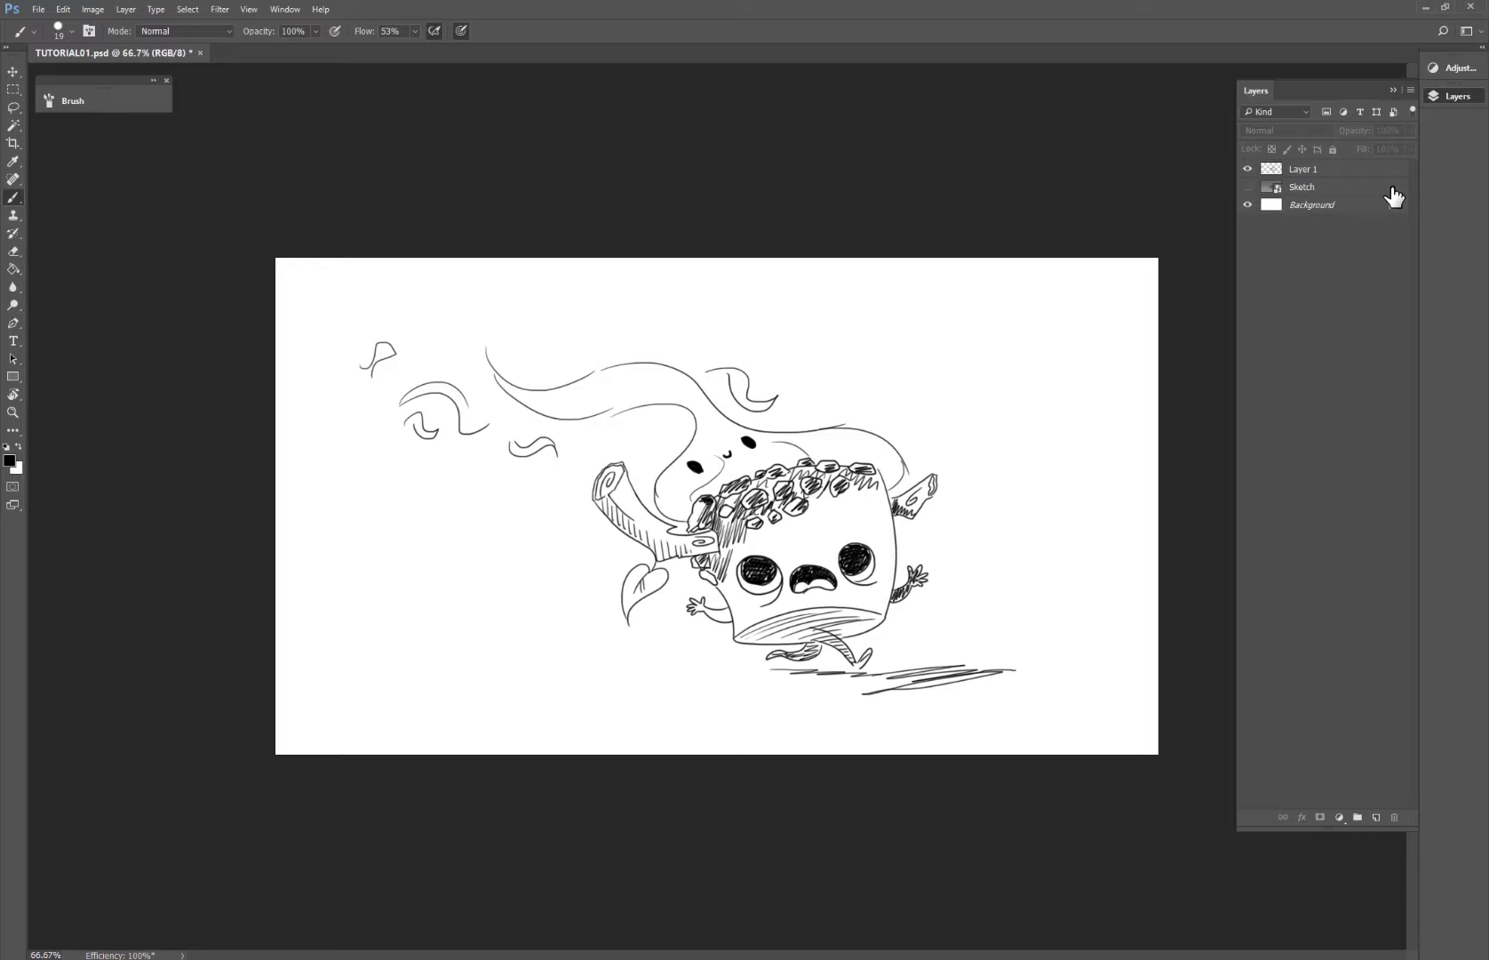
Step: Show the Sketch layer to compare it with the line art, and delete the Sketch layer
click(1248, 187)
click(1309, 189)
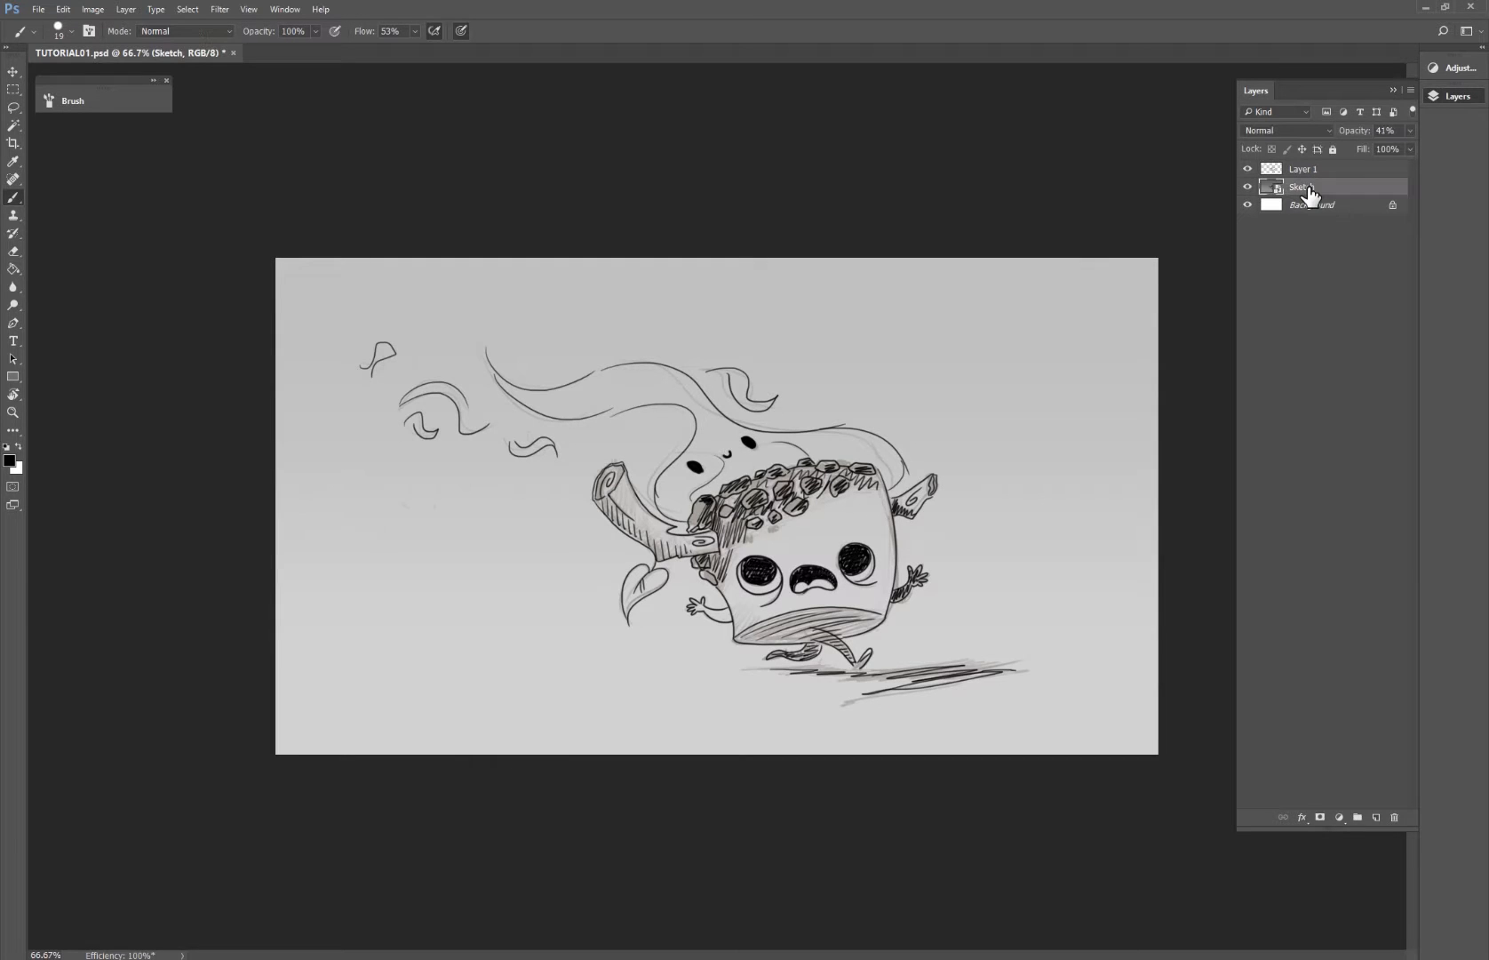
click(1247, 187)
mouse_move(1313, 189)
mouse_down()
mouse_move(1421, 379)
mouse_move(1395, 816)
mouse_up()
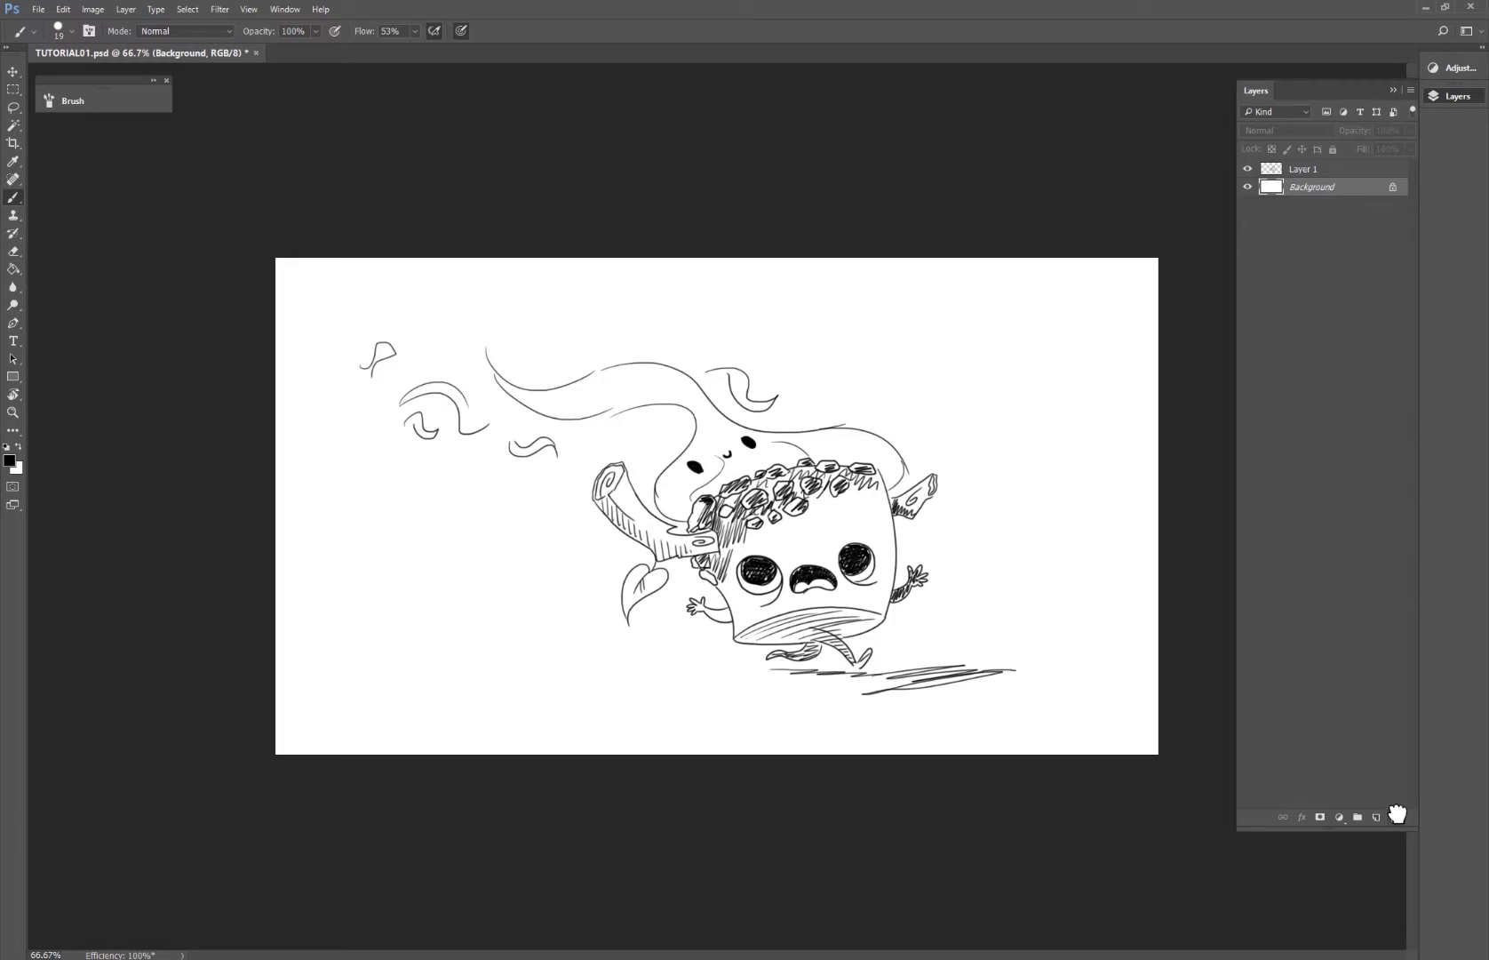
Step: Check the line art by hiding and showing Layer 1
click(1248, 169)
click(1248, 169)
click(1328, 170)
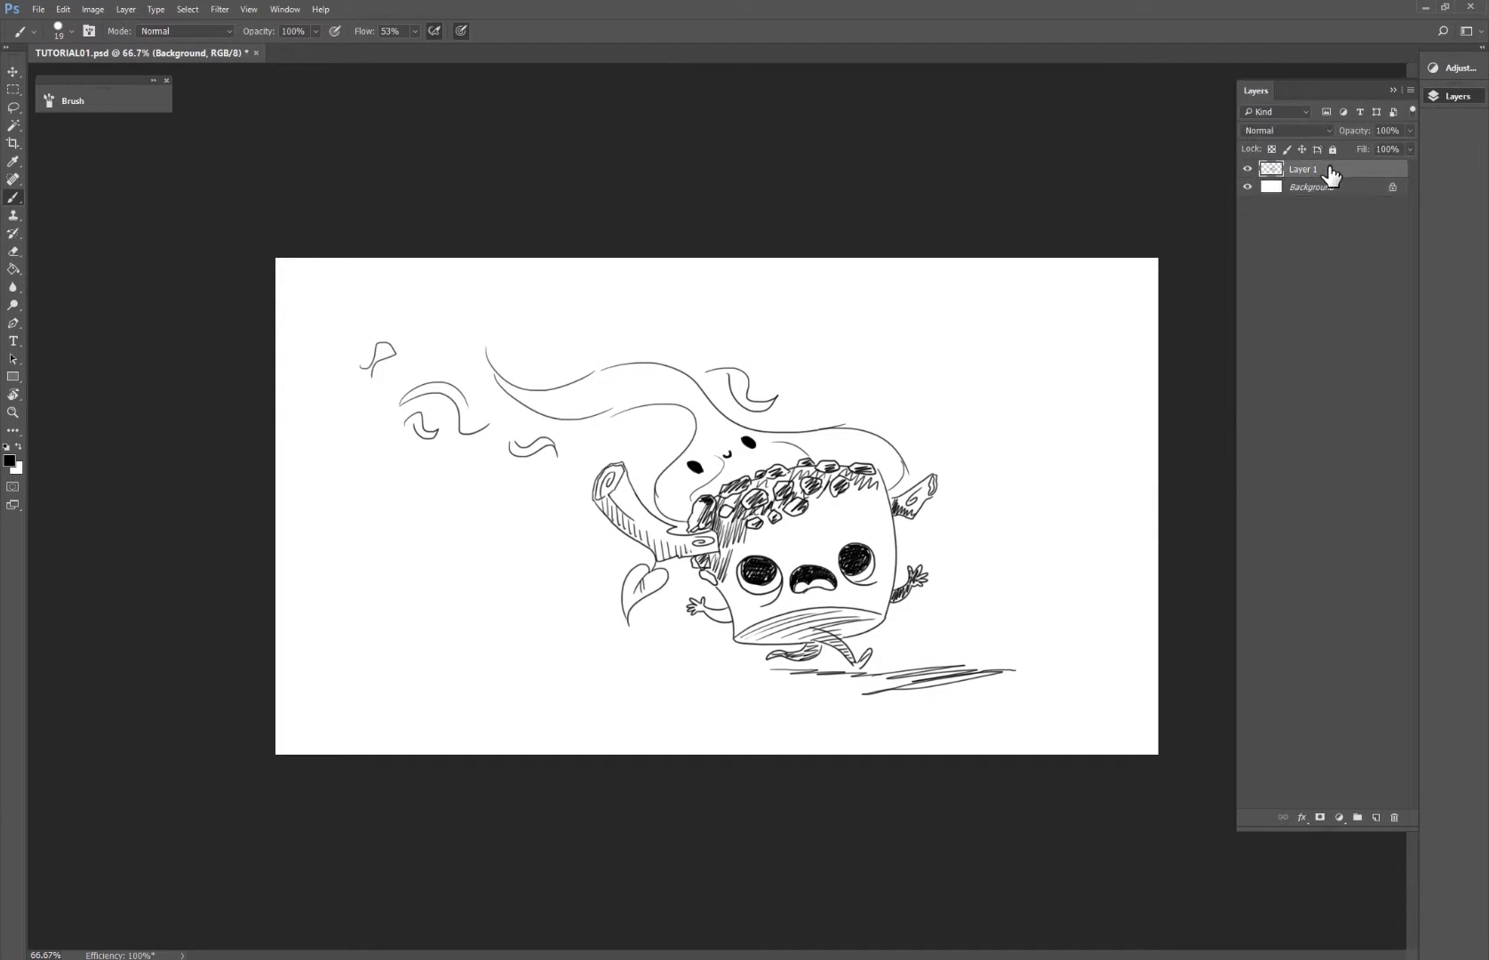
Step: Fill the Background layer with the mid grey #797979 using the Paint Bucket
click(1333, 190)
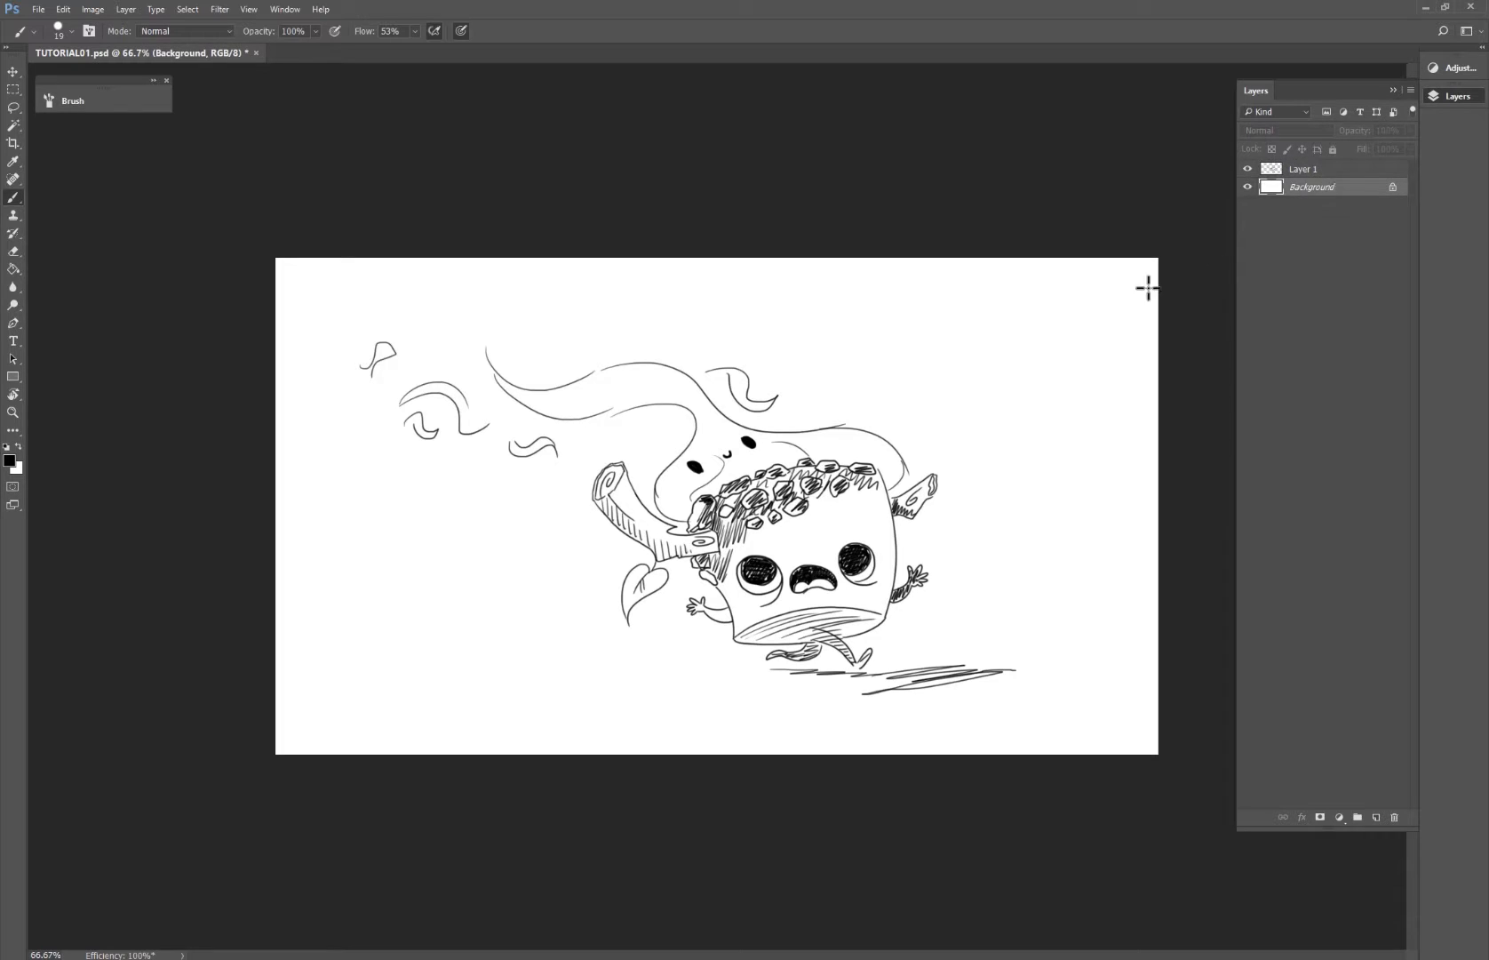
key(i)
click(9, 460)
drag(405, 265, 389, 269)
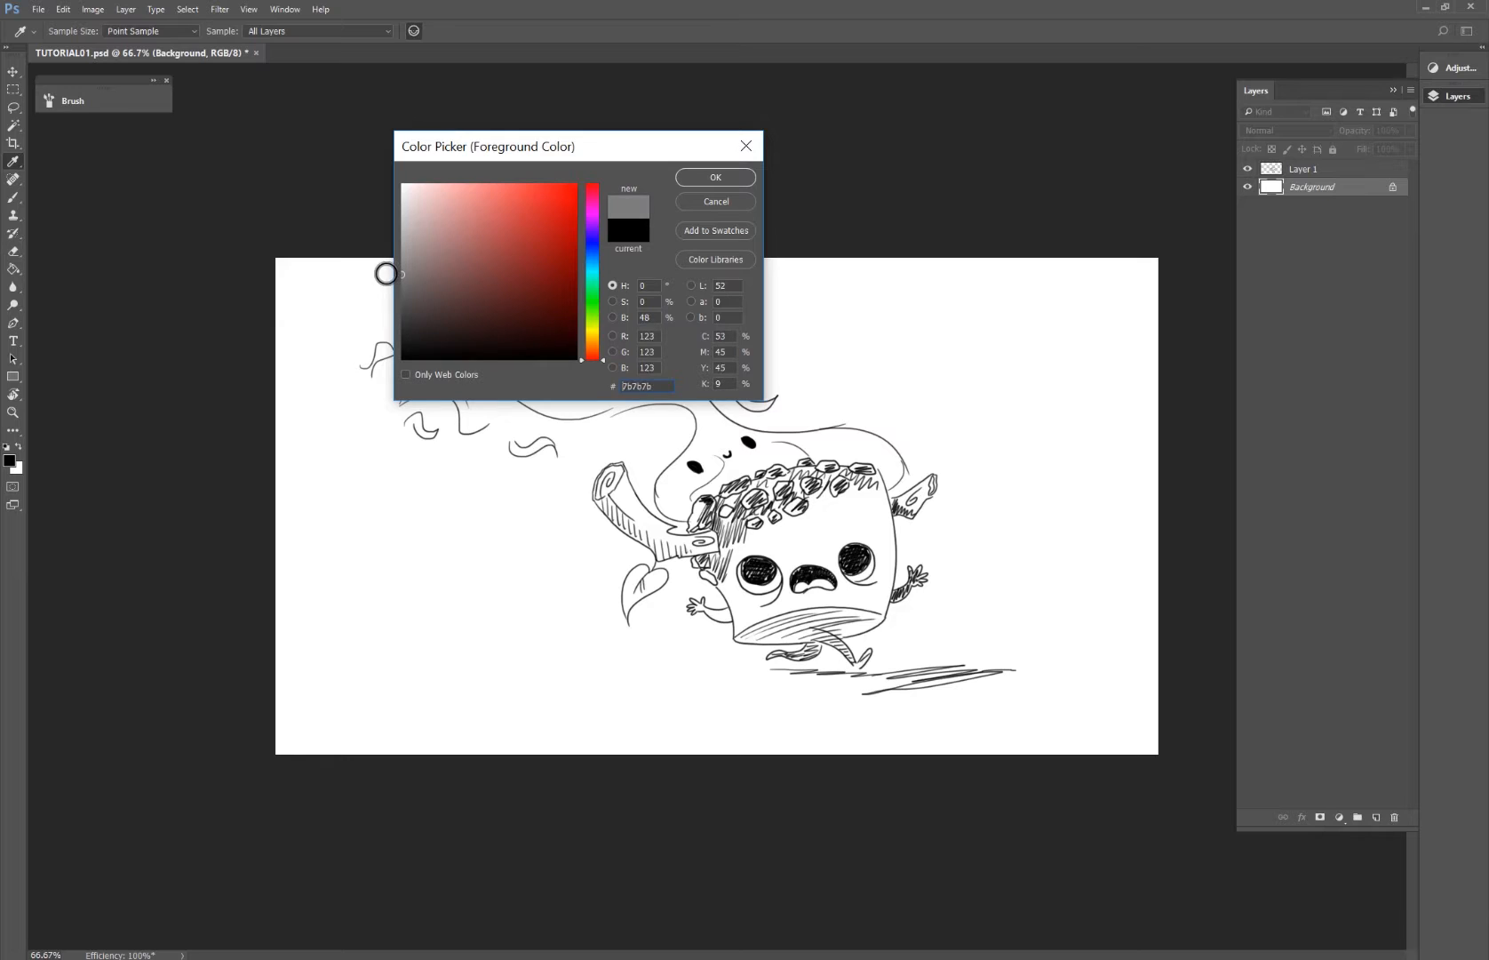
click(715, 177)
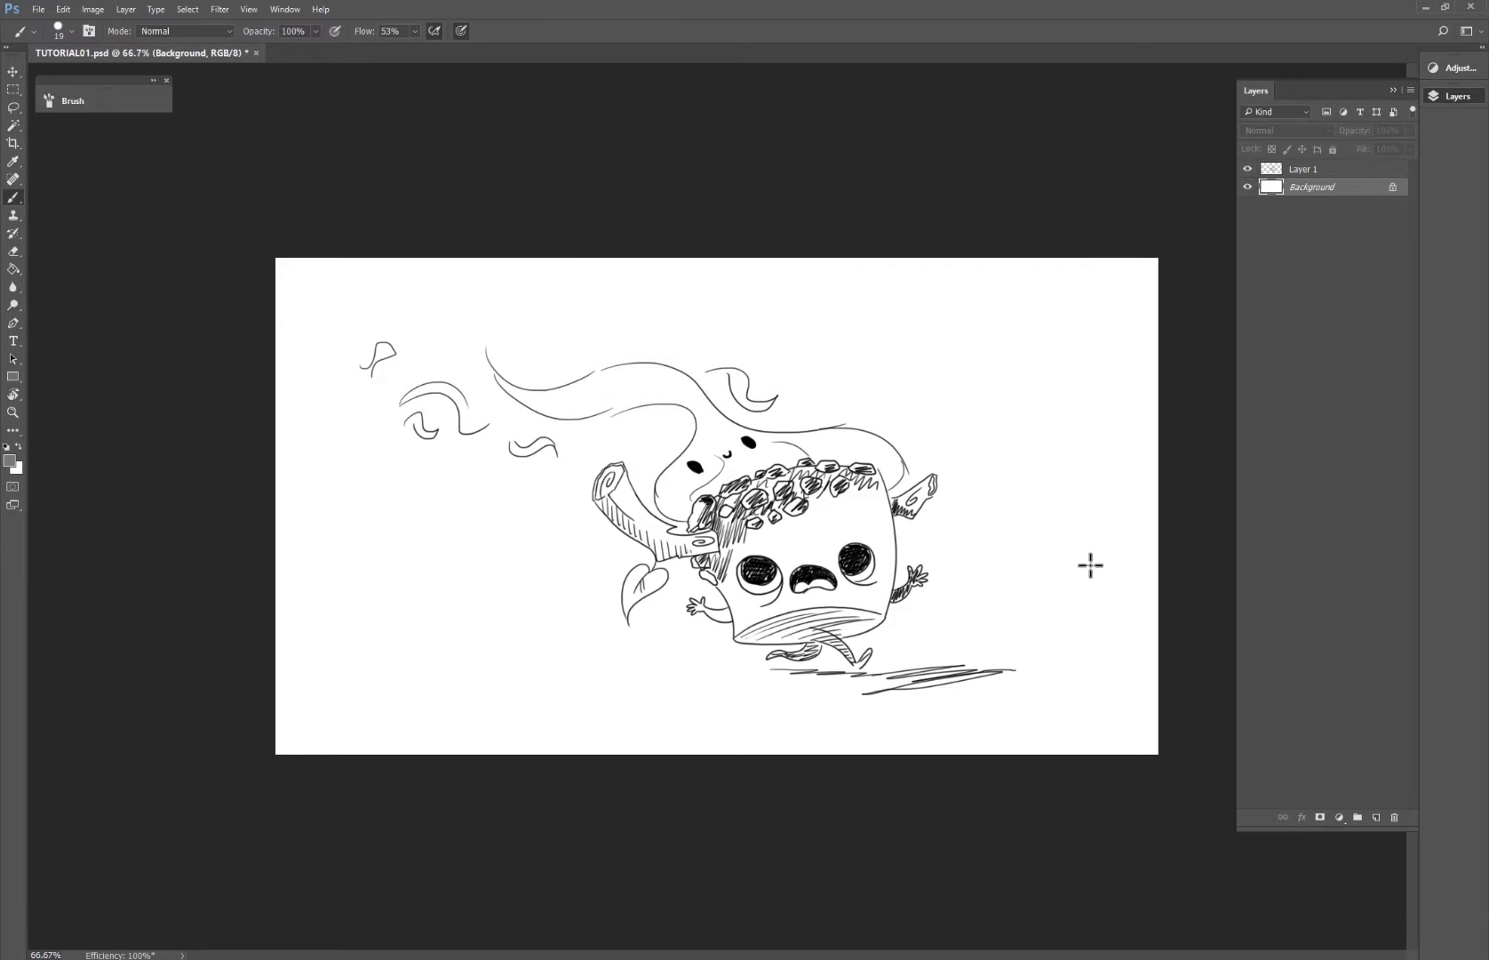
click(14, 269)
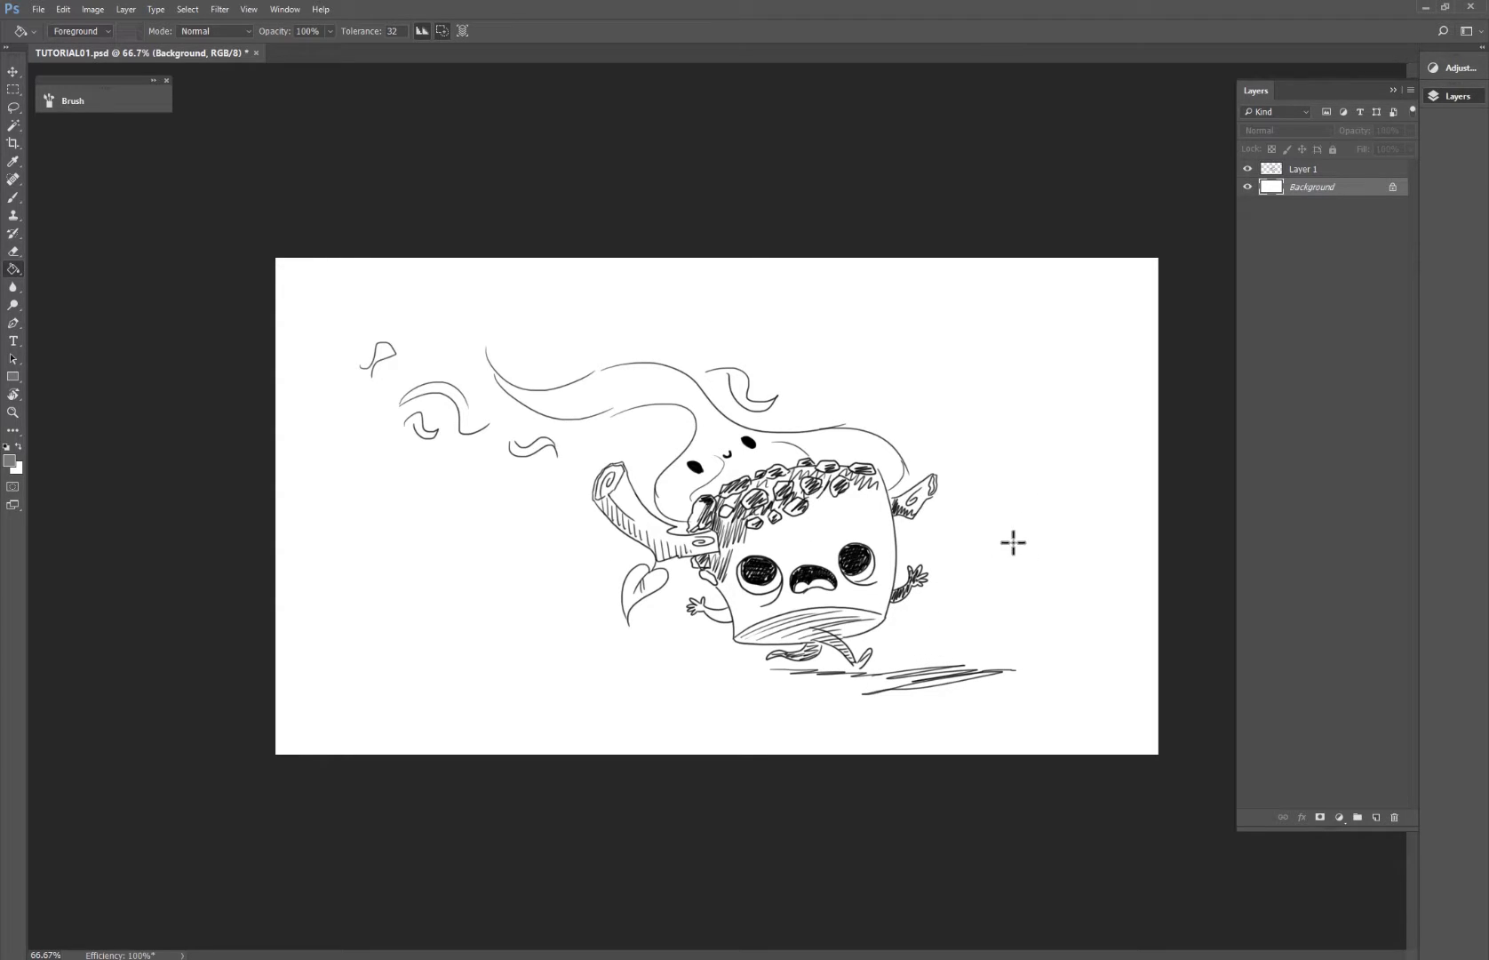
click(1051, 536)
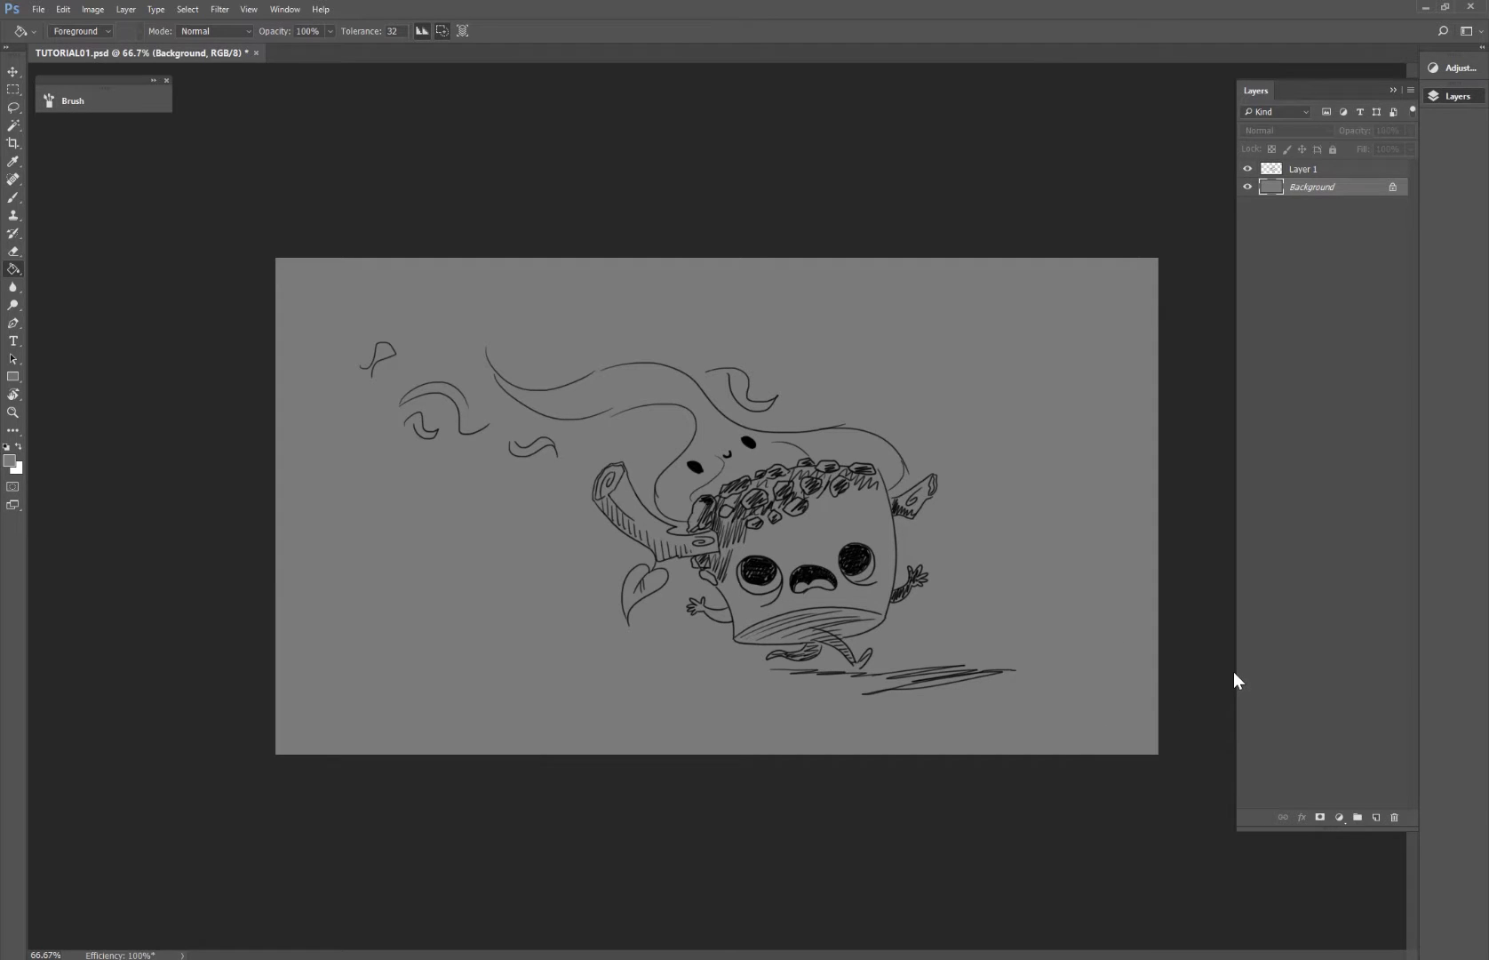
Step: Rename the line art layer LINEA and check its content by hiding and showing it
click(1303, 170)
double_click(1305, 170)
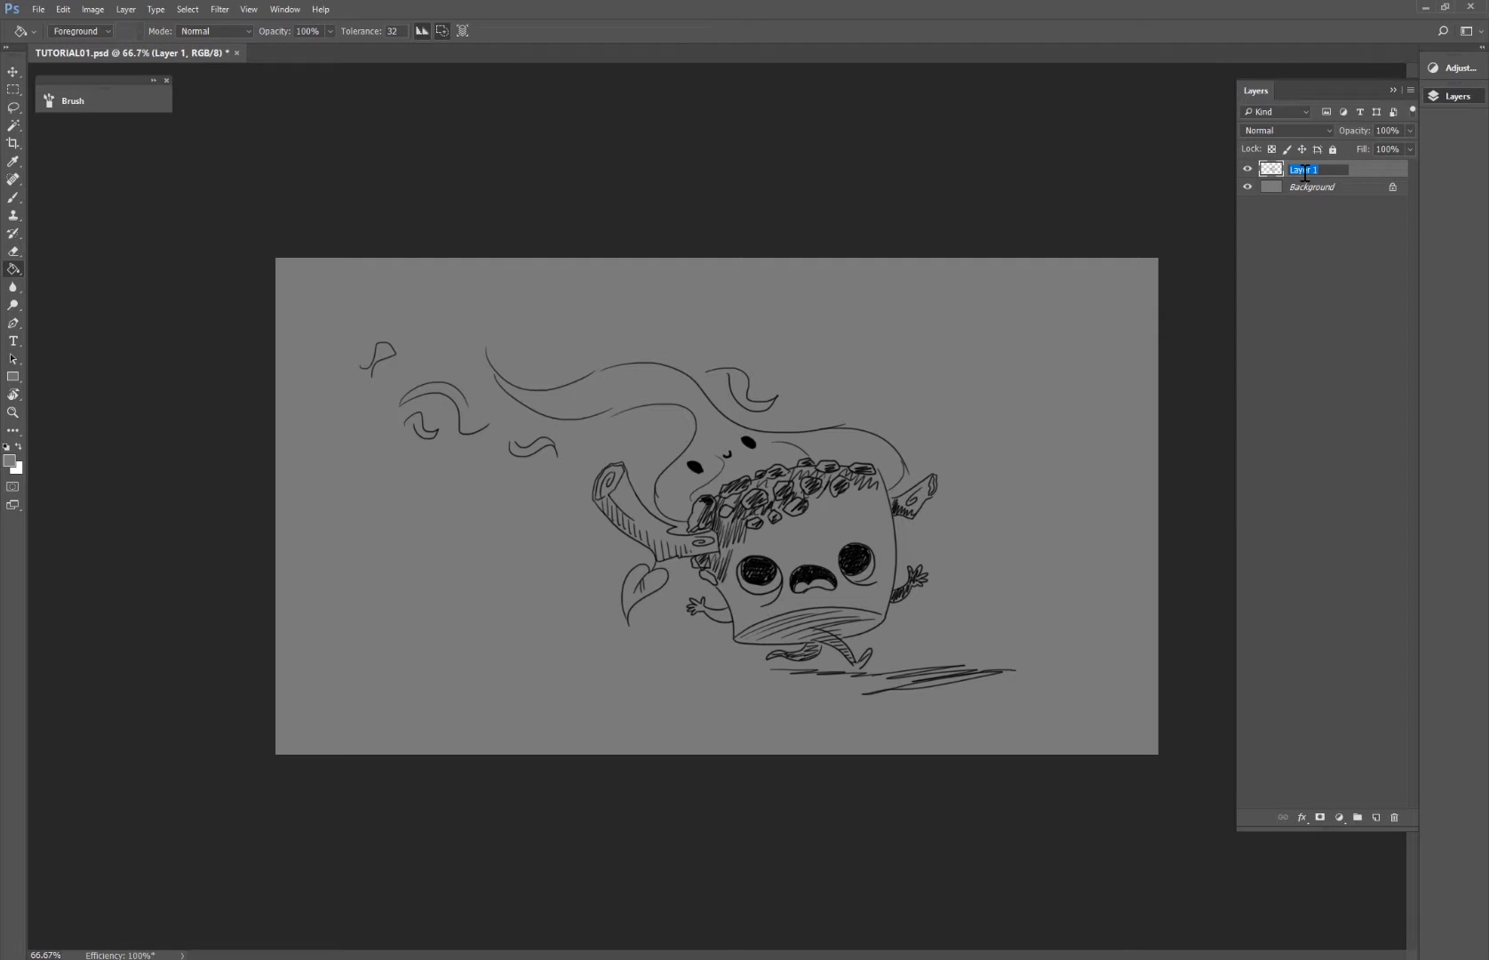
text(LINEA)
click(1294, 324)
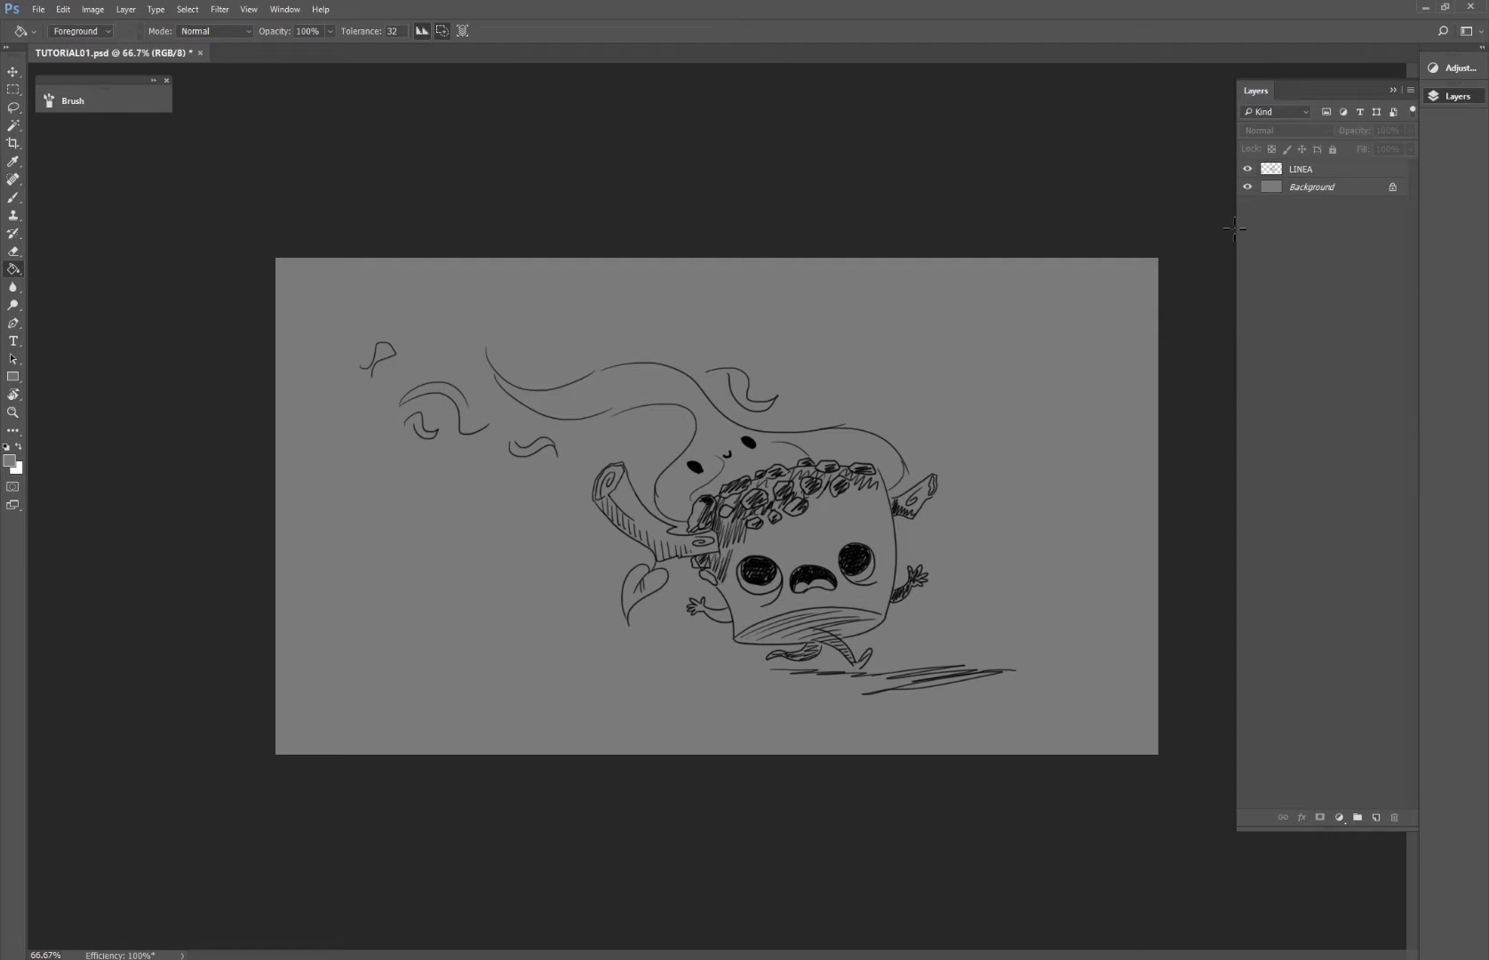
click(1247, 169)
click(1248, 168)
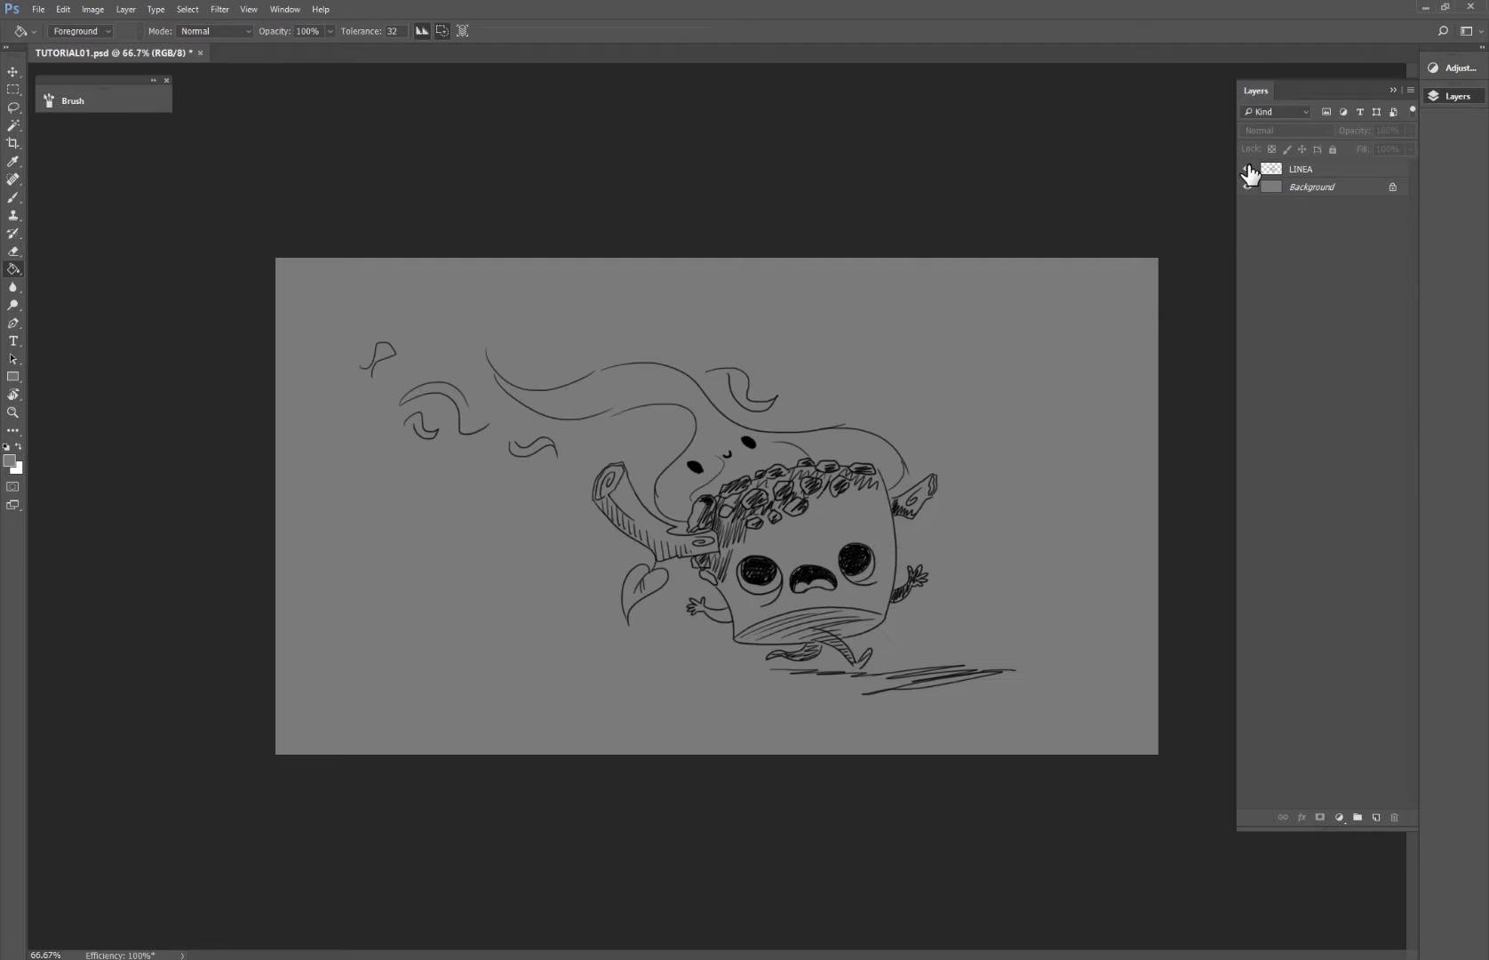
Step: Add a new layer directly above the Background and put it in a group named SUNCHO
click(1298, 187)
click(1375, 817)
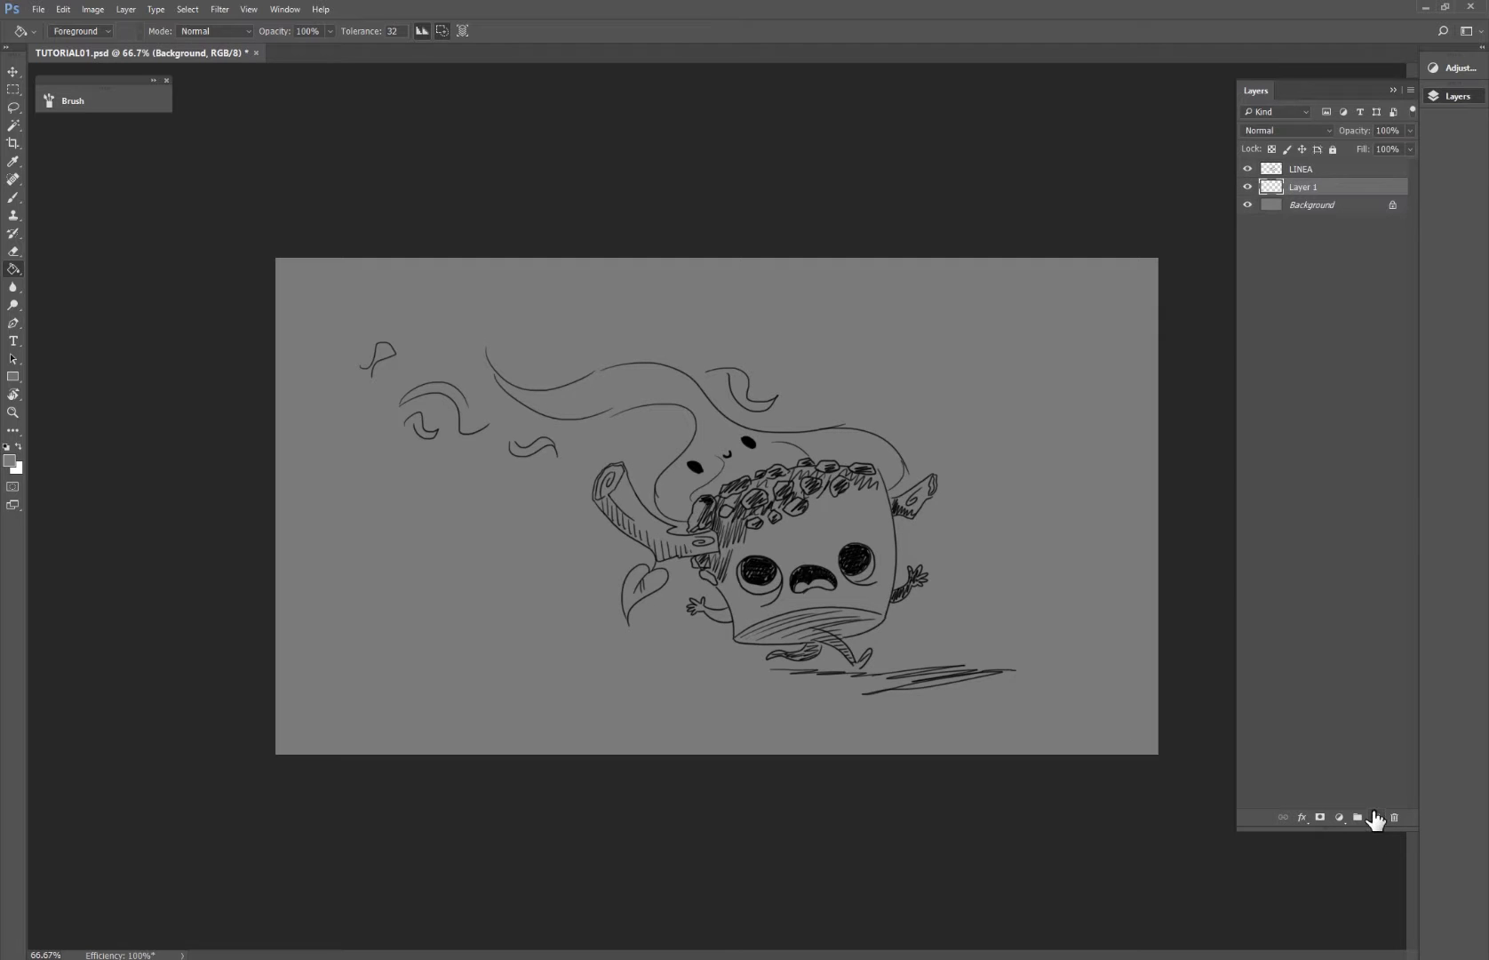
key(z)
drag(801, 571, 854, 590)
drag(887, 651, 837, 587)
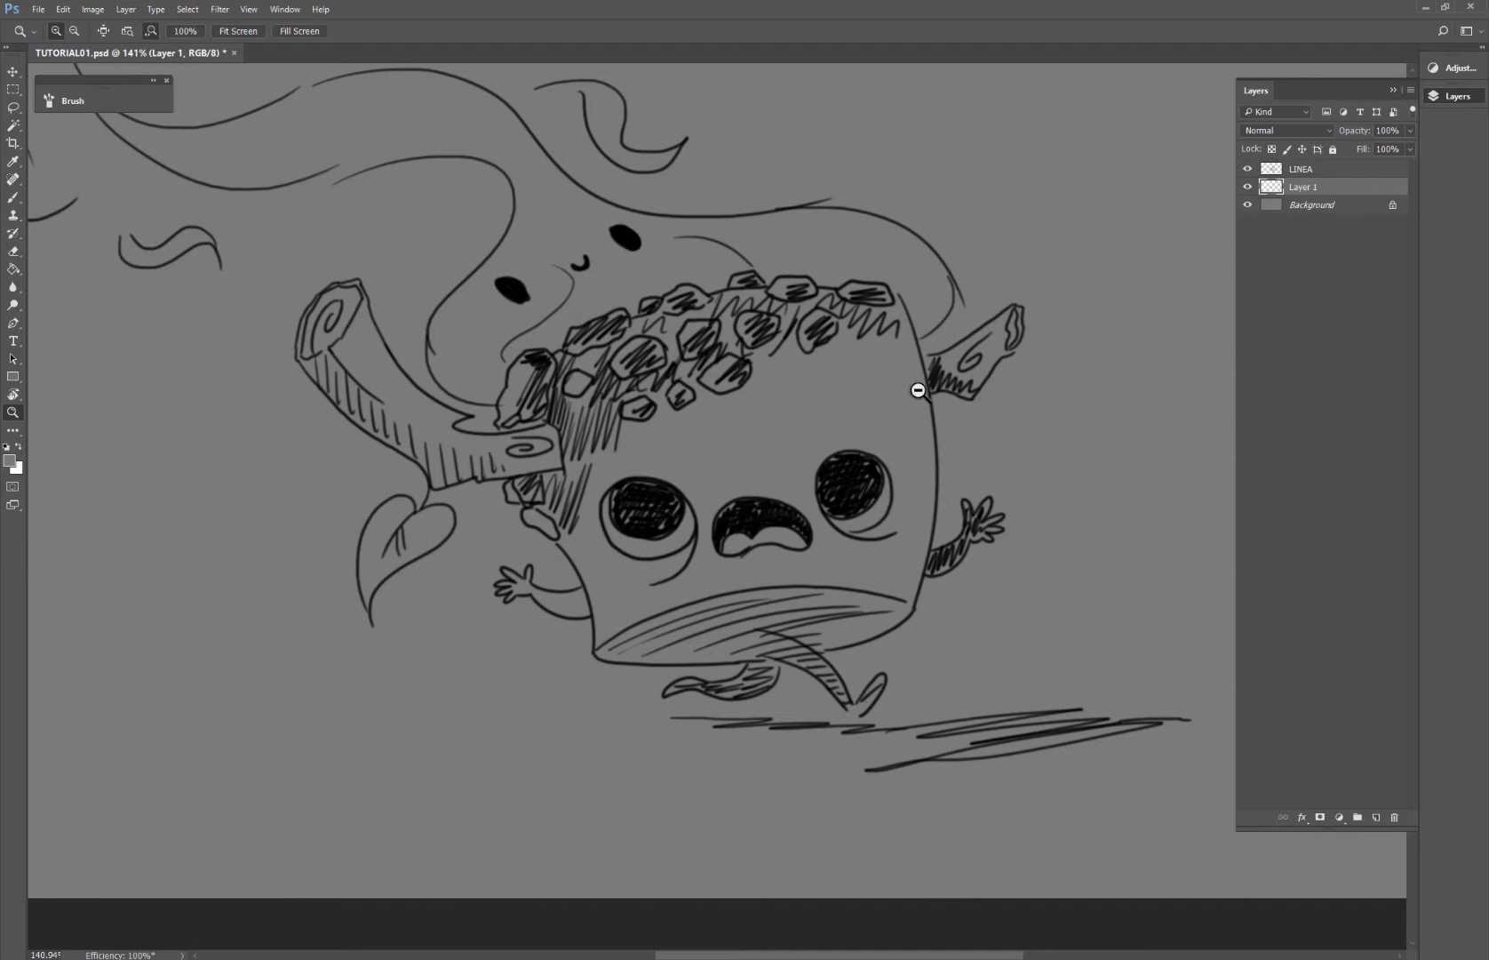
mouse_move(681, 399)
mouse_down()
mouse_move(744, 544)
mouse_move(632, 426)
mouse_move(597, 430)
mouse_up()
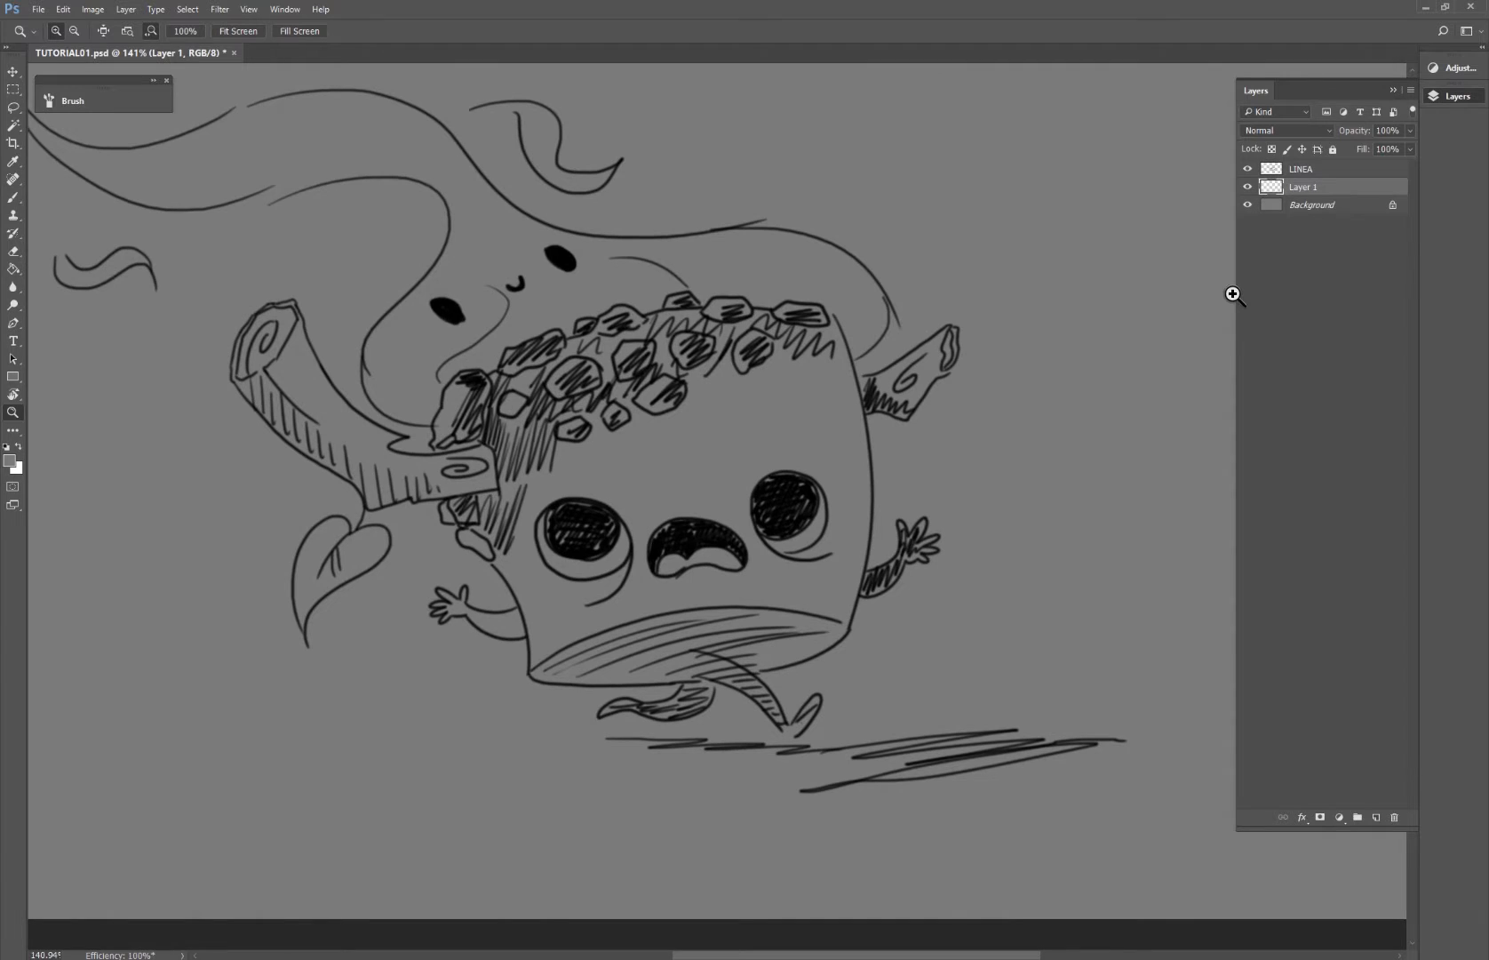
key(ctrl+g)
double_click(1323, 189)
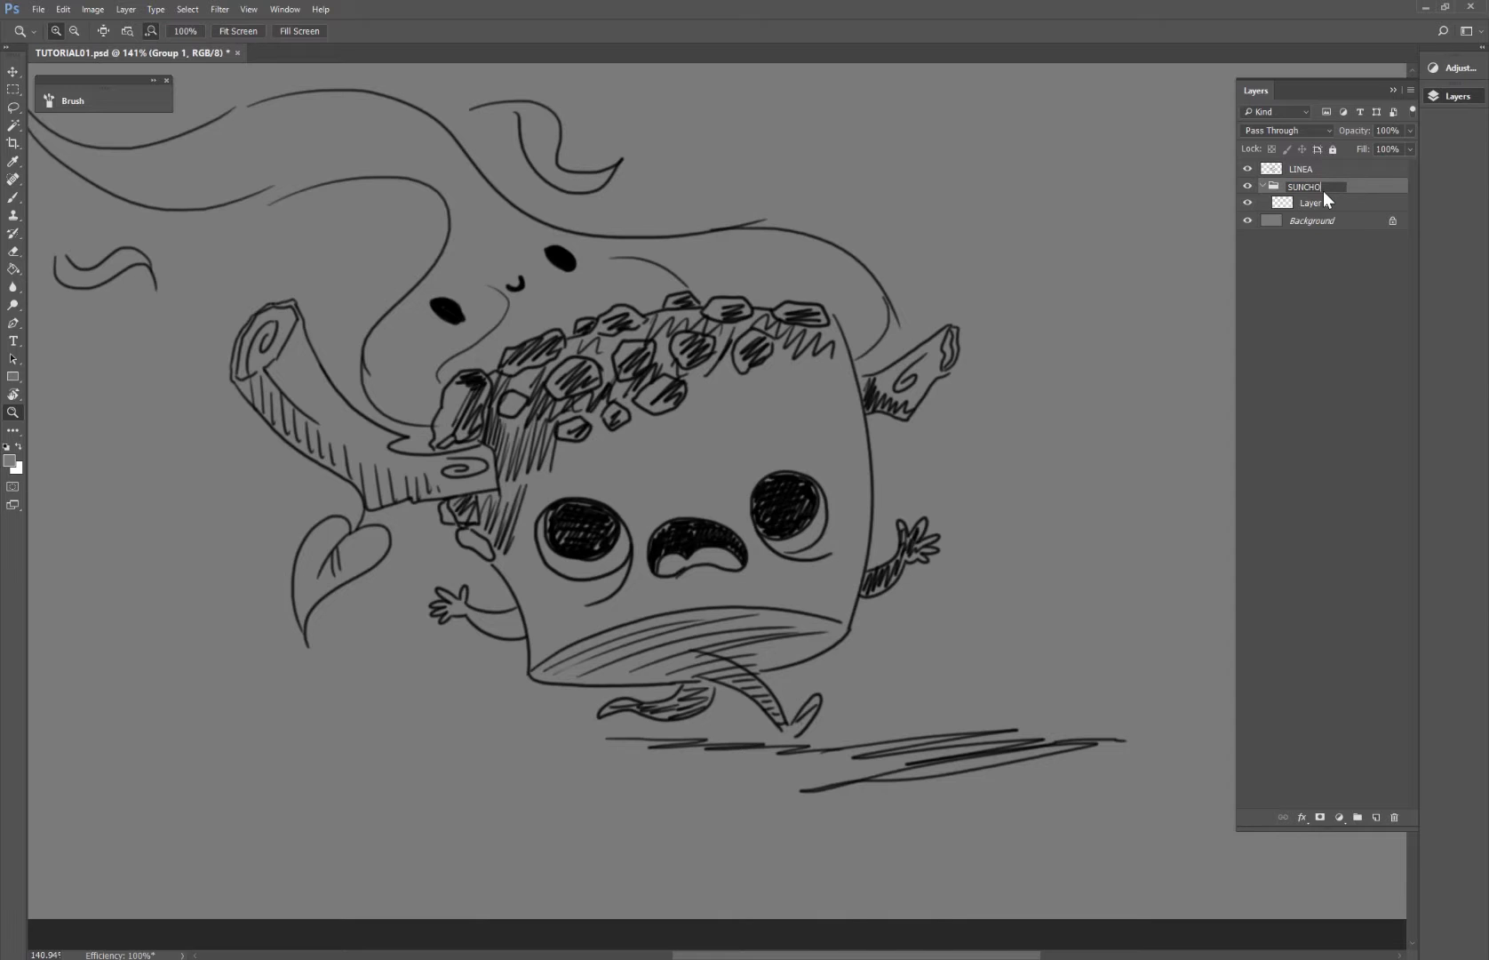
Step: Rename the layer inside the SUNCHO group BASE
click(1312, 204)
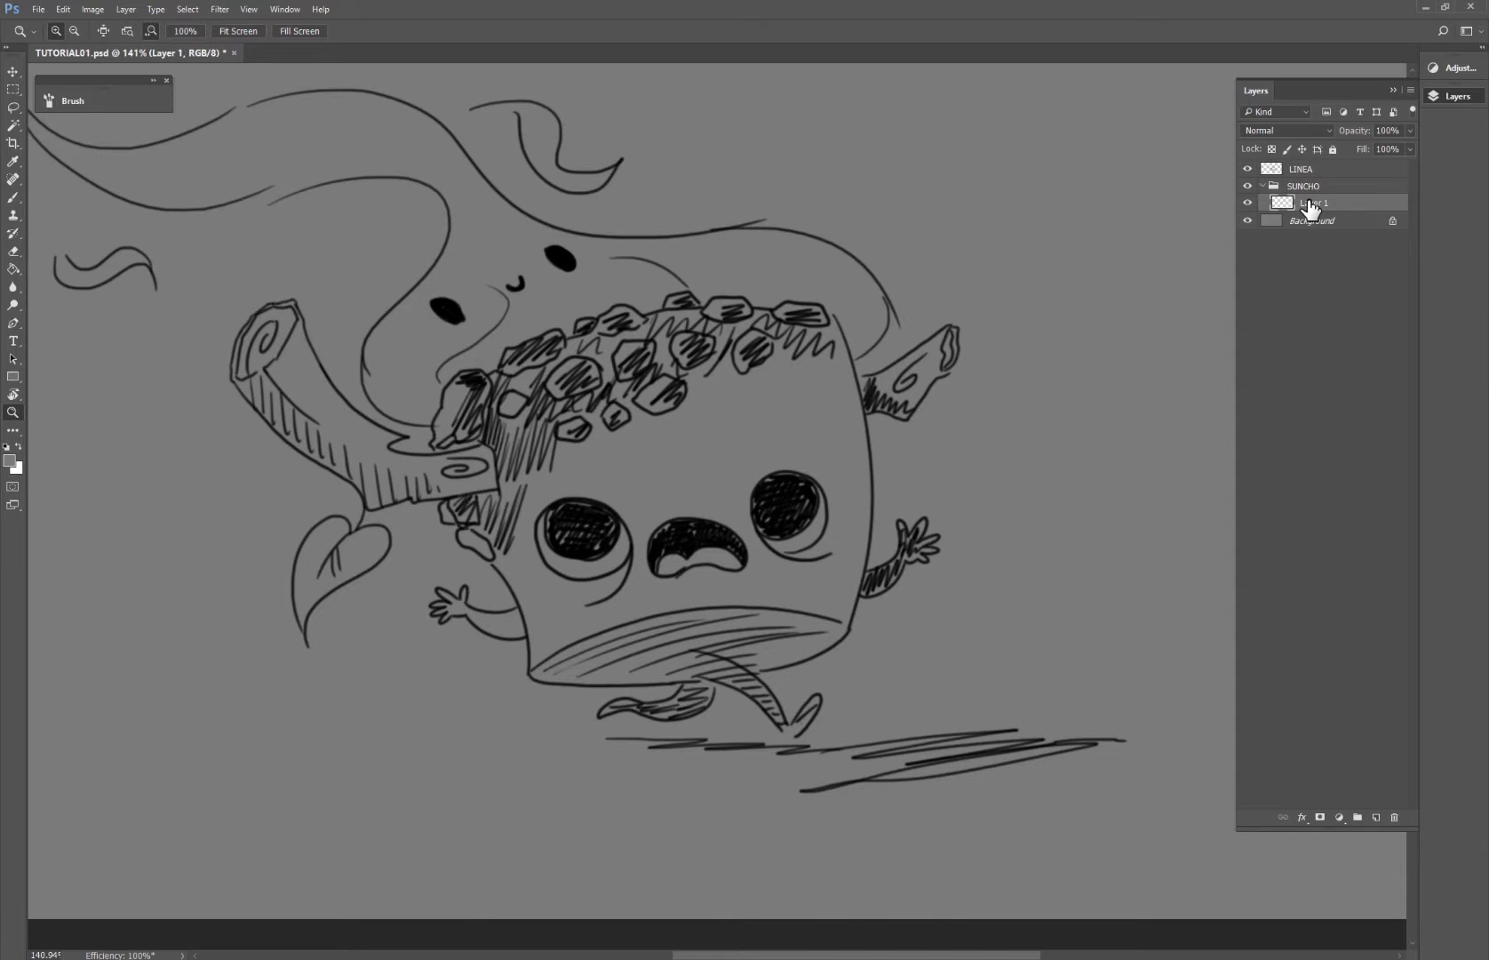
double_click(1311, 205)
text(BASE)
key(Return)
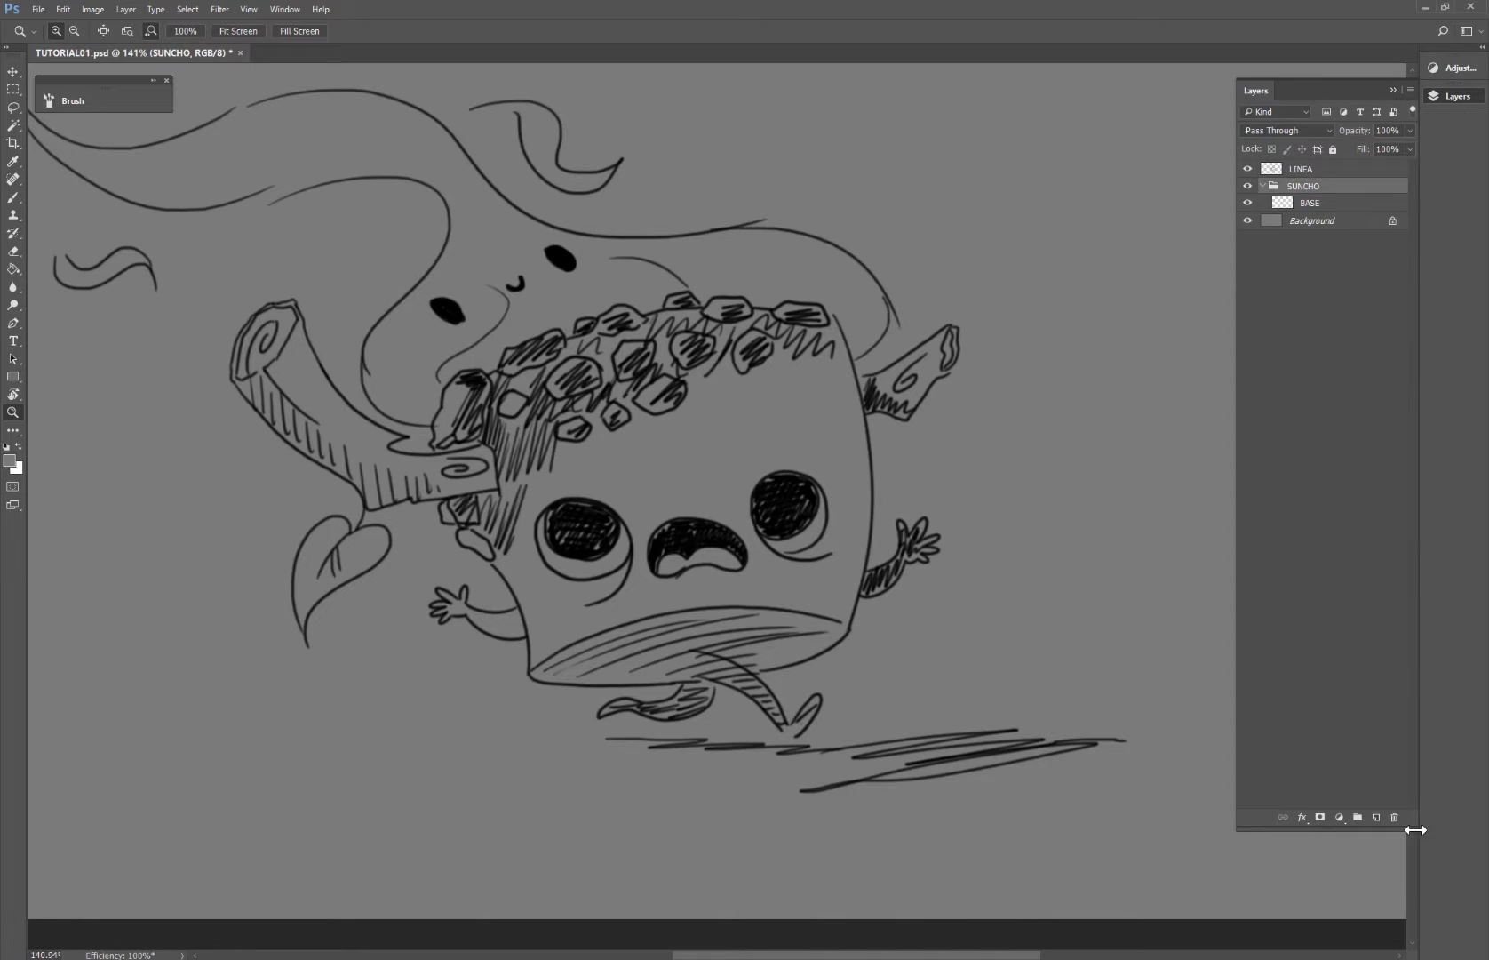
Step: Add a new layer above the SUNCHO group and put it in a group named MADERA
click(1377, 817)
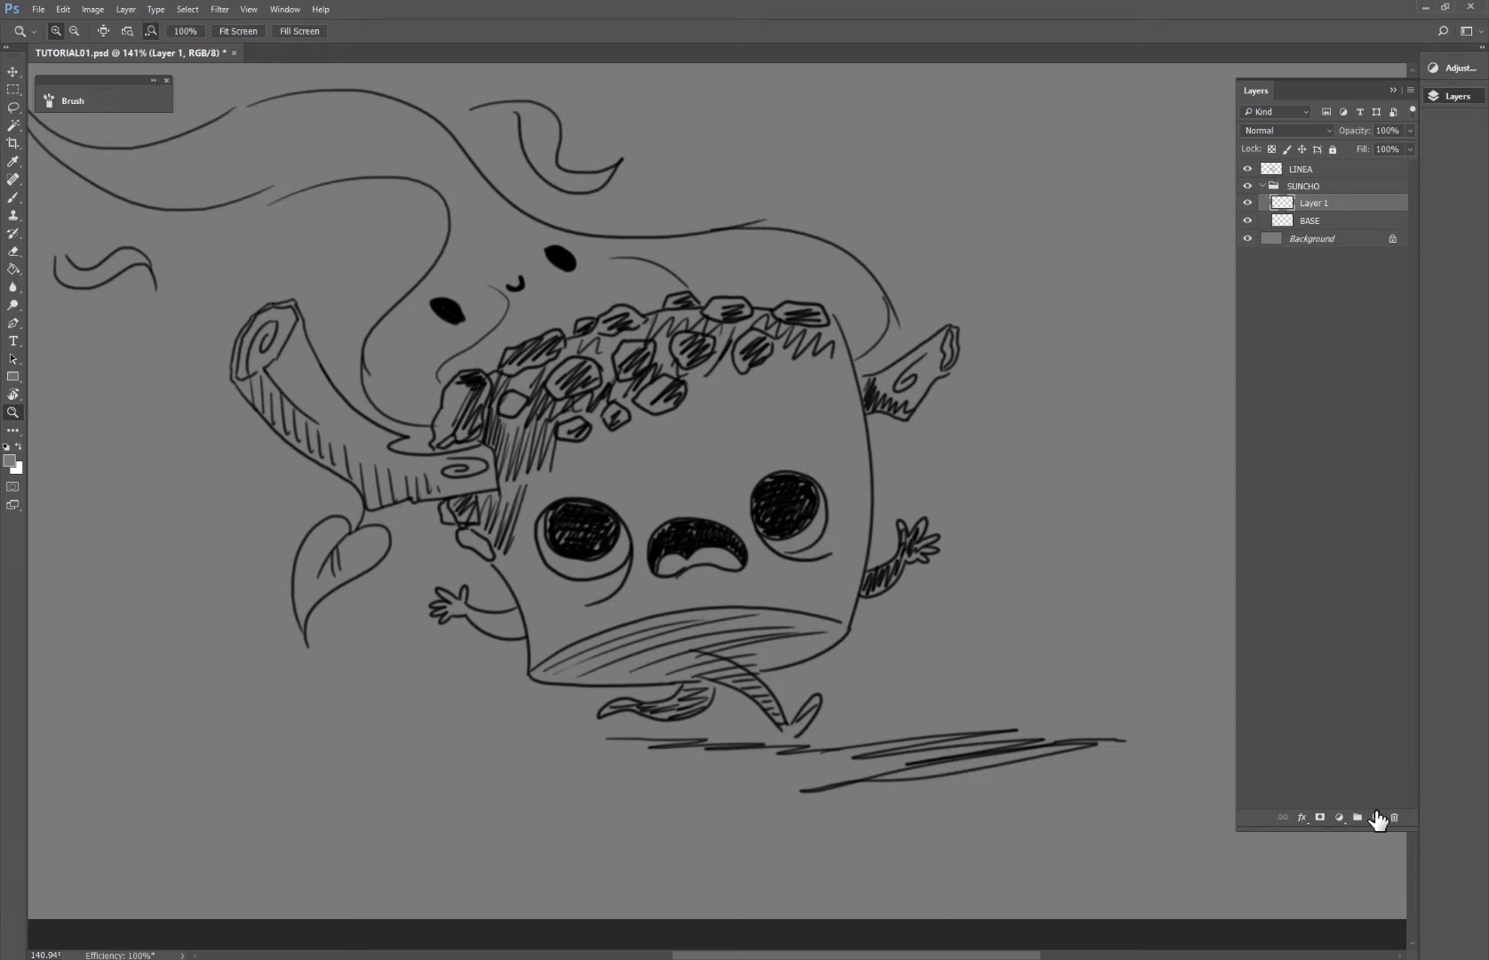
drag(1284, 203, 1329, 174)
click(1263, 203)
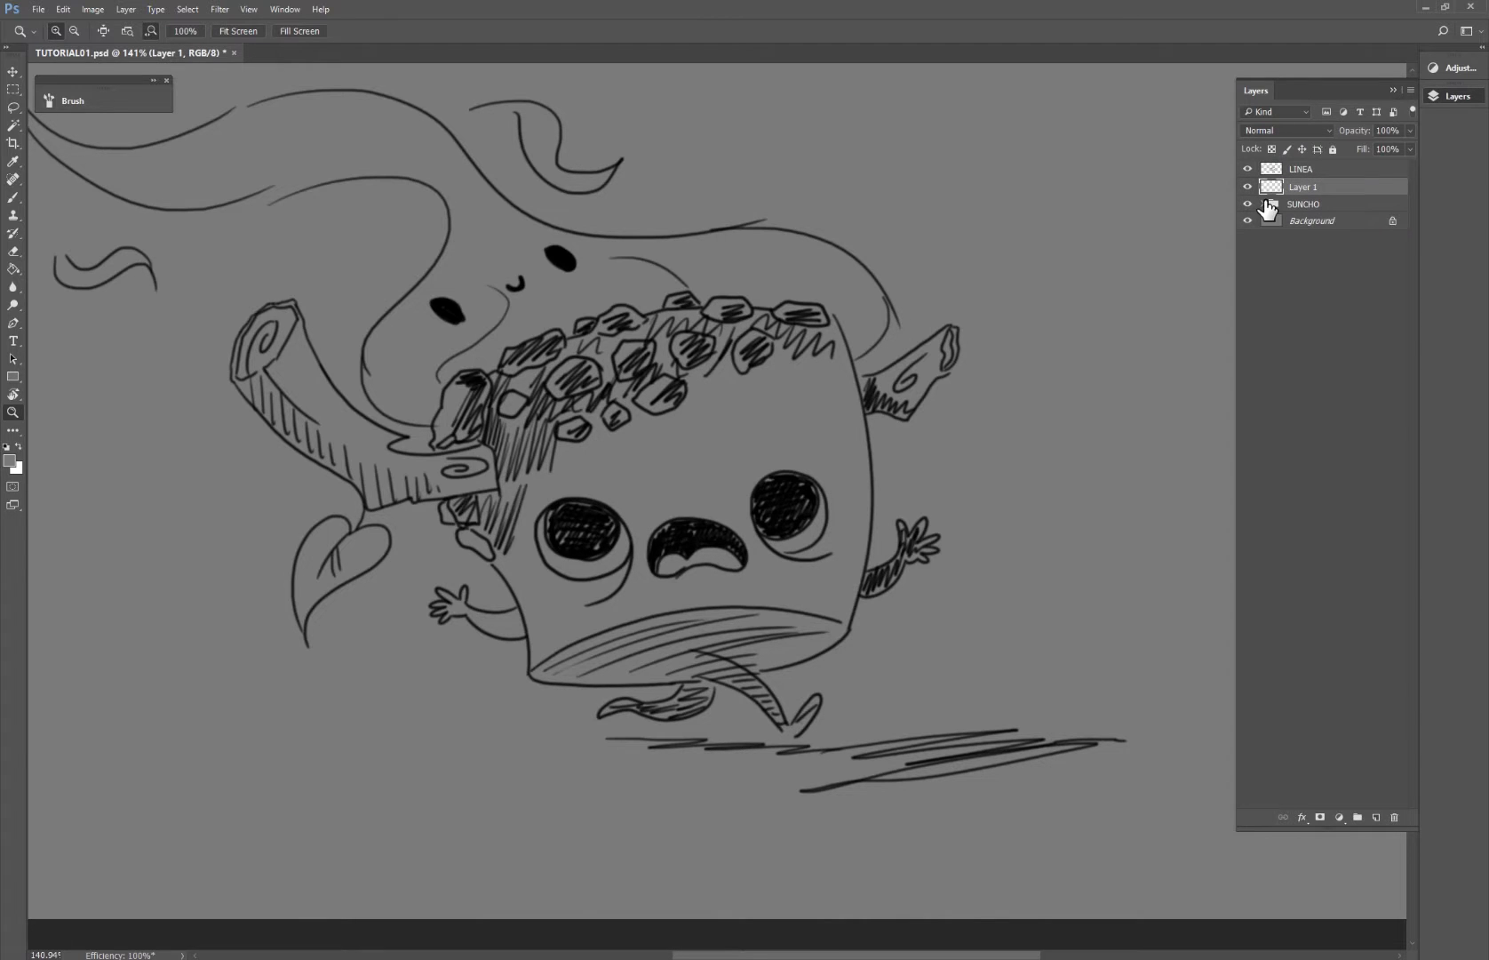
key(ctrl+g)
double_click(1305, 187)
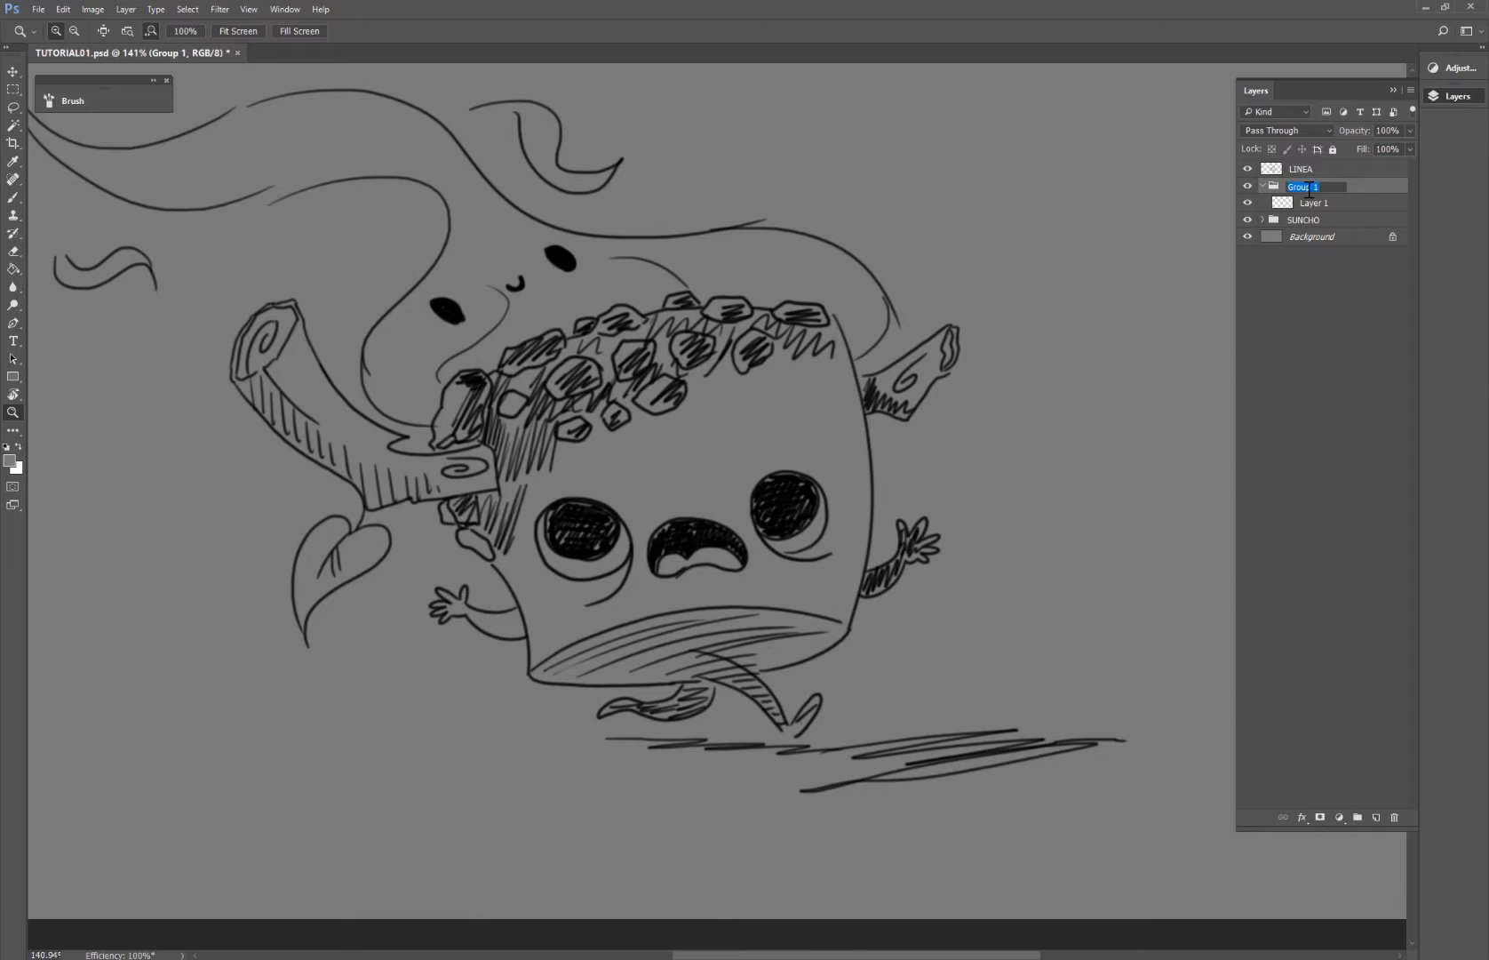
text(MADERA)
click(1313, 291)
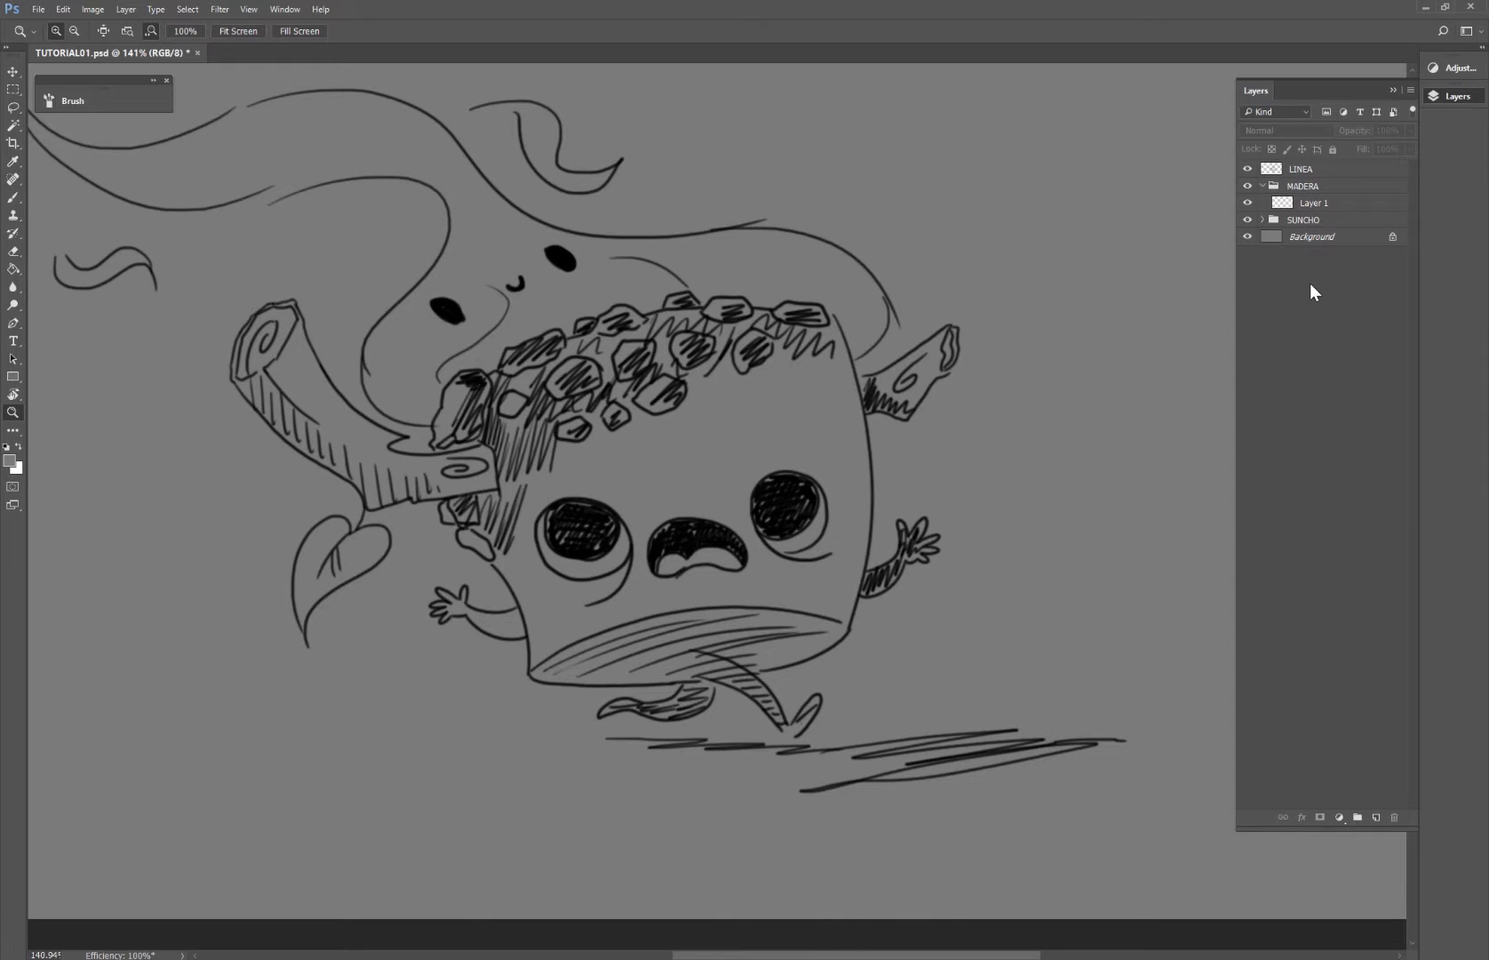
Step: Add a new layer above the MADERA group and put it in a group named FUEGO
click(1263, 186)
click(1331, 187)
click(1376, 817)
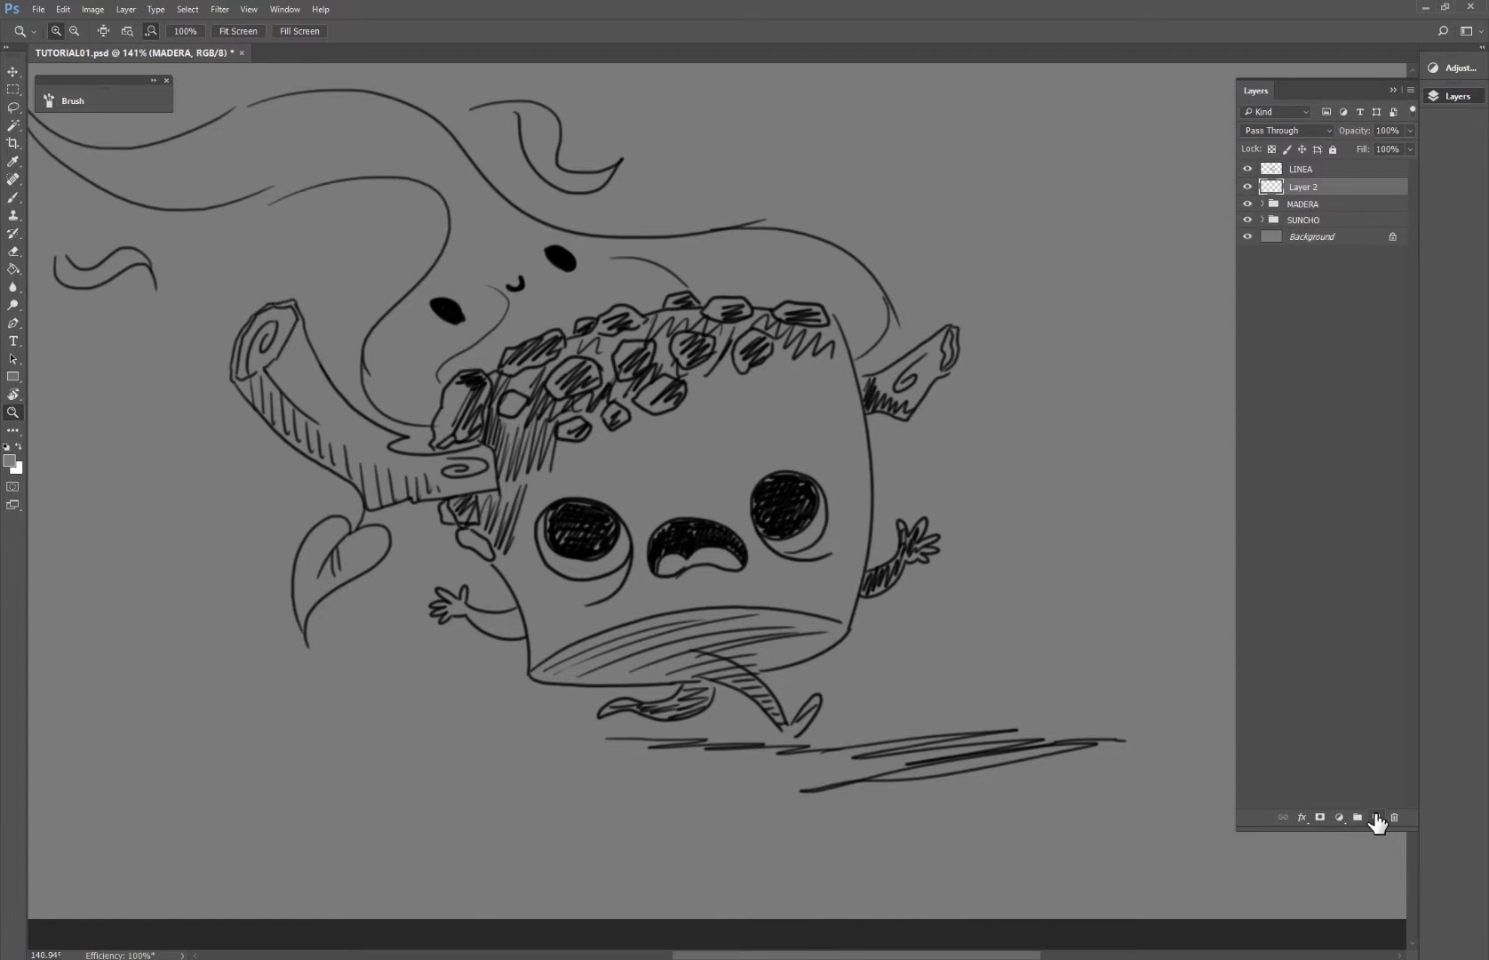
key(ctrl+g)
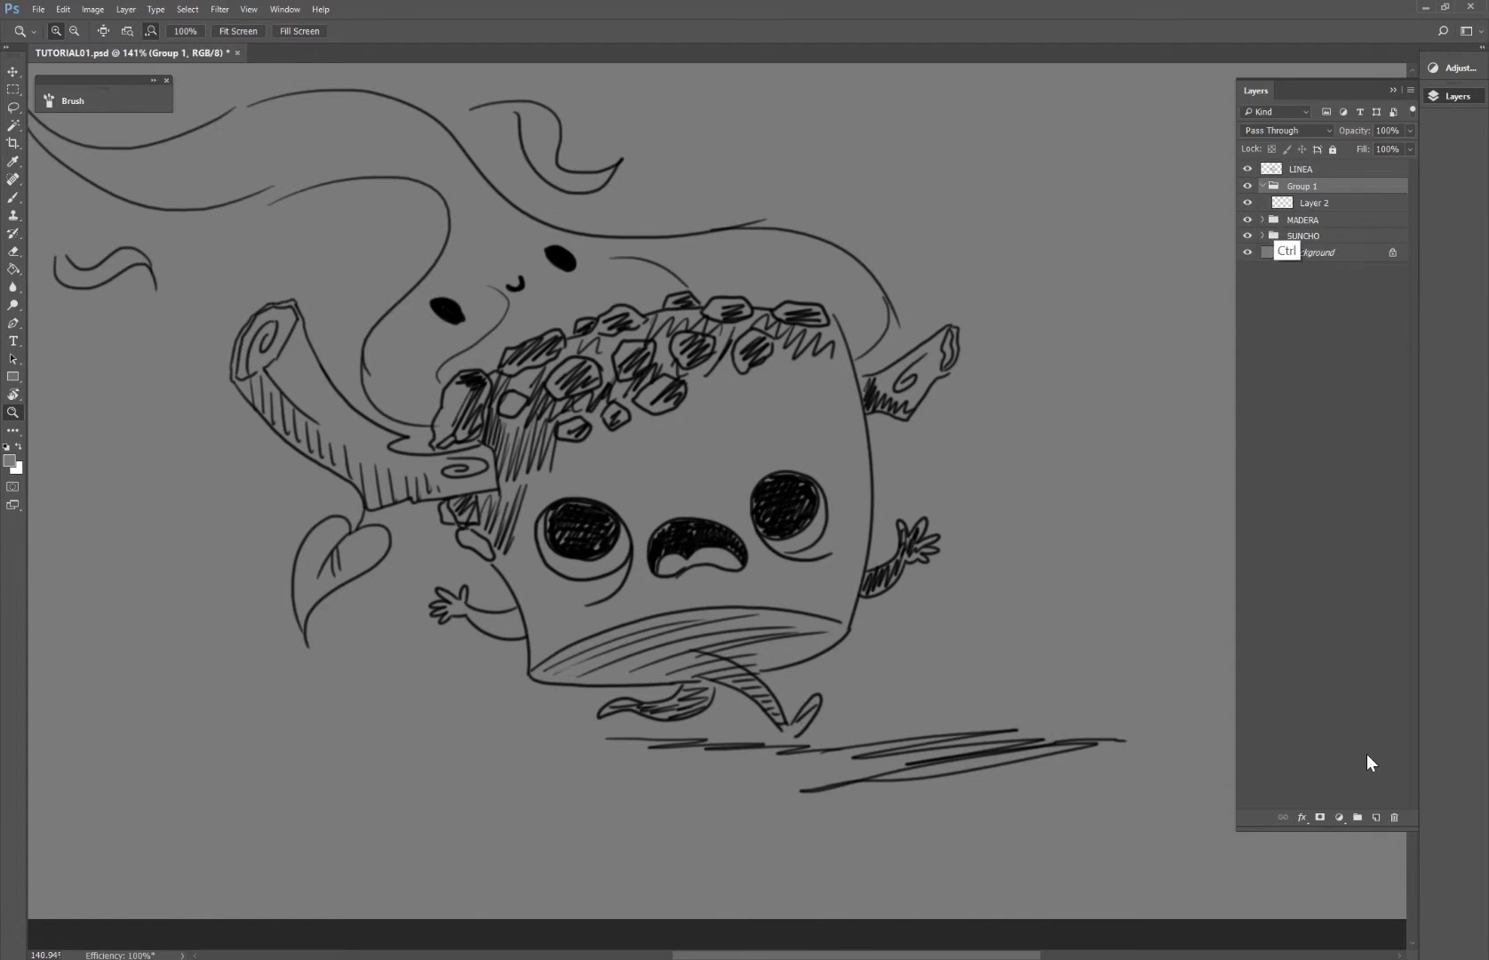
double_click(1302, 186)
text(FUEGO)
Step: Rename the layers inside the FUEGO and MADERA groups BASE
click(1315, 203)
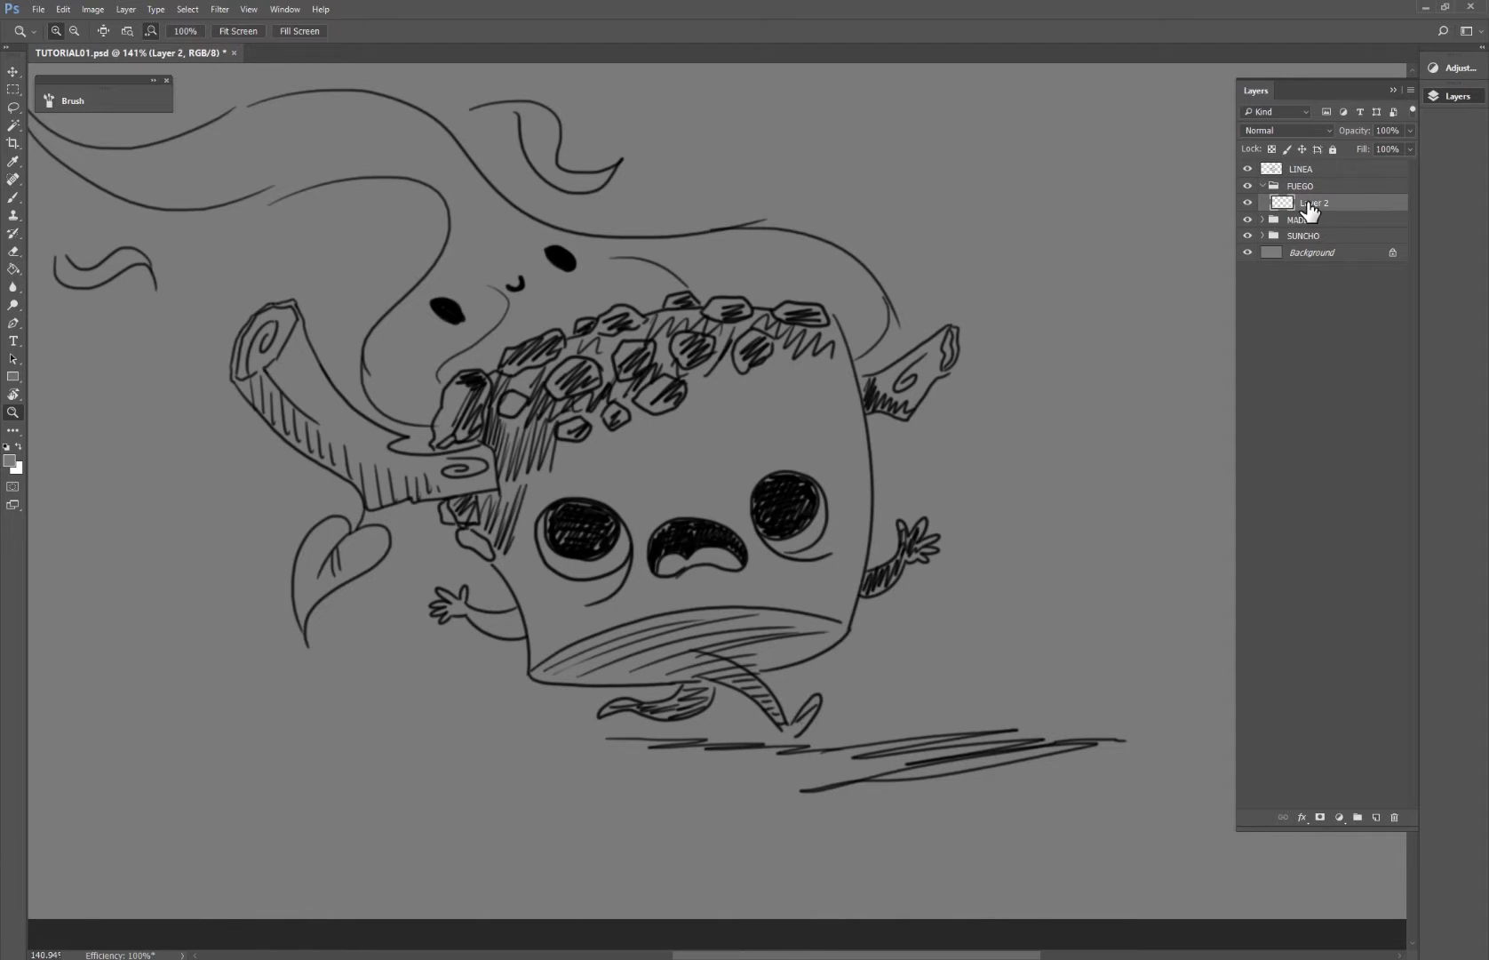
double_click(1317, 203)
text(BASE)
click(1262, 220)
double_click(1313, 237)
text(BAS)
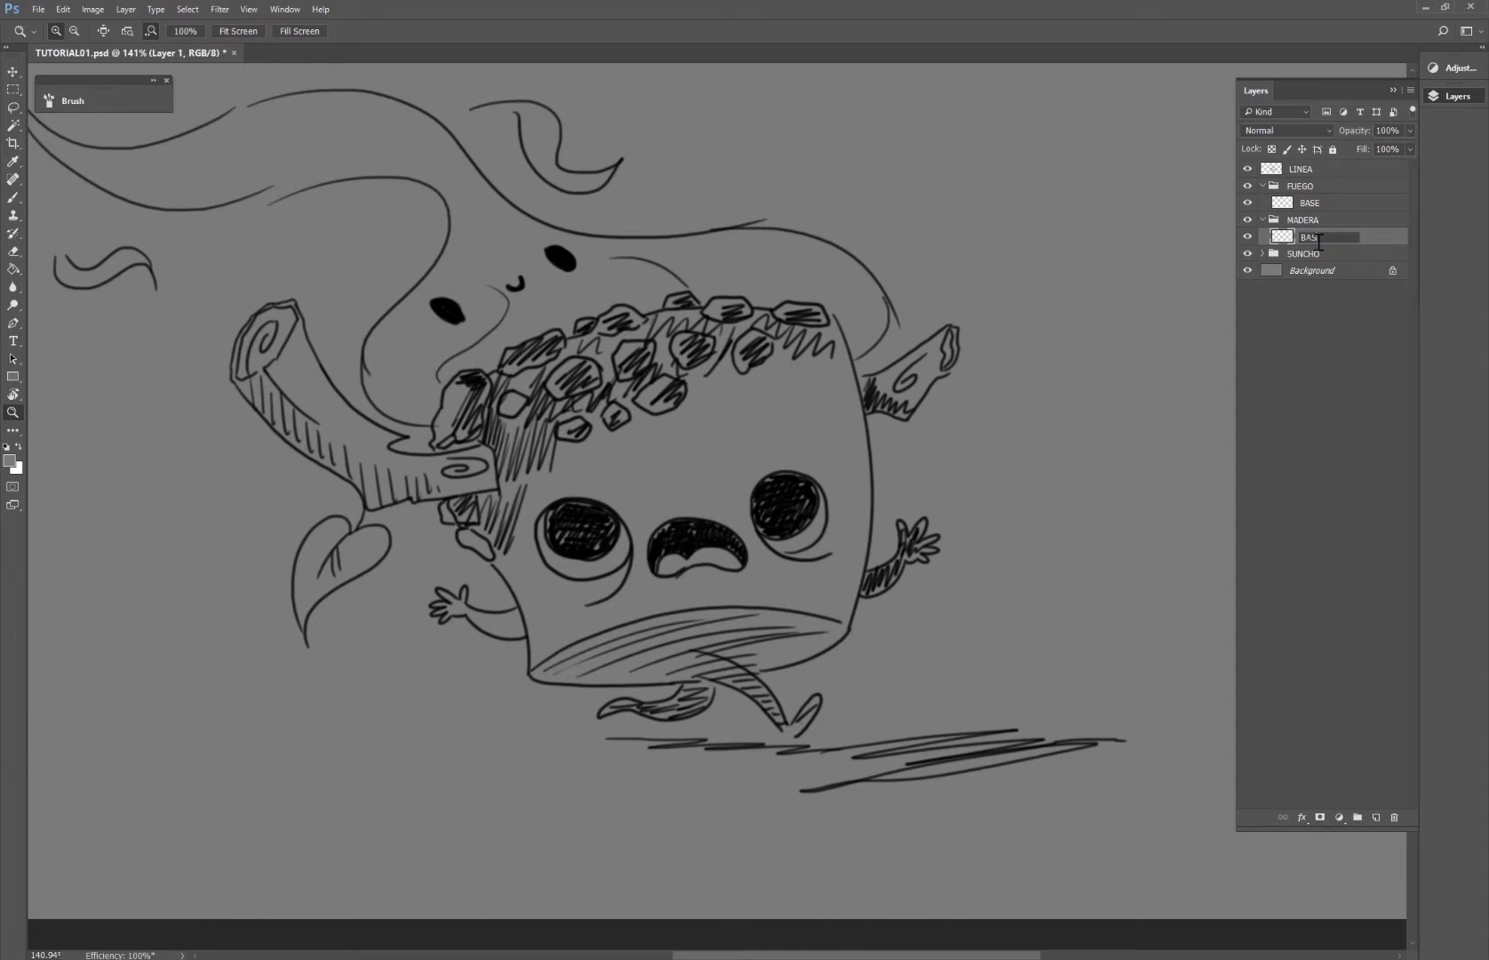
Step: Collapse the SUNCHO, FUEGO and MADERA groups and lock all attributes of FUEGO and MADERA
click(1262, 254)
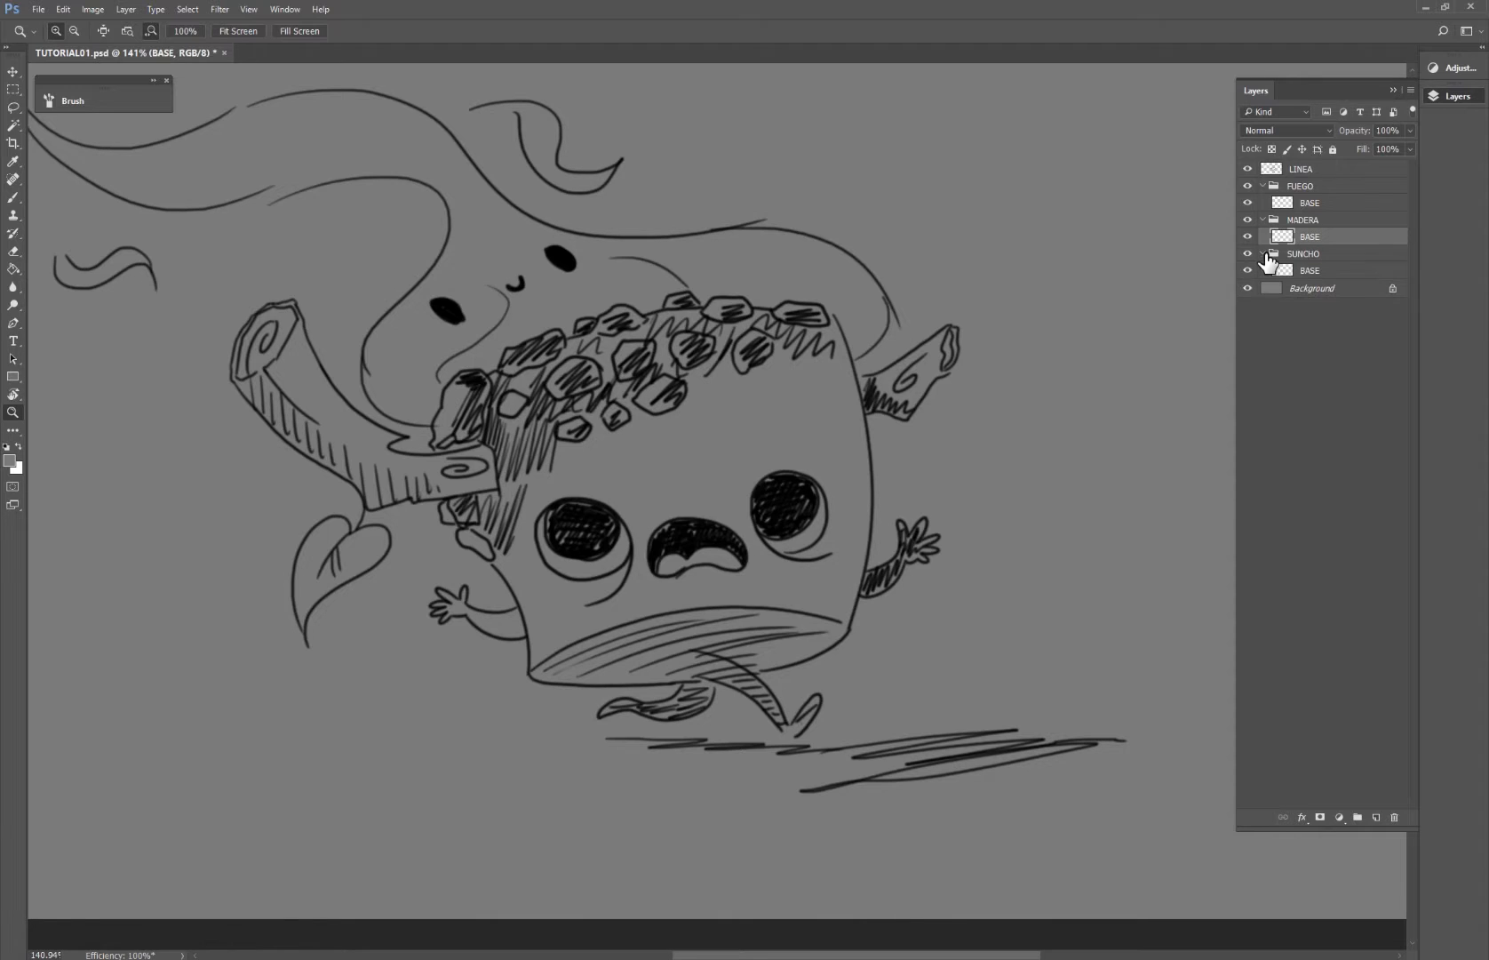
click(1263, 253)
click(1272, 222)
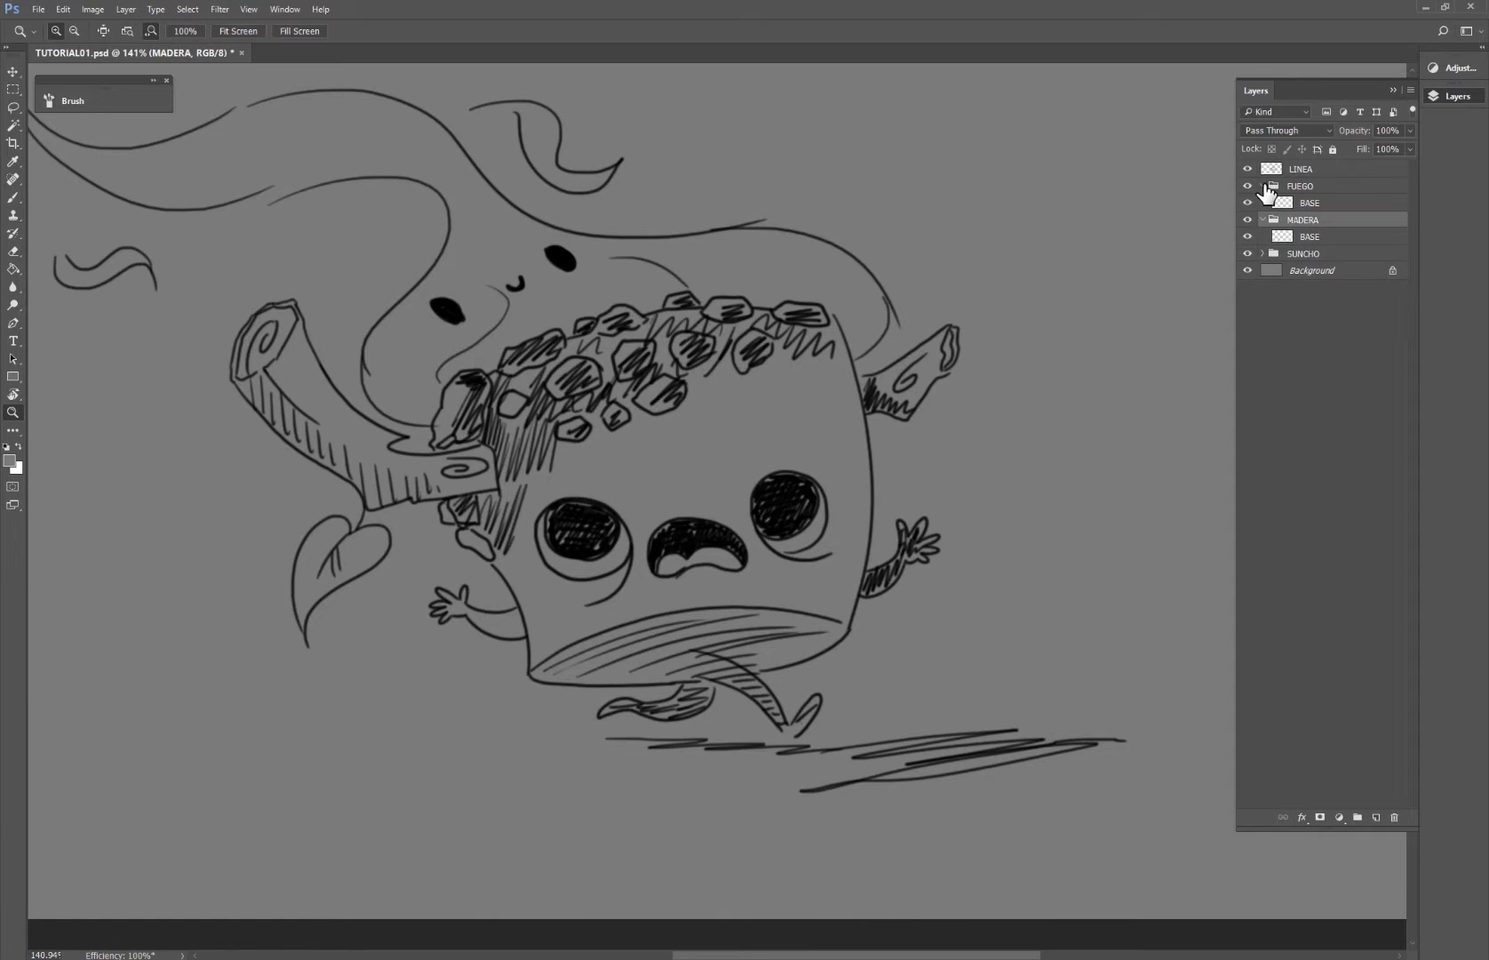
click(1263, 186)
click(1262, 201)
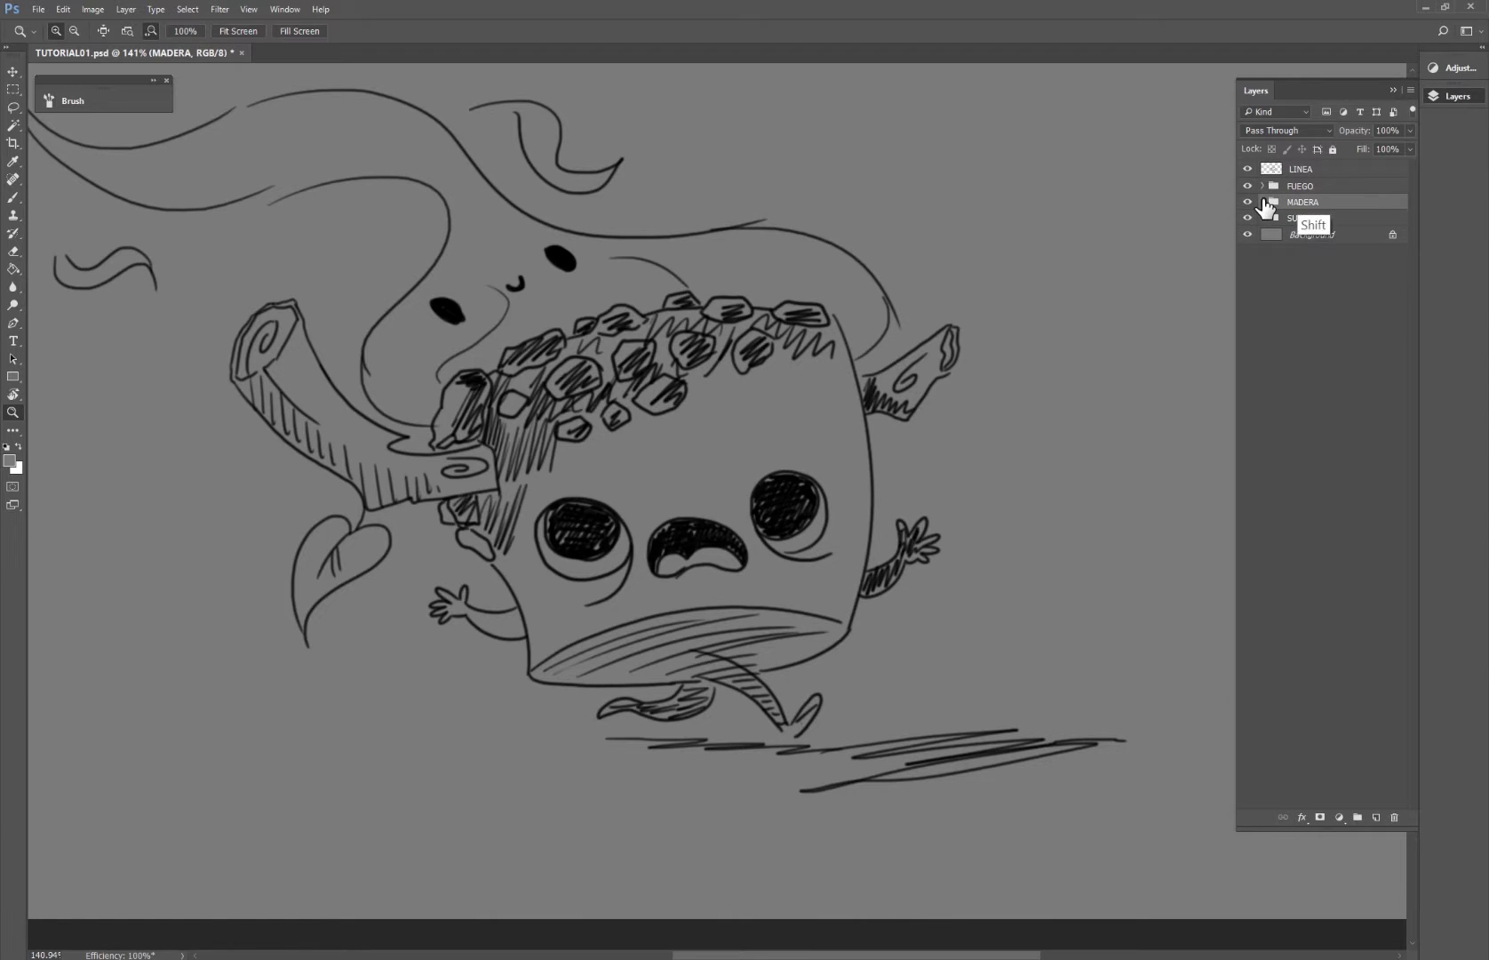
shift+click(1306, 187)
click(1332, 150)
Step: Set a light grey brush colour for the SUNCHO group's BASE layer, testing it with a stroke above the mouth and undoing that stroke
click(1306, 218)
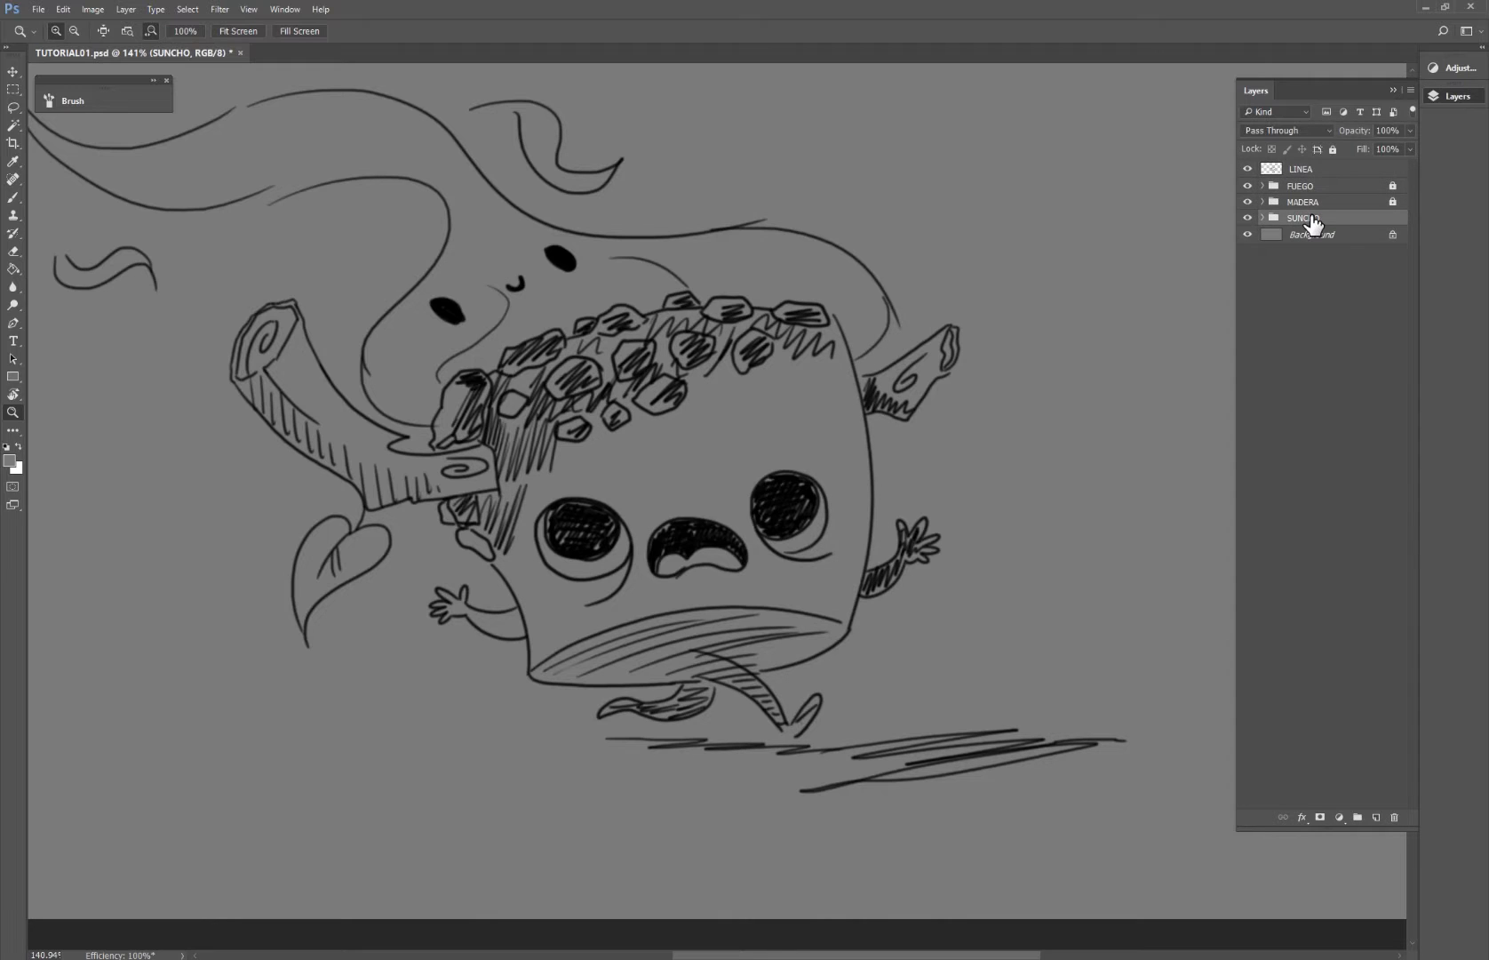
click(1263, 218)
click(1304, 235)
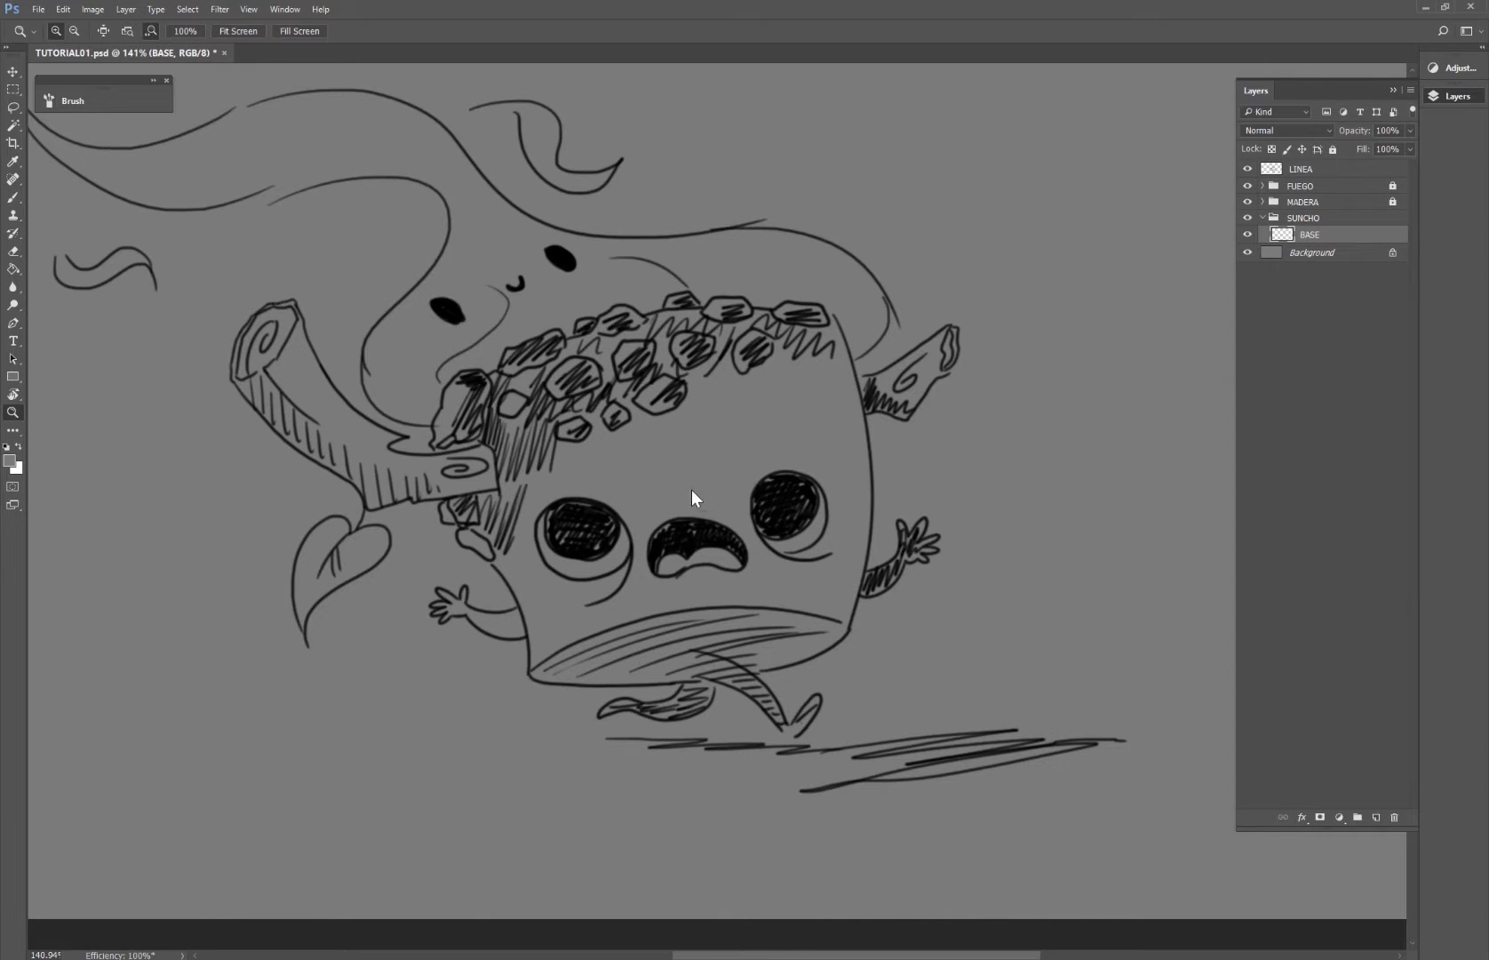
key(b)
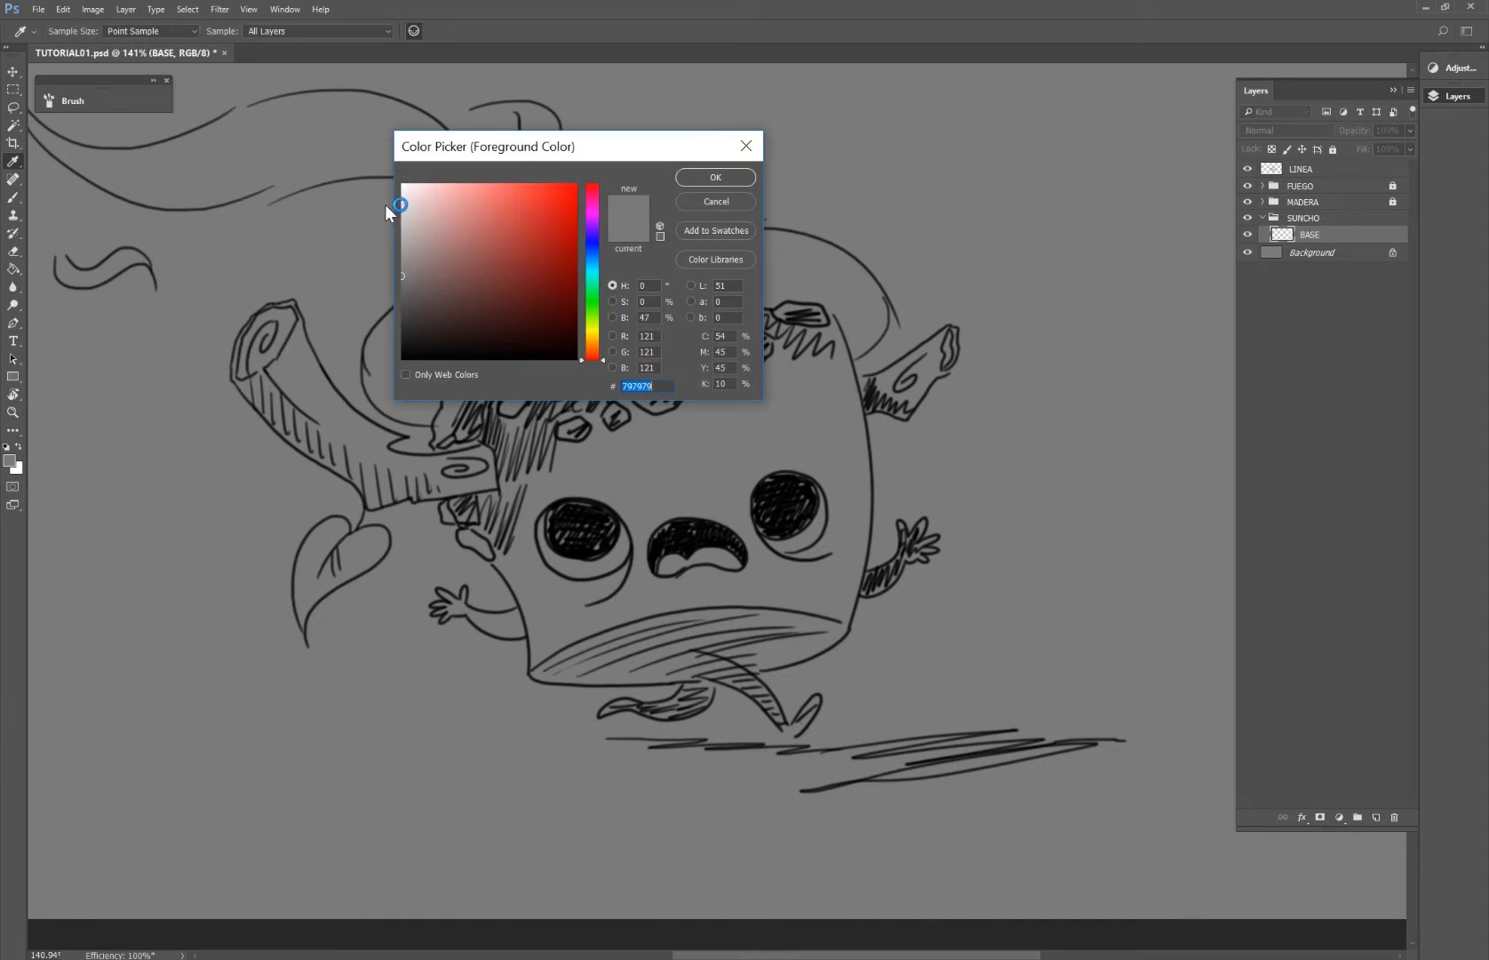
click(412, 215)
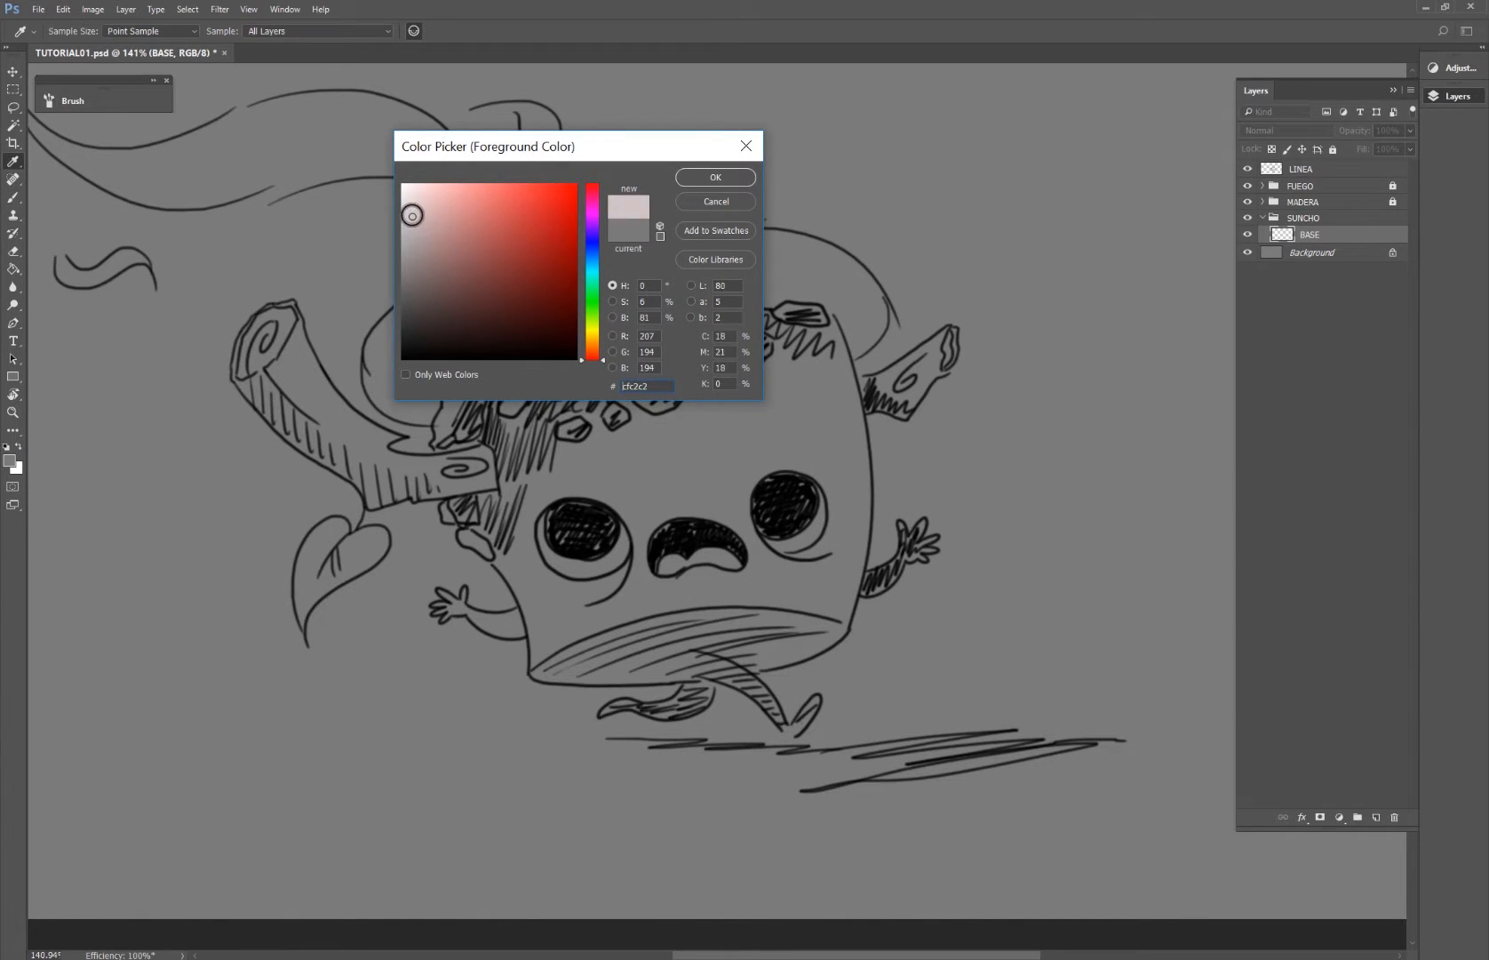
click(706, 176)
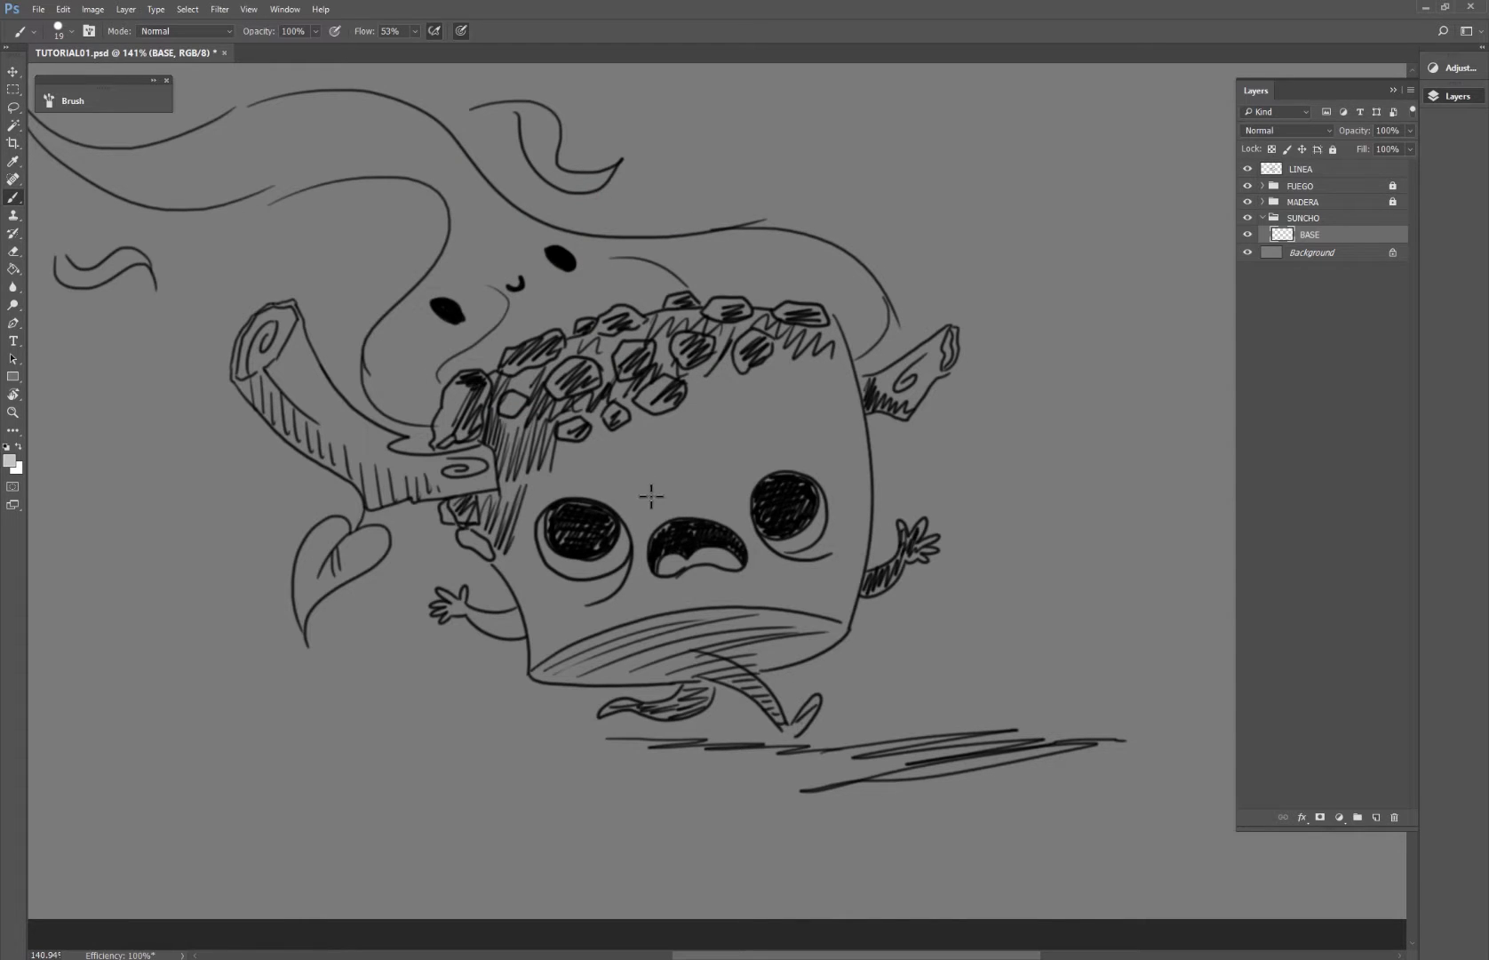
mouse_move(651, 472)
mouse_down()
mouse_move(708, 479)
mouse_move(781, 443)
mouse_up()
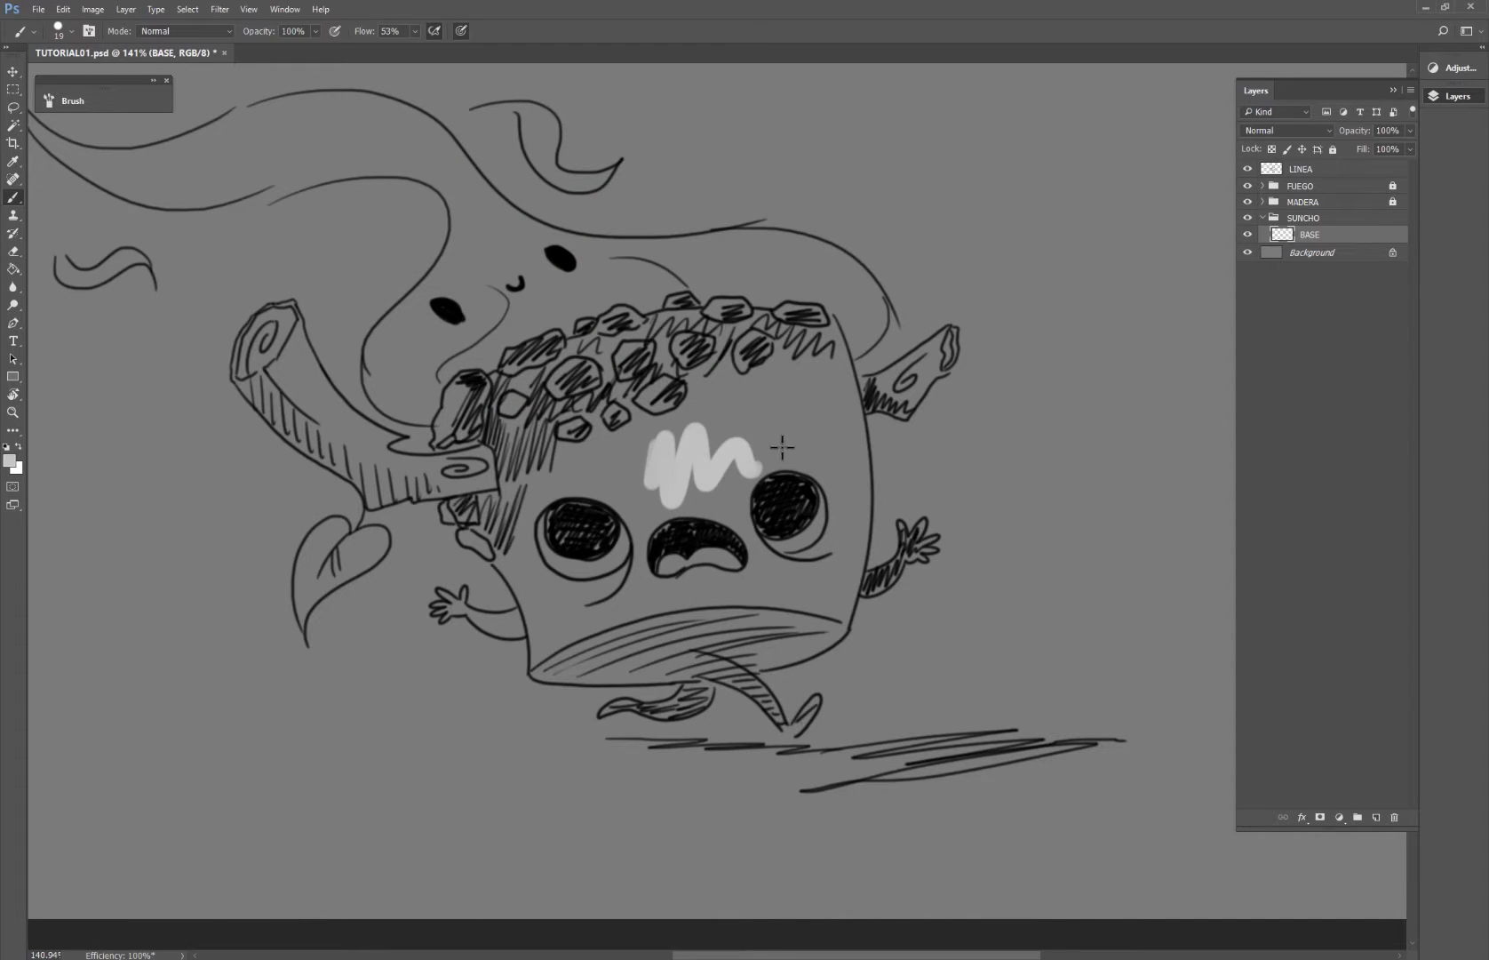
key(ctrl+z)
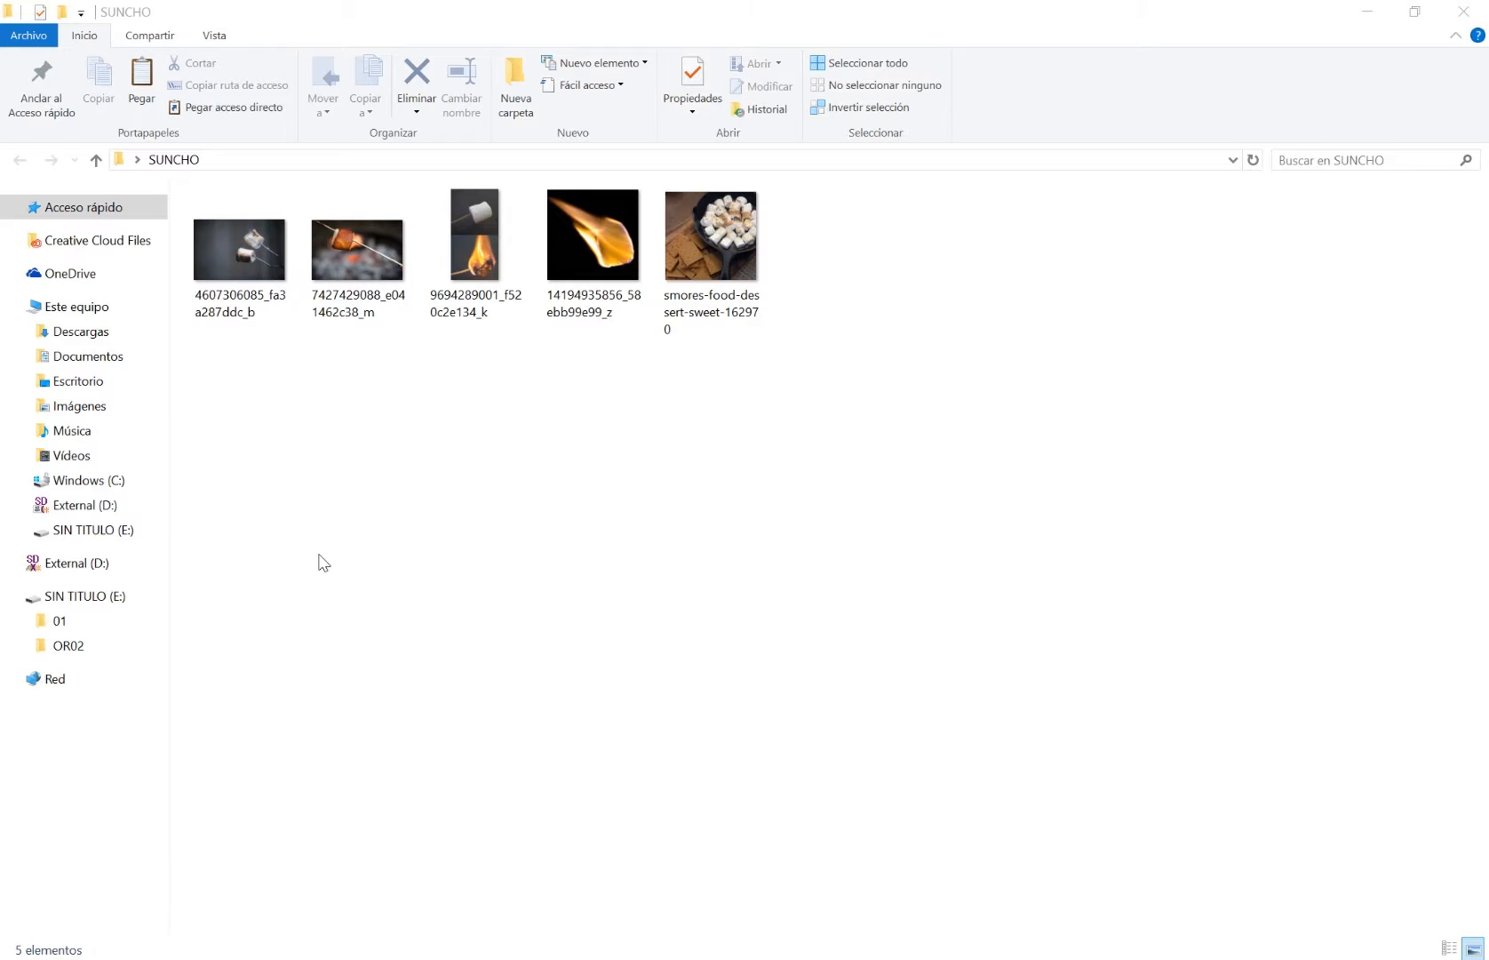
Step: Look through the five marshmallow and flame reference photos in the SUNCHO folder, examining the burning marshmallow closely
click(270, 270)
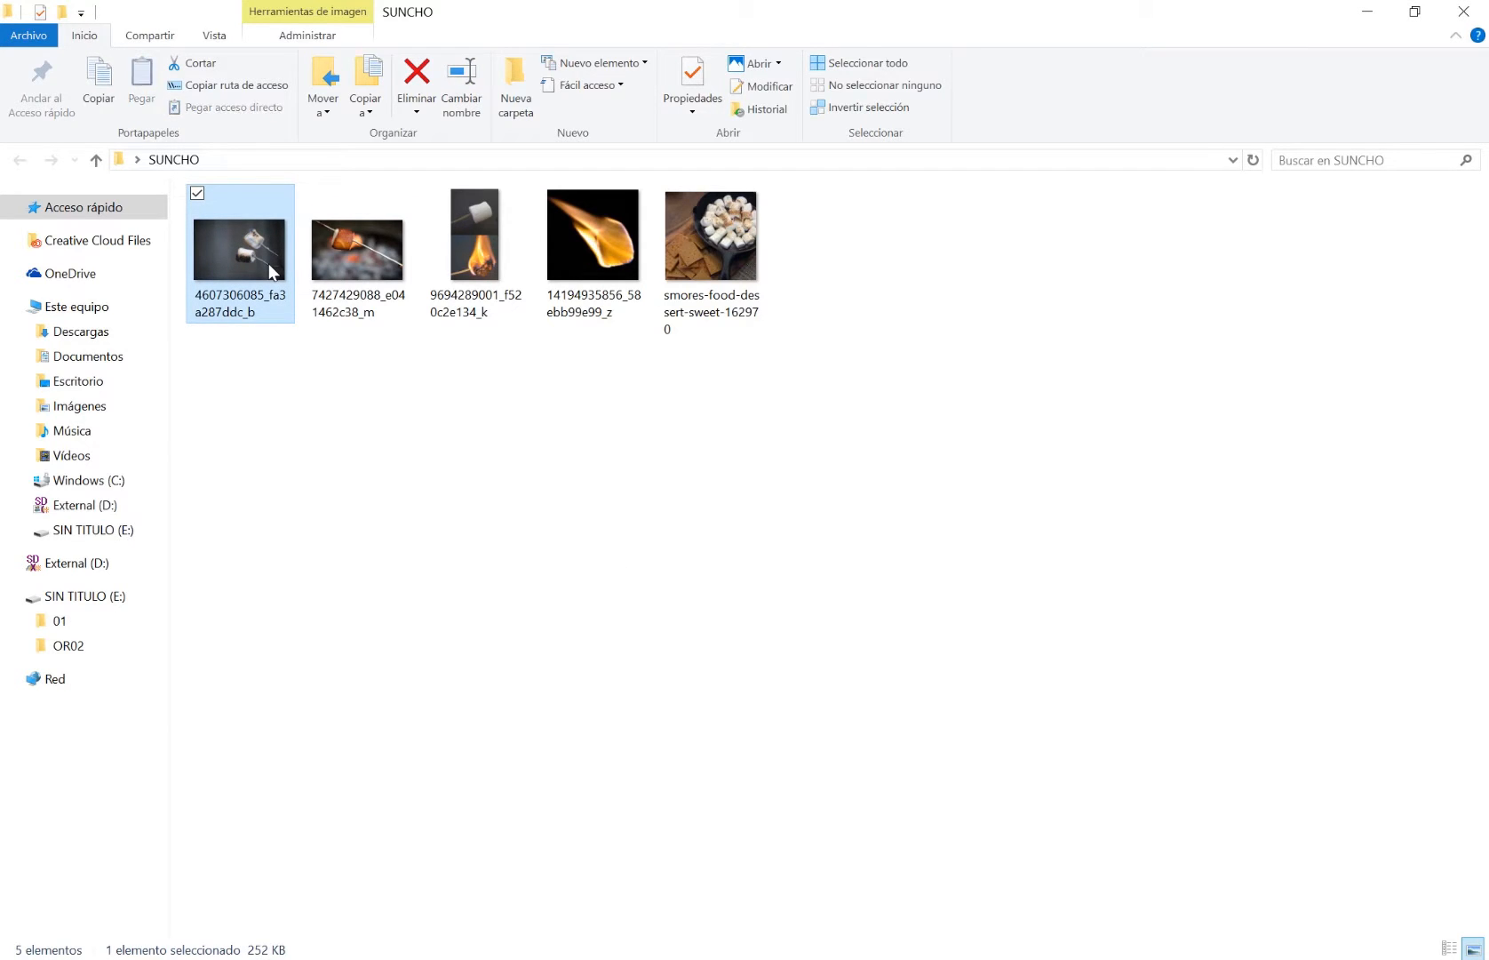
double_click(270, 270)
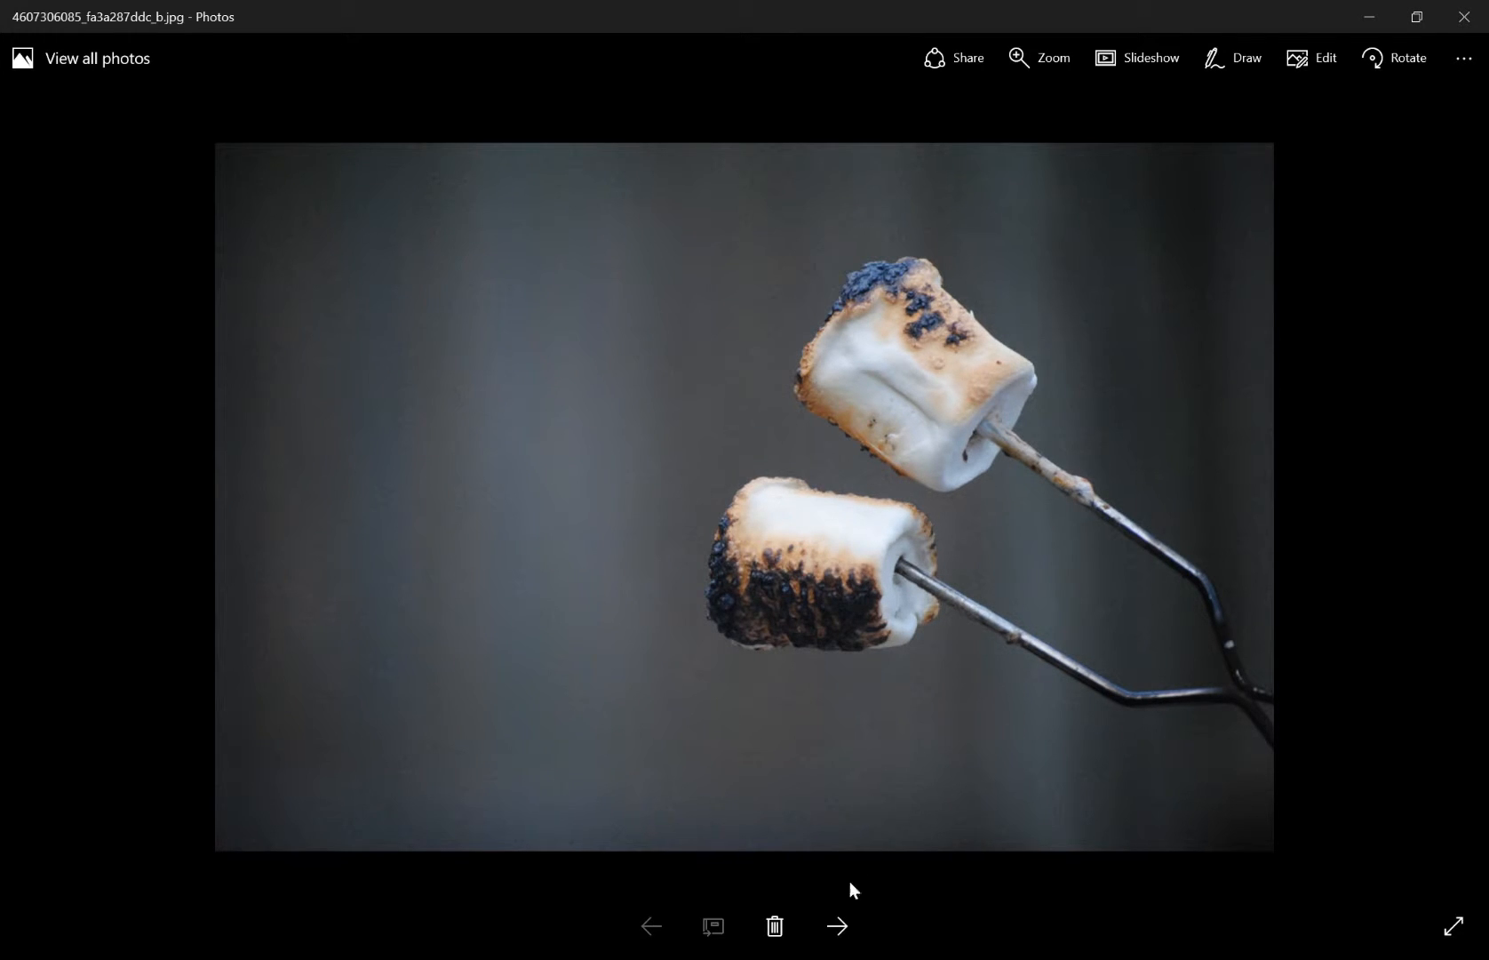
click(839, 926)
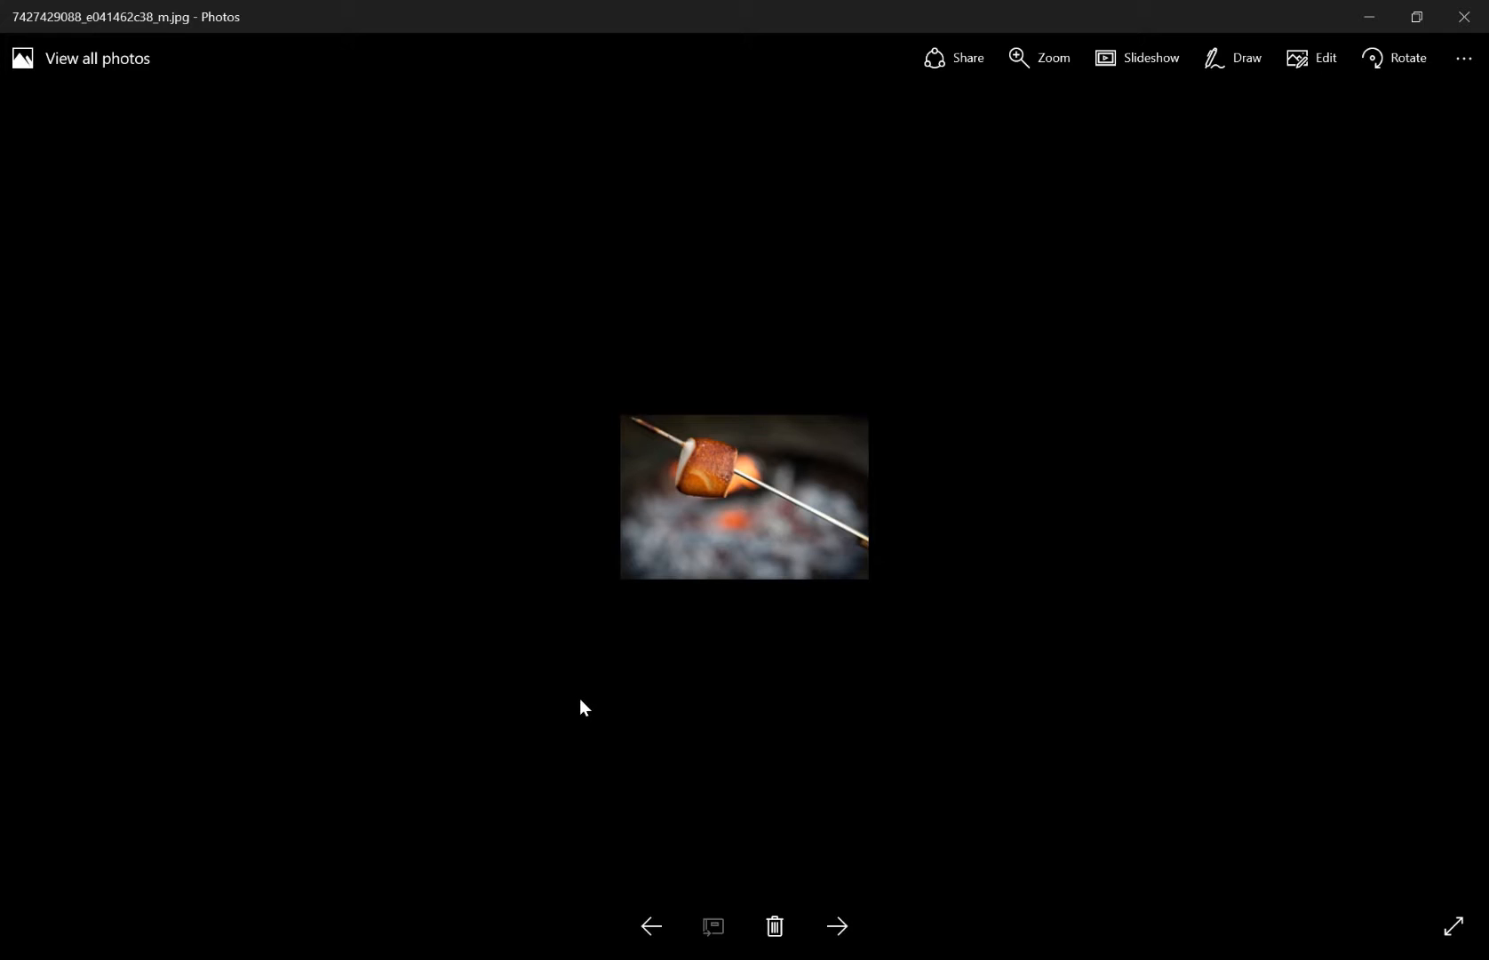
click(835, 921)
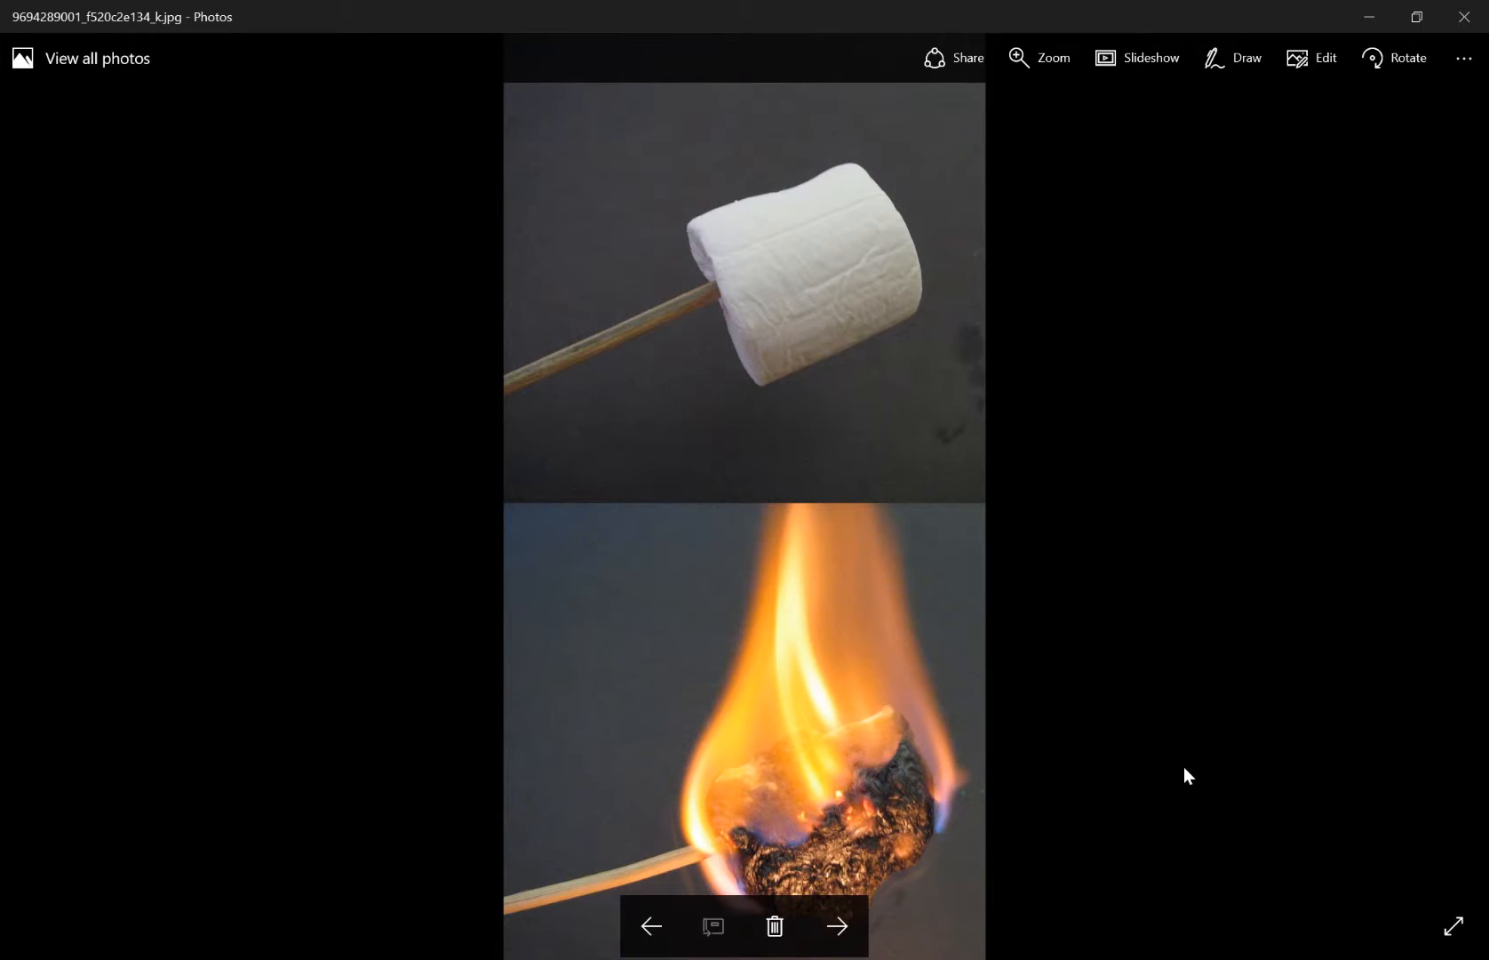
scroll(1183, 766, up, 10)
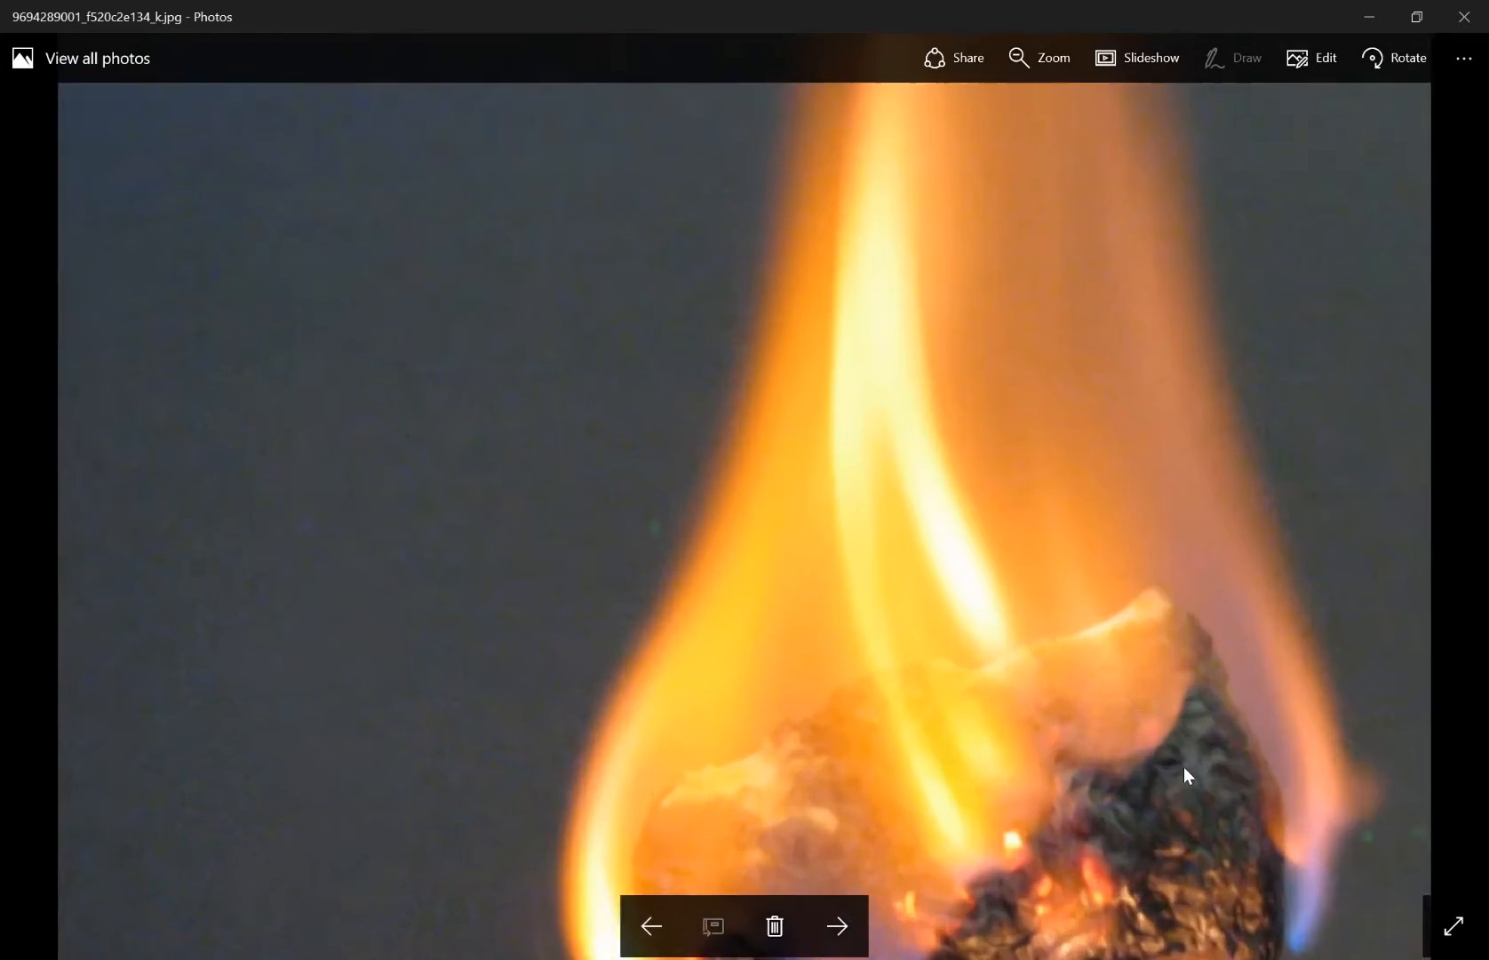
scroll(1184, 766, down, 10)
scroll(1184, 766, up, 4)
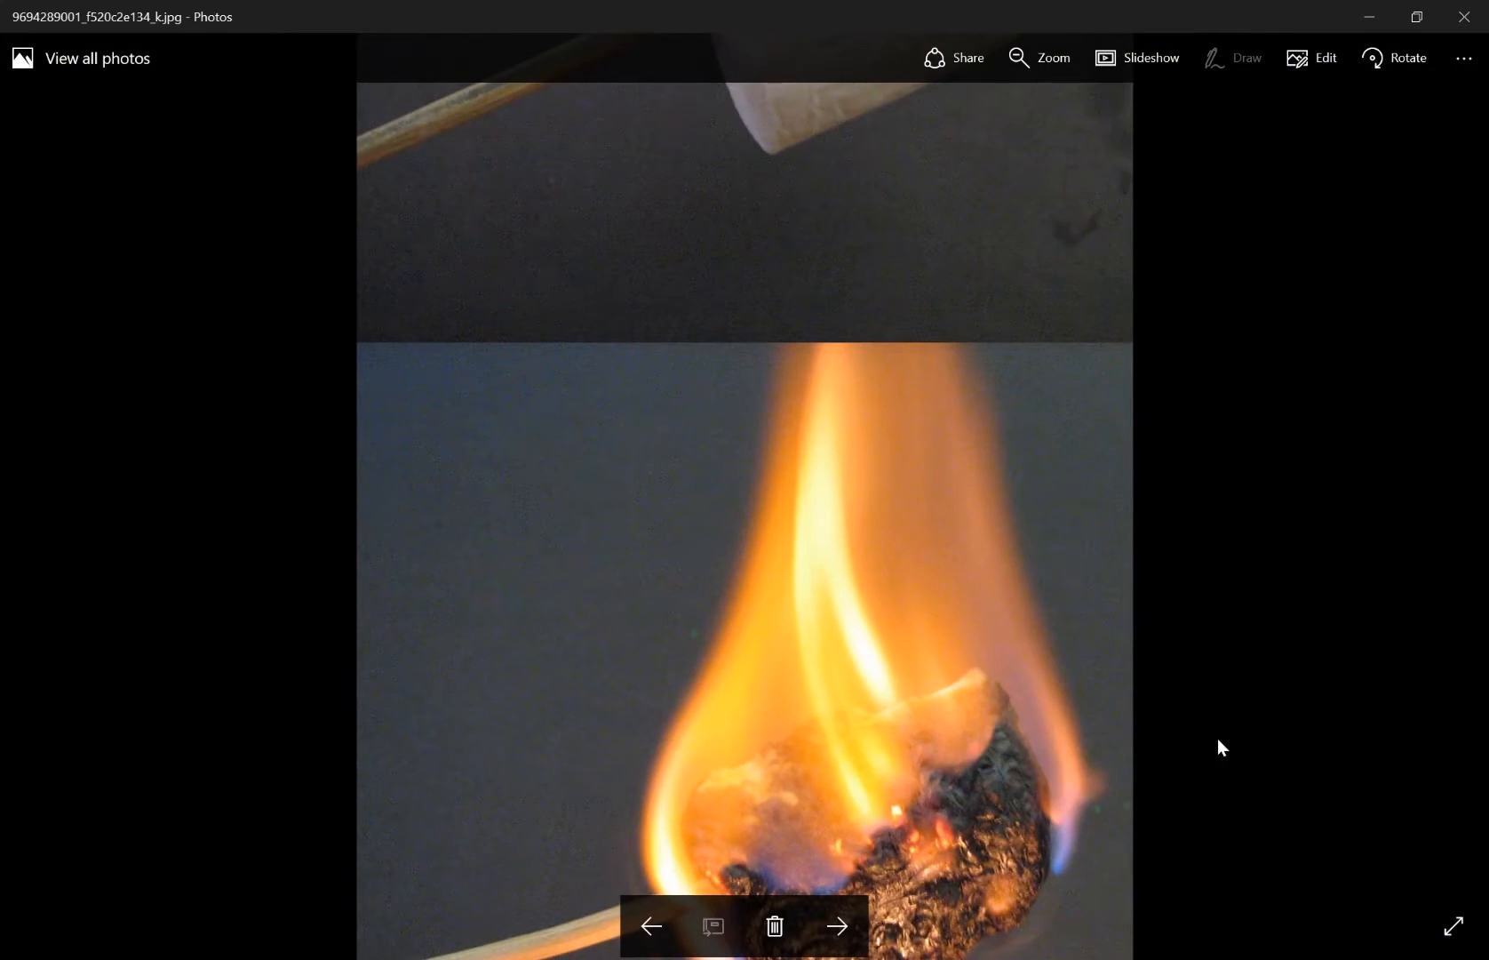
scroll(1227, 732, down, 4)
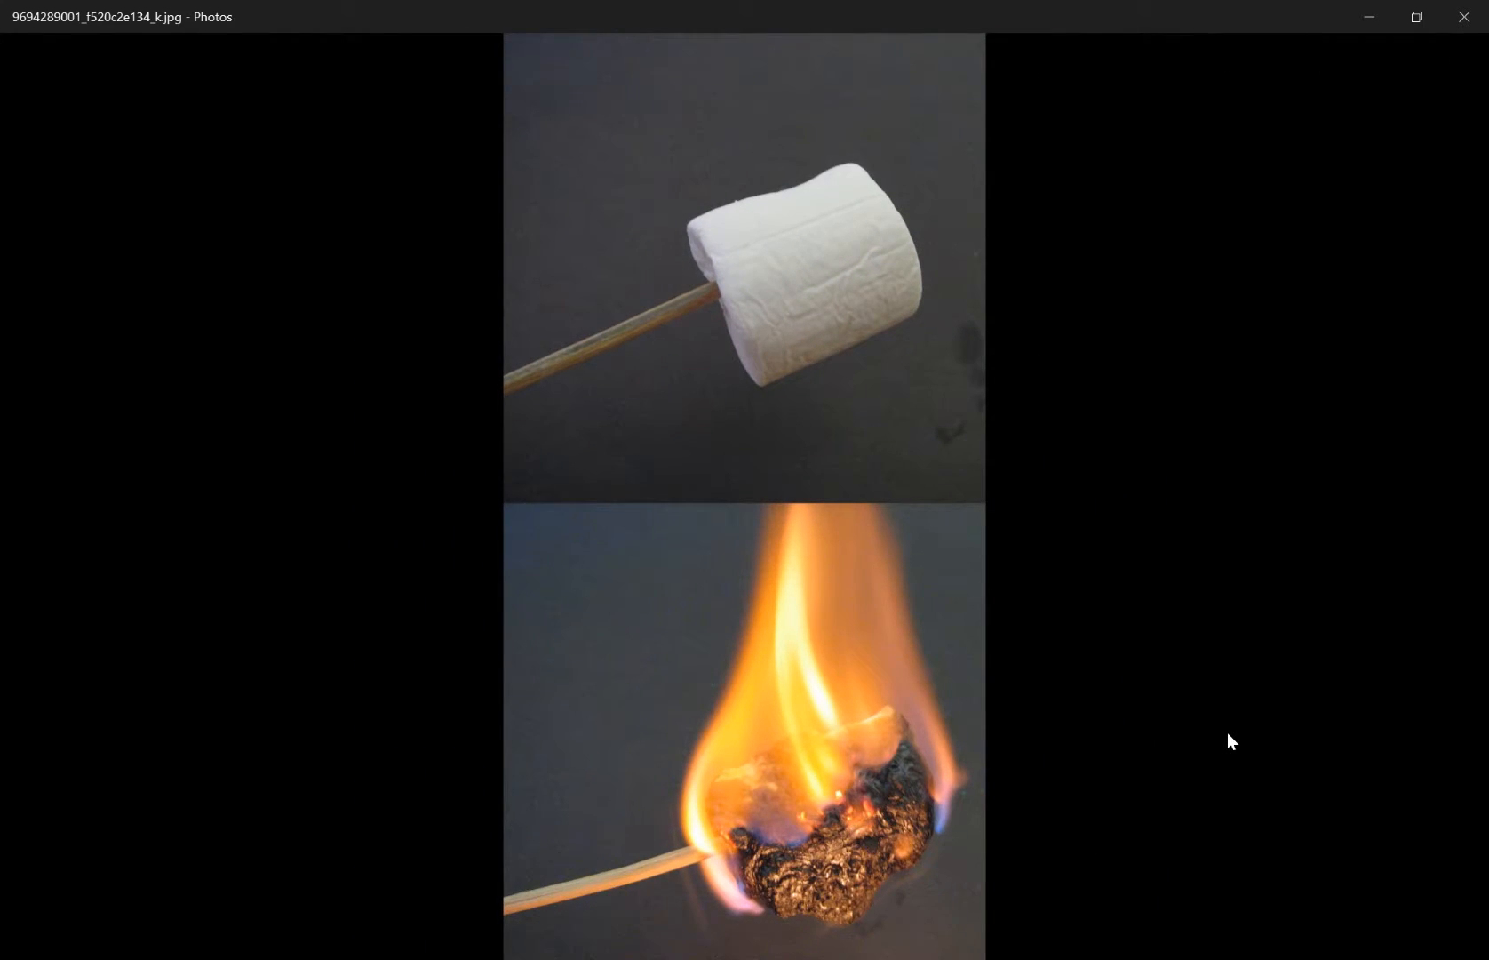
click(837, 926)
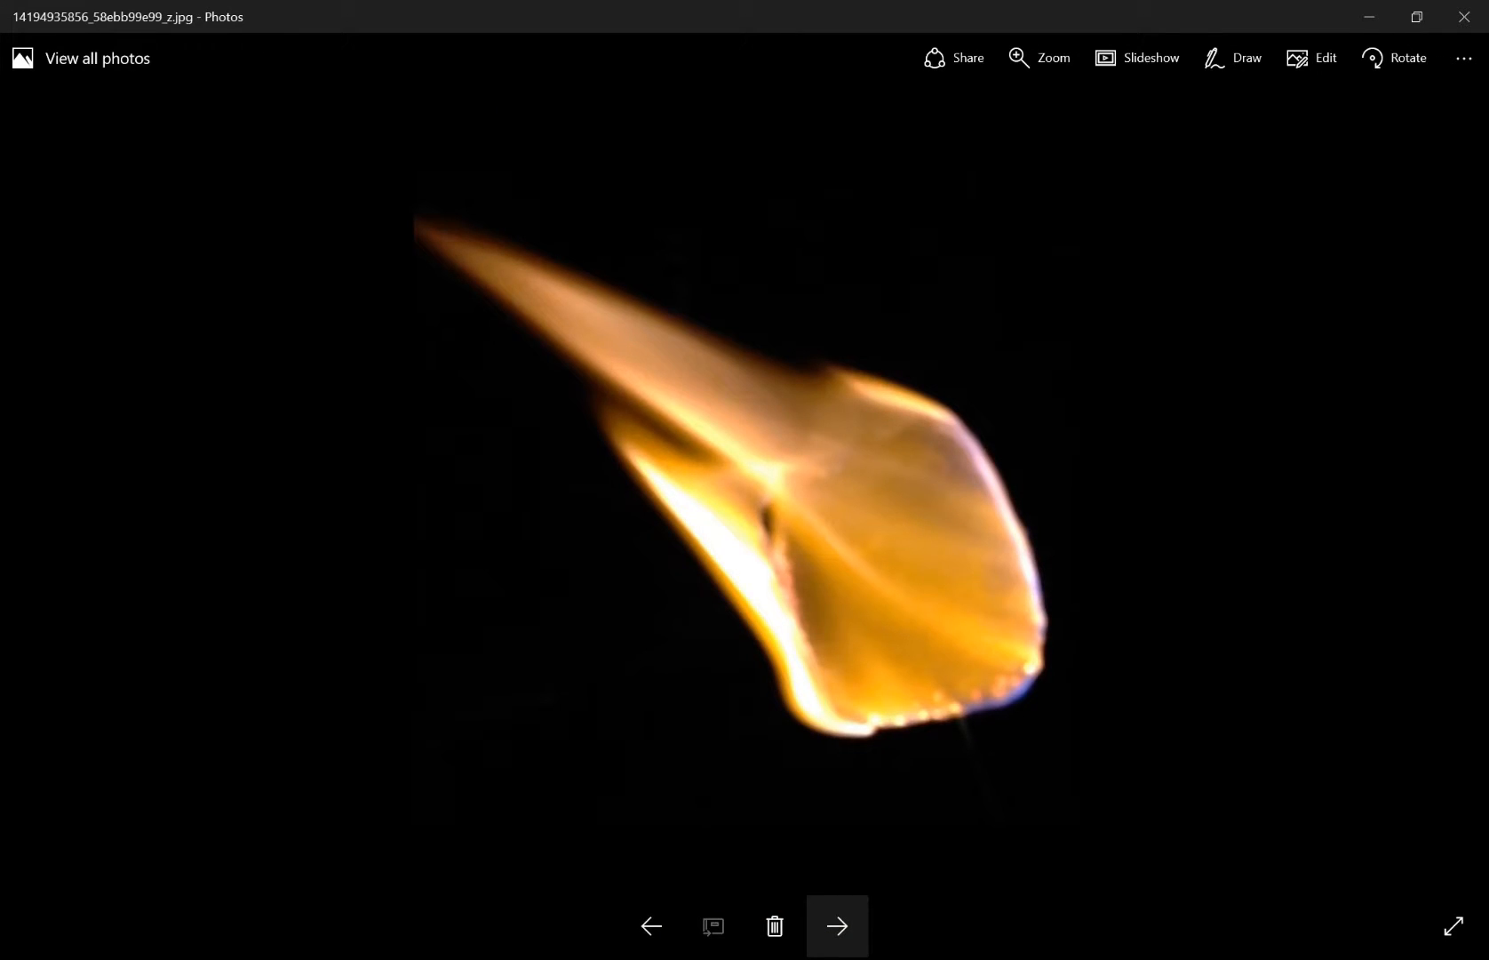
click(837, 926)
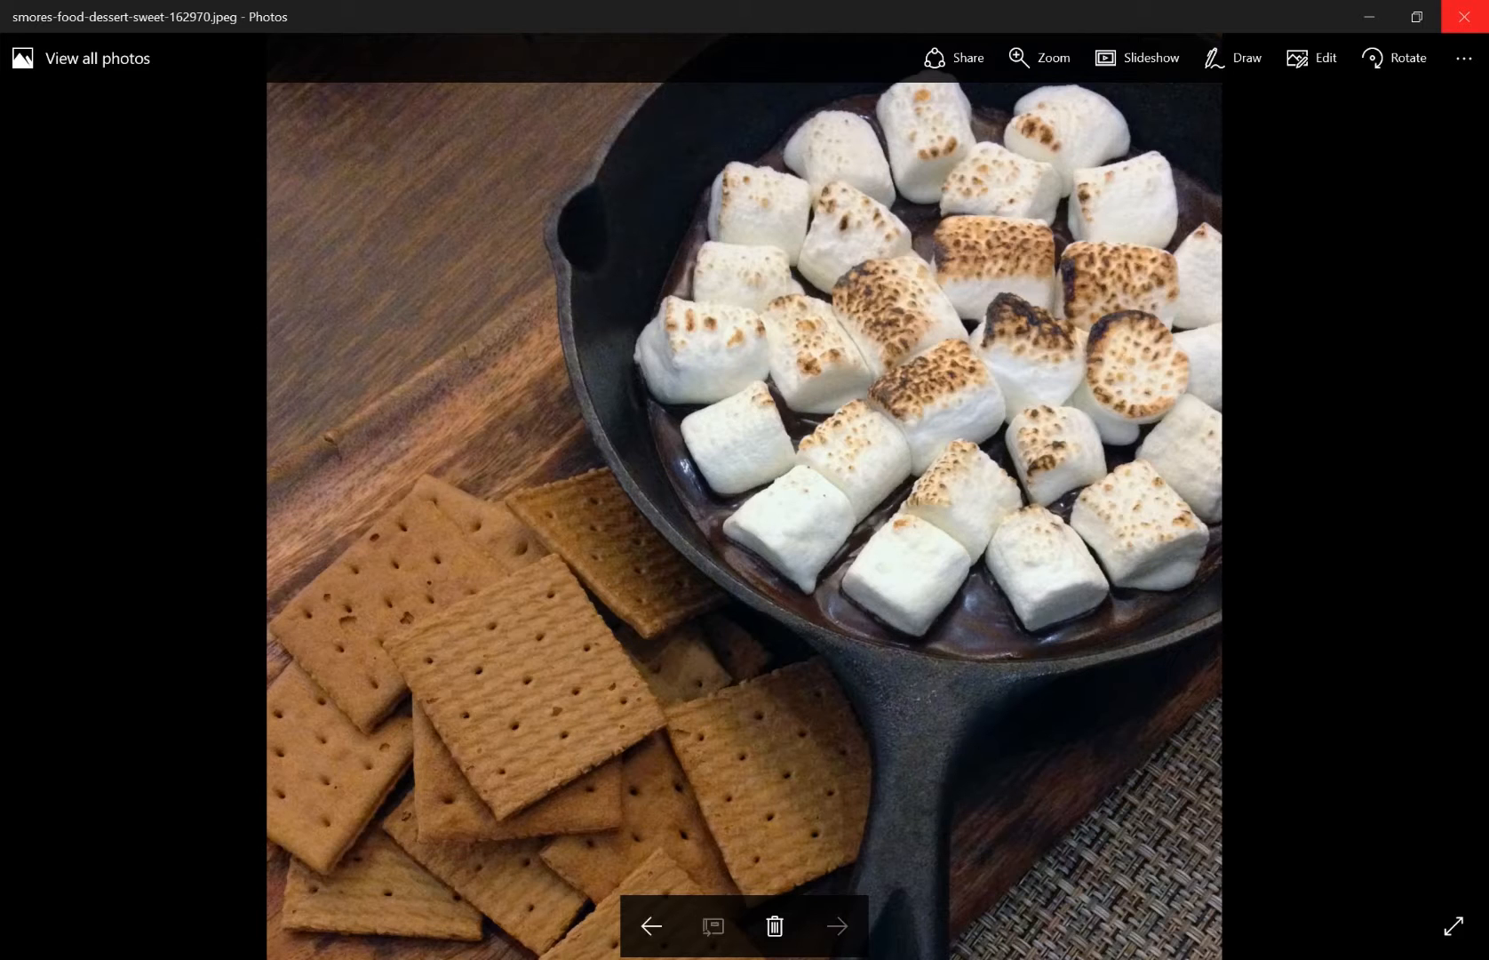
click(1465, 16)
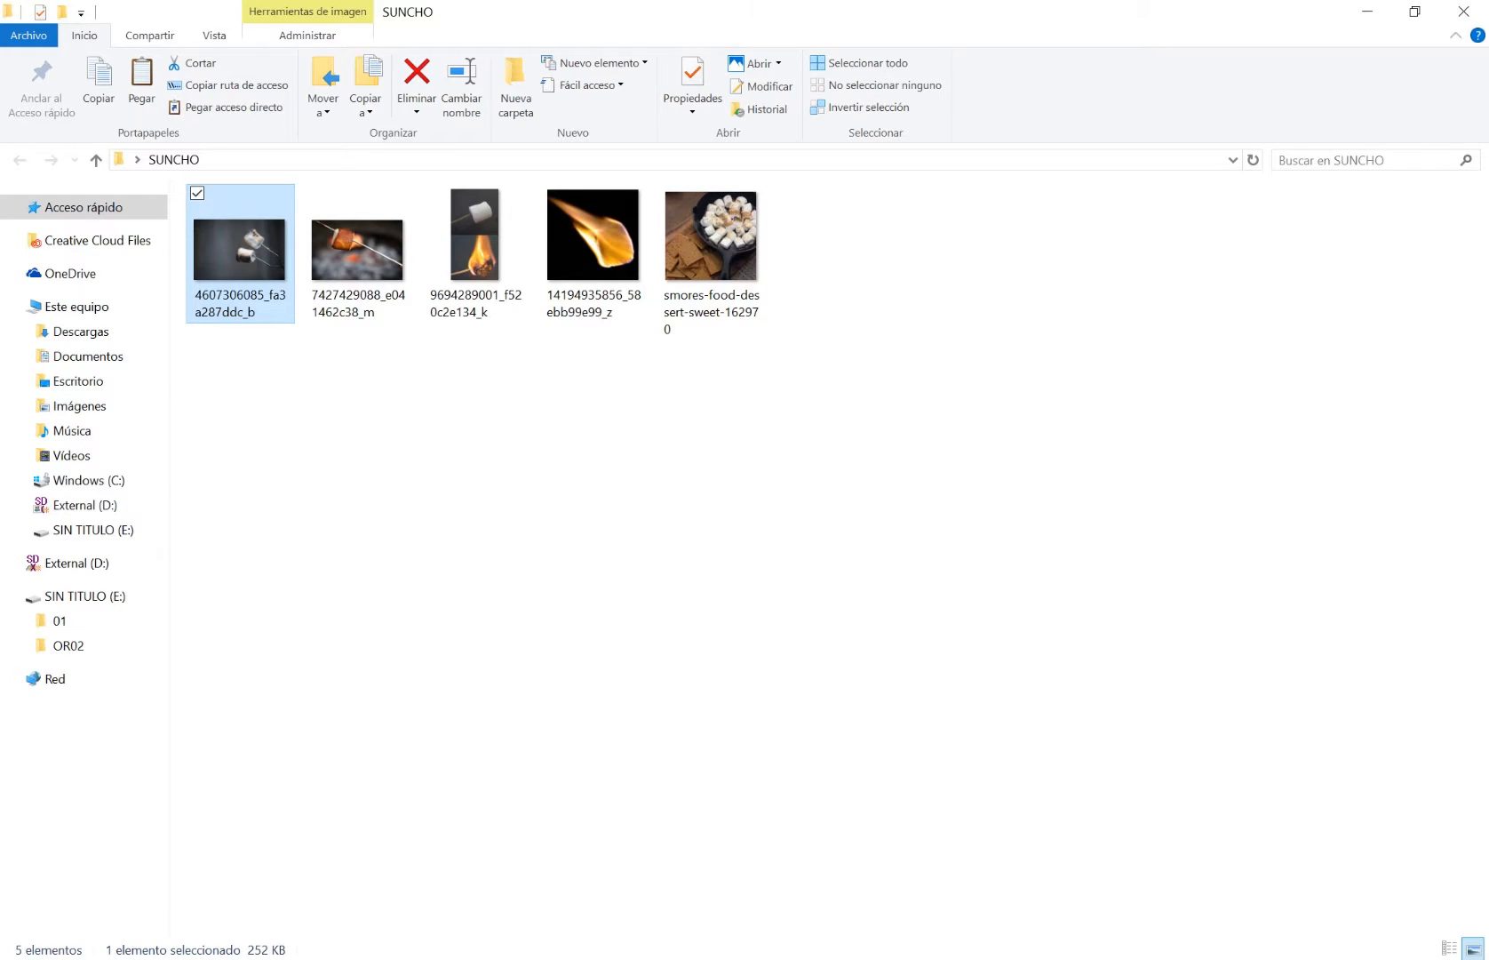
click(711, 551)
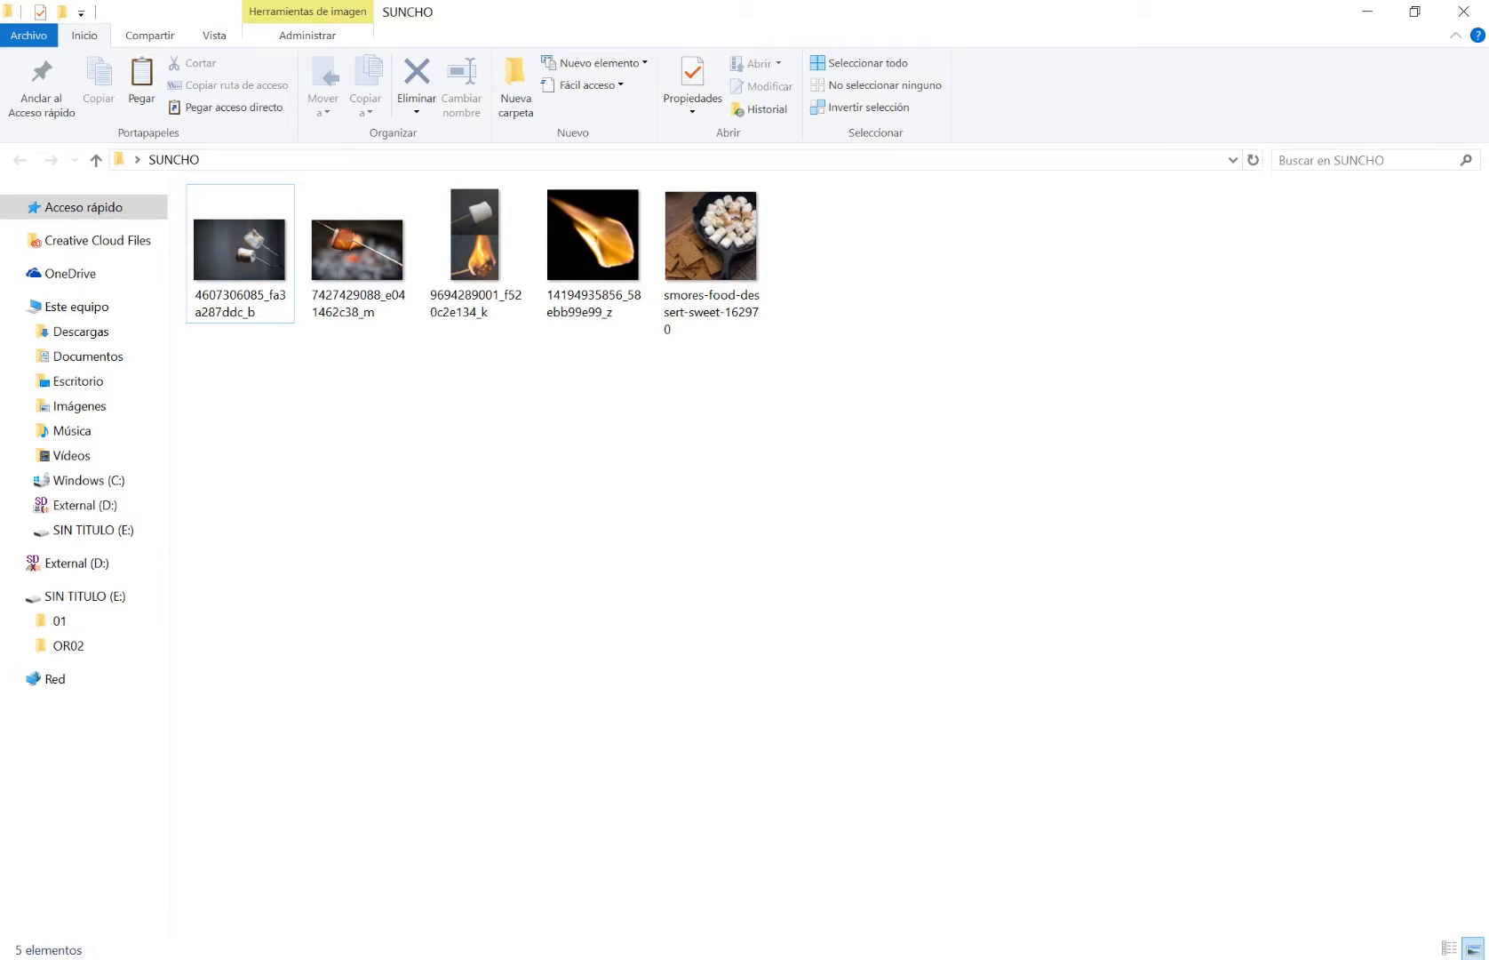
Step: Test a 16 px square brush with a stroke down the marshmallow's lower left edge and undo the stroke
right_click(808, 549)
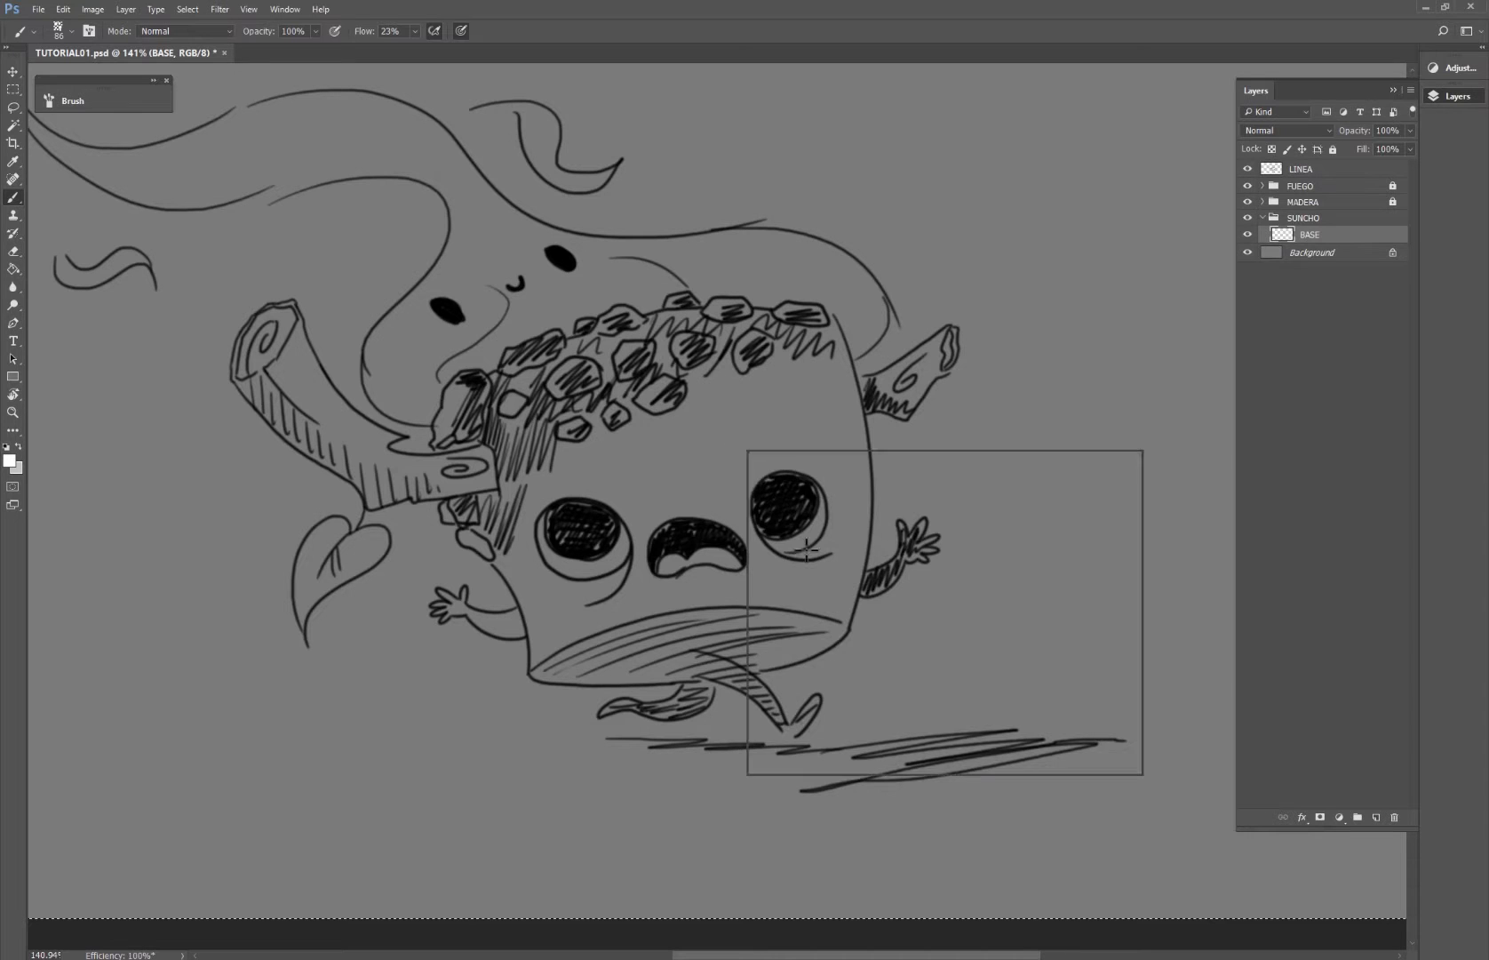
click(855, 636)
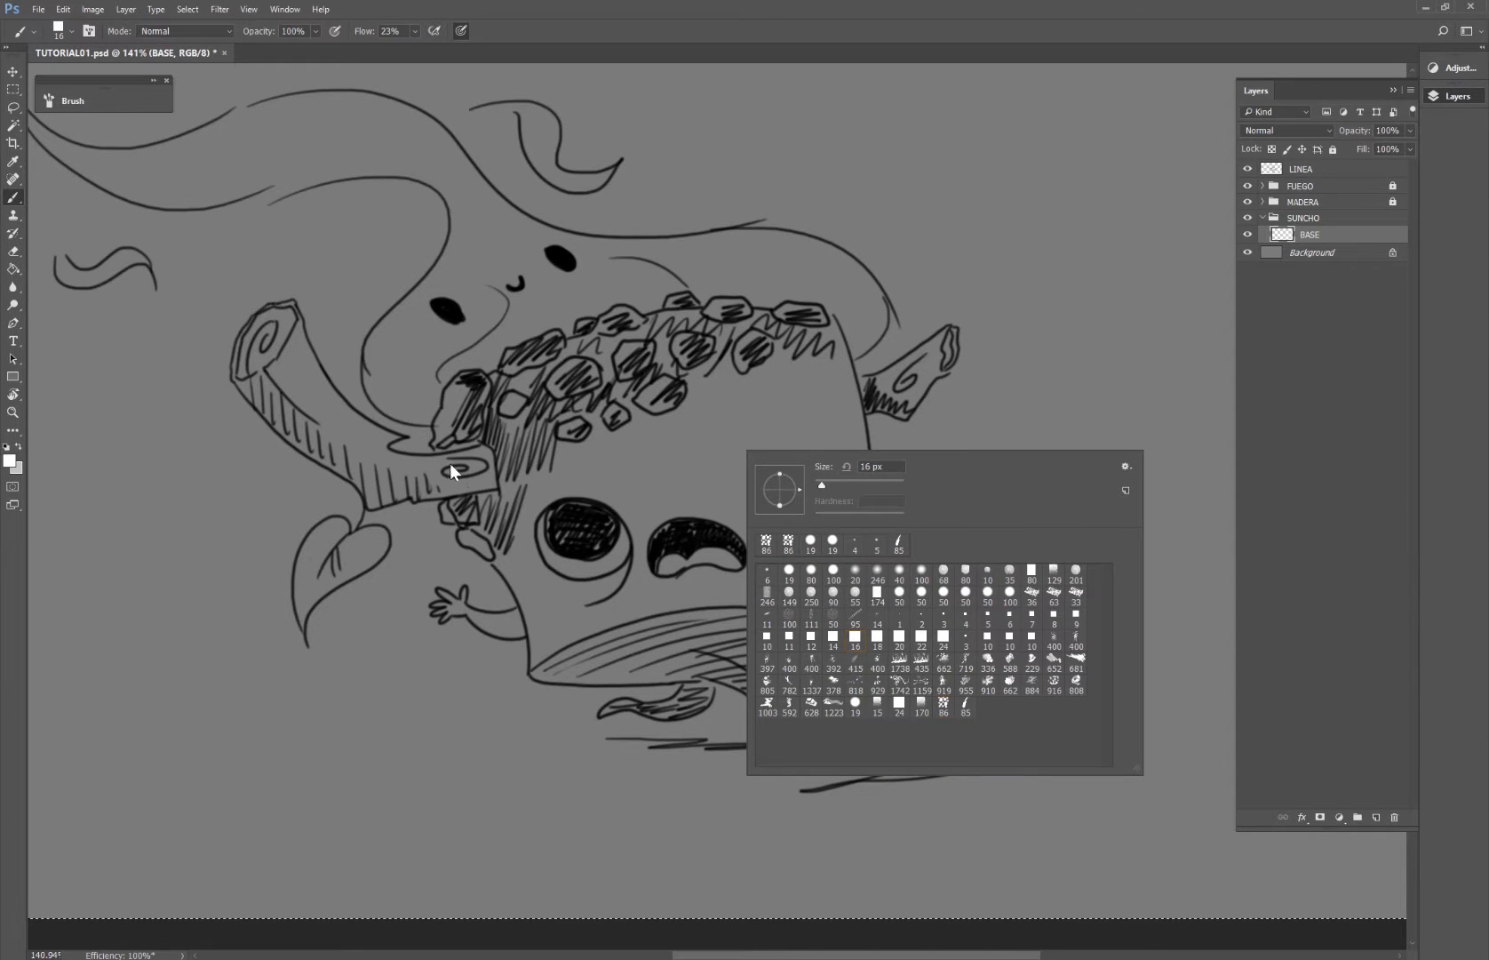
click(475, 516)
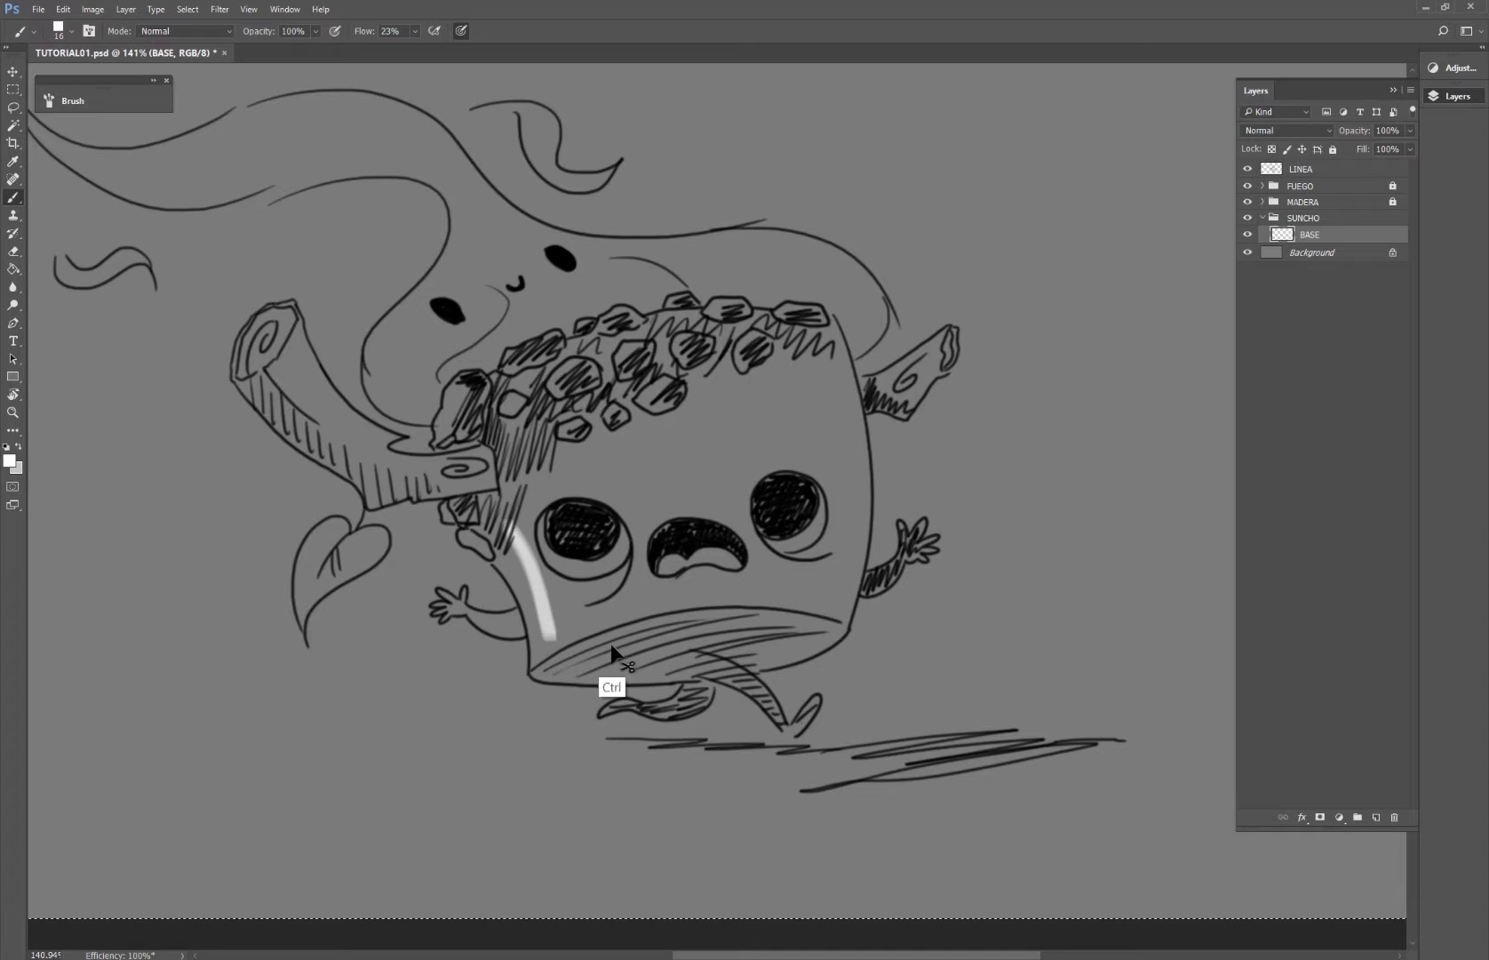
key(ctrl+z)
Step: Choose the 10 px square brush and test it on the marshmallow's right side, undoing the stroke
right_click(593, 518)
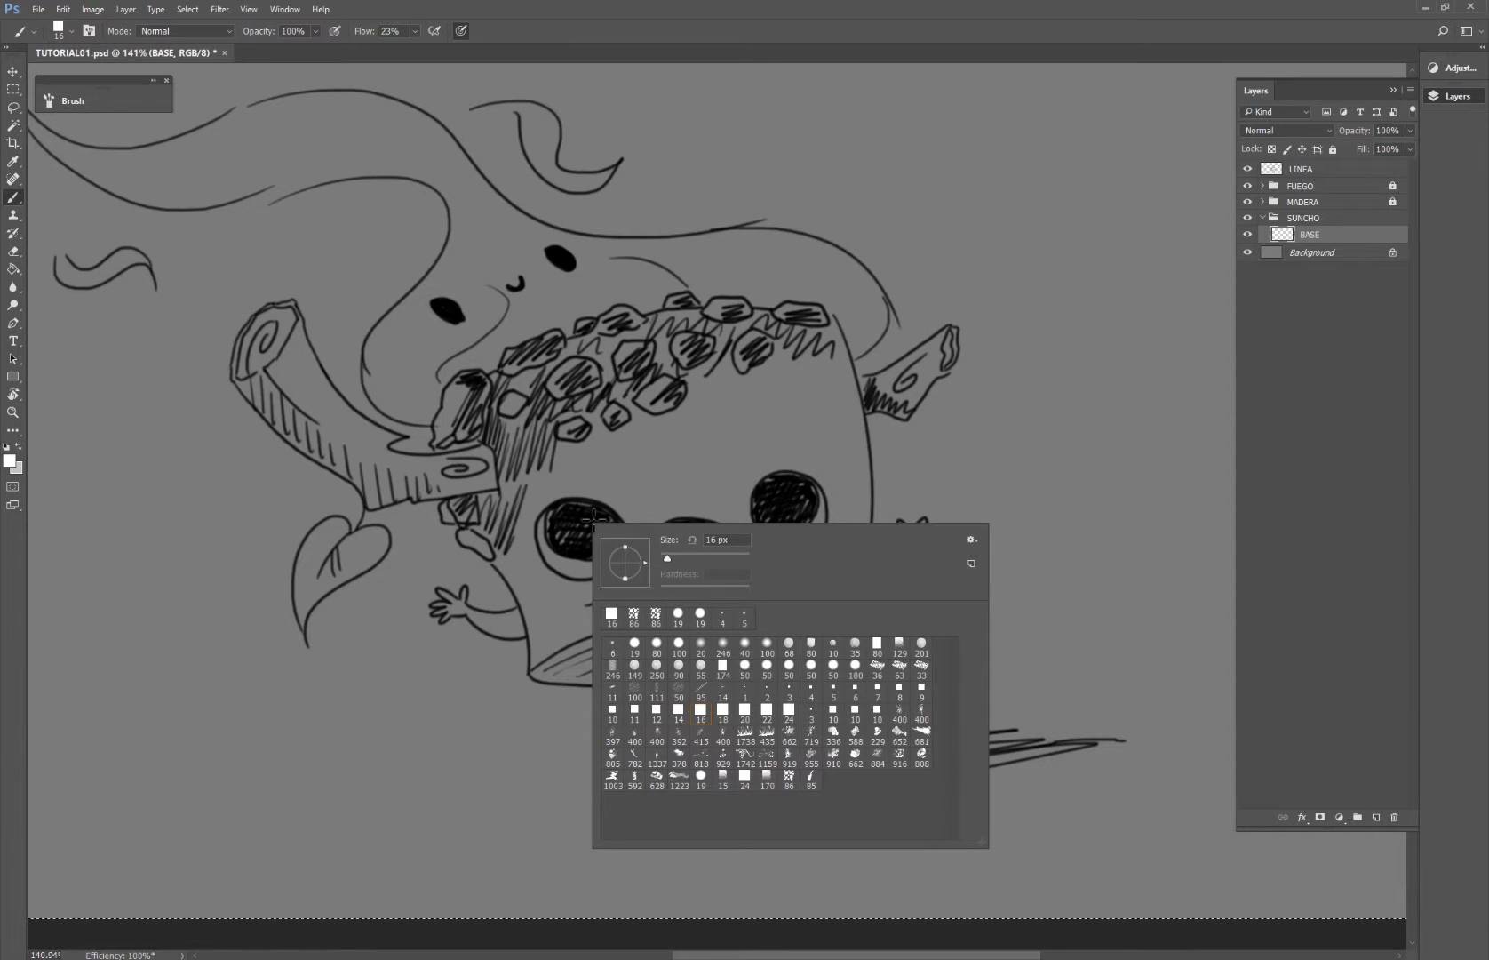
click(855, 711)
click(835, 413)
mouse_move(849, 601)
mouse_down()
mouse_move(849, 401)
mouse_move(854, 558)
mouse_up()
key(ctrl+z)
Step: Paint the charred lumps below the branch and the marshmallow's lower left edge white on the SUNCHO group's BASE layer
key(z)
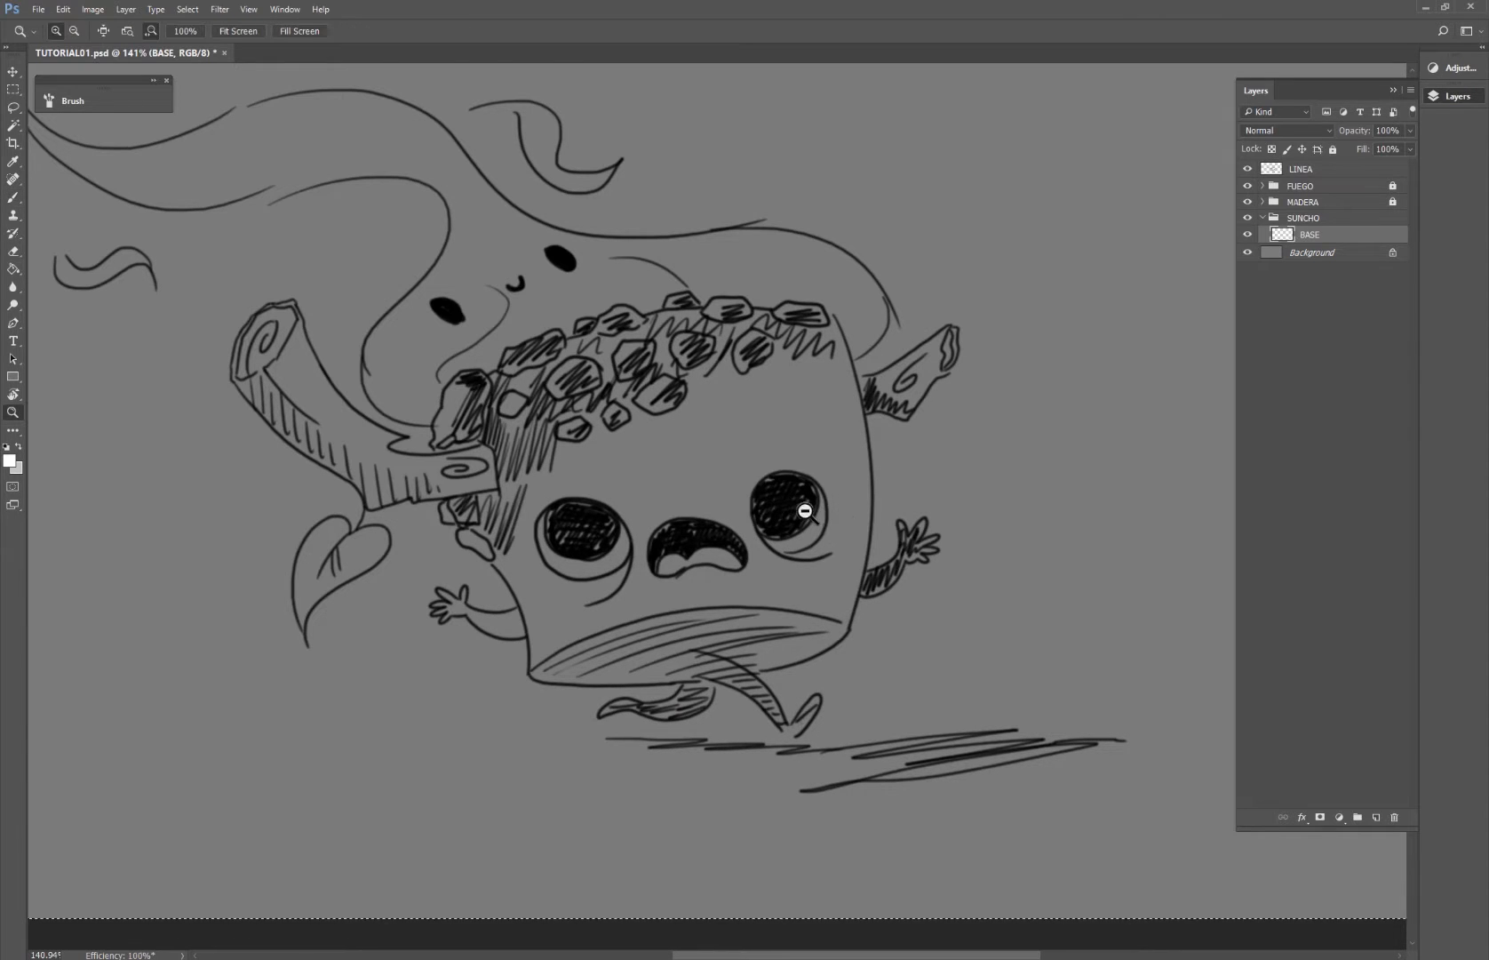
click(828, 521)
mouse_move(737, 533)
mouse_down()
mouse_move(781, 520)
mouse_move(741, 503)
mouse_up()
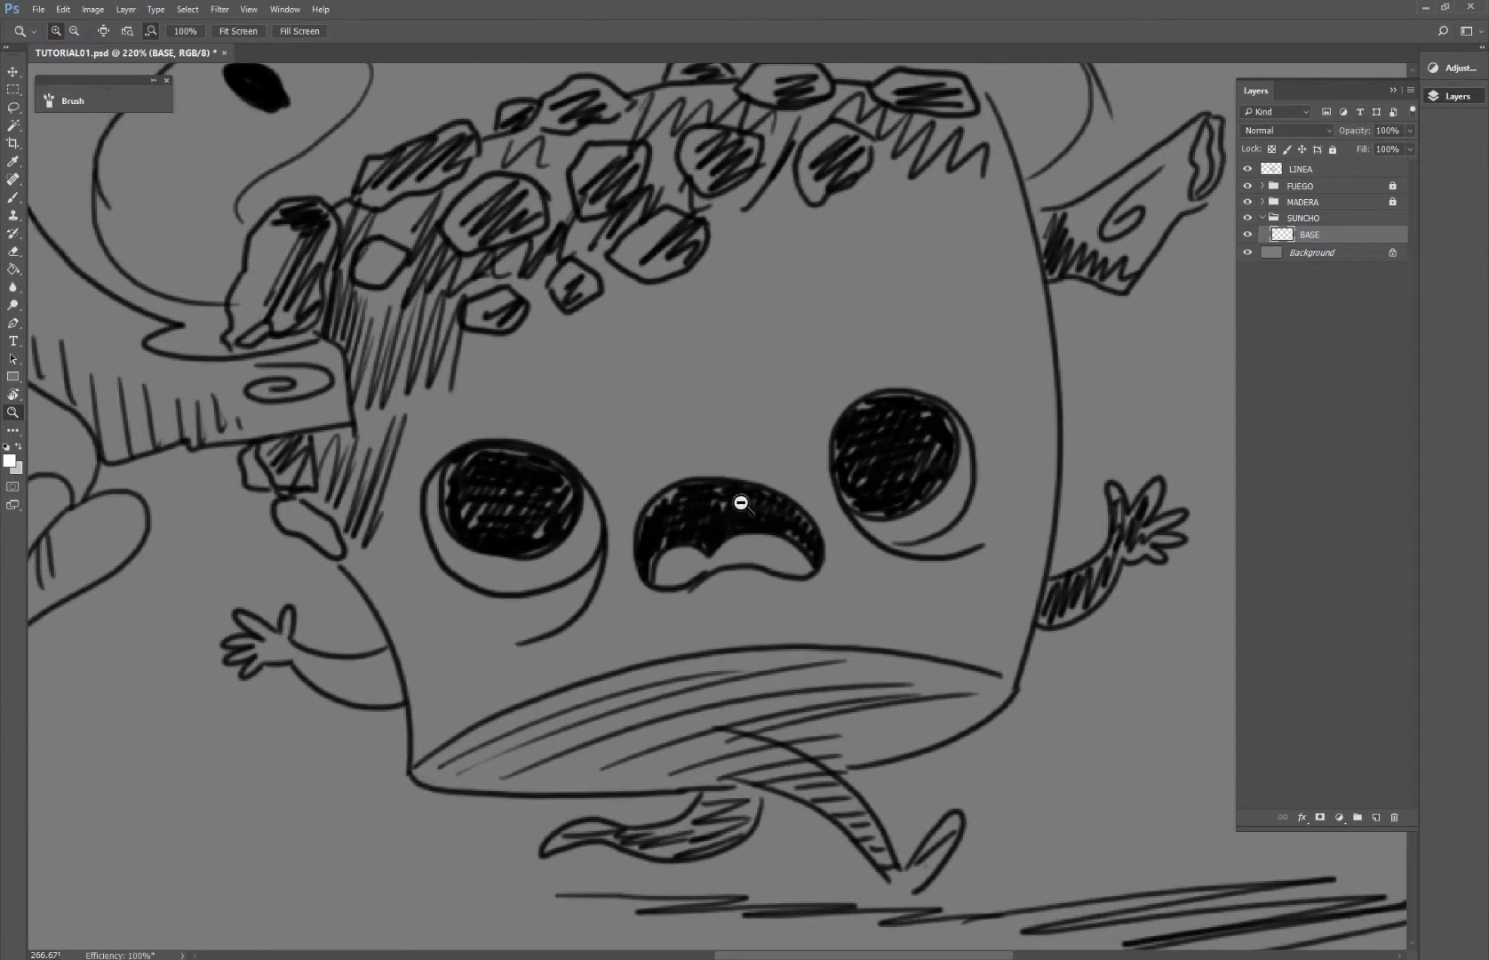
key(b)
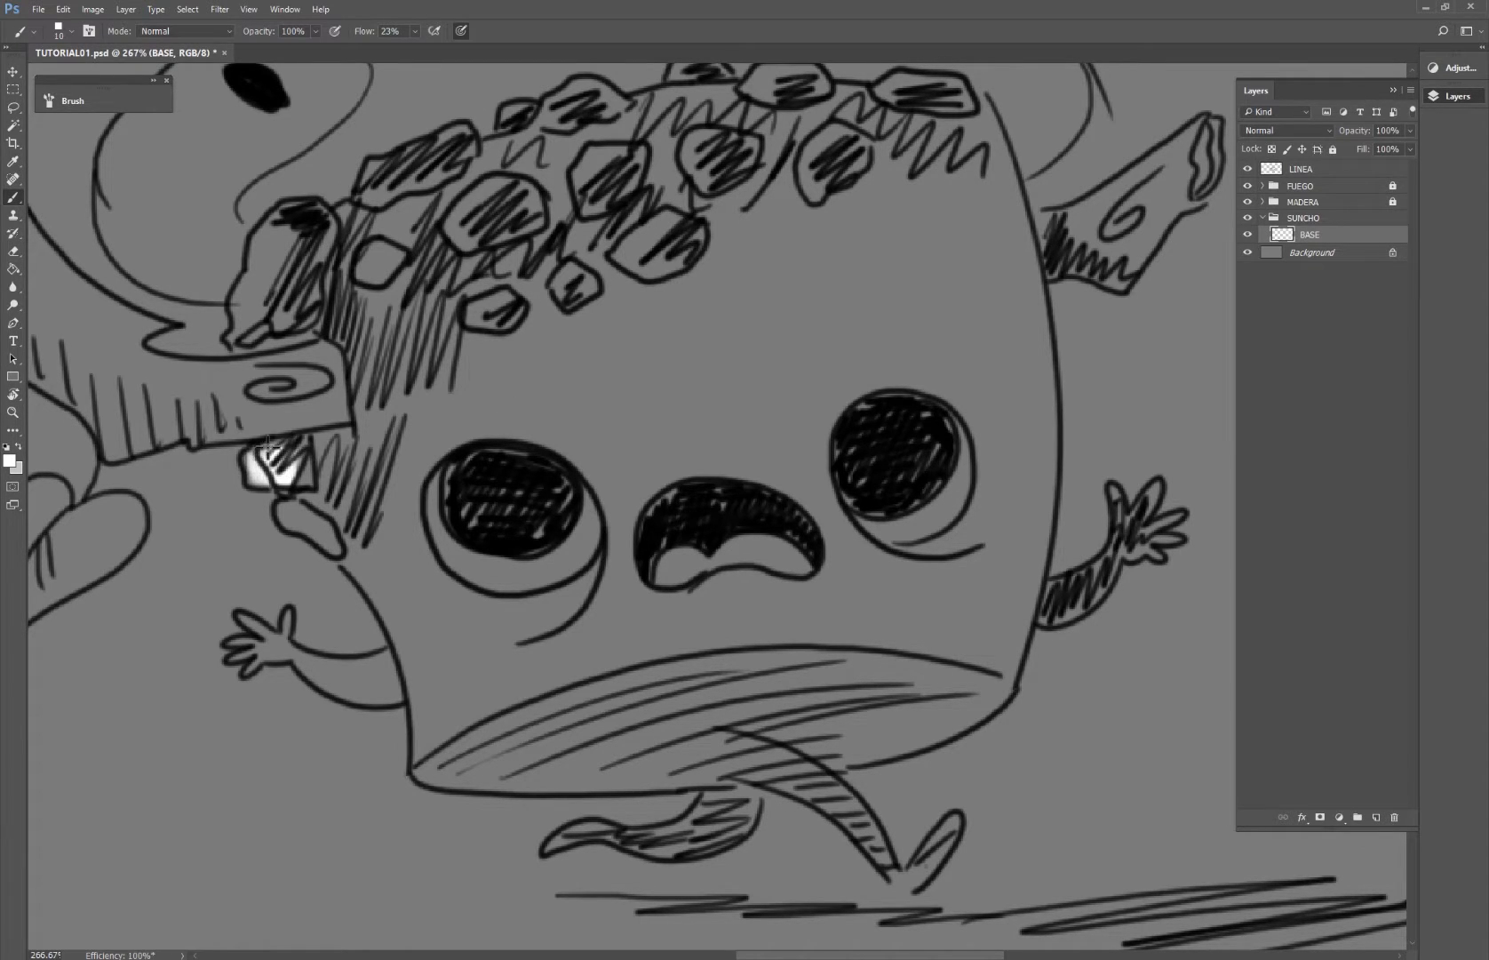
mouse_move(299, 525)
mouse_down()
mouse_move(377, 597)
mouse_move(413, 681)
mouse_move(418, 757)
mouse_up()
Step: Raise the brush flow to 100% and thicken the white band along the marshmallow's lower left edge
click(414, 32)
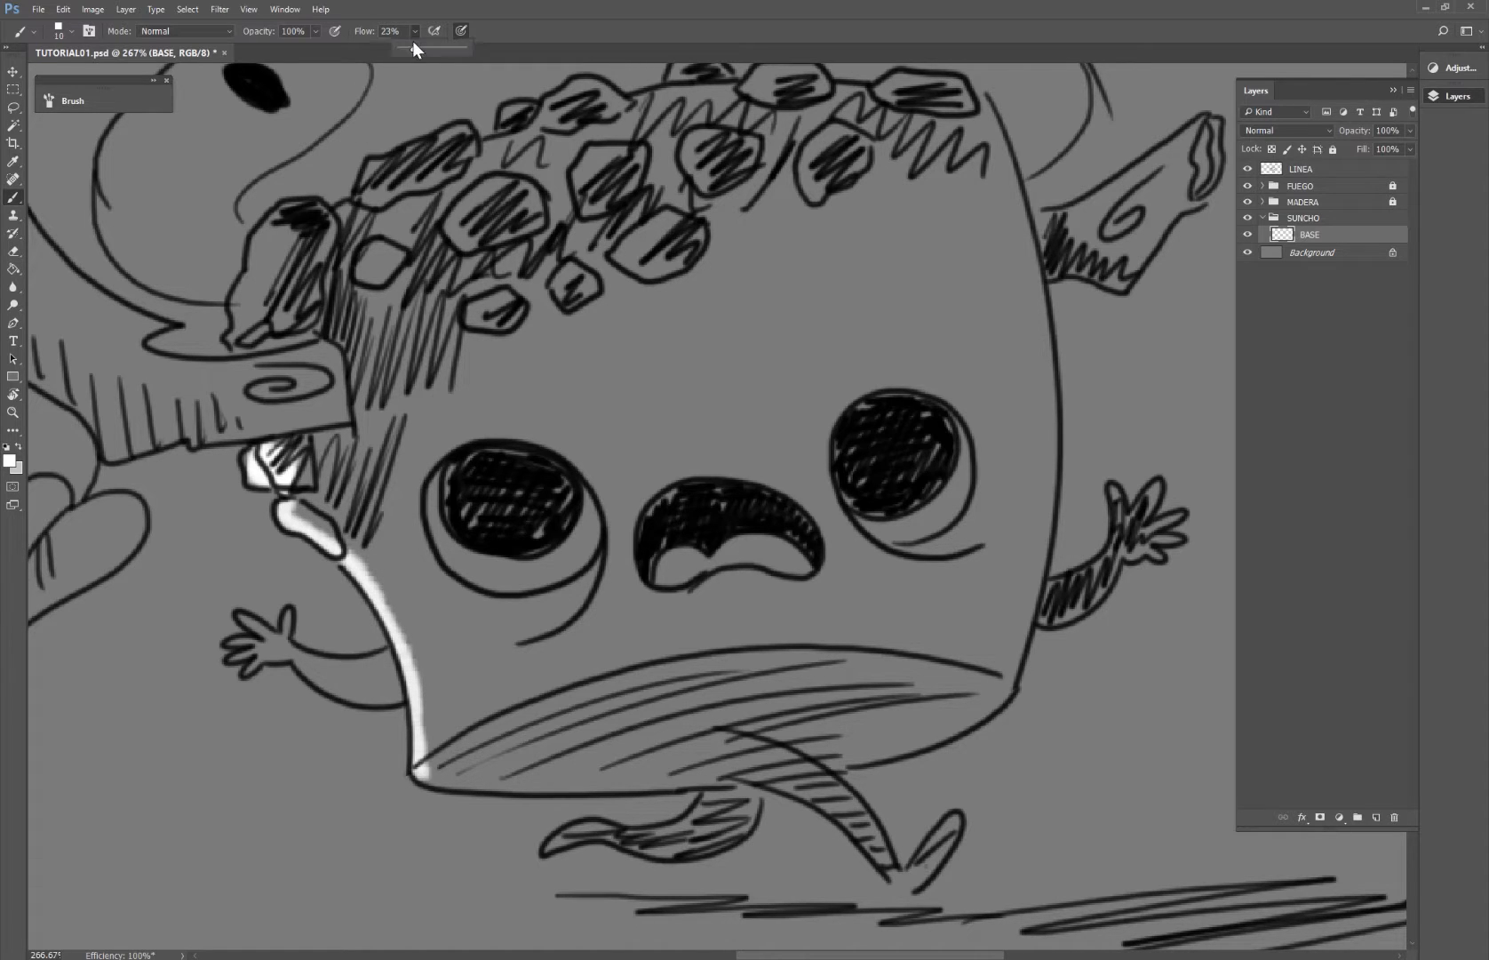
click(303, 44)
mouse_move(372, 583)
mouse_down()
mouse_move(402, 612)
mouse_move(434, 770)
mouse_move(392, 584)
mouse_move(344, 533)
mouse_move(296, 515)
mouse_move(366, 580)
mouse_move(345, 551)
mouse_up()
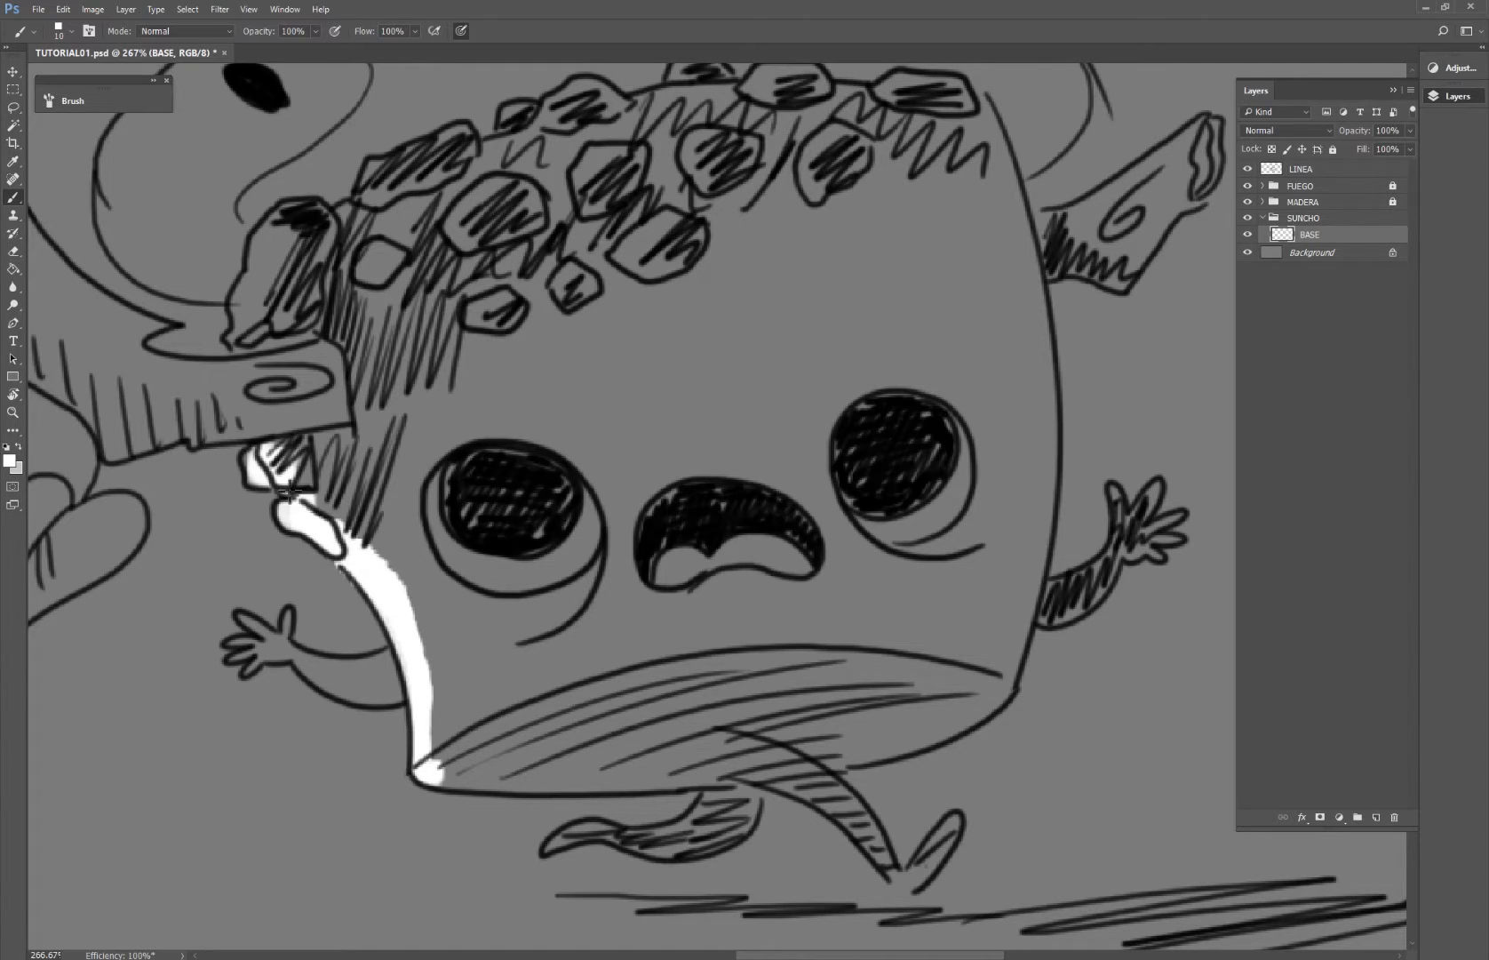
Step: Paint a solid white band inside the marshmallow's outline across the top lumps, down the right side and along the bottom edge
drag(378, 366, 444, 521)
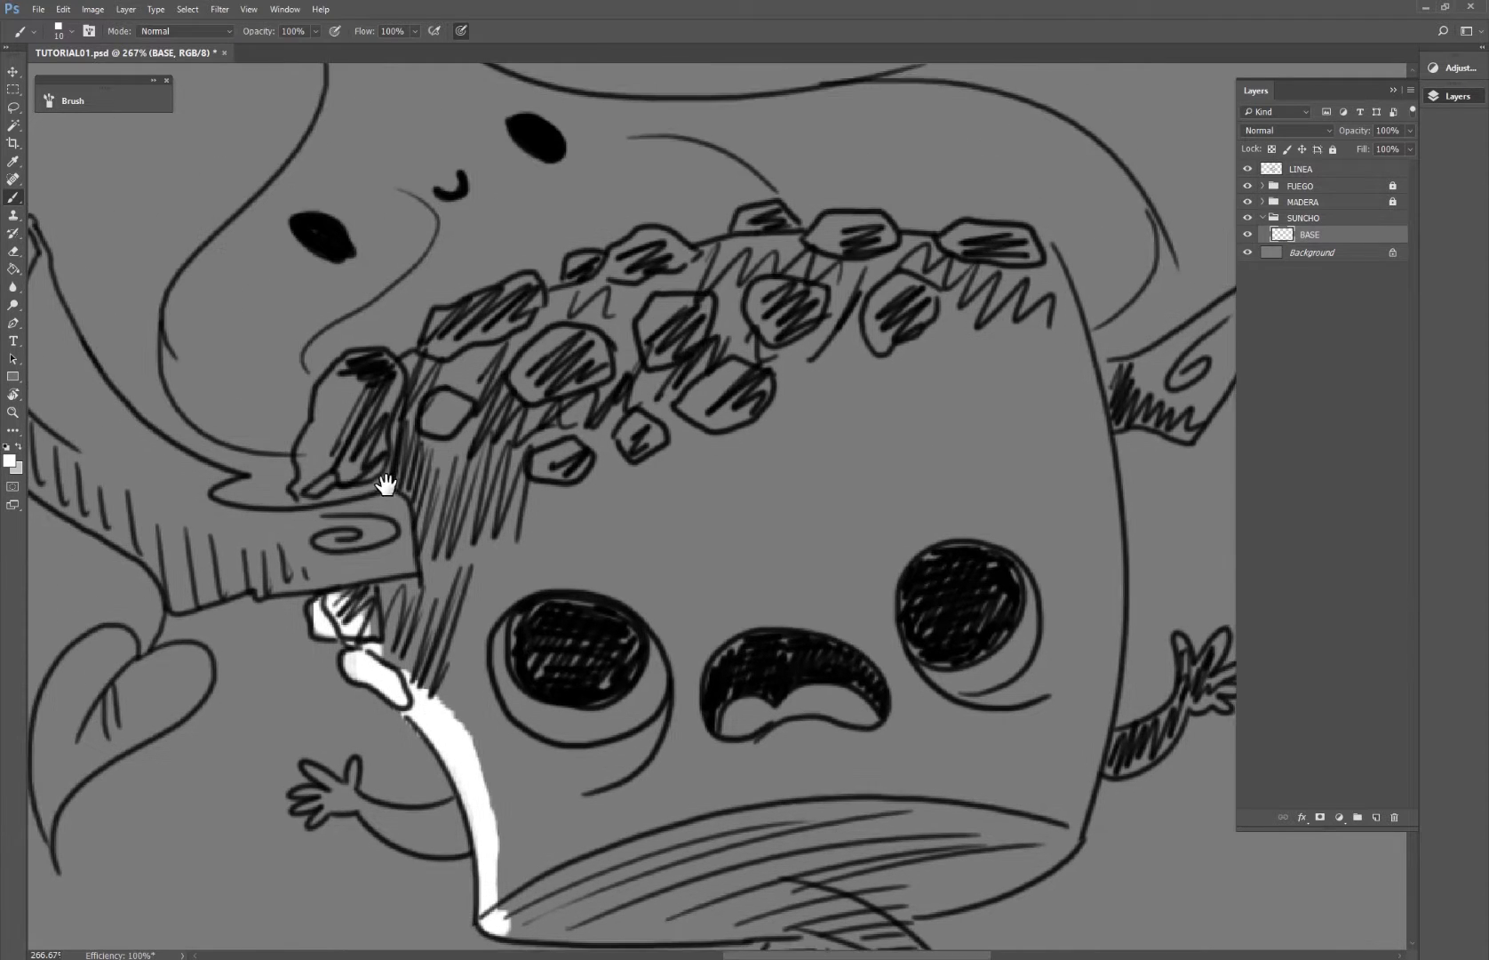
mouse_move(309, 493)
mouse_down()
mouse_move(328, 388)
mouse_move(524, 283)
mouse_move(573, 285)
mouse_move(582, 265)
mouse_move(651, 235)
mouse_move(682, 251)
mouse_move(766, 216)
mouse_move(787, 231)
mouse_move(978, 231)
mouse_up()
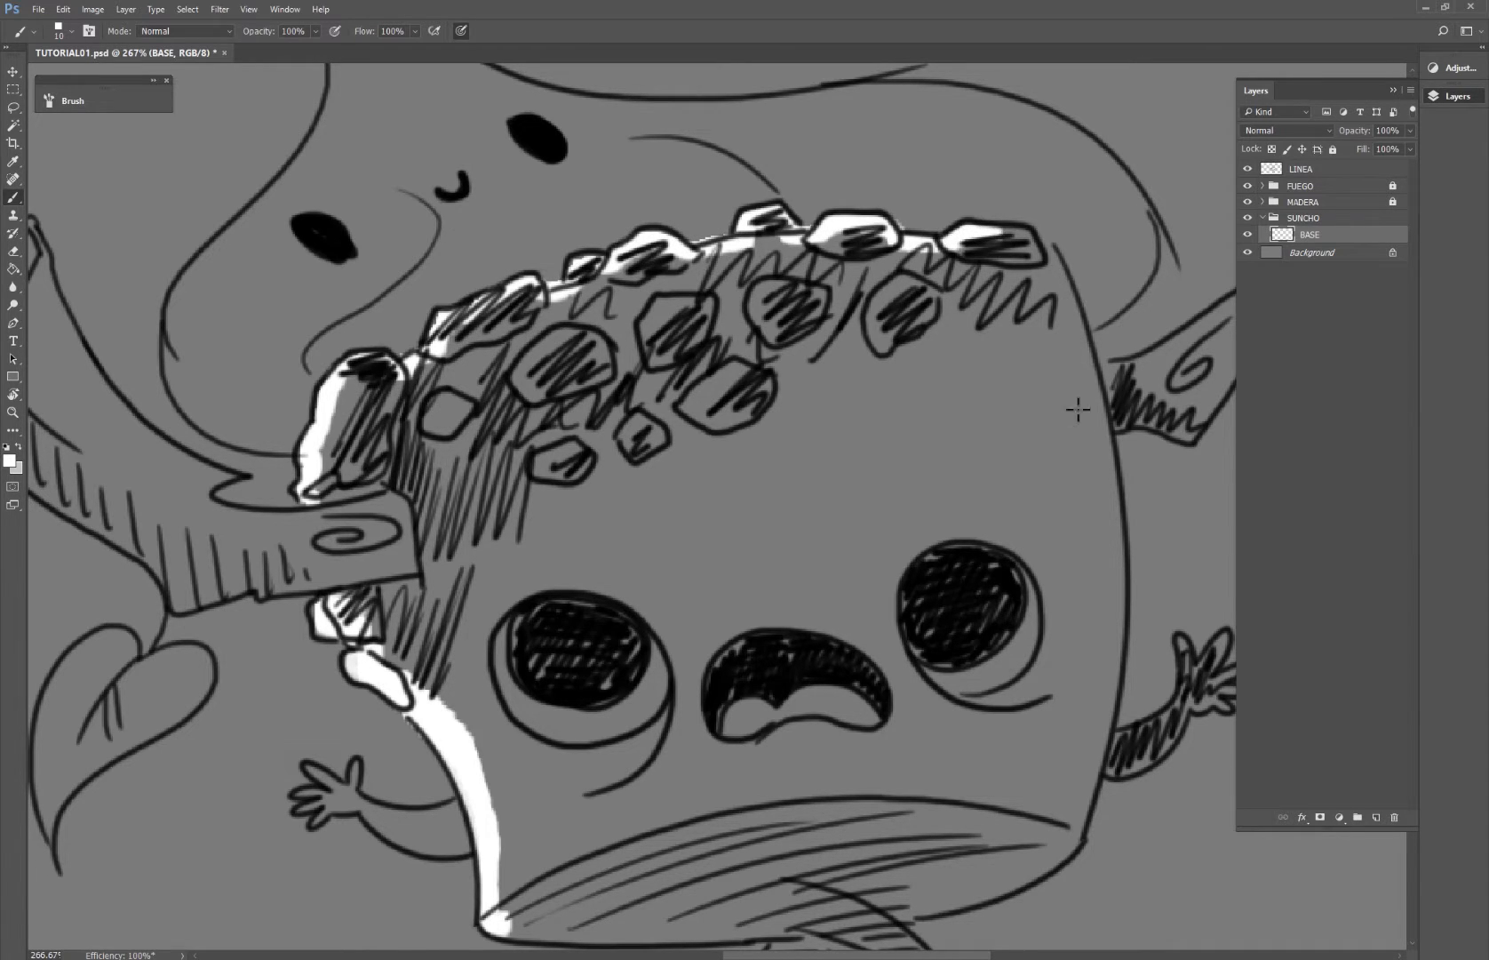
mouse_move(1069, 830)
mouse_down()
mouse_move(1113, 627)
mouse_move(1116, 491)
mouse_move(1080, 282)
mouse_move(1035, 238)
mouse_move(991, 238)
mouse_up()
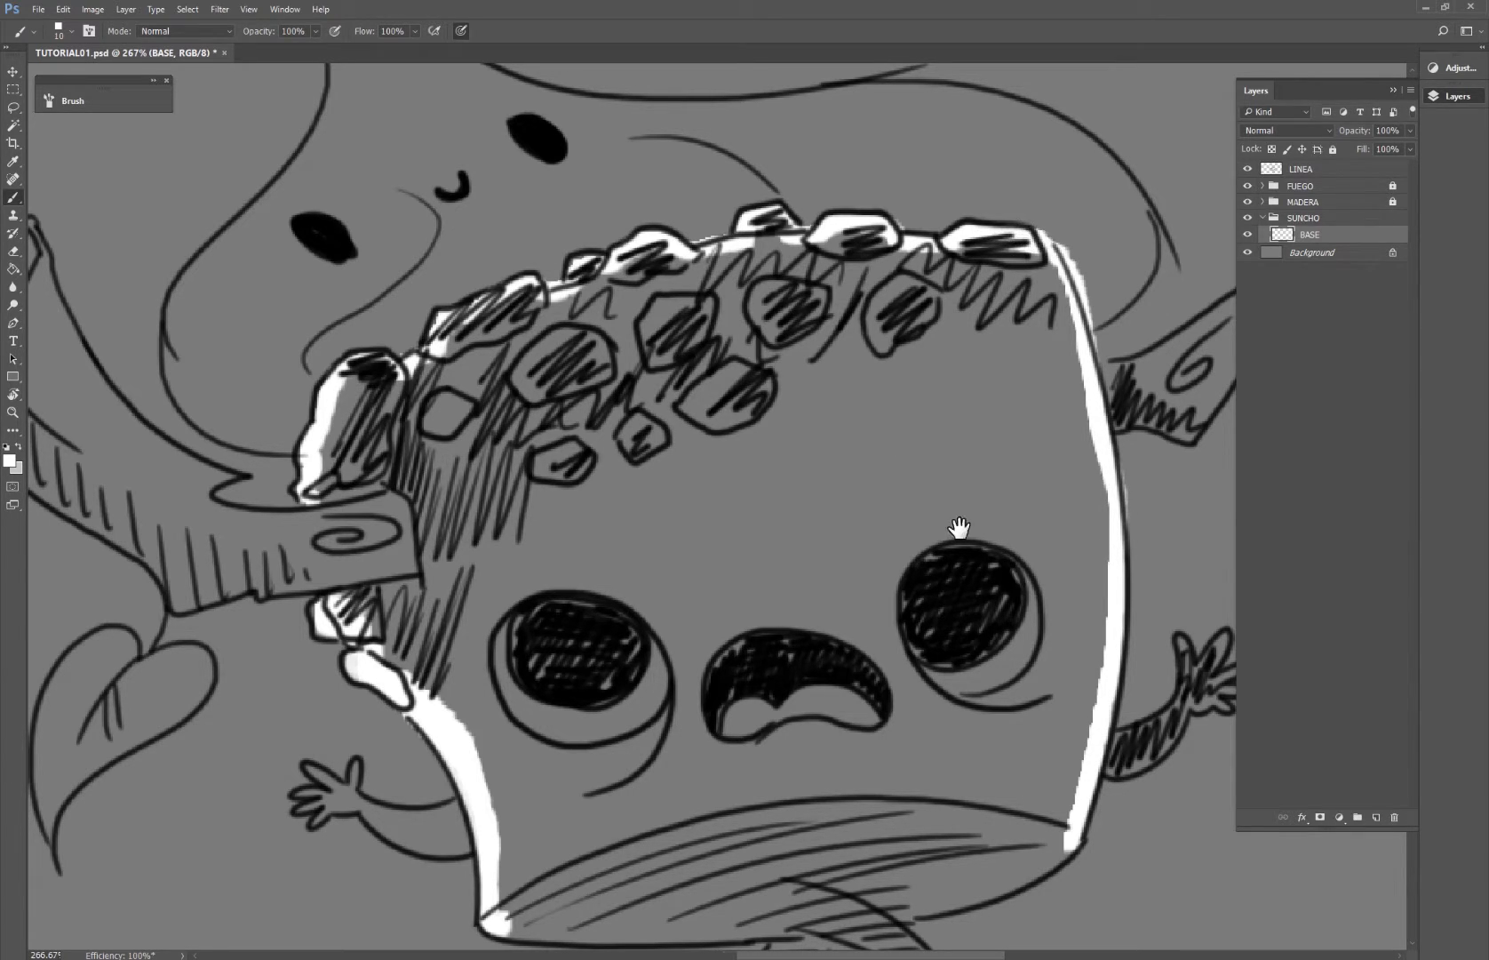
mouse_move(1069, 637)
mouse_down()
mouse_move(701, 362)
mouse_move(718, 365)
mouse_up()
mouse_move(147, 651)
mouse_down()
mouse_move(327, 670)
mouse_move(486, 659)
mouse_move(646, 616)
mouse_move(699, 583)
mouse_move(724, 536)
mouse_up()
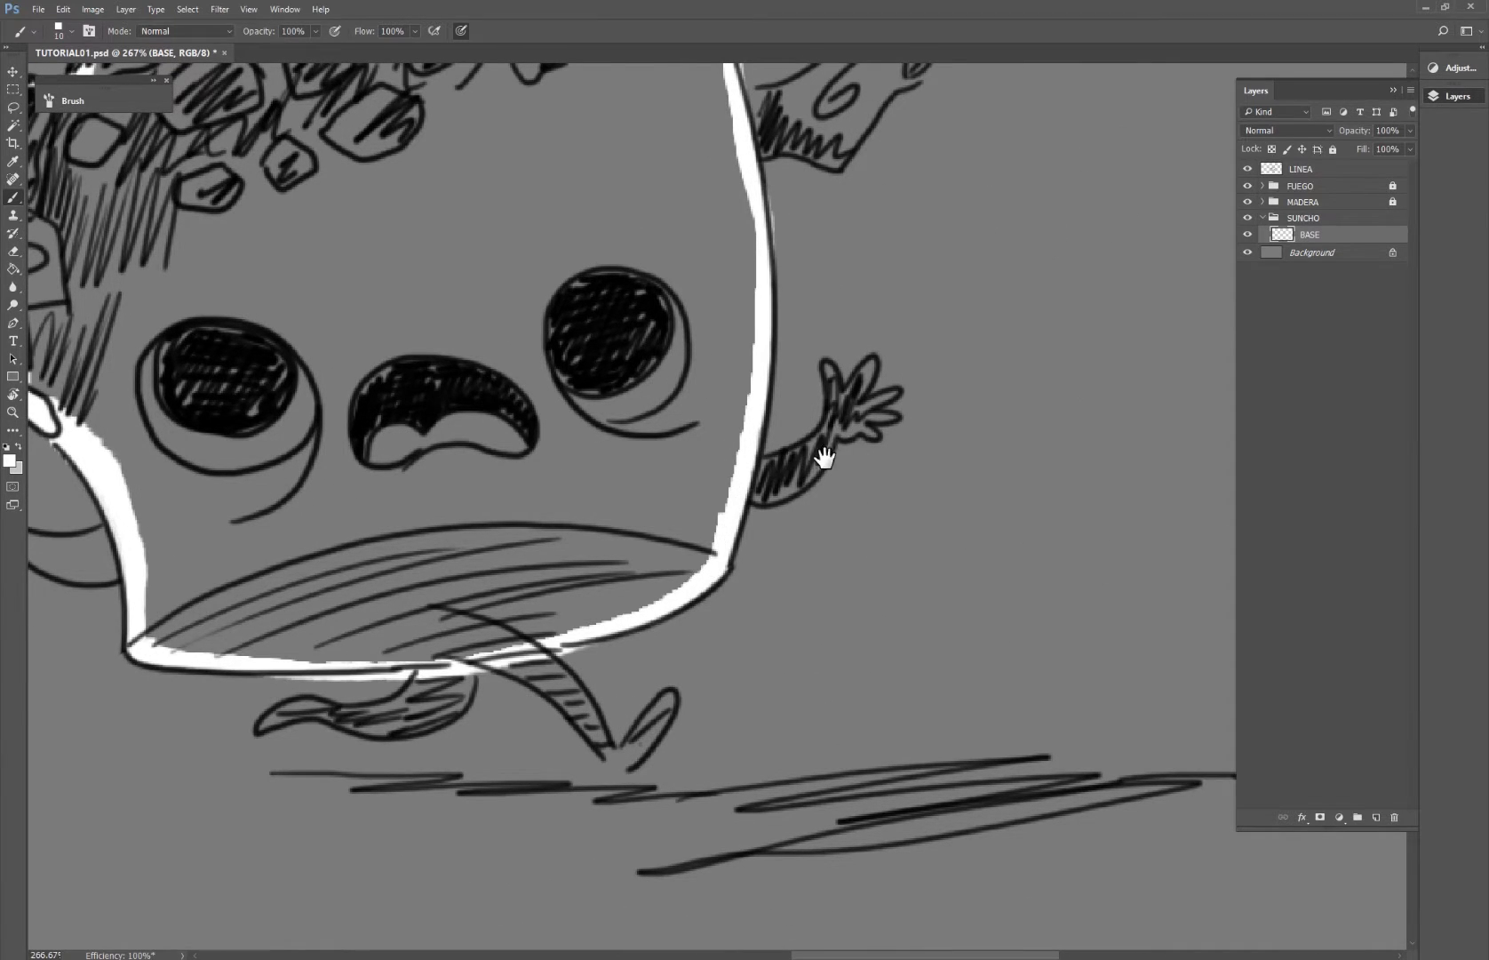
Step: Paint the raised right arm and hand white, reducing the brush size to 5 px for the arm's lower part
mouse_move(825, 458)
mouse_down()
mouse_move(694, 527)
mouse_move(680, 458)
mouse_move(697, 472)
mouse_move(722, 443)
mouse_up()
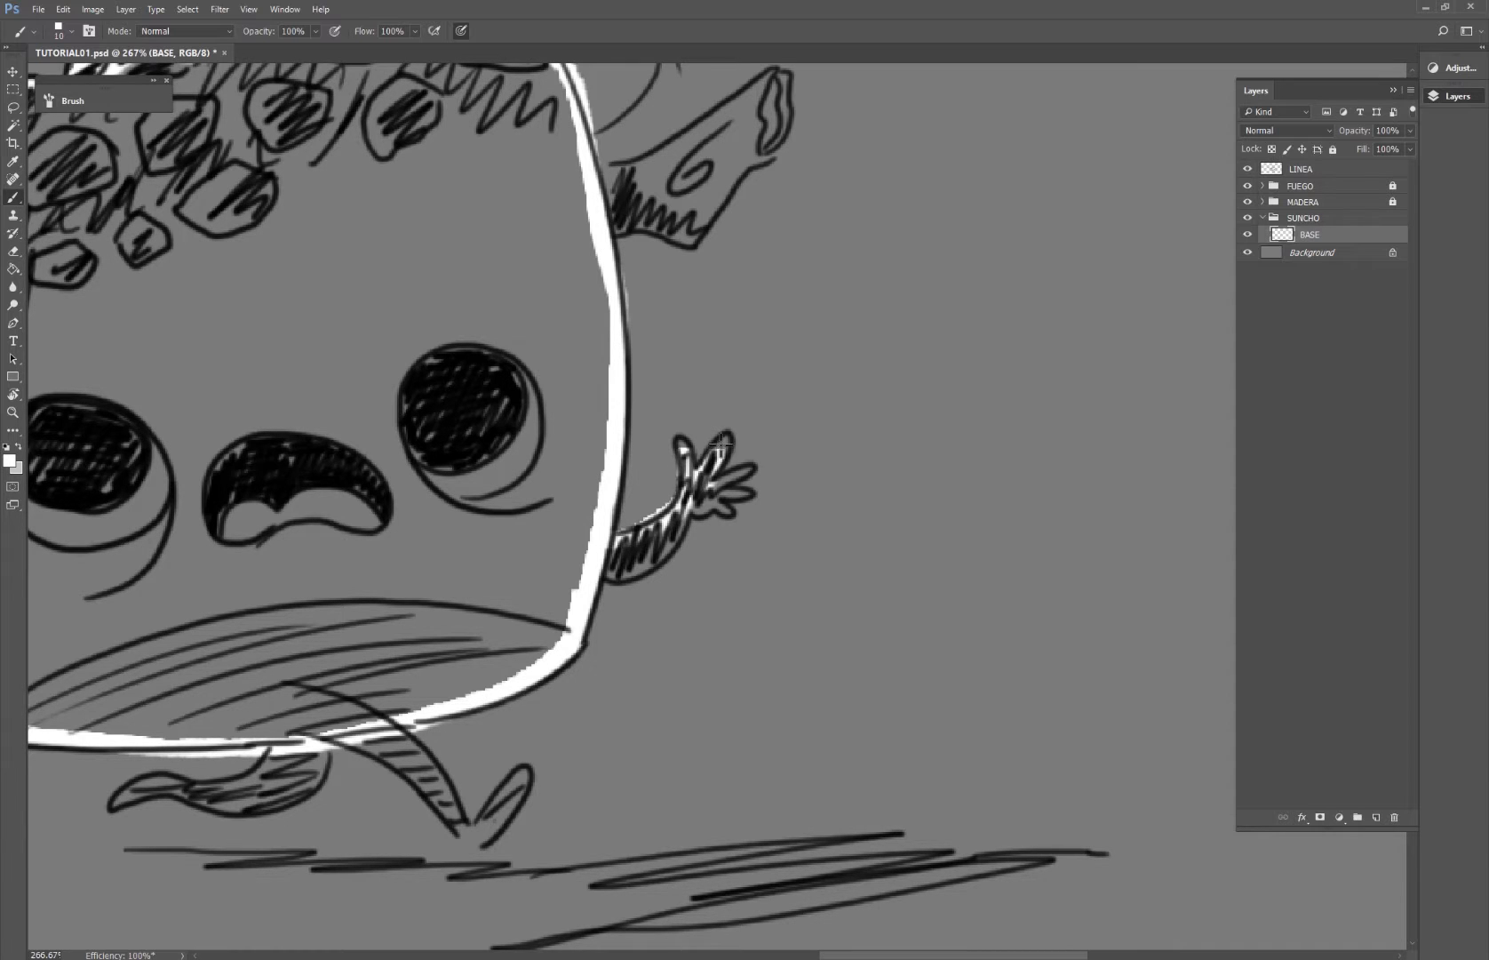
key(ctrl+space)
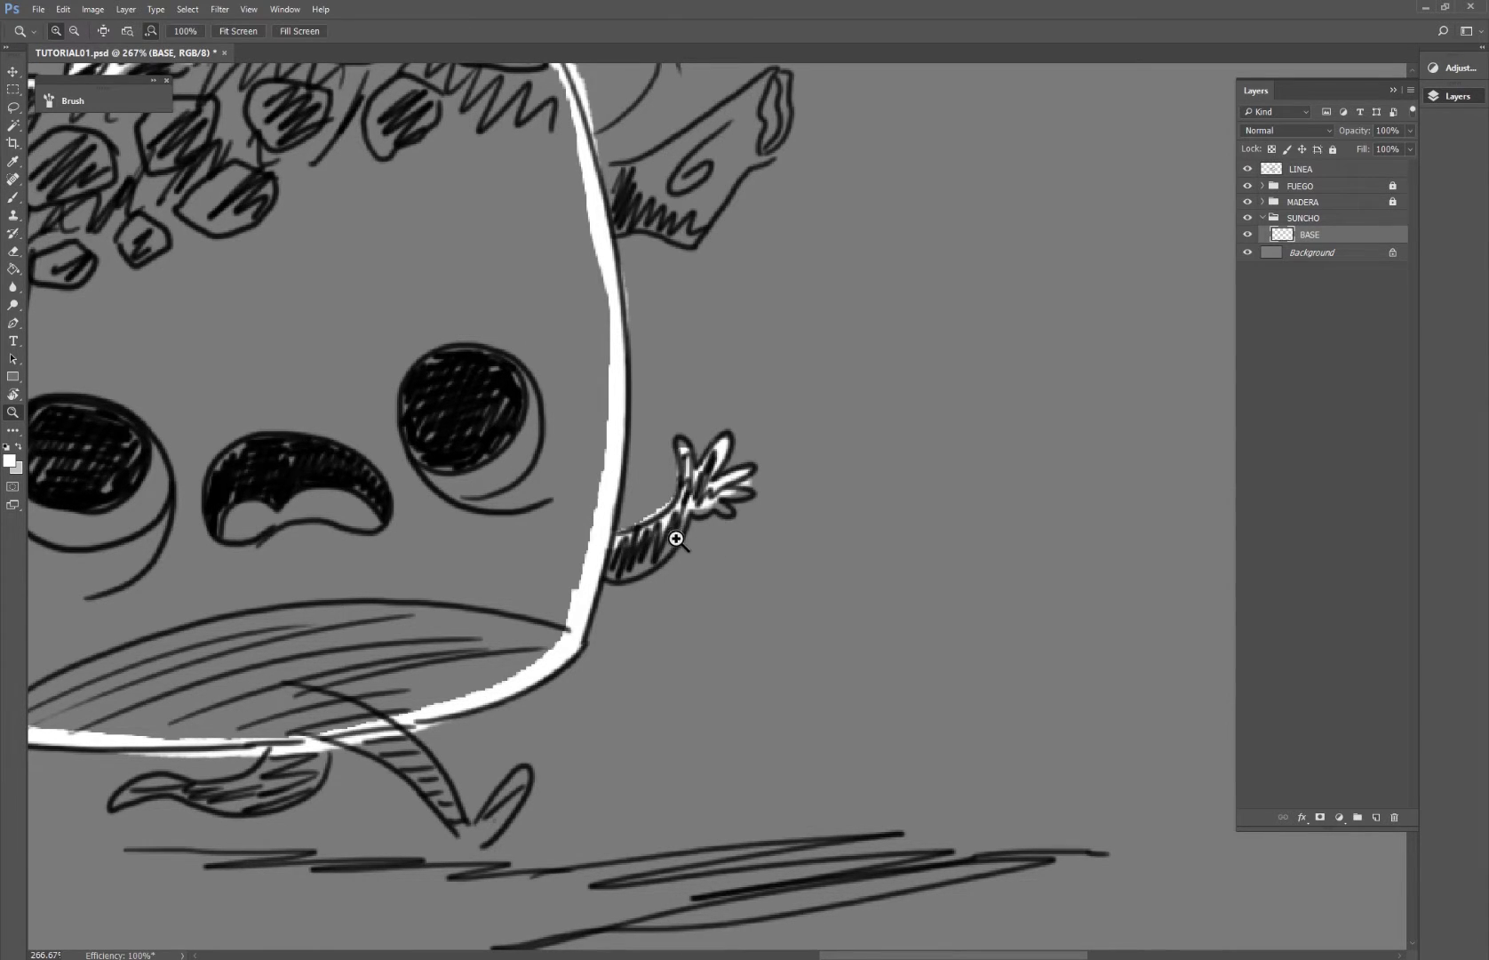
mouse_move(678, 535)
mouse_down()
mouse_move(808, 552)
mouse_move(680, 491)
mouse_move(722, 448)
mouse_up()
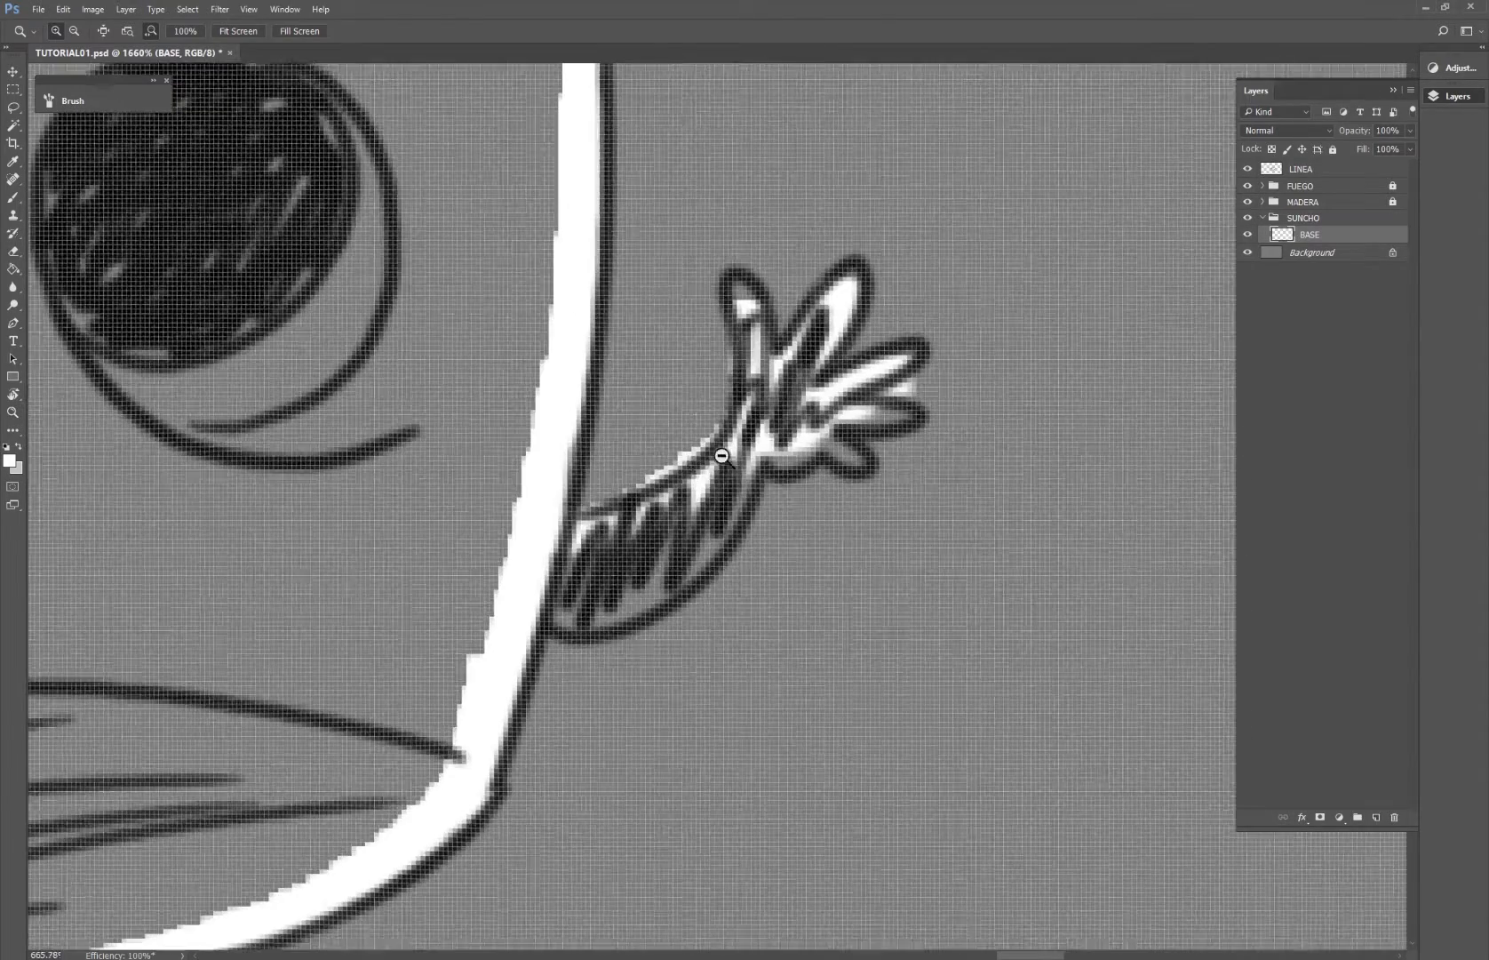
right_click(807, 411)
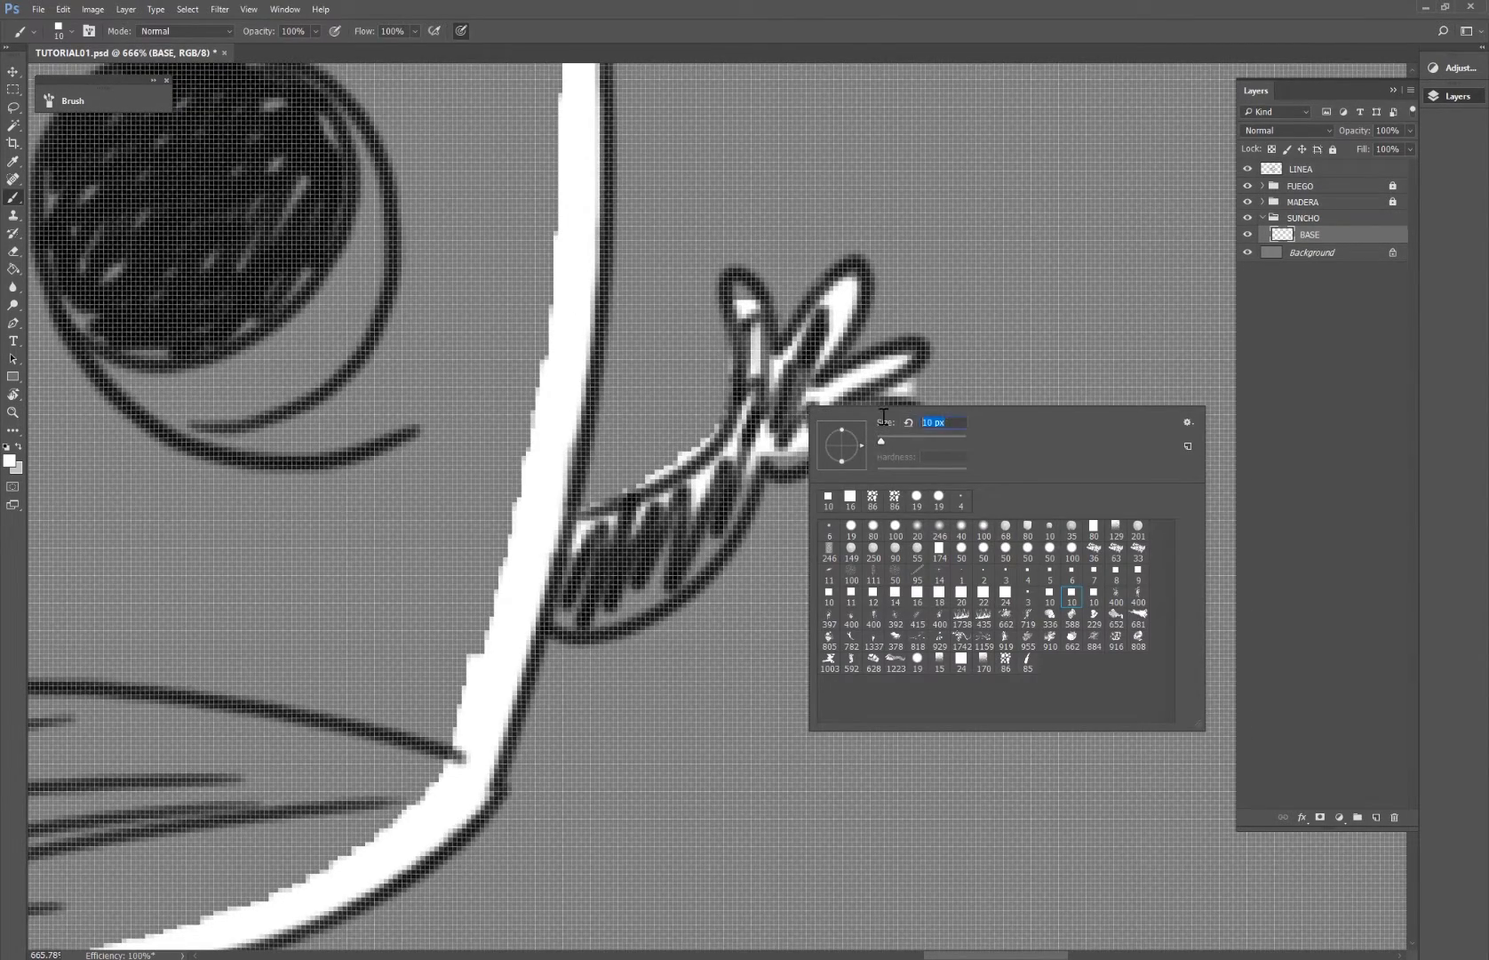
text(5)
key(Return)
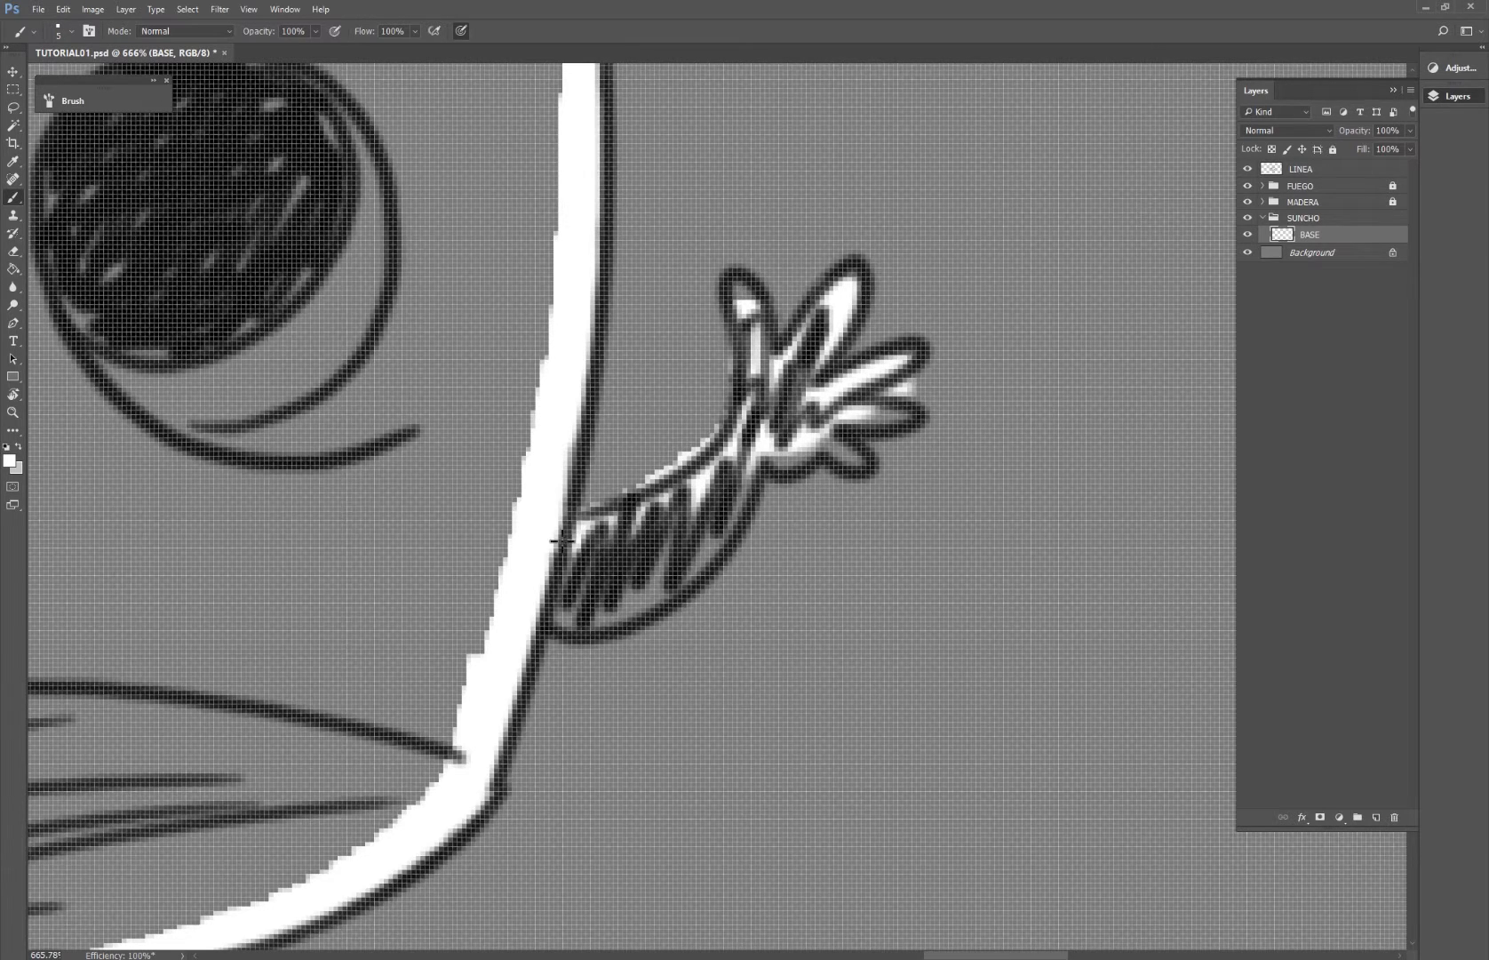
mouse_move(581, 605)
mouse_down()
mouse_move(586, 583)
mouse_move(671, 593)
mouse_up()
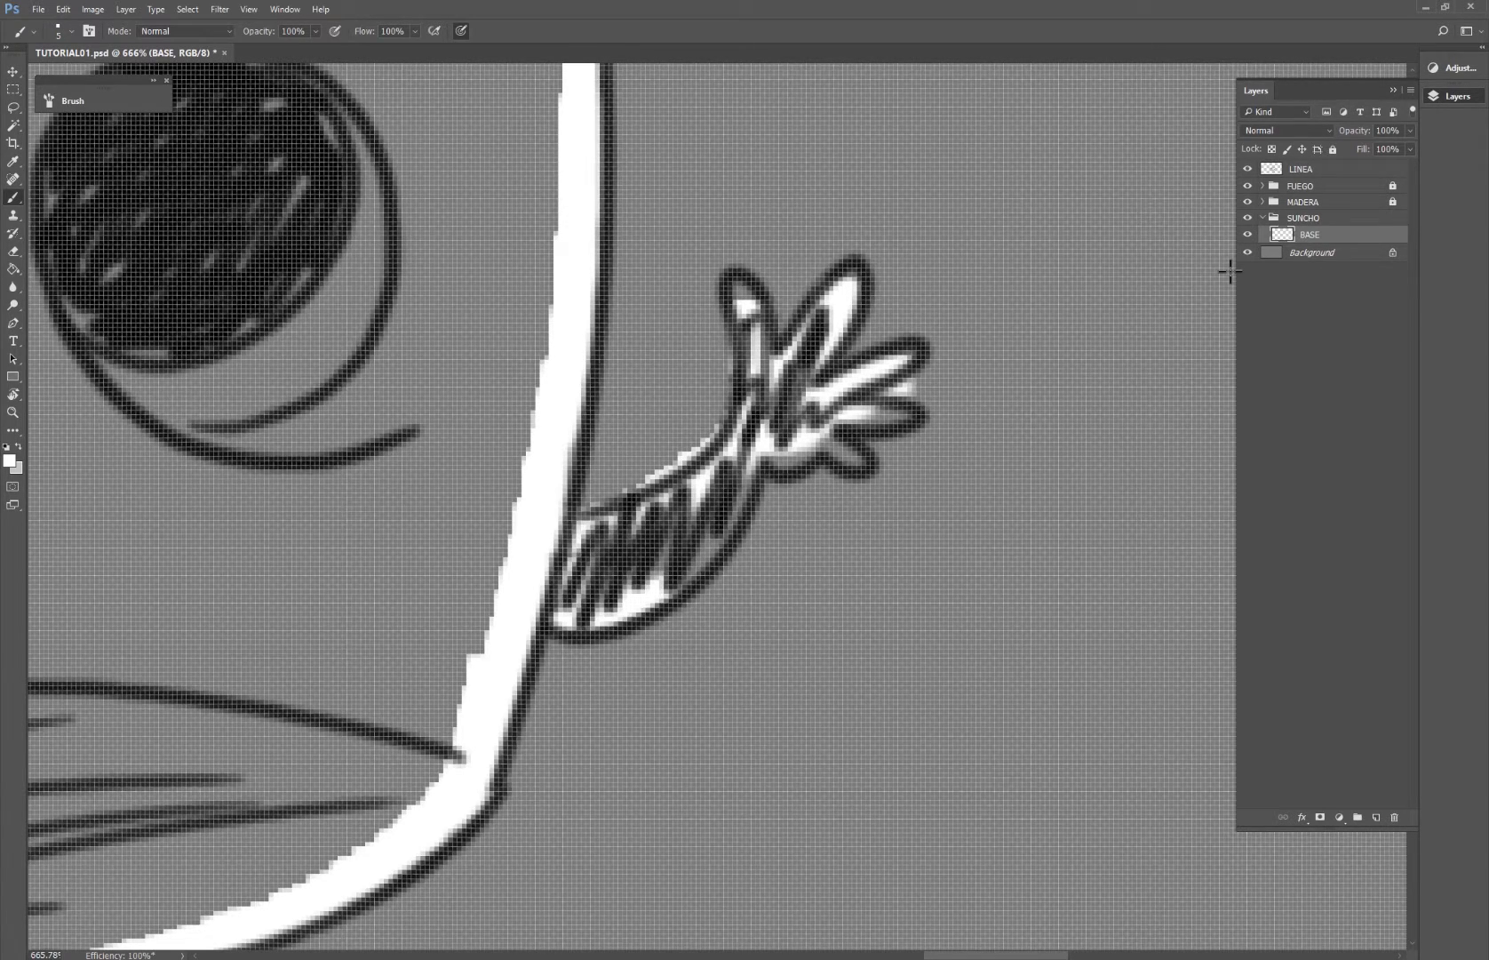
Step: Lower the LINEA layer's opacity to 29%
click(1324, 170)
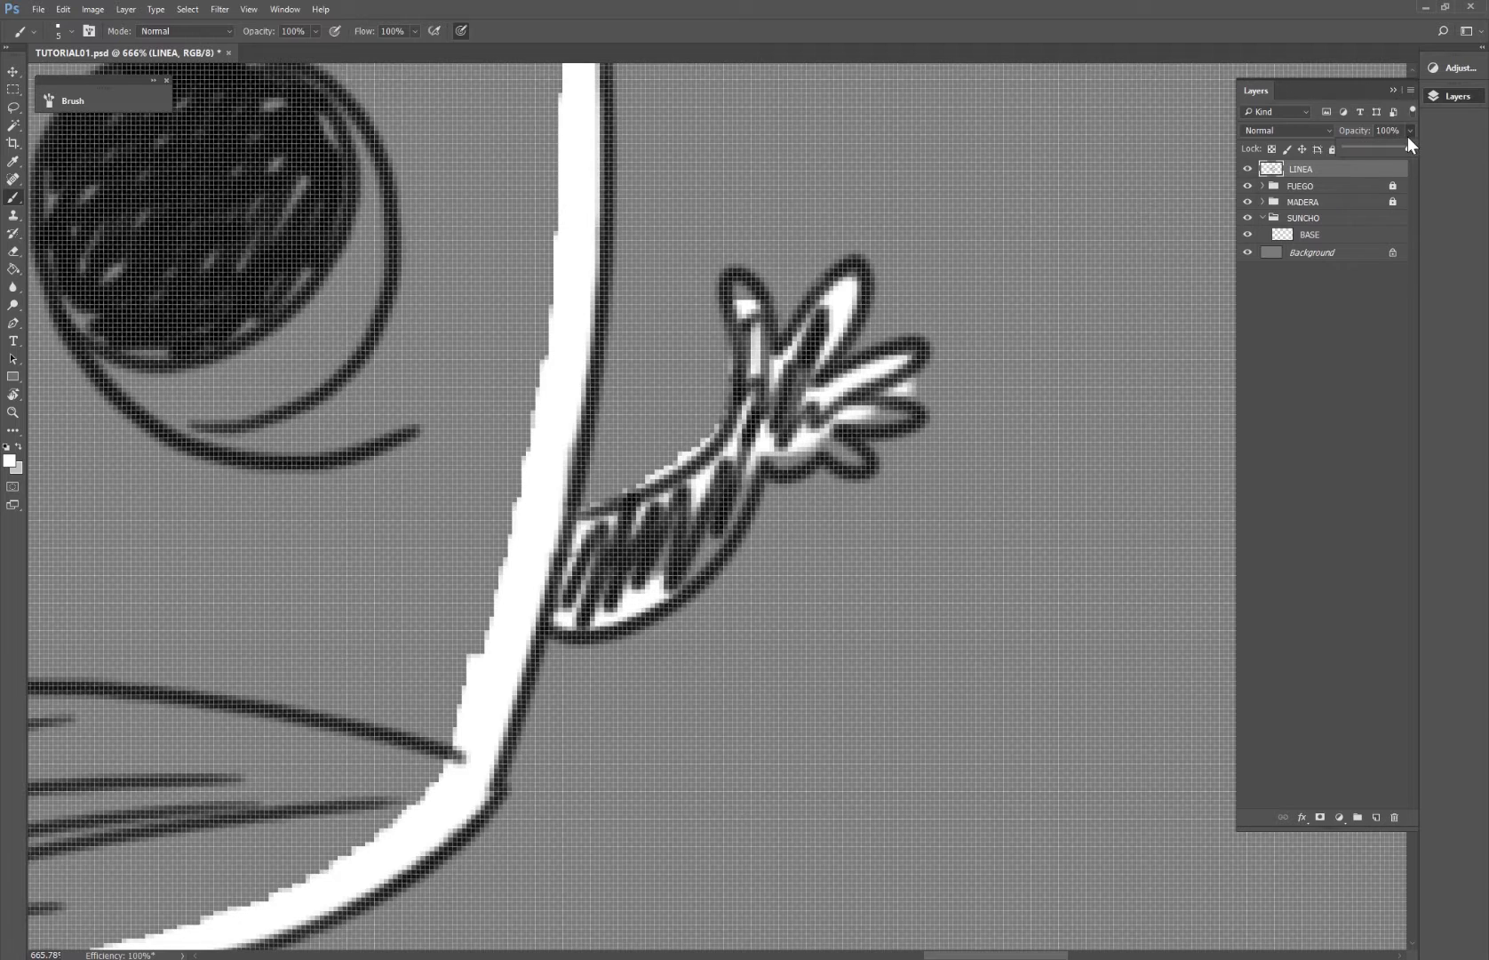
drag(1366, 152, 1355, 163)
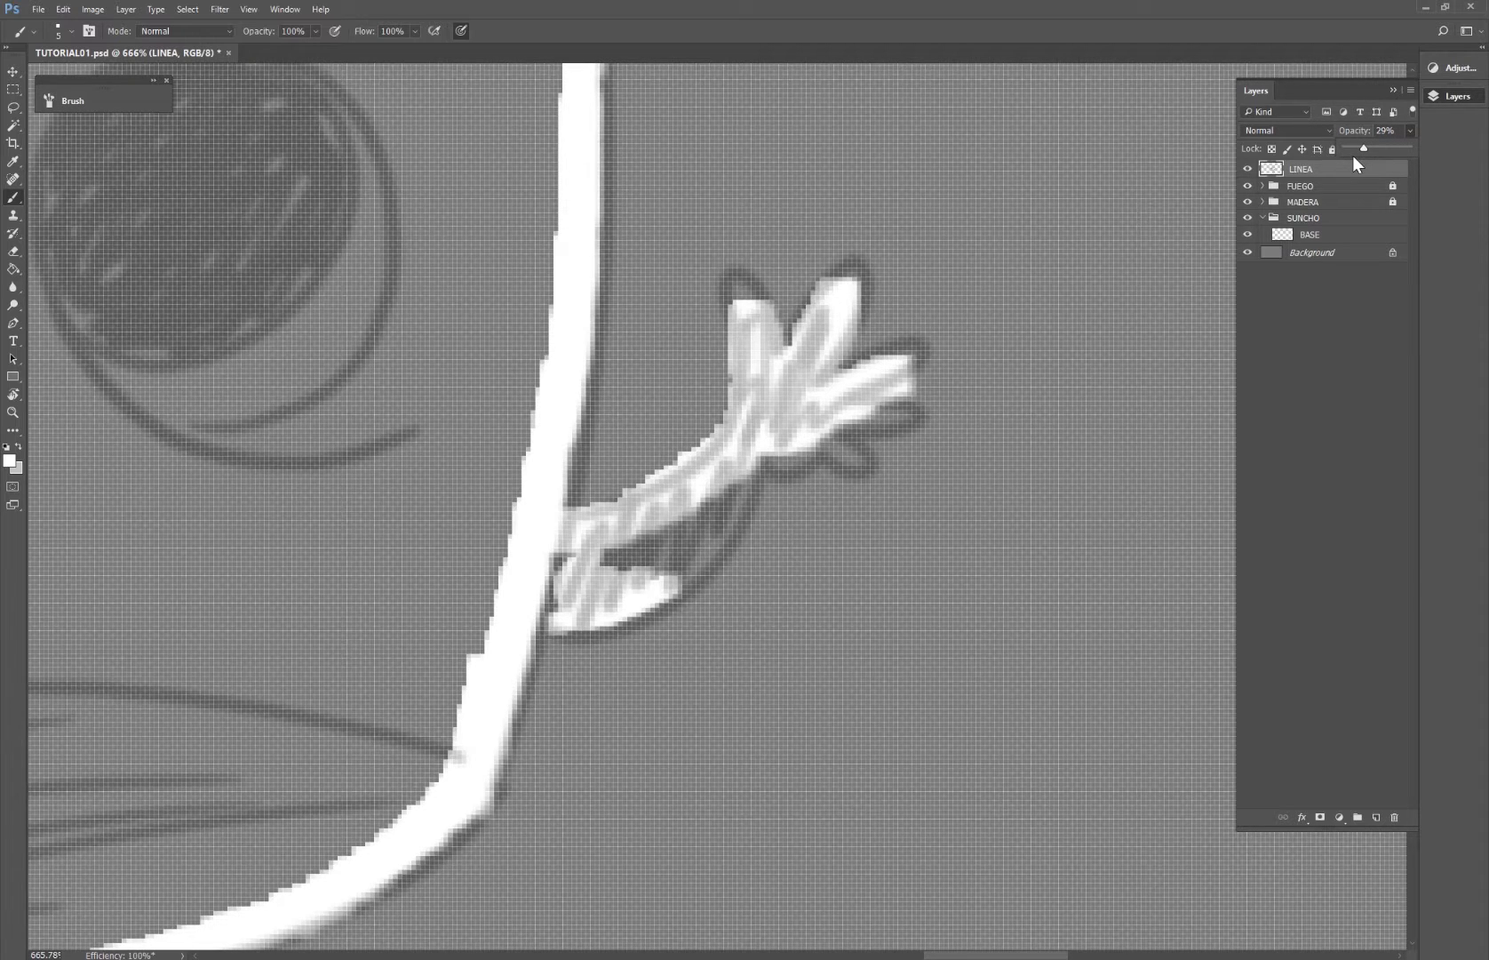
click(1353, 157)
Step: Fill the remaining gaps in the raised right arm with white on the SUNCHO group's BASE layer
click(1333, 234)
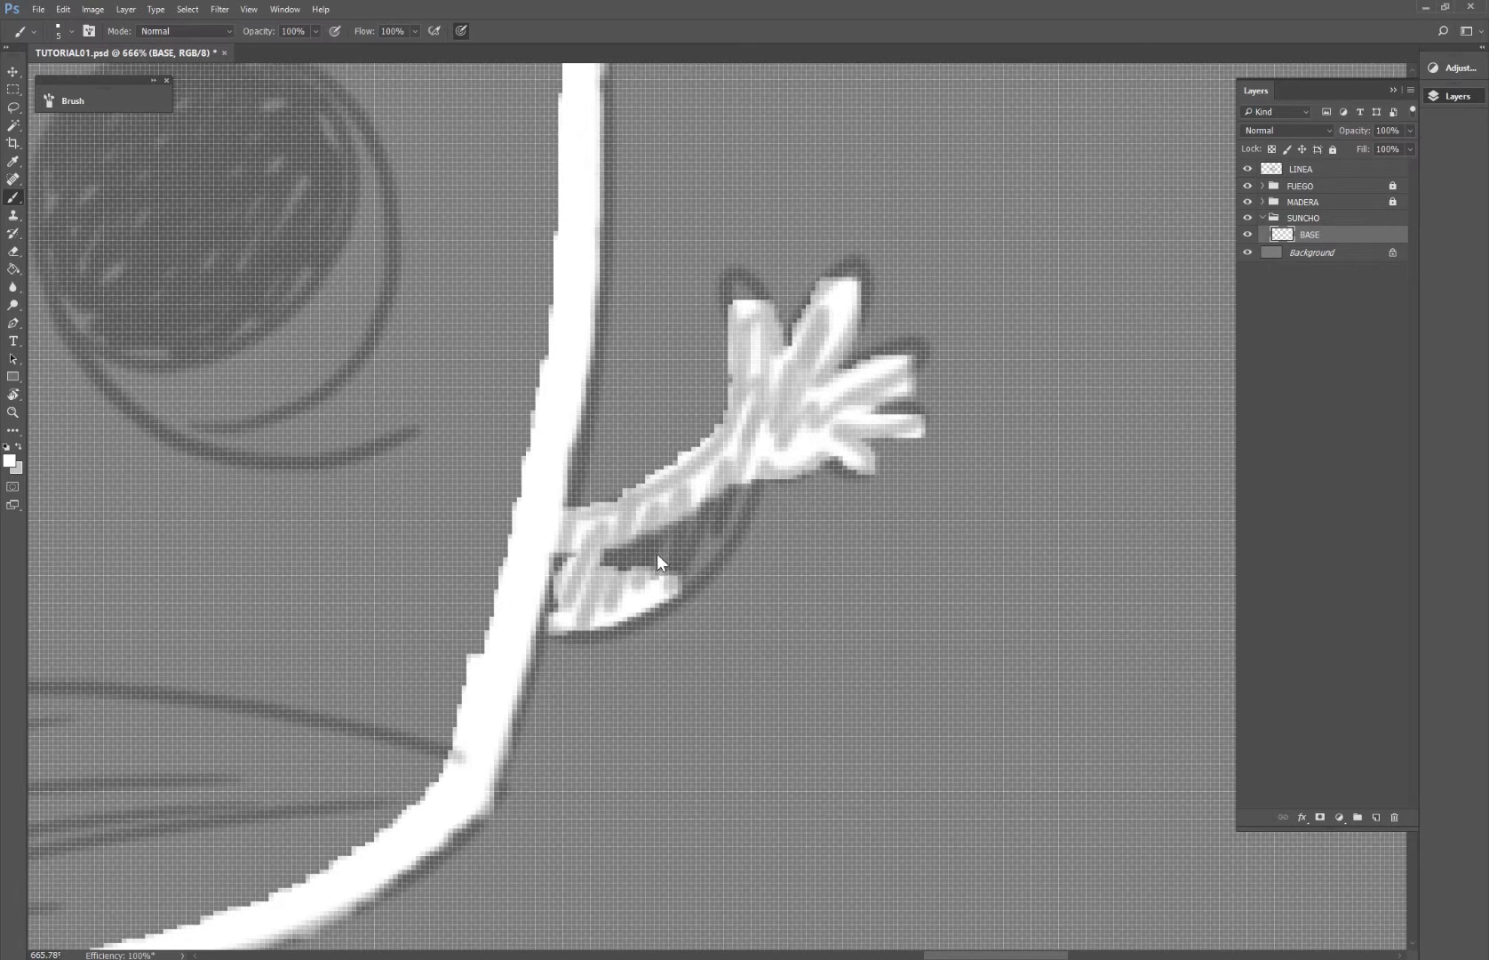
drag(658, 555, 697, 514)
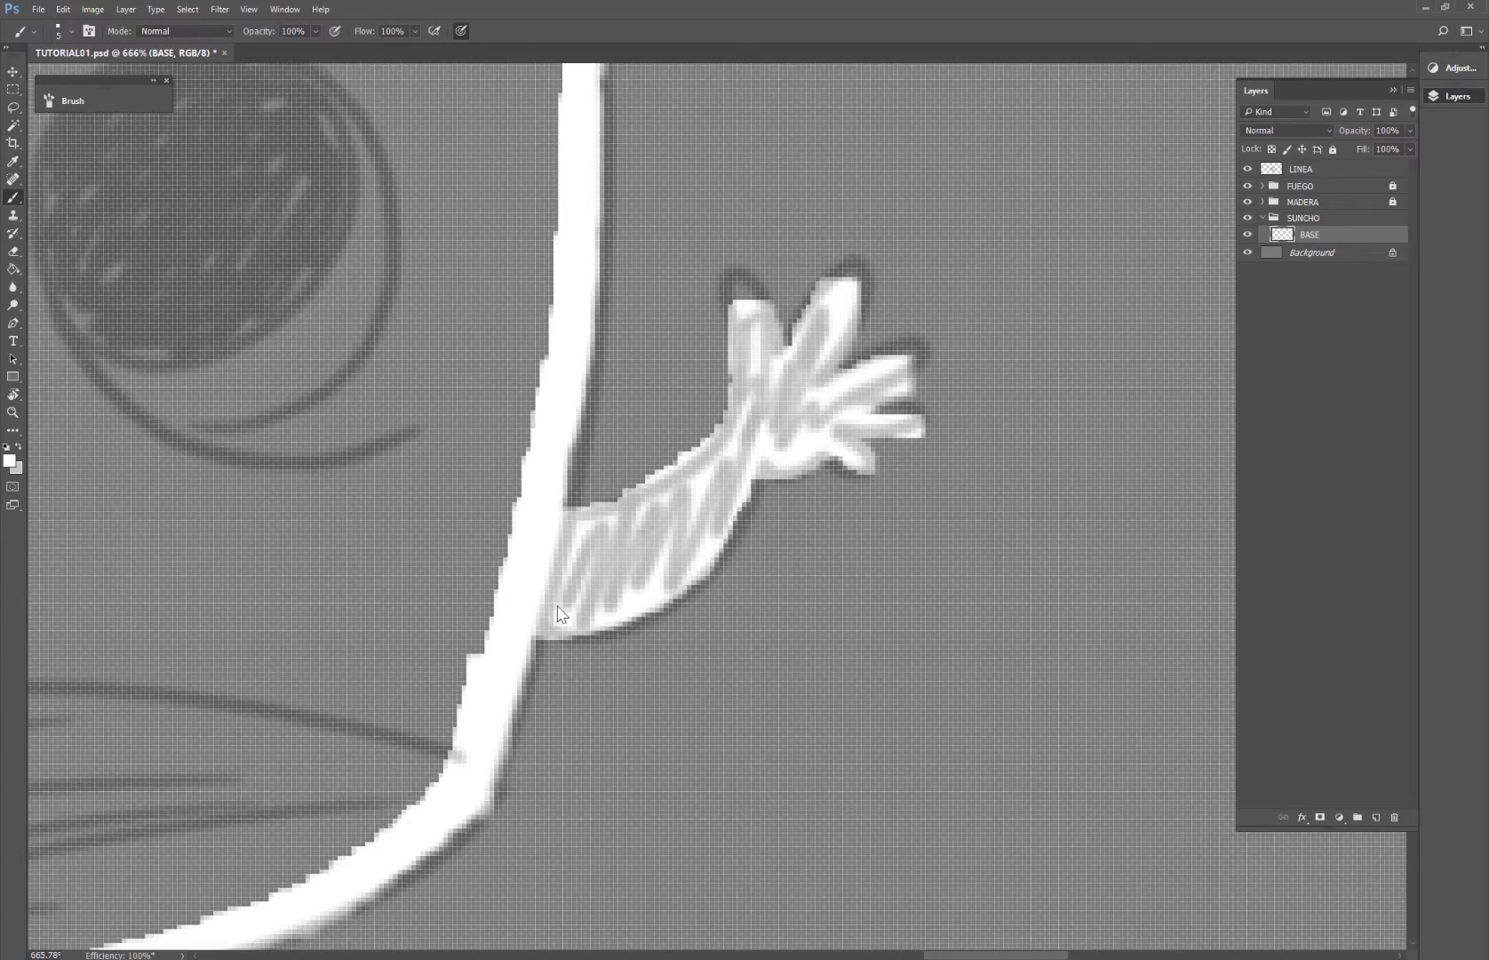
mouse_move(345, 558)
mouse_down()
mouse_move(561, 518)
mouse_move(332, 587)
mouse_up()
drag(794, 348, 758, 364)
Step: Lasso and delete the painted right hand, deselect, and repaint the hand in white along the line art
key(l)
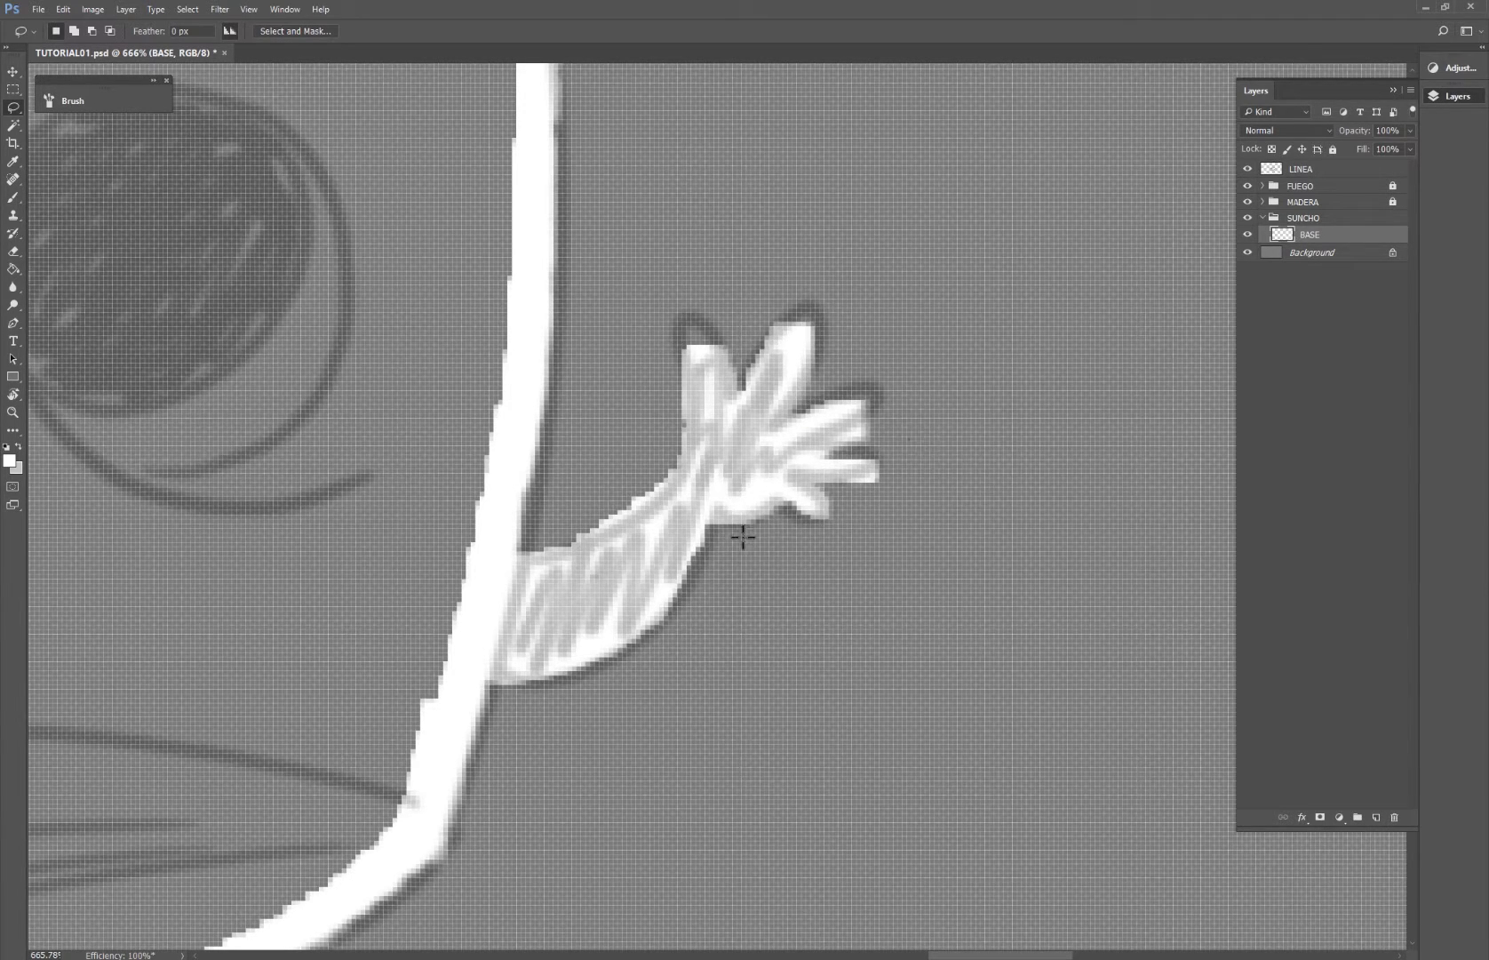
key(Delete)
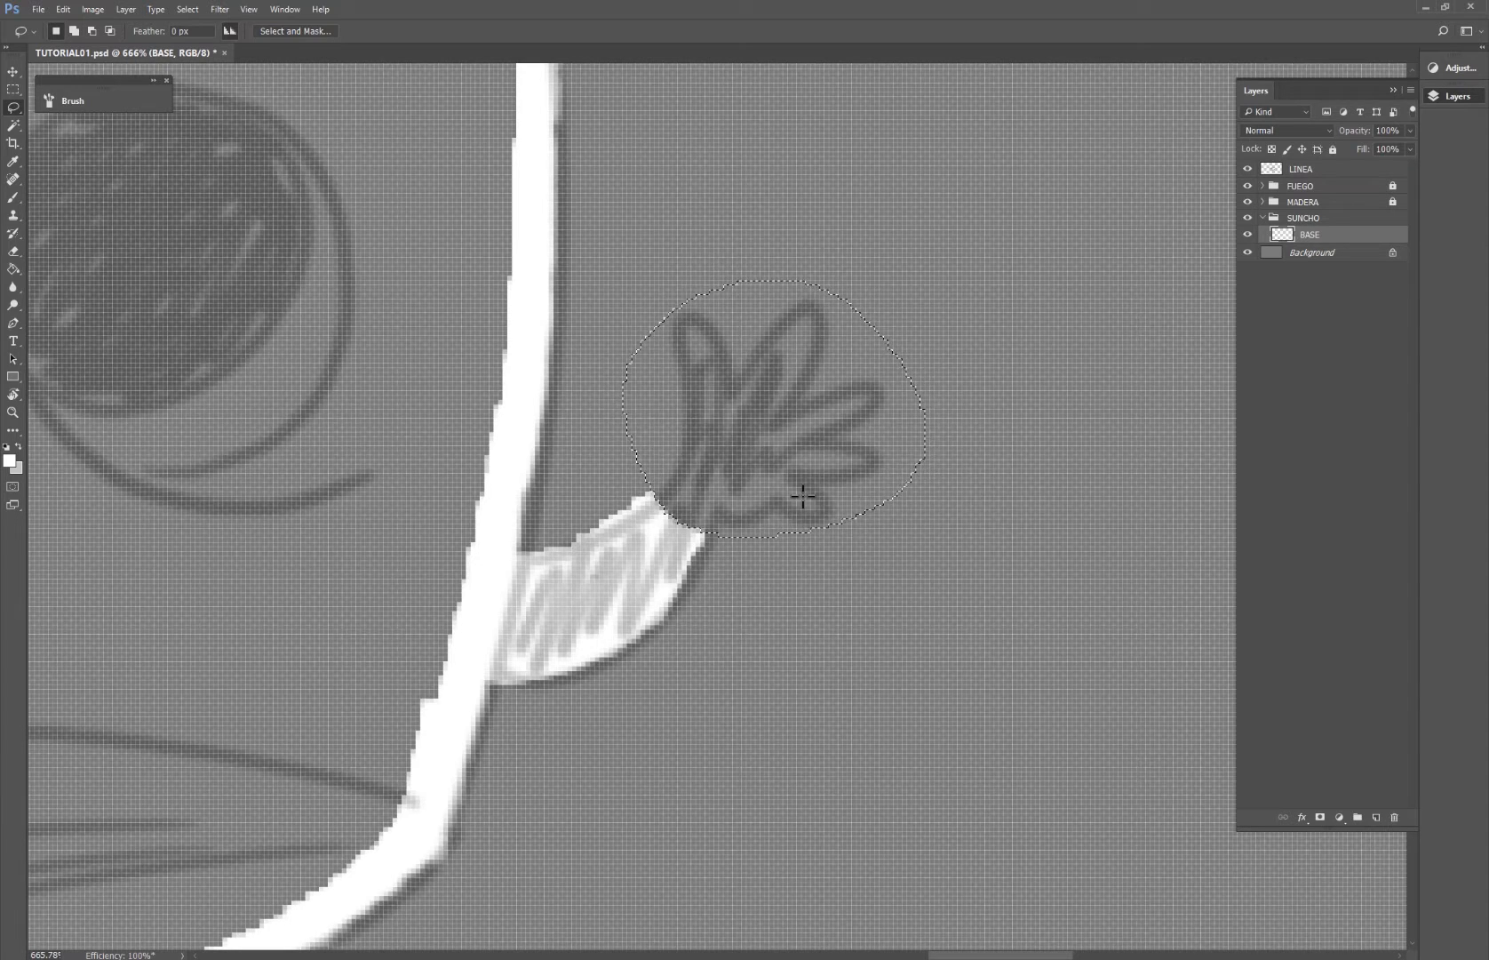
key(ctrl+d)
key(b)
mouse_move(647, 511)
mouse_down()
mouse_move(684, 436)
mouse_move(674, 339)
mouse_move(695, 342)
mouse_move(696, 441)
mouse_move(697, 363)
mouse_move(670, 519)
mouse_move(704, 435)
mouse_move(800, 324)
mouse_move(674, 532)
mouse_move(740, 451)
mouse_move(851, 392)
mouse_move(730, 456)
mouse_move(853, 461)
mouse_move(748, 467)
mouse_move(819, 503)
mouse_move(765, 481)
mouse_move(726, 494)
mouse_move(702, 516)
mouse_move(724, 520)
mouse_move(534, 667)
mouse_up()
Step: Paint the marshmallow's left hand, fingers and arm solid white within the line art
drag(236, 534, 827, 463)
drag(311, 489, 782, 347)
drag(287, 471, 965, 384)
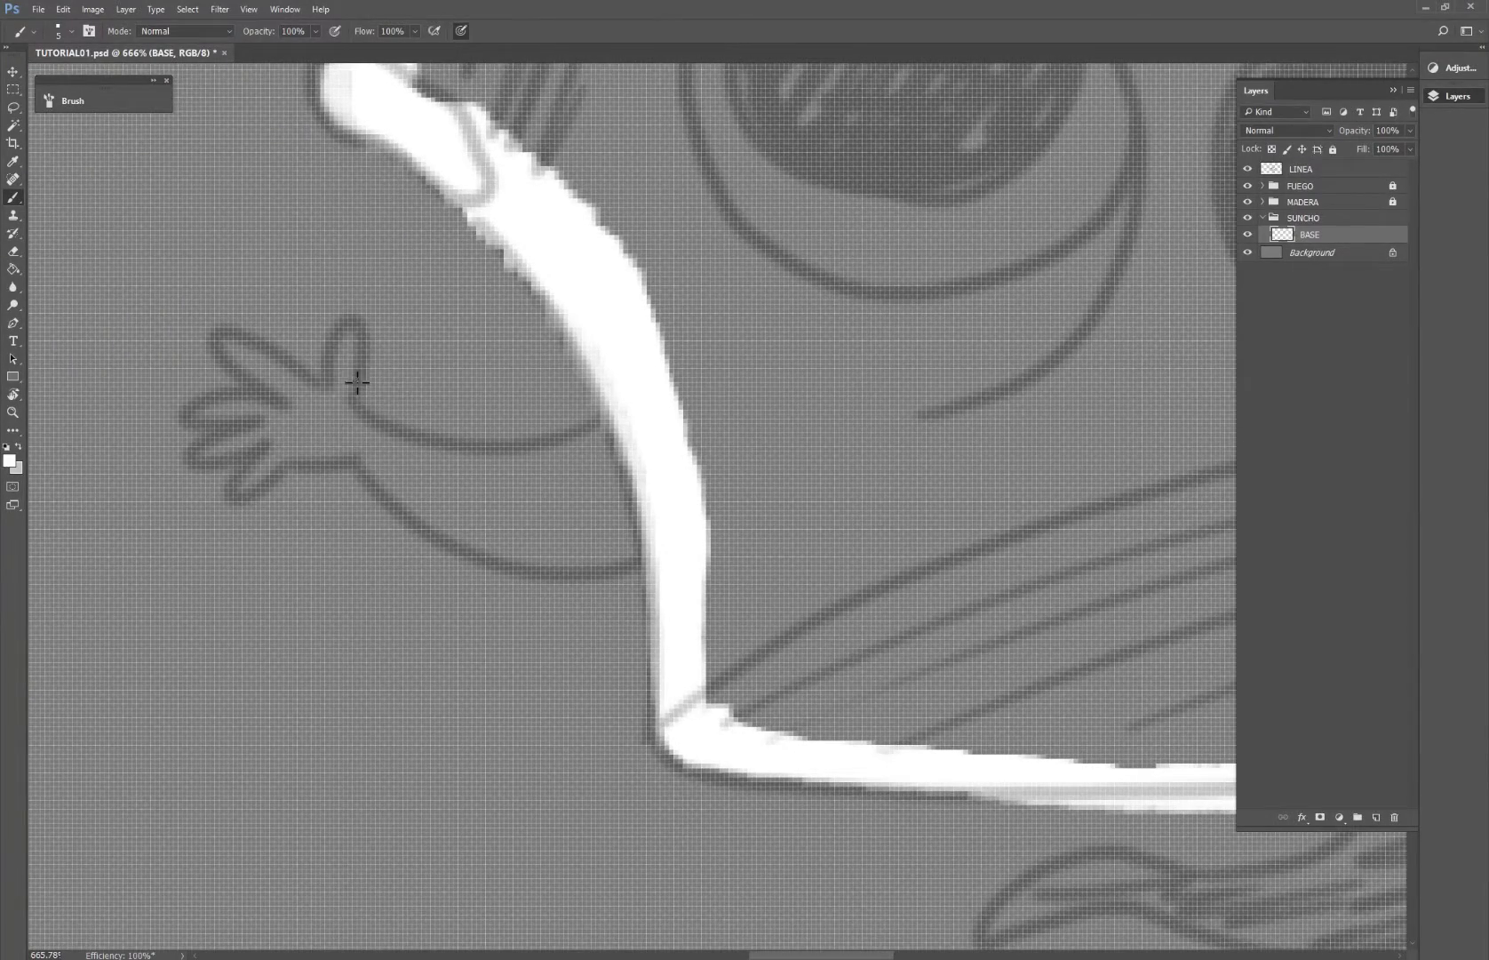
mouse_move(355, 345)
mouse_down()
mouse_move(347, 401)
mouse_move(277, 379)
mouse_move(243, 347)
mouse_move(336, 407)
mouse_move(219, 339)
mouse_move(299, 395)
mouse_move(200, 413)
mouse_move(298, 409)
mouse_move(215, 453)
mouse_move(274, 426)
mouse_move(280, 444)
mouse_move(239, 485)
mouse_move(331, 423)
mouse_move(339, 440)
mouse_move(343, 414)
mouse_move(407, 447)
mouse_move(524, 454)
mouse_move(599, 432)
mouse_move(649, 391)
mouse_up()
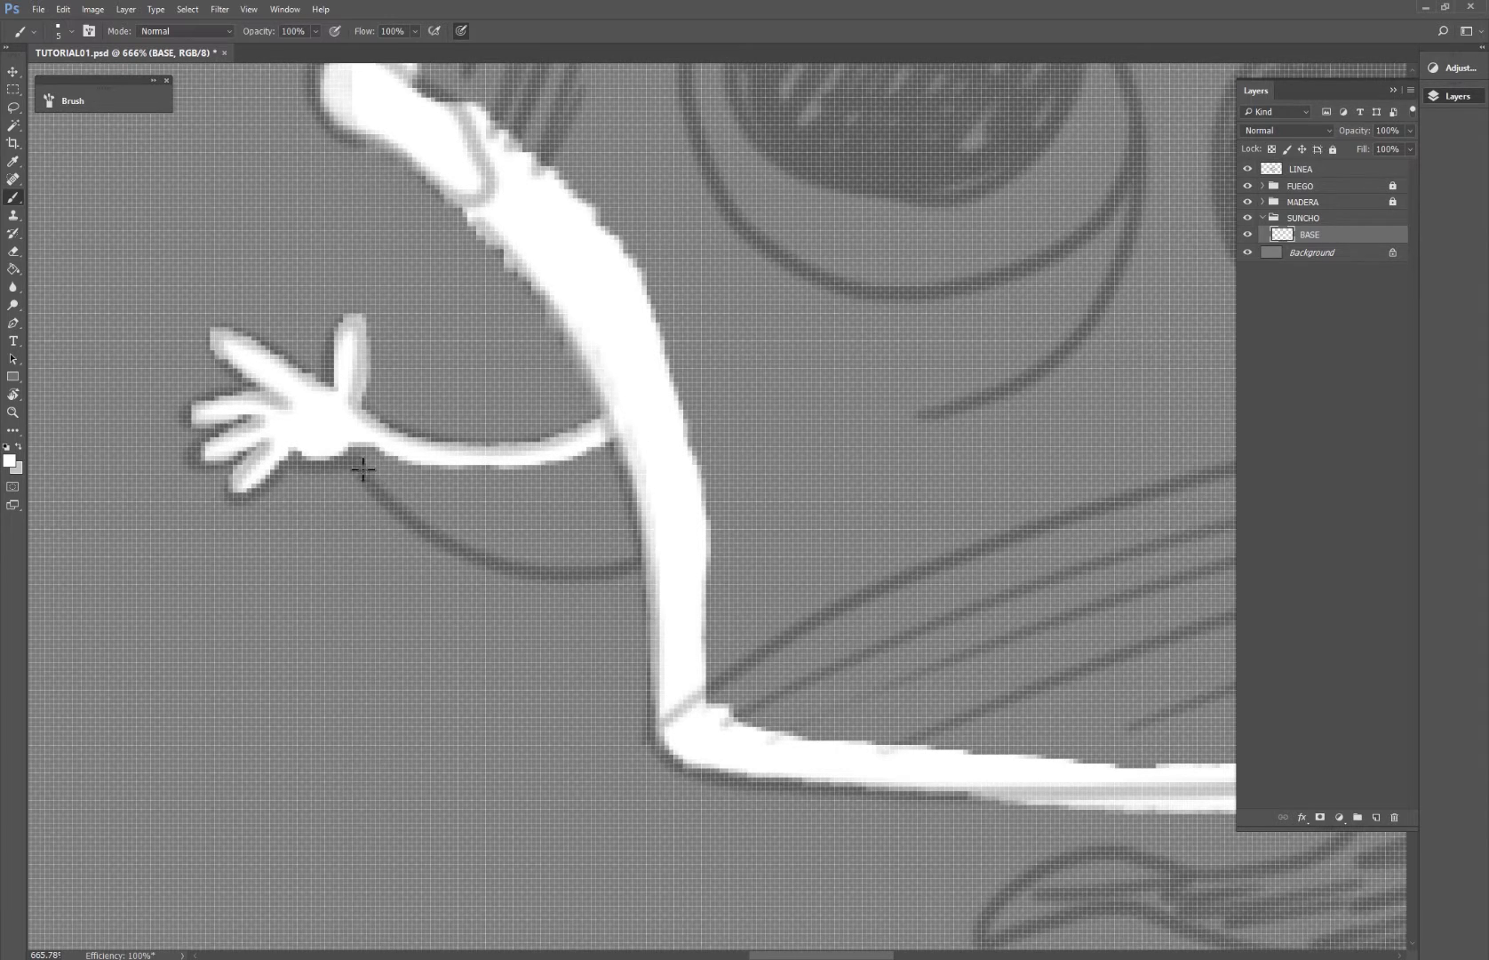
mouse_move(355, 449)
mouse_down()
mouse_move(612, 558)
mouse_move(715, 514)
mouse_up()
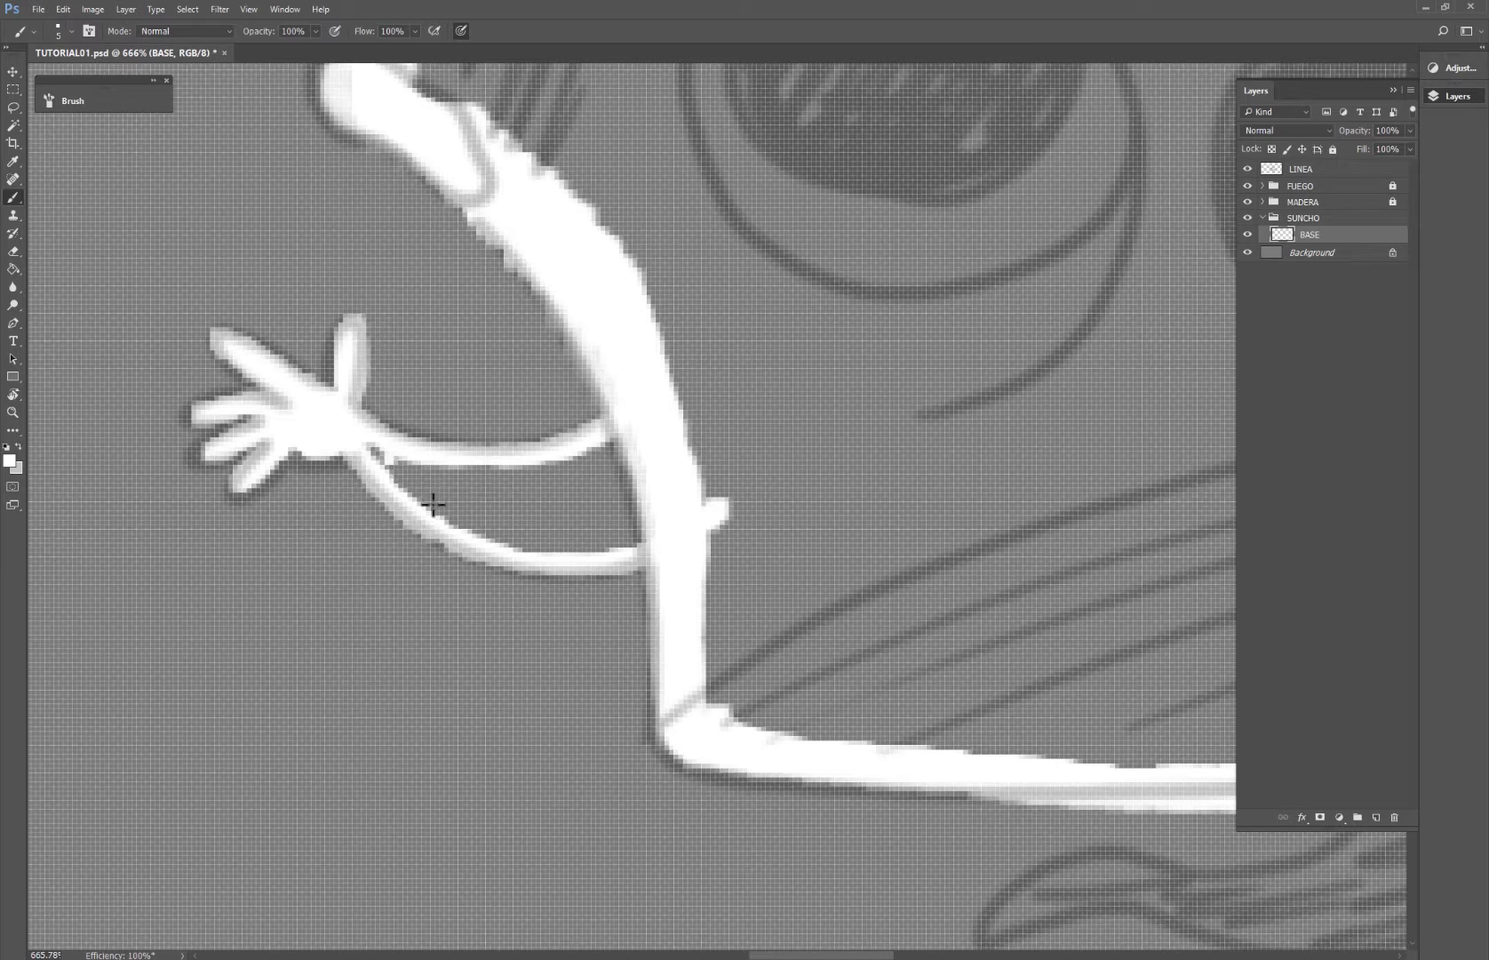
mouse_move(432, 504)
mouse_down()
mouse_move(431, 471)
mouse_move(485, 498)
mouse_move(618, 450)
mouse_move(630, 463)
mouse_move(603, 529)
mouse_move(631, 534)
mouse_move(527, 535)
mouse_move(482, 529)
mouse_up()
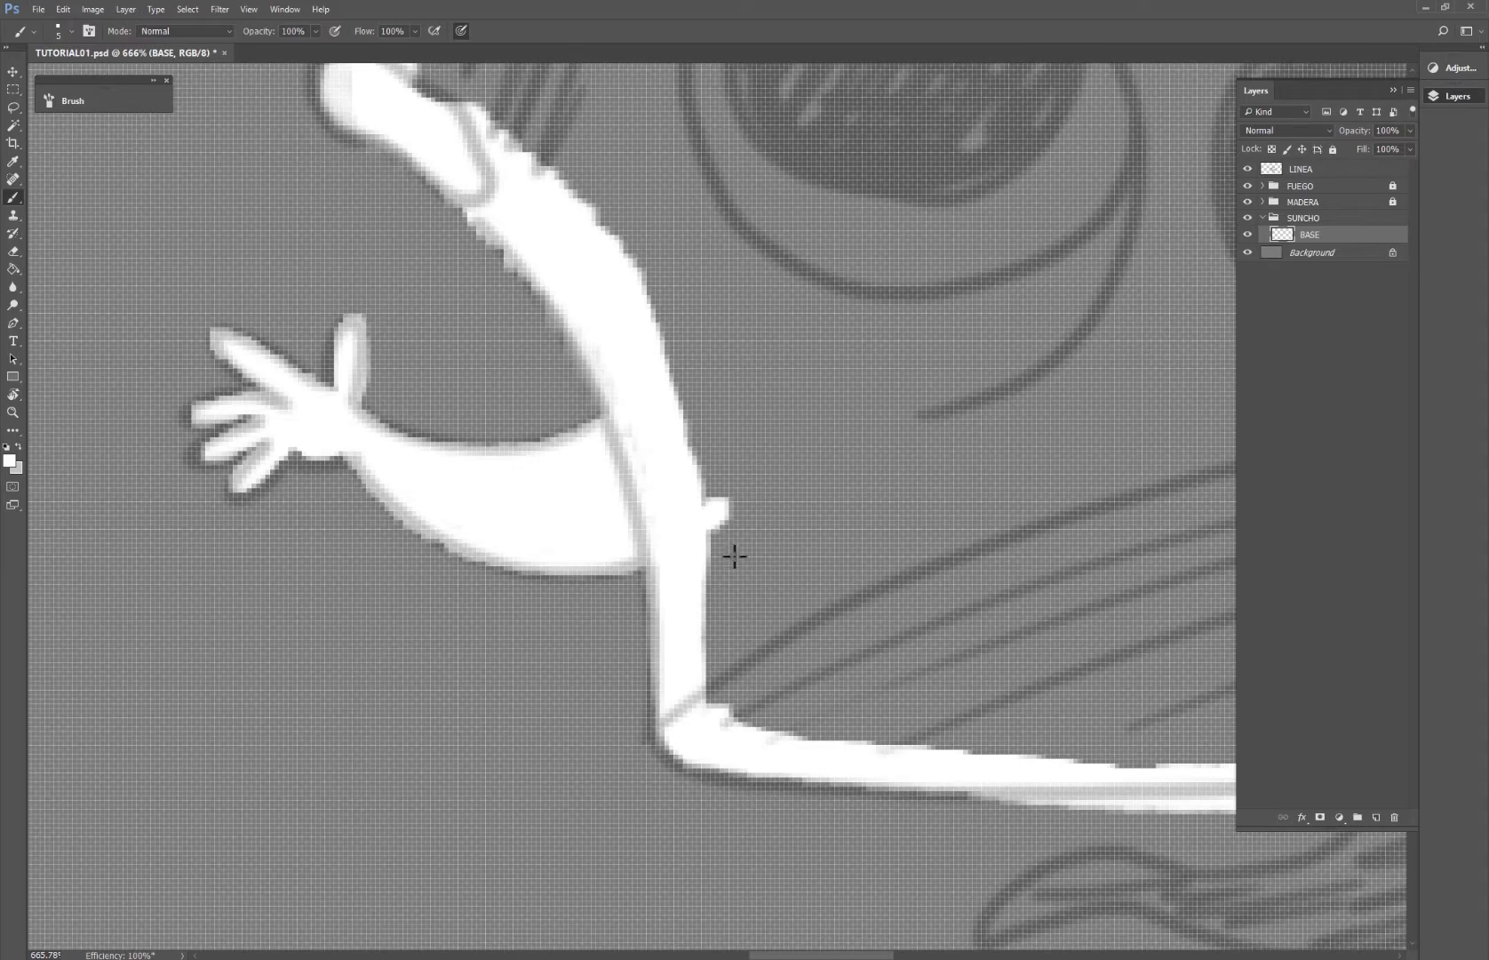
Step: Paint the marshmallow's trailing leg and foot white below the body's bottom edge
drag(815, 614, 498, 169)
mouse_move(1022, 520)
mouse_down()
mouse_move(951, 439)
mouse_move(462, 515)
mouse_up()
mouse_move(143, 413)
mouse_down()
mouse_move(240, 349)
mouse_move(358, 372)
mouse_move(452, 355)
mouse_move(537, 264)
mouse_up()
mouse_move(668, 278)
mouse_down()
mouse_move(656, 344)
mouse_move(593, 392)
mouse_move(494, 421)
mouse_move(356, 412)
mouse_move(306, 382)
mouse_move(229, 382)
mouse_move(144, 415)
mouse_move(271, 364)
mouse_move(215, 371)
mouse_move(271, 362)
mouse_move(367, 394)
mouse_move(486, 363)
mouse_move(558, 303)
mouse_move(538, 303)
mouse_move(521, 317)
mouse_move(550, 351)
mouse_move(617, 290)
mouse_move(629, 322)
mouse_move(656, 315)
mouse_move(584, 369)
mouse_move(386, 398)
mouse_move(568, 342)
mouse_move(436, 404)
mouse_move(557, 376)
mouse_move(388, 408)
mouse_move(571, 377)
mouse_up()
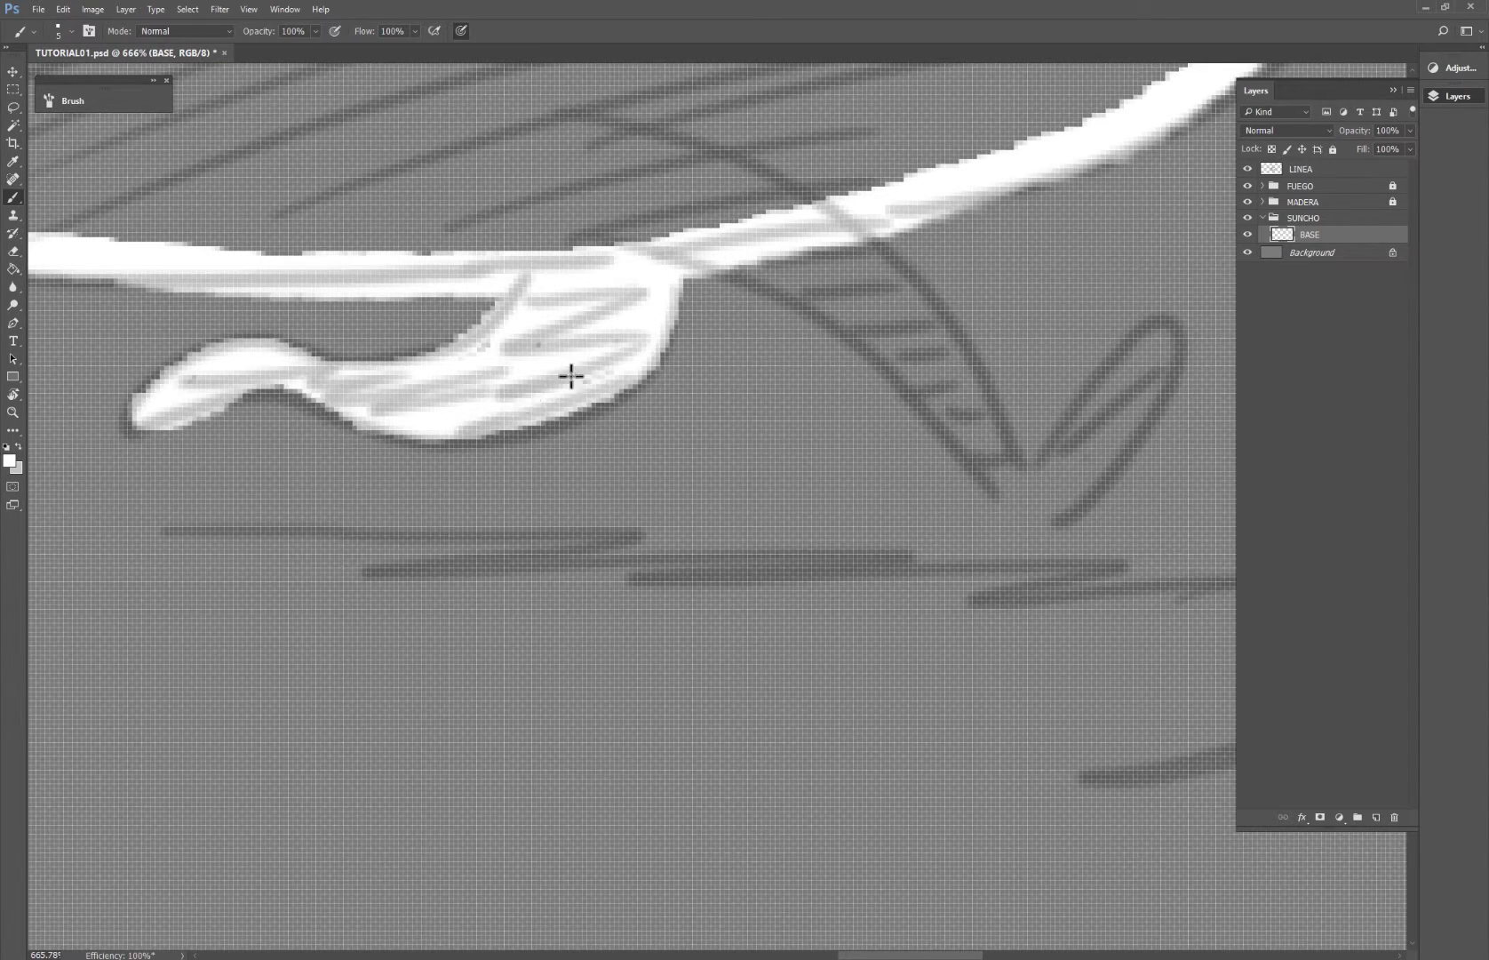
Step: Paint the front leg white from the body down to the ankle, and fill its upturned foot
drag(733, 393, 465, 416)
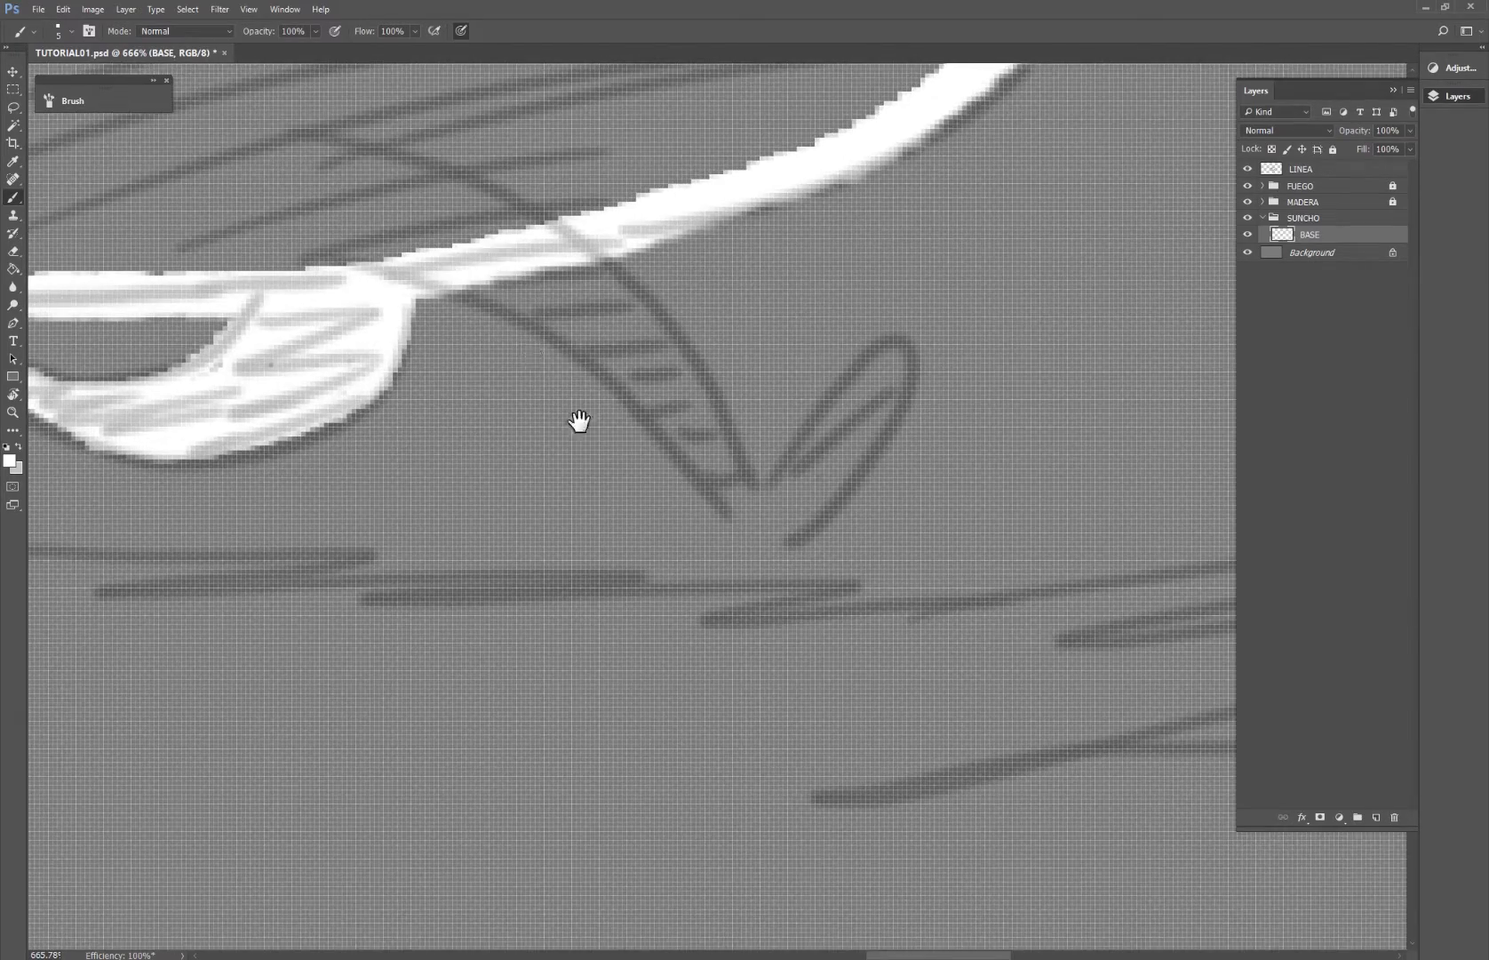
drag(578, 422, 694, 600)
mouse_move(424, 345)
mouse_down()
mouse_move(651, 422)
mouse_move(749, 490)
mouse_move(865, 677)
mouse_move(680, 503)
mouse_move(559, 438)
mouse_move(587, 439)
mouse_move(769, 573)
mouse_move(674, 460)
mouse_move(805, 591)
mouse_move(578, 397)
mouse_move(614, 433)
mouse_move(570, 438)
mouse_move(581, 370)
mouse_move(627, 398)
mouse_move(441, 339)
mouse_move(525, 346)
mouse_move(728, 480)
mouse_move(715, 491)
mouse_move(542, 429)
mouse_move(749, 560)
mouse_up()
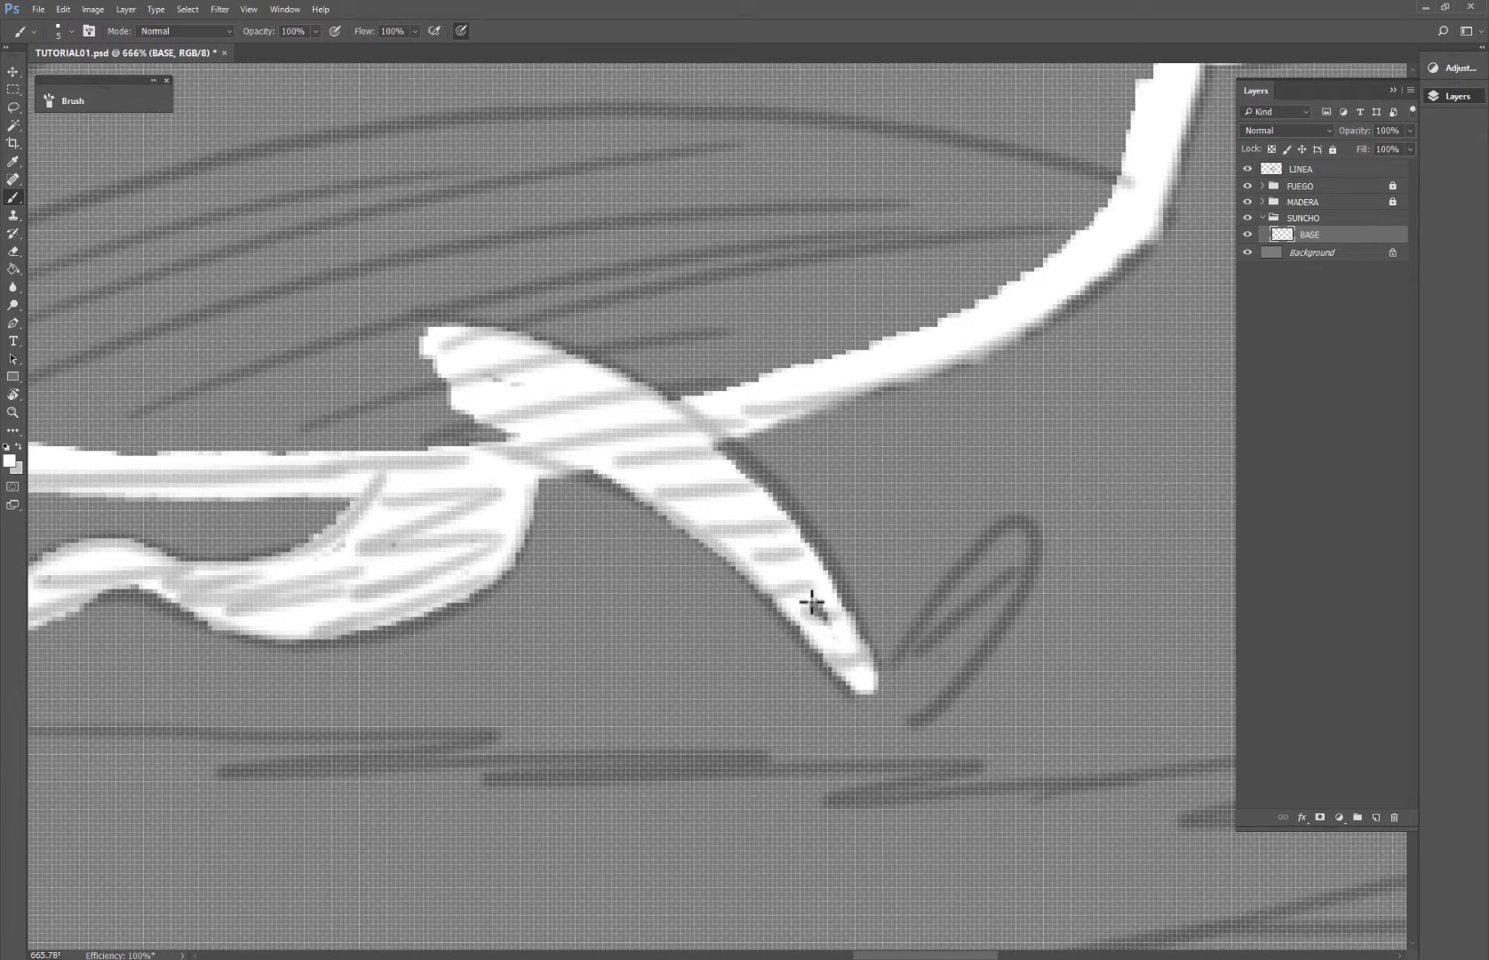
mouse_move(811, 602)
mouse_down()
mouse_move(867, 699)
mouse_move(922, 695)
mouse_move(1000, 571)
mouse_move(905, 679)
mouse_move(982, 567)
mouse_move(939, 644)
mouse_move(1012, 552)
mouse_move(988, 584)
mouse_up()
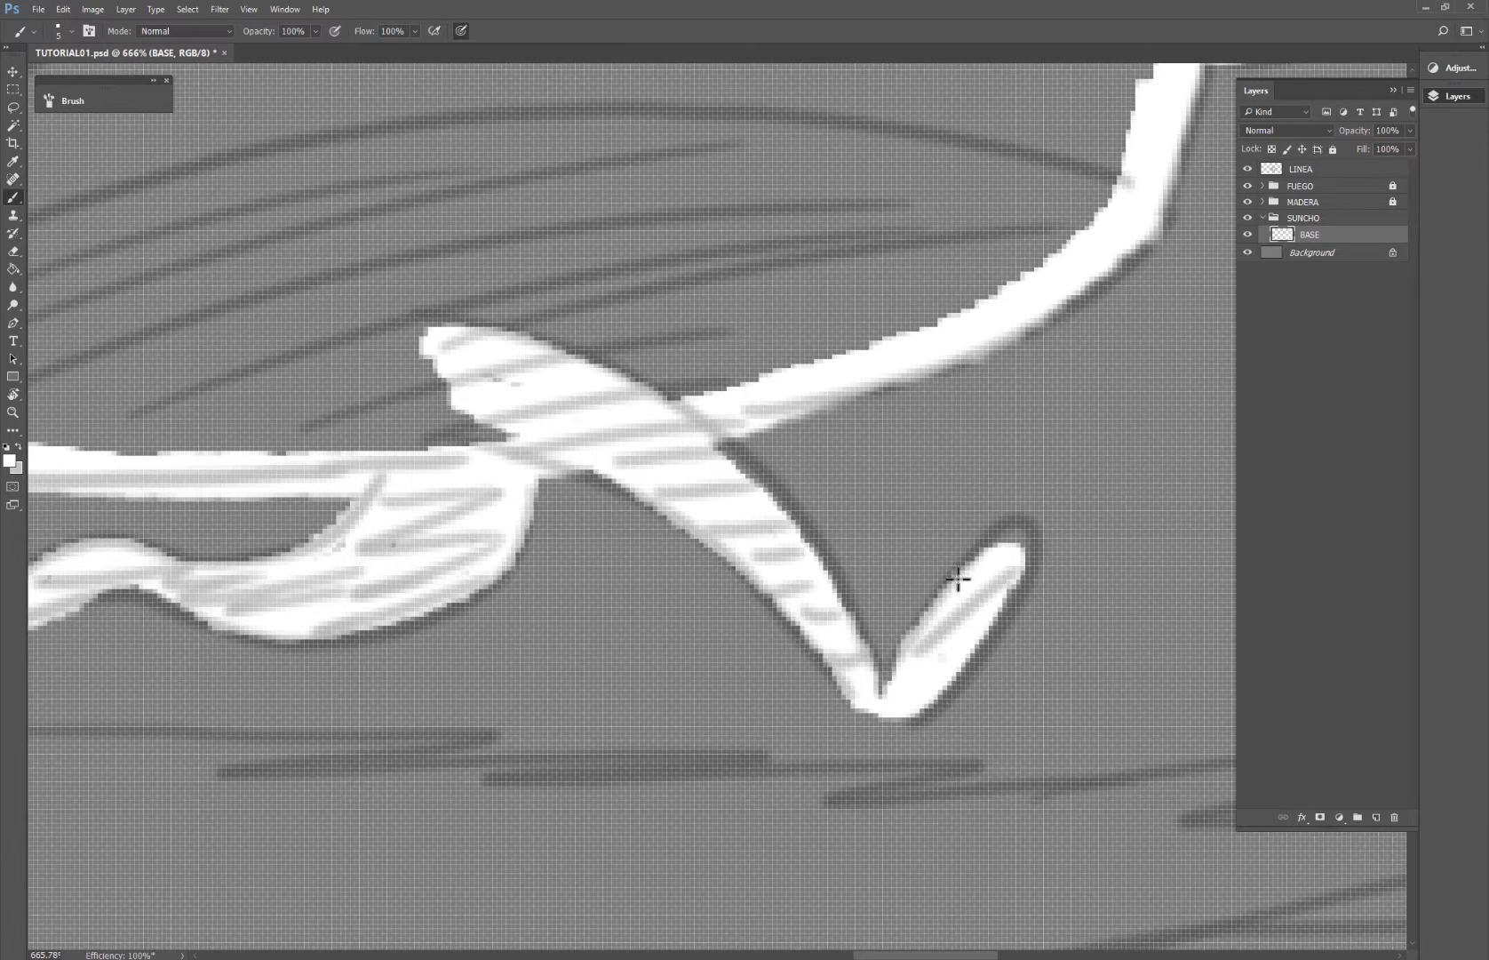
drag(901, 689, 893, 684)
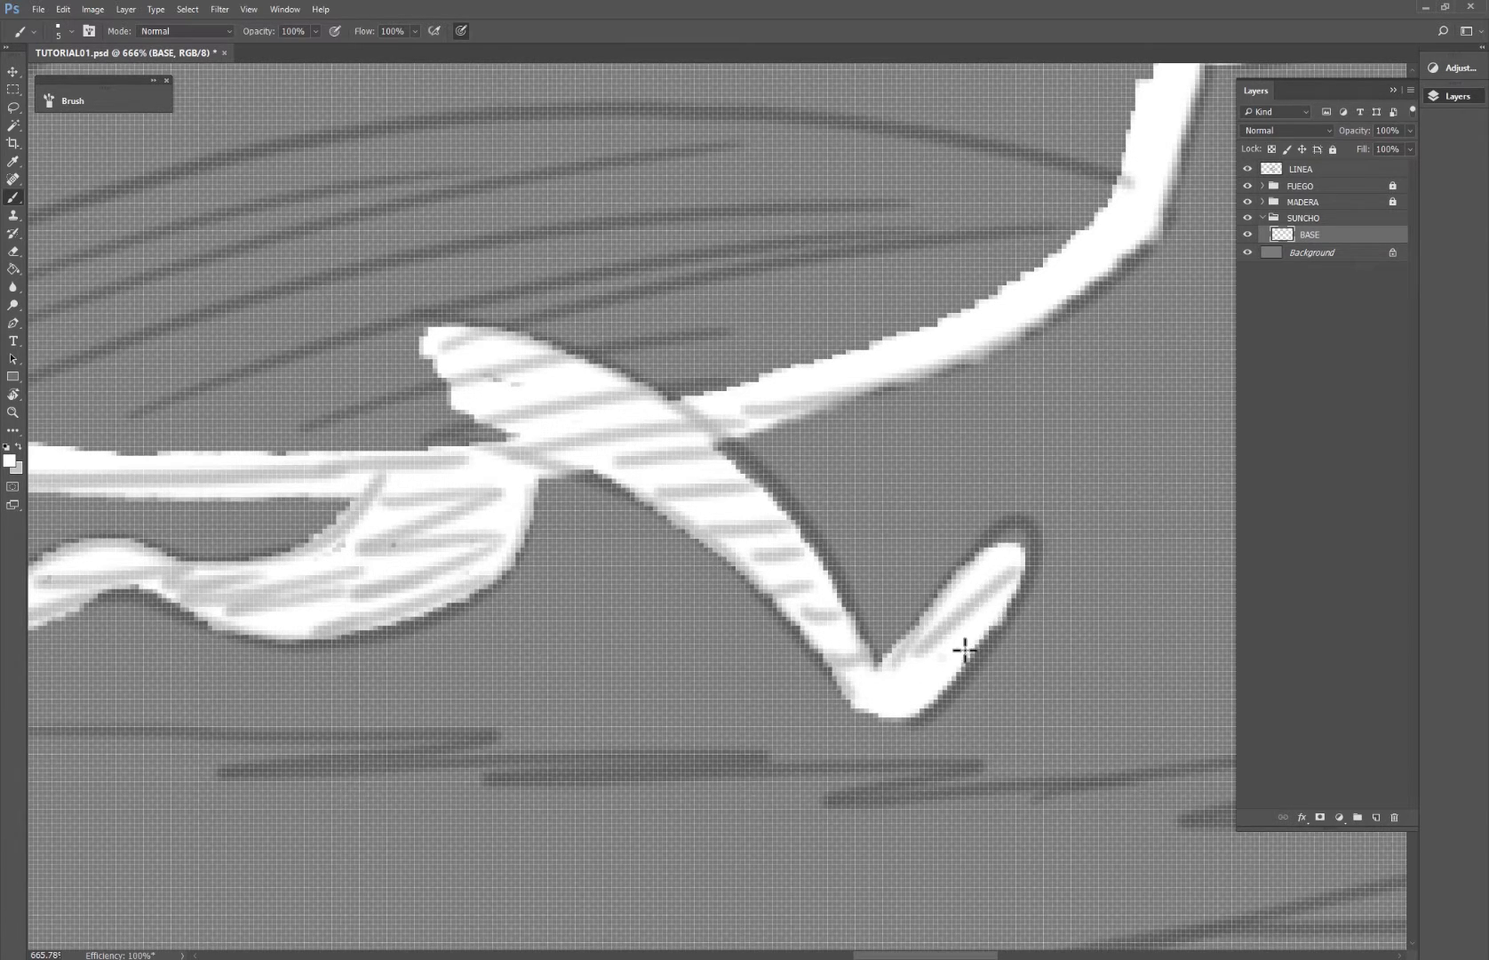
Step: Paint a white line around the notch where the wooden branch meets the marshmallow, closing the body outline
key(z)
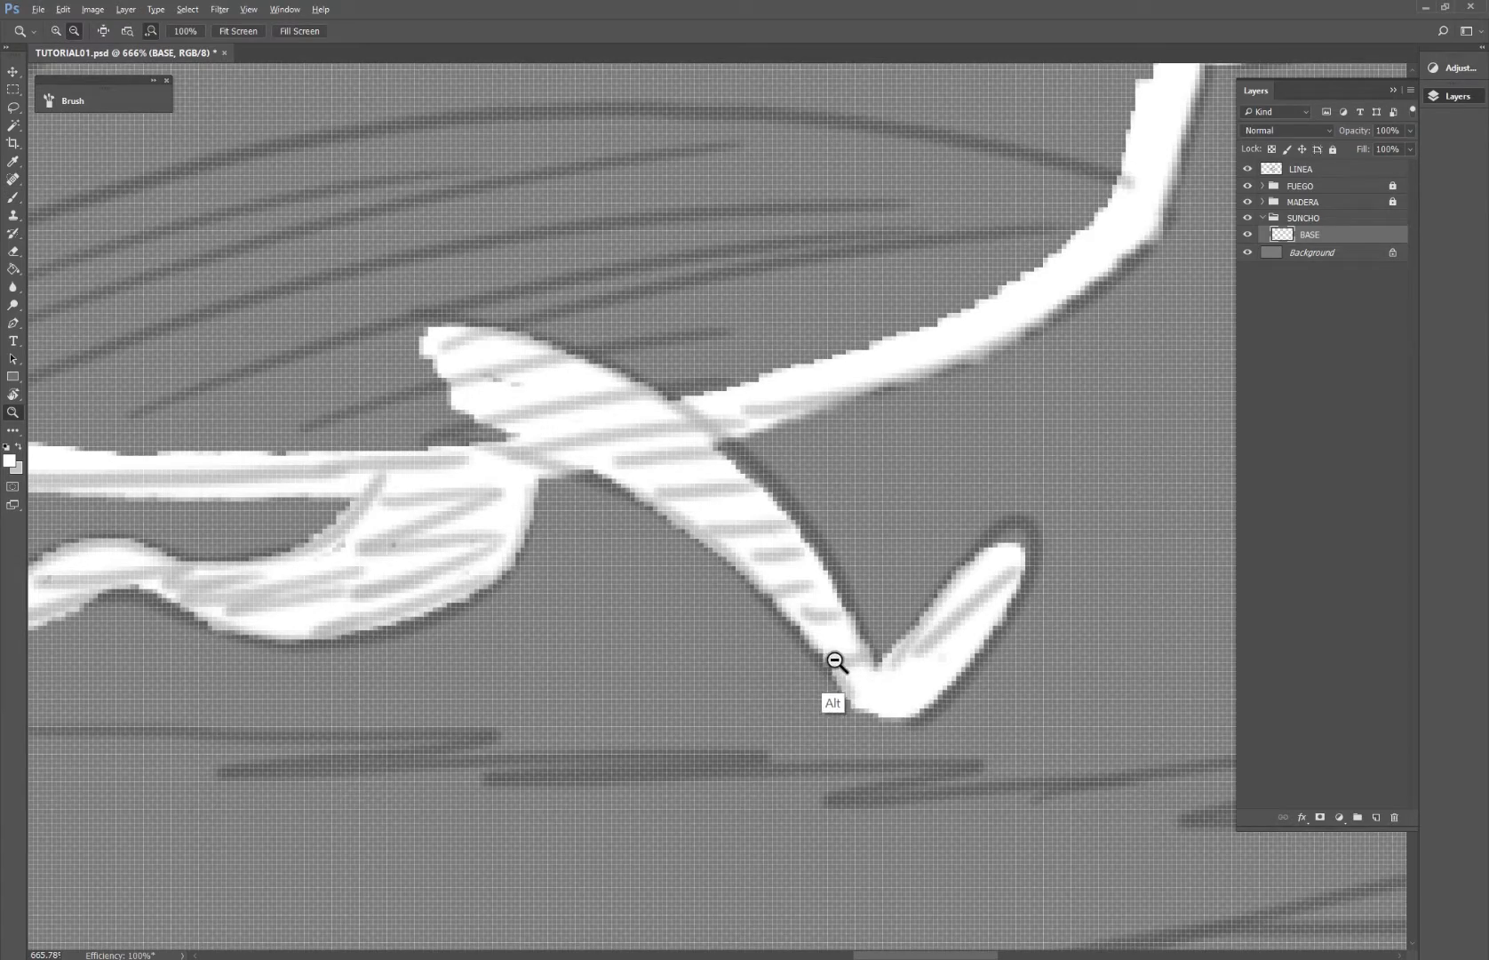
alt+click(817, 568)
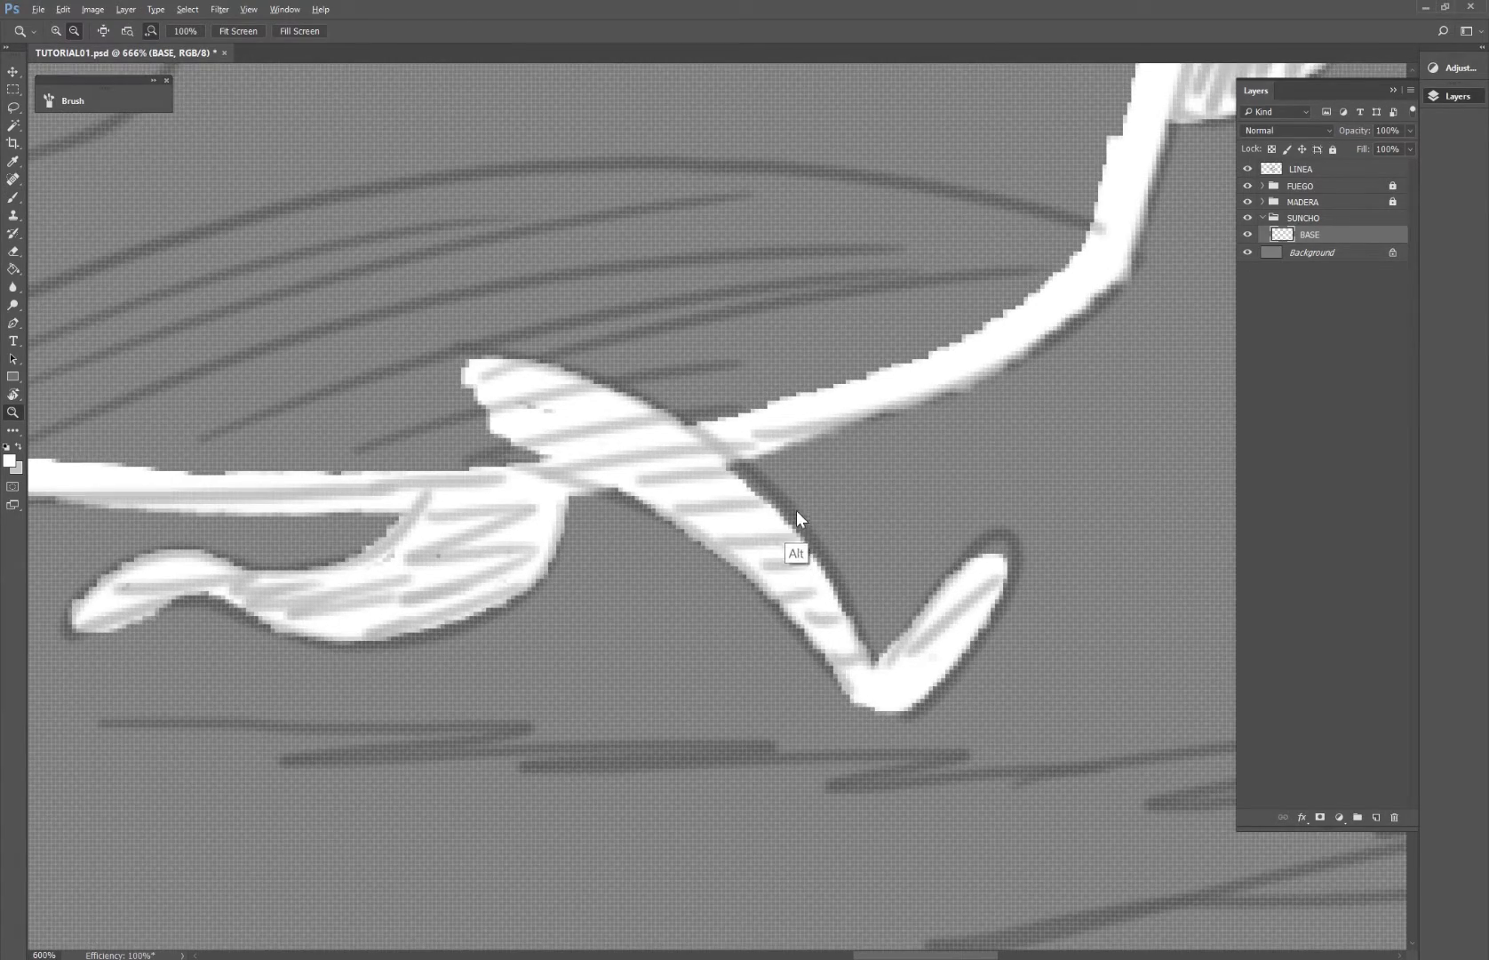
alt+click(799, 500)
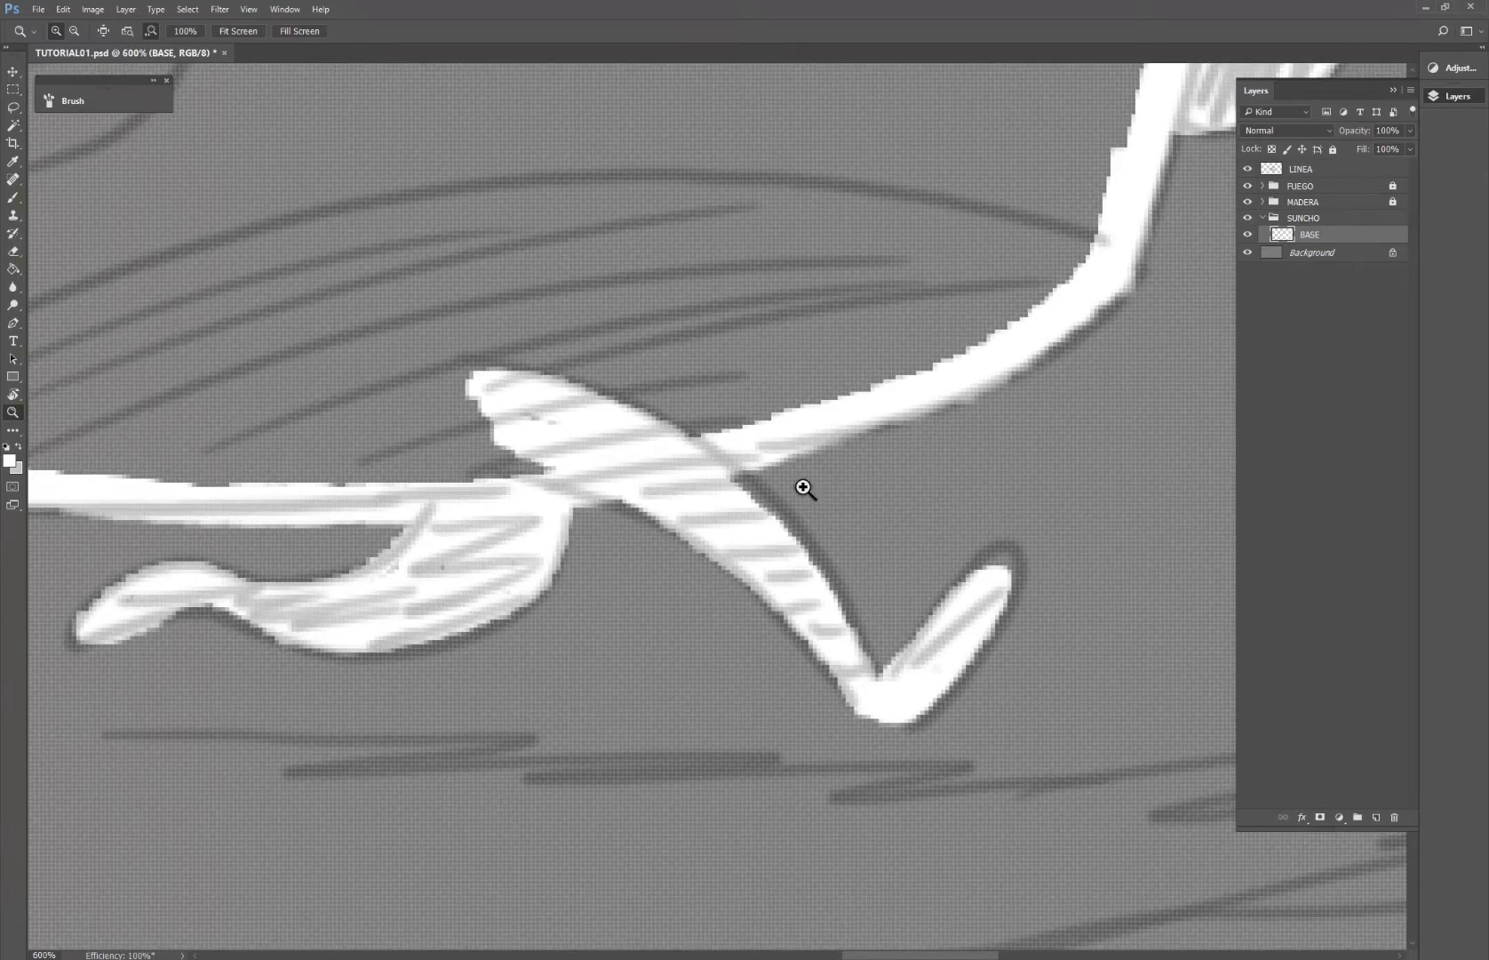
alt+click(754, 469)
alt+click(757, 459)
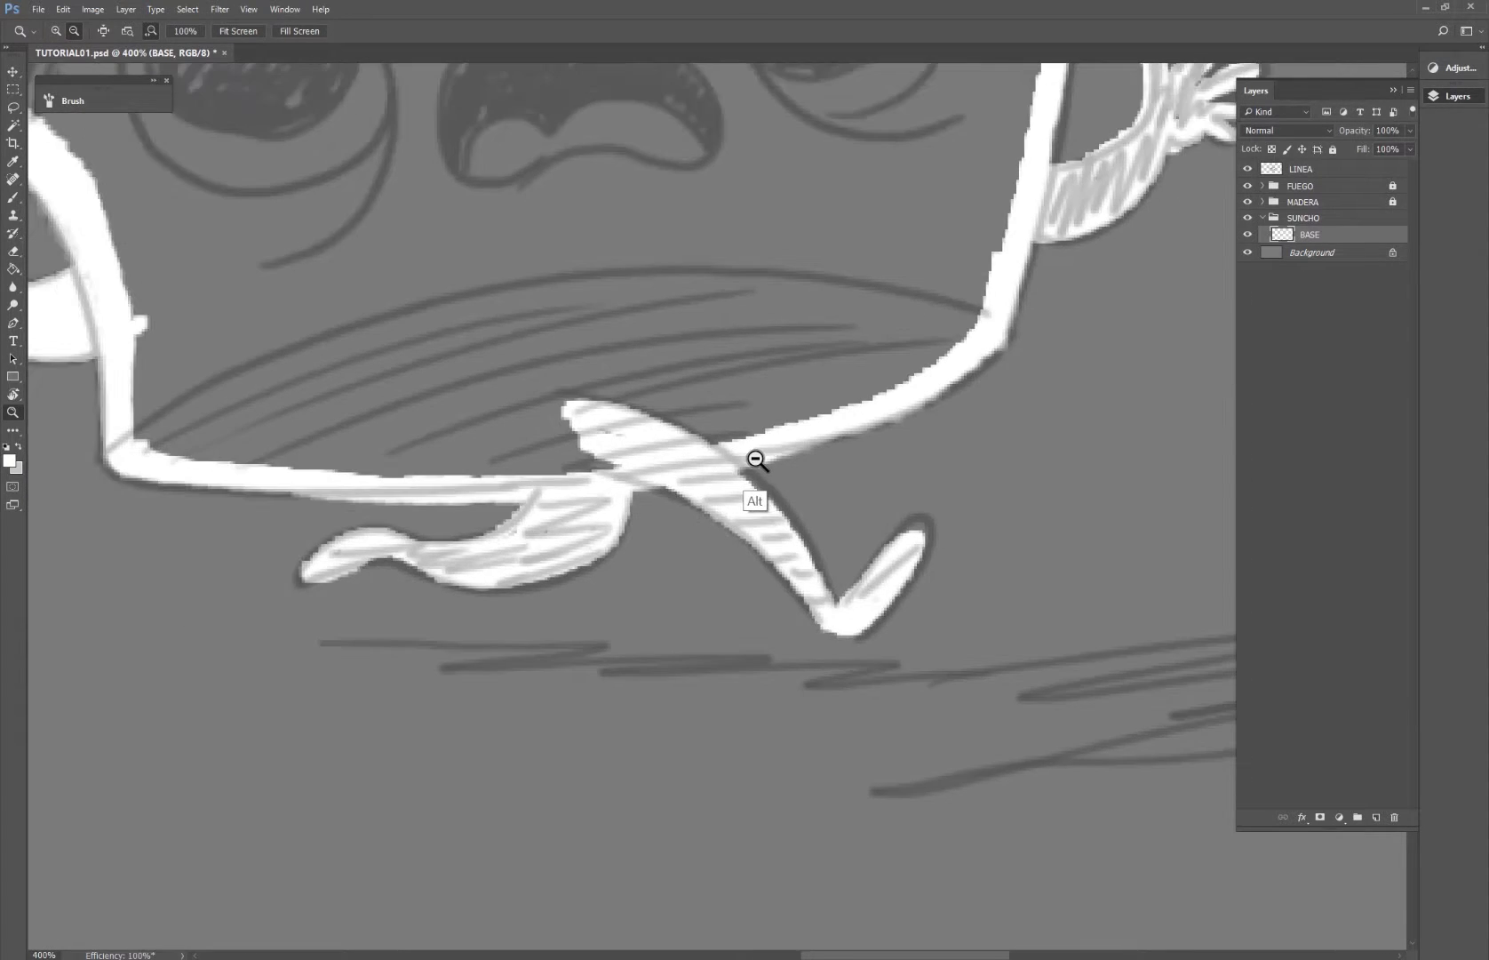
alt+click(757, 459)
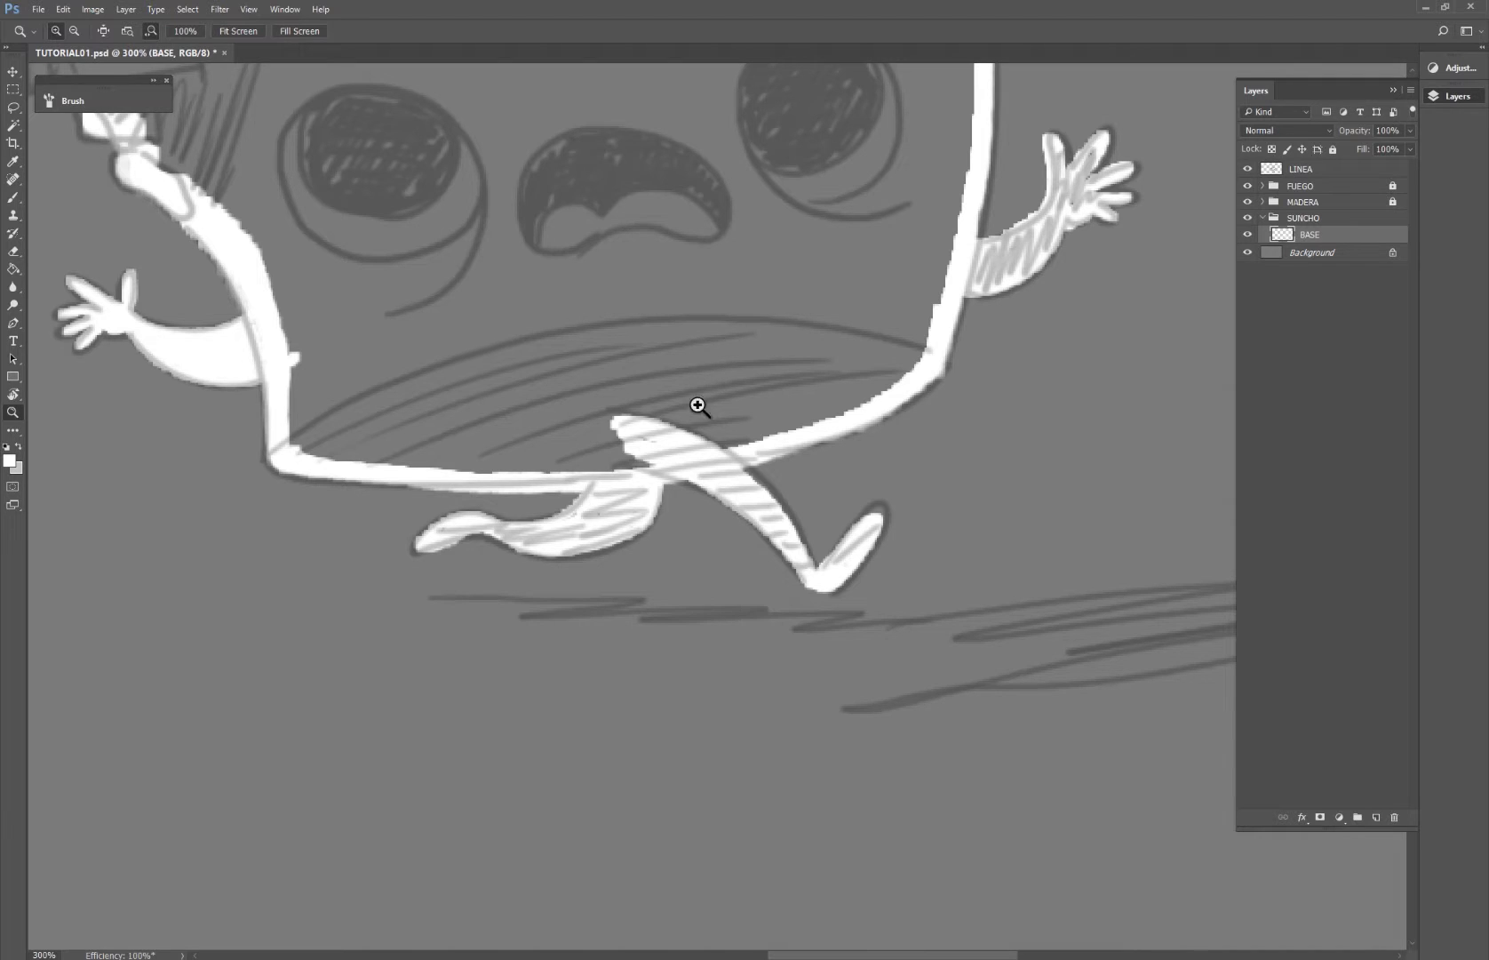
drag(657, 357, 832, 598)
key(b)
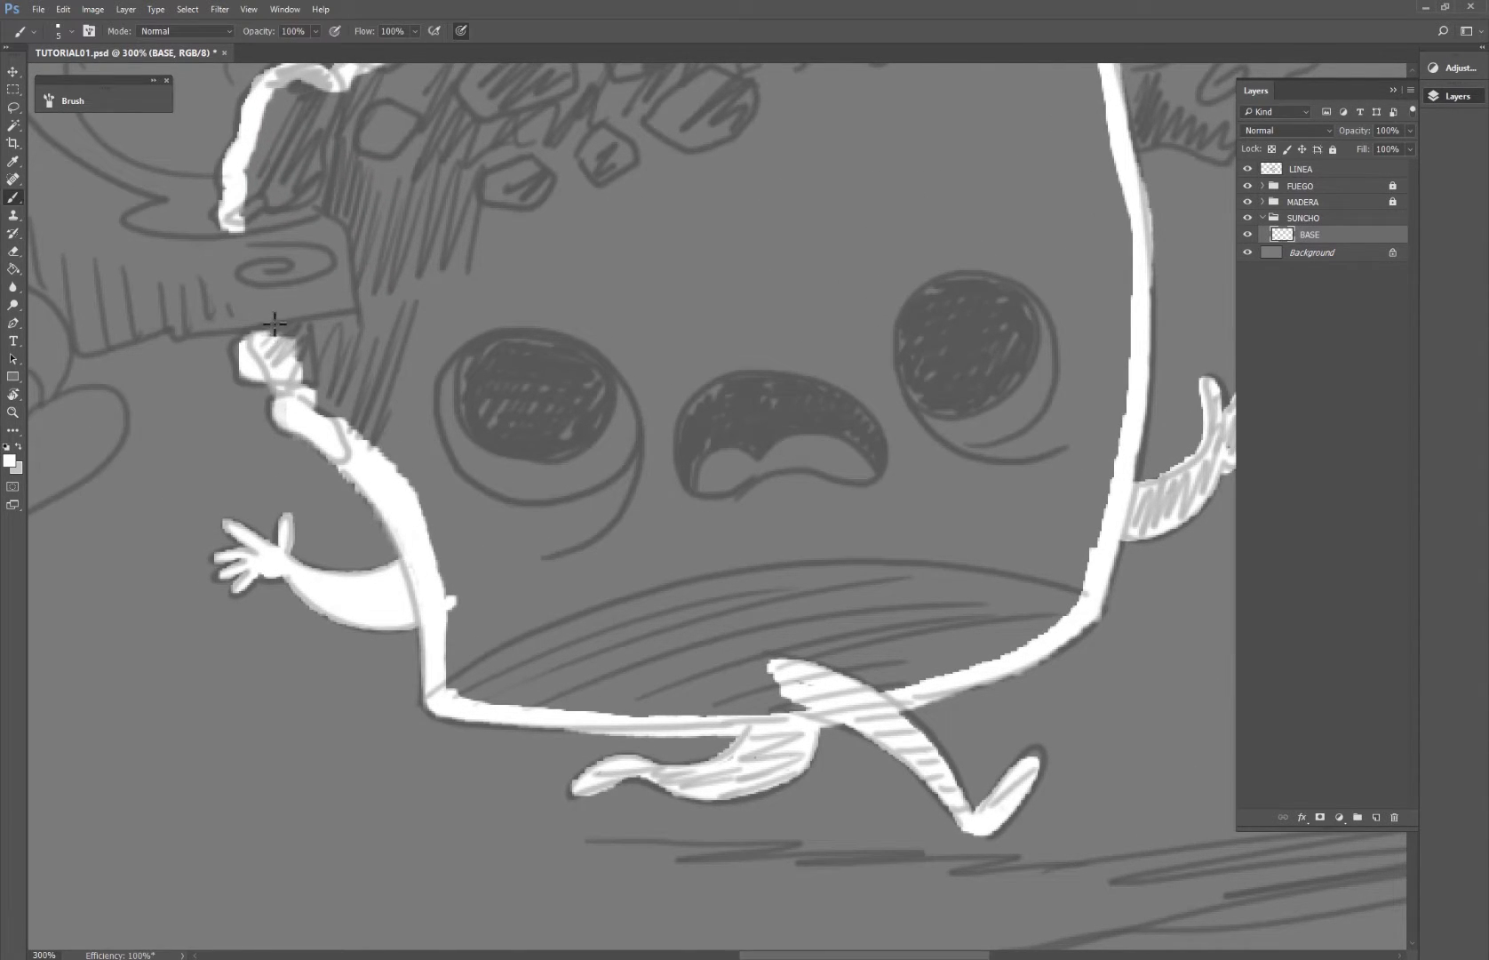
mouse_move(274, 321)
mouse_down()
mouse_move(359, 311)
mouse_move(322, 213)
mouse_up()
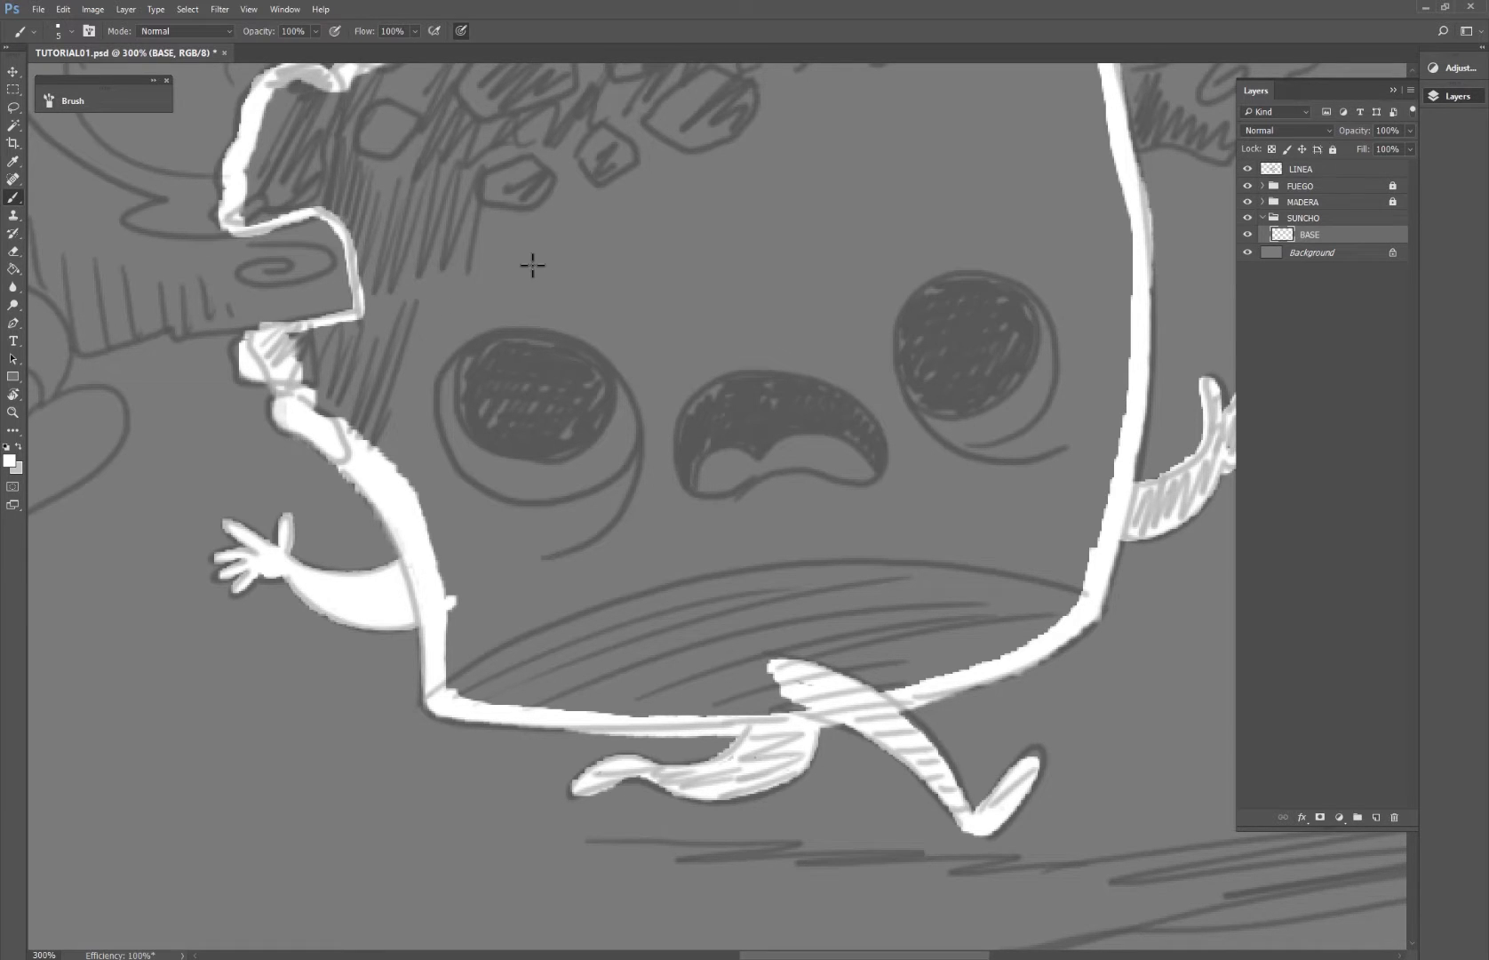
Step: Select the empty interior of the marshmallow's body with the Magic Wand and expand the selection by 2 pixels
drag(1014, 373, 942, 476)
key(z)
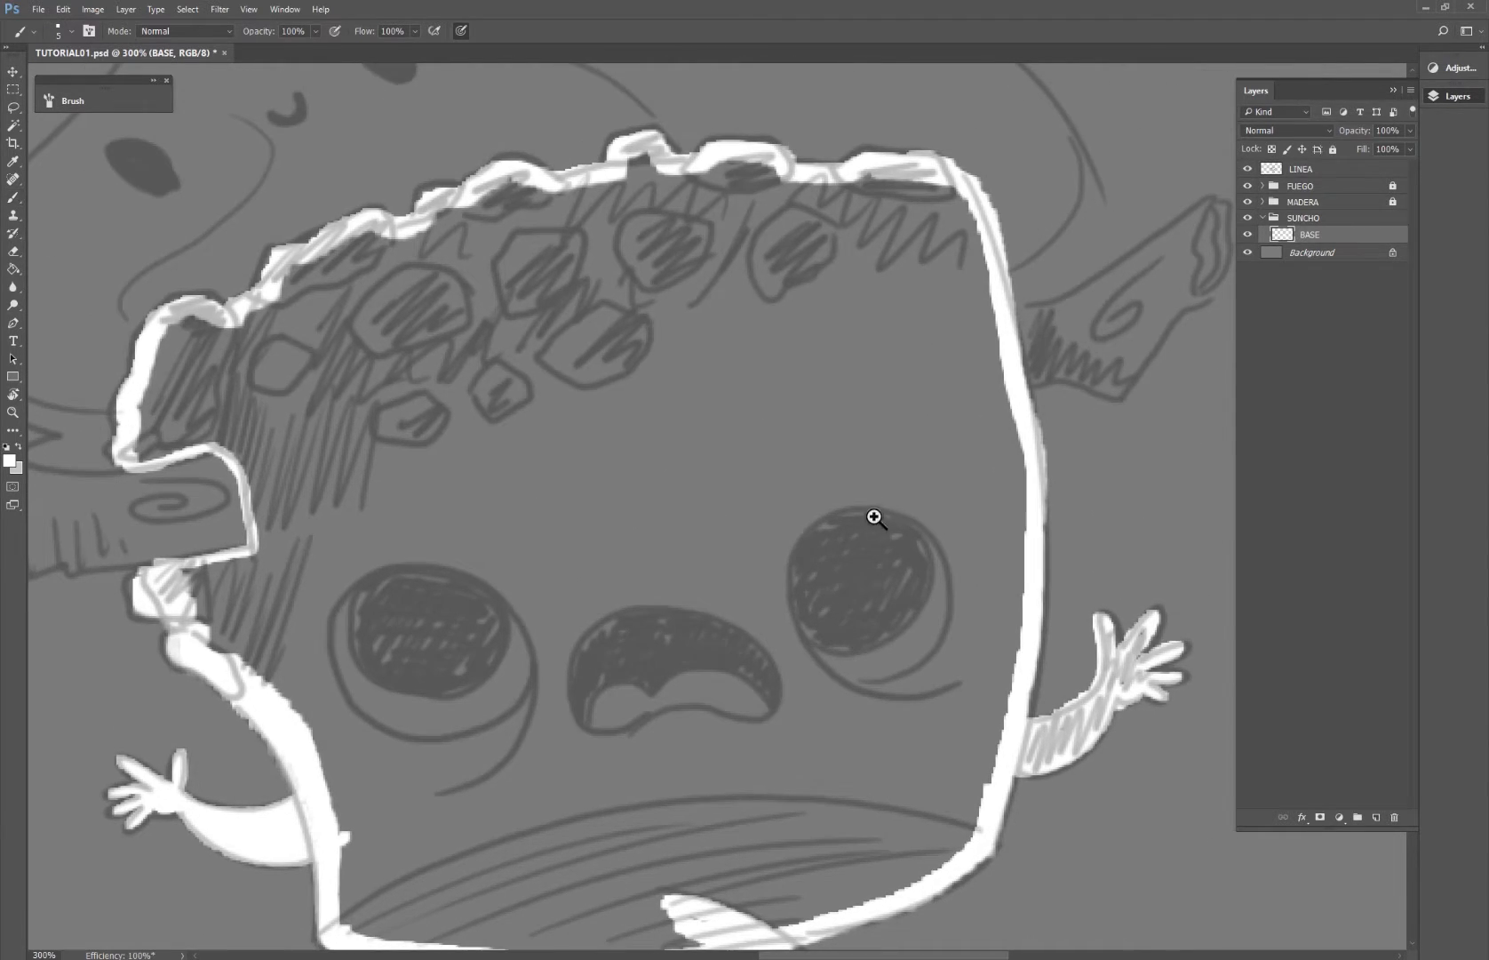
alt+click(857, 524)
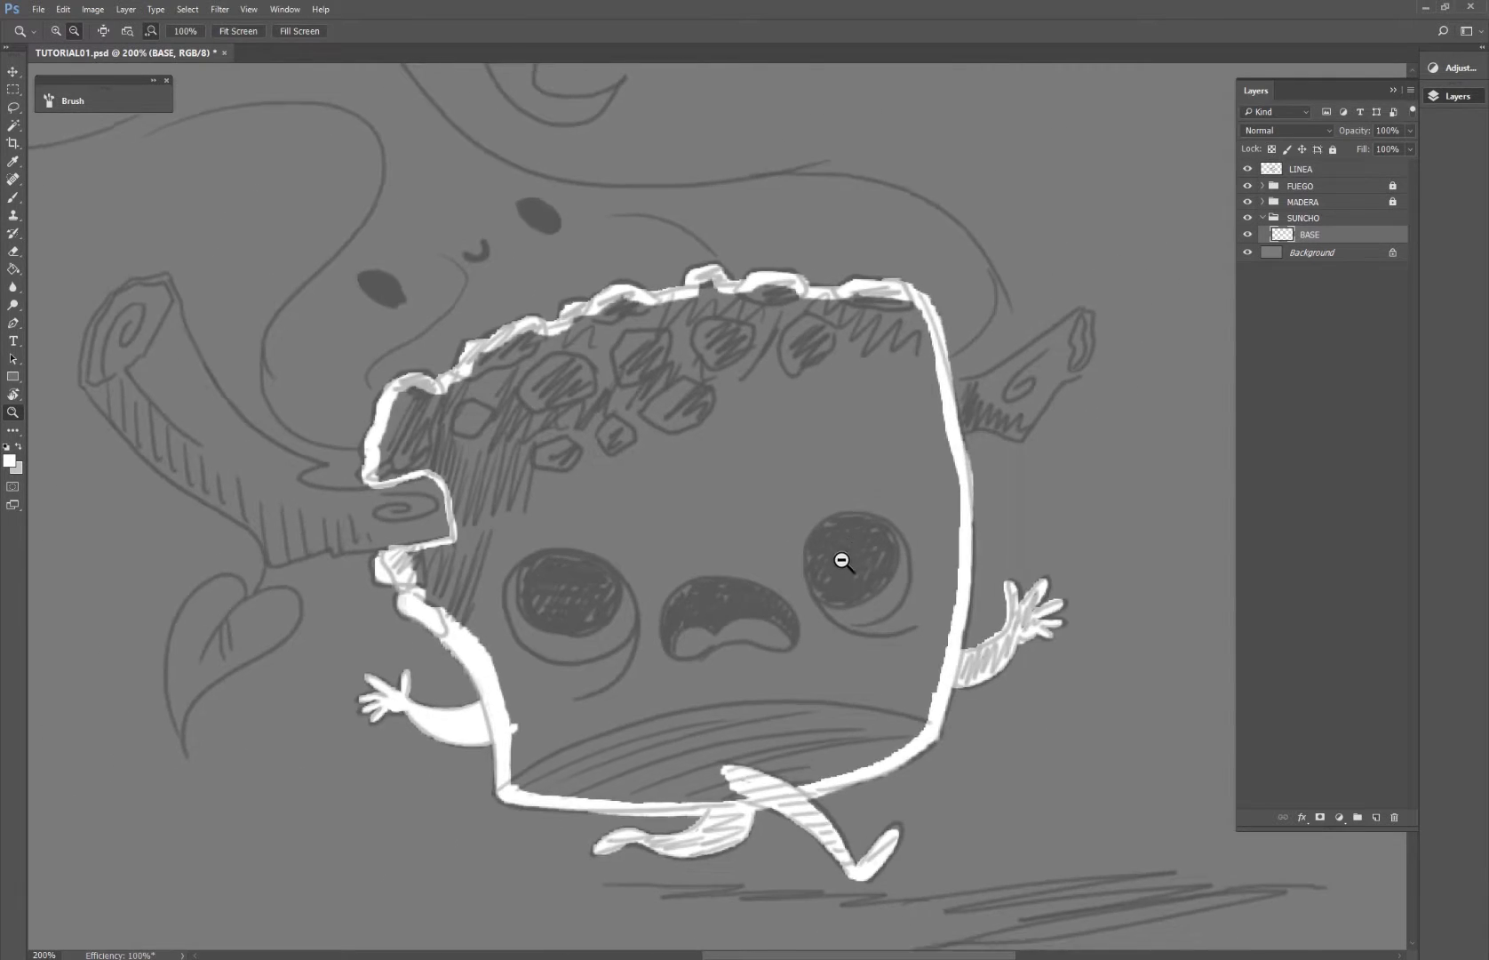
alt+click(841, 565)
key(w)
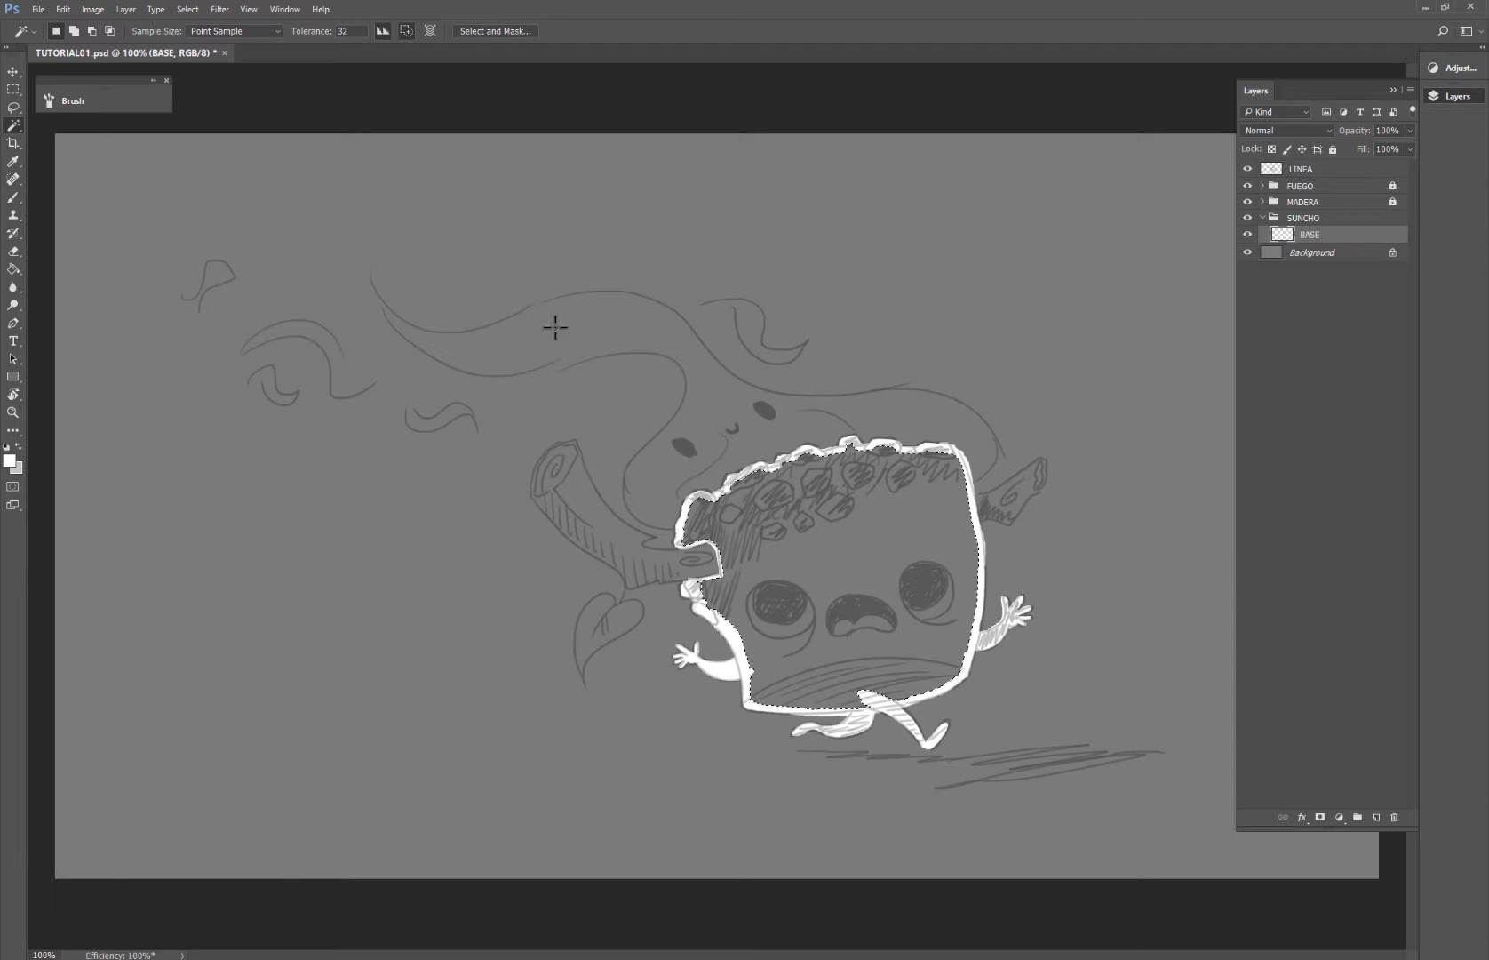
click(220, 11)
mouse_move(188, 10)
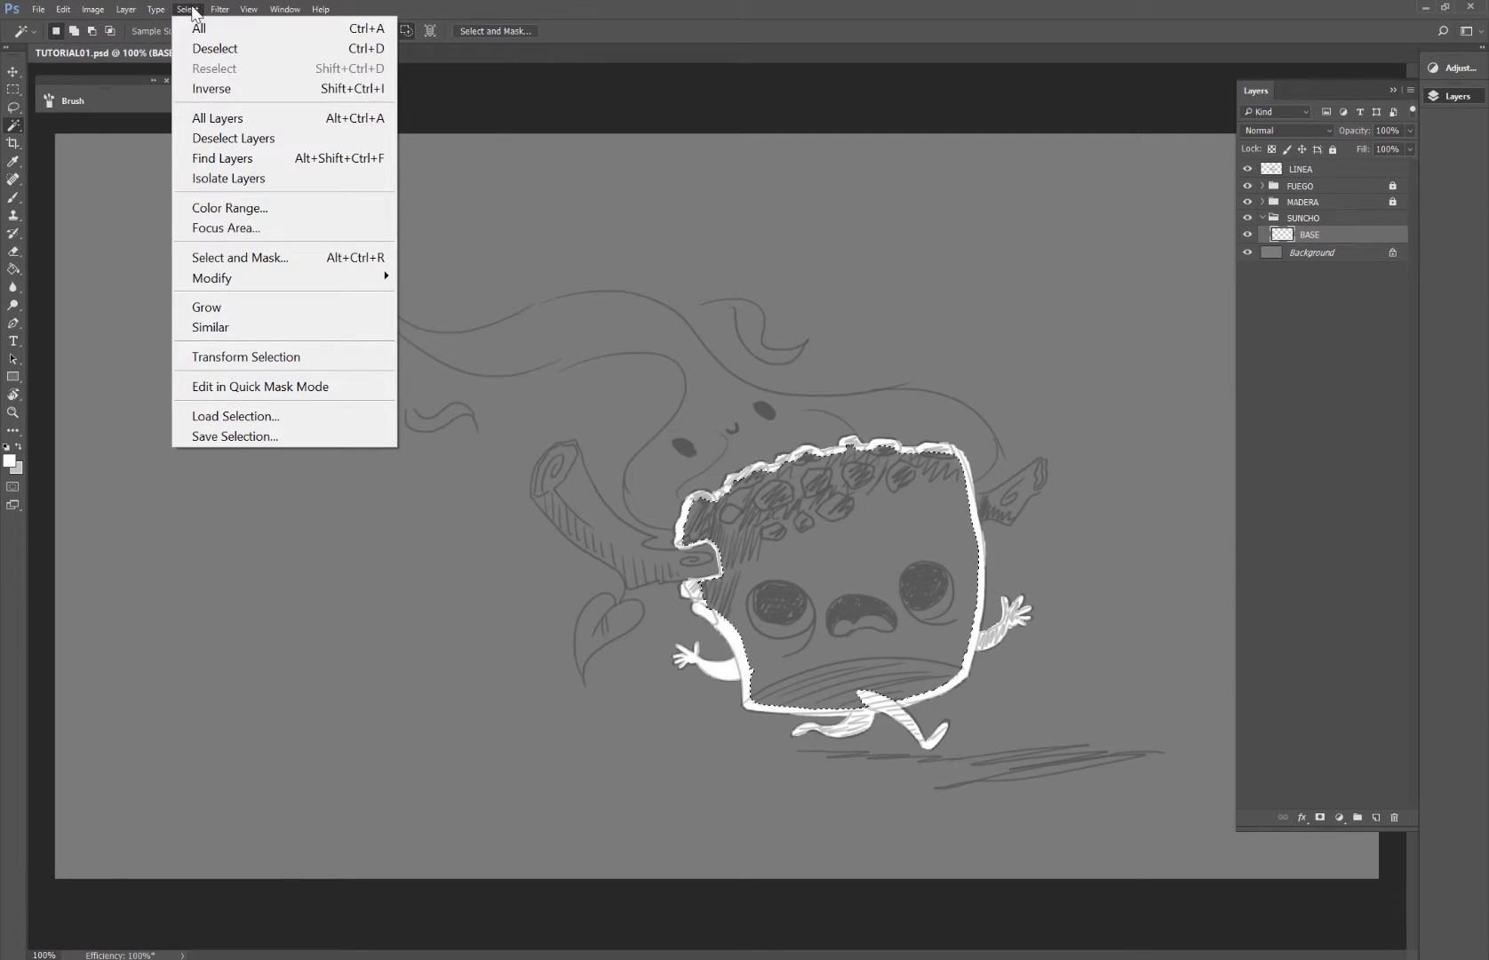
mouse_move(285, 280)
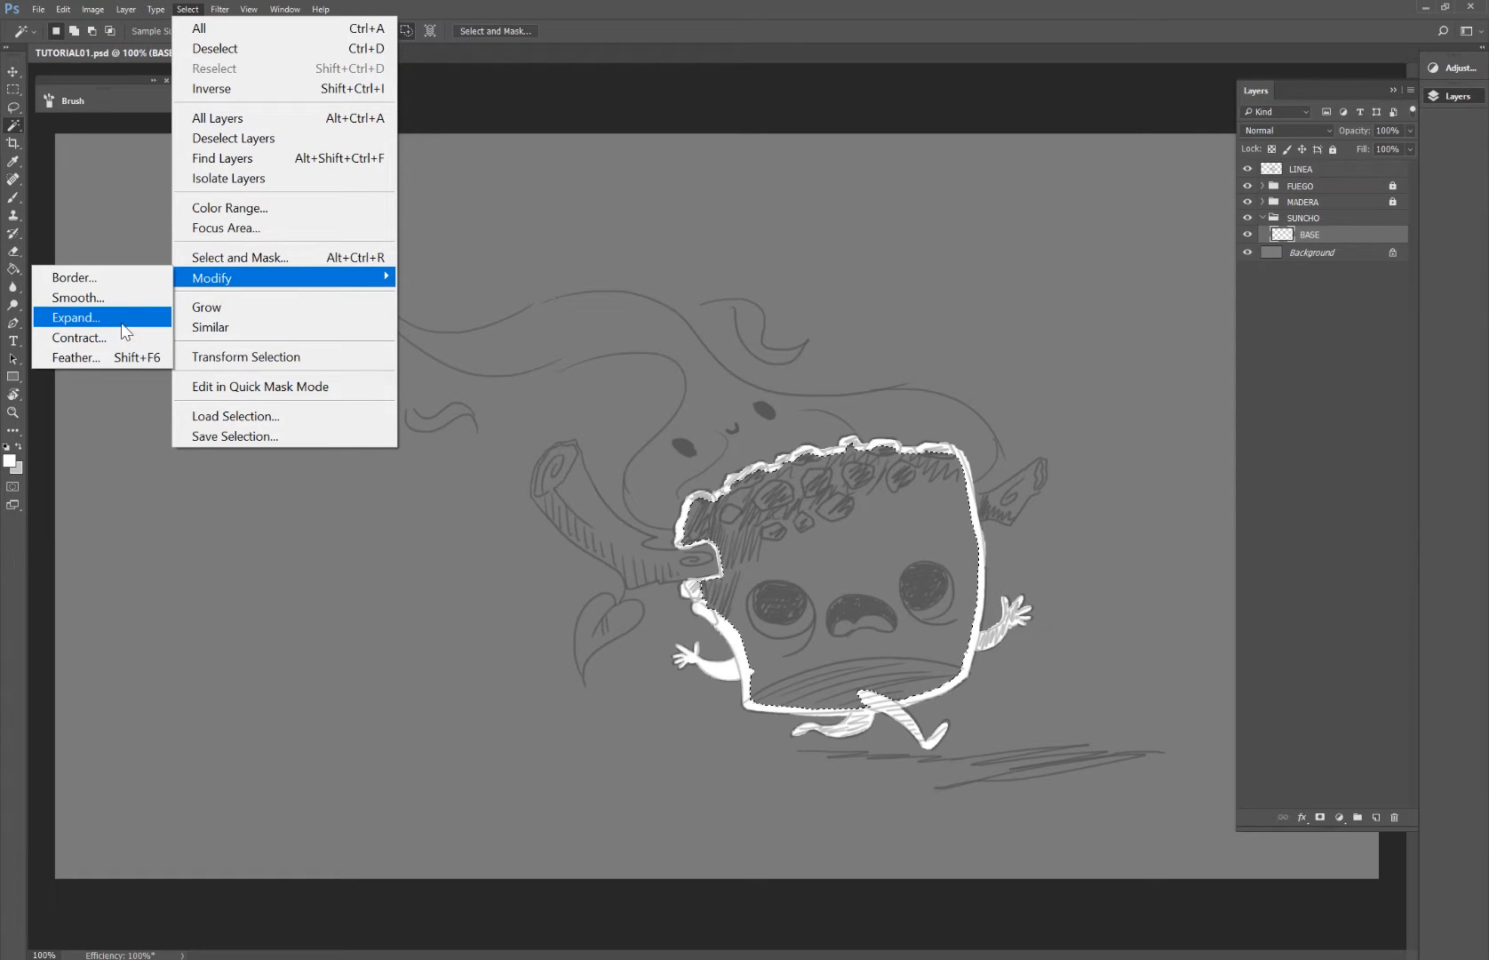
click(76, 317)
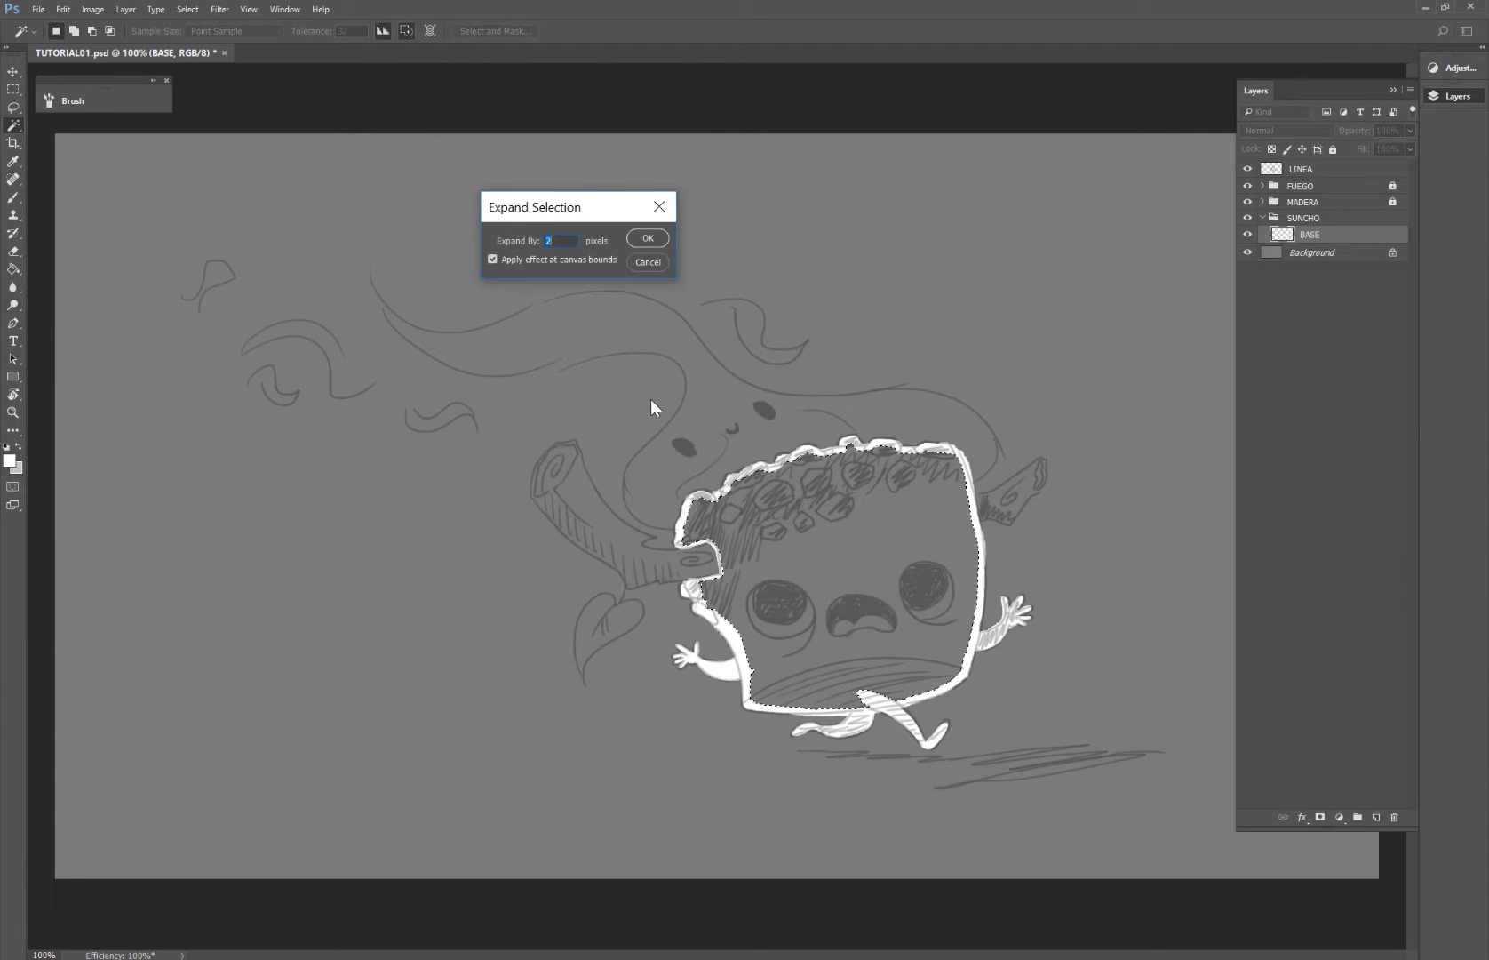
click(650, 241)
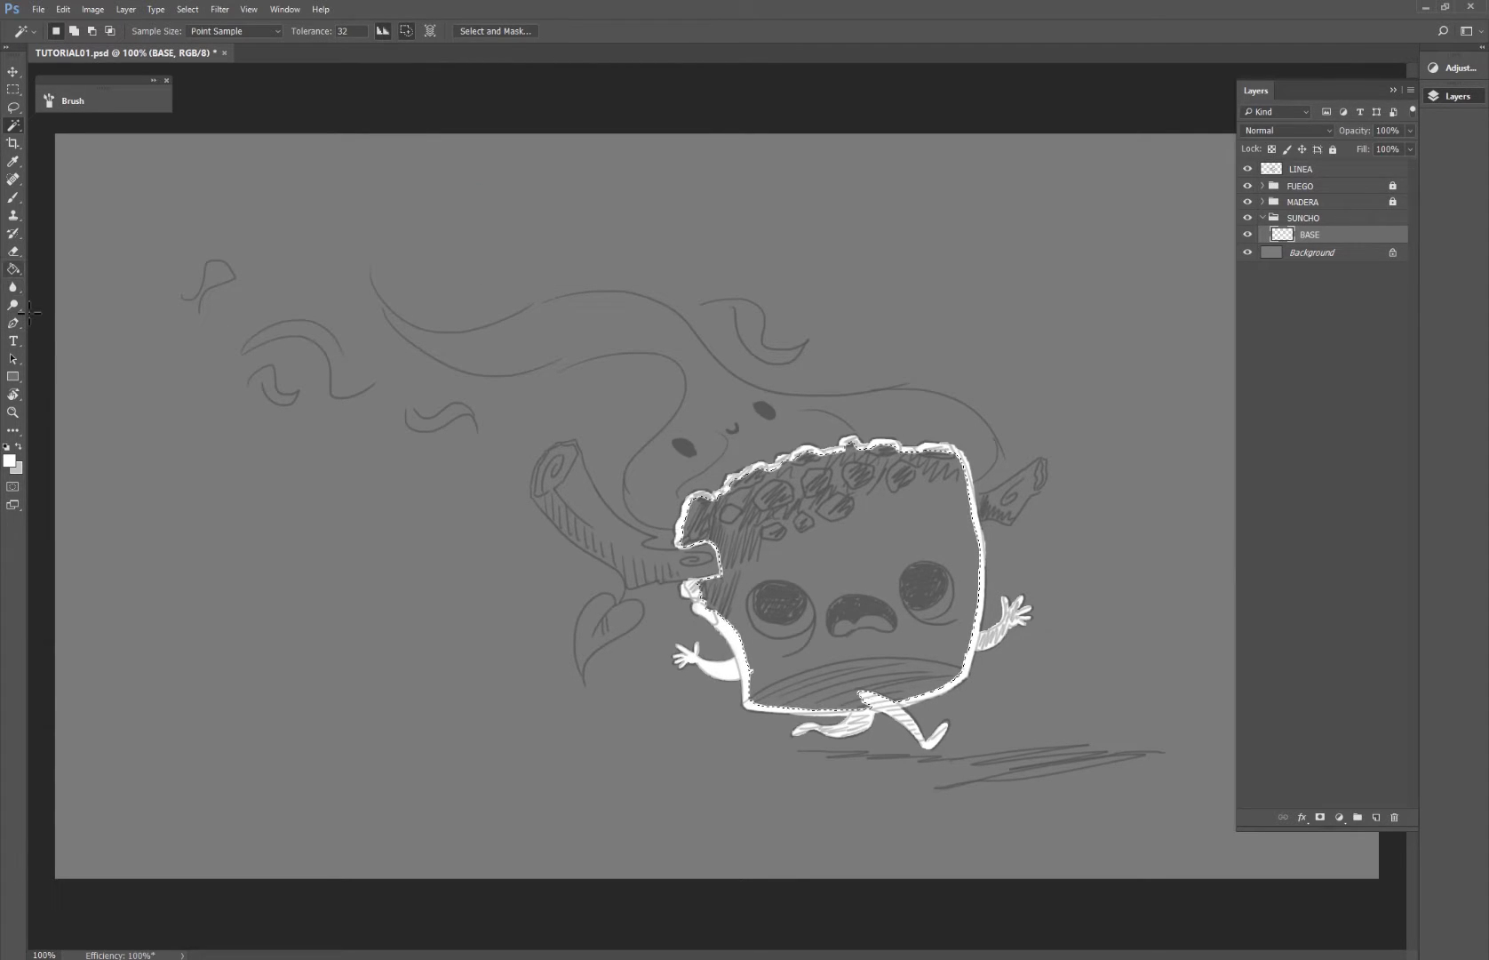
Step: Fill the selected body interior with white using the Paint Bucket and deselect
click(14, 268)
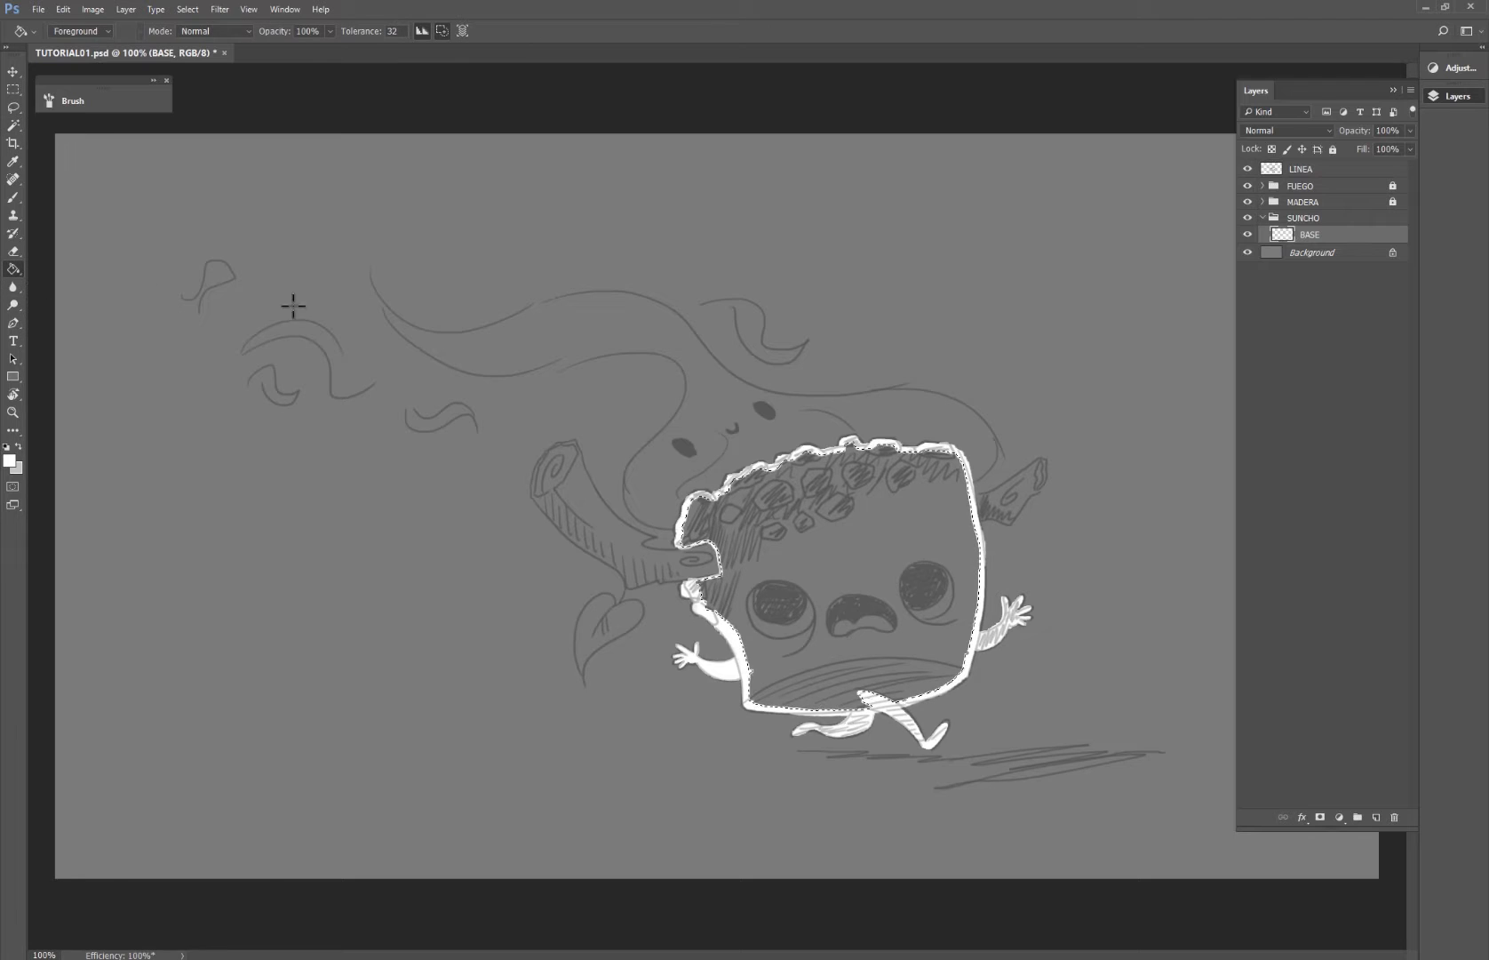
click(852, 550)
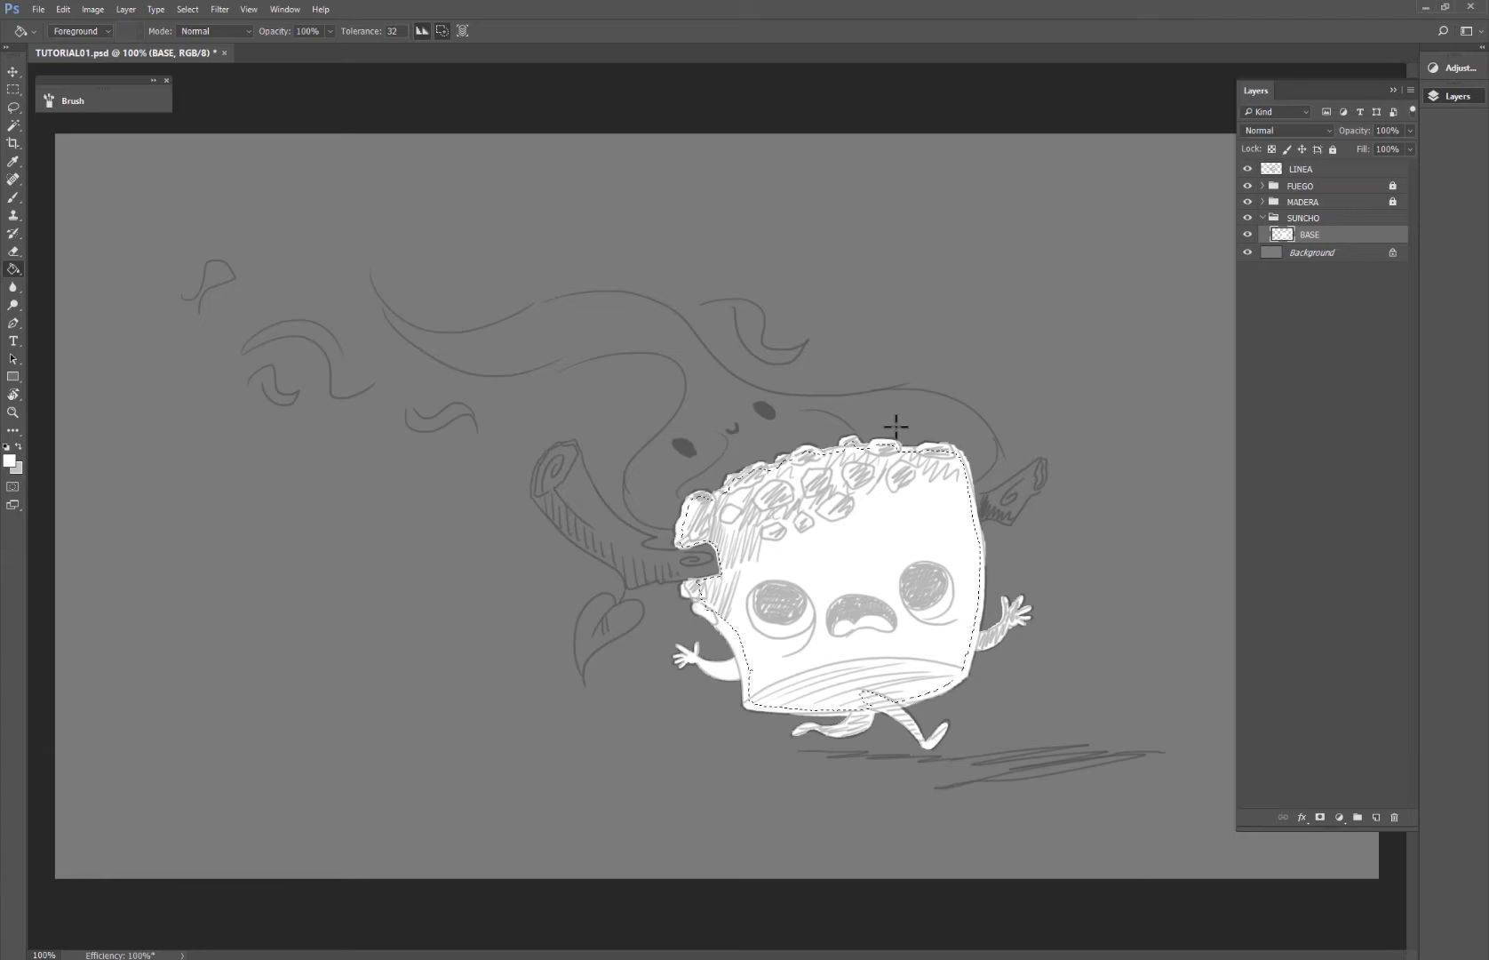
key(ctrl+d)
Step: Toggle the LINEA layer's visibility to check the silhouette, leaving the layer hidden
key(b)
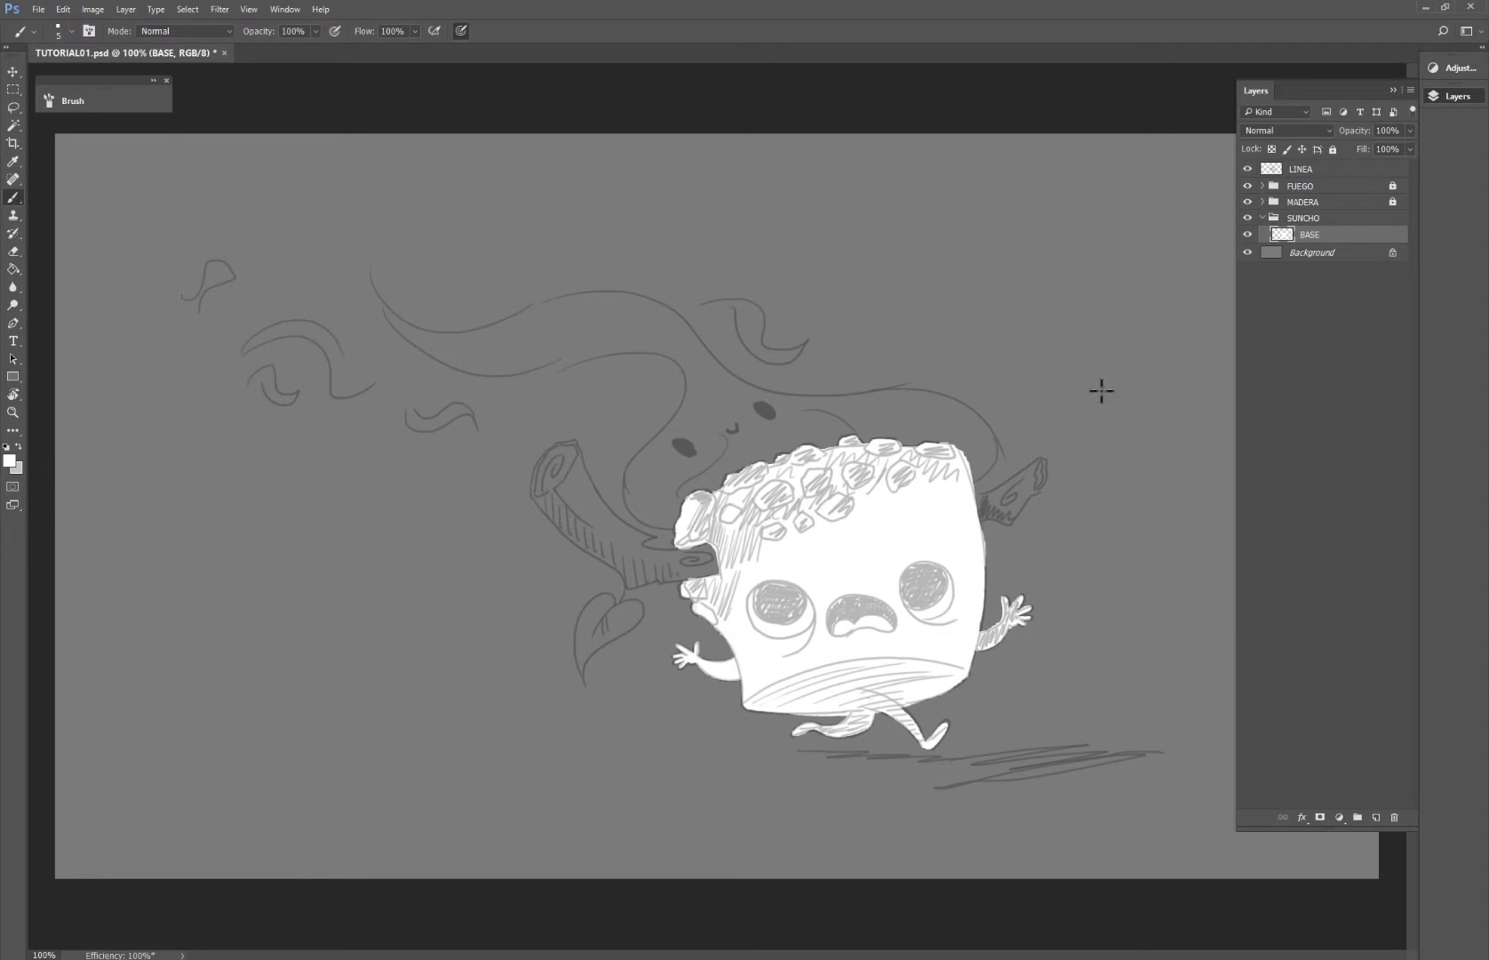
click(1247, 169)
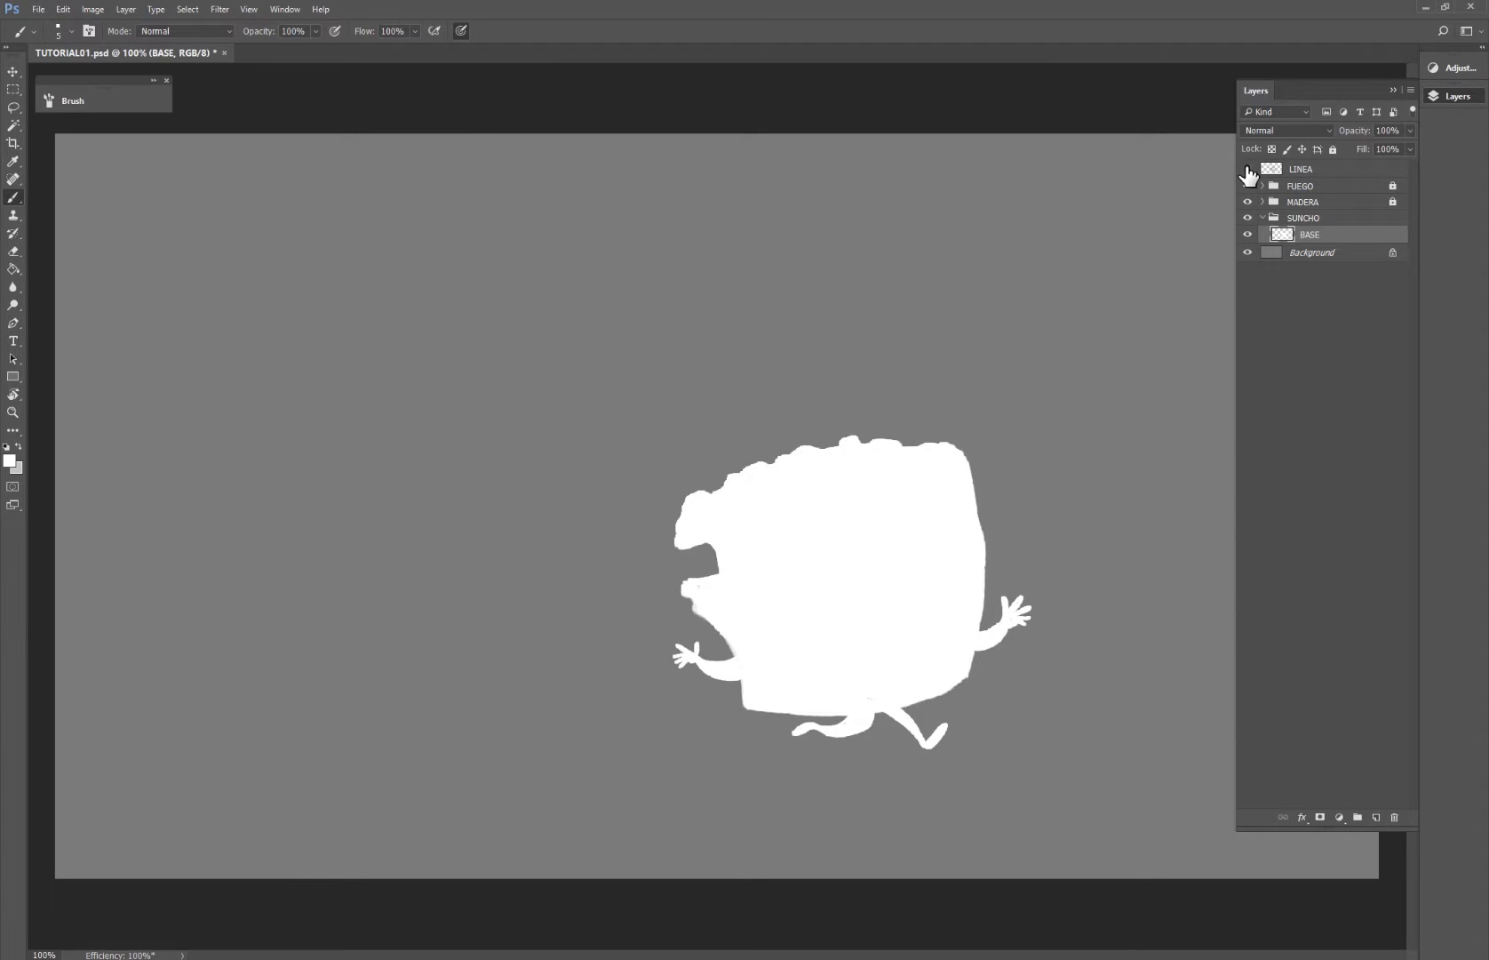
click(1248, 171)
click(1249, 171)
Step: Cover the leftover specks inside the right palm, finger and forearm with white
key(x)
key(ctrl+space)
drag(996, 639, 1270, 659)
drag(1113, 644, 618, 570)
key(b)
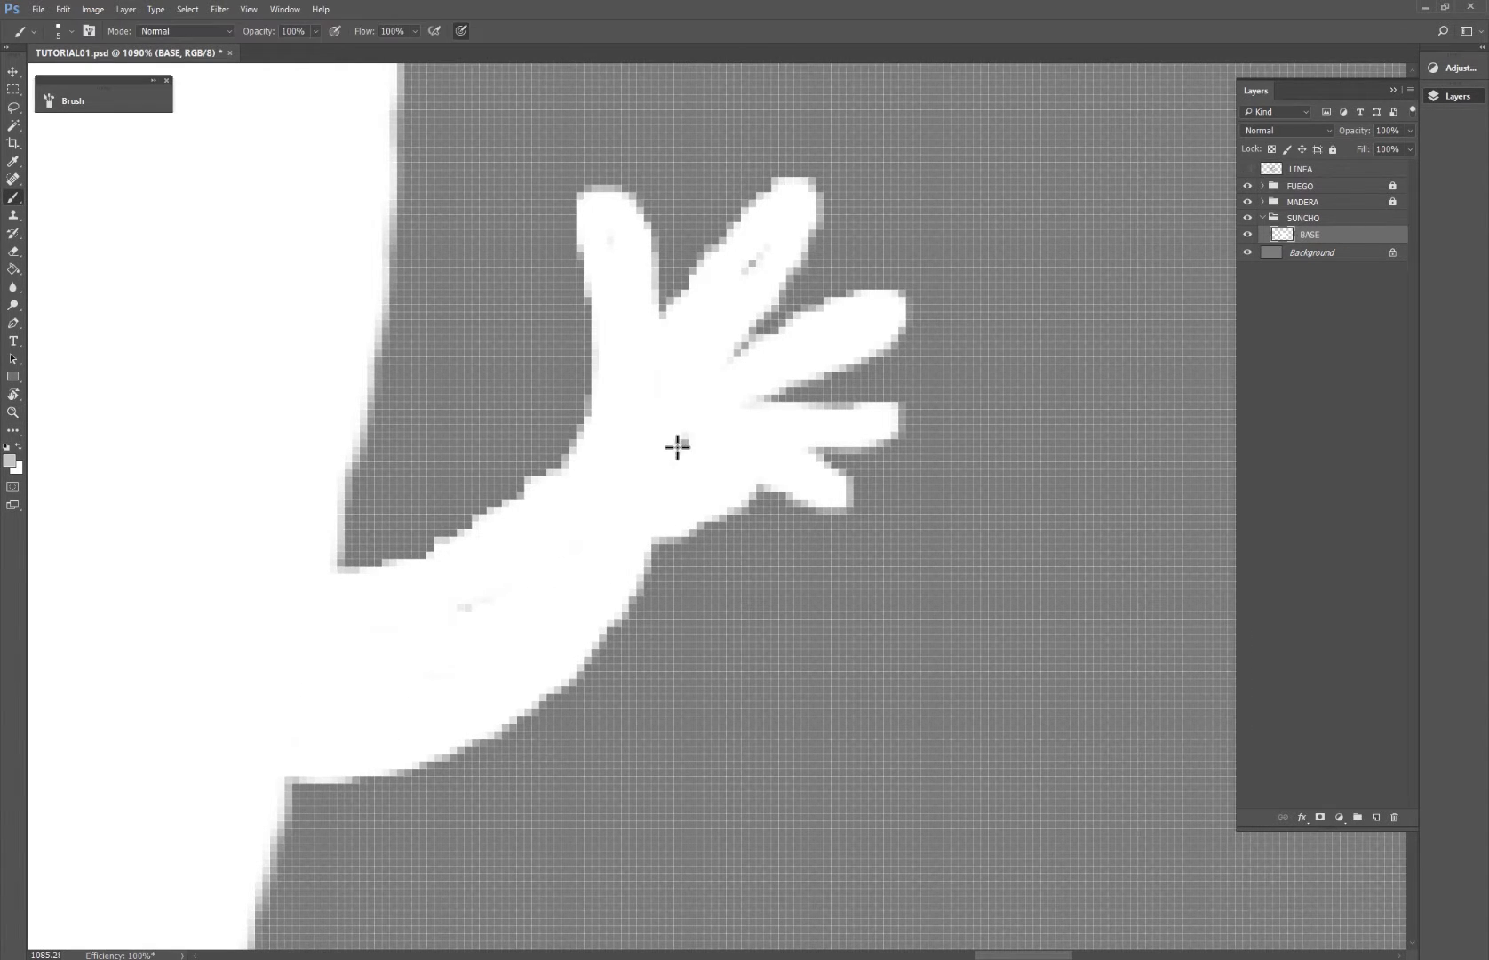
mouse_move(674, 442)
mouse_down()
mouse_move(695, 429)
mouse_move(691, 451)
mouse_up()
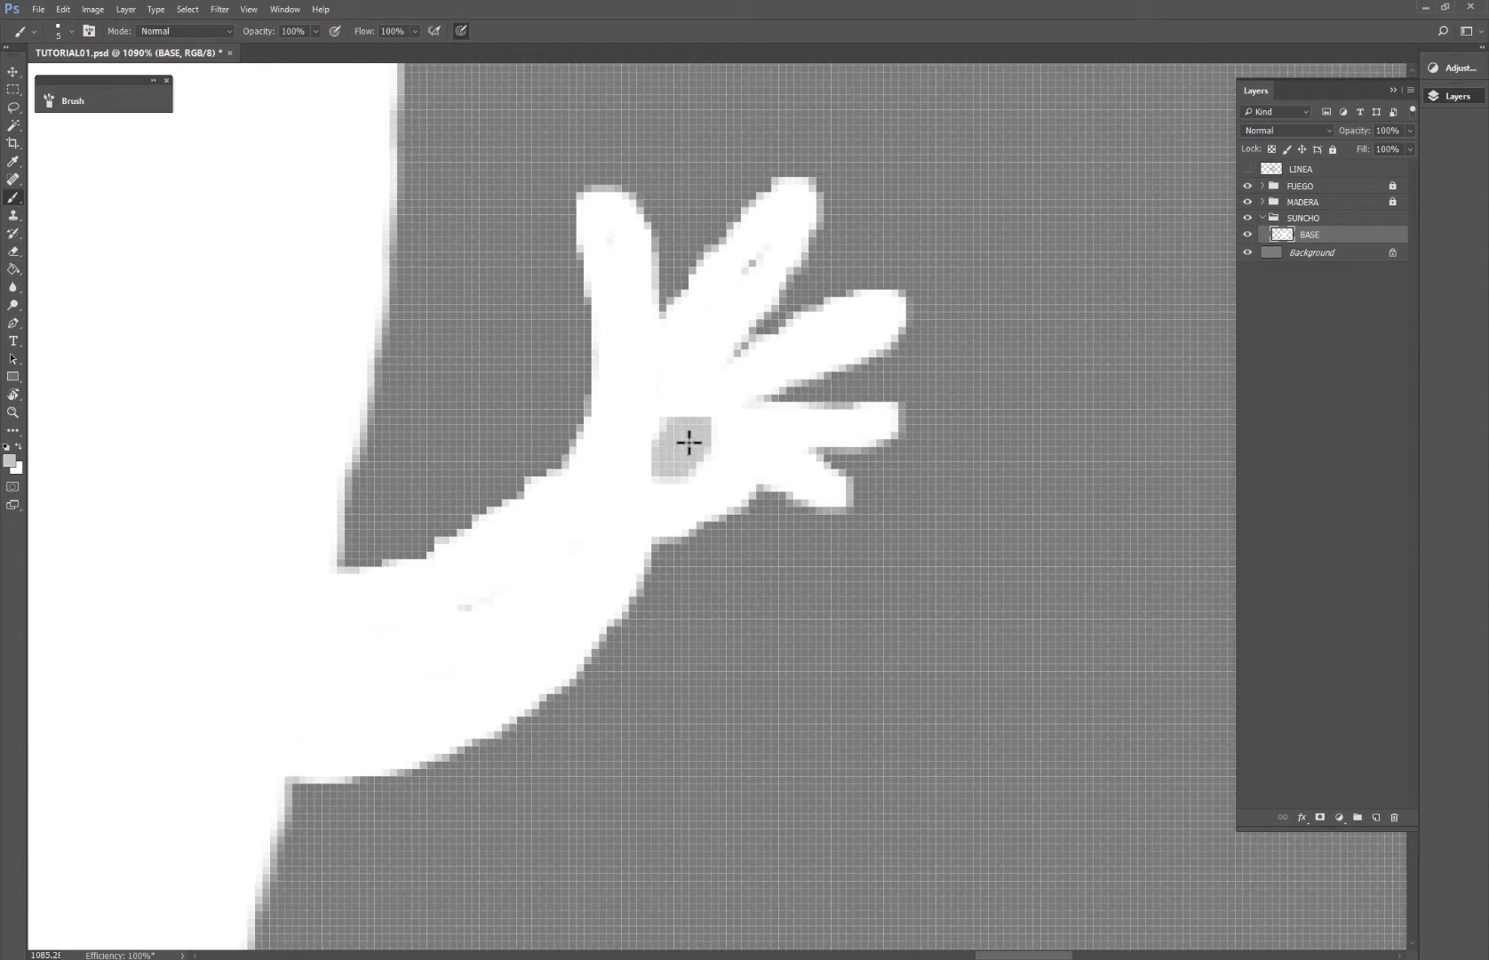
key(ctrl+z)
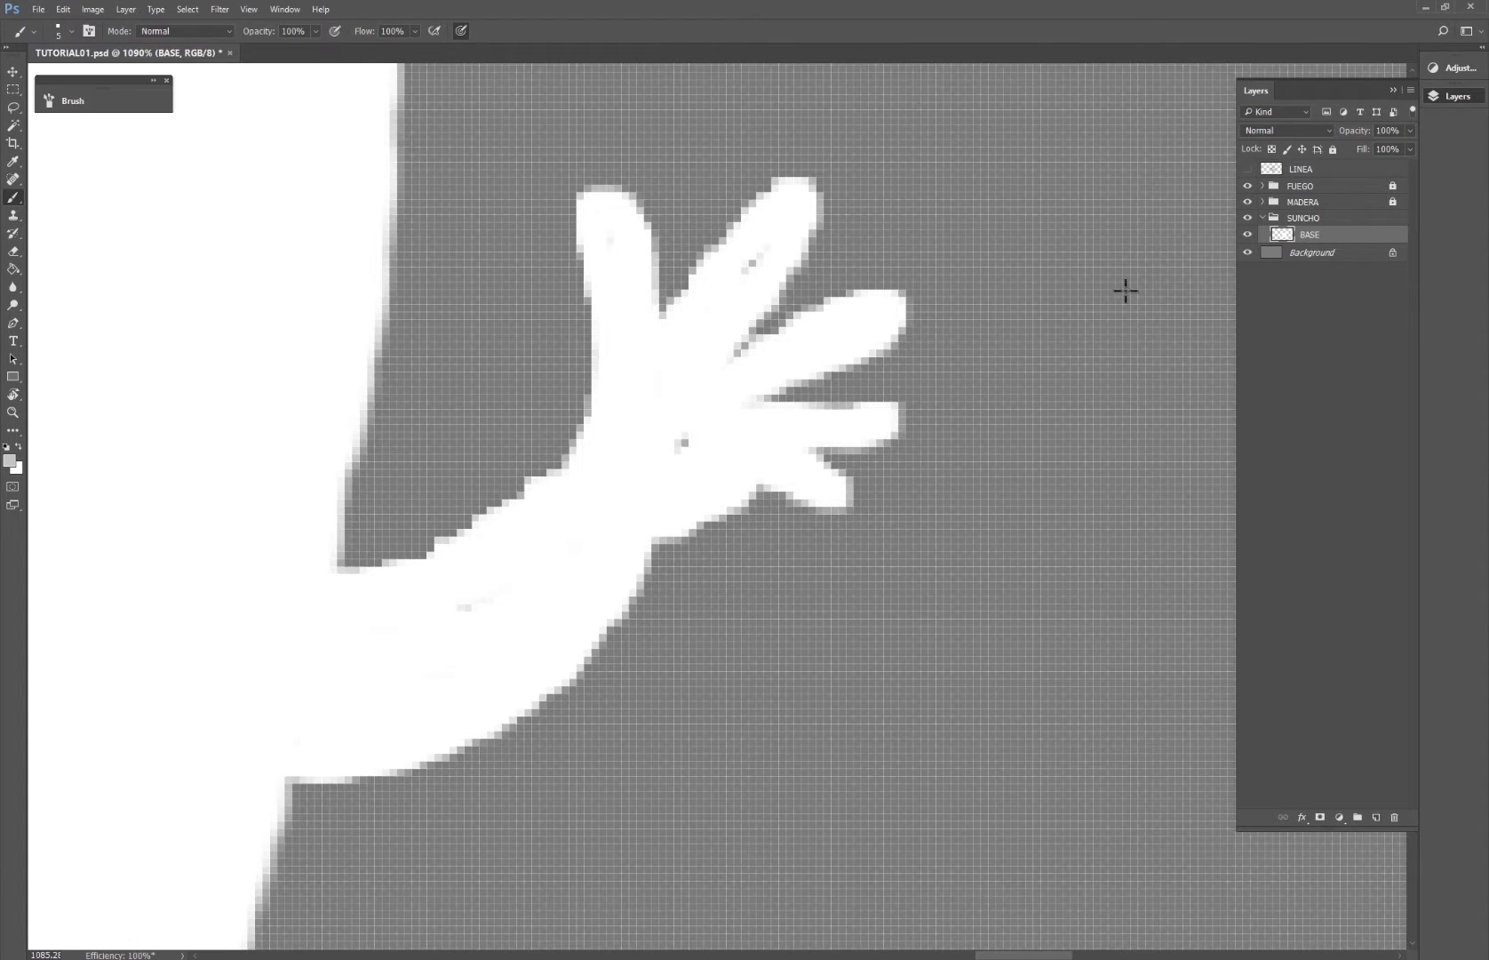
mouse_move(637, 382)
mouse_down()
mouse_move(672, 376)
mouse_move(691, 442)
mouse_move(708, 448)
mouse_up()
drag(757, 274, 741, 277)
drag(479, 598, 477, 612)
Step: Thicken and round off the right hand's two lowest fingers with white brush strokes
key(z)
alt+click(509, 602)
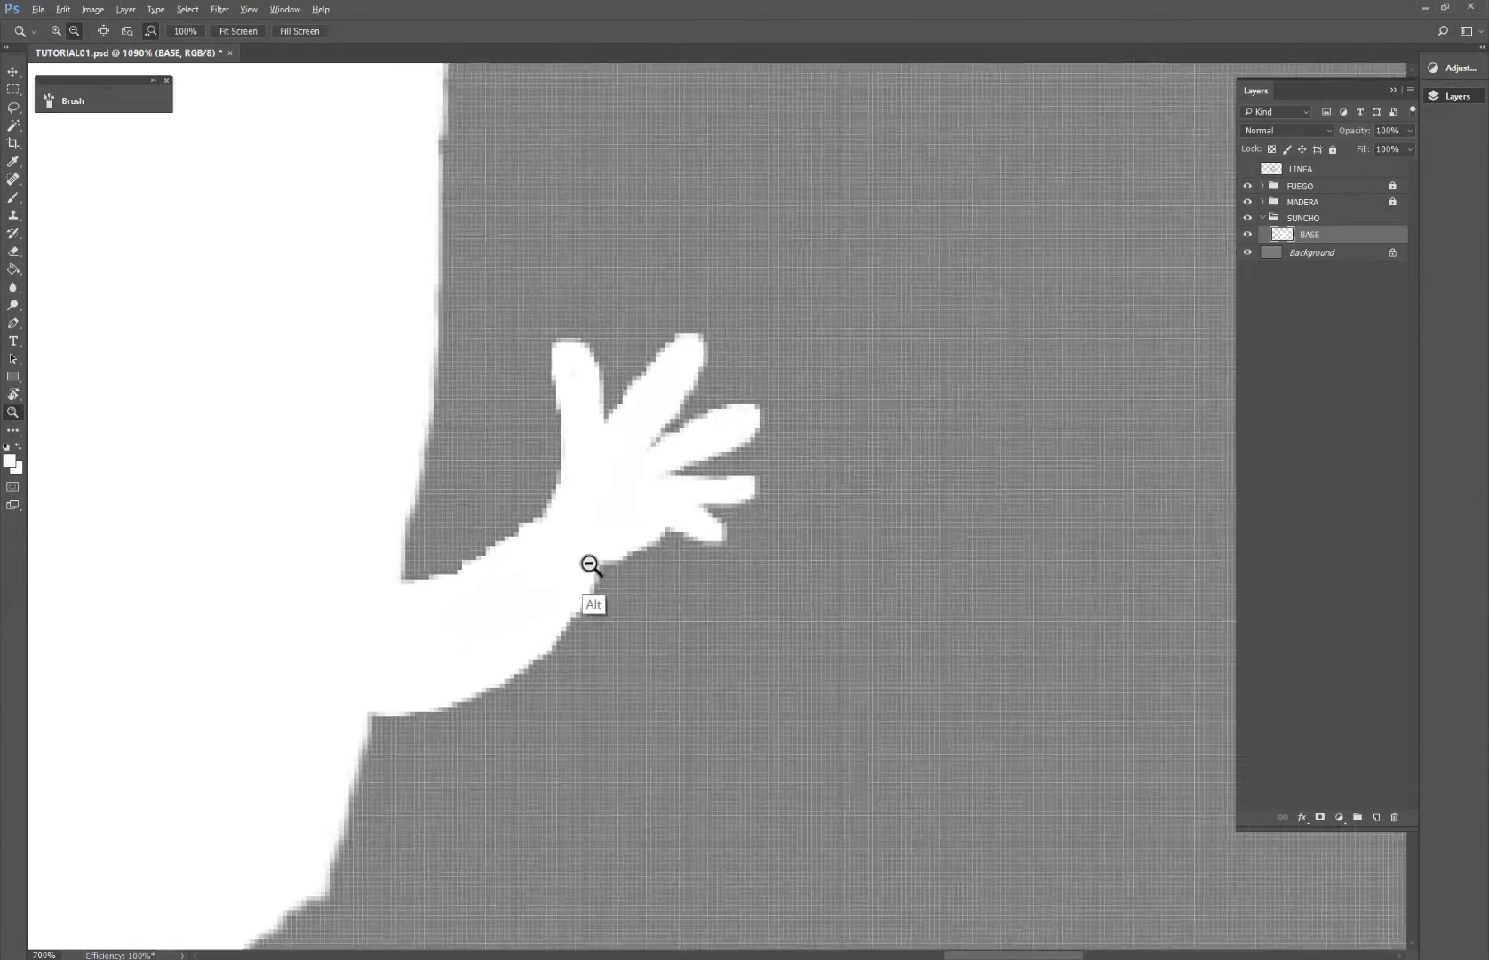
key(b)
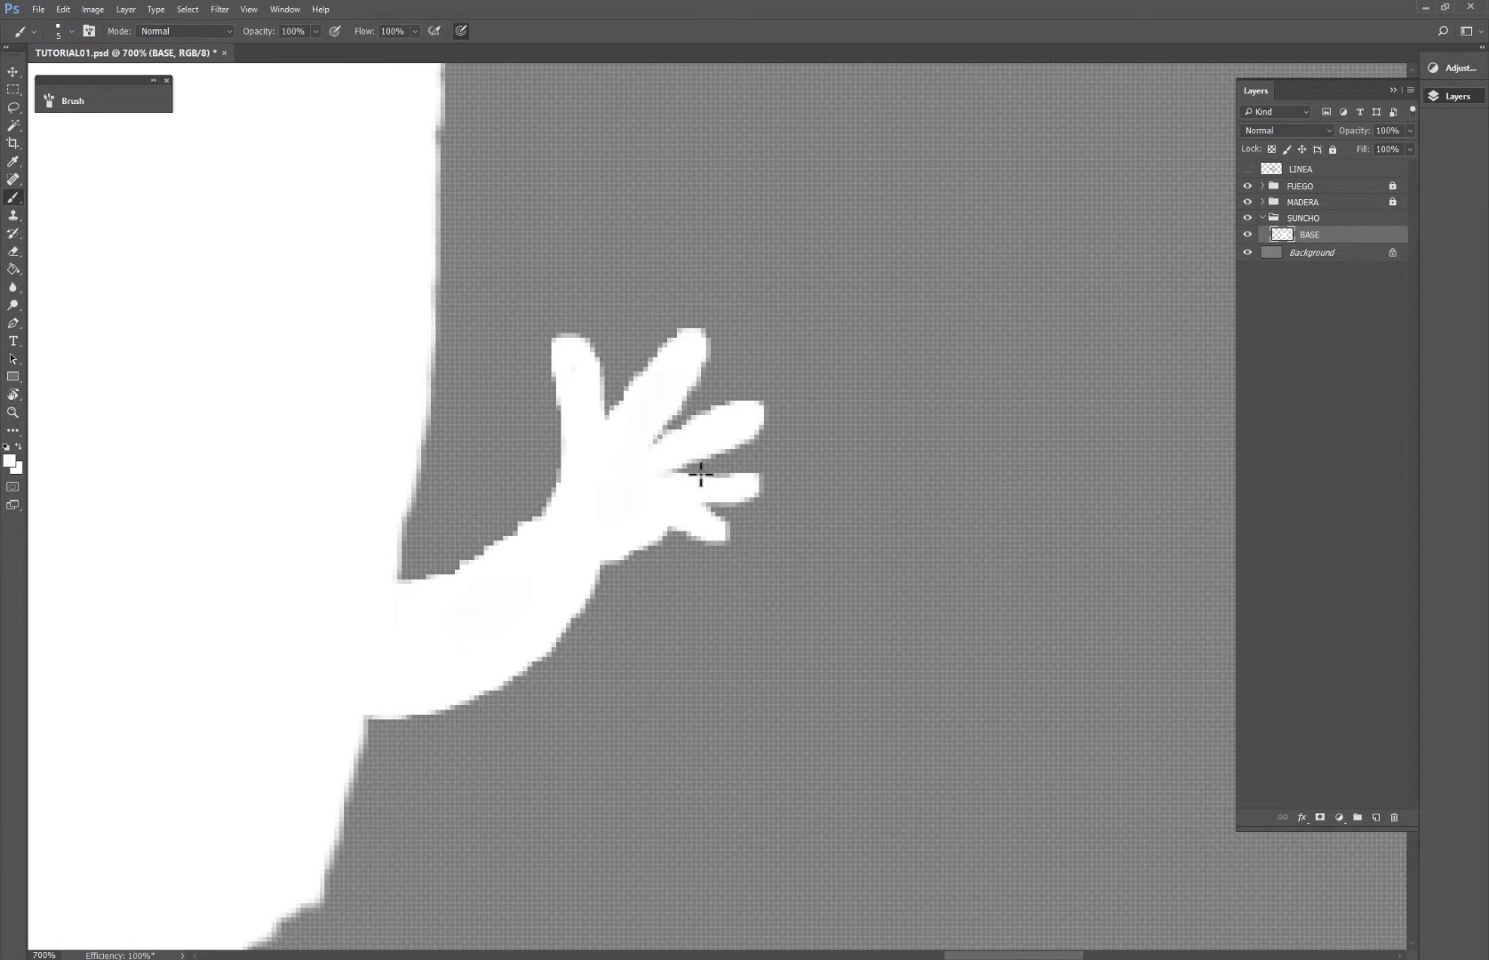
mouse_move(700, 475)
mouse_down()
mouse_move(750, 486)
mouse_move(683, 491)
mouse_move(722, 522)
mouse_move(678, 522)
mouse_up()
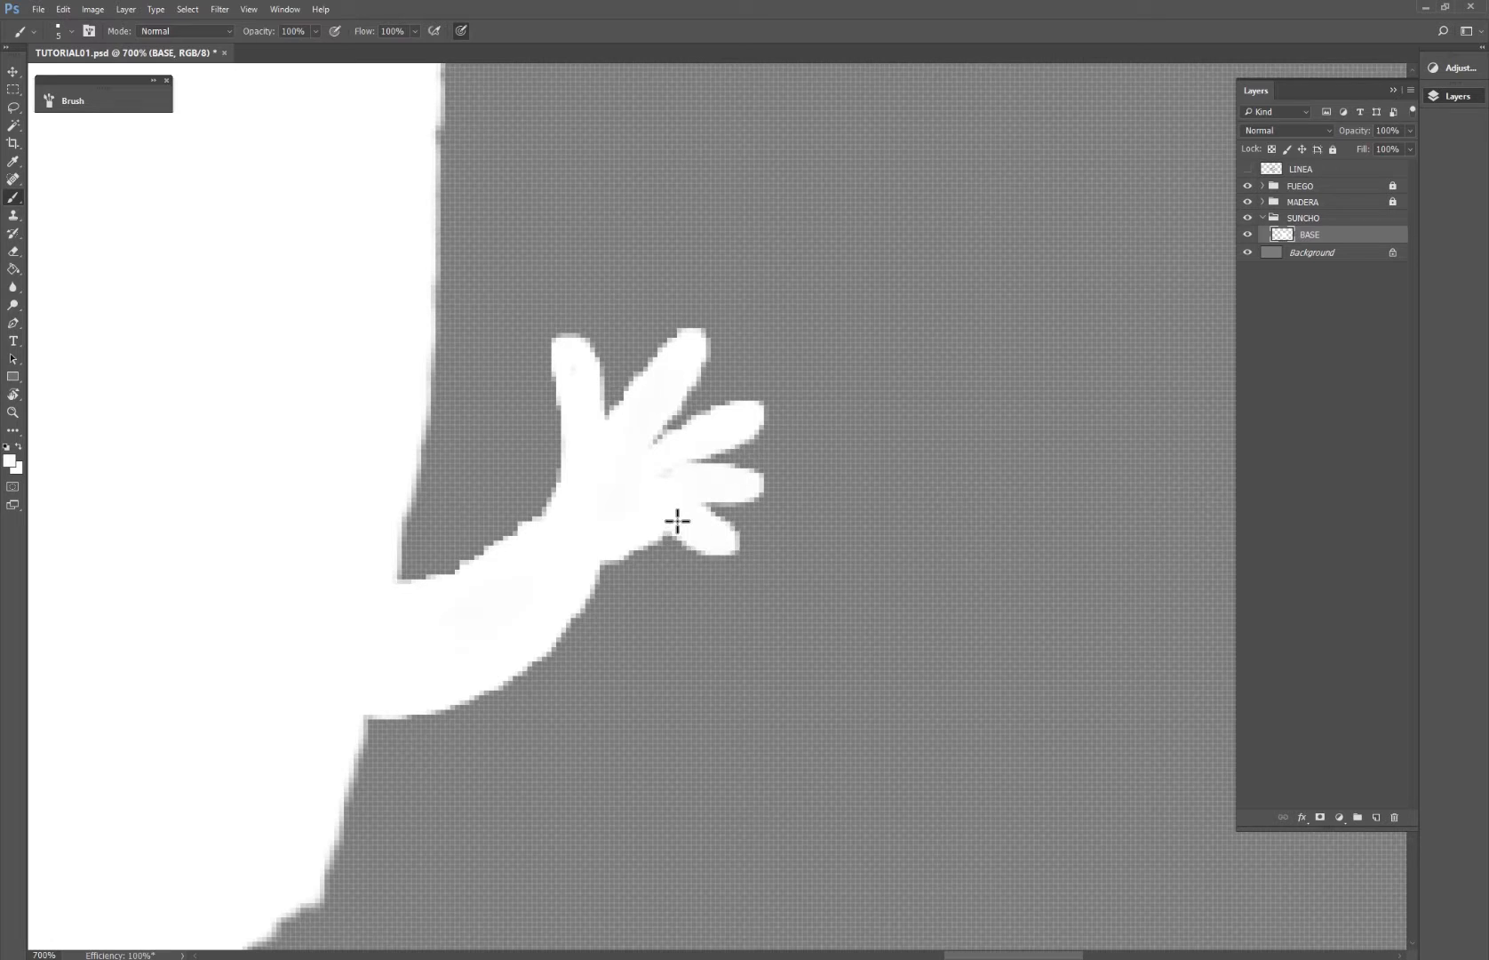
Step: Solidify the soft left edge of the body around the left arm and below the mouth-like notch with white brush strokes
drag(475, 545, 1198, 456)
drag(373, 597, 1186, 433)
drag(227, 559, 780, 451)
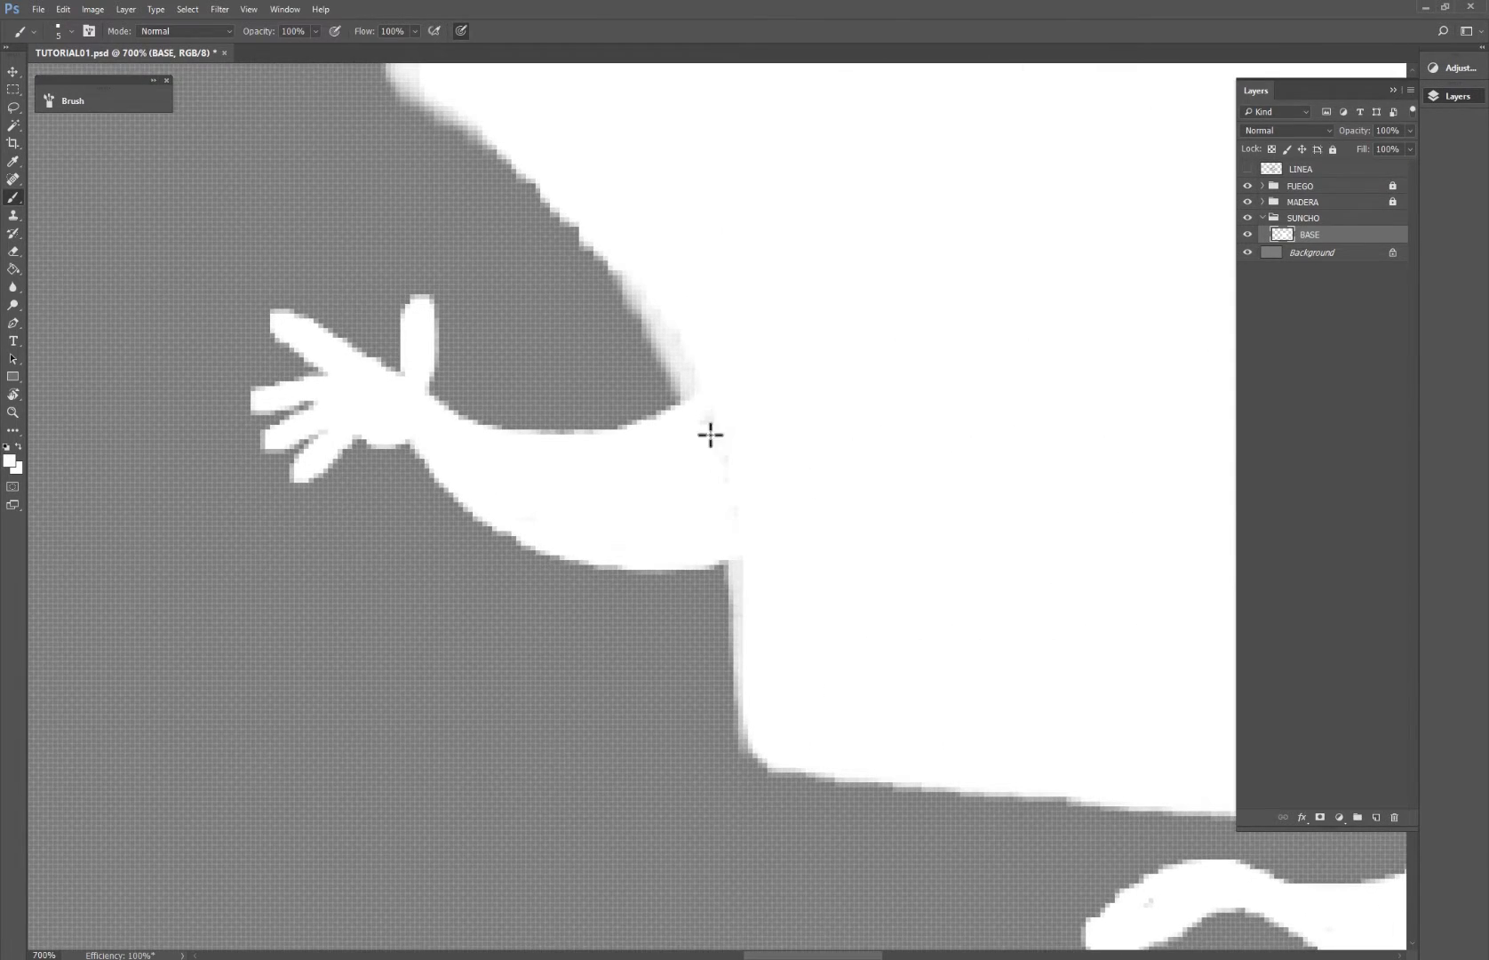
mouse_move(753, 533)
mouse_down()
mouse_move(749, 636)
mouse_move(726, 467)
mouse_move(681, 320)
mouse_move(669, 345)
mouse_move(581, 223)
mouse_up()
drag(473, 202, 625, 528)
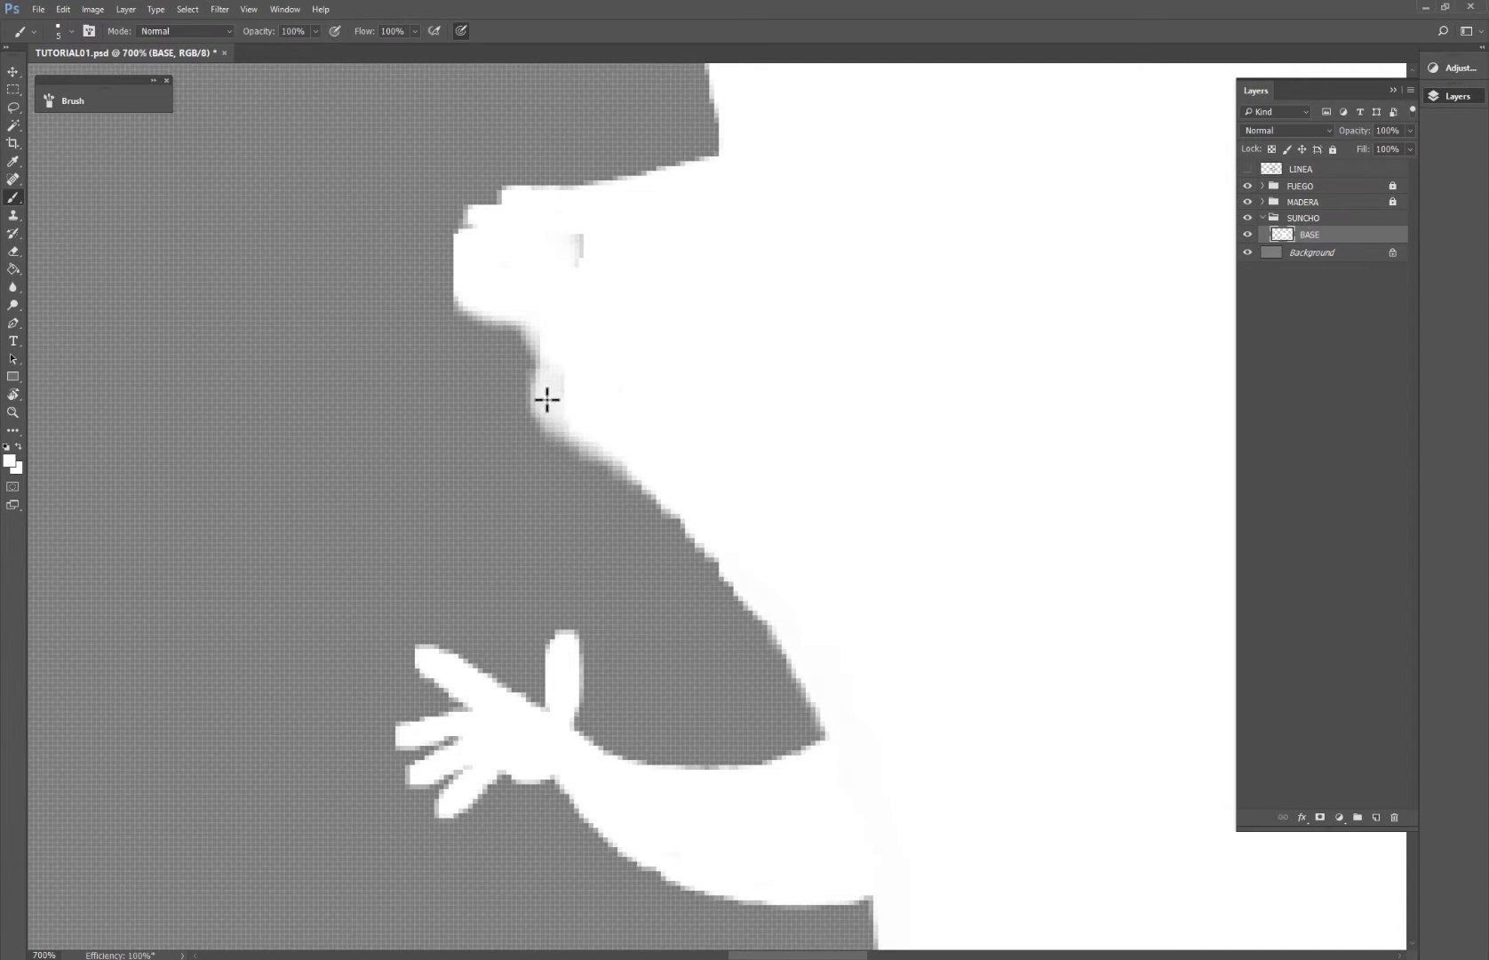
mouse_move(552, 422)
mouse_down()
mouse_move(578, 369)
mouse_move(572, 257)
mouse_up()
Step: Cover the leftover speck above the legs with white and compare the silhouette against the LINEA sketch, leaving LINEA hidden
key(z)
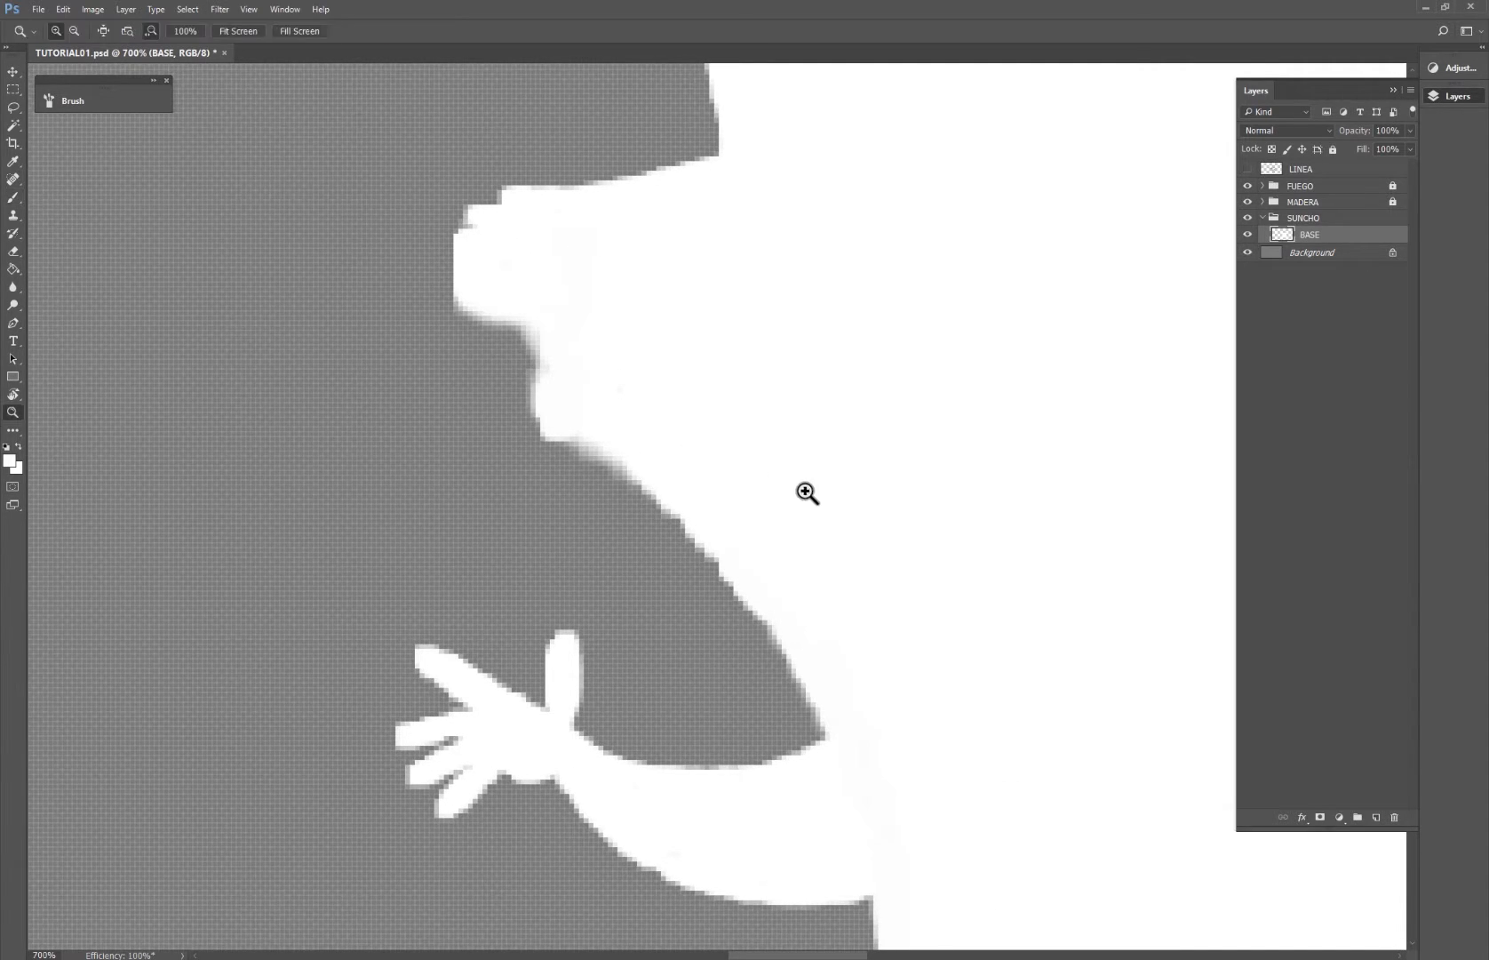
alt+click(817, 510)
alt+click(848, 521)
alt+click(864, 522)
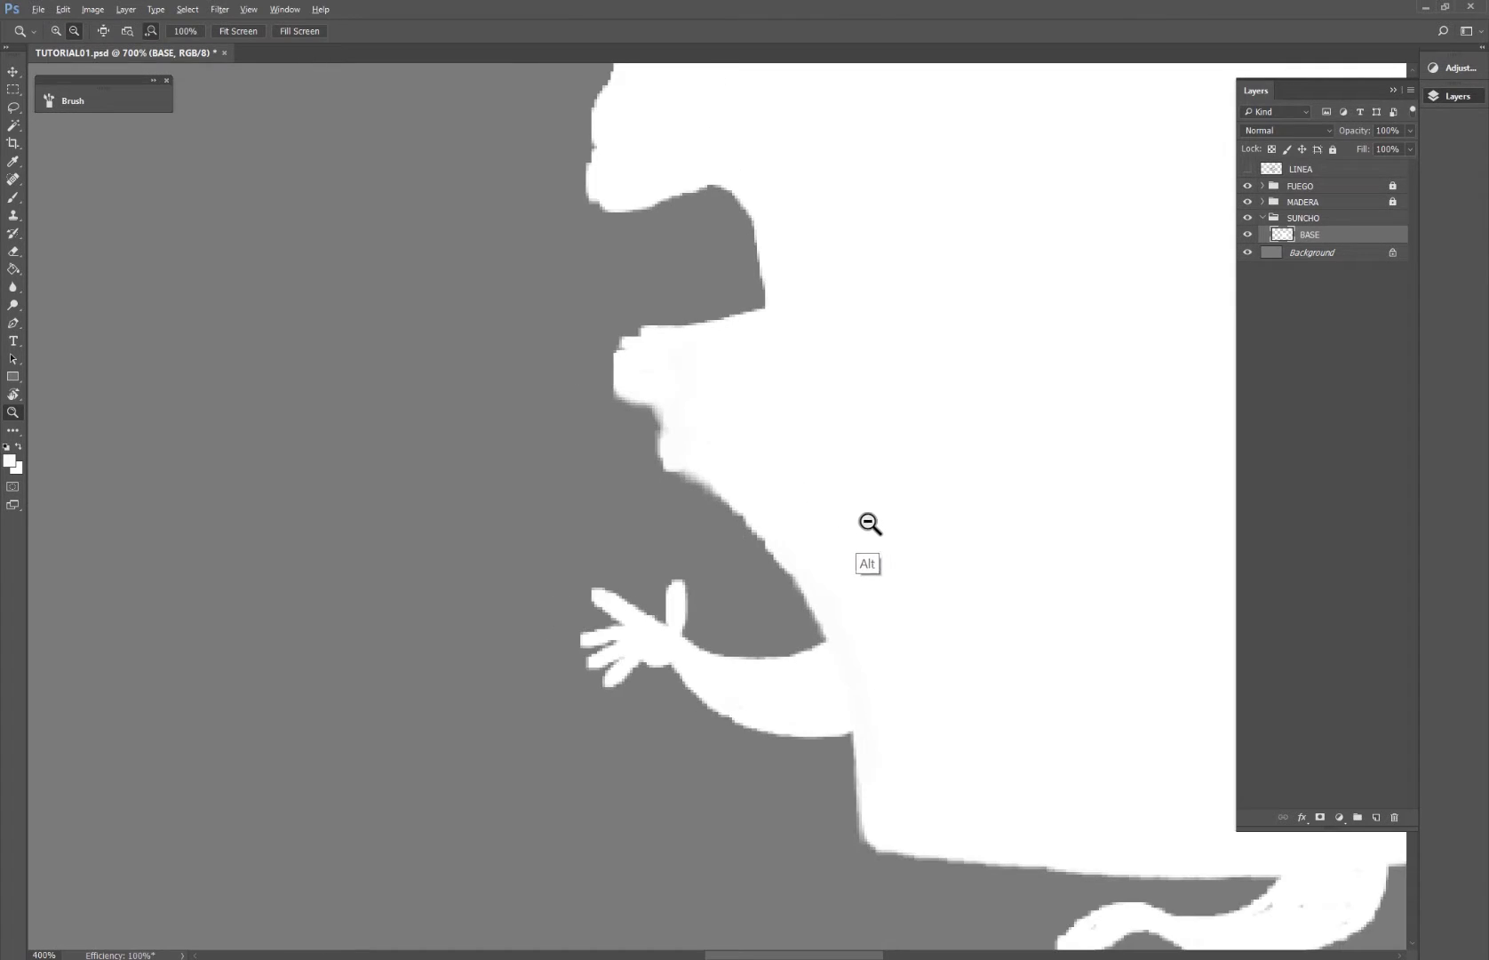
alt+click(873, 522)
alt+click(883, 522)
mouse_move(888, 522)
mouse_down()
mouse_move(998, 544)
mouse_move(618, 408)
mouse_up()
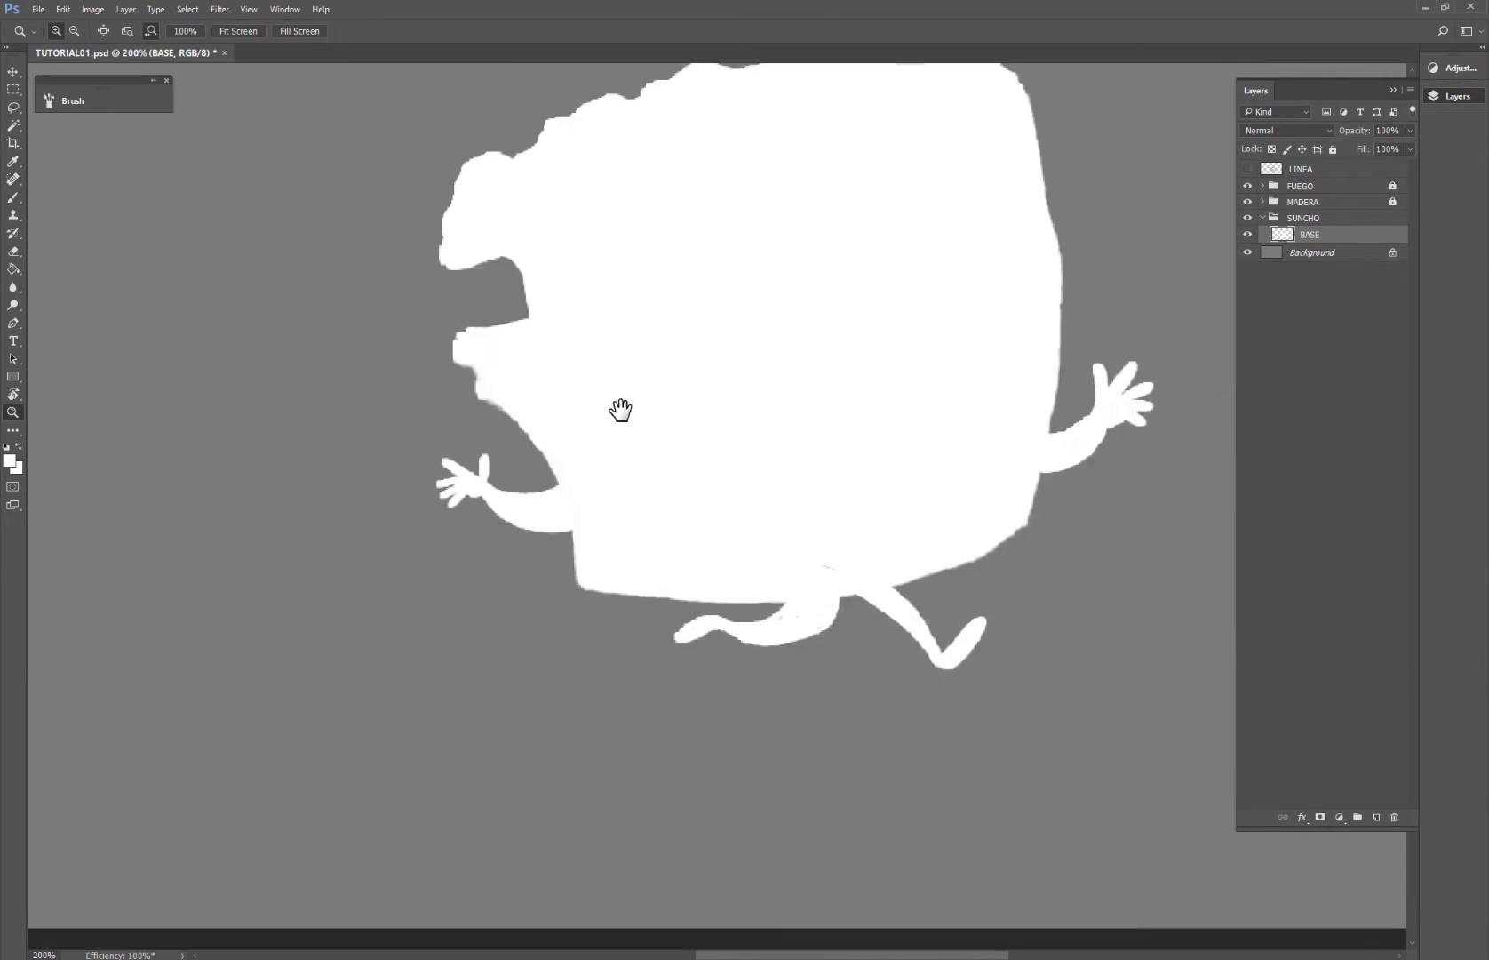
key(b)
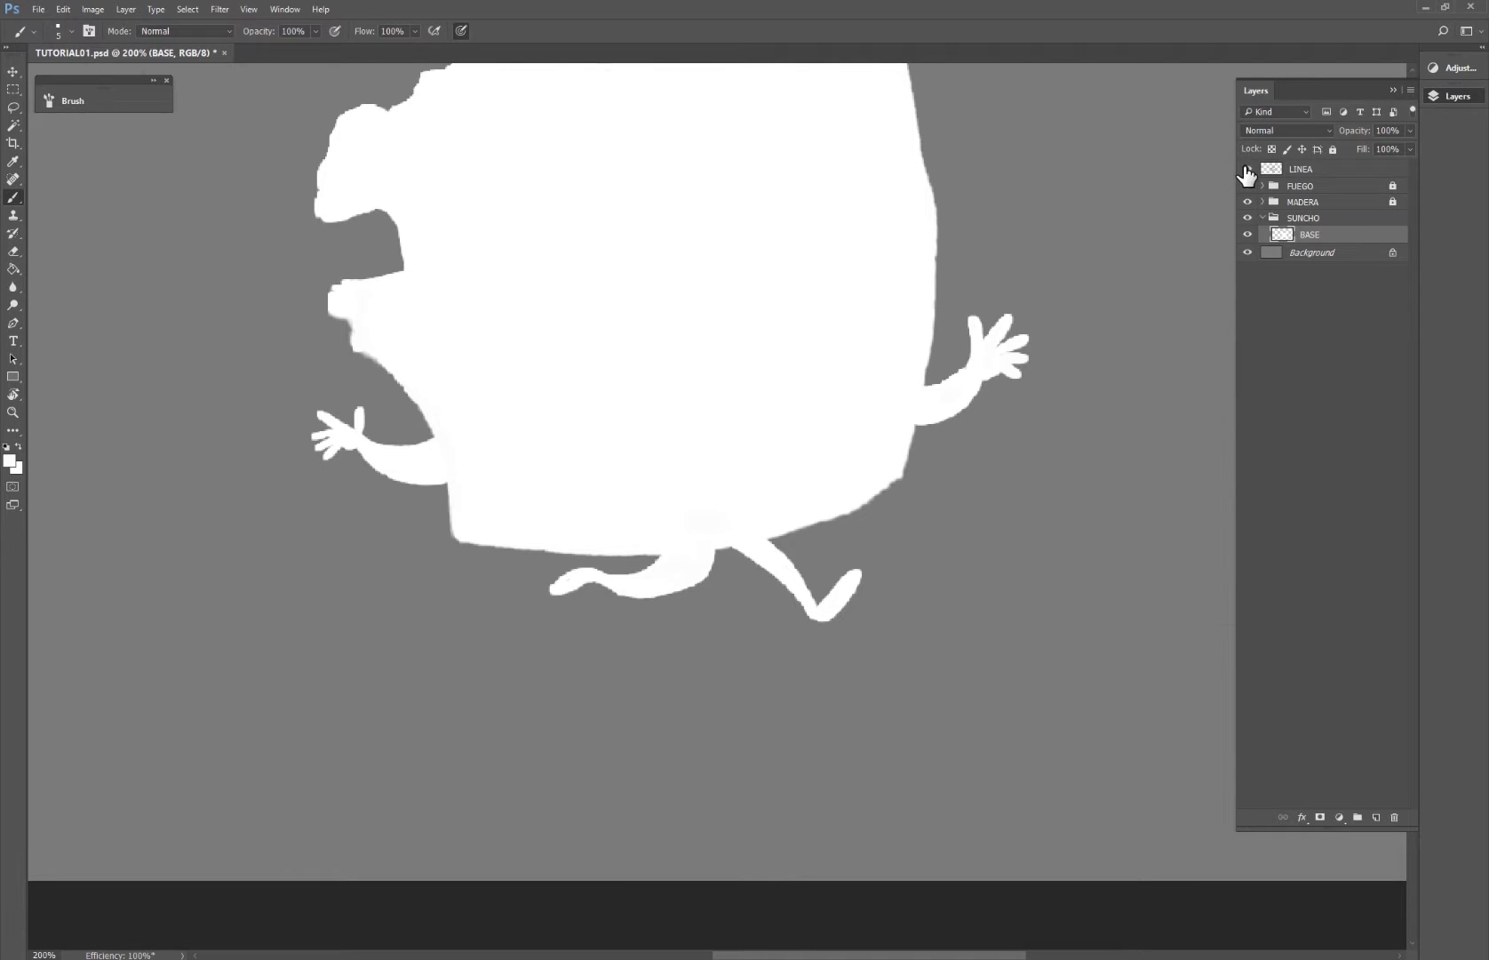
click(1248, 169)
click(1247, 168)
Step: Check the legs against the LINEA sketch and thicken the right leg and the underside of its foot with white
key(ctrl+space)
drag(749, 568, 826, 600)
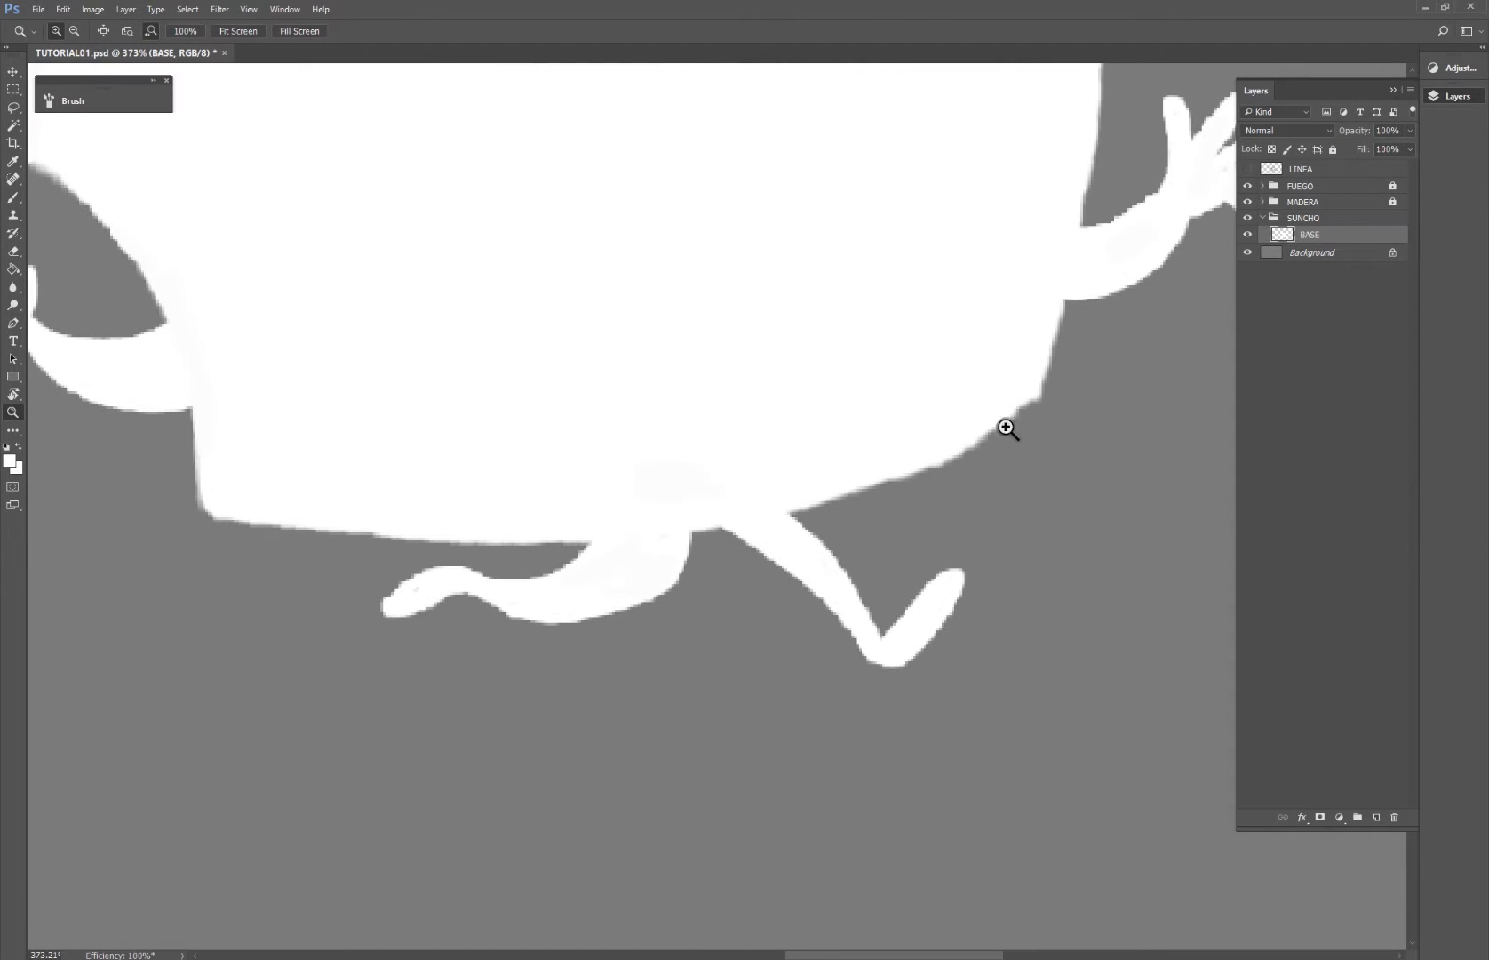
click(1247, 169)
click(1247, 169)
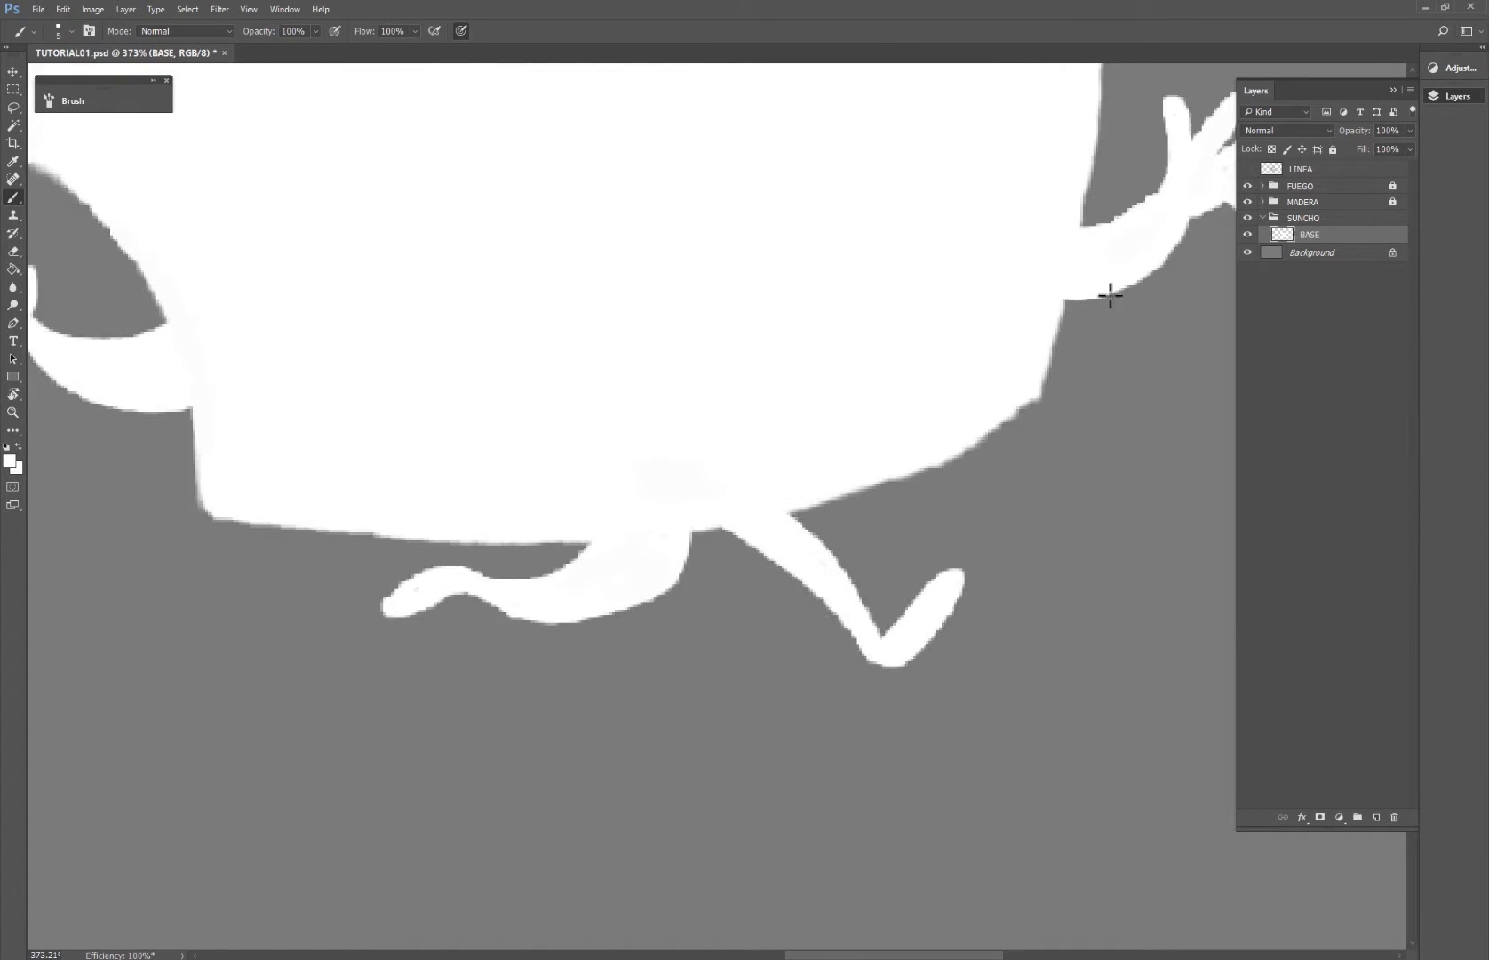
mouse_move(867, 657)
mouse_down()
mouse_move(801, 582)
mouse_move(688, 519)
mouse_move(875, 667)
mouse_move(900, 669)
mouse_move(771, 567)
mouse_move(857, 649)
mouse_move(896, 615)
mouse_move(890, 646)
mouse_move(910, 650)
mouse_move(946, 606)
mouse_up()
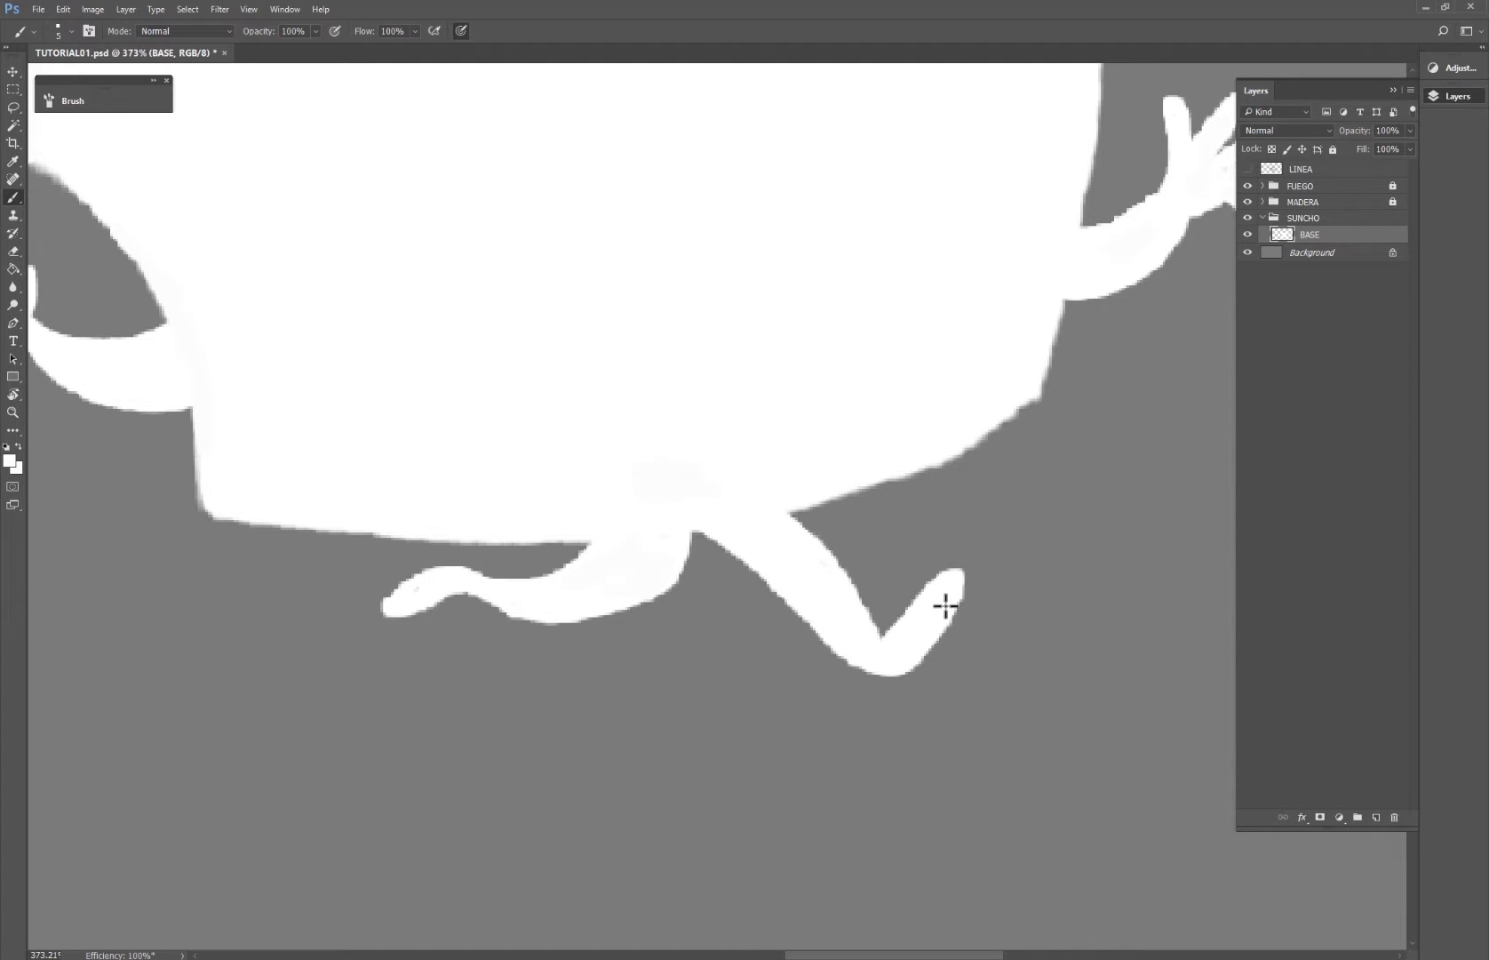
Step: Review the whole white silhouette and make the LINEA layer visible over it
key(z)
alt+click(905, 627)
alt+click(904, 624)
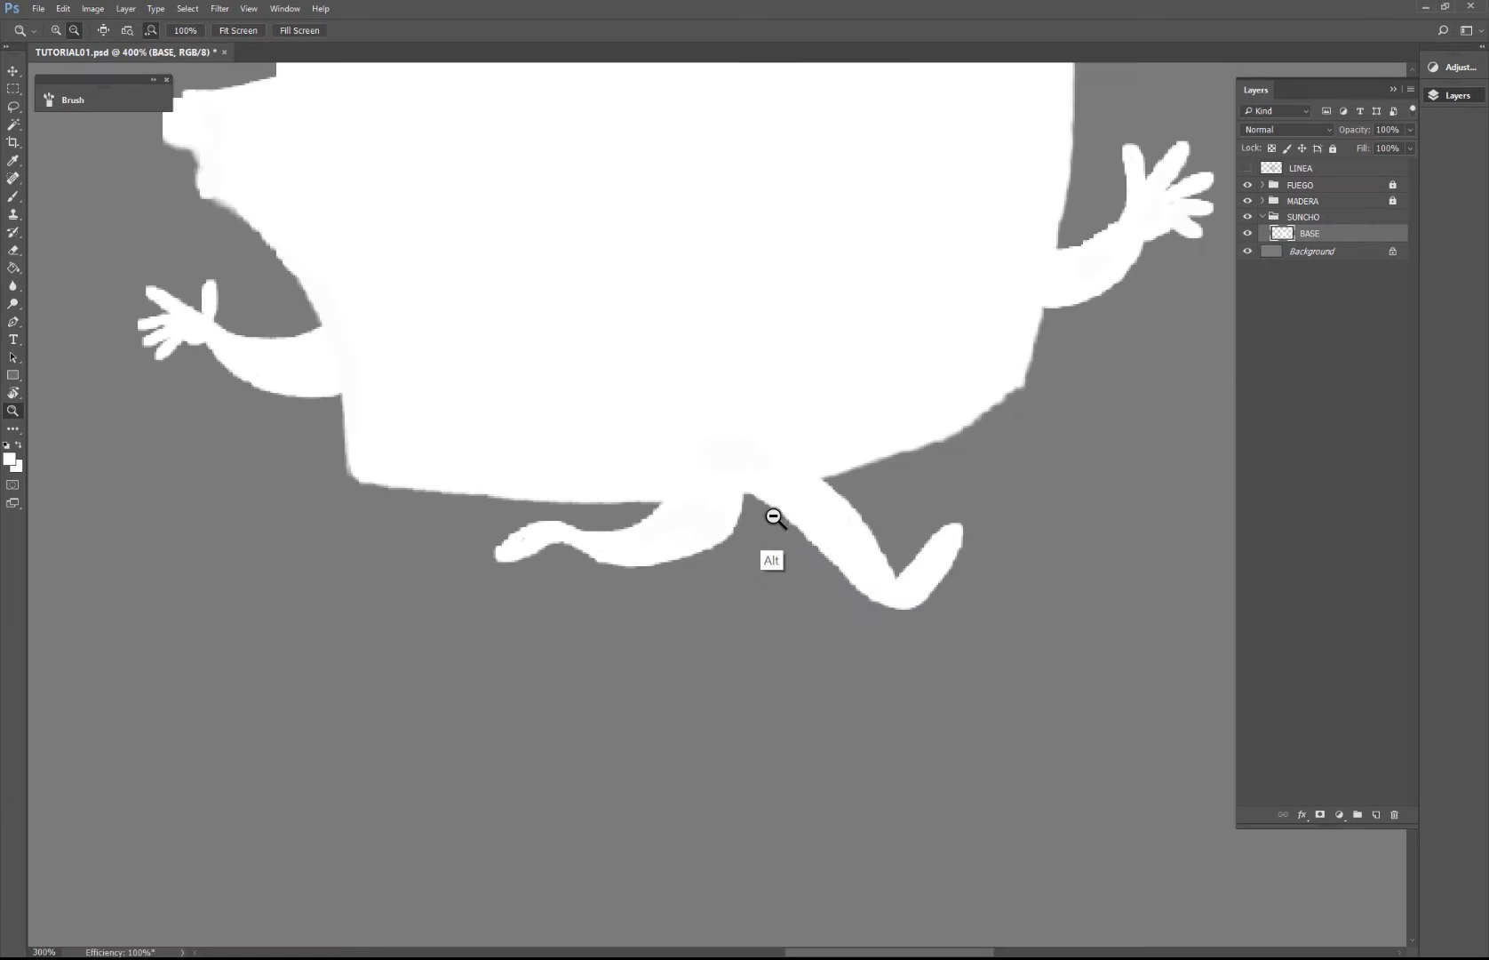
alt+click(779, 513)
alt+click(799, 488)
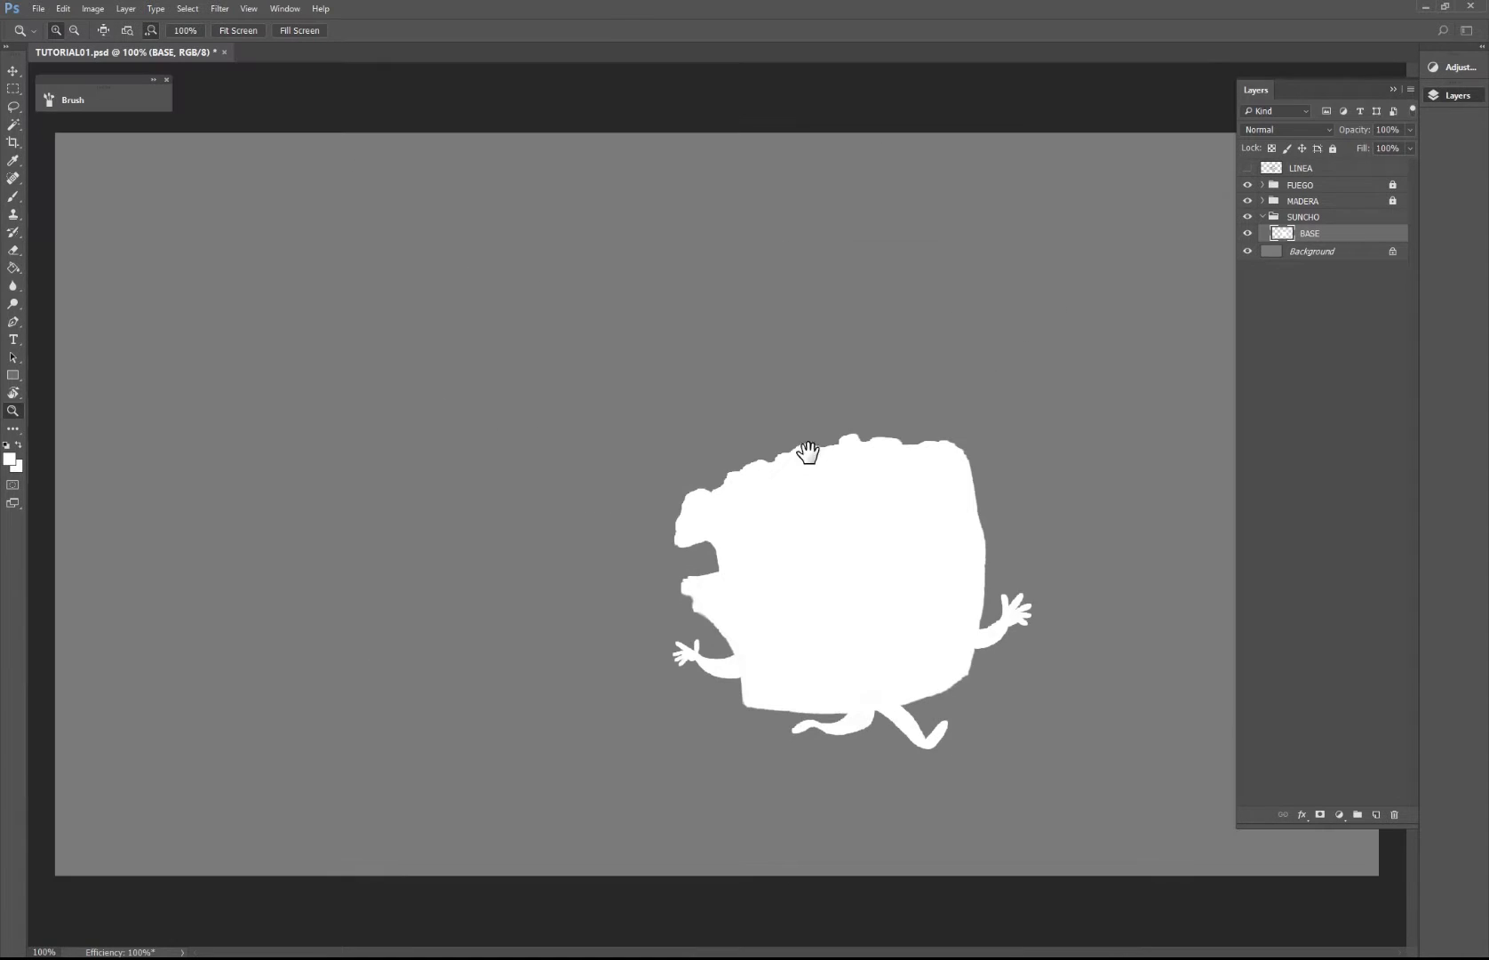
alt+click(921, 560)
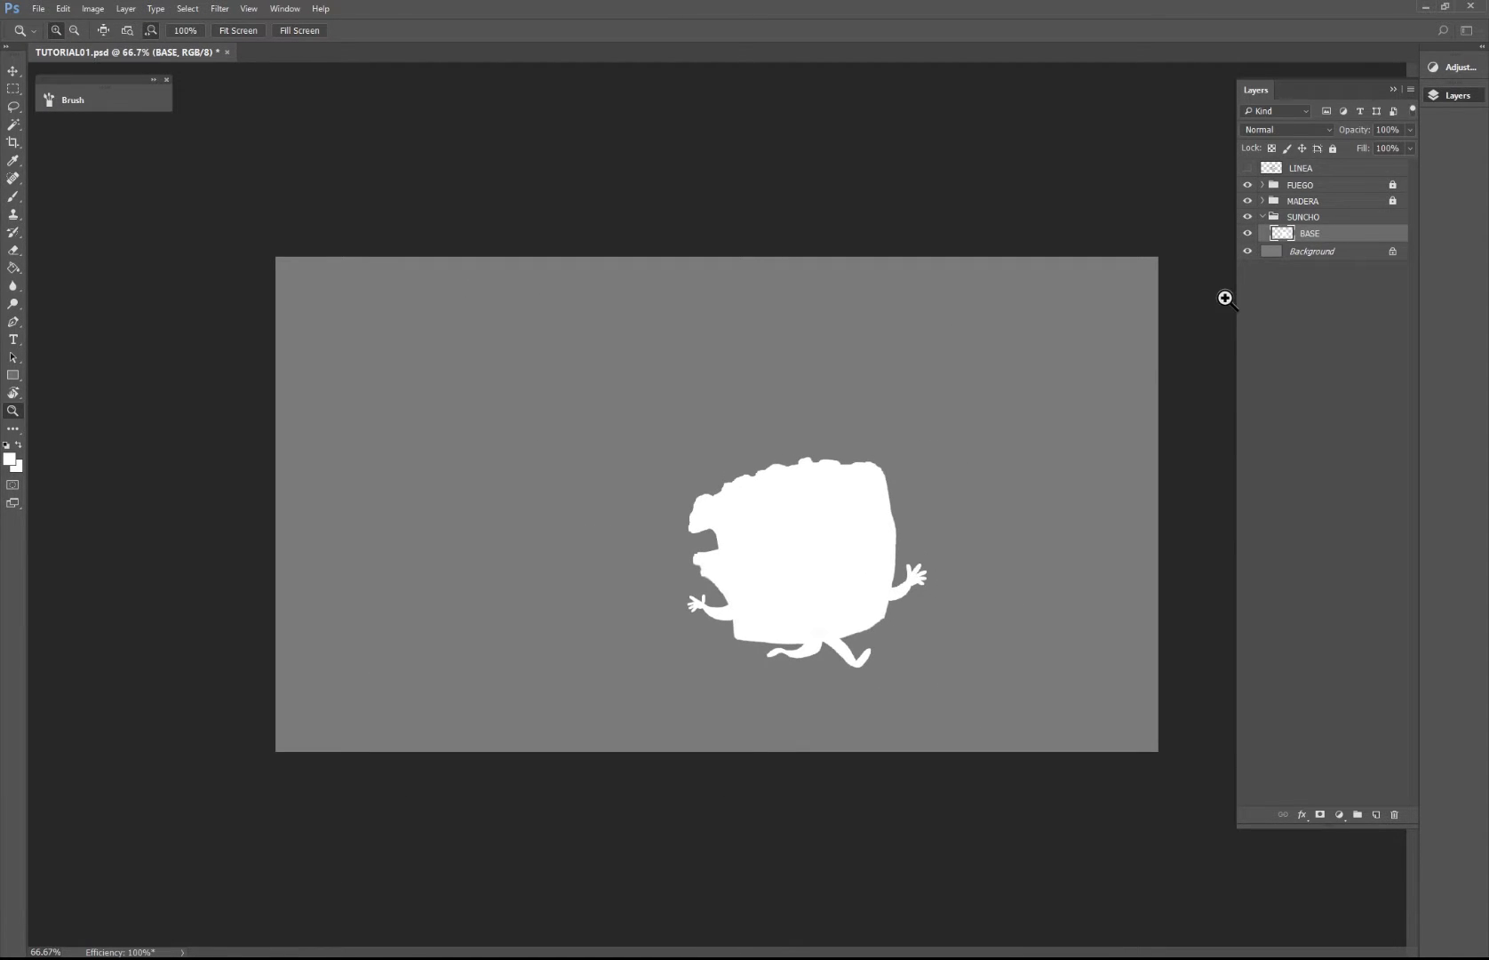
click(1248, 168)
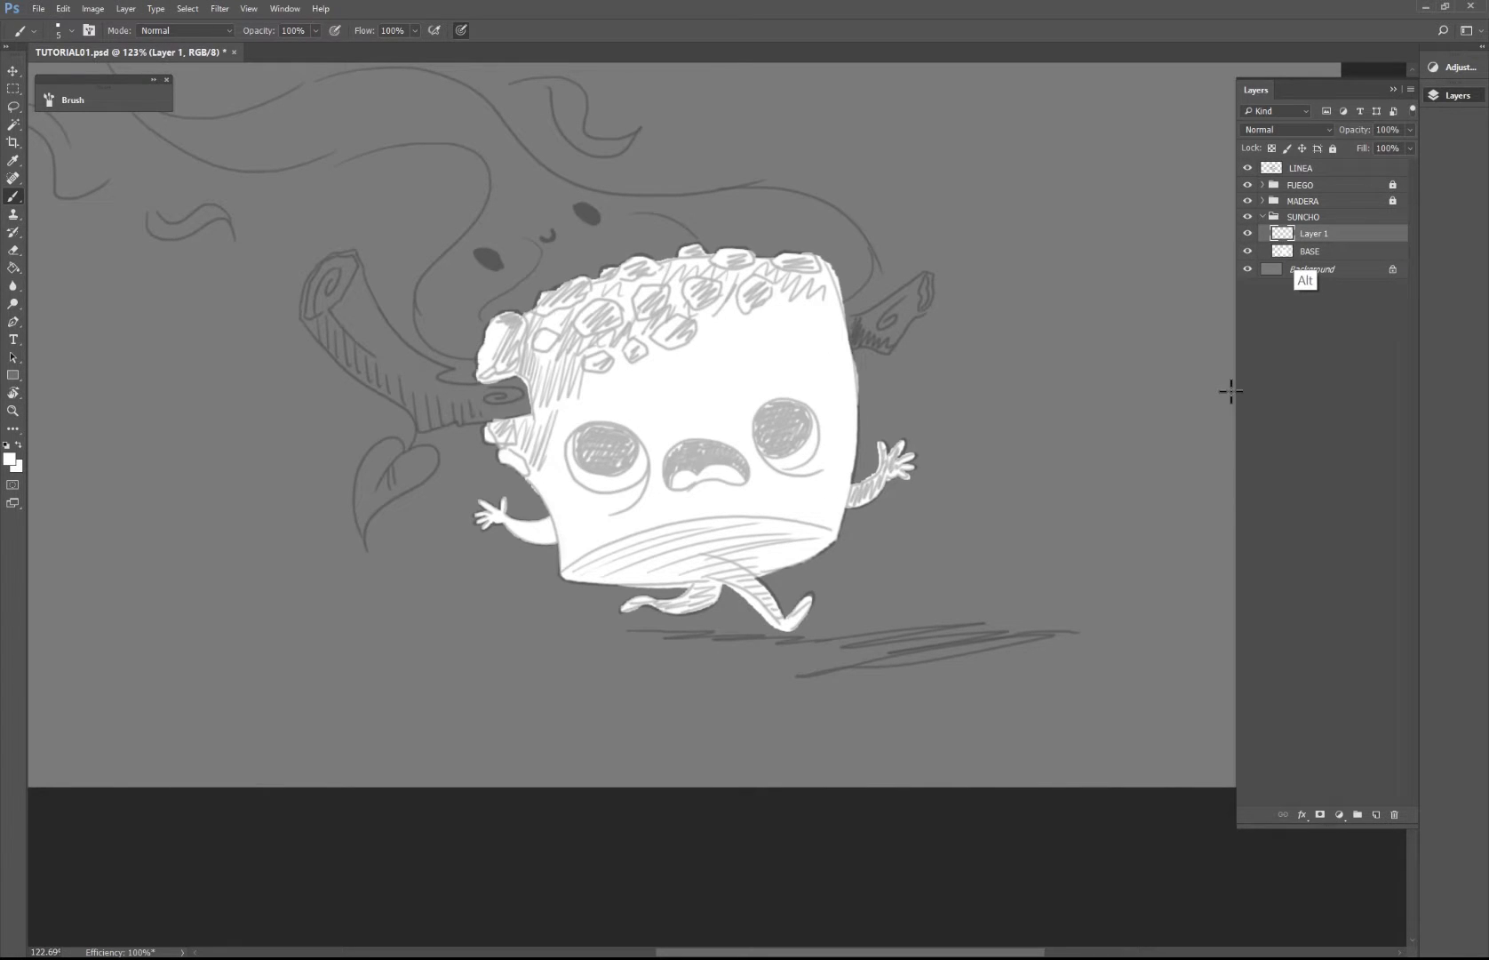
Step: Clip a new layer to BASE, try a grey brush stroke along the body's right edge and undo the stroke
key(ctrl+alt+g)
alt+click(960, 389)
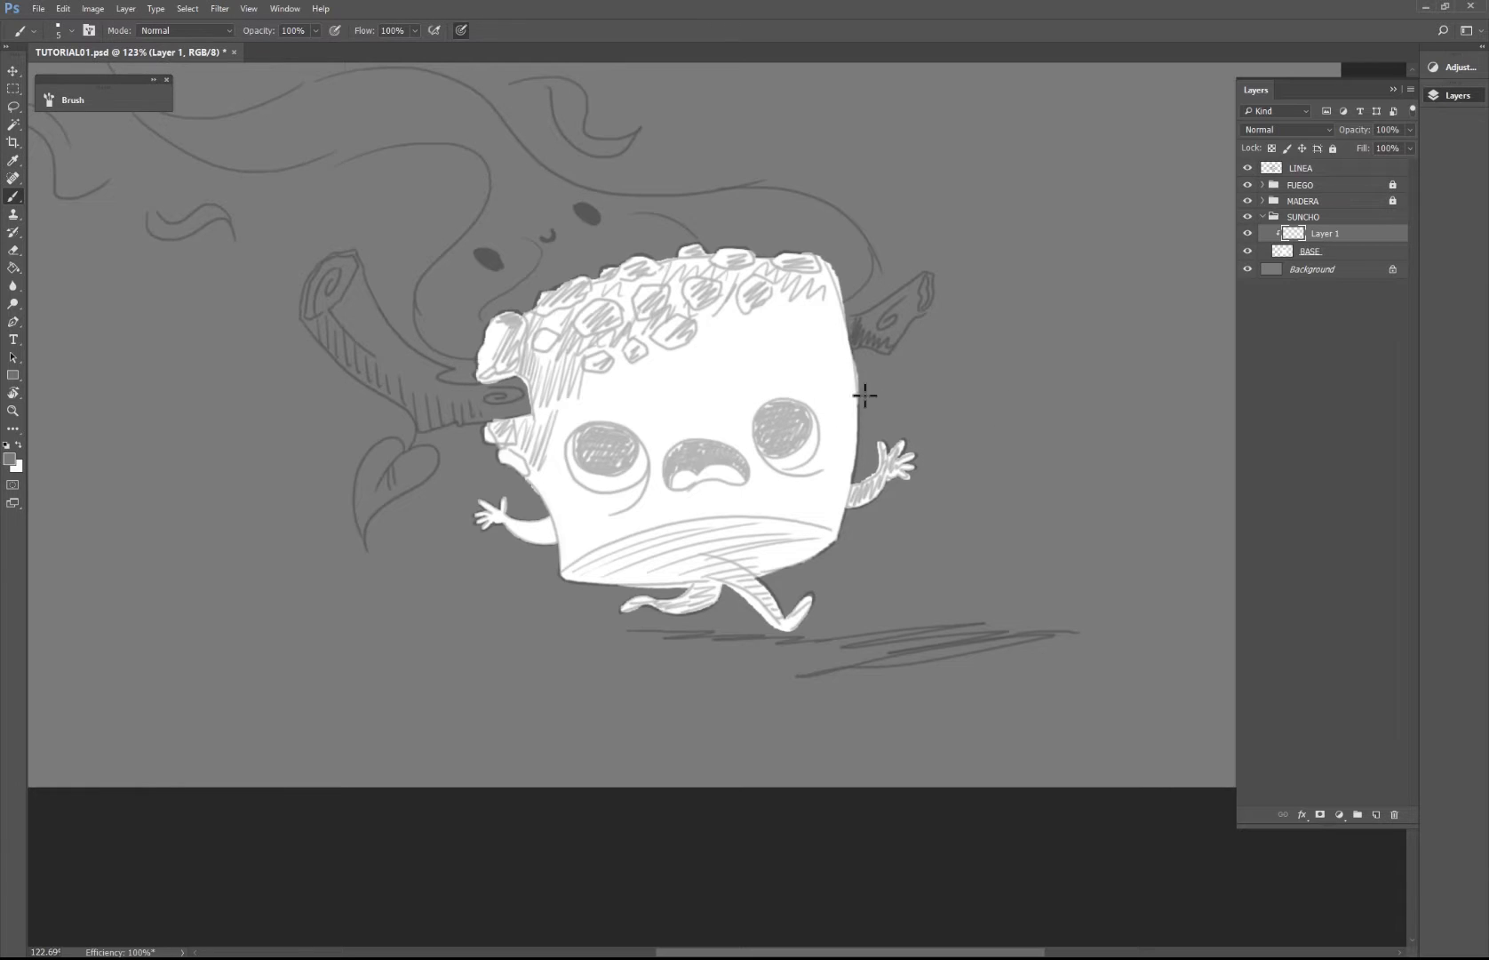
mouse_move(852, 384)
mouse_down()
mouse_move(592, 412)
mouse_move(432, 455)
mouse_move(833, 446)
mouse_move(848, 466)
mouse_move(824, 502)
mouse_up()
key(ctrl+z)
Step: Set the foreground color to a muted dark purple, RGB 98, 87, 110
alt+click(678, 383)
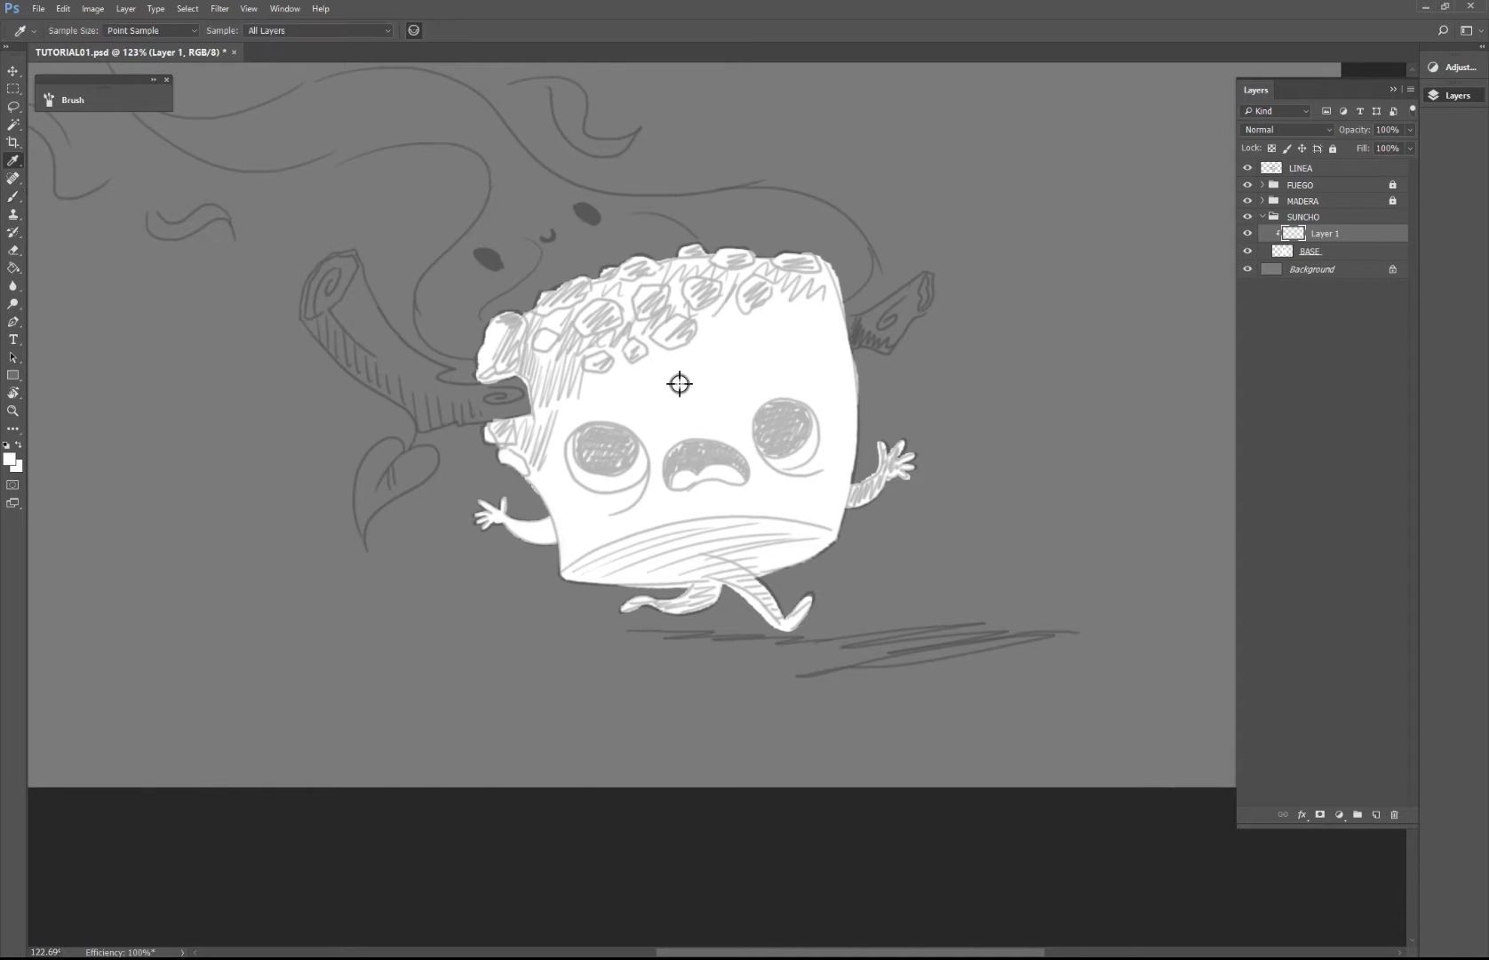
click(10, 459)
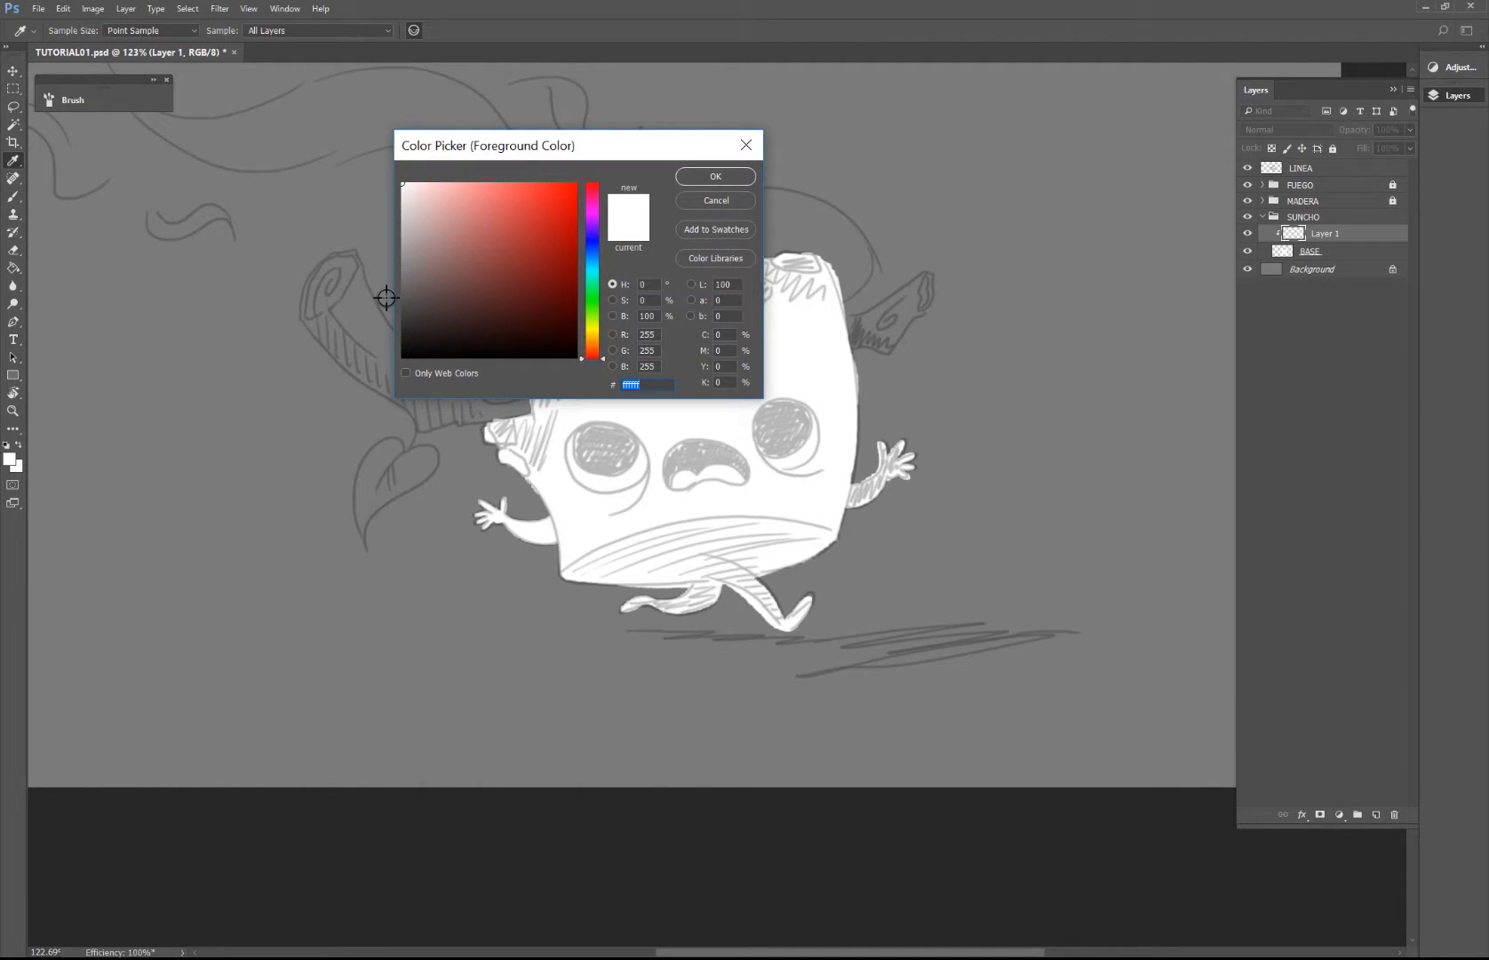
drag(594, 220, 593, 228)
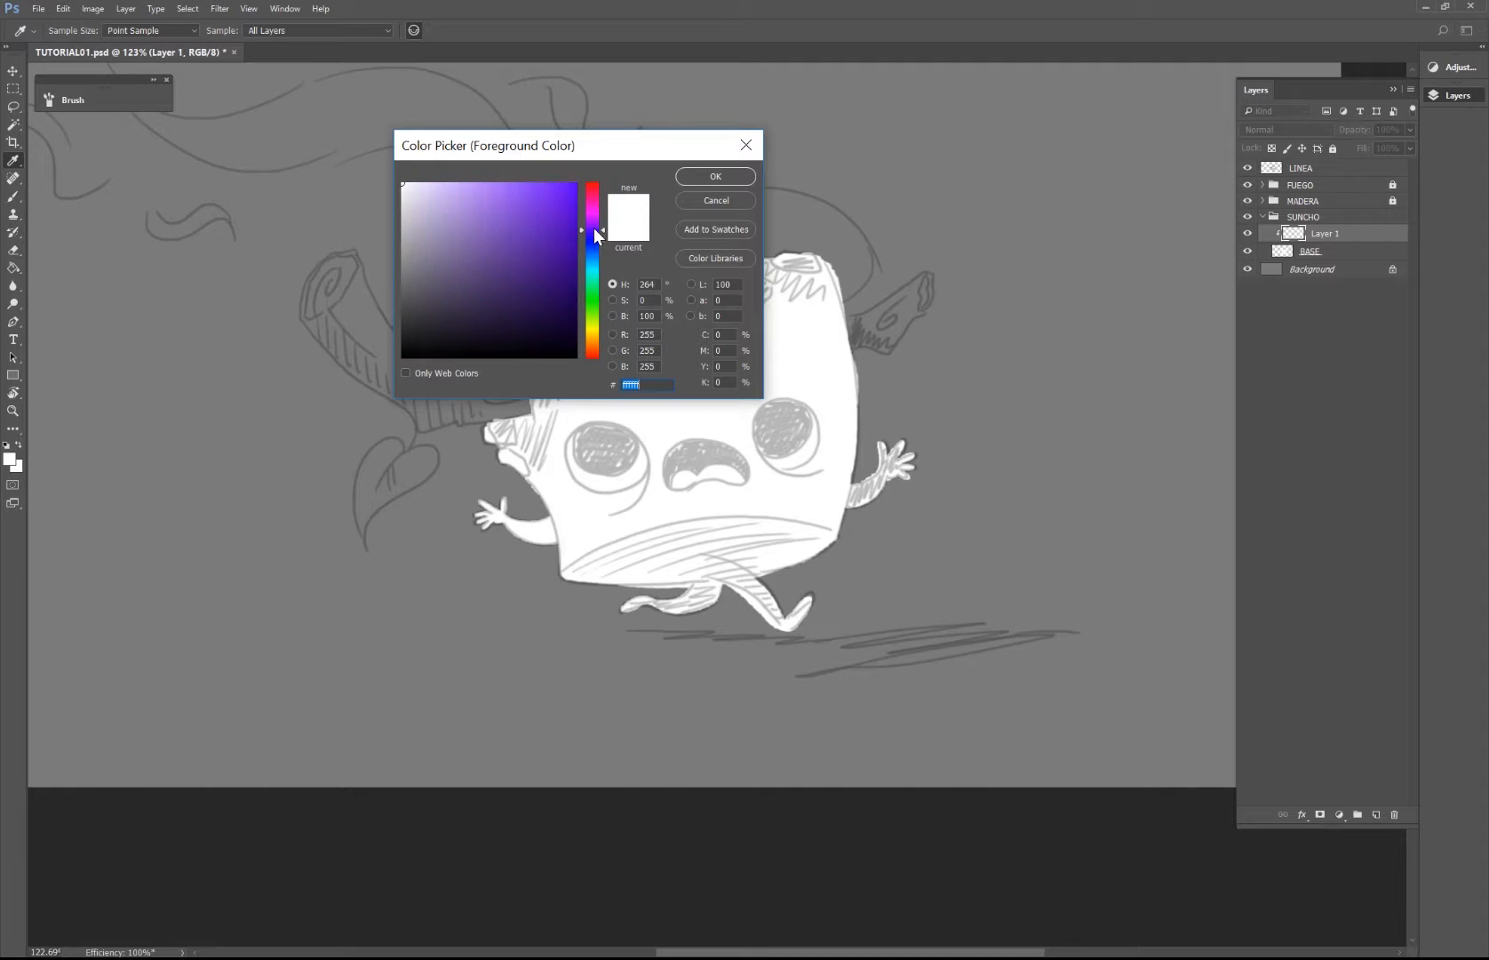
drag(490, 249, 437, 282)
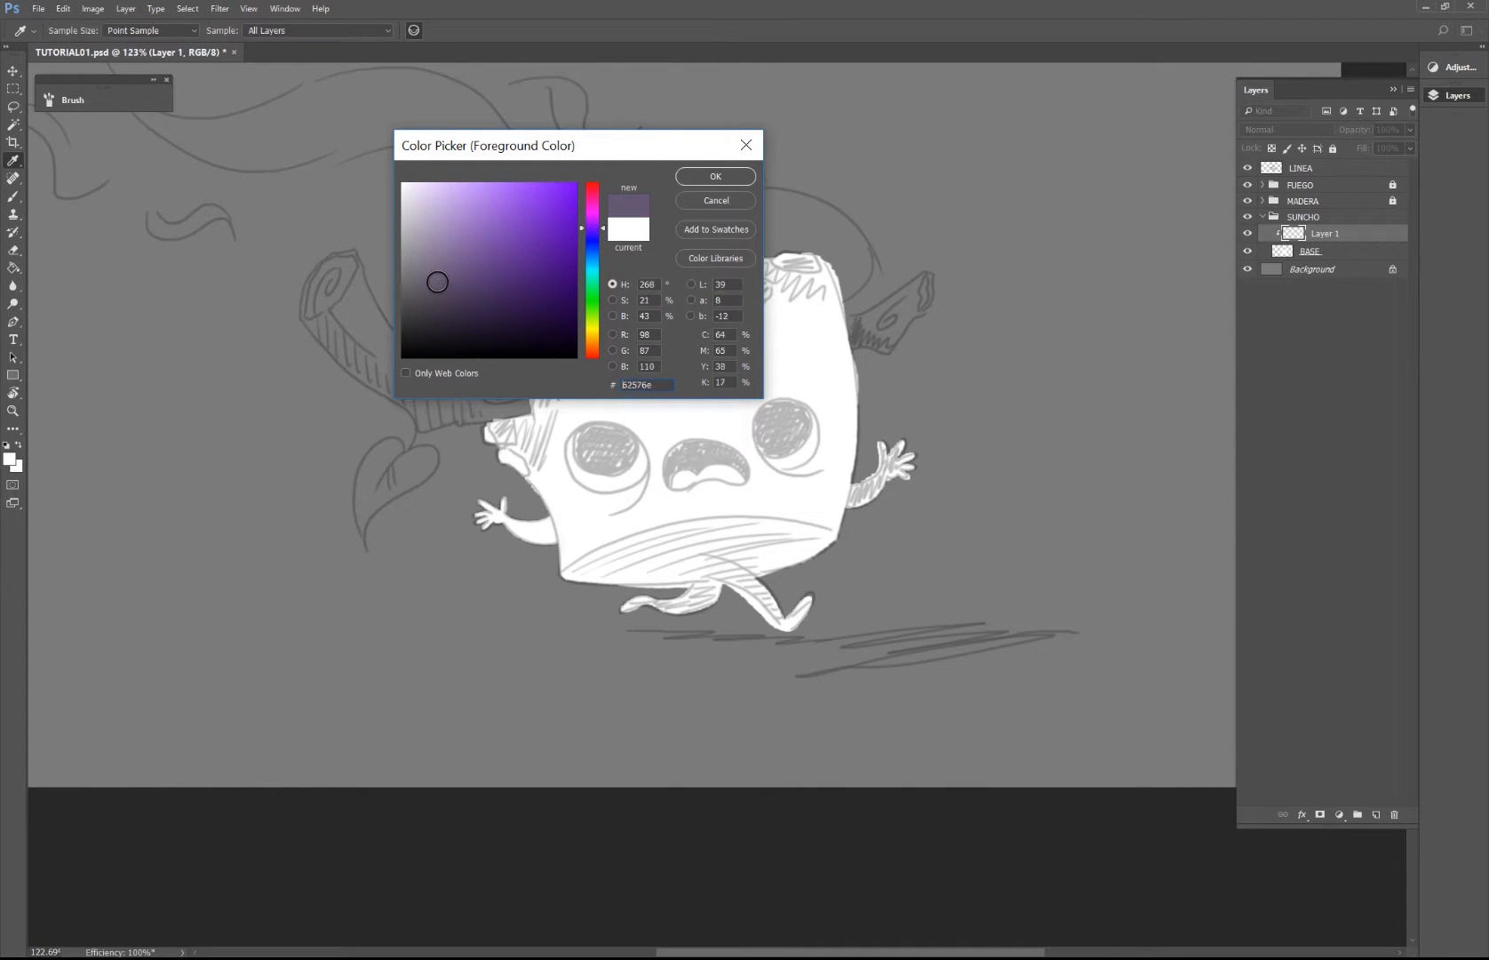
click(716, 175)
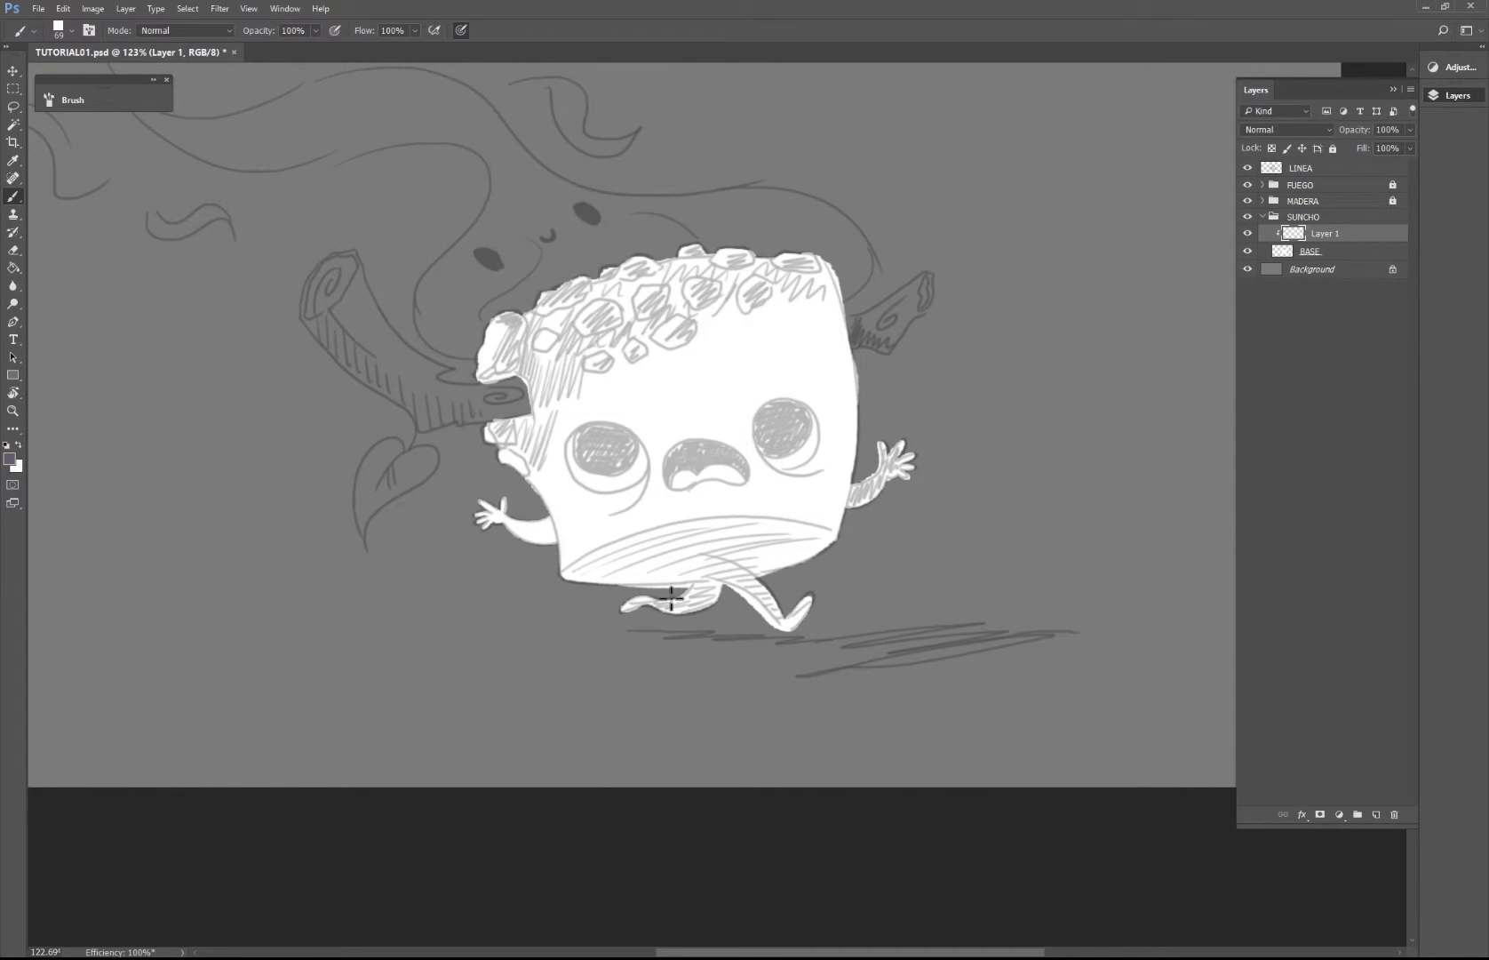
Step: Choose the 86 px textured square brush, test it in purple on the marshmallow's underside and undo the stroke
right_click(721, 562)
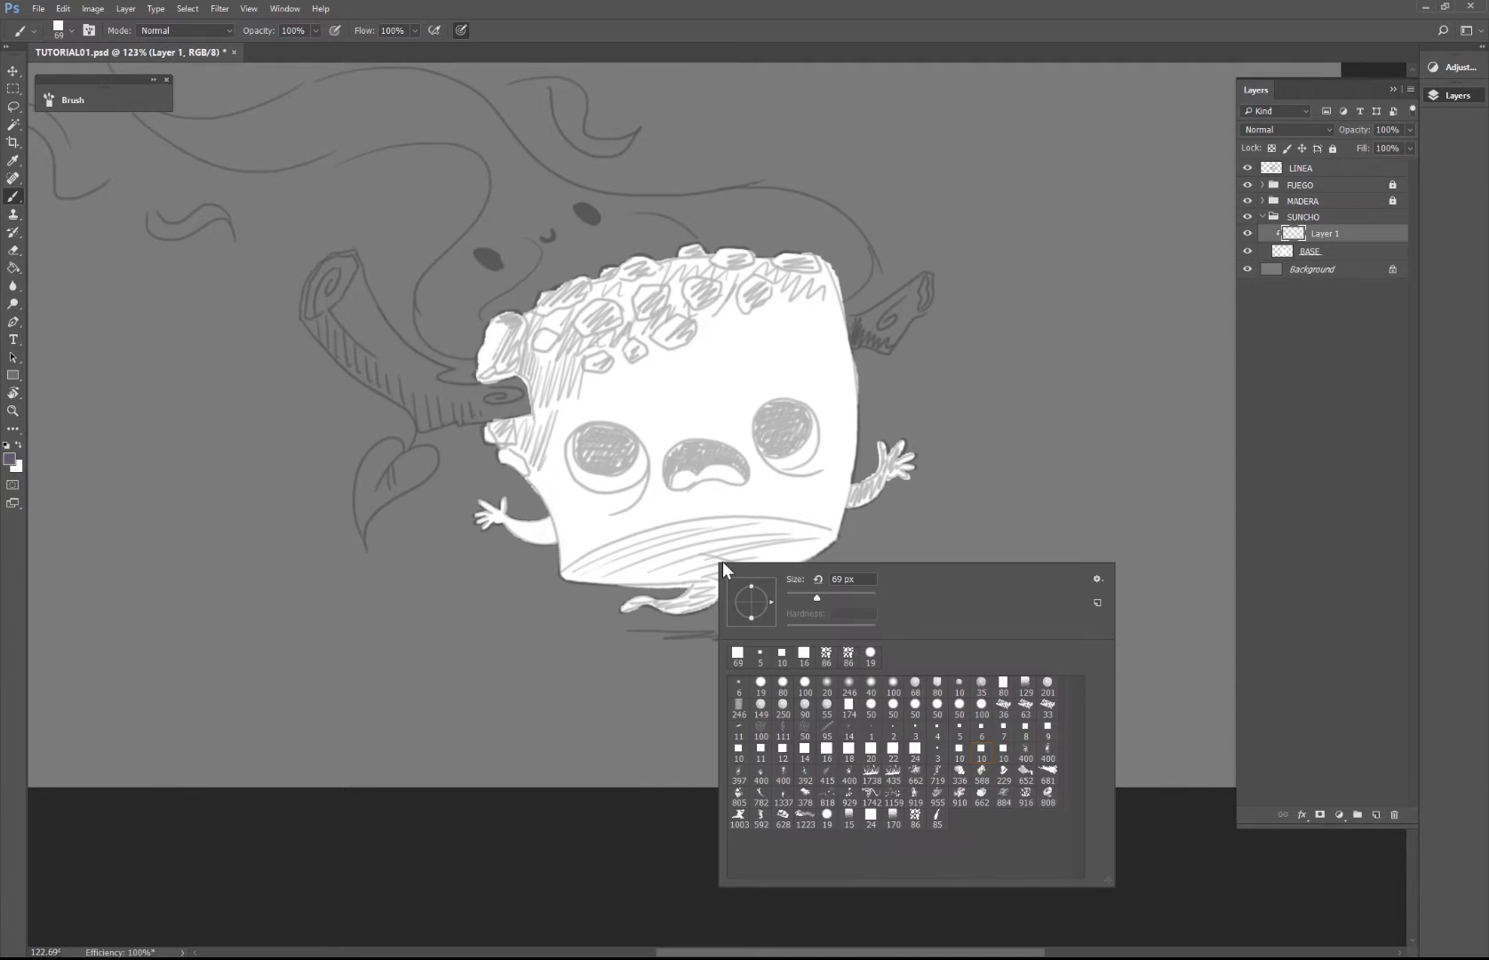
click(915, 814)
click(647, 557)
mouse_move(681, 570)
mouse_down()
mouse_move(755, 551)
mouse_move(825, 576)
mouse_up()
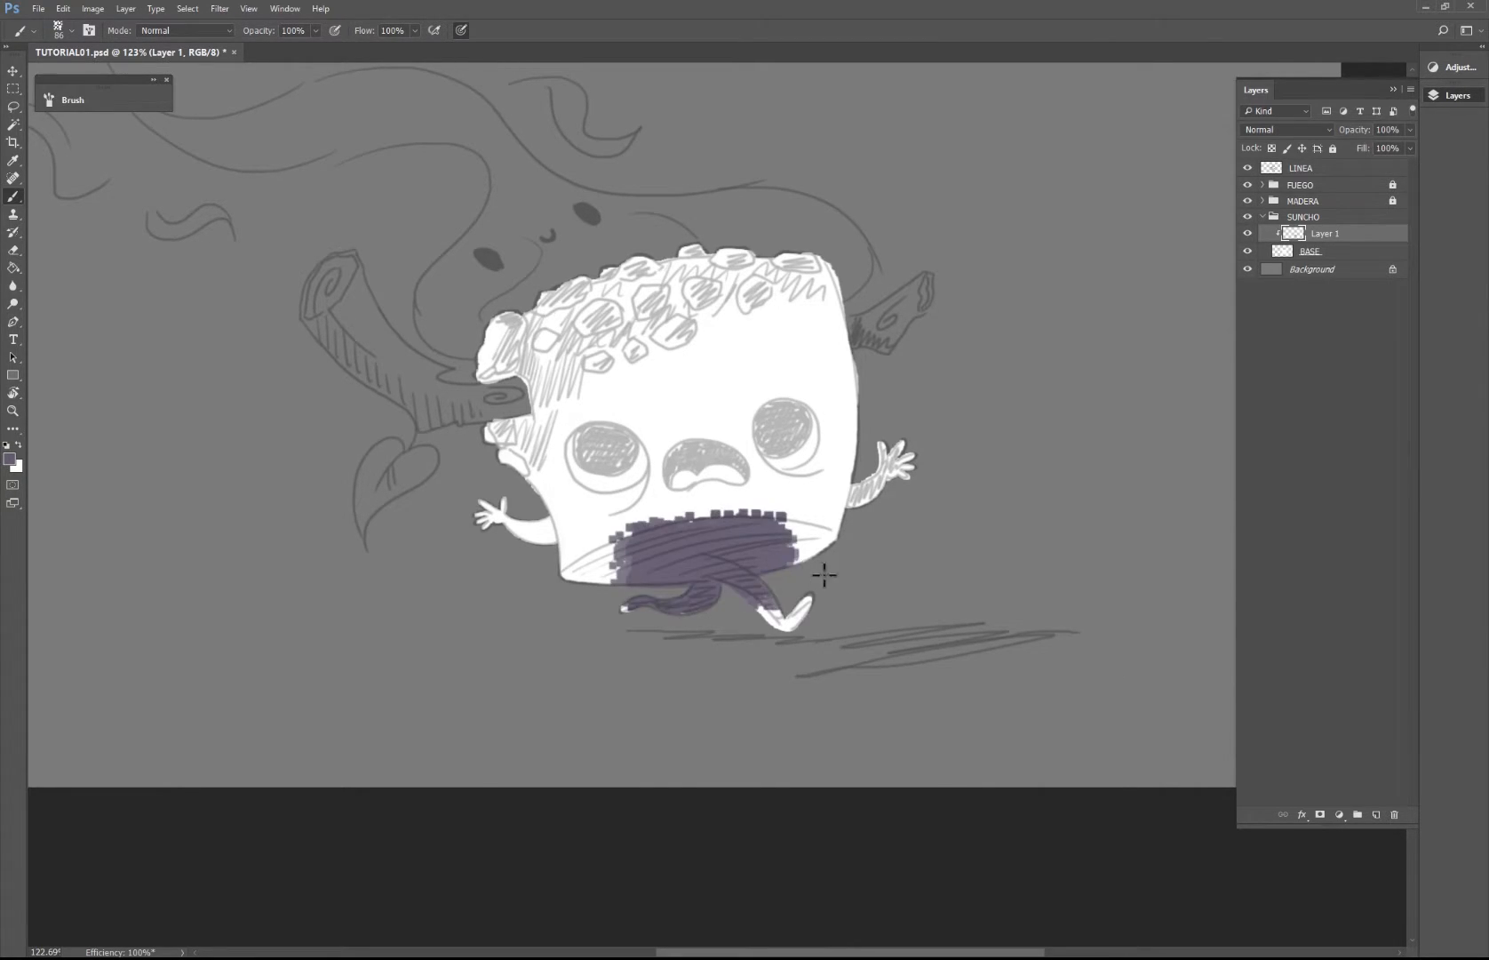
key(ctrl+z)
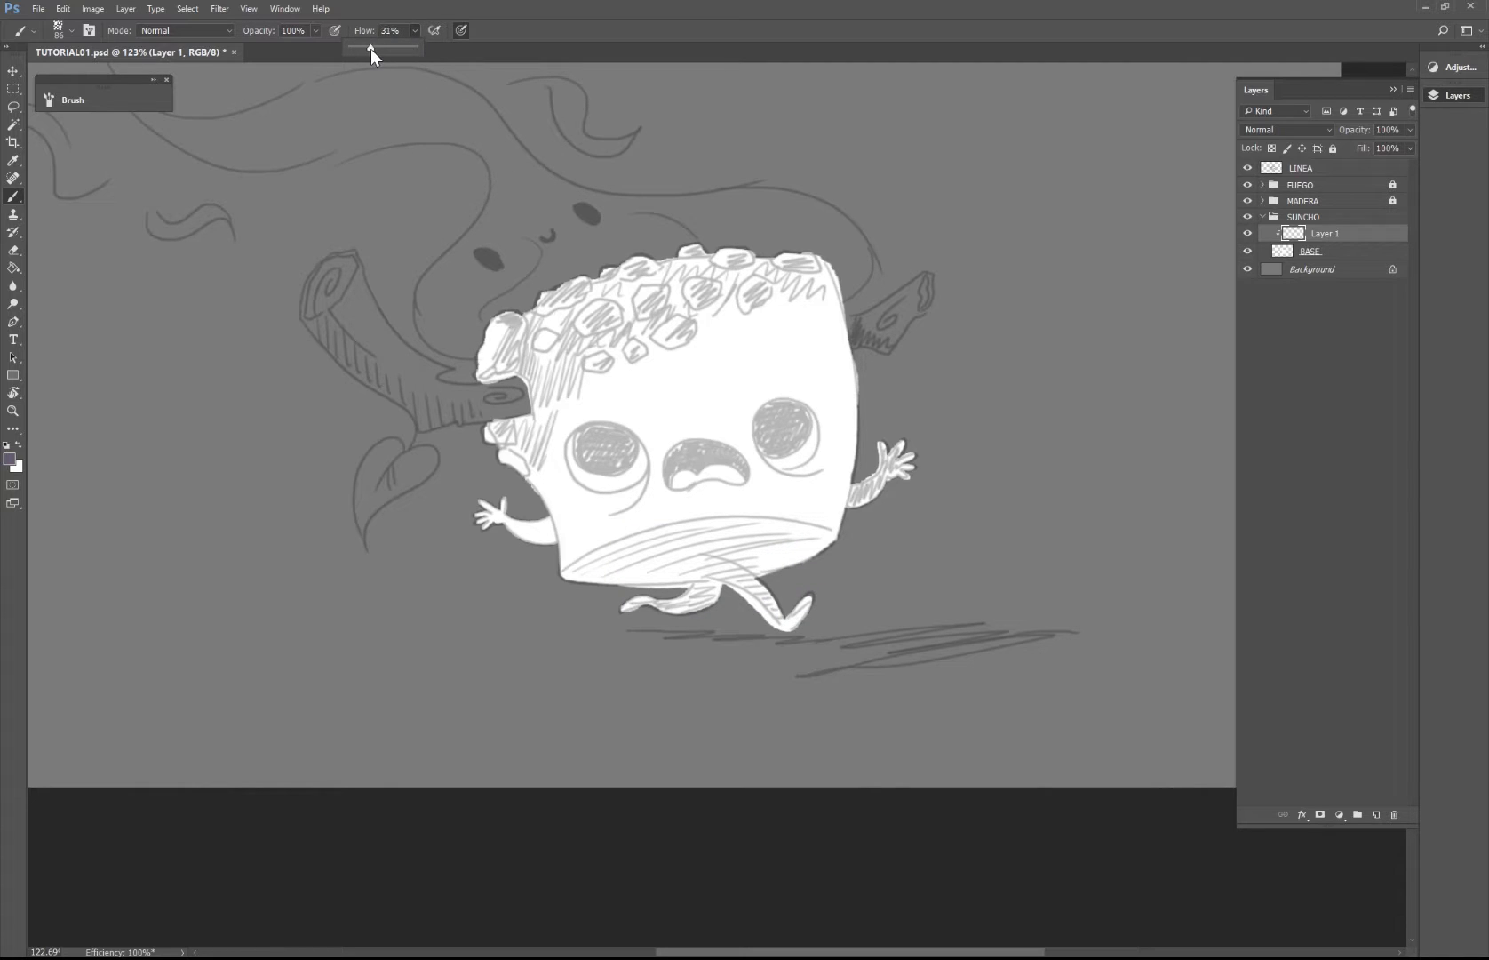
Step: Set the brush Flow to 31% with airbrush build-up enabled, test it on the underside and legs, and undo the test
click(433, 34)
mouse_move(658, 596)
mouse_down()
mouse_move(772, 564)
mouse_move(596, 588)
mouse_move(800, 567)
mouse_move(578, 588)
mouse_move(825, 565)
mouse_up()
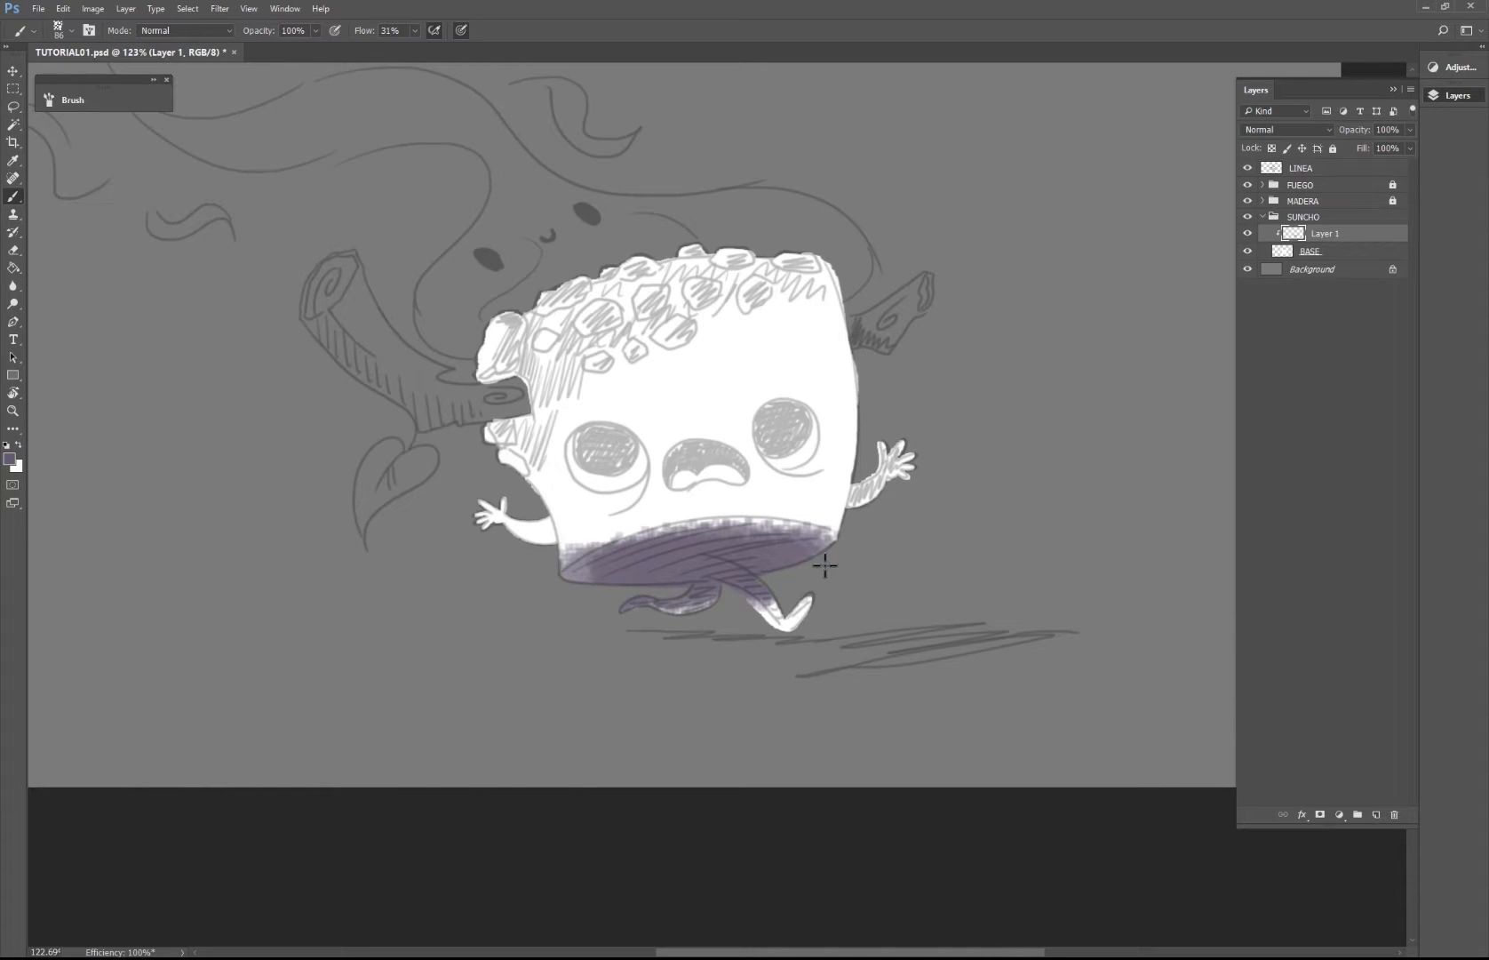
key(ctrl+alt+z)
key(ctrl+alt+z)
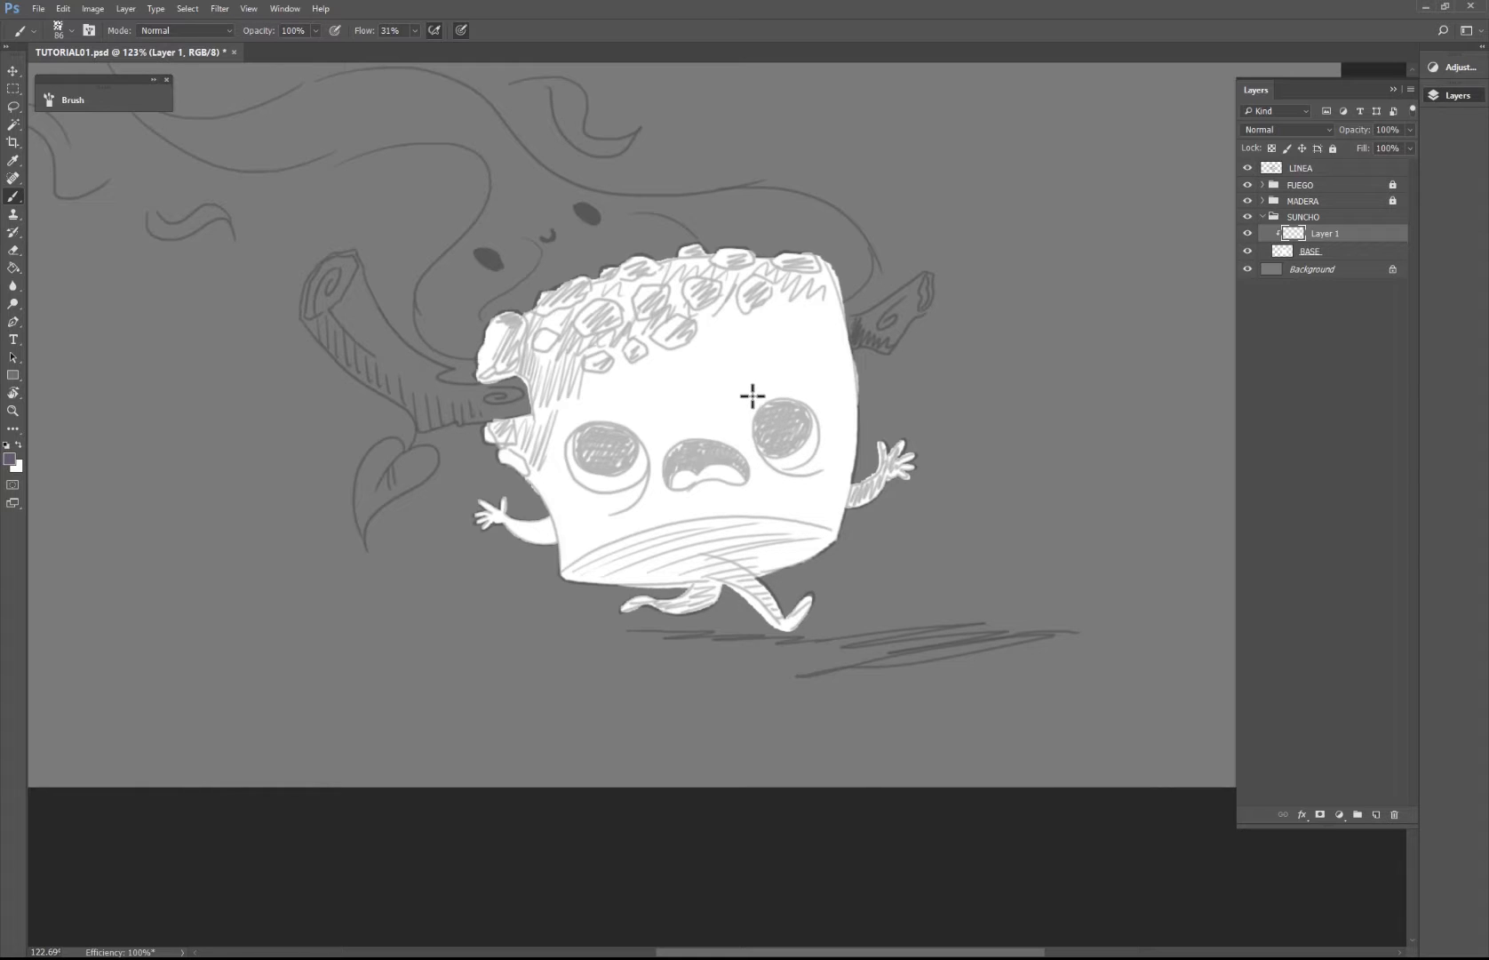
Step: Enable Dual Brush in the brush settings and choose the 237 px textured tip as the second tip
key(F5)
mouse_move(504, 101)
mouse_down()
mouse_move(1007, 149)
mouse_move(1113, 138)
mouse_up()
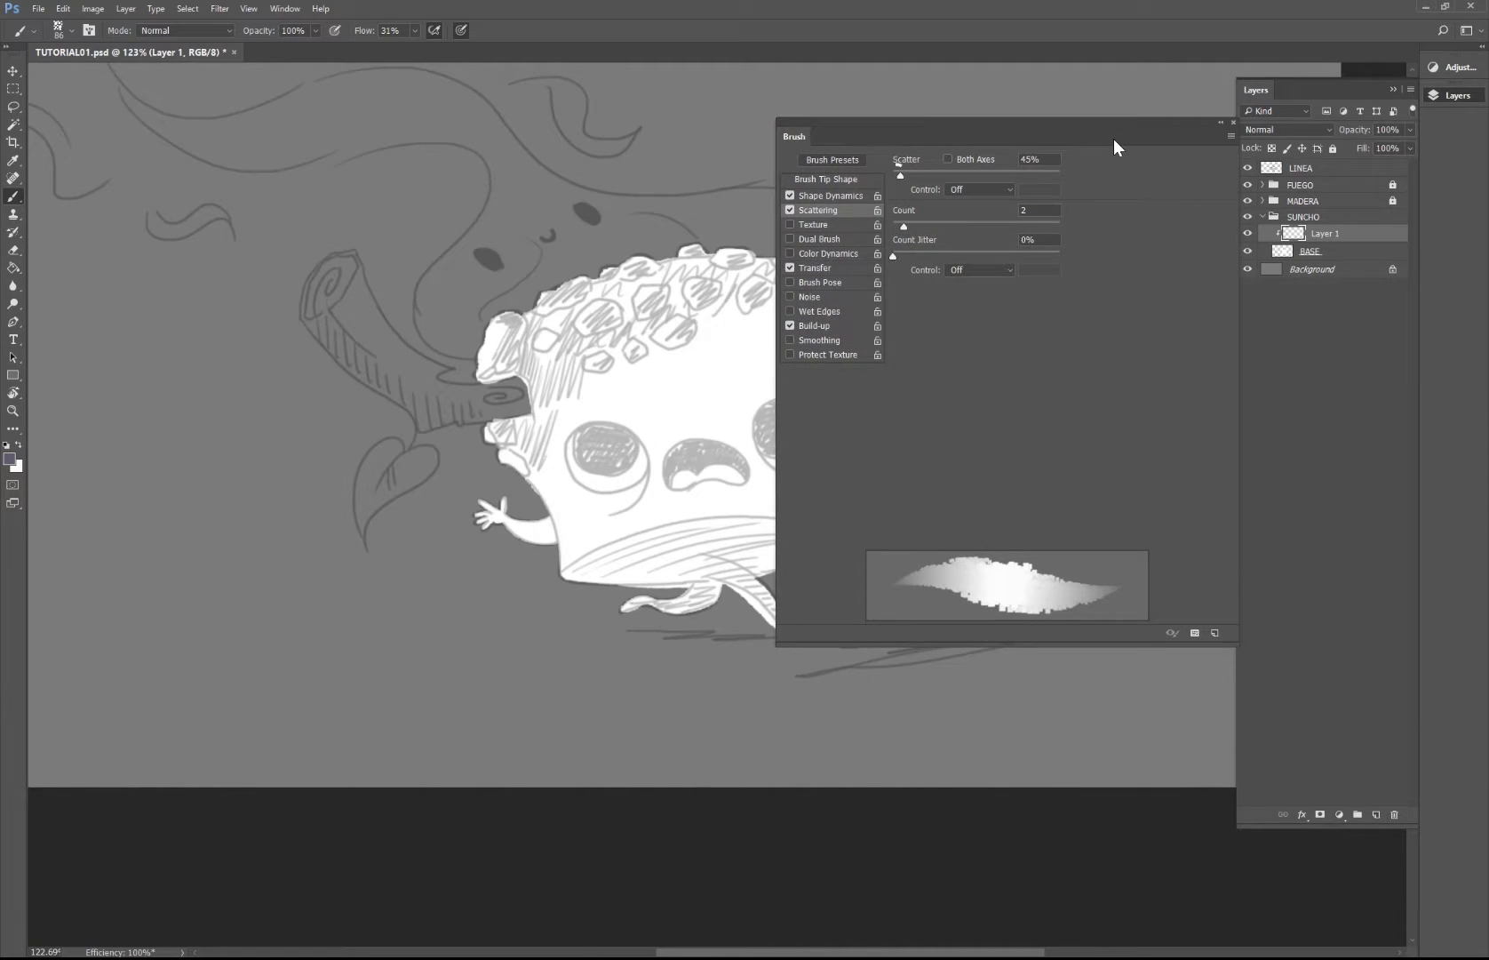
click(900, 176)
click(829, 238)
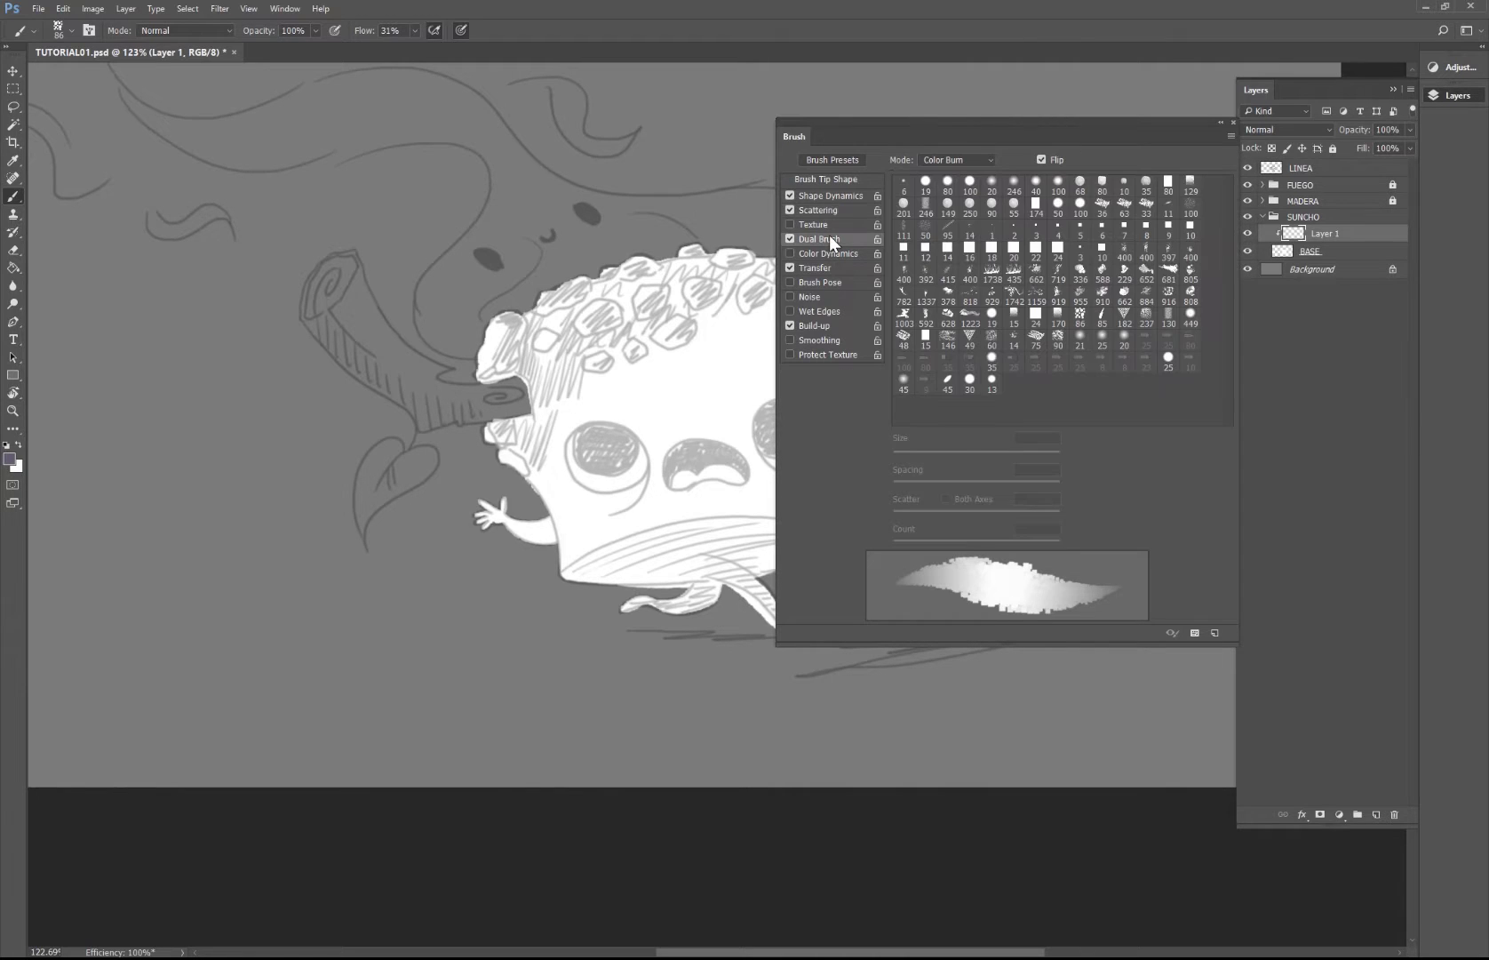
click(1080, 315)
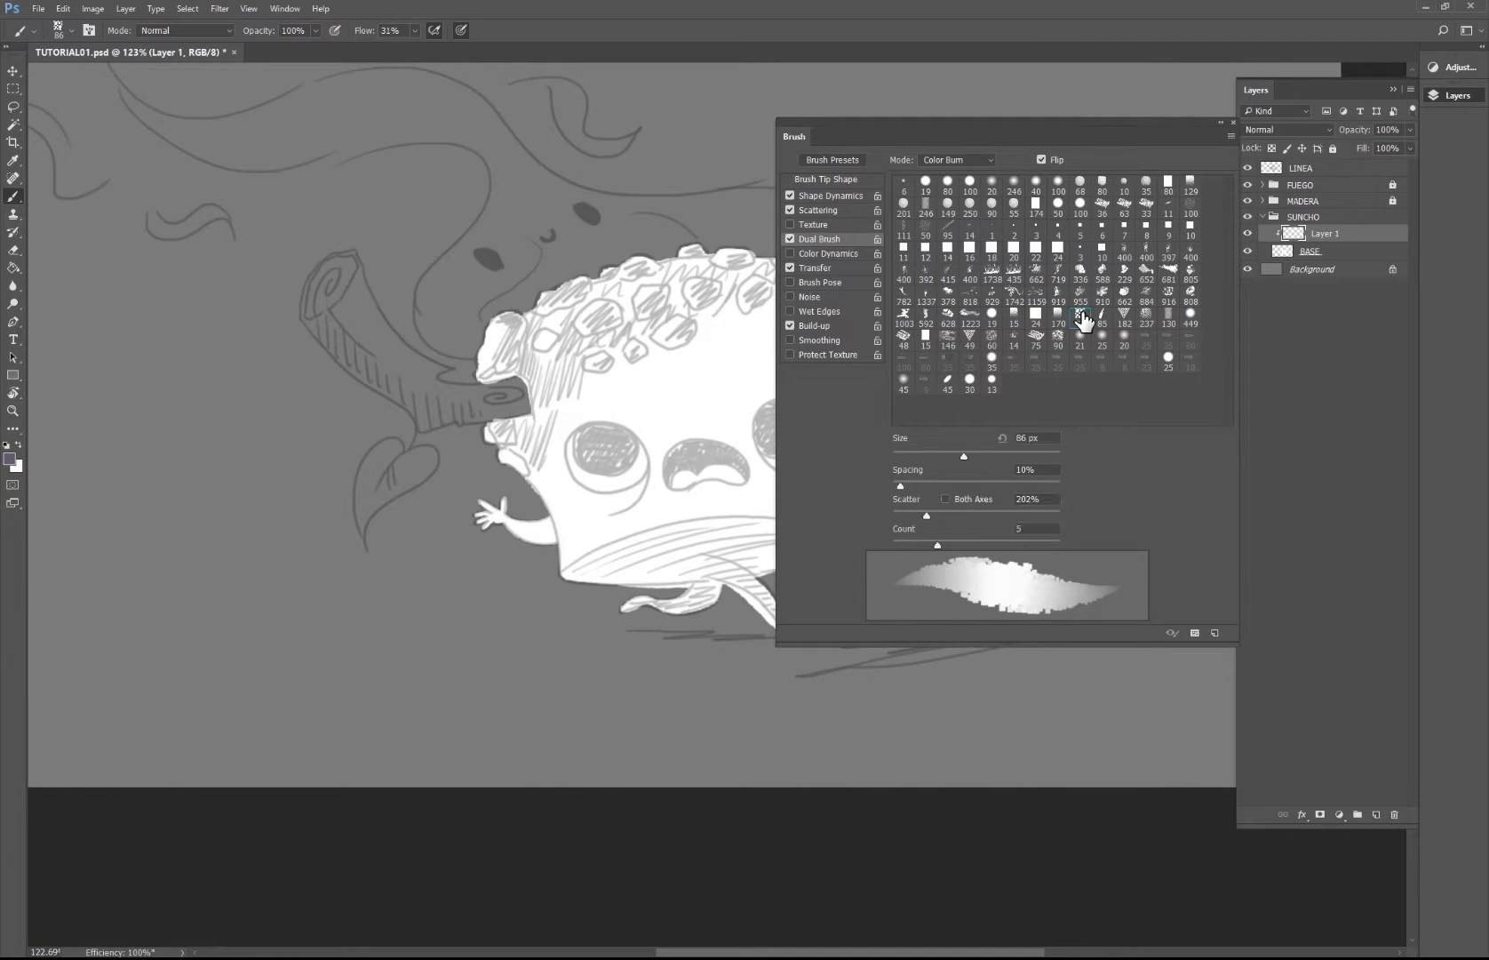
click(1146, 318)
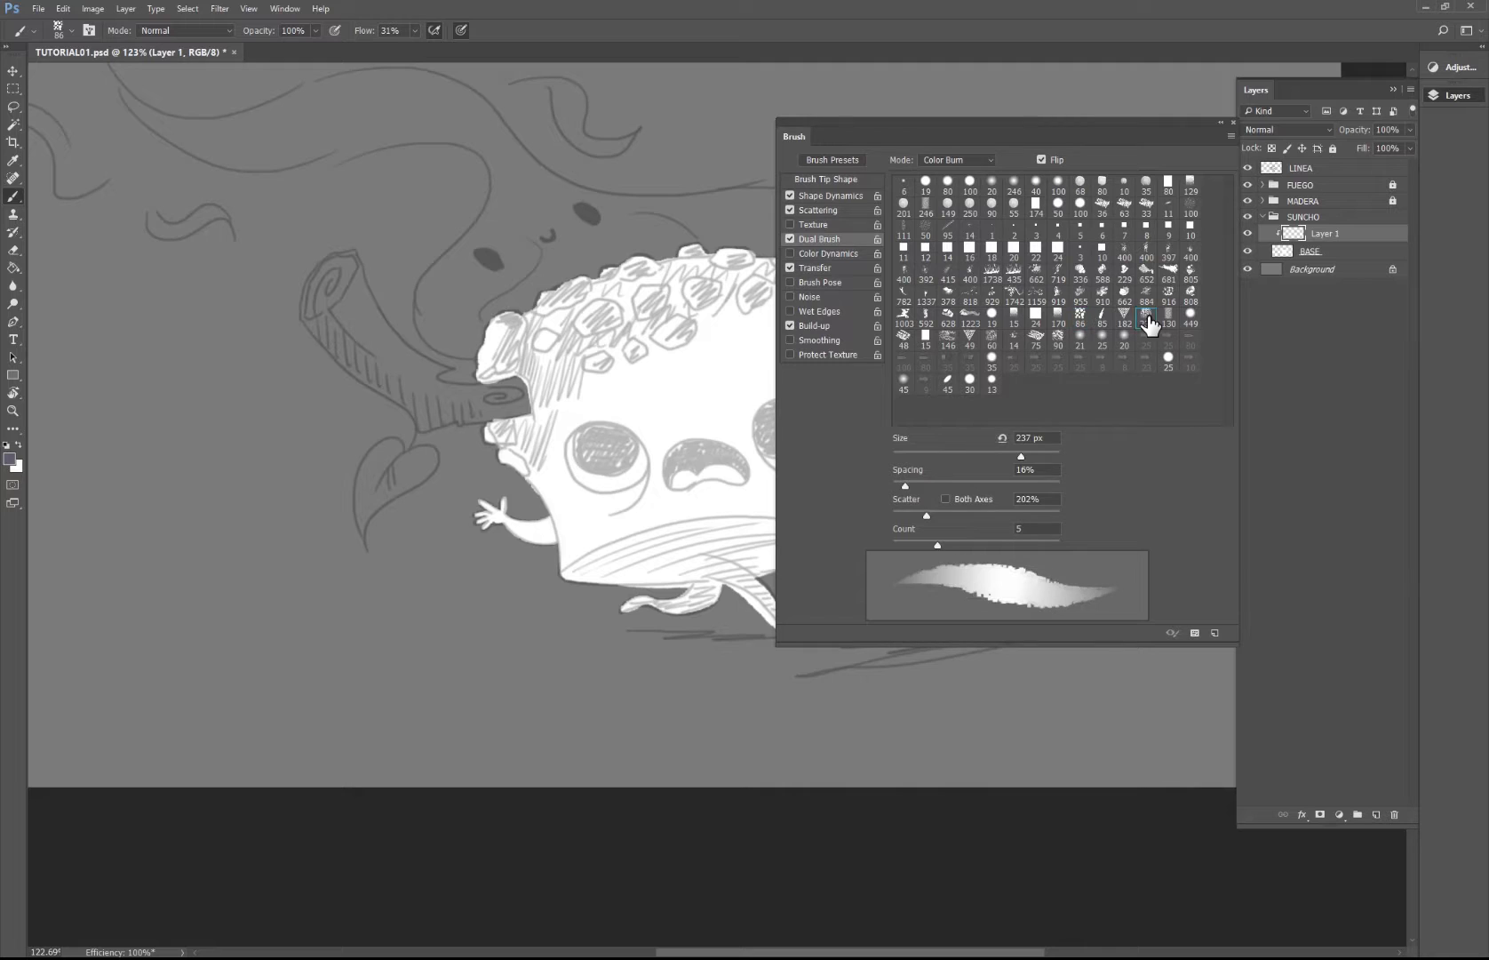
Step: Set the dual brush Scatter to 562% and Count to 2, testing strokes on the underside and undoing them
mouse_move(576, 499)
mouse_down()
mouse_move(610, 547)
mouse_move(755, 526)
mouse_up()
key(ctrl+z)
drag(582, 569, 769, 566)
key(ctrl+z)
drag(935, 511, 986, 511)
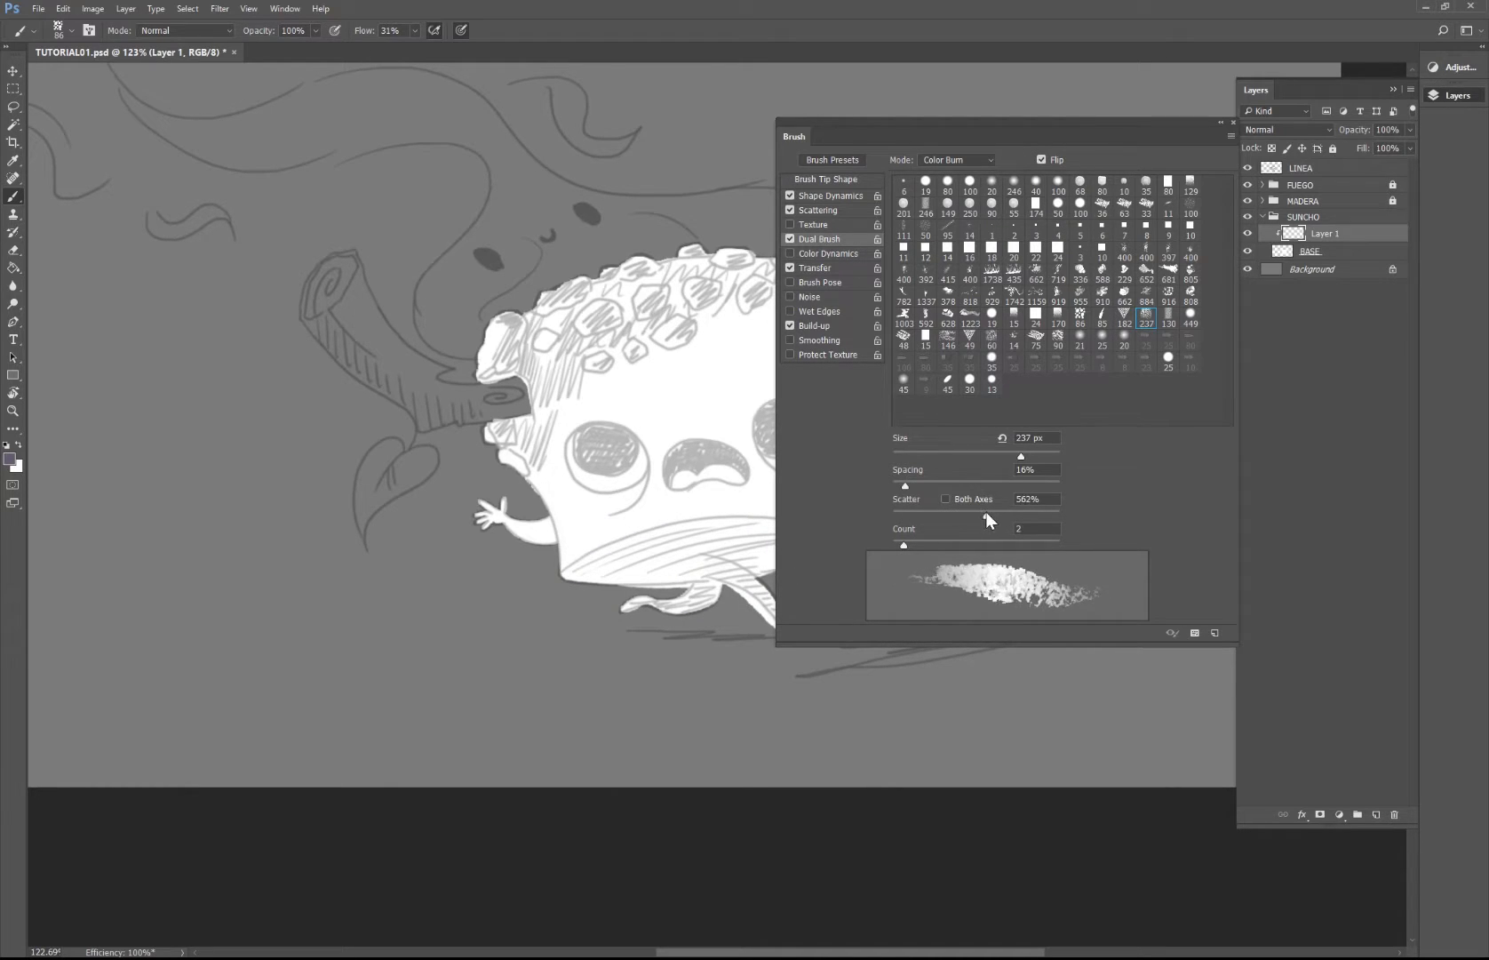
mouse_move(769, 576)
mouse_down()
mouse_move(728, 548)
mouse_move(575, 571)
mouse_move(578, 555)
mouse_move(764, 542)
mouse_move(775, 558)
mouse_up()
key(ctrl+z)
Step: Set the dual brush to 279 px size, 15% spacing and 529% scatter, and test it on the underside
mouse_move(904, 486)
mouse_down()
mouse_move(919, 485)
mouse_move(904, 486)
mouse_up()
drag(1007, 455, 1028, 459)
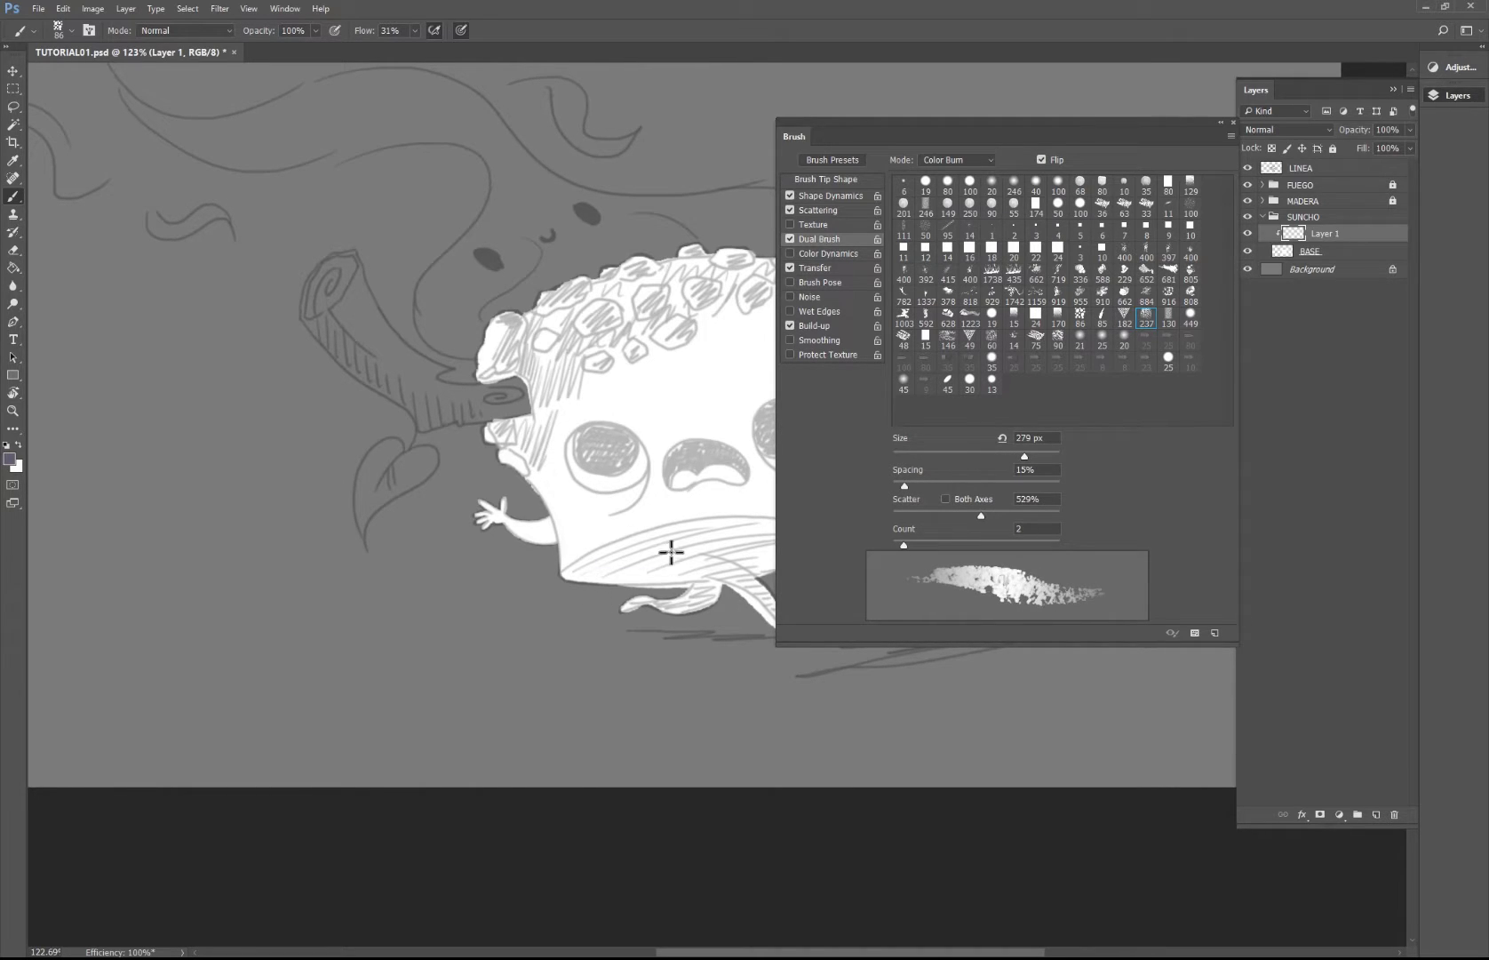
mouse_move(671, 552)
mouse_down()
mouse_move(751, 551)
mouse_move(581, 566)
mouse_move(700, 541)
mouse_move(728, 518)
mouse_move(712, 589)
mouse_move(683, 605)
mouse_move(729, 592)
mouse_up()
key(ctrl+z)
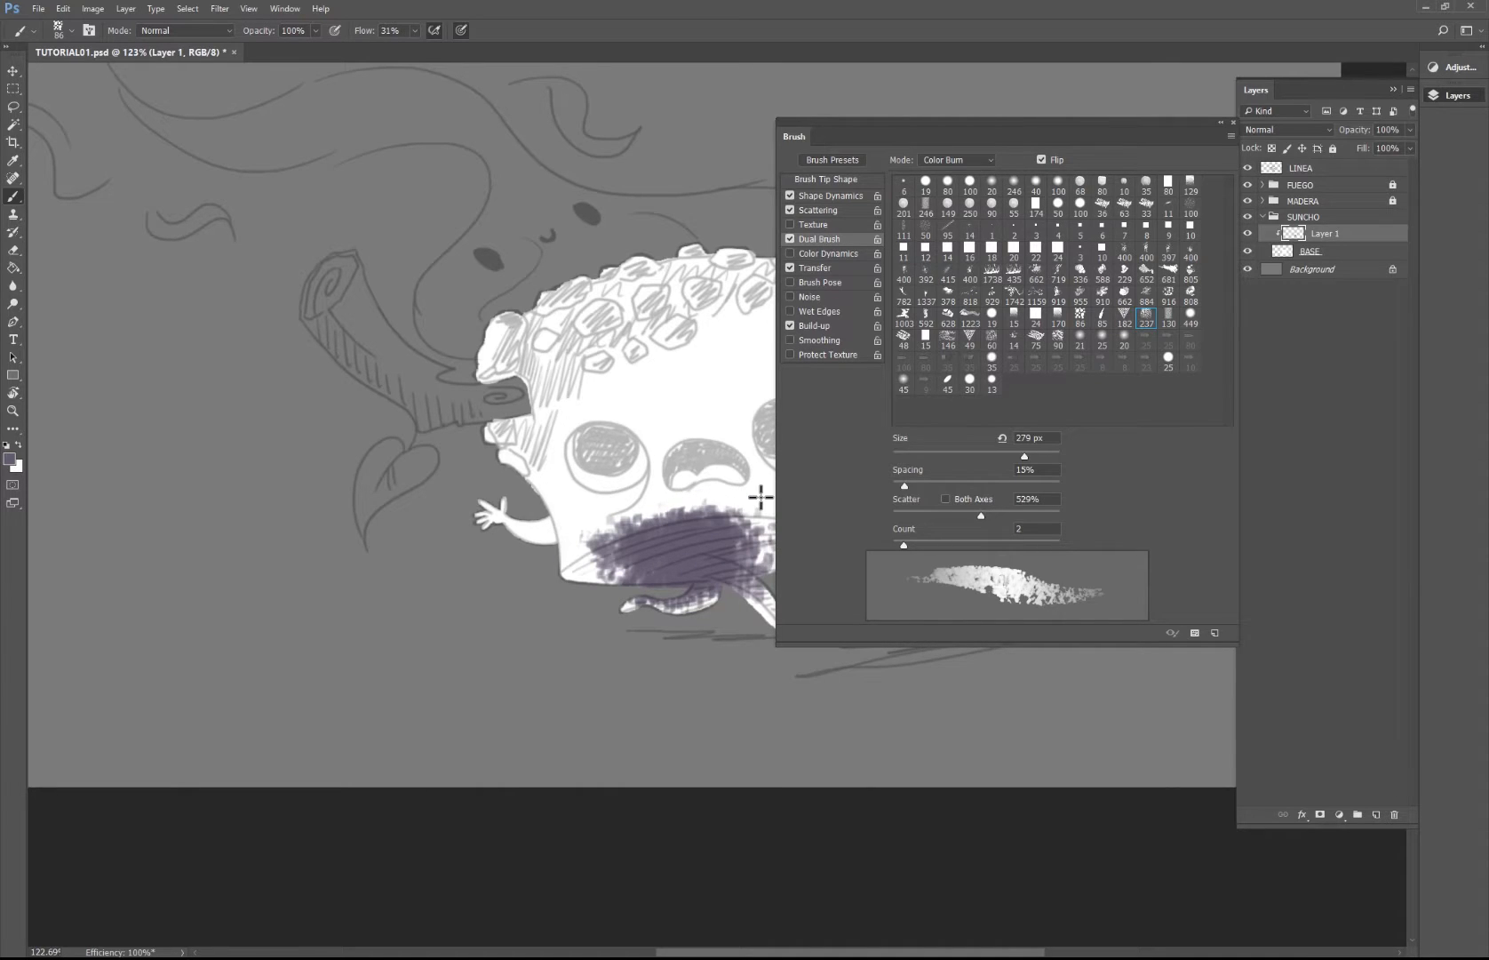
Step: Save the customized brush as a new preset named 03 with its size captured, and collapse the brush settings
click(1215, 633)
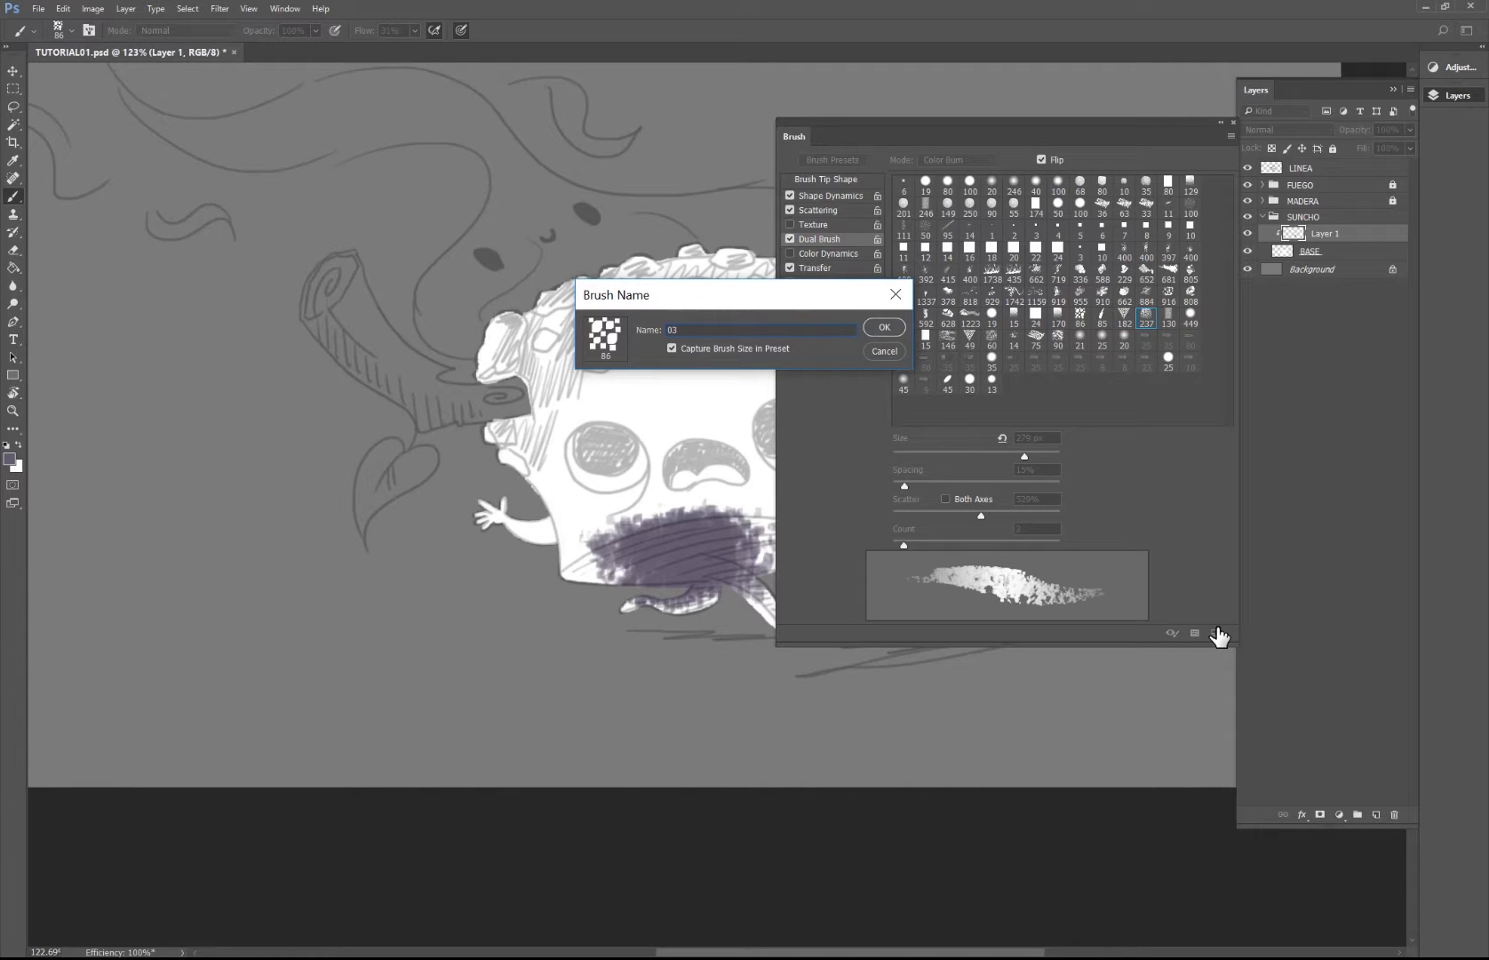
click(876, 328)
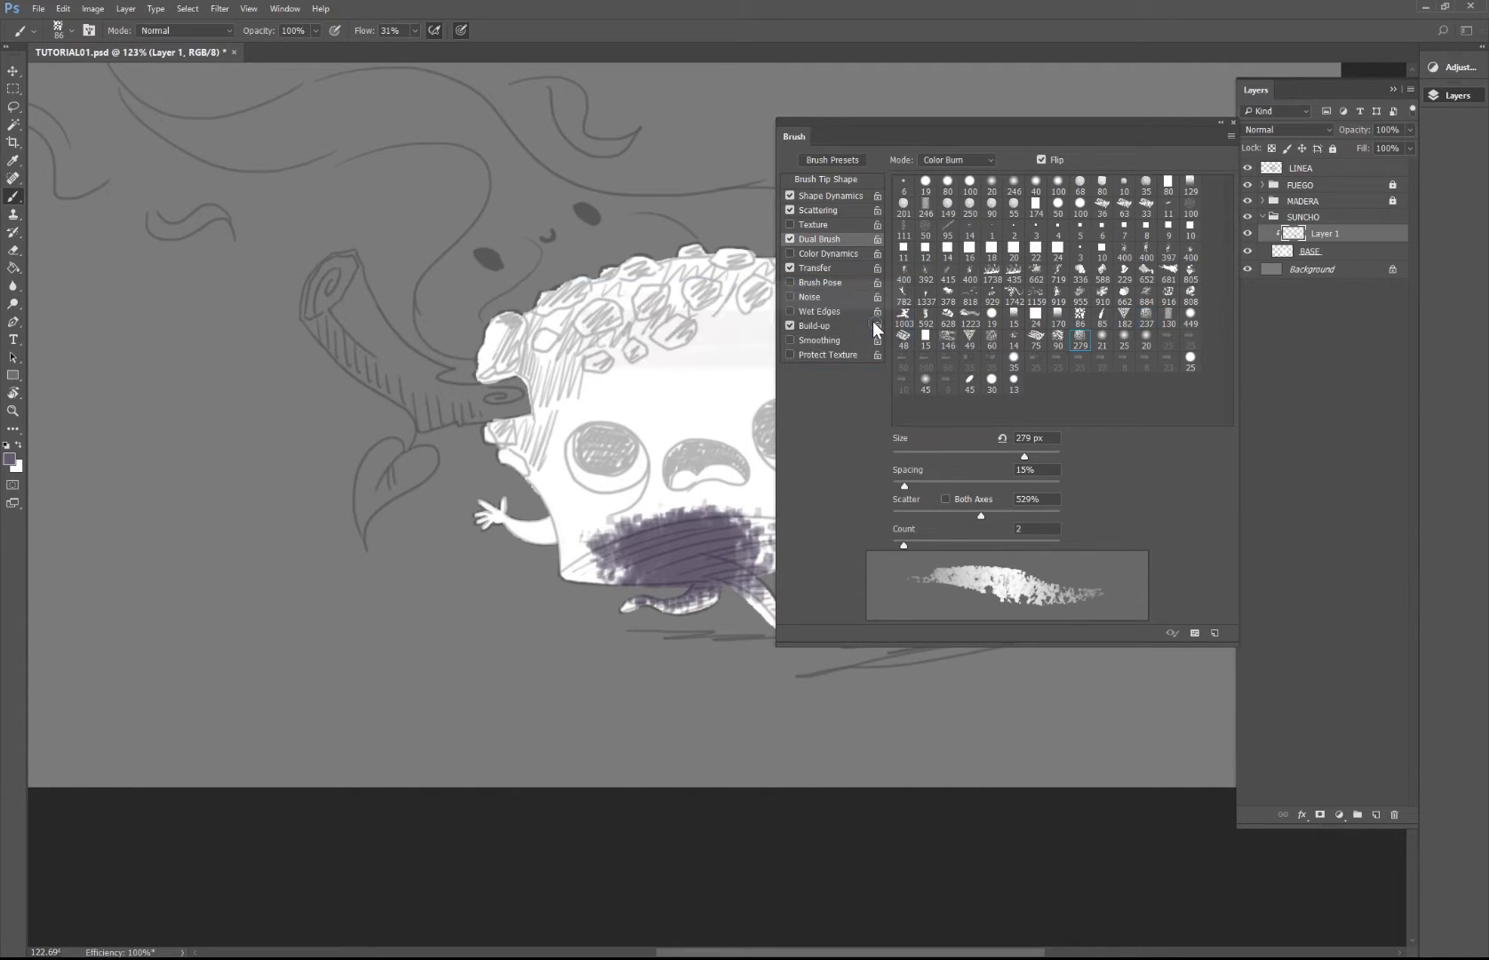
click(1221, 123)
Step: Try textured purple shading across the marshmallow's underside and legs on the clipped layer, then delete that layer
mouse_move(694, 596)
mouse_down()
mouse_move(725, 576)
mouse_move(734, 623)
mouse_move(619, 624)
mouse_move(727, 609)
mouse_move(704, 587)
mouse_move(851, 534)
mouse_up()
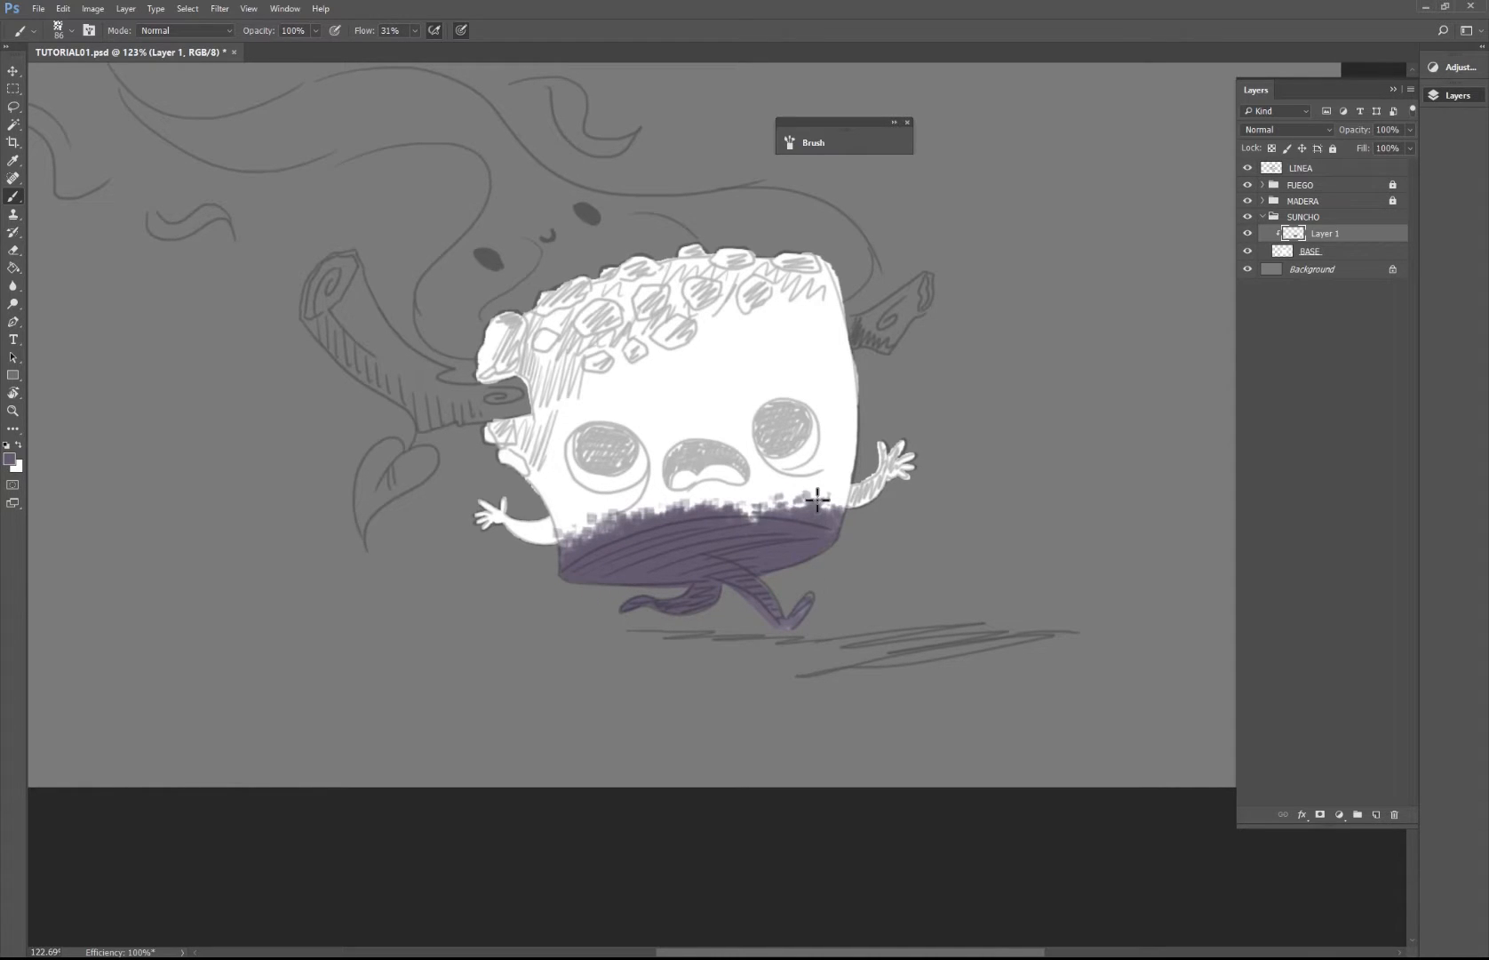
key(Delete)
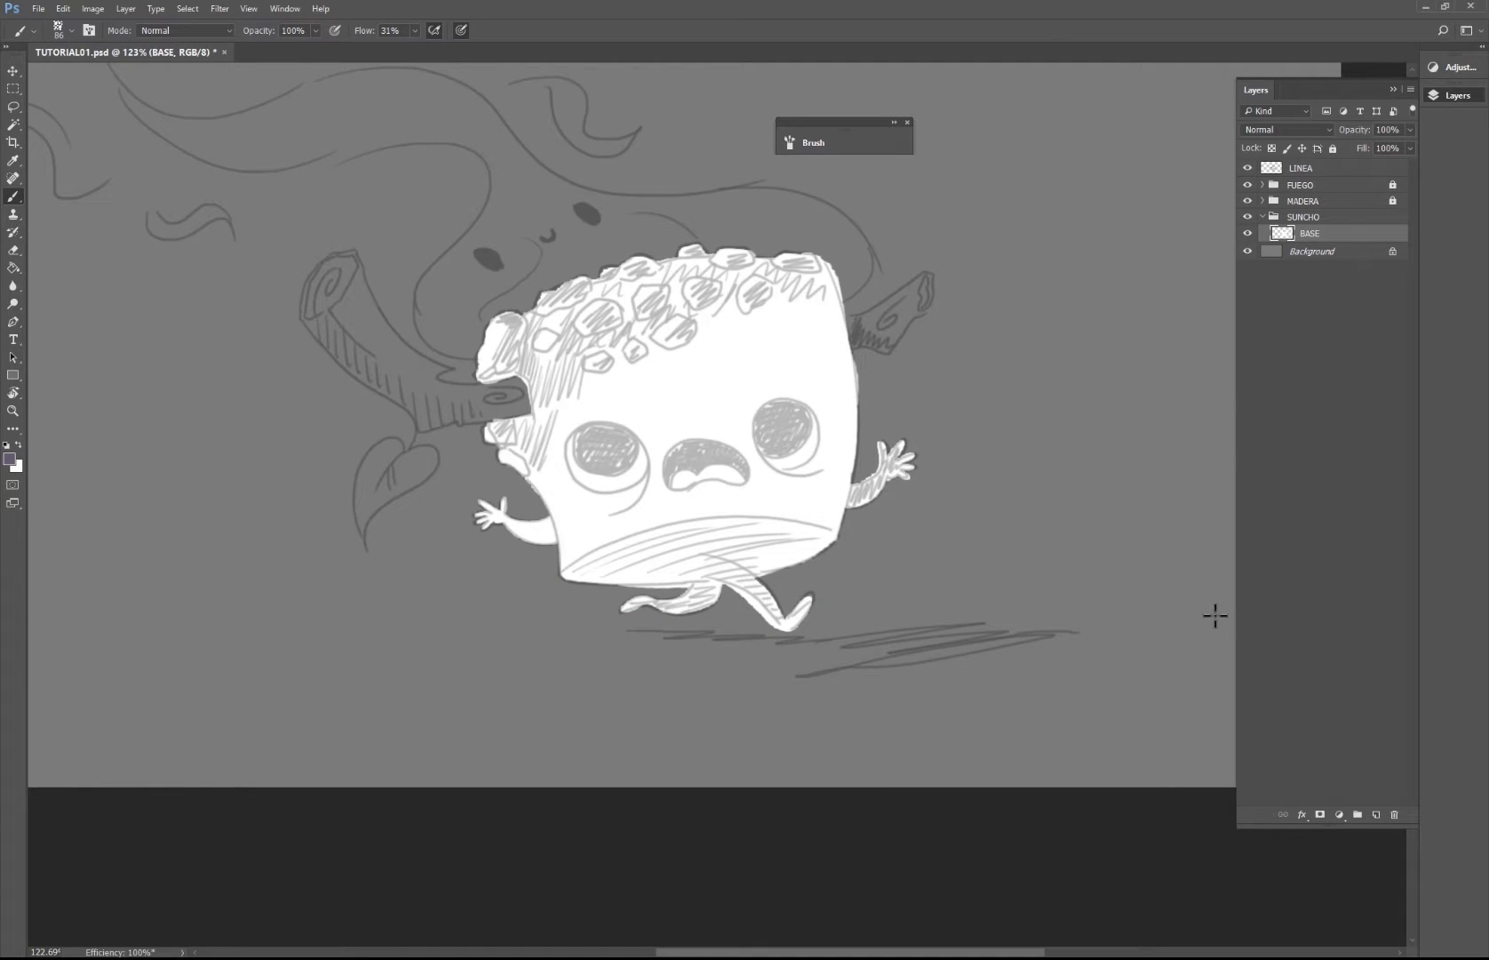
Step: Add a new layer clipped to BASE and choose a lighter muted purple as the foreground color
click(1376, 815)
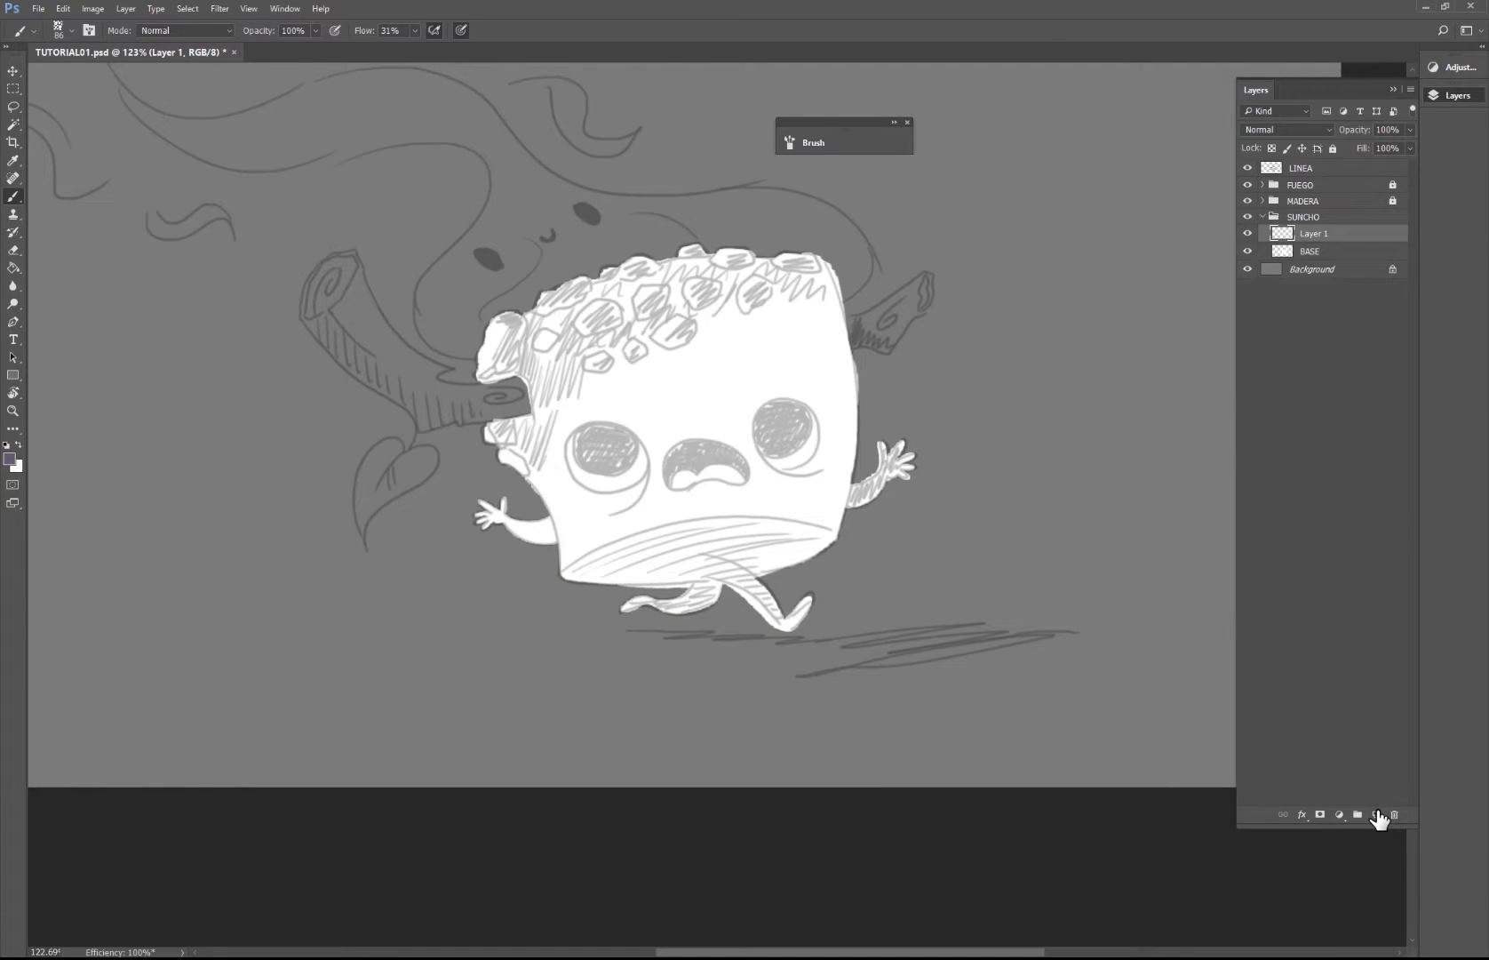
key(alt)
alt+click(1305, 242)
click(10, 458)
click(439, 258)
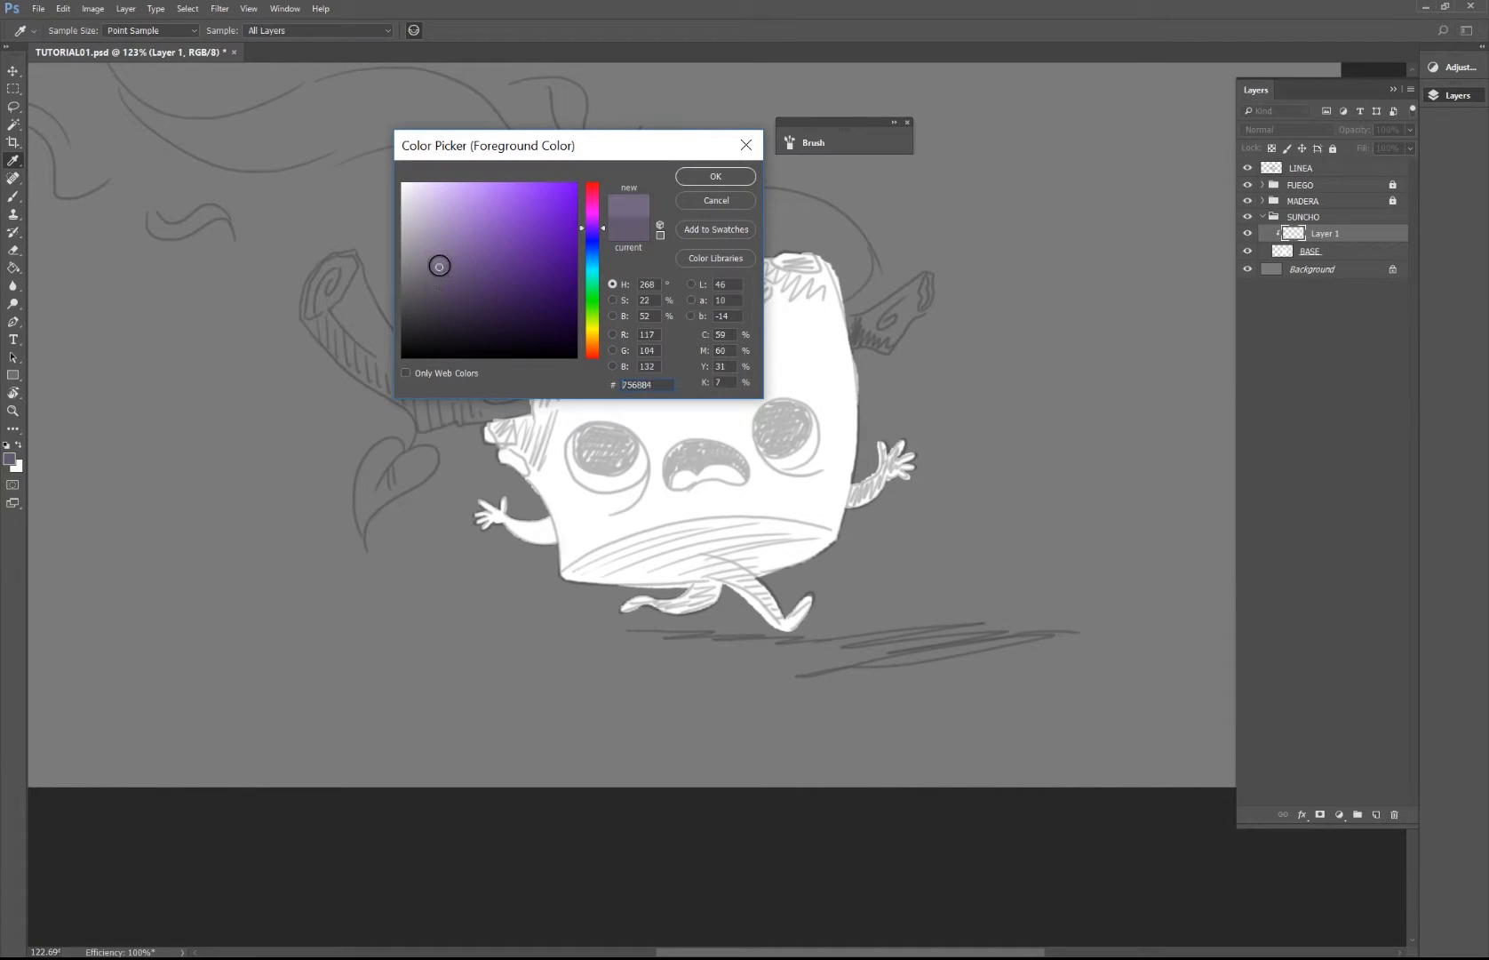
drag(439, 259, 426, 247)
click(693, 178)
Step: Brush textured light purple shading over the marshmallow's underside, legs, right side and right arm
key(b)
mouse_move(695, 571)
mouse_down()
mouse_move(582, 584)
mouse_move(671, 557)
mouse_move(710, 570)
mouse_move(781, 549)
mouse_move(824, 556)
mouse_move(740, 579)
mouse_move(802, 617)
mouse_move(638, 602)
mouse_move(615, 623)
mouse_move(878, 510)
mouse_move(915, 452)
mouse_move(857, 521)
mouse_move(877, 432)
mouse_up()
mouse_move(867, 382)
mouse_down()
mouse_move(826, 498)
mouse_move(777, 535)
mouse_up()
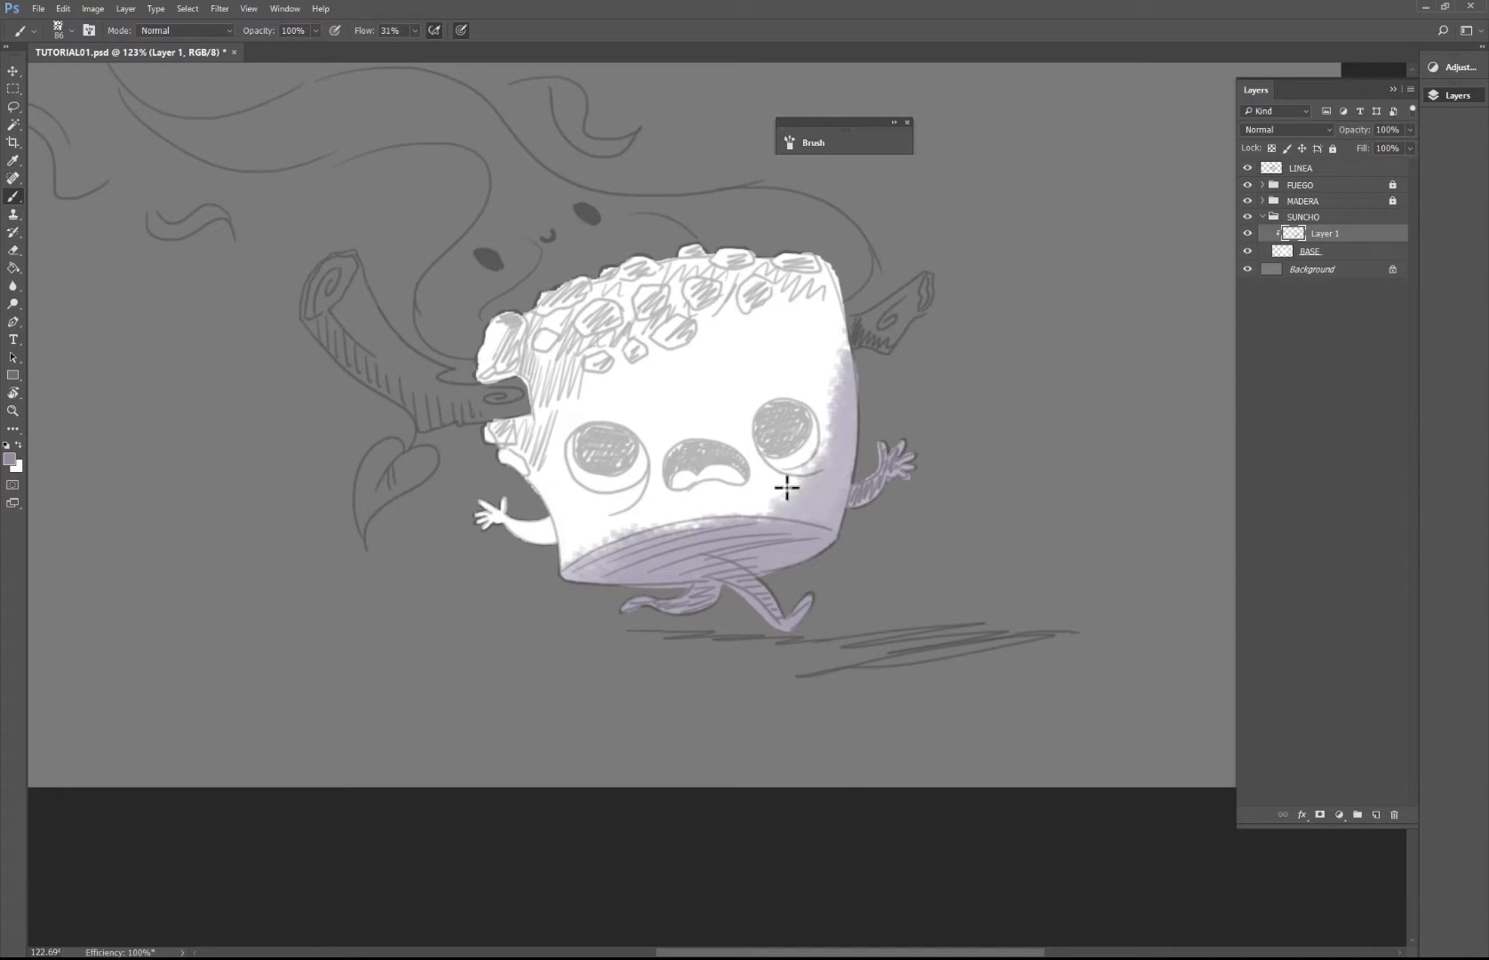
drag(854, 373, 800, 515)
mouse_move(649, 584)
mouse_down()
mouse_move(655, 572)
mouse_move(622, 581)
mouse_move(808, 602)
mouse_move(722, 611)
mouse_up()
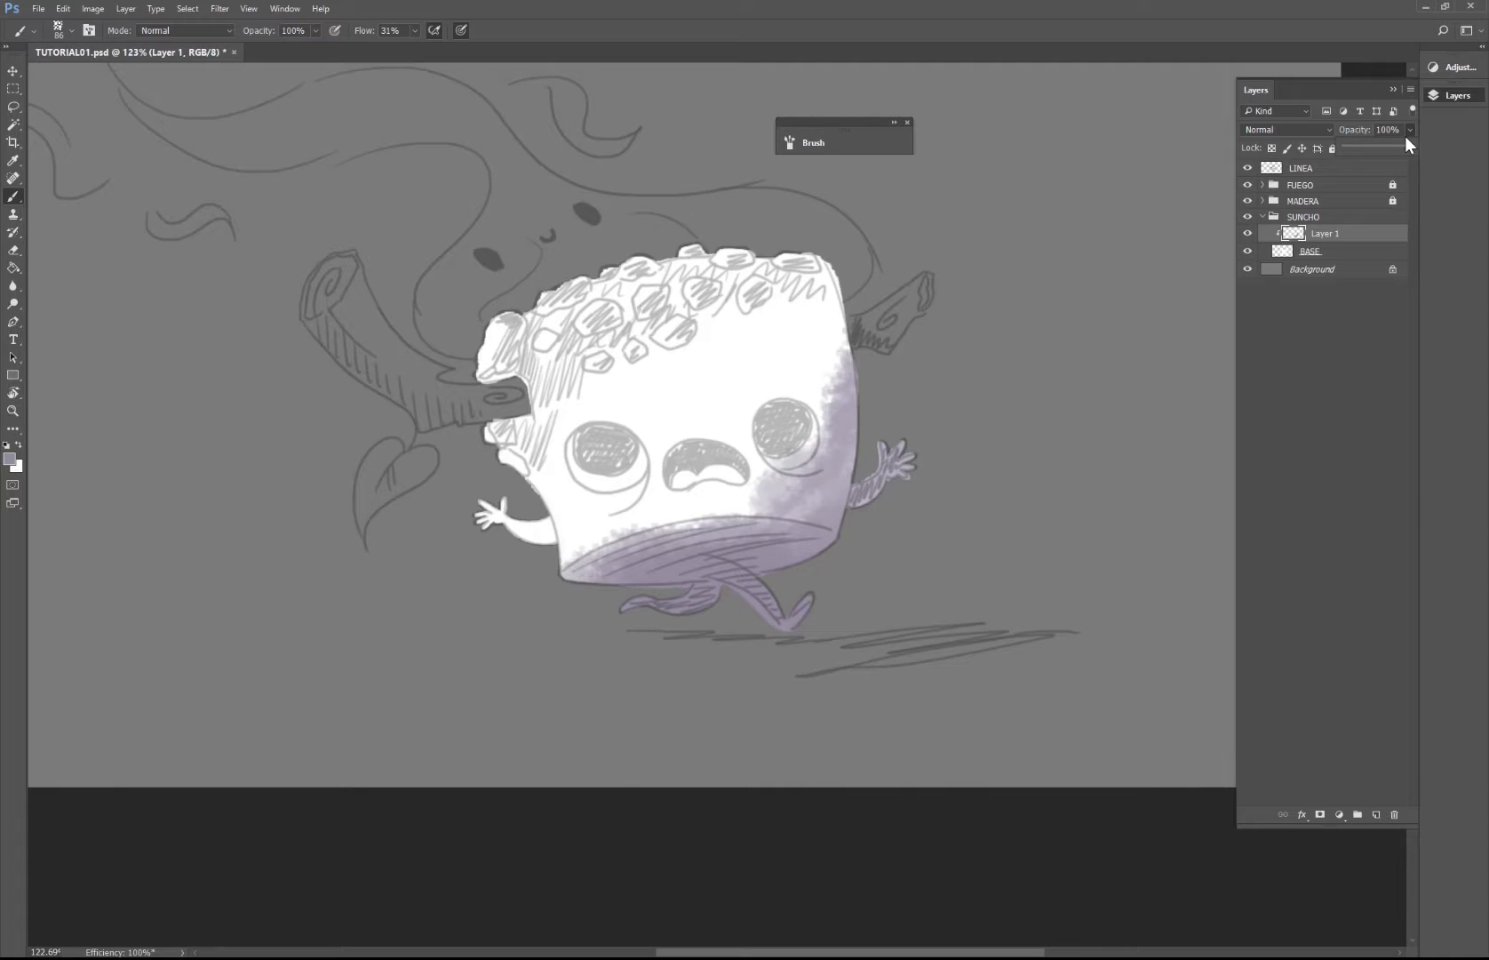
Step: Fade the LINEA layer to 5% opacity and extend the shading on the right arm in the clipped layer
click(1321, 169)
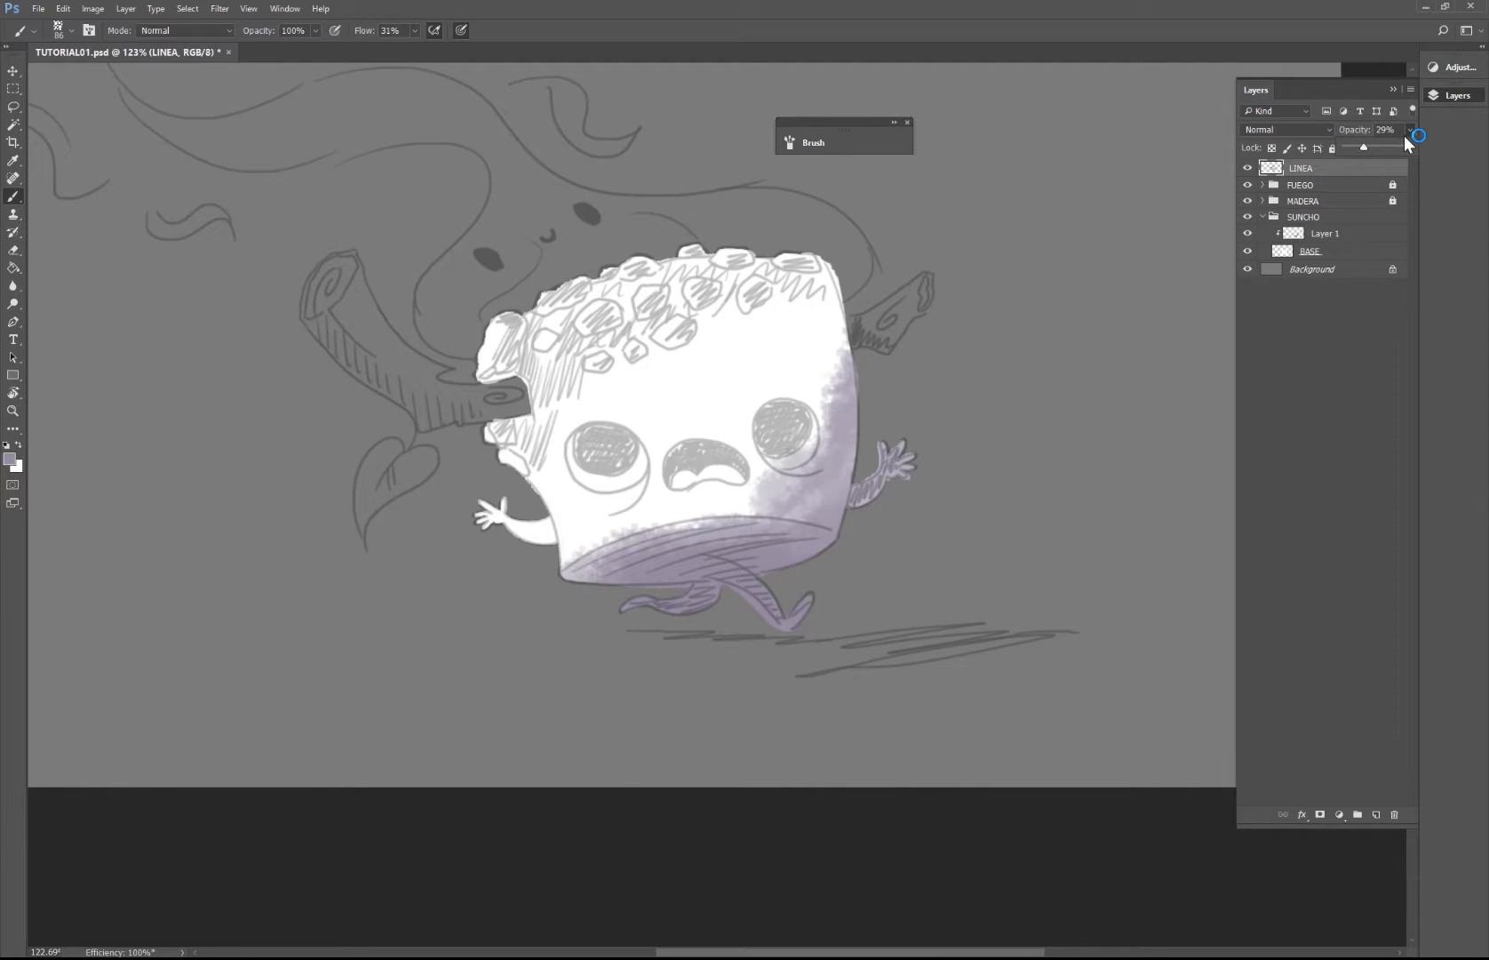
drag(1367, 145, 1355, 143)
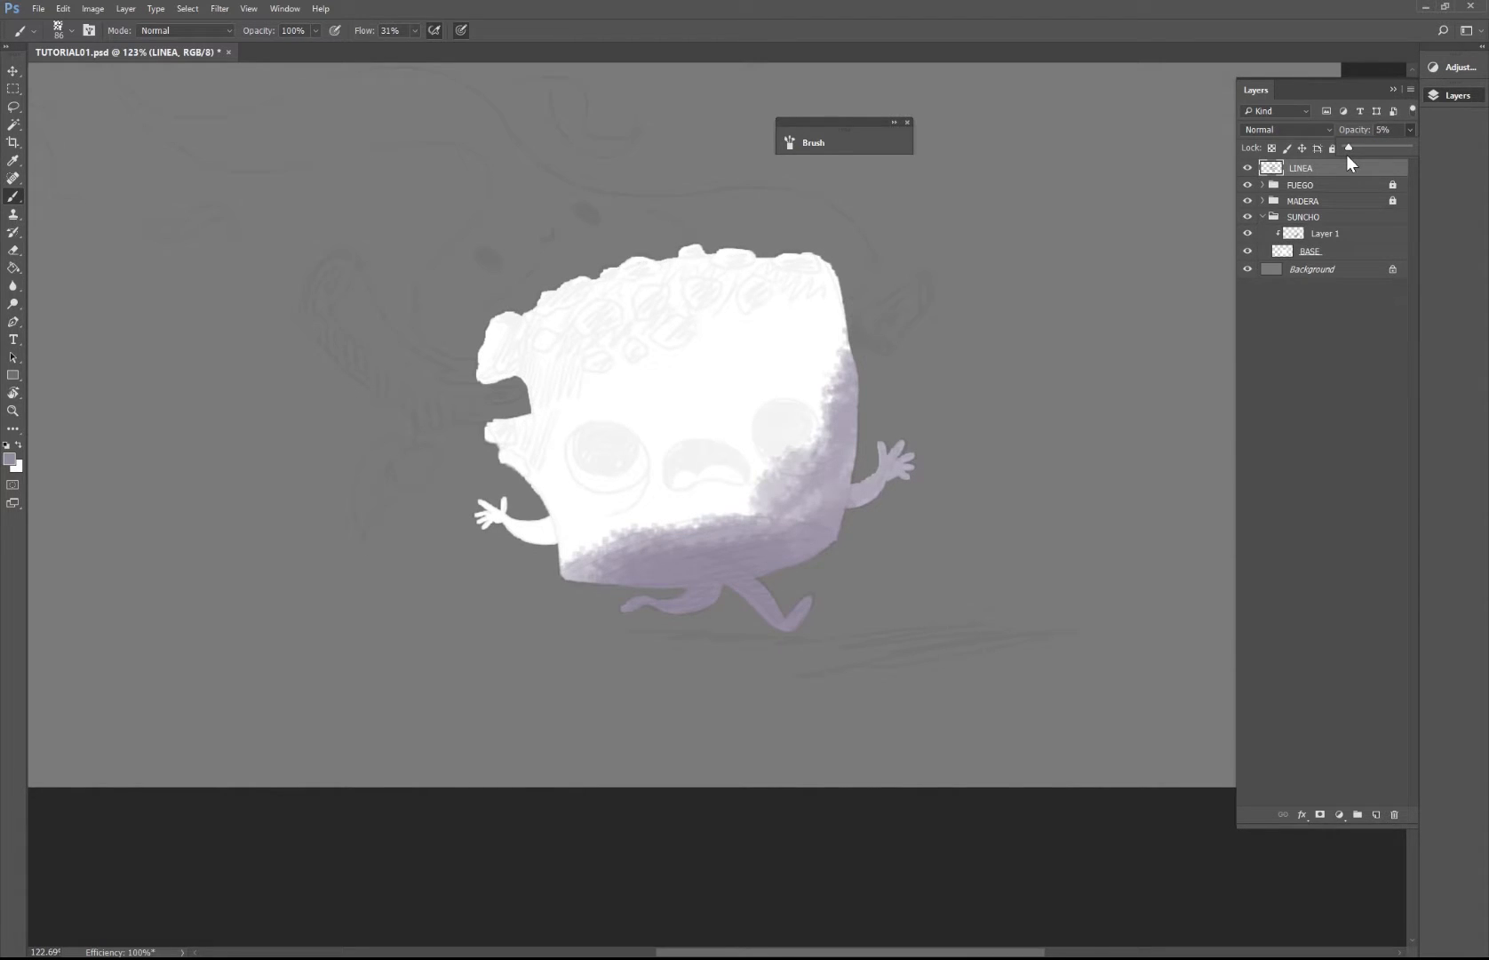
click(1345, 233)
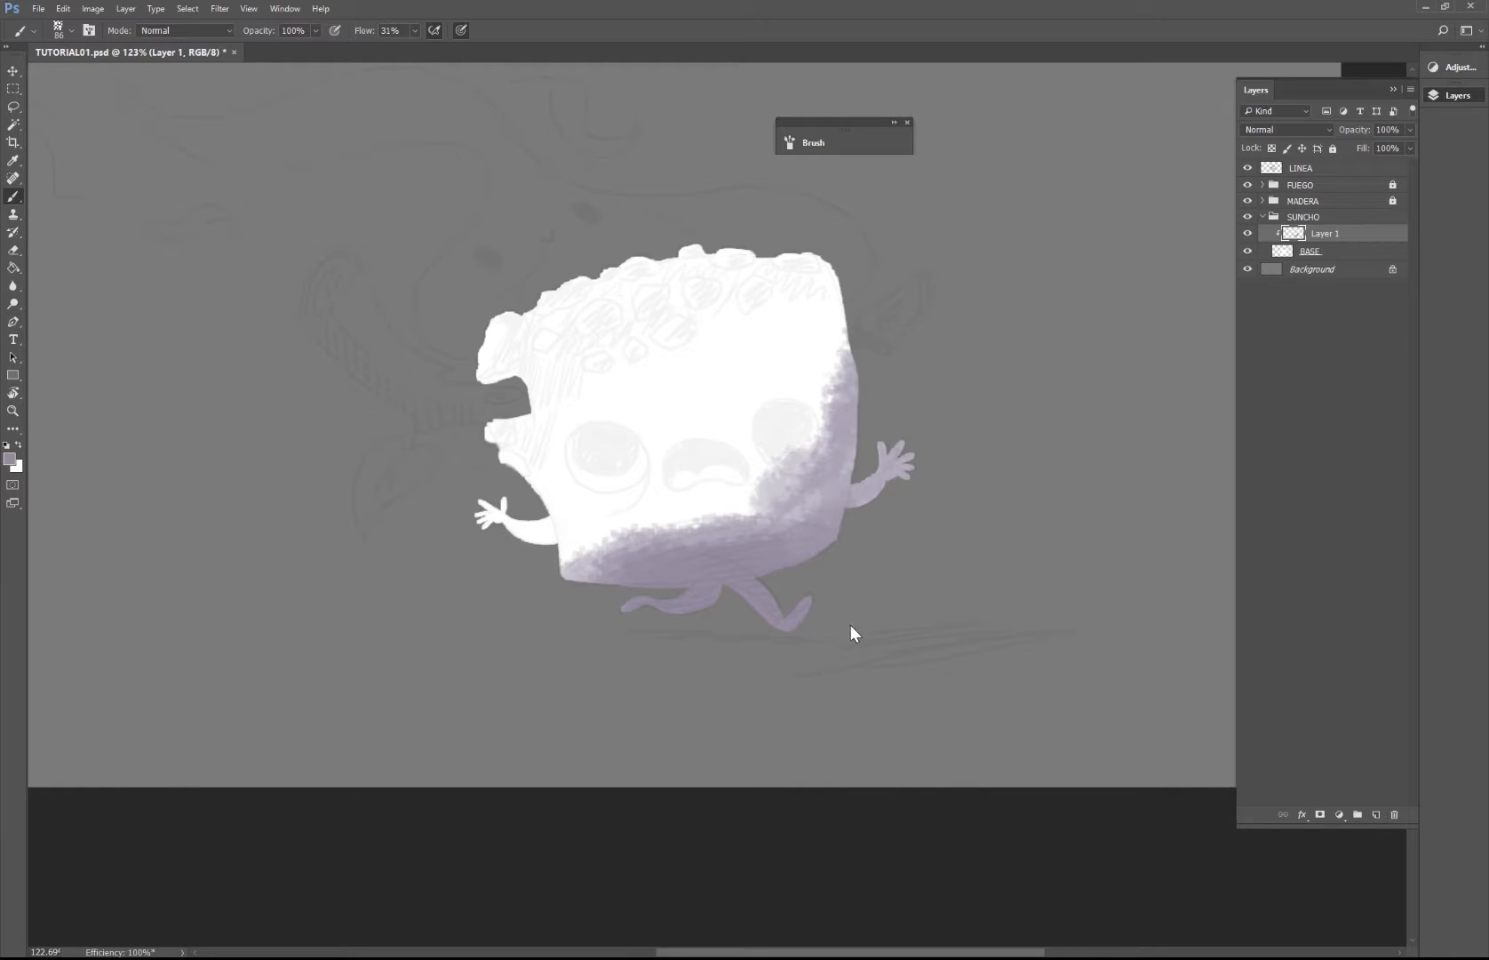
mouse_move(867, 471)
mouse_down()
mouse_move(897, 488)
mouse_move(873, 495)
mouse_up()
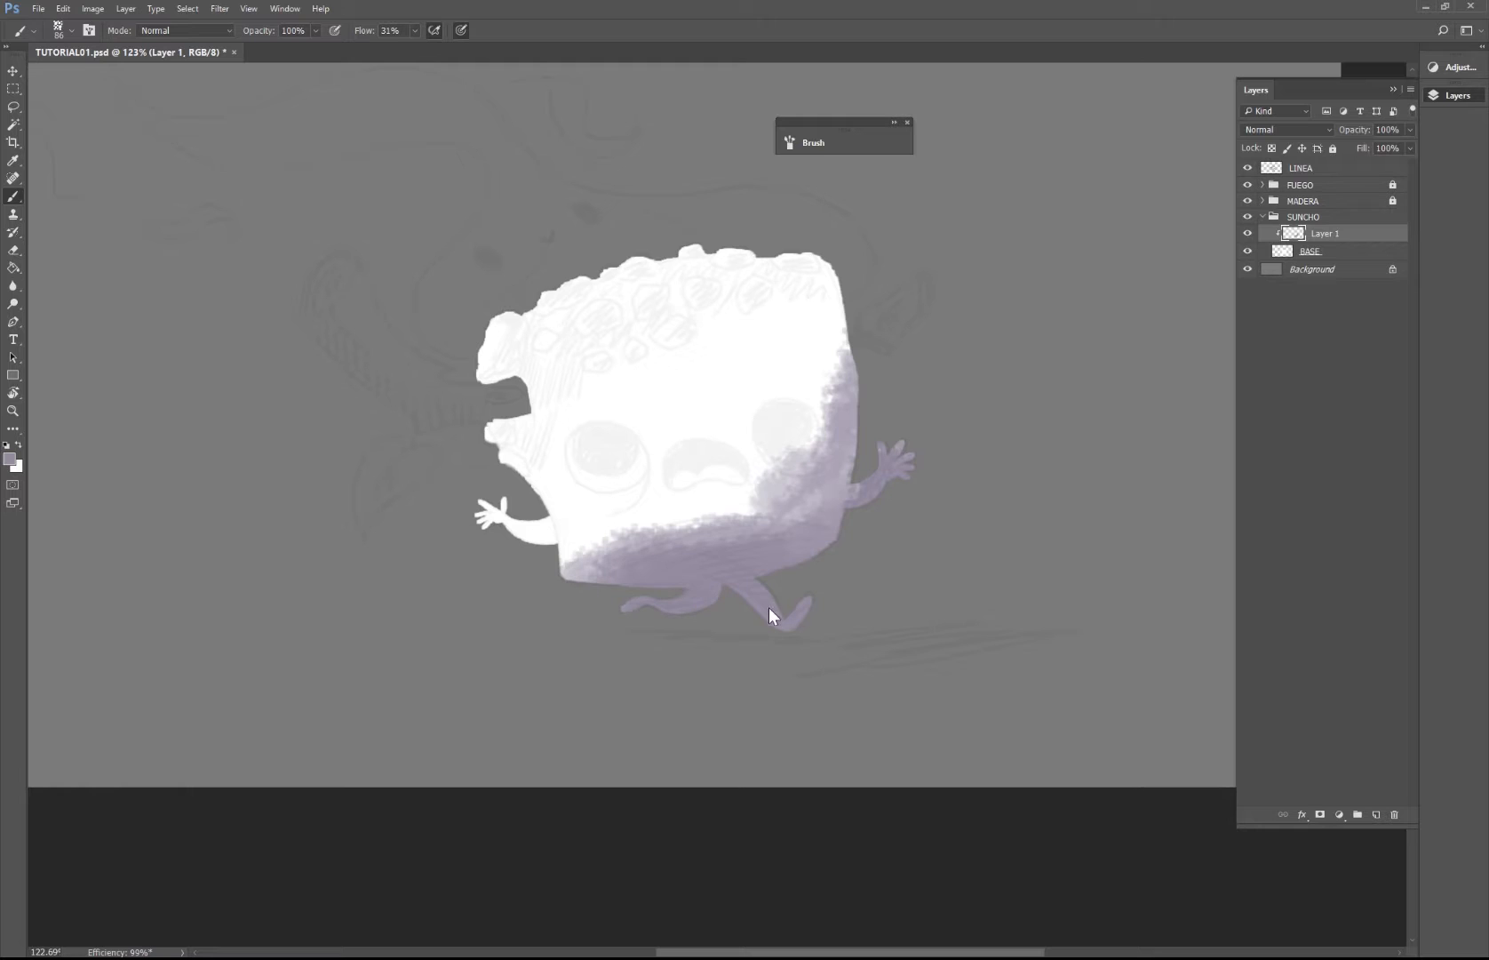
Step: Deepen the shading on the underside and legs with a more saturated purple at 45% brush opacity
alt+shift+right_click(798, 510)
mouse_move(808, 548)
mouse_down()
mouse_move(768, 572)
mouse_move(795, 571)
mouse_move(801, 556)
mouse_move(686, 562)
mouse_up()
key(ctrl+z)
right_click(788, 544)
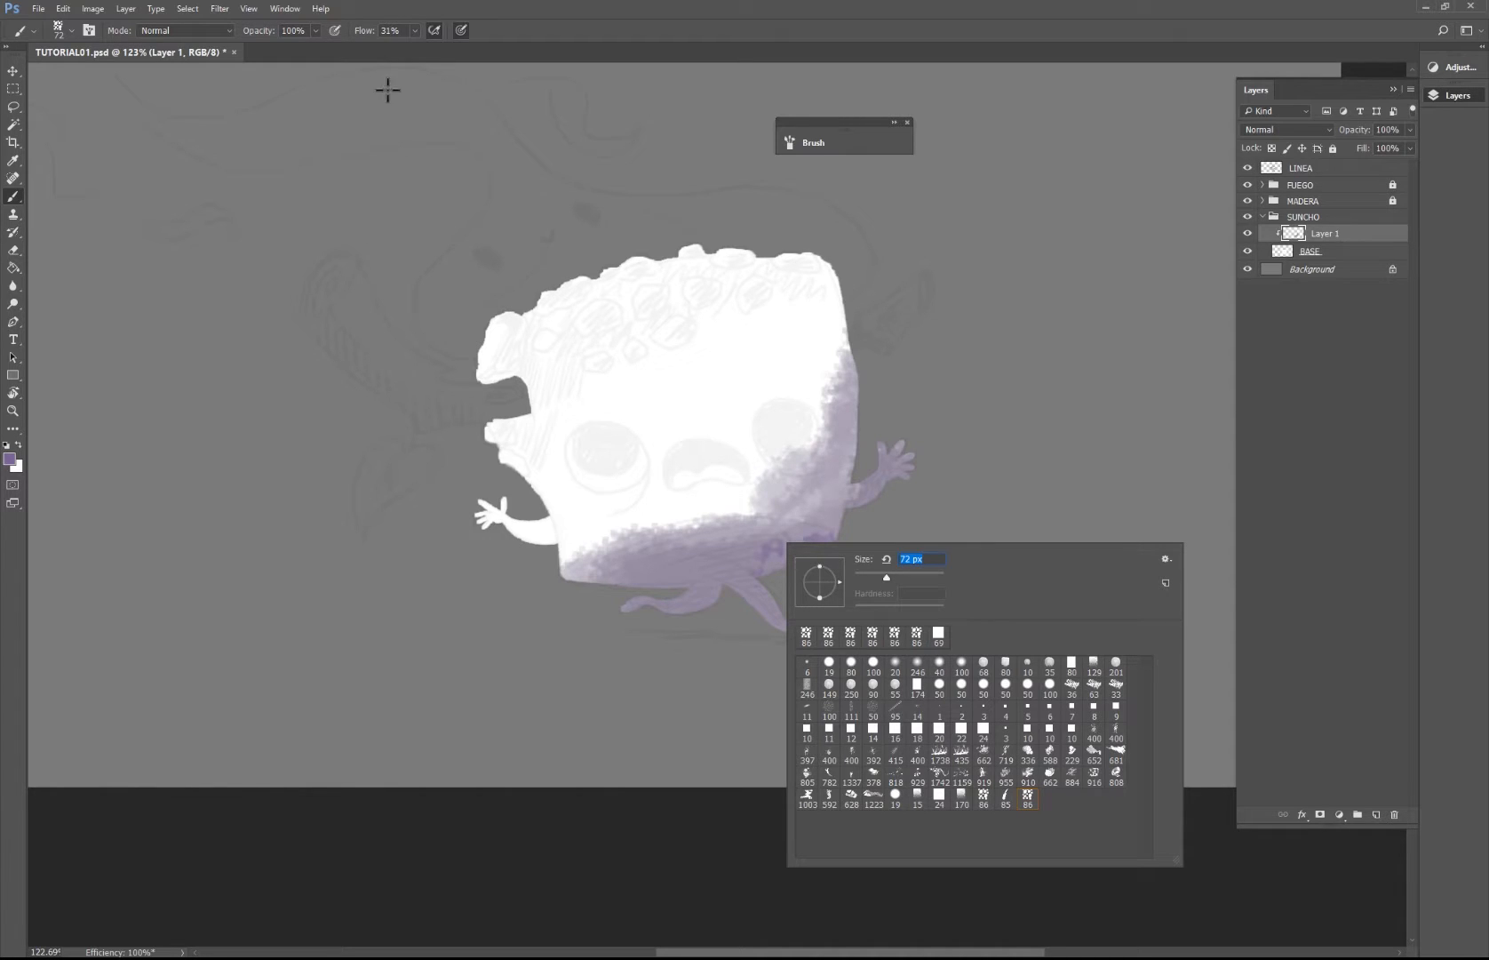
click(355, 52)
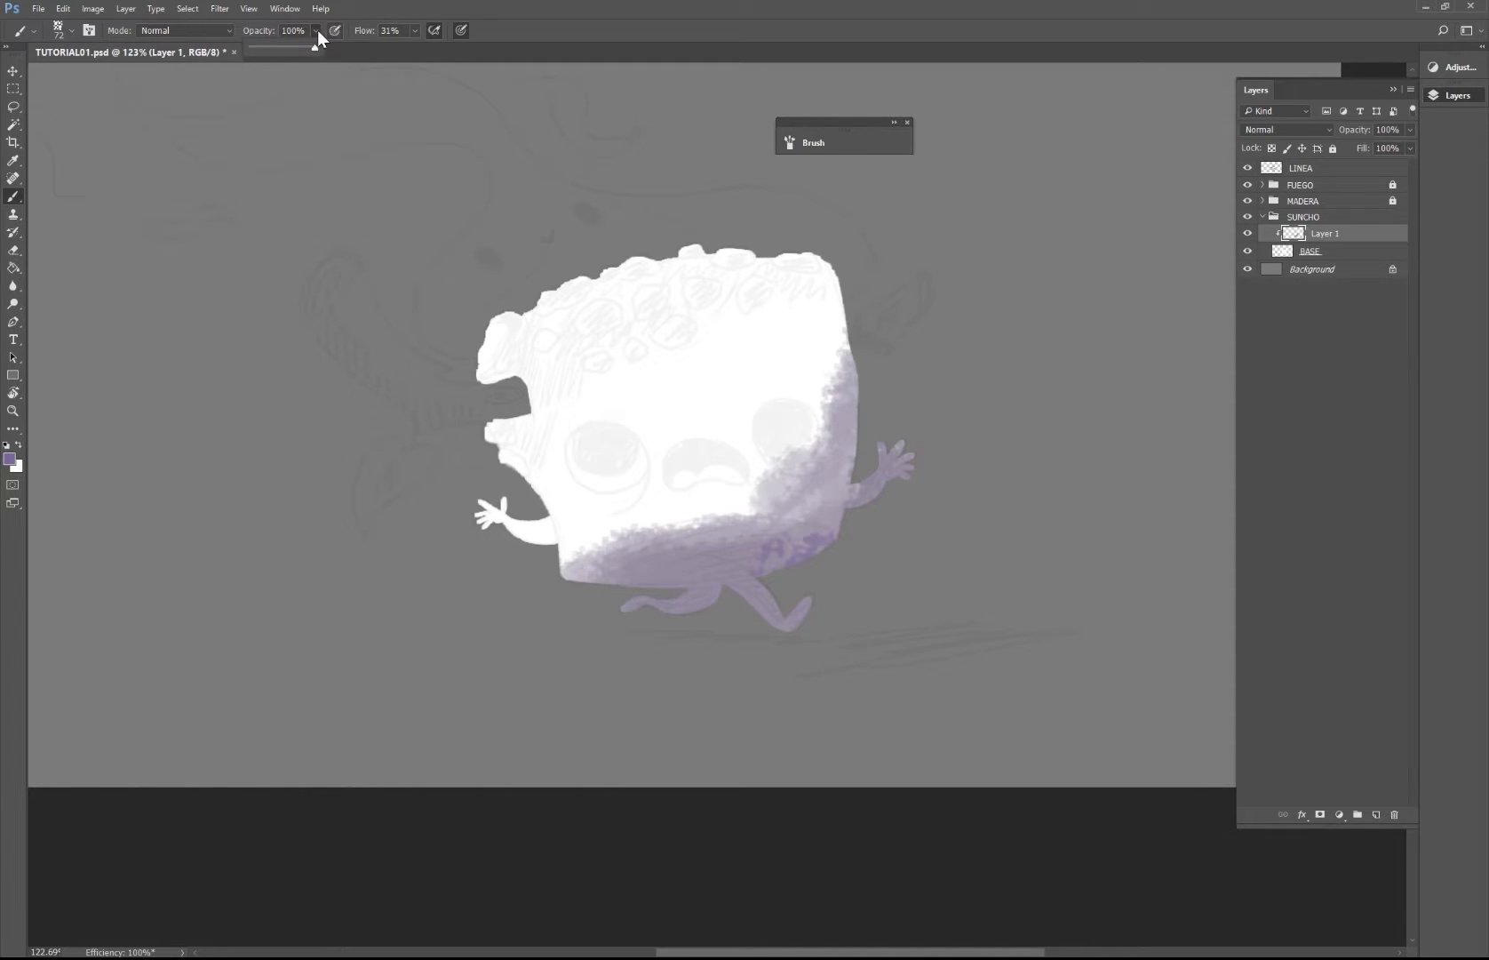
click(315, 30)
drag(292, 51, 281, 50)
click(788, 591)
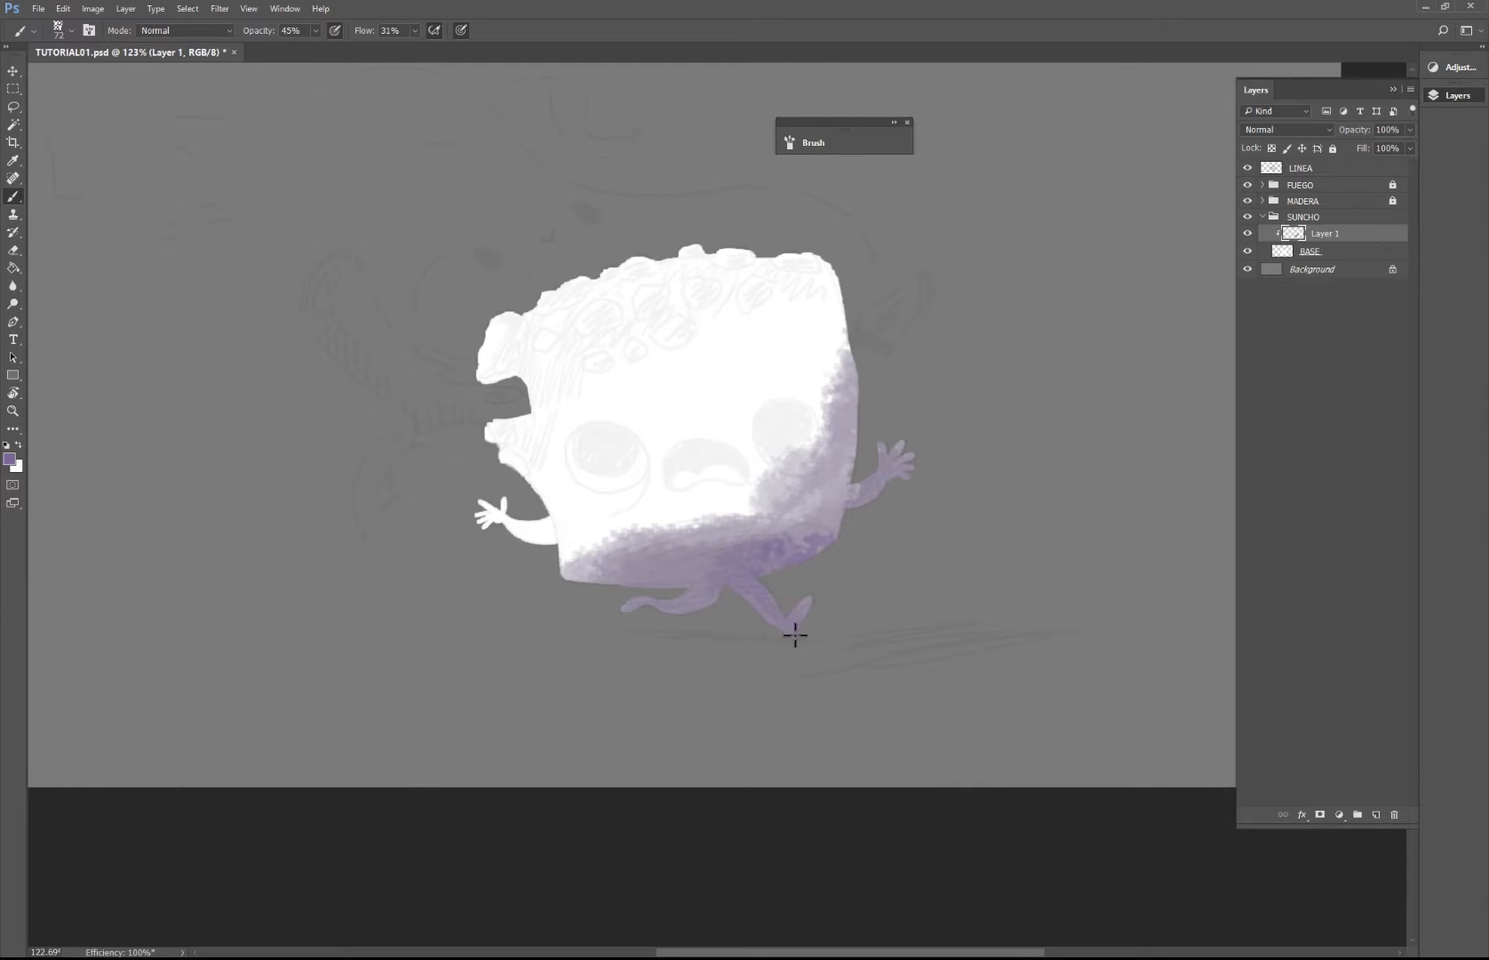
mouse_move(712, 570)
mouse_down()
mouse_move(603, 572)
mouse_move(811, 553)
mouse_move(740, 538)
mouse_move(635, 554)
mouse_move(581, 574)
mouse_move(699, 580)
mouse_move(574, 605)
mouse_move(716, 597)
mouse_move(555, 584)
mouse_move(817, 563)
mouse_move(686, 563)
mouse_move(719, 553)
mouse_move(819, 554)
mouse_up()
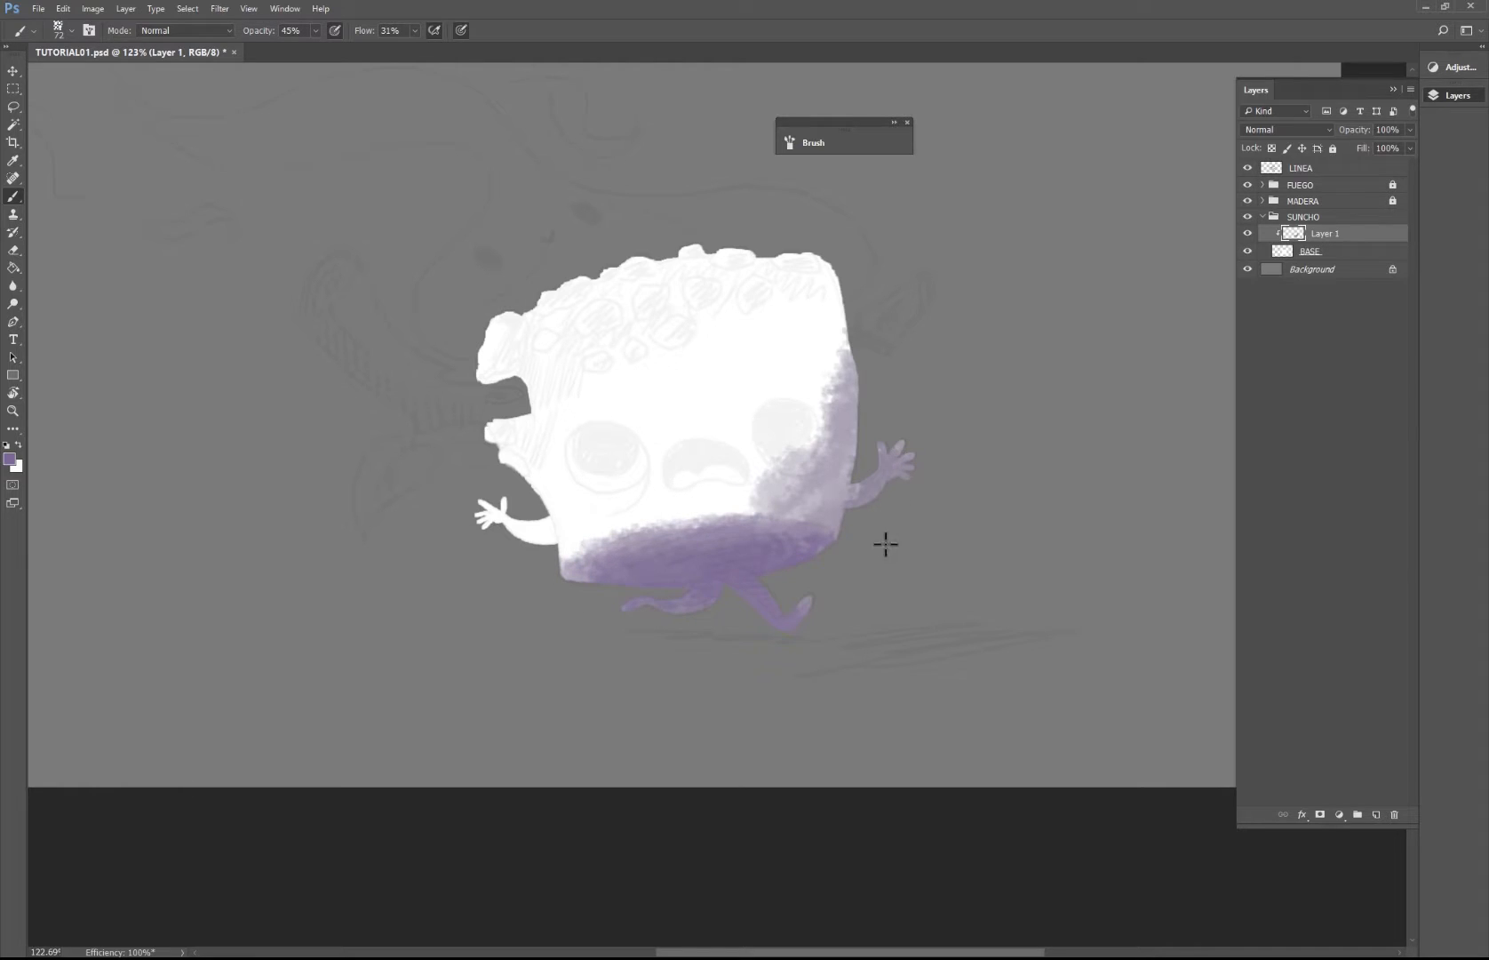
Step: Isolate the right arm with a lasso selection, paint it deeper purple, deselect, and compare with the LINEA sketch hidden
key(l)
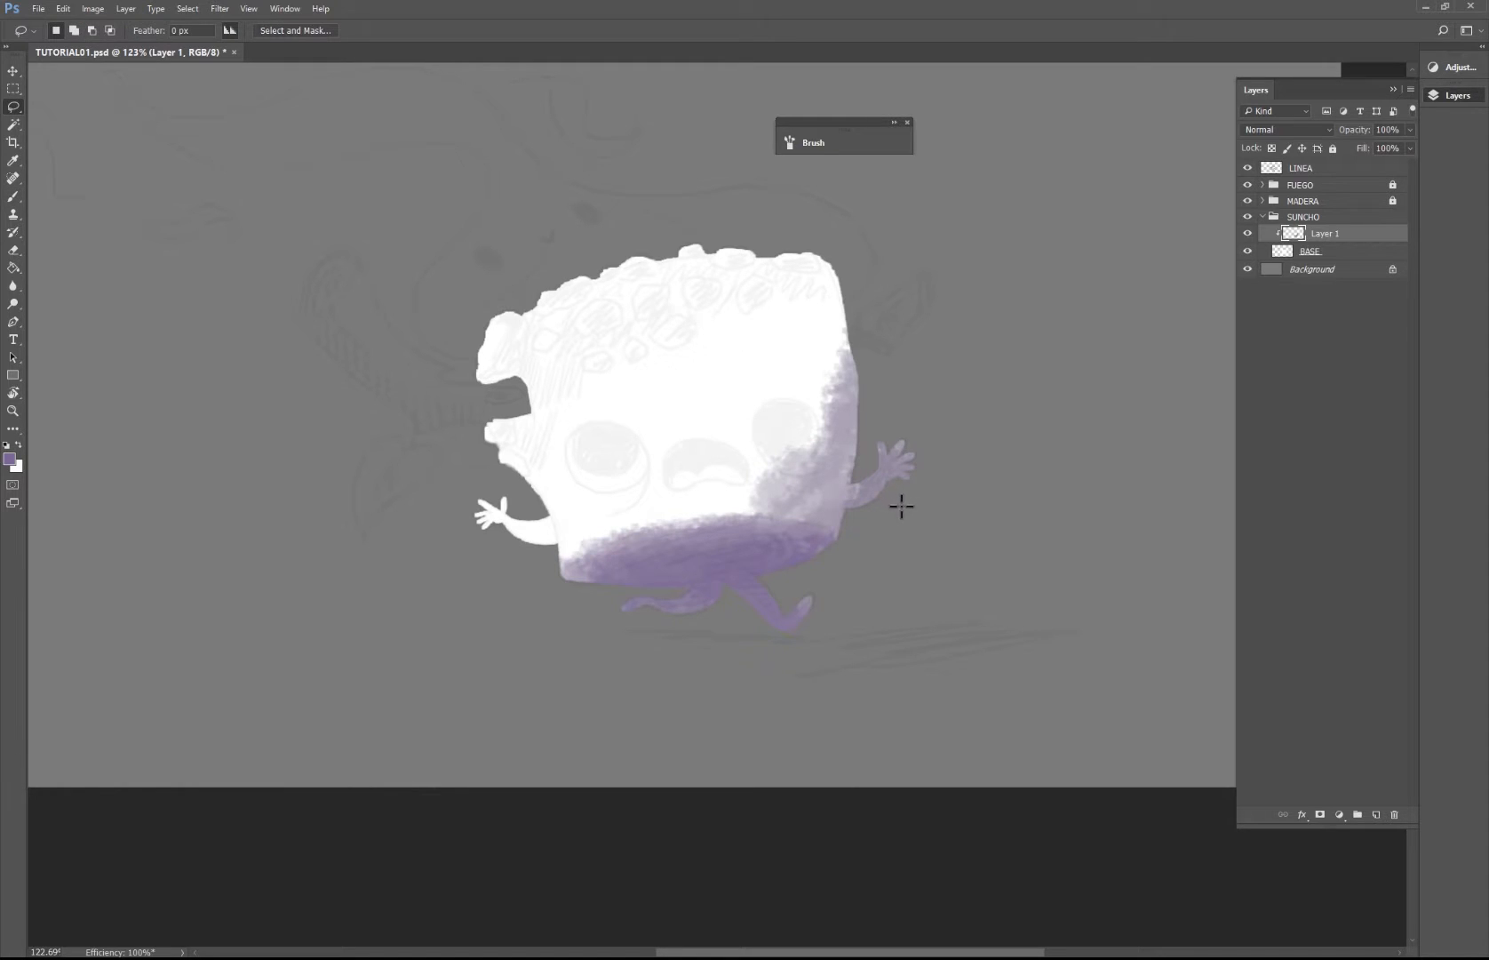
mouse_move(924, 477)
mouse_down()
mouse_move(860, 526)
mouse_move(847, 511)
mouse_move(858, 453)
mouse_move(930, 462)
mouse_move(917, 508)
mouse_move(886, 449)
mouse_move(853, 621)
mouse_move(891, 414)
mouse_move(858, 566)
mouse_up()
key(b)
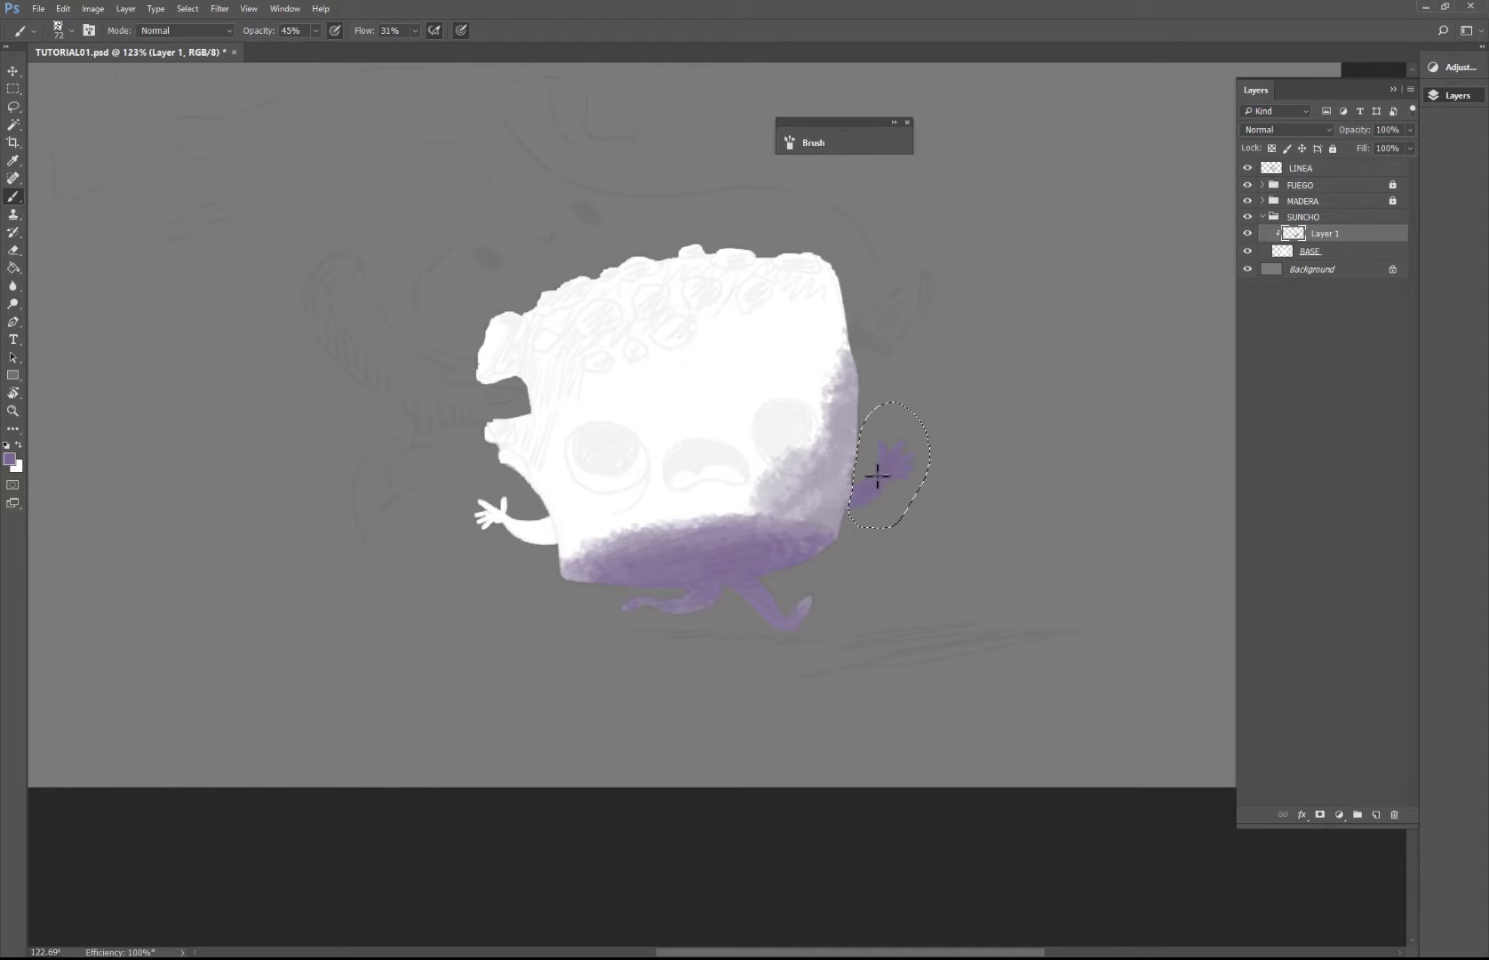
drag(877, 476, 863, 544)
key(ctrl+d)
click(1247, 168)
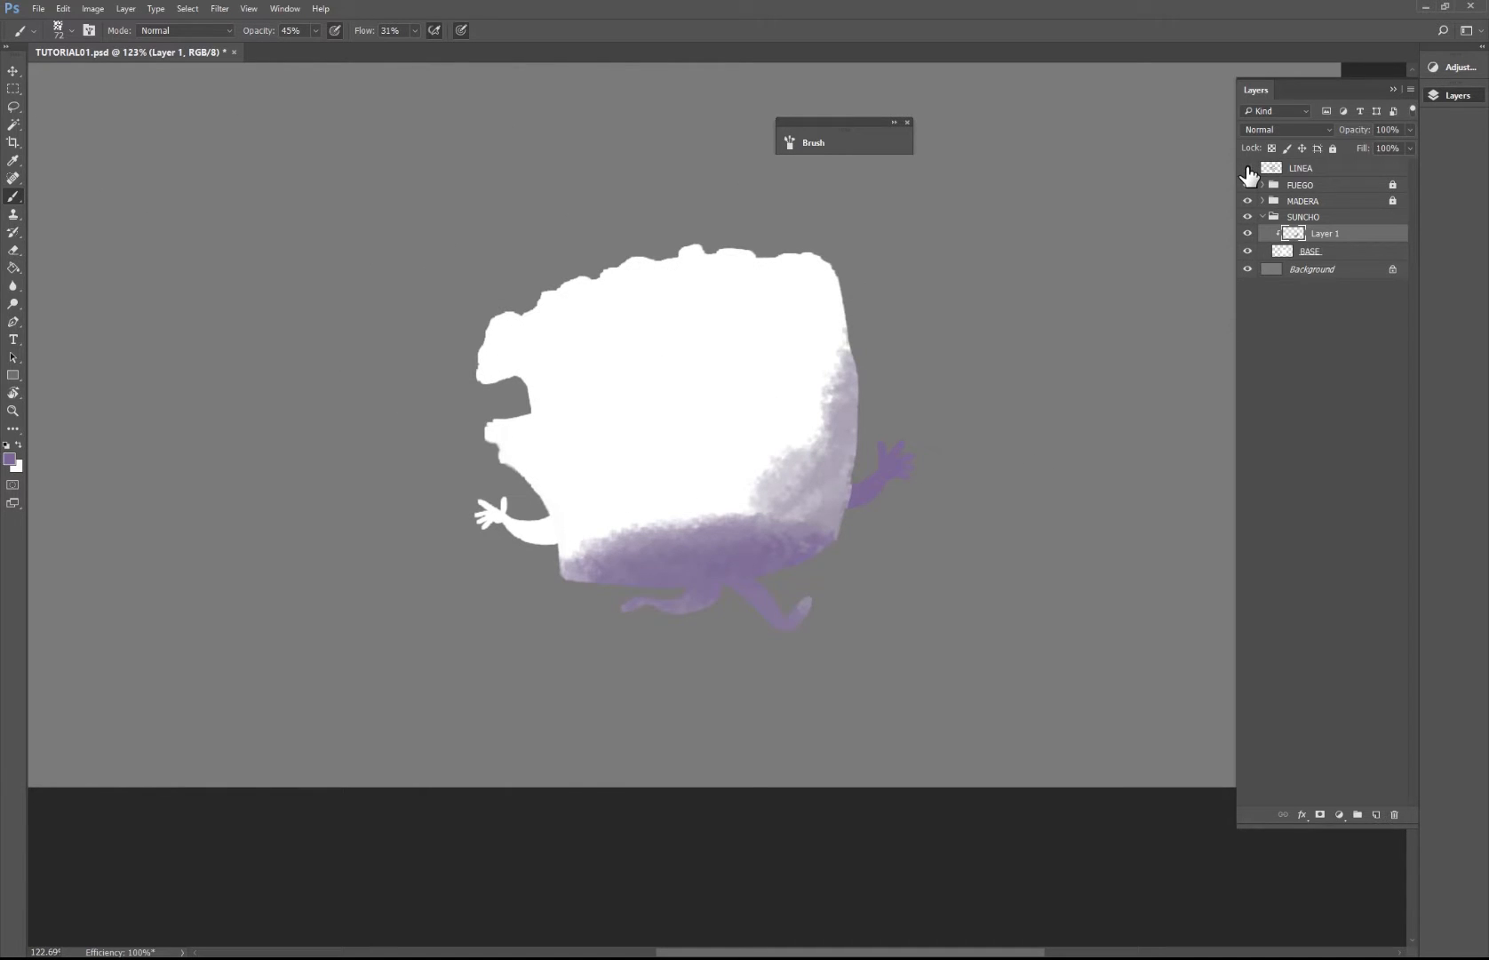
click(1247, 169)
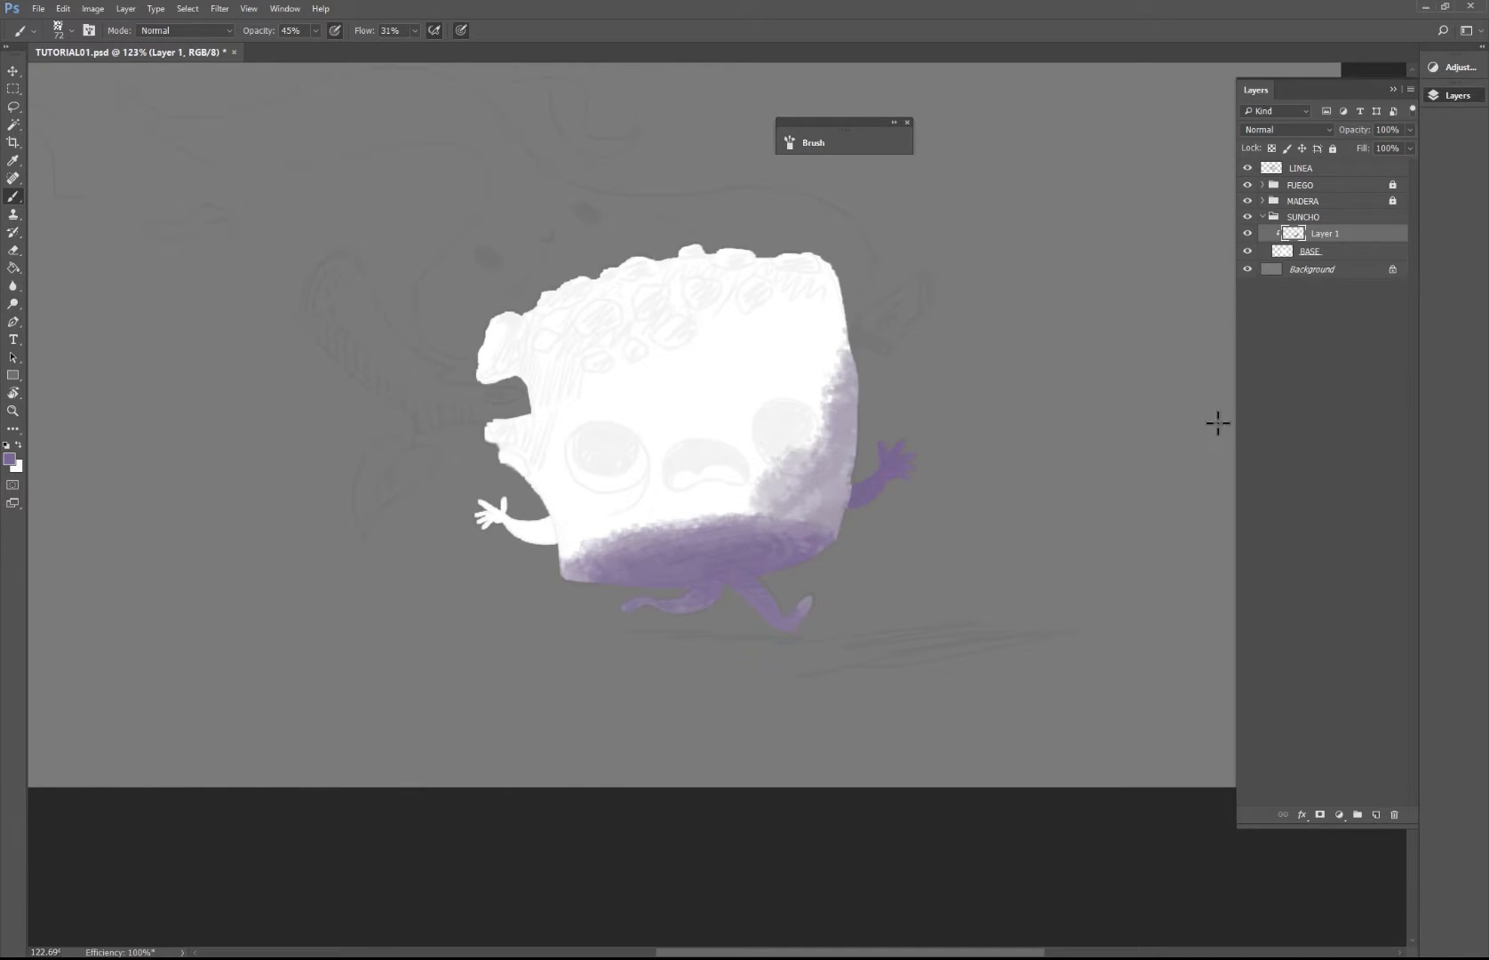
Step: Lasso the rear leg, fill it with an even coat of the saturated purple, and deselect
key(ctrl+space)
mouse_move(659, 613)
mouse_down()
mouse_move(800, 625)
mouse_move(619, 634)
mouse_move(548, 585)
mouse_move(699, 545)
mouse_up()
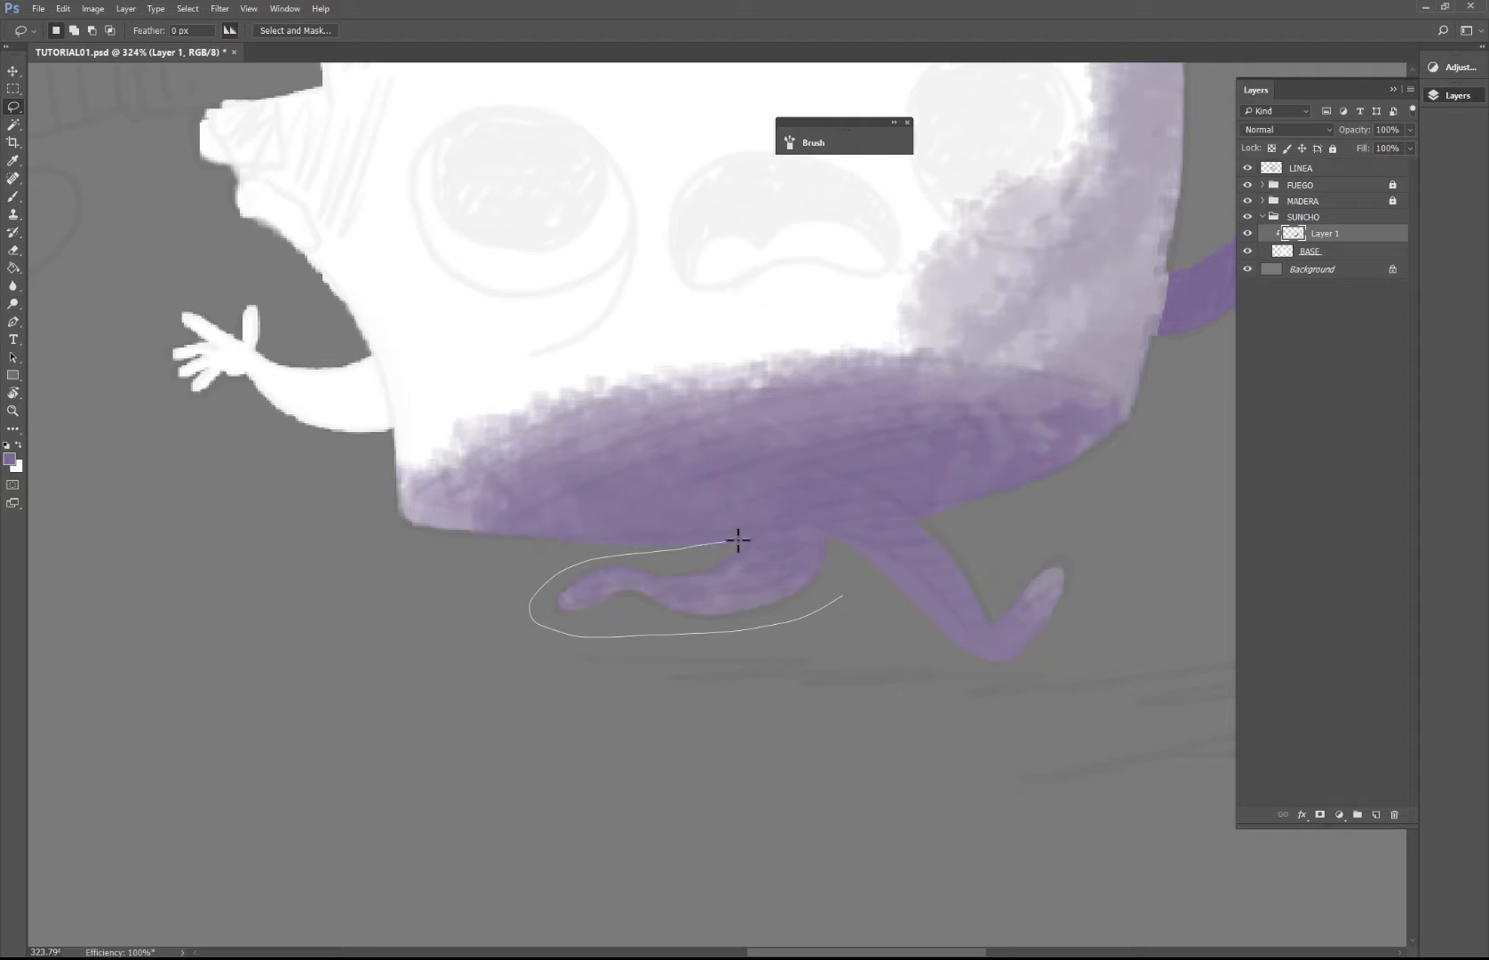
drag(847, 562, 775, 627)
key(b)
mouse_move(820, 559)
mouse_down()
mouse_move(648, 617)
mouse_move(719, 614)
mouse_move(776, 576)
mouse_move(600, 610)
mouse_move(831, 559)
mouse_up()
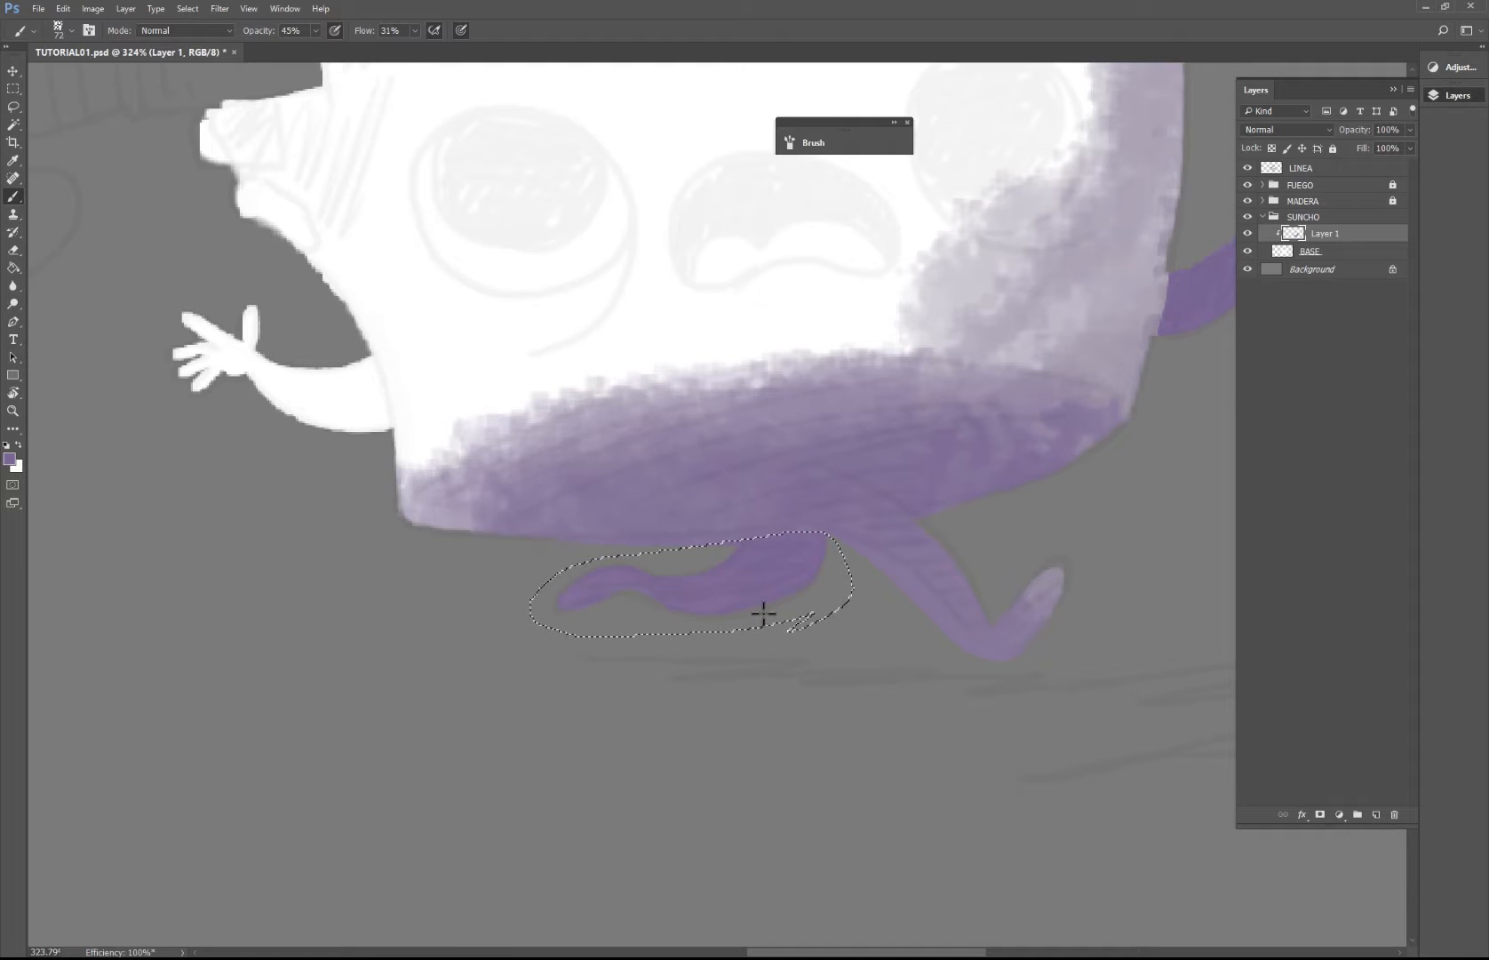
key(ctrl+d)
Step: Darken the rear leg inside a lasso selection with a much darker purple, strongest near the body, and deselect
key(z)
alt+click(864, 579)
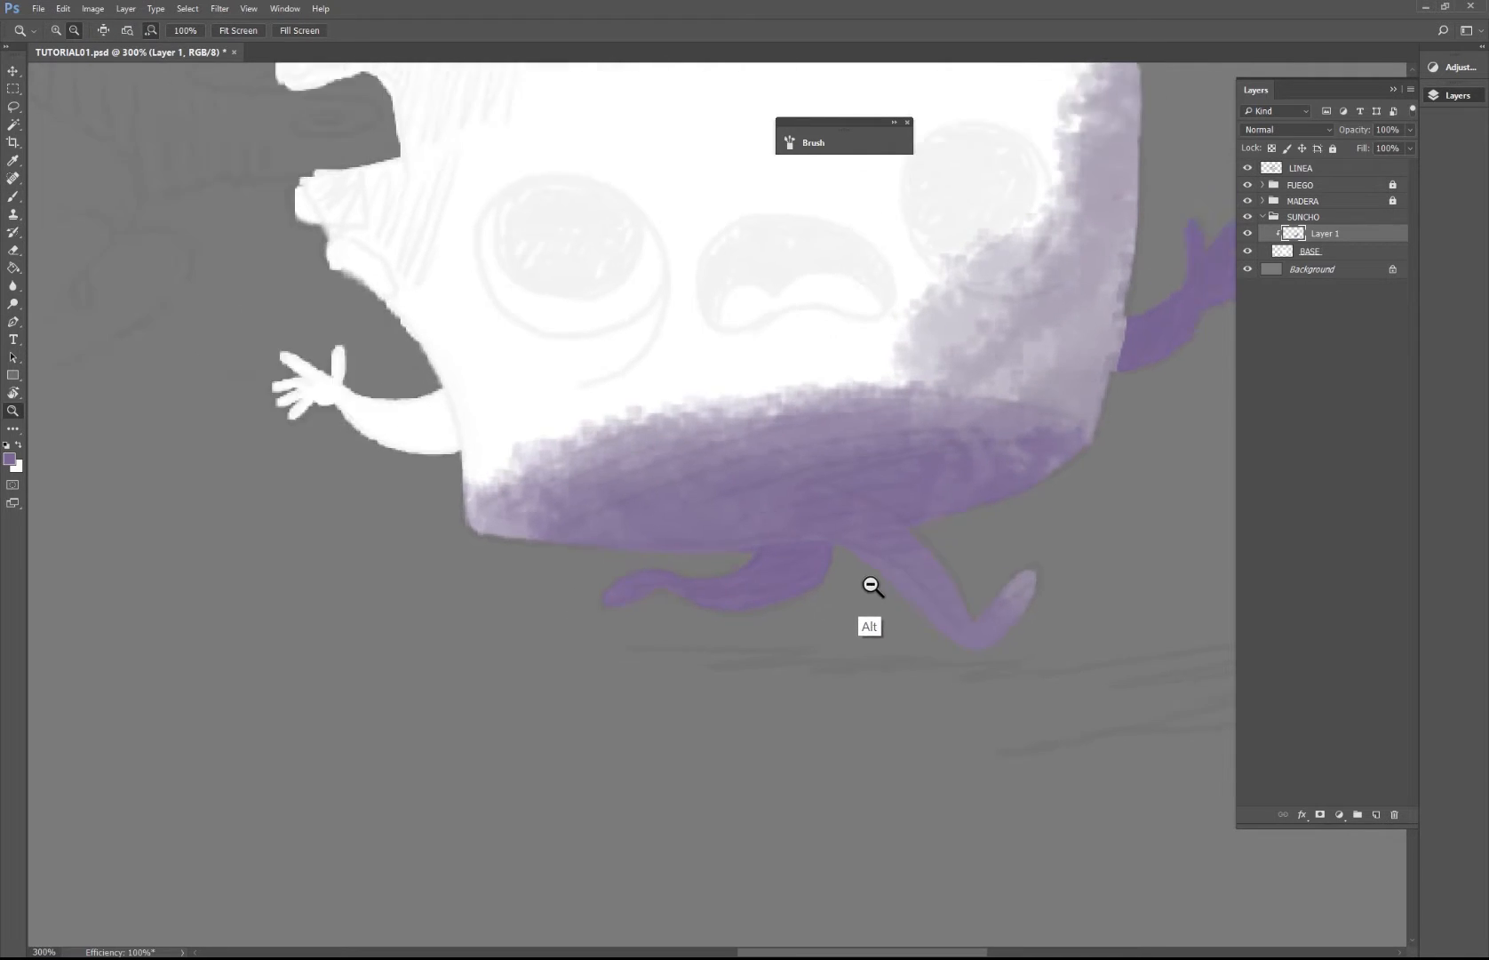
alt+click(871, 584)
alt+click(880, 591)
alt+click(887, 597)
alt+click(889, 598)
drag(823, 647, 936, 648)
key(space)
drag(798, 618, 853, 595)
key(b)
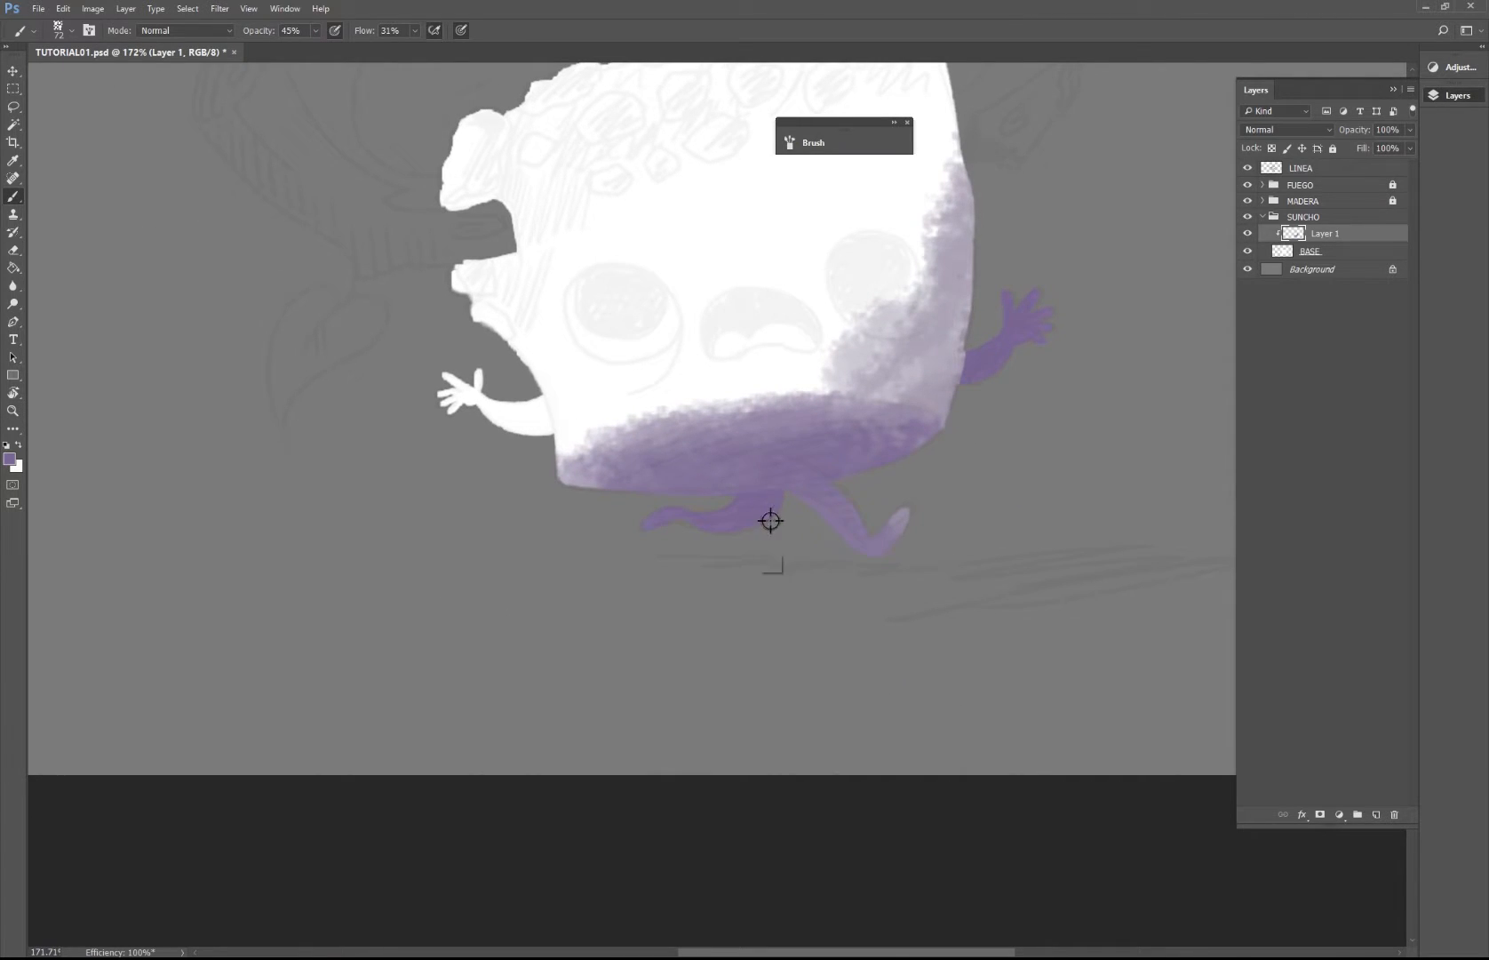
alt+shift+right_click(777, 531)
key(l)
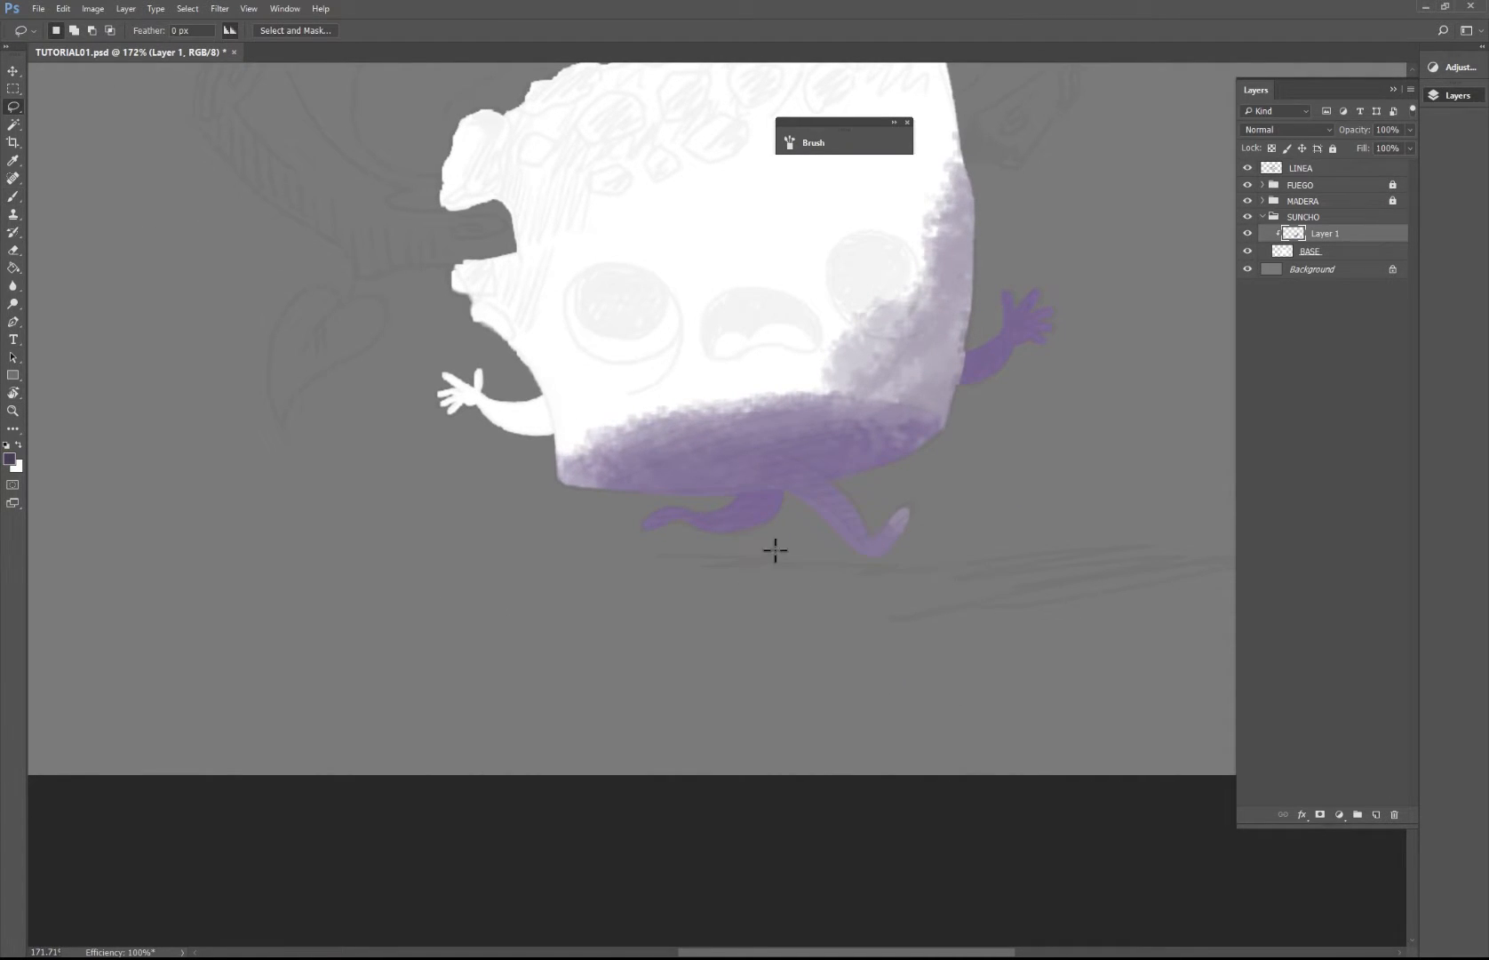
mouse_move(796, 520)
mouse_down()
mouse_move(642, 535)
mouse_move(648, 507)
mouse_up()
mouse_move(788, 491)
mouse_down()
mouse_move(793, 525)
mouse_move(751, 495)
mouse_move(711, 515)
mouse_move(769, 518)
mouse_up()
key(b)
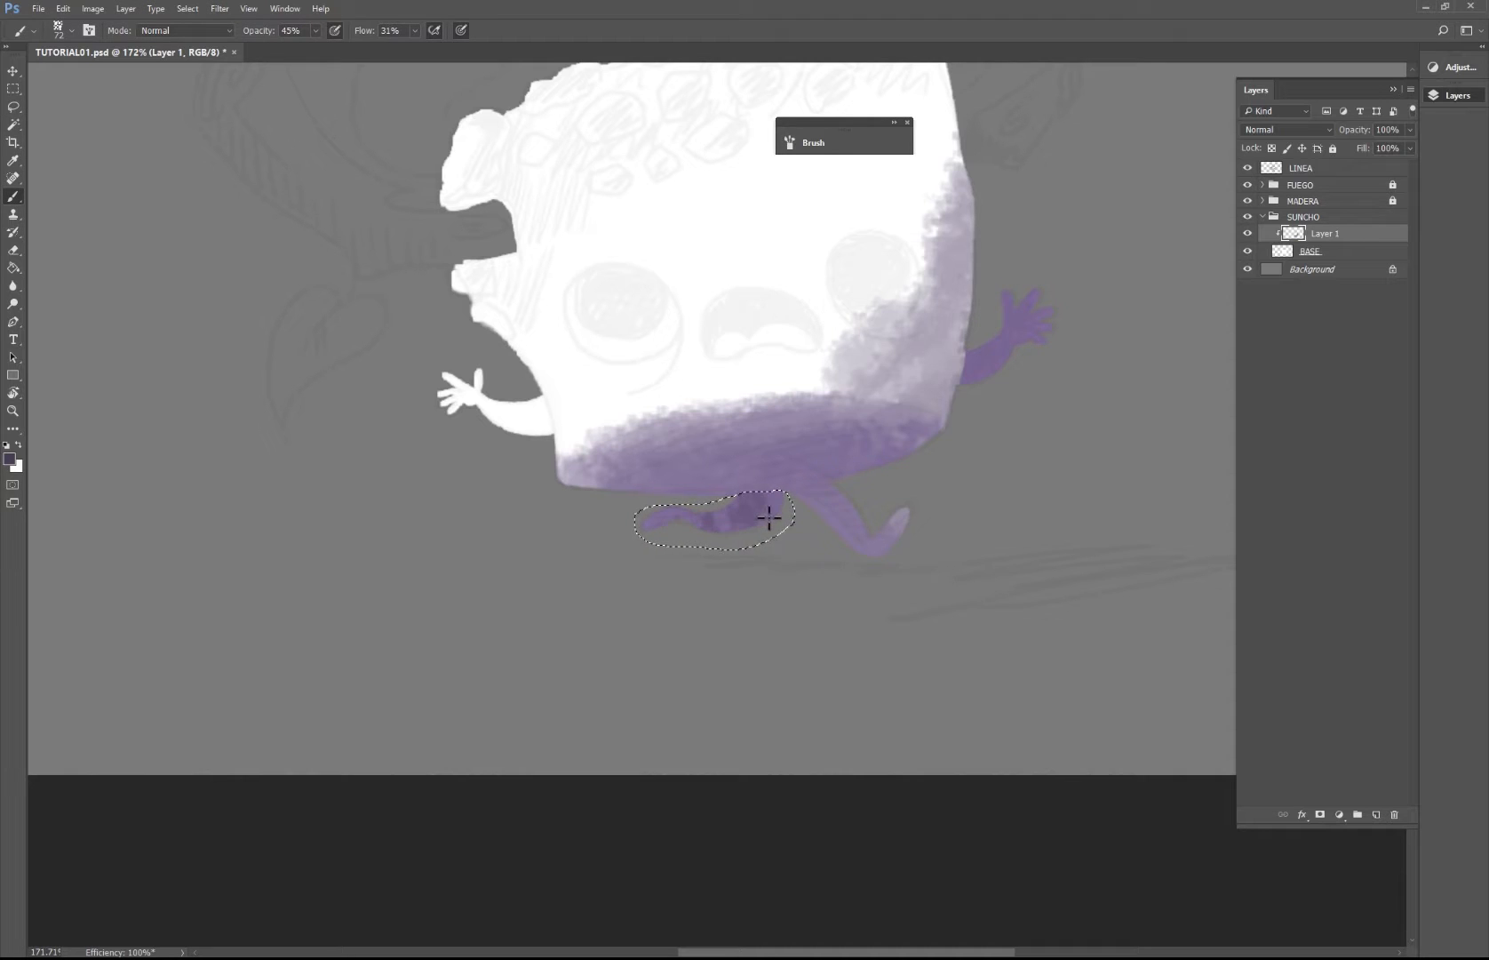
mouse_move(672, 595)
mouse_down()
mouse_move(753, 512)
mouse_move(607, 543)
mouse_move(755, 503)
mouse_up()
key(ctrl+d)
Step: Lasso the right arm, paint dark purple shadow from the body toward the hand, and deselect
key(ctrl+space)
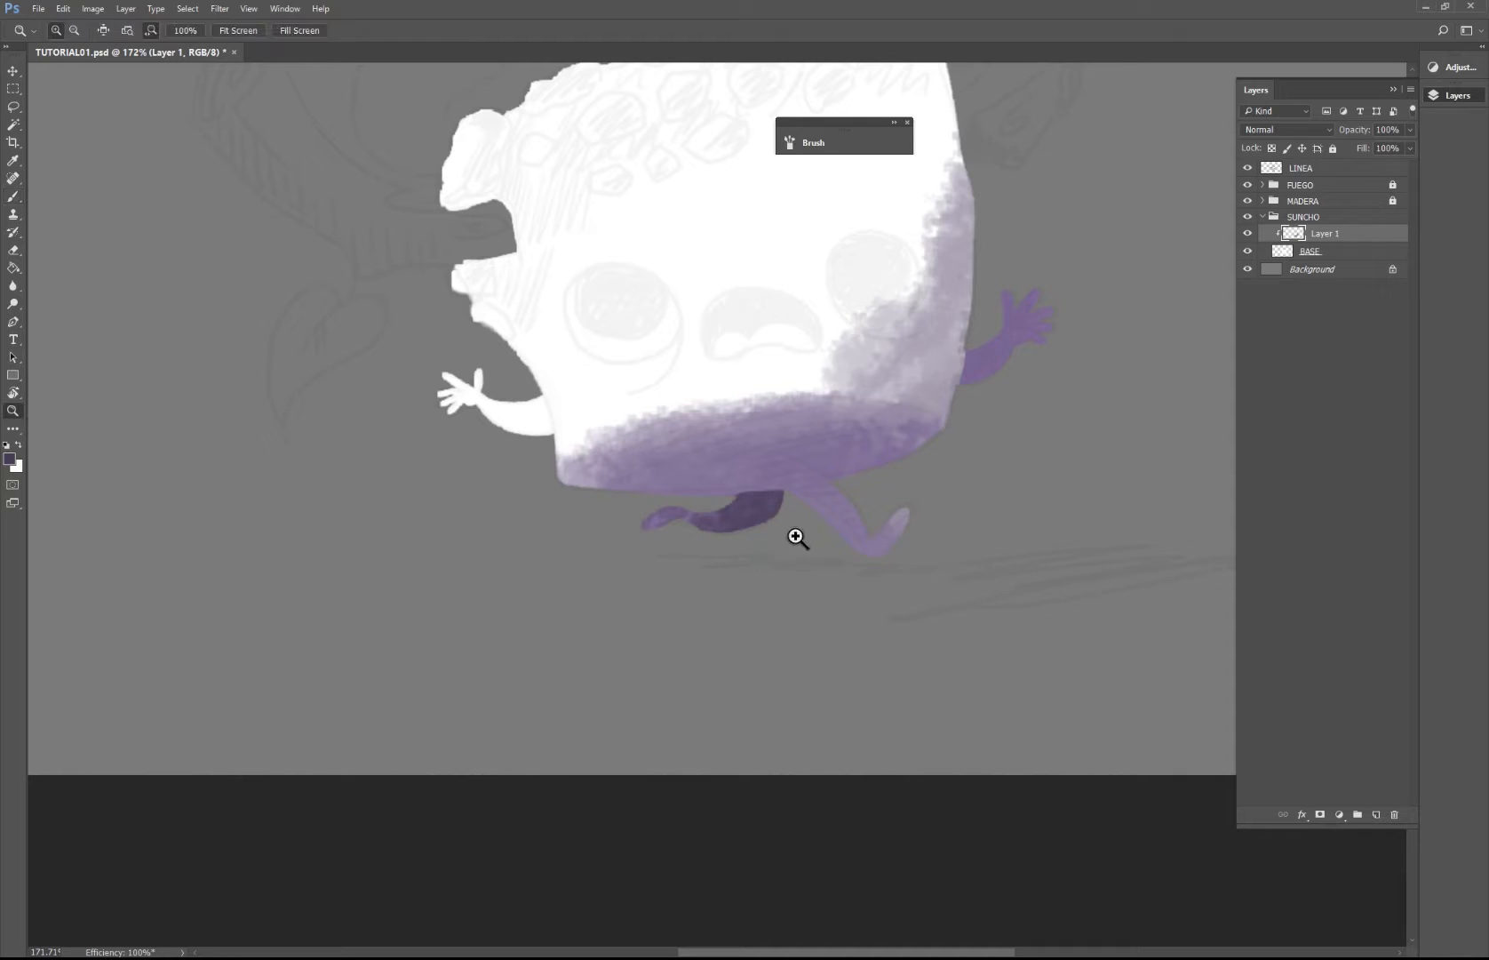
alt+click(814, 528)
alt+click(819, 534)
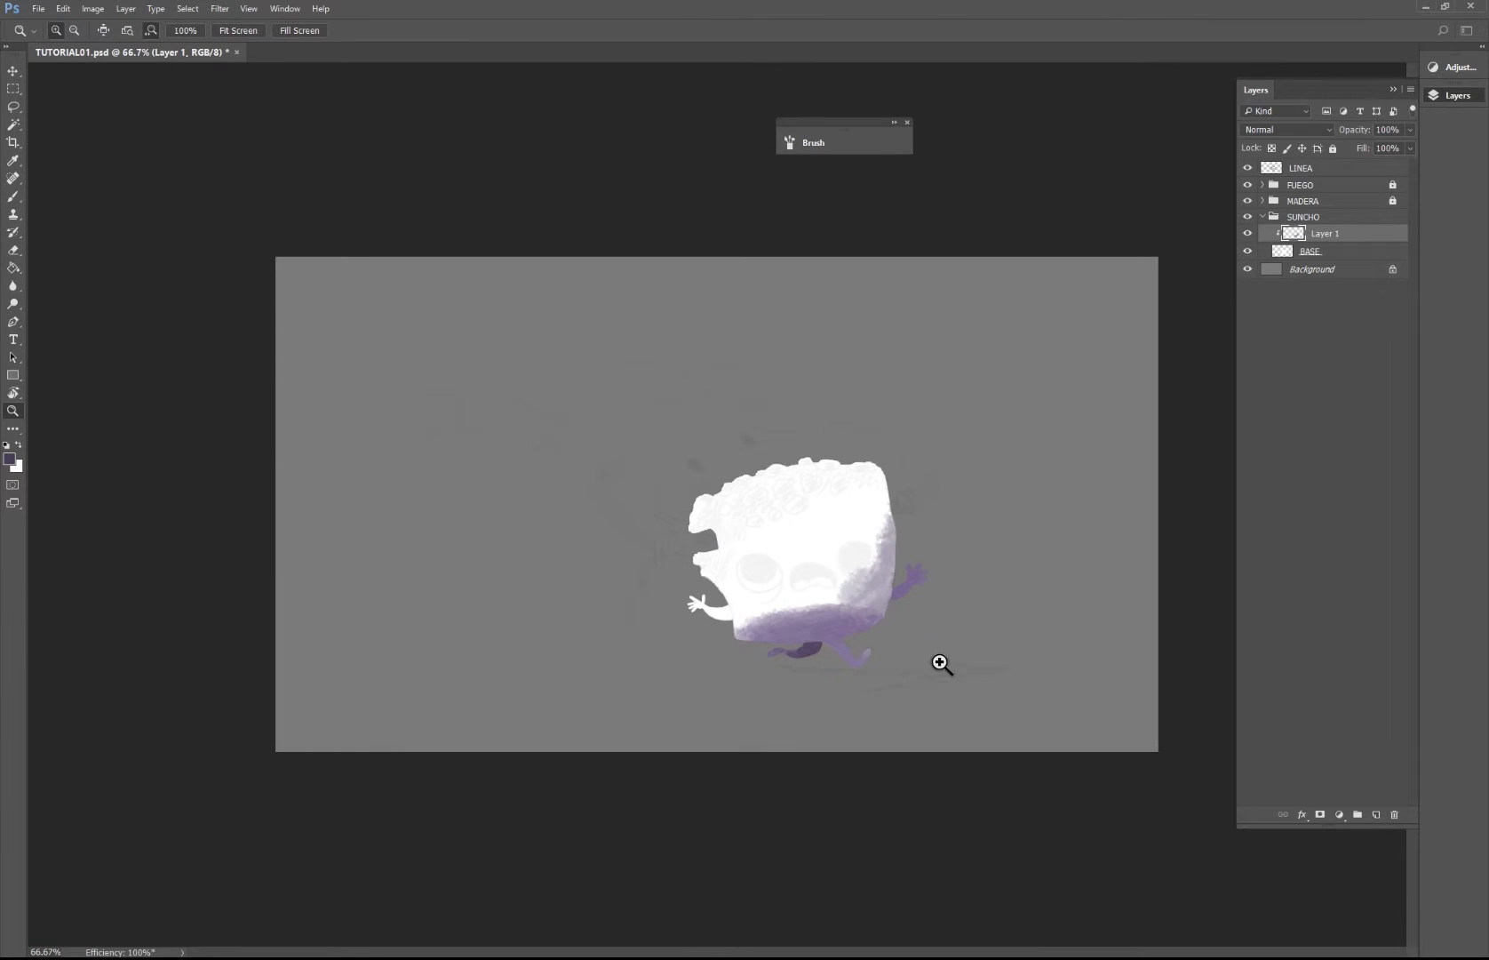
drag(947, 665, 964, 651)
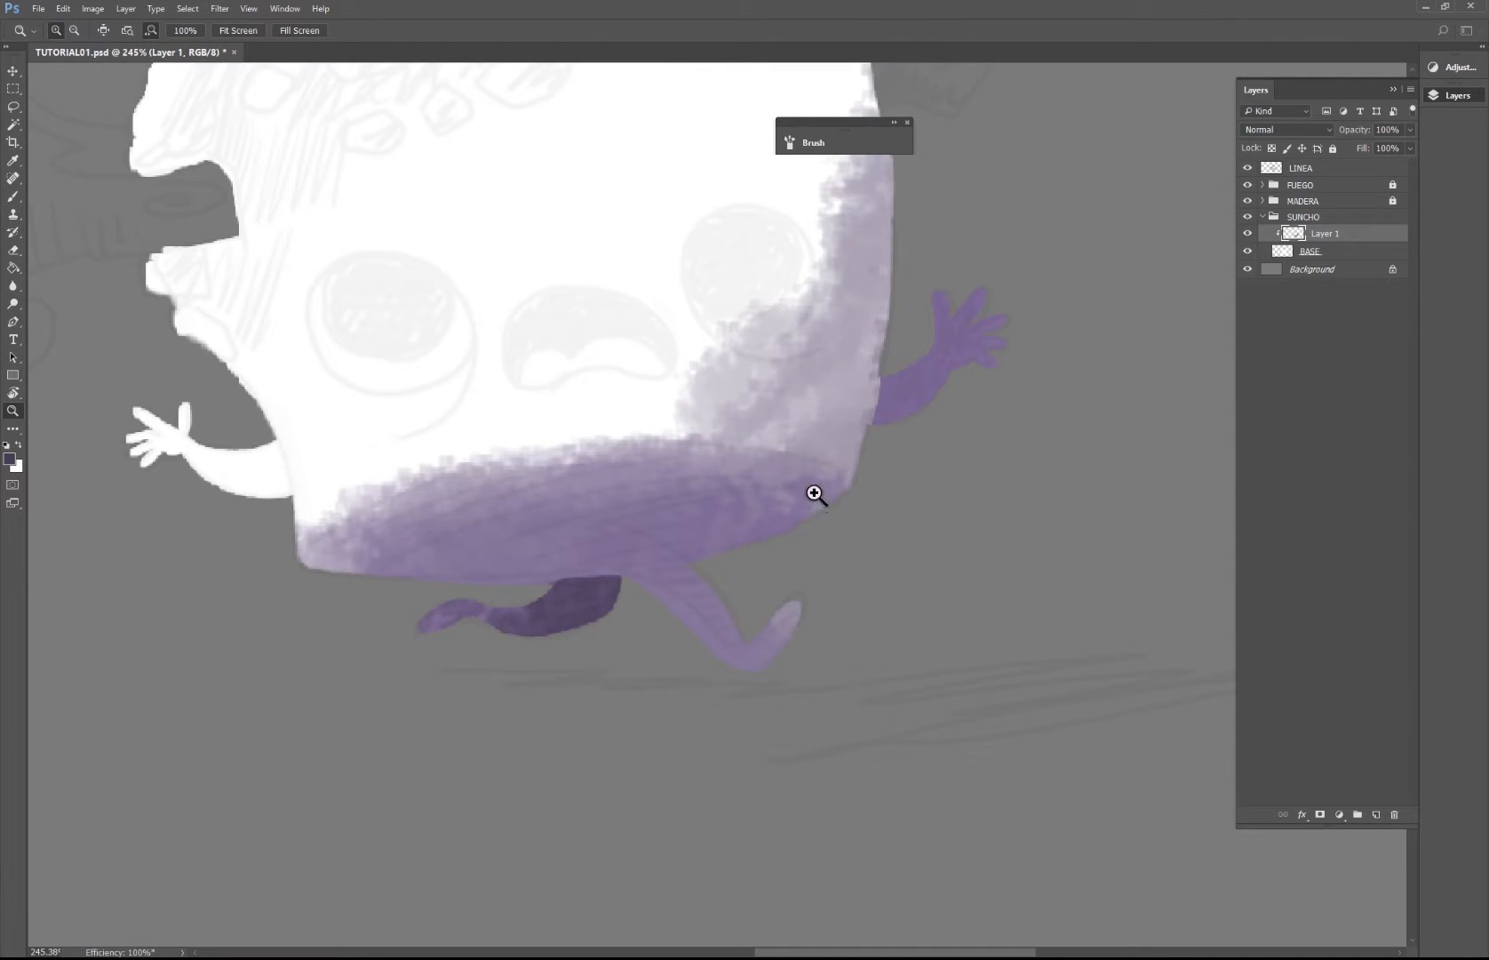
key(l)
mouse_move(1036, 352)
mouse_down()
mouse_move(891, 445)
mouse_move(874, 434)
mouse_move(874, 385)
mouse_move(948, 256)
mouse_move(1031, 357)
mouse_up()
key(b)
mouse_move(901, 401)
mouse_down()
mouse_move(916, 348)
mouse_move(887, 531)
mouse_move(914, 359)
mouse_move(894, 517)
mouse_move(901, 380)
mouse_move(890, 425)
mouse_move(934, 212)
mouse_up()
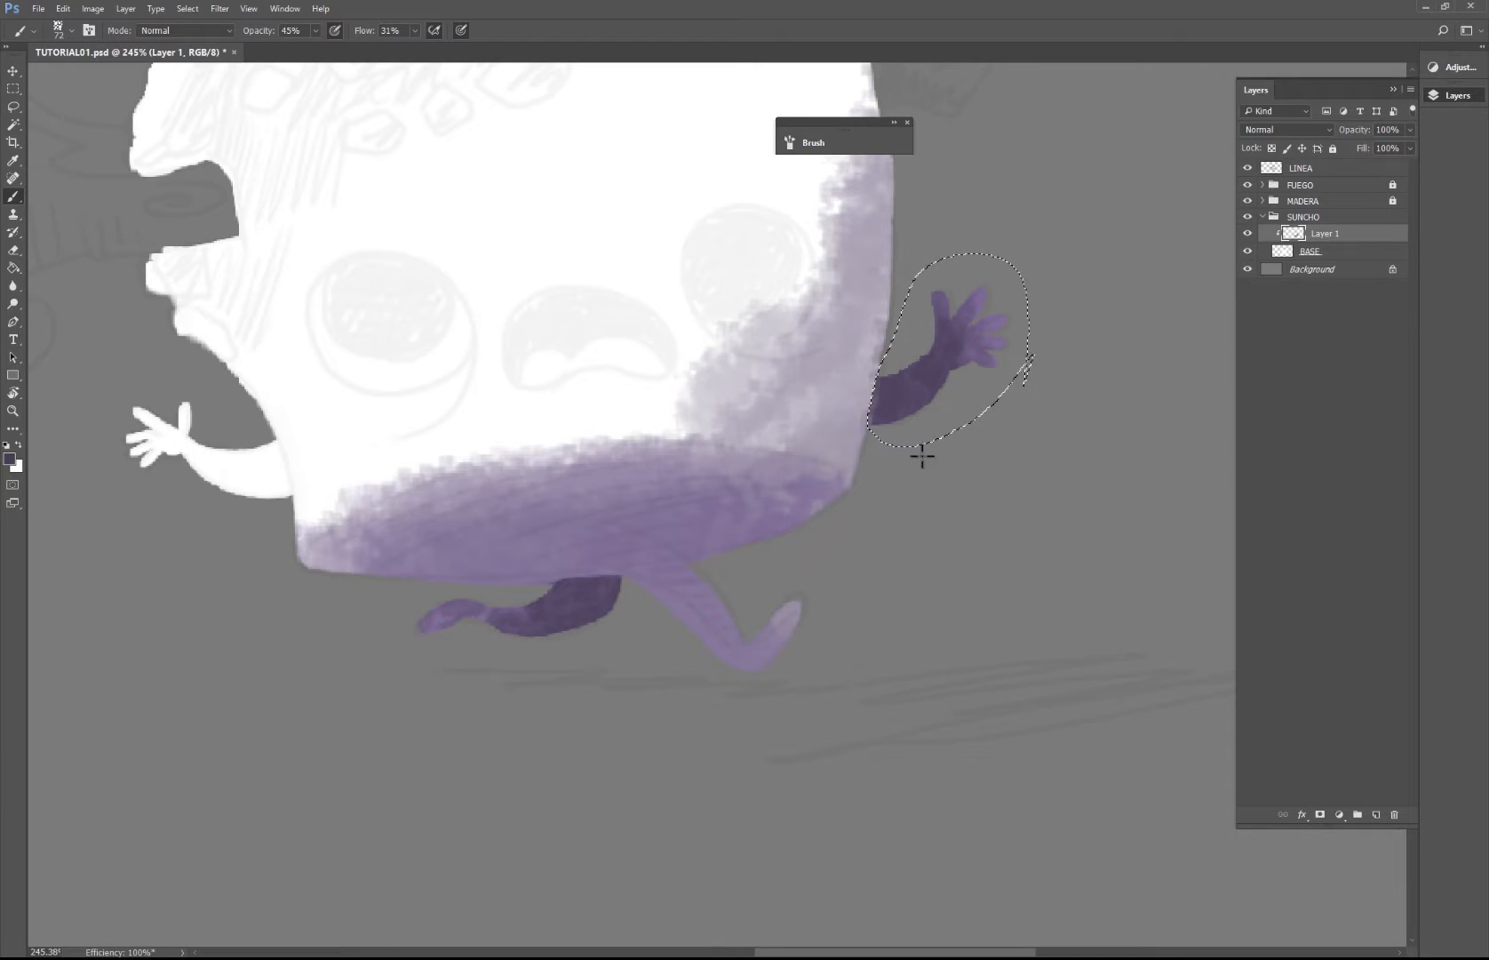
drag(812, 567, 871, 492)
key(ctrl+d)
Step: Hide the LINEA sketch layer and reduce the textured brush size to 10 px
key(l)
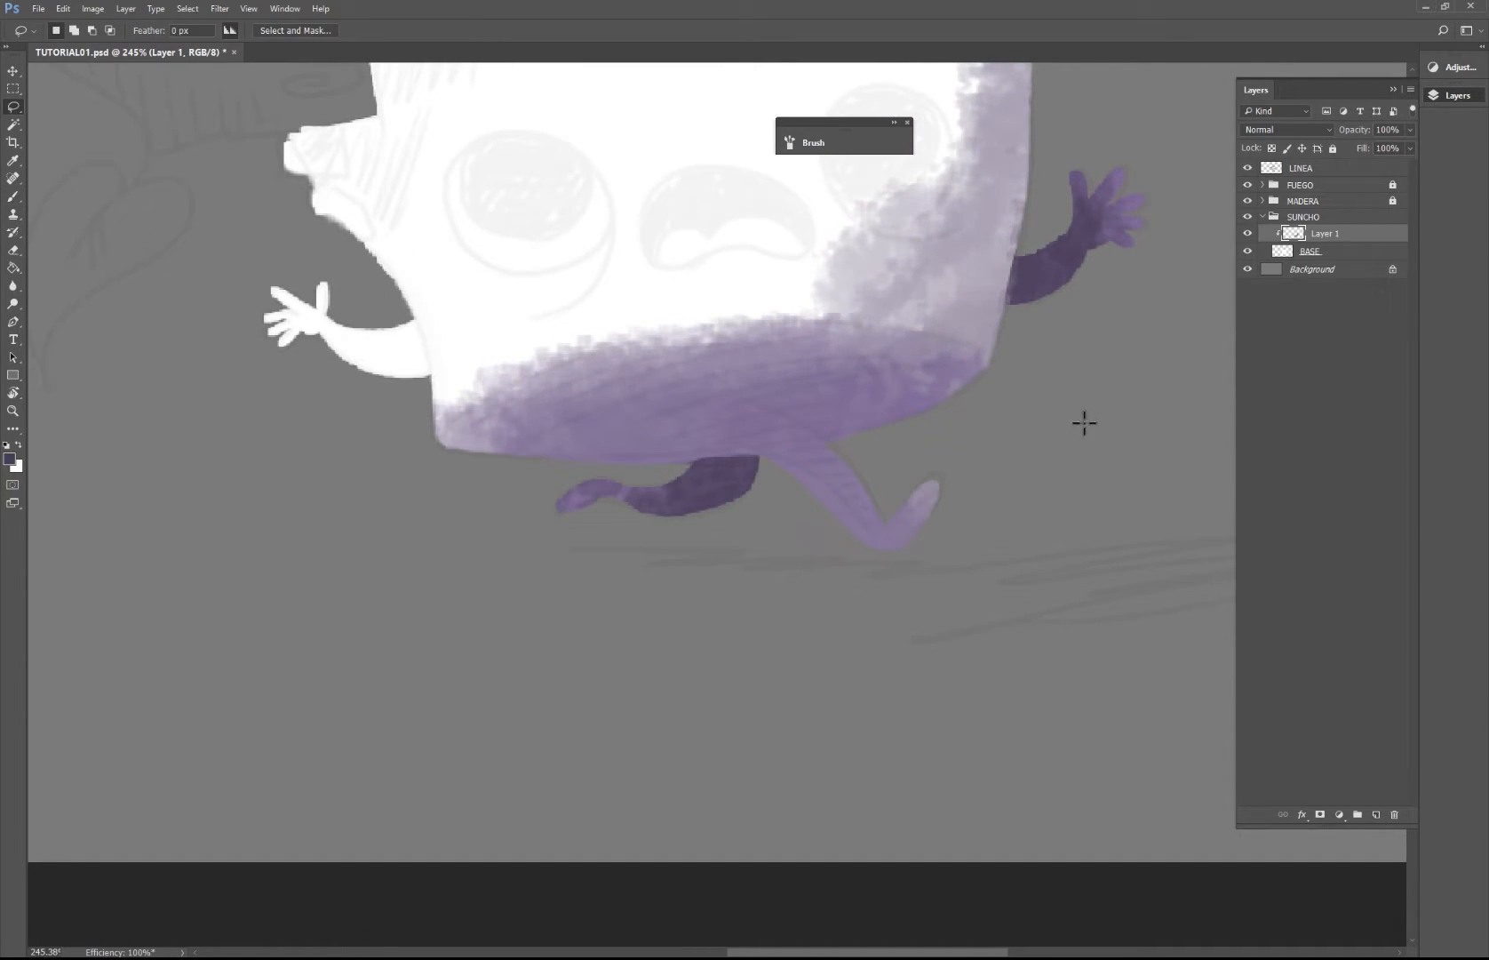
click(1248, 168)
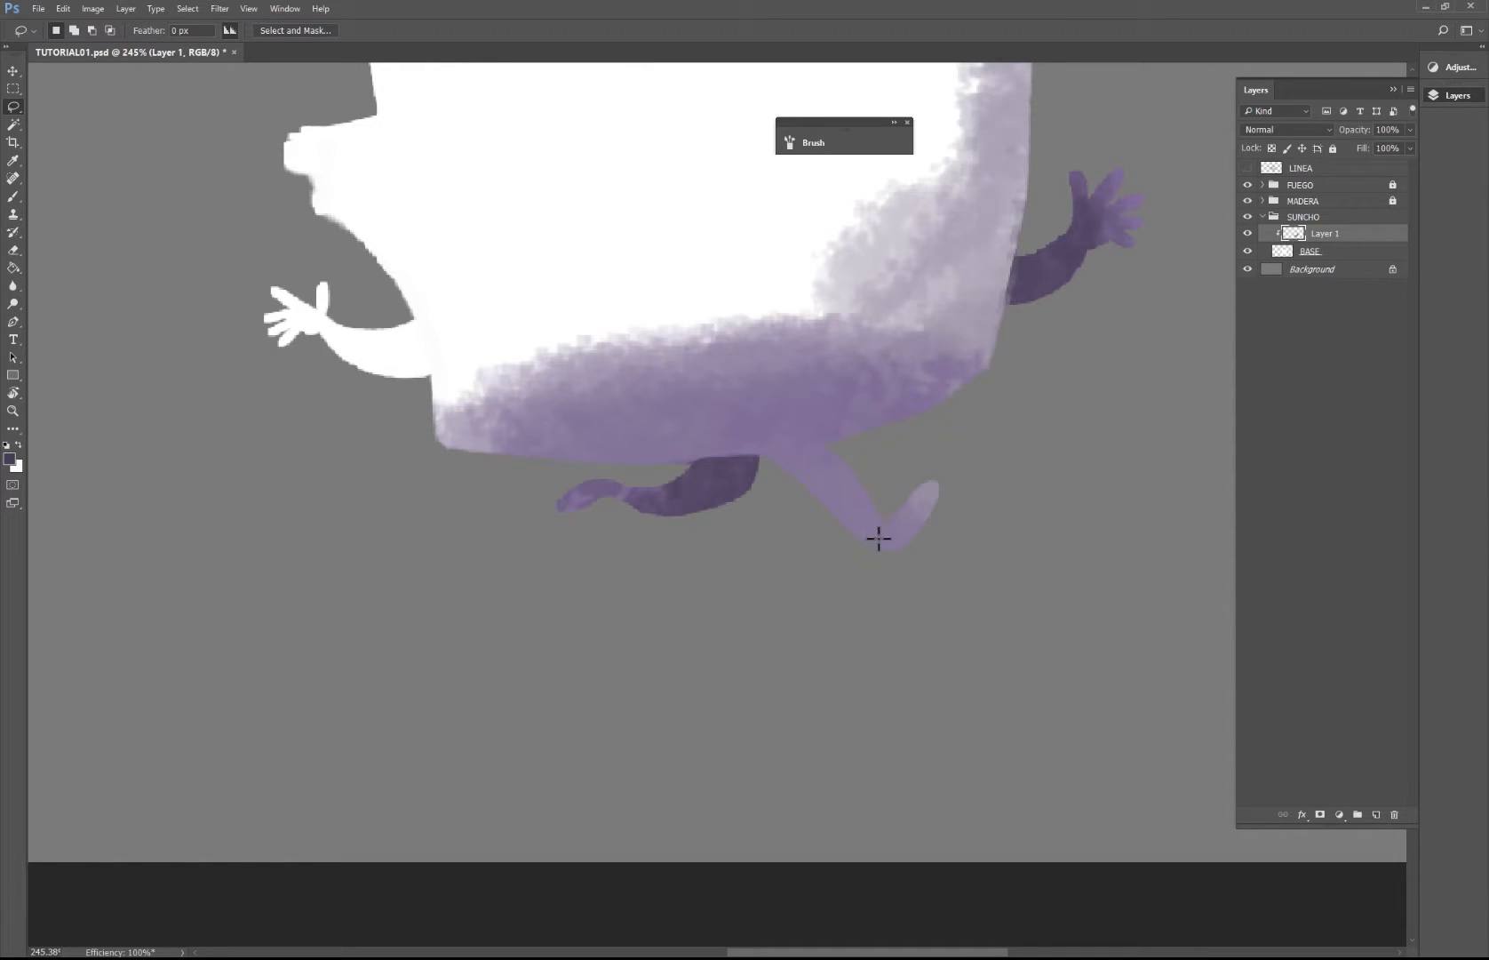
right_click(888, 484)
key(Escape)
key(b)
right_click(869, 499)
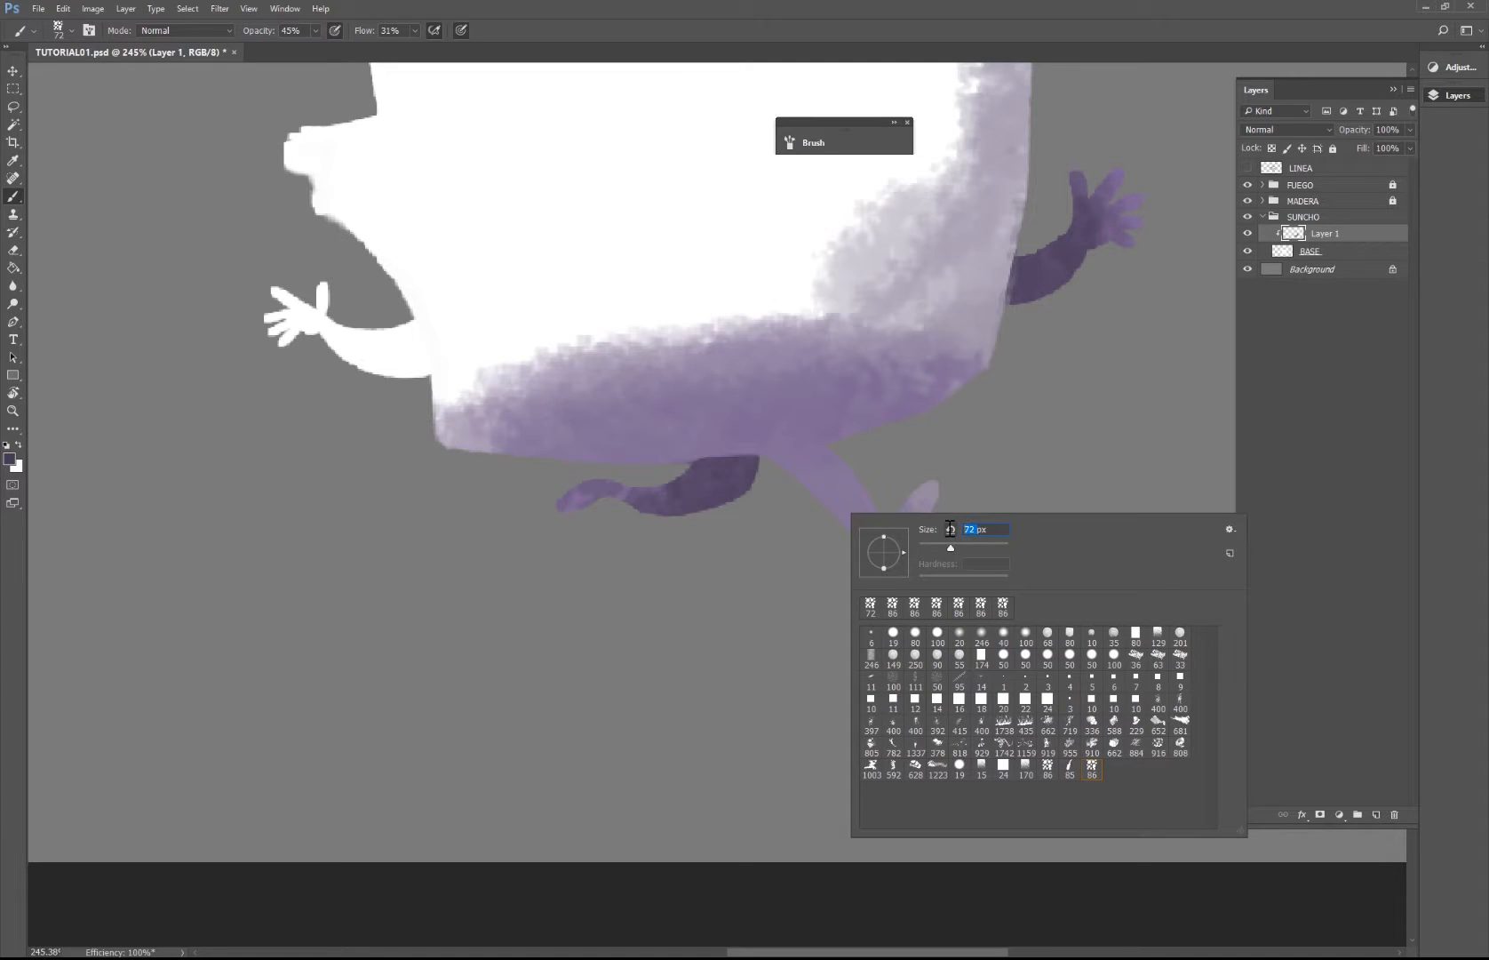
key(Return)
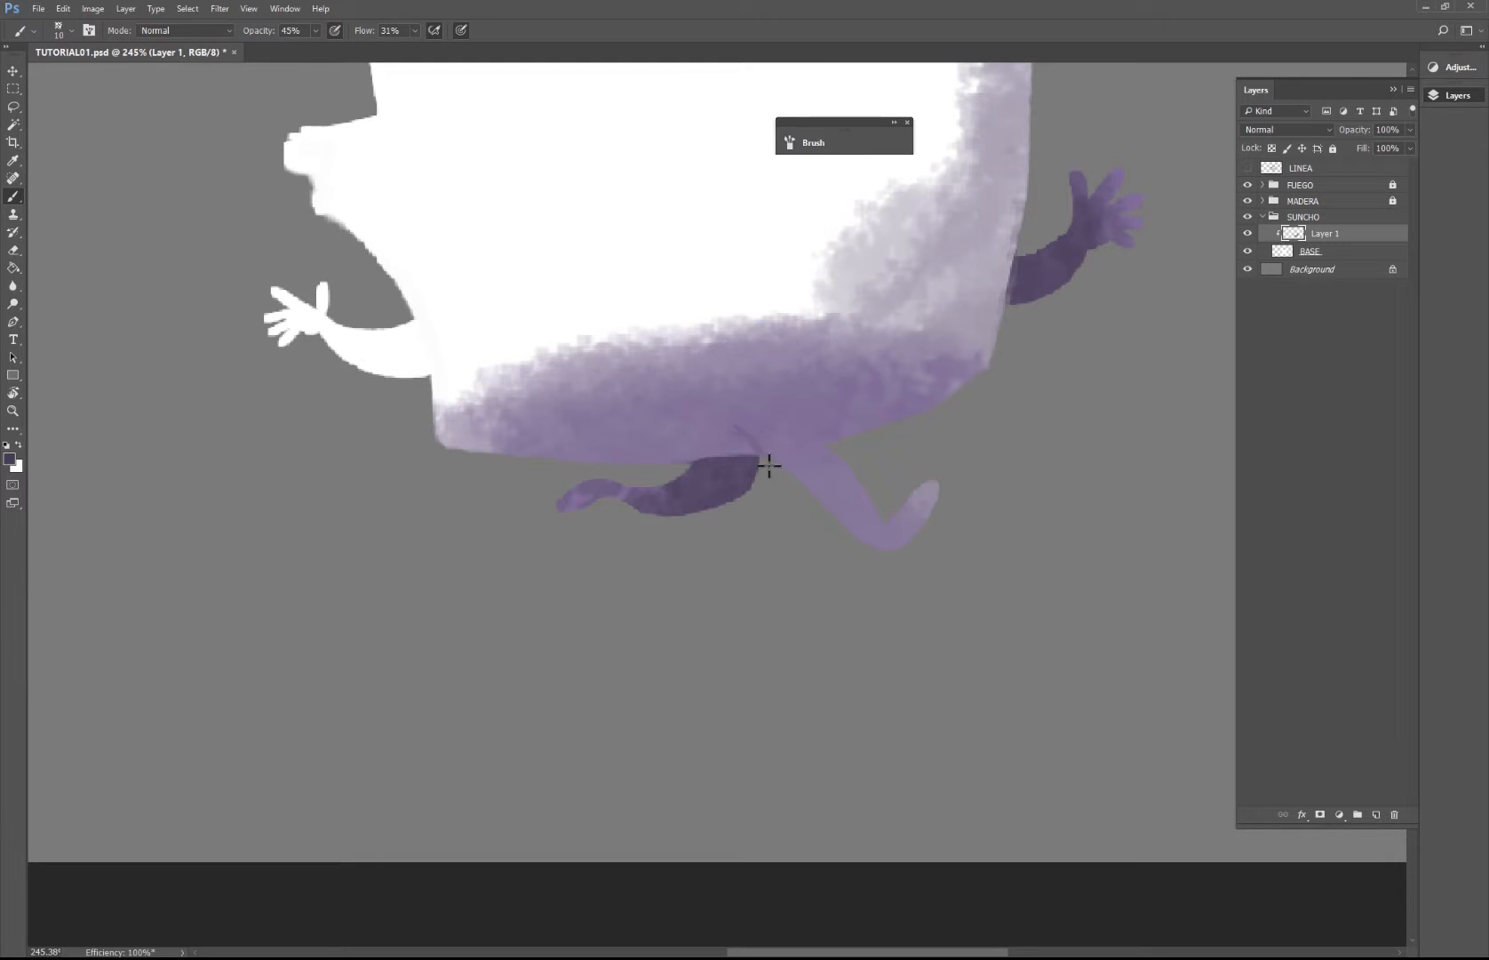
Step: Paint fine dark purple shadows along the front leg's edge, its foot and the adjoining underside, undoing the last edge stroke
mouse_move(769, 465)
mouse_down()
mouse_move(695, 418)
mouse_move(874, 548)
mouse_move(791, 478)
mouse_up()
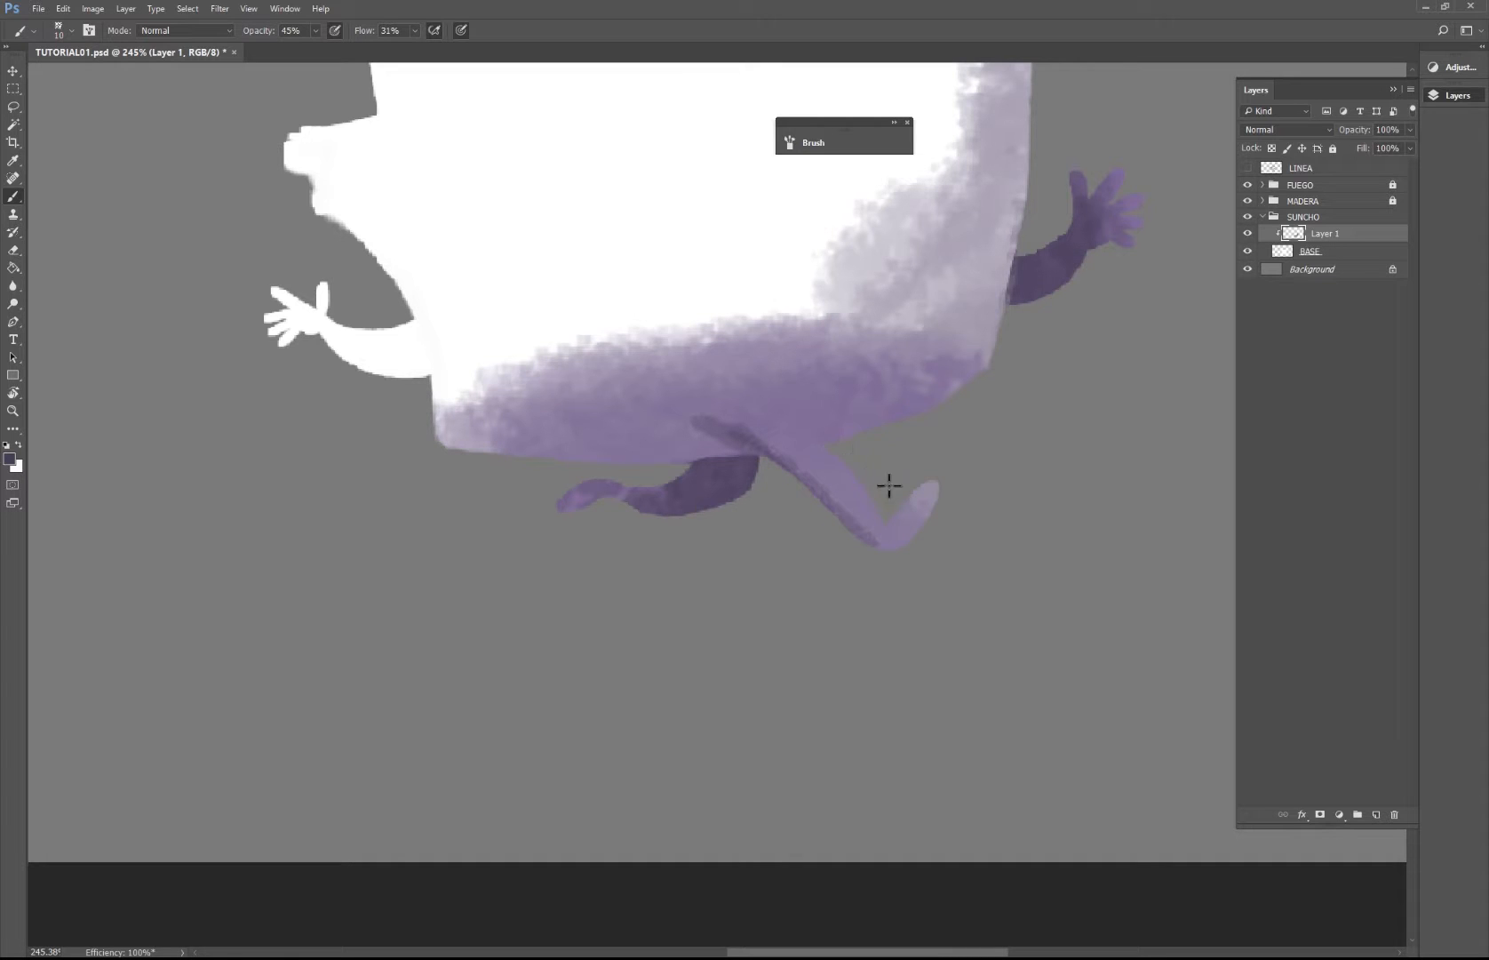
mouse_move(824, 438)
mouse_down()
mouse_move(918, 417)
mouse_move(878, 423)
mouse_up()
drag(938, 490, 892, 566)
drag(938, 490, 896, 555)
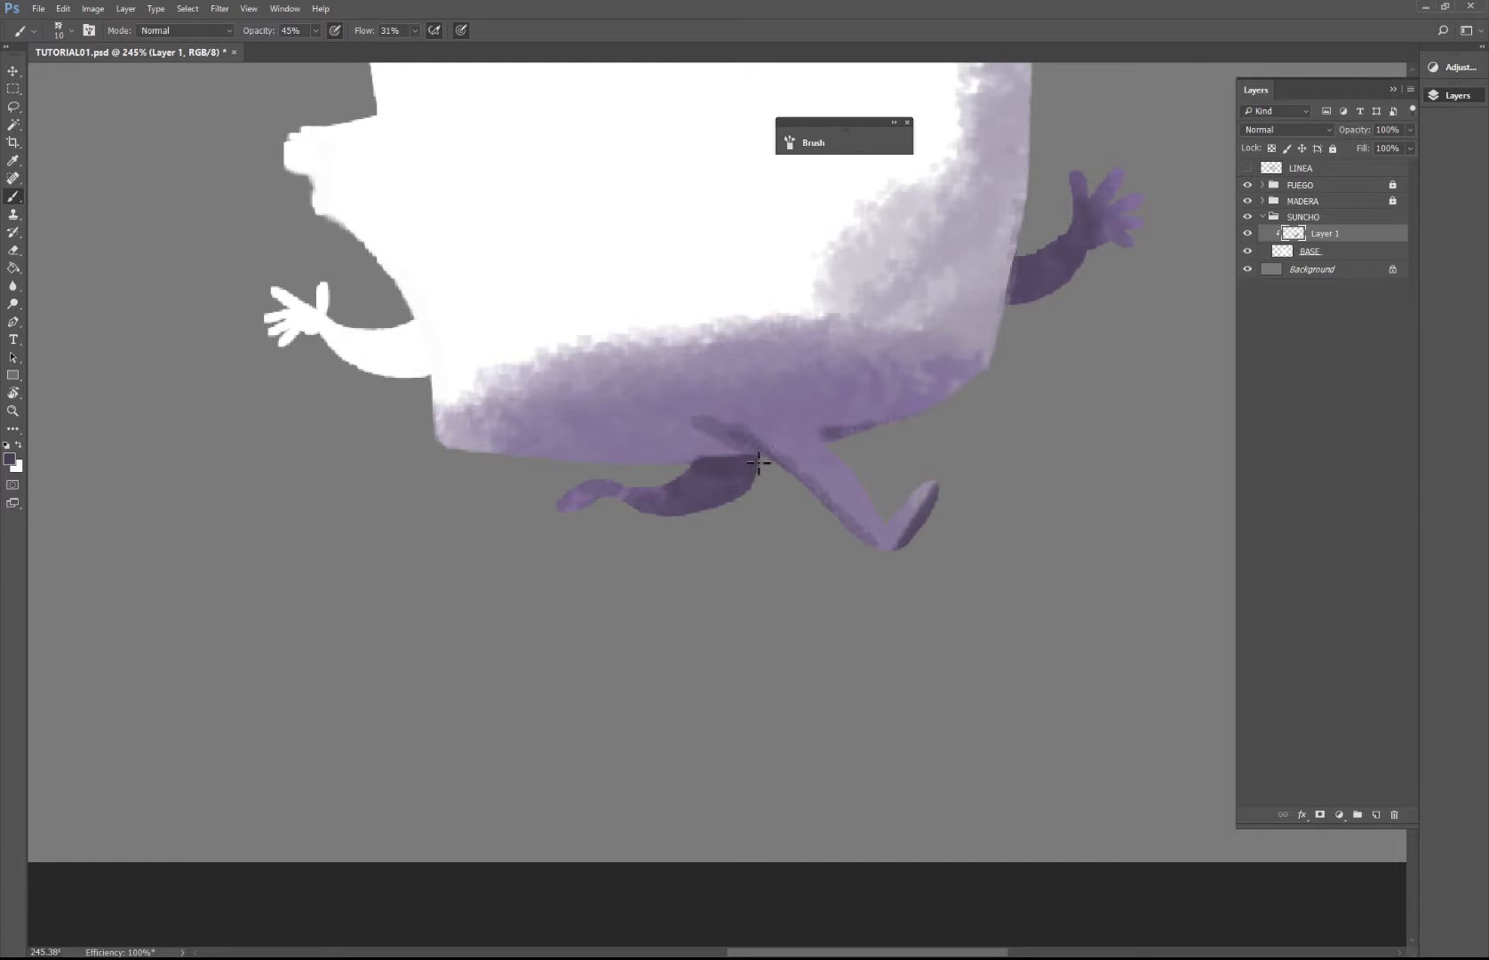
drag(594, 458, 737, 460)
key(ctrl+z)
Step: Check the shaded character as a whole within the full canvas and return to a closer view of it
key(z)
alt+click(682, 433)
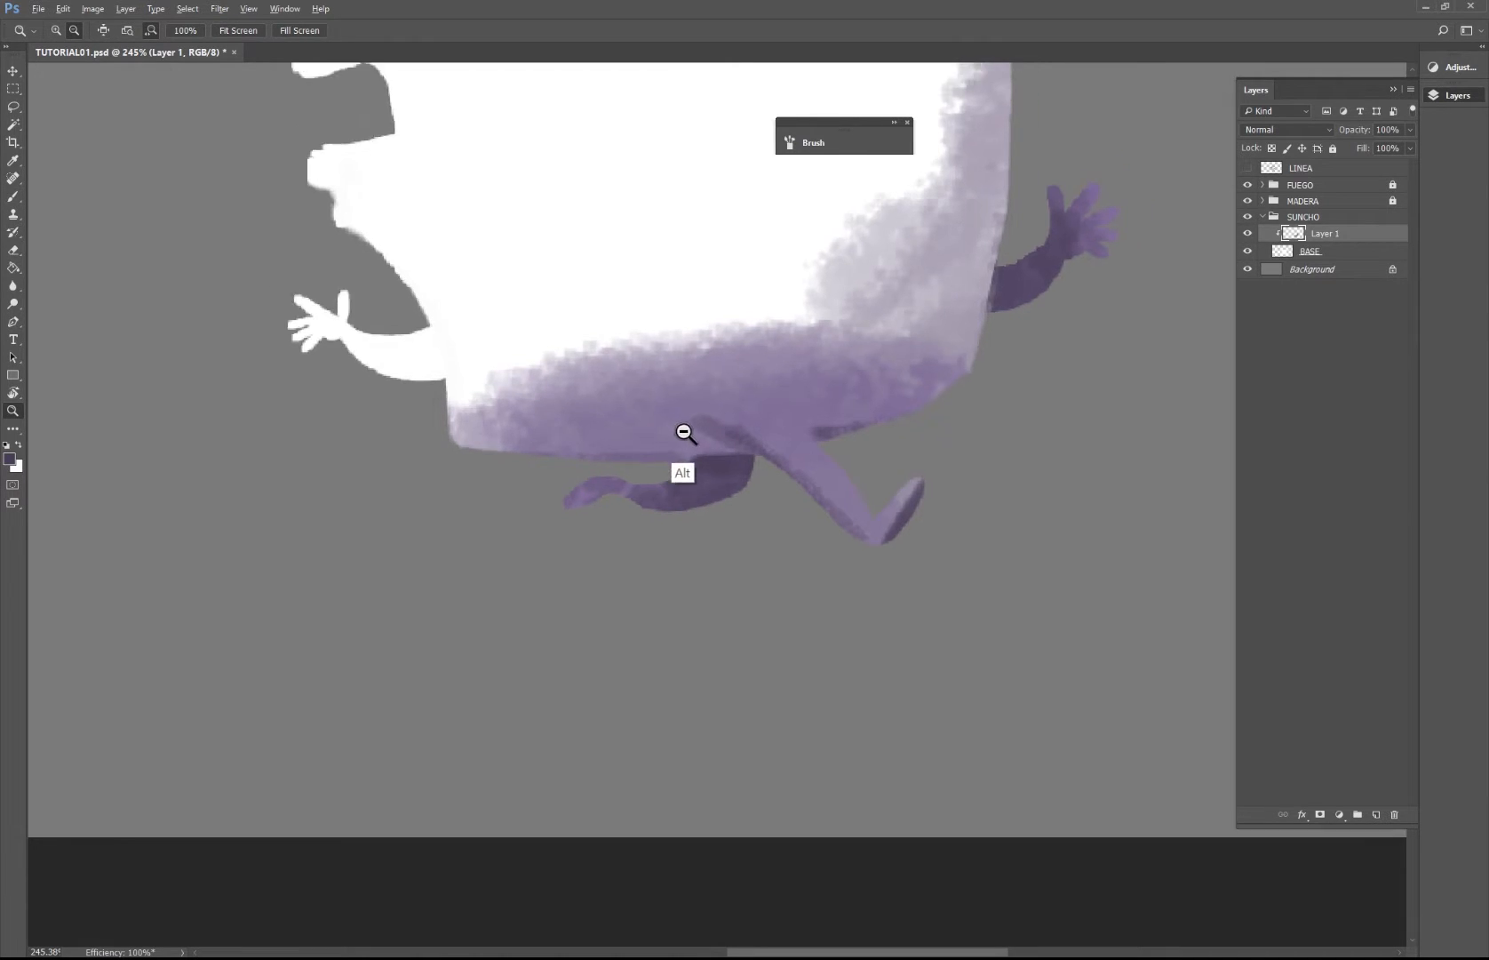
alt+click(760, 464)
alt+click(764, 468)
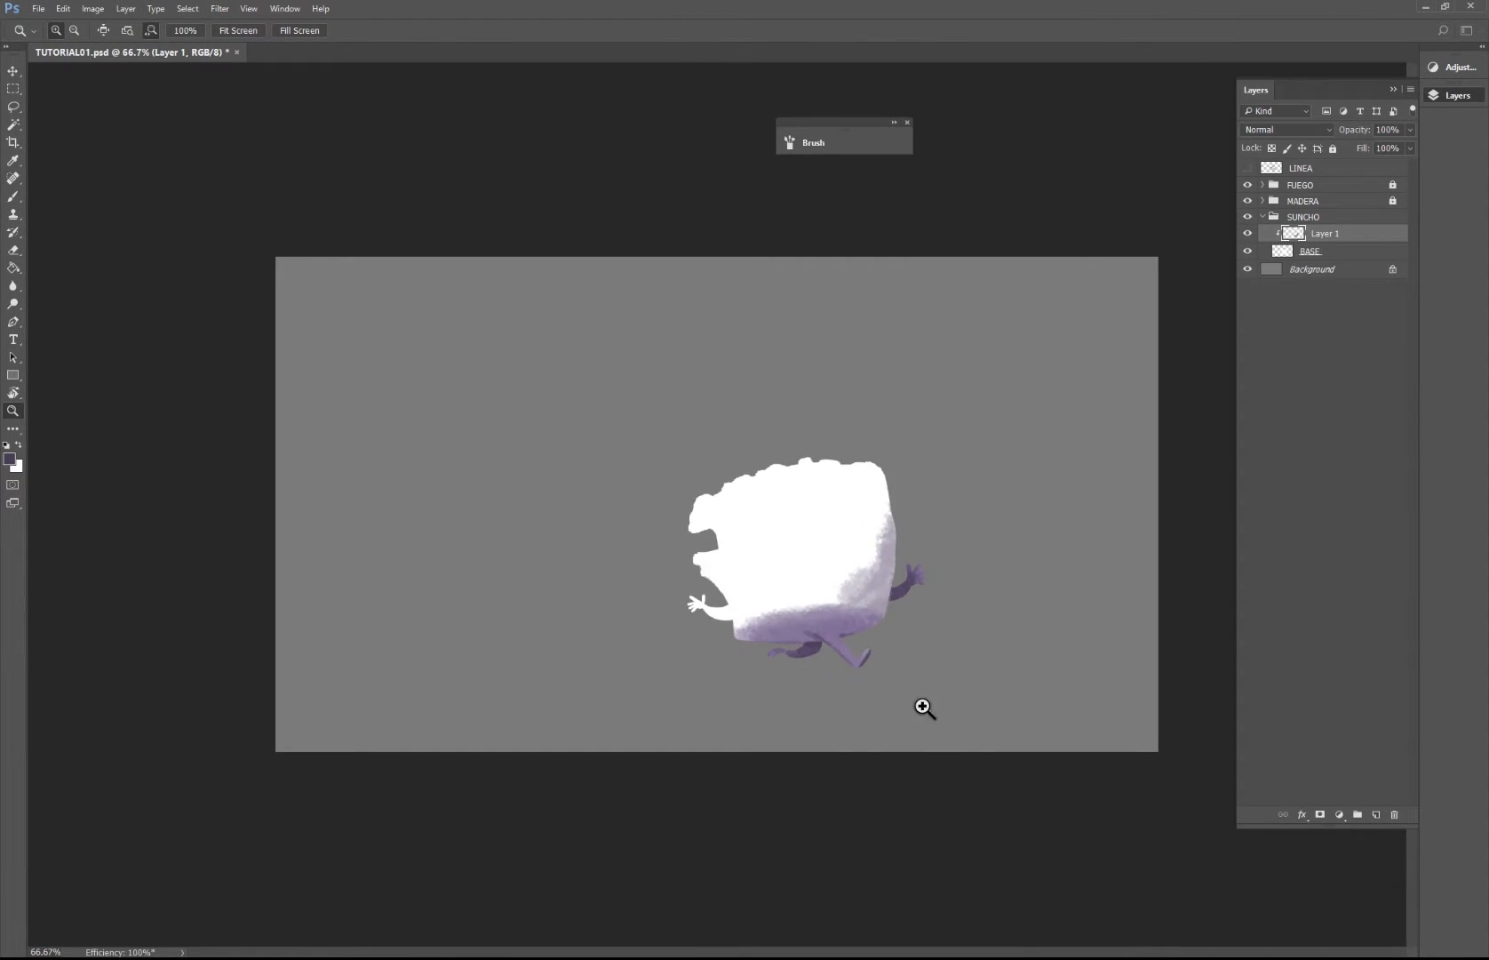
drag(927, 703, 977, 697)
drag(766, 650, 808, 613)
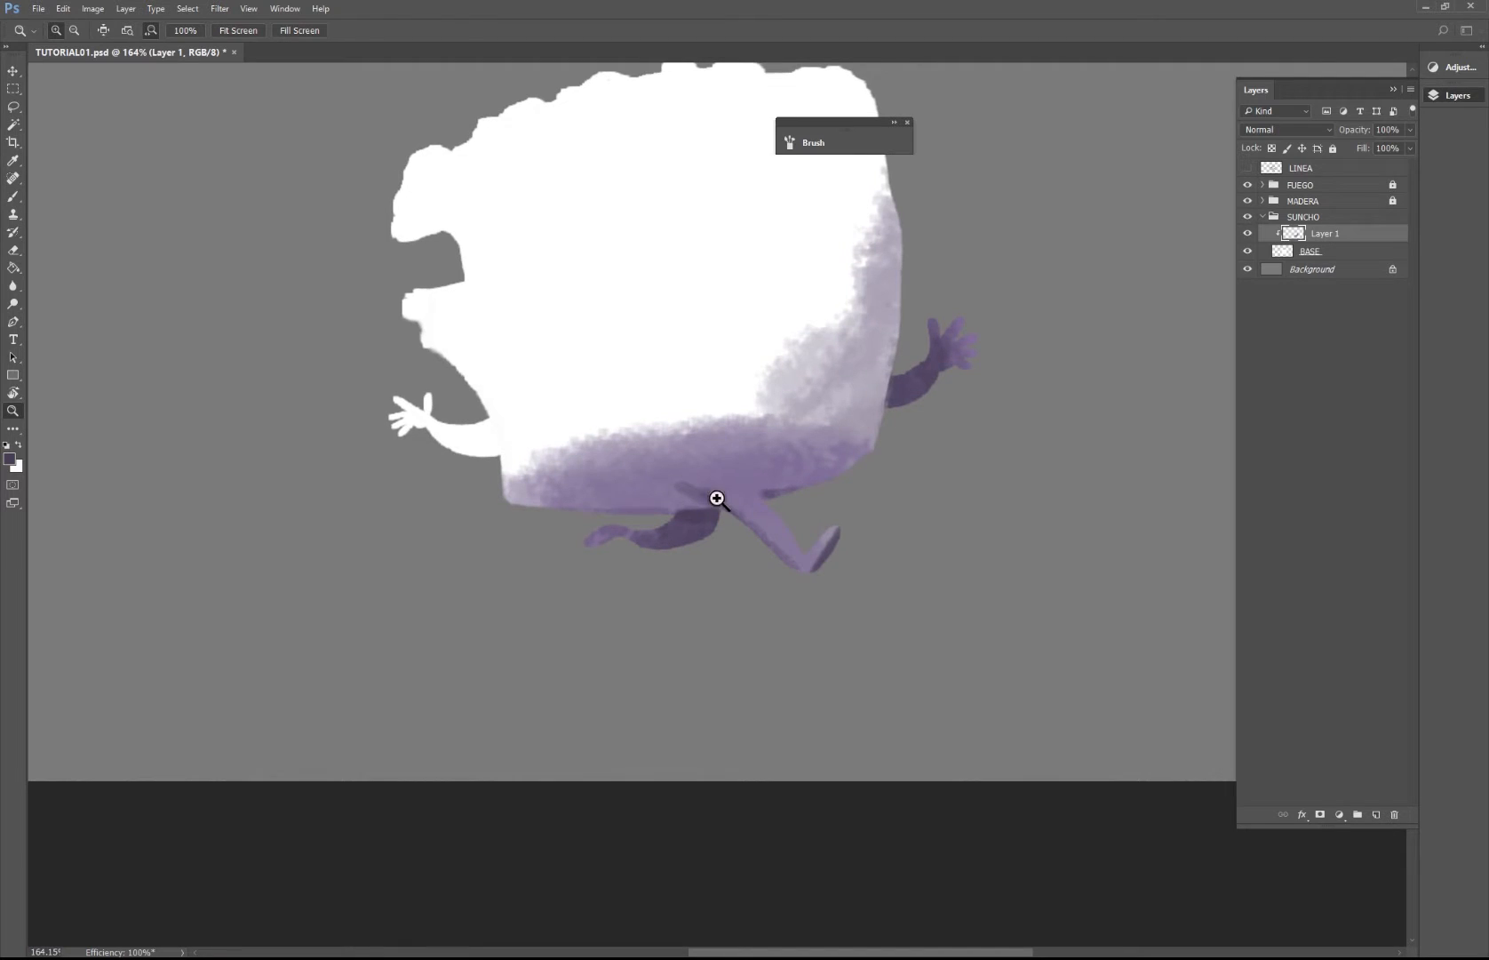
Step: Briefly show the LINEA sketch layer to compare it with the shading, and hide it again
key(b)
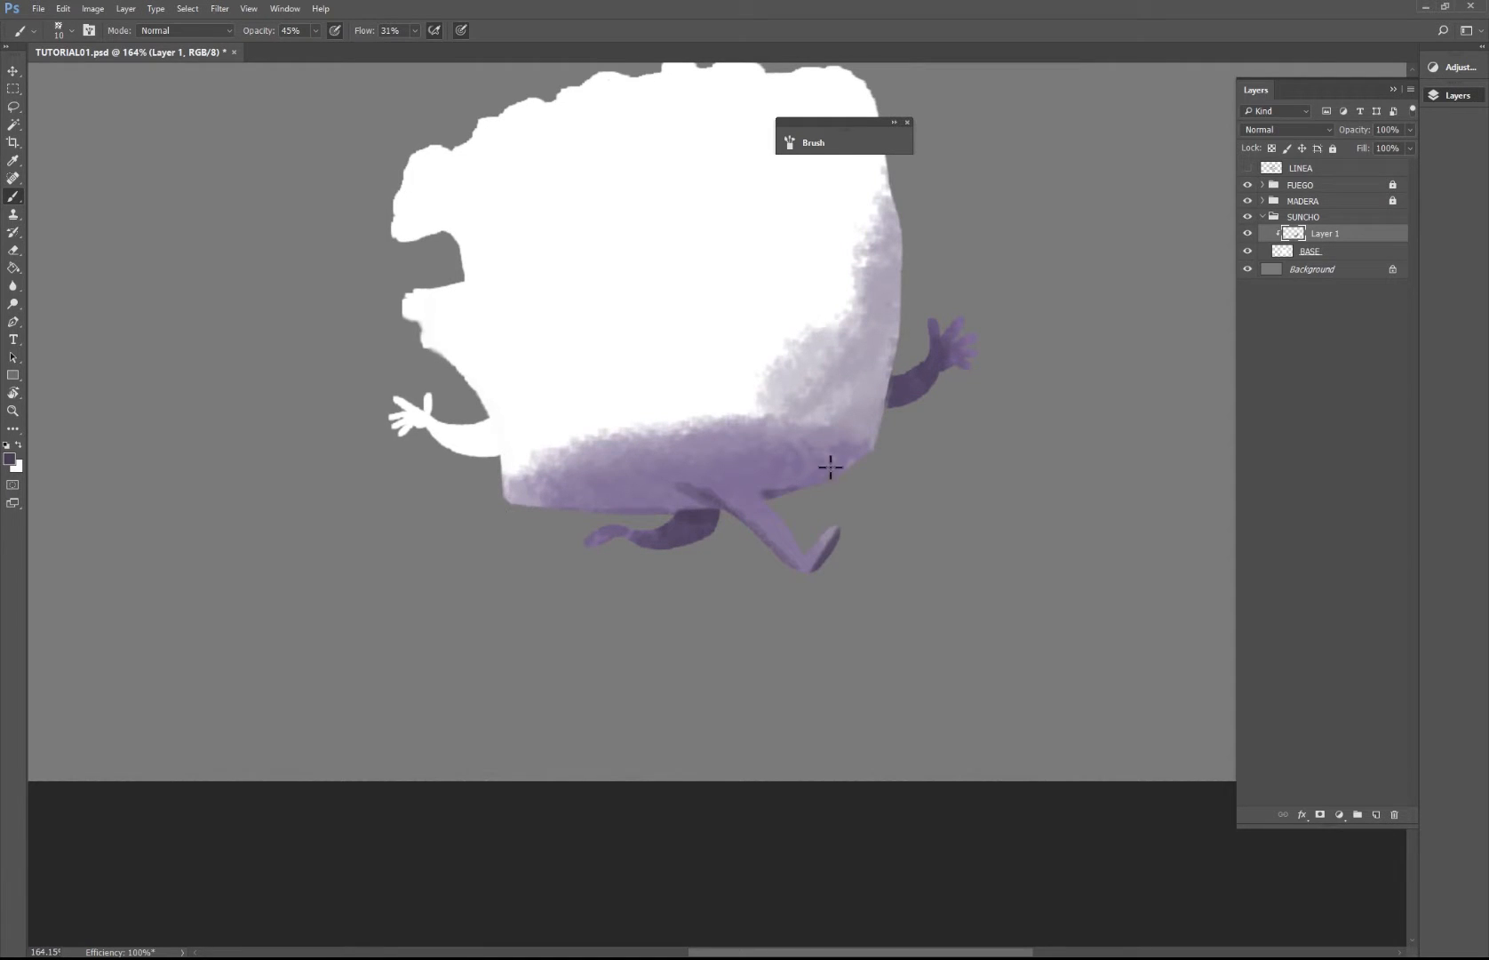
click(1247, 168)
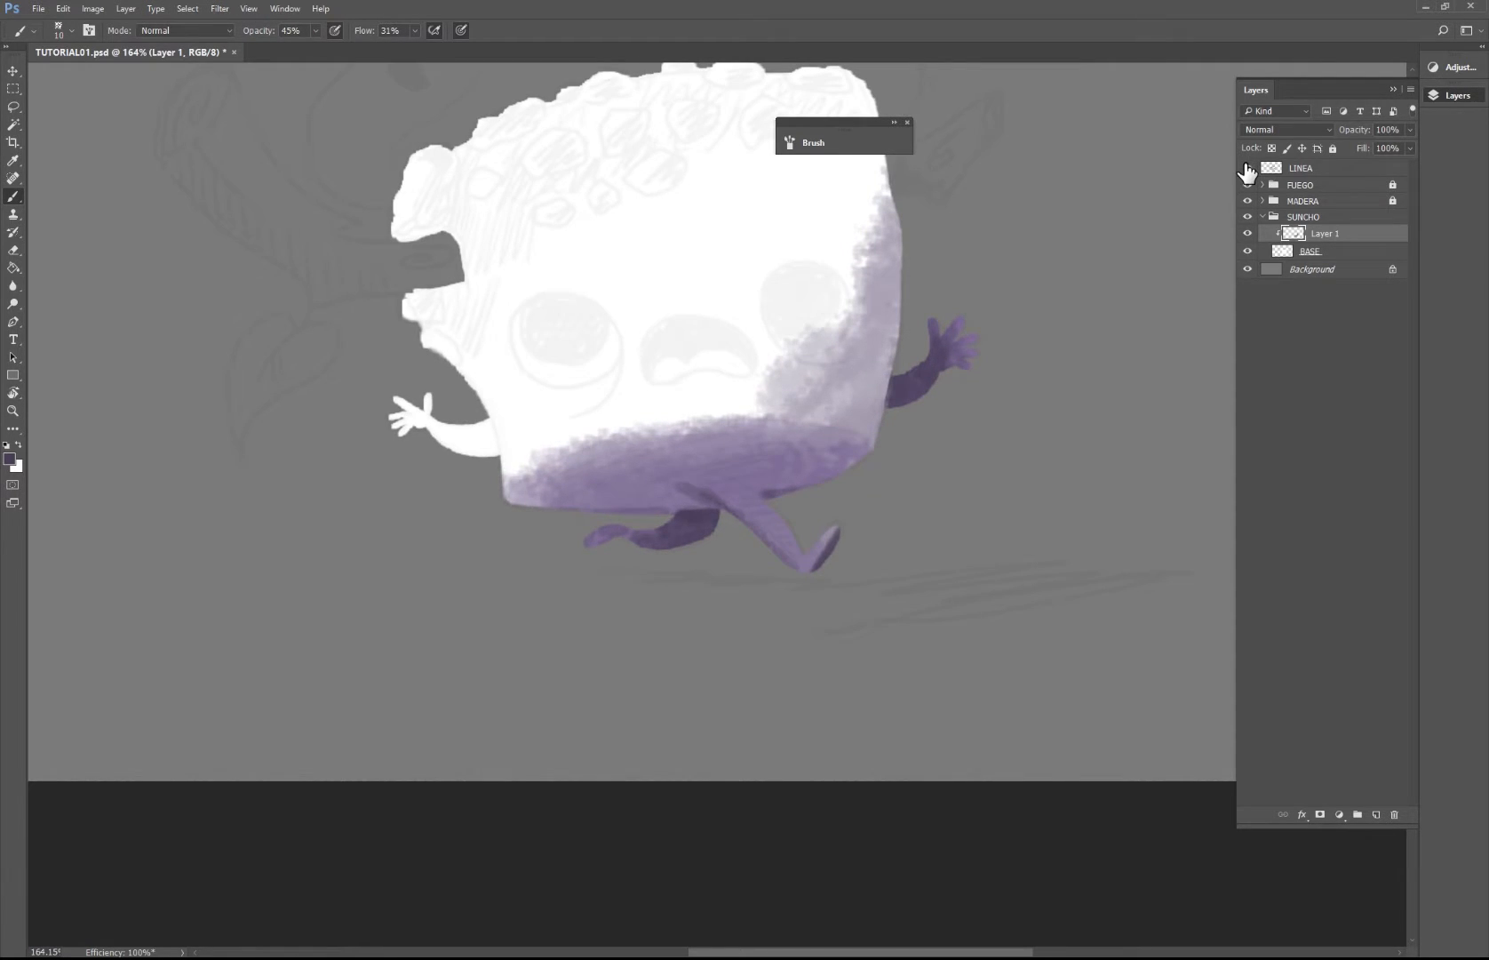
click(1248, 168)
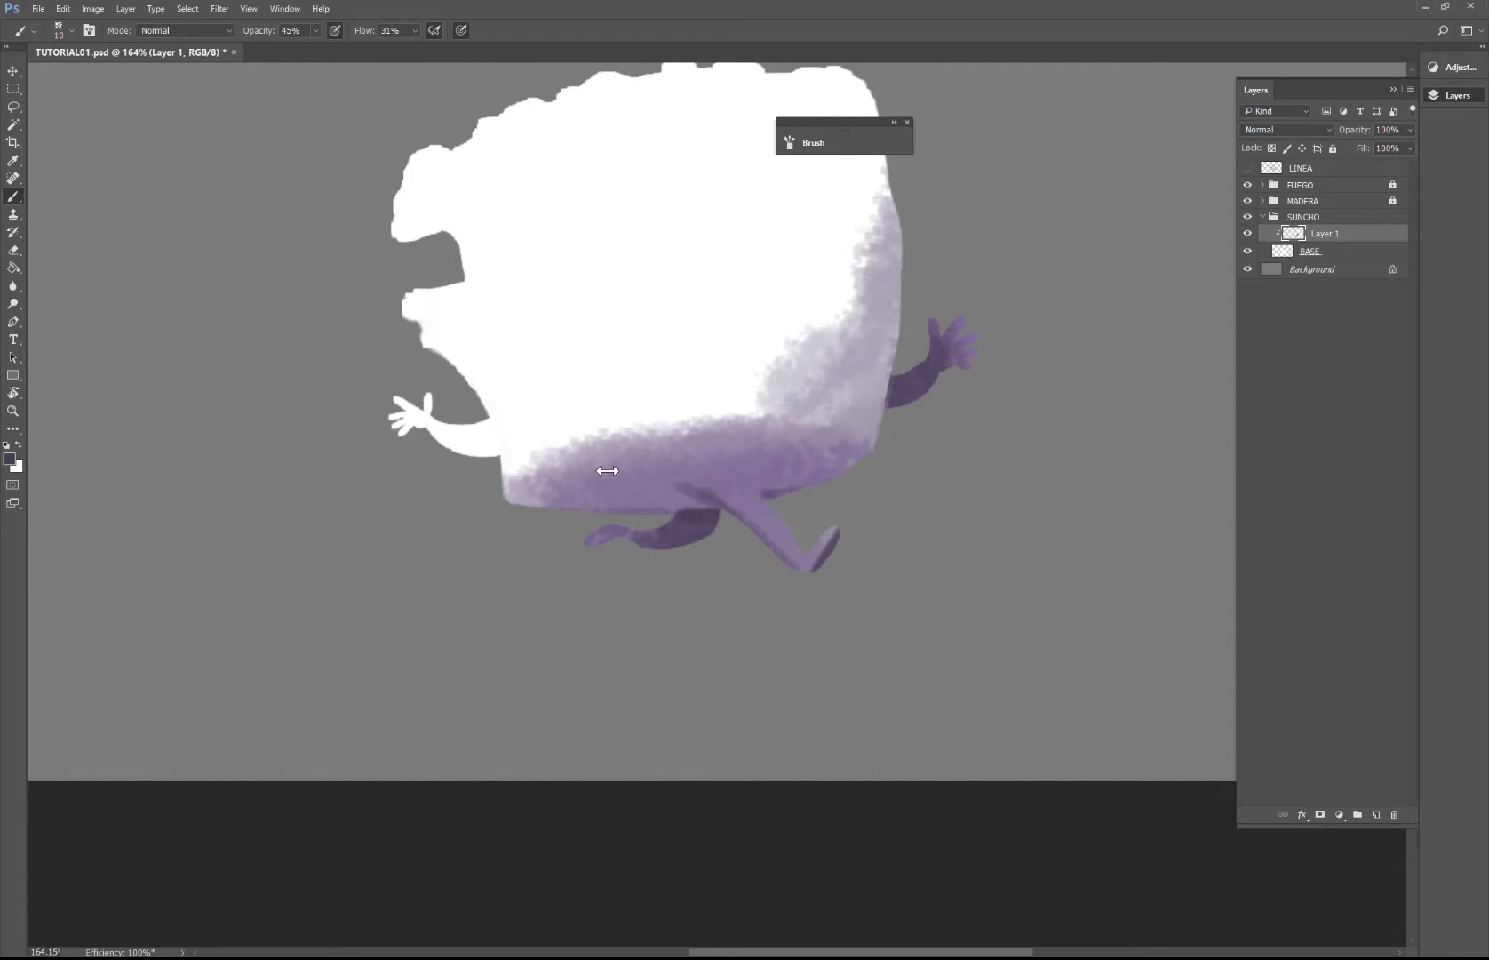
Step: Increase the textured brush size to 71 px
key(l)
key(b)
right_click(658, 481)
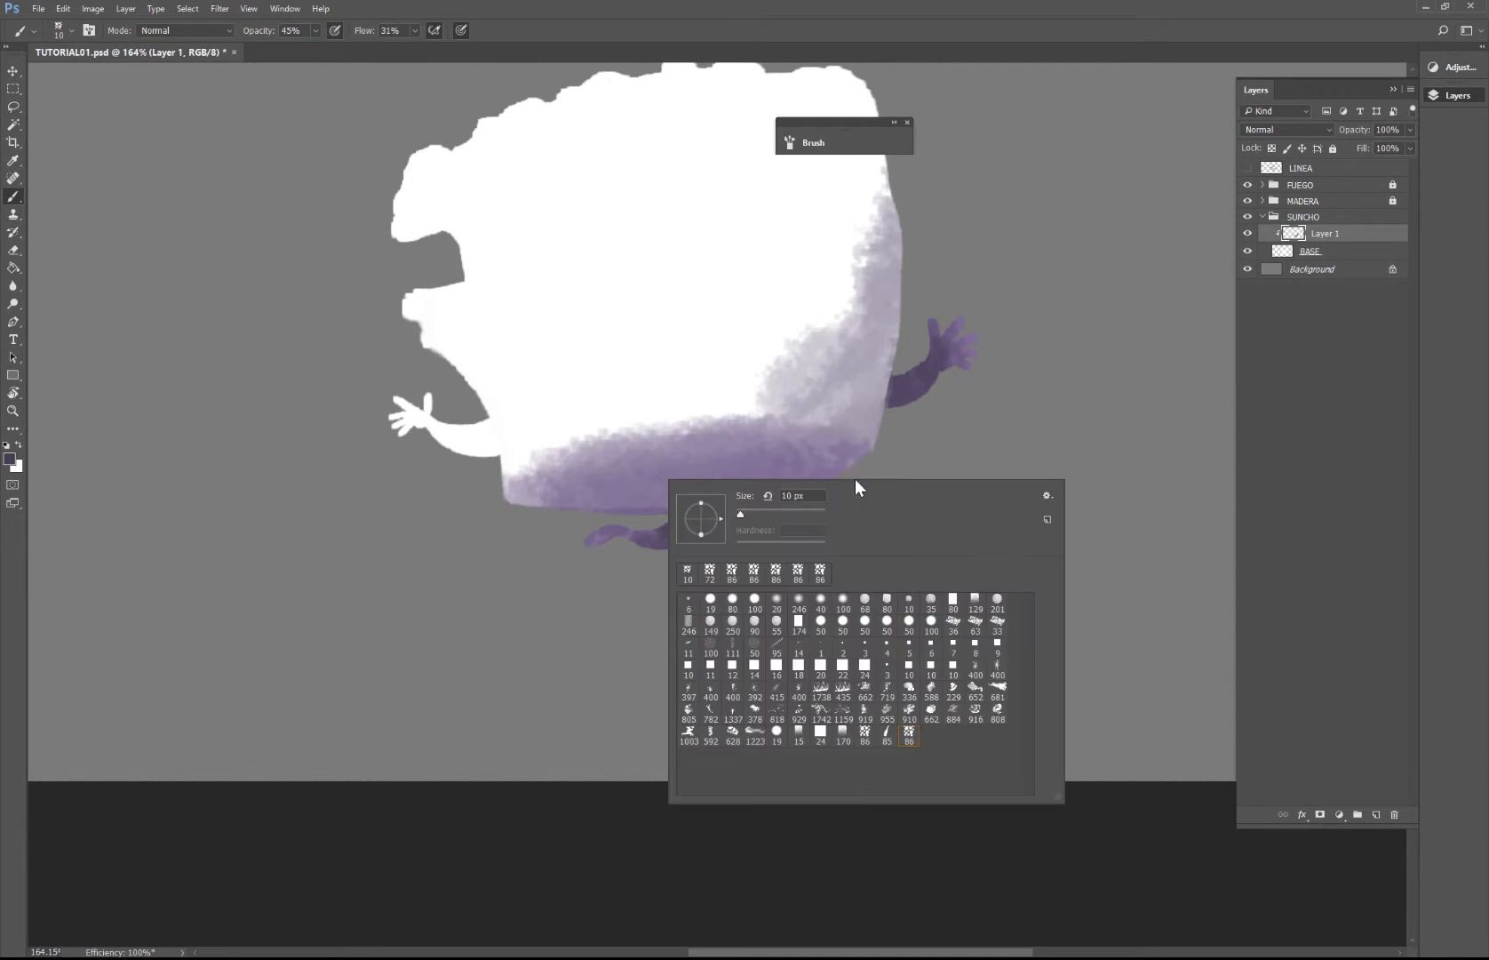
click(767, 511)
click(499, 509)
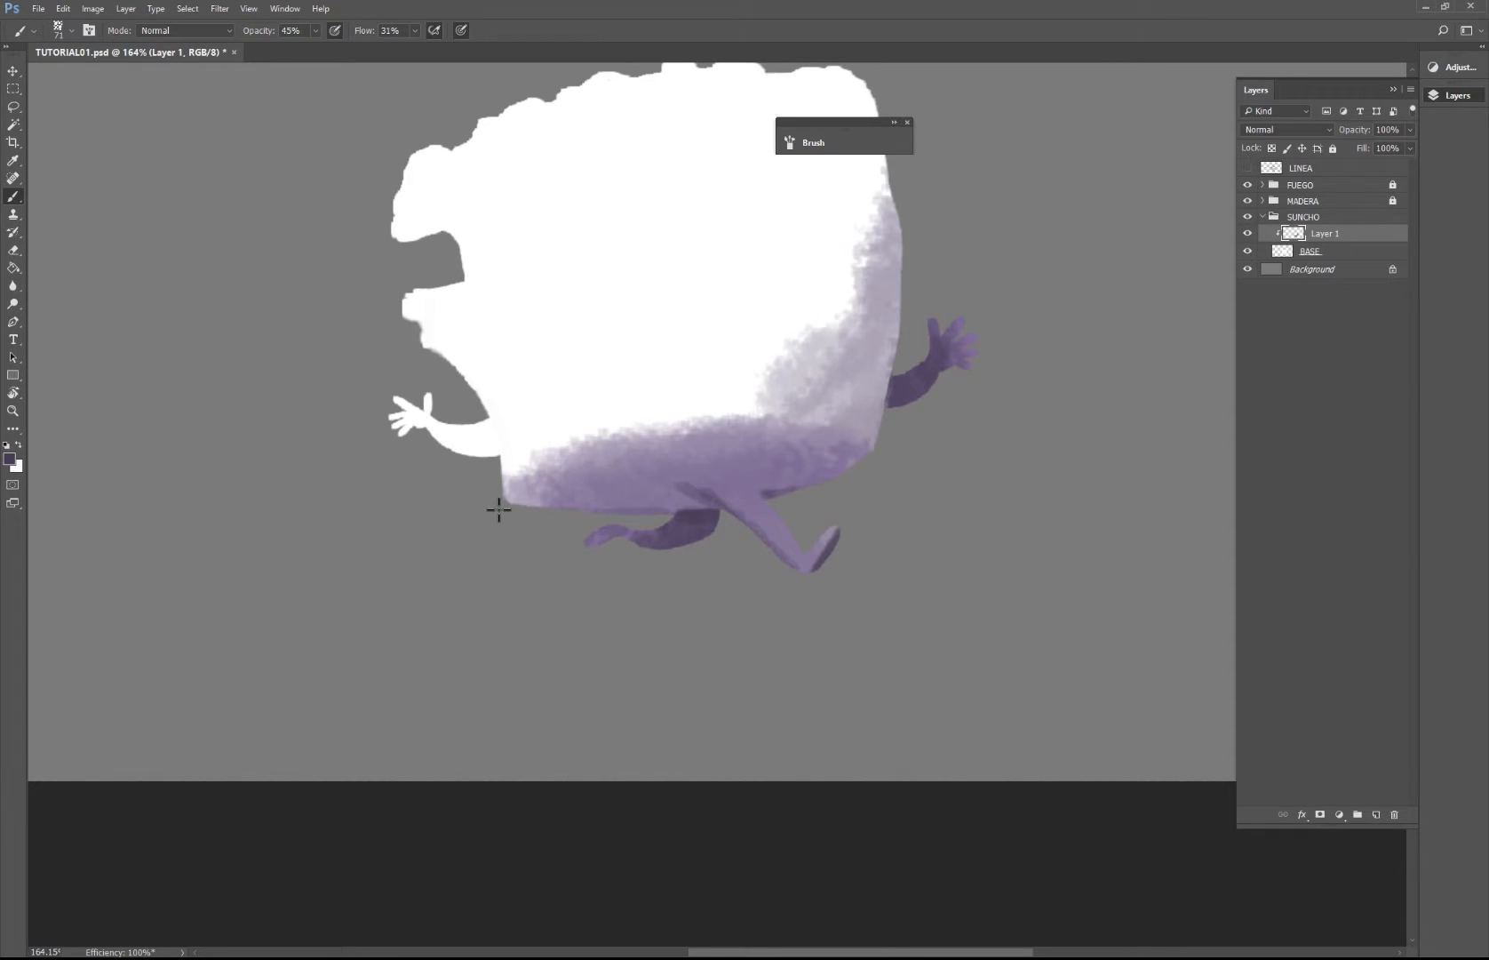
Step: Try darkening the marshmallow's underside with dark purple, both freehand and inside a lasso selection, undoing each attempt and deselecting
mouse_move(754, 461)
mouse_down()
mouse_move(836, 454)
mouse_move(664, 453)
mouse_move(526, 494)
mouse_move(582, 504)
mouse_up()
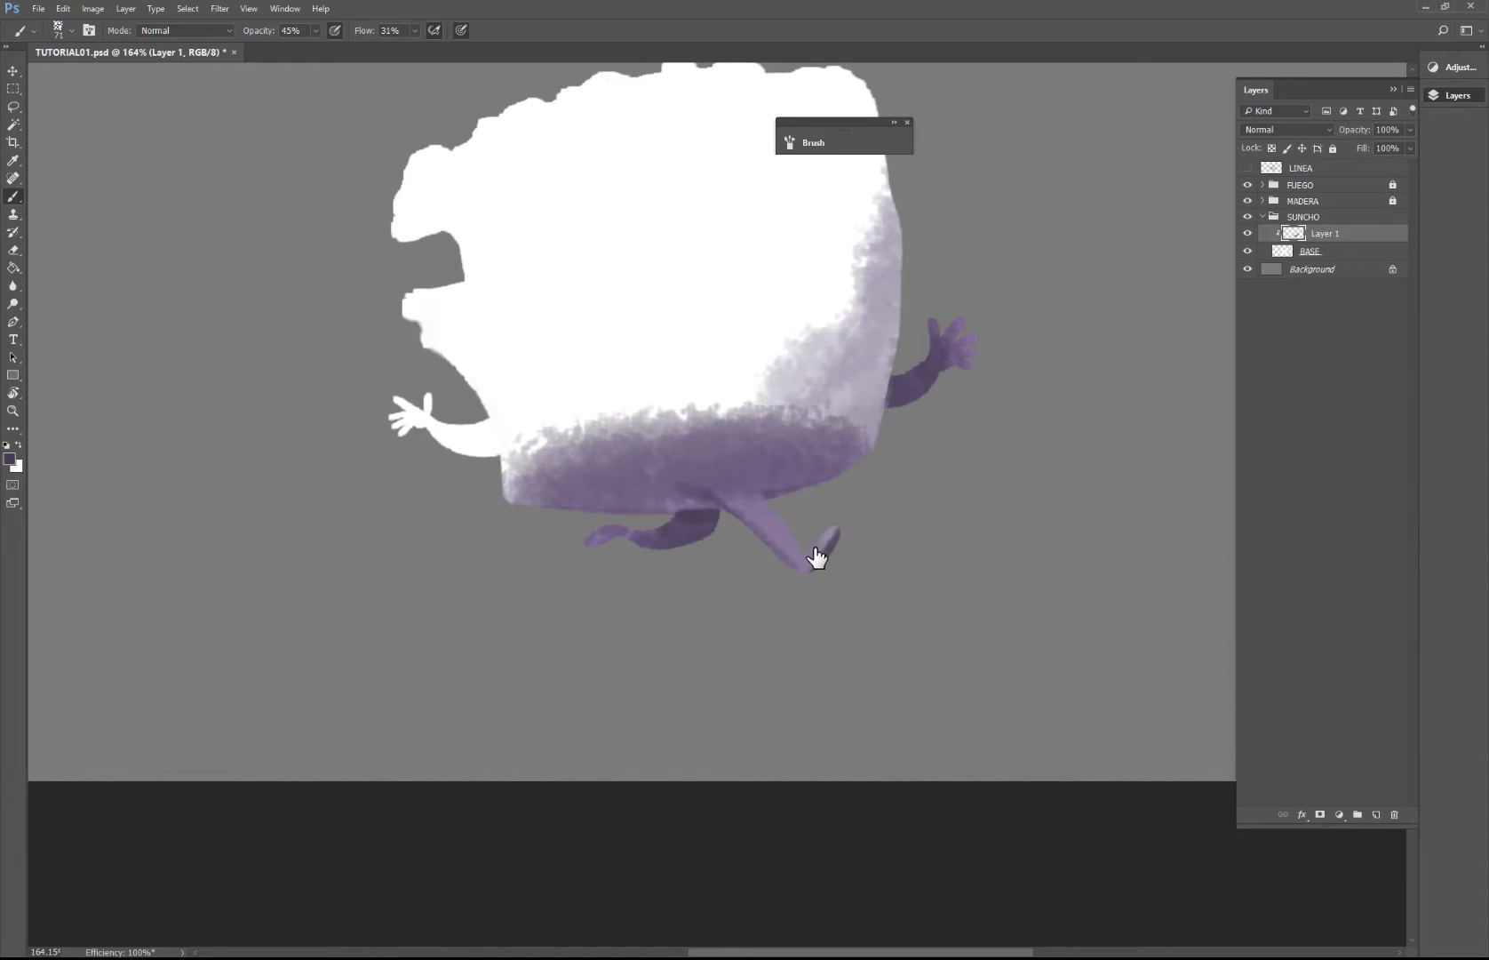
key(ctrl+z)
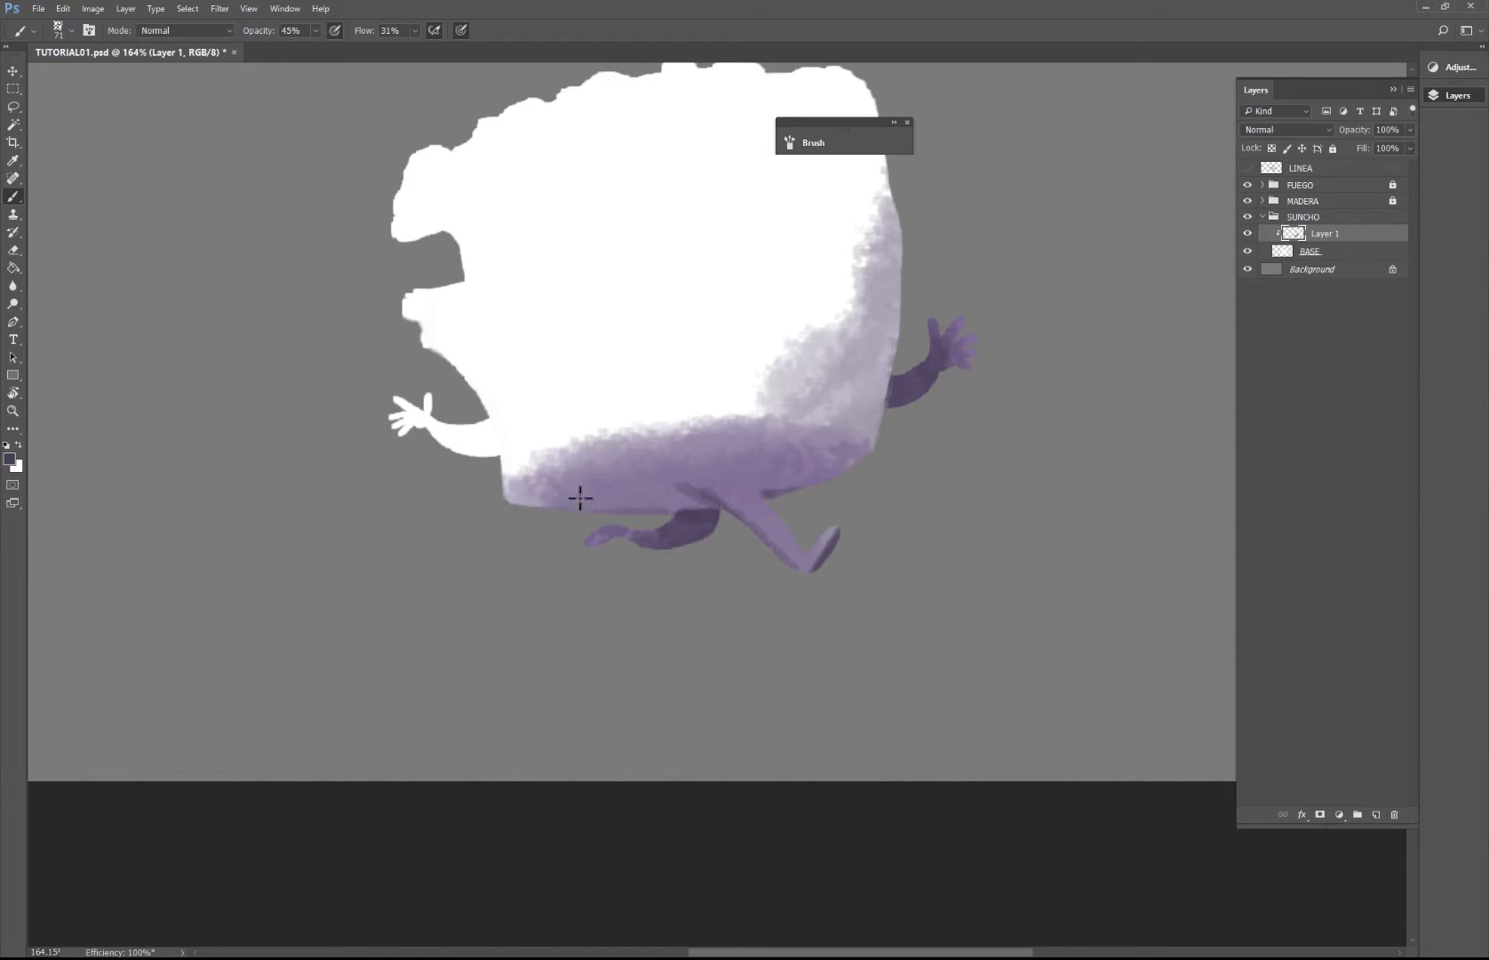
key(l)
mouse_move(511, 513)
mouse_down()
mouse_move(523, 455)
mouse_move(678, 411)
mouse_move(894, 463)
mouse_move(821, 613)
mouse_move(572, 517)
mouse_move(533, 525)
mouse_move(657, 458)
mouse_up()
key(b)
mouse_move(787, 459)
mouse_down()
mouse_move(569, 509)
mouse_move(817, 501)
mouse_move(837, 587)
mouse_up()
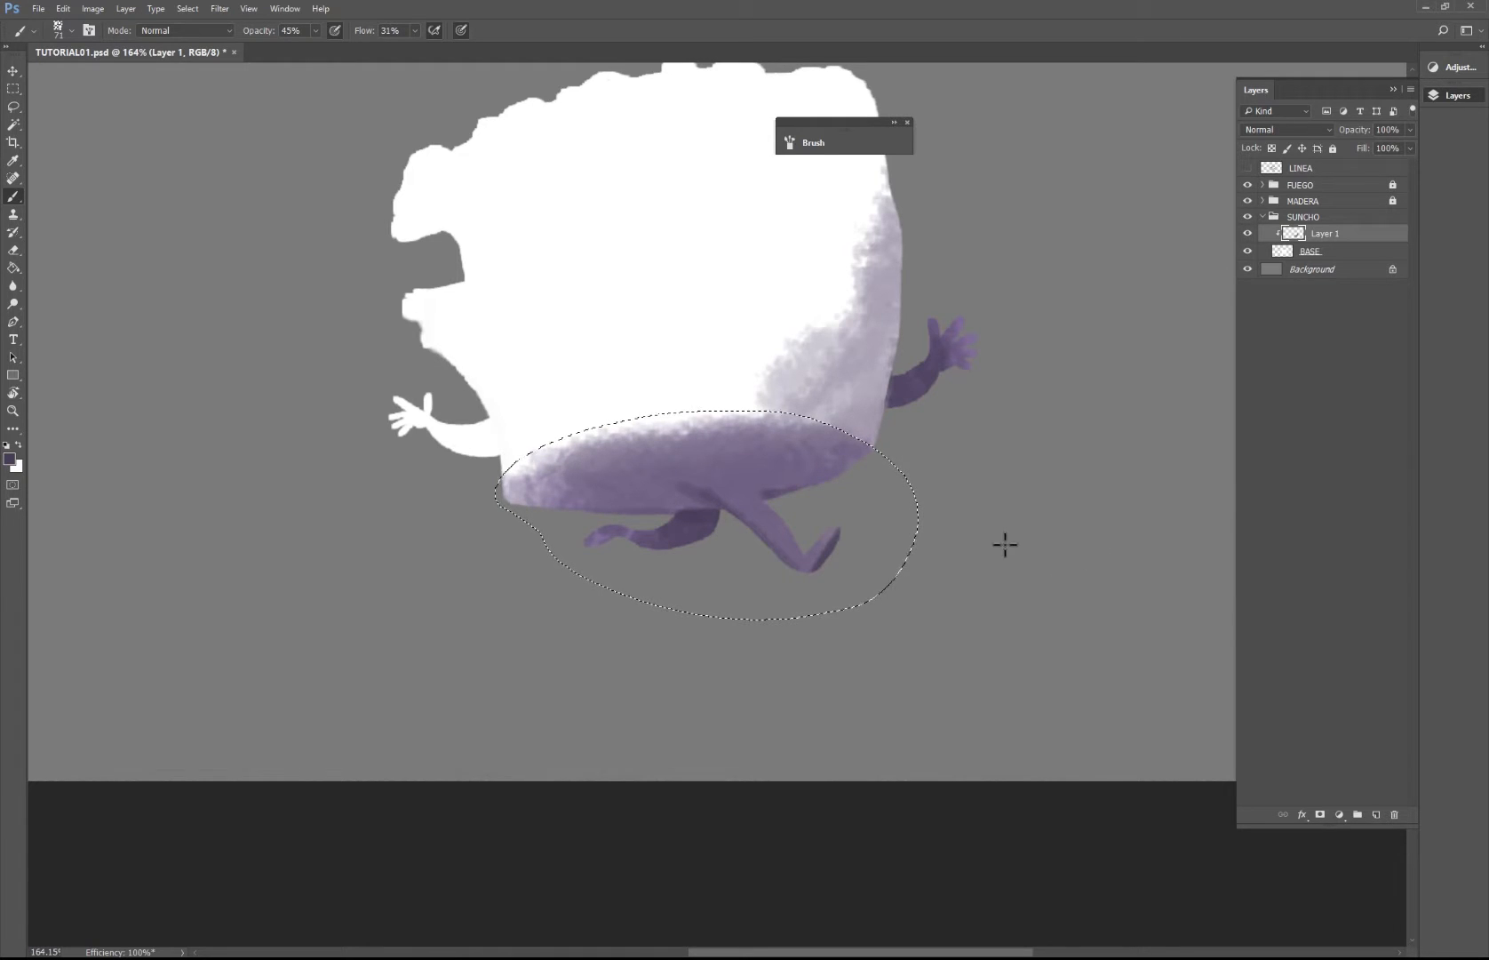
key(ctrl+z)
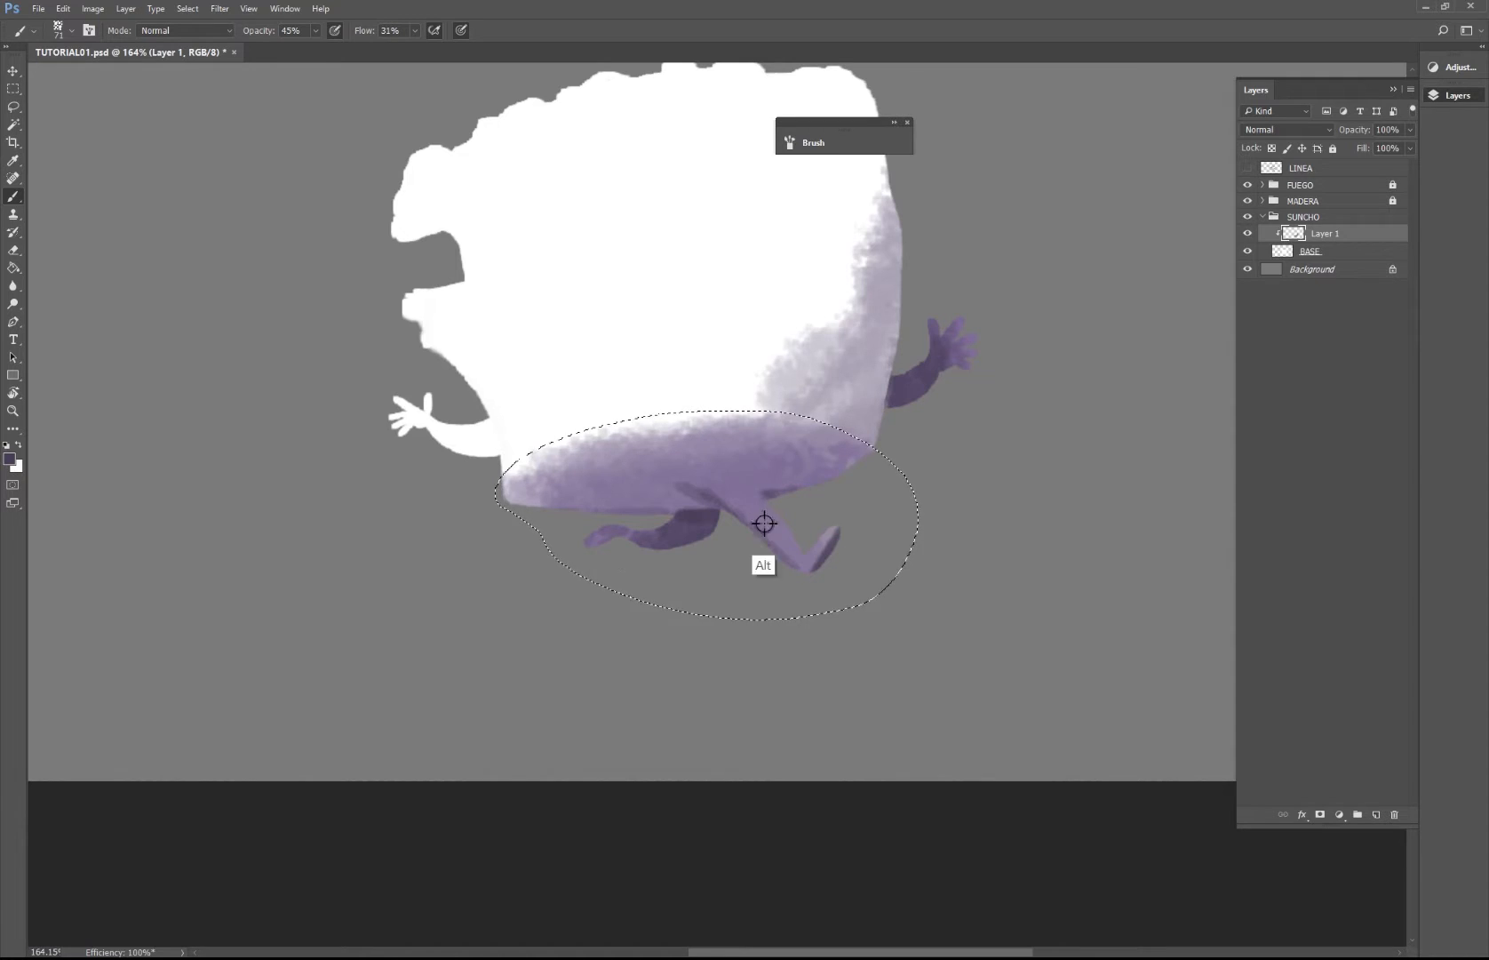
alt+shift+right_click(768, 489)
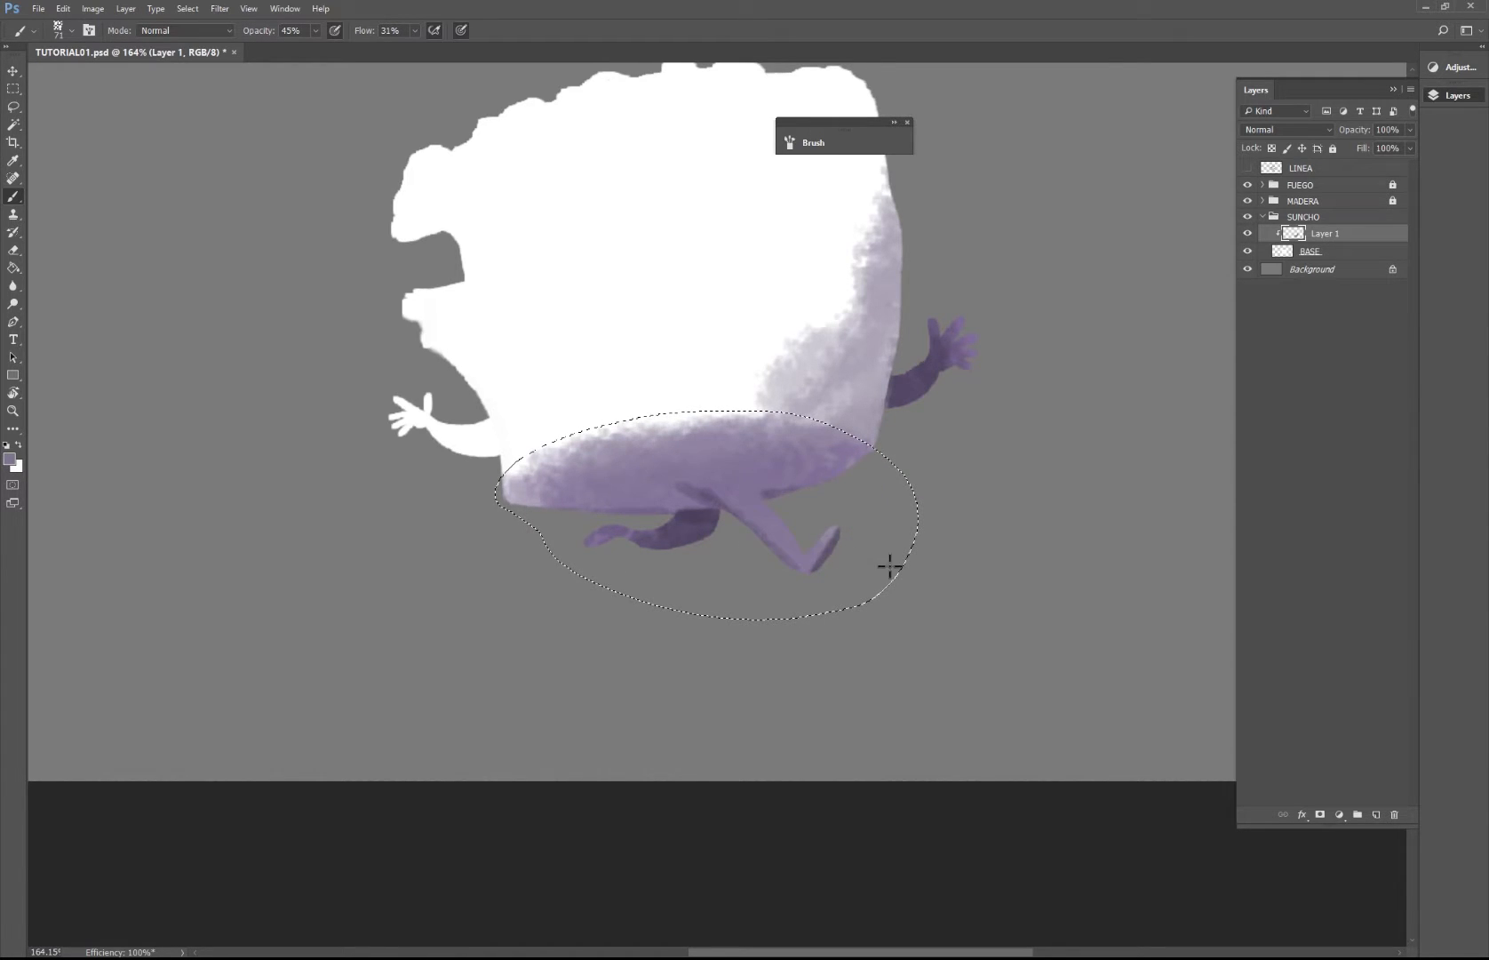
key(ctrl+d)
Step: Sample the body's white and paint it over the right-side shadow and the underside's upper edge to lighten and soften them
key(z)
alt+click(858, 538)
alt+click(858, 544)
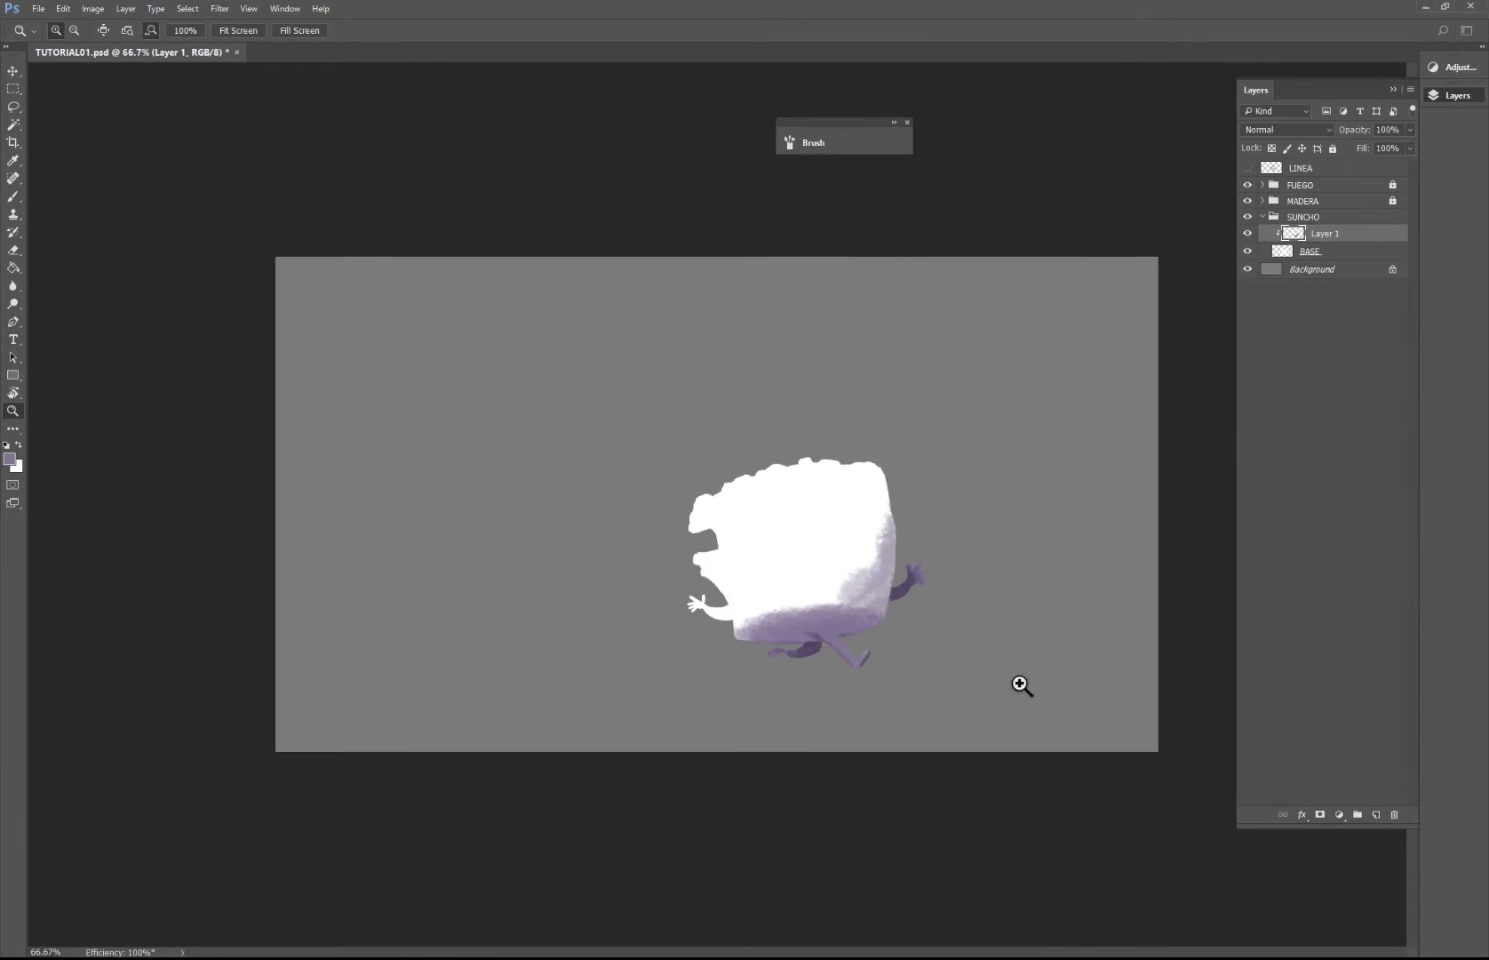
mouse_move(886, 642)
mouse_down()
mouse_move(928, 661)
mouse_move(924, 644)
mouse_up()
key(b)
alt+click(723, 480)
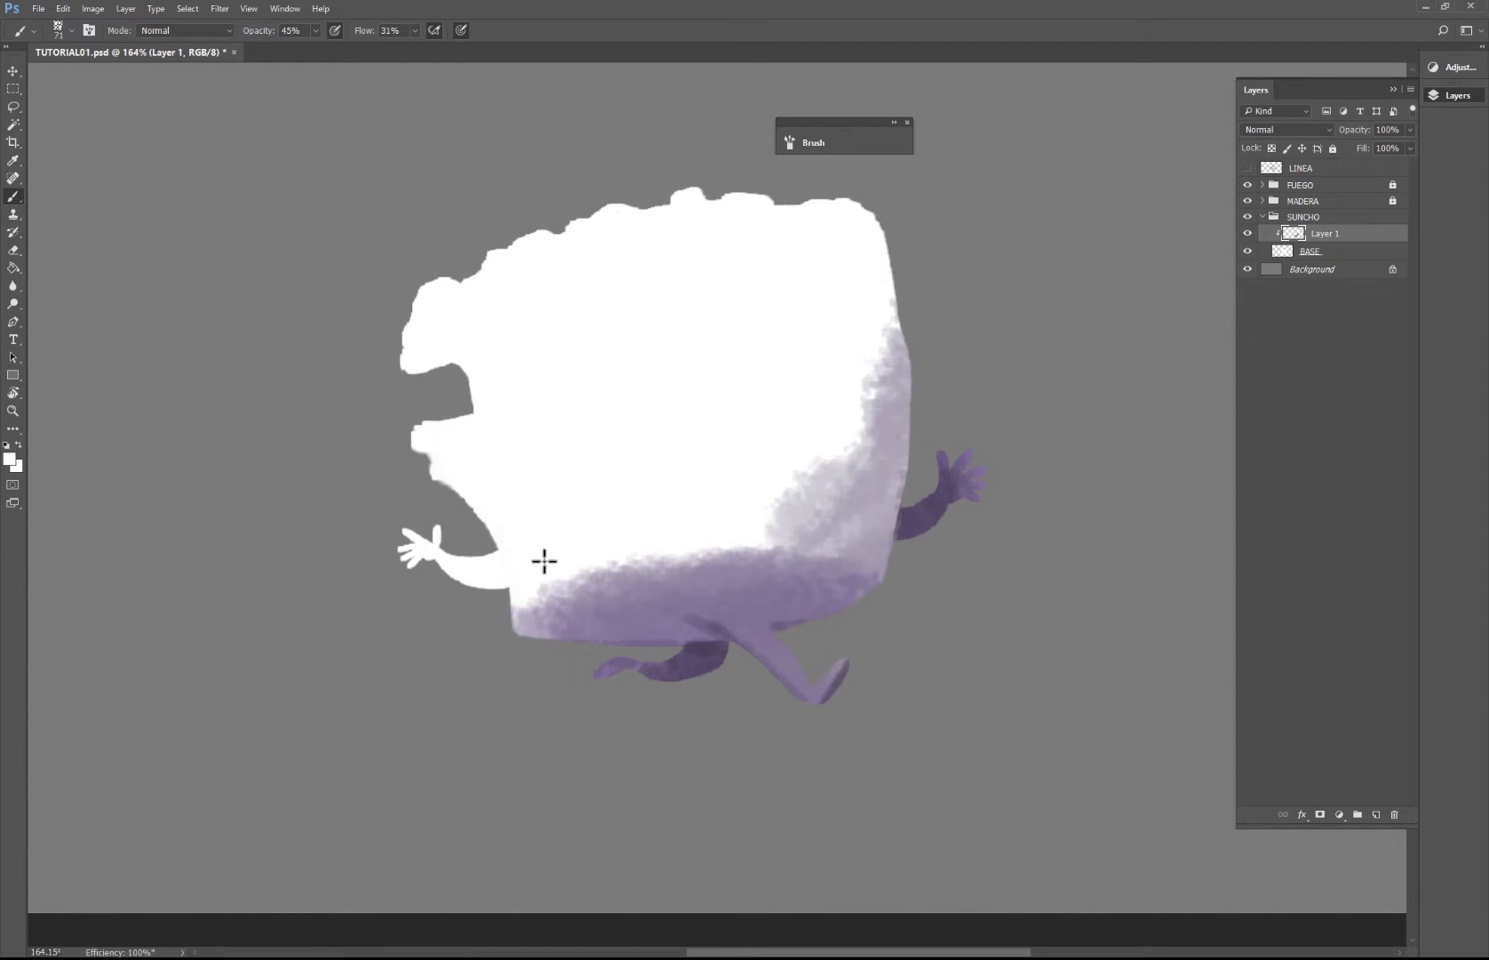
mouse_move(544, 560)
mouse_down()
mouse_move(795, 519)
mouse_move(548, 582)
mouse_move(881, 525)
mouse_up()
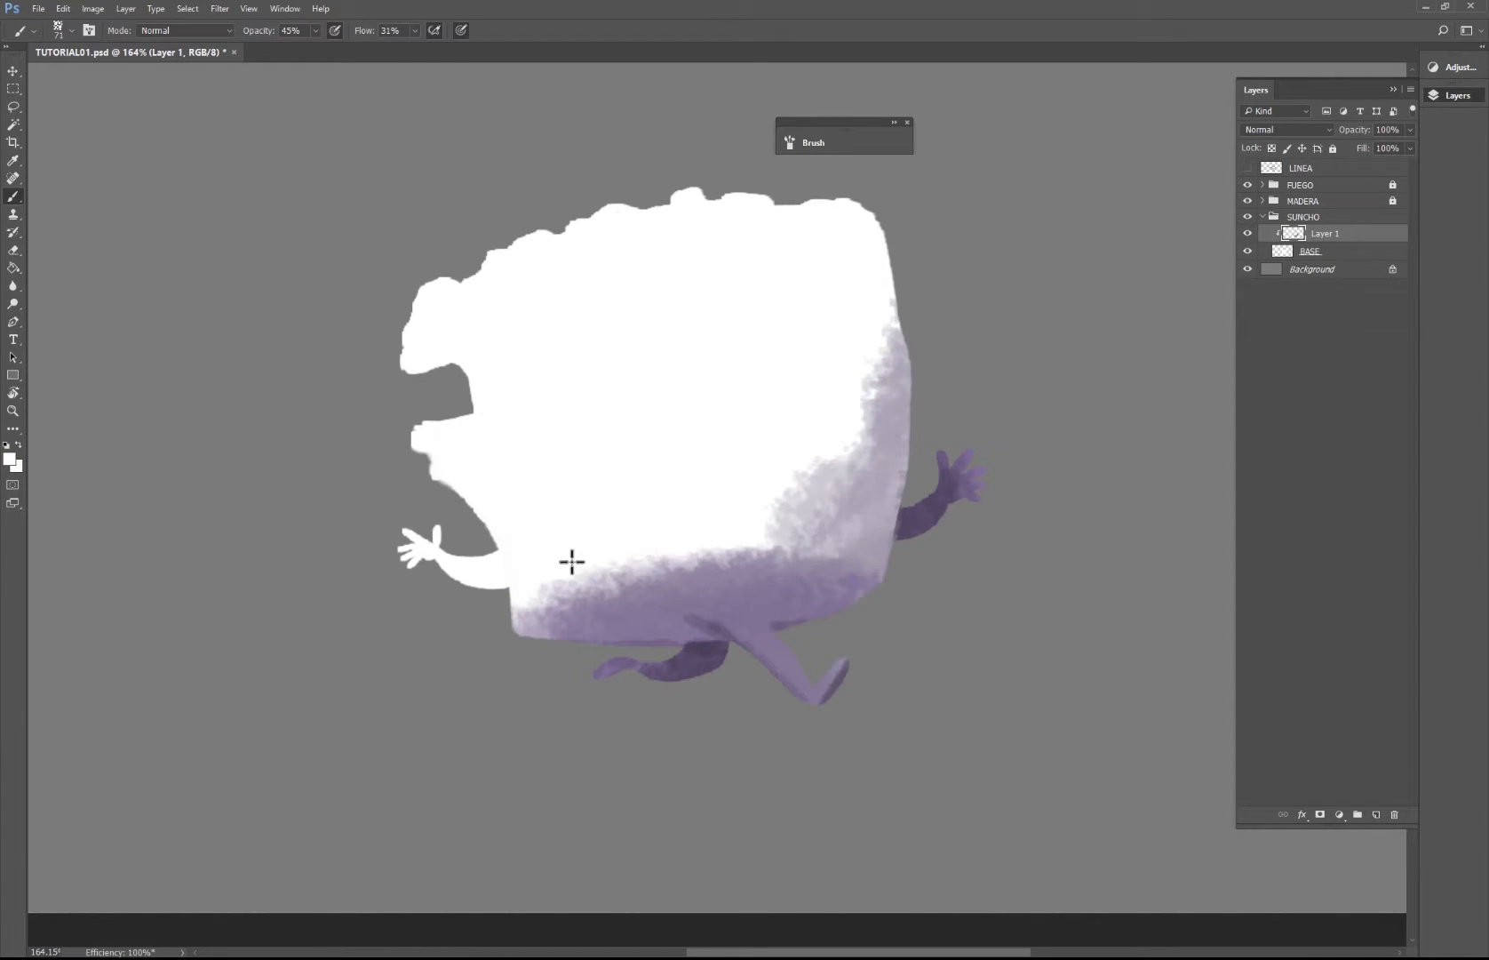
mouse_move(572, 561)
mouse_down()
mouse_move(828, 531)
mouse_move(867, 435)
mouse_up()
mouse_move(882, 357)
mouse_down()
mouse_move(830, 498)
mouse_move(797, 498)
mouse_move(828, 476)
mouse_move(859, 535)
mouse_up()
mouse_move(506, 587)
mouse_down()
mouse_move(854, 538)
mouse_move(897, 551)
mouse_up()
mouse_move(777, 520)
mouse_down()
mouse_move(824, 483)
mouse_move(869, 331)
mouse_move(867, 443)
mouse_up()
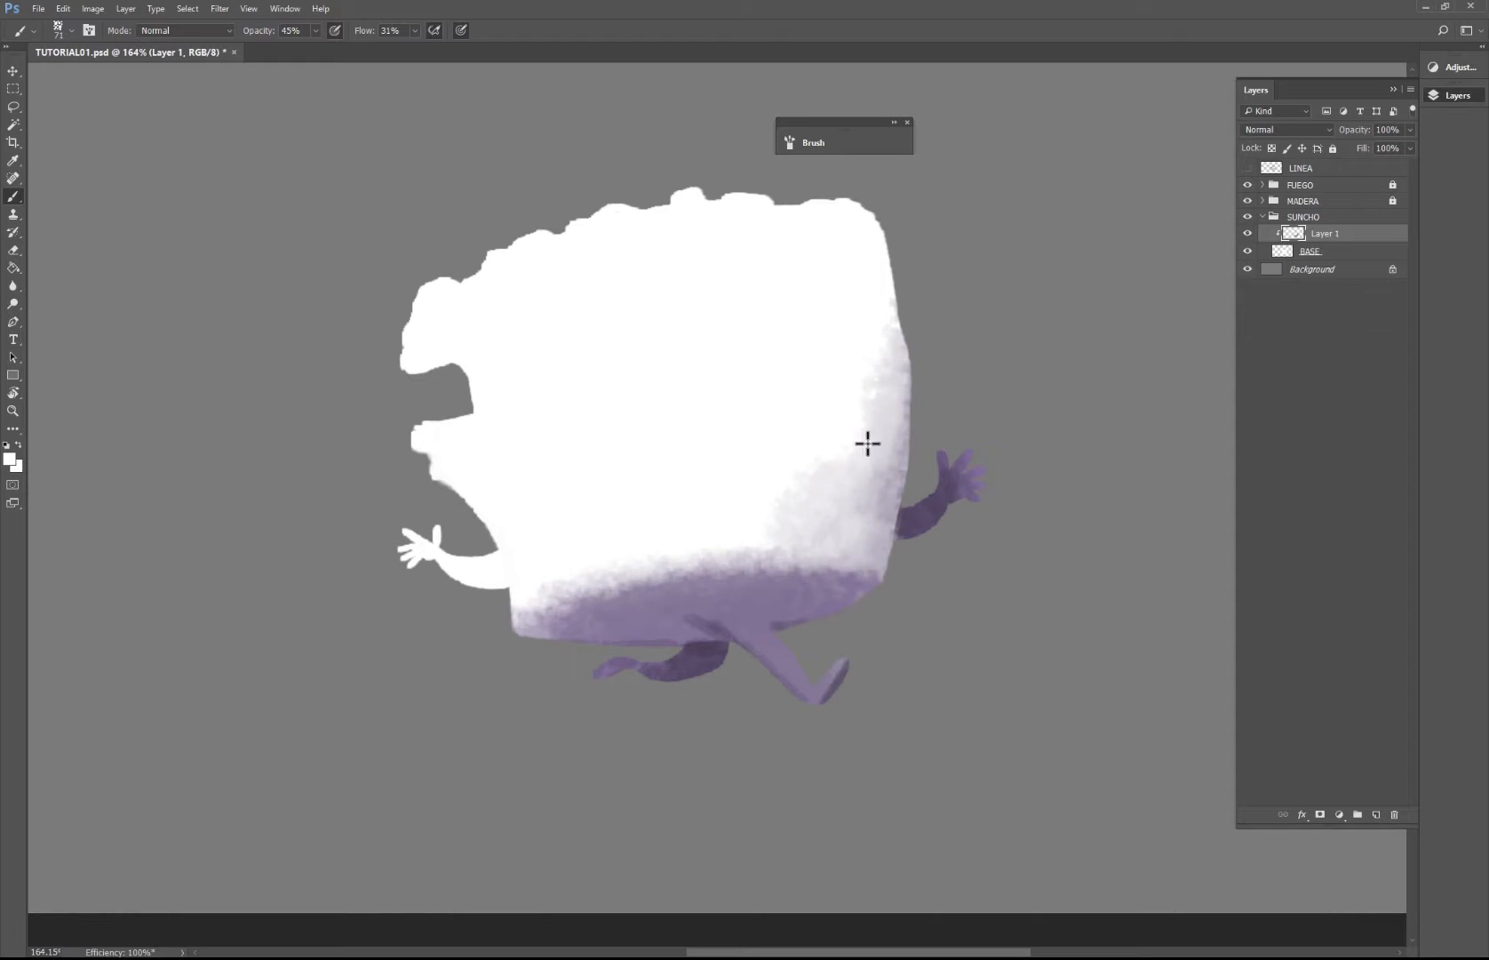
drag(533, 586, 844, 521)
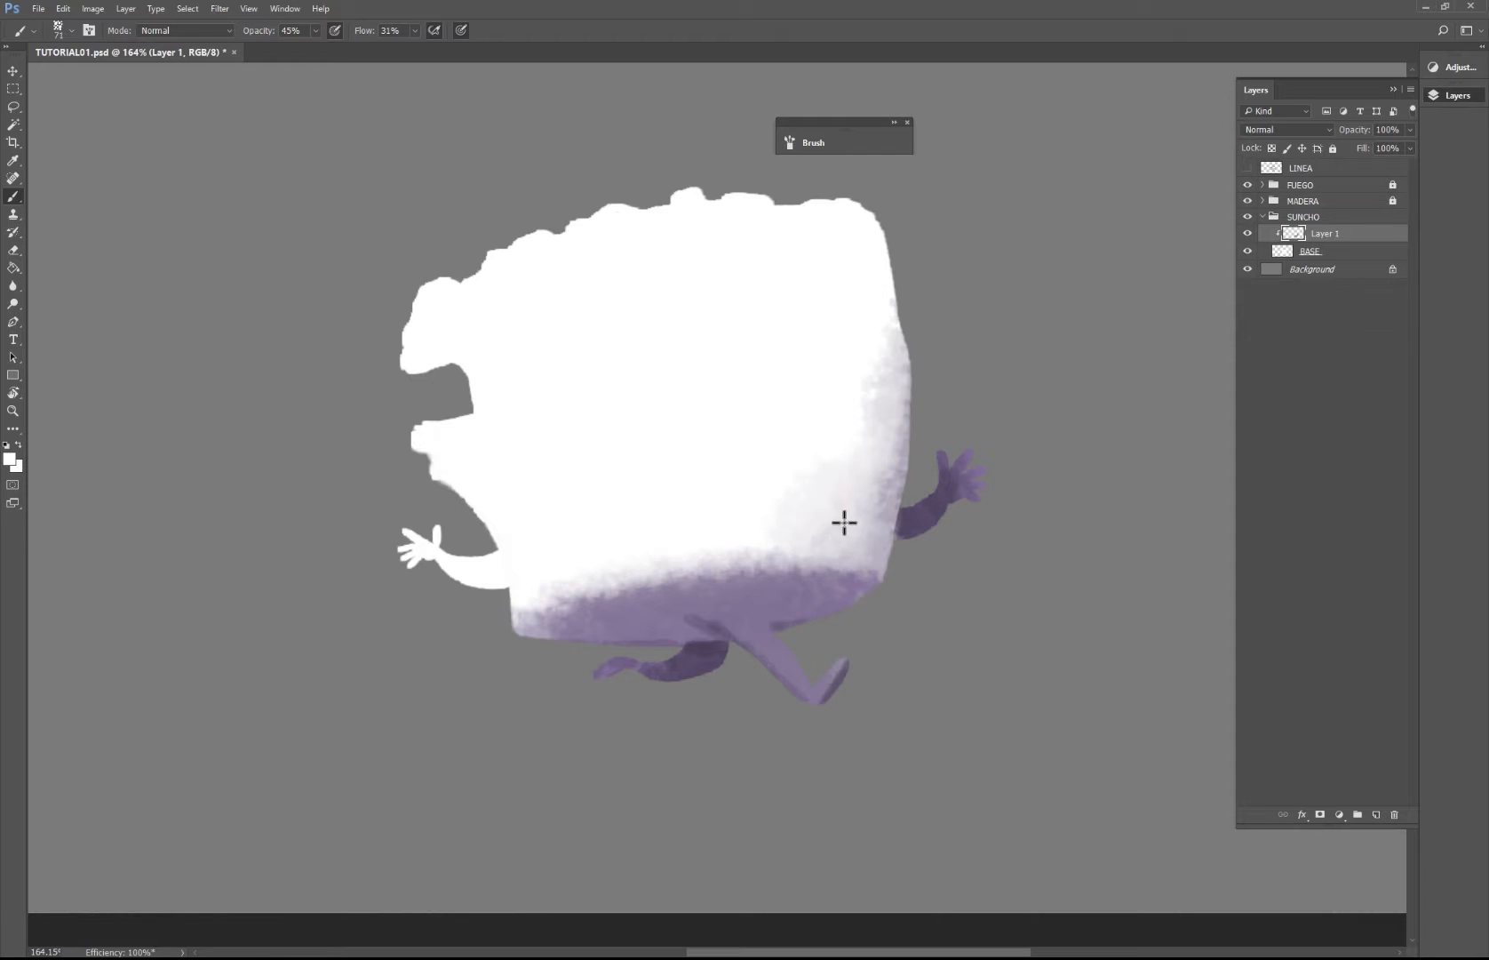
Step: Sample the pale lilac tint from the right side, brush it across the front face, and lighten the right edge
key(i)
click(861, 485)
key(b)
mouse_move(552, 546)
mouse_down()
mouse_move(496, 458)
mouse_move(463, 461)
mouse_move(584, 457)
mouse_move(618, 492)
mouse_move(541, 409)
mouse_move(613, 445)
mouse_move(645, 534)
mouse_move(695, 481)
mouse_move(655, 397)
mouse_move(796, 491)
mouse_move(800, 425)
mouse_move(781, 369)
mouse_move(665, 321)
mouse_move(510, 355)
mouse_move(572, 265)
mouse_move(637, 252)
mouse_move(707, 272)
mouse_move(809, 254)
mouse_move(862, 305)
mouse_move(817, 415)
mouse_move(834, 519)
mouse_up()
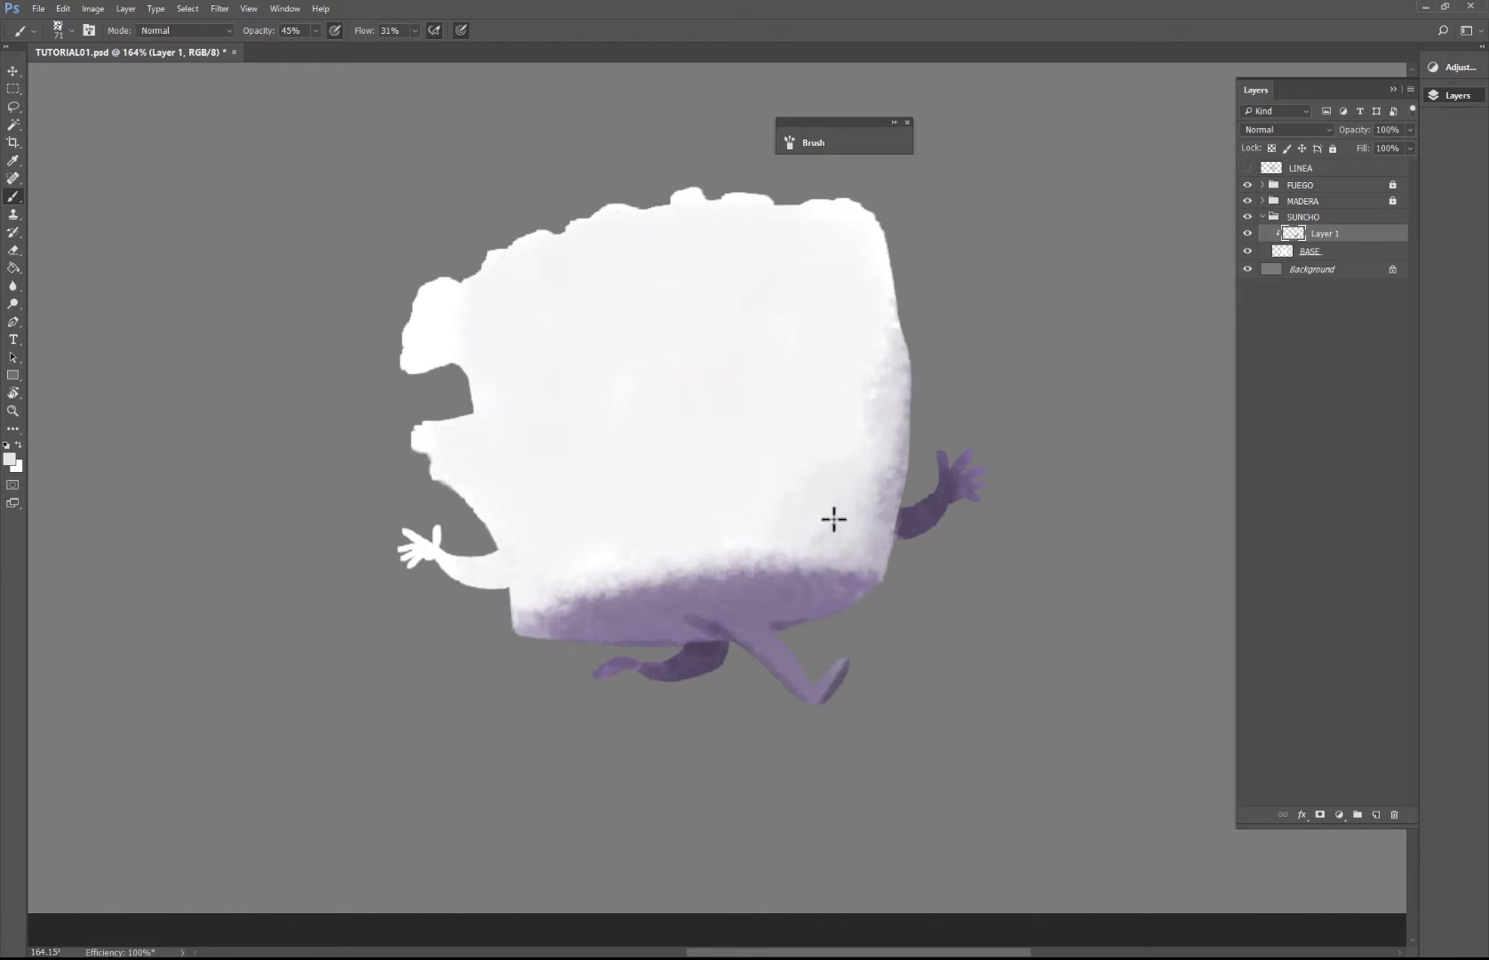
click(857, 428)
drag(893, 312, 878, 473)
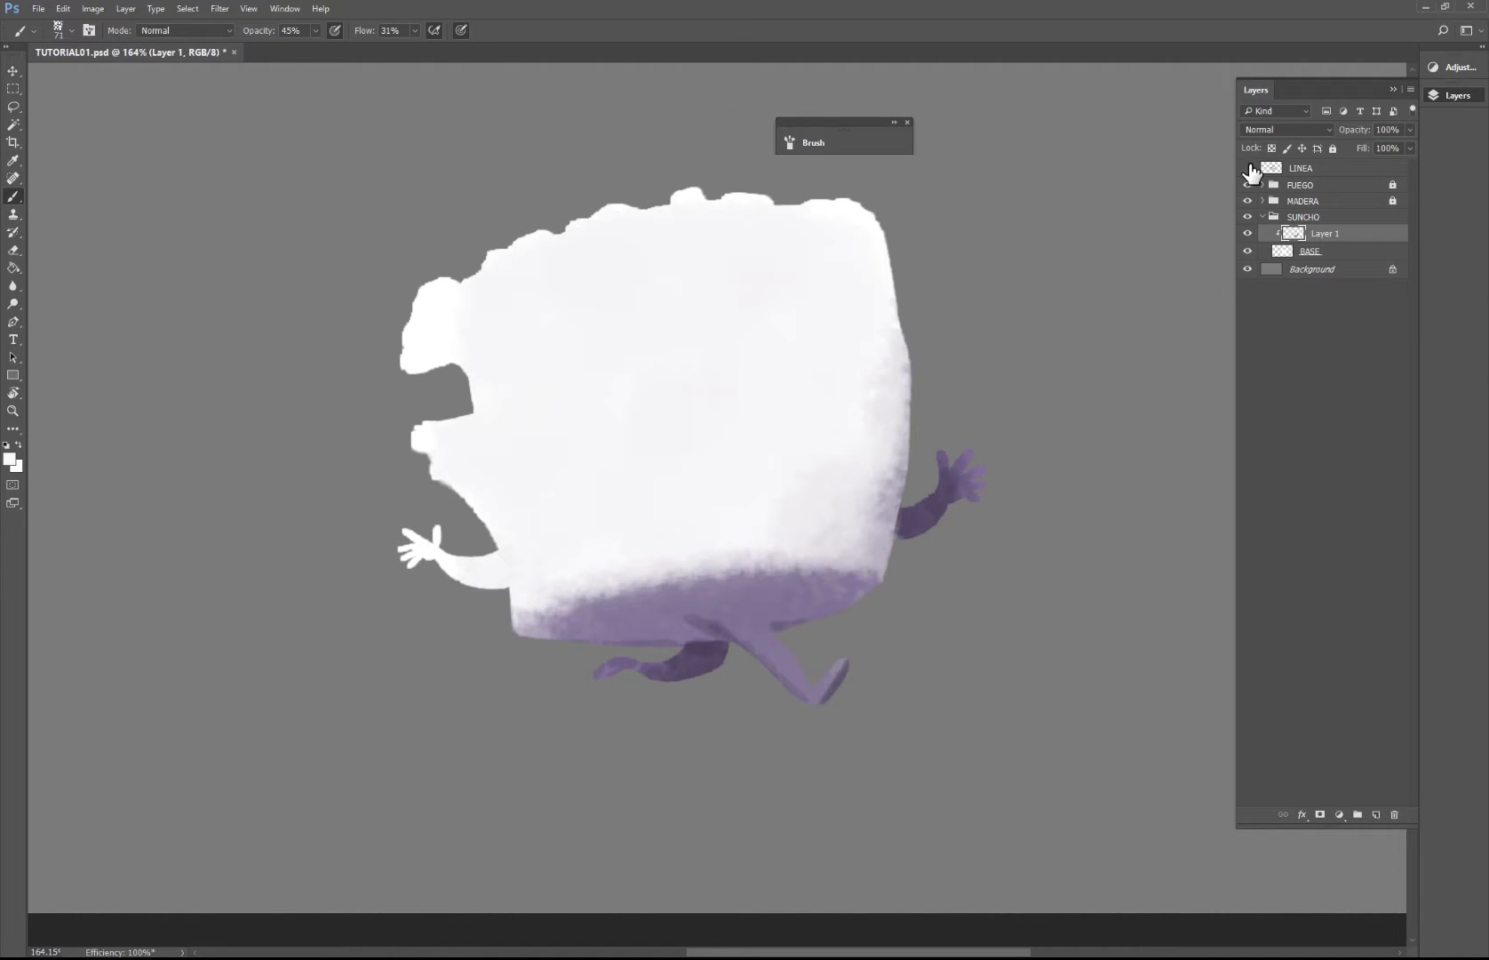
Step: Show the LINEA sketch layer and add a new layer above Layer 1 in the SUNCHO group for the face
click(1249, 168)
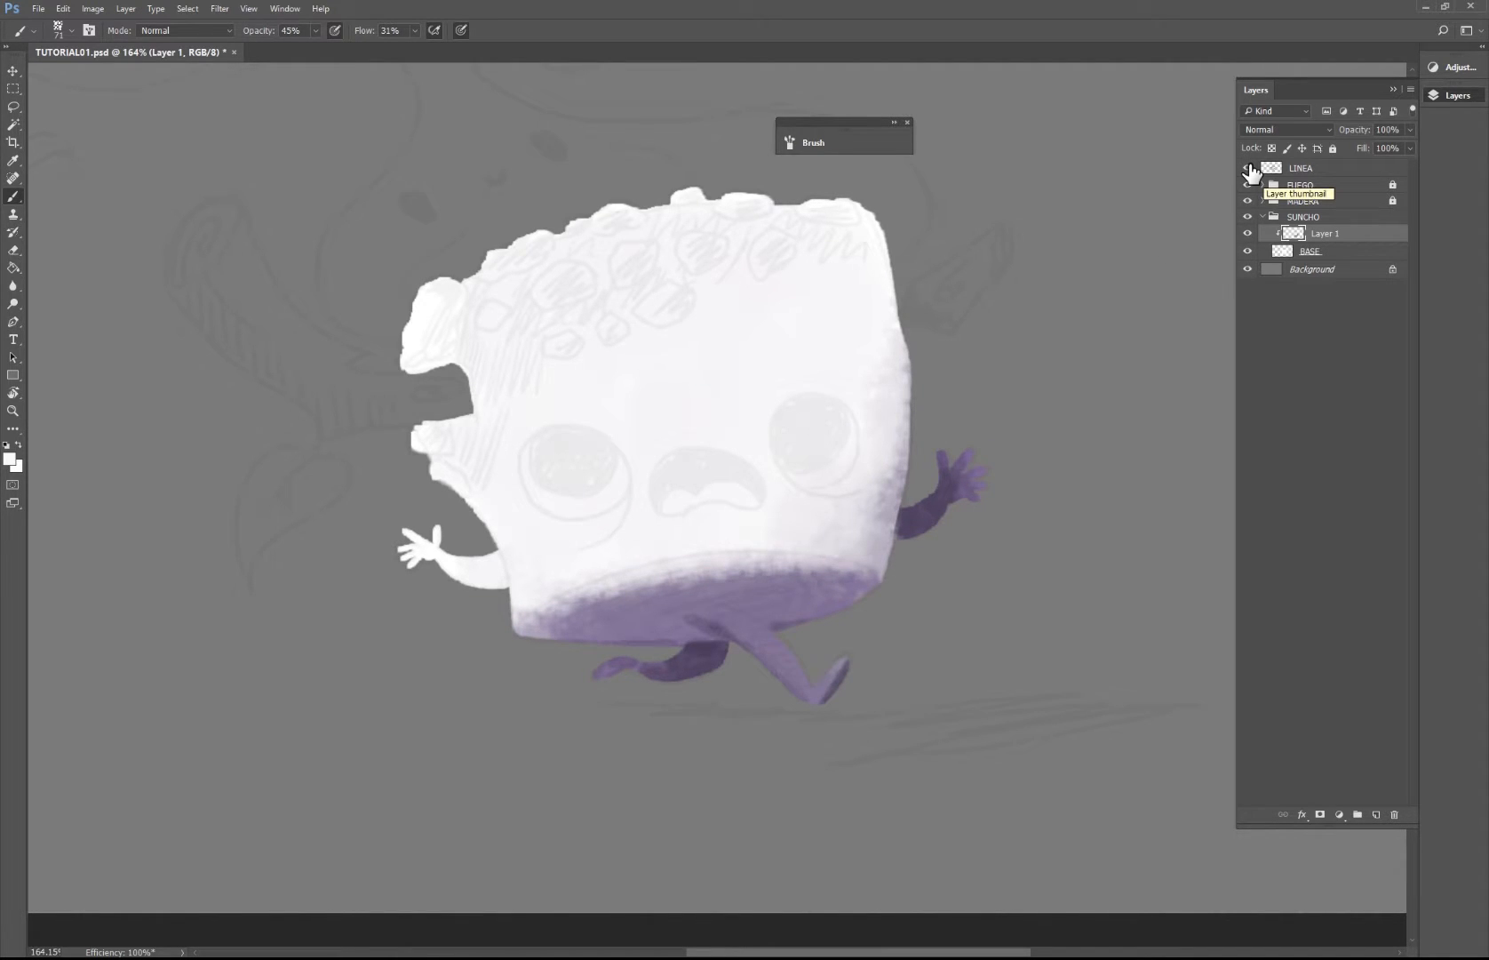
key(z)
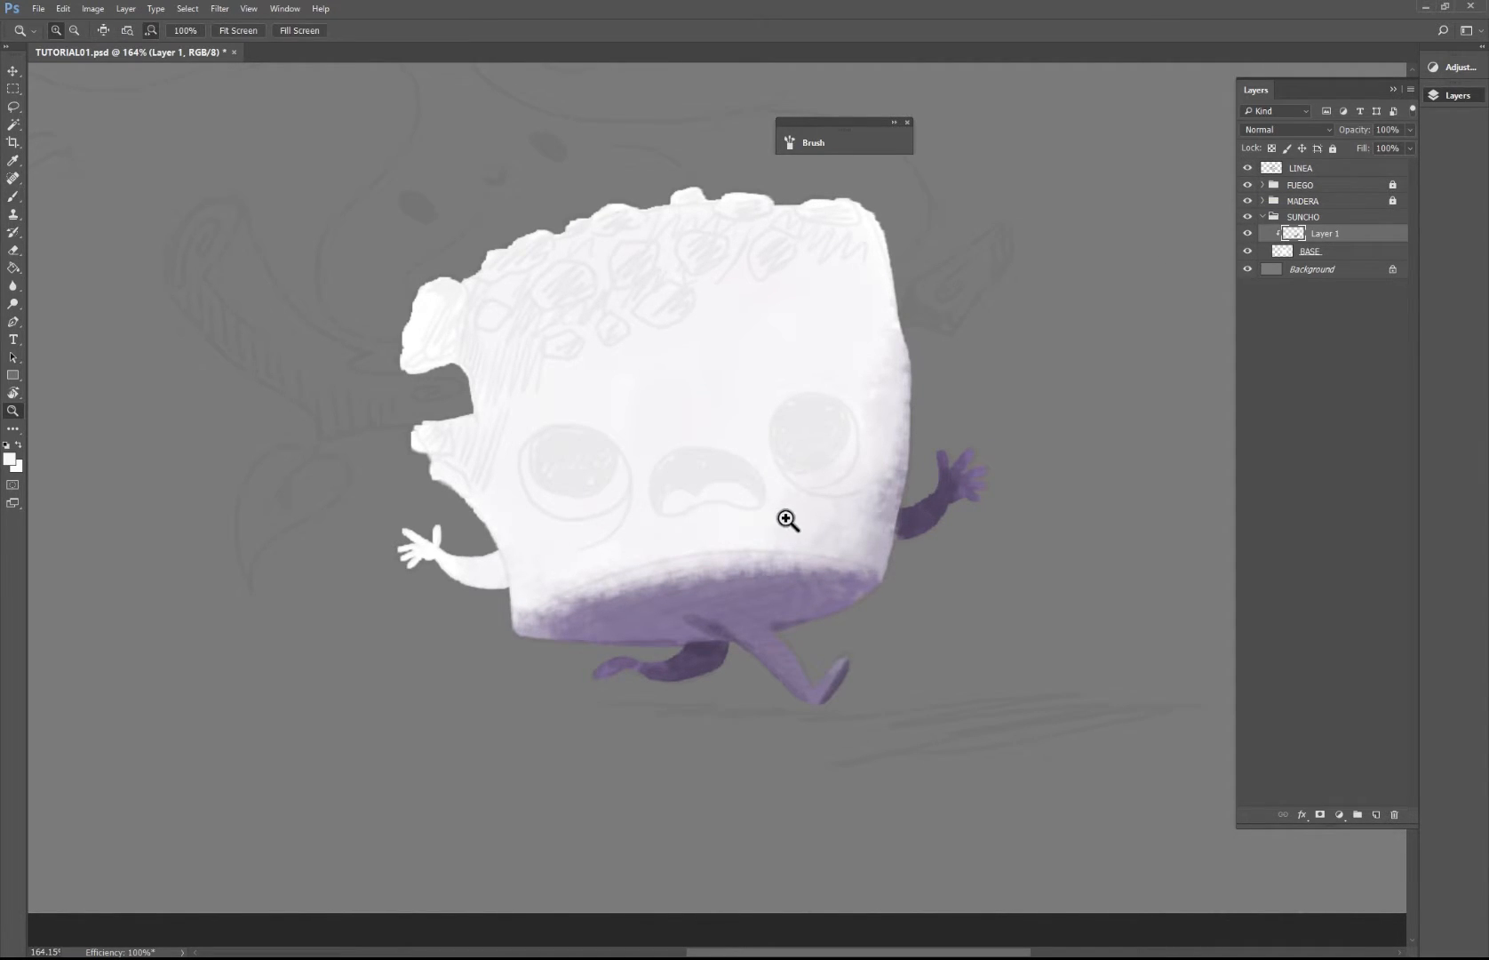
click(757, 526)
click(760, 529)
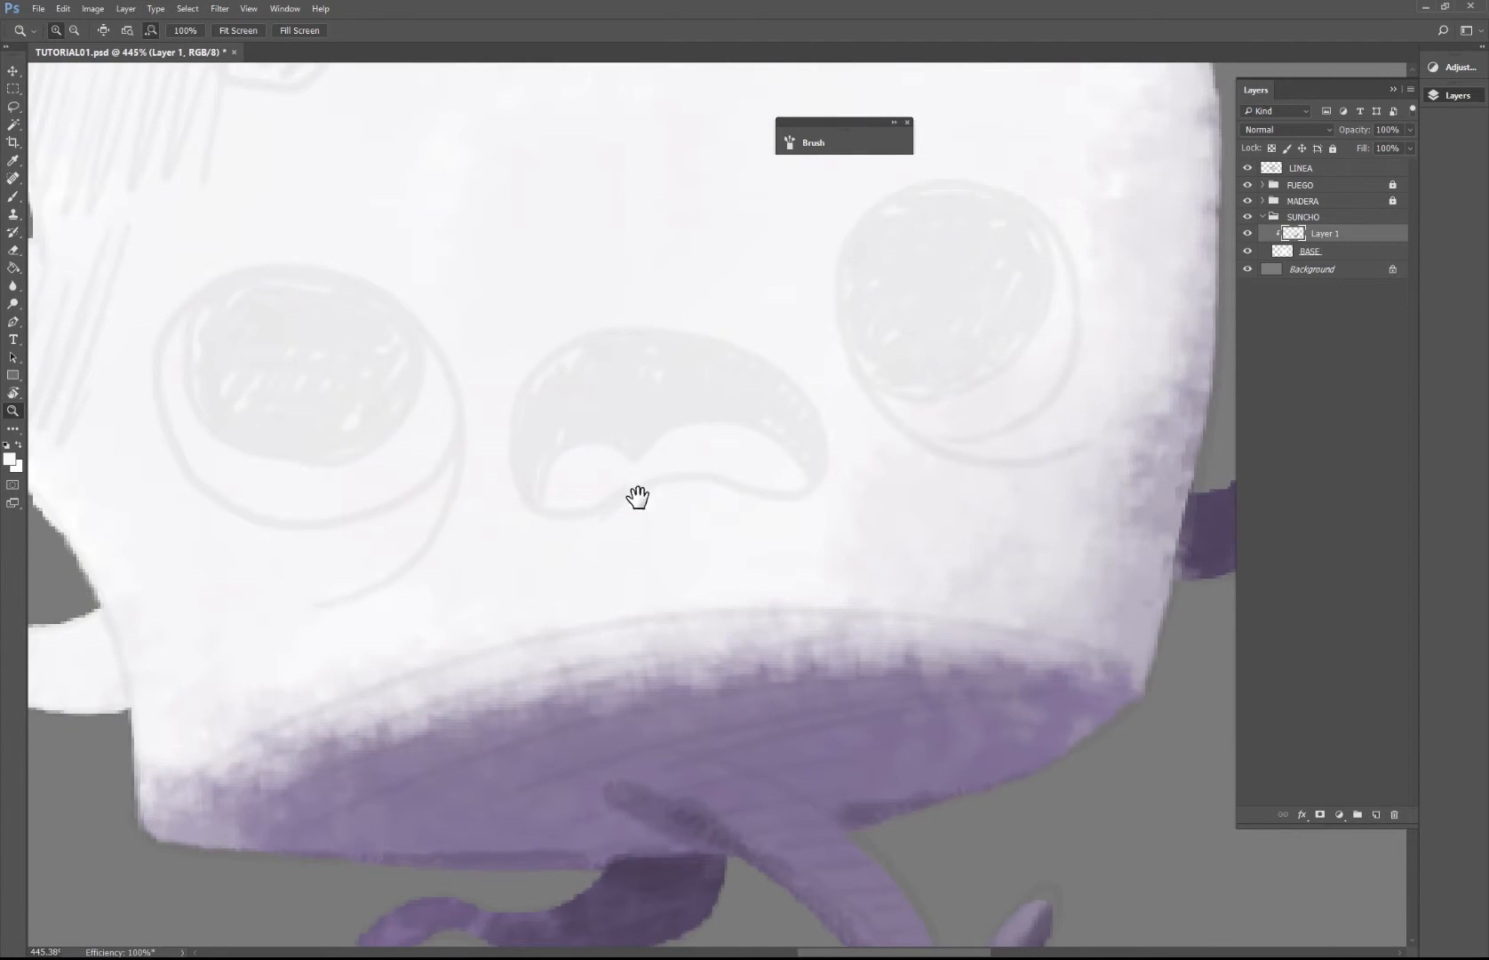
drag(635, 499, 701, 502)
click(634, 430)
key(b)
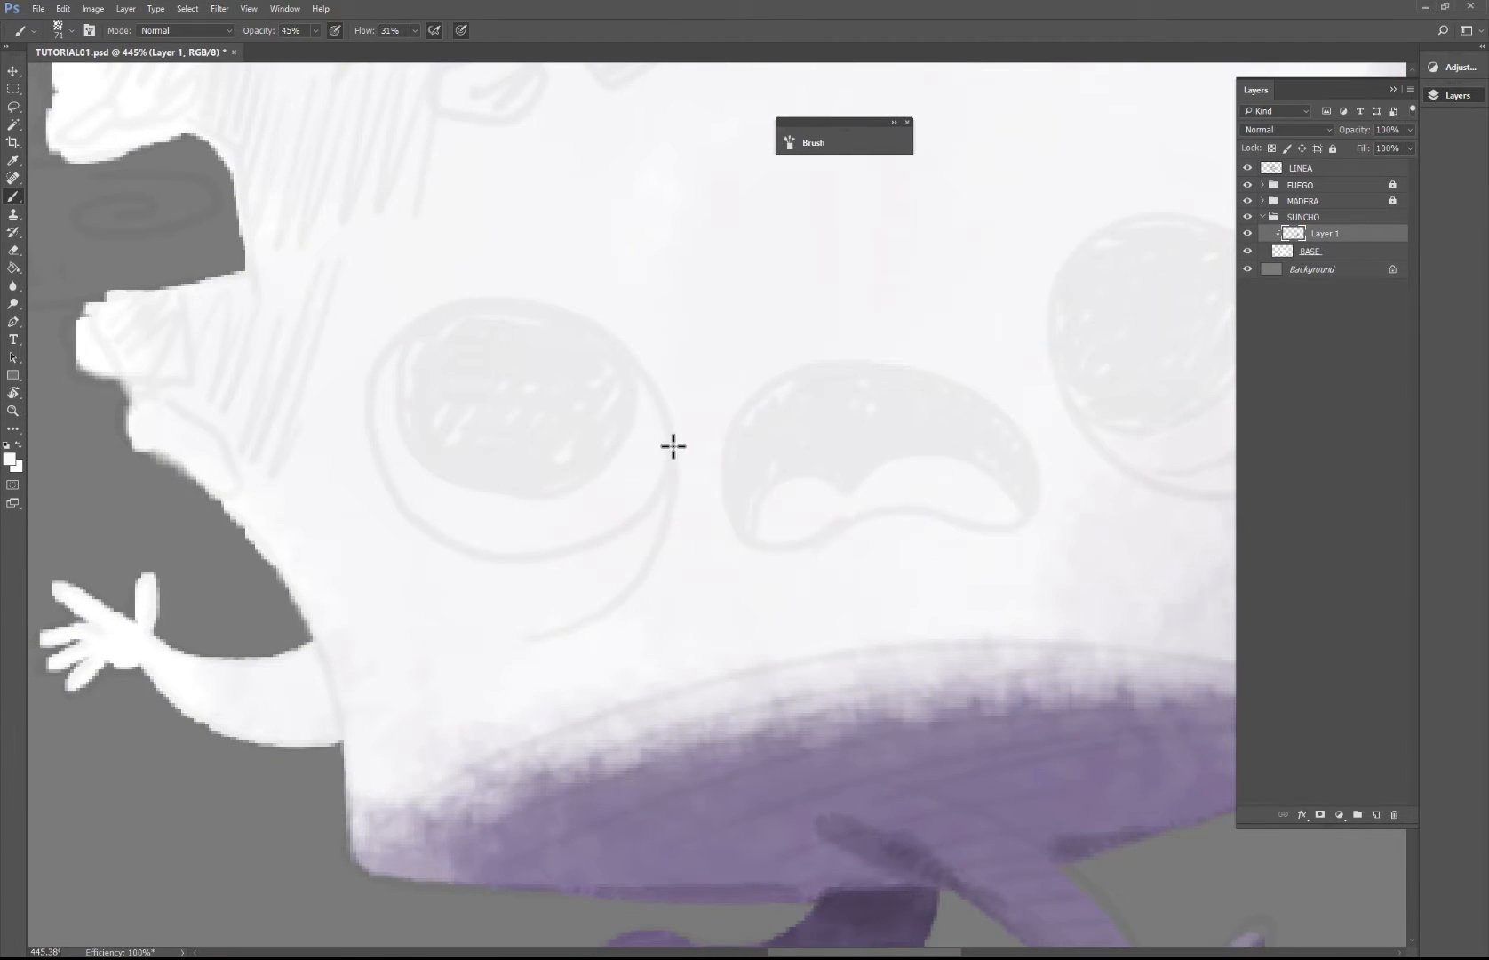
click(1376, 815)
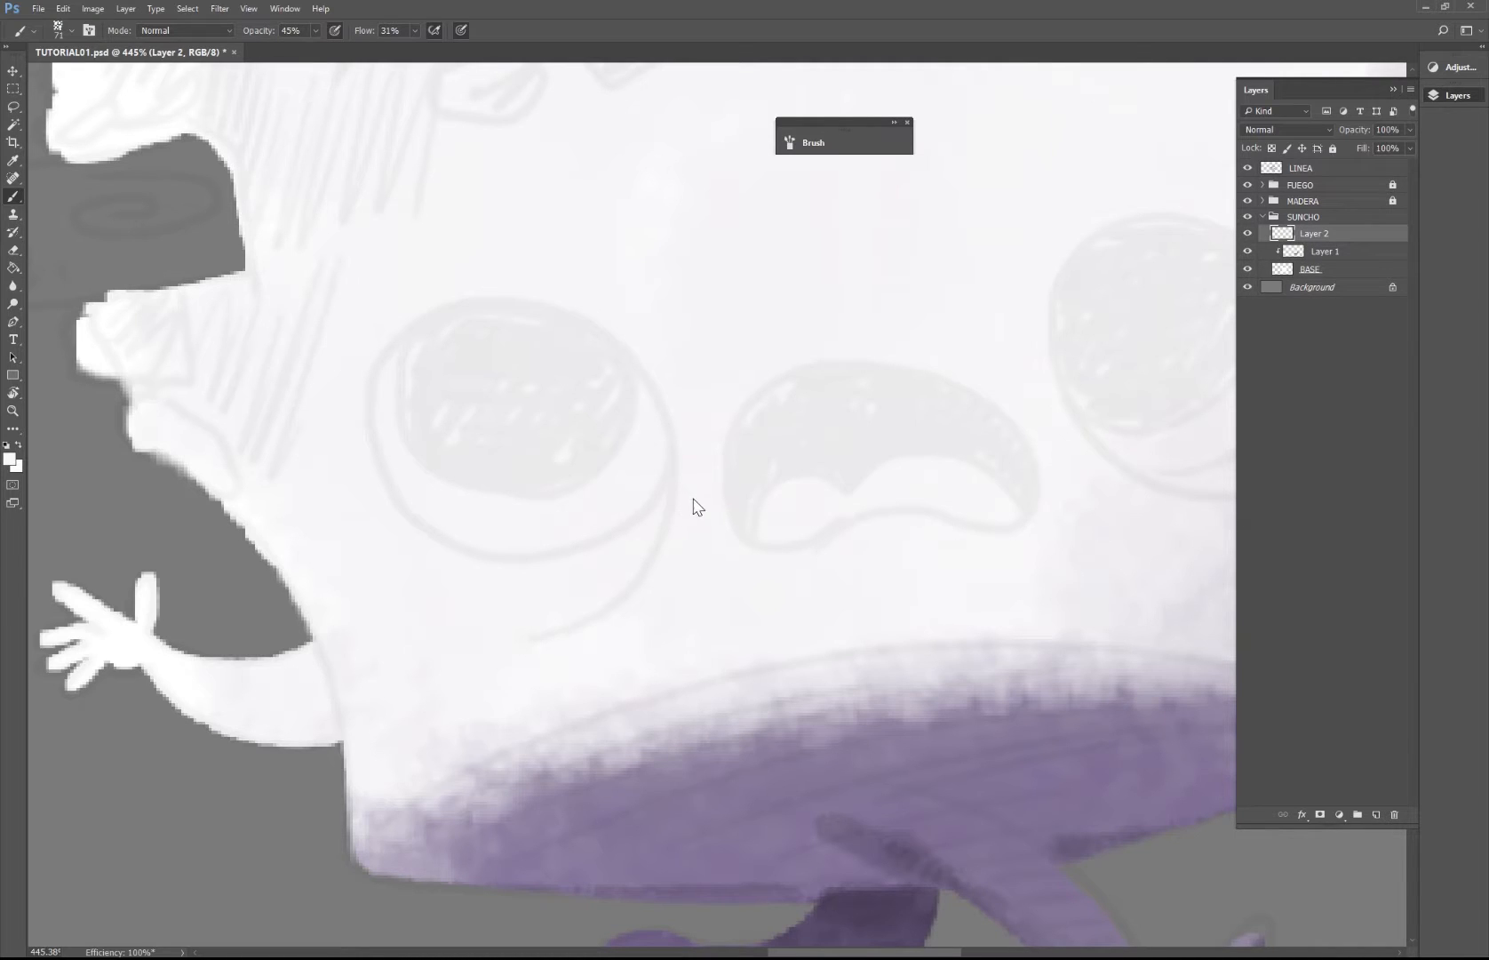
Step: Choose the 15 px brush preset with black at 100% opacity and test it along the left eye's outline, undoing the strokes
right_click(690, 449)
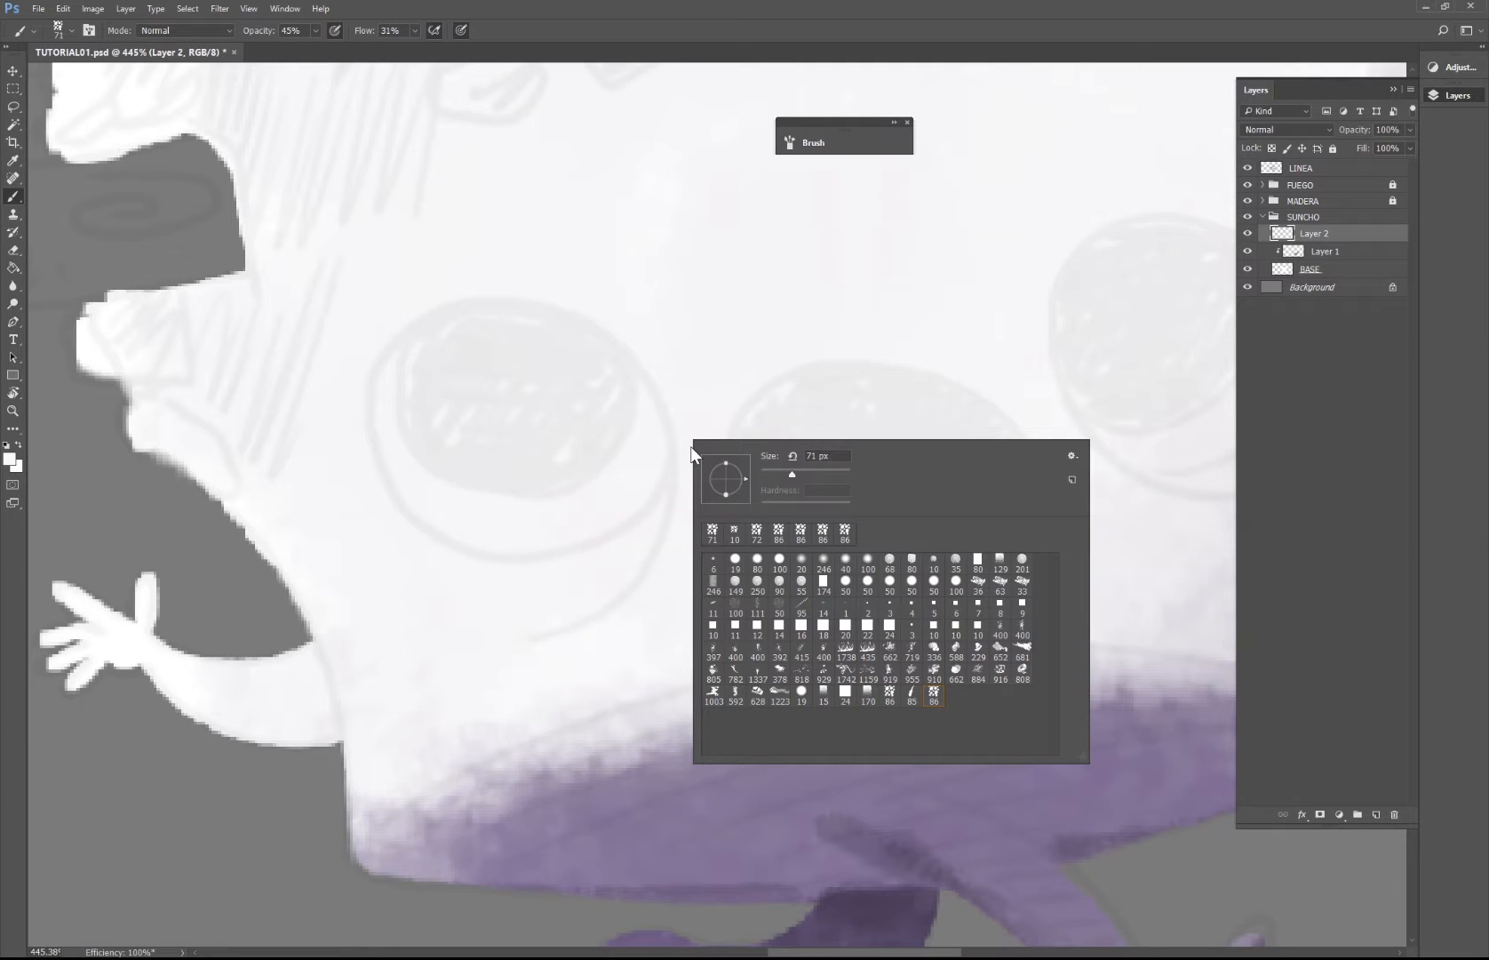
click(824, 694)
click(653, 398)
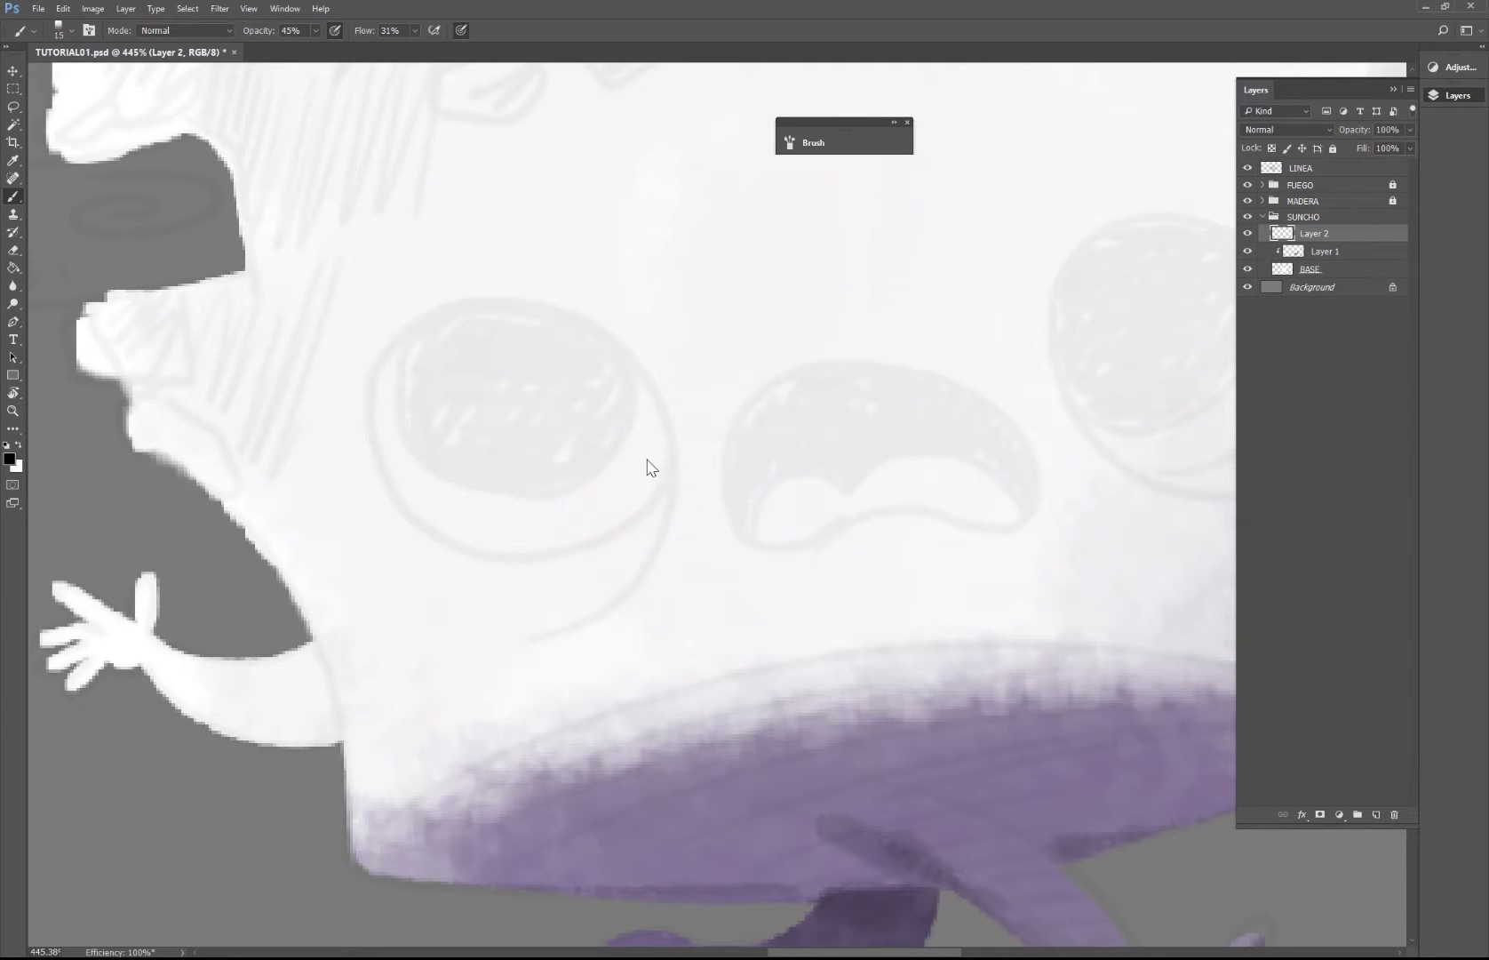
mouse_move(662, 373)
mouse_down()
mouse_move(669, 529)
mouse_move(642, 576)
mouse_up()
key(ctrl+z)
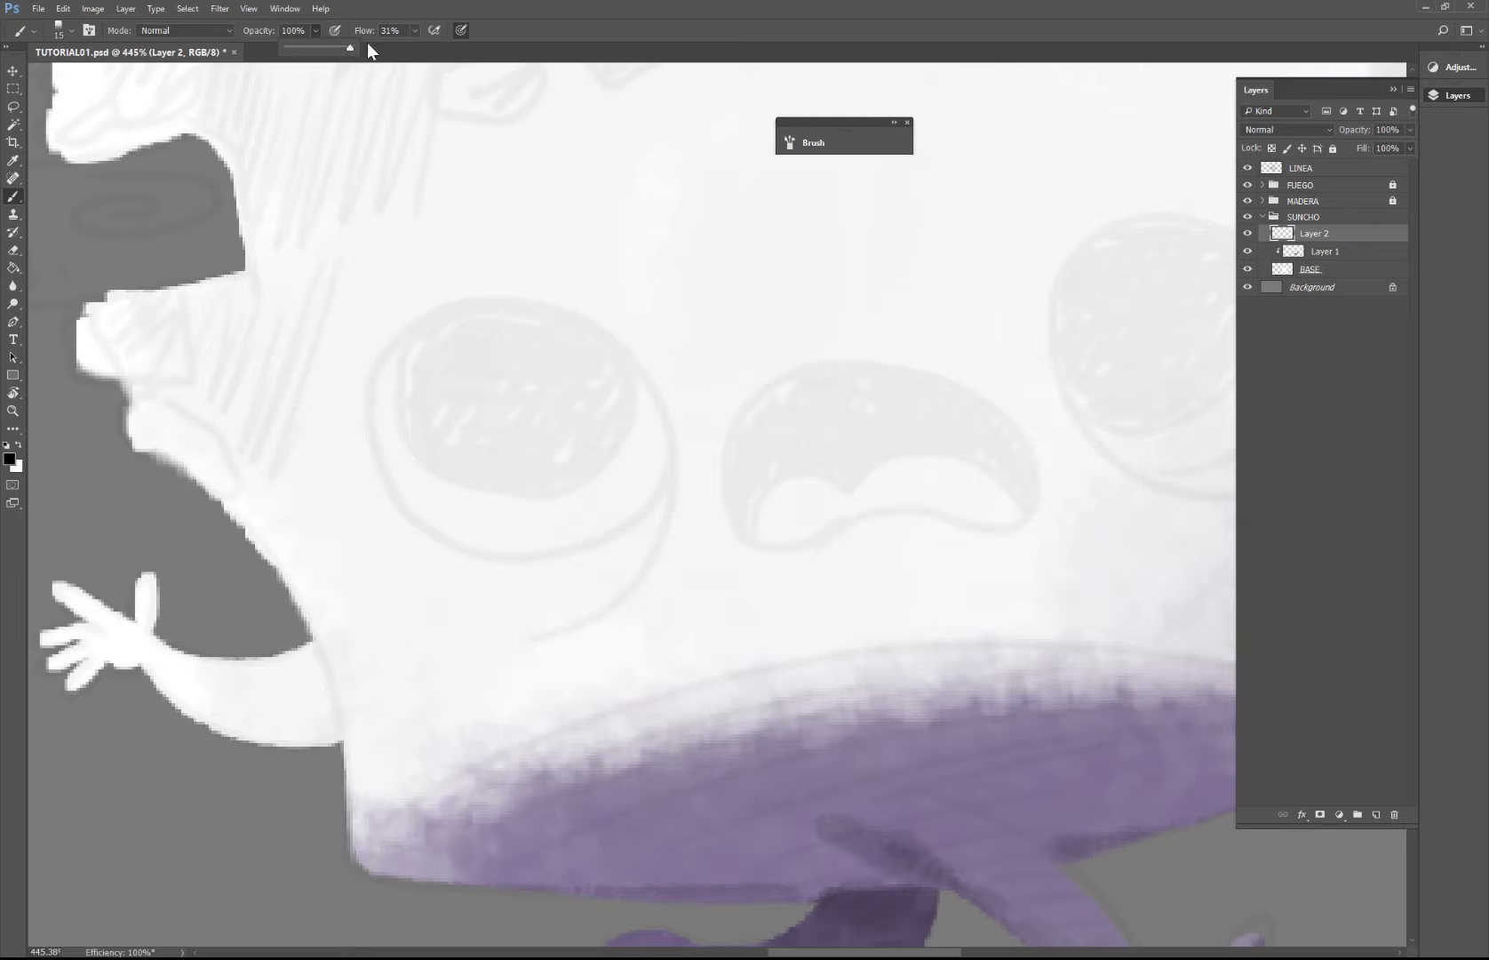
drag(618, 359, 653, 578)
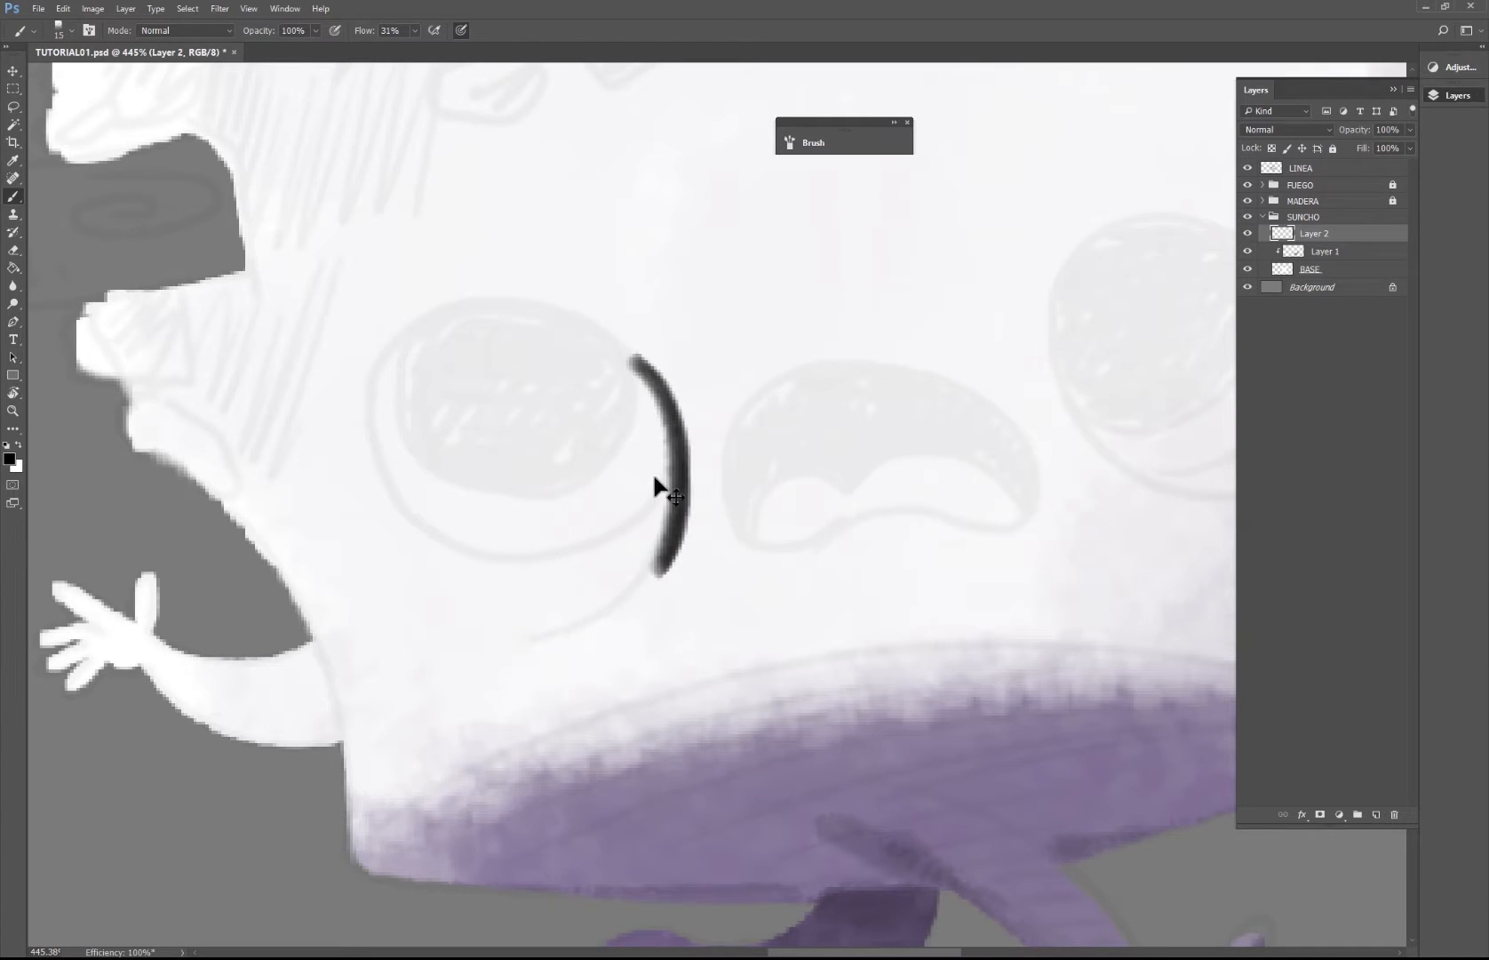
key(ctrl+z)
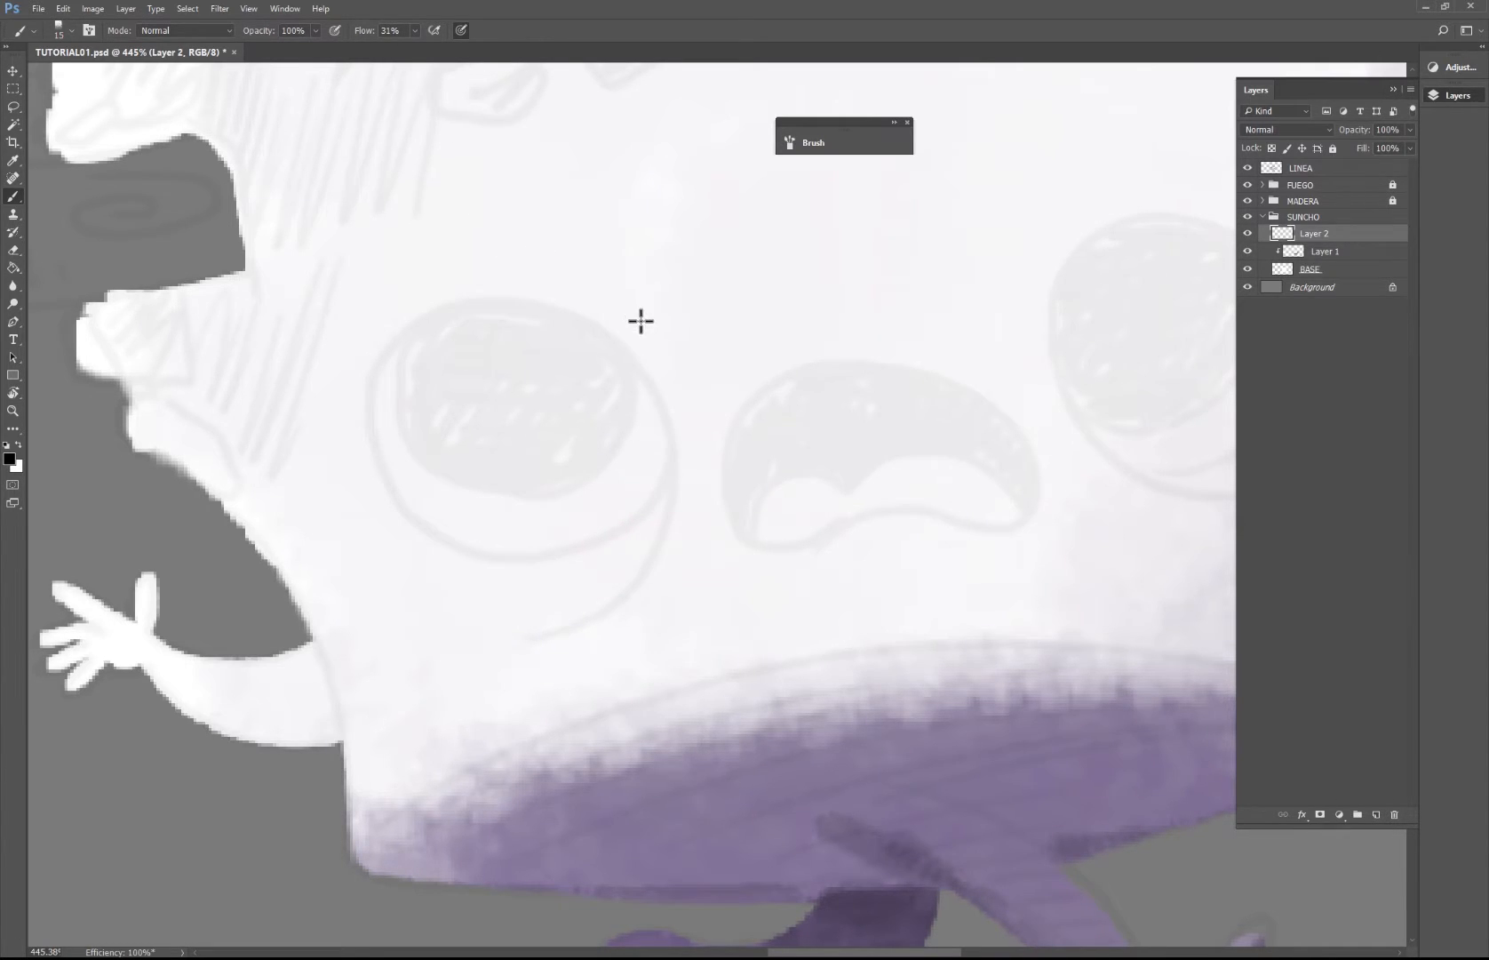
Step: Reduce the brush size to 10 px and try tracing the left eye's right contour in black, undoing the strokes
right_click(641, 321)
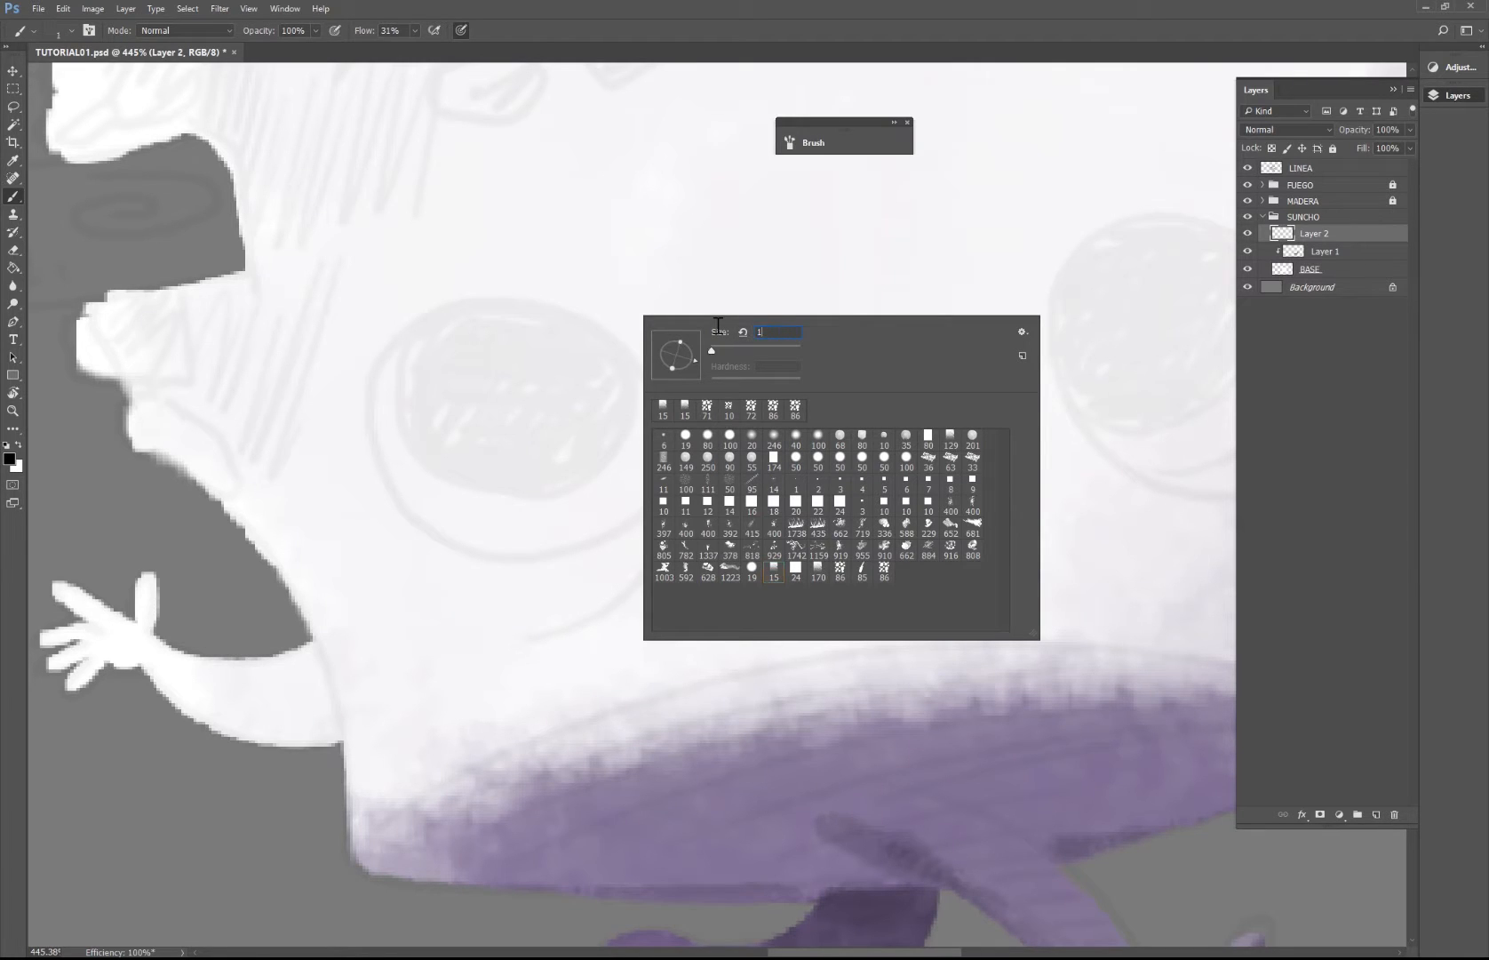
key(Return)
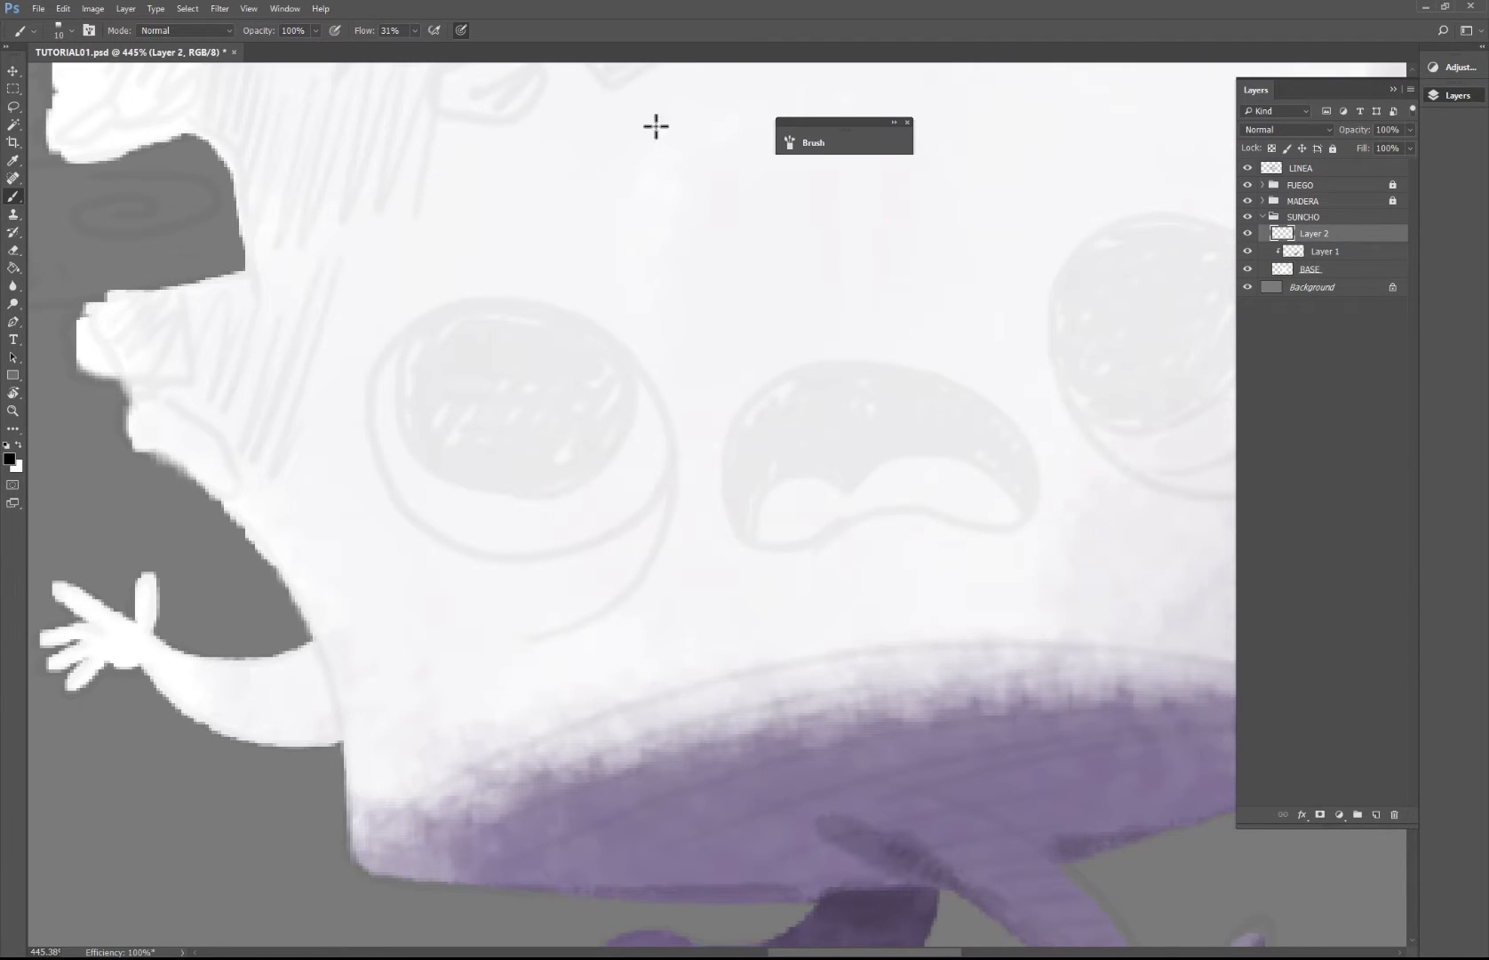
drag(583, 320, 629, 593)
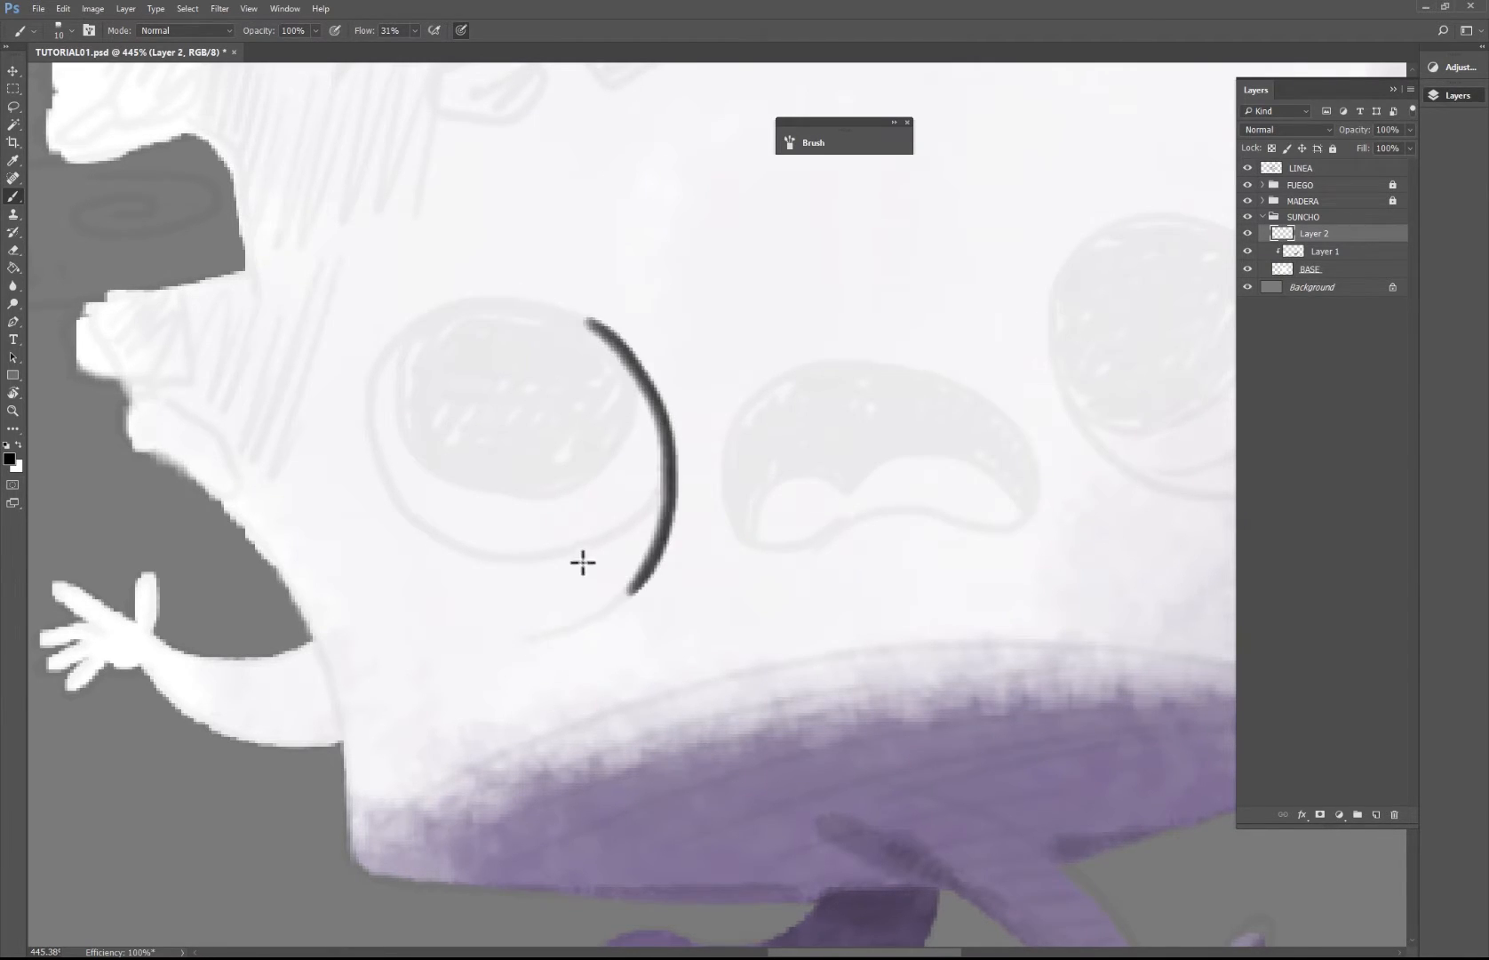
key(ctrl+z)
mouse_move(619, 311)
mouse_down()
mouse_move(622, 565)
mouse_move(558, 608)
mouse_move(611, 599)
mouse_move(636, 362)
mouse_up()
key(ctrl+z)
key(ctrl+z)
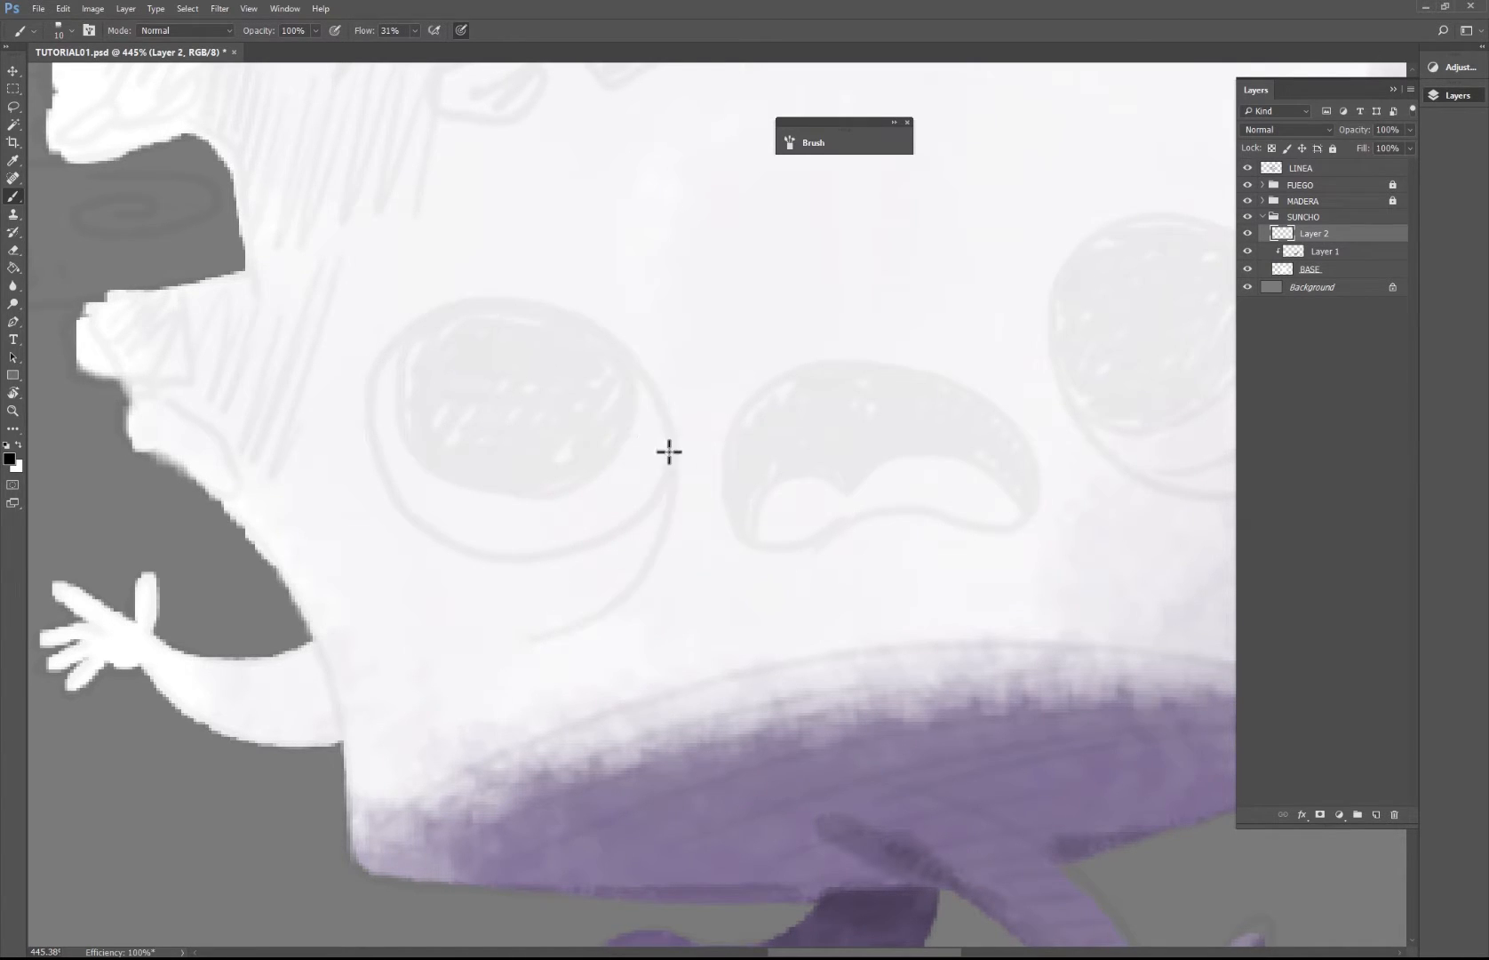
Step: Rotate the canvas view and try repeatedly to trace the left eye's outer curve in black, undoing all the strokes
key(r)
mouse_move(416, 518)
mouse_down()
mouse_move(430, 439)
mouse_move(597, 316)
mouse_up()
mouse_move(552, 418)
mouse_down()
mouse_move(469, 445)
mouse_move(298, 570)
mouse_move(455, 595)
mouse_move(525, 414)
mouse_move(376, 289)
mouse_move(362, 535)
mouse_up()
key(b)
key(ctrl+z)
drag(313, 322, 384, 570)
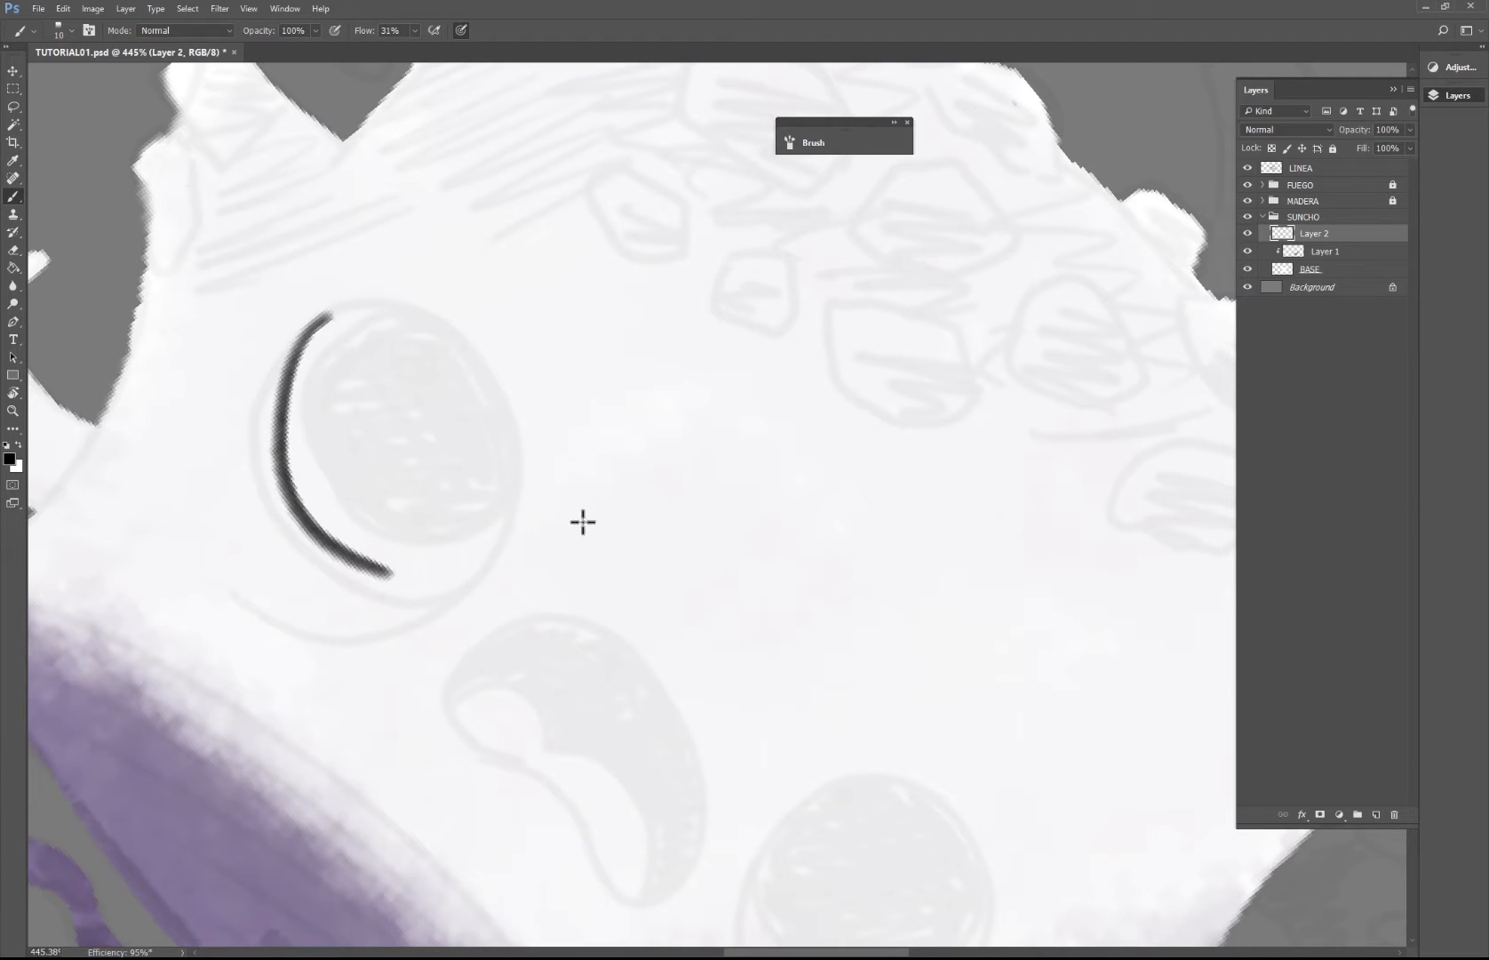
key(ctrl+z)
mouse_move(313, 320)
mouse_down()
mouse_move(283, 538)
mouse_move(475, 578)
mouse_move(444, 626)
mouse_up()
key(ctrl+z)
drag(266, 425, 293, 508)
drag(338, 560, 351, 575)
key(ctrl+z)
drag(258, 428, 356, 587)
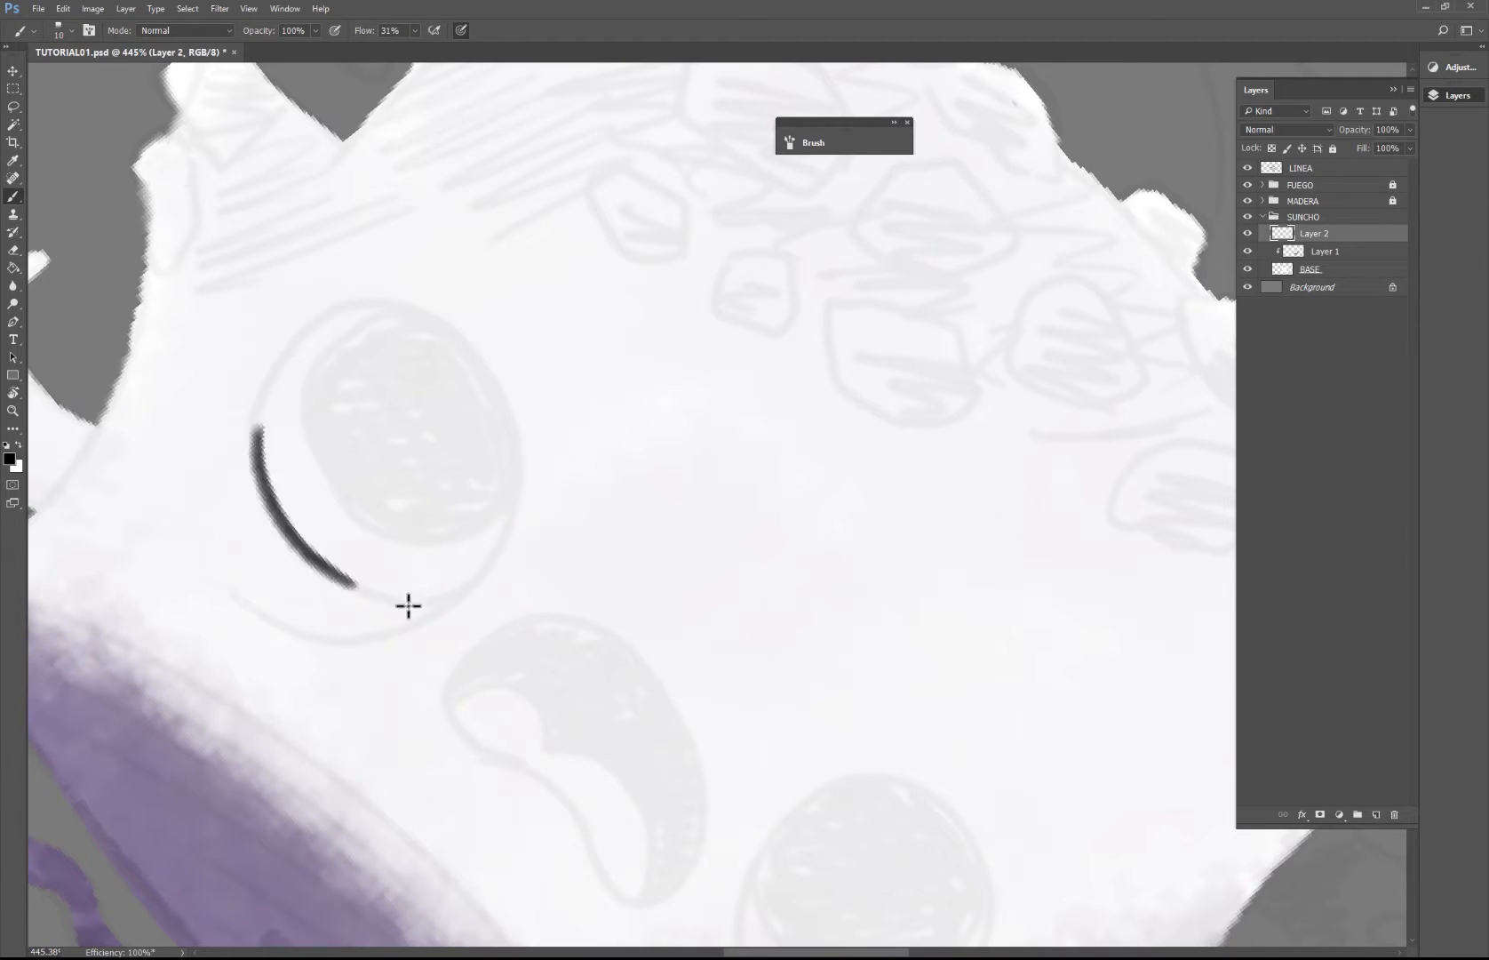
drag(256, 434, 346, 302)
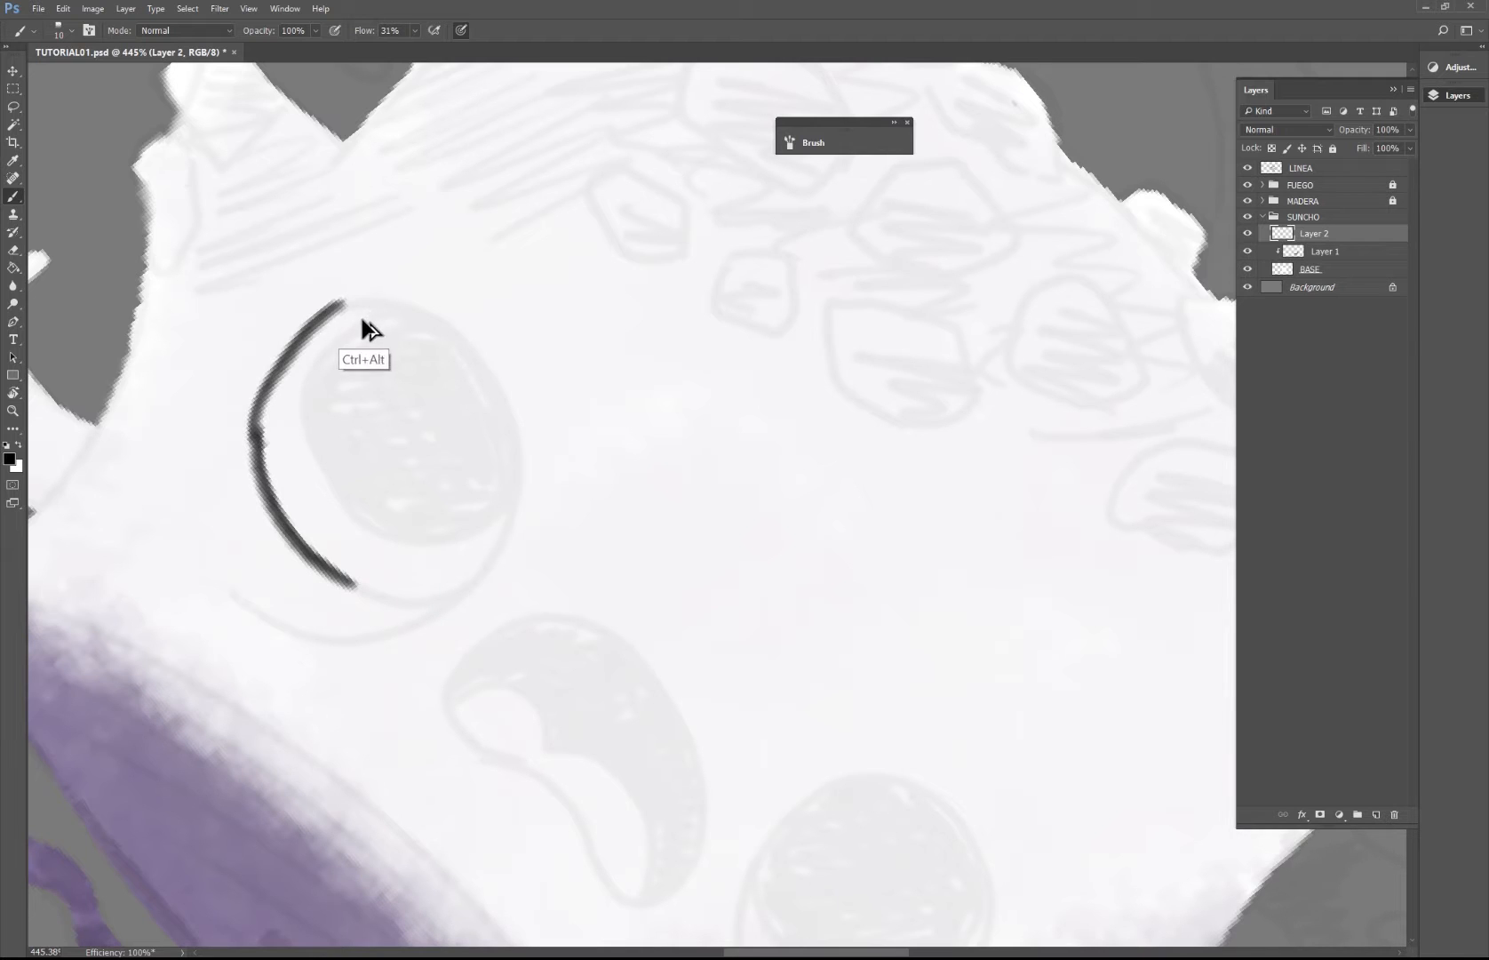
key(ctrl+alt+z)
key(ctrl+alt+z)
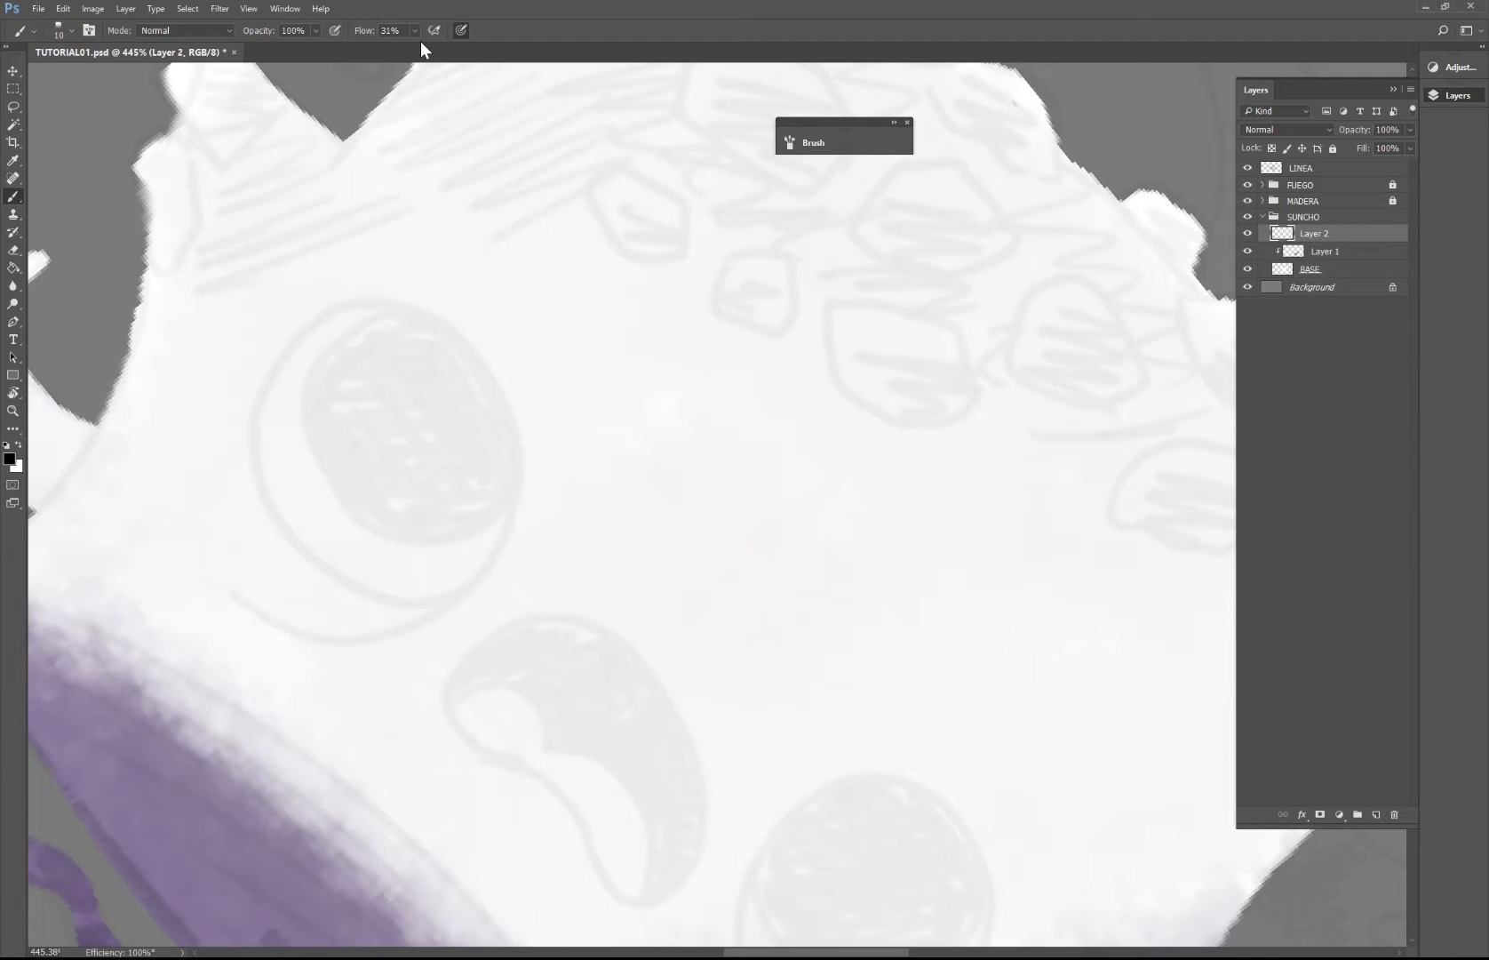
Step: Set the brush flow to 12% and enable Transfer in the brush settings
drag(410, 38, 400, 44)
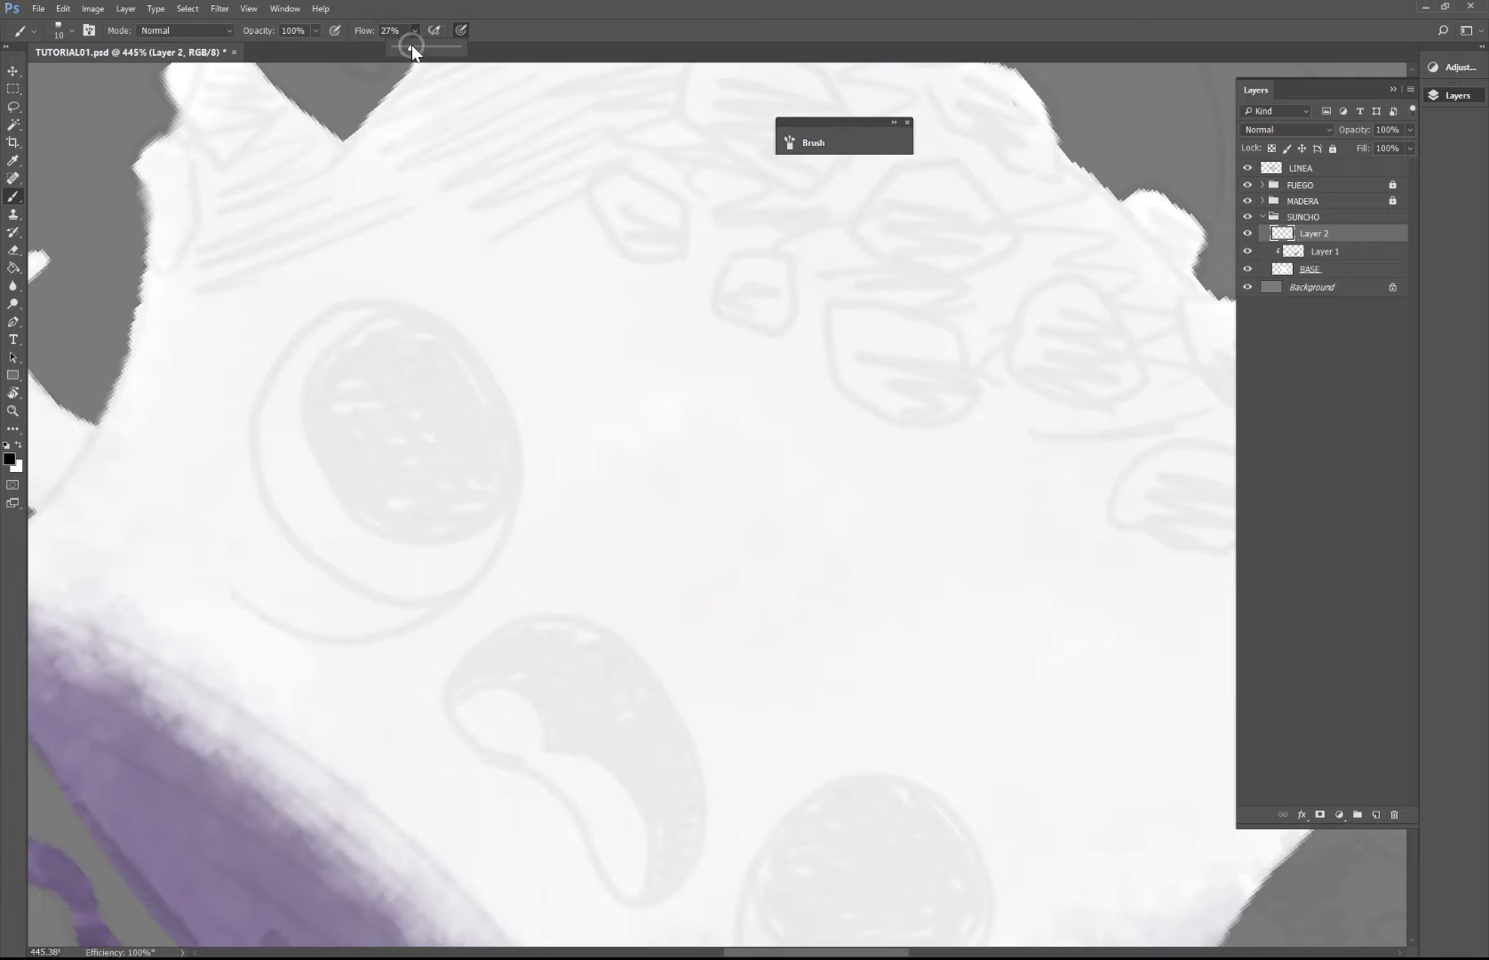
right_click(567, 432)
click(548, 421)
key(F5)
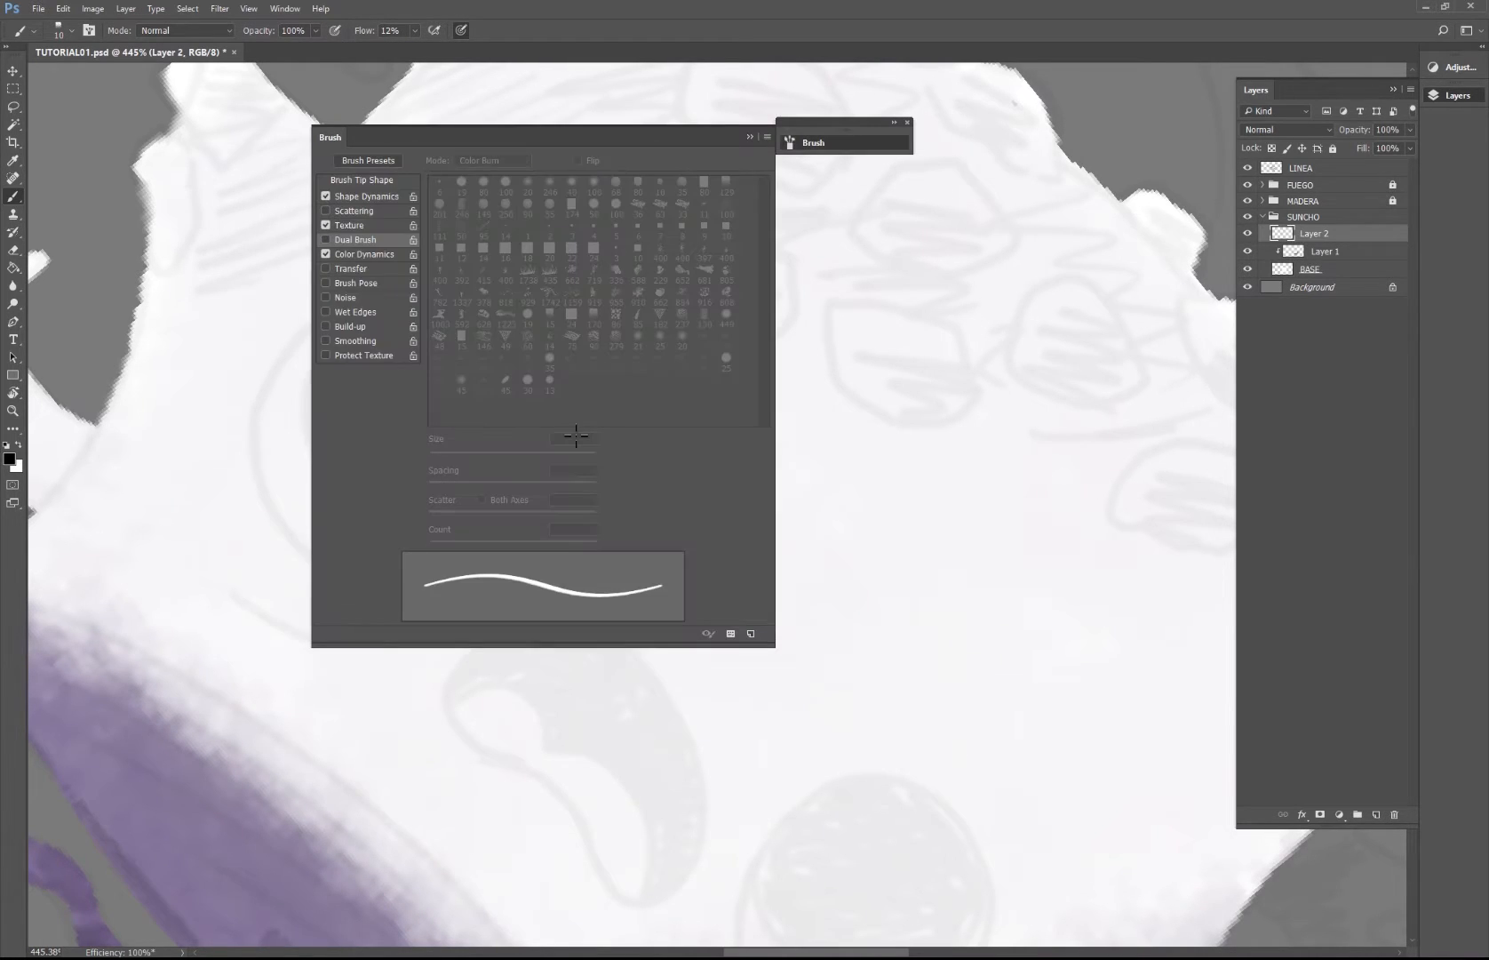
click(325, 268)
click(750, 135)
Step: Trace the left eye's right contour and the curved crease beneath it in black, undoing and redrawing unsatisfactory strokes
drag(484, 365, 472, 590)
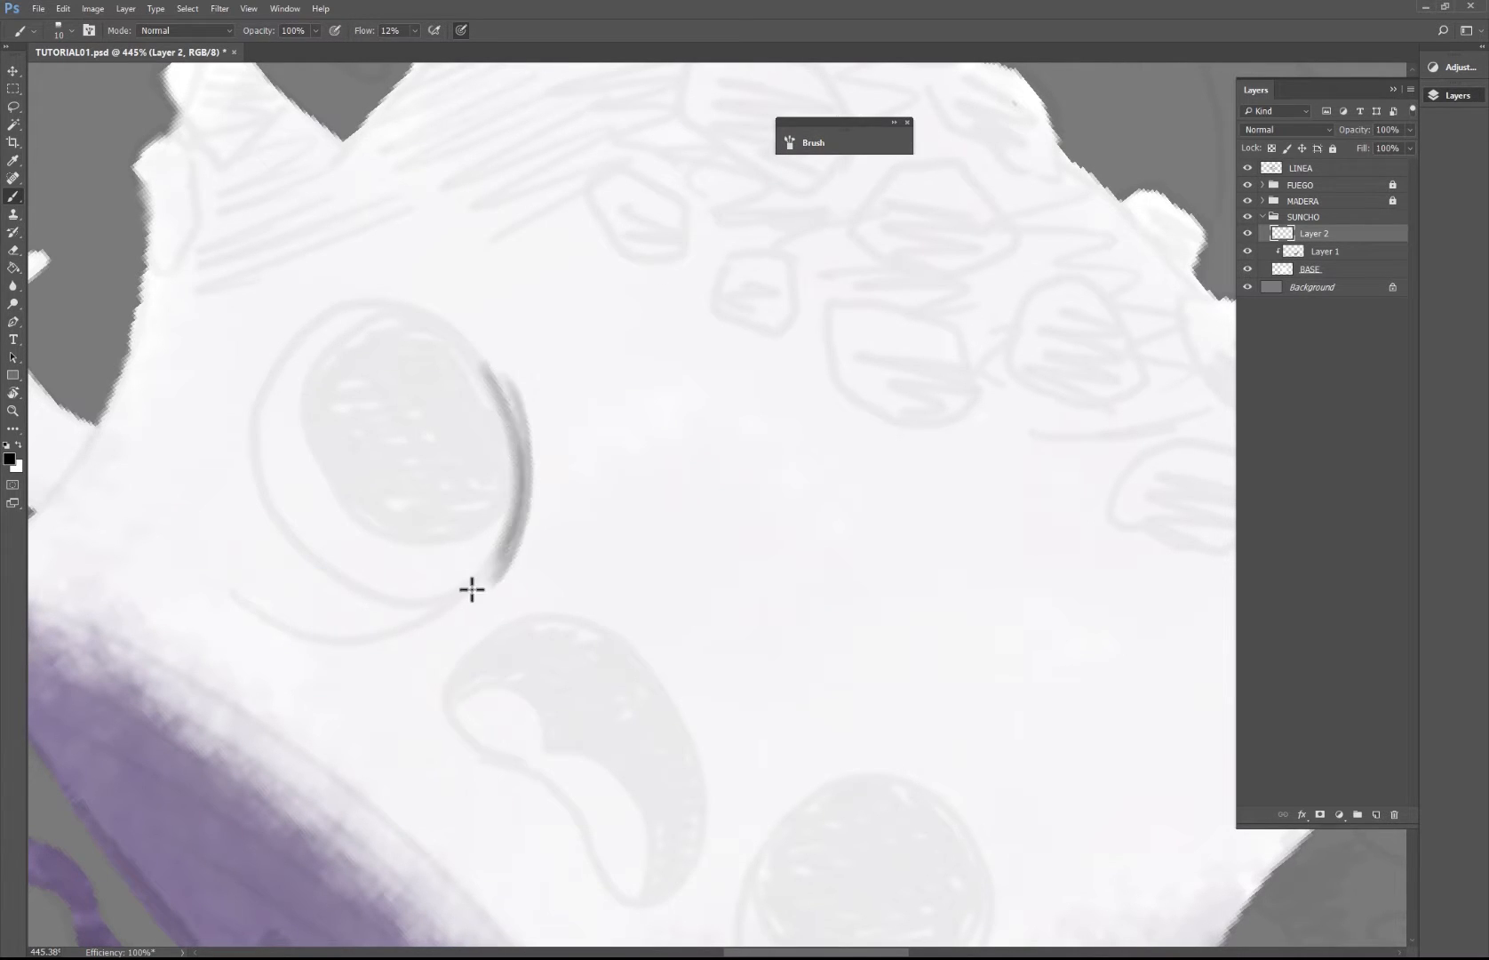
key(ctrl+z)
drag(492, 370, 480, 589)
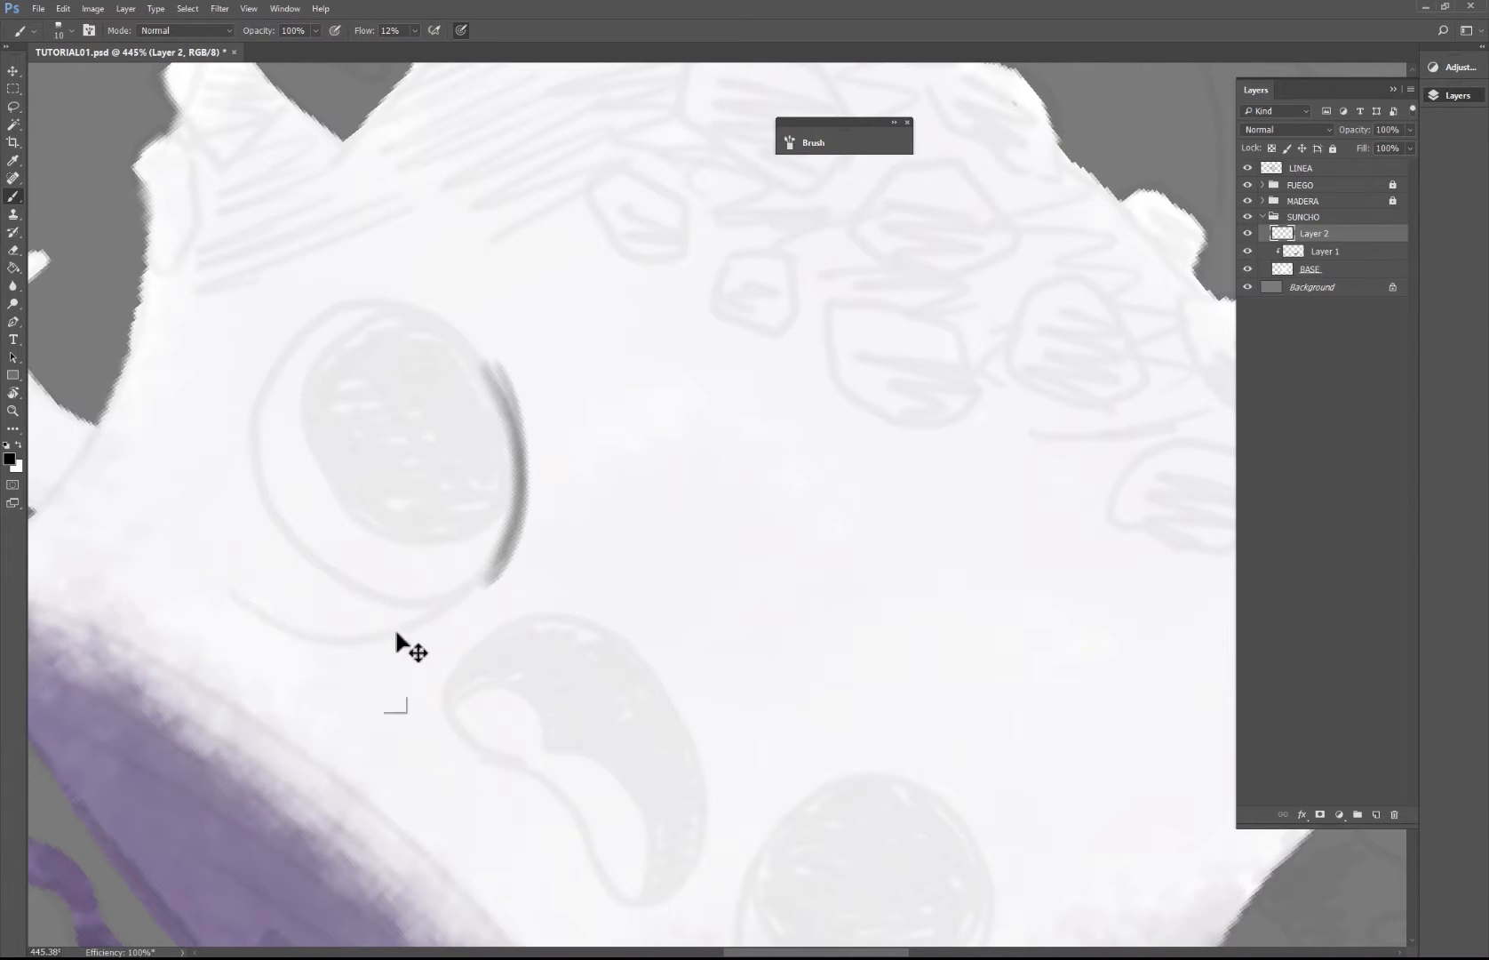
key(ctrl+z)
drag(515, 533, 416, 632)
mouse_move(485, 558)
mouse_down()
mouse_move(402, 624)
mouse_move(254, 634)
mouse_move(282, 645)
mouse_move(236, 594)
mouse_up()
Step: Trace the left eye's outer left contour in black along the sketch, undoing strokes and redrawing them
drag(307, 350, 306, 535)
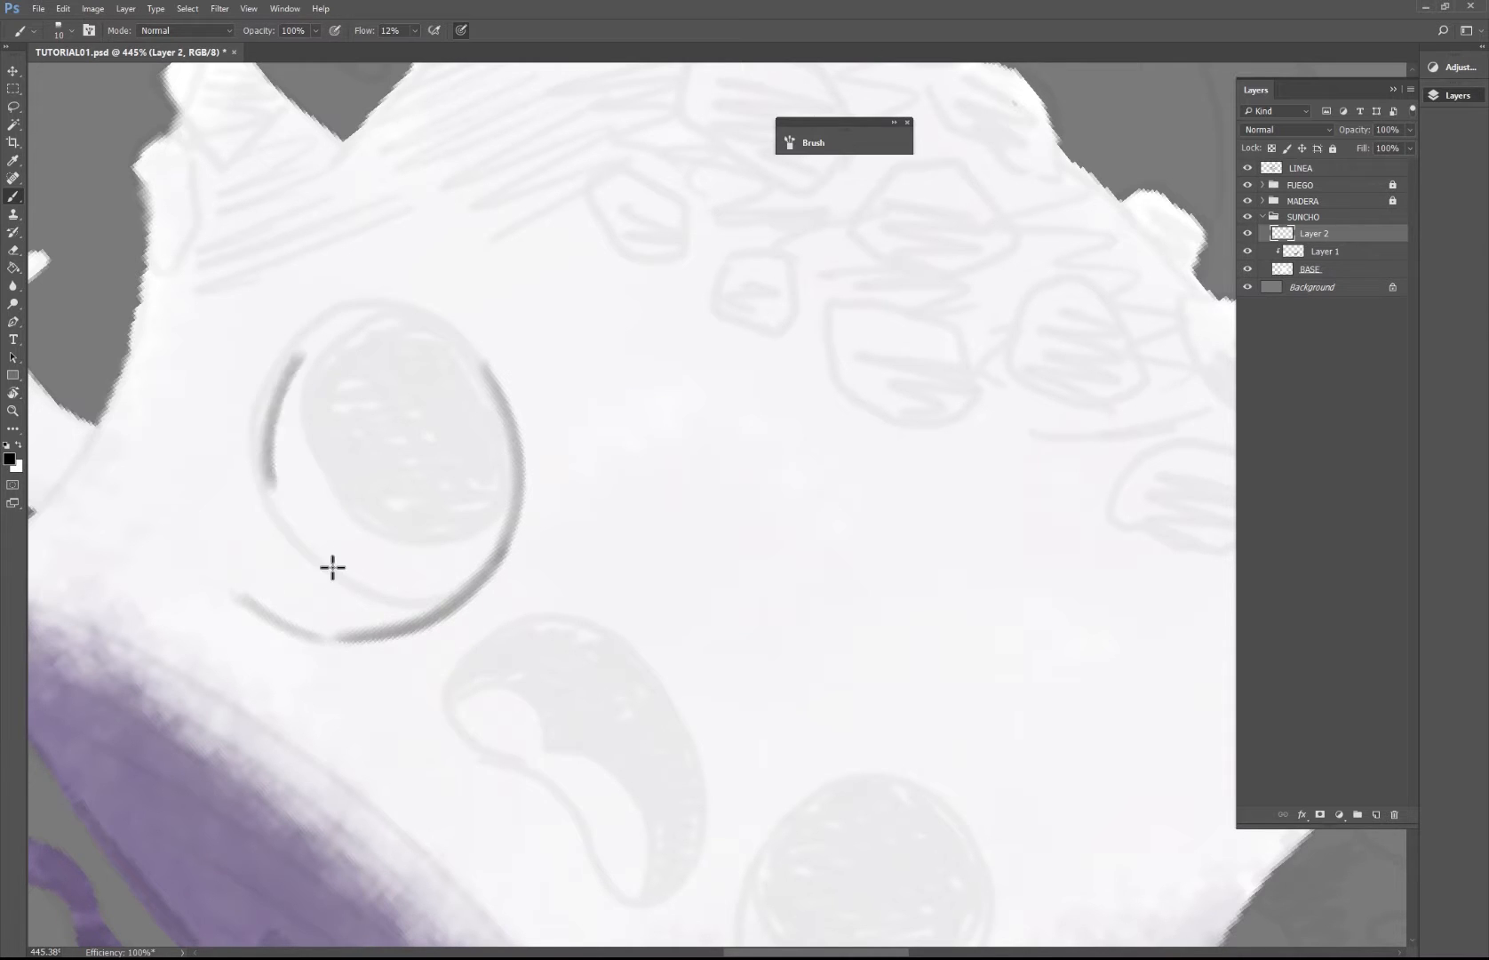
key(ctrl+z)
drag(302, 341, 309, 566)
key(ctrl+z)
mouse_move(271, 394)
mouse_down()
mouse_move(363, 591)
mouse_move(422, 602)
mouse_up()
key(ctrl+z)
drag(272, 377, 436, 619)
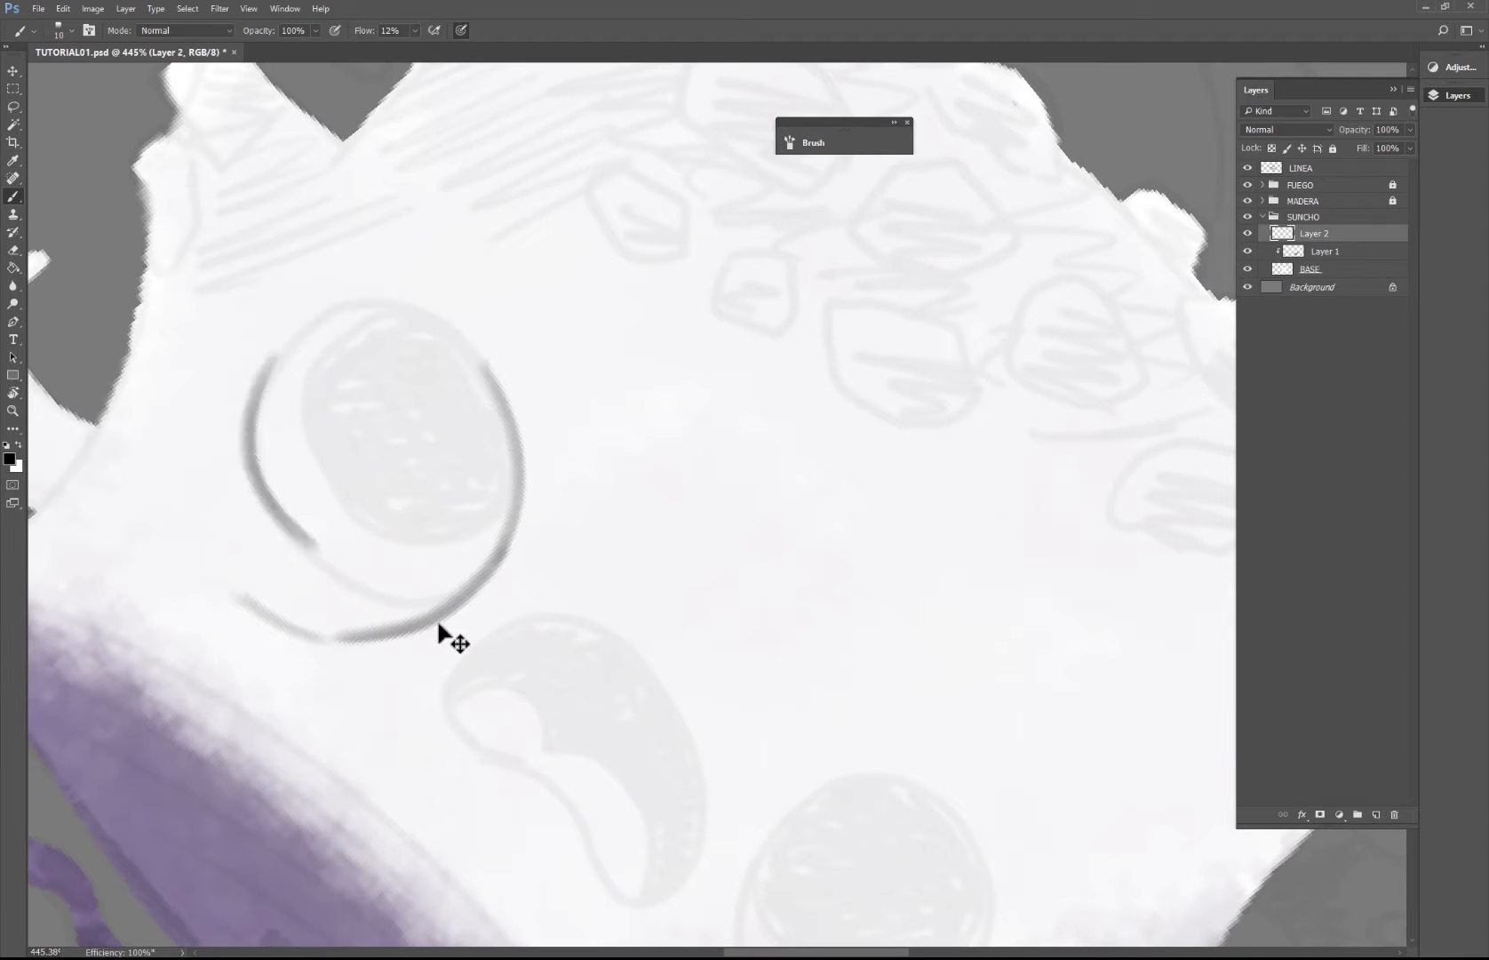
key(ctrl+z)
drag(269, 376, 463, 644)
Step: Enlarge the brush to 46 px and fill the left pupil with solid black over the sketch
mouse_move(321, 420)
mouse_down()
mouse_move(320, 376)
mouse_move(356, 342)
mouse_move(314, 403)
mouse_move(333, 437)
mouse_move(357, 363)
mouse_move(401, 441)
mouse_up()
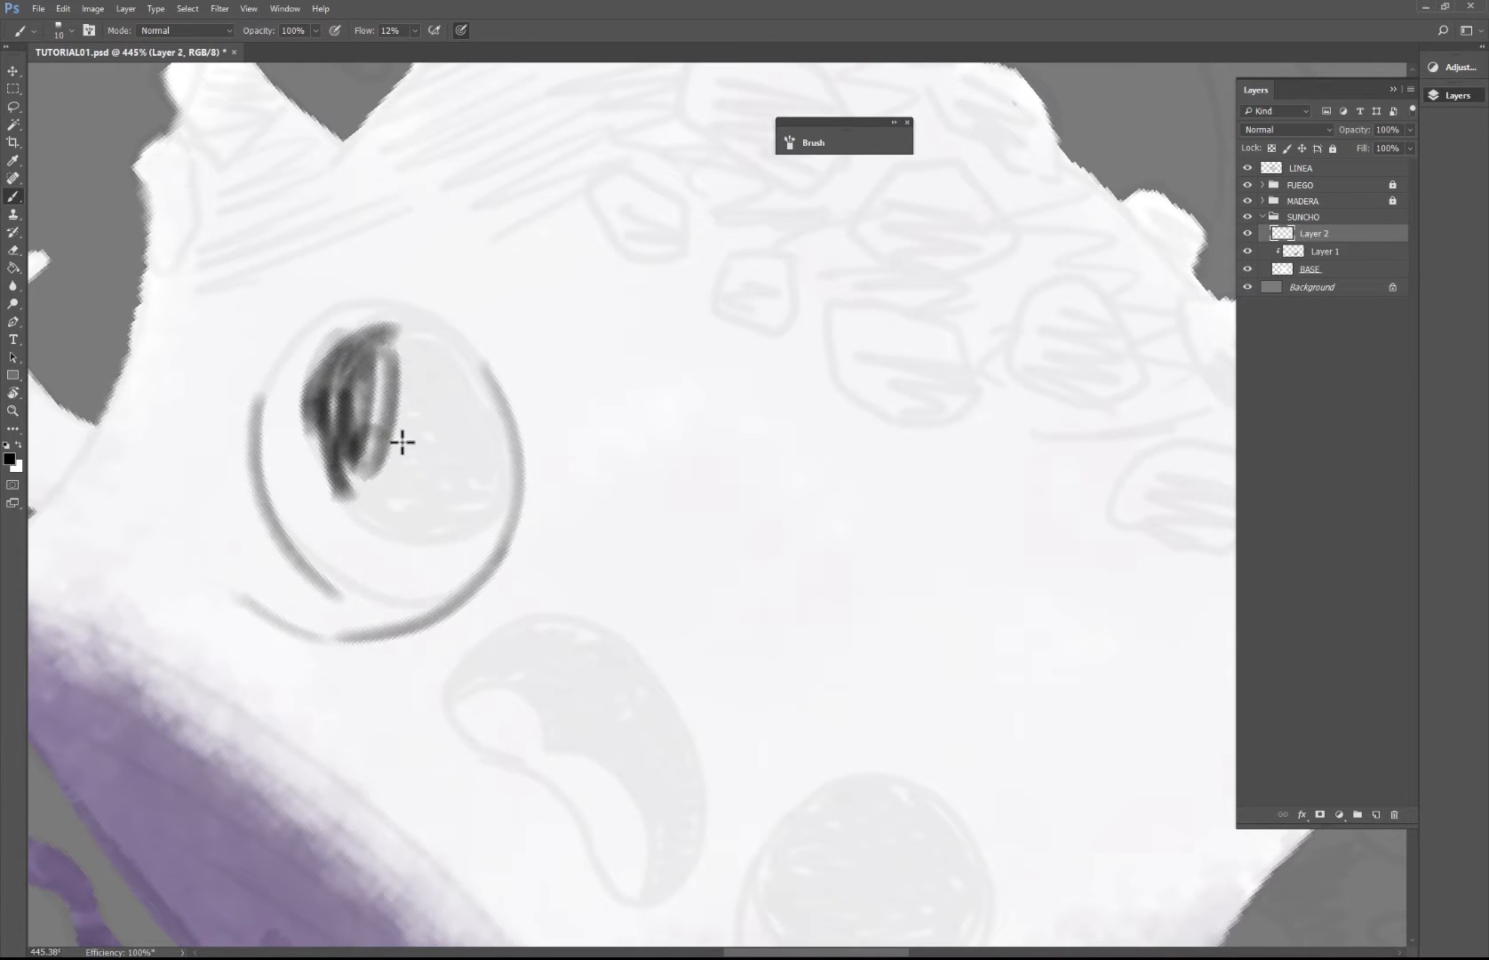
right_click(401, 442)
click(398, 418)
mouse_move(396, 436)
mouse_down()
mouse_move(420, 412)
mouse_move(416, 444)
mouse_move(407, 393)
mouse_move(450, 469)
mouse_move(451, 485)
mouse_move(426, 493)
mouse_move(467, 489)
mouse_up()
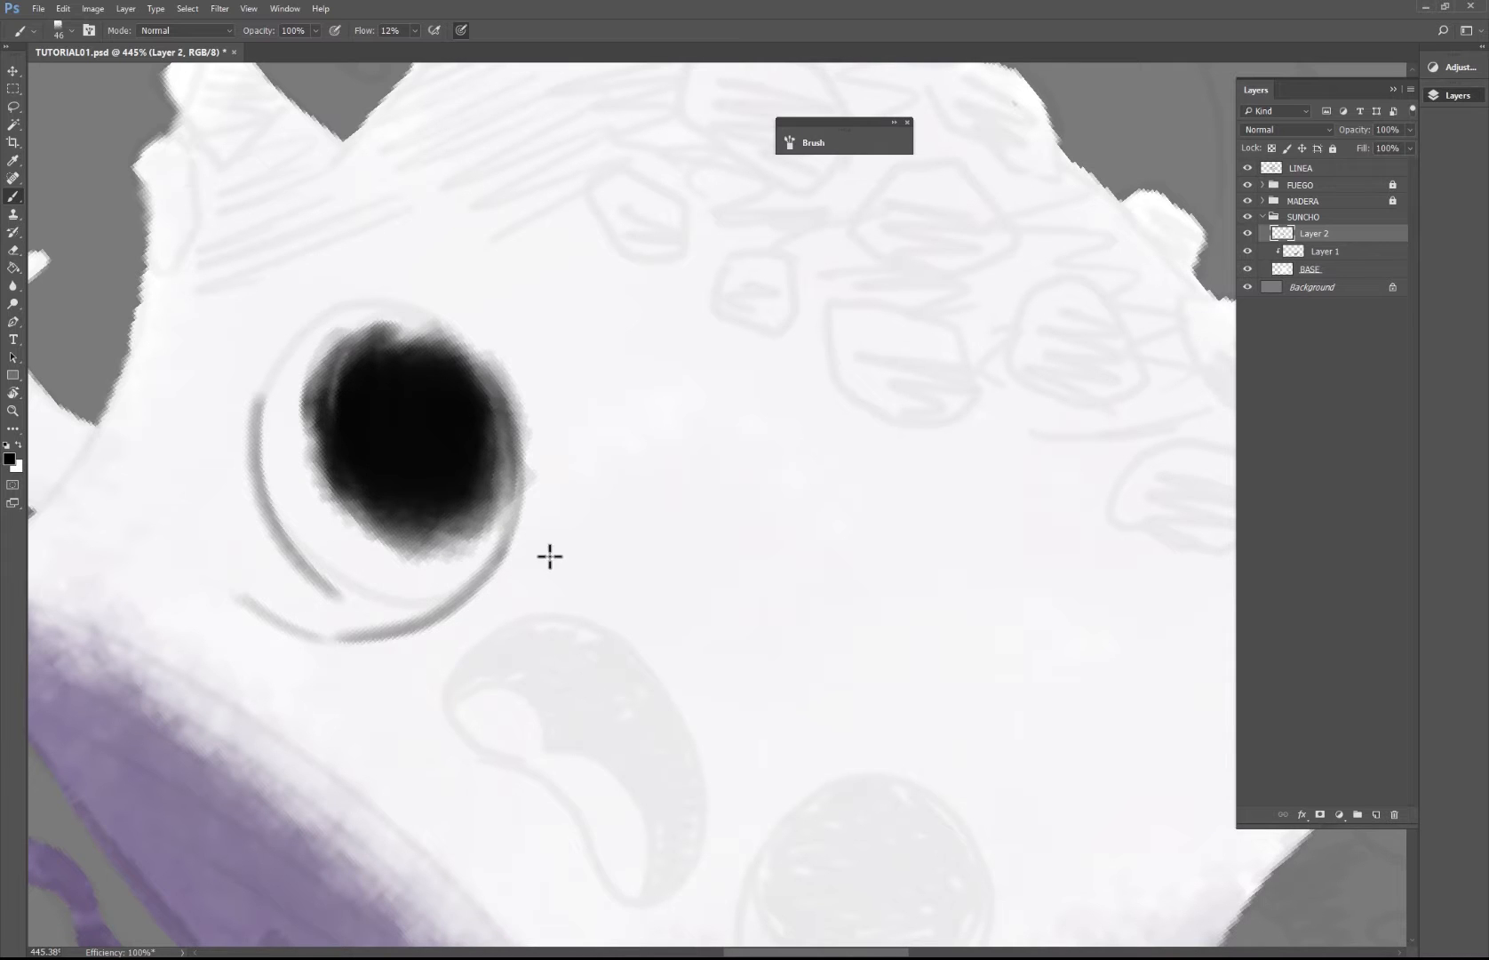
Step: Examine the painted left eye against the whole character with the canvas rotation straightened
key(z)
click(591, 613)
click(602, 628)
key(super)
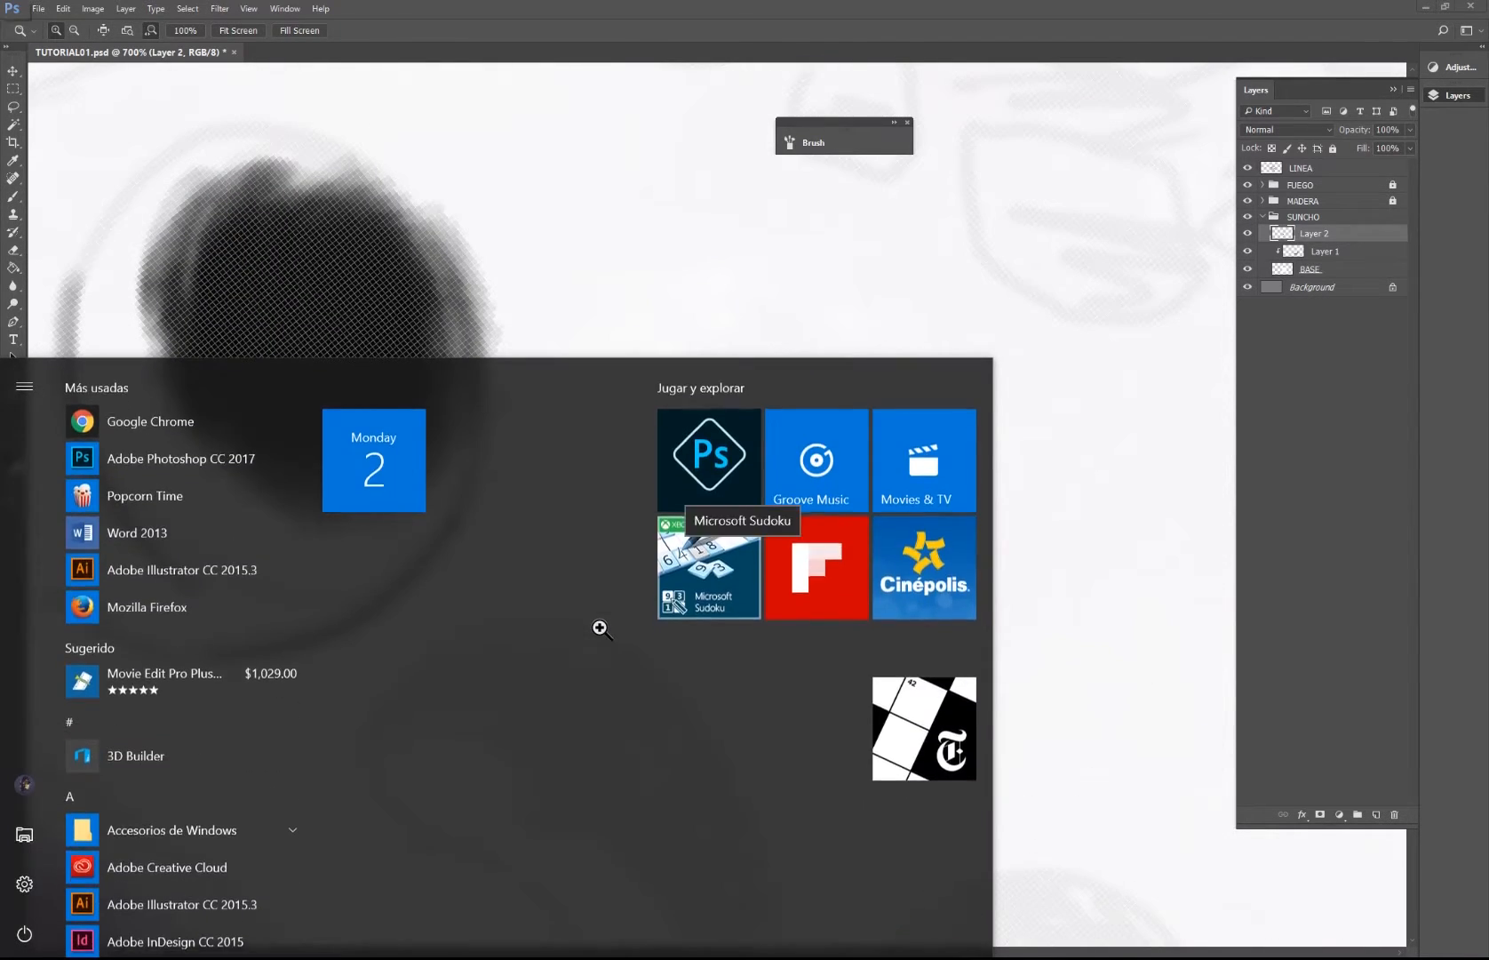
key(super)
alt+click(603, 617)
alt+click(610, 617)
alt+click(620, 619)
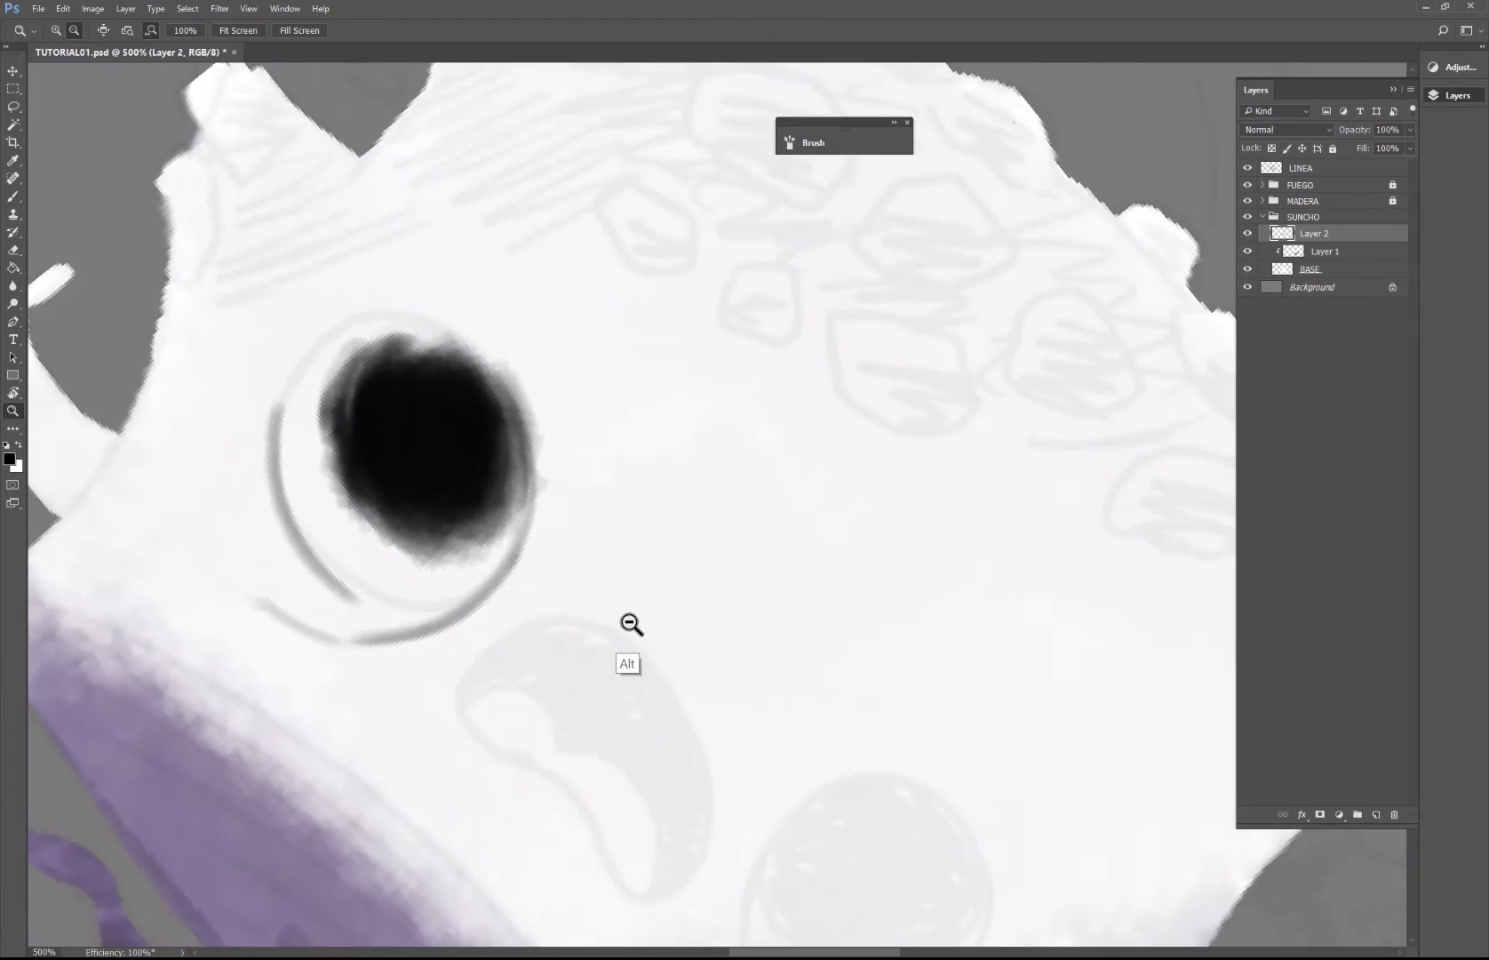
alt+click(632, 627)
alt+click(638, 630)
alt+click(641, 632)
key(r)
drag(787, 608, 804, 497)
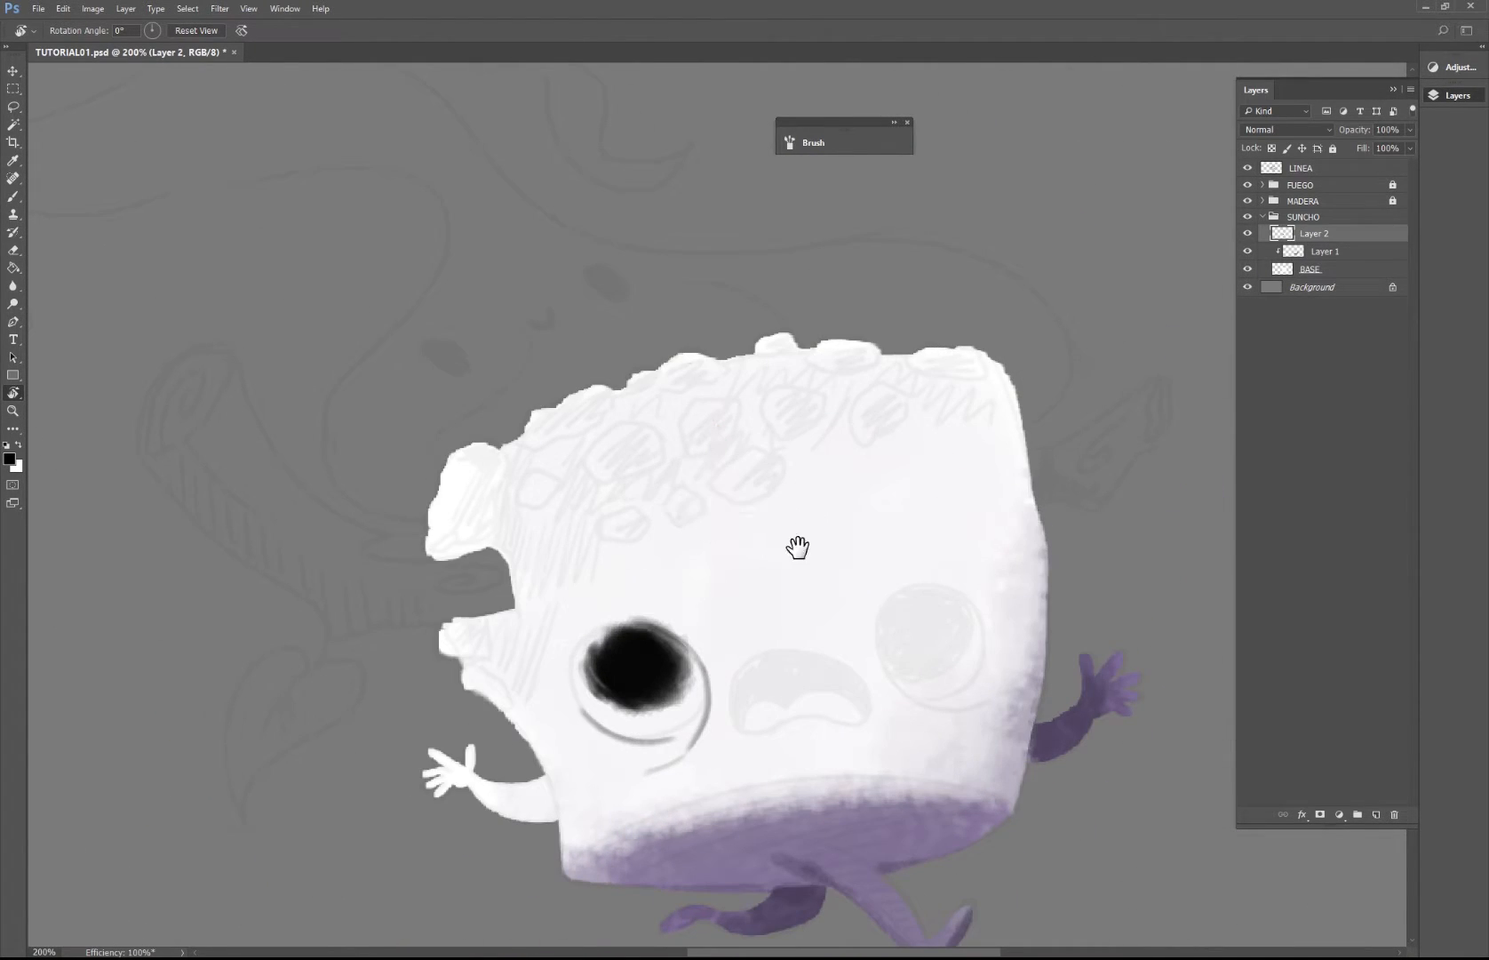
drag(773, 653, 701, 473)
Step: Lasso the painted left eye, delete it from Layer 2 and deselect
key(l)
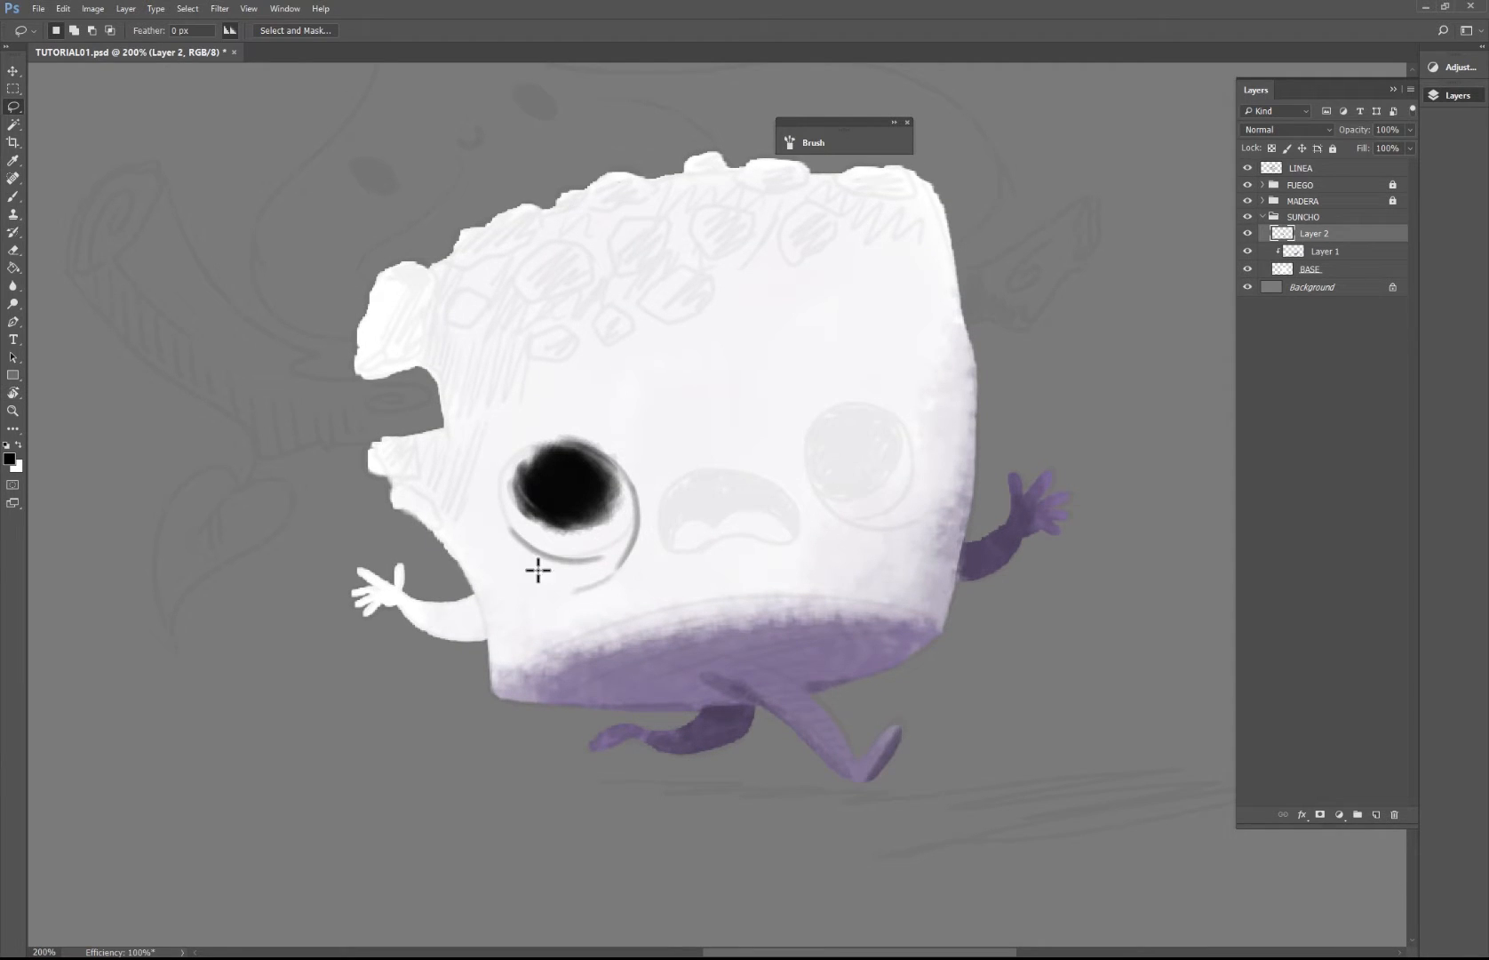
mouse_move(538, 569)
mouse_down()
mouse_move(502, 435)
mouse_move(675, 456)
mouse_up()
key(Delete)
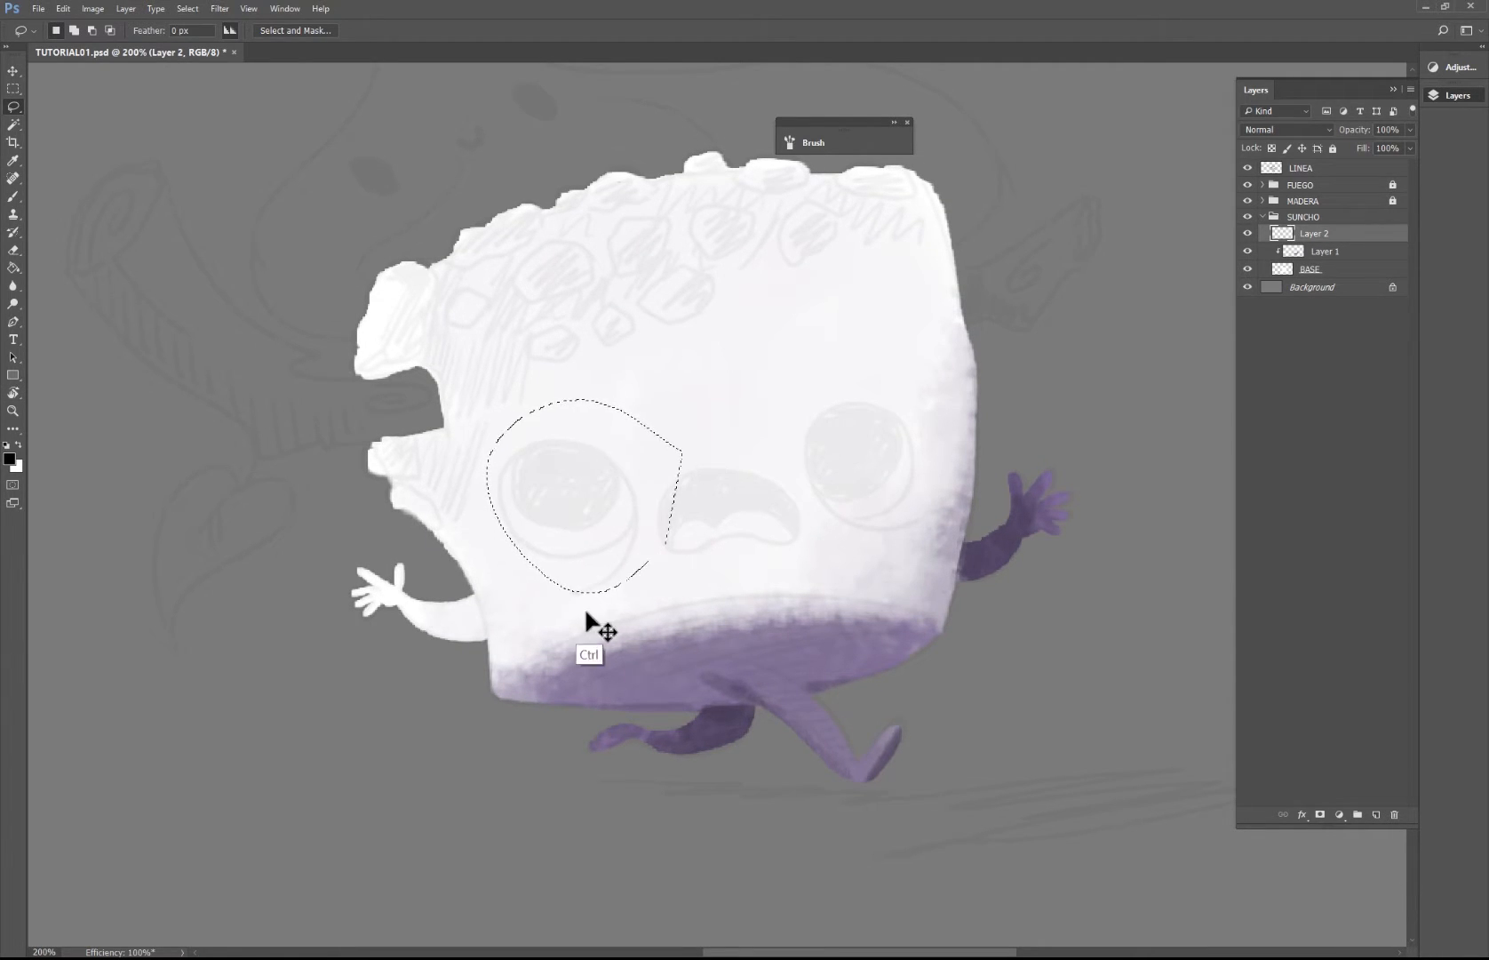
key(ctrl+d)
Step: Test the 46 px brush beside the left eye, undo the stroke, and reduce the brush size to 3 px
key(z)
mouse_move(596, 552)
mouse_down()
mouse_move(654, 555)
mouse_move(681, 465)
mouse_up()
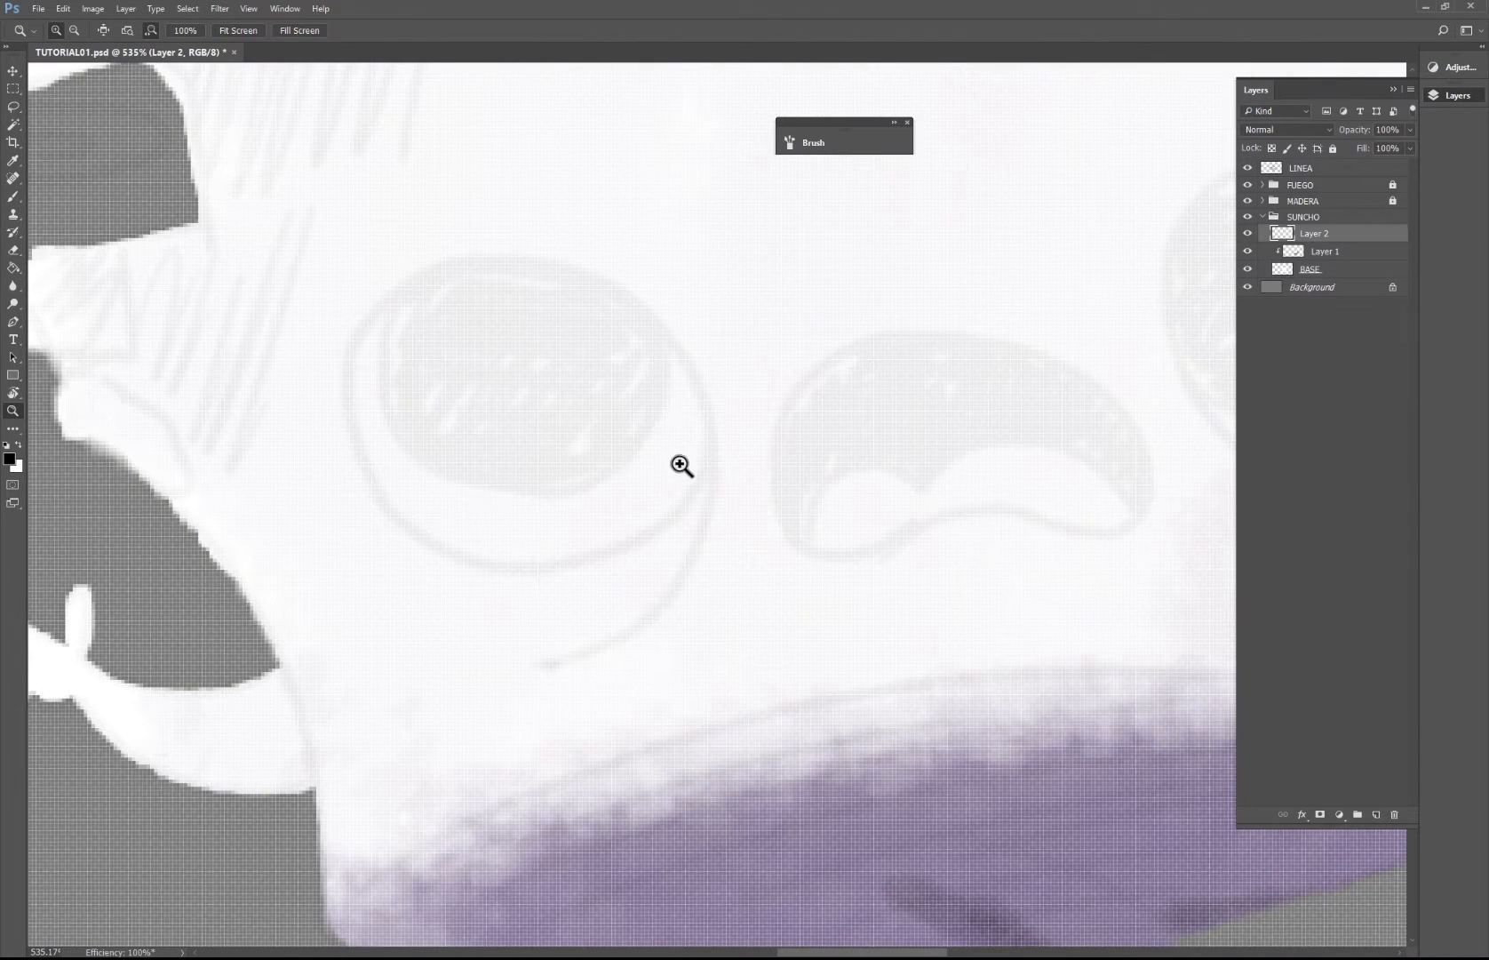
key(b)
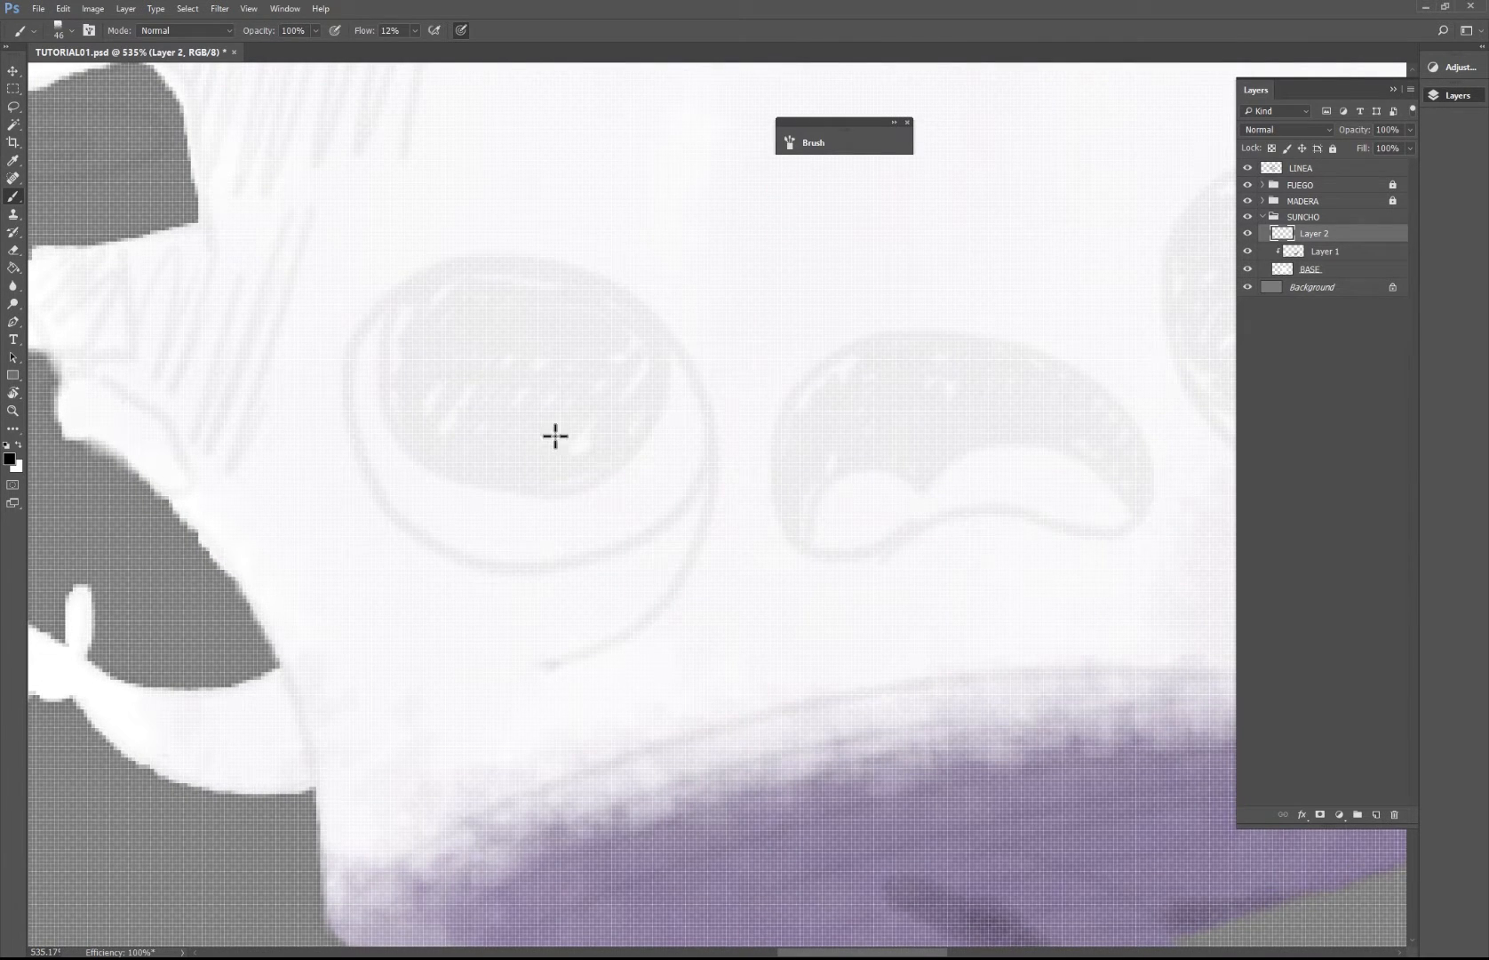
mouse_move(369, 338)
mouse_down()
mouse_move(389, 507)
mouse_move(412, 441)
mouse_up()
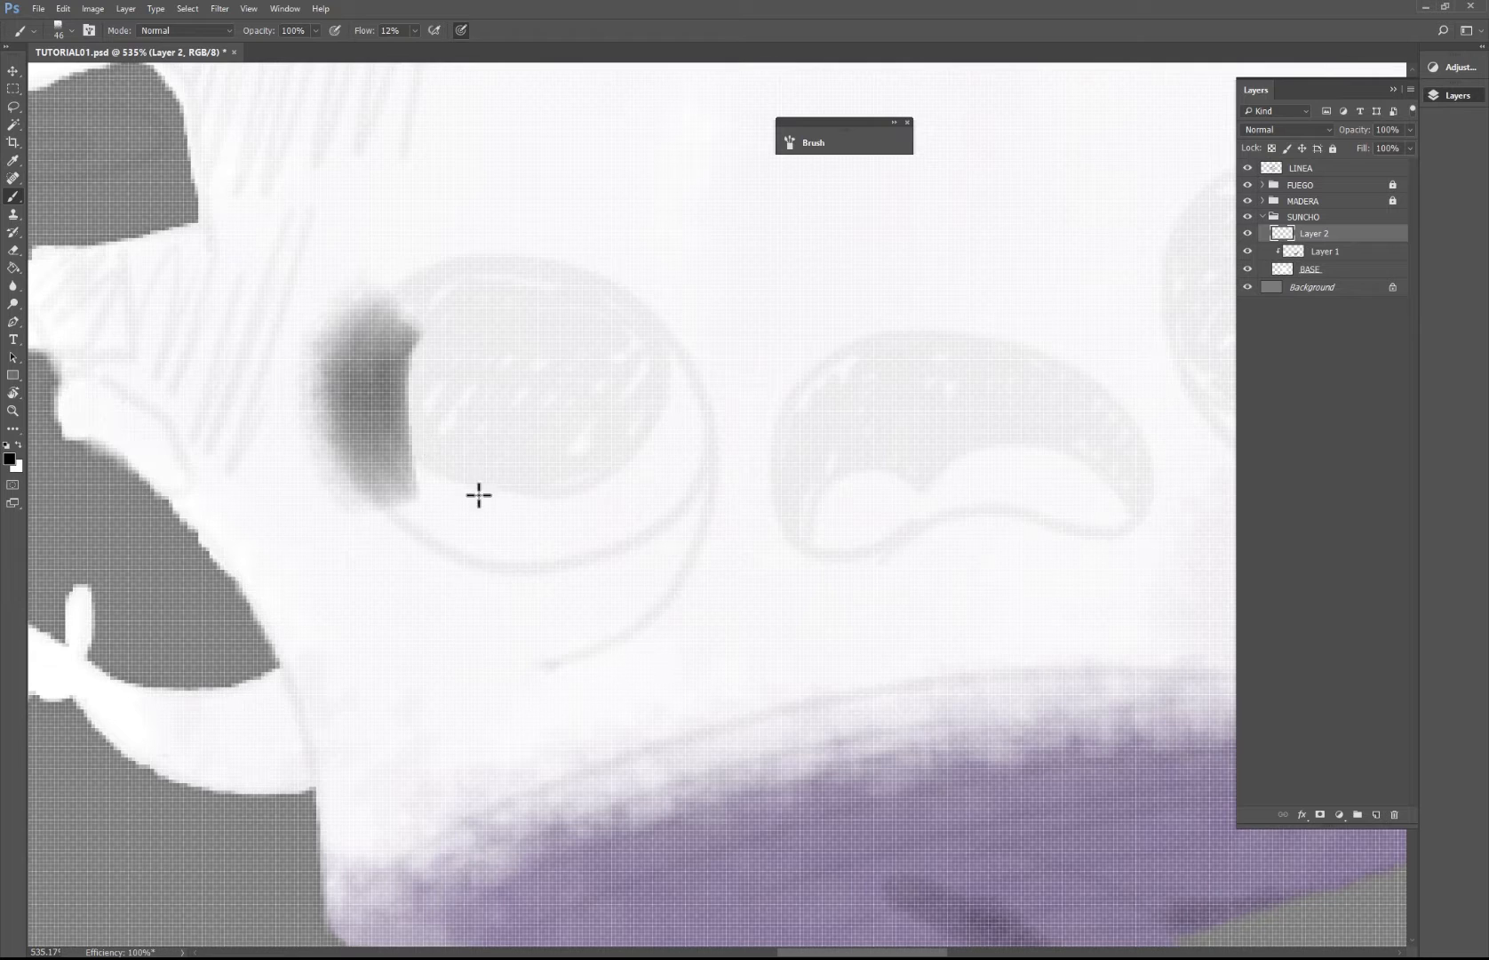
key(ctrl+z)
right_click(542, 446)
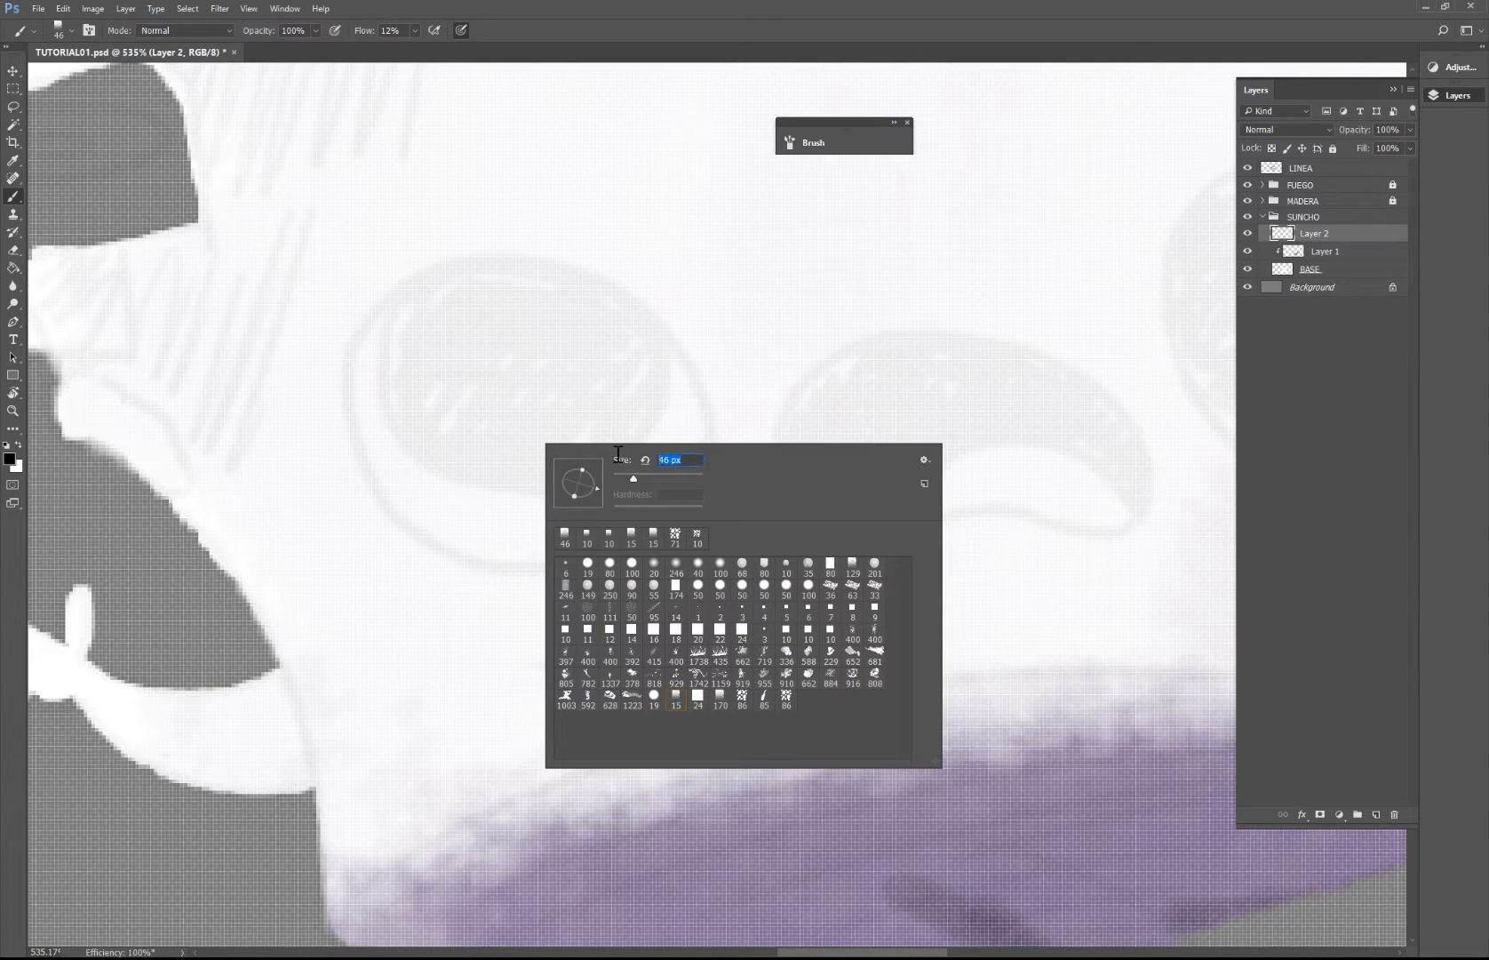
key(Return)
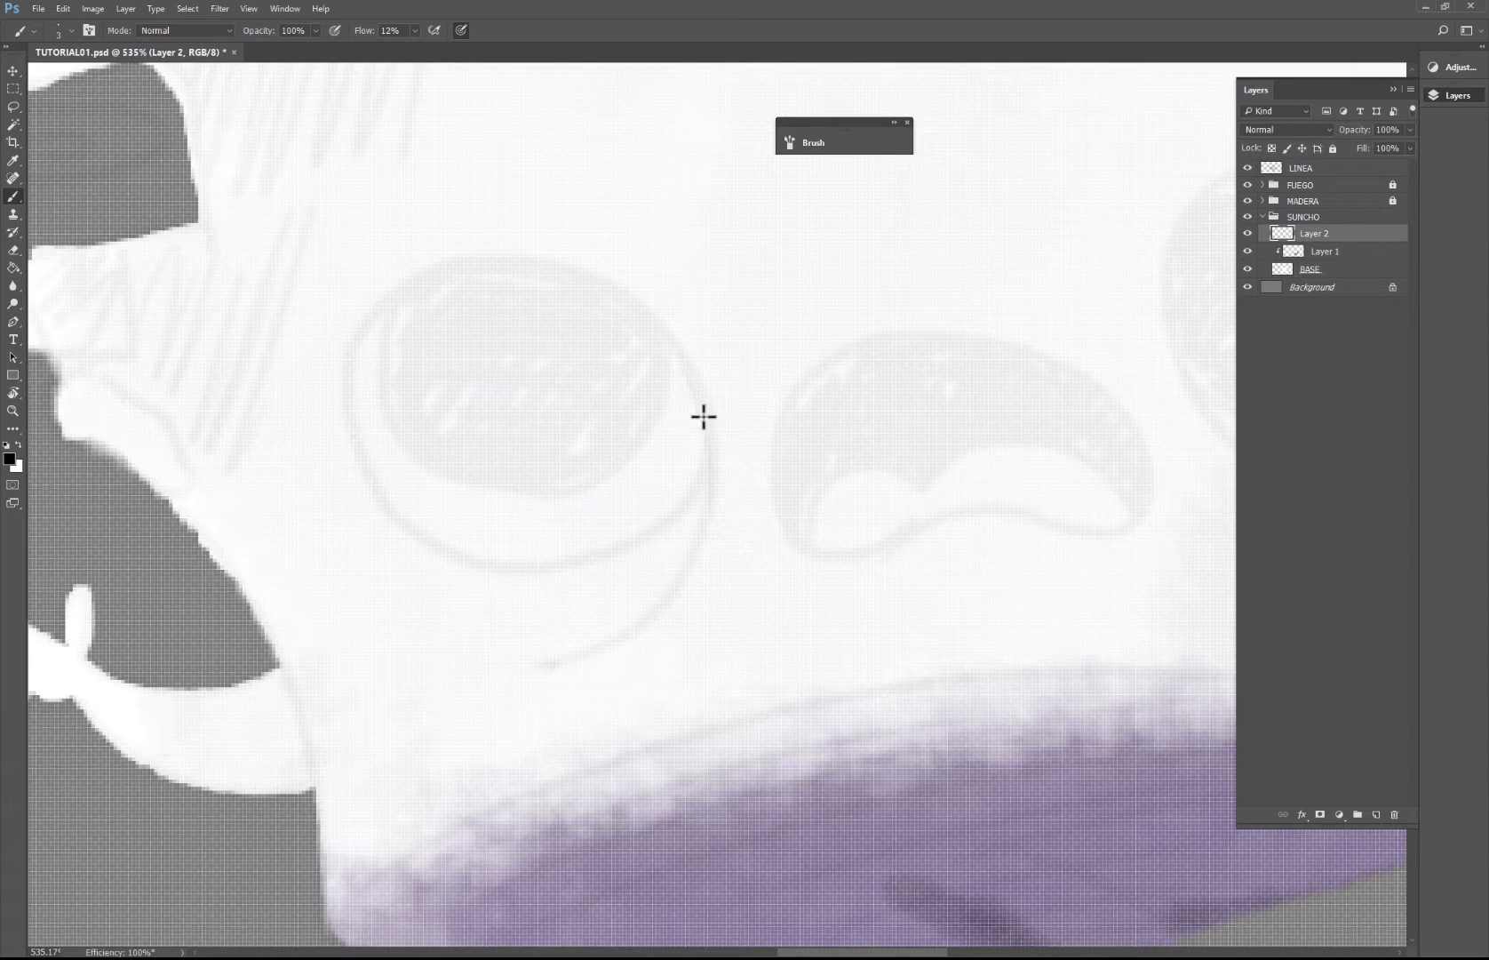
key(ctrl+z)
Step: Trace the left eye's right edge and the crease below it with a thin black line, redoing unsatisfactory strokes
drag(681, 360, 693, 569)
drag(702, 380, 691, 567)
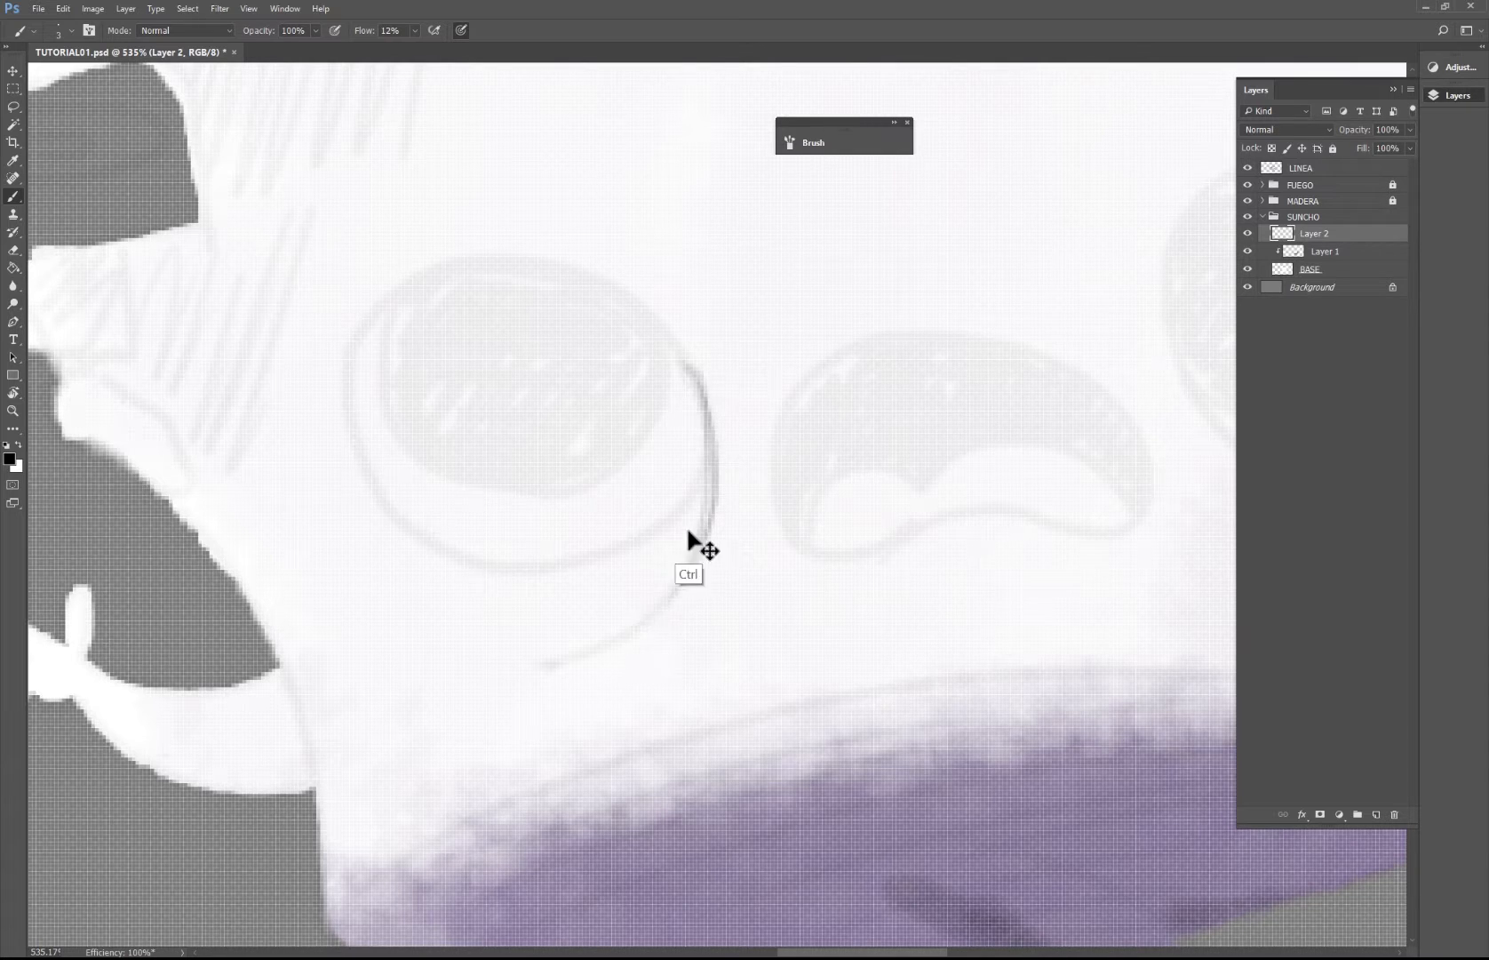
key(ctrl+z)
mouse_move(711, 462)
mouse_down()
mouse_move(692, 567)
mouse_move(613, 634)
mouse_up()
key(ctrl+z)
drag(681, 580, 549, 668)
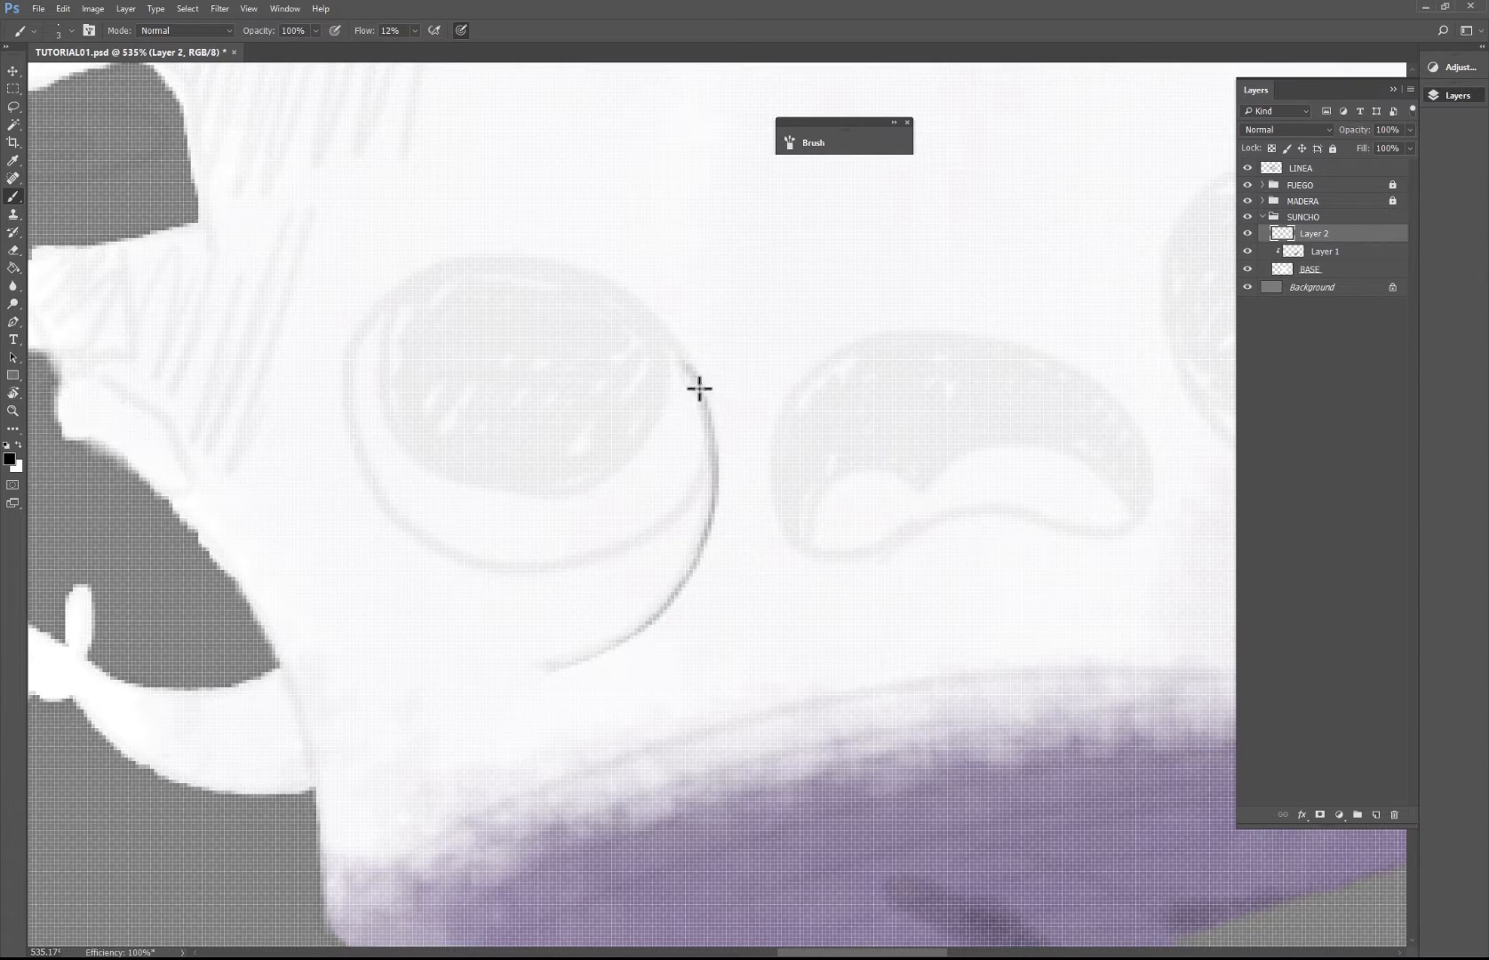
Step: Try tracing the left eyeball's lower right contour with the thin black brush and undo the strokes
mouse_move(699, 389)
mouse_down()
mouse_move(567, 554)
mouse_move(672, 487)
mouse_move(693, 385)
mouse_move(657, 522)
mouse_up()
drag(704, 403, 597, 535)
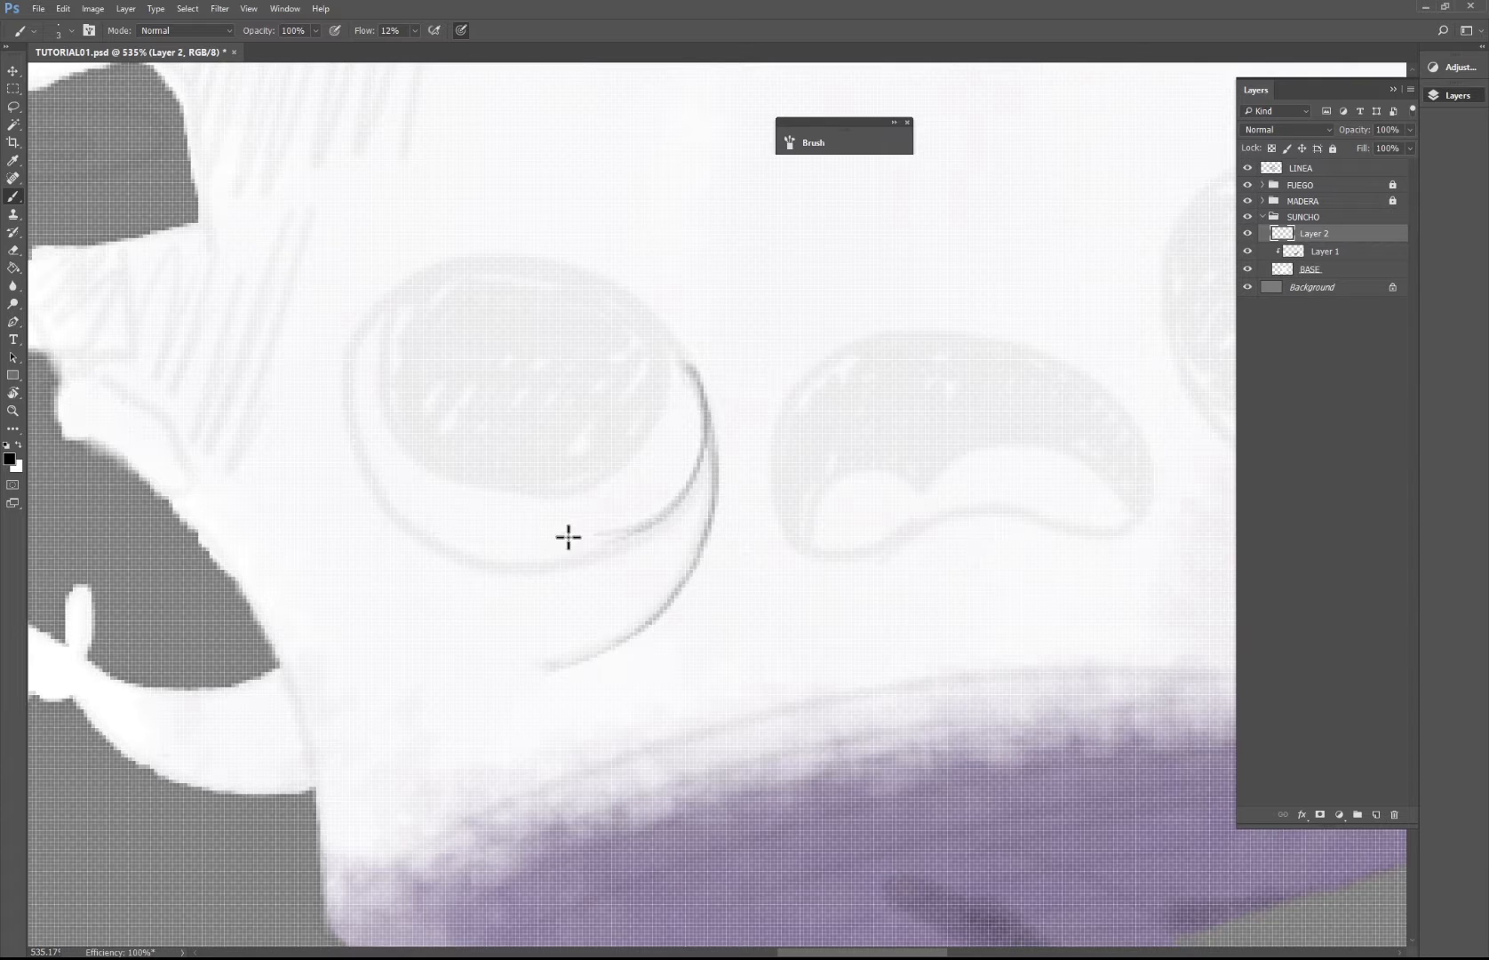
key(ctrl+alt+z)
key(ctrl+alt+z)
key(ctrl+alt+z)
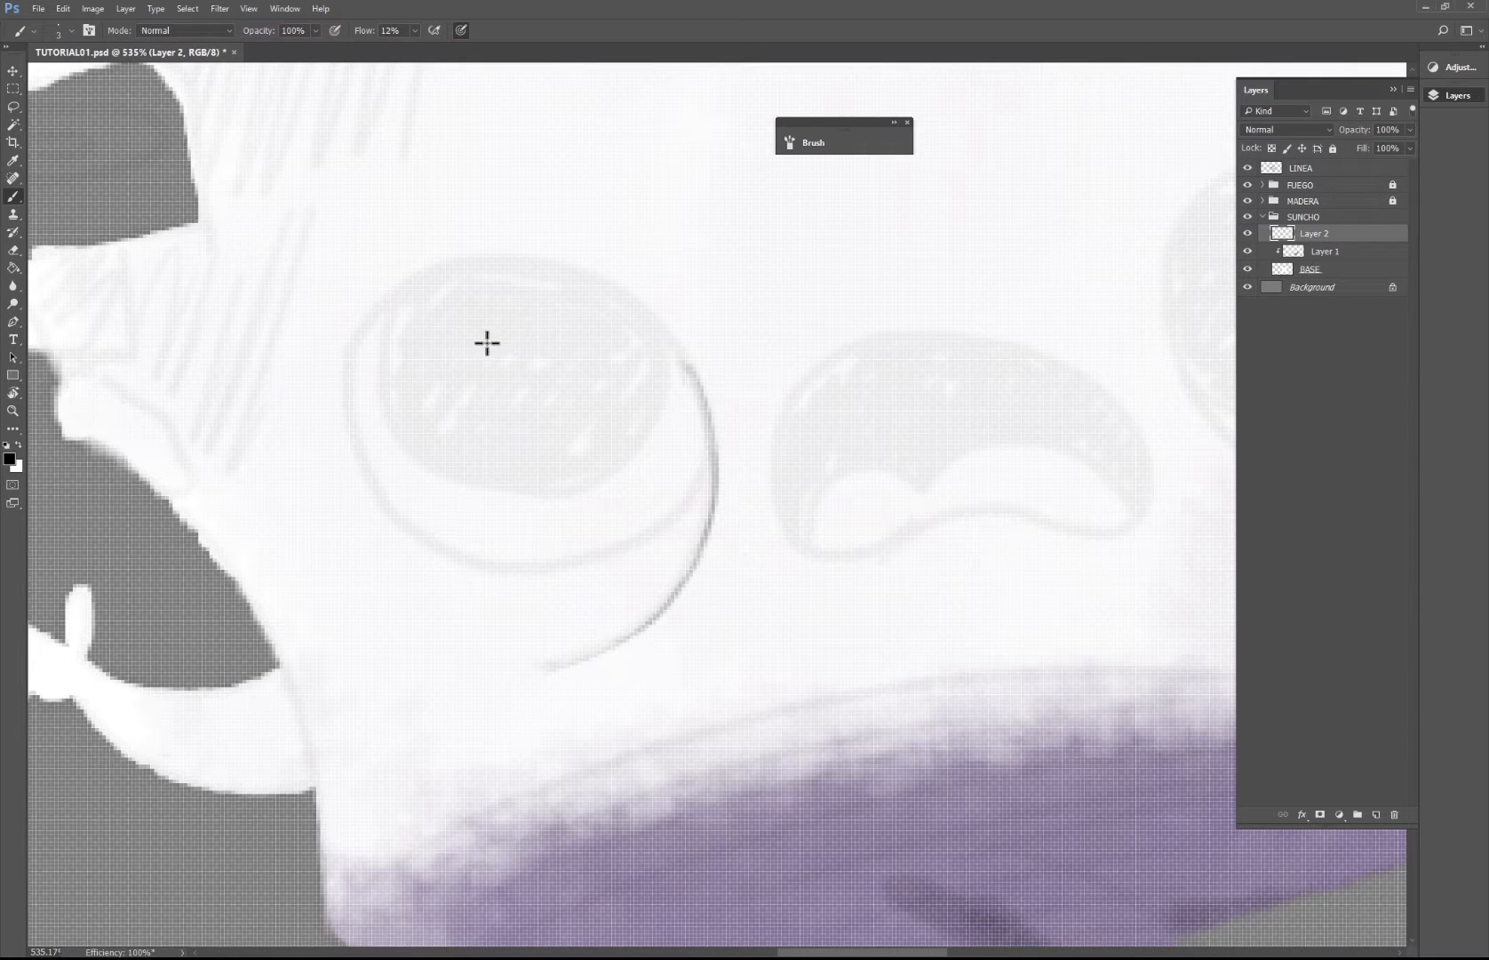
Step: Lasso the left pupil's shape, fill the selection with black using a 126 px brush, and deselect
key(l)
mouse_move(389, 294)
mouse_down()
mouse_move(433, 486)
mouse_move(524, 509)
mouse_move(613, 474)
mouse_move(661, 420)
mouse_move(674, 365)
mouse_move(647, 313)
mouse_move(602, 283)
mouse_move(411, 281)
mouse_up()
key(b)
right_click(552, 402)
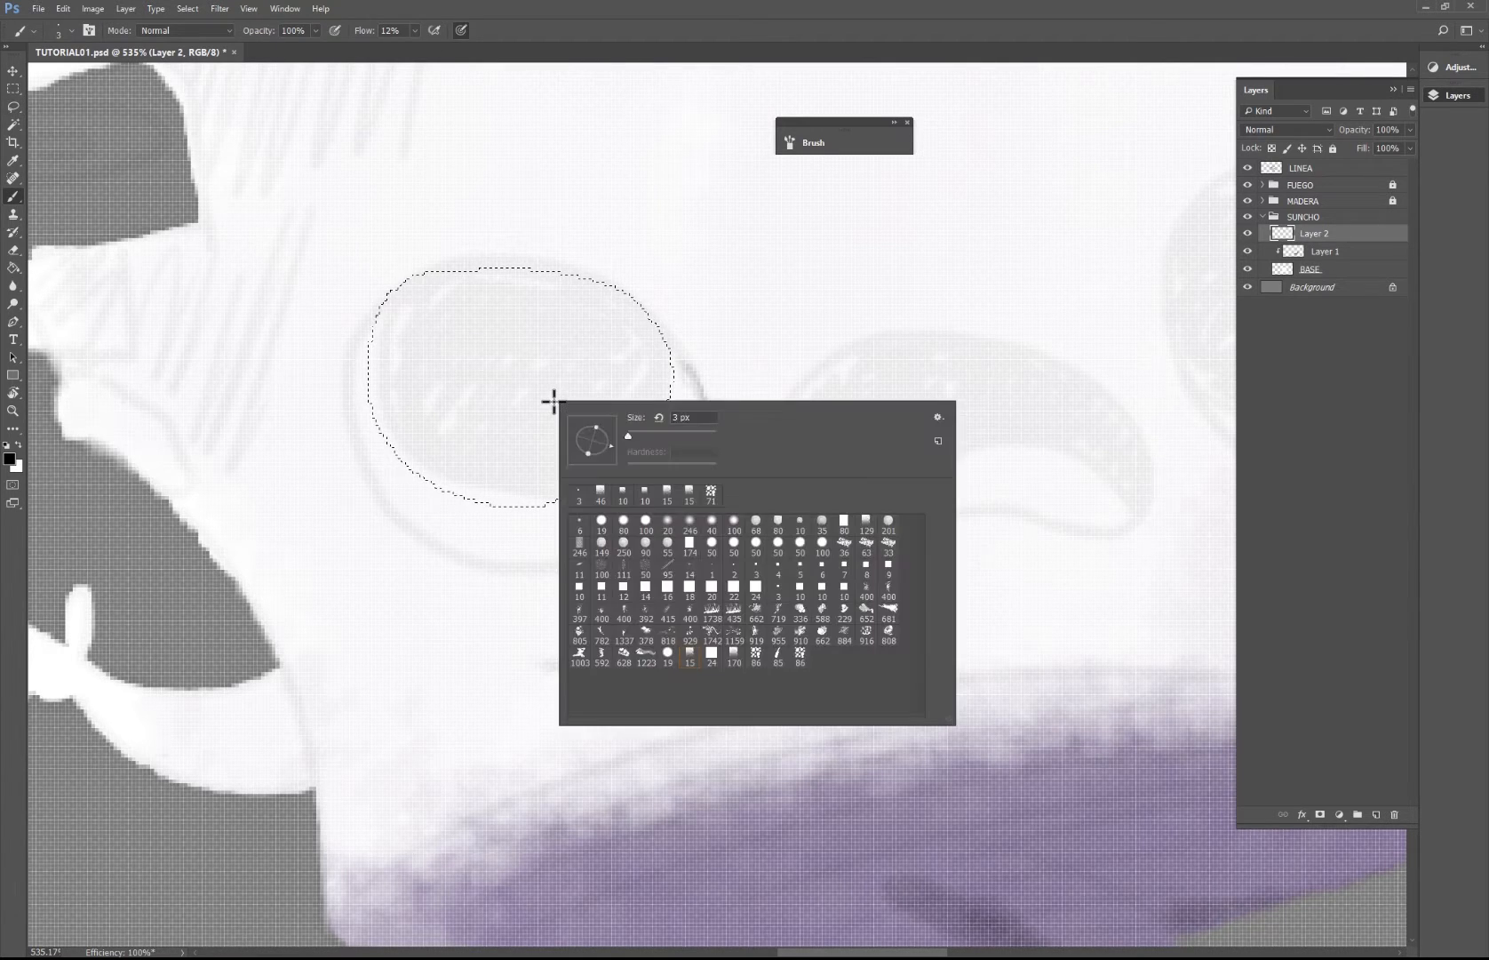
click(414, 437)
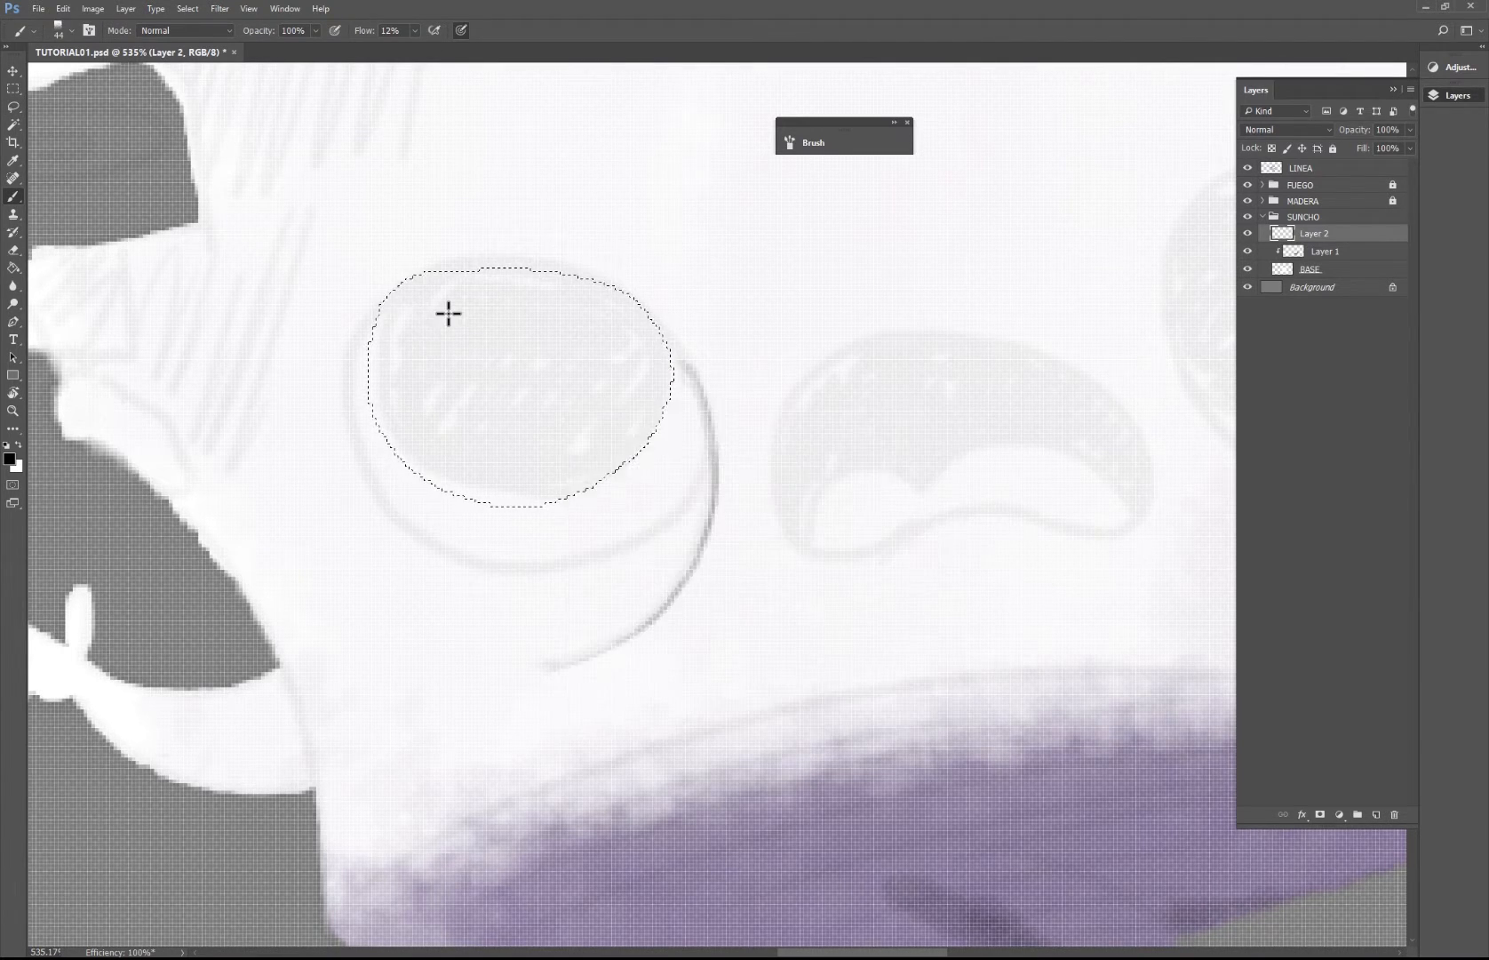
right_click(478, 379)
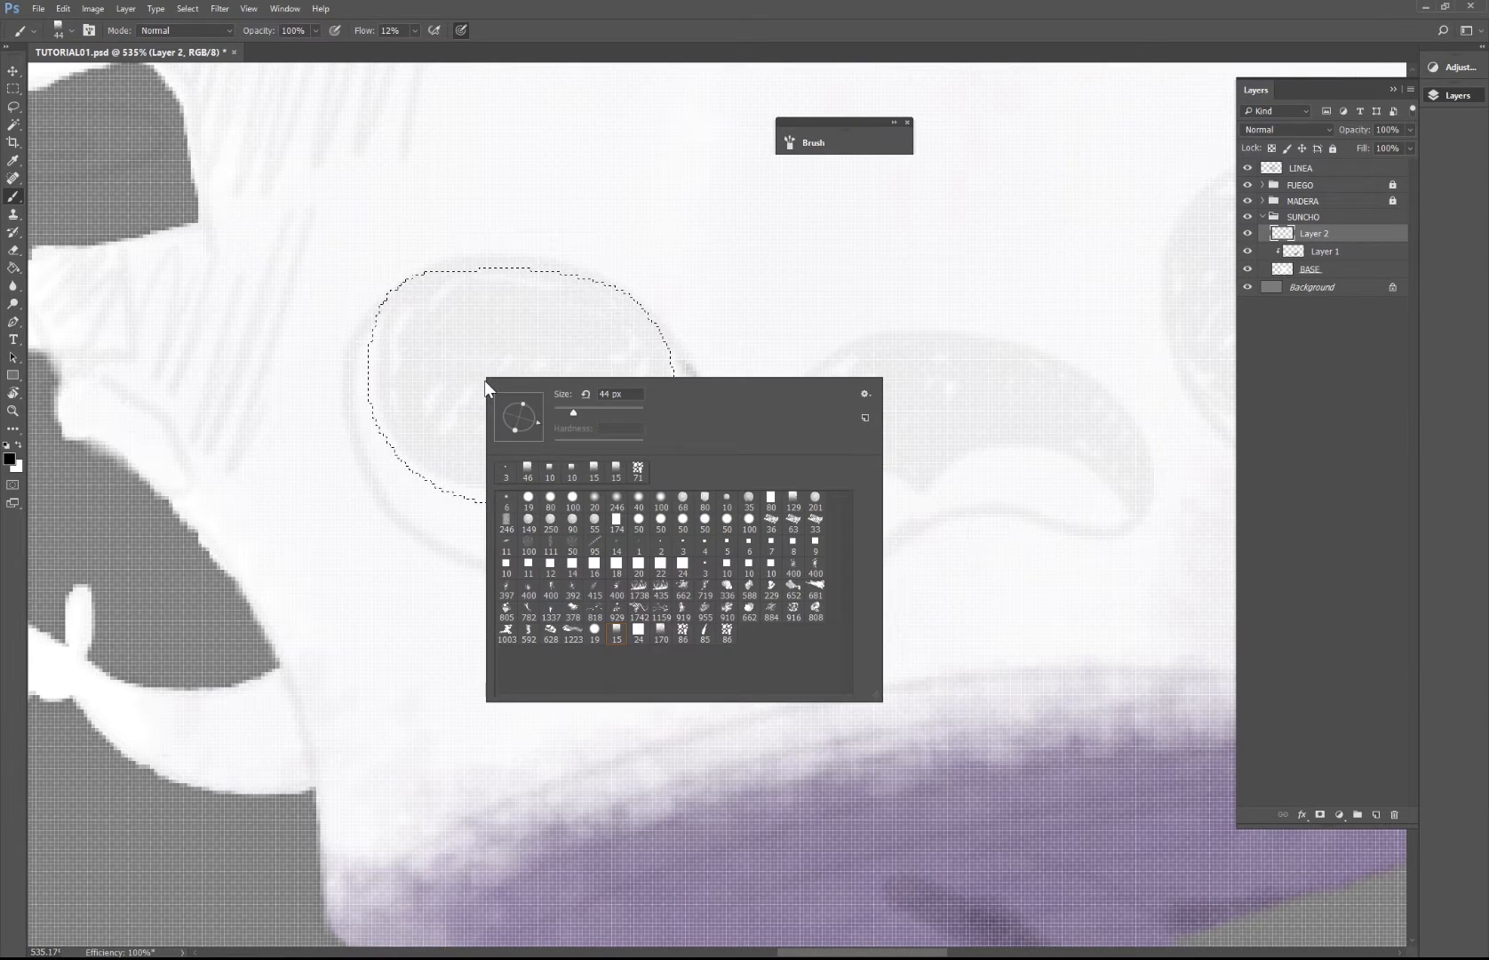
click(427, 374)
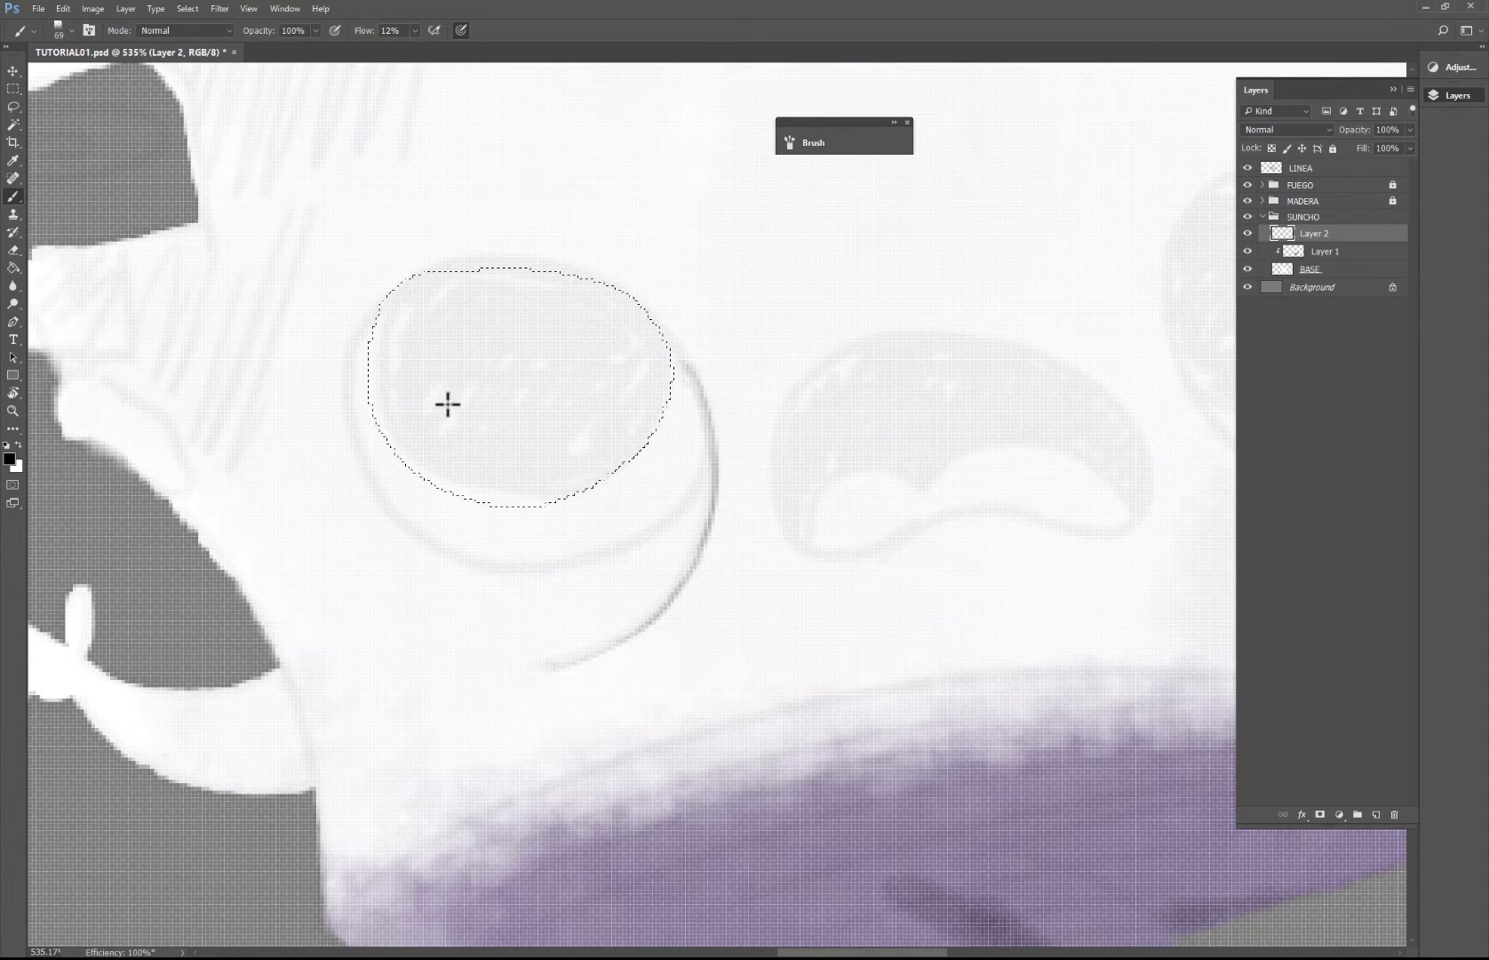
right_click(487, 340)
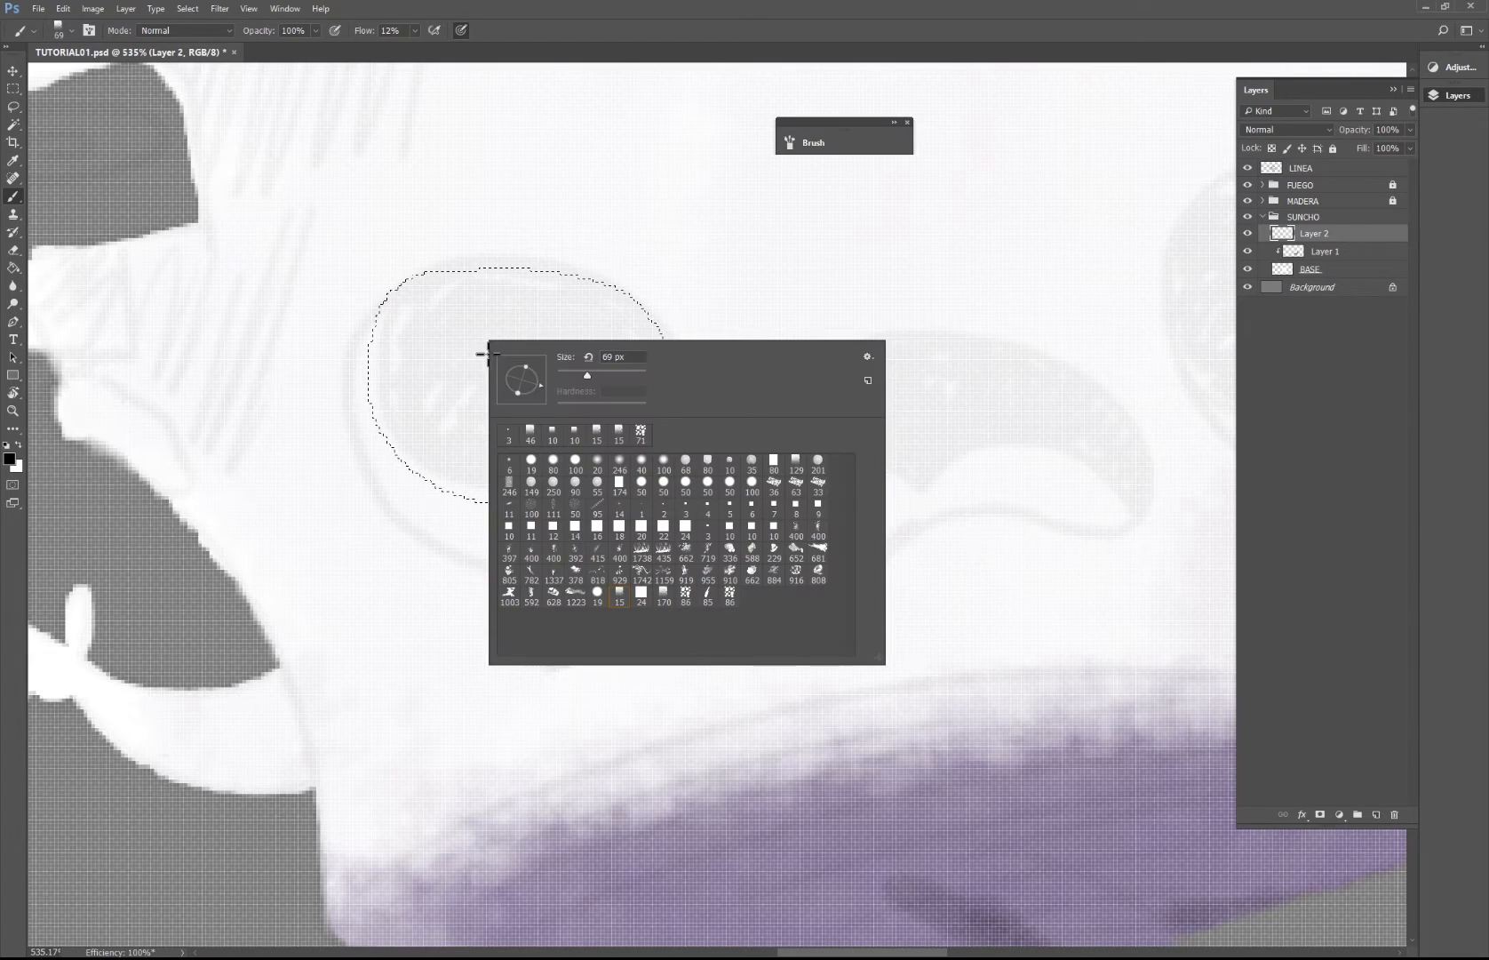
click(607, 372)
click(443, 337)
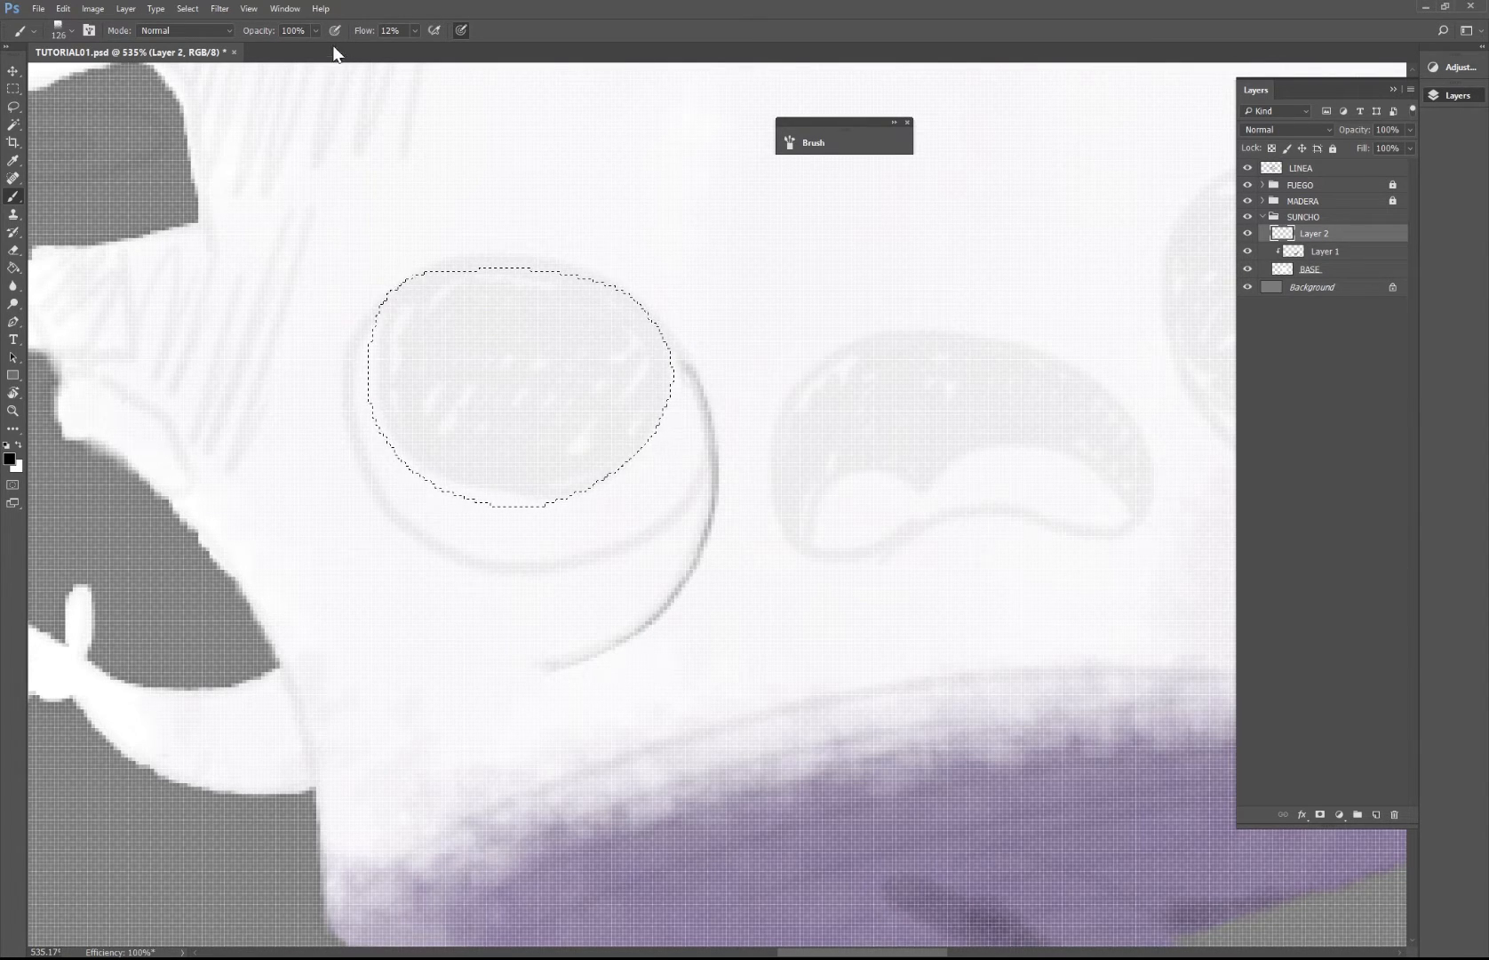
mouse_move(519, 432)
mouse_down()
mouse_move(549, 429)
mouse_move(498, 451)
mouse_move(471, 392)
mouse_move(542, 347)
mouse_up()
key(ctrl+d)
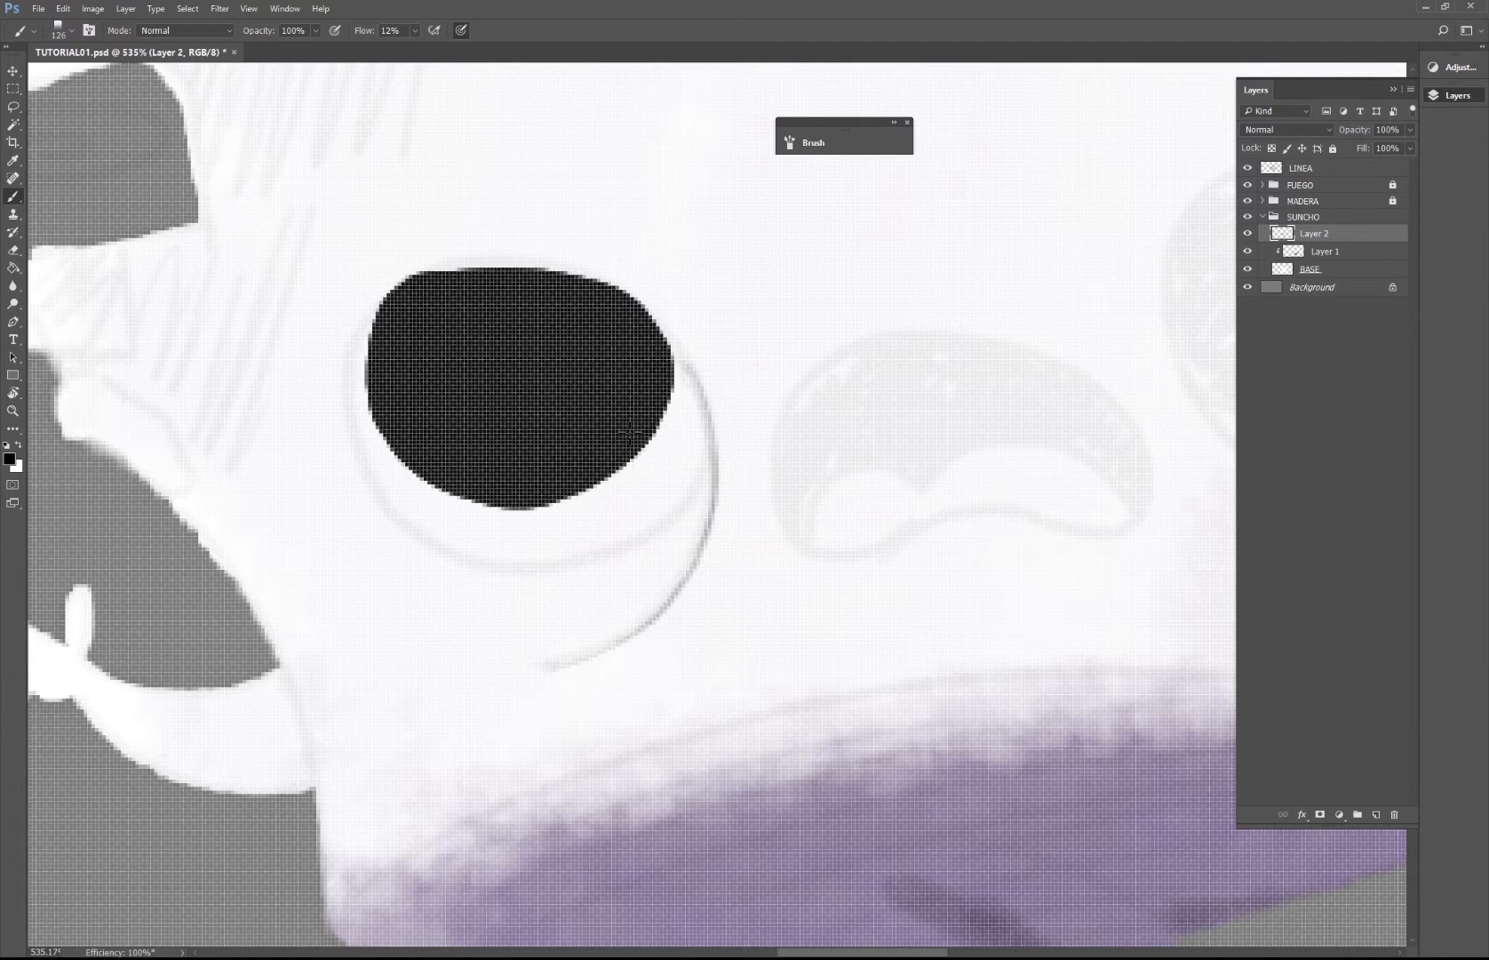
Step: Check the filled pupil against the whole character and delete Layer 2 with the painted eye
key(z)
key(super)
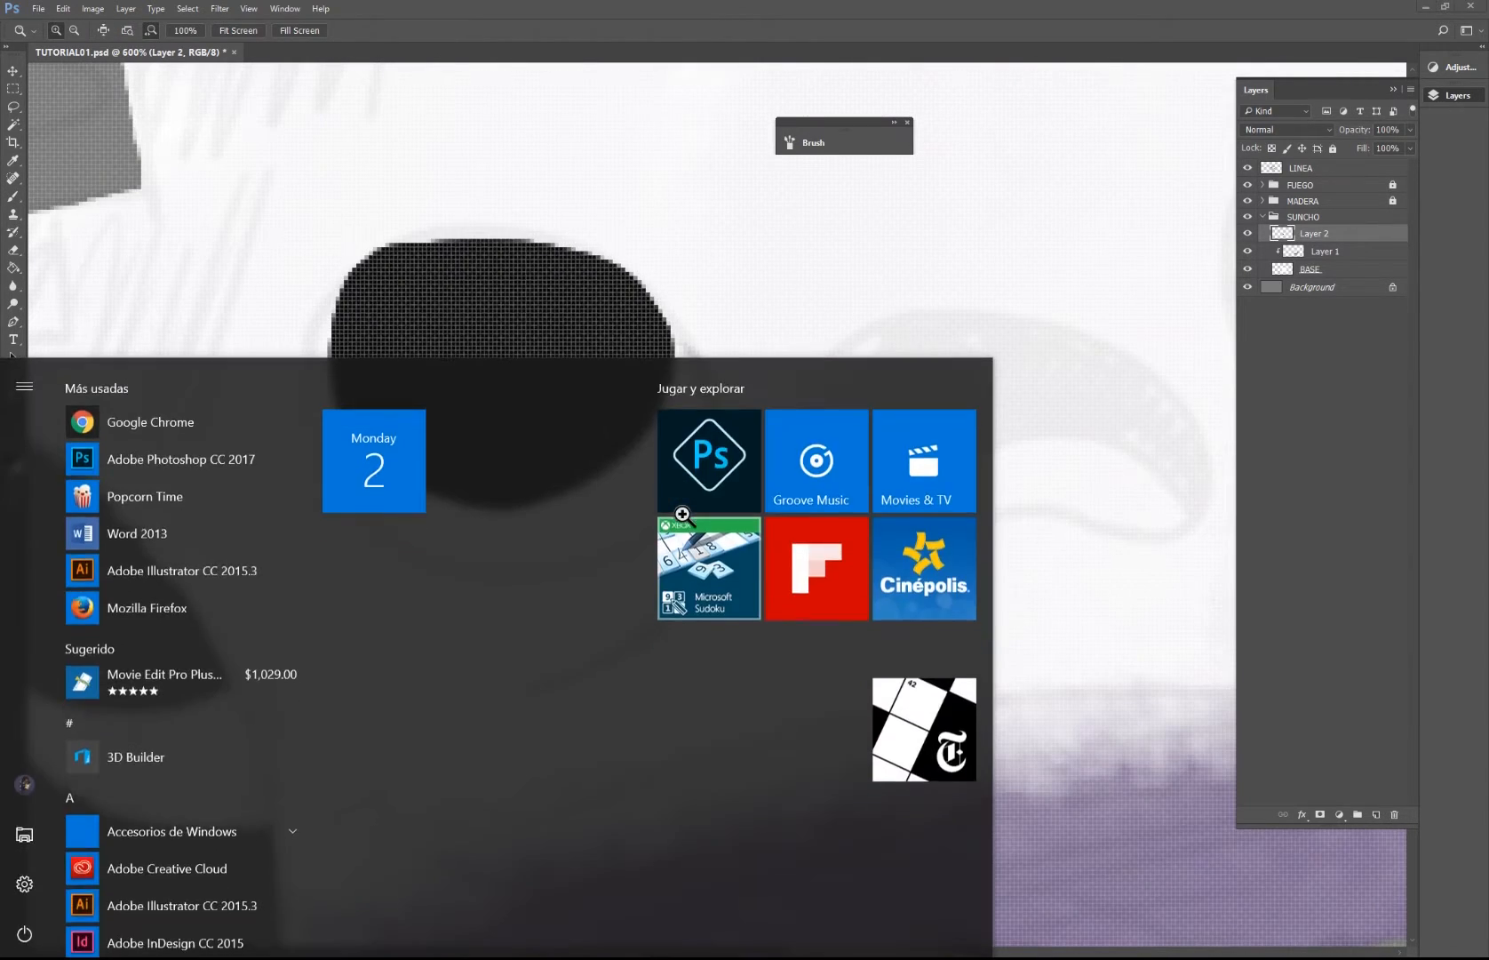
key(super)
alt+click(694, 525)
alt+click(696, 527)
alt+click(704, 534)
alt+click(714, 538)
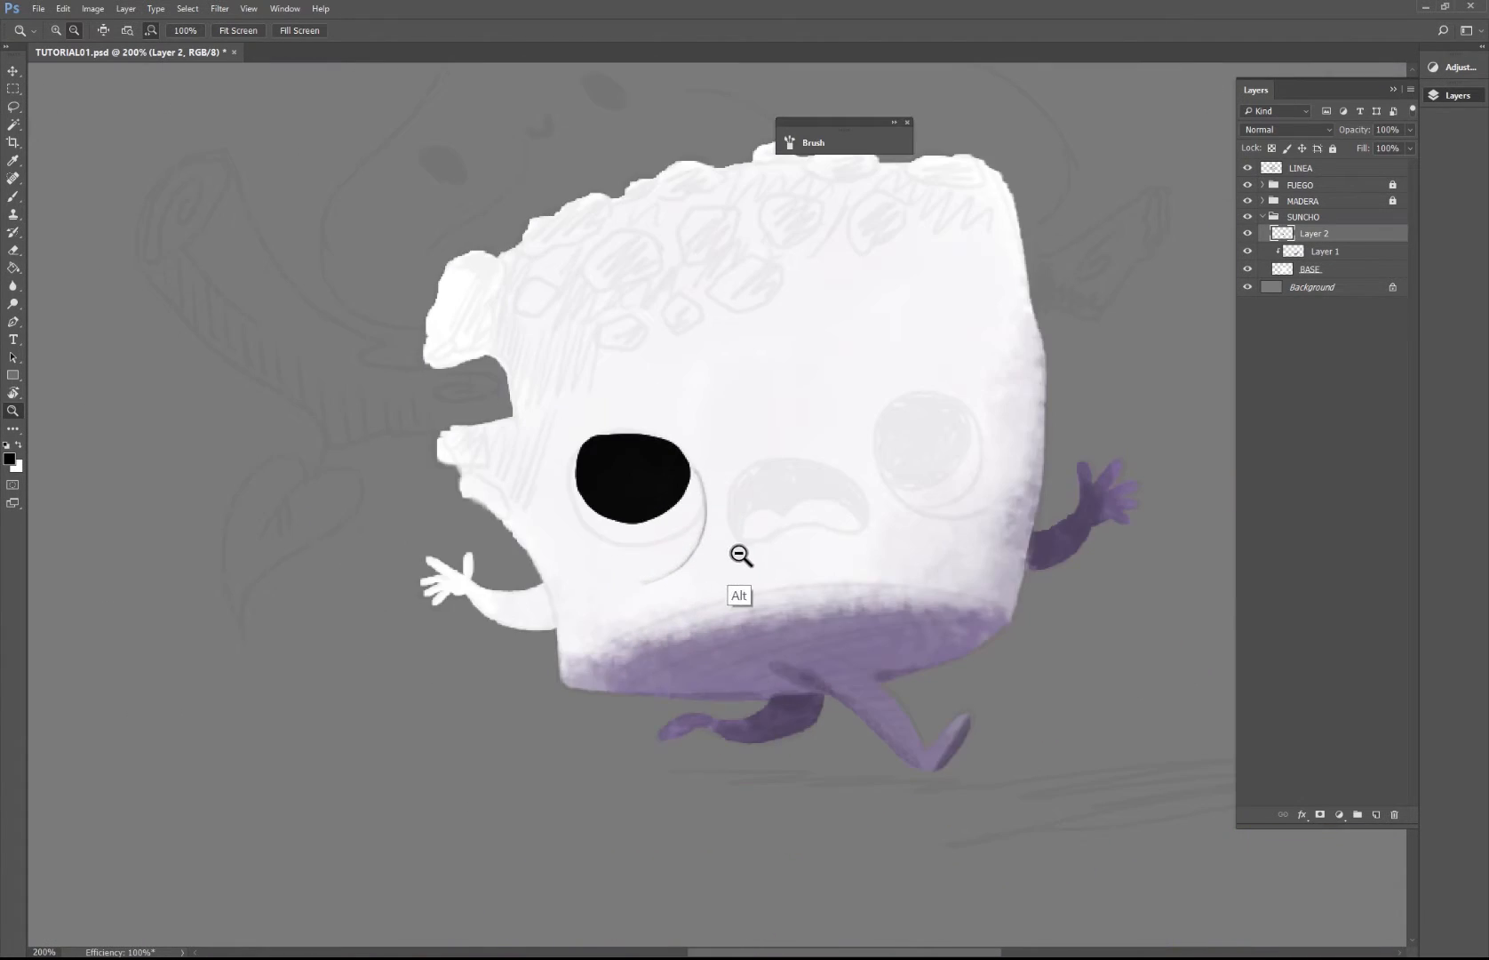
alt+click(741, 556)
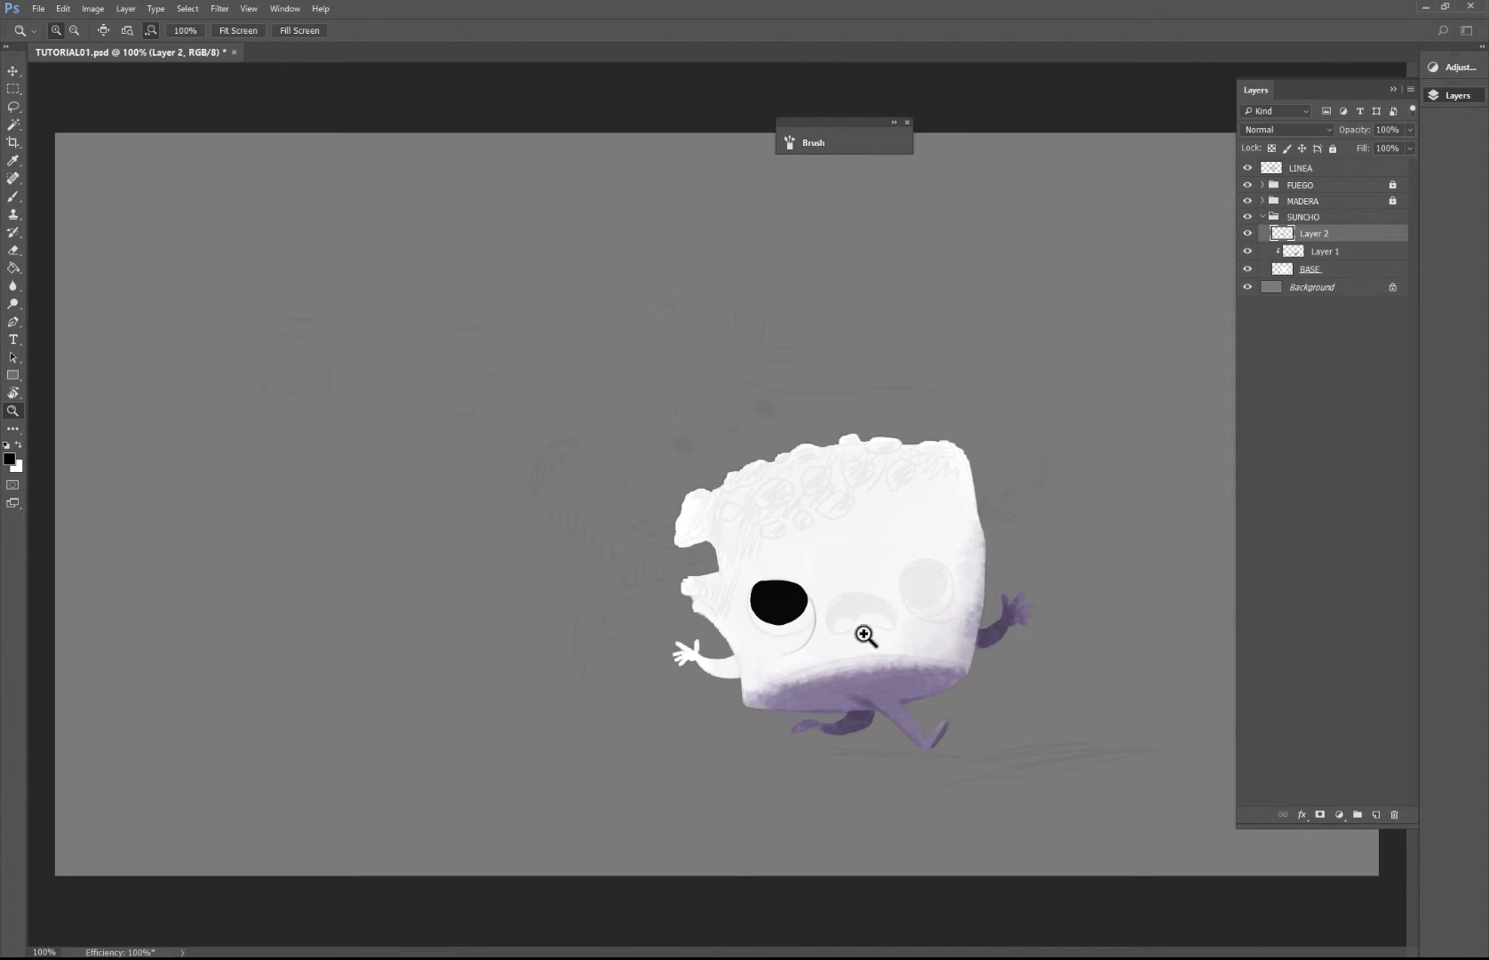
drag(864, 635, 806, 541)
key(Delete)
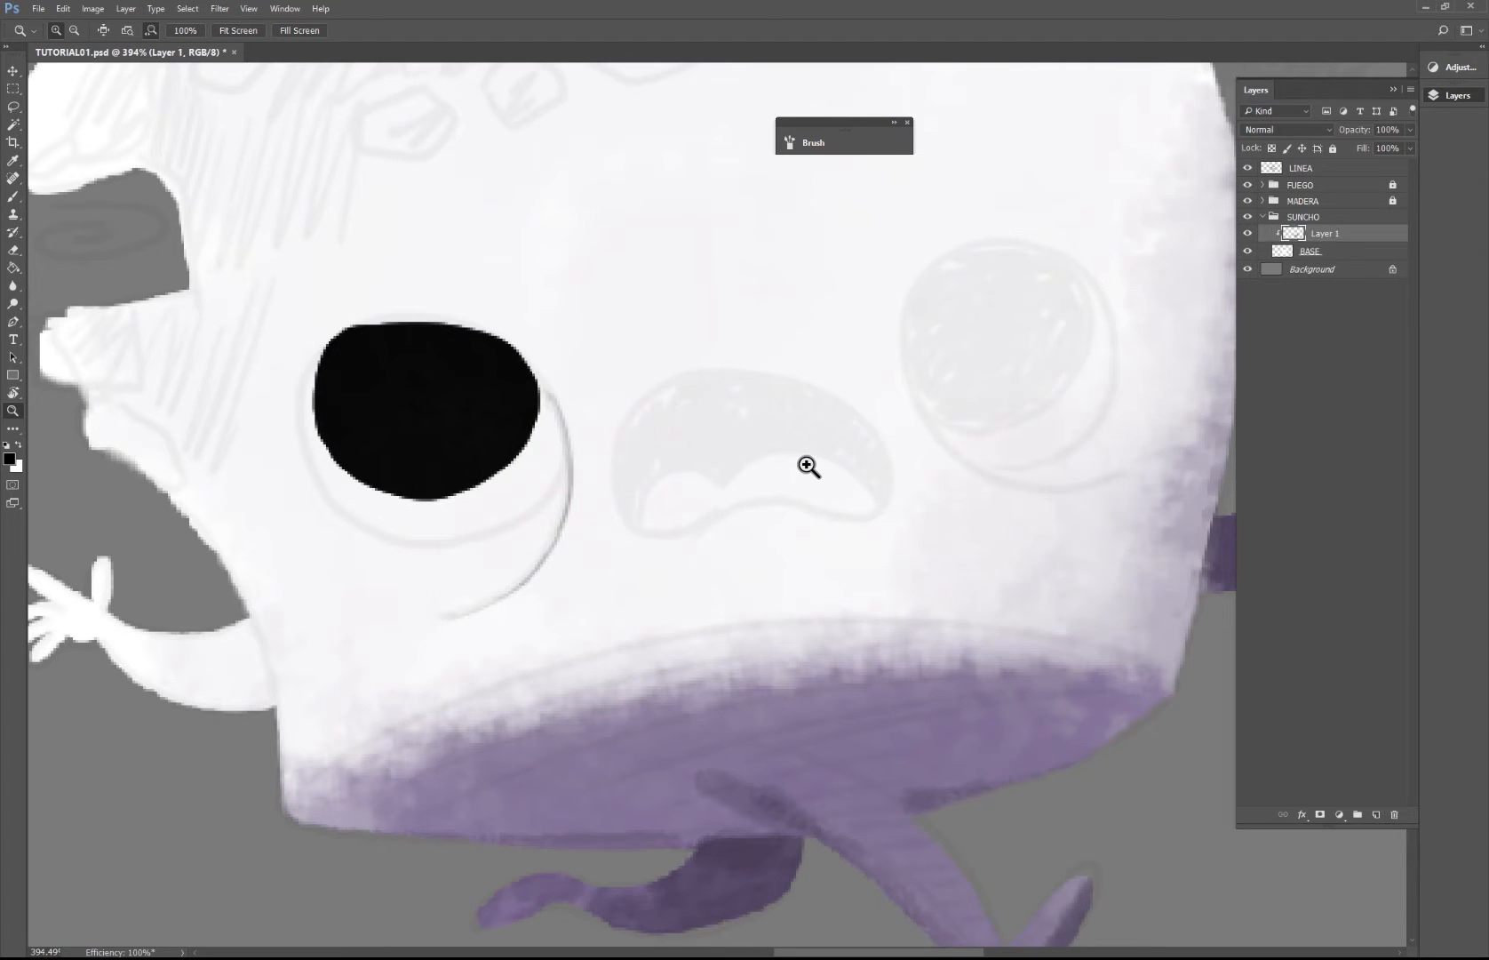
Step: Choose the 15 px brush preset and add a new layer above Layer 1, clipped to the marshmallow's base
key(b)
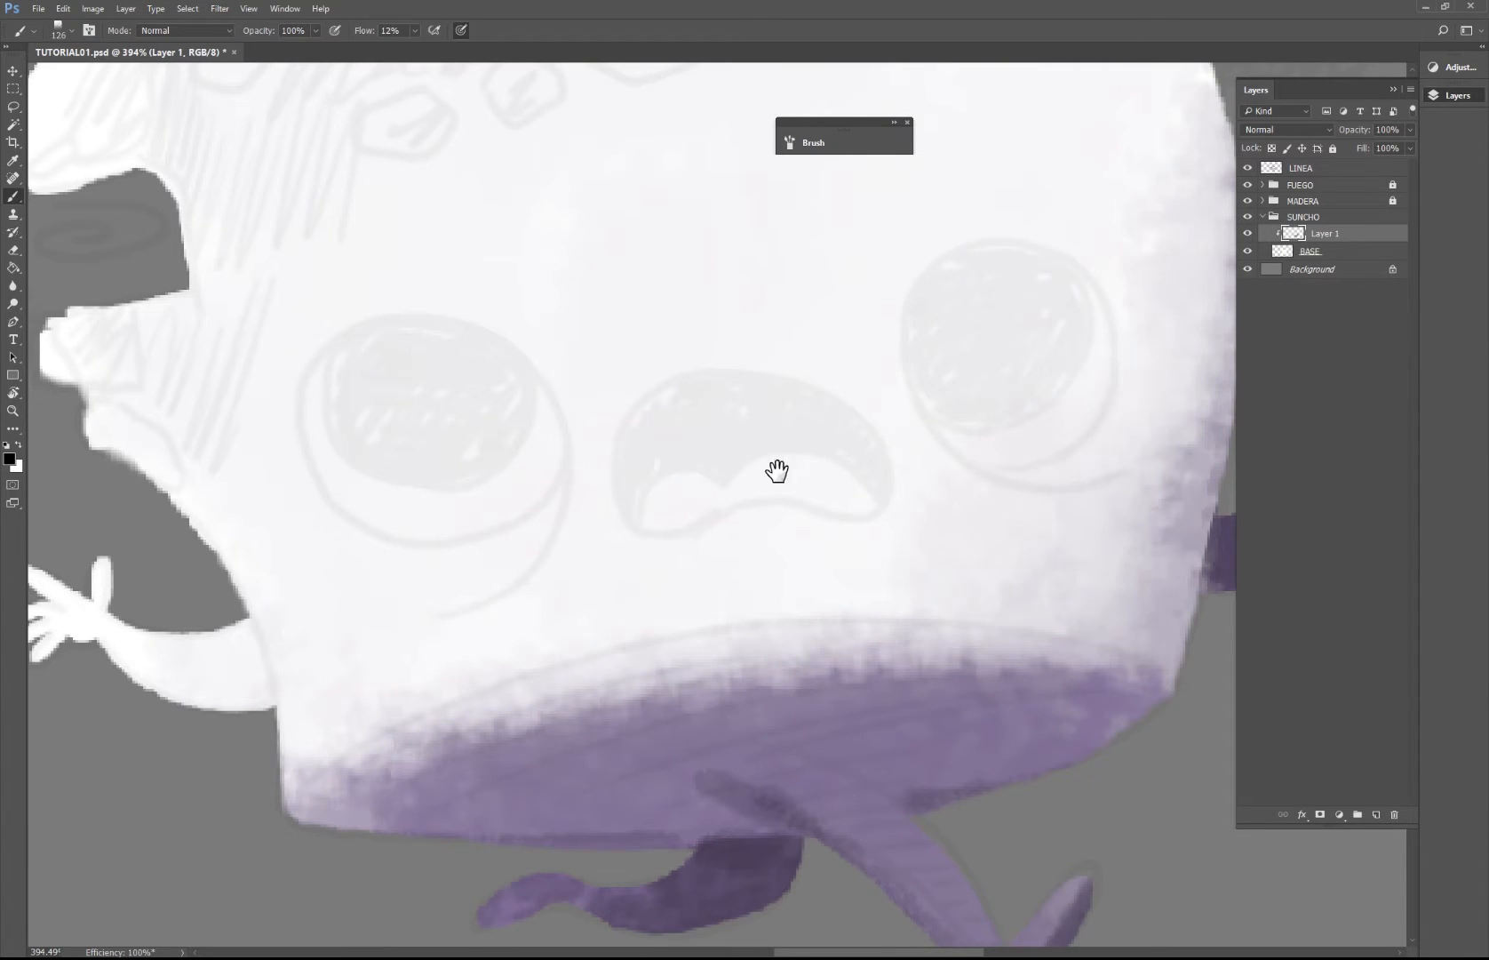
mouse_move(775, 472)
mouse_down()
mouse_move(654, 571)
mouse_move(648, 504)
mouse_up()
mouse_move(427, 389)
mouse_down()
mouse_move(546, 449)
mouse_move(546, 490)
mouse_up()
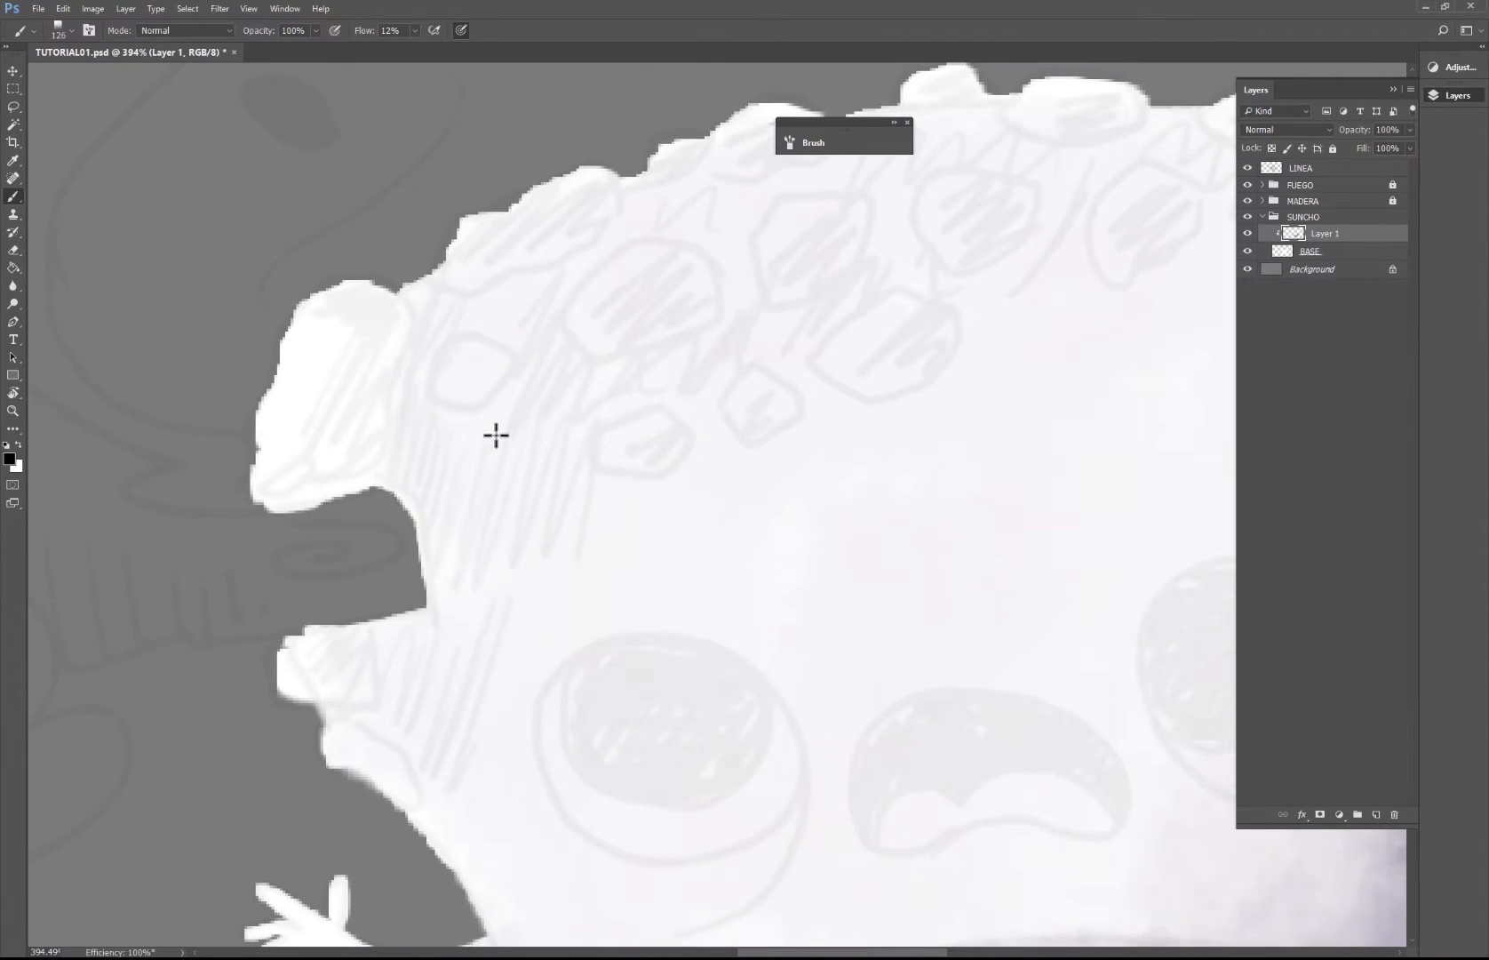
right_click(438, 409)
click(592, 643)
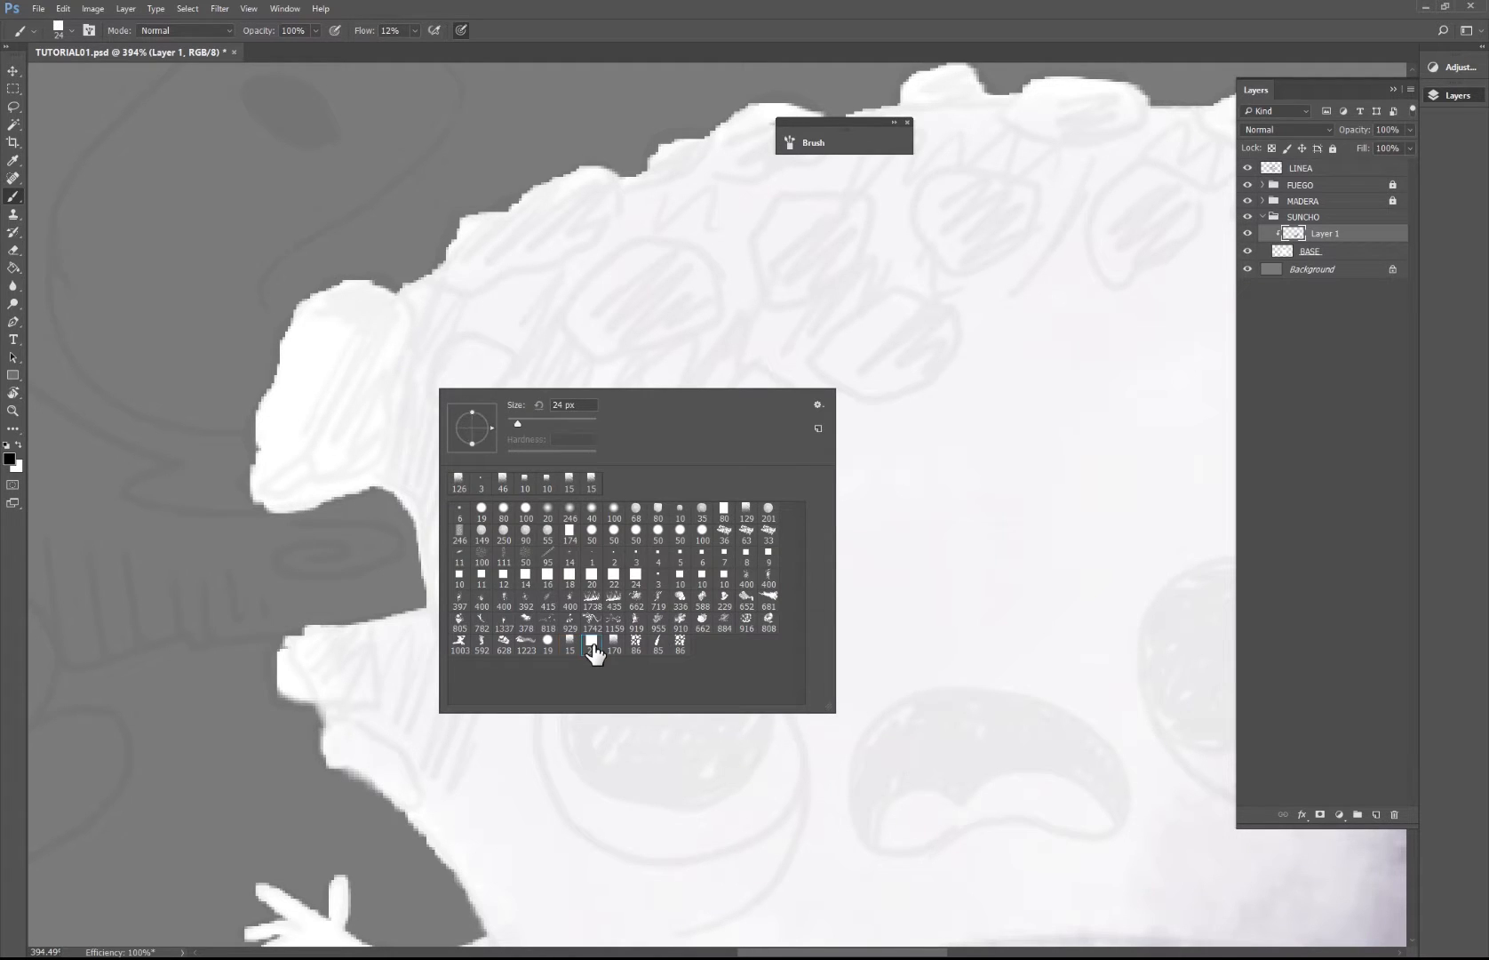
click(572, 643)
click(321, 372)
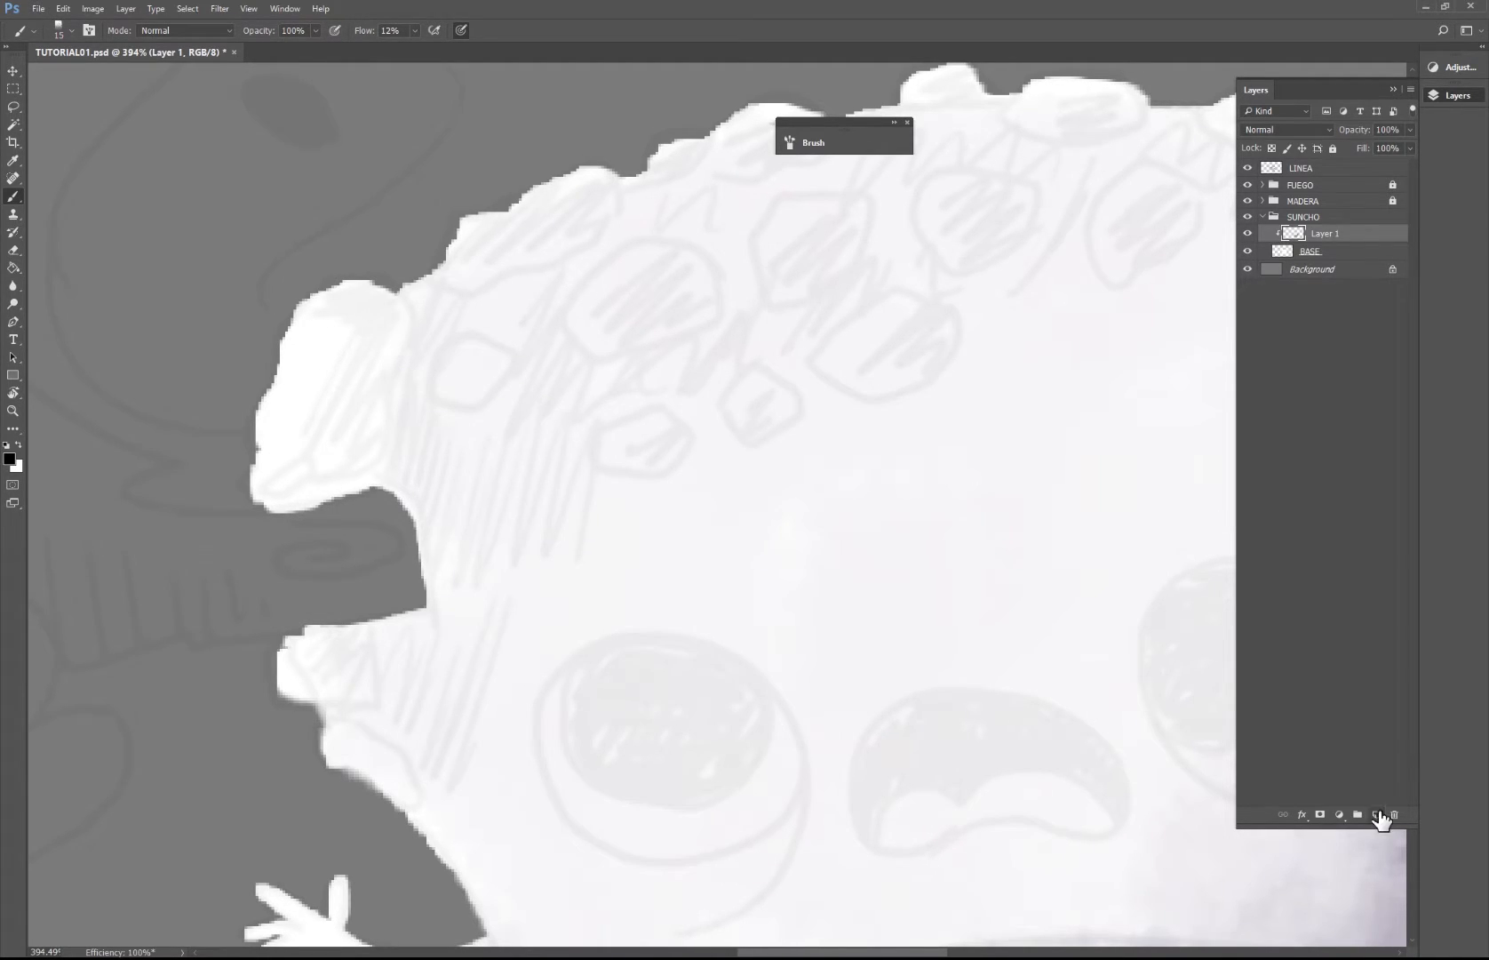
click(1376, 815)
alt+click(1306, 243)
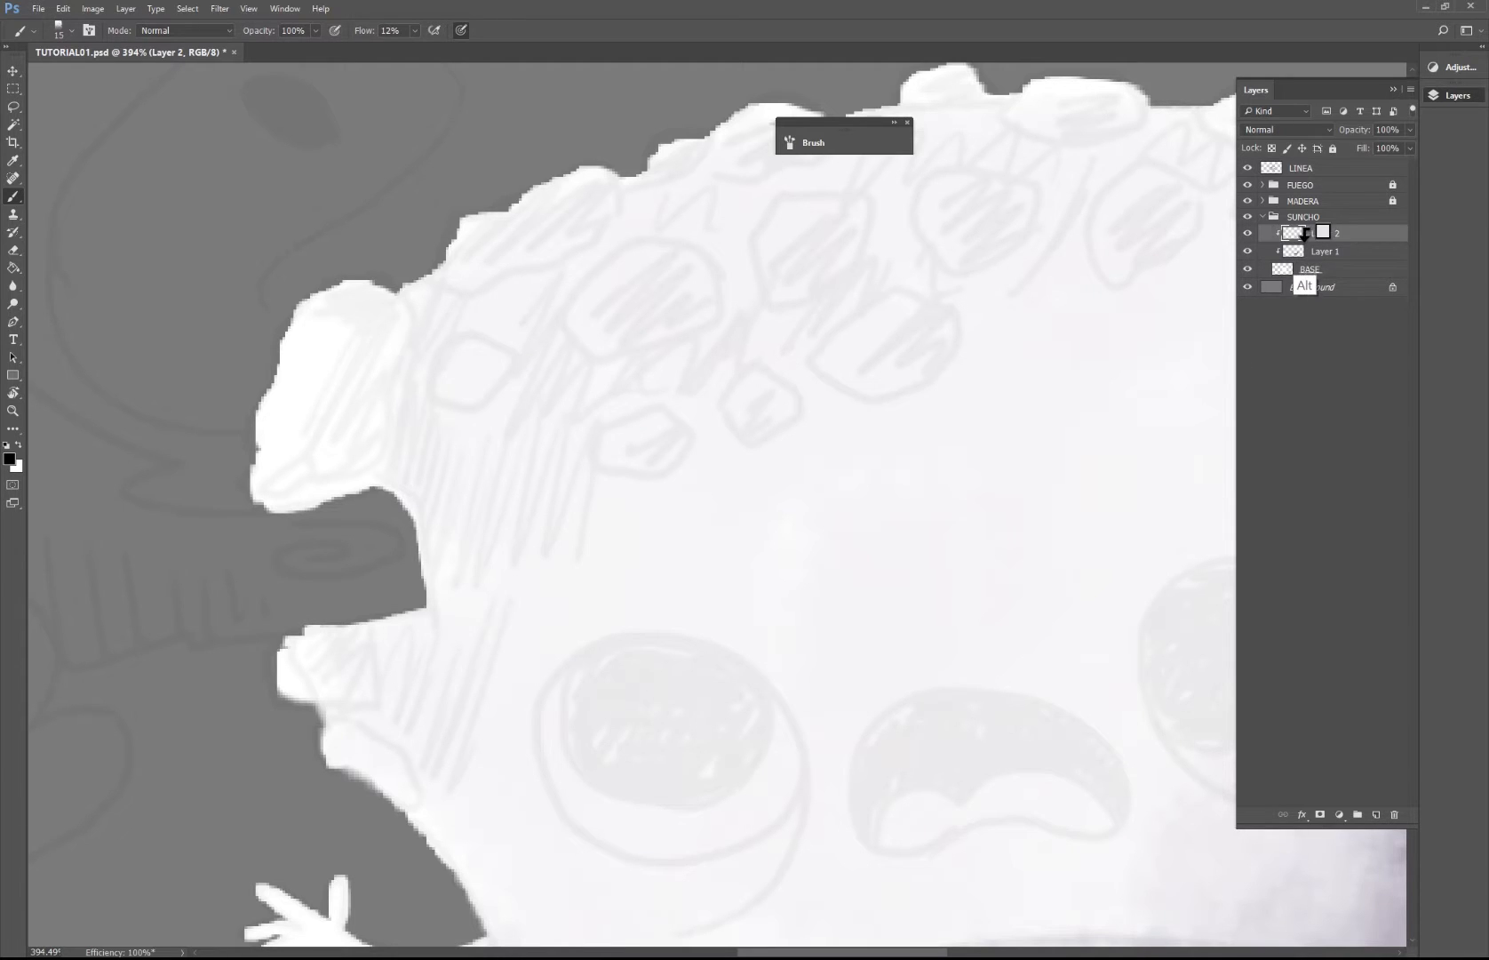
Step: Paint a black textured patch on the marshmallow's upper left area, below its bumpy top edge, using the 170 px brush preset
right_click(485, 368)
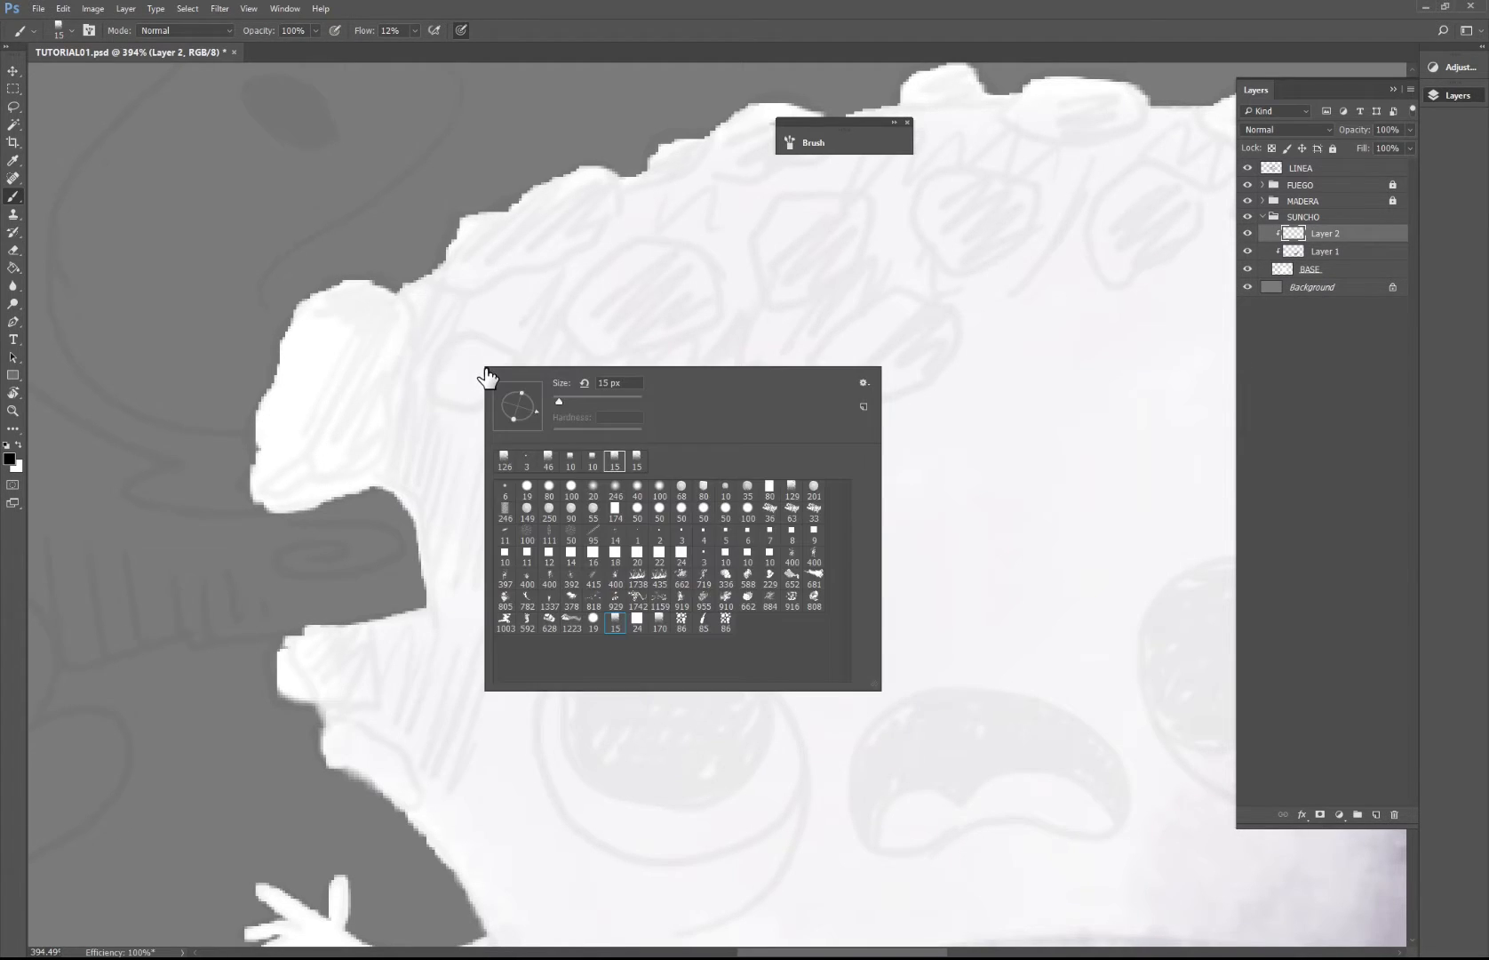
click(659, 622)
click(352, 368)
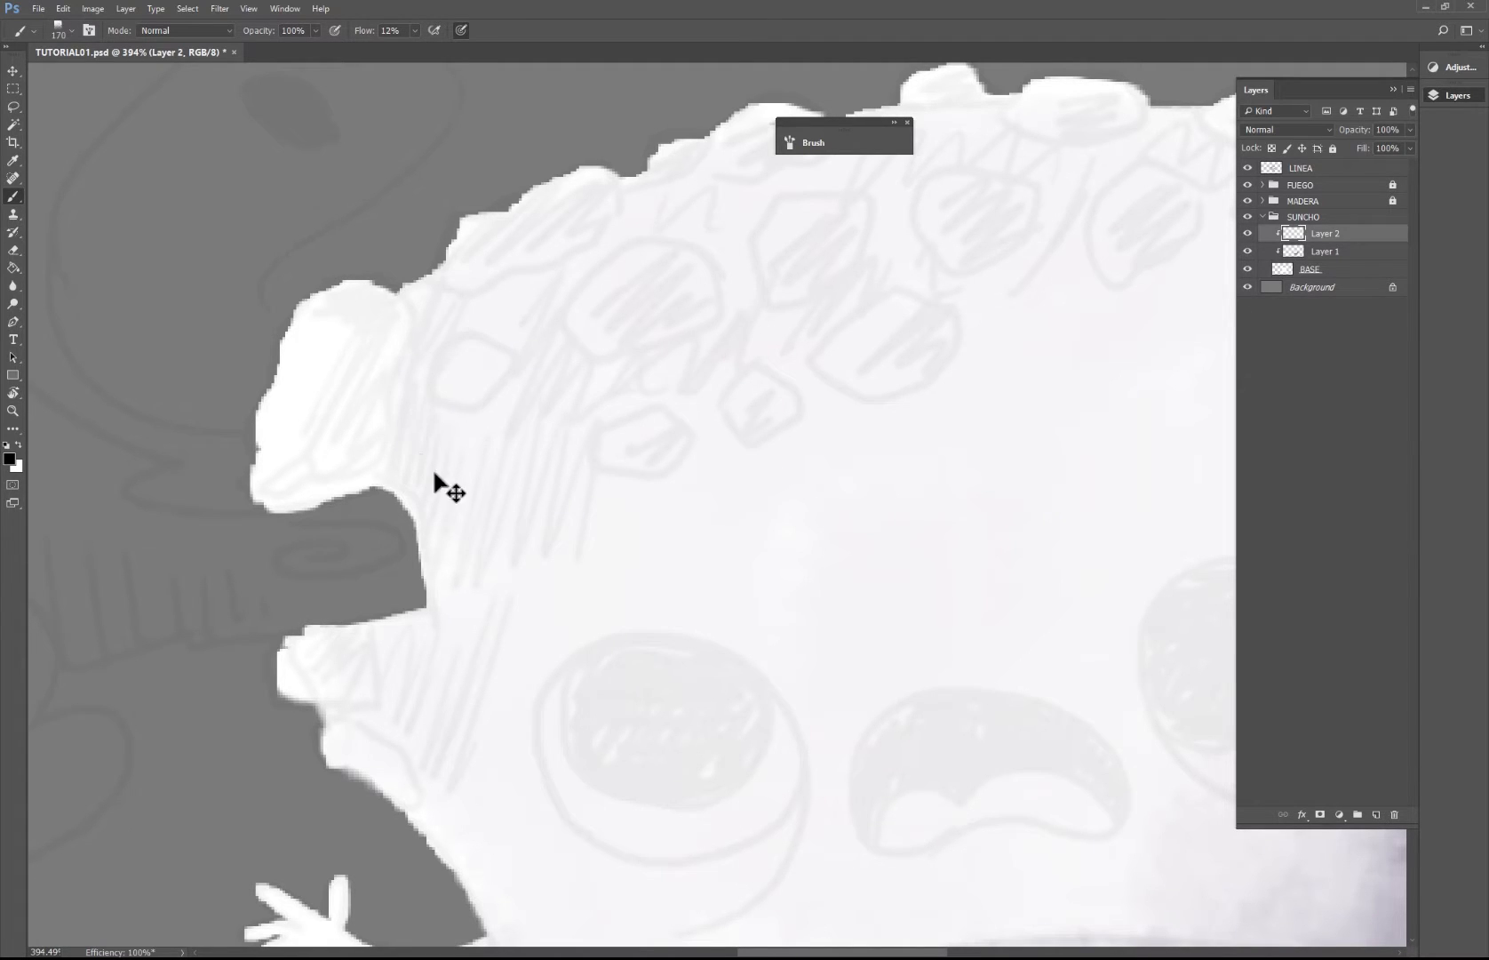
drag(477, 350, 533, 373)
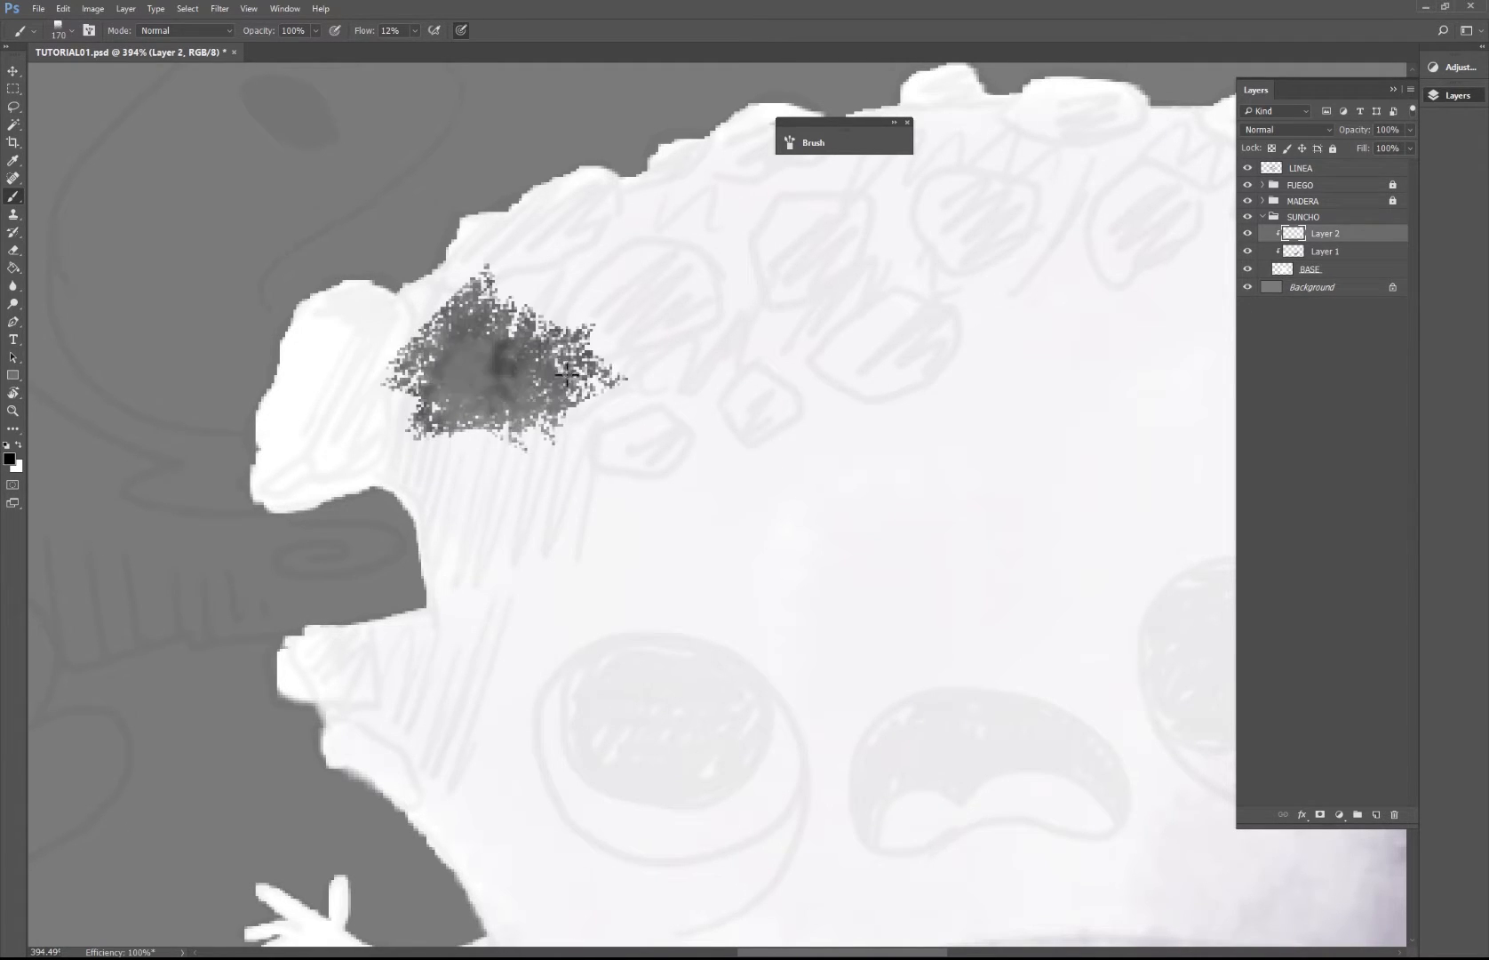
Step: Undo the speckled stroke and switch to the 15 px brush preset
key(ctrl+z)
right_click(518, 388)
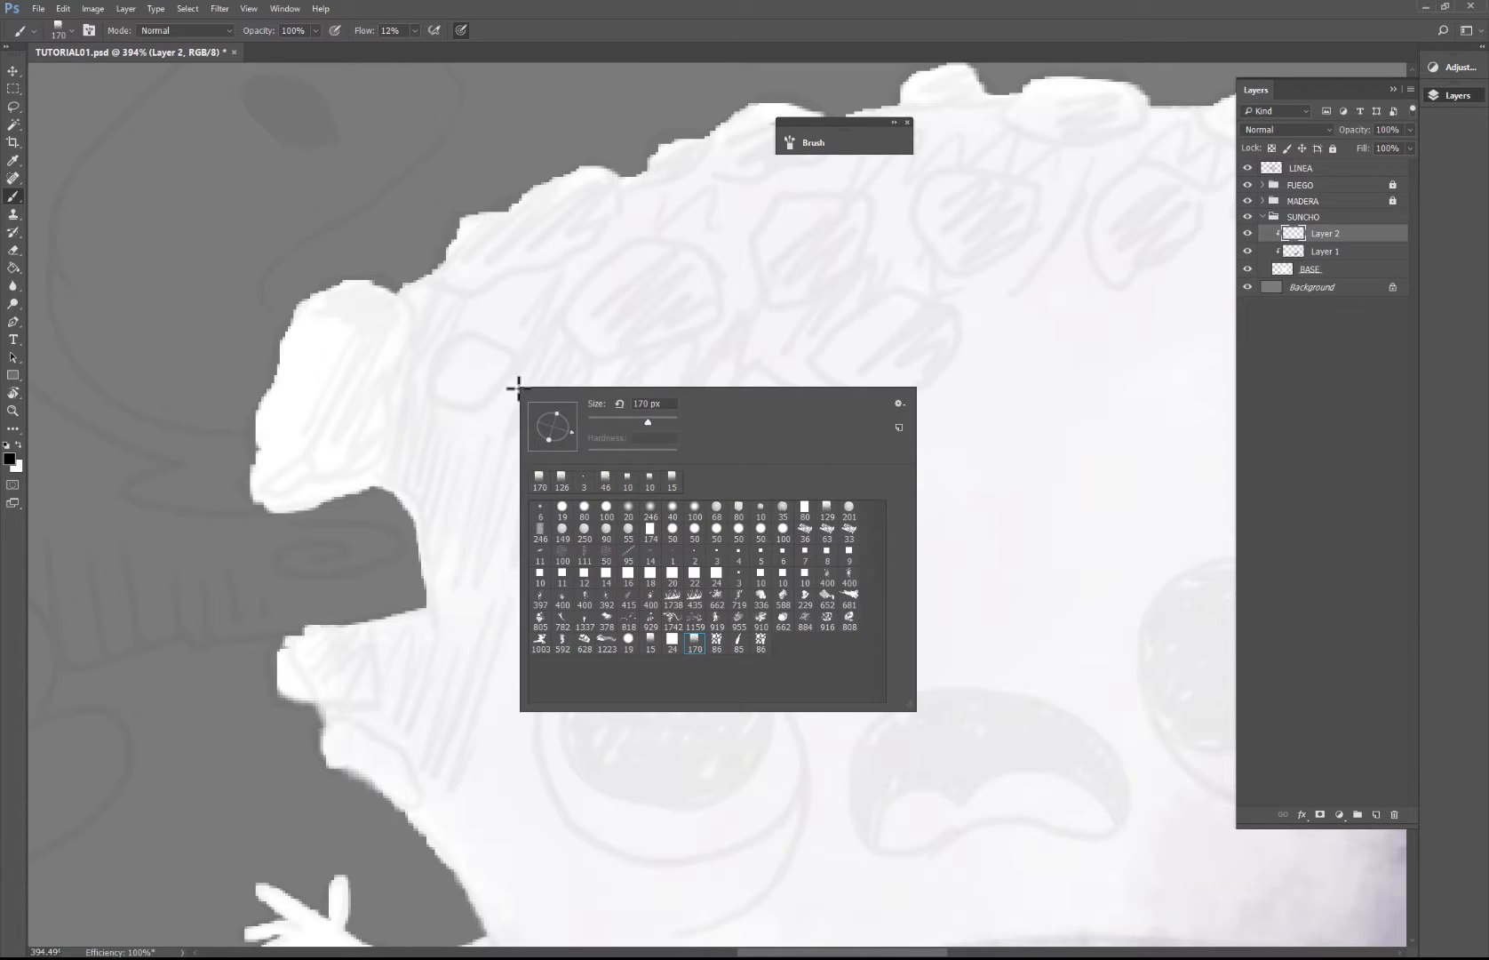
click(650, 640)
Step: Set the brush size to 65 px and undo the black test strokes on the character's upper corner
click(309, 375)
mouse_move(352, 419)
mouse_down()
mouse_move(326, 391)
mouse_move(323, 321)
mouse_move(367, 364)
mouse_move(296, 444)
mouse_move(507, 359)
mouse_move(570, 265)
mouse_move(424, 300)
mouse_move(416, 326)
mouse_move(585, 318)
mouse_move(526, 438)
mouse_move(615, 466)
mouse_up()
right_click(365, 398)
click(366, 368)
key(ctrl+alt+z)
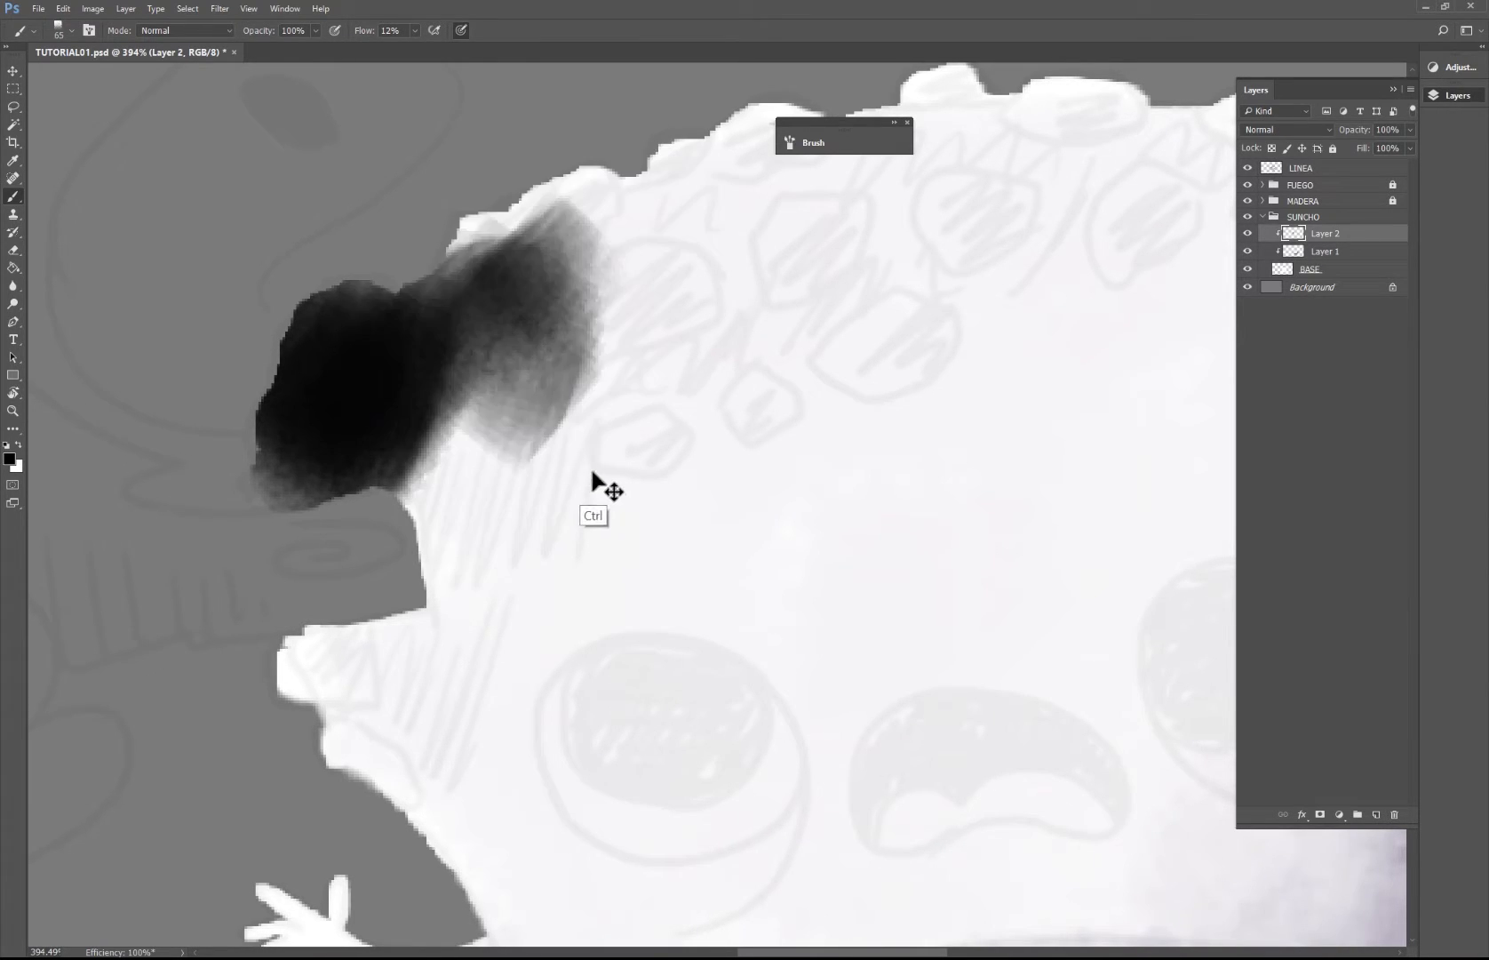
key(ctrl+alt+z)
key(ctrl+alt+z)
Step: Sample the dark purple of the raised purple arm and paint a burnt band along the character's top edge and bitten side
key(z)
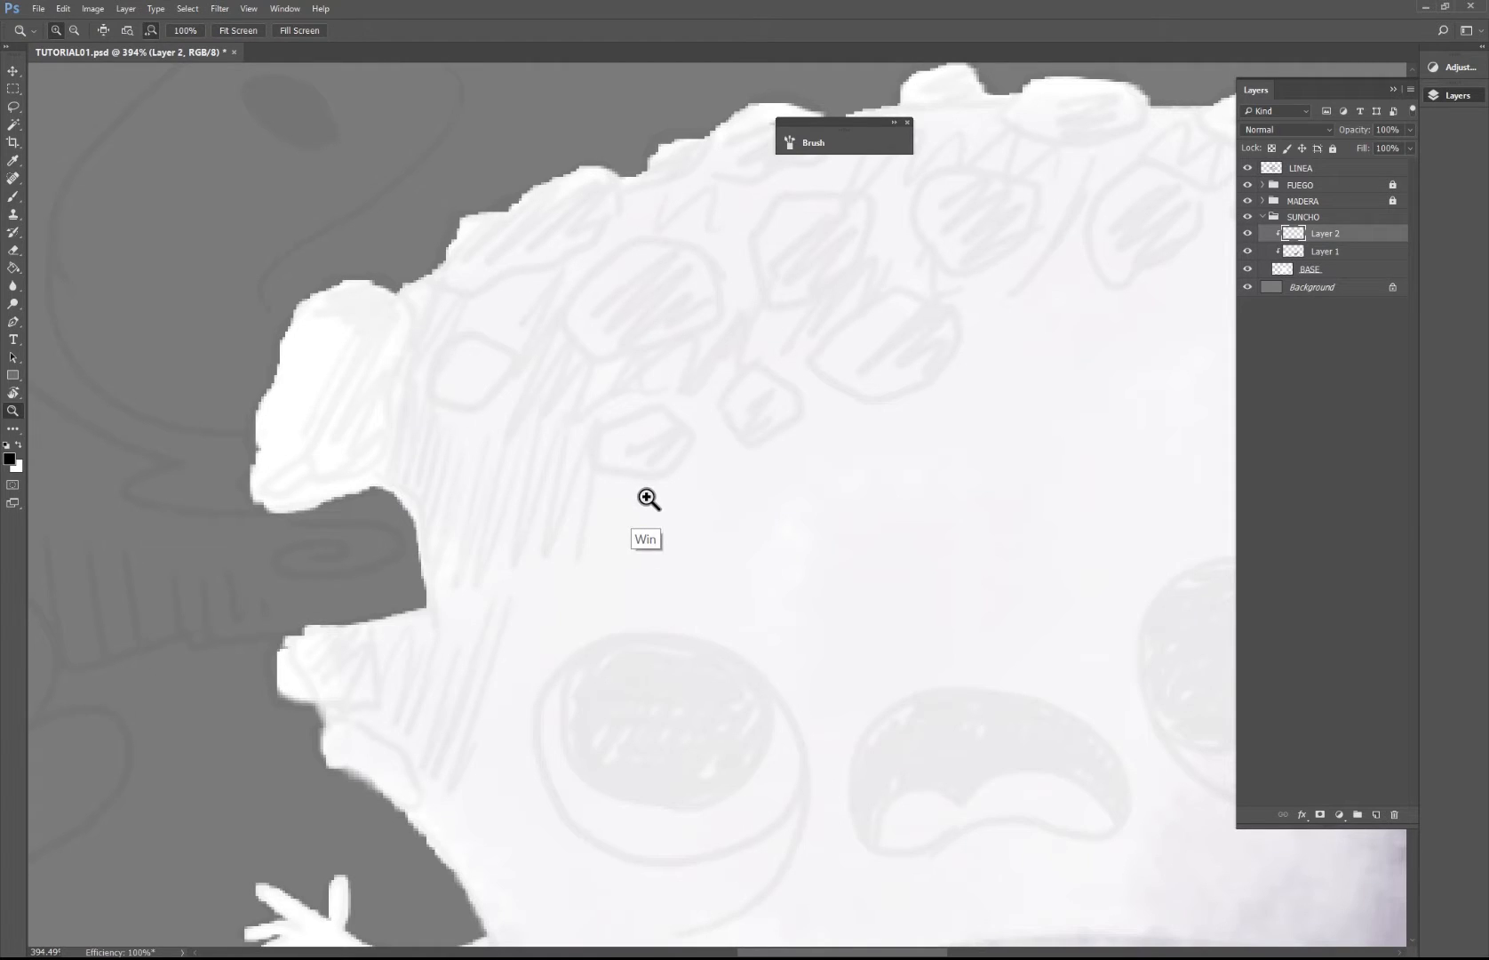
click(647, 498)
key(super)
key(super)
alt+click(649, 510)
alt+click(663, 534)
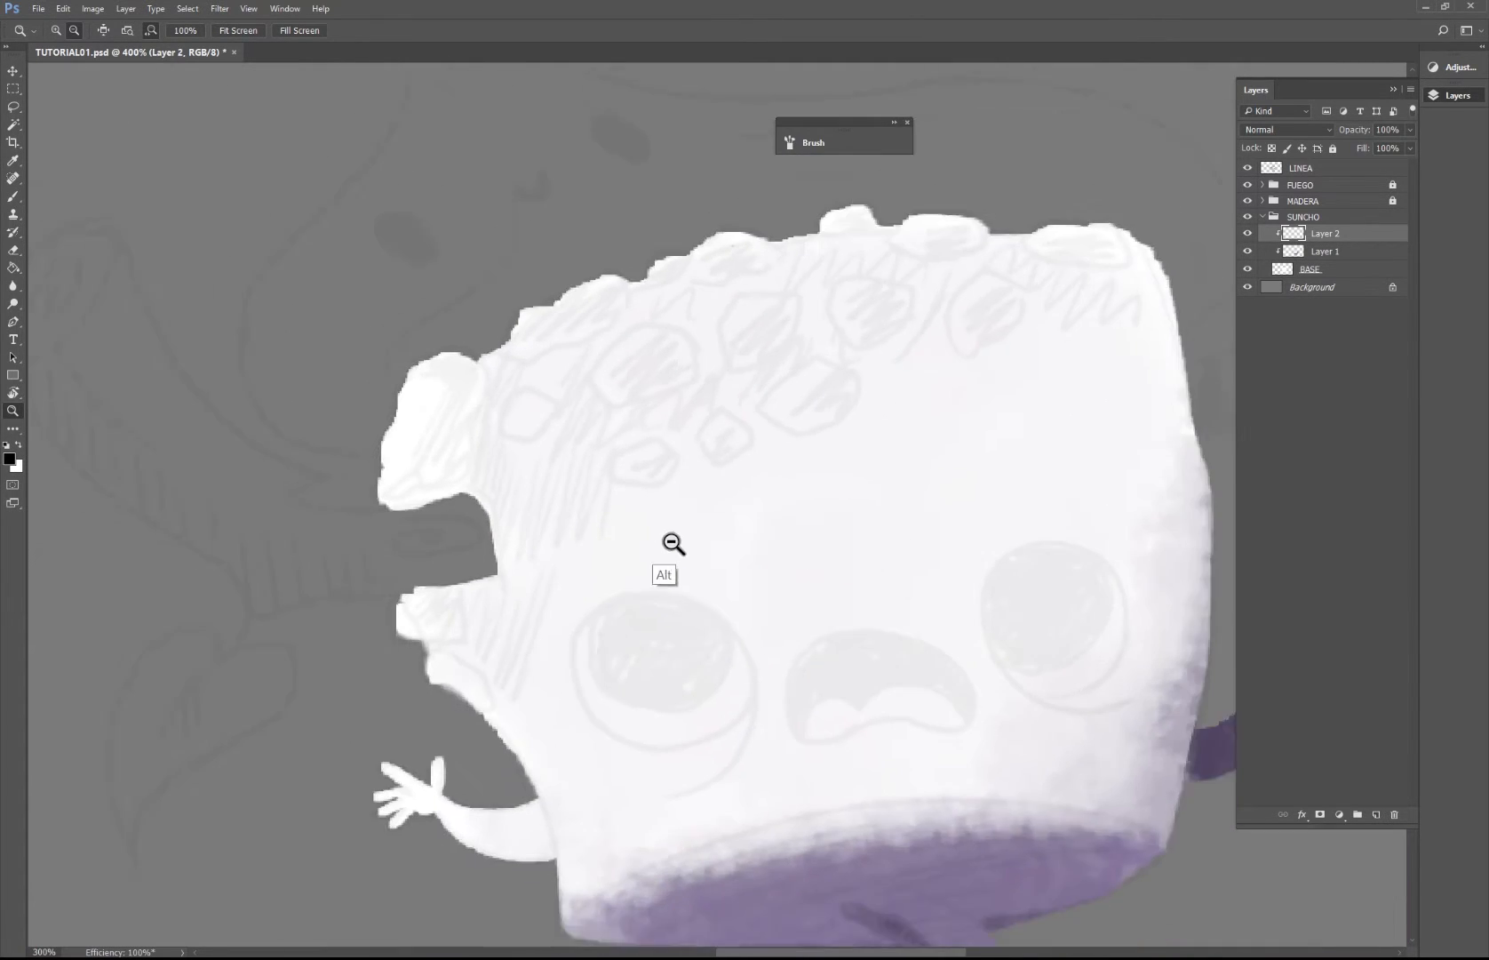
drag(822, 701, 680, 560)
key(i)
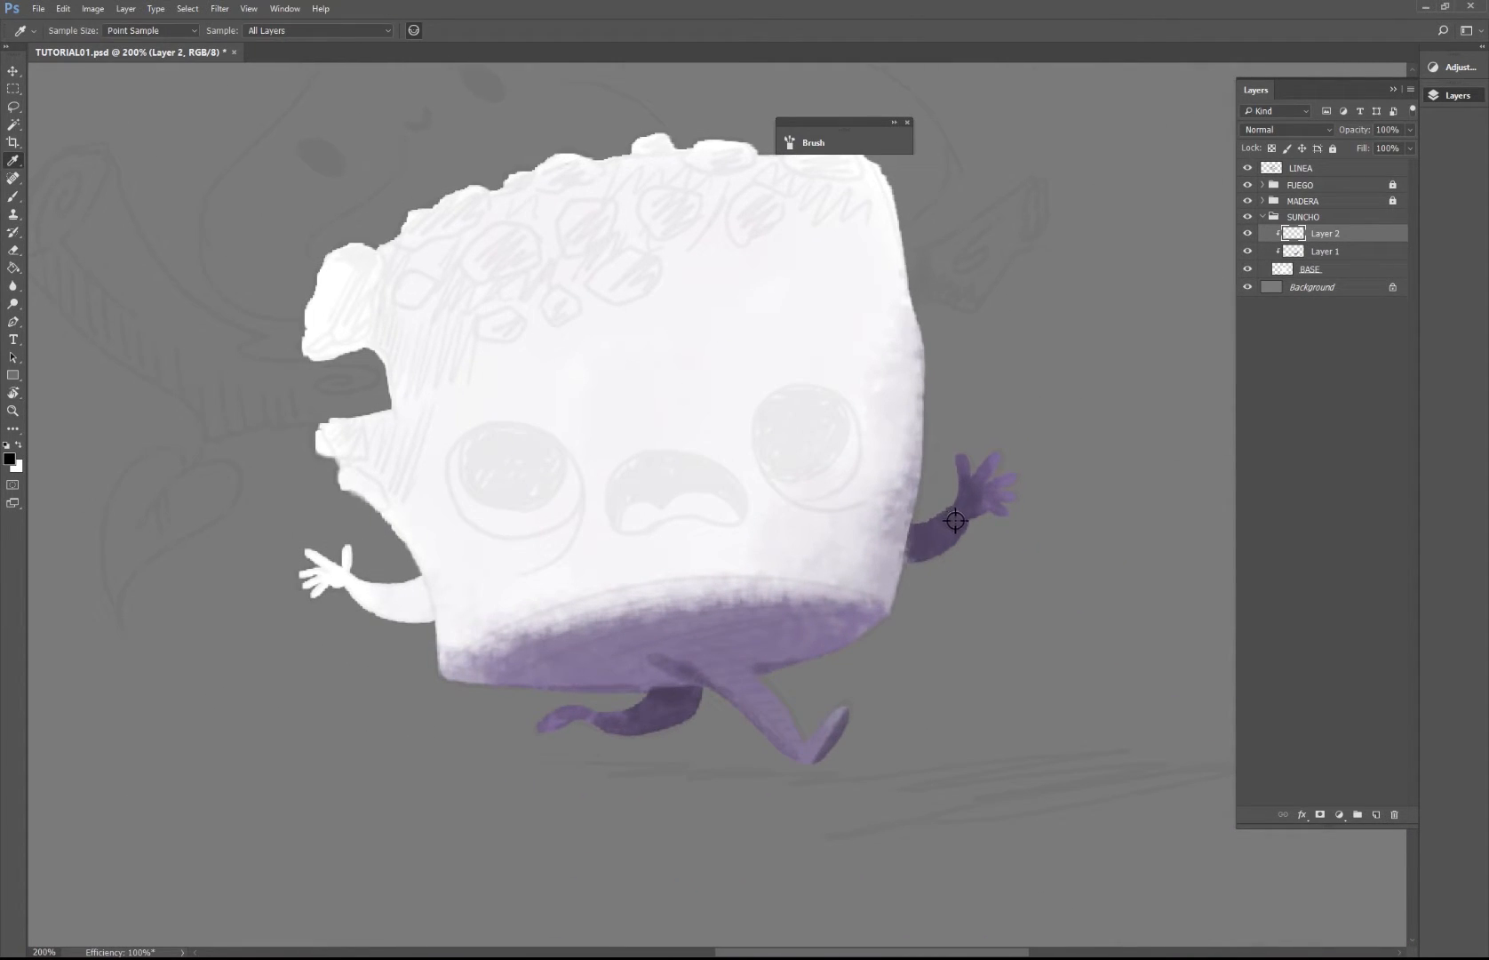
click(955, 521)
key(b)
mouse_move(364, 293)
mouse_down()
mouse_move(336, 326)
mouse_move(405, 249)
mouse_up()
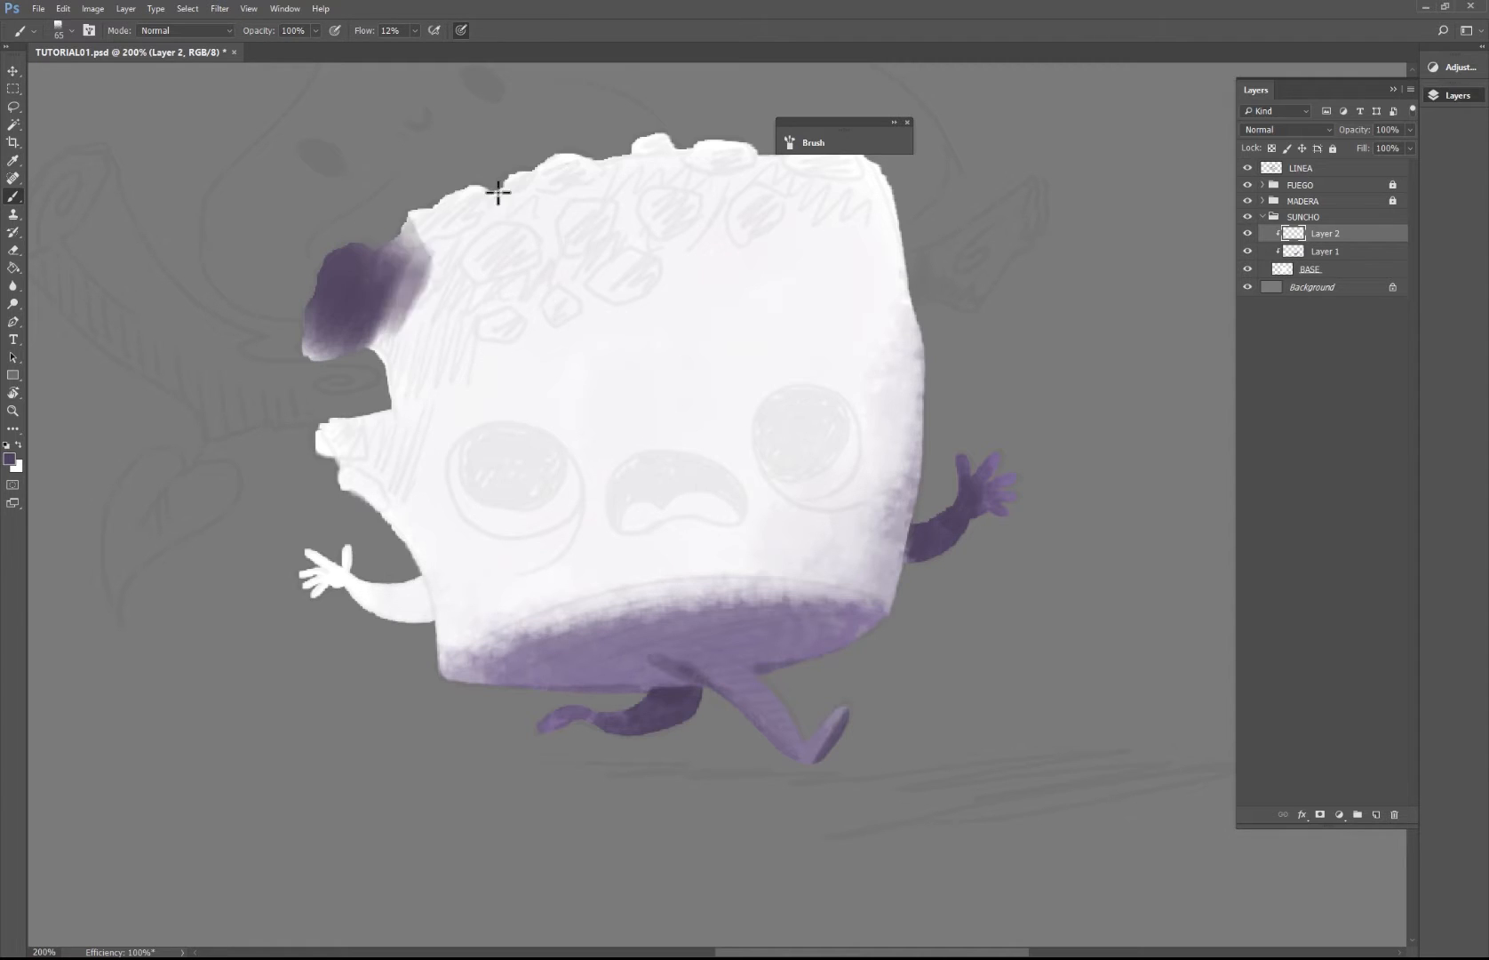
mouse_move(498, 192)
mouse_down()
mouse_move(383, 325)
mouse_move(417, 329)
mouse_move(418, 366)
mouse_move(464, 261)
mouse_move(557, 218)
mouse_move(567, 260)
mouse_move(688, 192)
mouse_move(611, 192)
mouse_move(694, 157)
mouse_move(879, 187)
mouse_move(694, 228)
mouse_move(807, 207)
mouse_move(670, 247)
mouse_move(432, 368)
mouse_move(389, 428)
mouse_move(359, 429)
mouse_move(360, 458)
mouse_move(447, 532)
mouse_up()
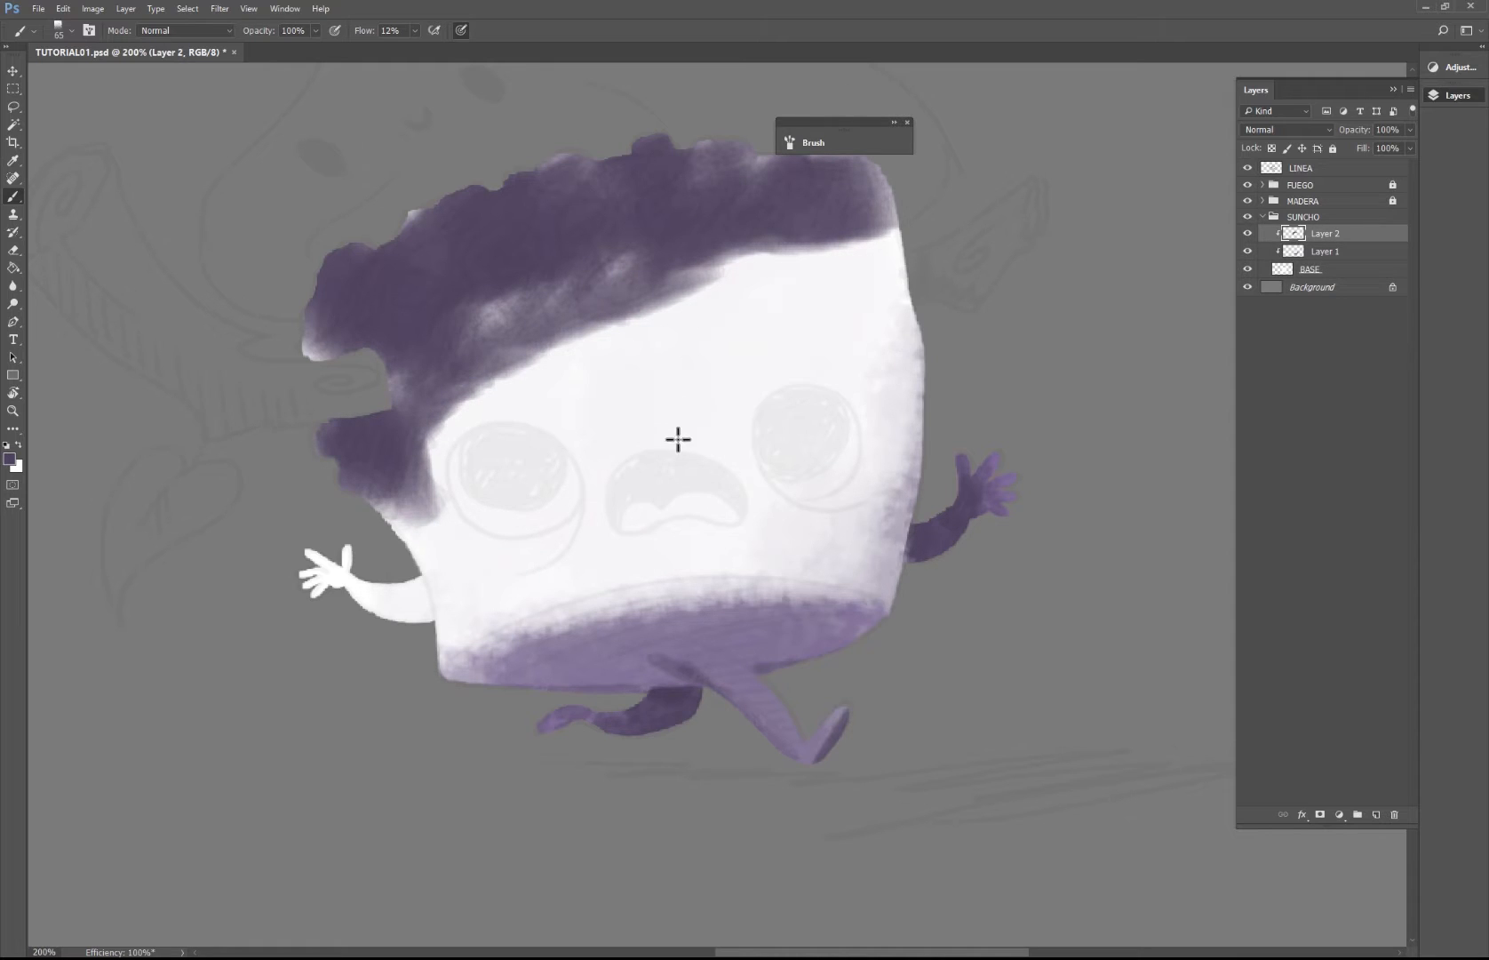
Step: Erase the lower edge of the purple band with the Eraser, using the 15 px brush preset
key(e)
right_click(648, 346)
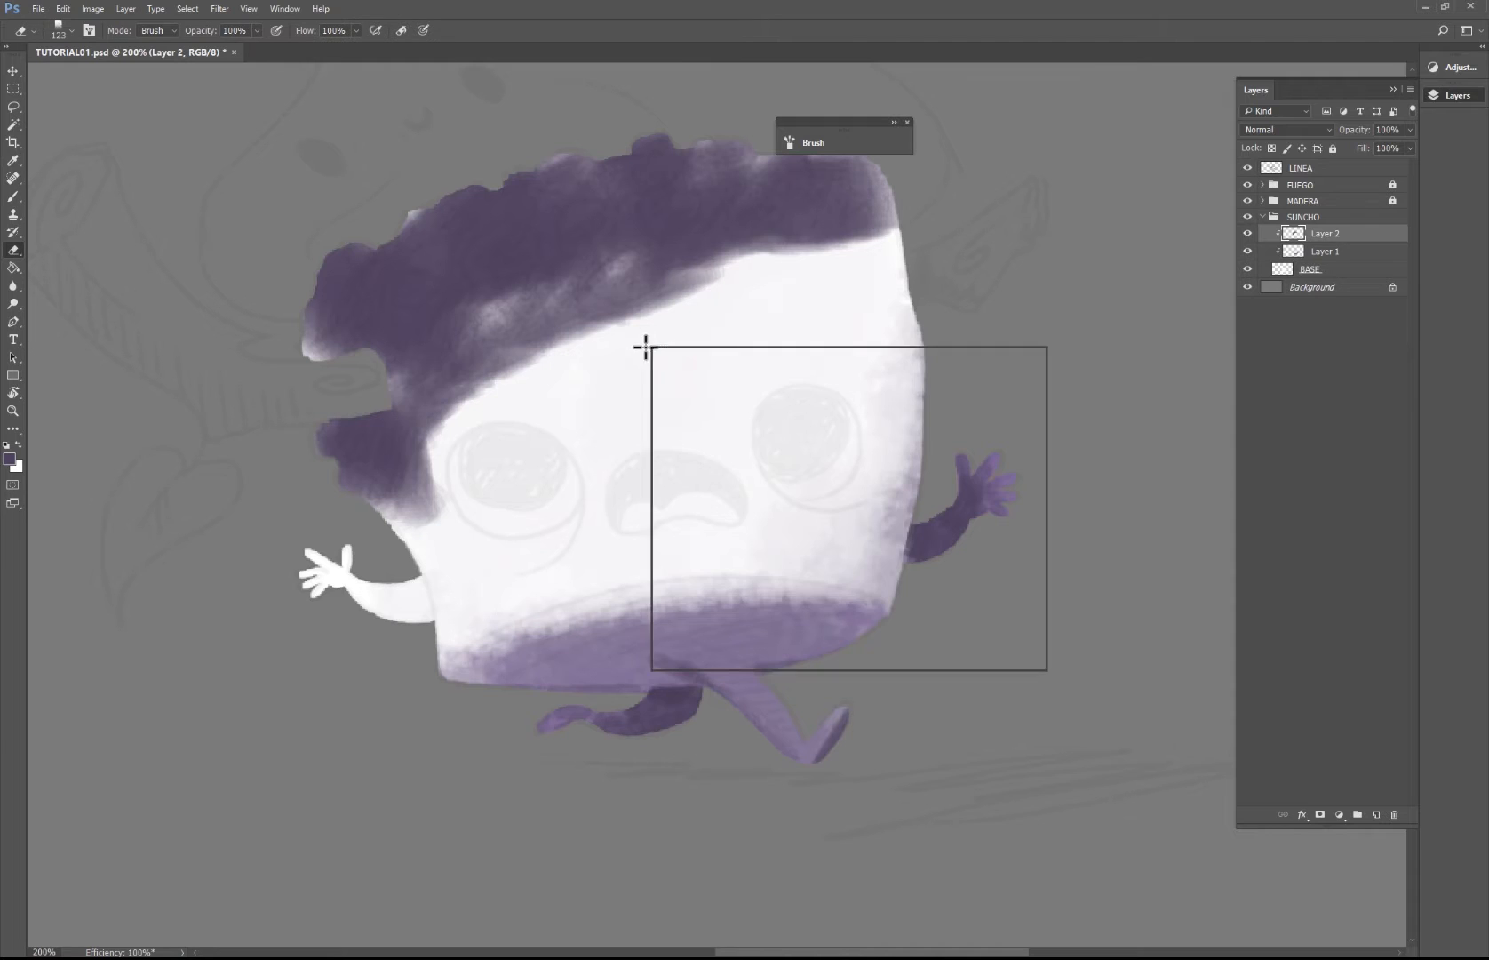
click(780, 600)
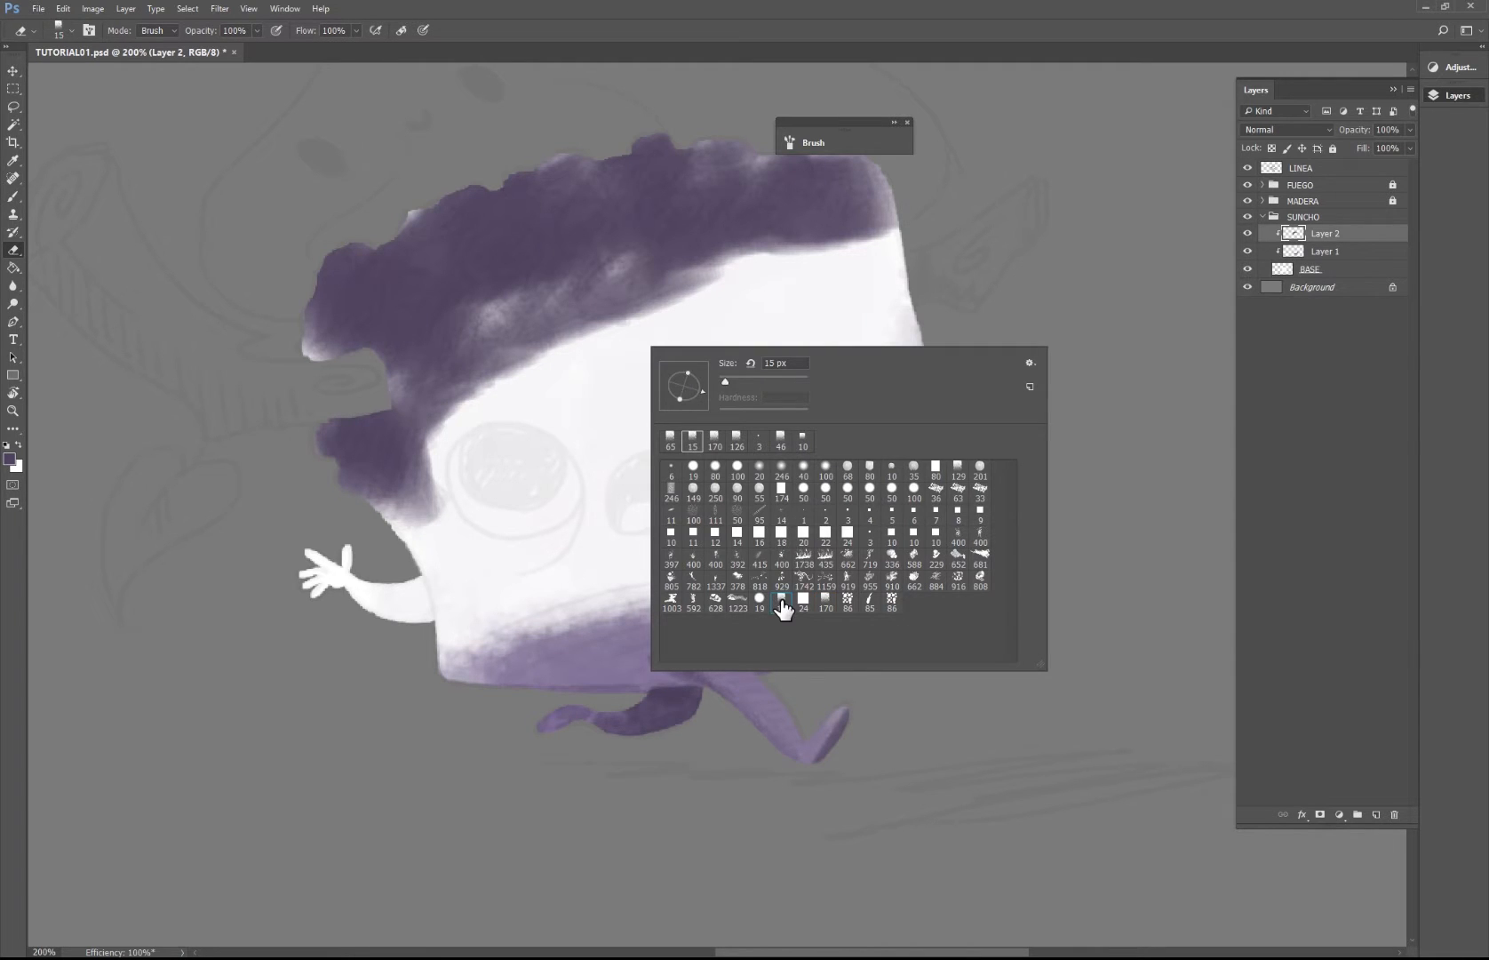
double_click(781, 600)
mouse_move(443, 449)
mouse_down()
mouse_move(378, 493)
mouse_move(413, 426)
mouse_move(483, 369)
mouse_move(419, 358)
mouse_move(392, 322)
mouse_move(433, 352)
mouse_move(542, 345)
mouse_move(444, 274)
mouse_move(579, 327)
mouse_move(686, 280)
mouse_move(576, 259)
mouse_move(599, 247)
mouse_move(742, 268)
mouse_move(701, 210)
mouse_move(746, 249)
mouse_move(840, 235)
mouse_move(777, 203)
mouse_move(859, 227)
mouse_move(846, 187)
mouse_move(775, 173)
mouse_move(883, 209)
mouse_move(630, 167)
mouse_move(720, 219)
mouse_move(736, 213)
mouse_move(596, 207)
mouse_move(568, 183)
mouse_move(579, 263)
mouse_move(493, 209)
mouse_move(438, 248)
mouse_move(376, 261)
mouse_move(340, 351)
mouse_move(393, 345)
mouse_move(430, 246)
mouse_move(504, 243)
mouse_move(437, 336)
mouse_move(409, 334)
mouse_move(380, 433)
mouse_move(326, 417)
mouse_move(399, 426)
mouse_move(472, 377)
mouse_move(450, 384)
mouse_move(443, 343)
mouse_move(484, 338)
mouse_up()
Step: Sample the white of the face and brush it softly over the lower part of the purple band
key(b)
alt+click(861, 186)
key(i)
click(501, 380)
key(b)
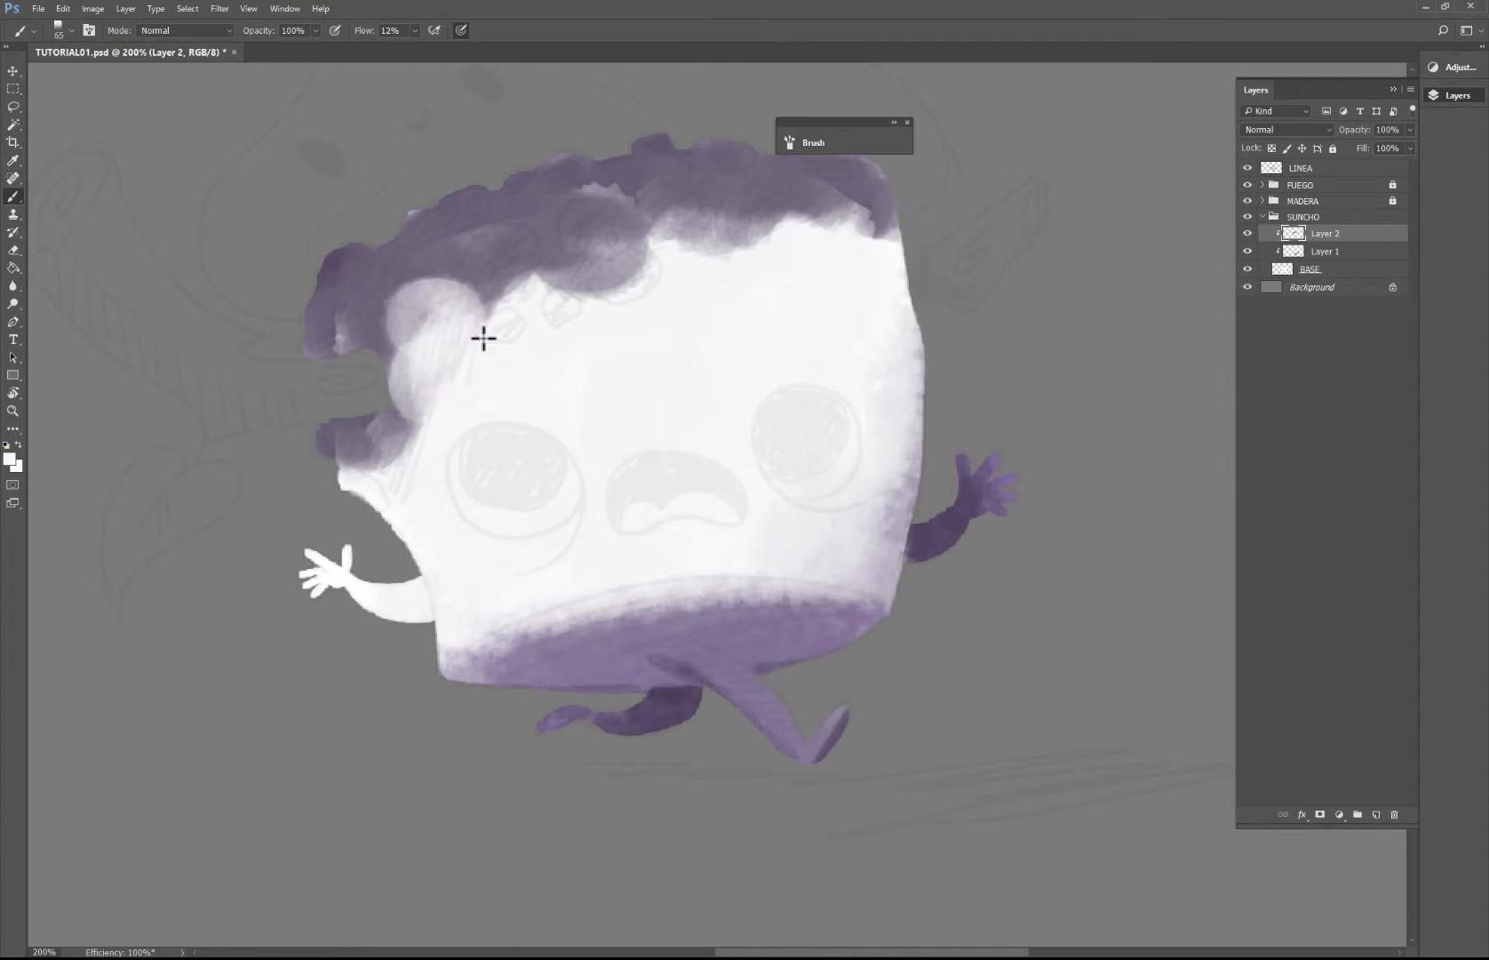
drag(412, 42, 406, 42)
mouse_move(503, 286)
mouse_down()
mouse_move(428, 277)
mouse_move(556, 246)
mouse_move(616, 266)
mouse_move(548, 228)
mouse_move(661, 233)
mouse_move(632, 208)
mouse_move(716, 232)
mouse_move(739, 214)
mouse_move(713, 187)
mouse_move(786, 220)
mouse_move(820, 213)
mouse_move(805, 195)
mouse_move(880, 232)
mouse_up()
drag(813, 328, 629, 358)
Step: Sample the purple at the character's top edge and repaint the burnt band down to the bitten side
key(i)
click(707, 199)
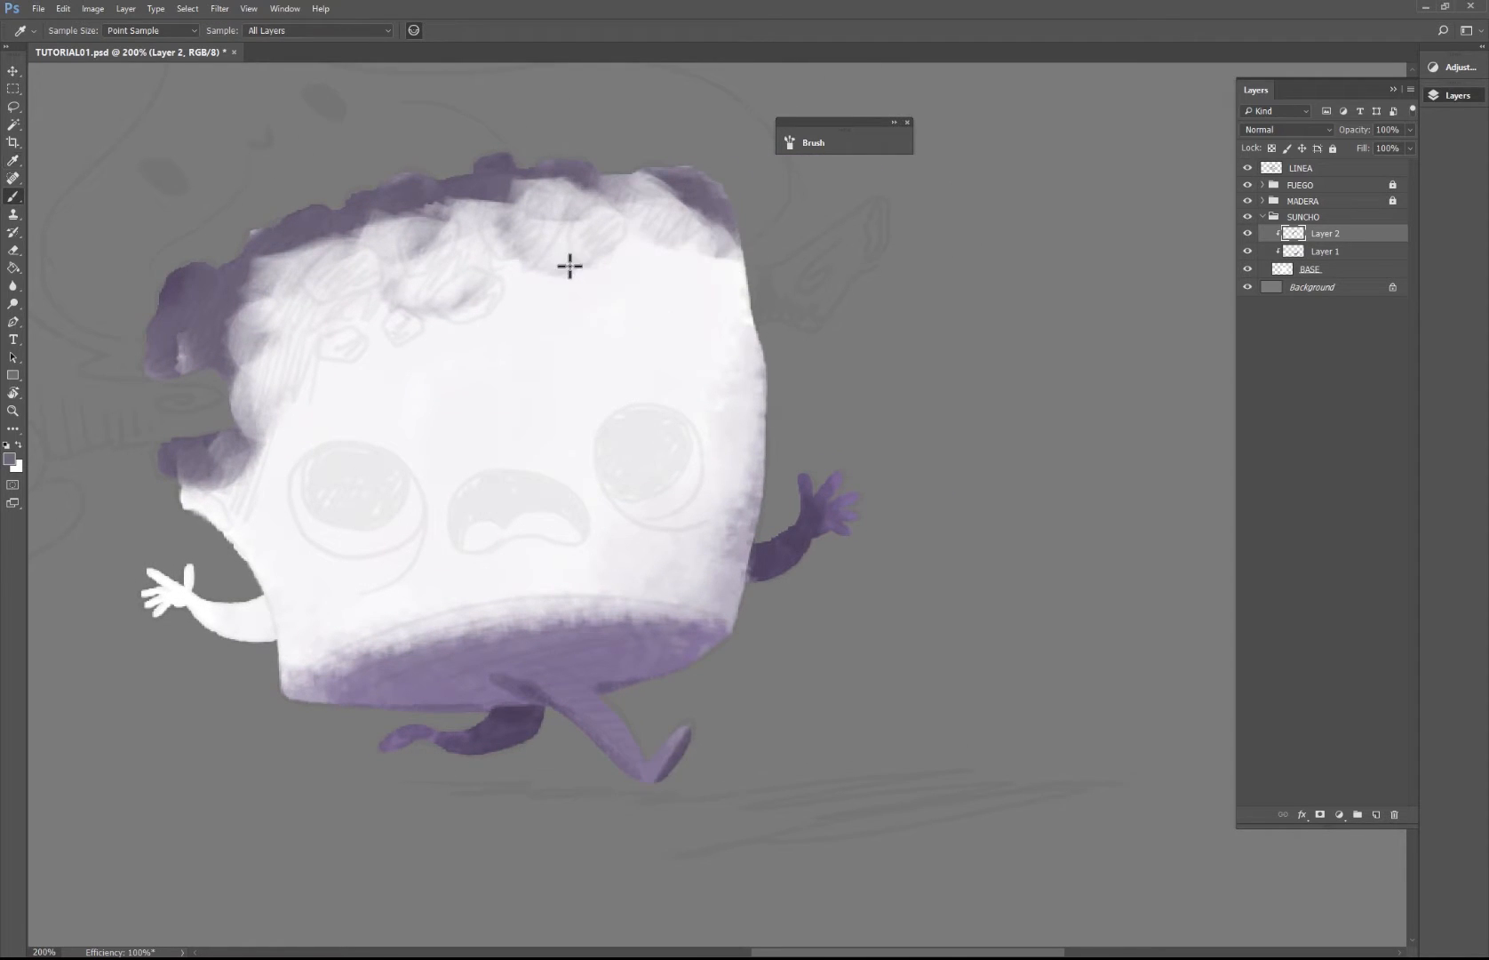
key(b)
mouse_move(524, 244)
mouse_down()
mouse_move(618, 227)
mouse_move(647, 197)
mouse_move(625, 190)
mouse_move(719, 240)
mouse_move(542, 191)
mouse_move(542, 240)
mouse_move(501, 242)
mouse_move(477, 203)
mouse_move(530, 225)
mouse_move(434, 224)
mouse_move(408, 261)
mouse_move(380, 241)
mouse_move(481, 232)
mouse_move(470, 209)
mouse_move(574, 198)
mouse_move(624, 216)
mouse_up()
mouse_move(366, 234)
mouse_down()
mouse_move(323, 295)
mouse_move(261, 283)
mouse_move(288, 335)
mouse_move(254, 351)
mouse_move(278, 381)
mouse_move(237, 460)
mouse_move(201, 467)
mouse_move(236, 473)
mouse_up()
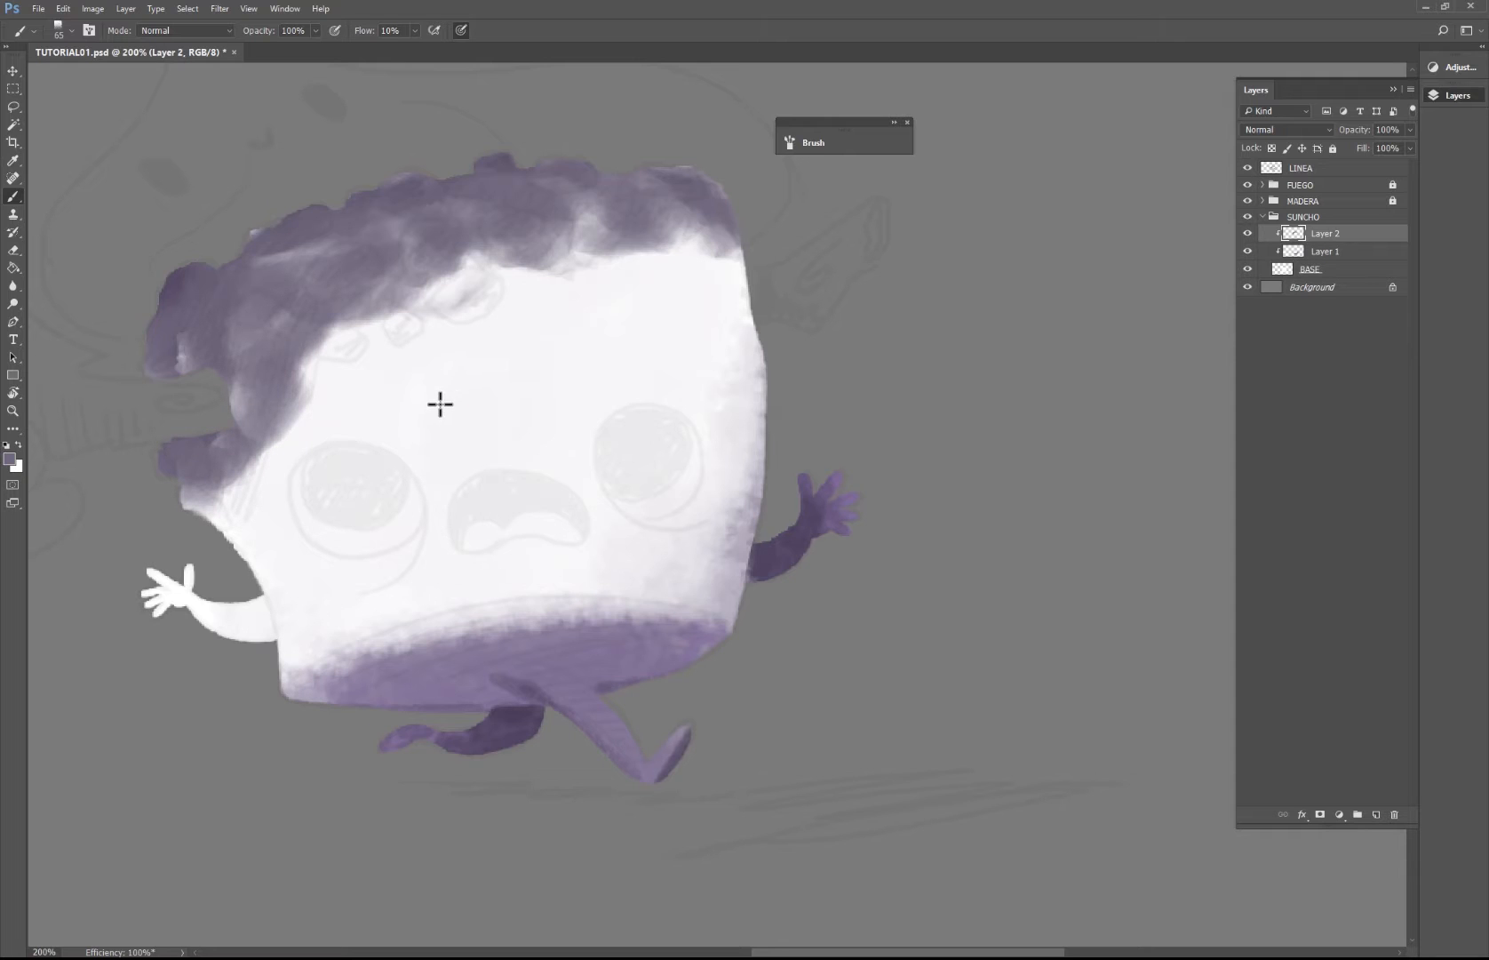
drag(440, 405, 569, 415)
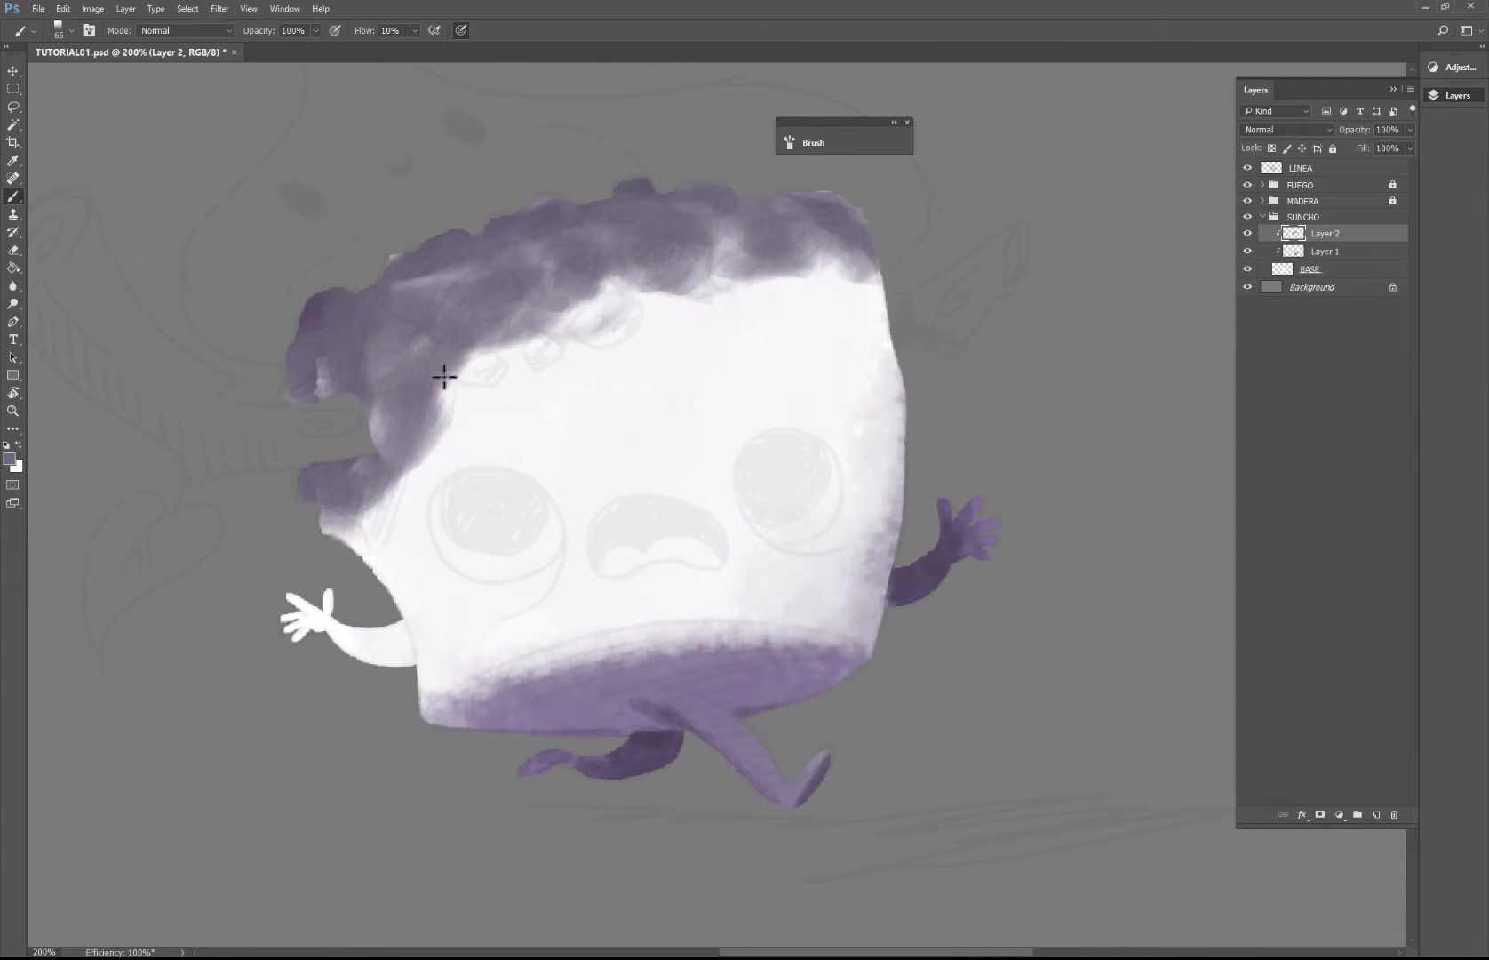
Step: Sample the back leg's dark purple and darken the brush colour to 221b2b
key(i)
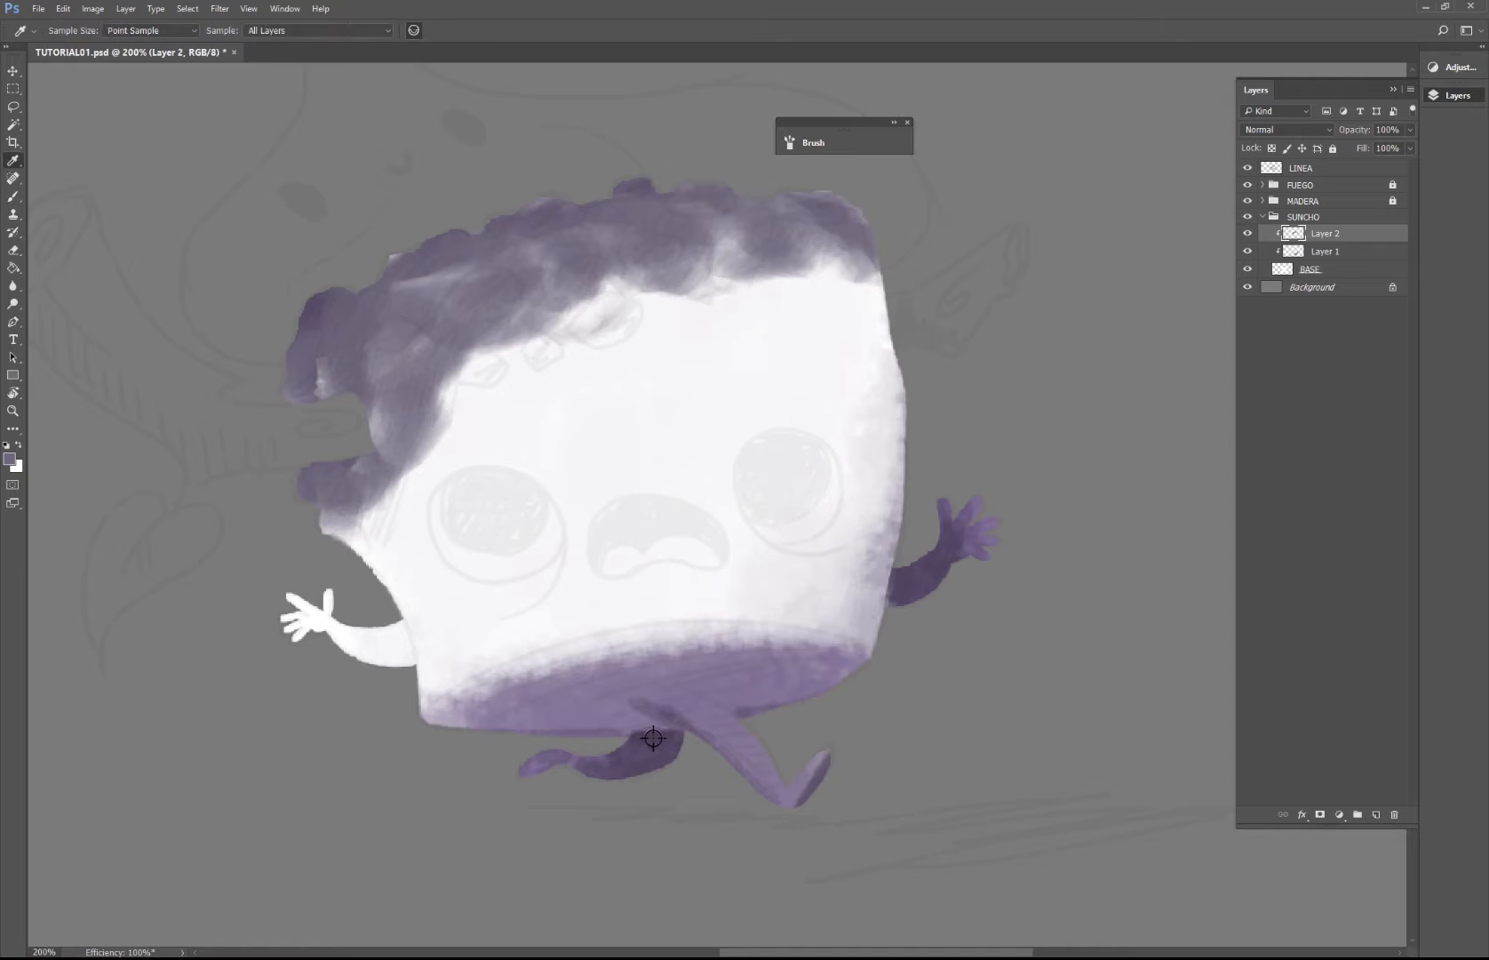
click(653, 738)
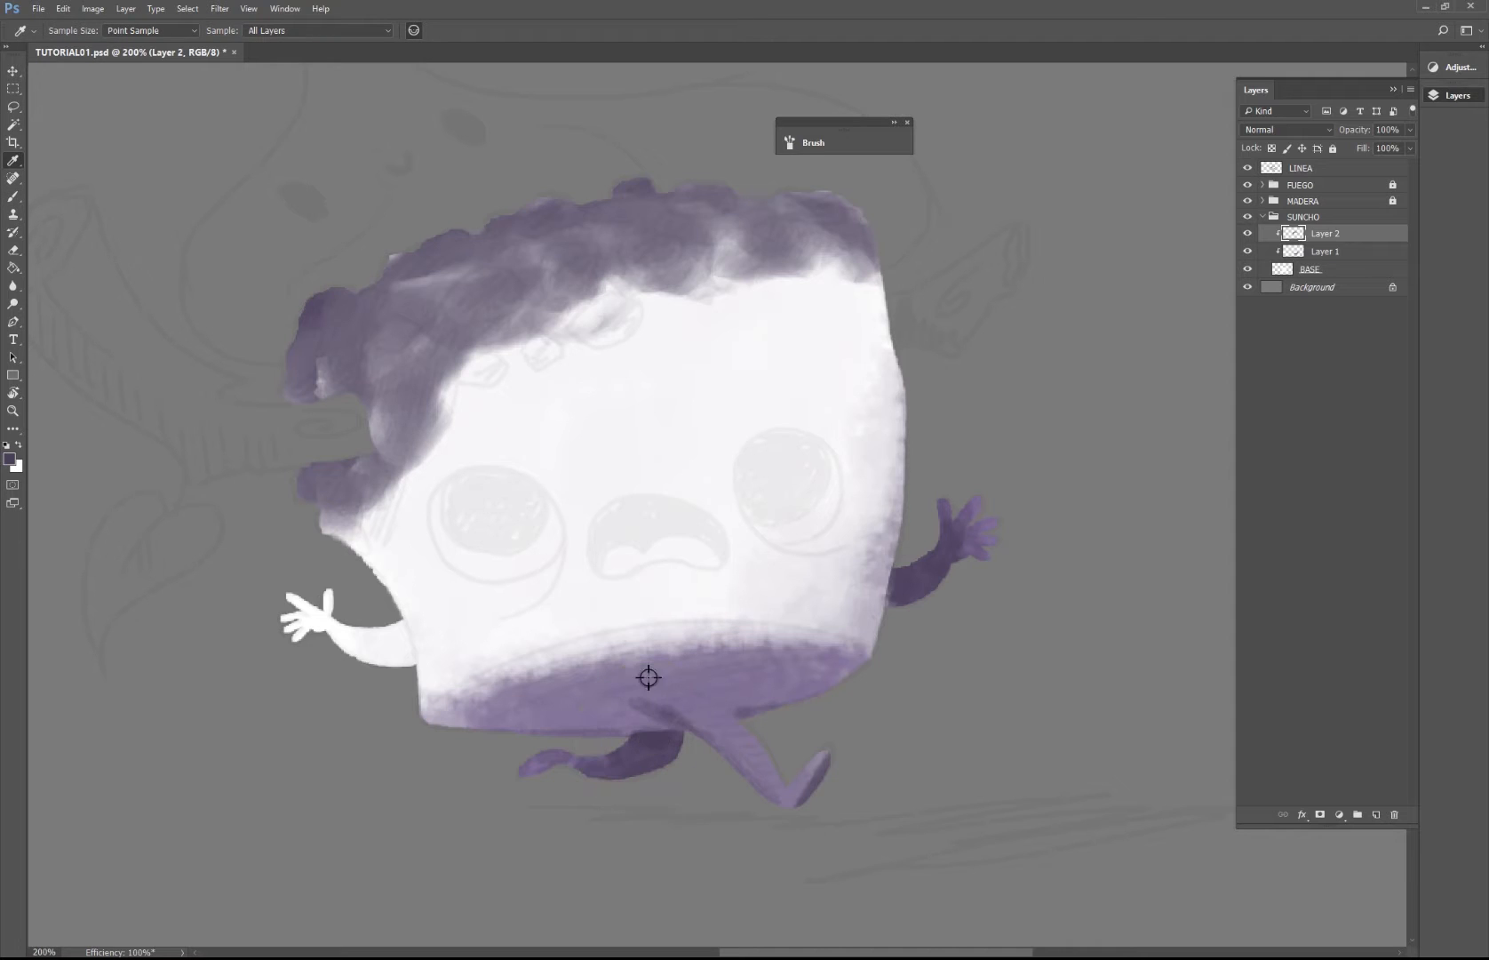
alt+shift+right_click(624, 528)
key(b)
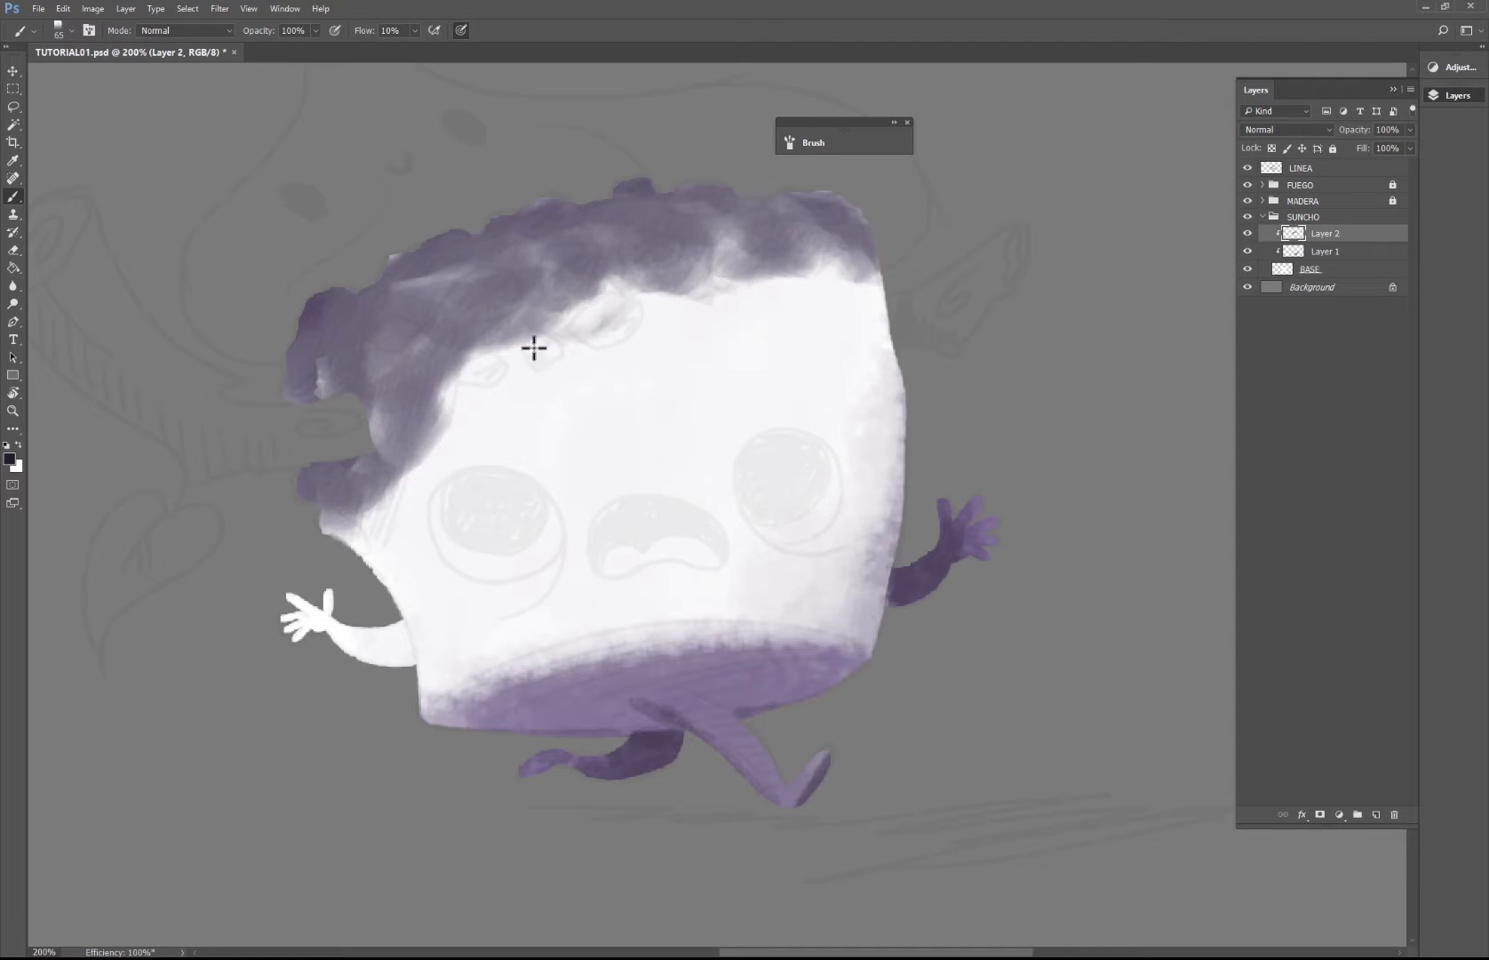
Step: Add a new layer above Layer 2, clip it to the base shape and set the brush size to 30 px
click(1375, 814)
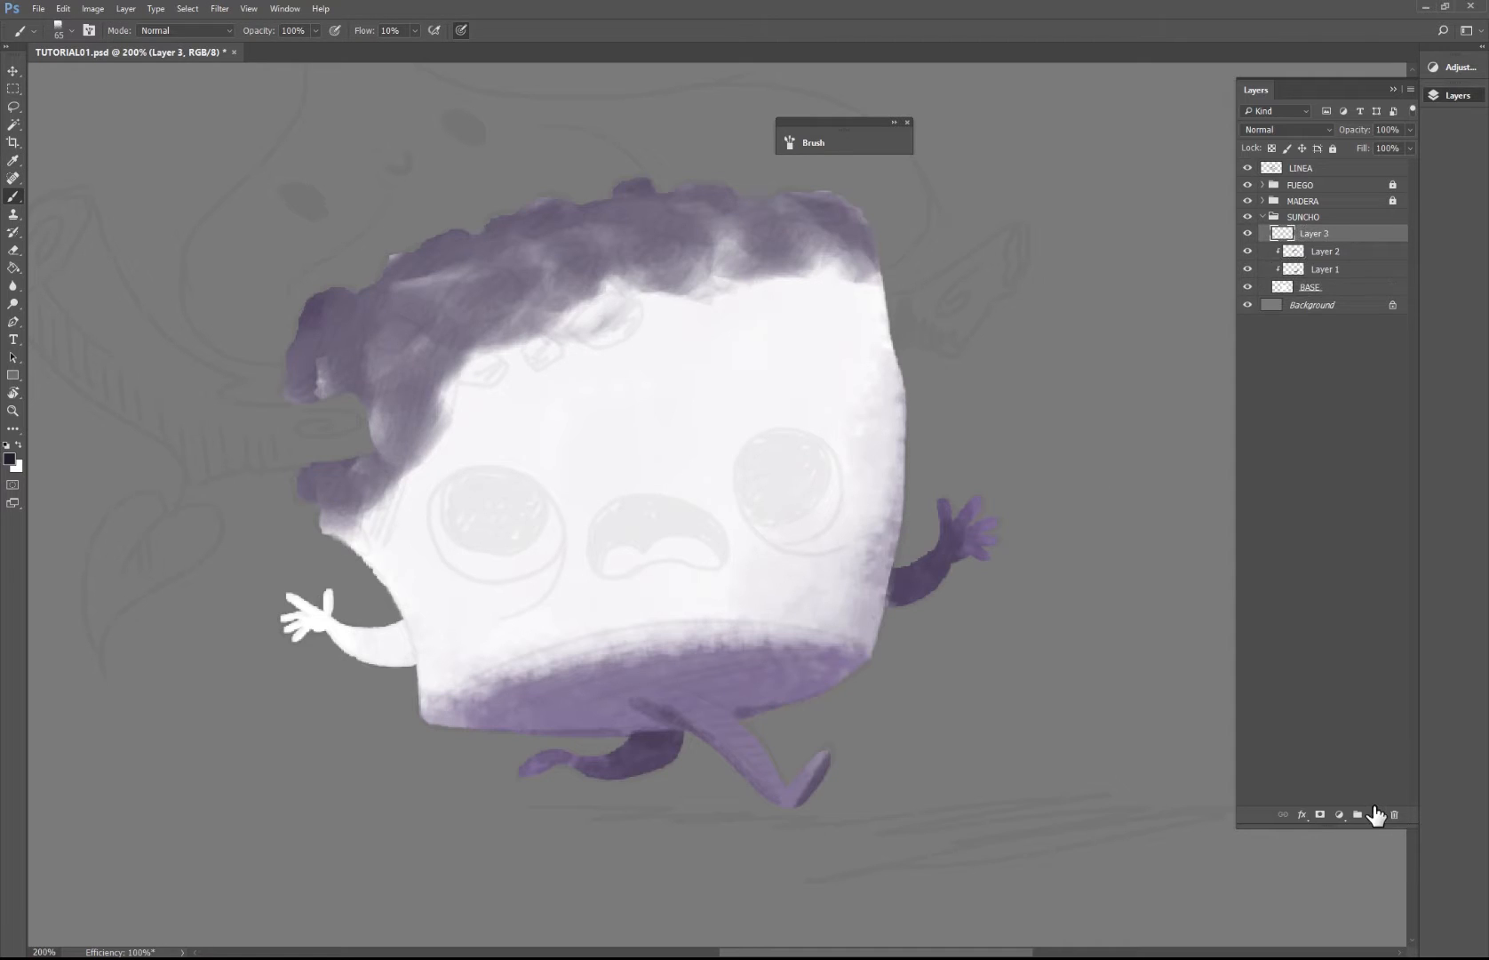
key(ctrl+alt+g)
click(401, 338)
key(ctrl+z)
right_click(403, 353)
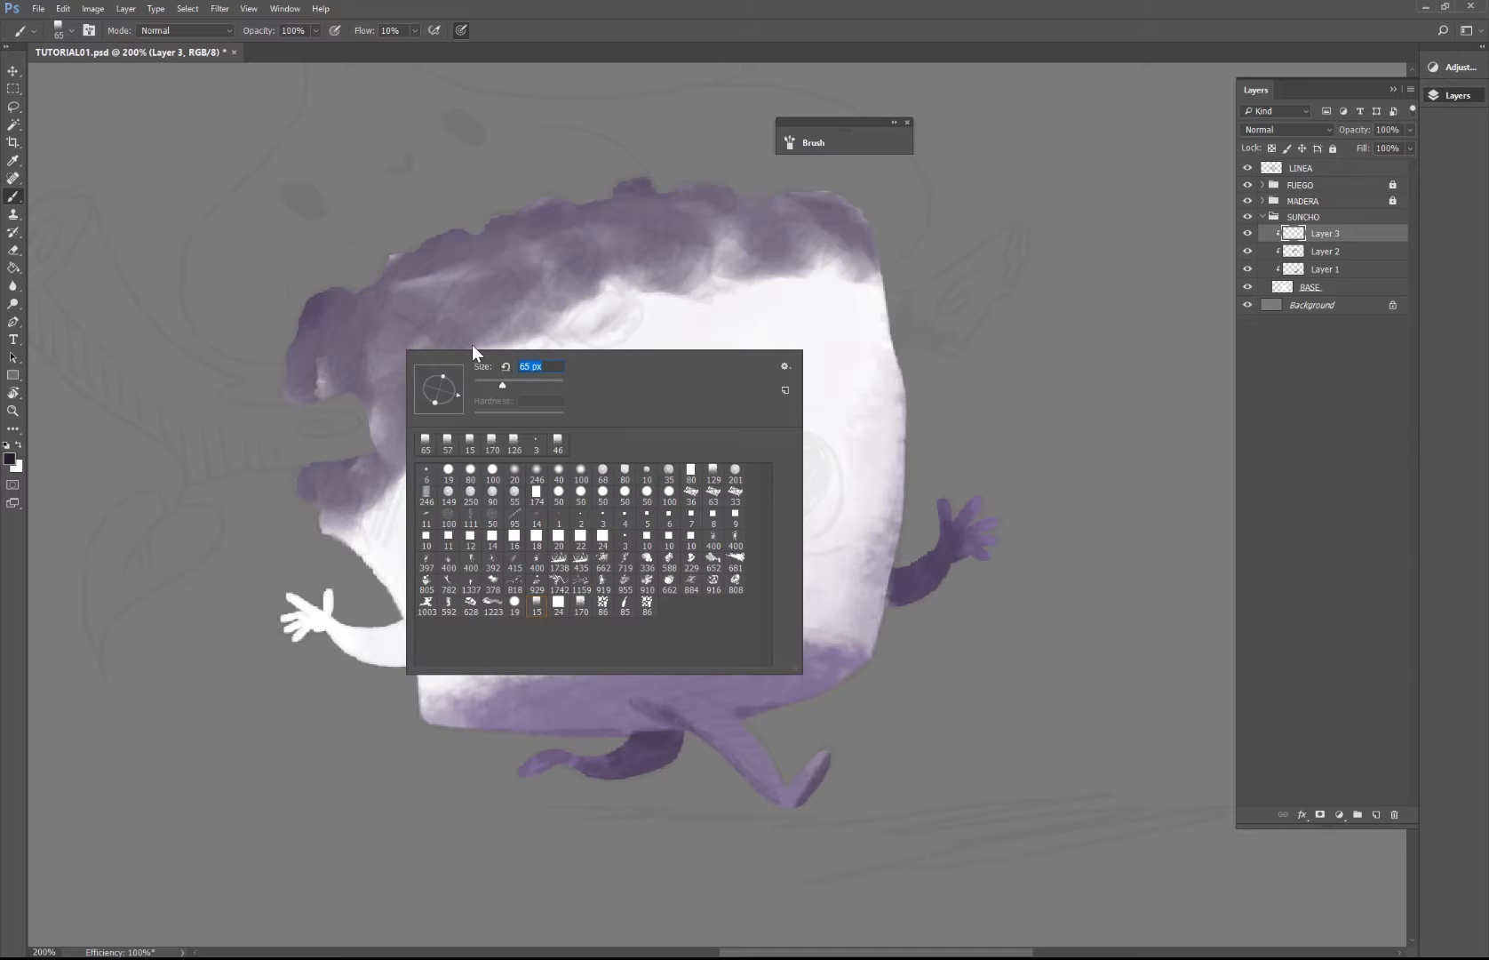
text(30)
key(Return)
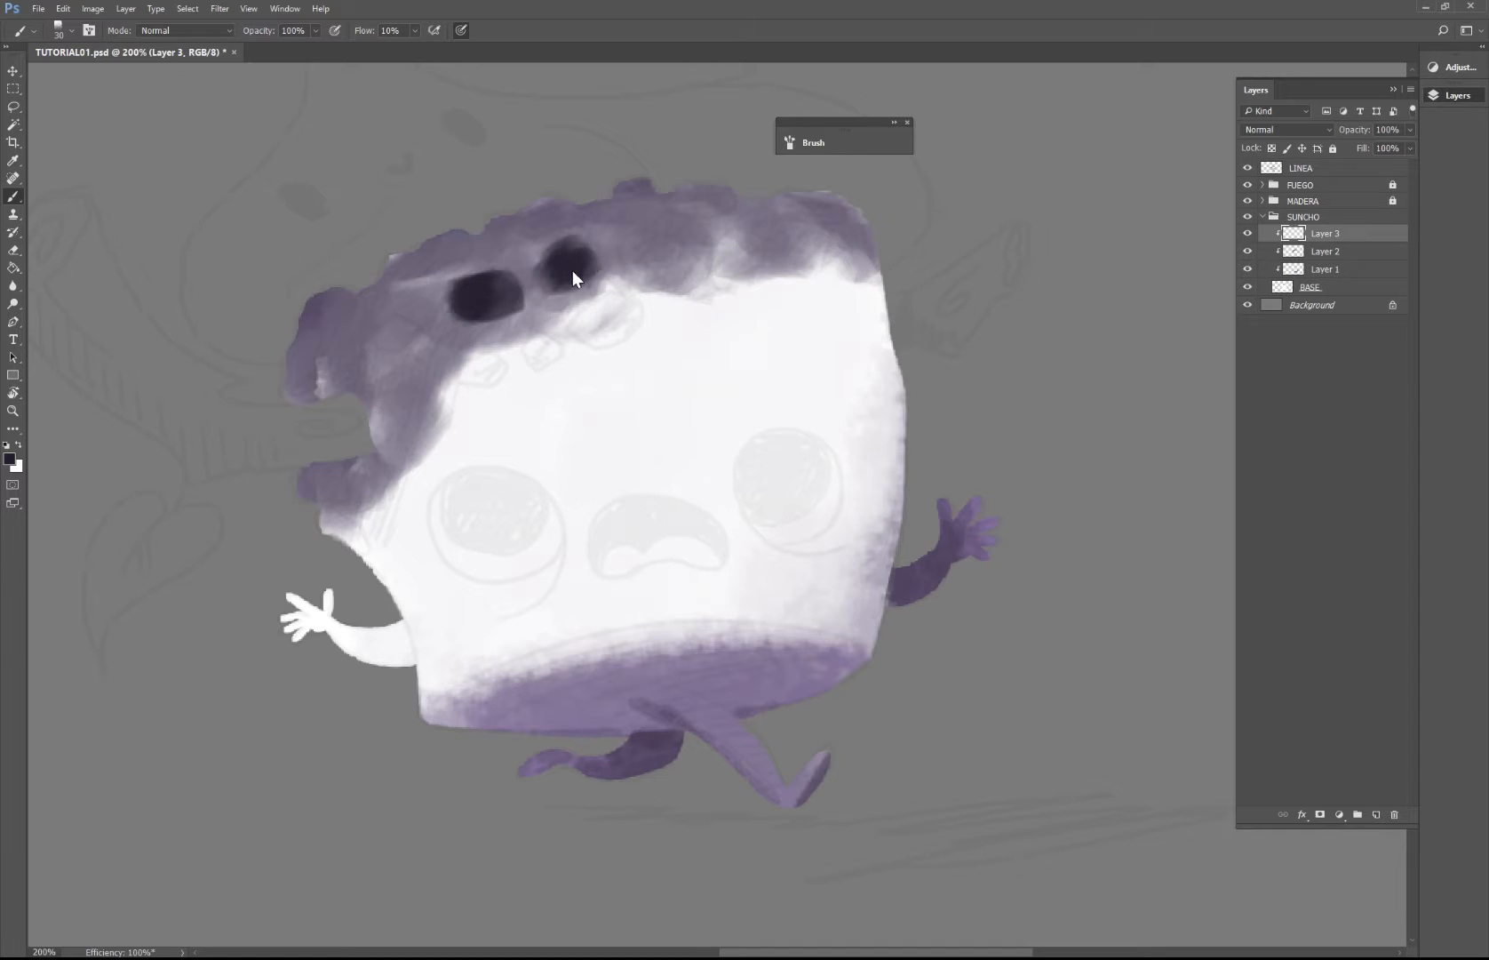
Step: Paint dark rounded spots over the sketched lumps all along the purple band
click(545, 342)
click(487, 364)
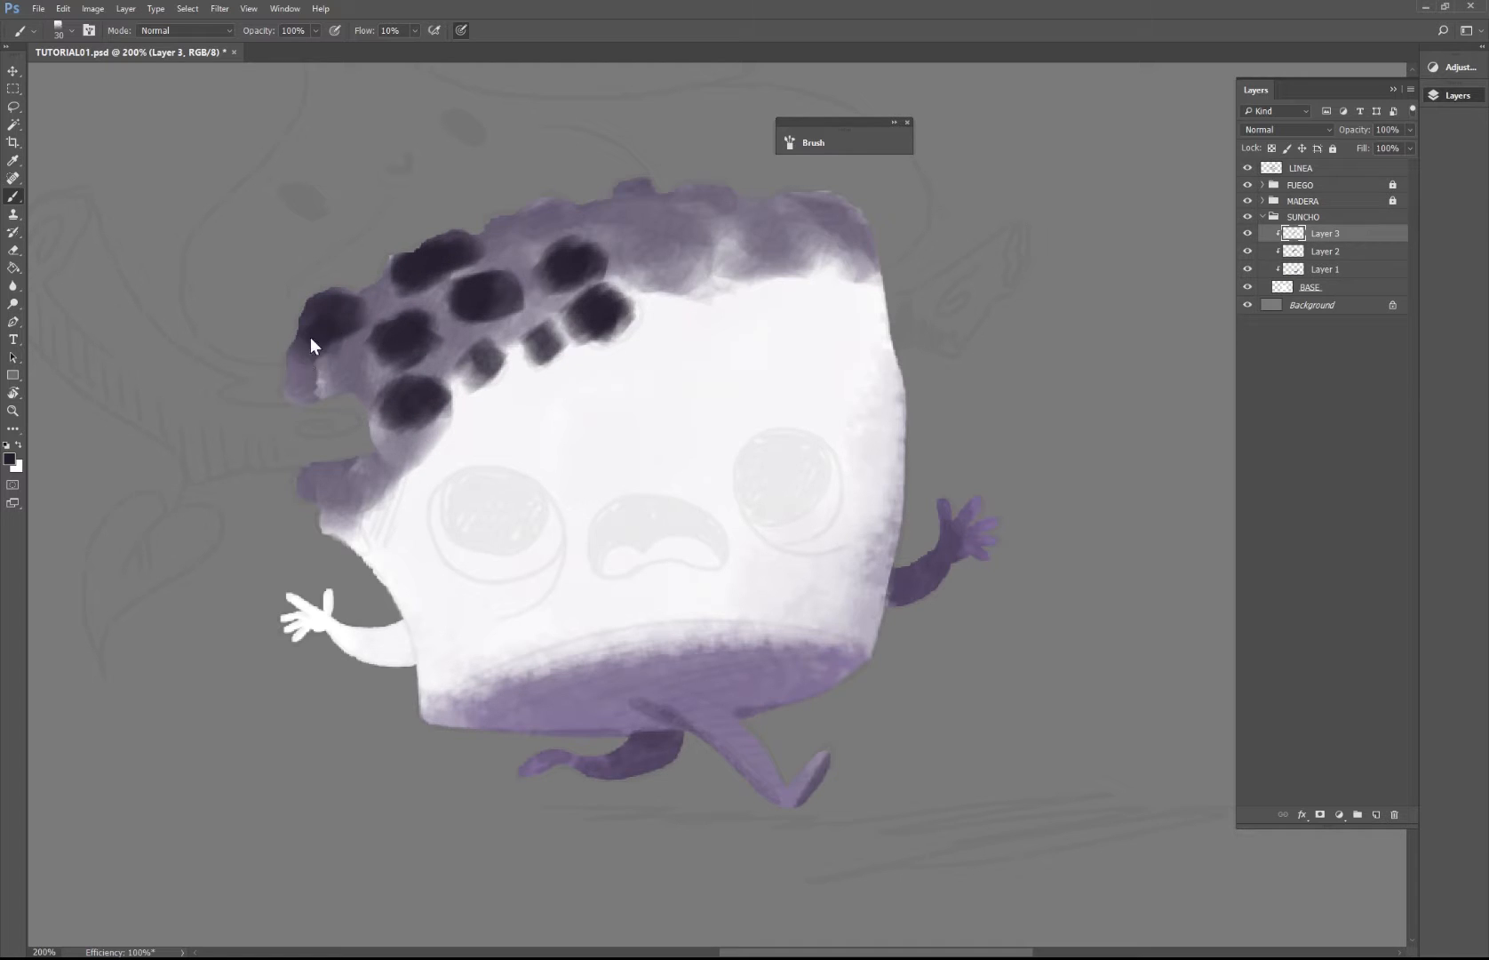
click(573, 217)
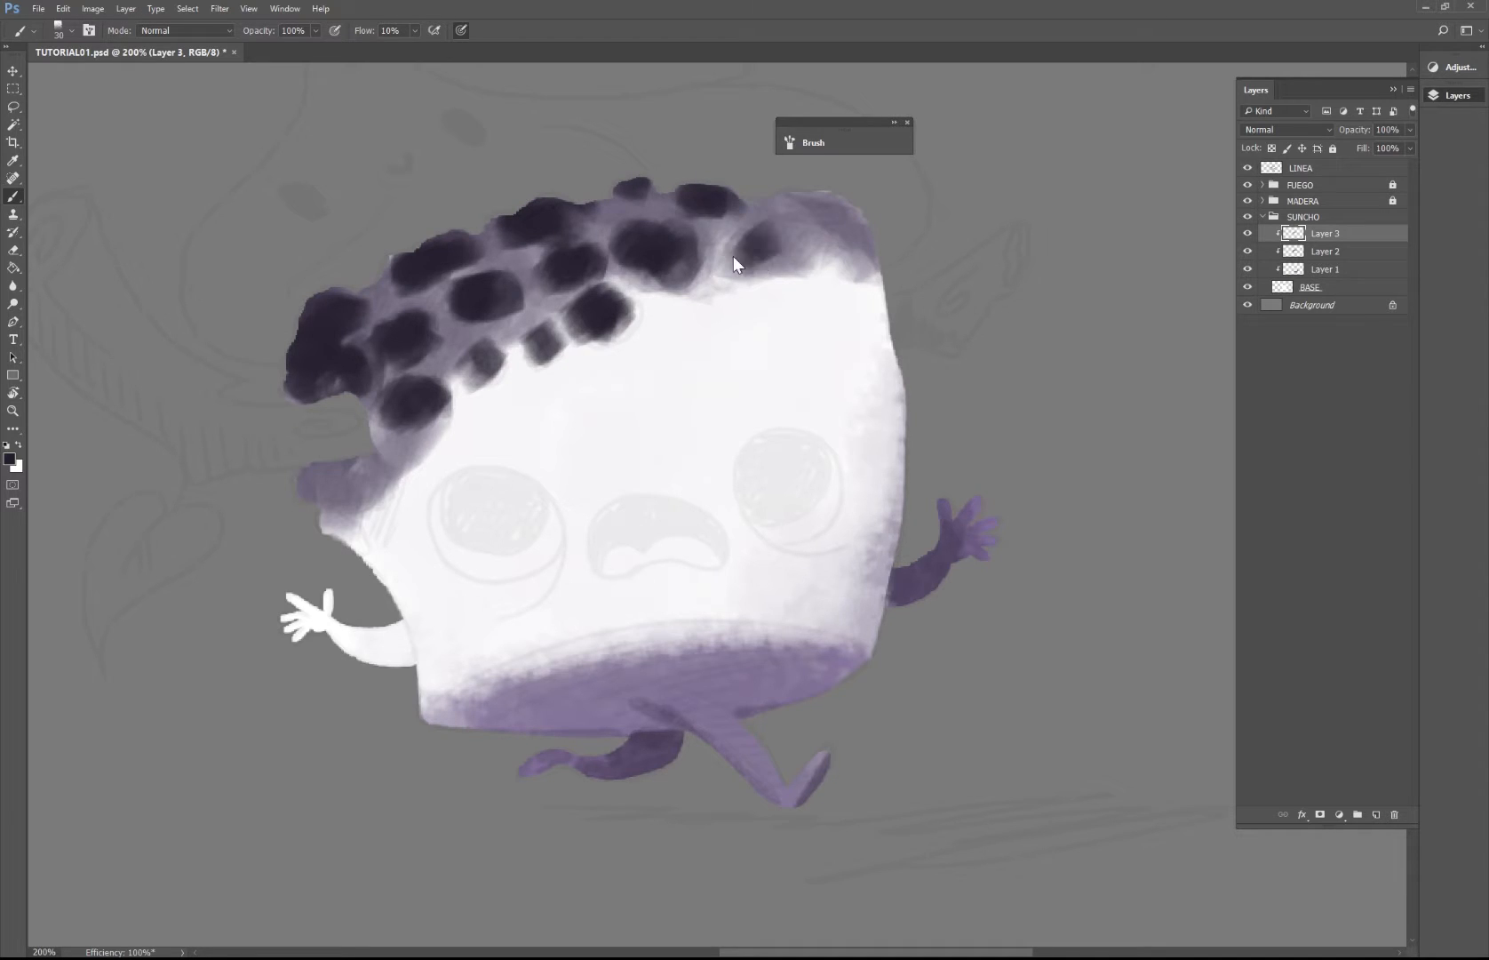
drag(830, 213, 862, 249)
click(820, 300)
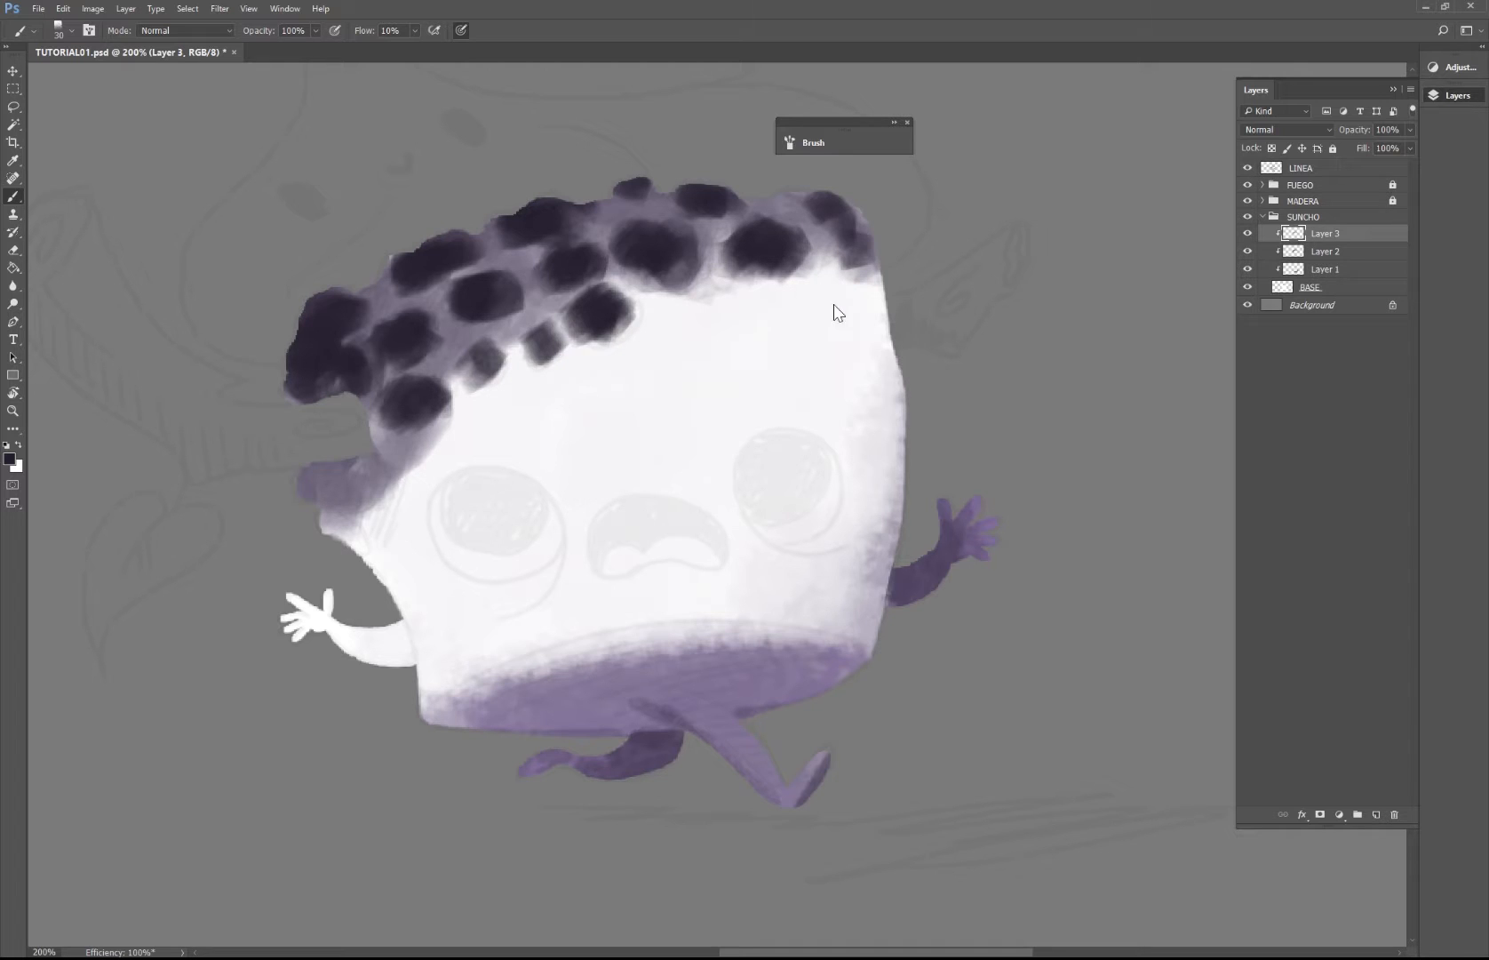
Step: Release the clipping of Layer 3 and extend the dark spots past the character's upper outline
key(z)
key(alt)
alt+click(805, 363)
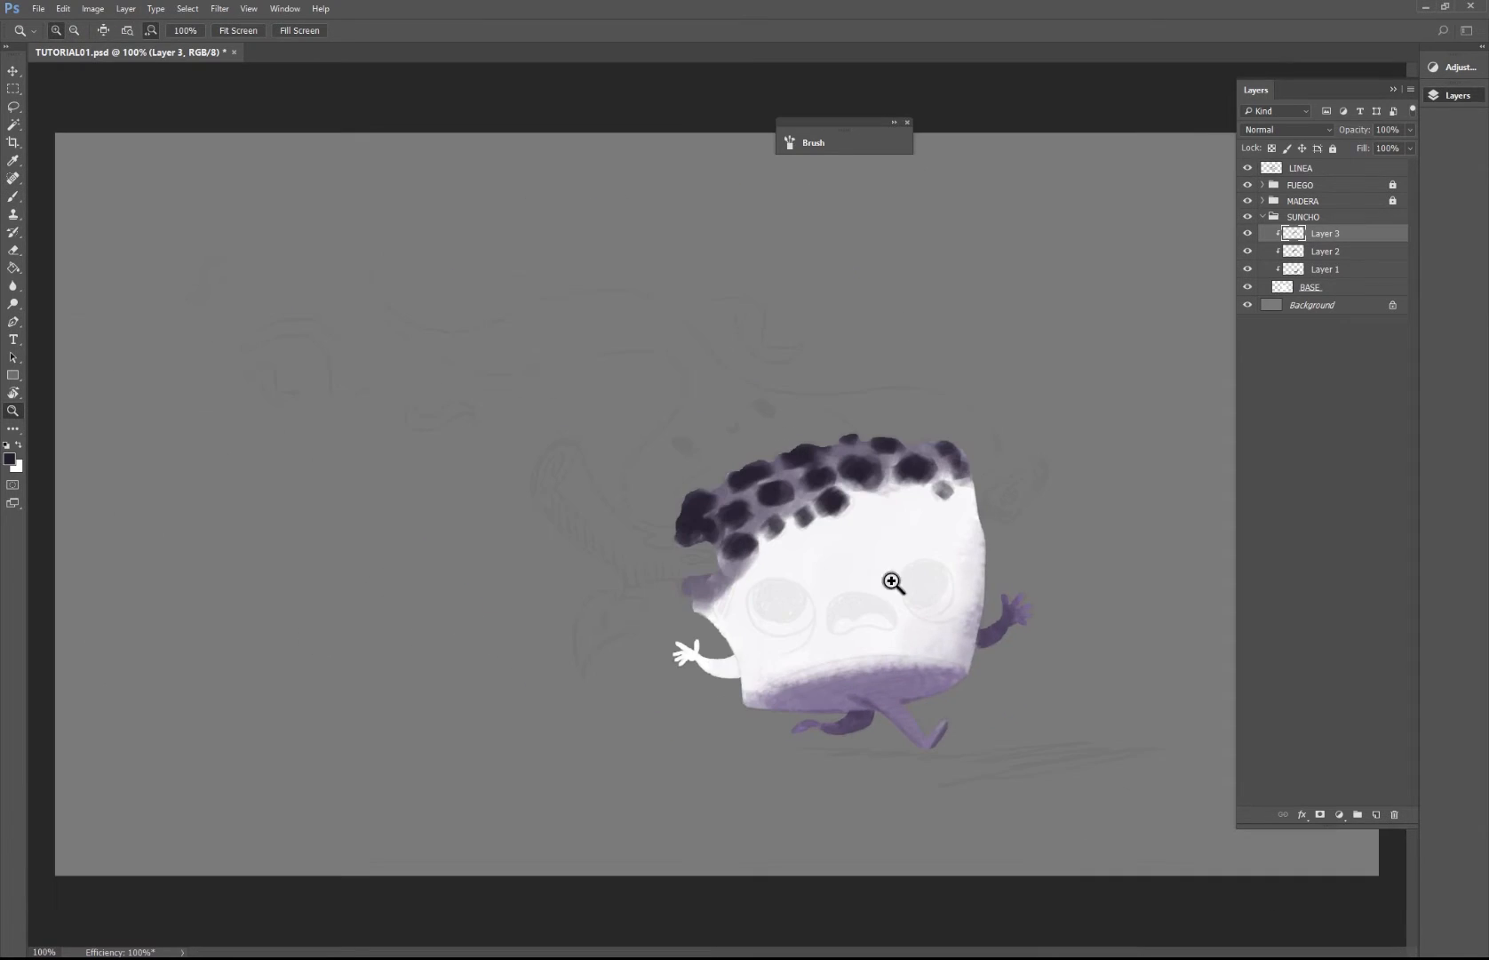
drag(890, 582, 939, 597)
drag(847, 573, 737, 535)
key(b)
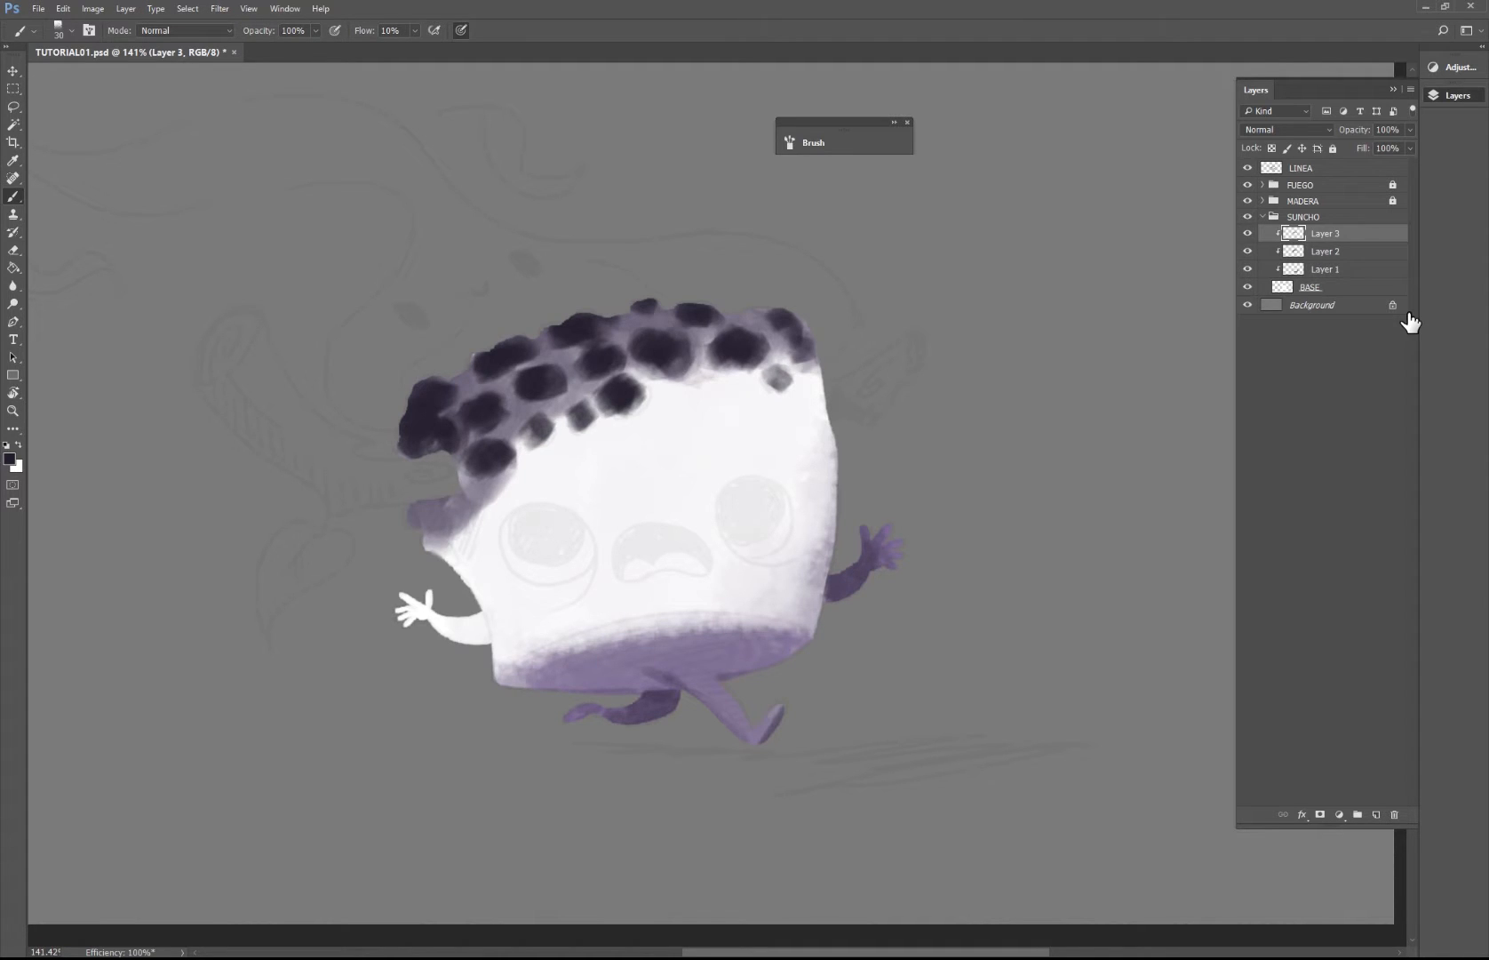
alt+click(1281, 236)
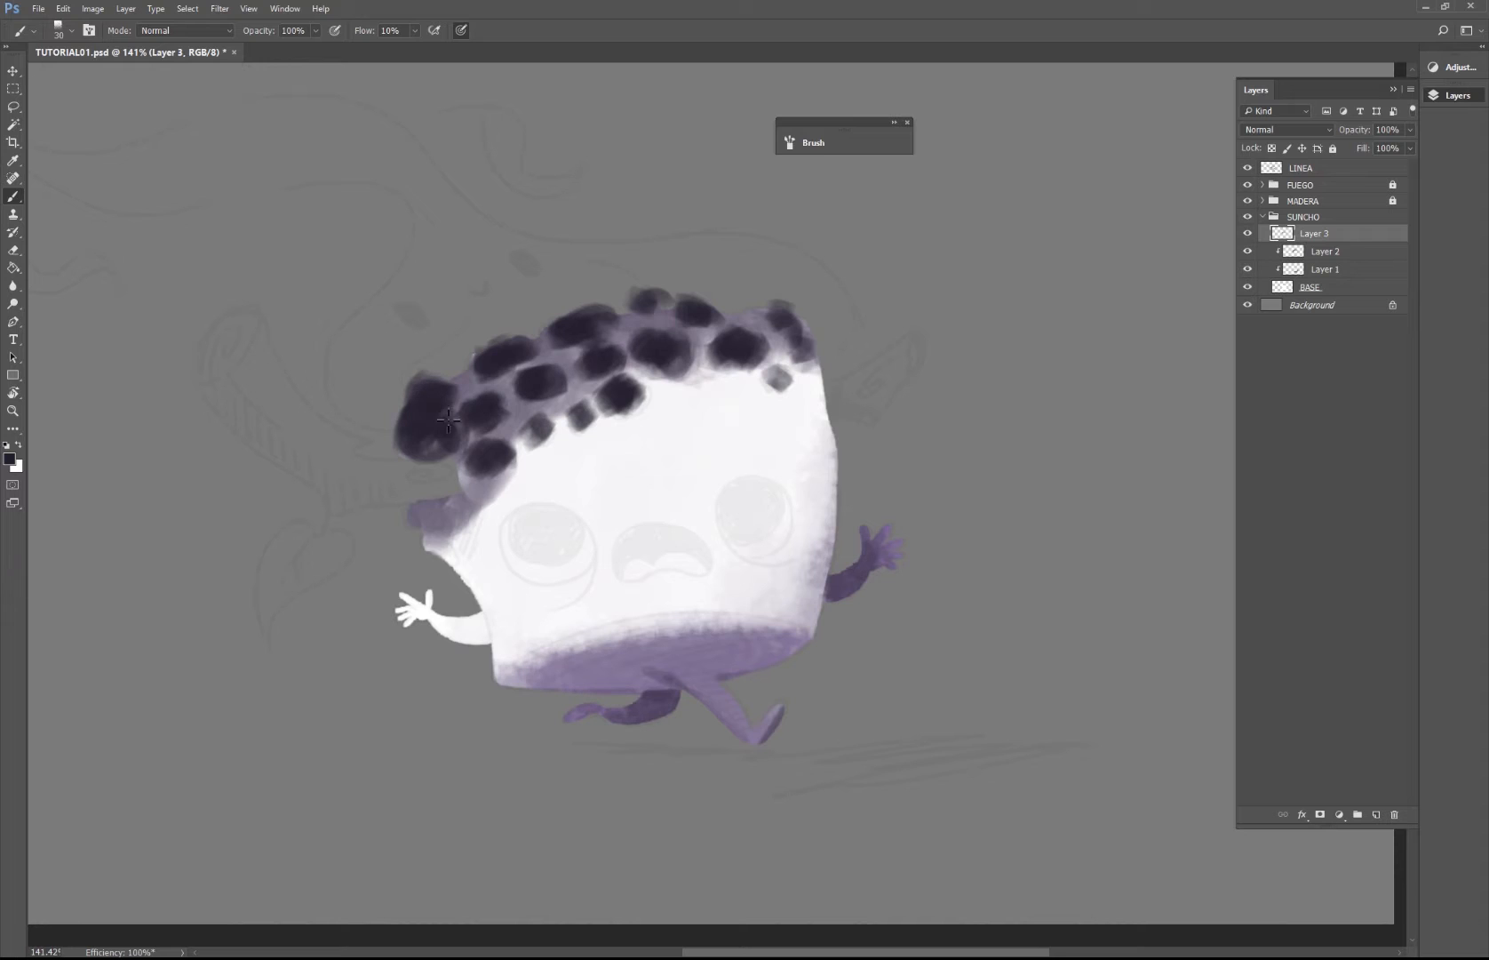
mouse_move(475, 359)
mouse_down()
mouse_move(575, 325)
mouse_move(598, 354)
mouse_move(542, 357)
mouse_up()
key(ctrl+z)
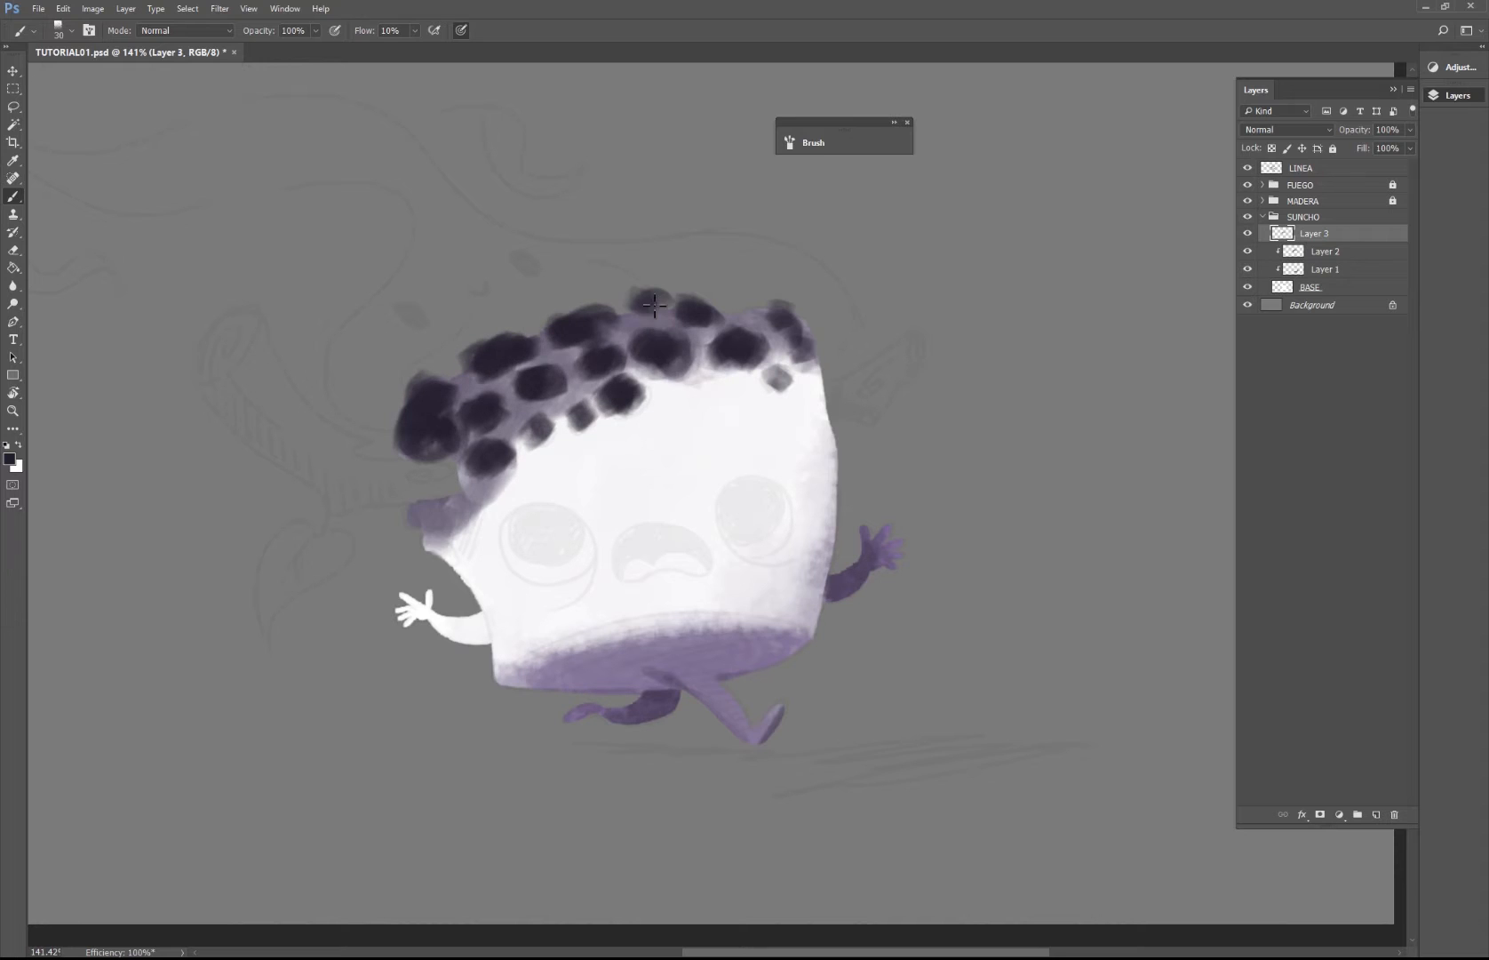
mouse_move(642, 307)
mouse_down()
mouse_move(719, 326)
mouse_move(753, 310)
mouse_up()
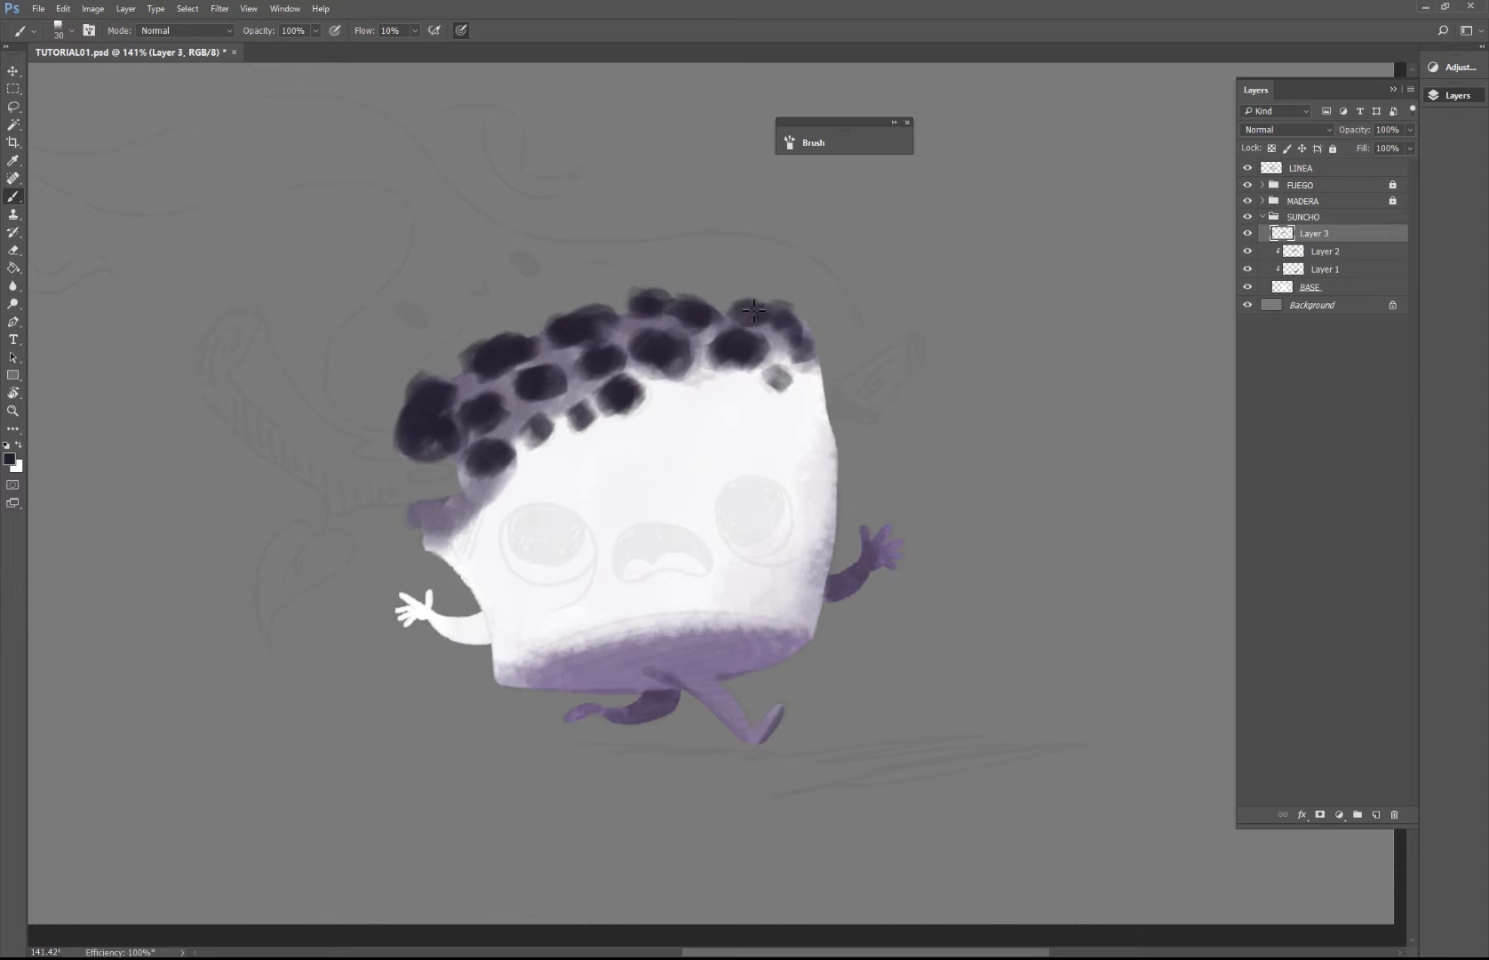
drag(656, 380, 675, 391)
Step: Select Layer 2 and set the foreground colour to orange c5831b
click(1248, 252)
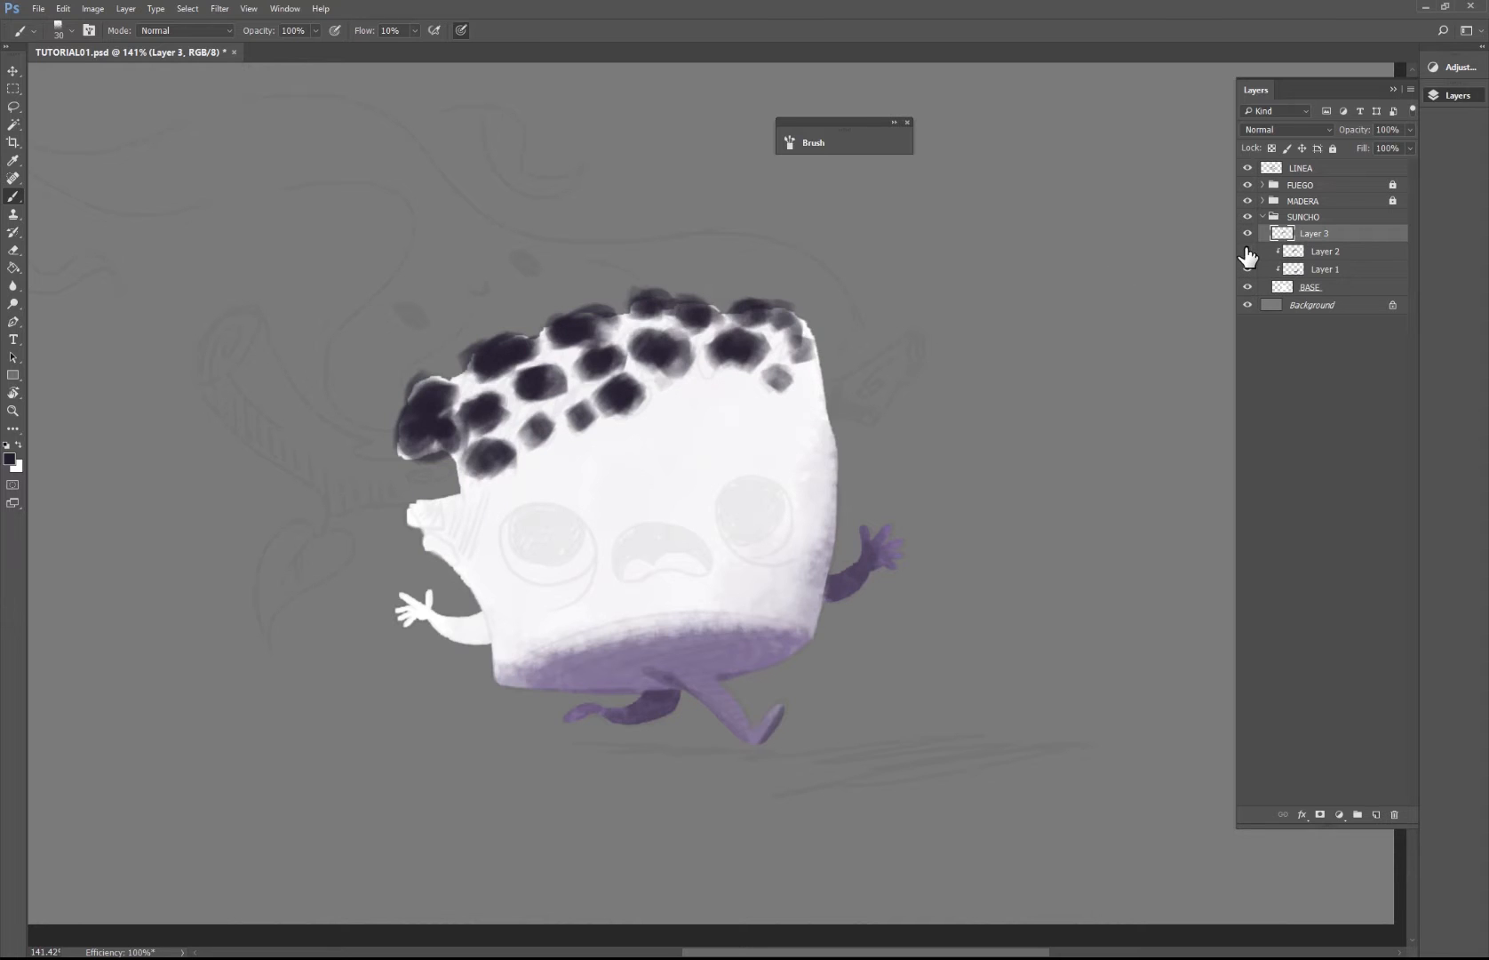
click(1247, 251)
click(1330, 256)
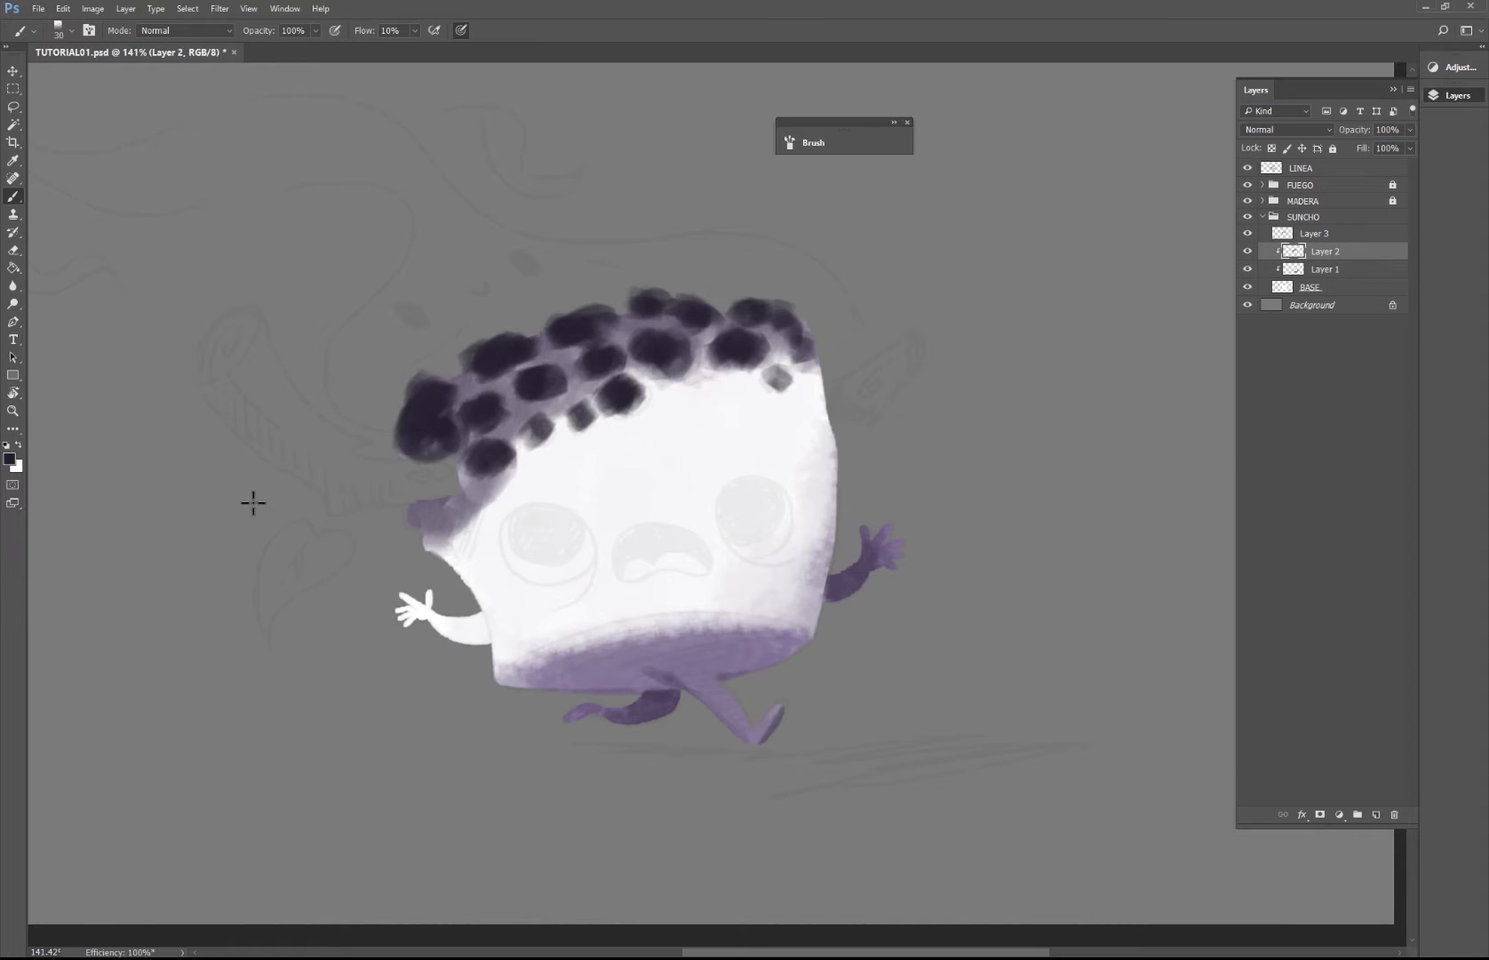
click(10, 460)
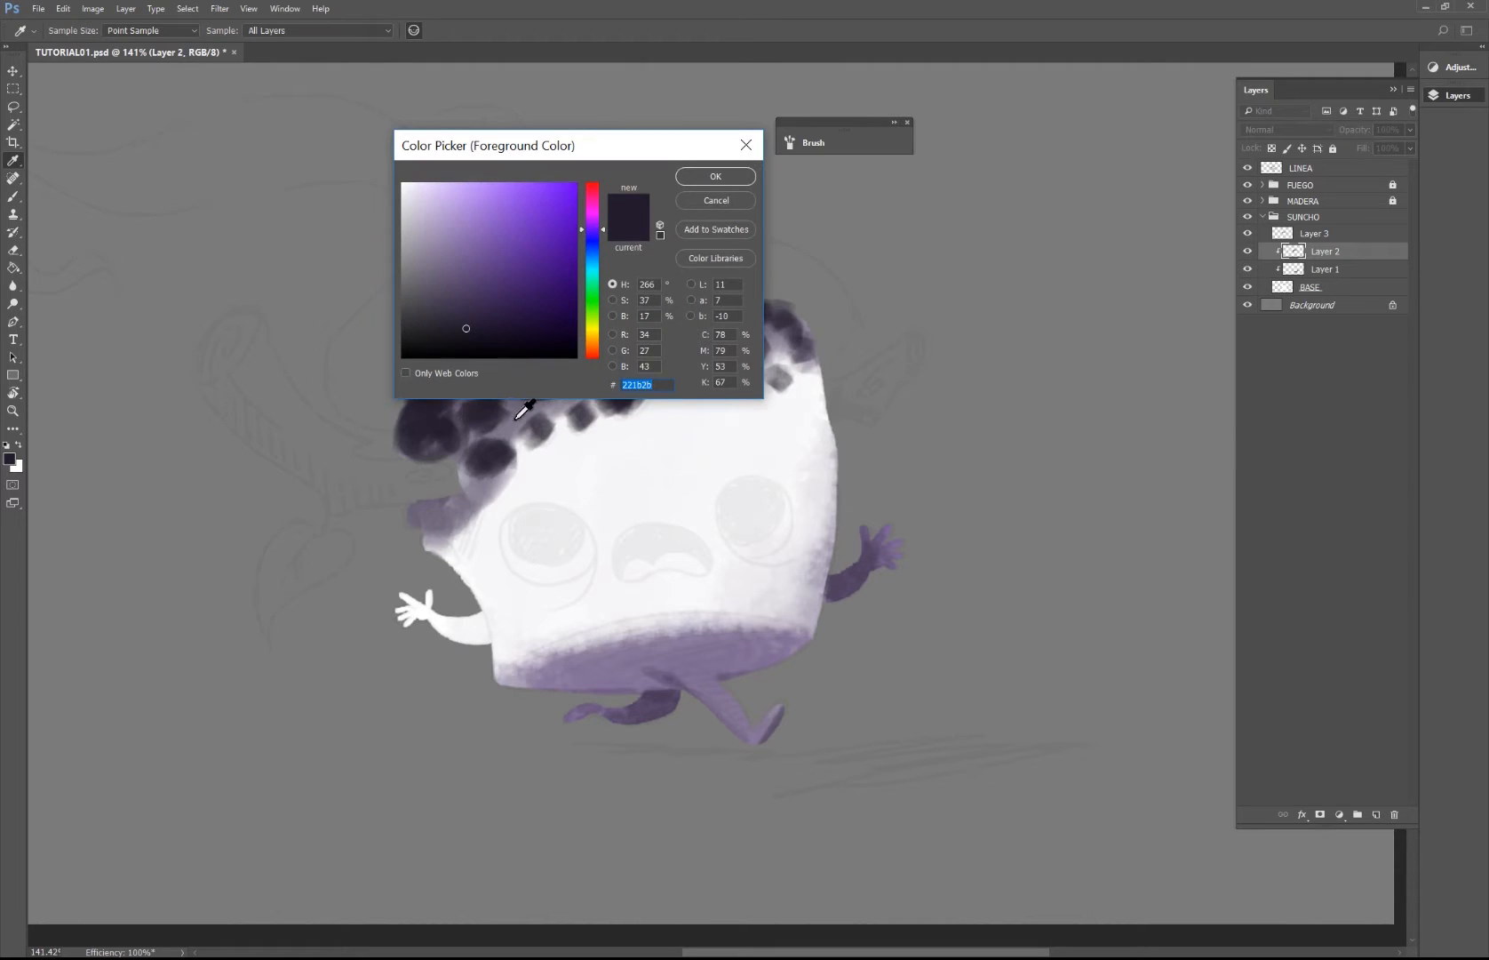
click(565, 266)
drag(598, 325, 595, 339)
mouse_move(555, 215)
mouse_down()
mouse_move(532, 206)
mouse_move(552, 222)
mouse_up()
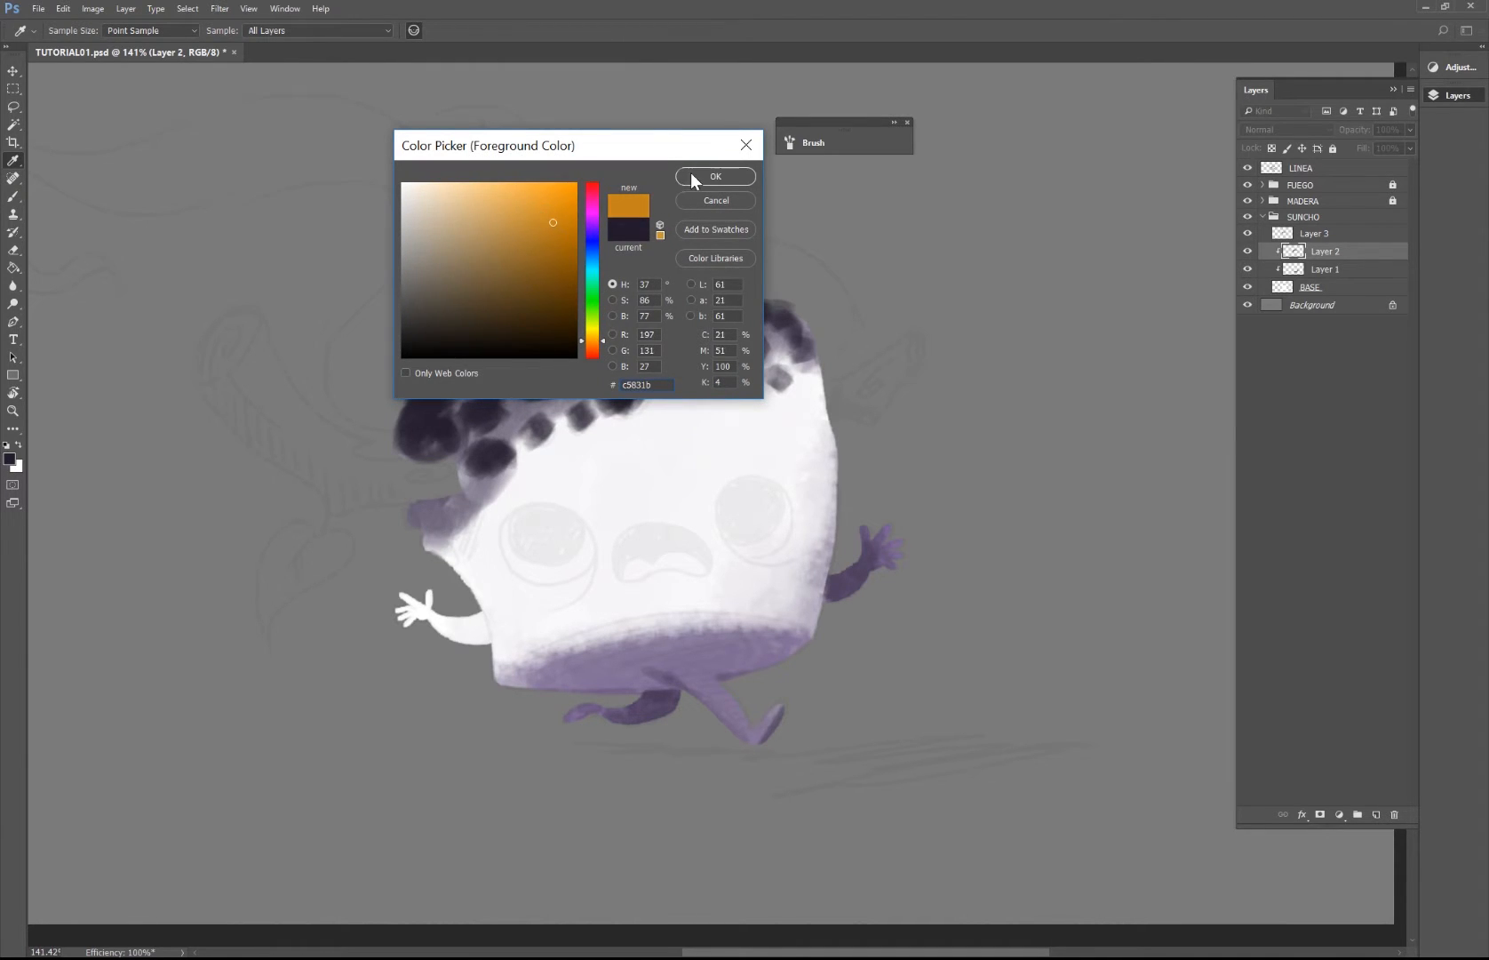
click(694, 177)
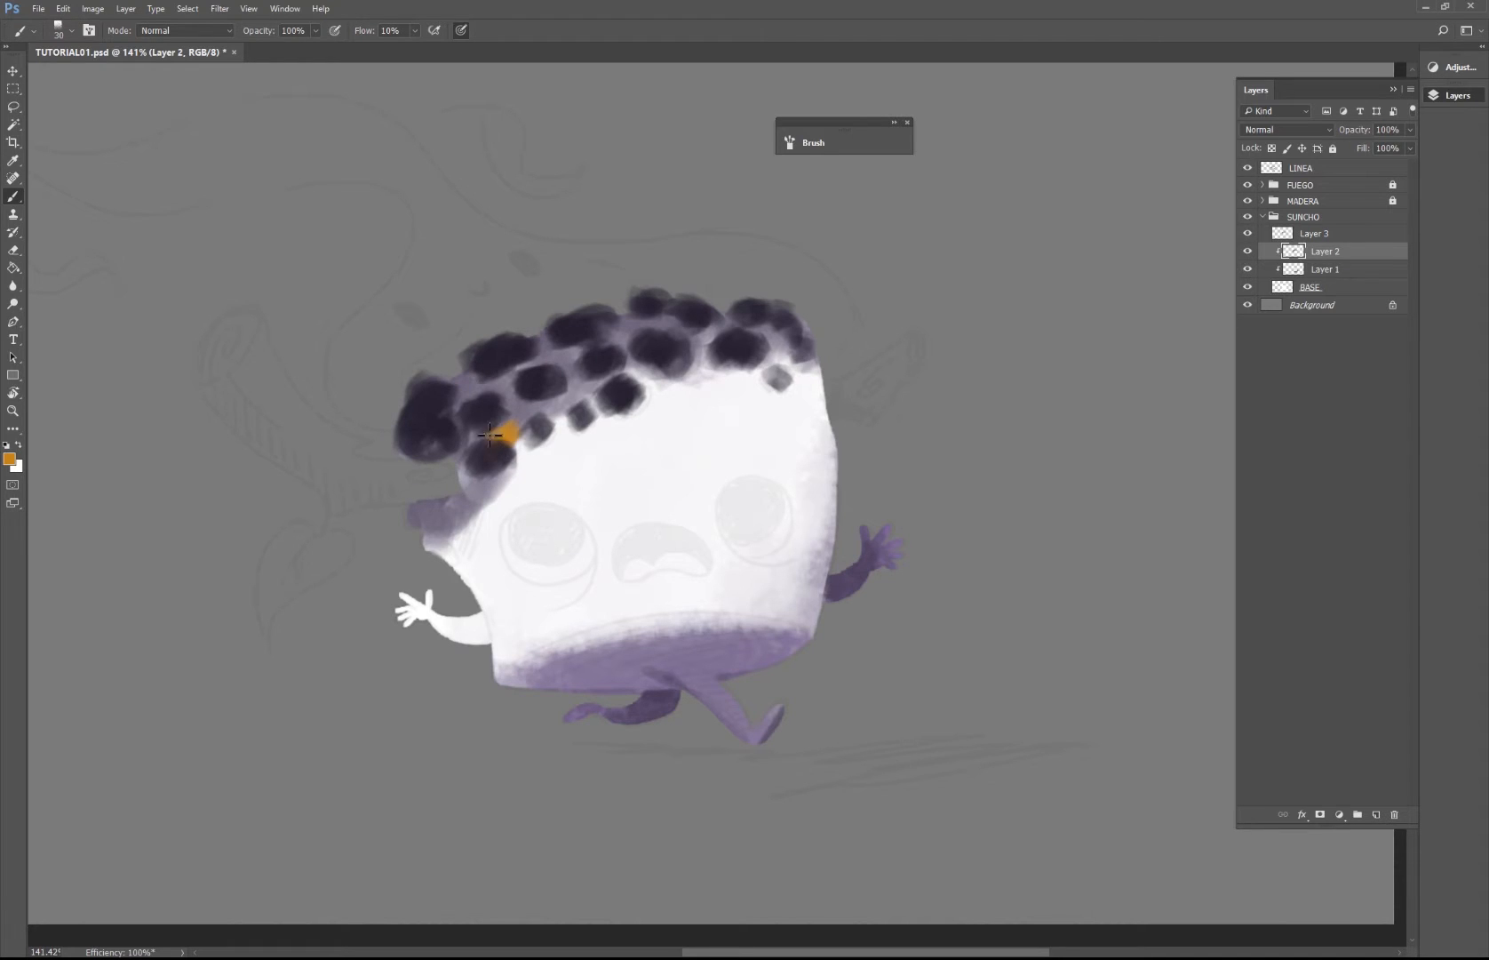
Step: Undo the strong orange stroke, set the brush opacity to 28% and tint the gap between the left dark spots
key(ctrl+z)
right_click(595, 409)
click(334, 44)
click(316, 34)
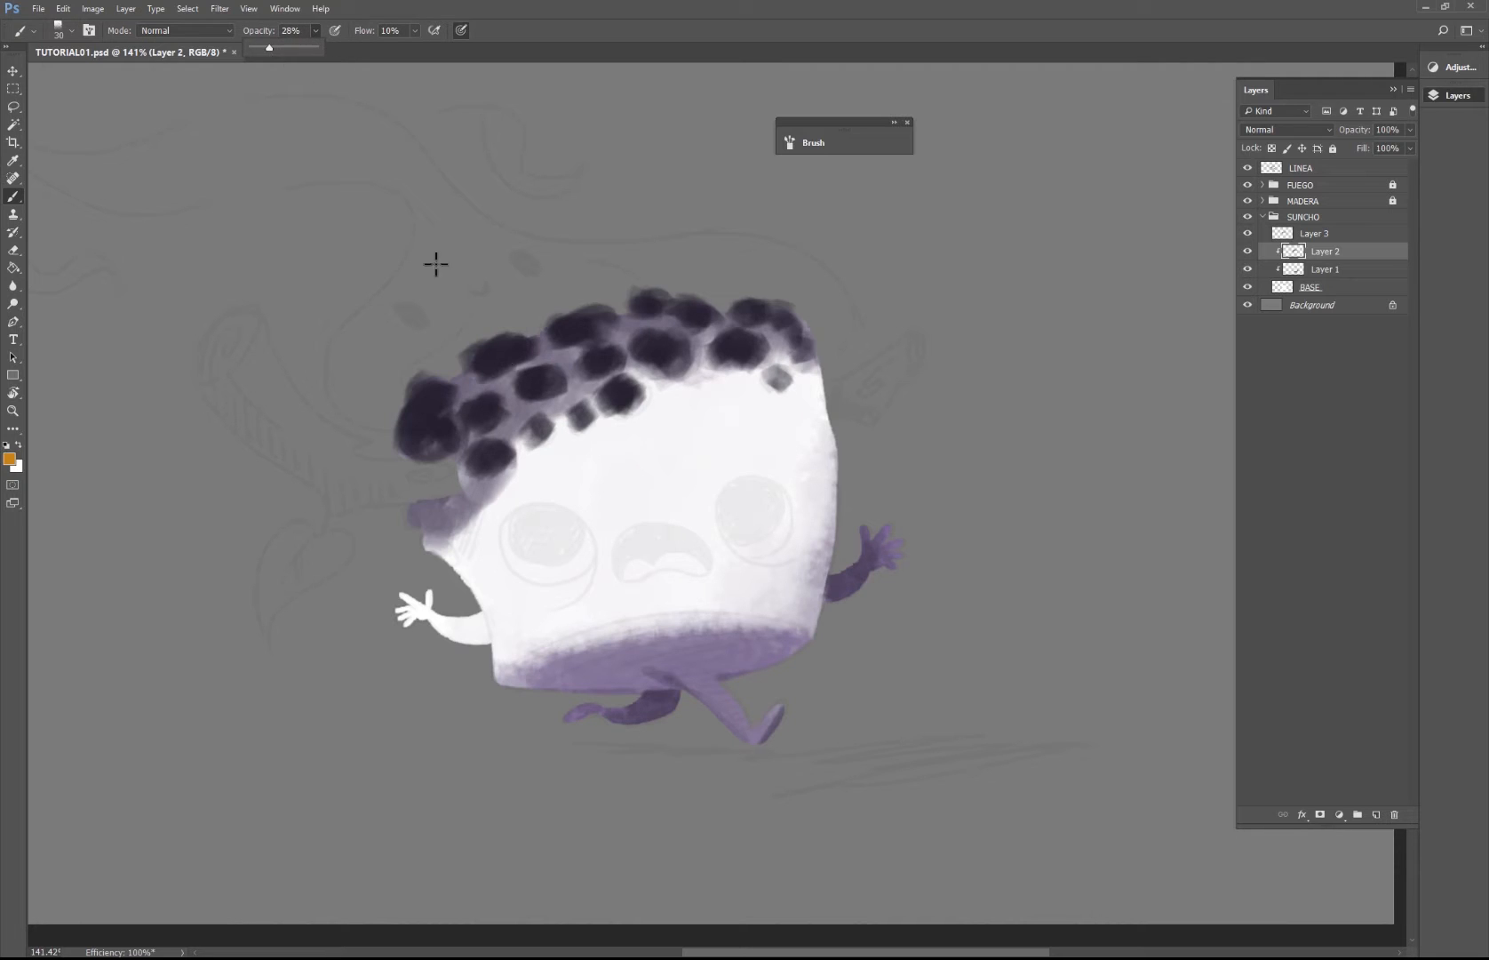
drag(508, 411, 525, 434)
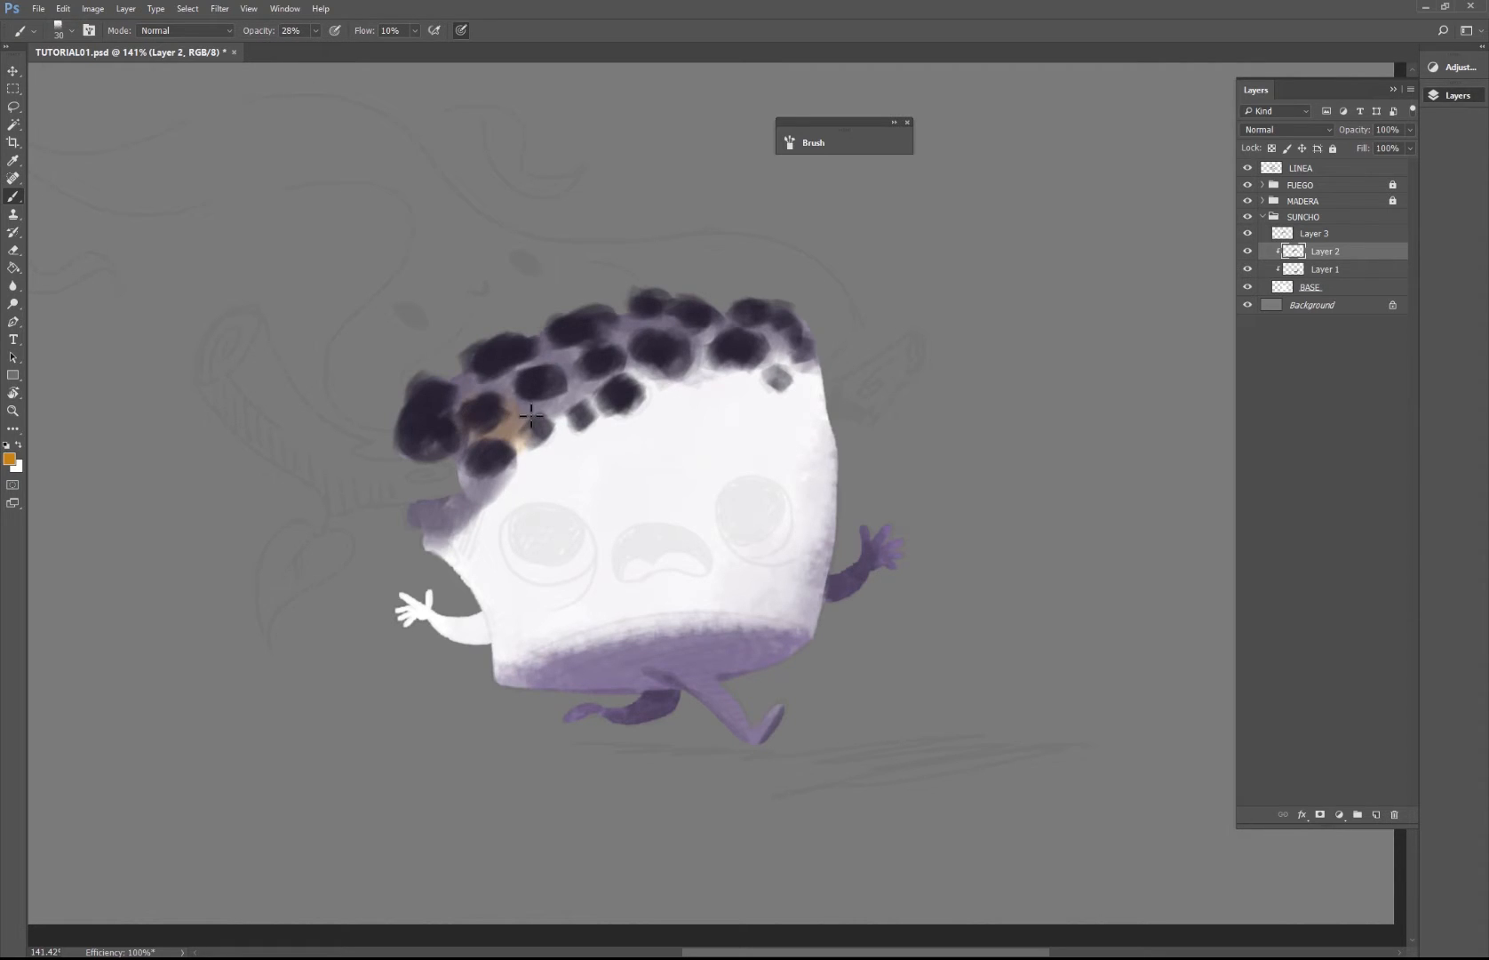
Step: Set the brush size to 74 px and tint the purple band orange between all the dark spots
right_click(537, 414)
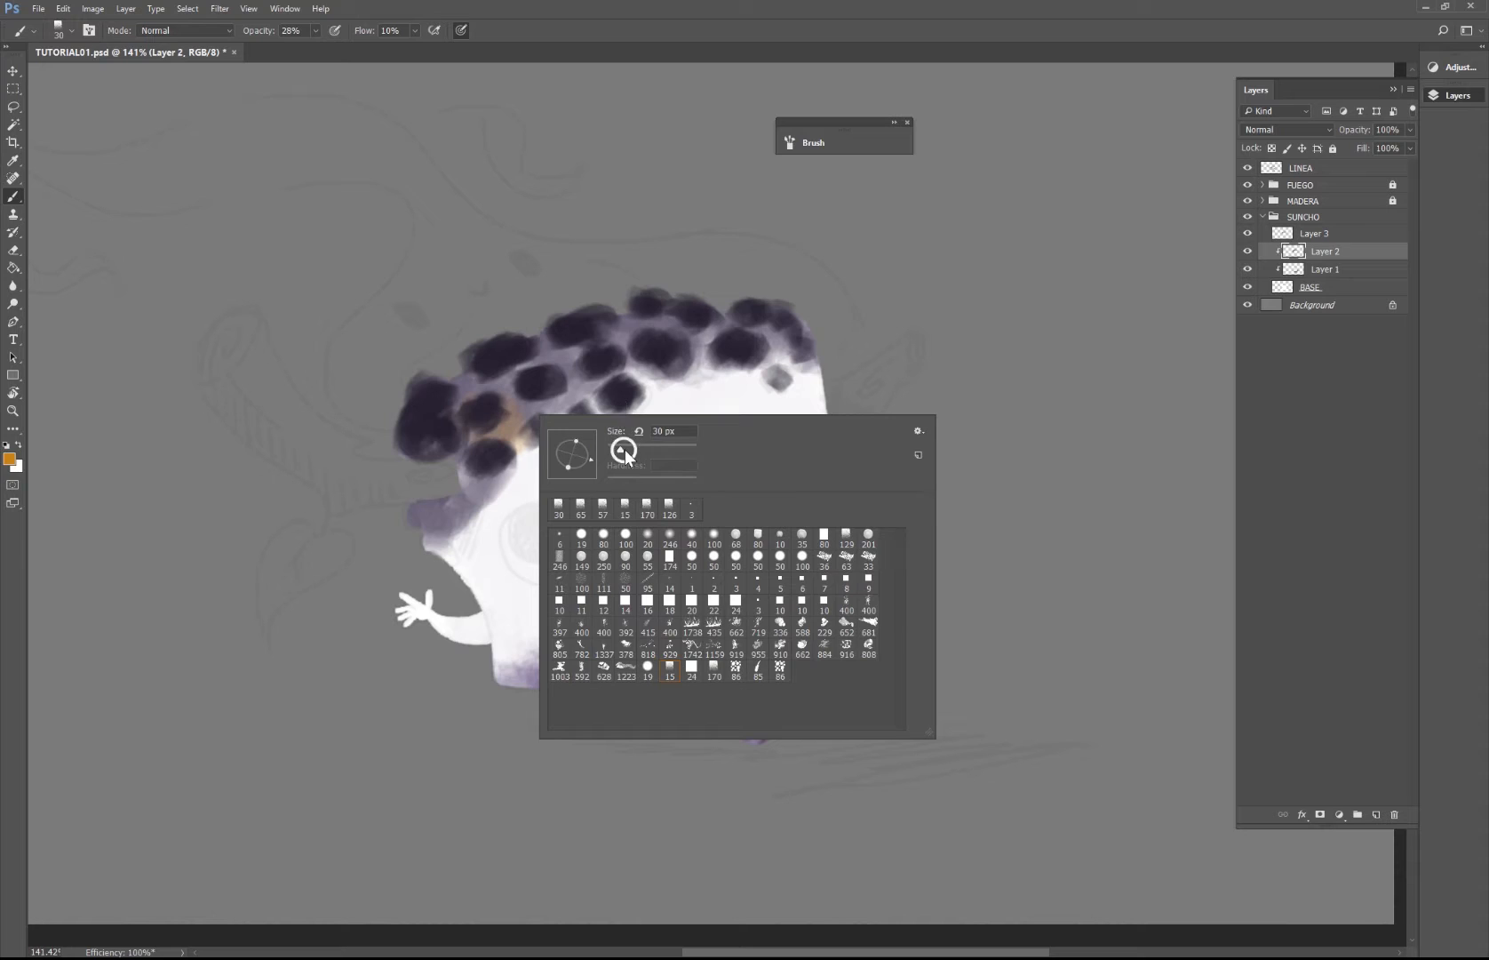
drag(624, 450, 642, 449)
click(532, 374)
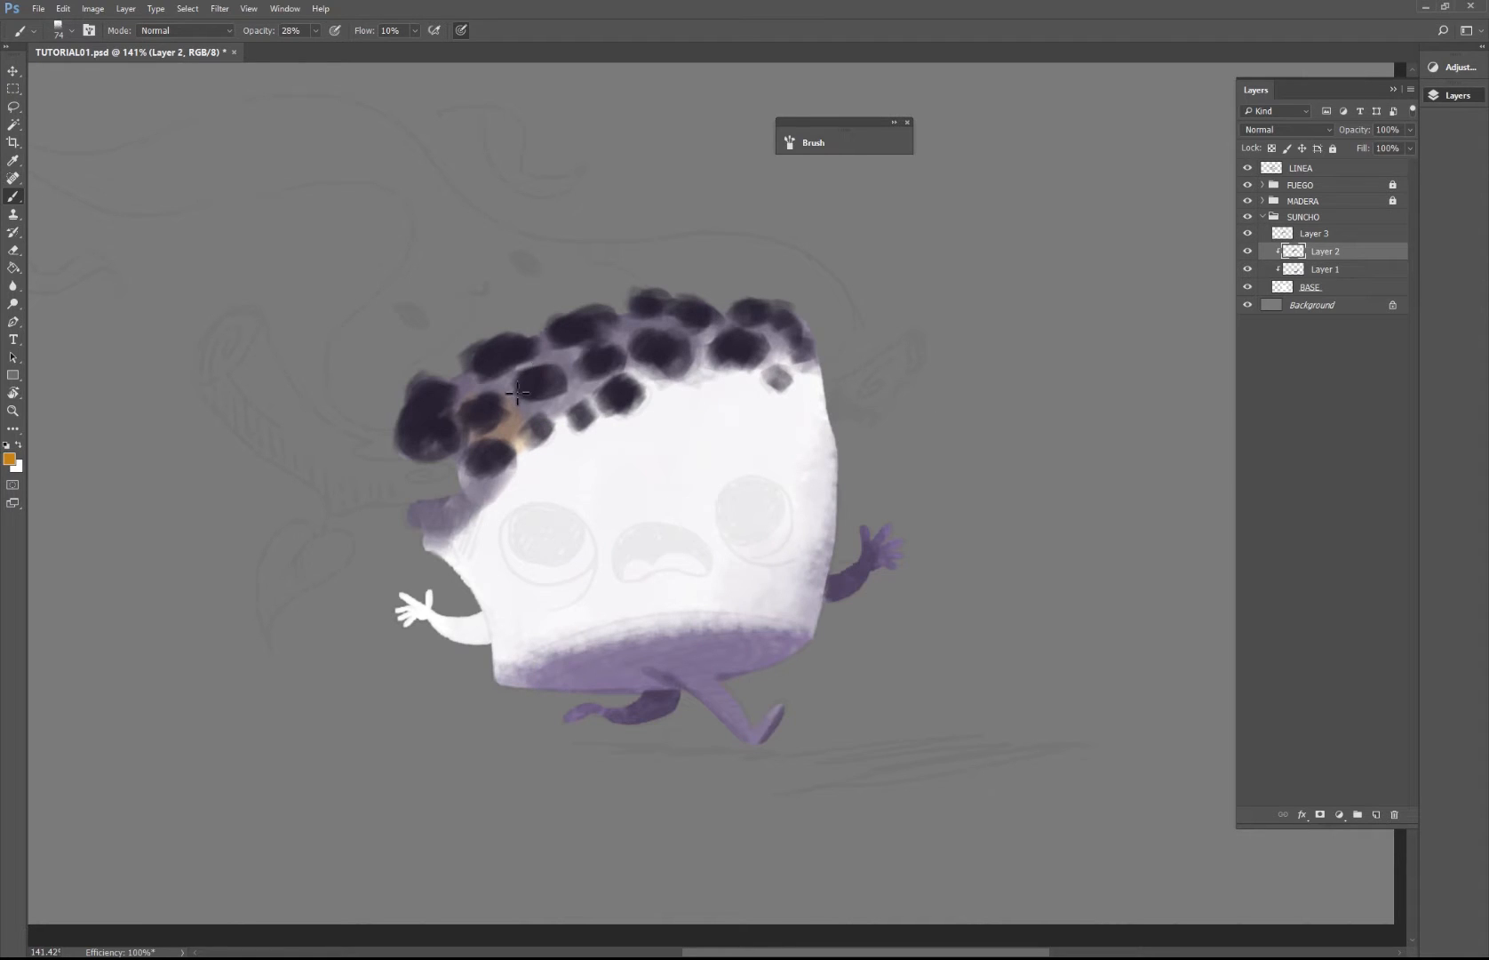
drag(549, 400, 573, 353)
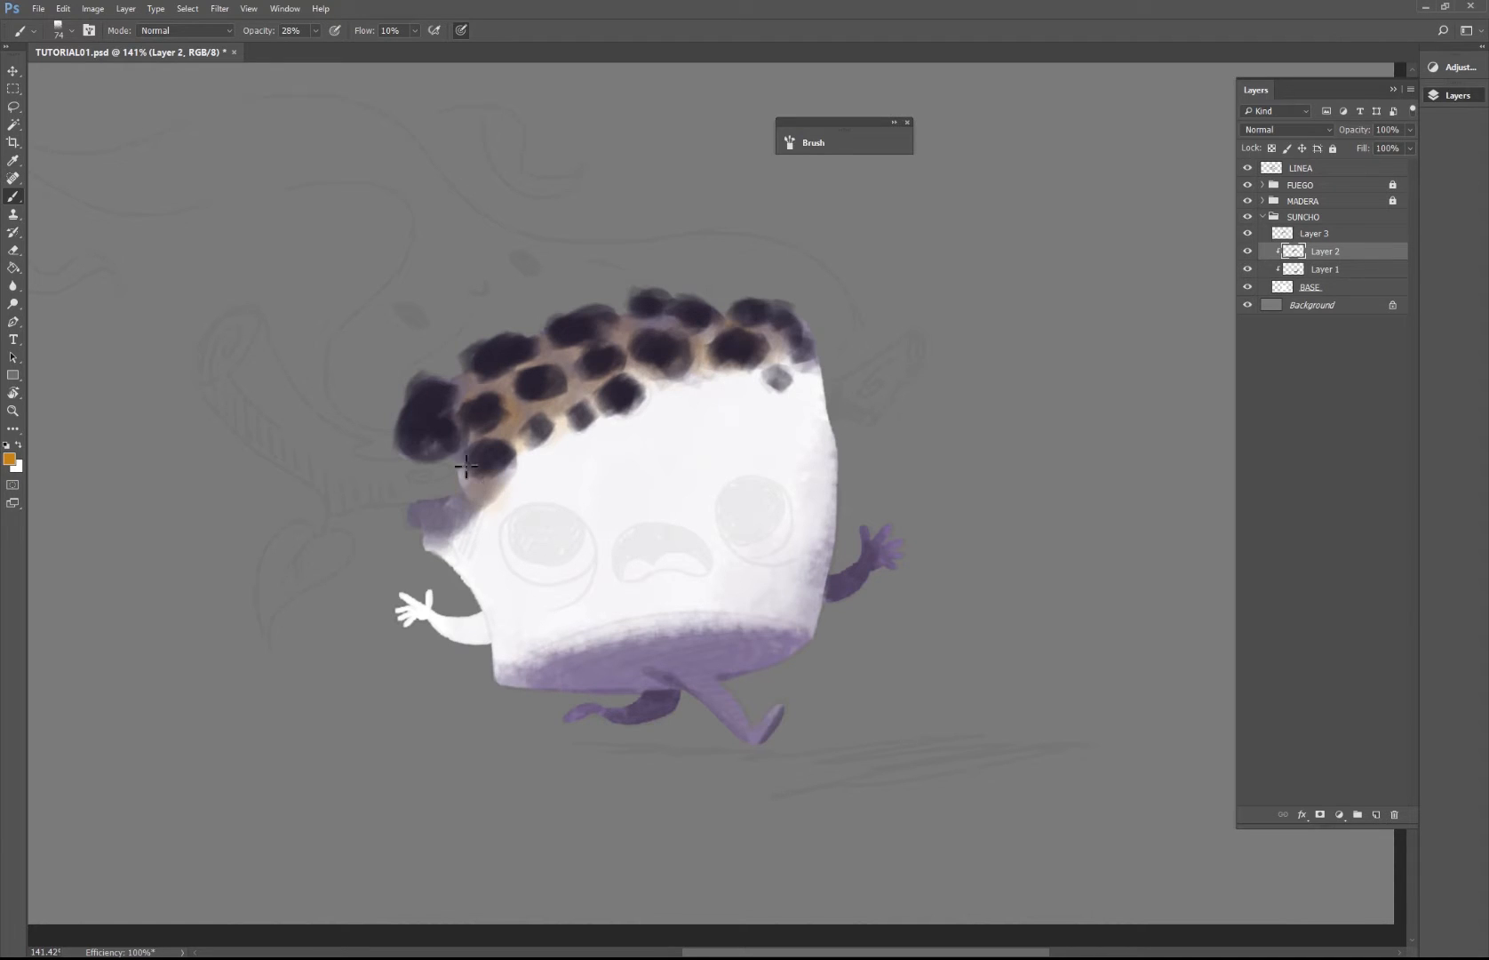
drag(544, 421, 506, 504)
Step: Set the brush size to 71 px and spread the orange tint down the character's left side and along the band's lower edge
right_click(526, 494)
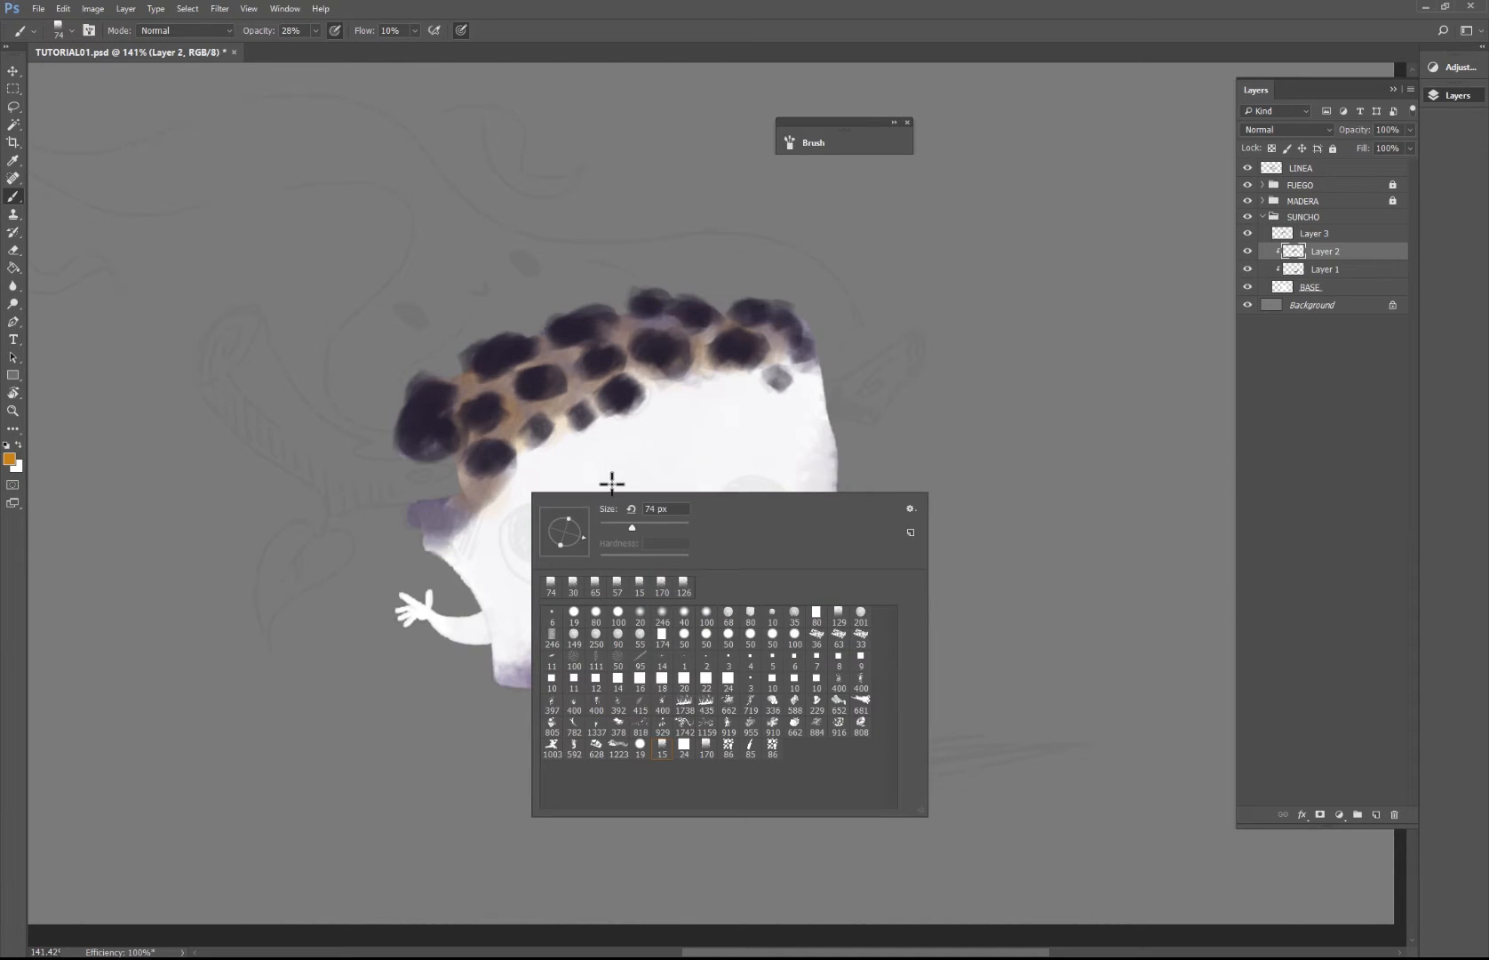
text(27)
key(Return)
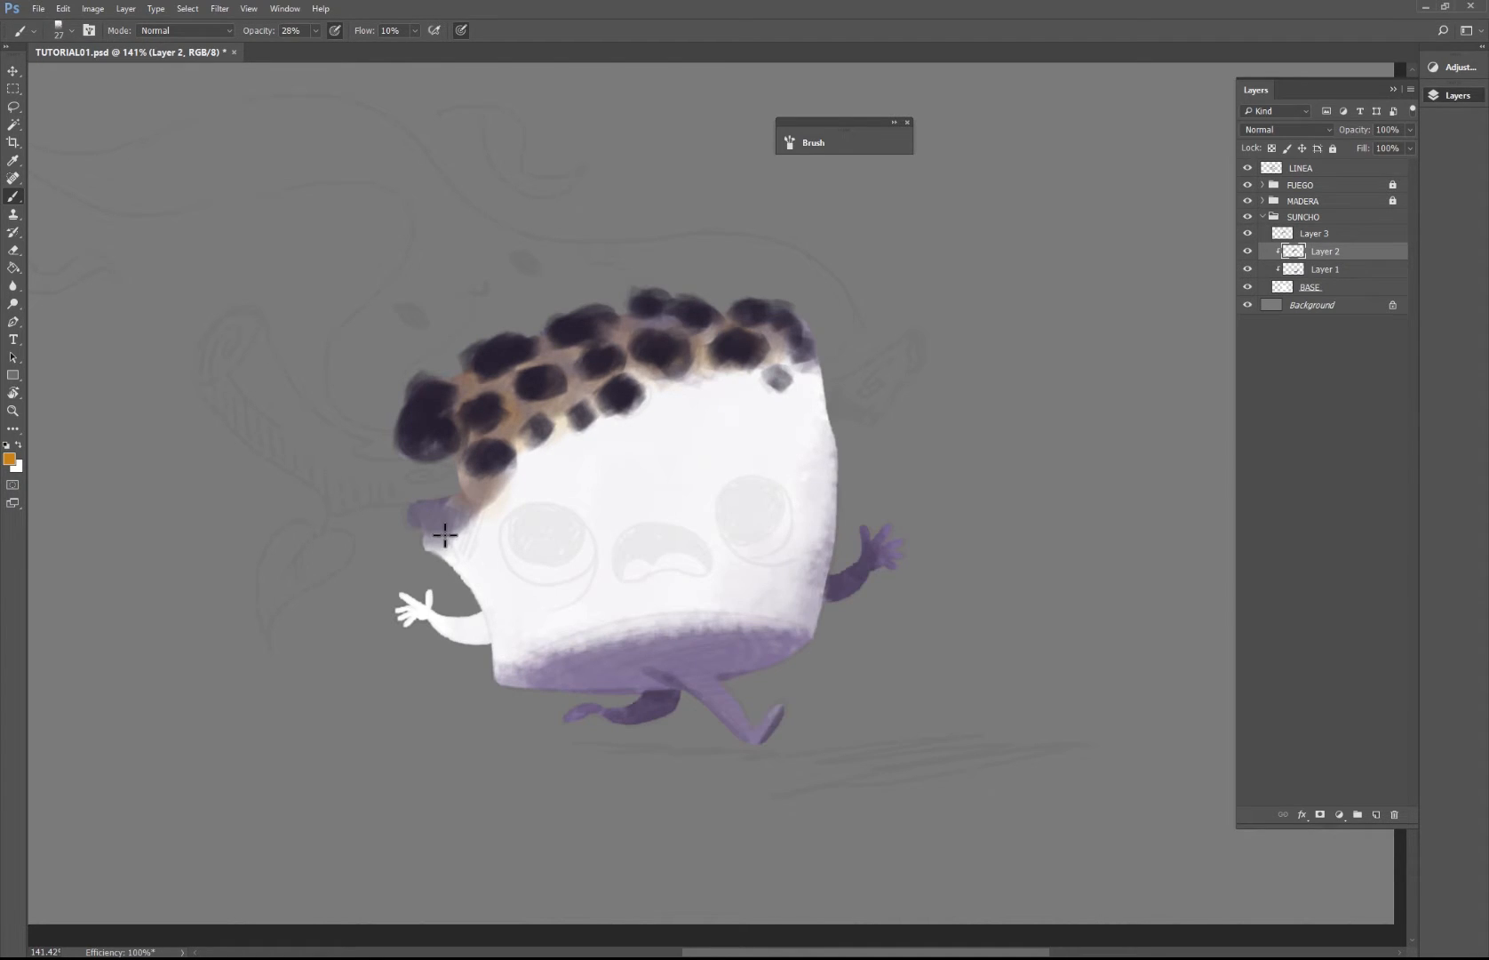
mouse_move(503, 615)
mouse_down()
mouse_move(509, 517)
mouse_move(469, 574)
mouse_move(500, 590)
mouse_up()
right_click(528, 530)
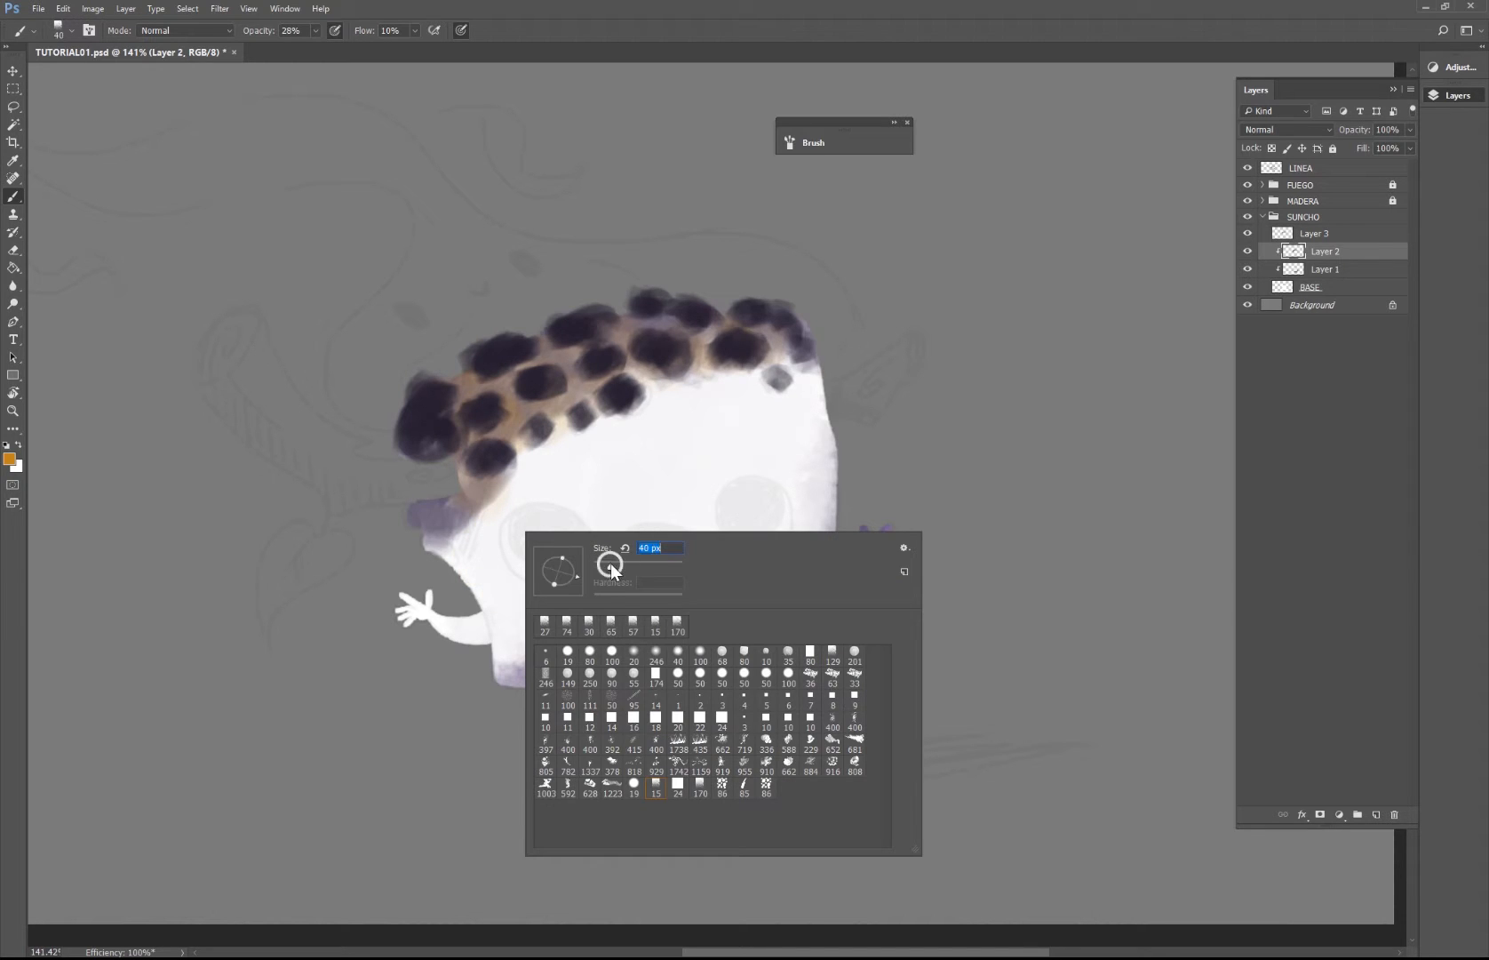
text(71)
key(Return)
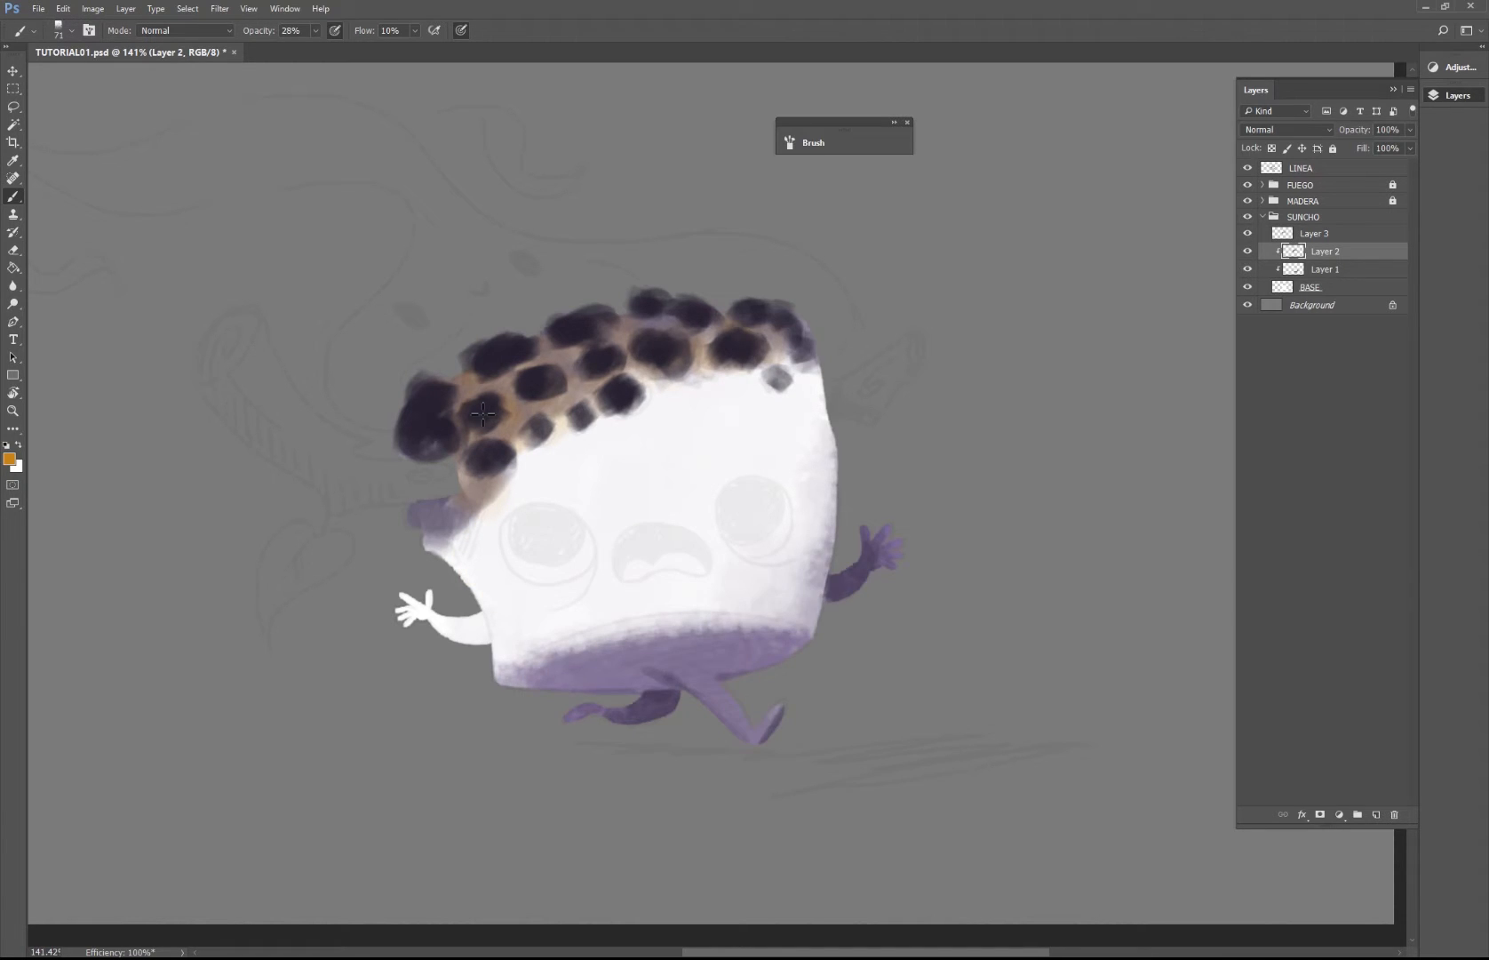
mouse_move(471, 533)
mouse_down()
mouse_move(468, 552)
mouse_move(508, 489)
mouse_move(507, 524)
mouse_up()
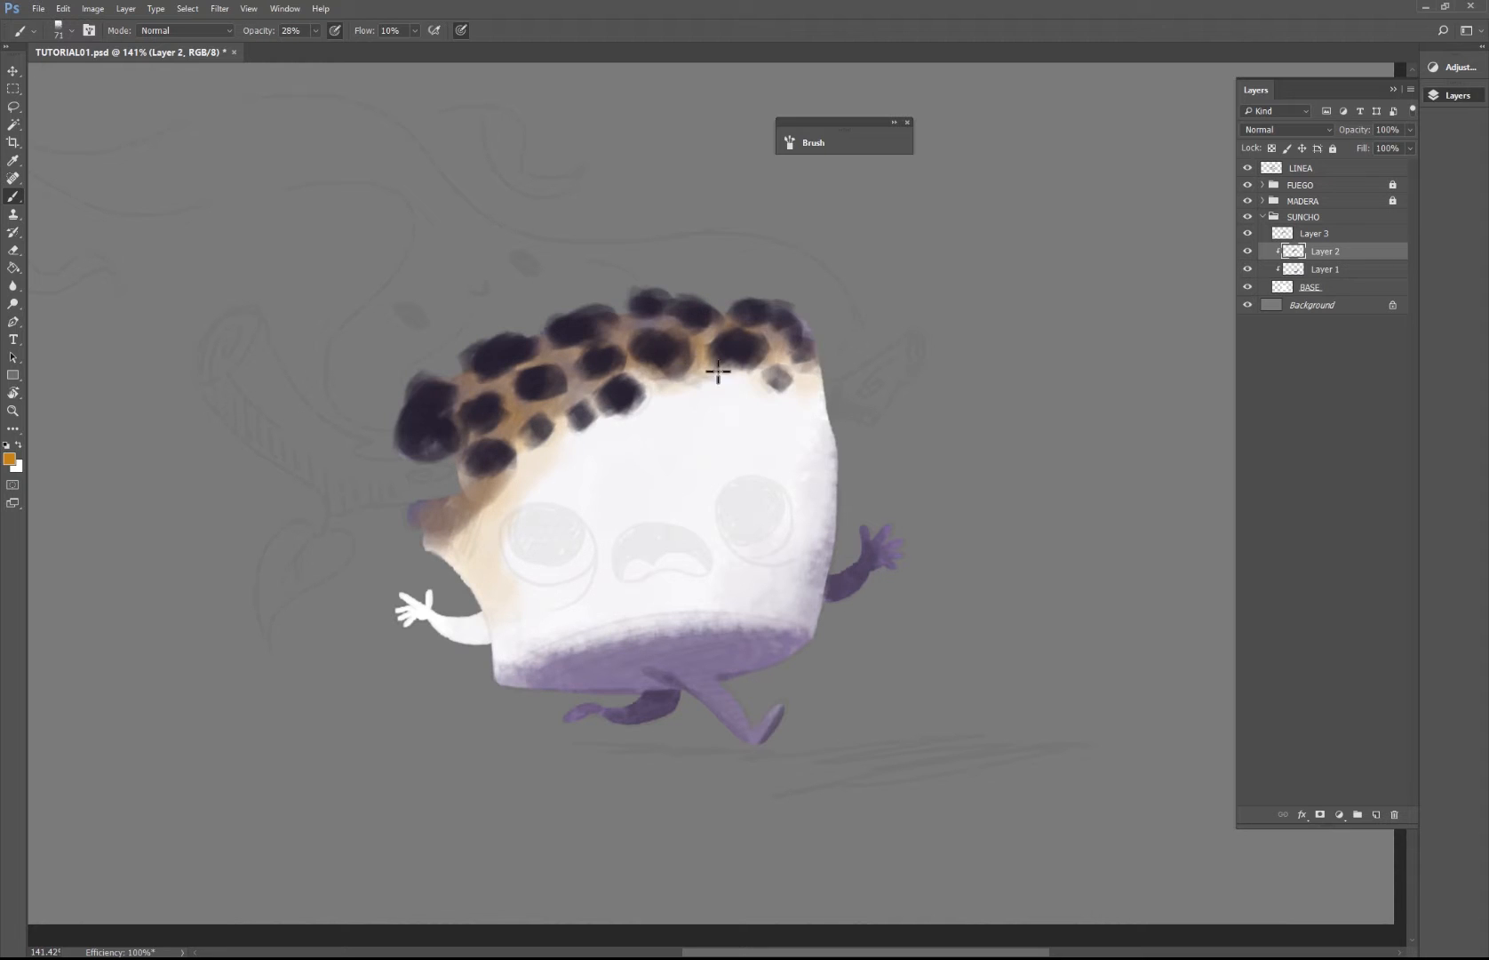
Step: Examine the toasted colouring on the whole character at different magnifications
key(z)
click(751, 442)
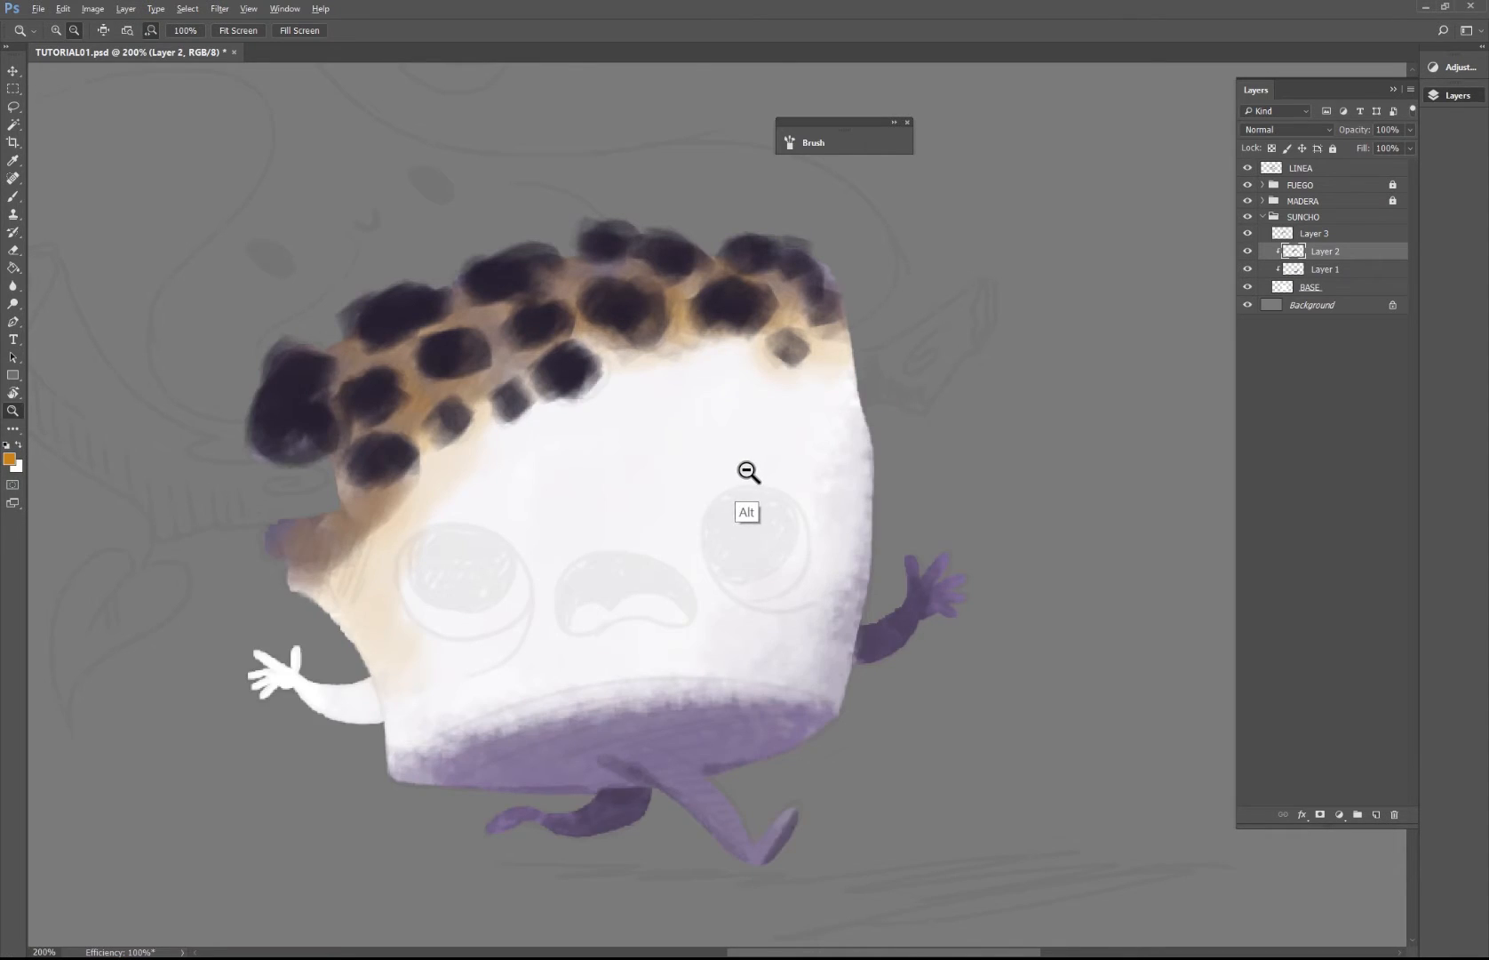
alt+click(749, 473)
alt+click(858, 597)
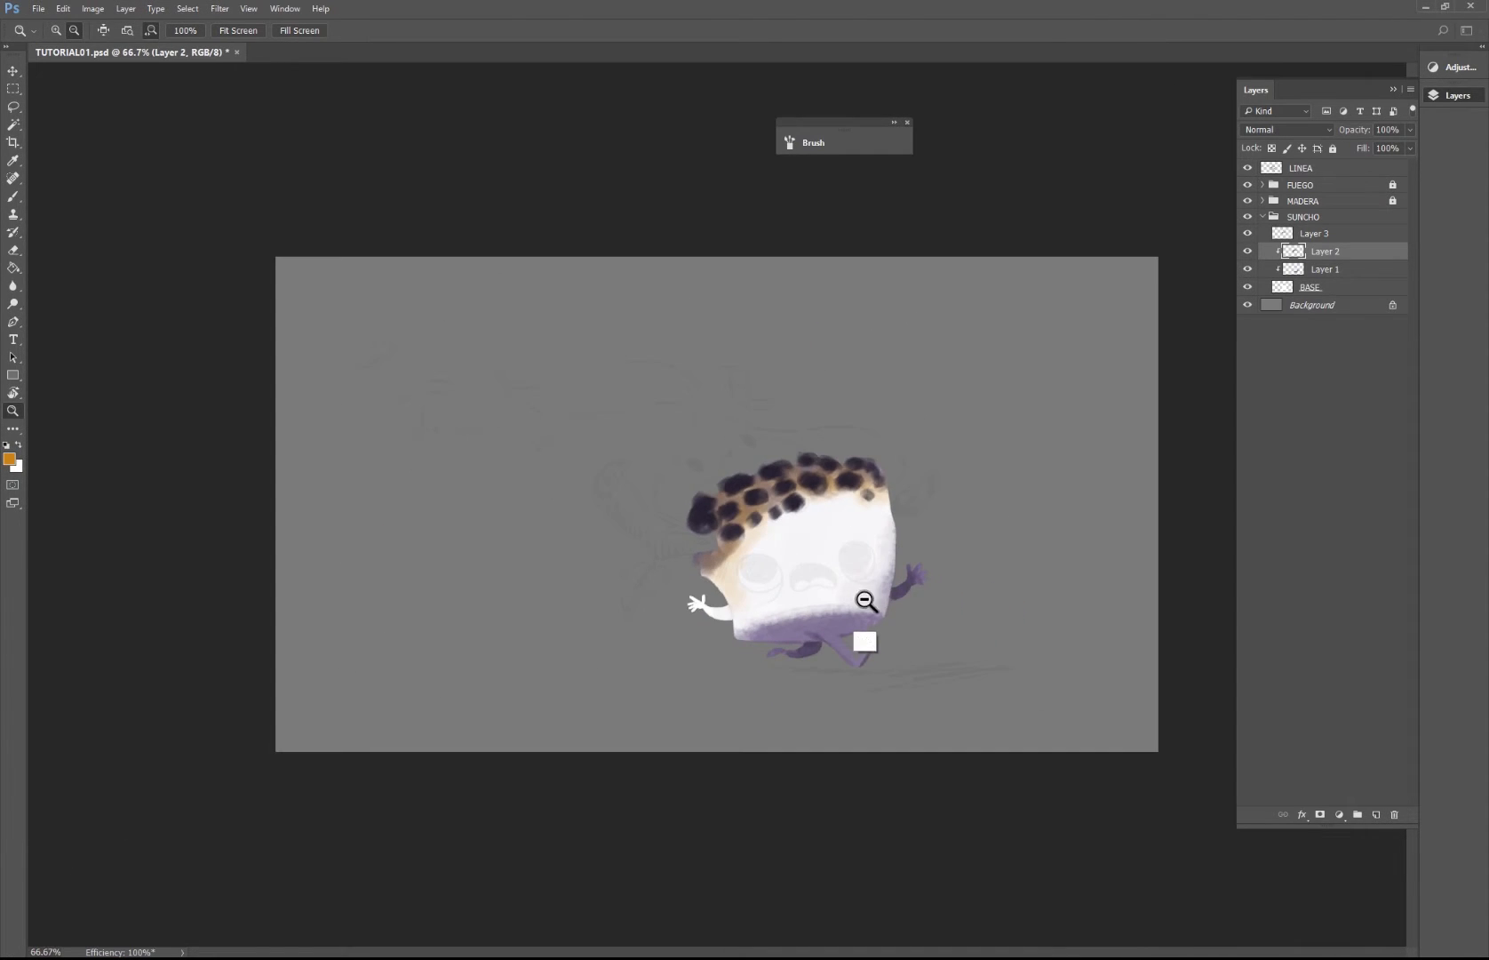
alt+click(898, 612)
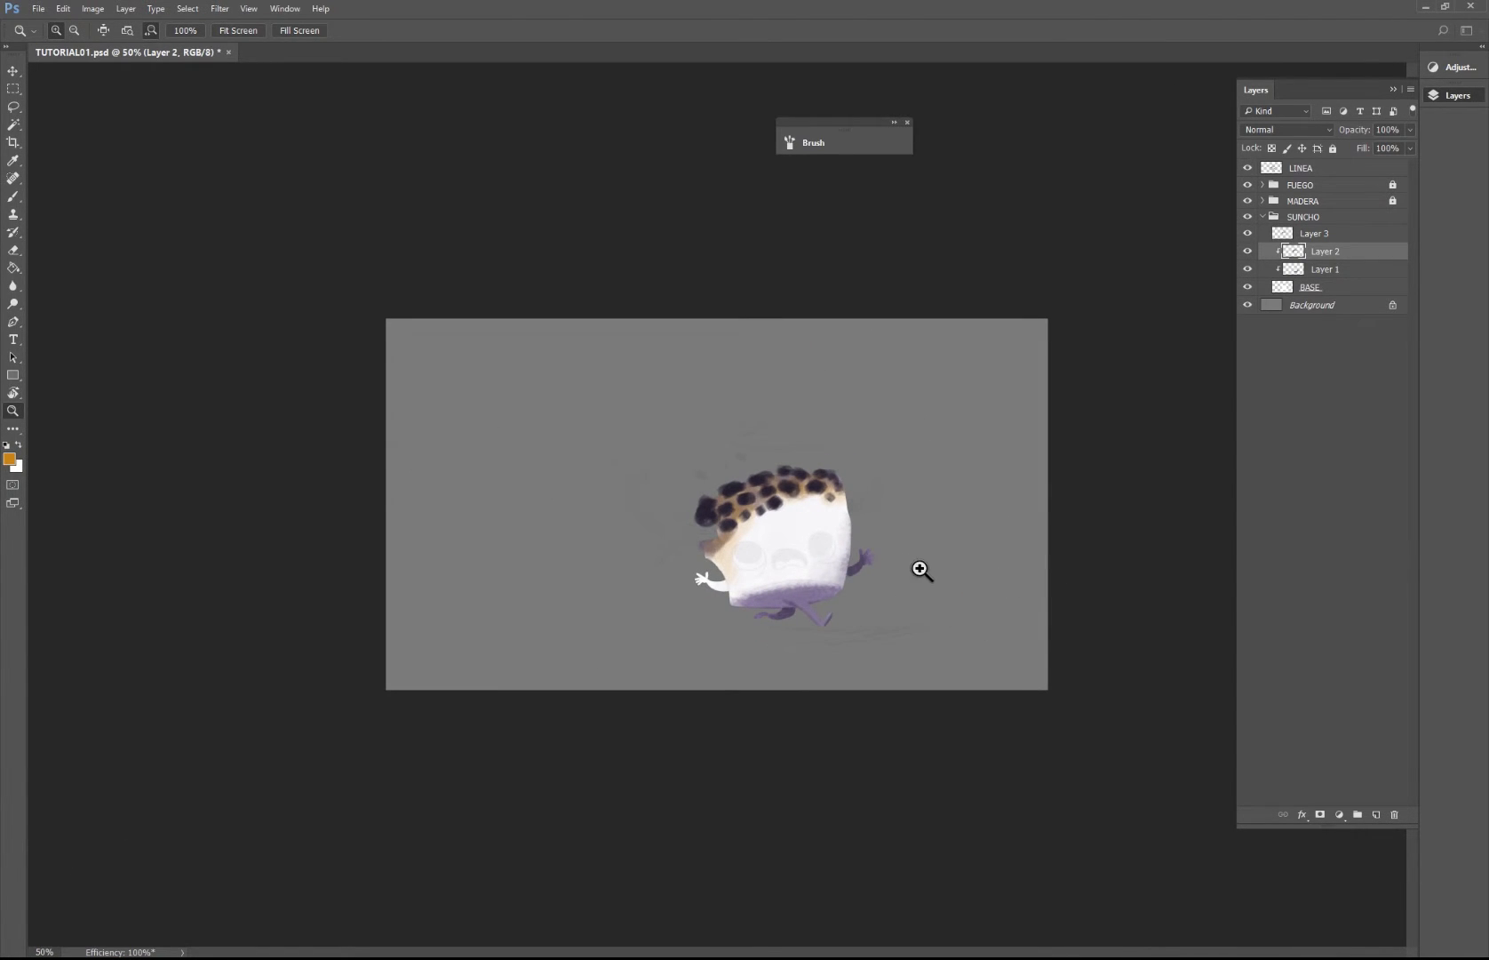
drag(924, 571, 985, 577)
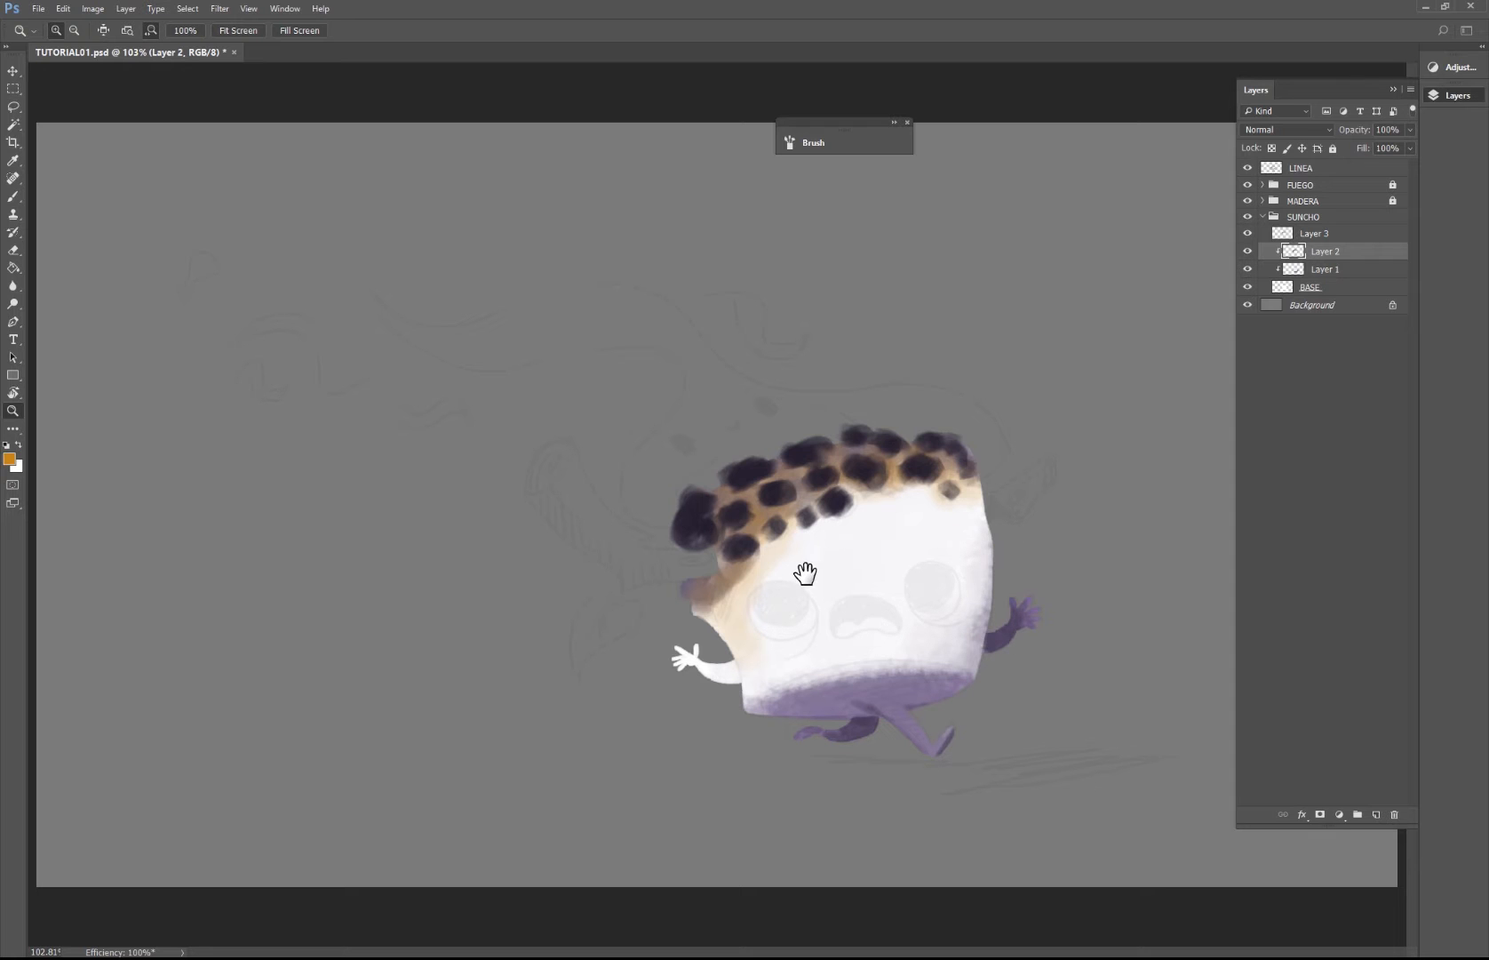
drag(932, 568, 961, 576)
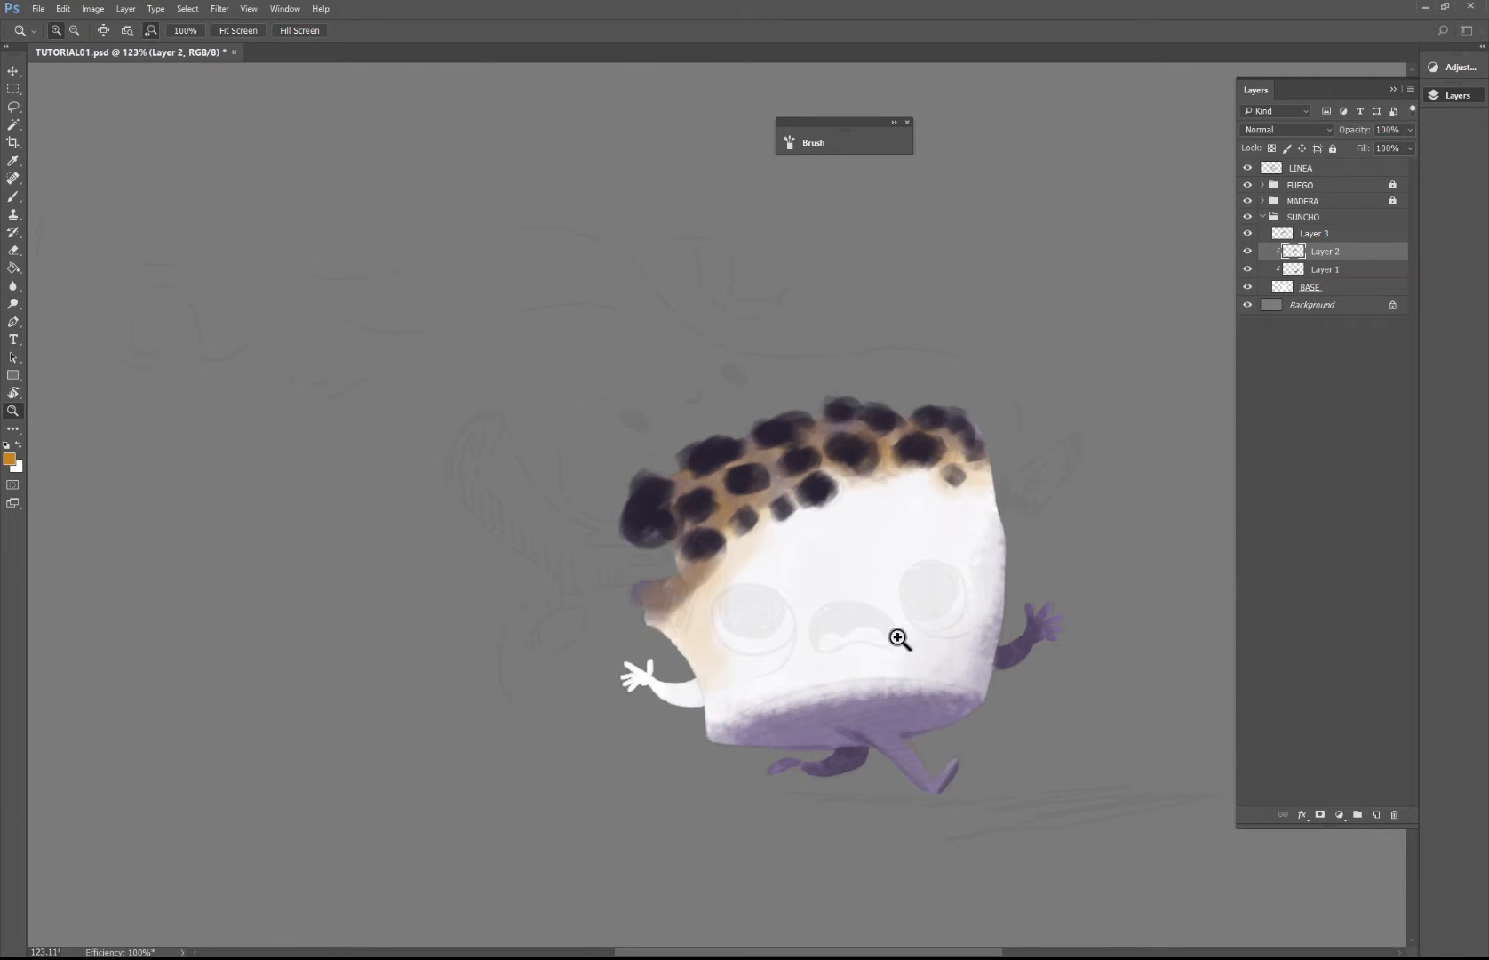
Step: Add a new layer above Layer 3 for the facial features and set the brush size to 15 px
drag(899, 636, 937, 656)
drag(830, 562, 959, 386)
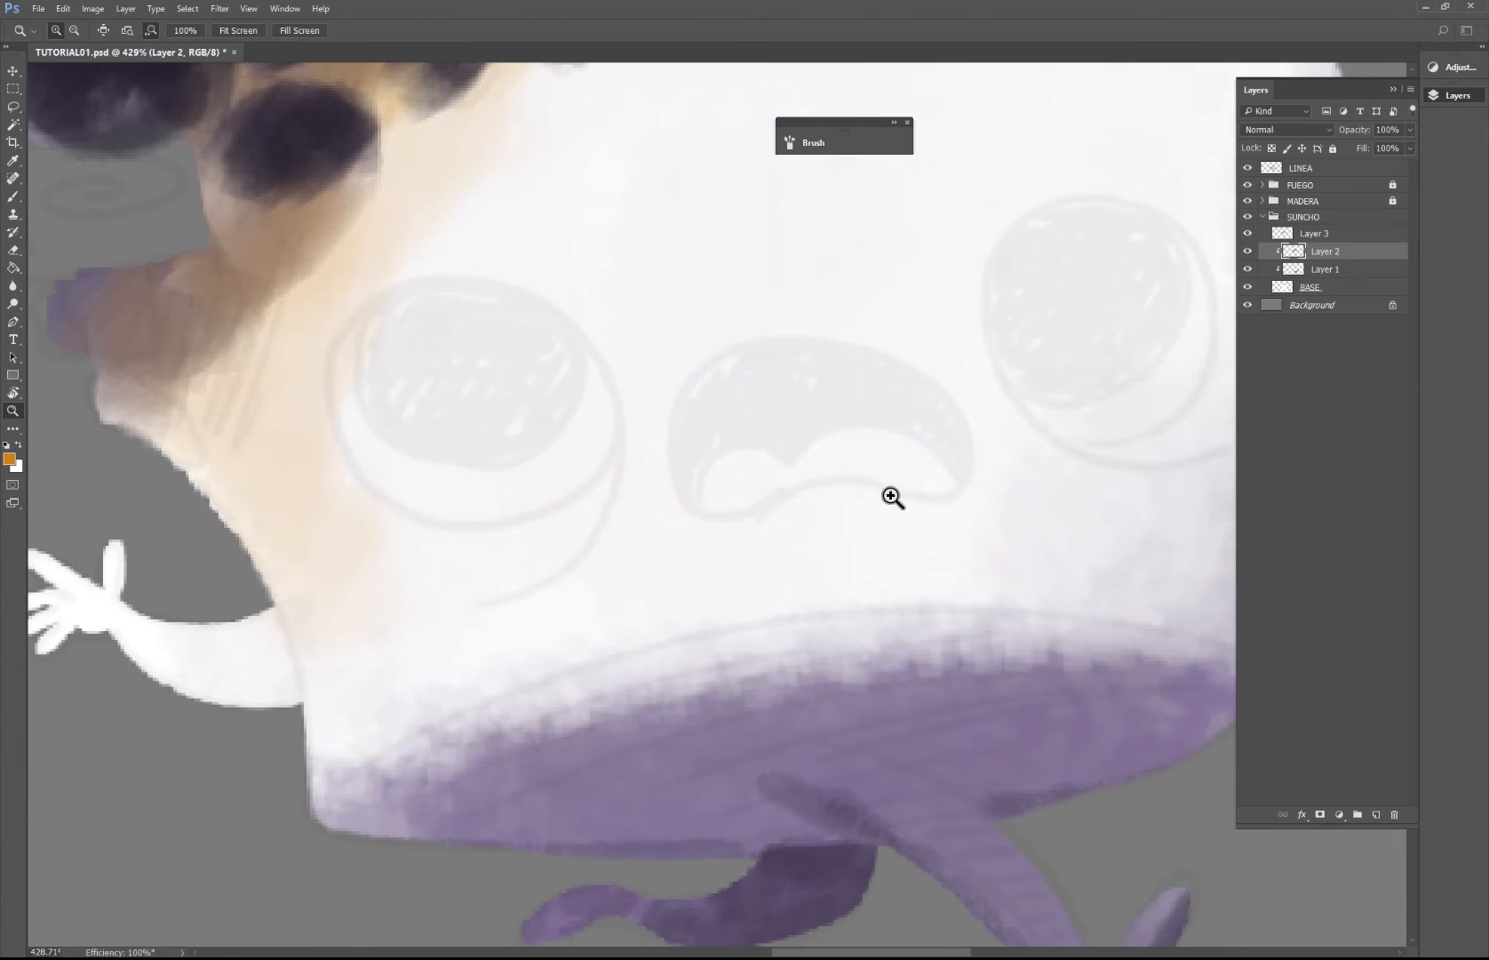
click(1314, 236)
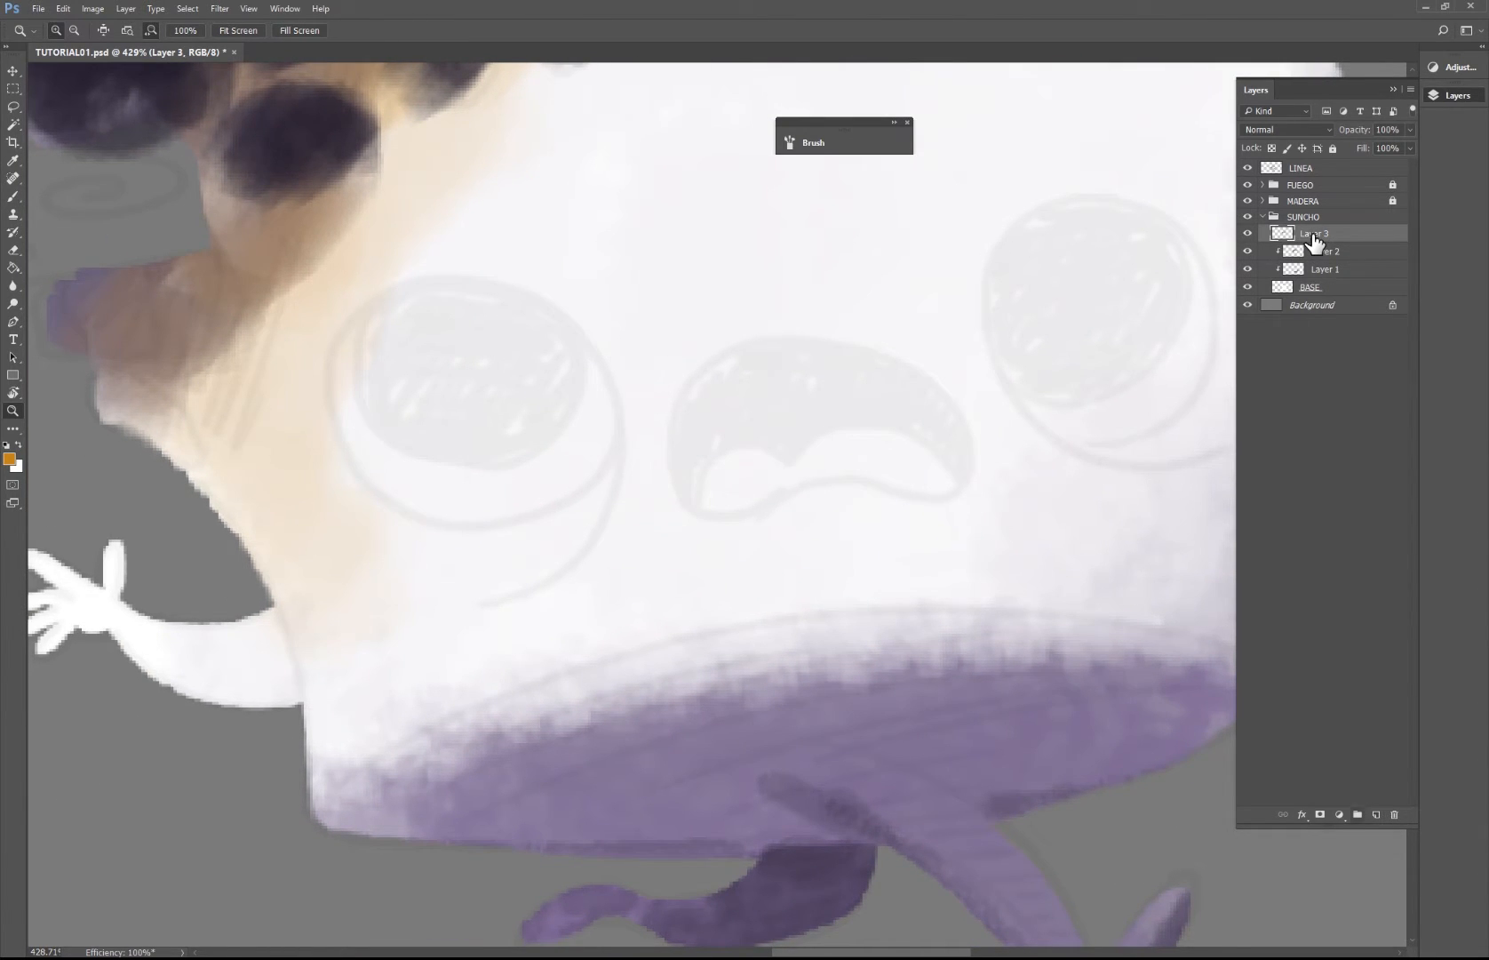
click(1377, 814)
key(b)
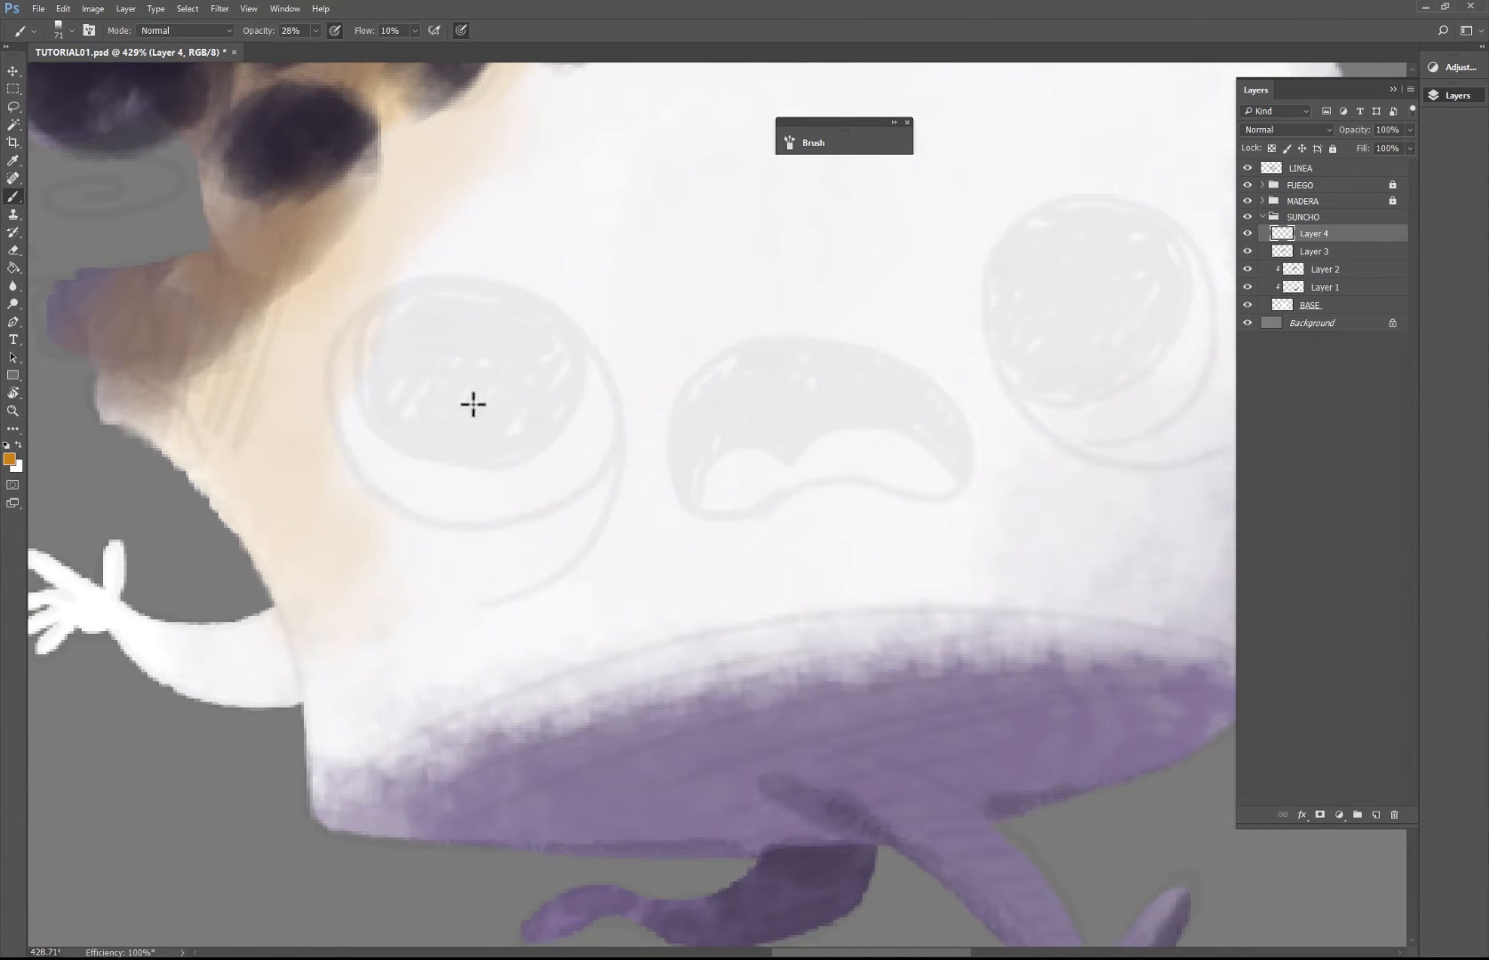
right_click(569, 359)
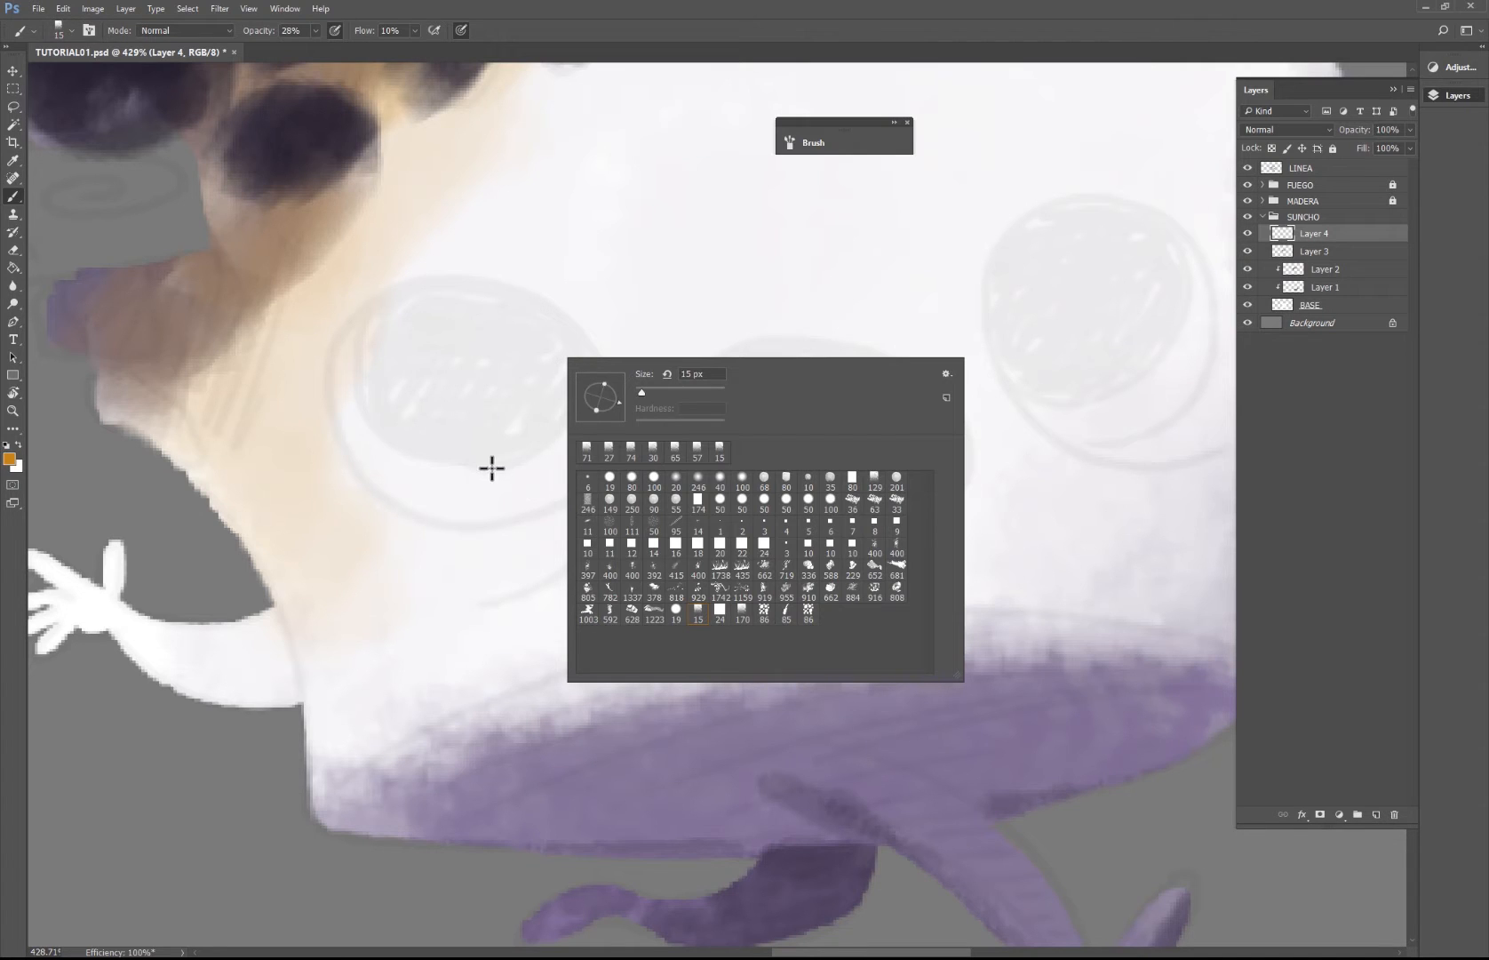
click(501, 425)
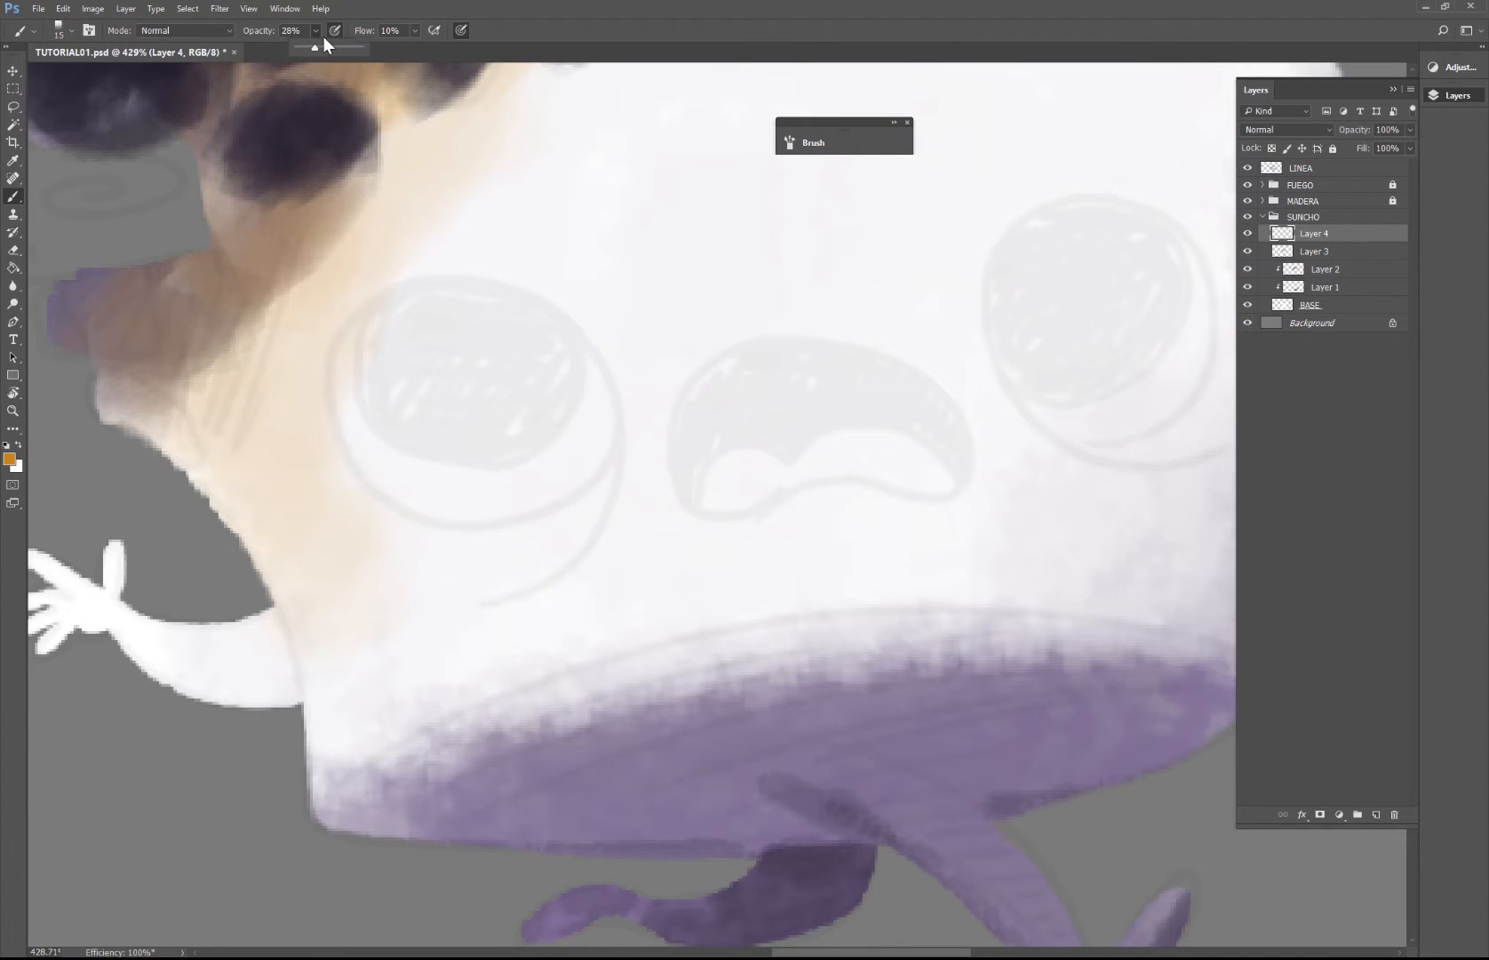
Step: Set the brush opacity and flow to 100%, and undo the orange test stroke on the left eye
click(495, 382)
click(414, 32)
drag(410, 49, 508, 48)
click(531, 424)
mouse_move(472, 382)
mouse_down()
mouse_move(533, 404)
mouse_move(601, 403)
mouse_up()
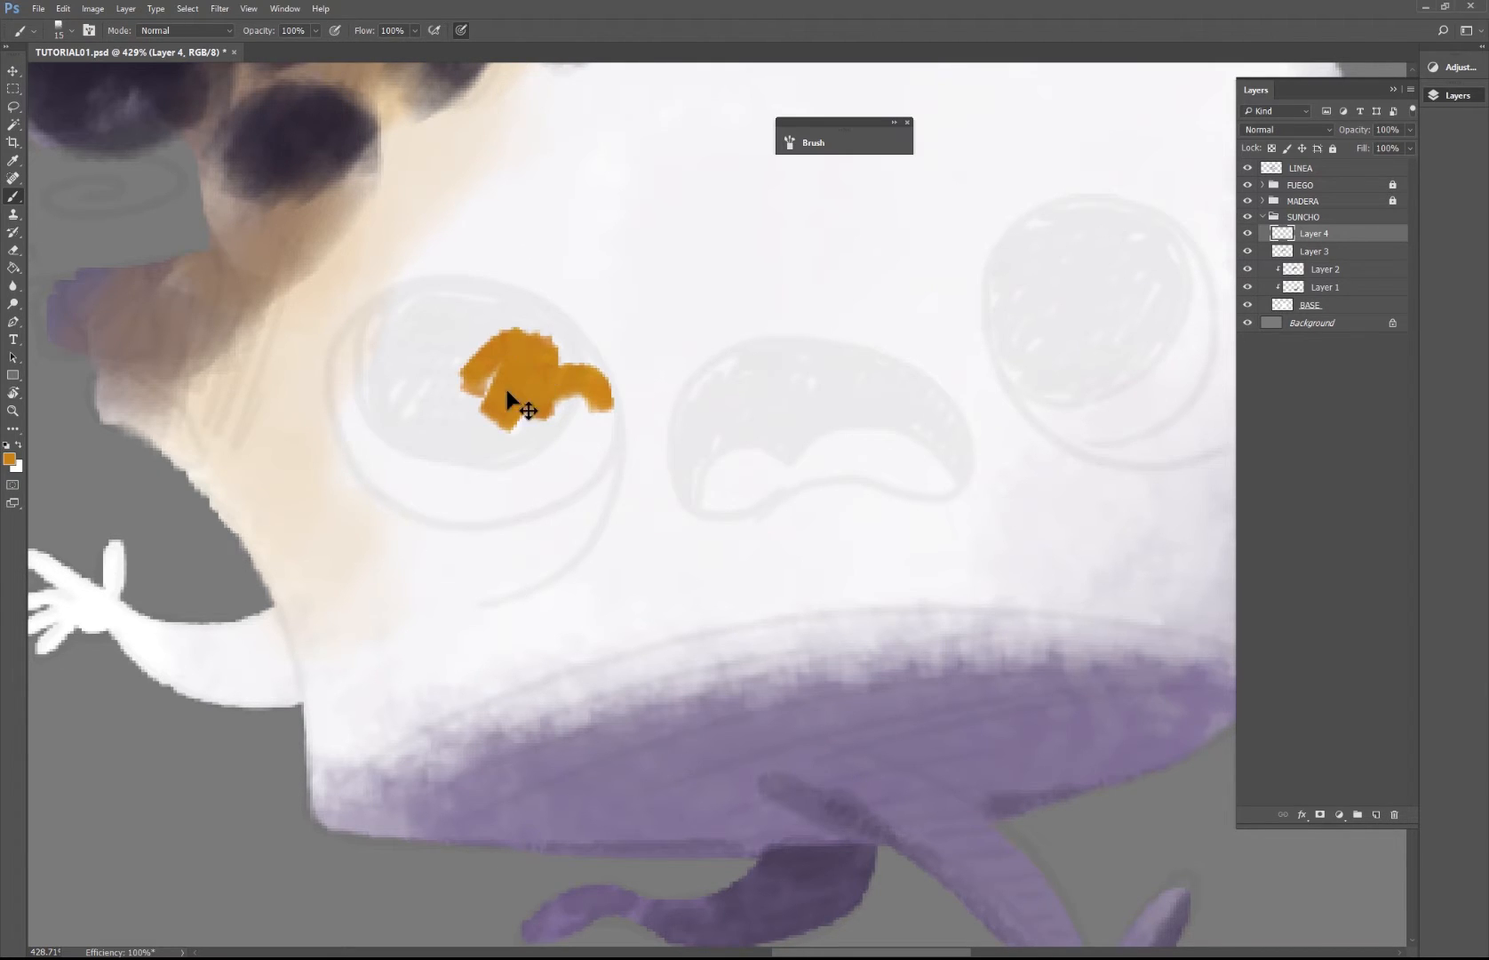
key(ctrl+z)
Step: Sample the dark colour of a charred spot and fill the sketched left pupil with it
key(i)
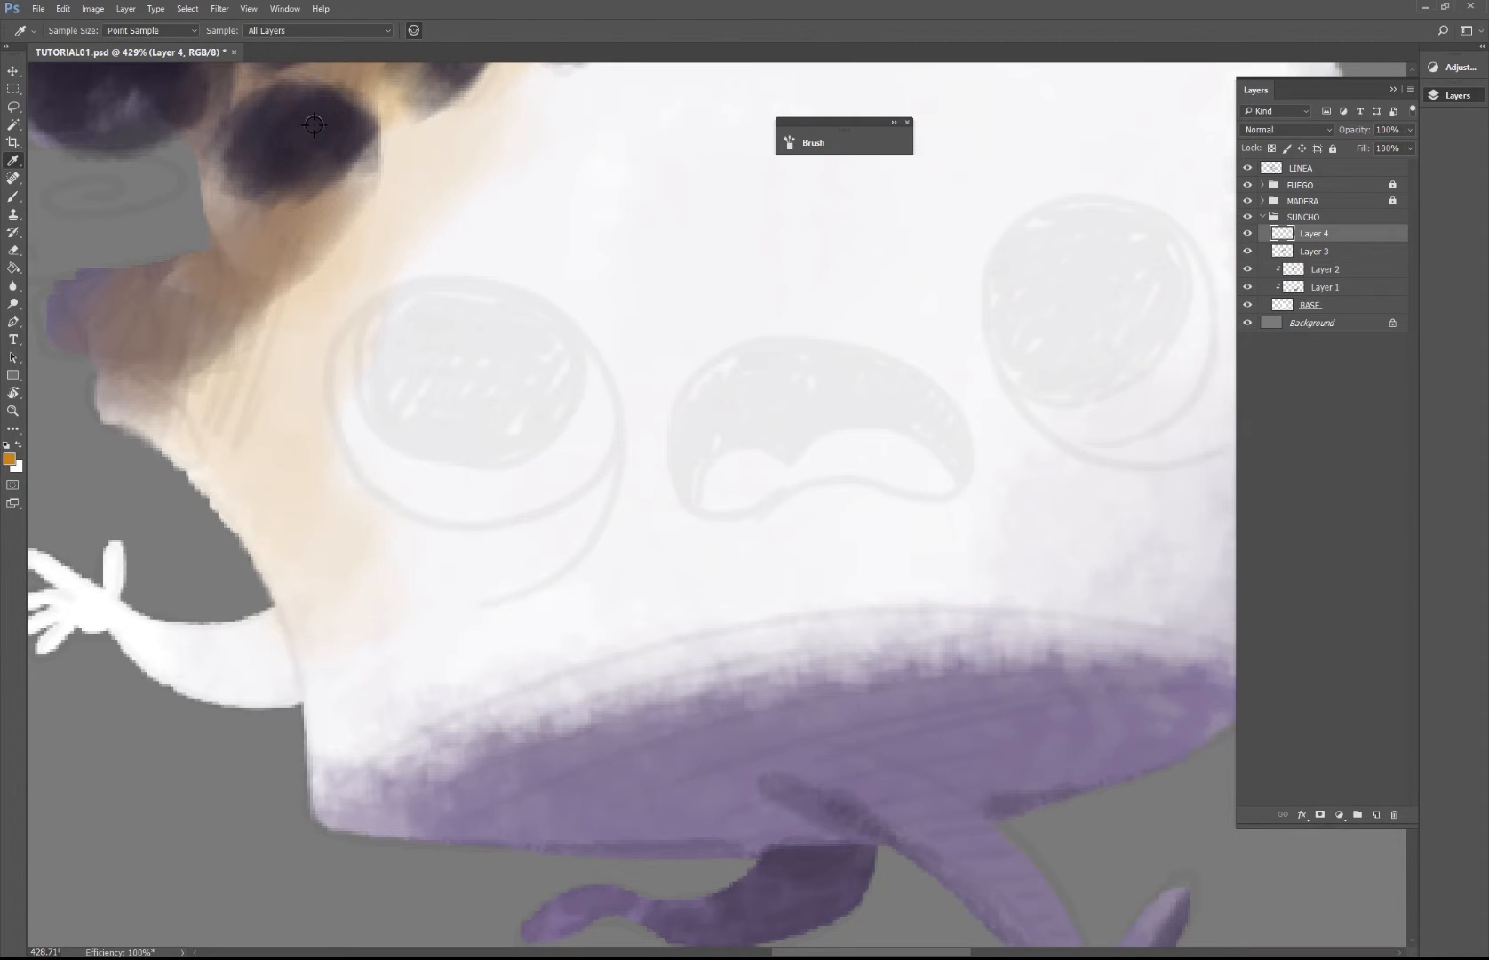
key(b)
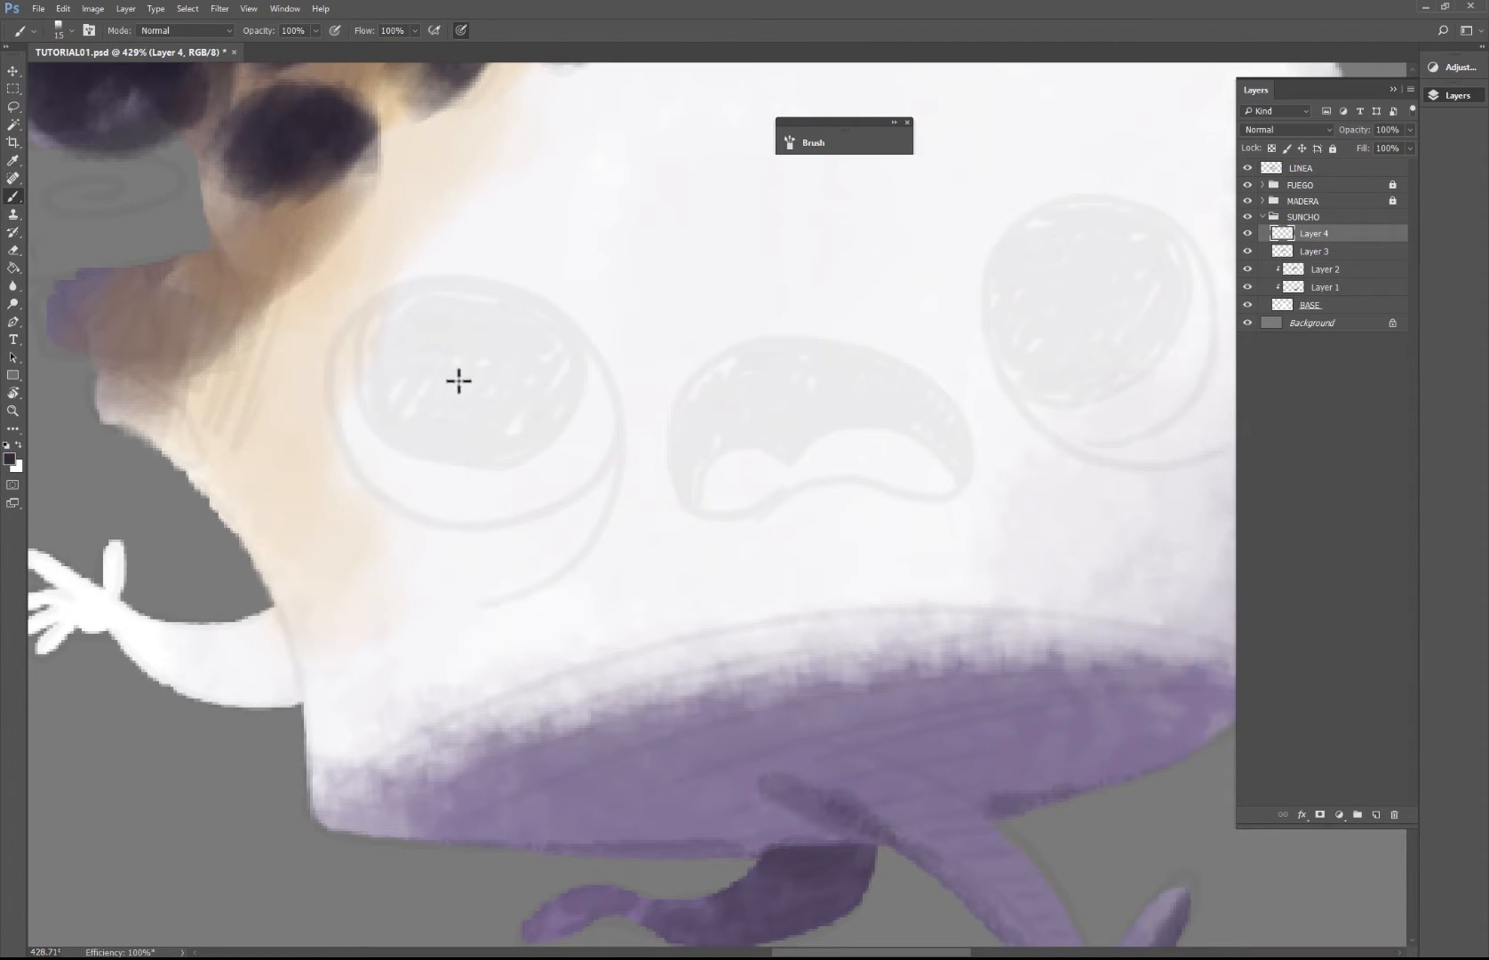
mouse_move(459, 381)
mouse_down()
mouse_move(447, 409)
mouse_move(410, 351)
mouse_move(400, 366)
mouse_move(399, 382)
mouse_move(523, 327)
mouse_move(537, 379)
mouse_up()
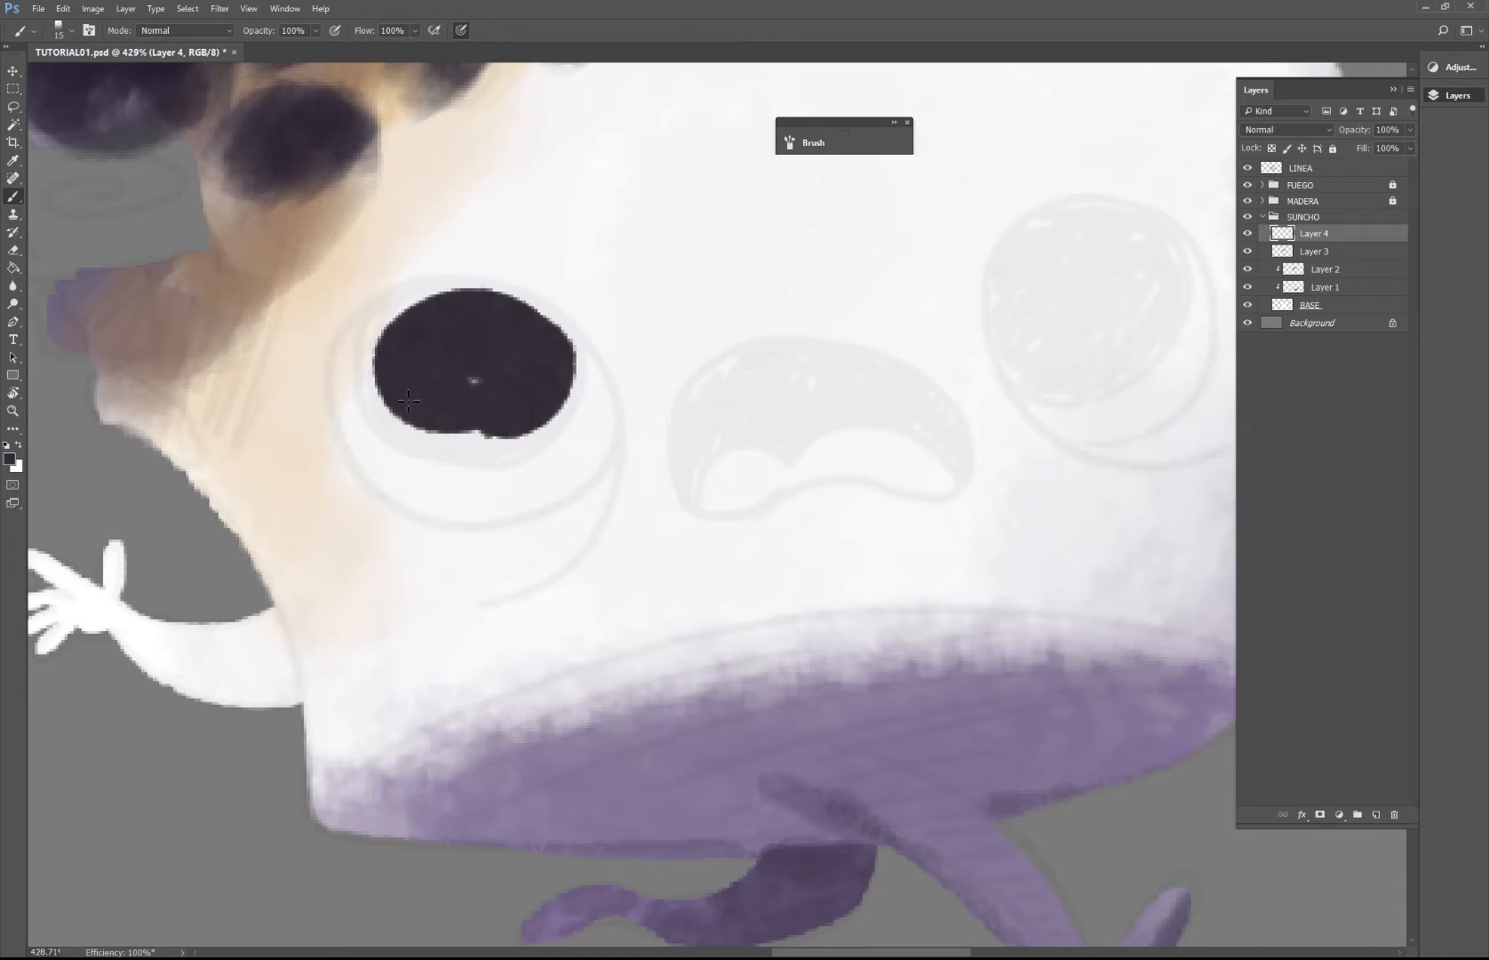
mouse_move(408, 402)
mouse_down()
mouse_move(465, 380)
mouse_move(401, 361)
mouse_move(403, 410)
mouse_move(425, 424)
mouse_move(409, 330)
mouse_up()
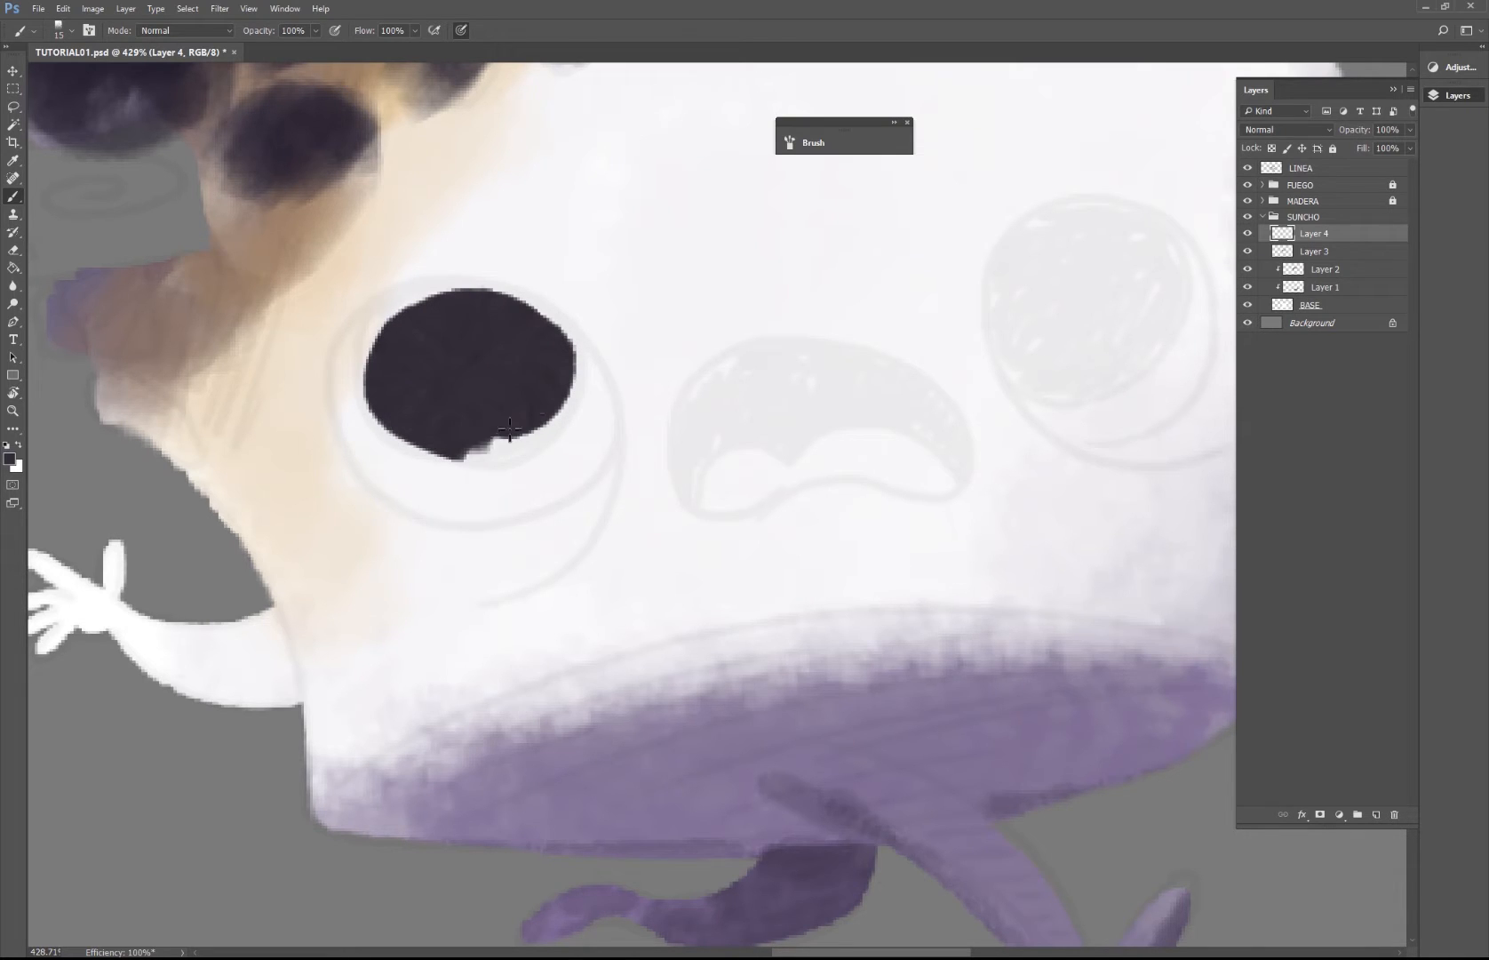
mouse_move(558, 357)
mouse_down()
mouse_move(435, 421)
mouse_move(514, 439)
mouse_move(434, 438)
mouse_move(387, 393)
mouse_move(394, 330)
mouse_move(446, 308)
mouse_move(514, 318)
mouse_move(559, 323)
mouse_up()
Step: Fill the sketched right pupil with the same dark colour
drag(951, 508, 658, 474)
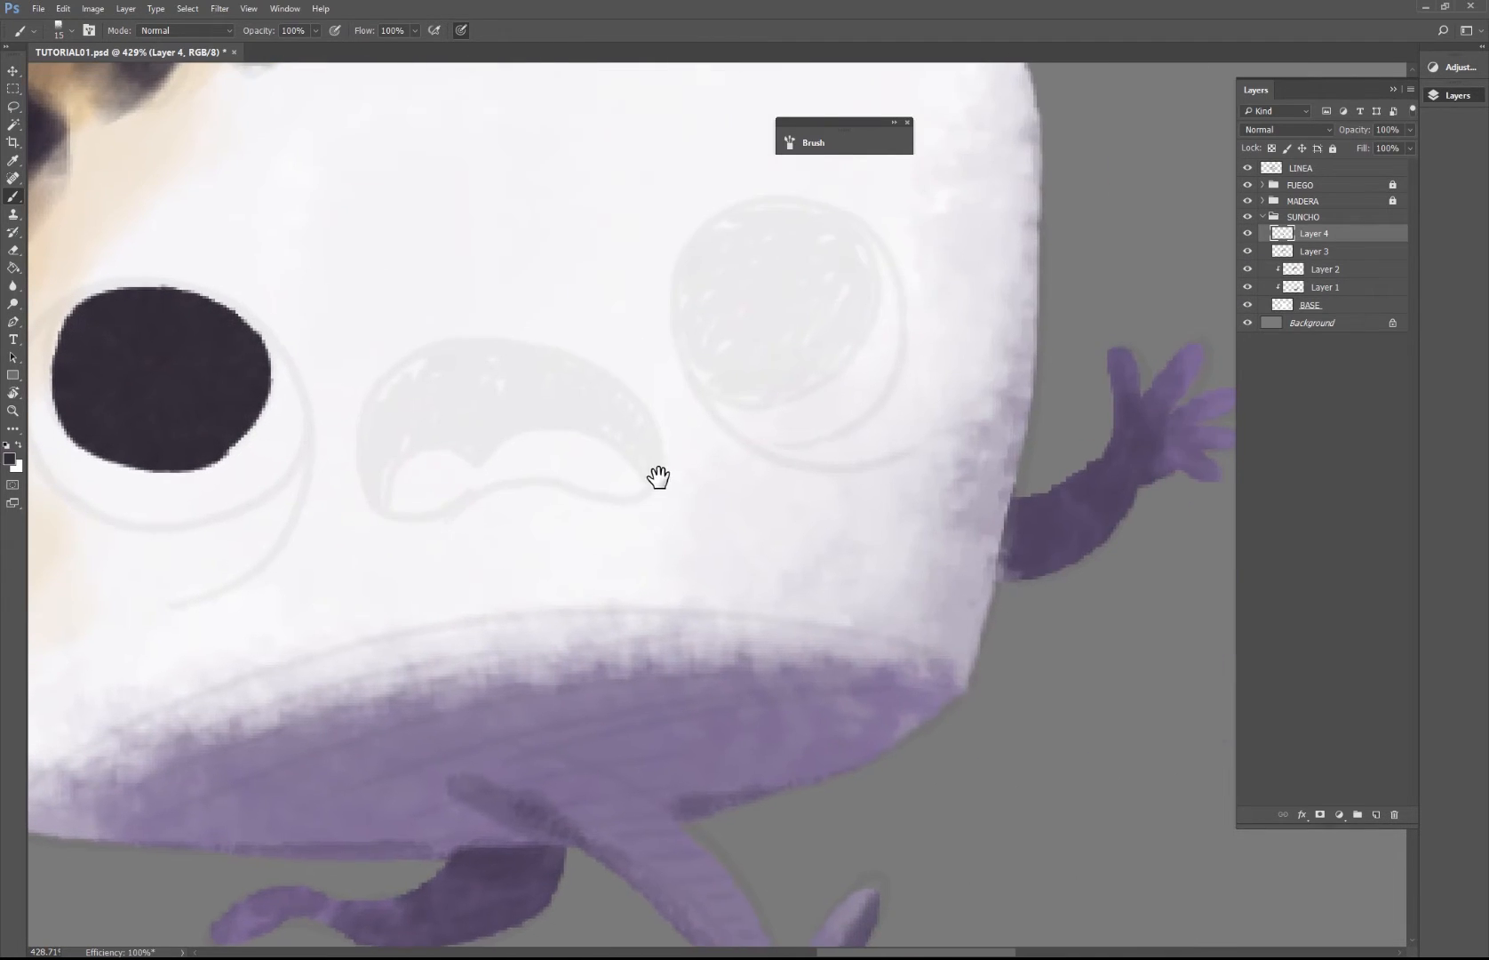
click(754, 338)
mouse_move(806, 327)
mouse_down()
mouse_move(795, 281)
mouse_move(728, 298)
mouse_move(762, 244)
mouse_move(796, 331)
mouse_move(704, 365)
mouse_move(787, 260)
mouse_move(835, 309)
mouse_move(828, 333)
mouse_move(837, 269)
mouse_move(773, 383)
mouse_move(756, 385)
mouse_move(851, 289)
mouse_move(823, 230)
mouse_move(777, 223)
mouse_move(726, 239)
mouse_move(706, 263)
mouse_move(739, 391)
mouse_up()
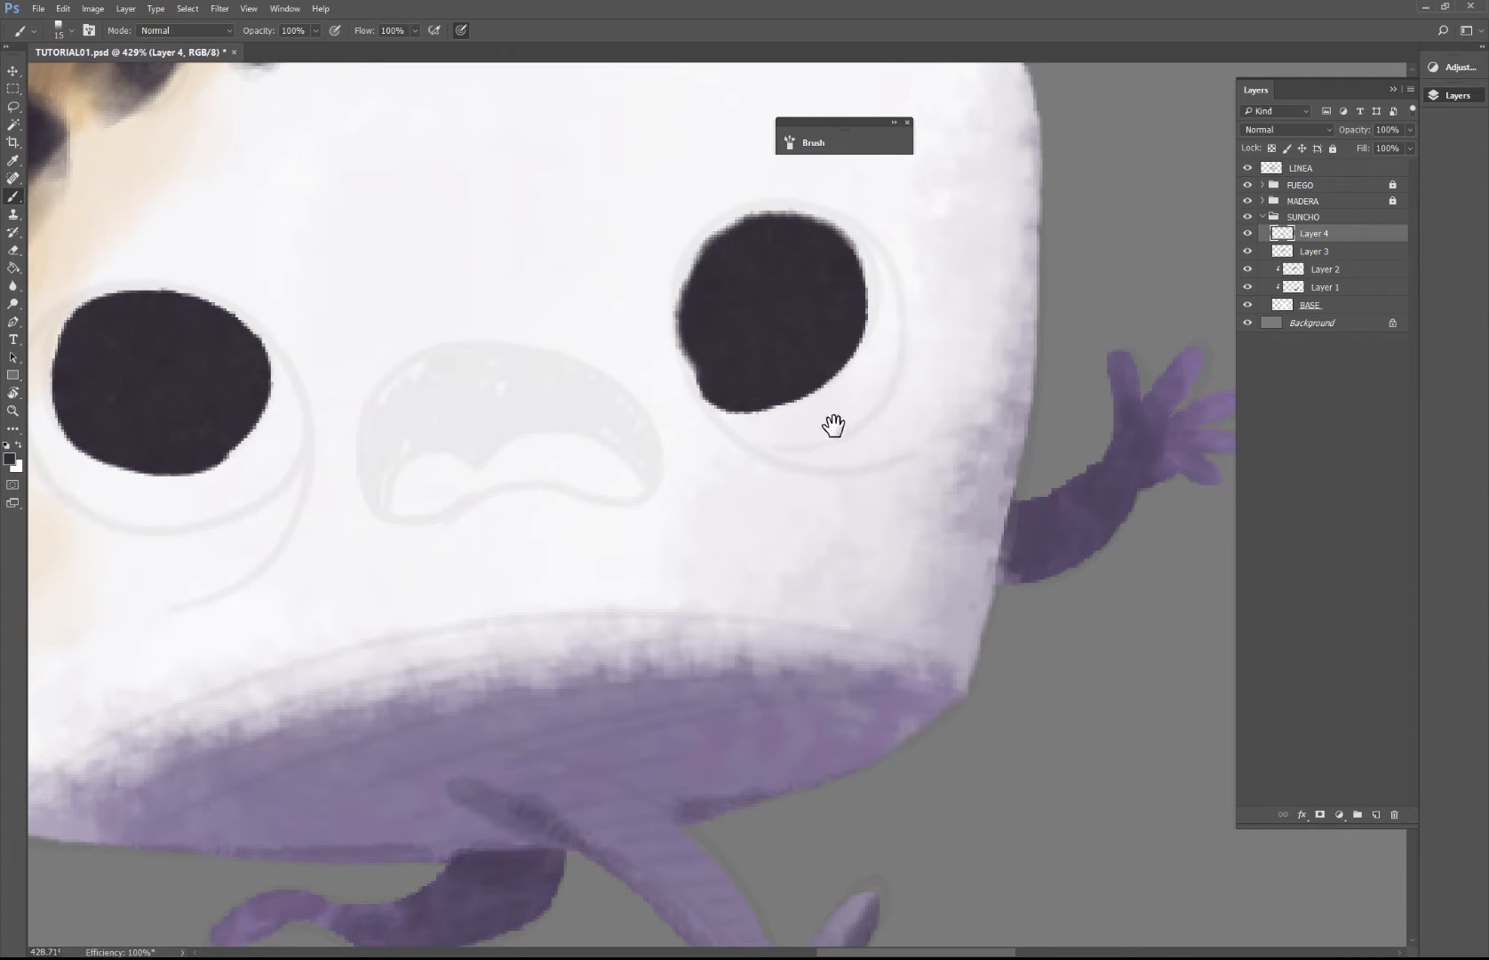
drag(834, 426, 505, 462)
mouse_move(375, 267)
mouse_down()
mouse_move(413, 440)
mouse_move(529, 487)
mouse_up()
key(ctrl+z)
key(ctrl+z)
key(ctrl+z)
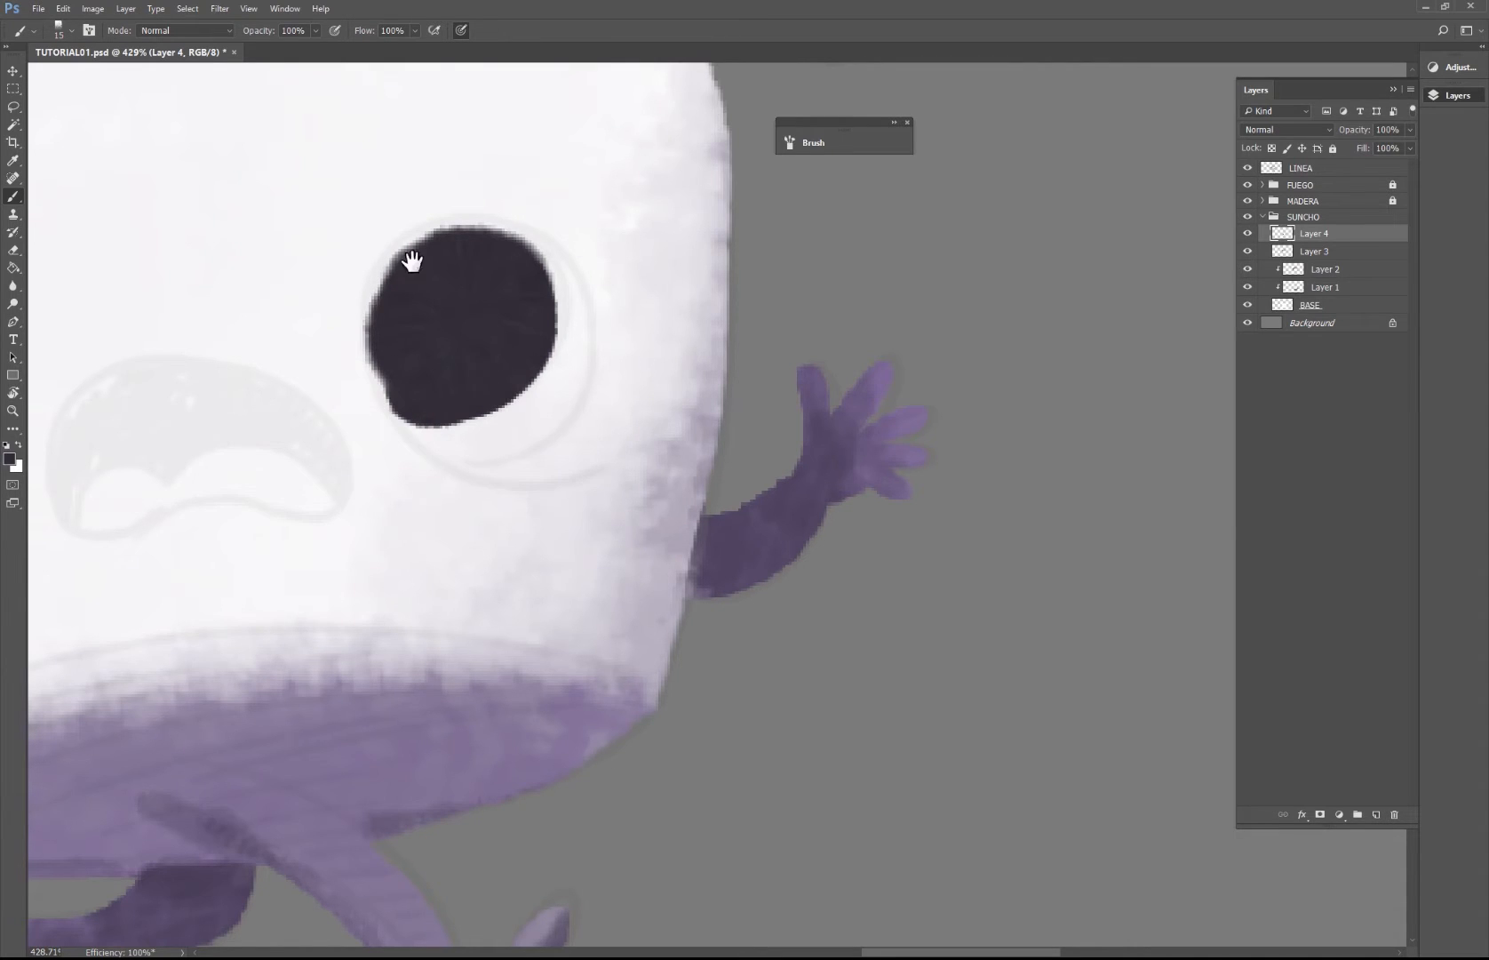
Step: Try a 10 px contour line along the lower left edge of the right eye and undo it
drag(408, 259, 564, 364)
right_click(564, 366)
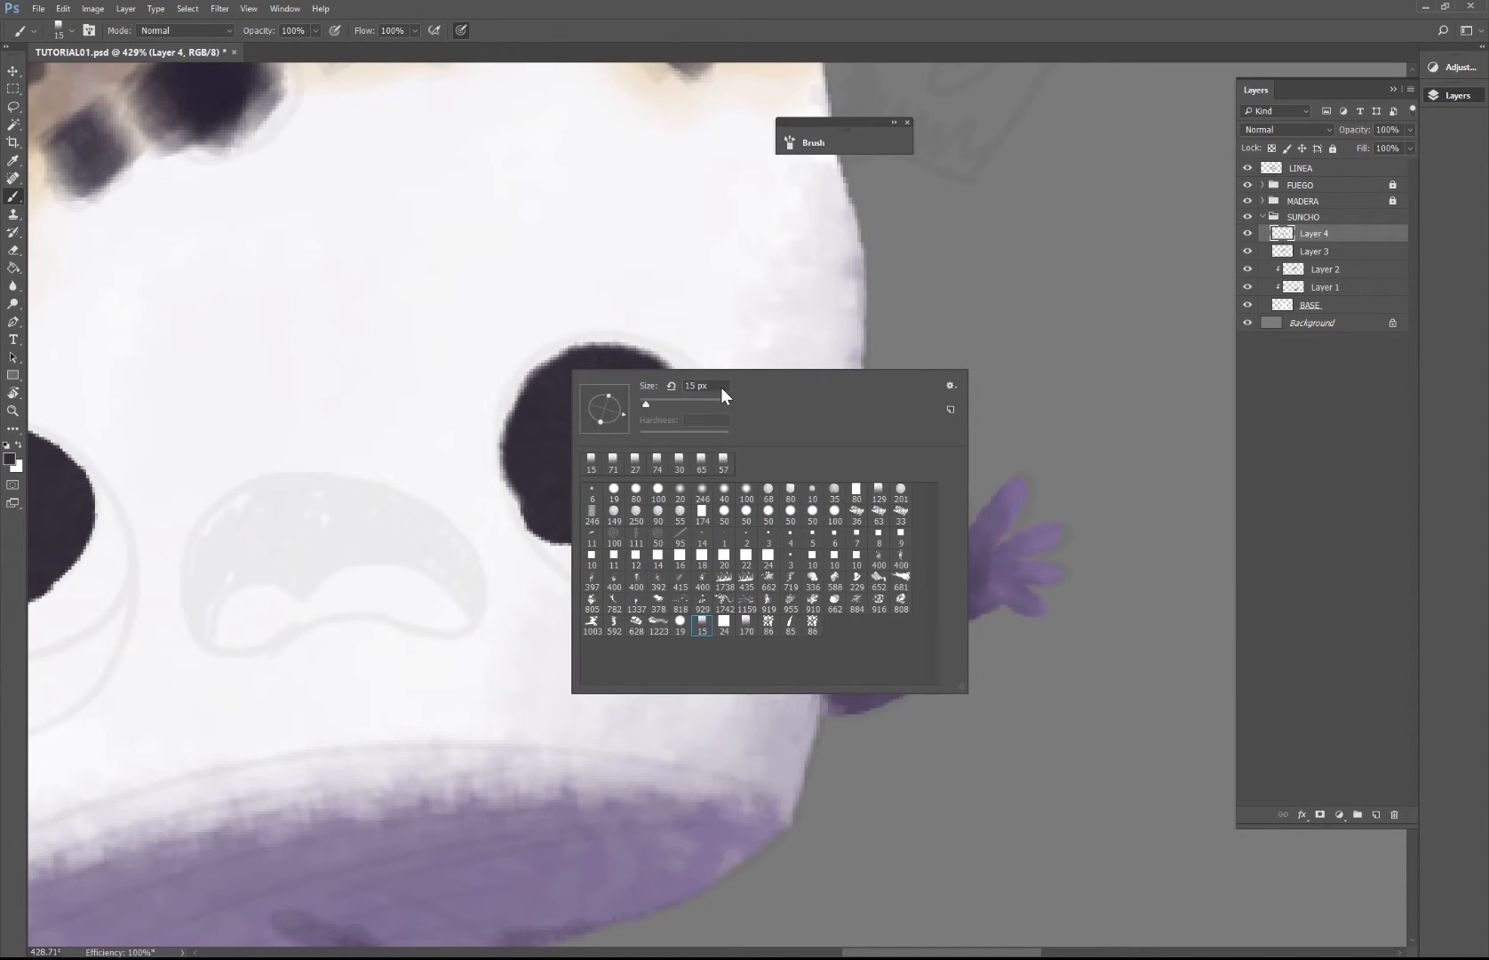
text(10)
key(Return)
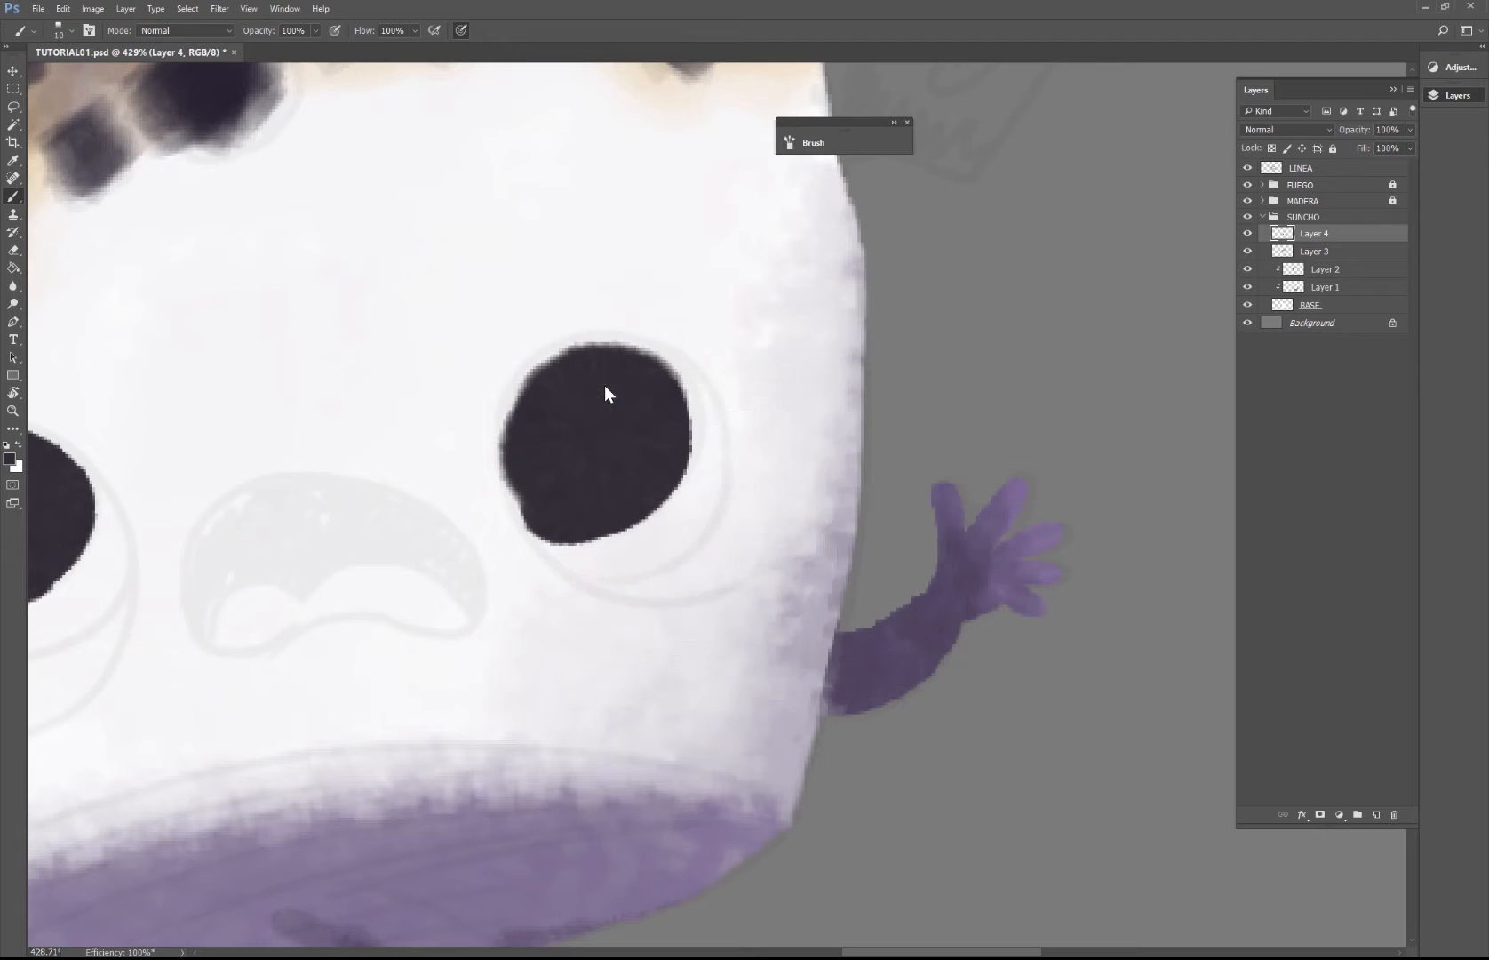
drag(503, 445, 576, 567)
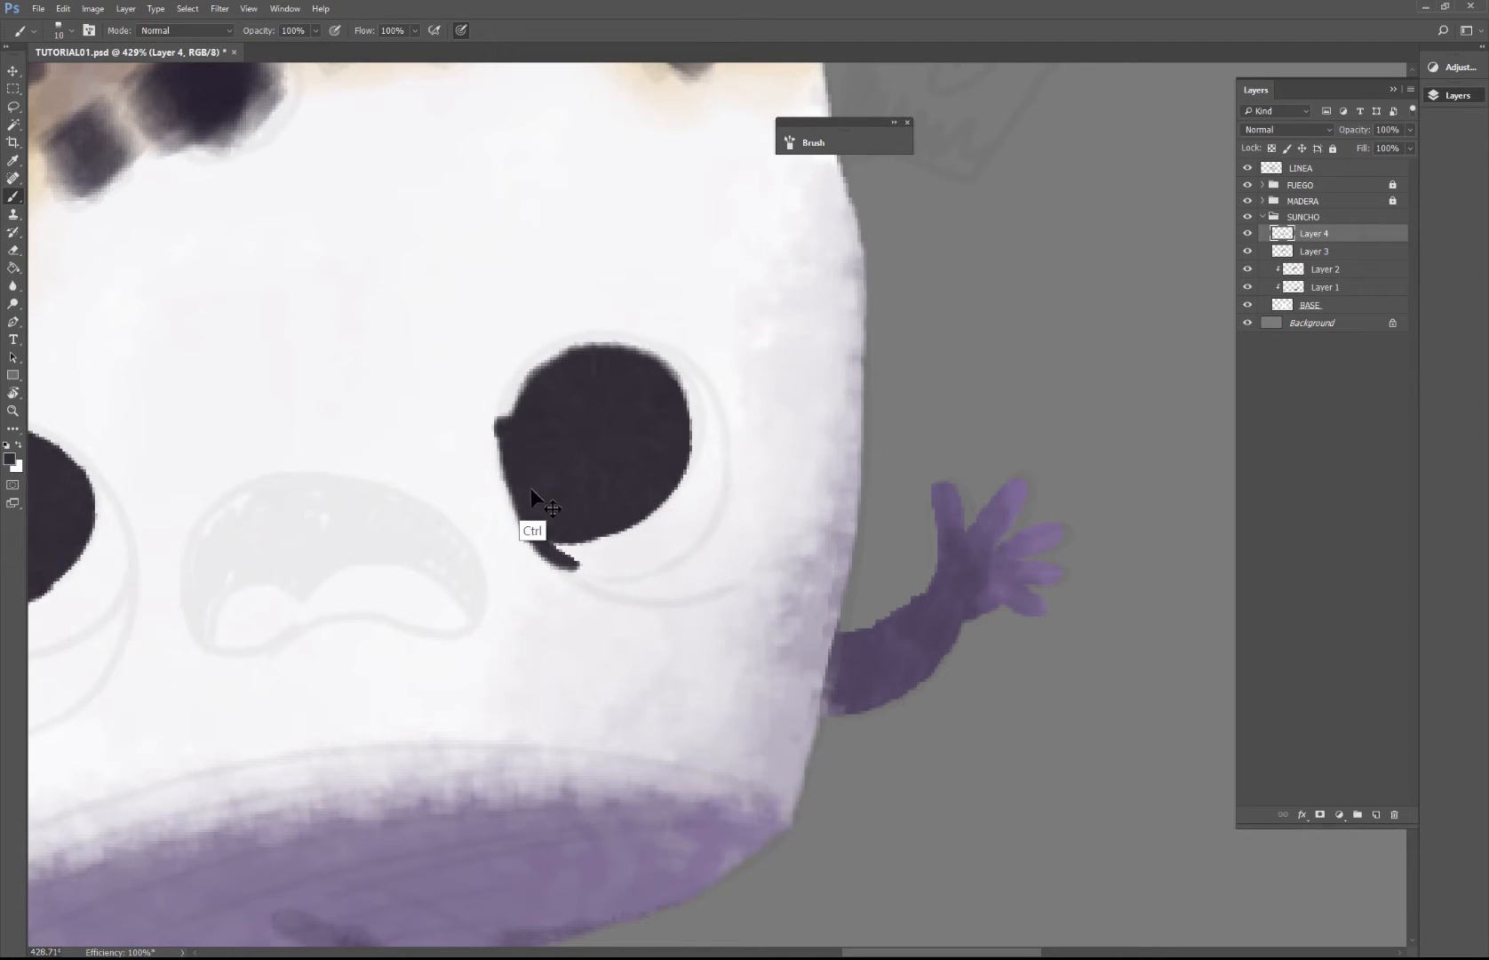
key(ctrl+z)
Step: Set the brush size to 5 px and try contour strokes along the right eye's lower left edge, undoing them
right_click(545, 436)
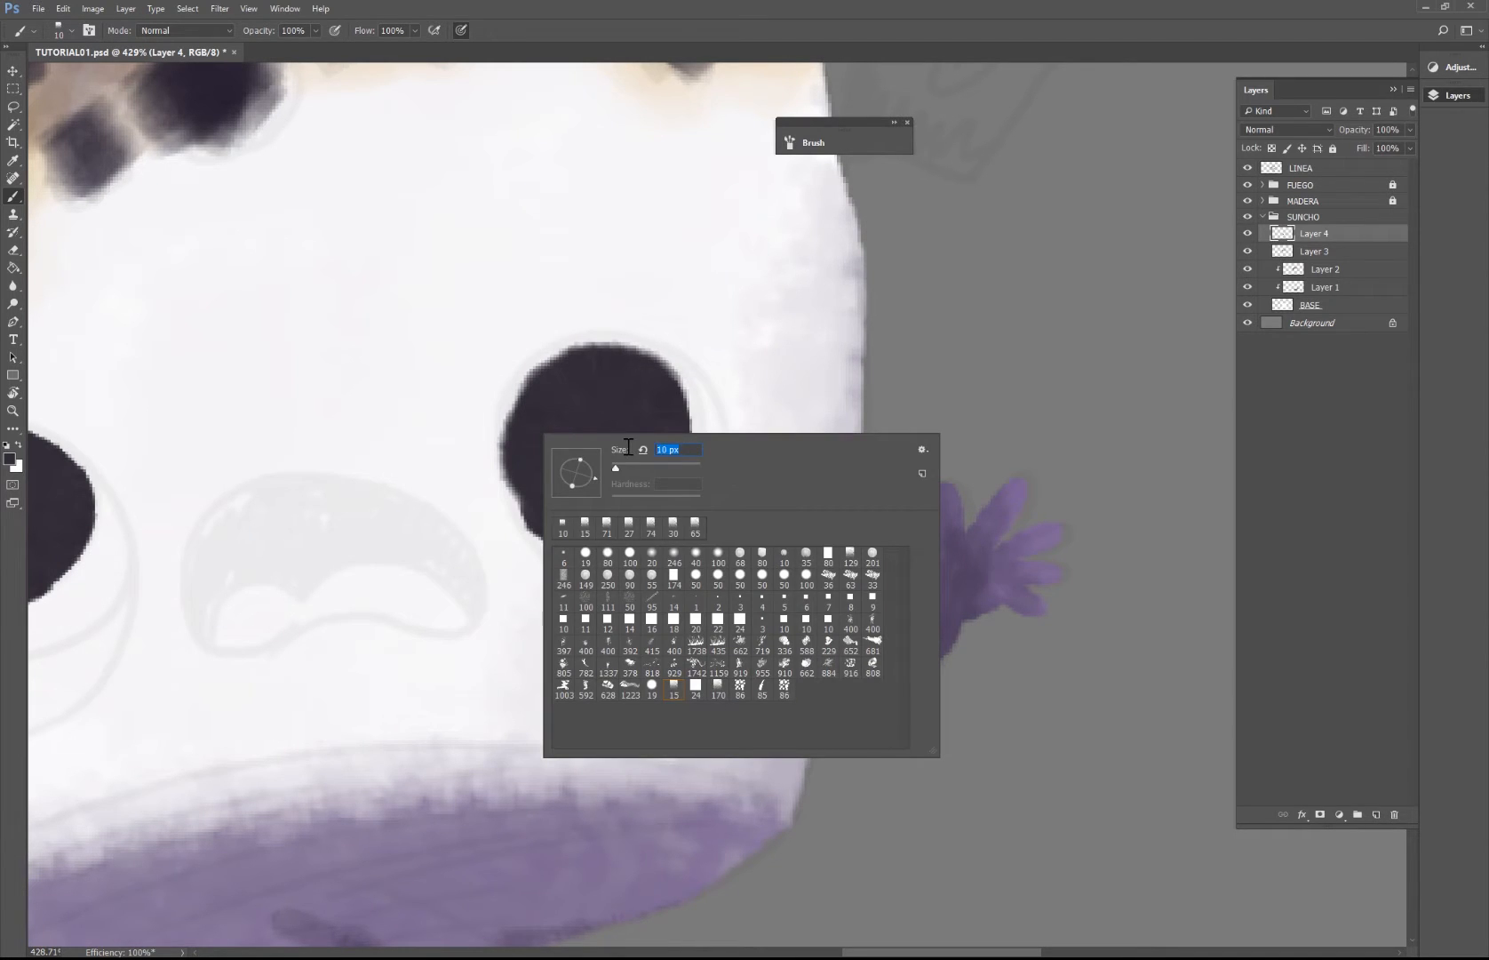
text(5)
key(Return)
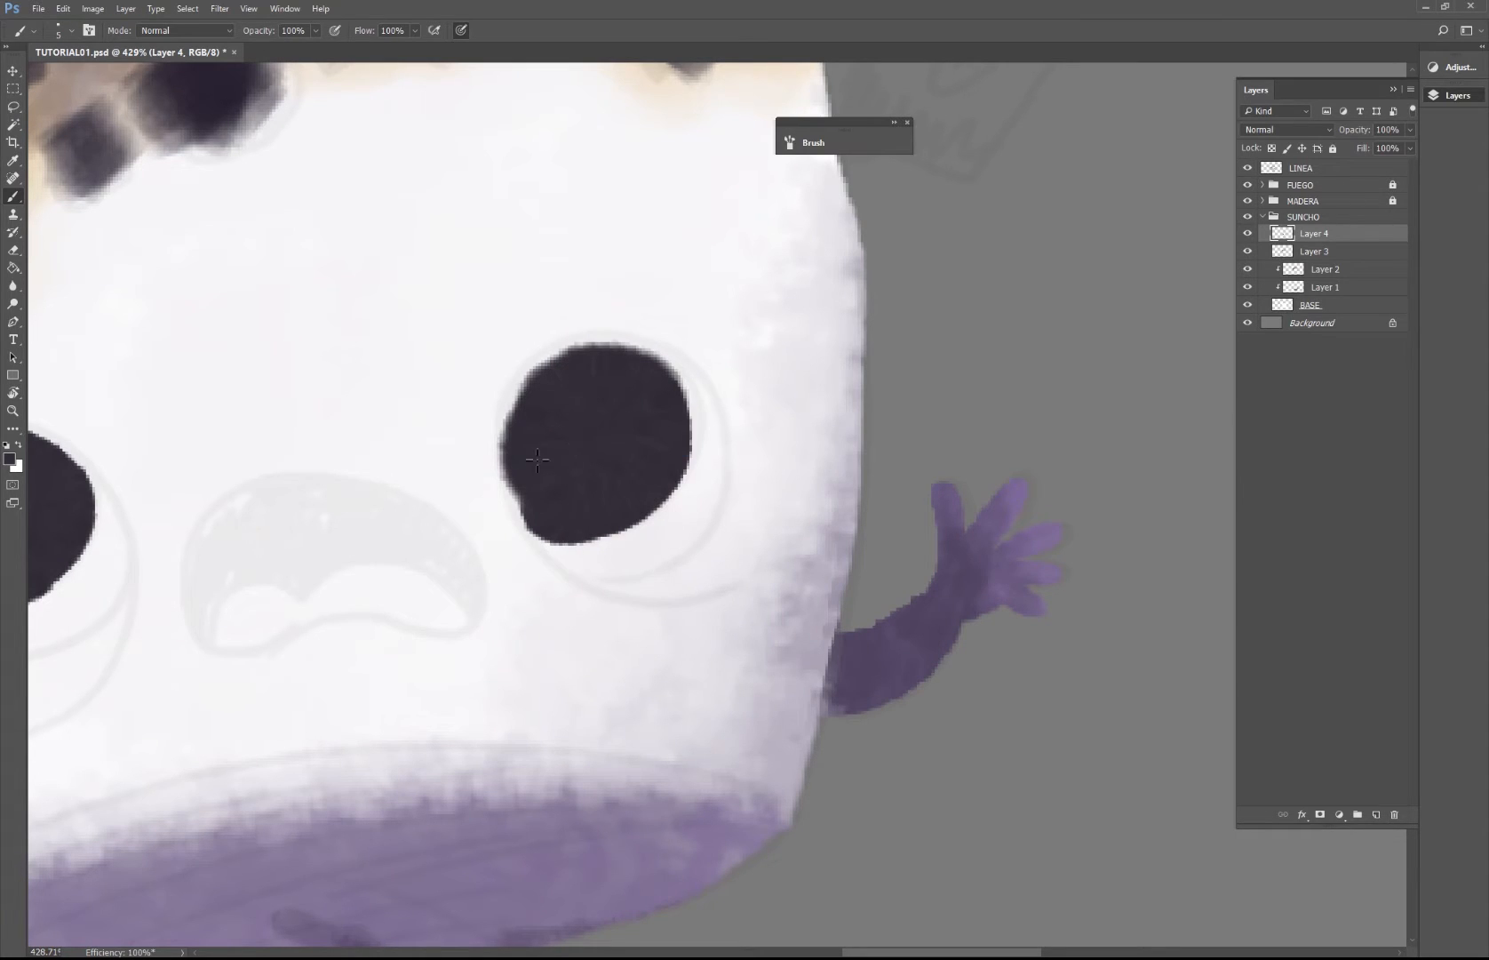
drag(500, 456, 551, 579)
key(ctrl+z)
drag(499, 461, 584, 580)
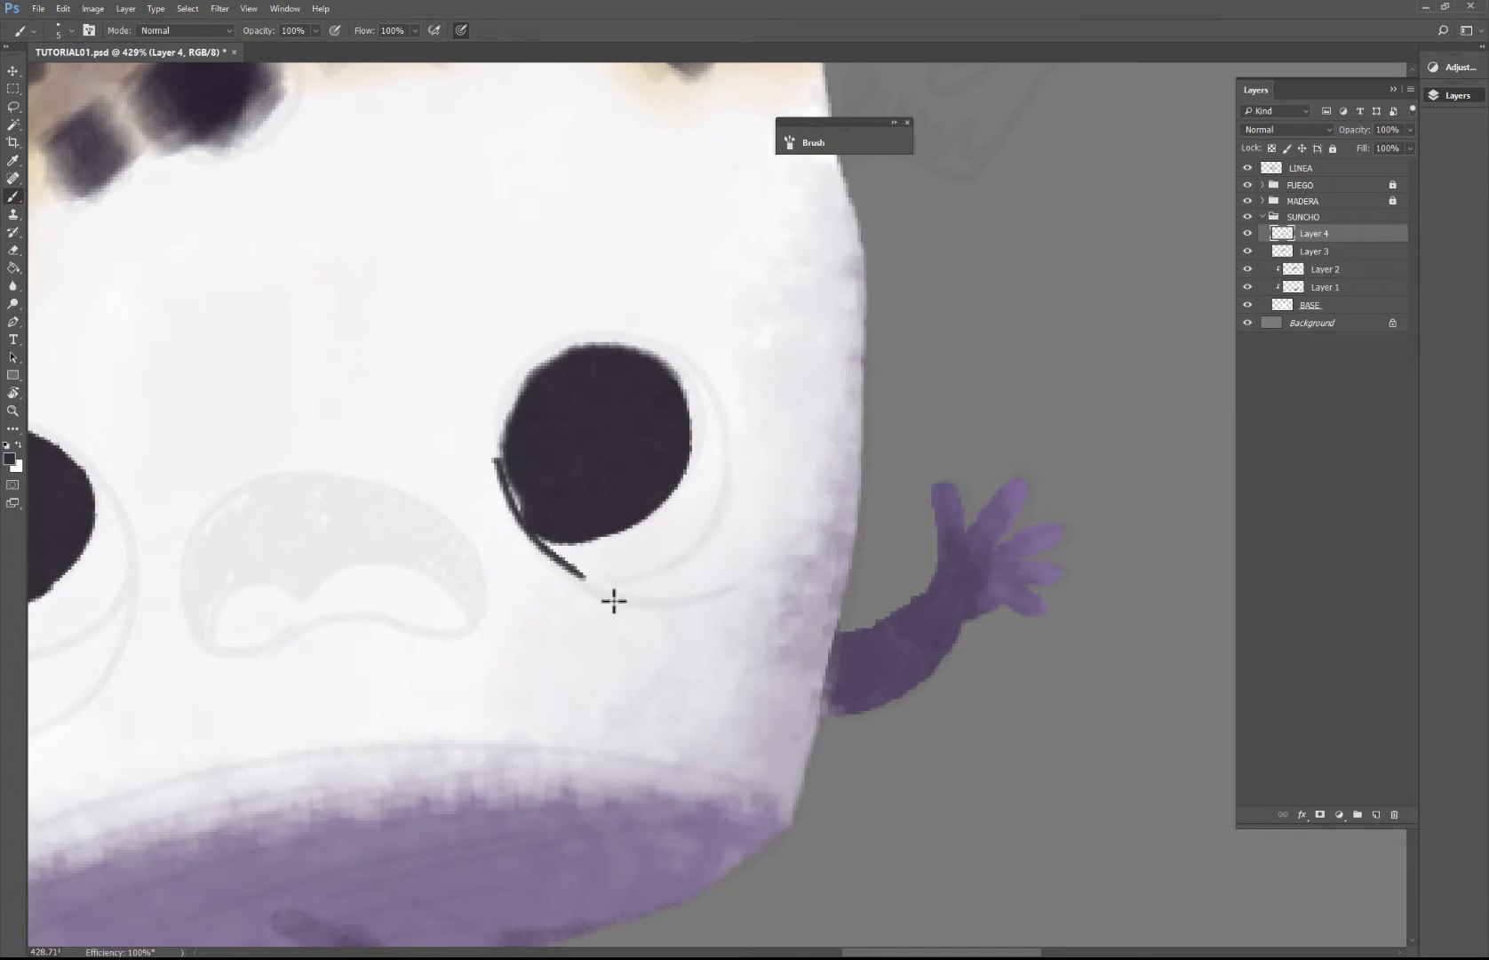
key(ctrl+z)
drag(507, 478, 581, 585)
key(ctrl+z)
Step: Ink the right eye's lower contour from the pupil's left edge down into a short horizontal line beneath the eye
drag(504, 483, 571, 576)
drag(500, 469, 604, 603)
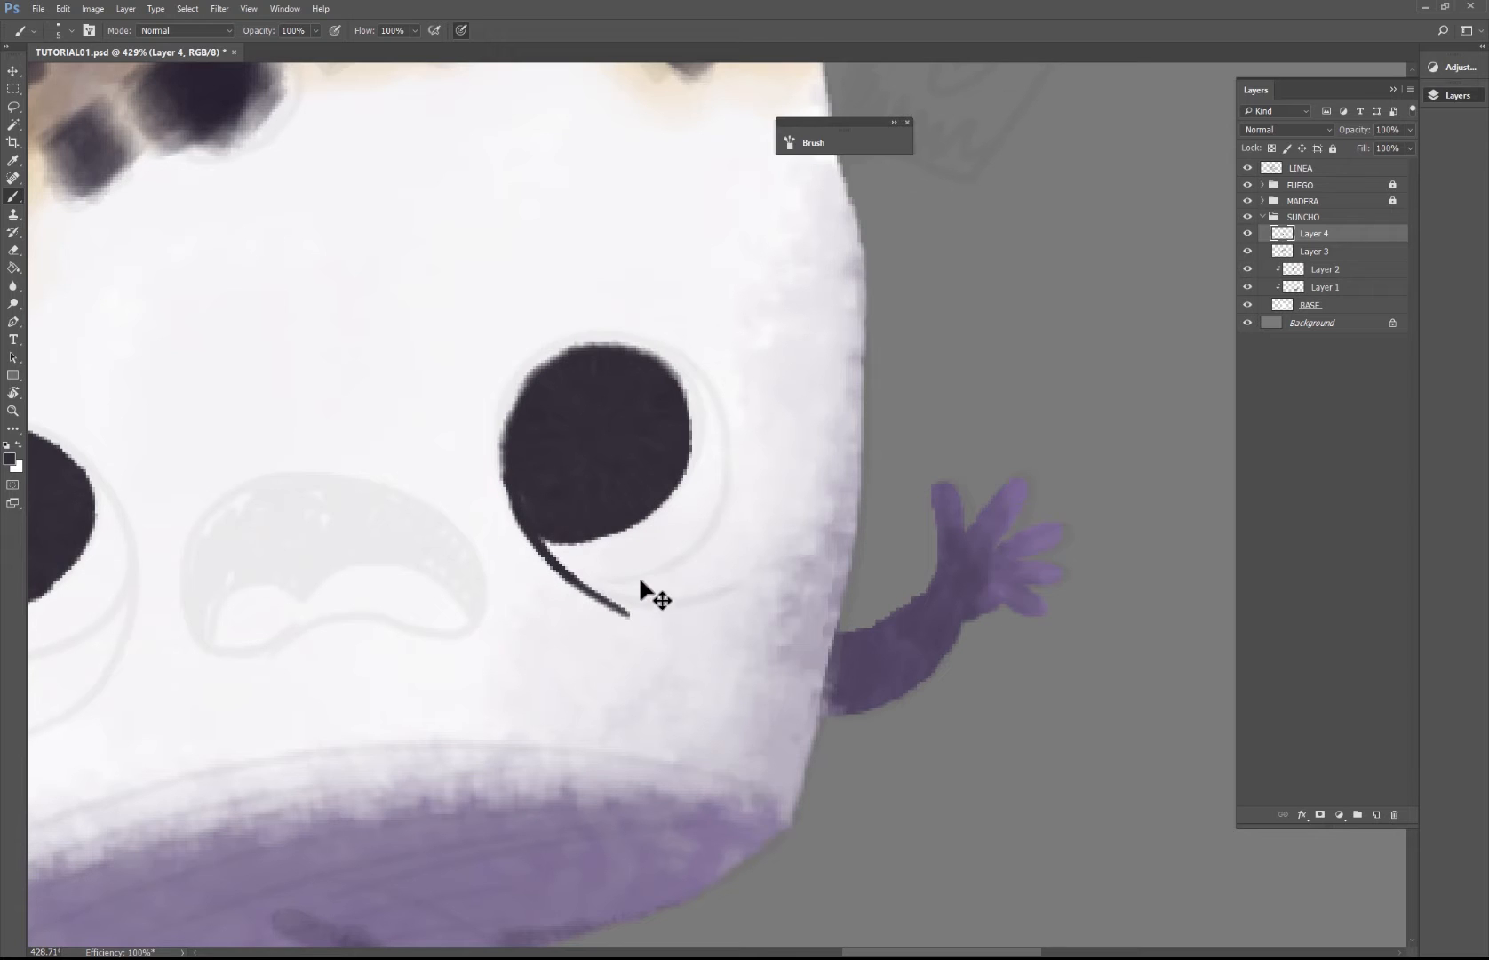
key(ctrl+z)
drag(510, 486, 581, 584)
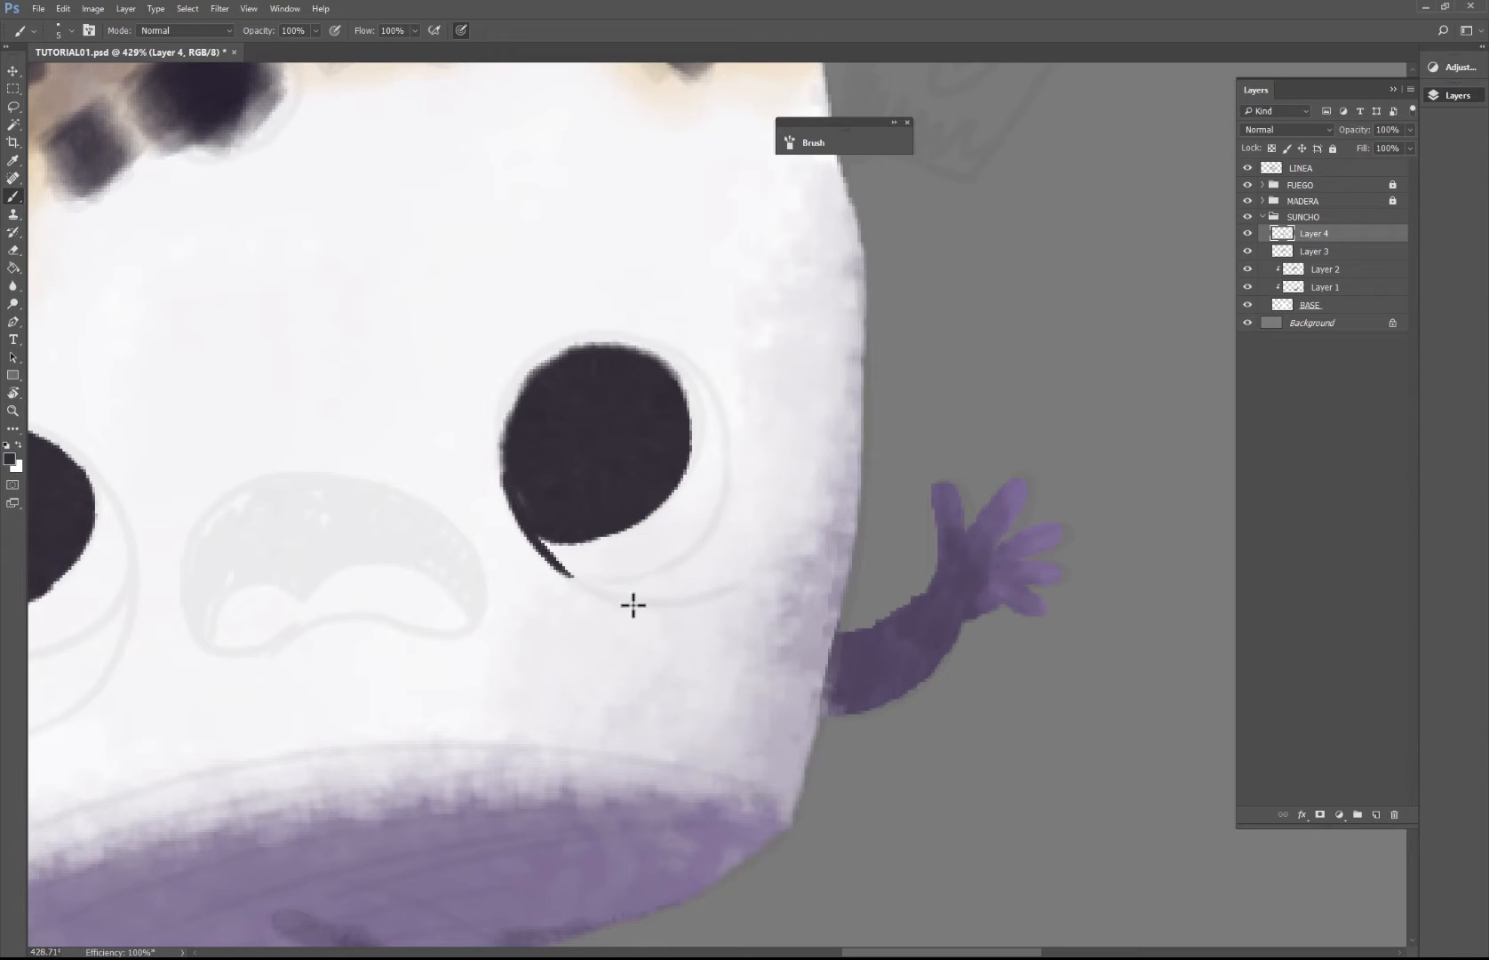
drag(523, 526, 708, 601)
drag(598, 590, 701, 598)
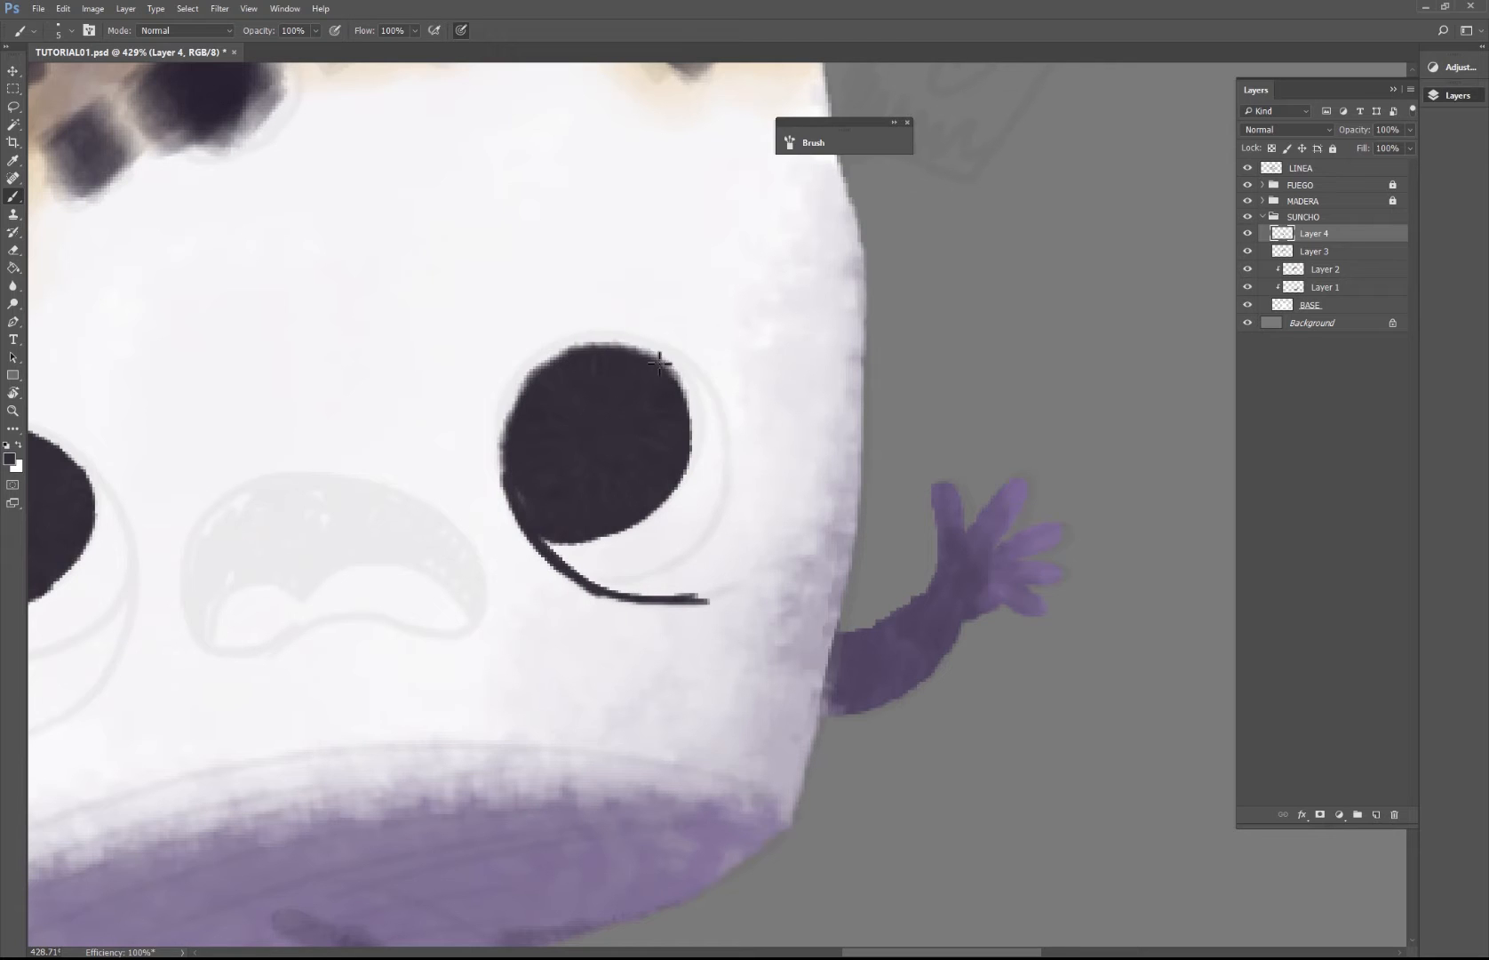
Step: Draw the right eye's upper and outer contour as a thin curve from the pupil's top around its right side
drag(582, 335, 720, 524)
key(ctrl+z)
drag(588, 336, 702, 524)
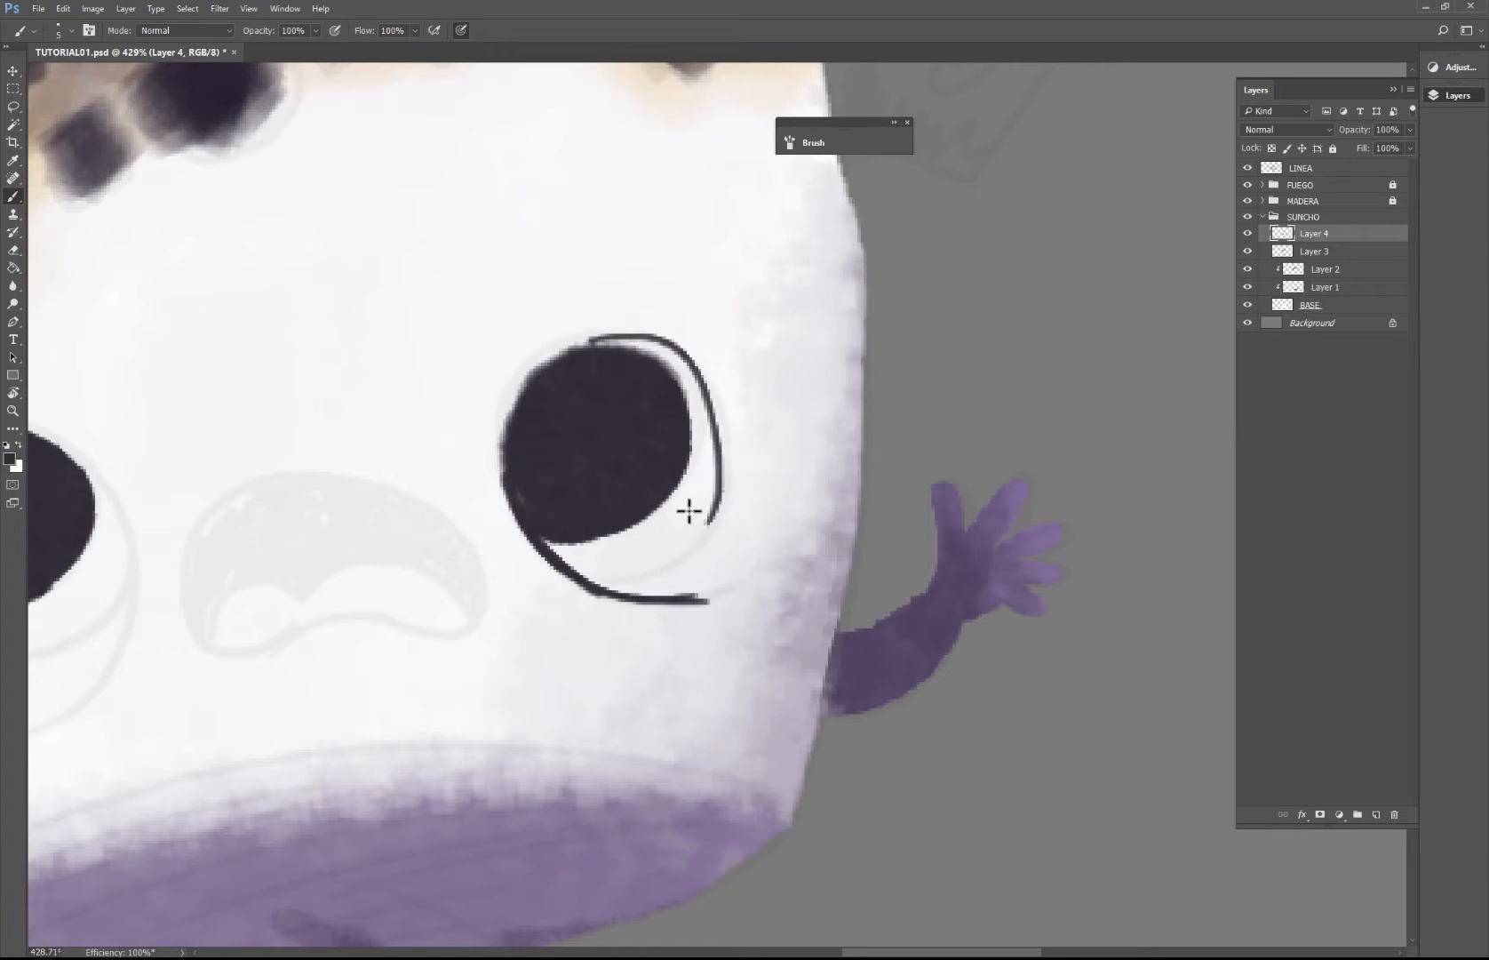
key(ctrl+z)
mouse_move(579, 340)
mouse_down()
mouse_move(719, 505)
mouse_move(690, 543)
mouse_up()
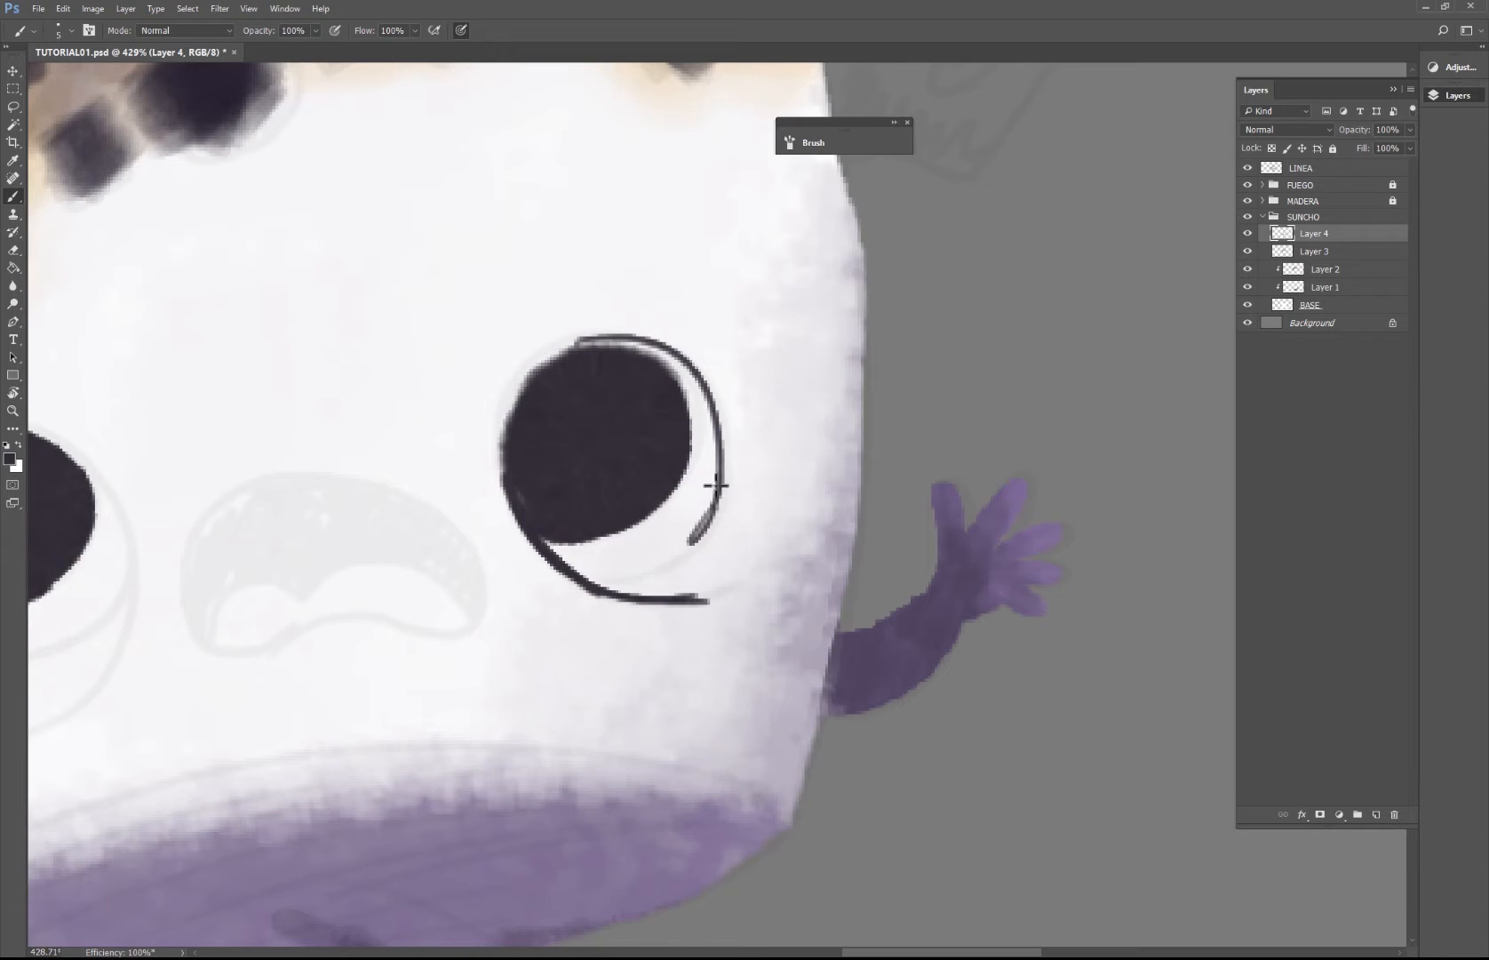
drag(715, 487, 642, 563)
ctrl+alt+click(655, 584)
ctrl+alt+click(658, 604)
ctrl+alt+click(670, 622)
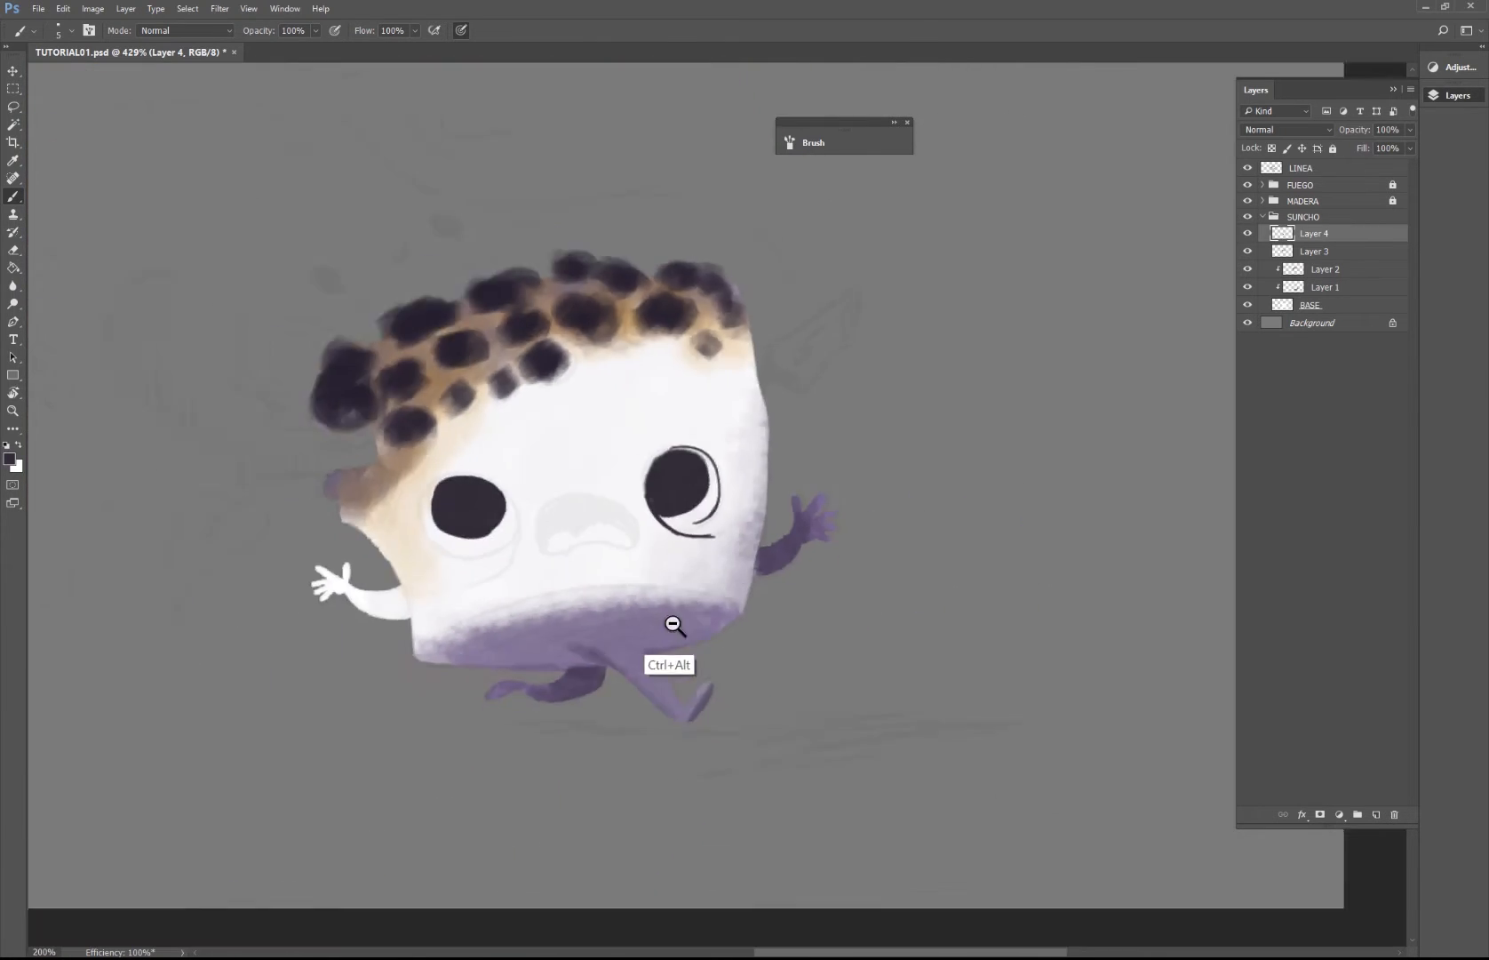
ctrl+alt+click(674, 626)
Step: Draw the left eye's outer contour as a curve from the pupil's top down around its left side
drag(835, 596, 987, 606)
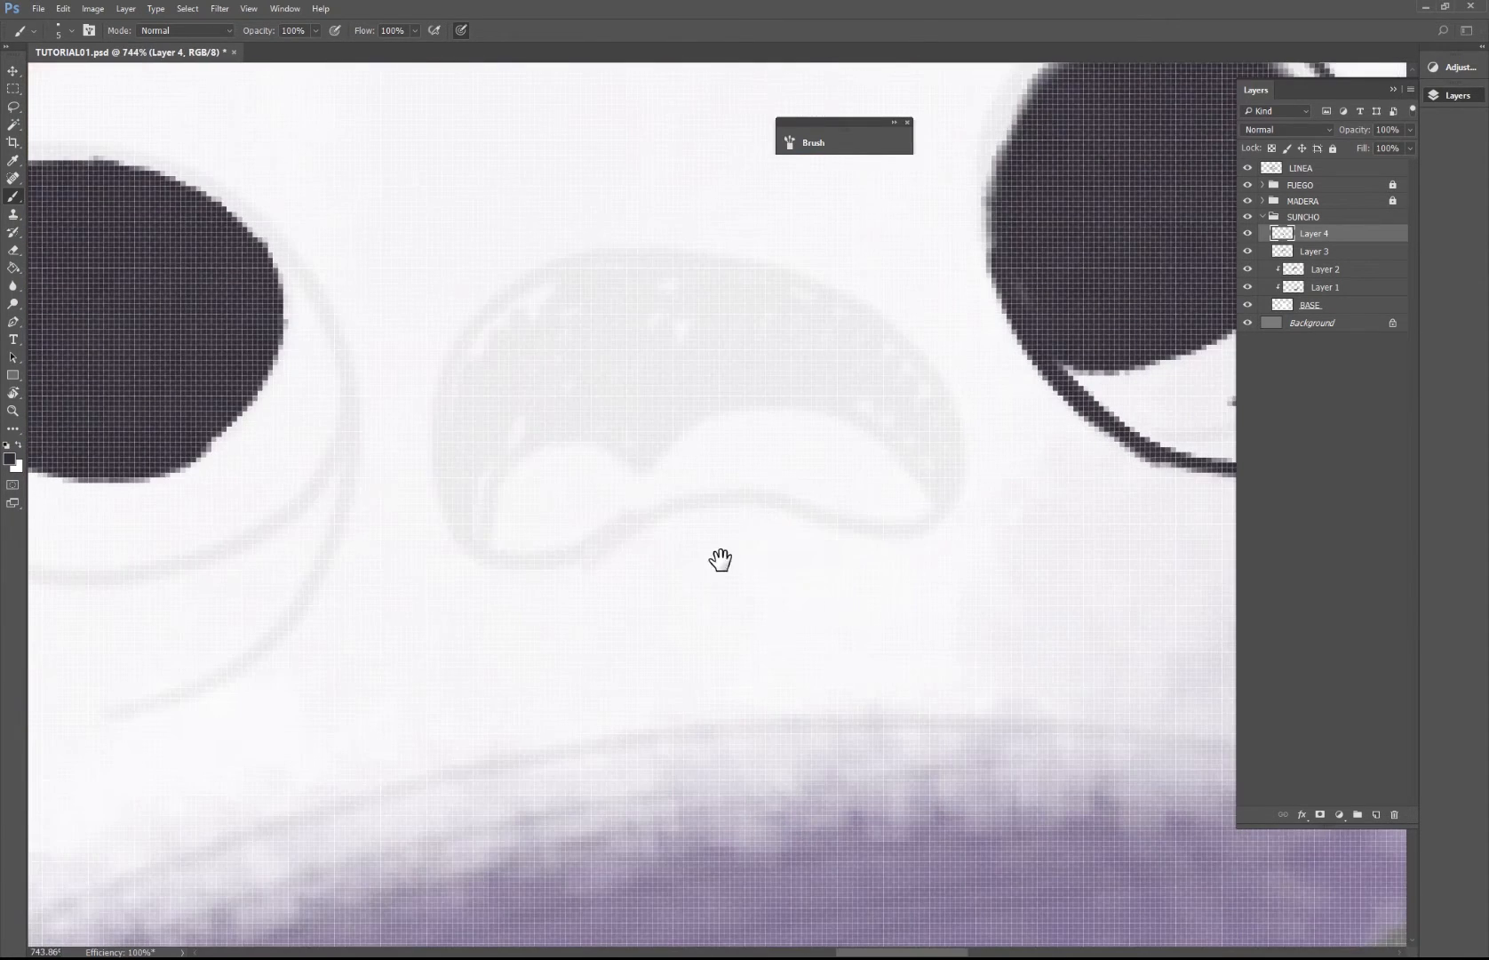
drag(432, 487, 907, 522)
drag(455, 207, 355, 500)
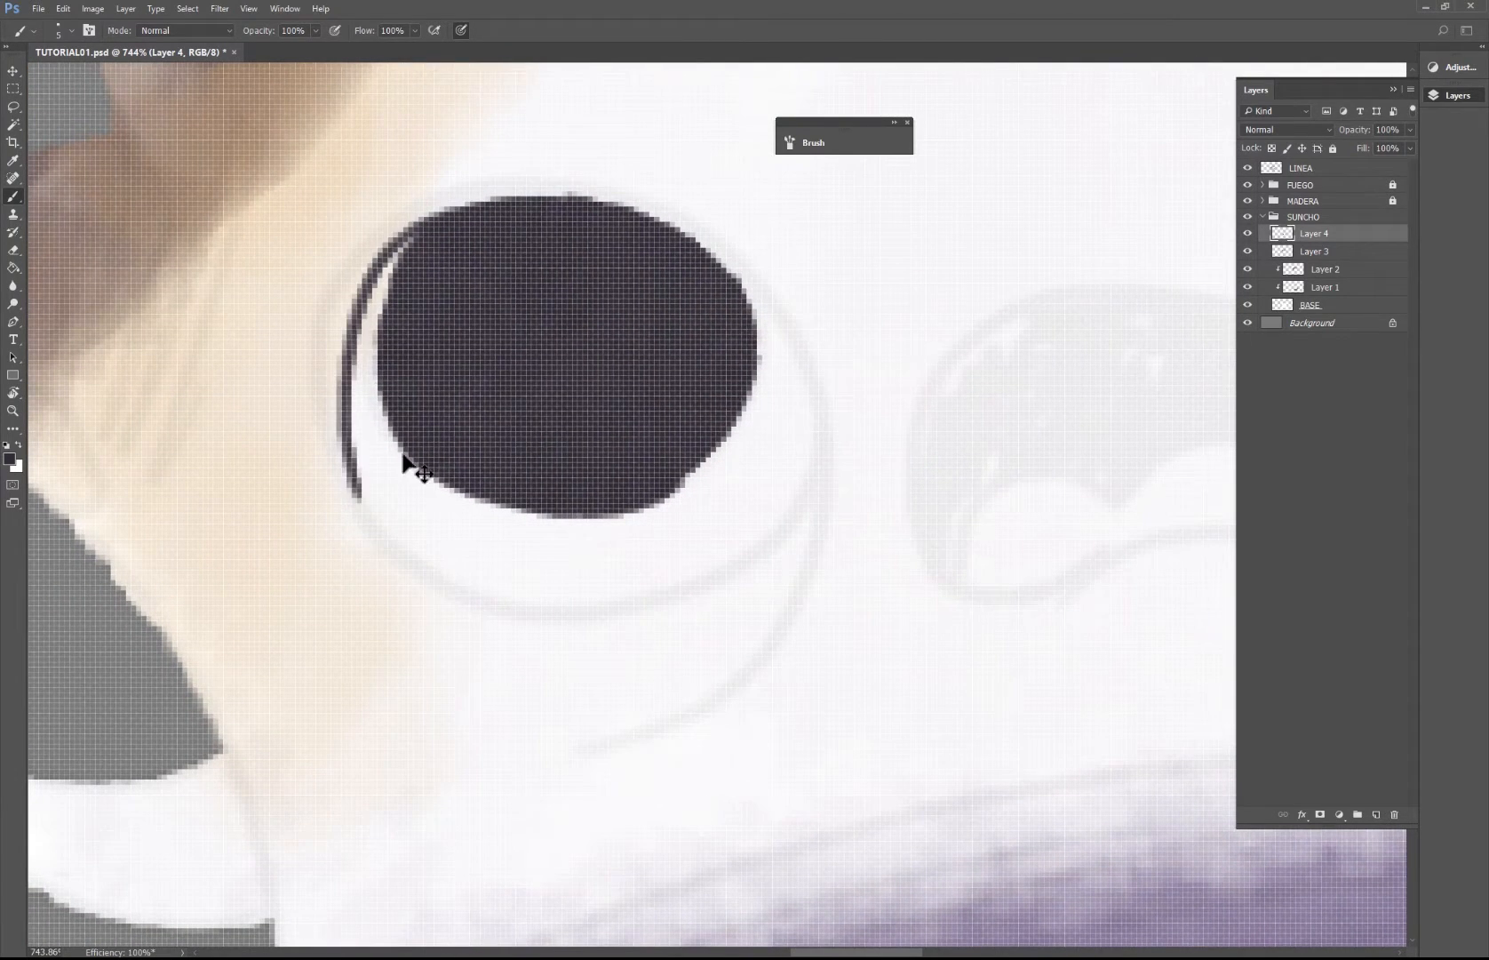
key(ctrl+z)
drag(476, 197, 310, 502)
key(ctrl+z)
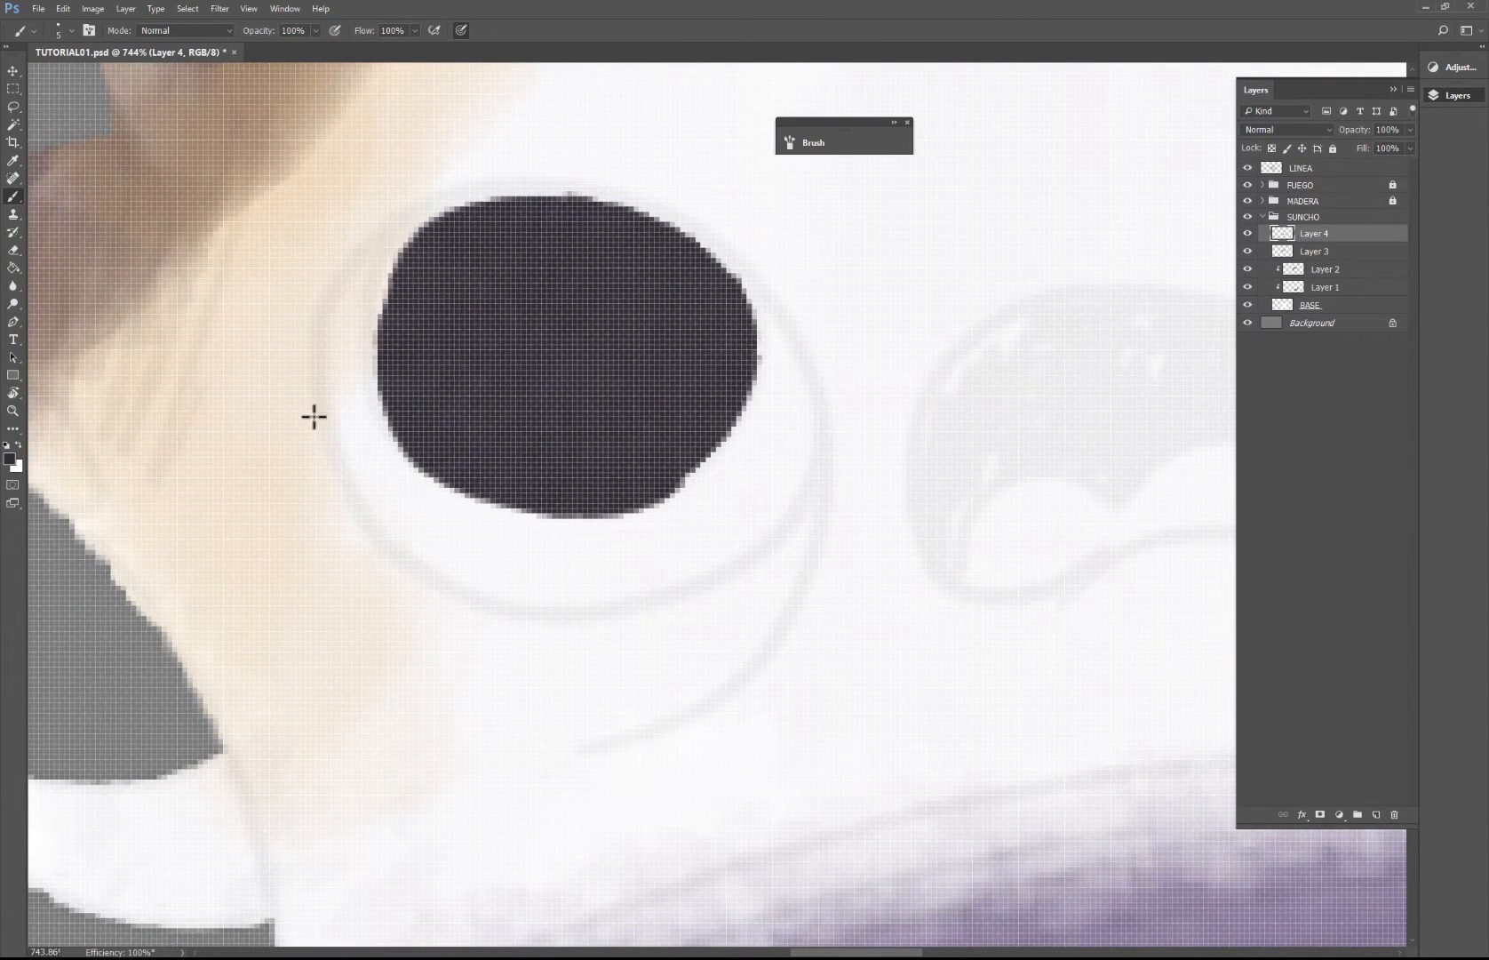
drag(454, 208, 363, 520)
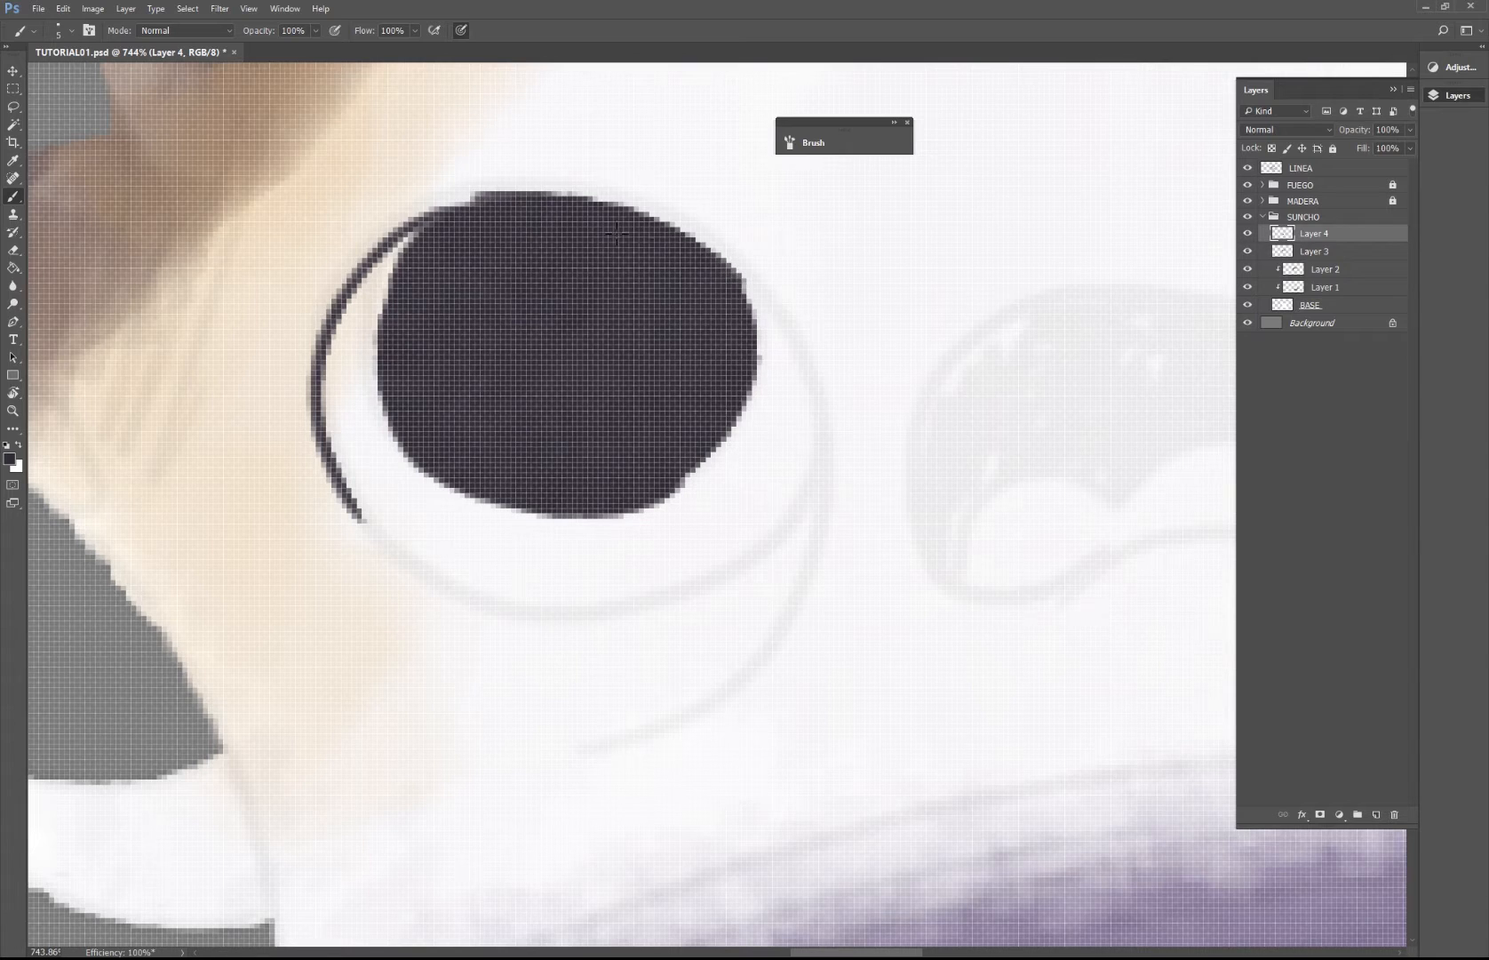
Step: Draw the left eye's right contour curving down into the eye bag, and add the lower contour beneath the pupil
drag(736, 269, 818, 496)
drag(758, 326, 773, 671)
key(ctrl+z)
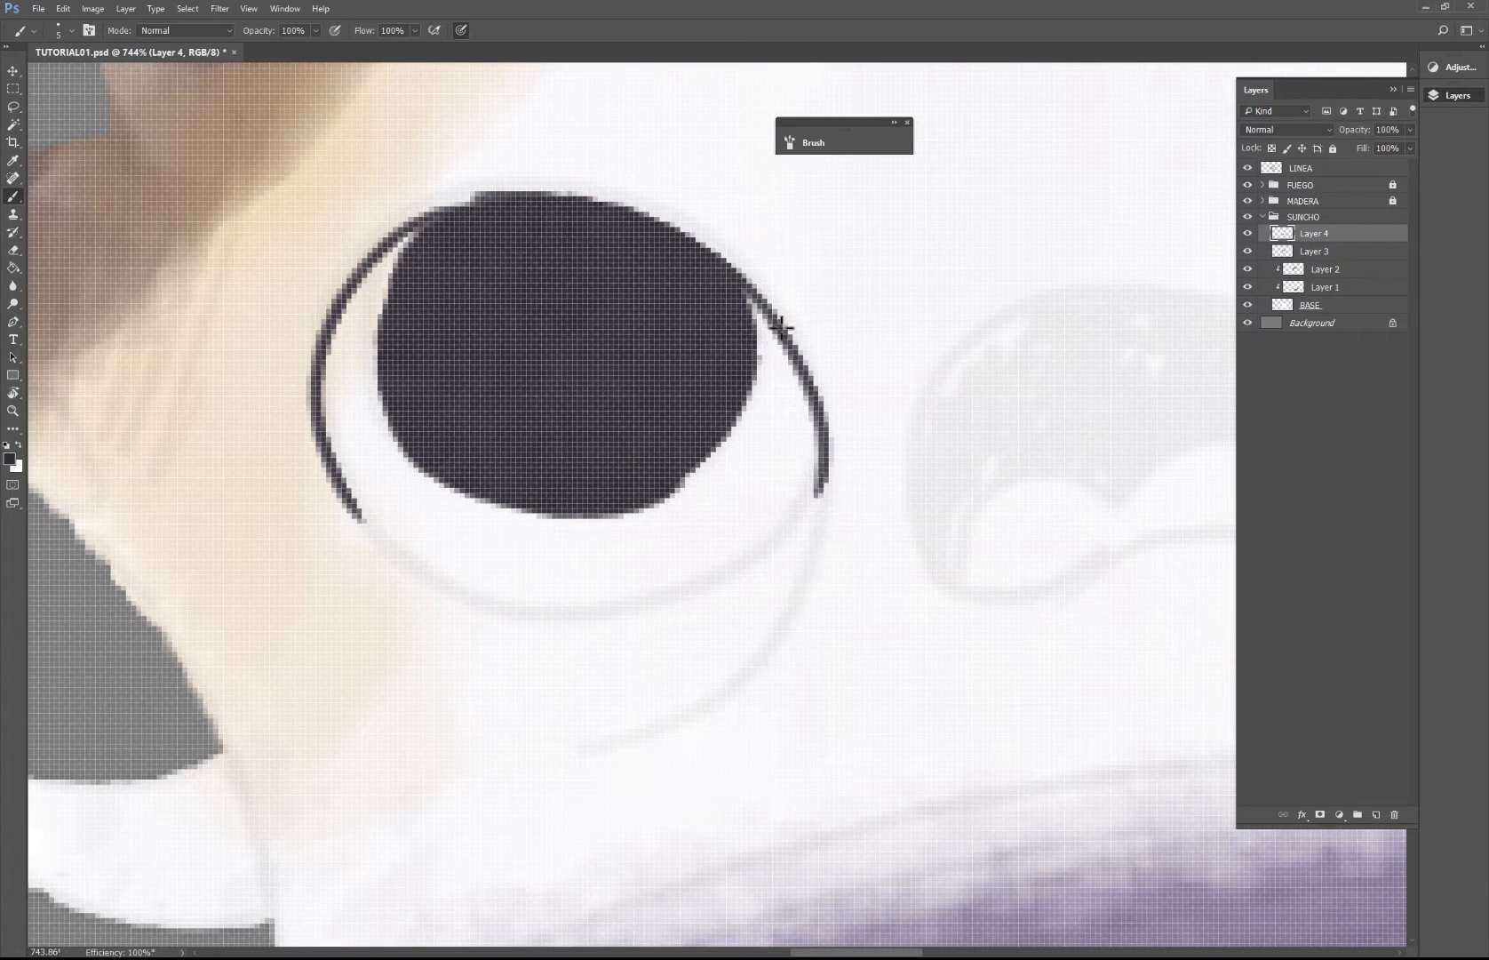
drag(757, 333, 724, 696)
mouse_move(350, 490)
mouse_down()
mouse_move(555, 615)
mouse_move(731, 582)
mouse_up()
Step: Examine both outlined eyes with the whole character in view
ctrl+alt+click(860, 601)
ctrl+alt+click(864, 604)
ctrl+alt+click(875, 613)
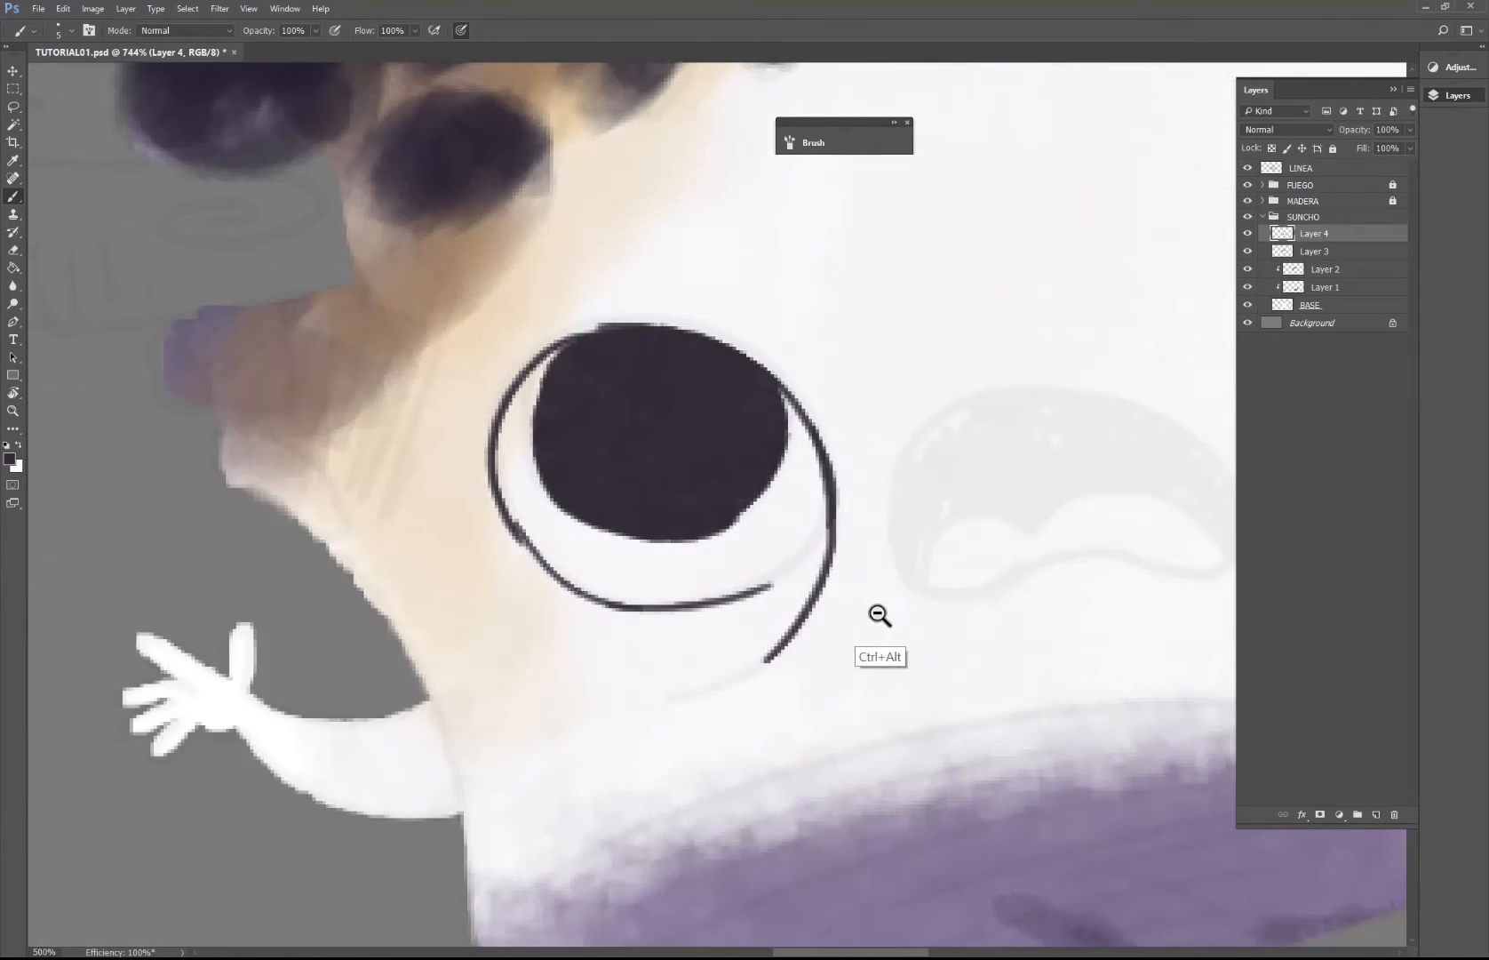
ctrl+alt+click(890, 629)
ctrl+alt+click(893, 639)
ctrl+alt+click(894, 643)
ctrl+alt+click(896, 645)
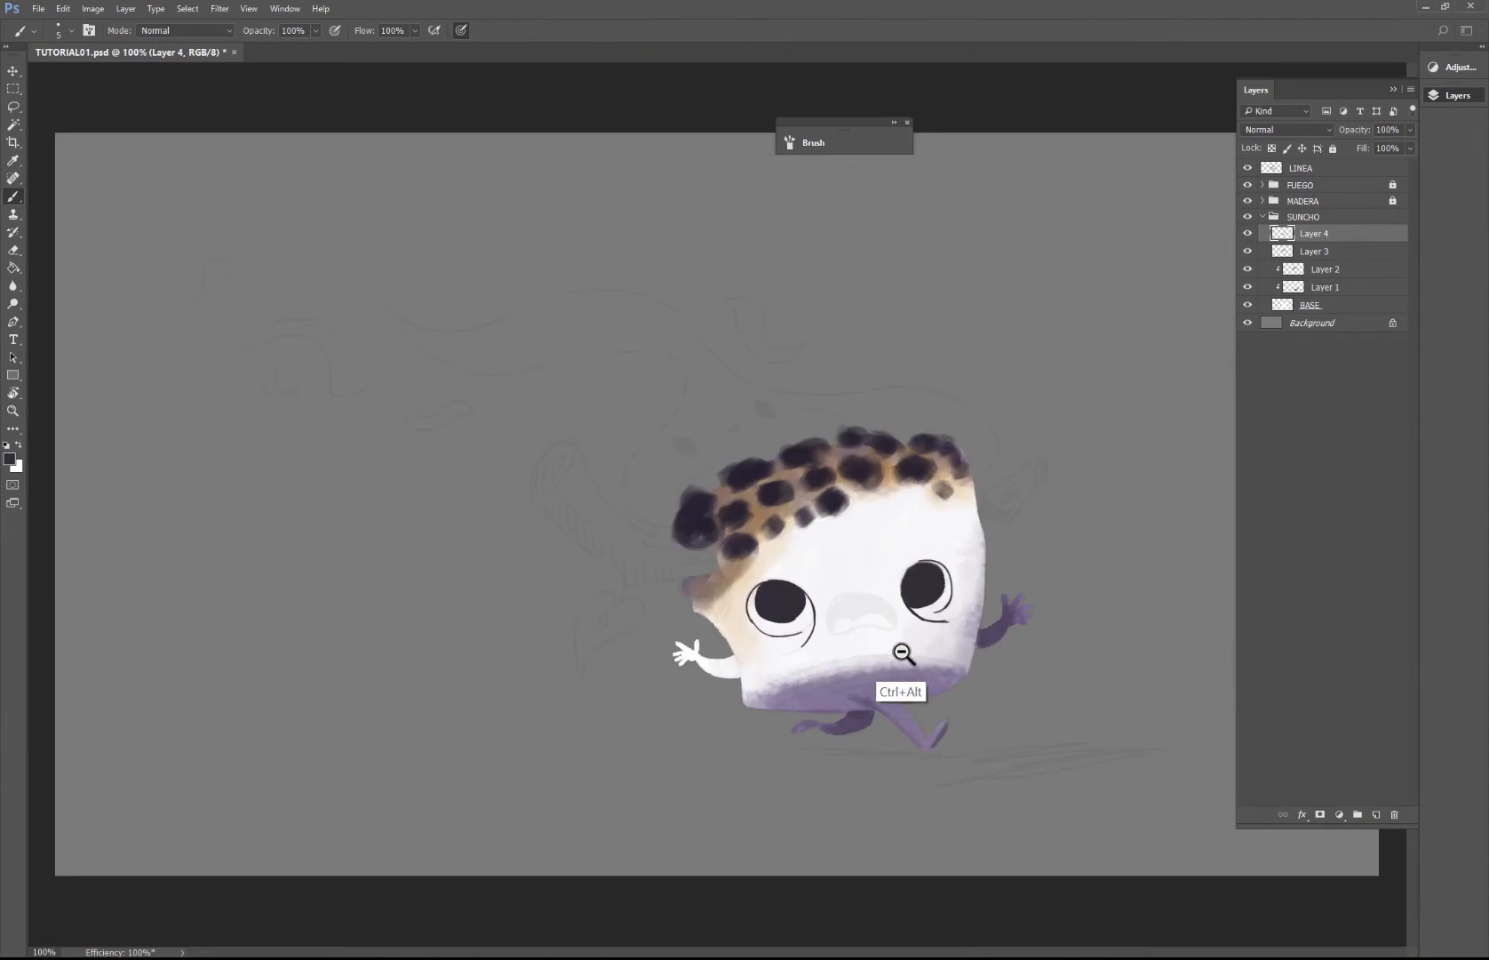
ctrl+alt+click(901, 654)
Step: Outline the sketched mouth in the dark colour and fill its upper interior, leaving the tongue area unpainted
drag(807, 594, 443, 614)
mouse_move(284, 549)
mouse_down()
mouse_move(484, 572)
mouse_move(580, 551)
mouse_move(710, 573)
mouse_move(756, 559)
mouse_move(777, 502)
mouse_move(764, 424)
mouse_move(678, 342)
mouse_move(582, 303)
mouse_move(442, 294)
mouse_move(345, 338)
mouse_move(290, 403)
mouse_move(276, 464)
mouse_move(287, 559)
mouse_move(299, 457)
mouse_move(294, 515)
mouse_move(297, 491)
mouse_move(311, 566)
mouse_move(346, 513)
mouse_move(448, 492)
mouse_move(488, 513)
mouse_move(650, 470)
mouse_move(752, 506)
mouse_move(302, 467)
mouse_move(298, 450)
mouse_move(382, 370)
mouse_move(420, 369)
mouse_move(419, 421)
mouse_move(326, 478)
mouse_move(304, 532)
mouse_move(354, 482)
mouse_move(527, 393)
mouse_move(454, 470)
mouse_move(344, 470)
mouse_move(471, 489)
mouse_move(686, 398)
mouse_move(650, 447)
mouse_move(716, 437)
mouse_move(716, 469)
mouse_move(525, 398)
mouse_move(456, 406)
mouse_move(596, 396)
mouse_move(534, 393)
mouse_move(460, 367)
mouse_move(468, 353)
mouse_move(372, 347)
mouse_move(455, 316)
mouse_move(537, 324)
mouse_move(616, 356)
mouse_move(638, 379)
mouse_move(555, 342)
mouse_move(727, 408)
mouse_move(756, 445)
mouse_move(746, 475)
mouse_move(755, 453)
mouse_move(415, 374)
mouse_up()
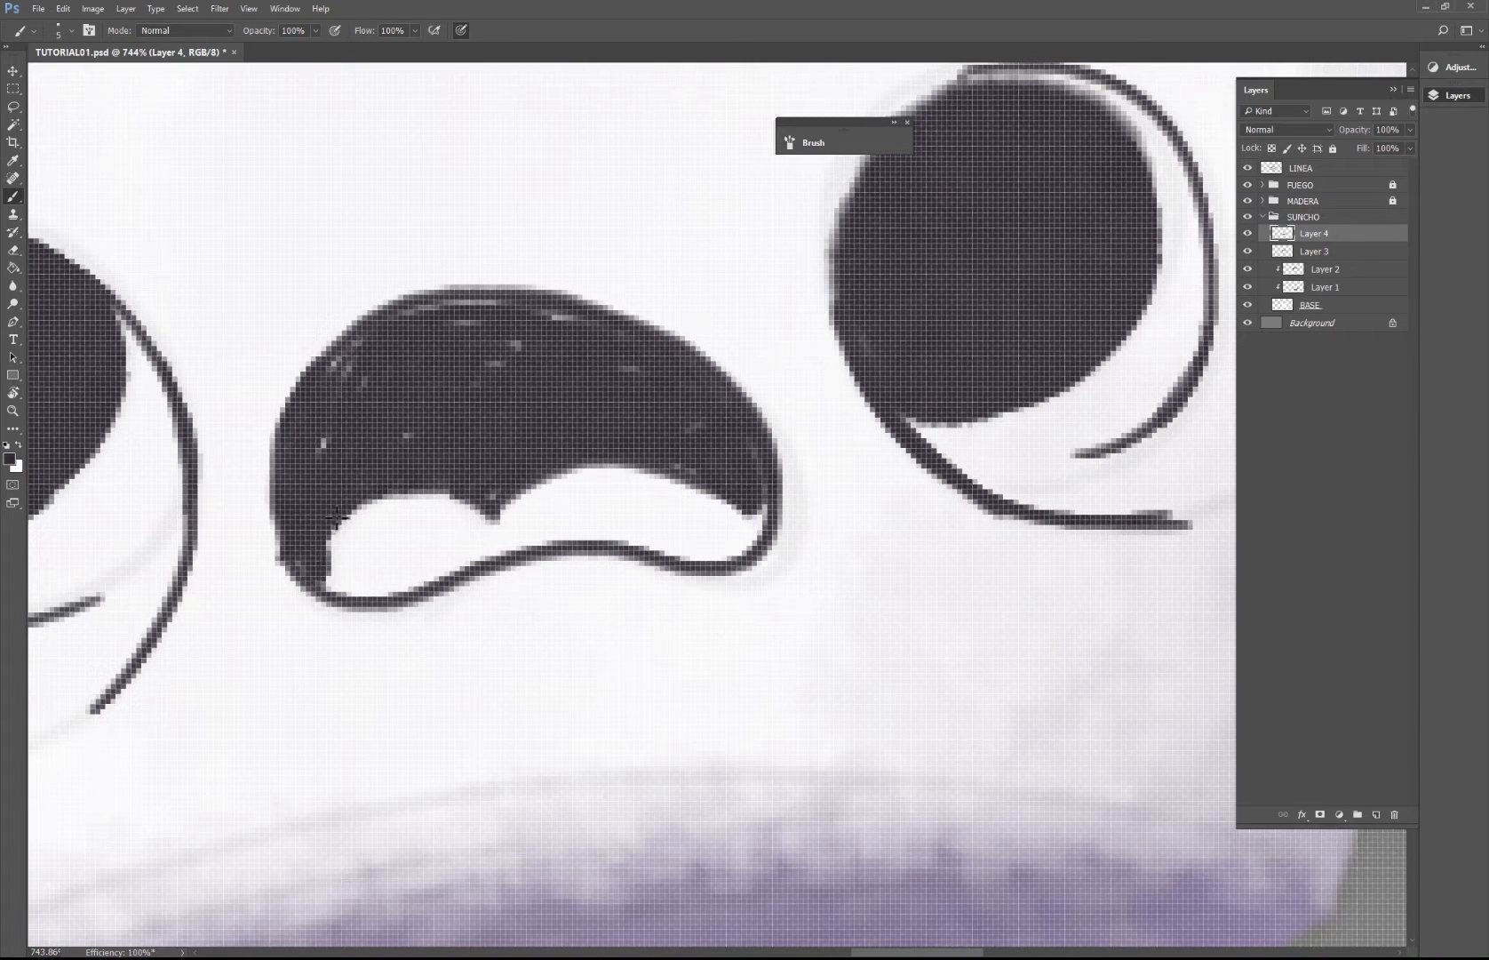
drag(336, 516, 330, 588)
Step: Examine the inked mouth and eyes together at full-canvas view
key(z)
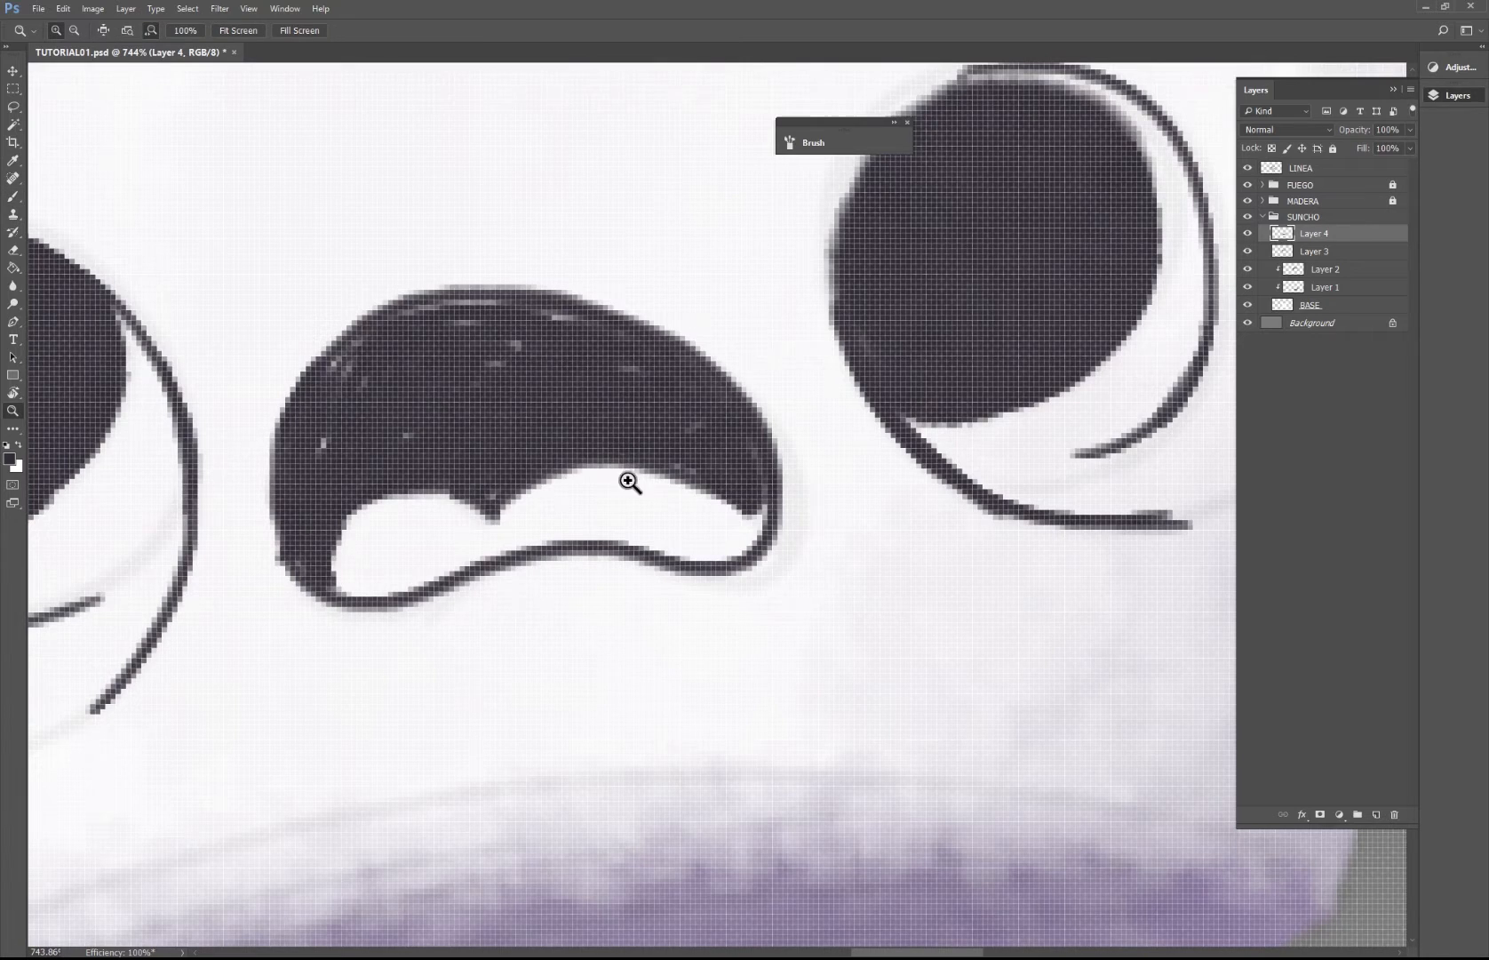
alt+click(652, 534)
alt+click(665, 555)
alt+click(692, 571)
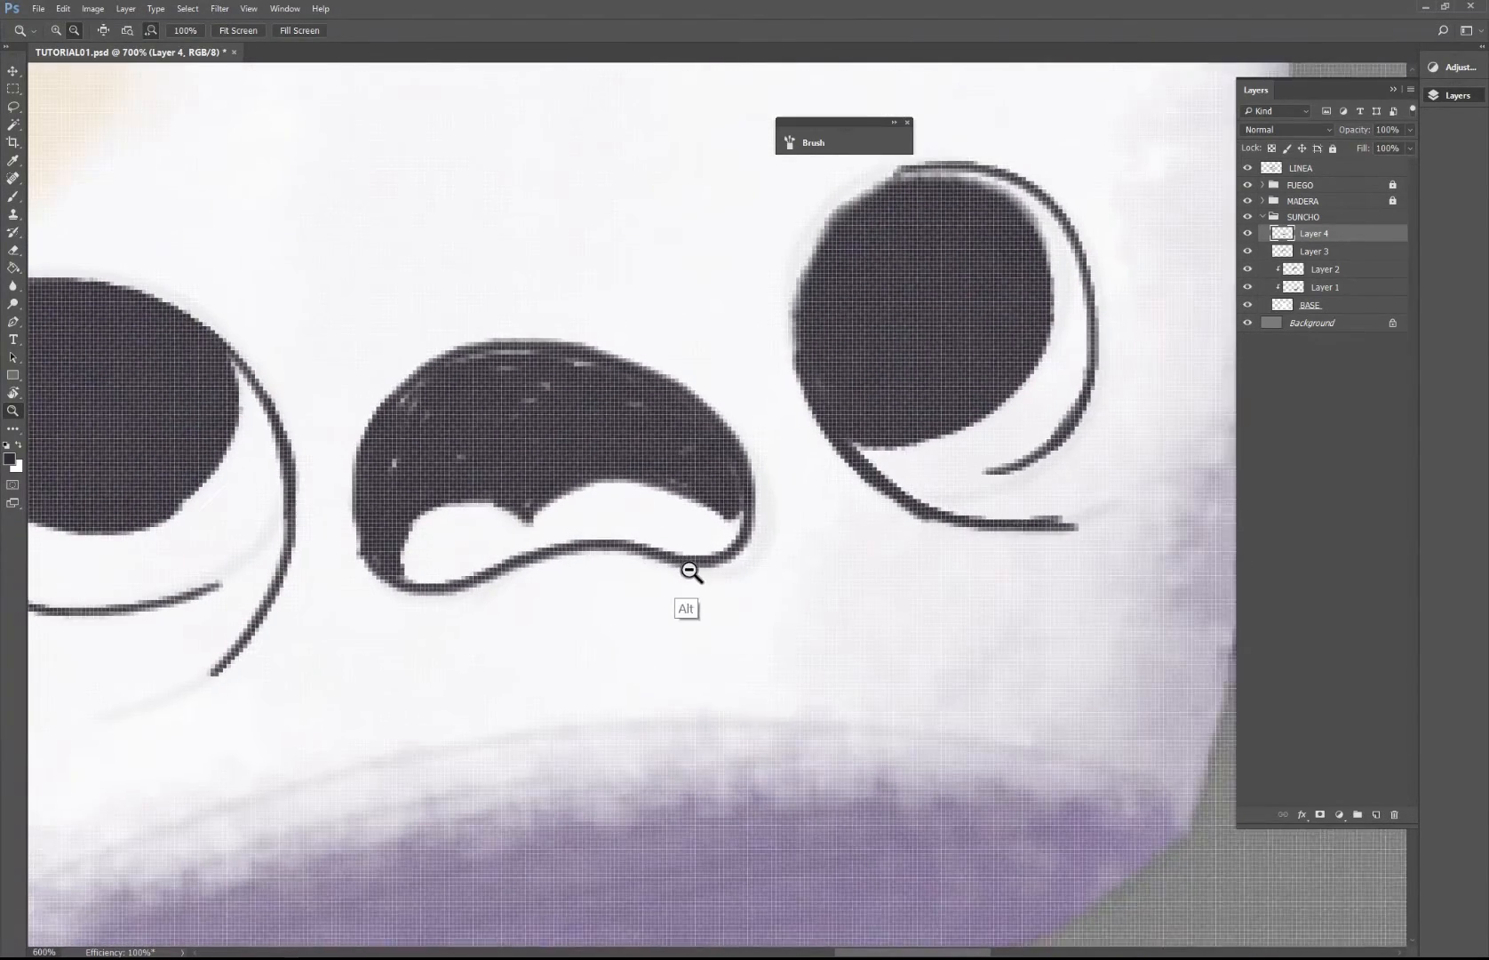
alt+click(695, 582)
alt+click(701, 584)
alt+click(704, 587)
alt+click(738, 604)
alt+click(771, 619)
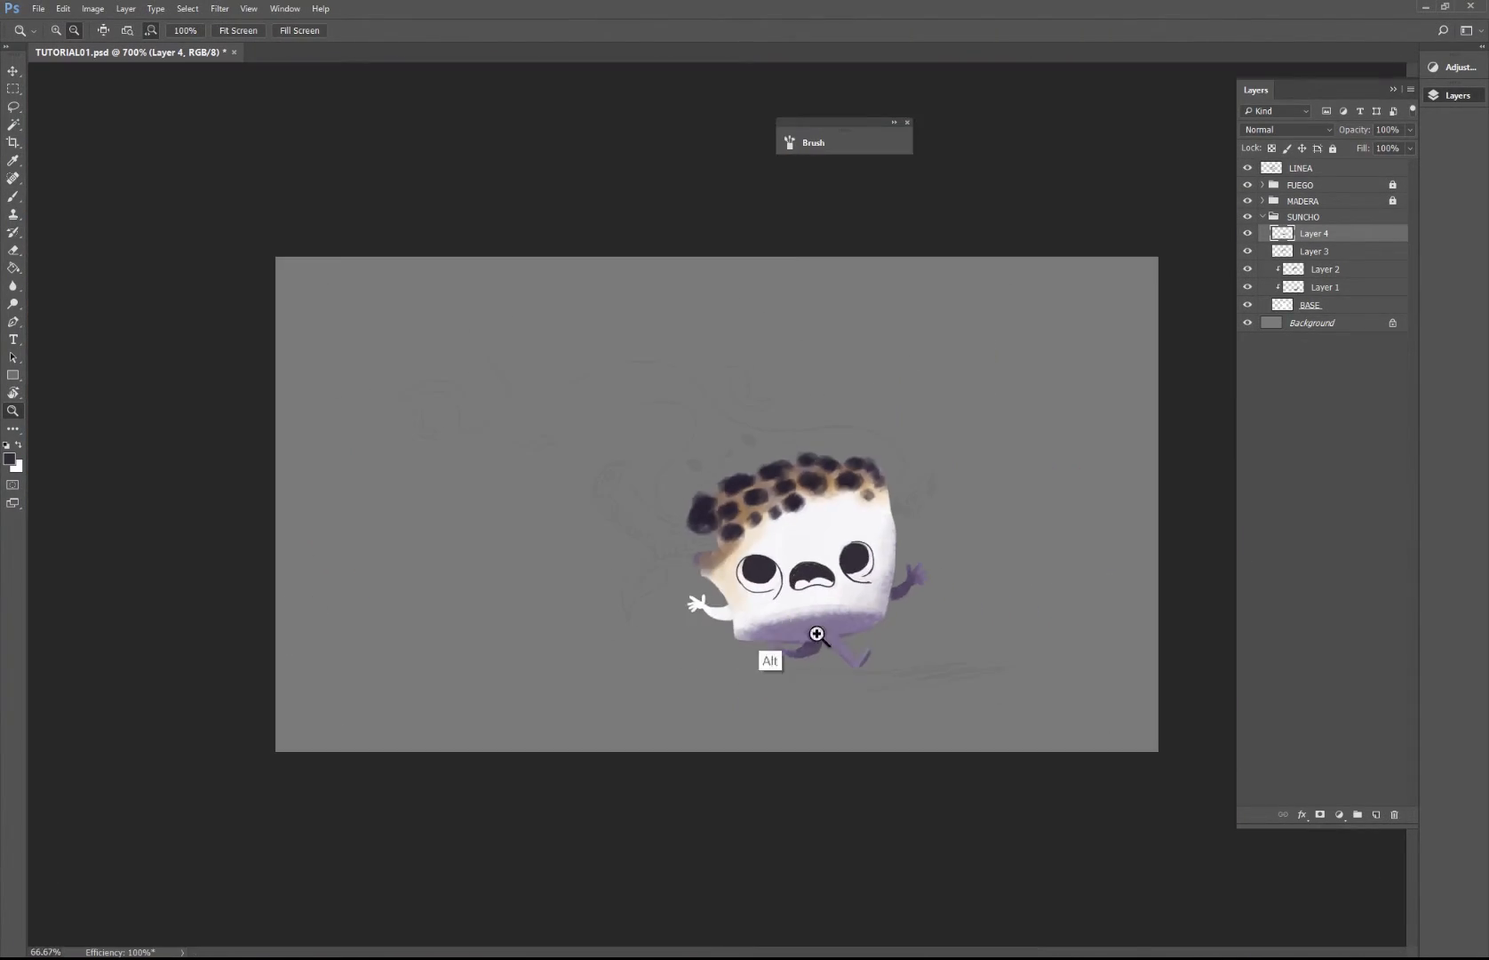
drag(834, 608, 924, 597)
Step: Add a new layer between Layer 3 and Layer 4 in the SUNCHO group
key(b)
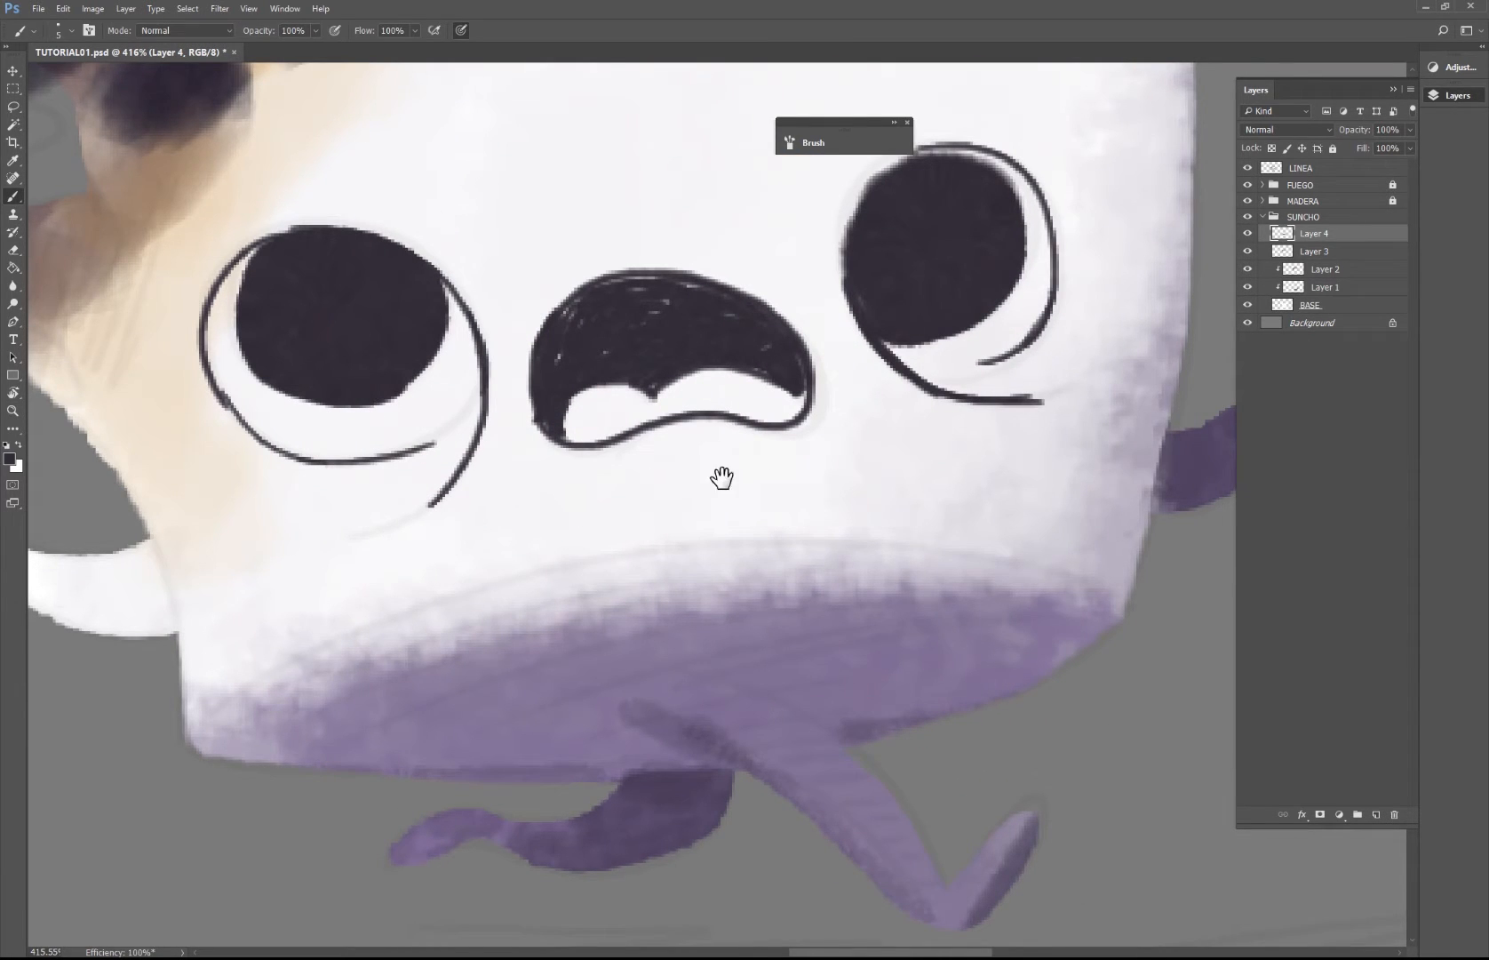
mouse_move(718, 482)
mouse_down()
mouse_move(688, 442)
mouse_move(791, 478)
mouse_move(887, 469)
mouse_up()
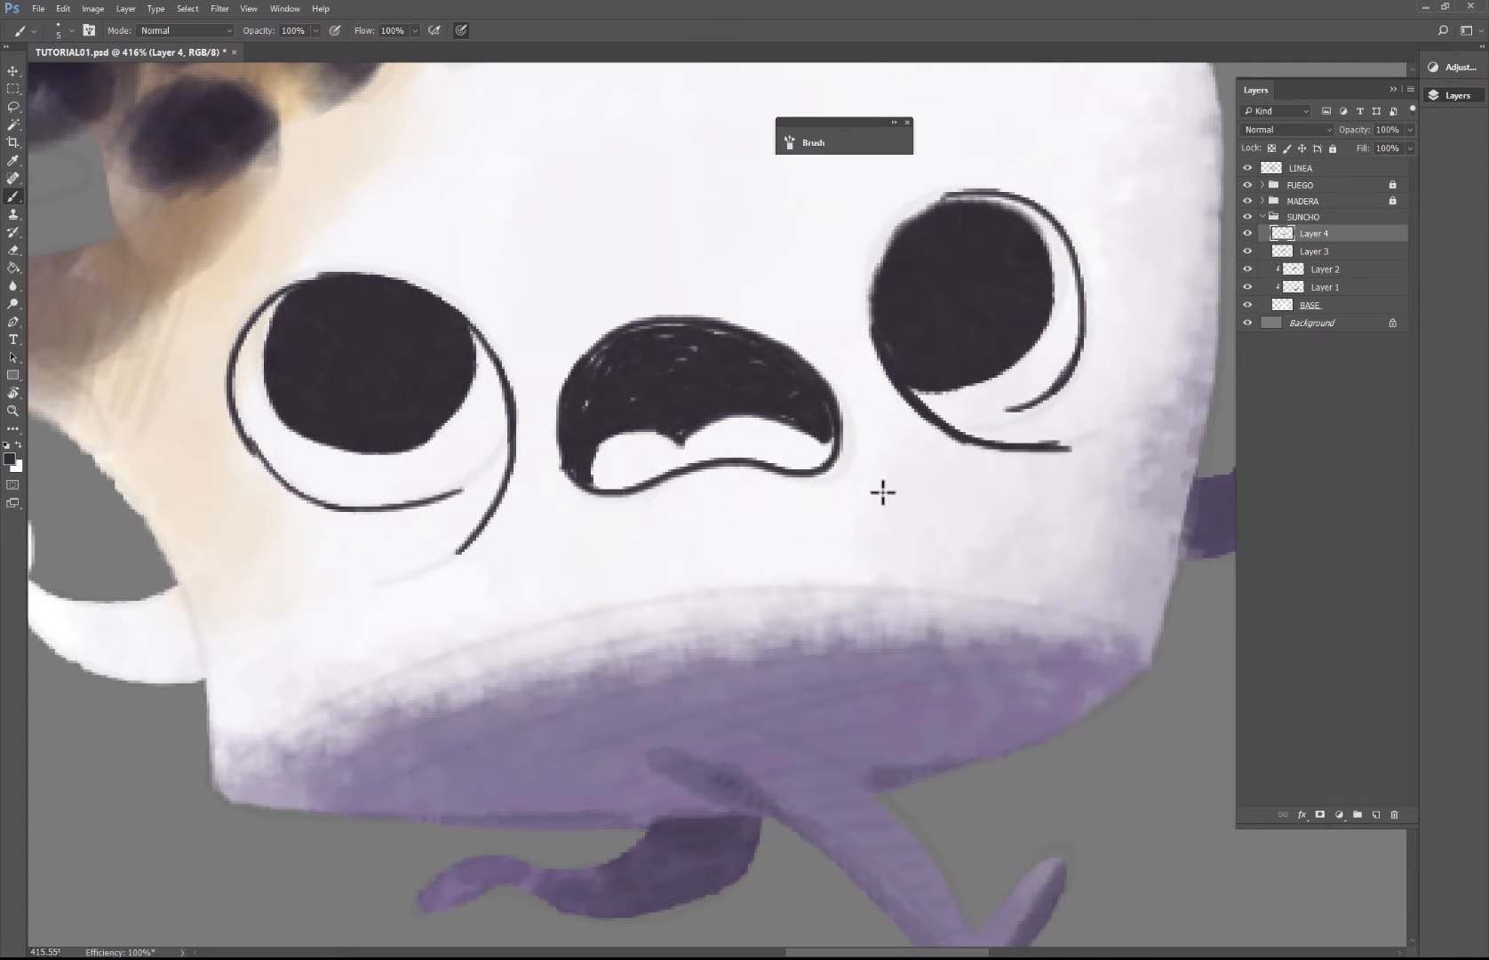
click(1321, 257)
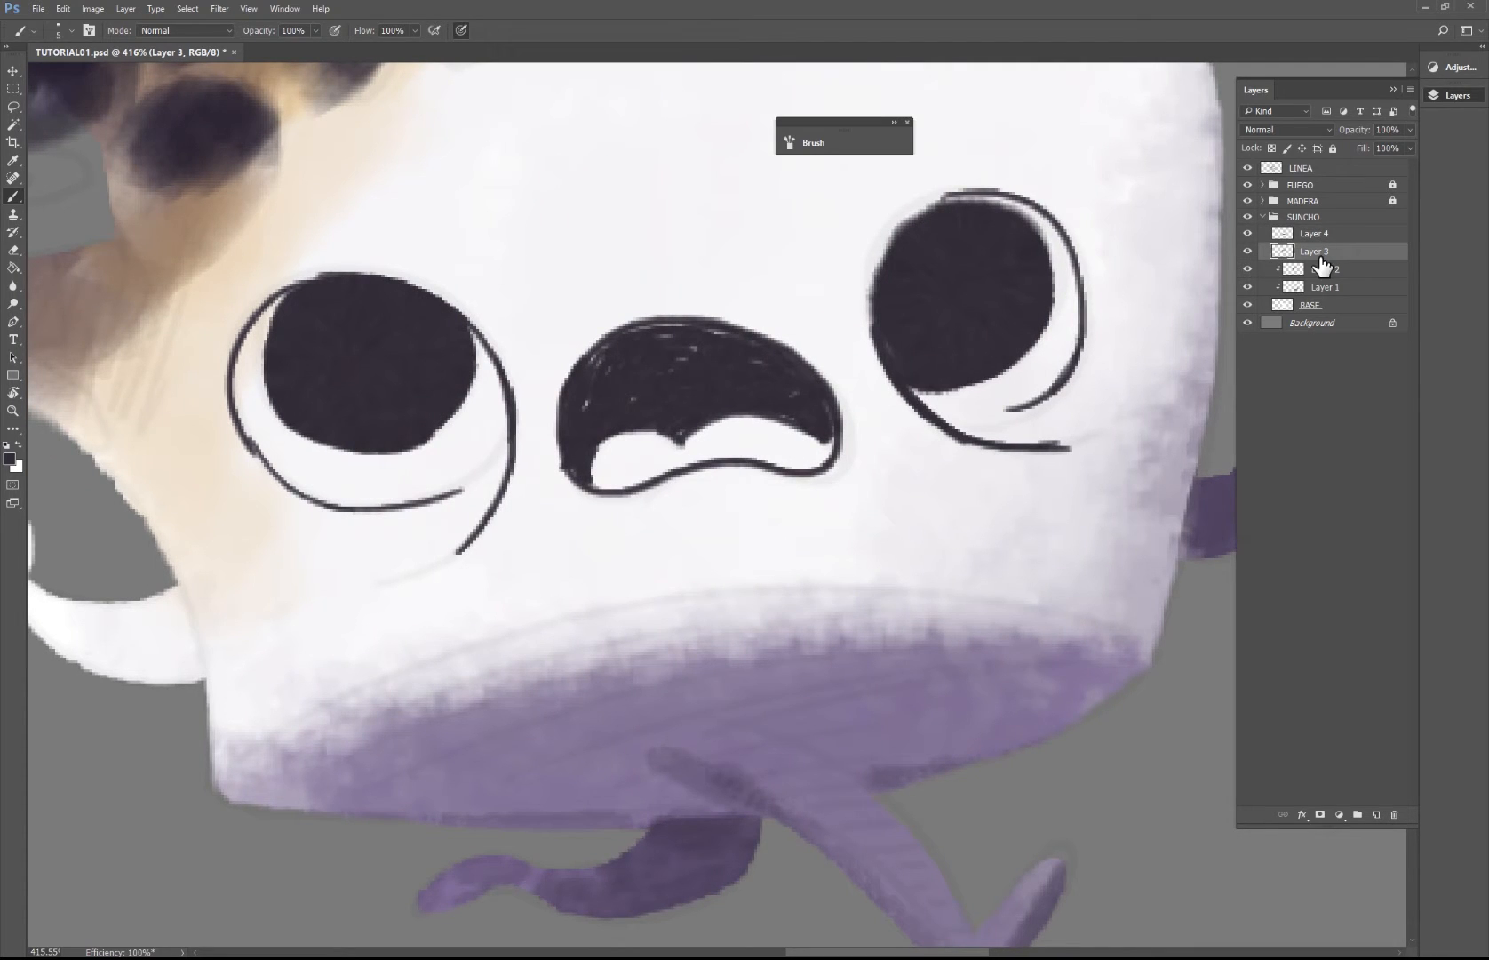
click(1376, 814)
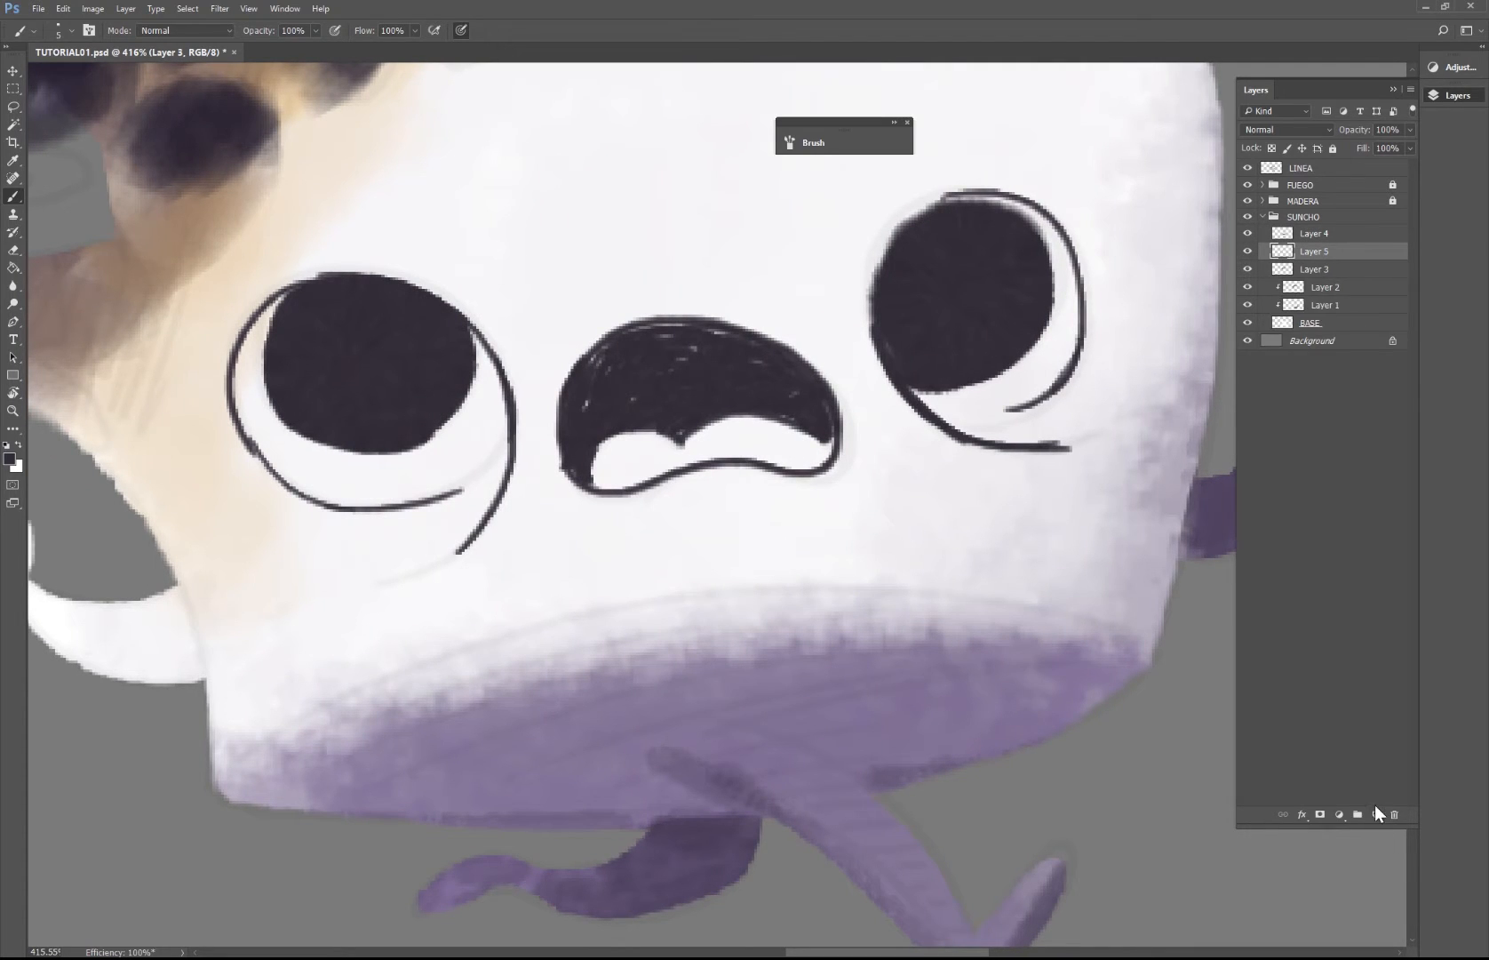
Step: Set the foreground colour to a muted magenta with a hue of about 316° for painting the tongue
click(10, 458)
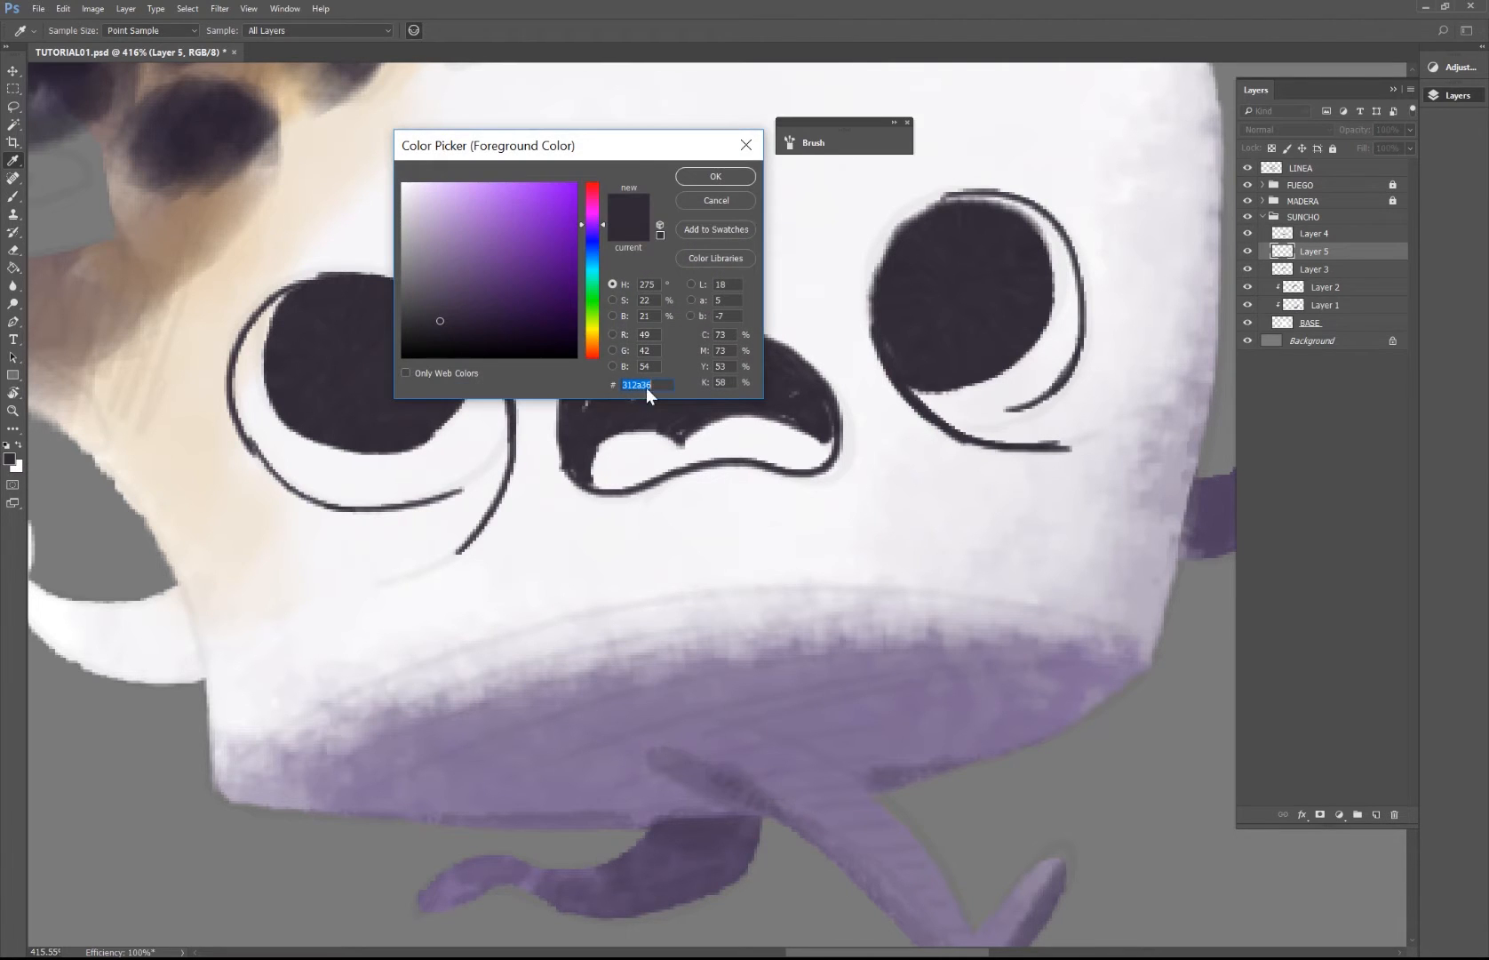
drag(593, 233, 592, 204)
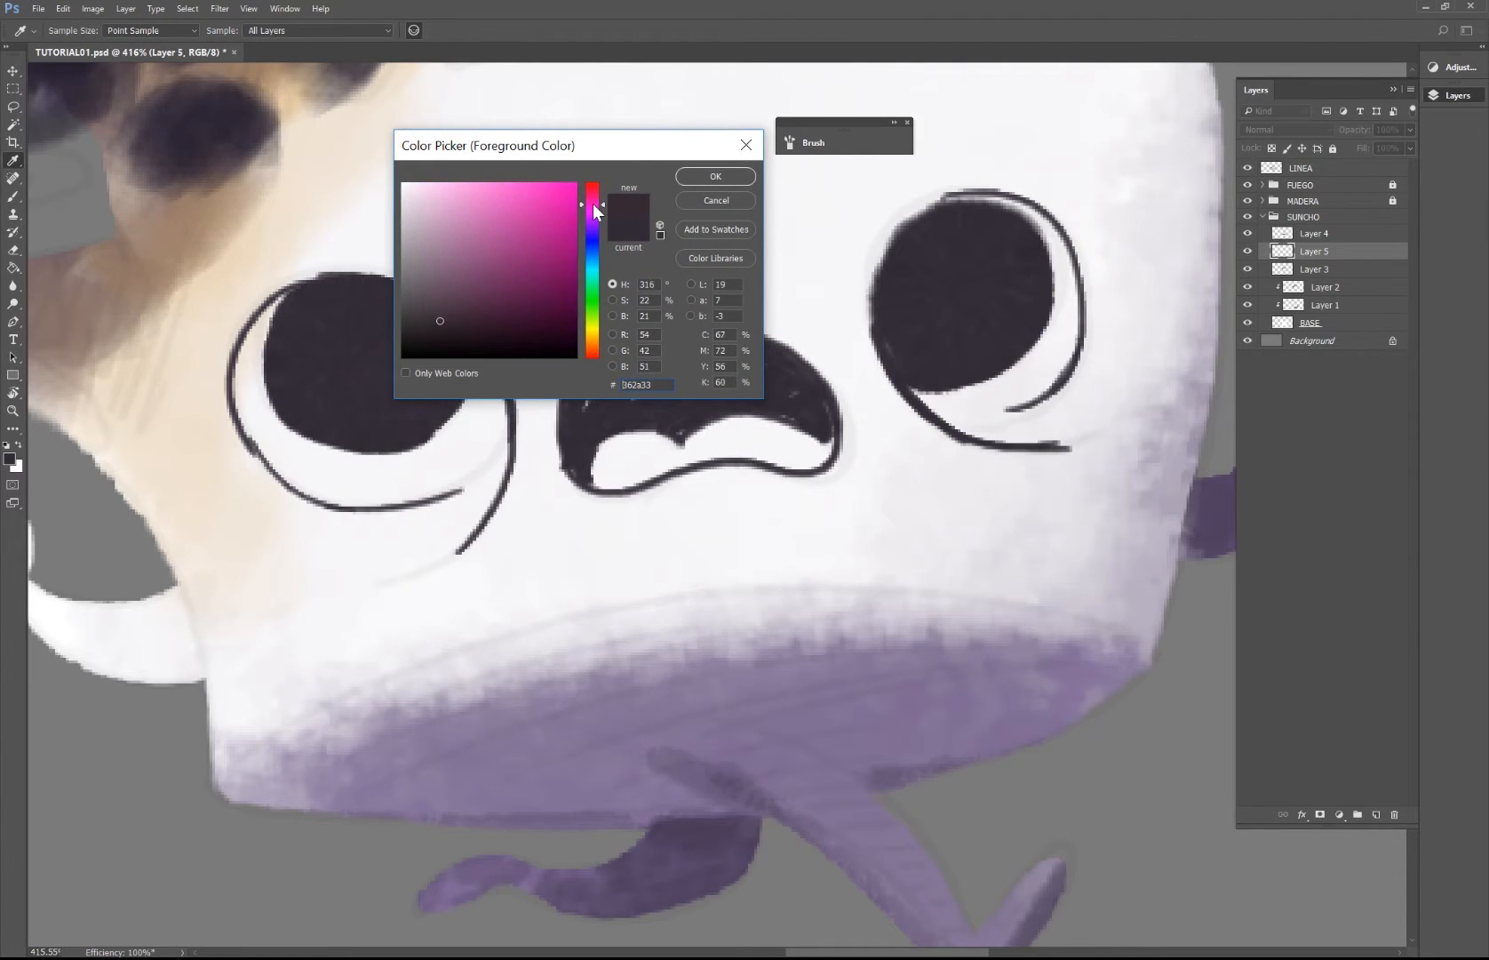
drag(509, 264, 480, 283)
click(715, 177)
key(b)
Step: Try the 170 px brush preset on the tongue area and undo the stroke
right_click(618, 457)
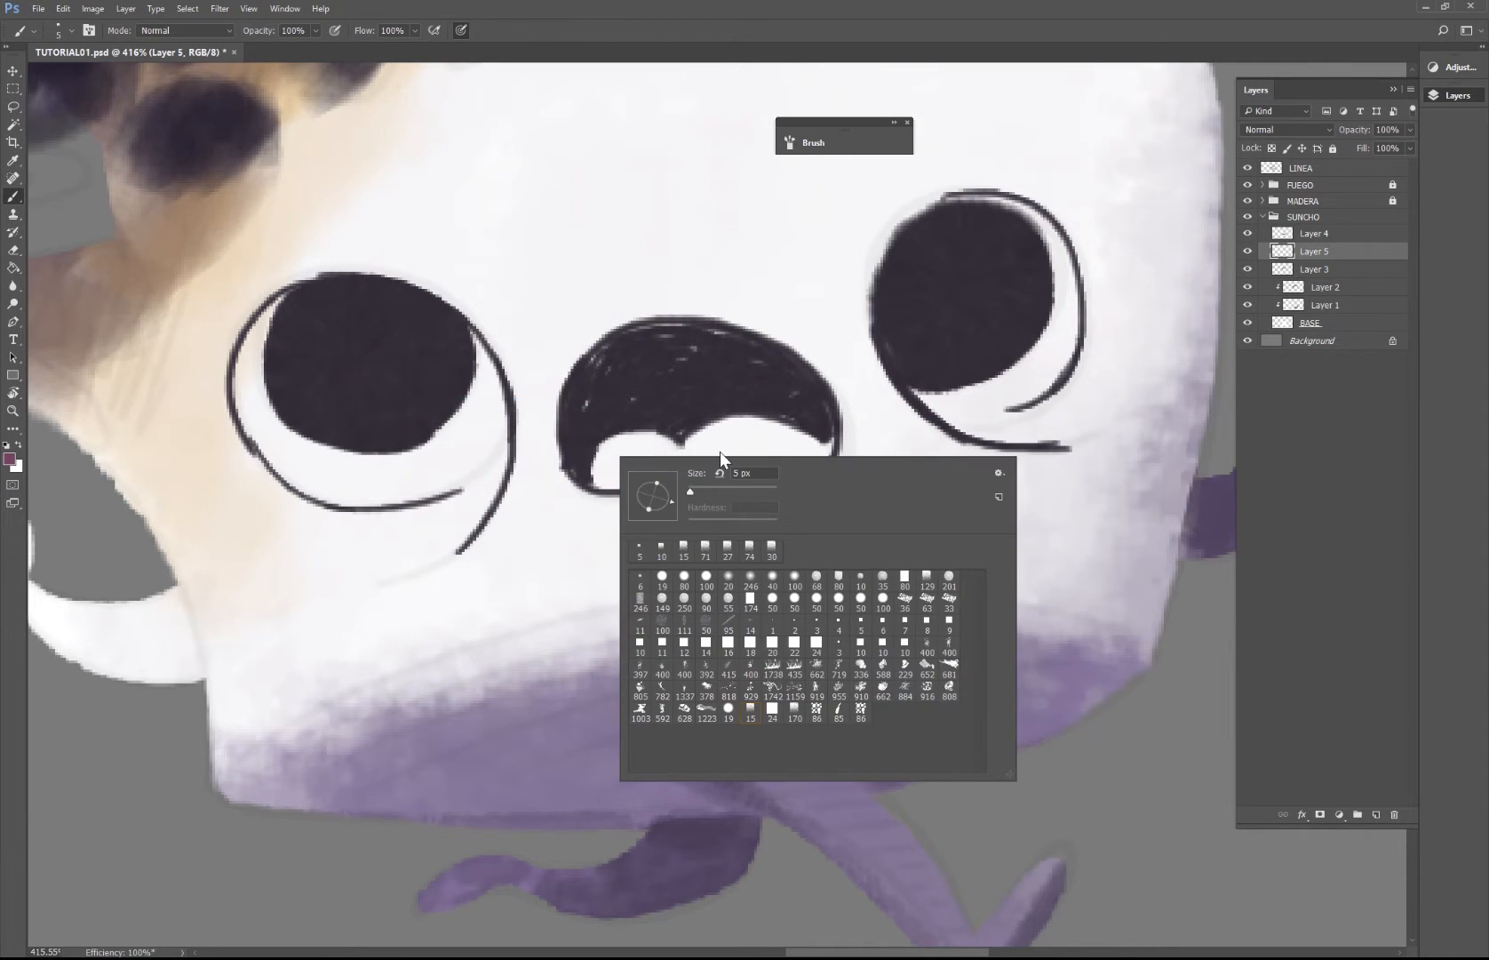
click(794, 713)
click(600, 457)
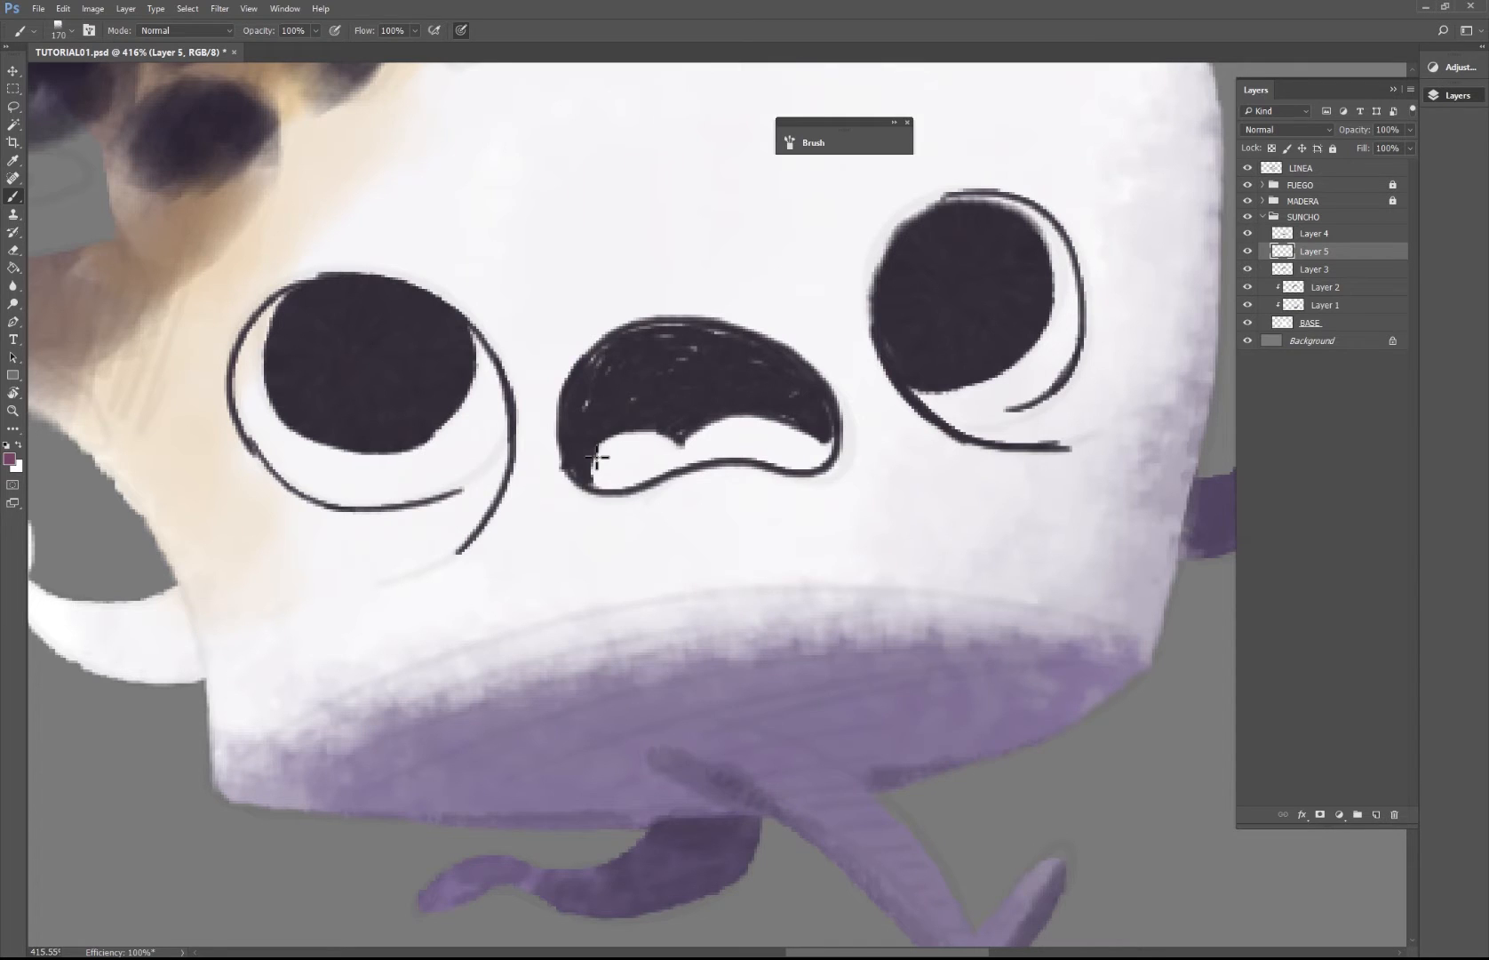
drag(637, 444, 641, 452)
key(ctrl+z)
Step: Fill the tongue area of the mouth with the magenta colour using the 19 px round brush preset
right_click(690, 435)
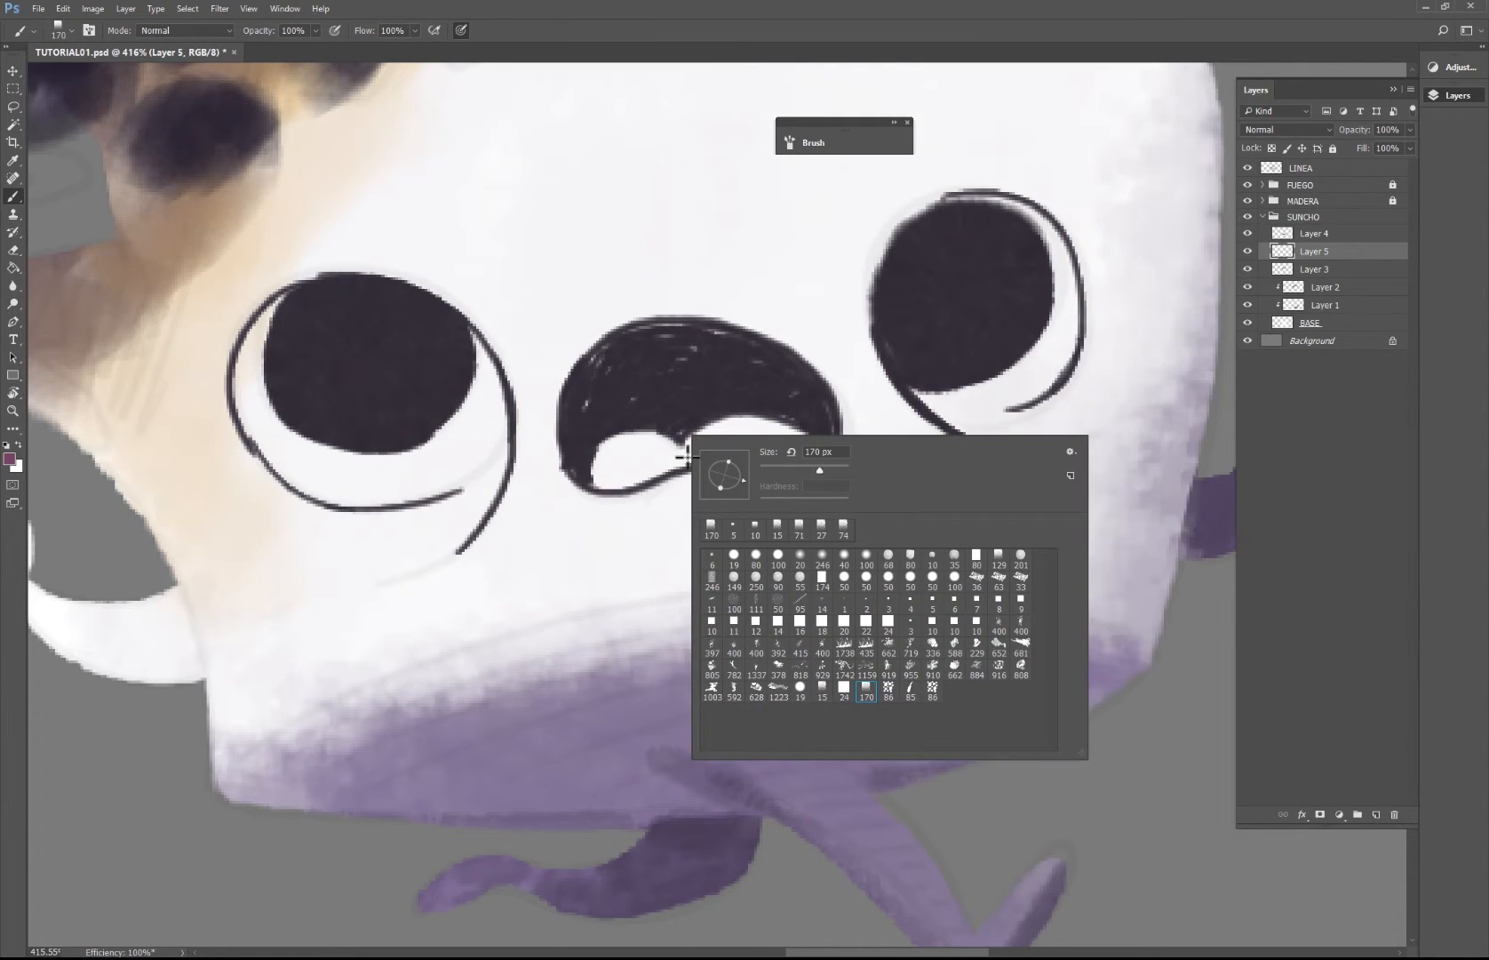
click(800, 687)
click(631, 462)
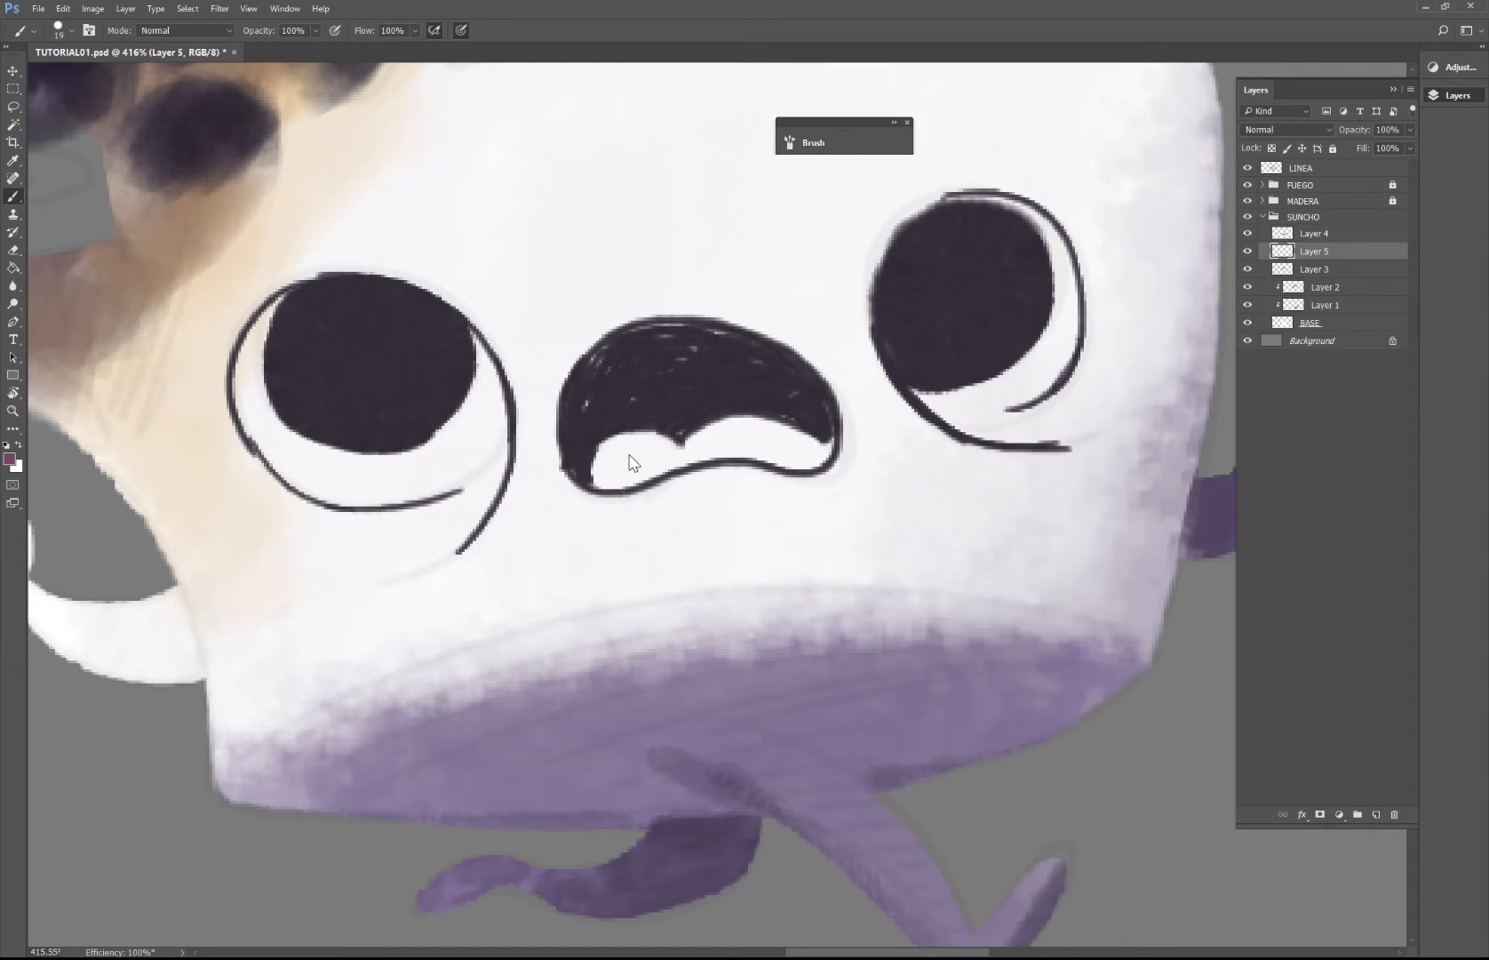
drag(674, 449, 820, 451)
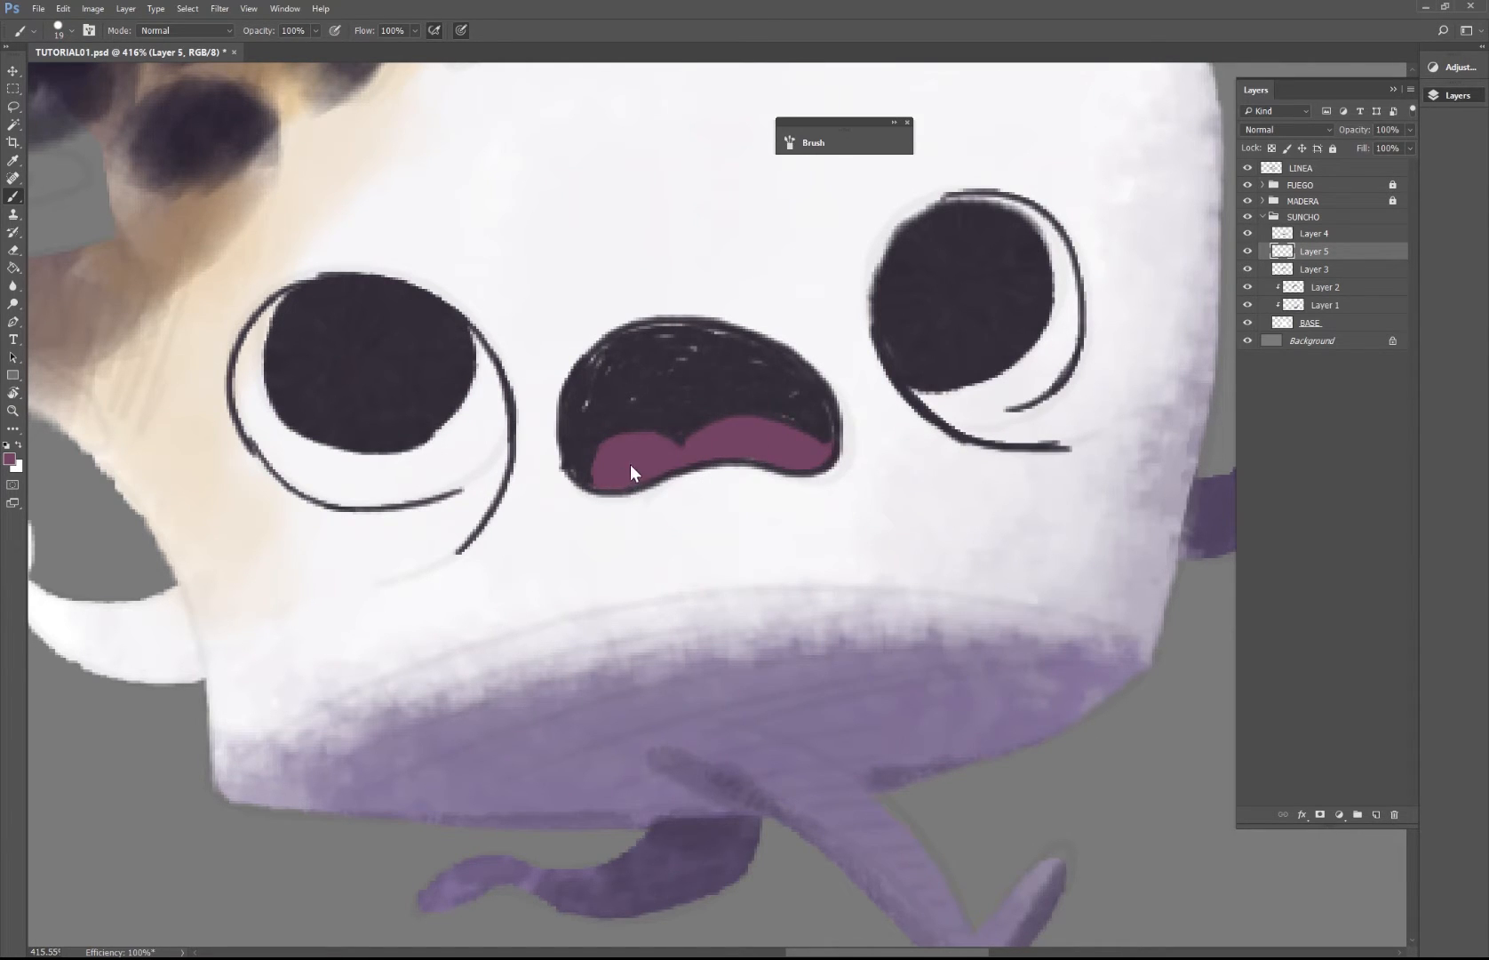
key(z)
alt+click(737, 489)
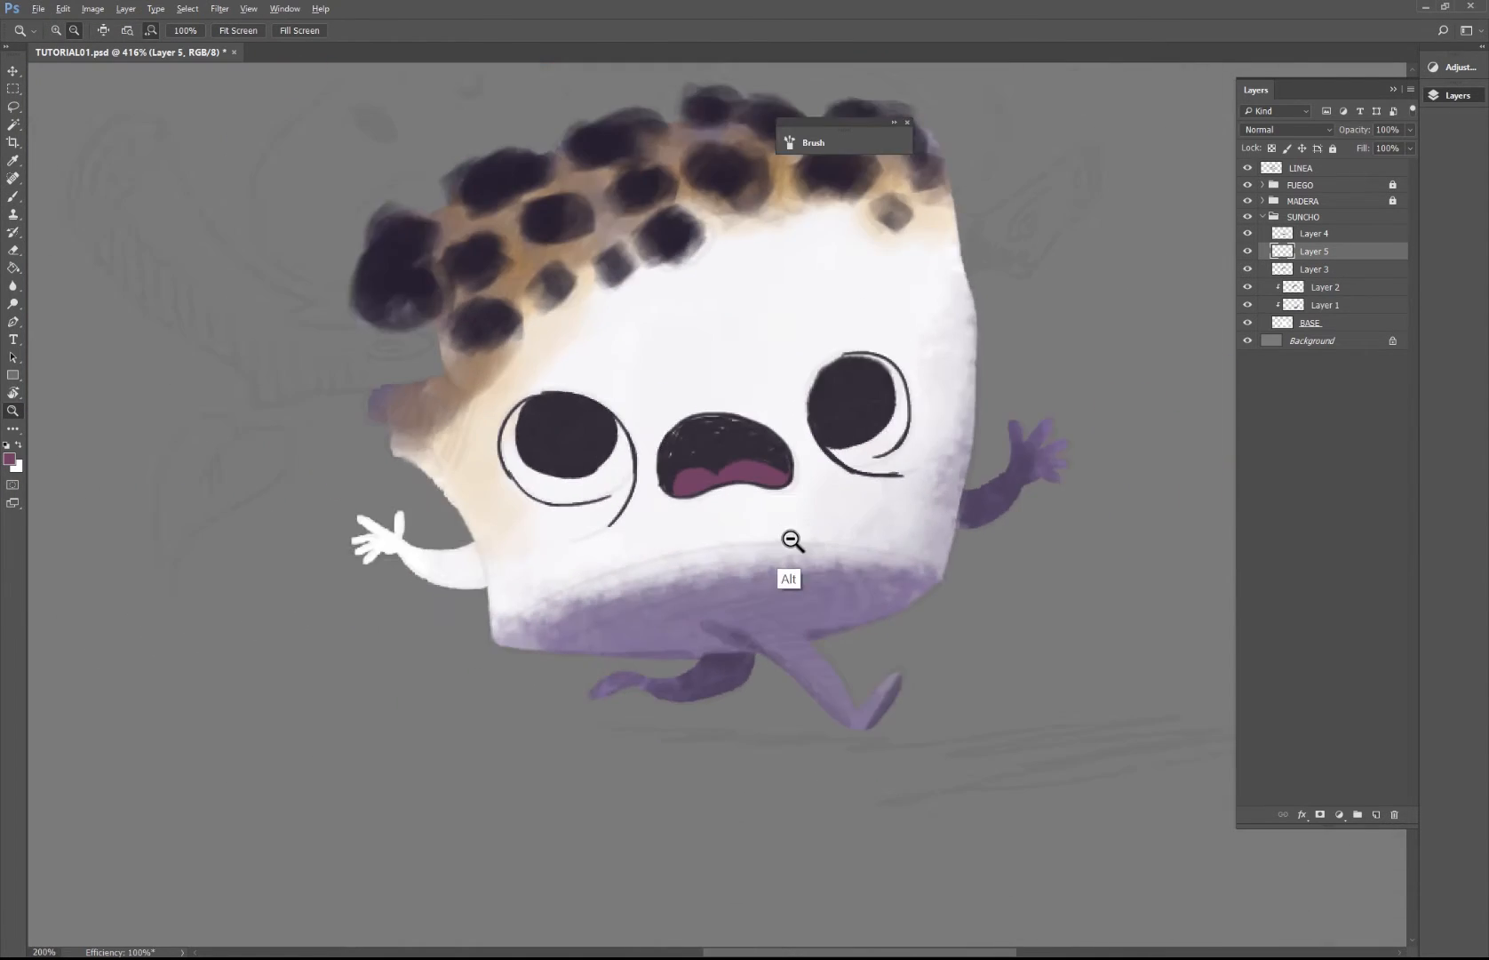
alt+click(793, 540)
alt+click(798, 595)
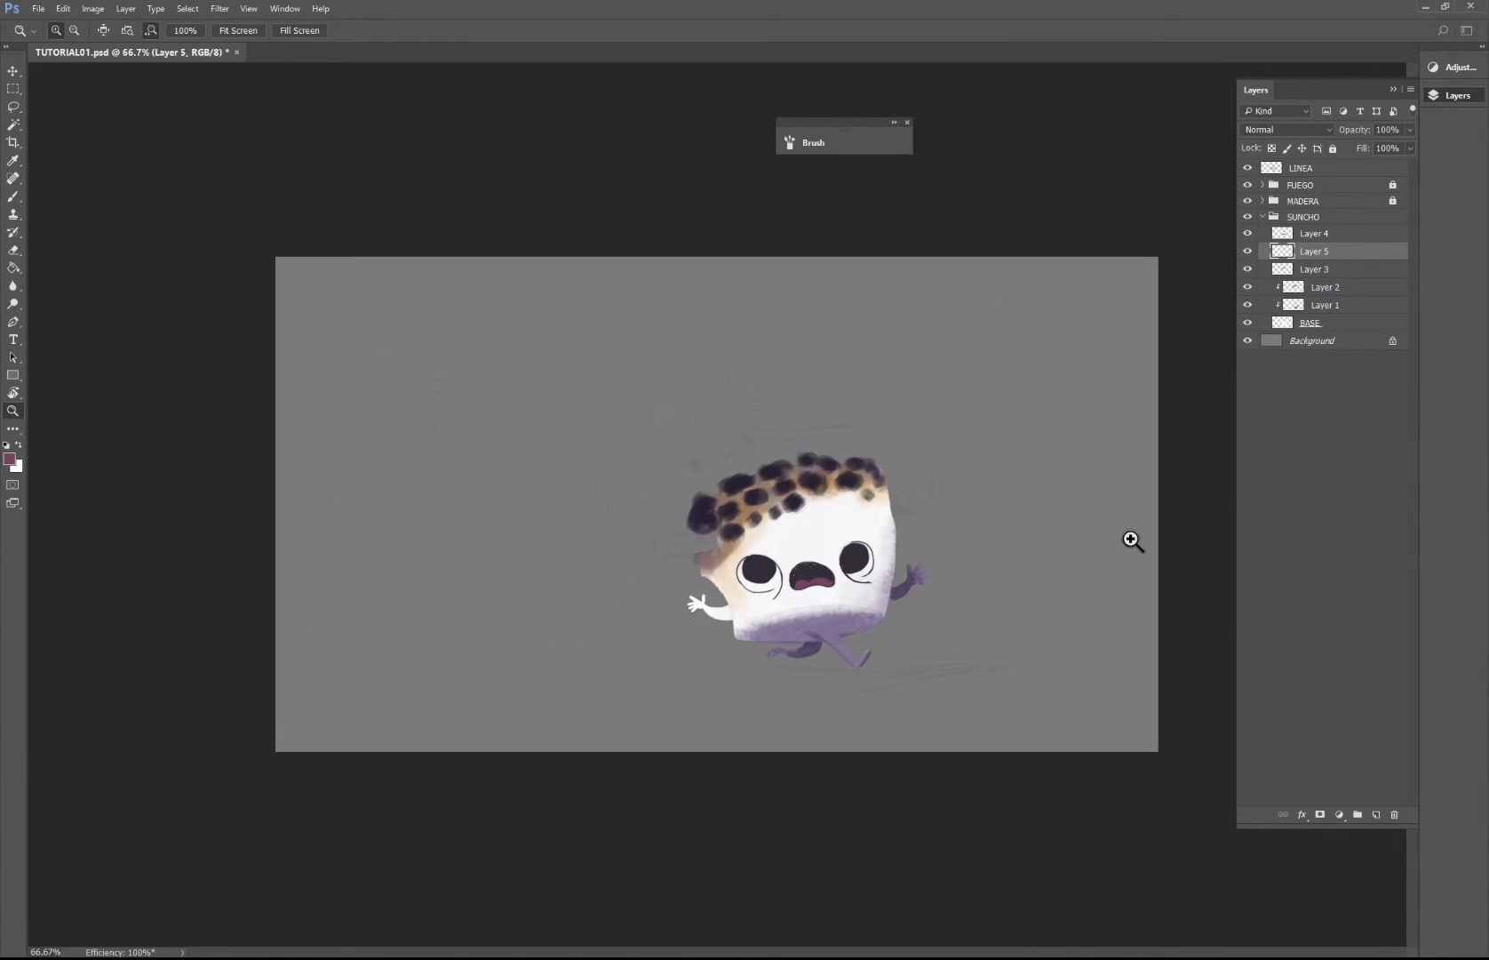
Step: Collapse the SUNCHO group and lock all of its contents
drag(845, 584, 880, 592)
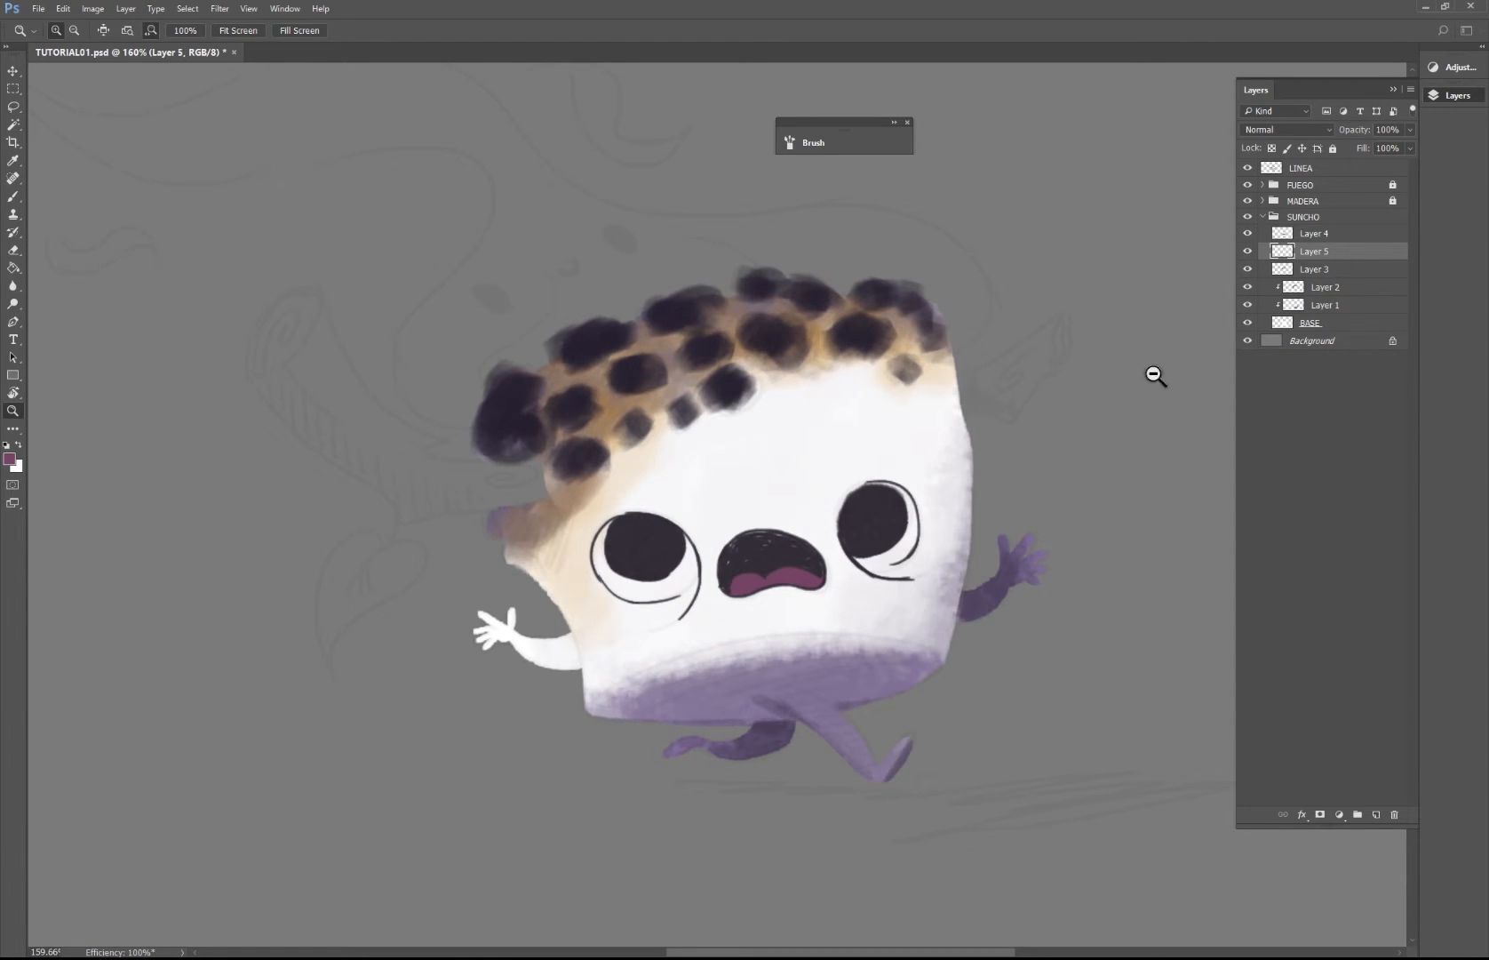
click(1267, 218)
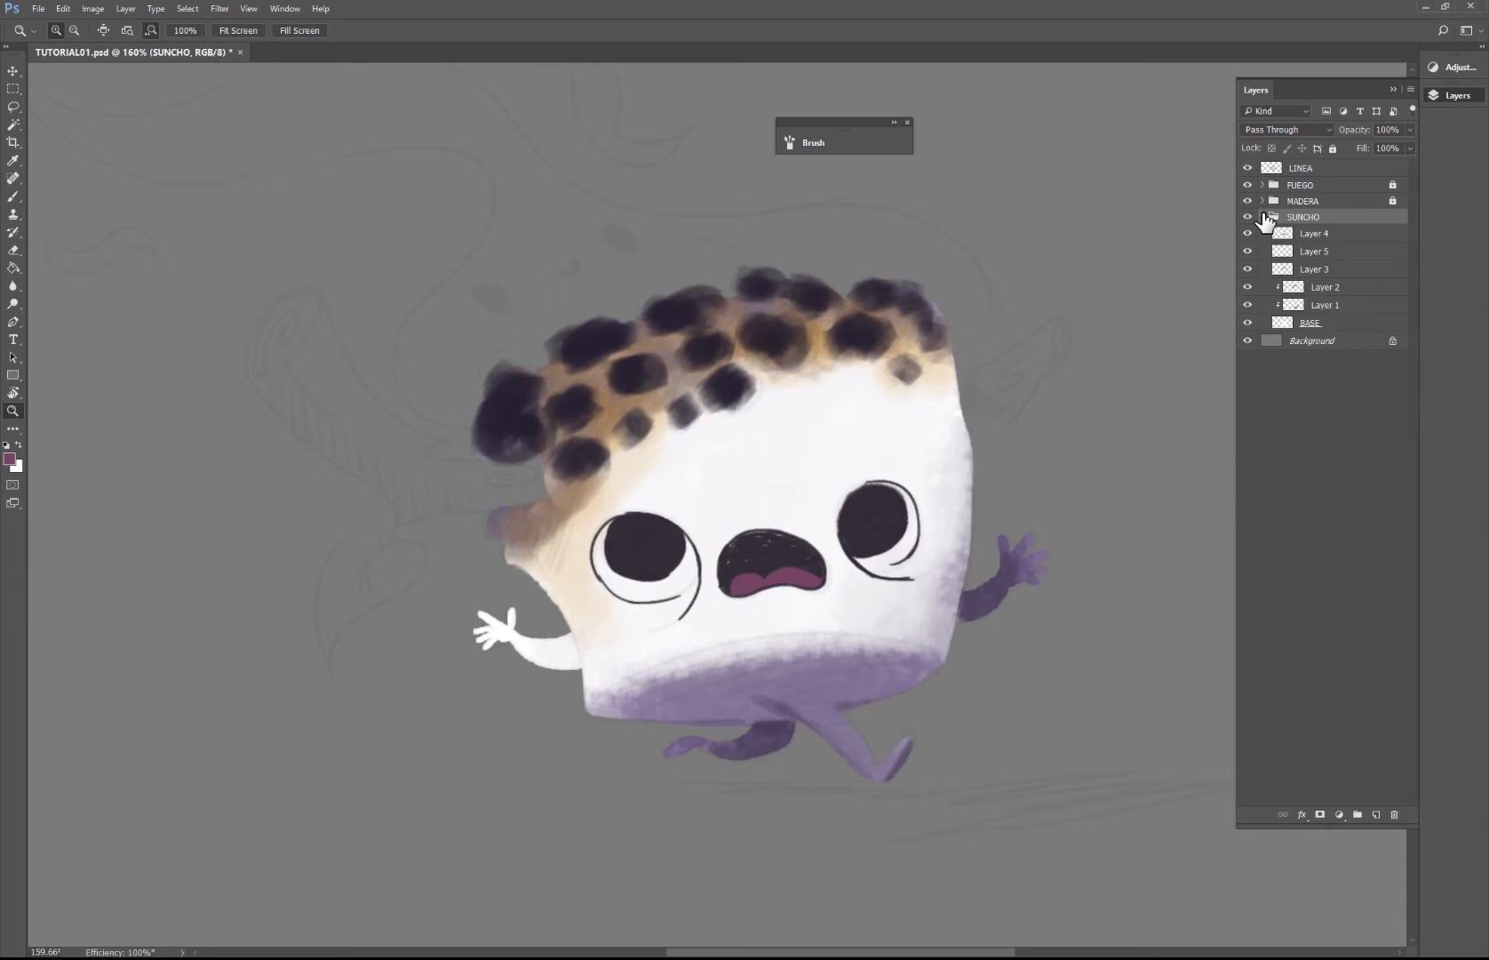
click(1265, 216)
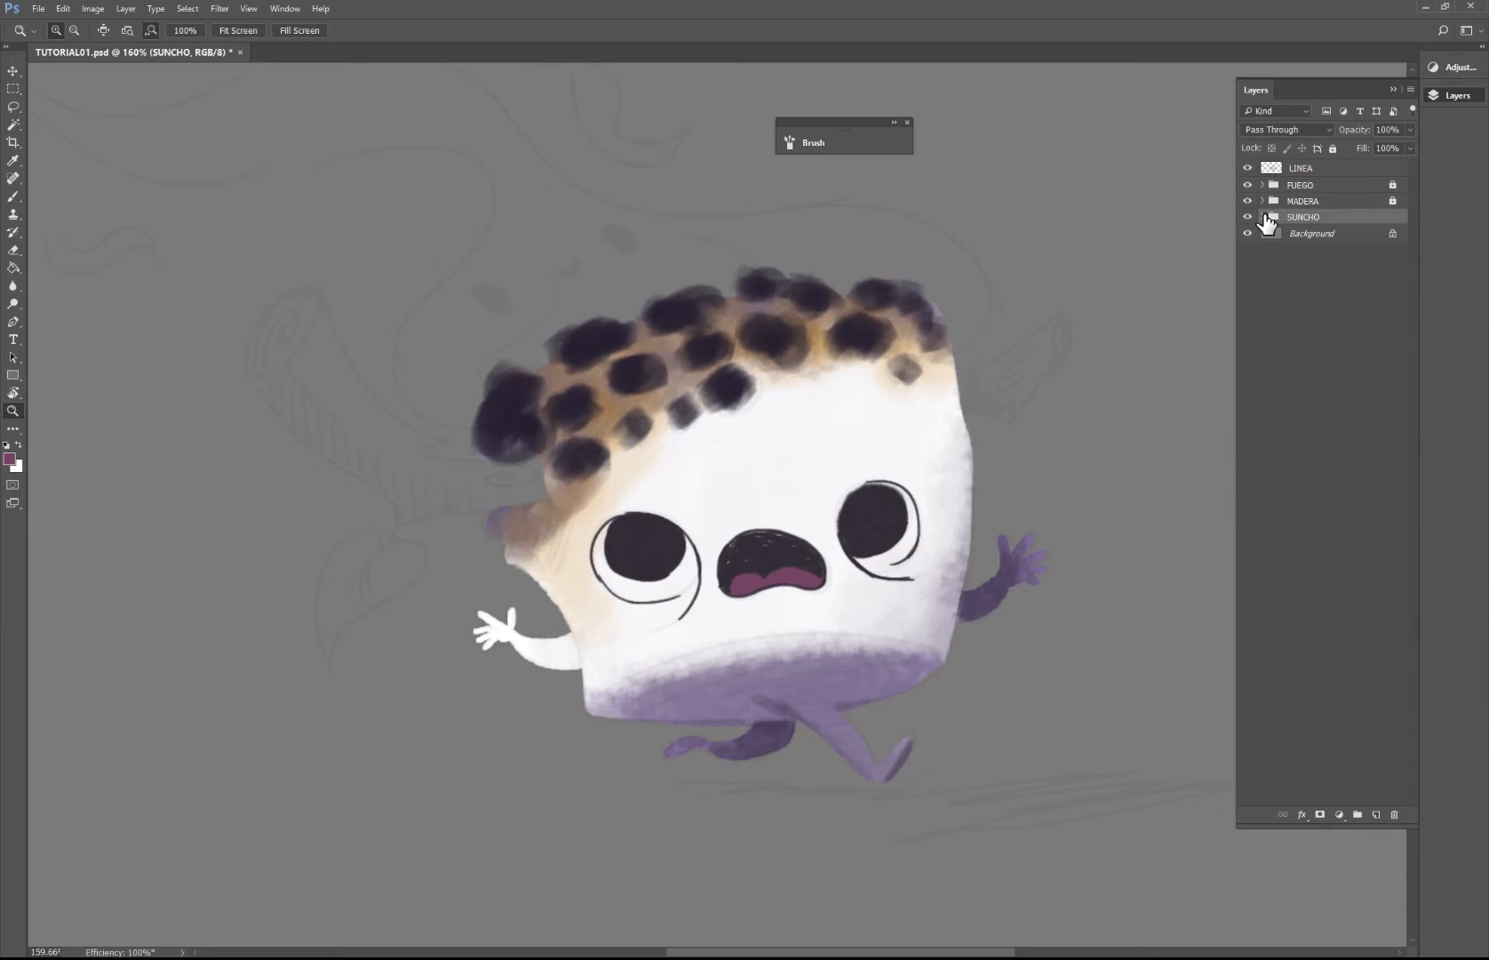
click(1334, 147)
Step: Unlock and expand the MADERA group and make its BASE layer active
click(1326, 201)
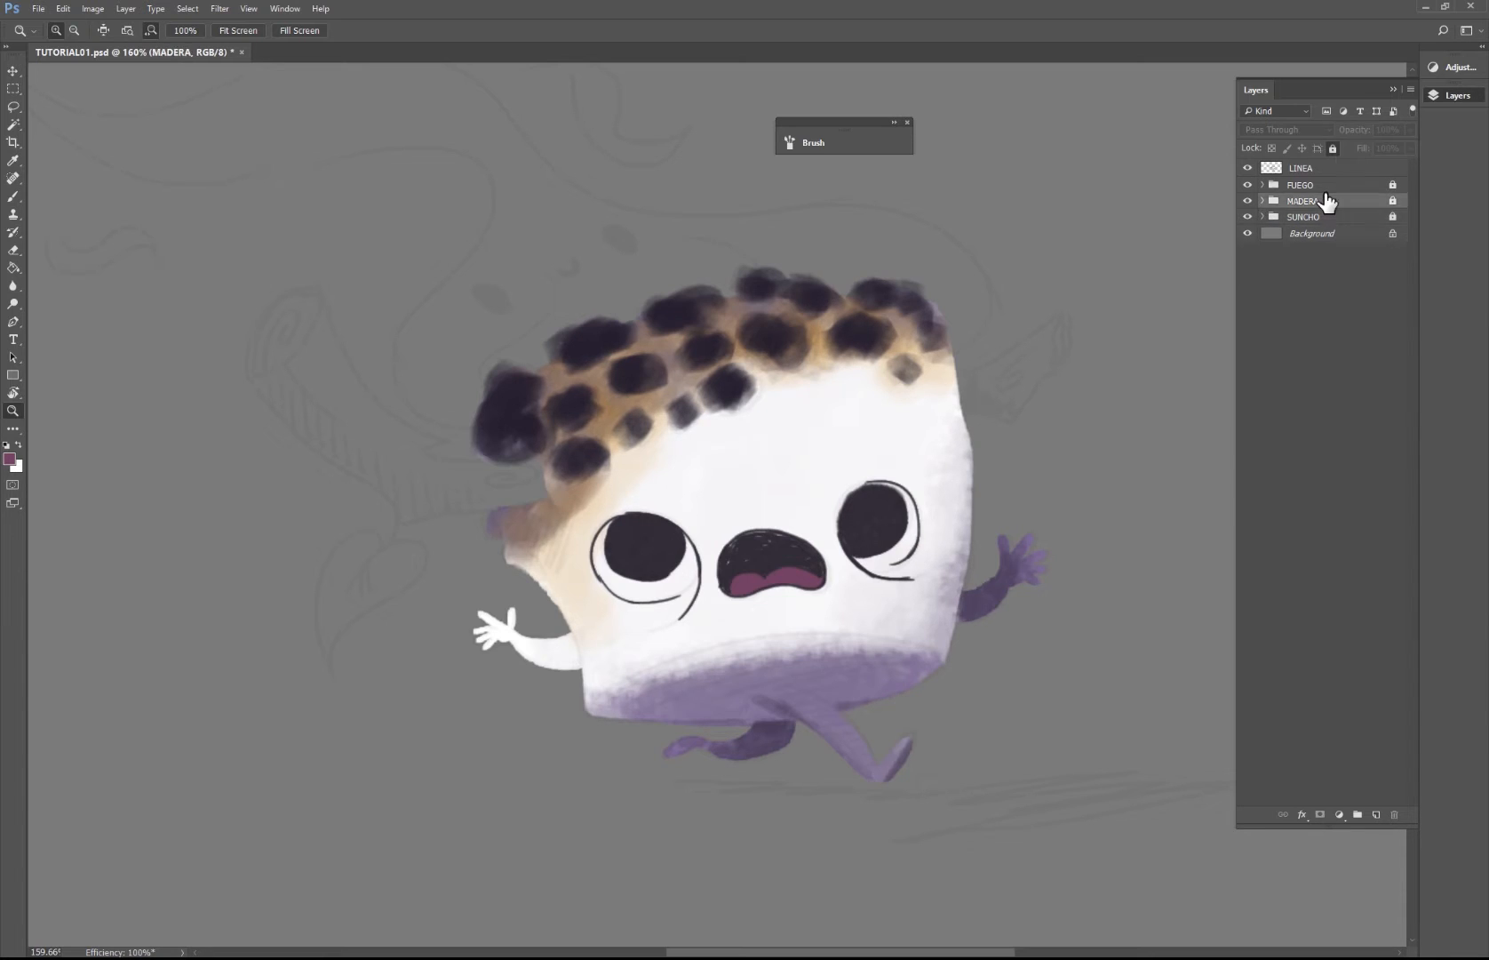
click(1334, 149)
click(1263, 201)
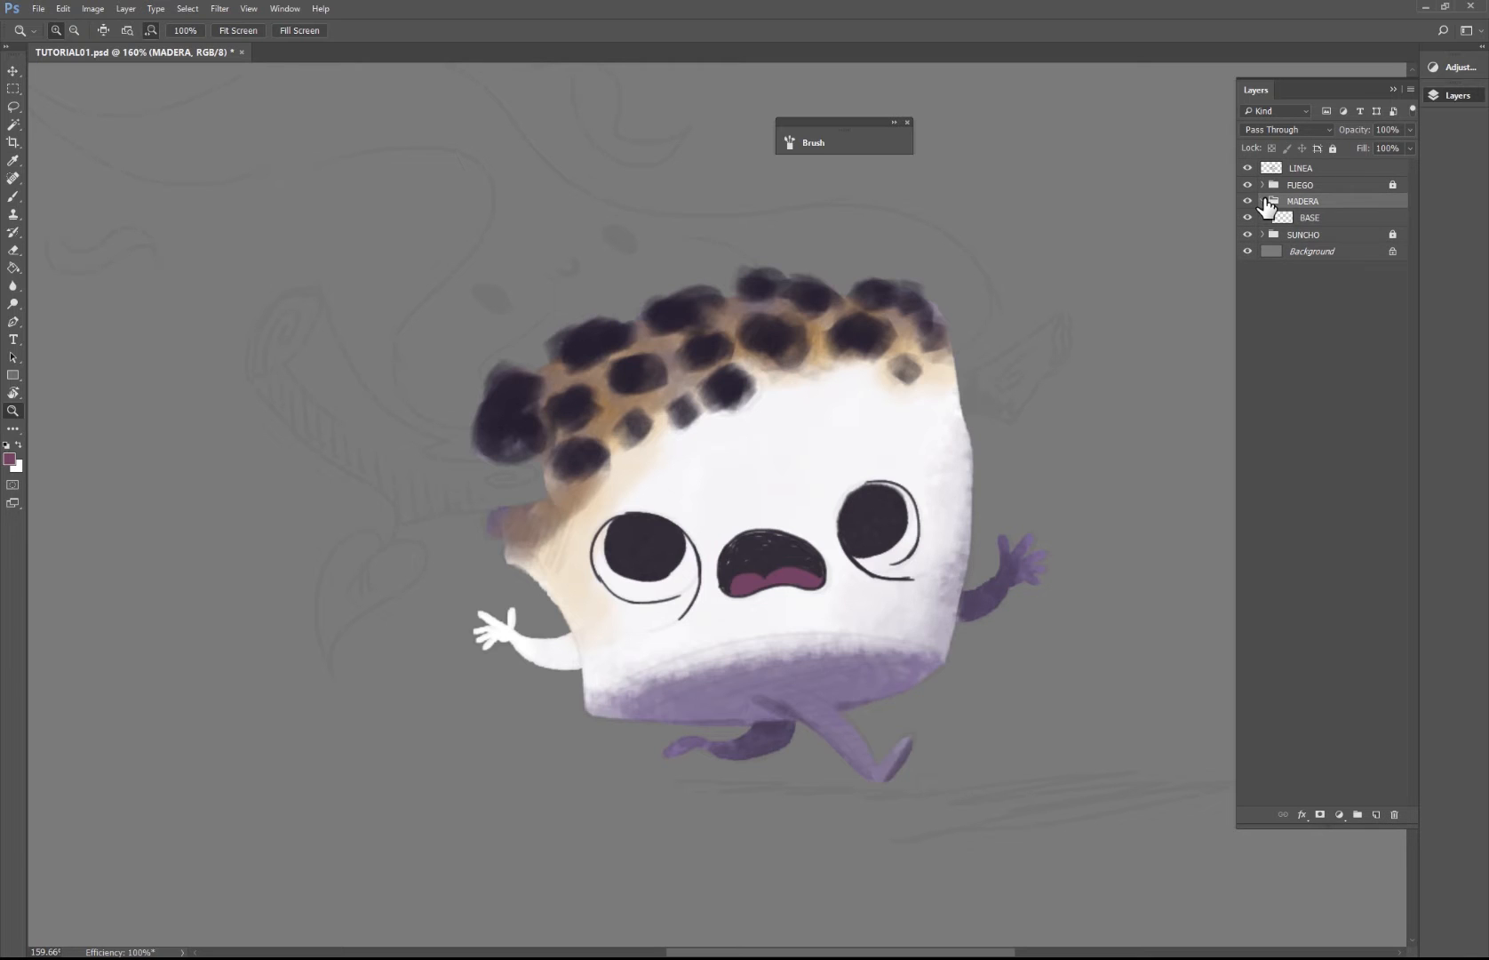
click(1307, 219)
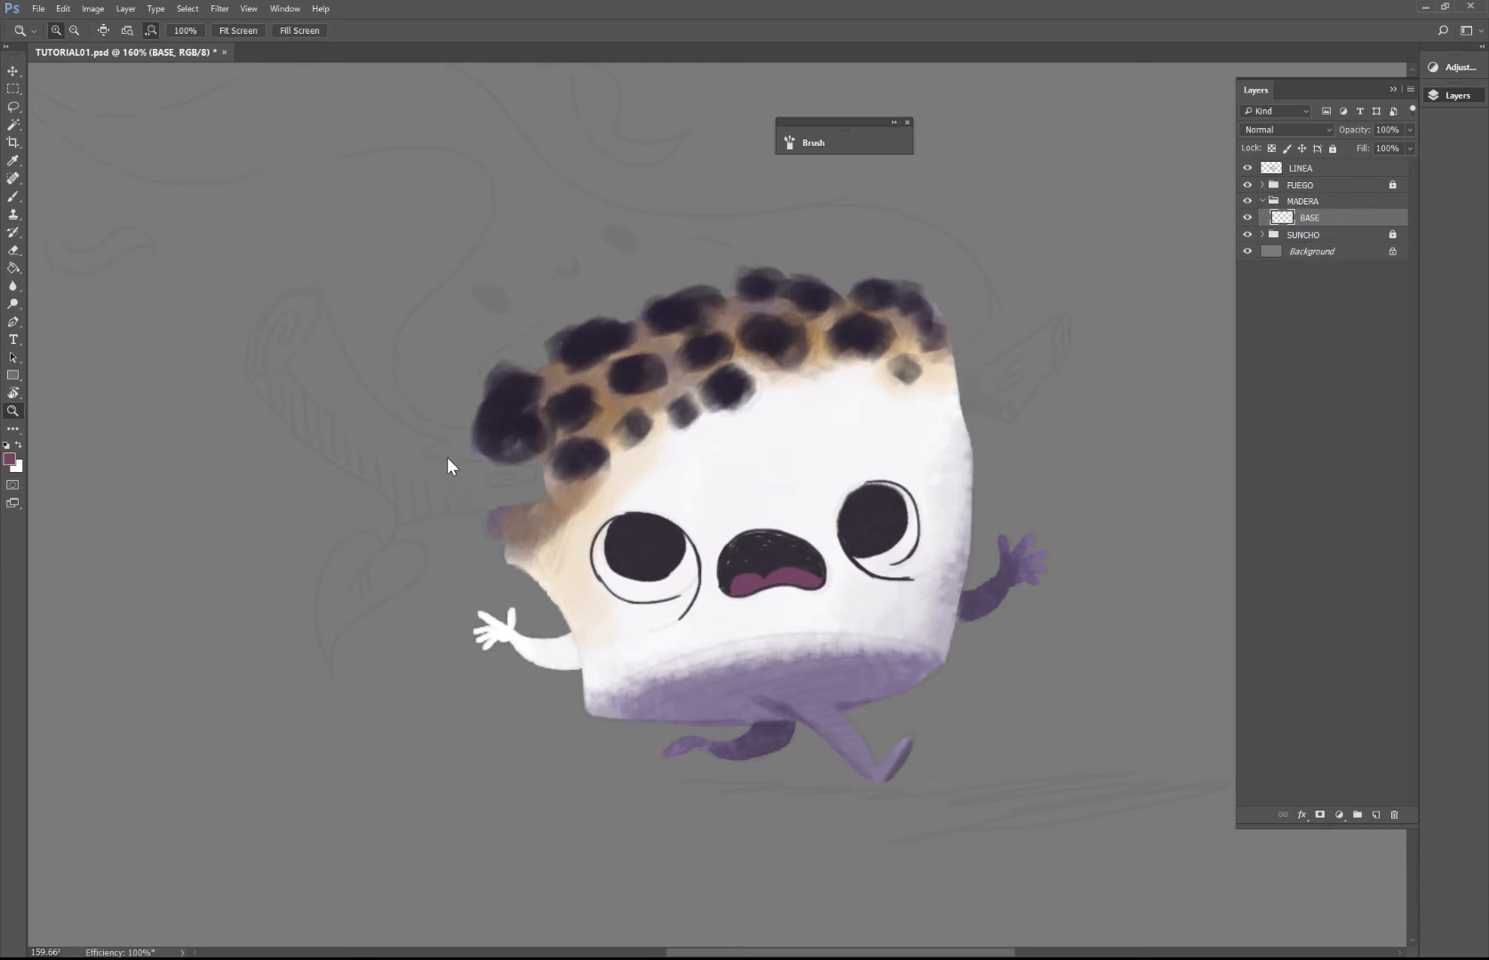
Step: Set the brush's foreground colour to a saturated dark golden brown with a hue of about 44° for the wood
drag(455, 449, 786, 473)
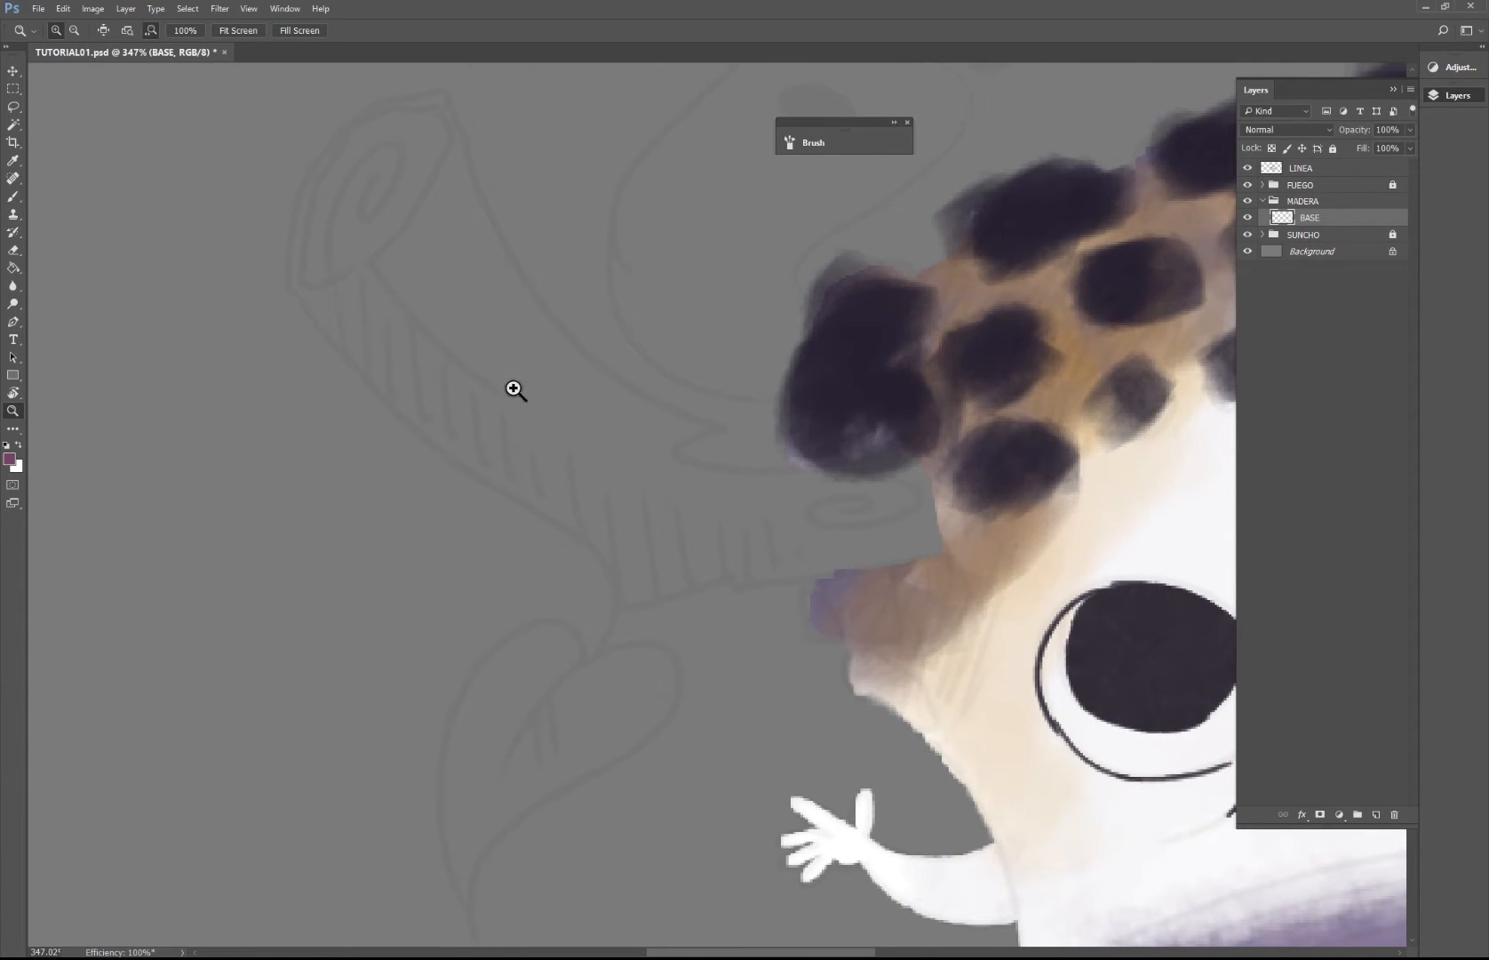
key(b)
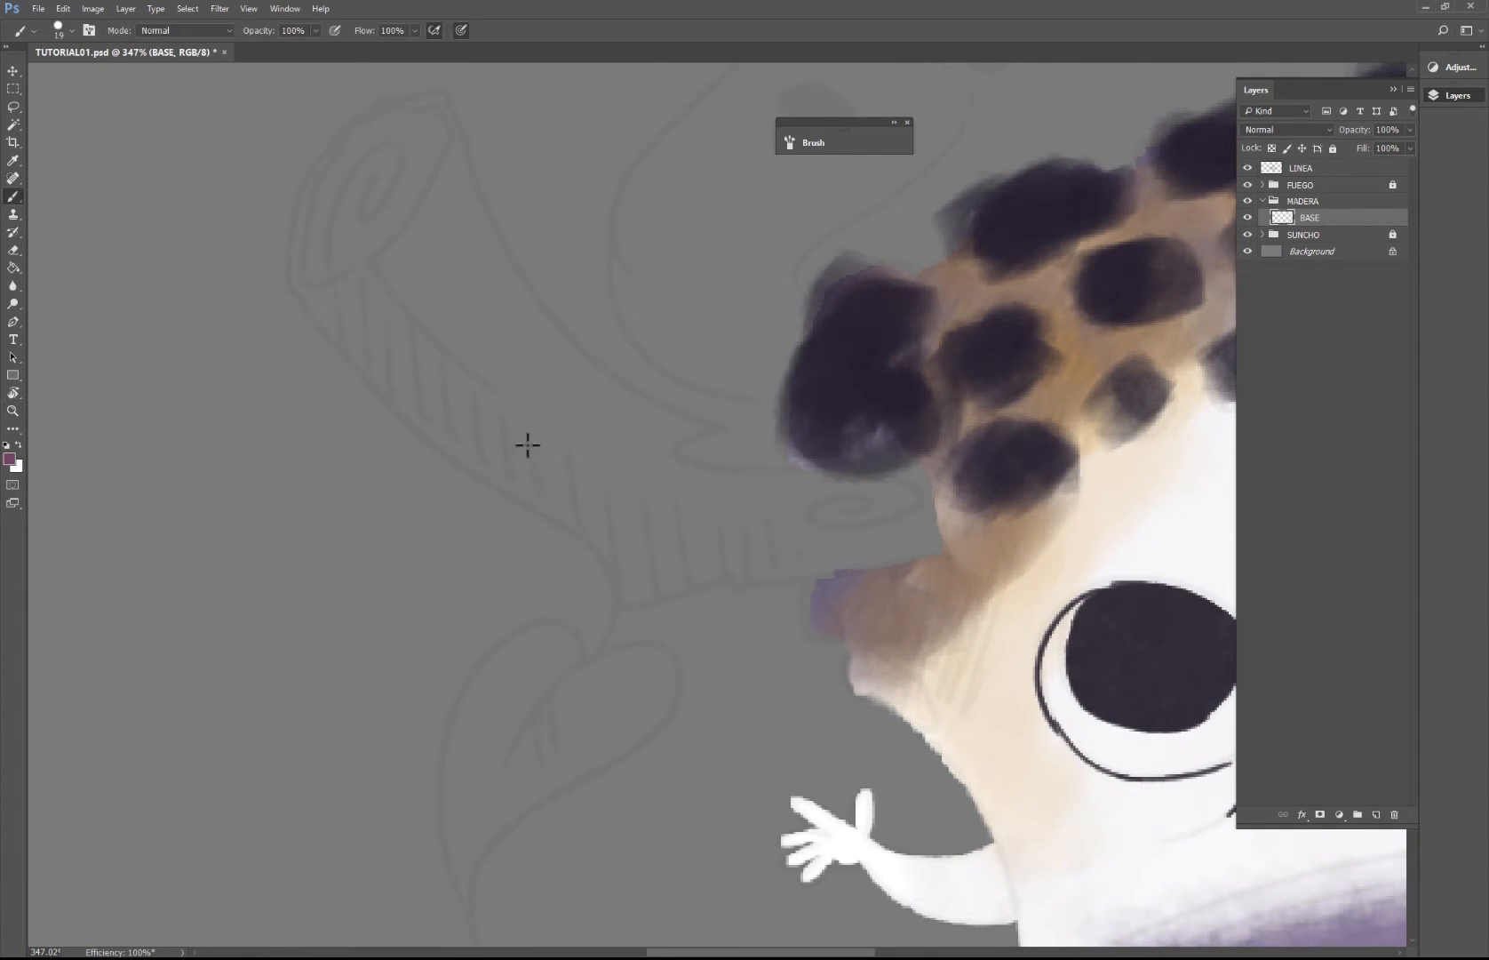
click(11, 459)
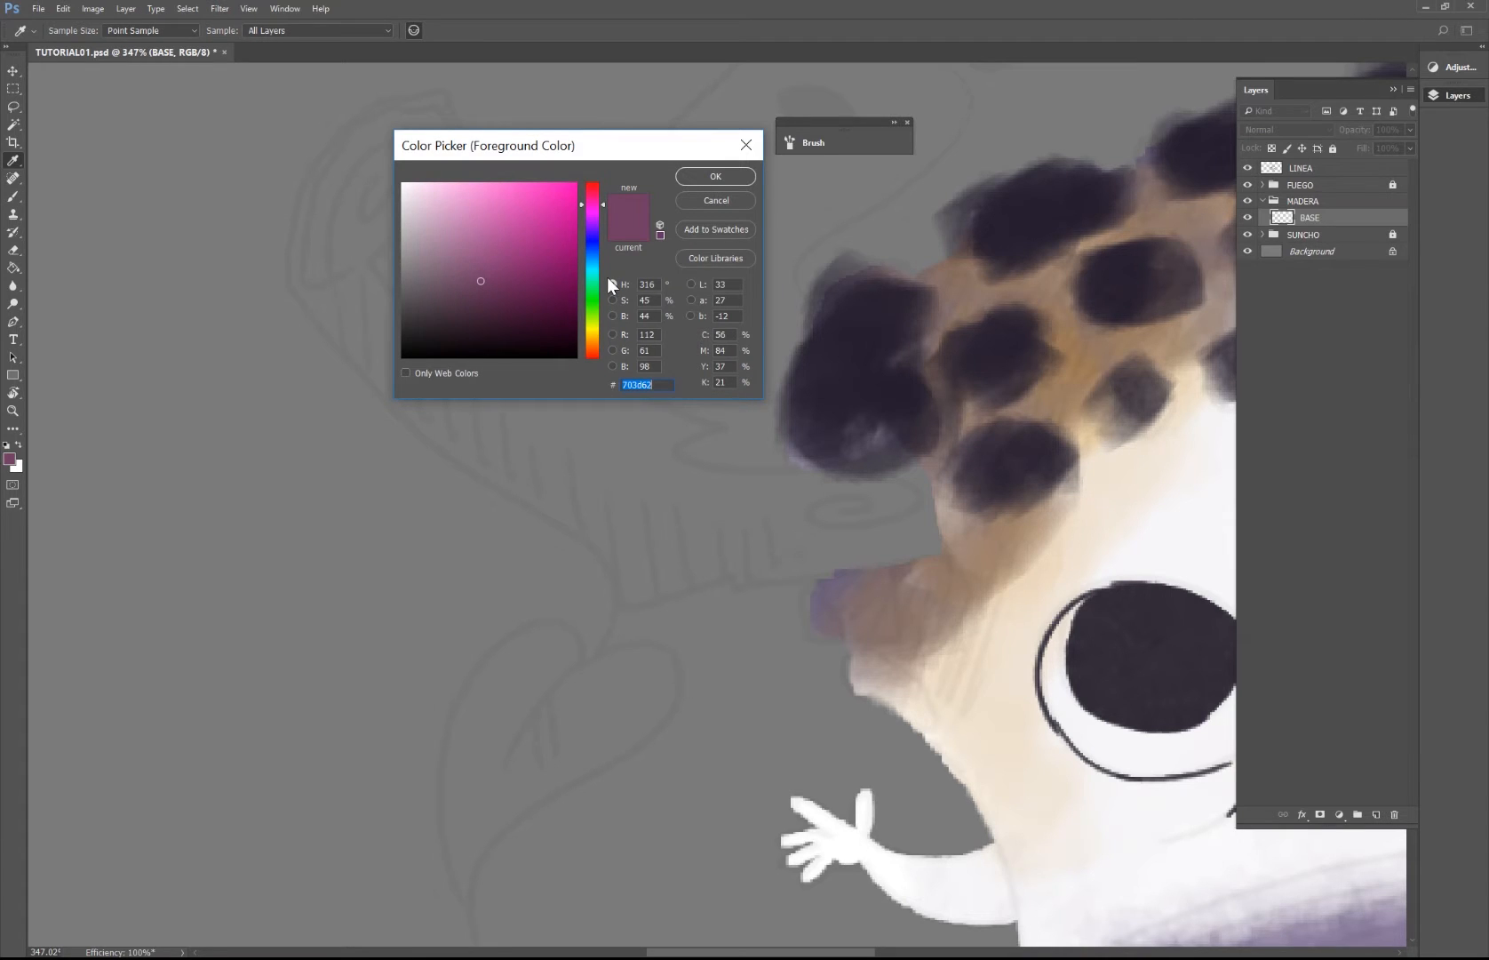
click(591, 336)
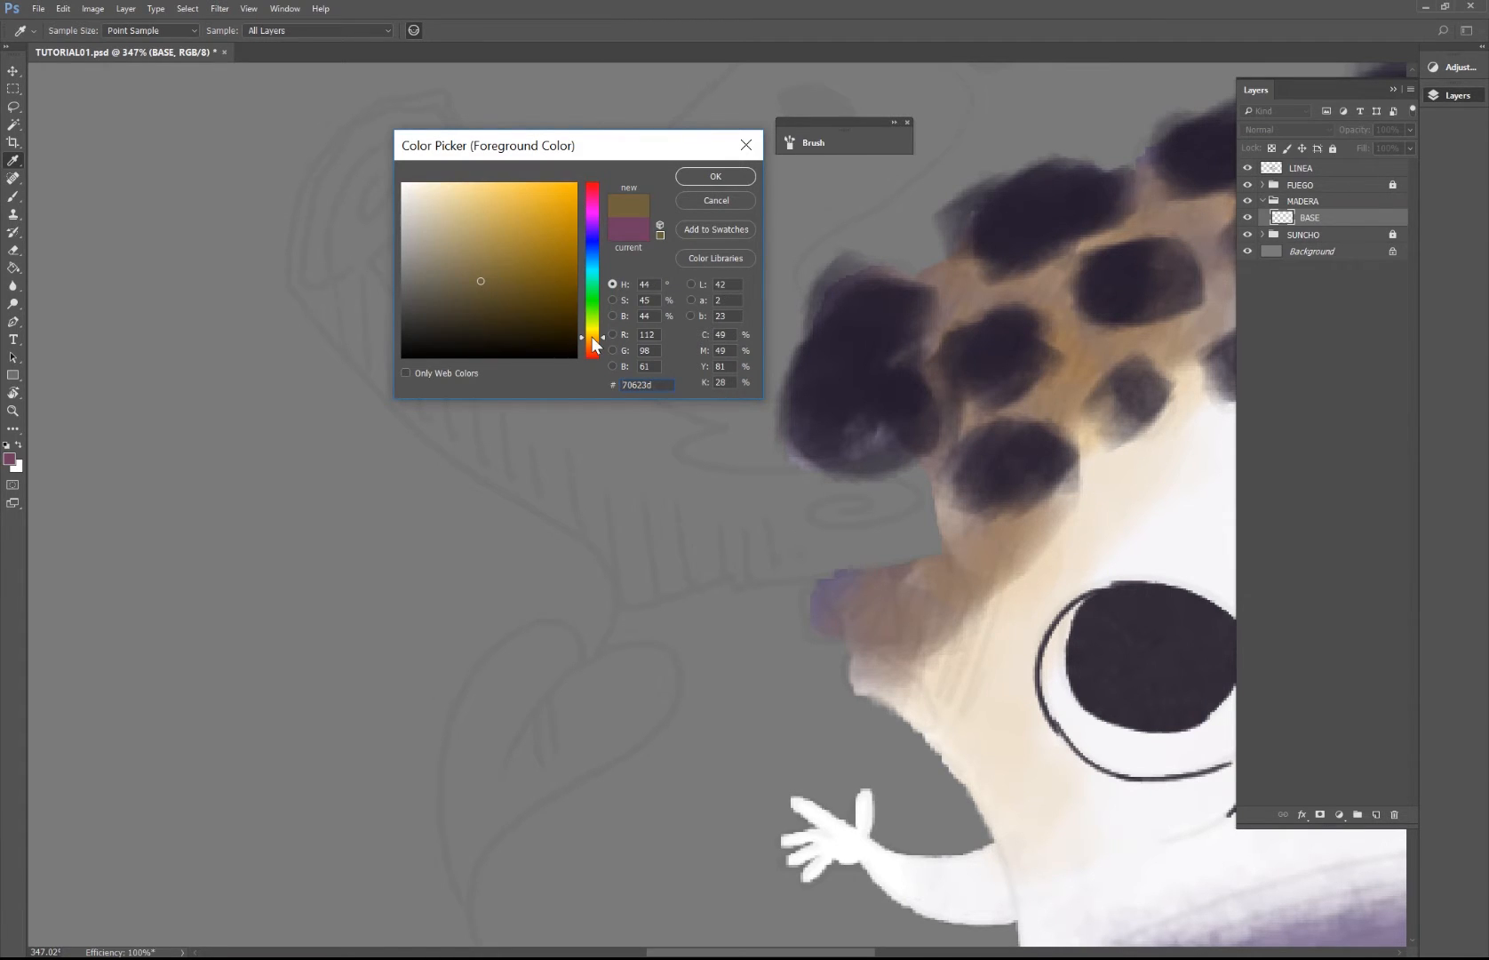
click(549, 276)
click(715, 175)
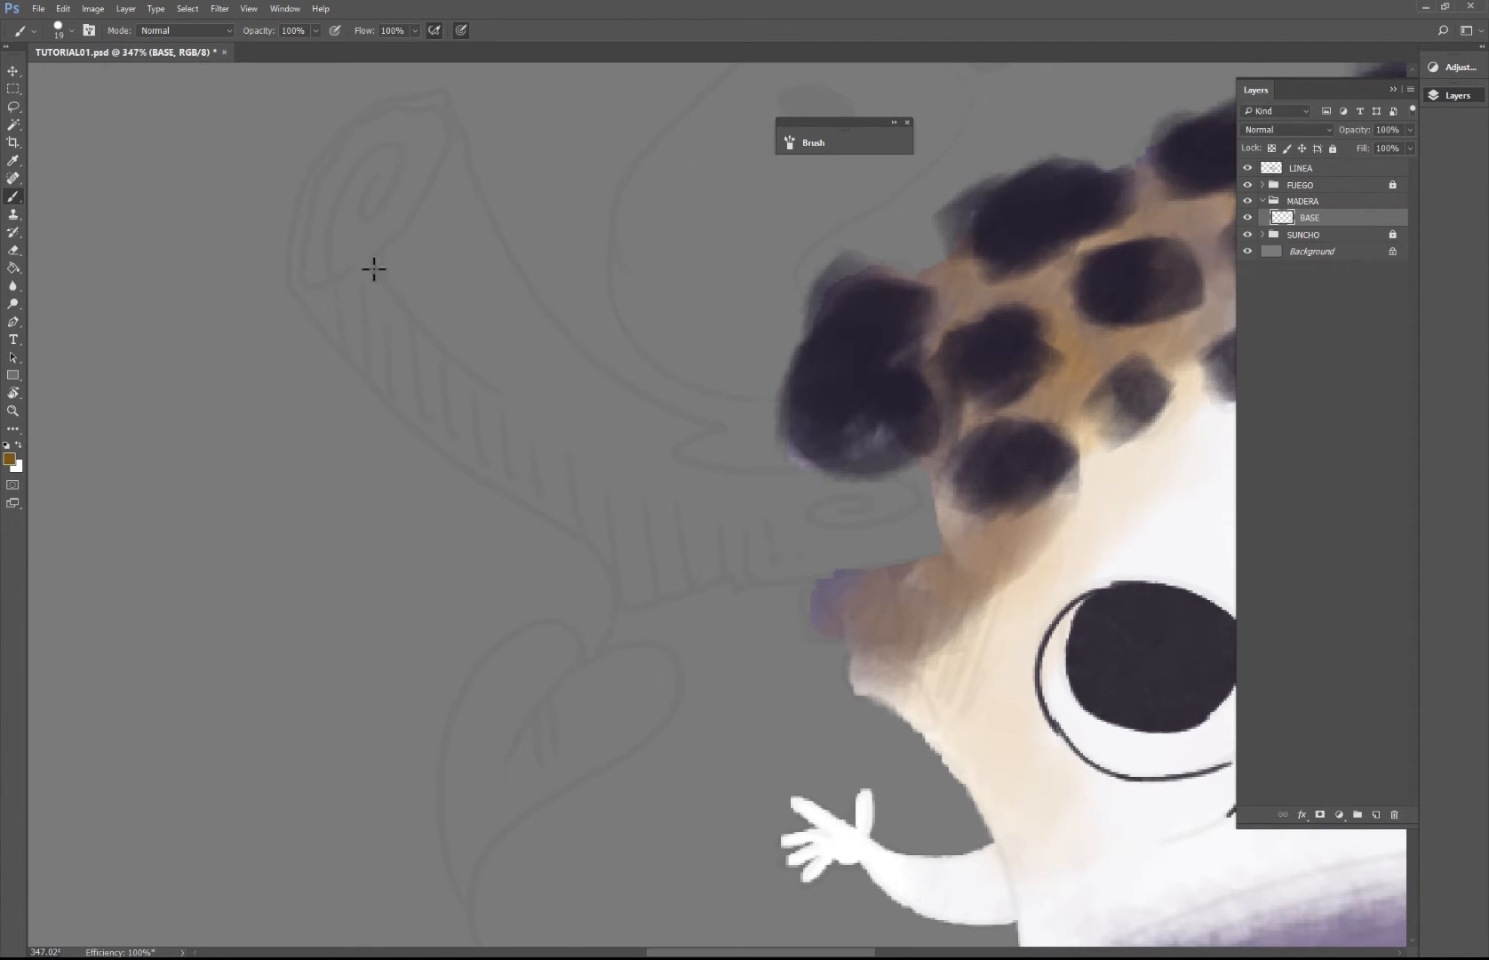
Step: Block in the large curved branch beside the marshmallow's charred edge with the brown, using the 19 px round brush and following the sketch
mouse_move(369, 262)
mouse_down()
mouse_move(399, 333)
mouse_move(317, 279)
mouse_move(336, 166)
mouse_move(413, 113)
mouse_move(336, 209)
mouse_move(371, 265)
mouse_move(329, 282)
mouse_move(516, 488)
mouse_move(632, 541)
mouse_move(644, 583)
mouse_move(922, 551)
mouse_move(929, 485)
mouse_move(785, 472)
mouse_move(854, 515)
mouse_move(652, 512)
mouse_move(689, 487)
mouse_move(774, 498)
mouse_up()
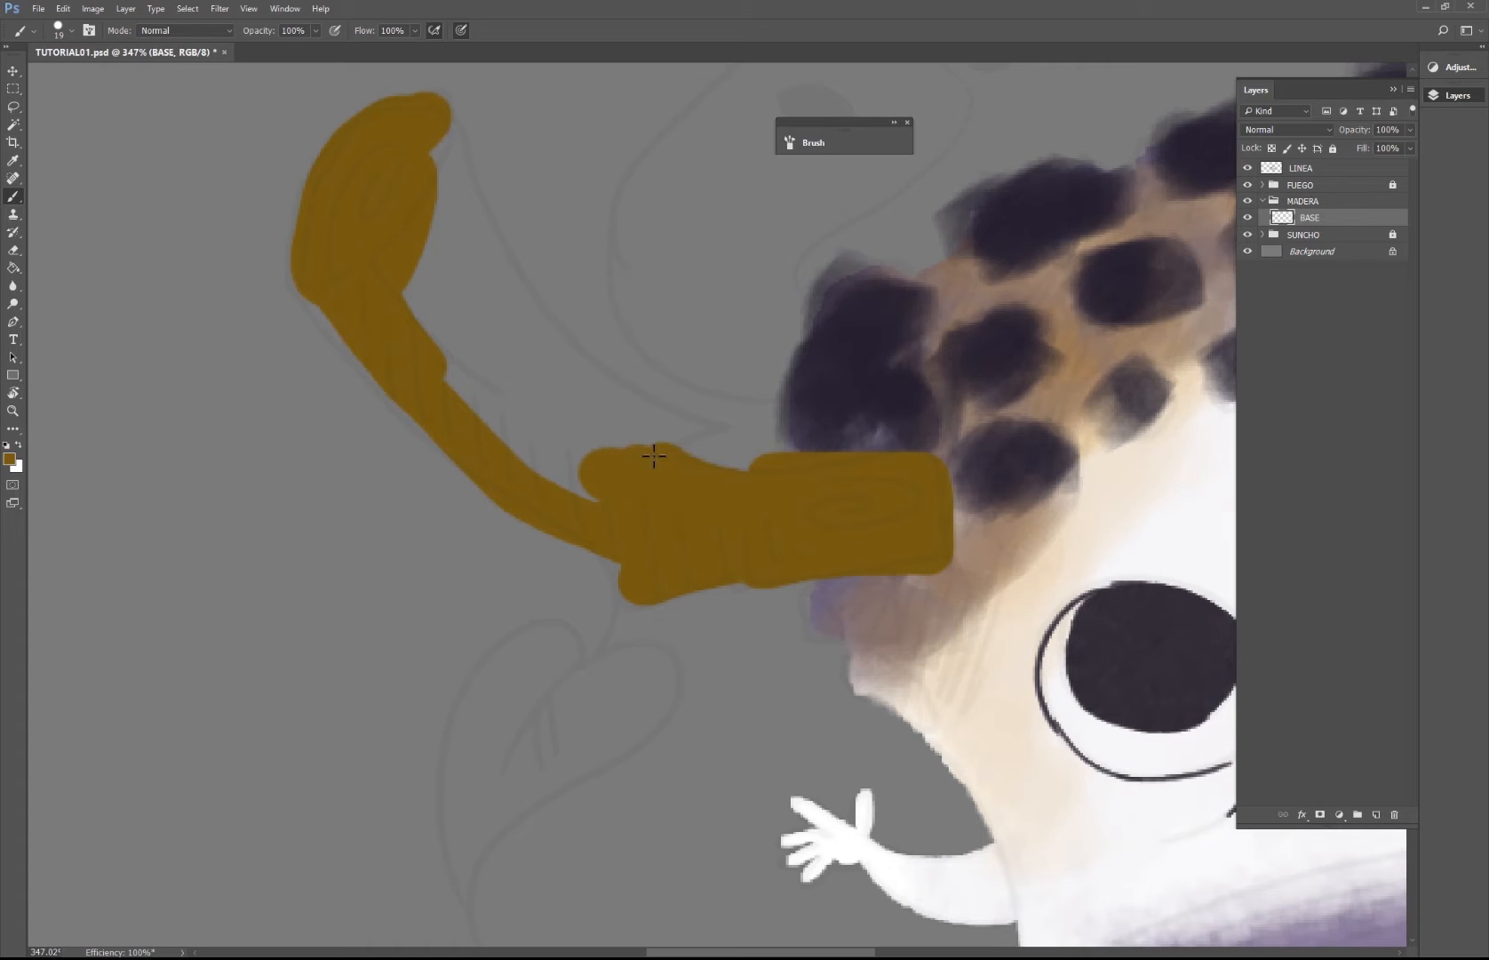
mouse_move(653, 455)
mouse_down()
mouse_move(427, 331)
mouse_move(415, 199)
mouse_move(449, 216)
mouse_move(550, 419)
mouse_up()
mouse_move(543, 404)
mouse_down()
mouse_move(545, 386)
mouse_move(611, 425)
mouse_up()
Step: Reduce the brush size to 10 px and refine the branch's upper contour, adding the pointed broken stub
right_click(647, 398)
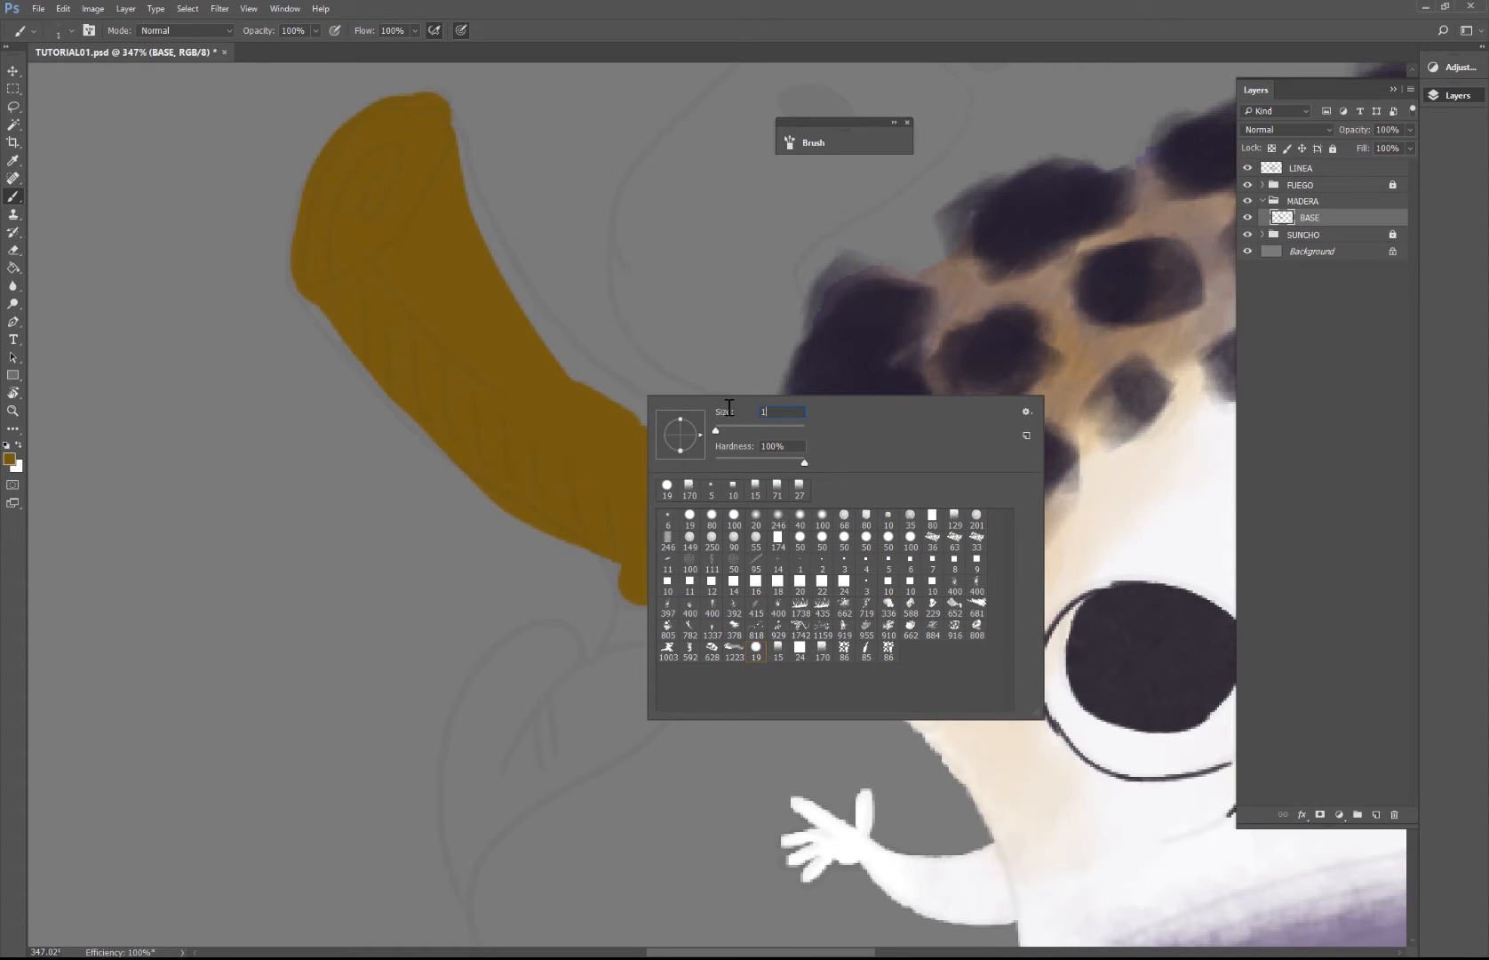
key(Return)
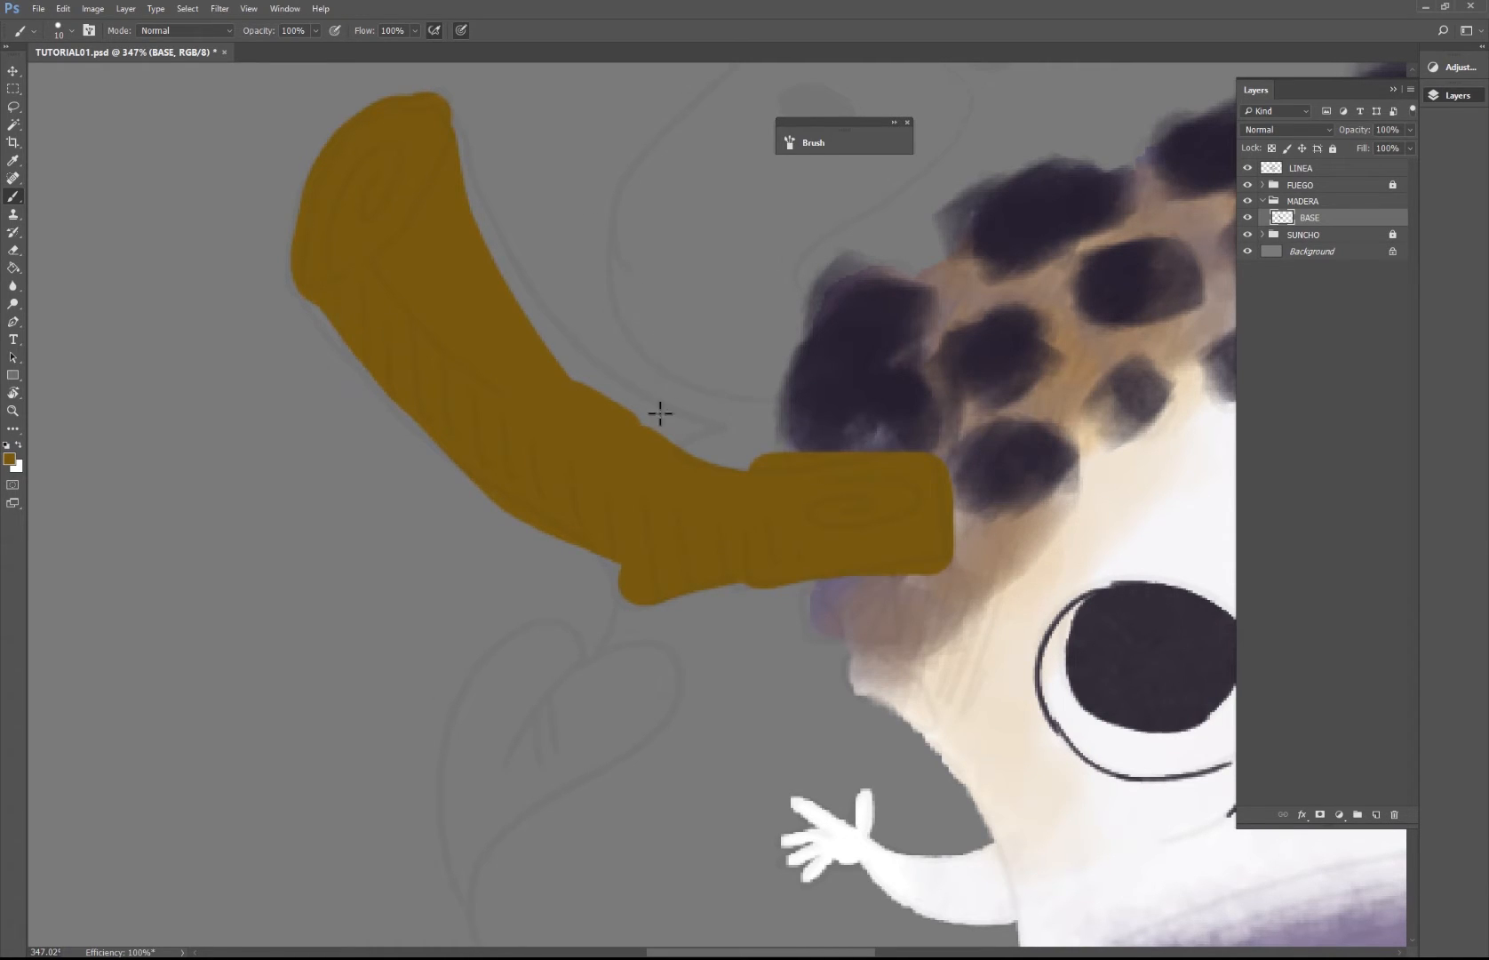
mouse_move(673, 451)
mouse_down()
mouse_move(717, 431)
mouse_move(608, 419)
mouse_move(680, 426)
mouse_move(575, 375)
mouse_move(444, 112)
mouse_move(508, 279)
mouse_move(571, 353)
mouse_move(659, 410)
mouse_up()
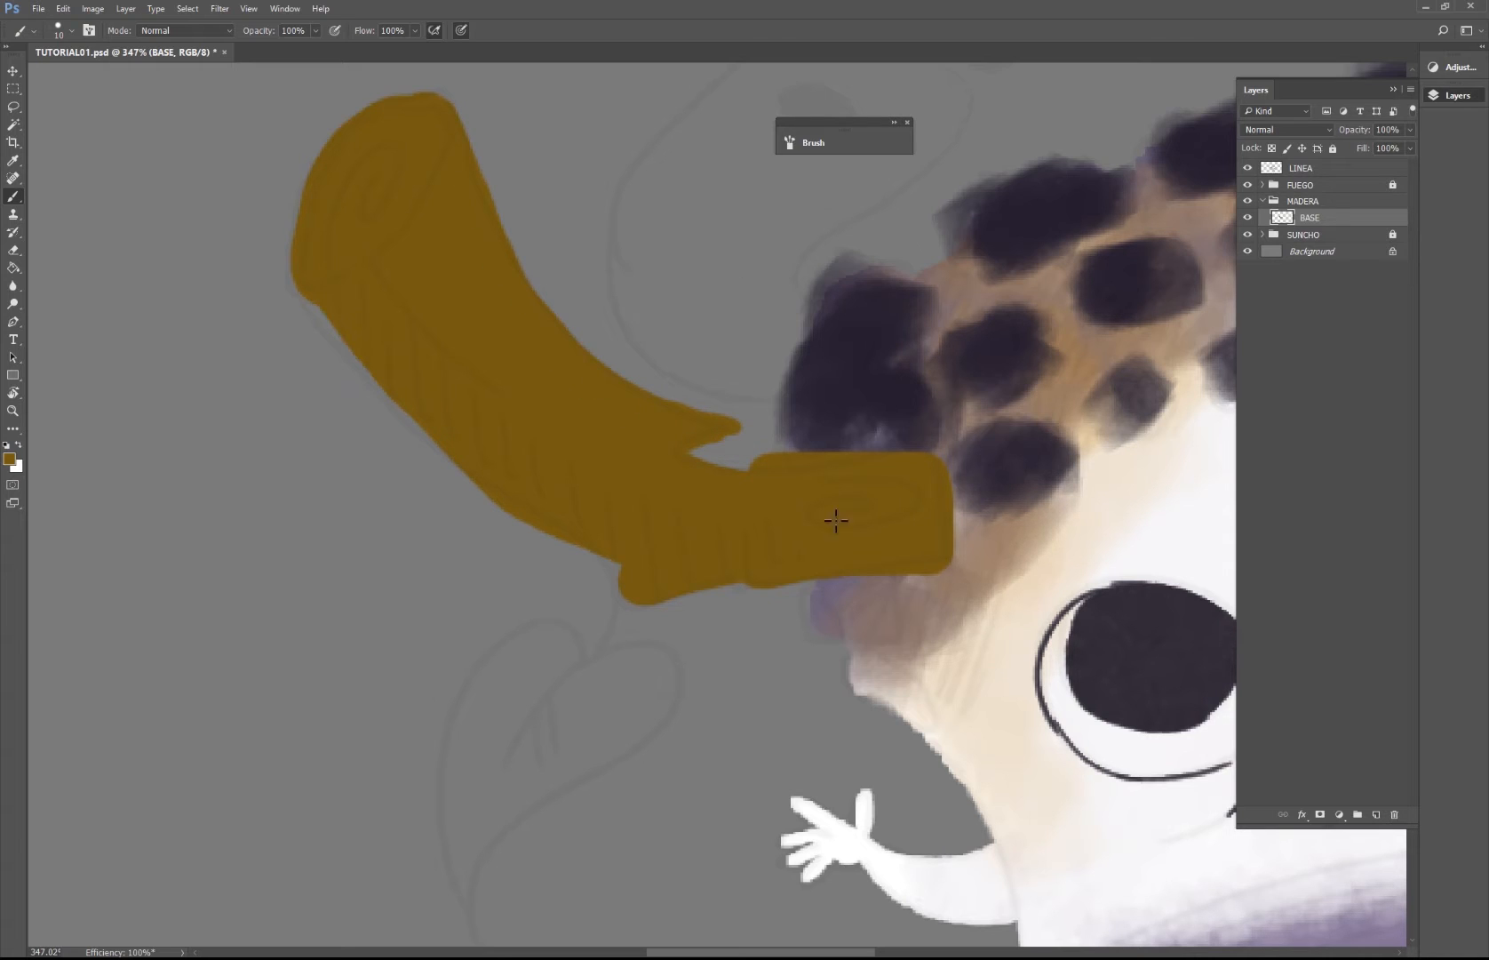
Step: Paint the branch's lower knob and the stem and heart-shaped leaf hanging from it in the same brown
drag(1033, 553, 882, 417)
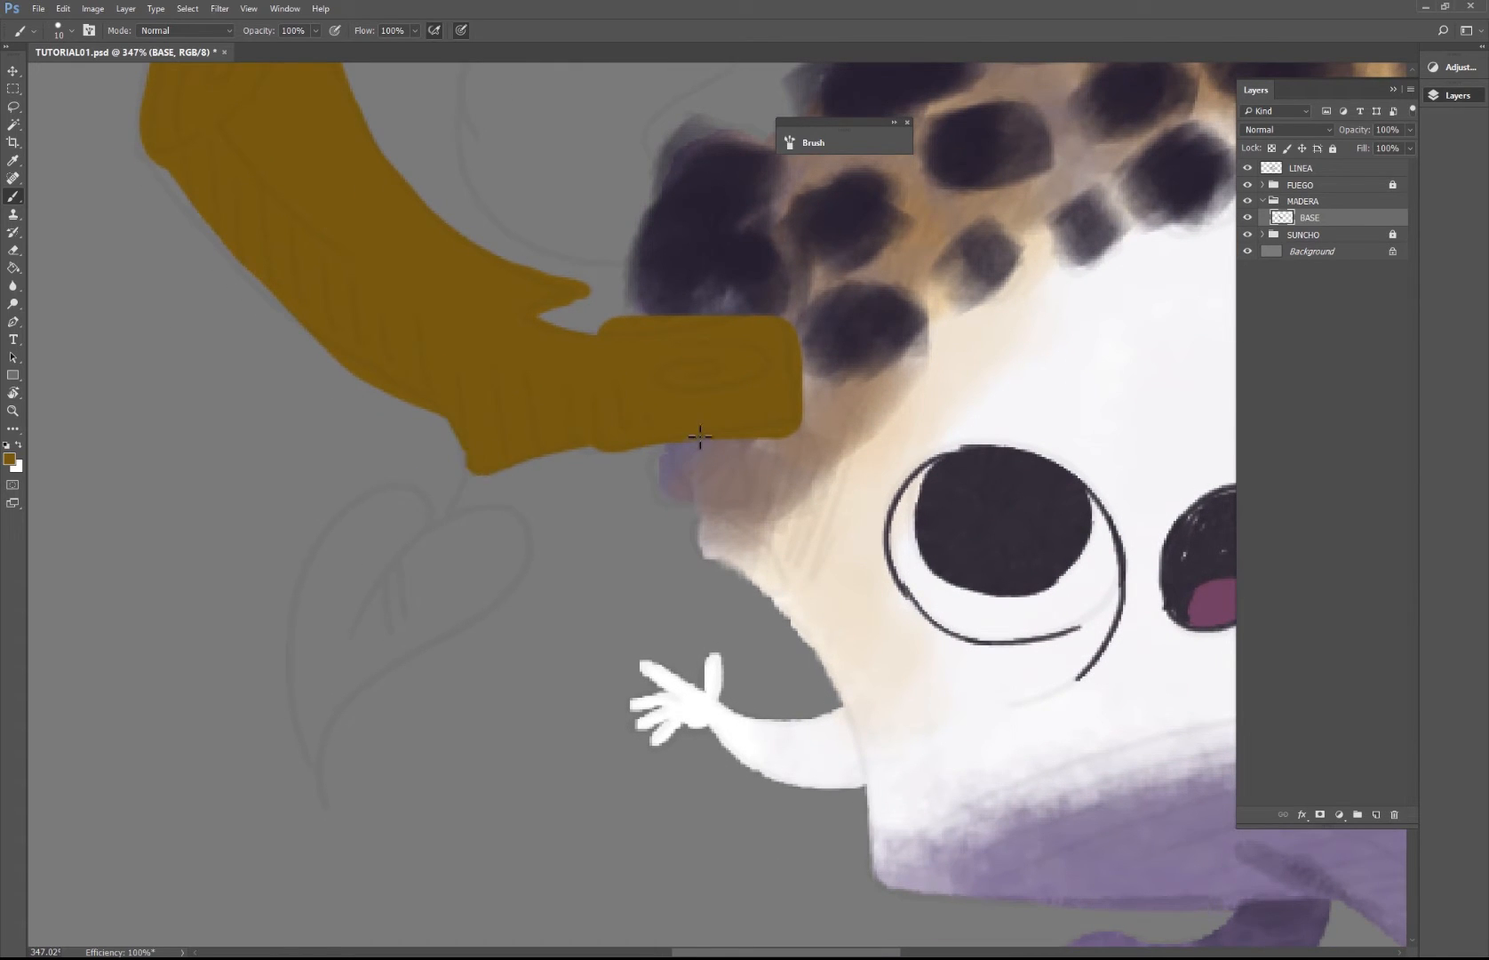
mouse_move(467, 474)
mouse_down()
mouse_move(431, 520)
mouse_move(413, 491)
mouse_move(326, 541)
mouse_move(322, 758)
mouse_up()
mouse_move(330, 611)
mouse_down()
mouse_move(399, 536)
mouse_move(388, 562)
mouse_move(481, 528)
mouse_move(461, 597)
mouse_move(340, 681)
mouse_move(320, 730)
mouse_move(396, 575)
mouse_move(400, 587)
mouse_move(484, 545)
mouse_move(445, 547)
mouse_move(488, 519)
mouse_move(497, 572)
mouse_move(349, 692)
mouse_move(326, 729)
mouse_move(323, 805)
mouse_move(342, 850)
mouse_move(327, 773)
mouse_move(313, 776)
mouse_move(326, 555)
mouse_up()
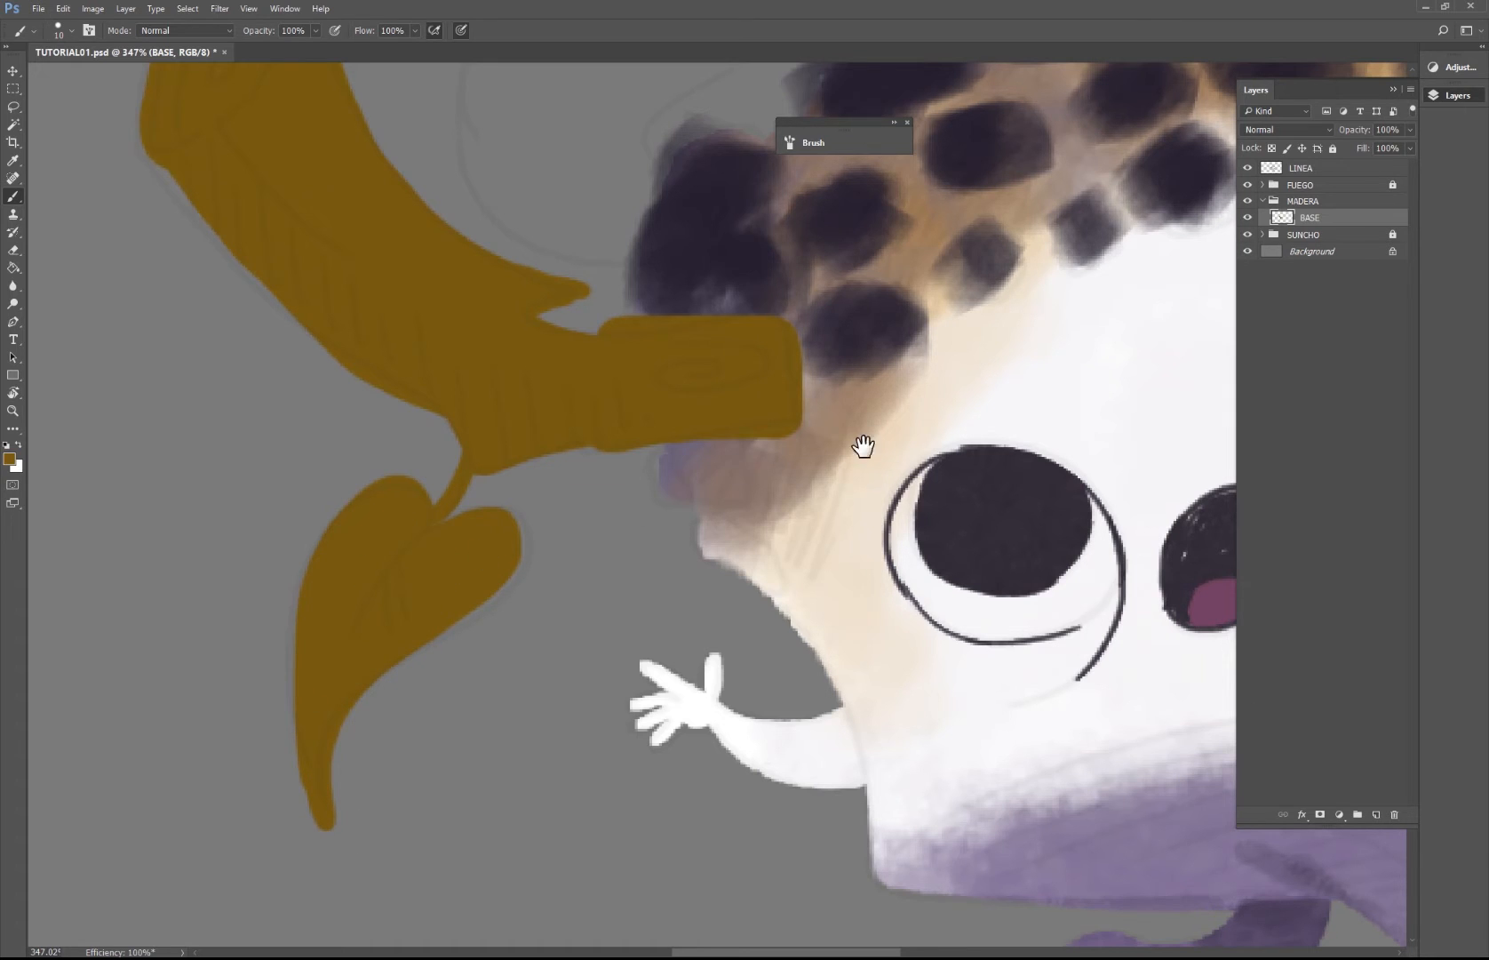
Step: Fill the broken stick end protruding from the marshmallow's opposite side with brown, following the sketch
drag(858, 445, 260, 571)
drag(705, 435, 320, 560)
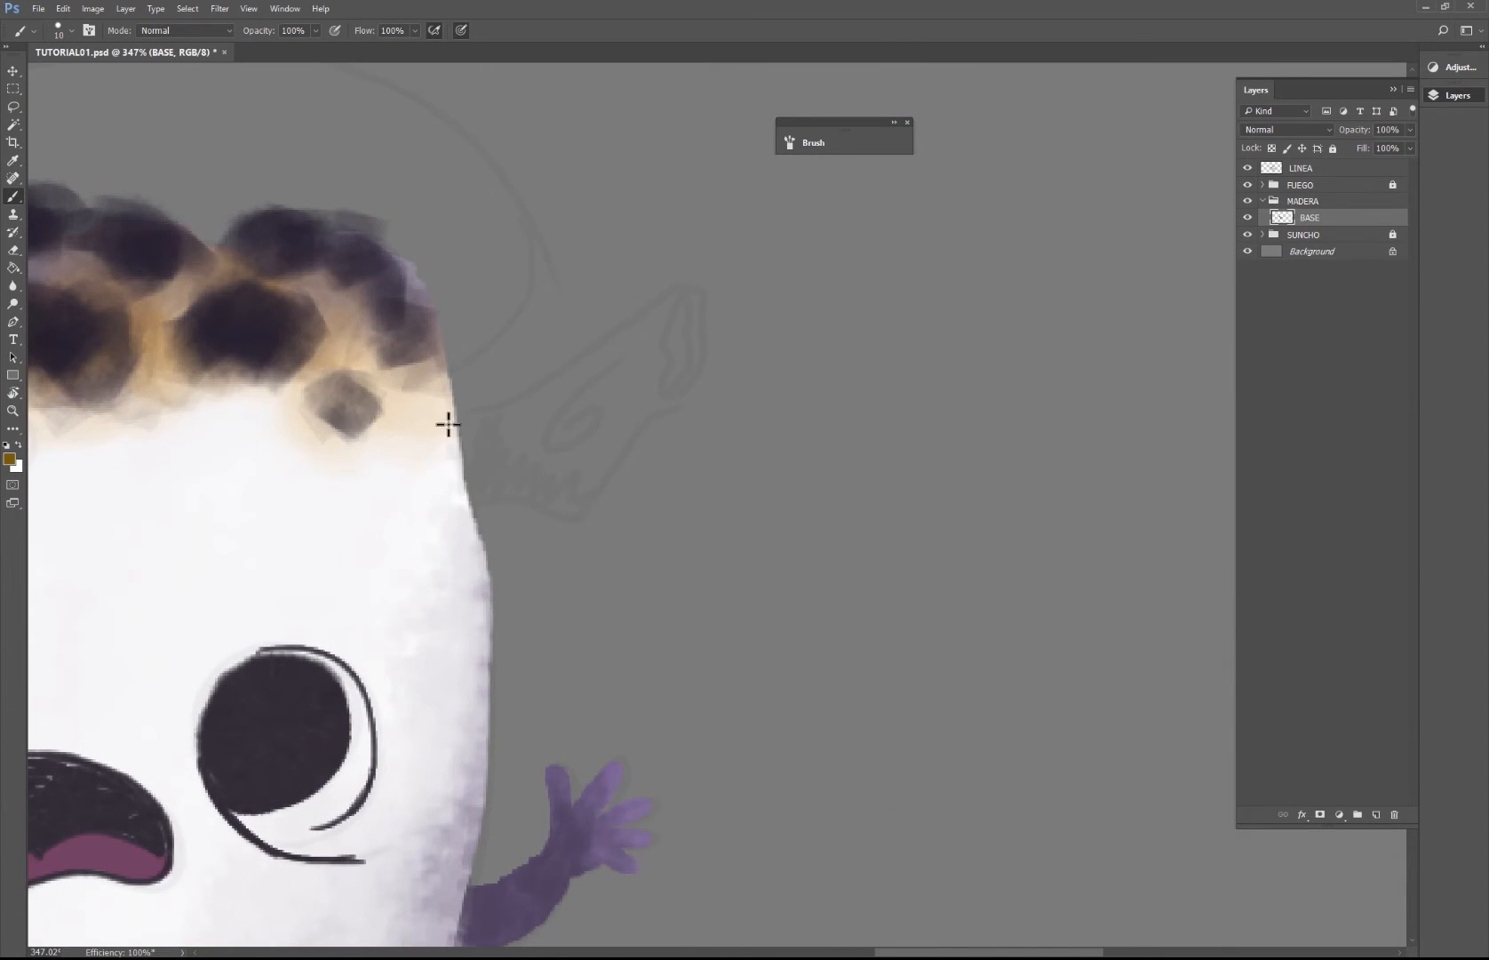
mouse_move(455, 414)
mouse_down()
mouse_move(688, 300)
mouse_move(683, 354)
mouse_move(582, 505)
mouse_move(499, 485)
mouse_move(462, 425)
mouse_move(492, 436)
mouse_move(659, 345)
mouse_move(647, 382)
mouse_move(582, 449)
mouse_move(503, 462)
mouse_move(570, 478)
mouse_up()
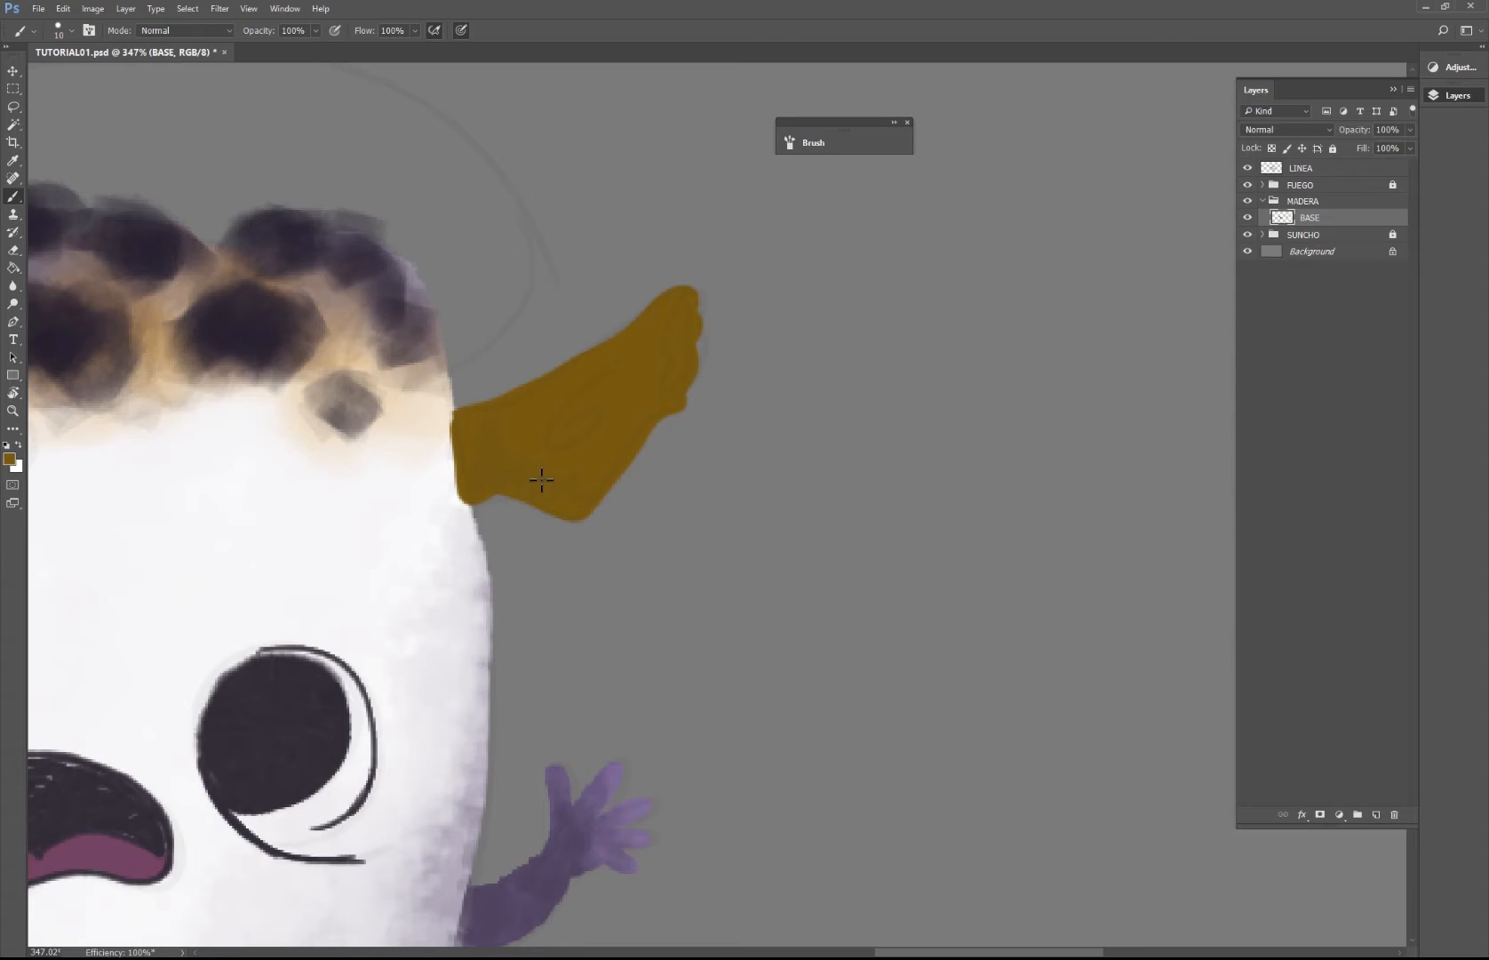
Step: Lasso the brown overlapping the marshmallow at the small stick end, delete it along the body's edge and deselect
key(z)
alt+click(558, 485)
alt+click(555, 515)
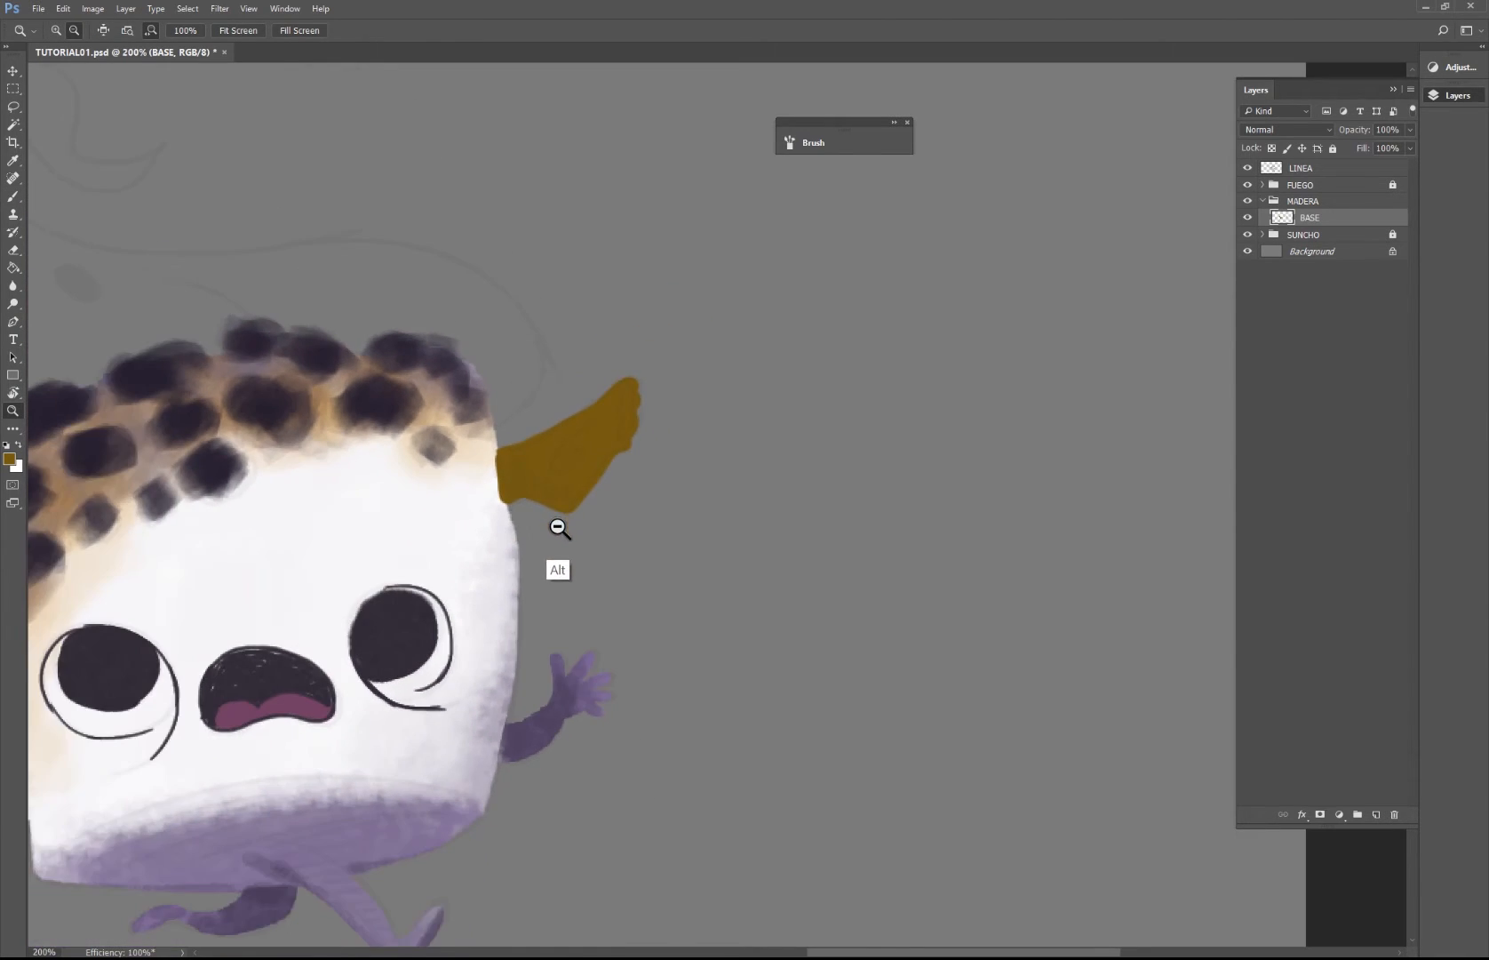
alt+click(559, 527)
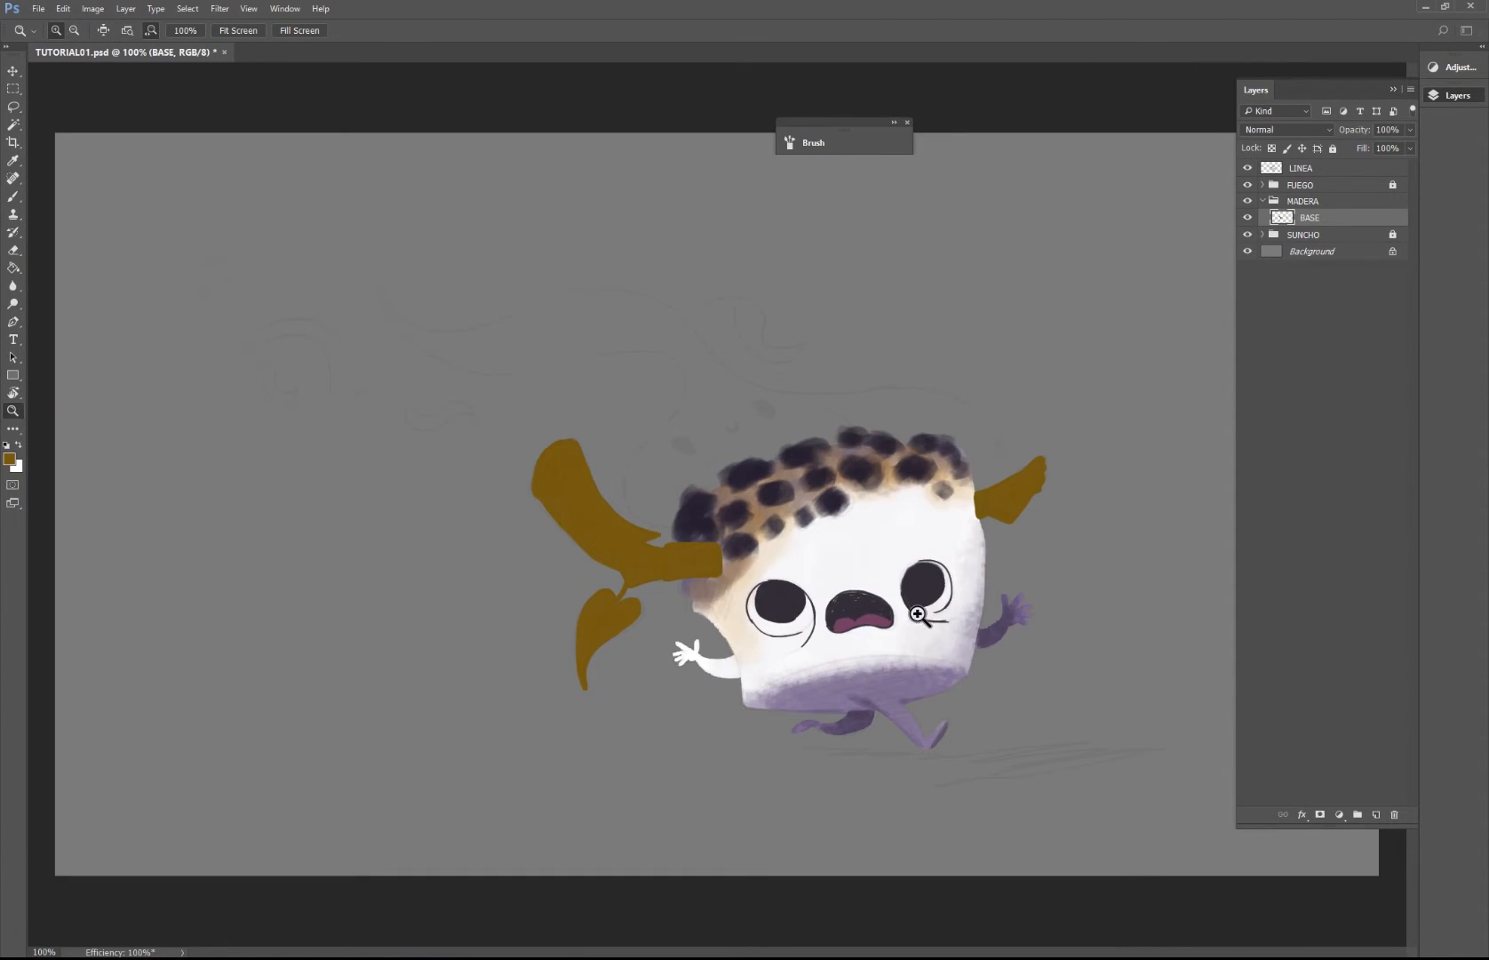
drag(797, 599, 855, 589)
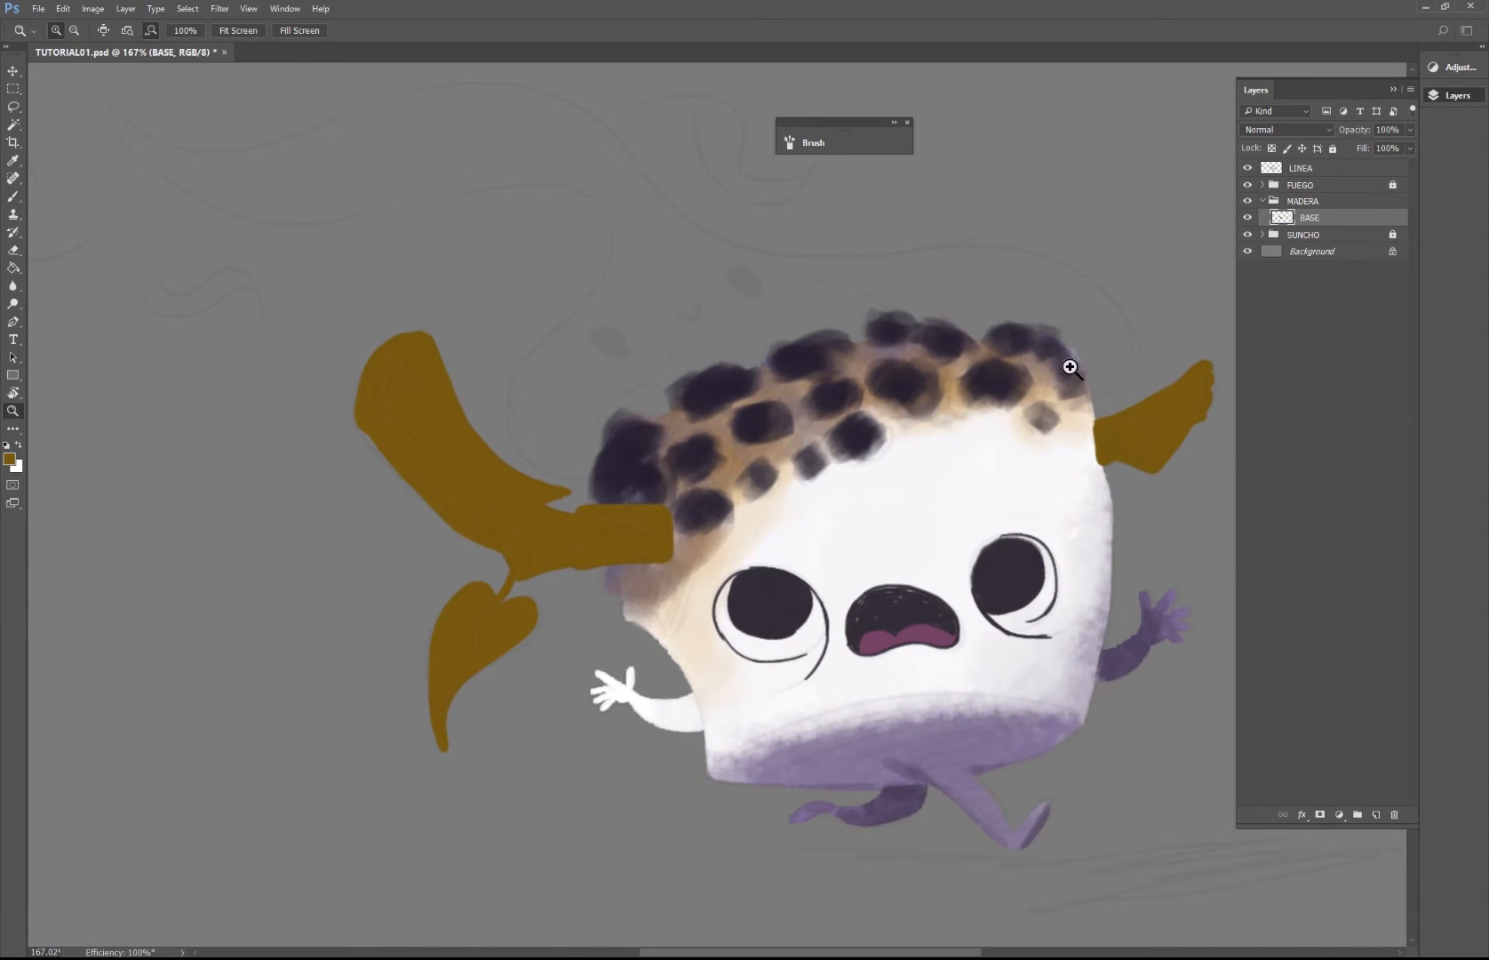
mouse_move(1007, 485)
mouse_down()
mouse_move(738, 418)
mouse_move(907, 409)
mouse_up()
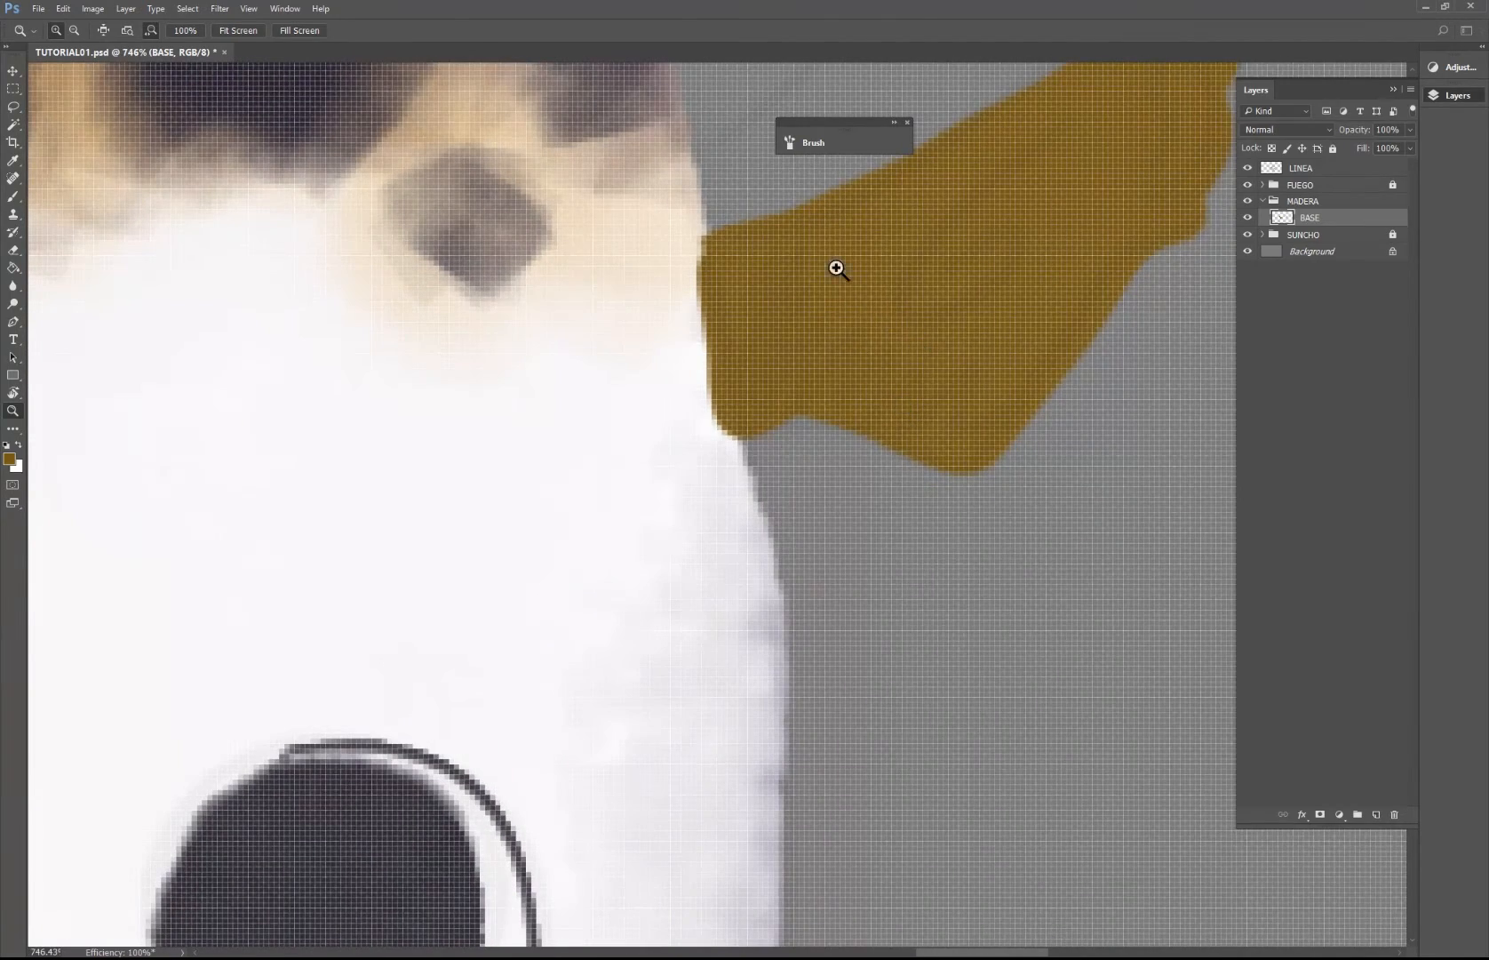
key(l)
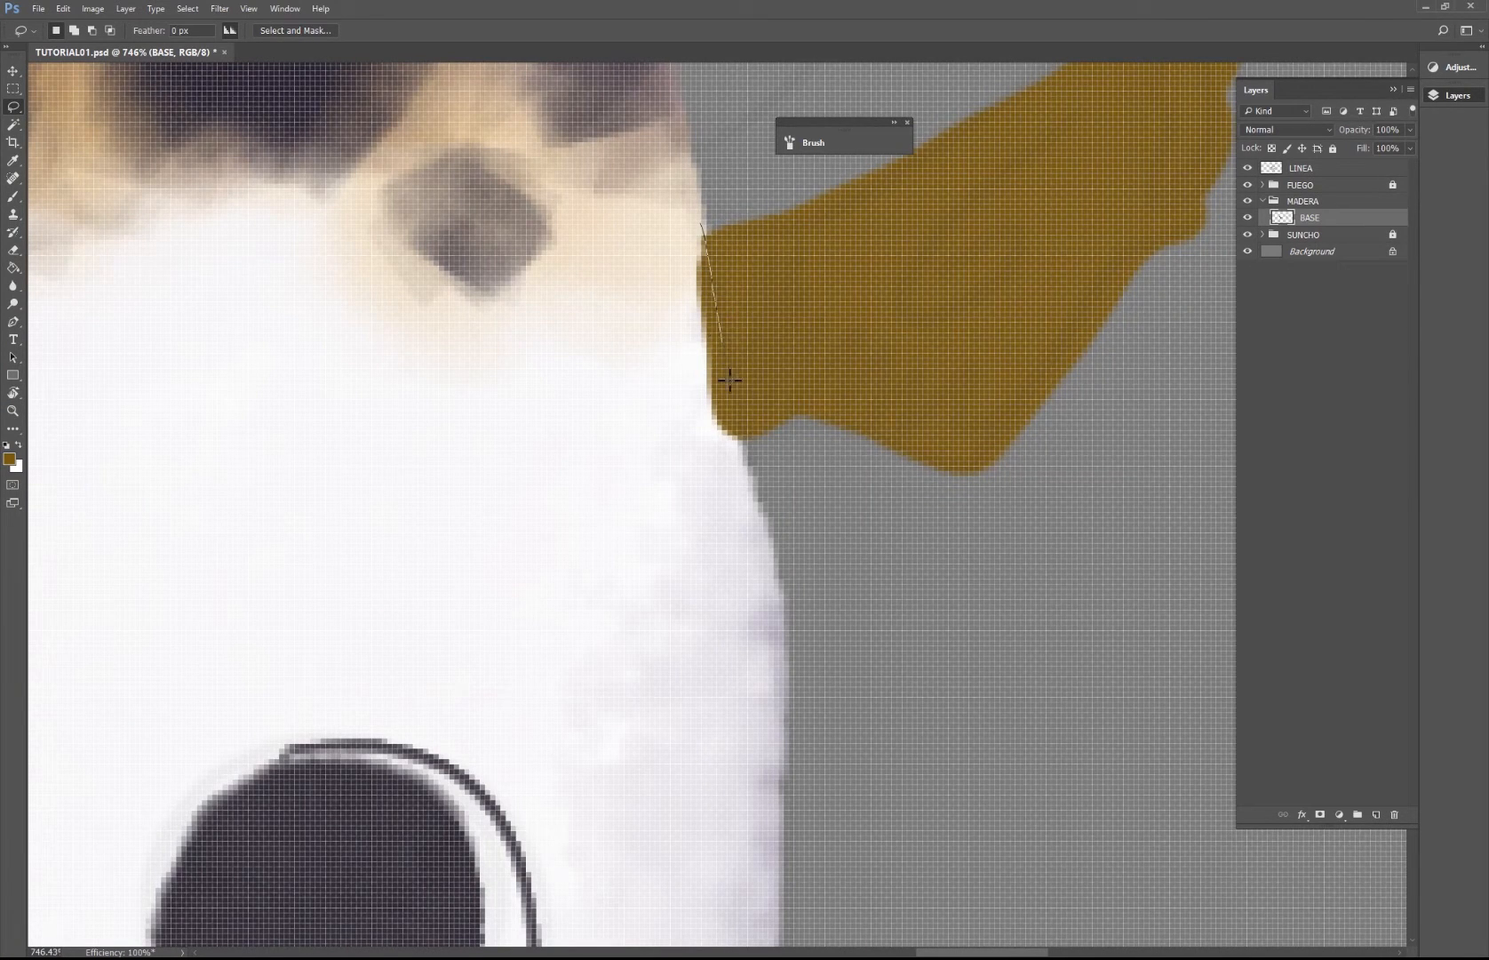
mouse_move(729, 457)
mouse_down()
mouse_move(667, 328)
mouse_move(695, 186)
mouse_up()
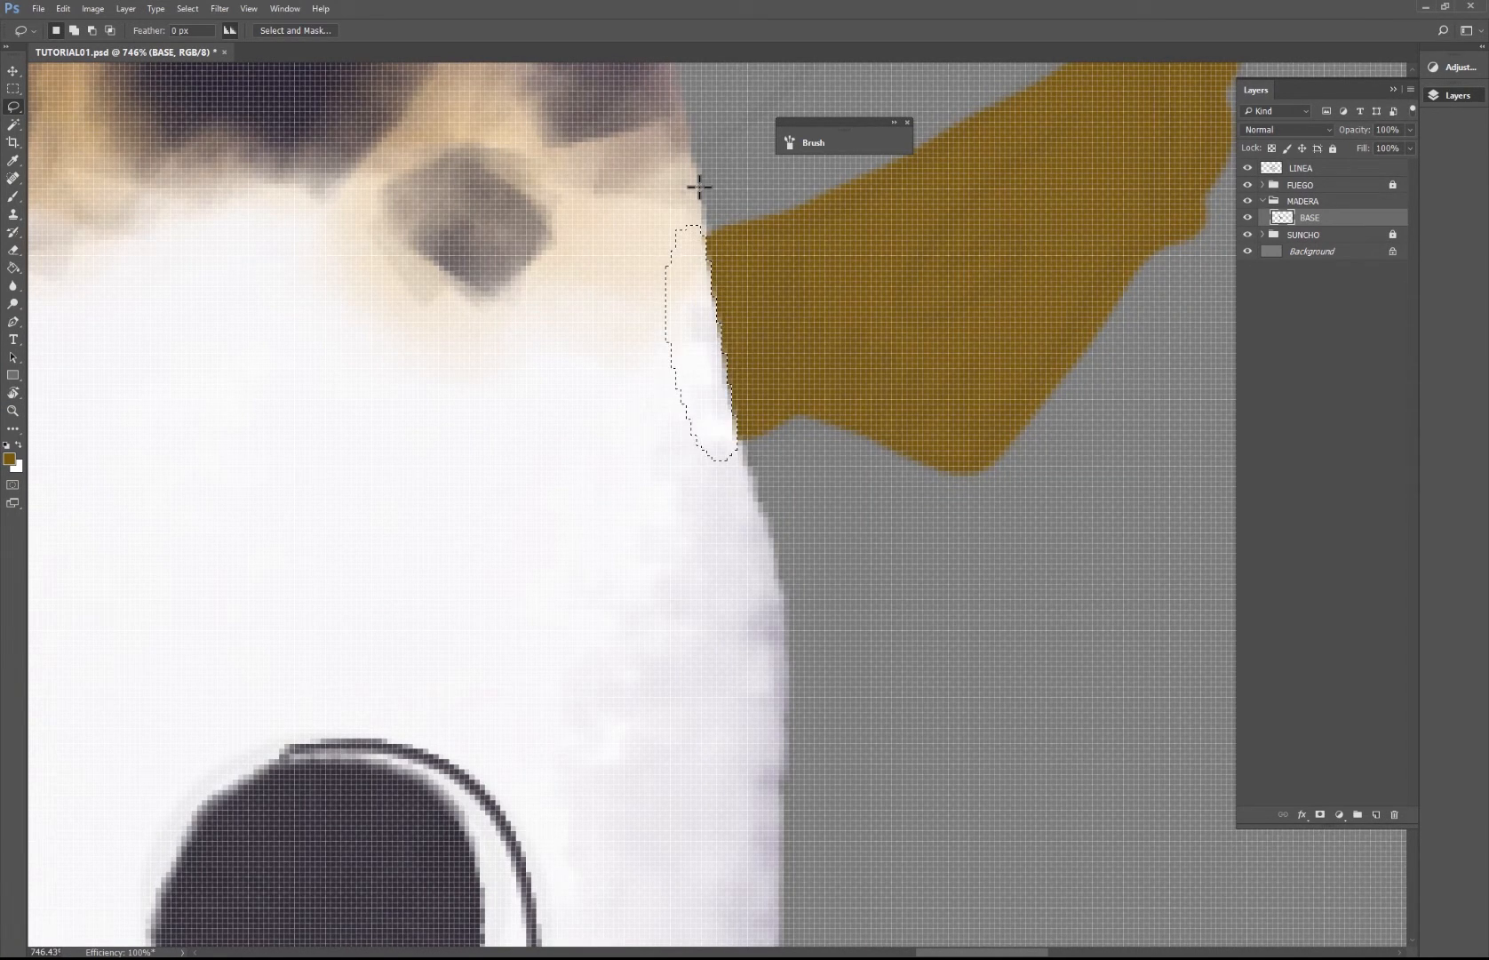
click(629, 413)
Step: Set up the Eraser with the 170 px textured brush preset resized to 26 px for trimming the large branch
drag(819, 493, 1182, 453)
mouse_move(252, 439)
mouse_down()
mouse_move(745, 416)
mouse_move(924, 302)
mouse_up()
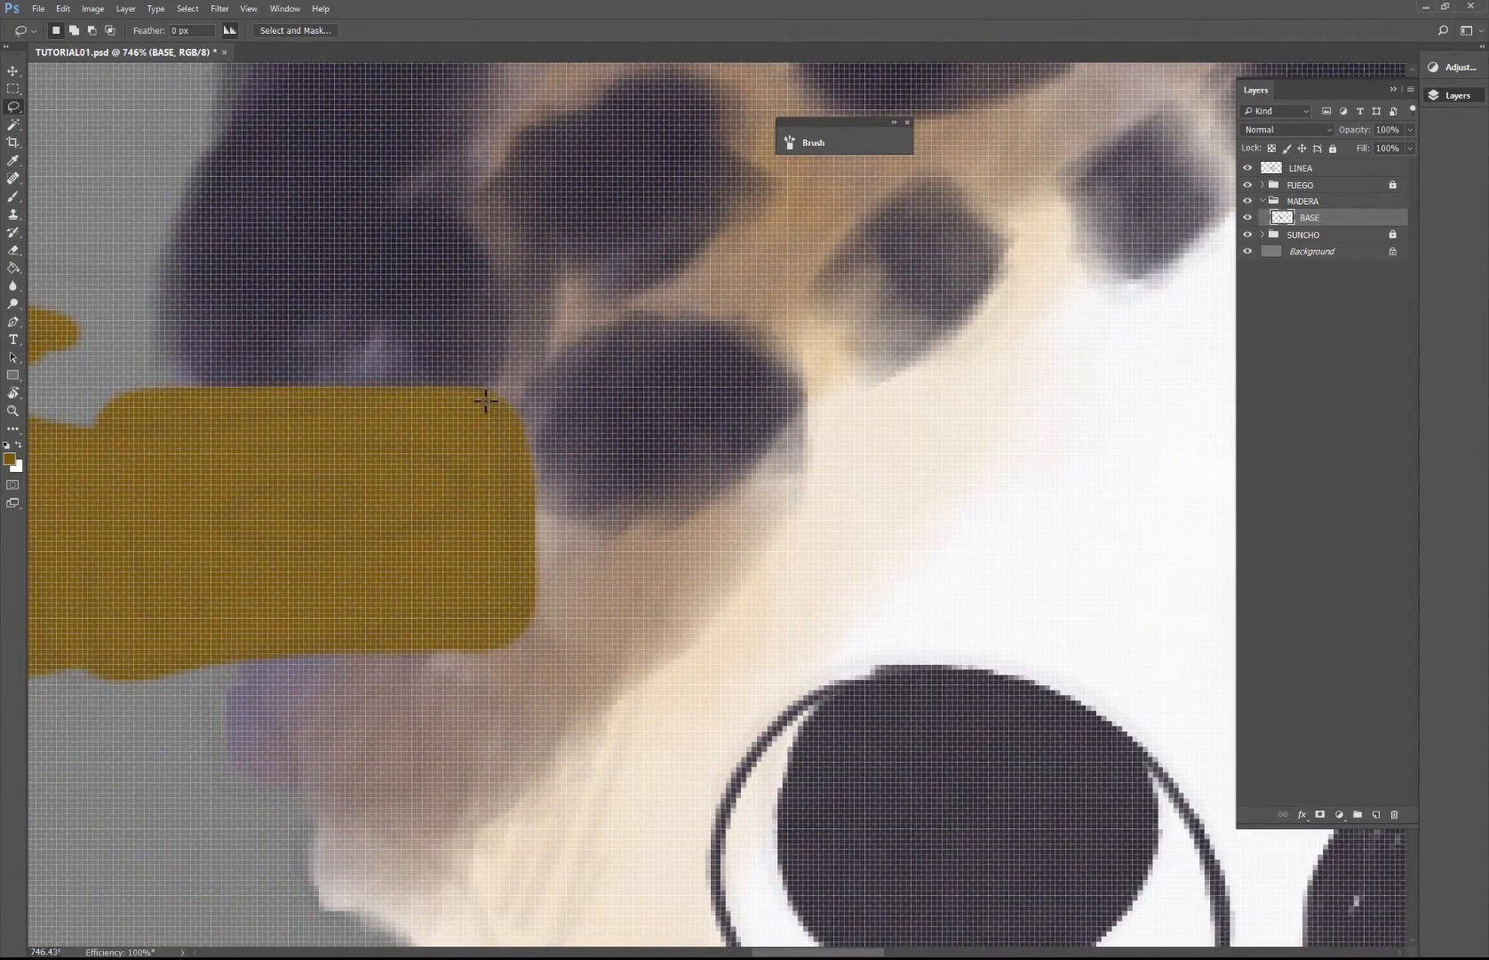
key(e)
right_click(675, 487)
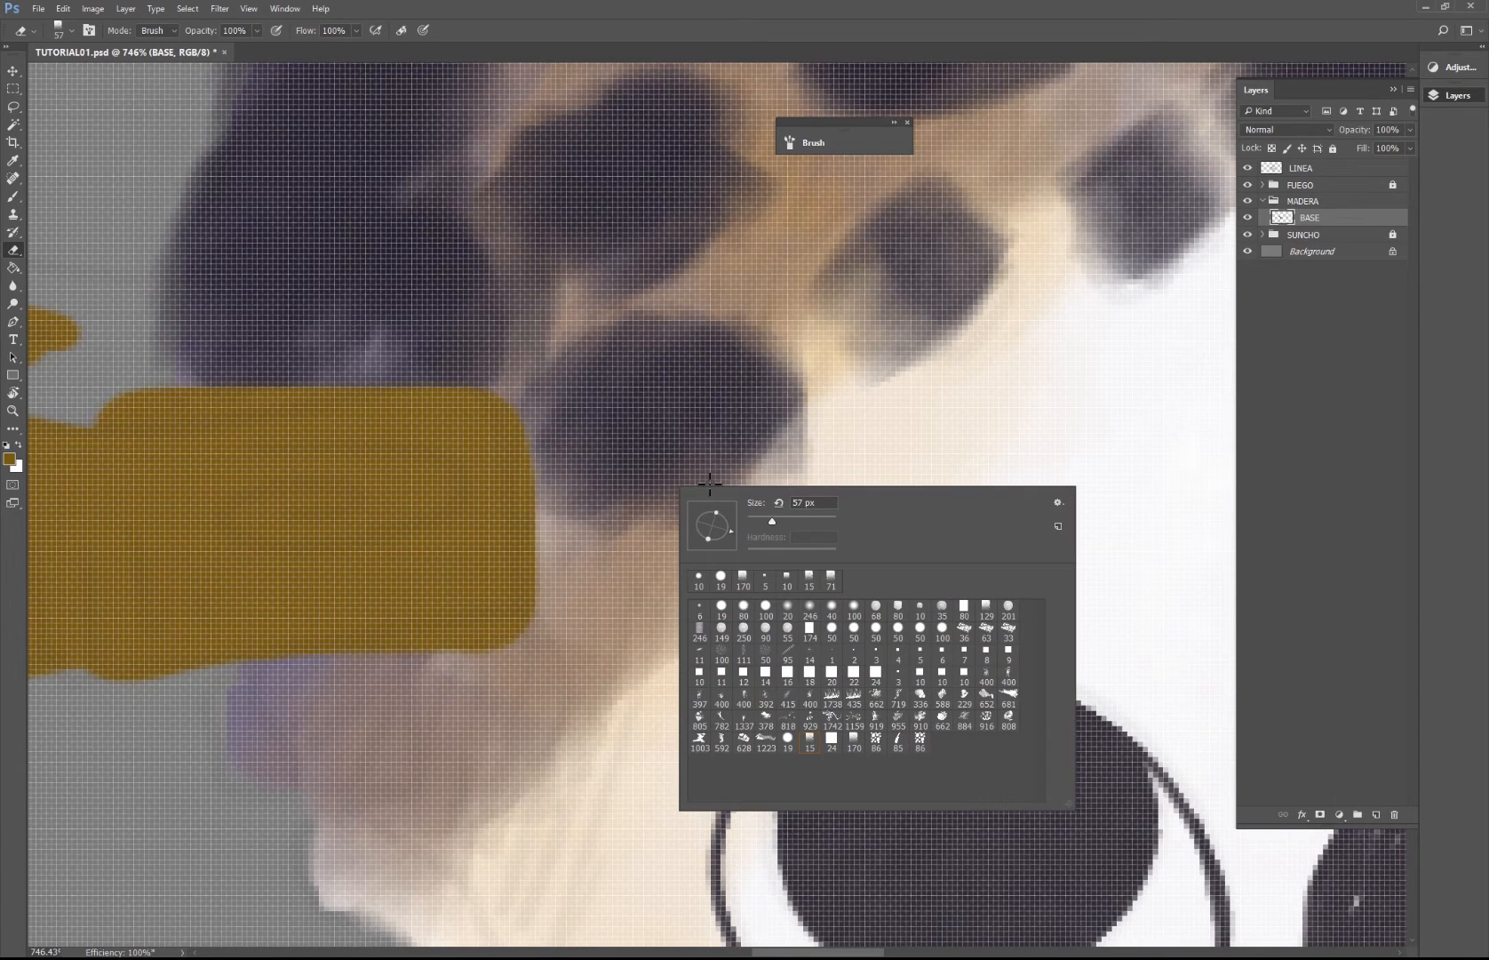
click(854, 740)
text(26)
key(Return)
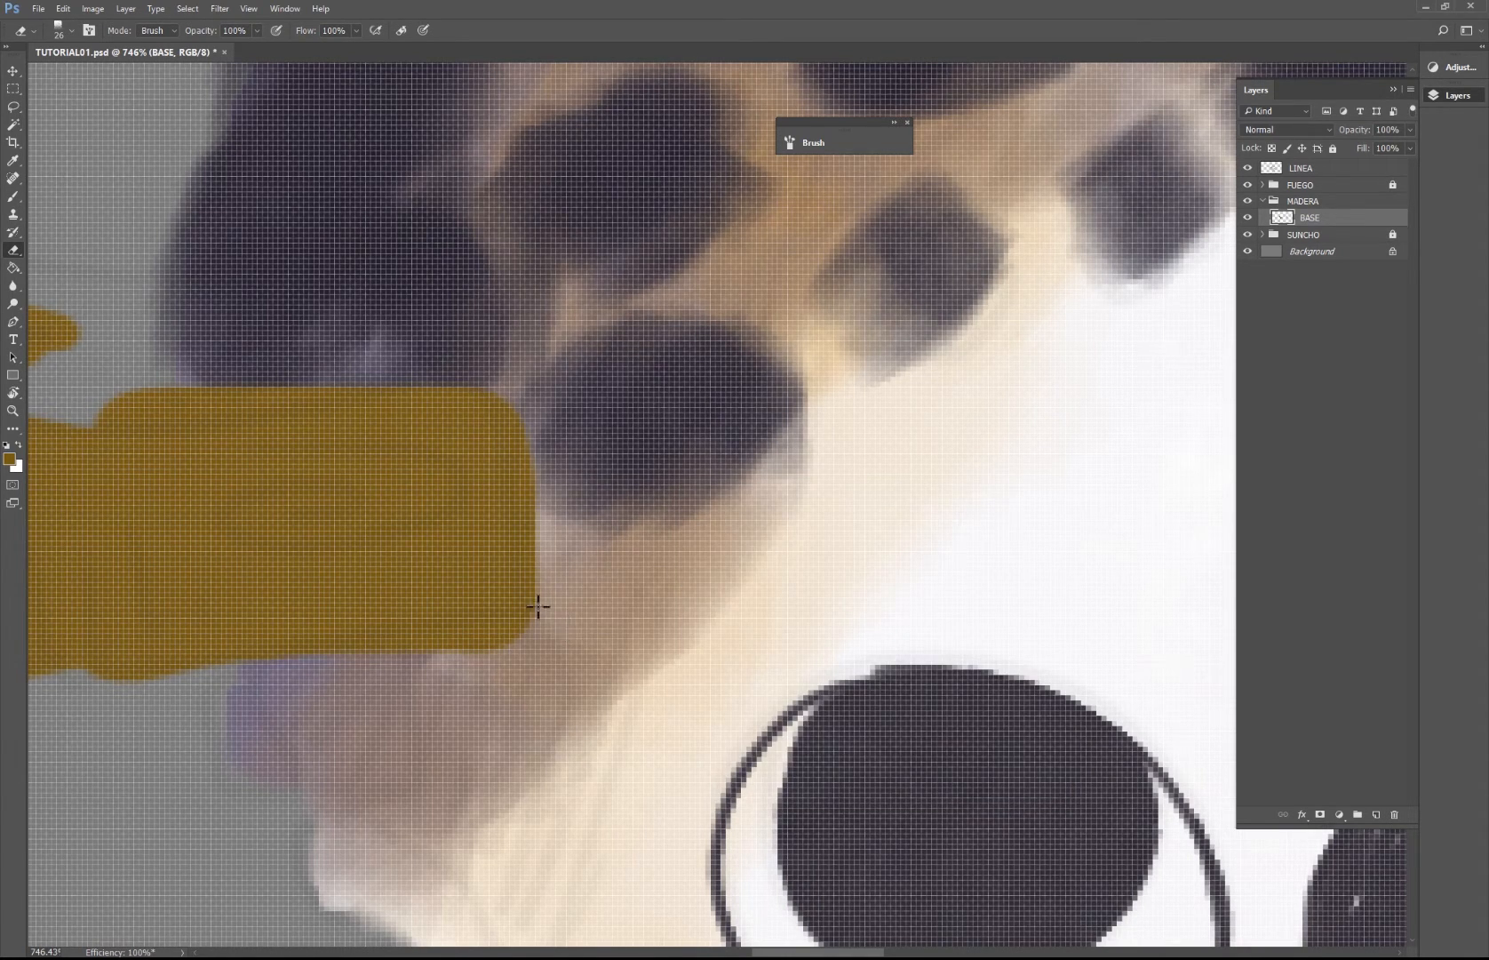
Step: Erase the large branch's rounded end where it enters the marshmallow into a straighter, rougher edge, undoing unwanted strokes
mouse_move(537, 607)
mouse_down()
mouse_move(503, 671)
mouse_move(536, 635)
mouse_move(541, 511)
mouse_move(518, 391)
mouse_up()
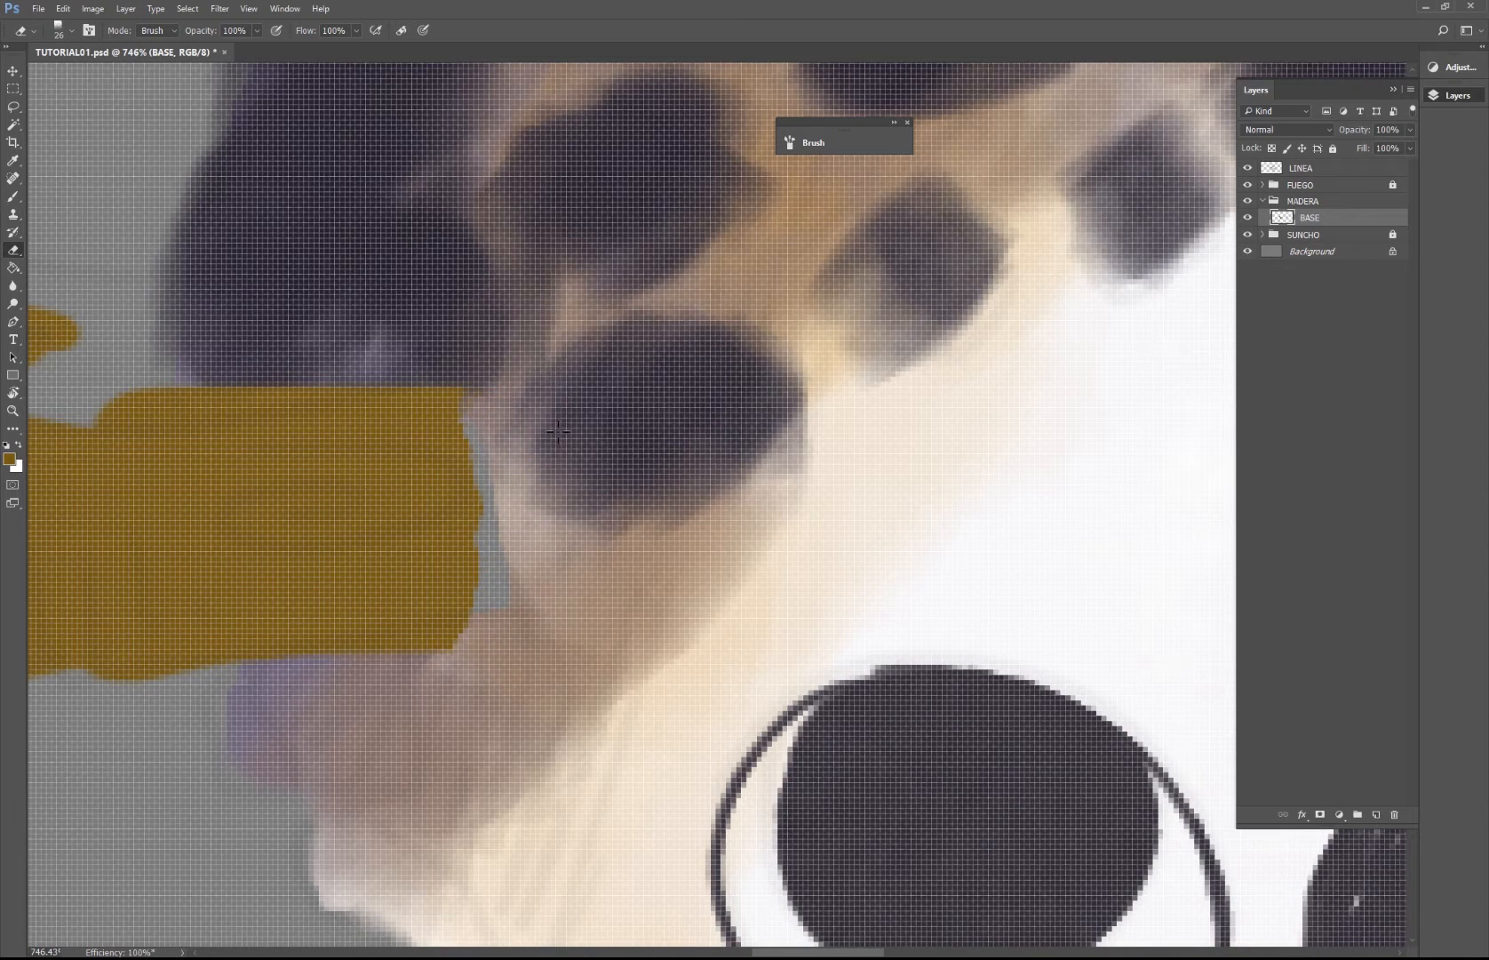
key(ctrl+z)
mouse_move(548, 624)
mouse_down()
mouse_move(557, 415)
mouse_move(509, 360)
mouse_move(456, 335)
mouse_up()
mouse_move(487, 661)
mouse_down()
mouse_move(549, 628)
mouse_move(594, 559)
mouse_up()
key(ctrl+z)
key(ctrl+z)
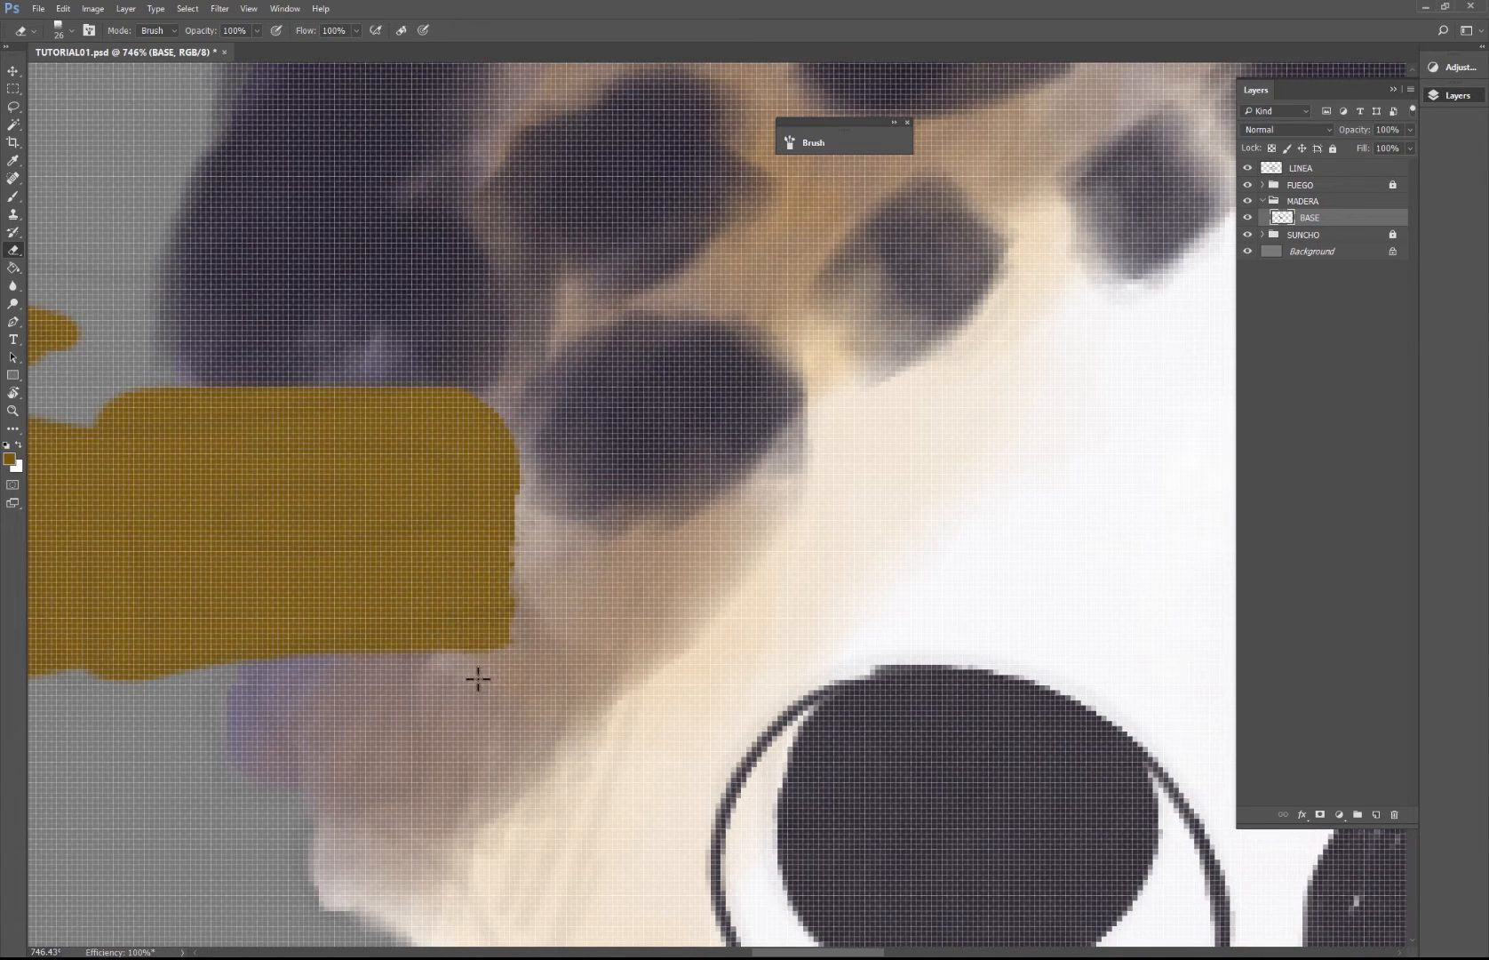
drag(479, 678, 594, 565)
key(ctrl+z)
drag(512, 658, 509, 670)
drag(521, 464, 702, 547)
Step: Close the floating Brush panel to clear the canvas around the branch
key(z)
key(super)
key(Escape)
key(alt)
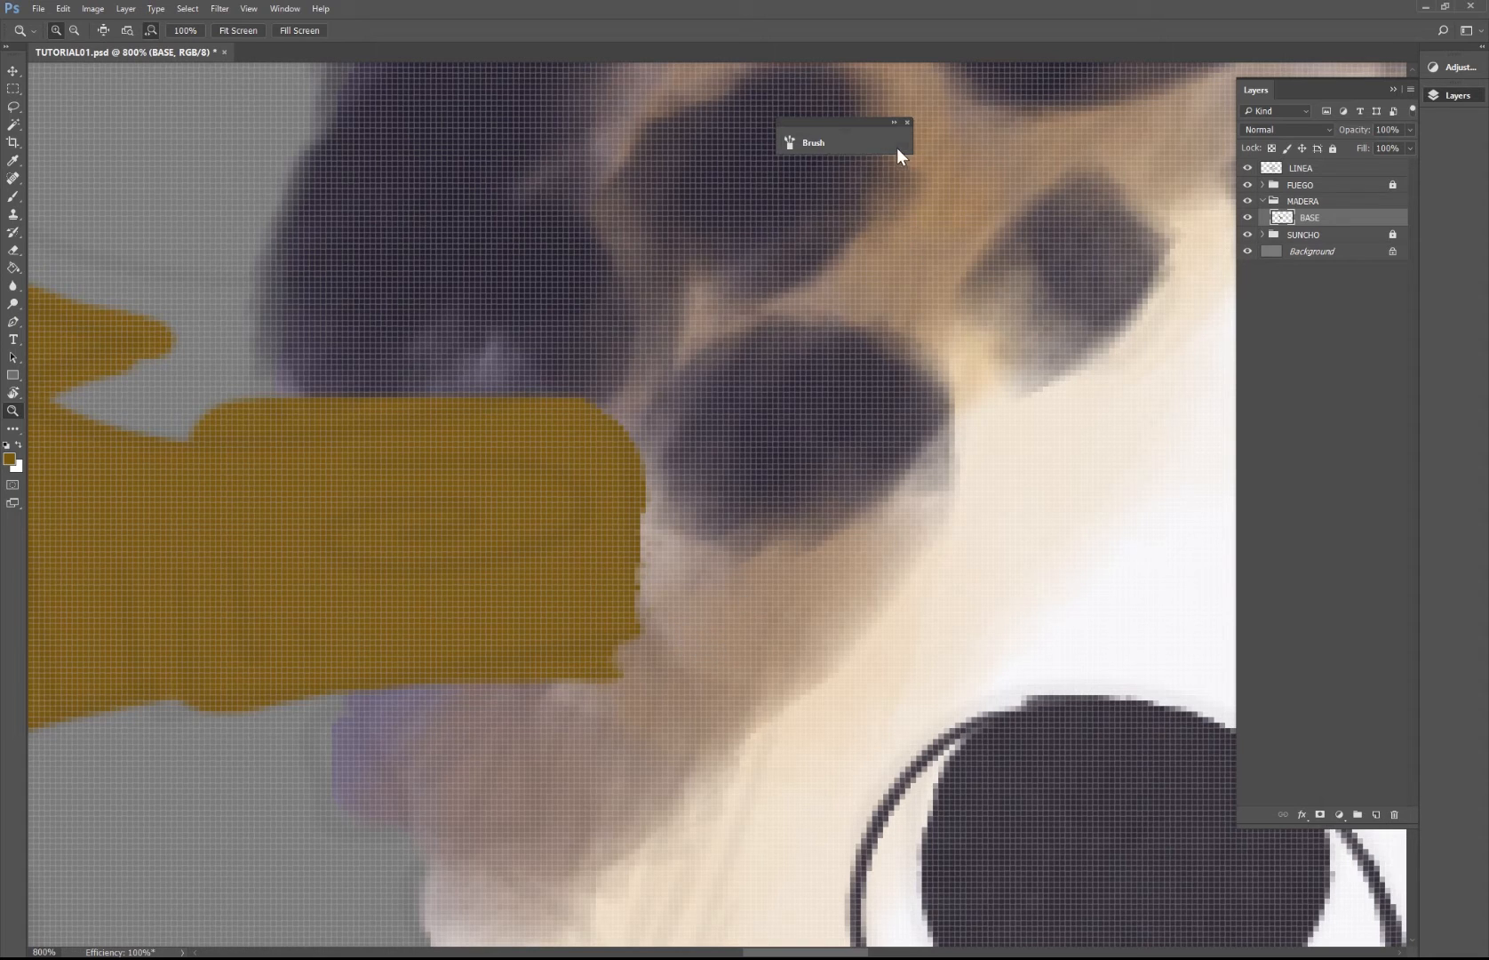
click(908, 122)
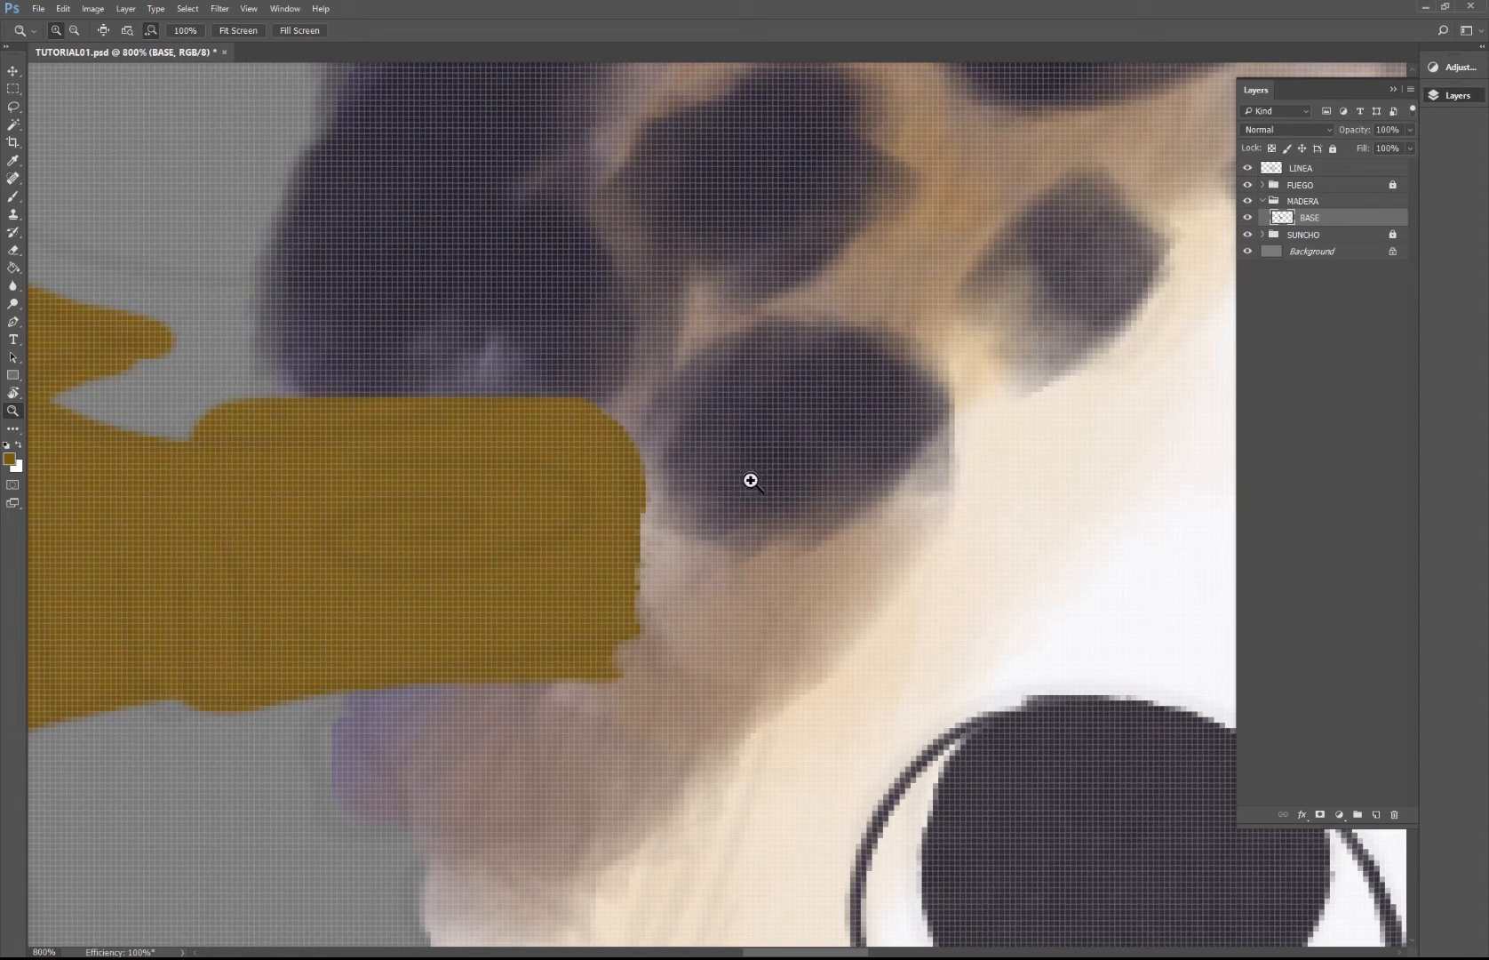
drag(736, 645, 763, 497)
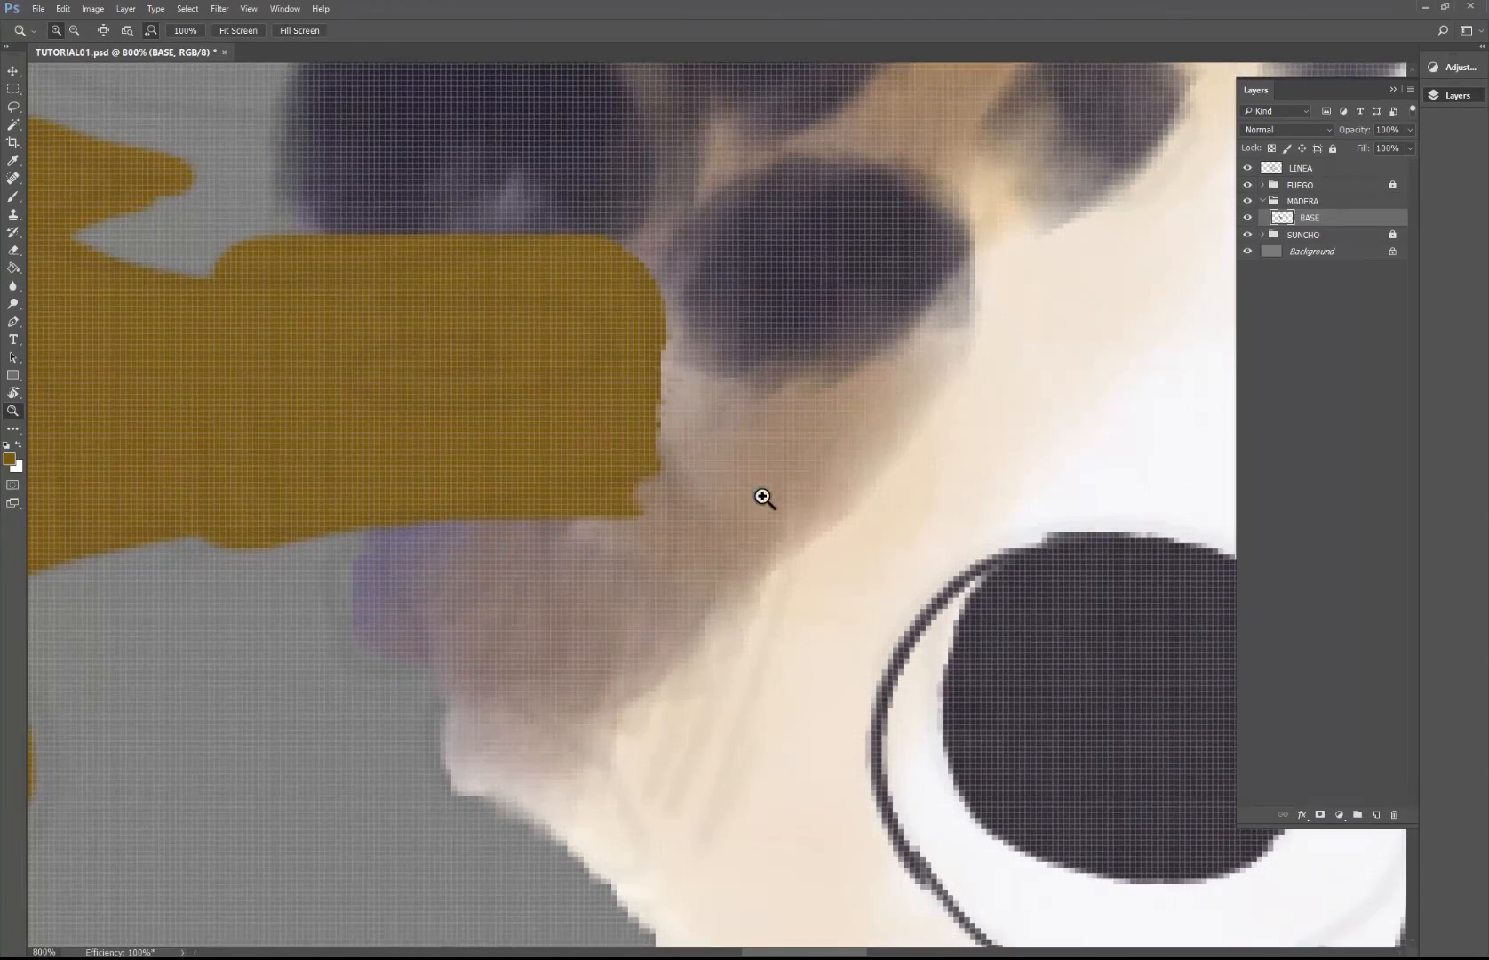
alt+click(761, 507)
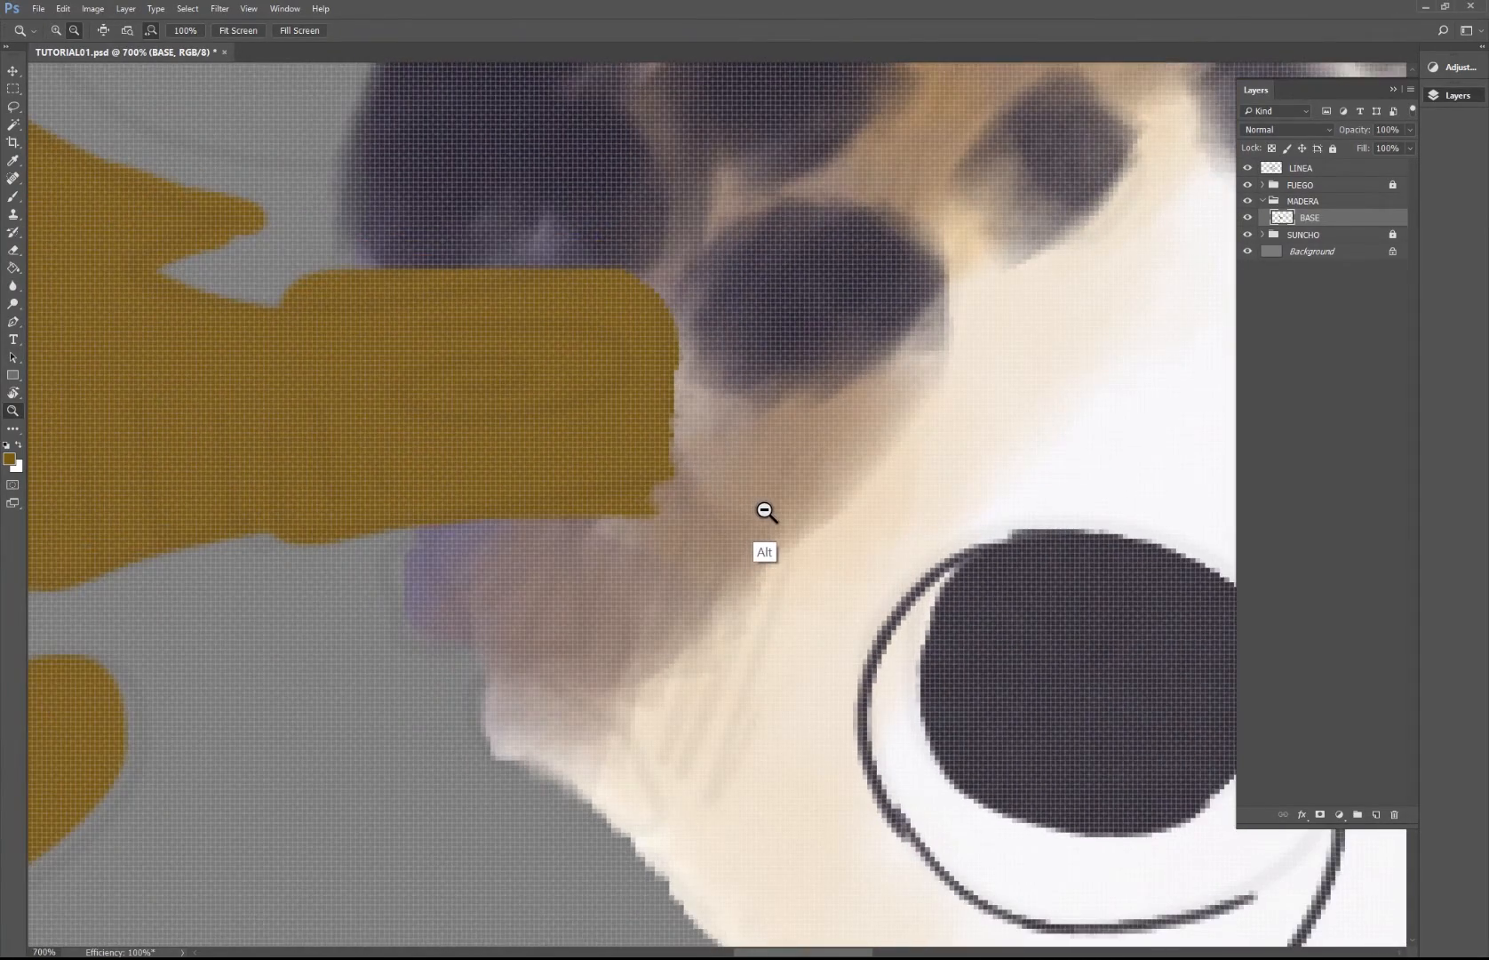
alt+click(762, 509)
alt+click(768, 512)
alt+click(770, 512)
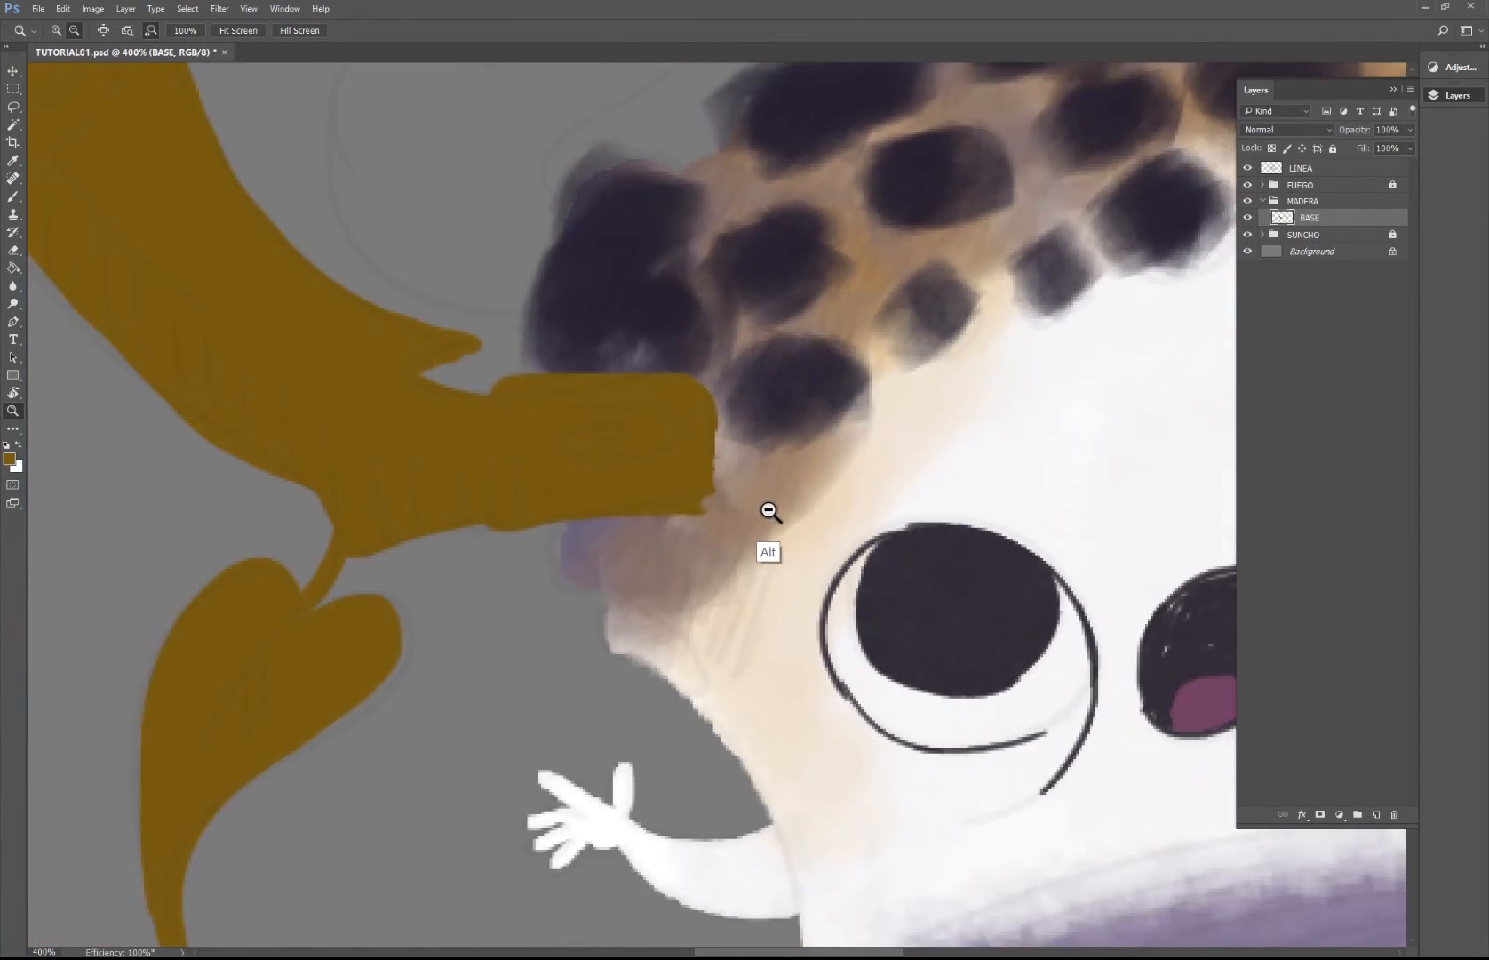
Step: Add a new layer above BASE in the MADERA group and clip it to BASE as a clipping mask
alt+click(774, 513)
alt+click(774, 513)
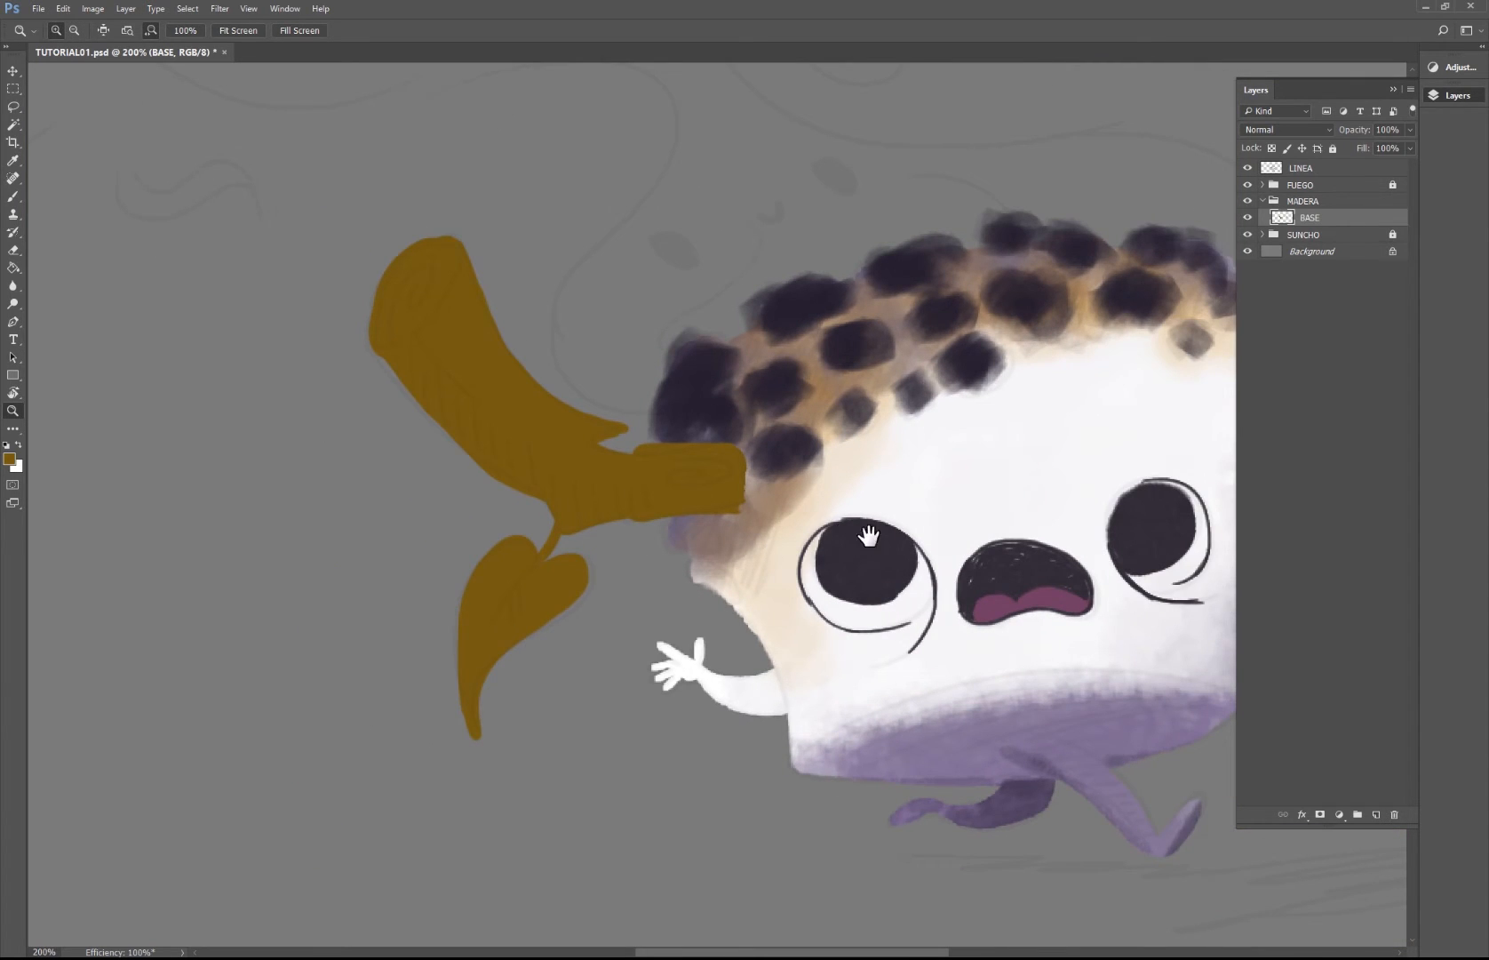
drag(864, 532, 547, 475)
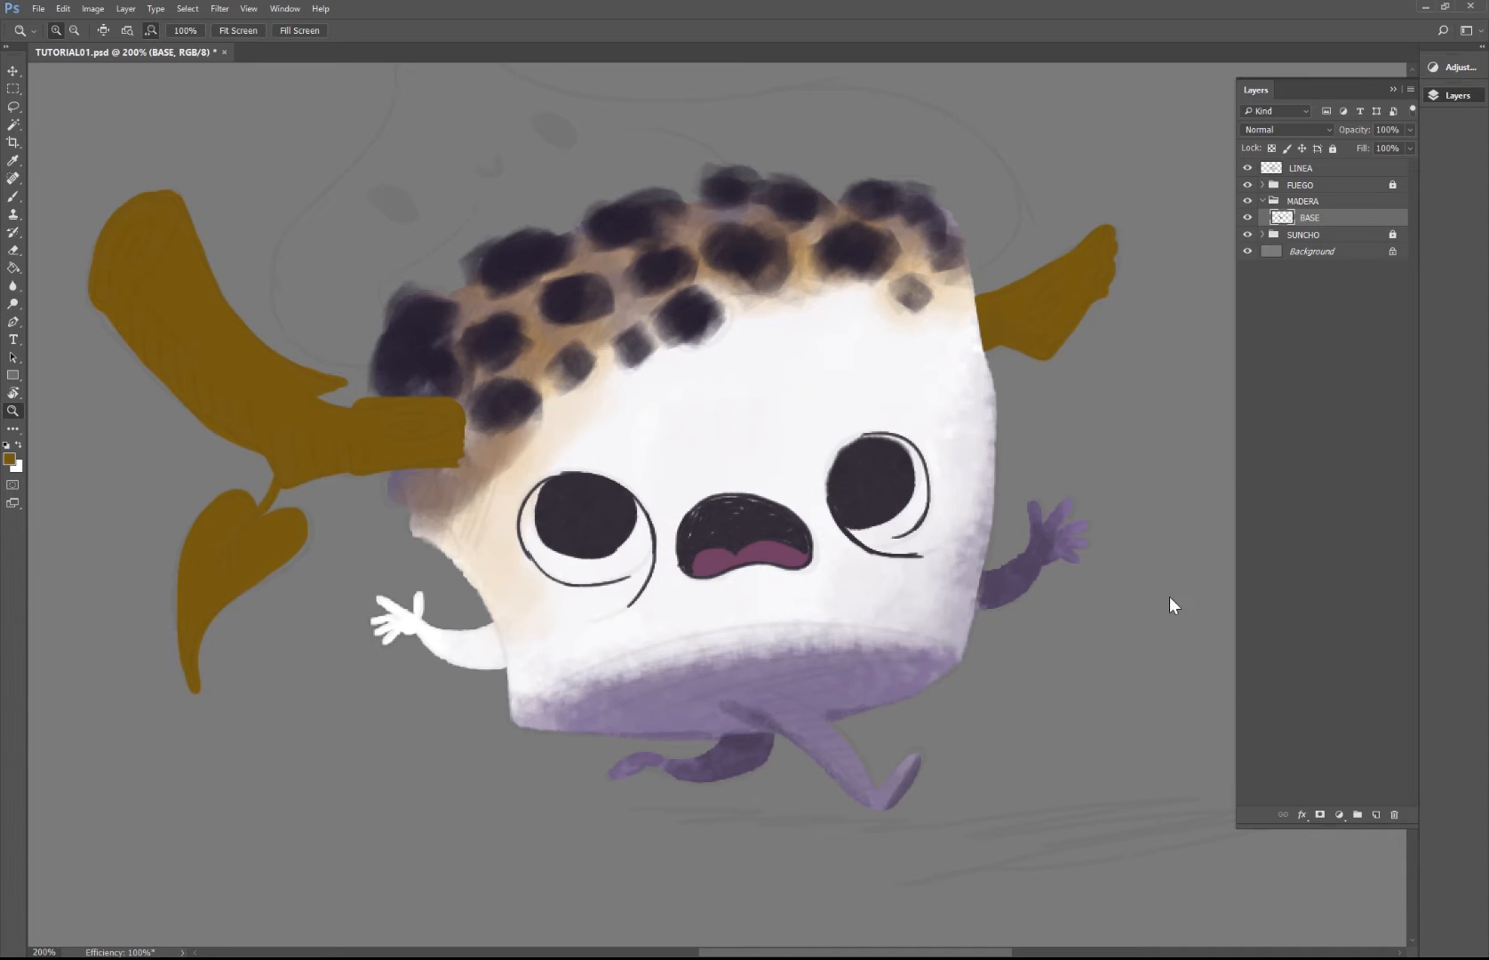
click(1377, 814)
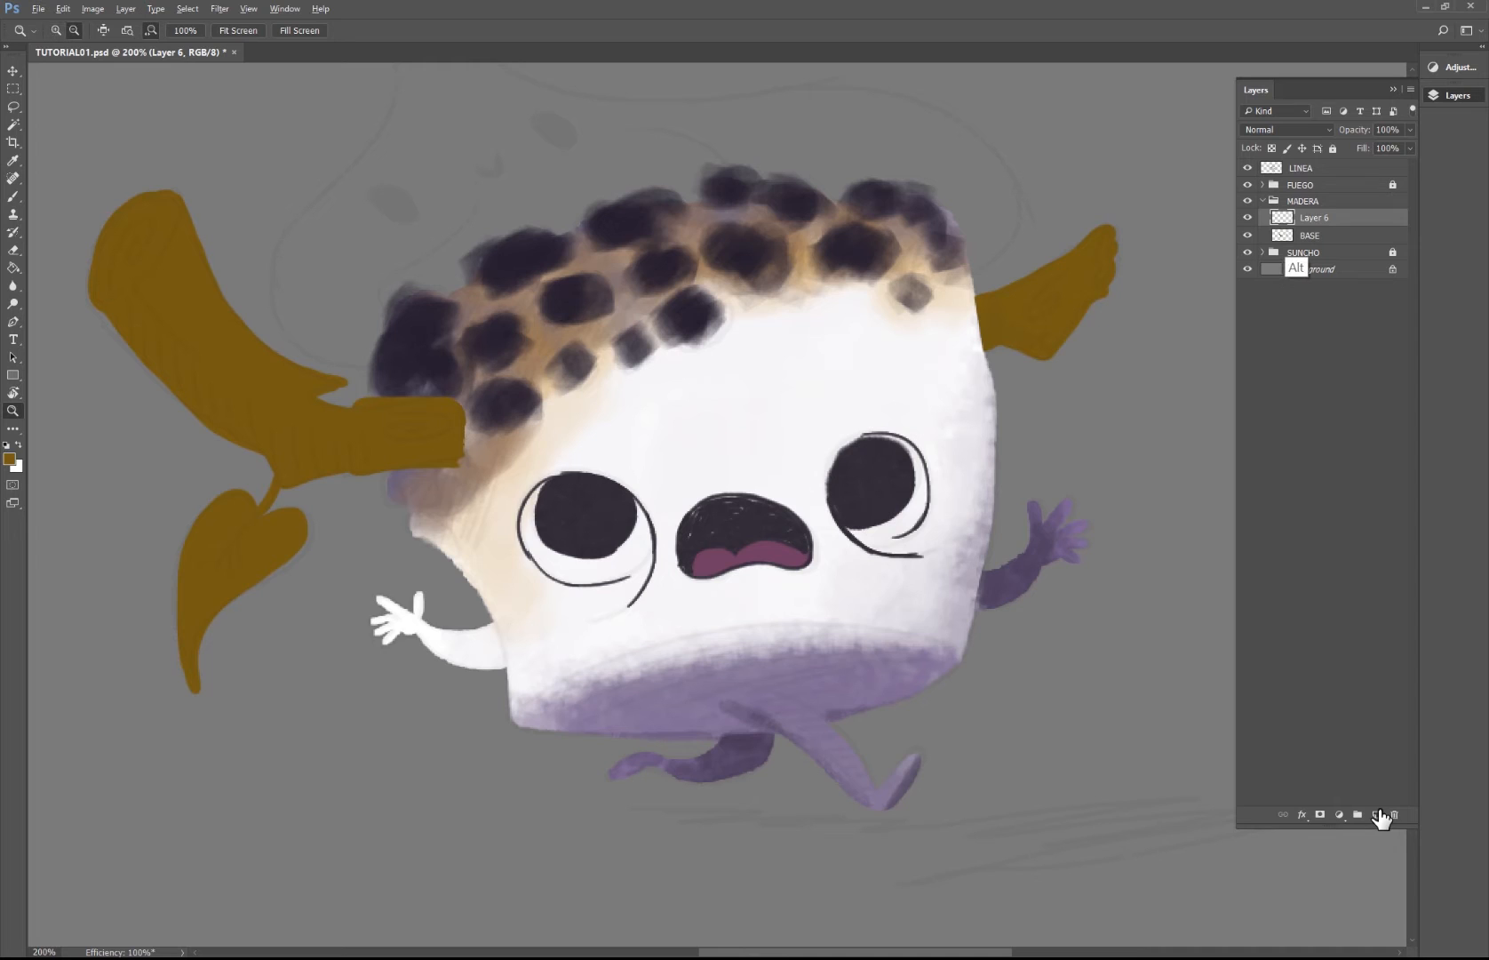
key(ctrl+alt+g)
key(b)
key(i)
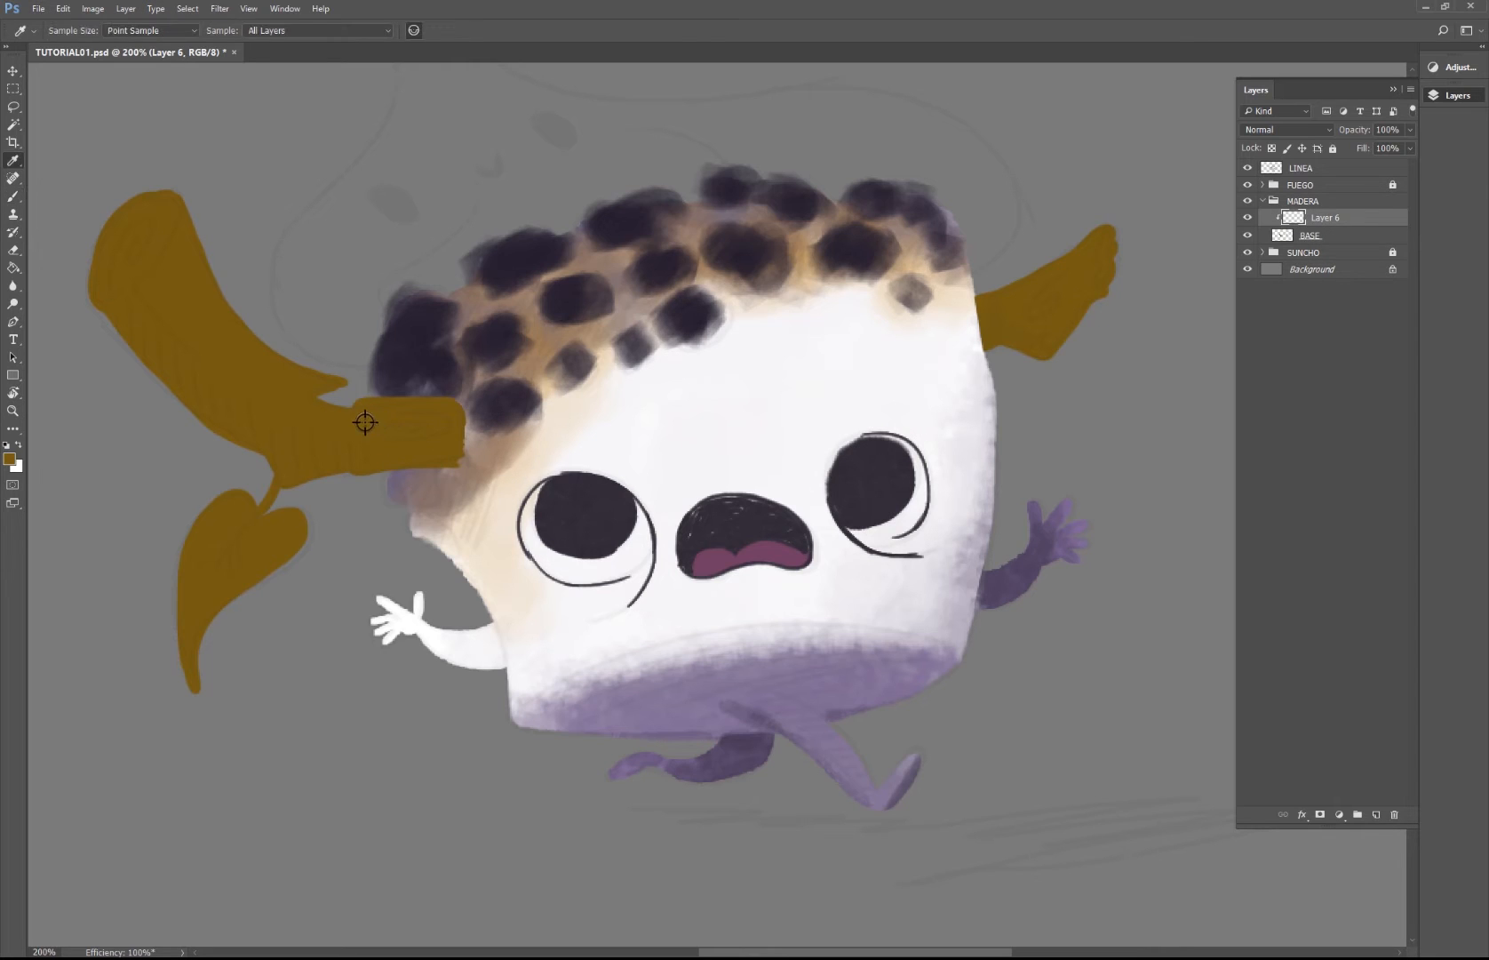
Step: Set the foreground color to dark purple 422f59 for brushing shadows on the wood
click(10, 457)
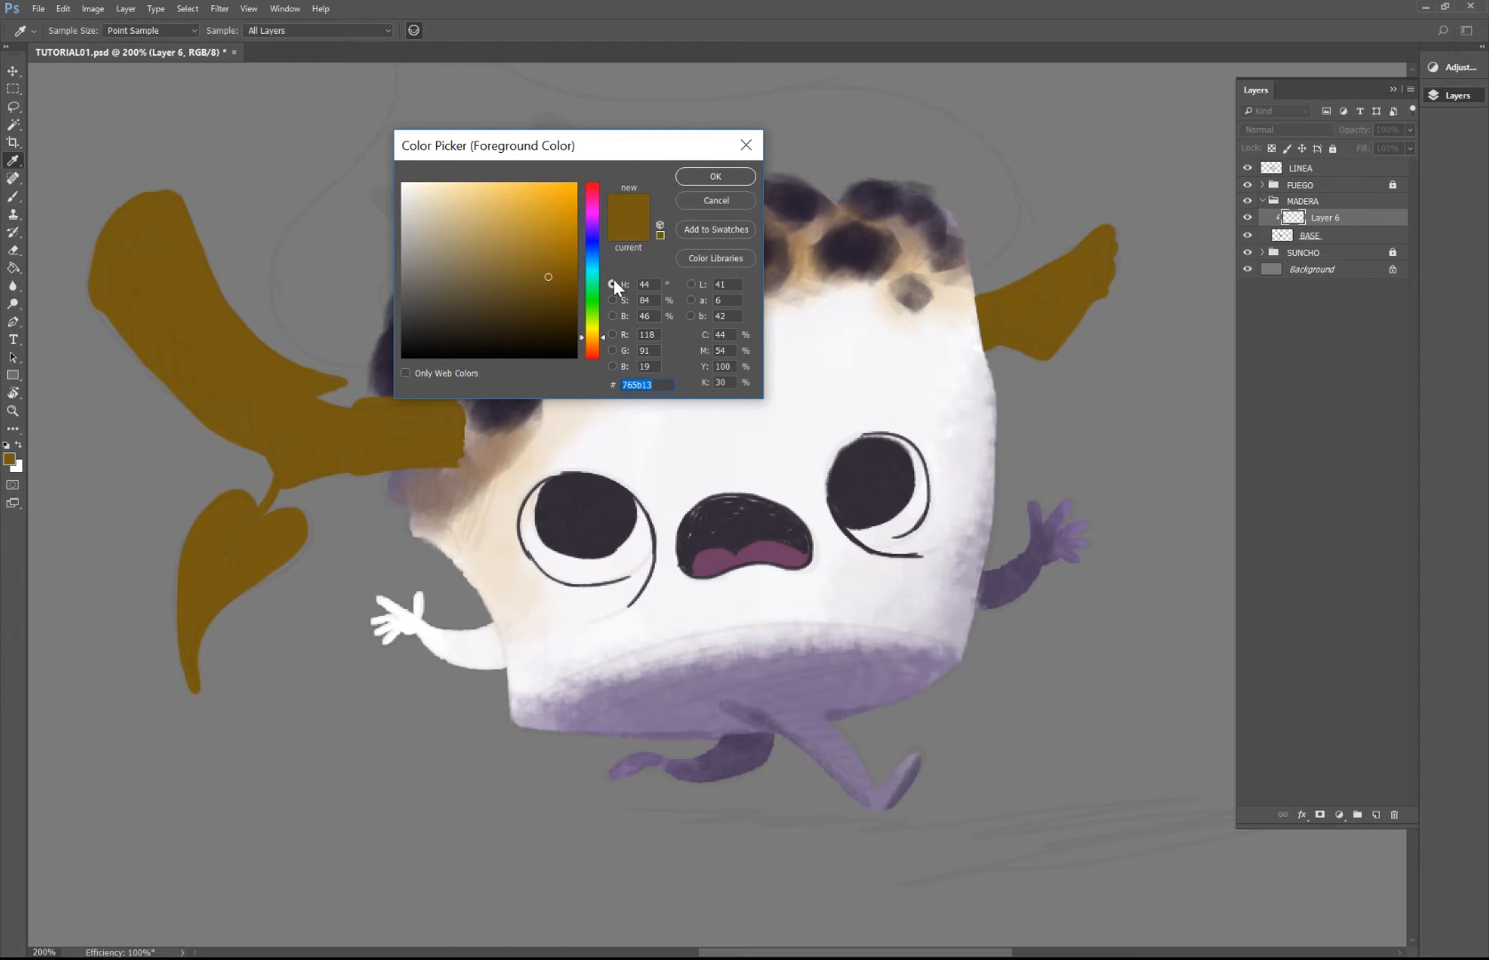
click(543, 299)
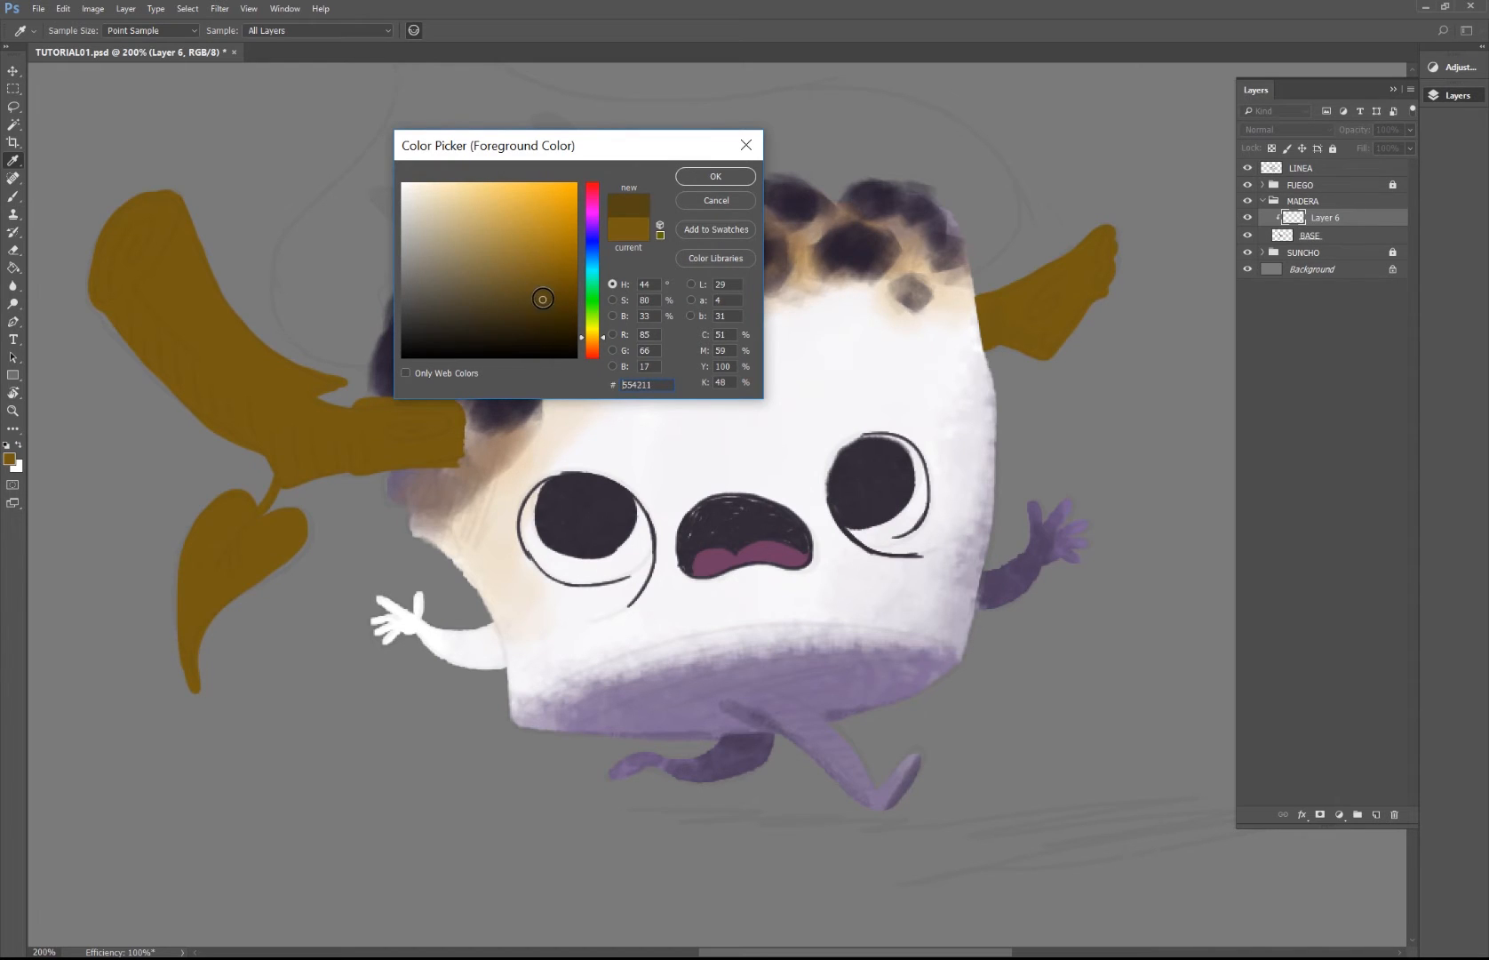
drag(591, 318, 588, 260)
click(751, 749)
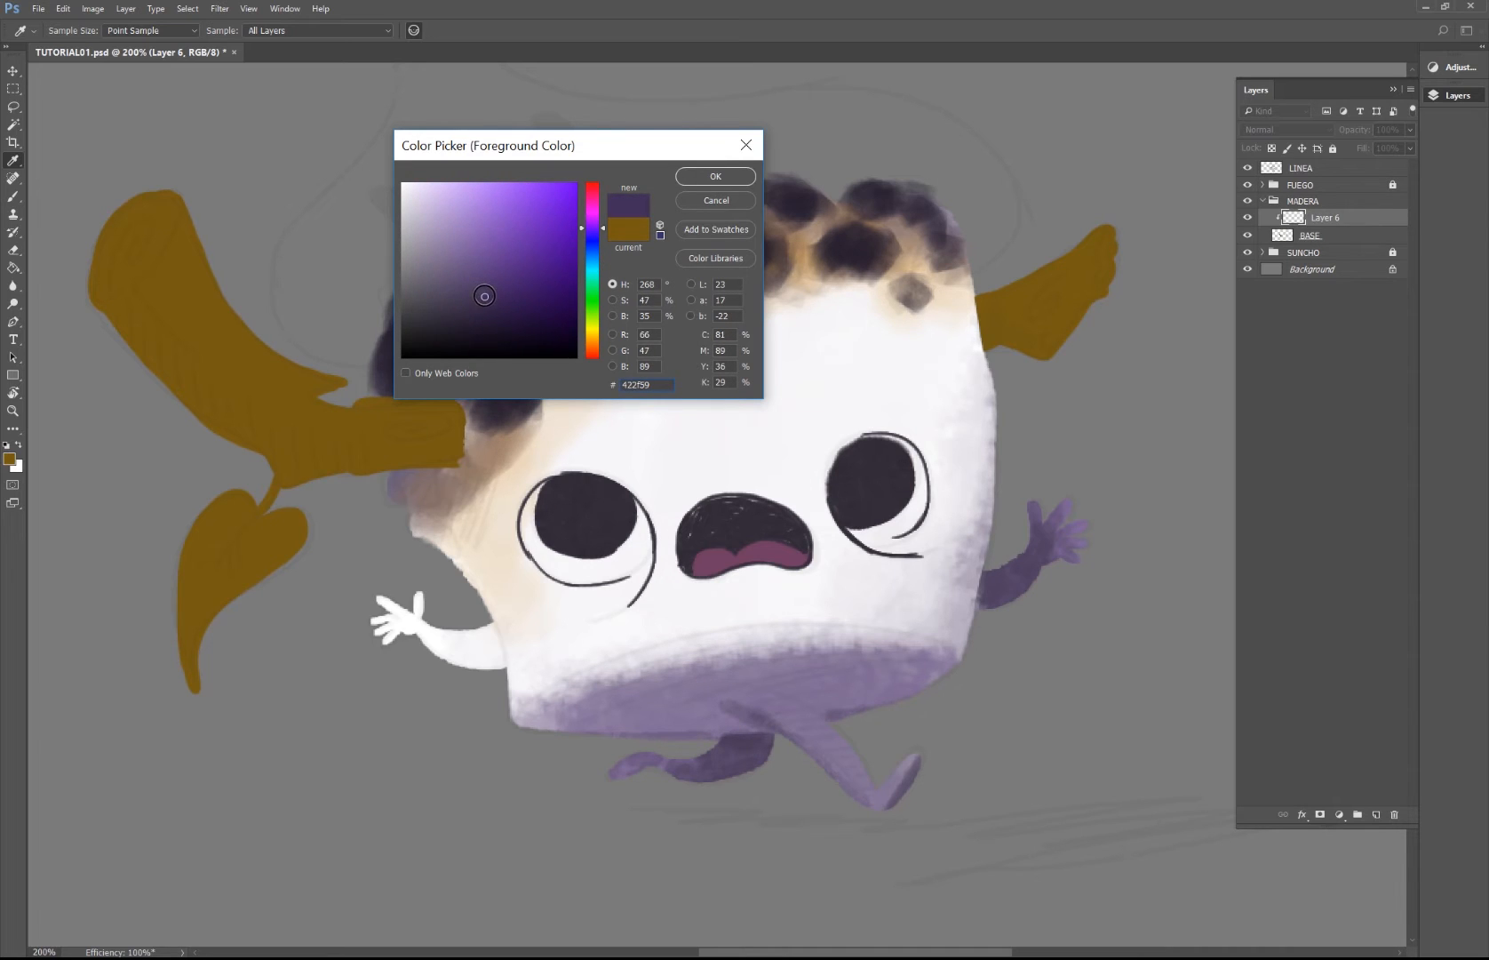
click(707, 177)
key(b)
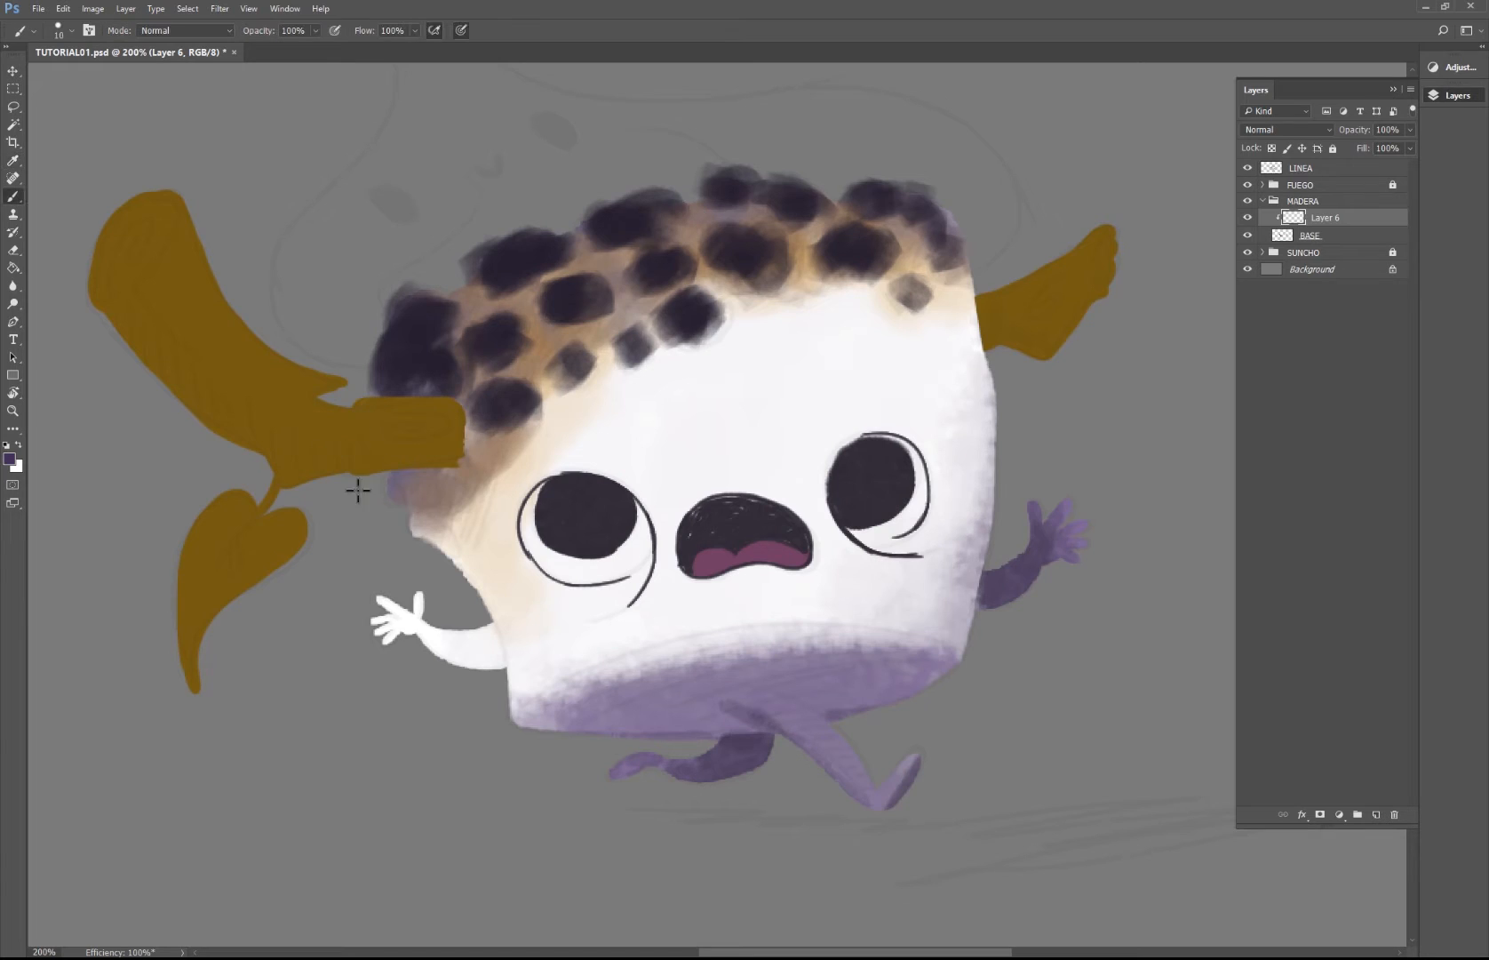
Step: Paint a shadow under the large branch's inner end and set the clipped layer to Multiply at 38% opacity
drag(377, 469, 466, 455)
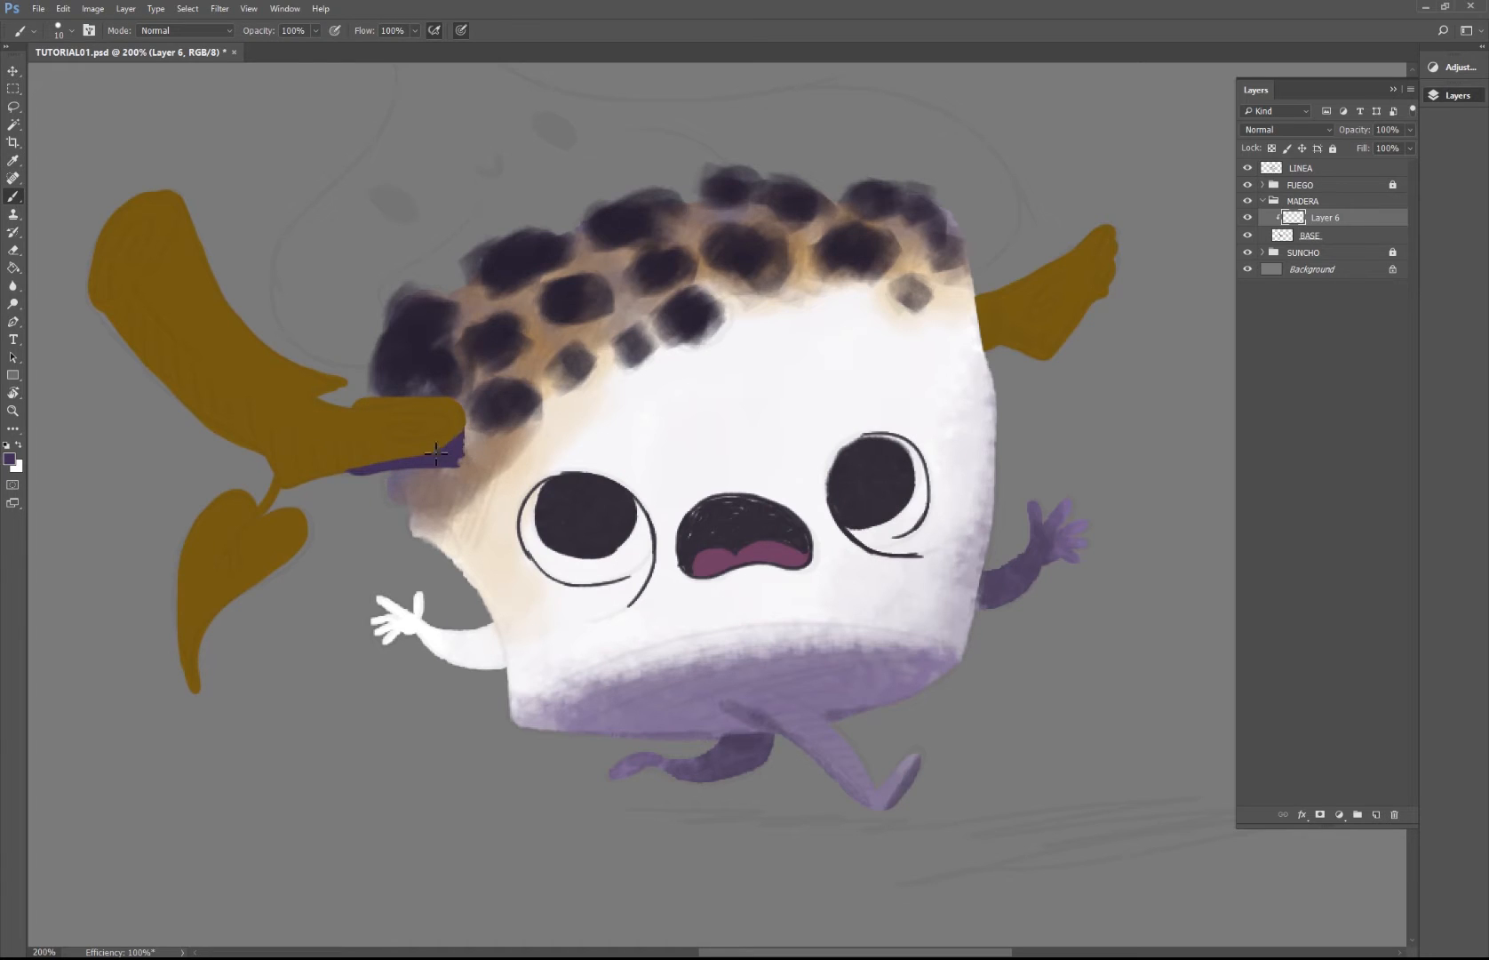
click(1280, 132)
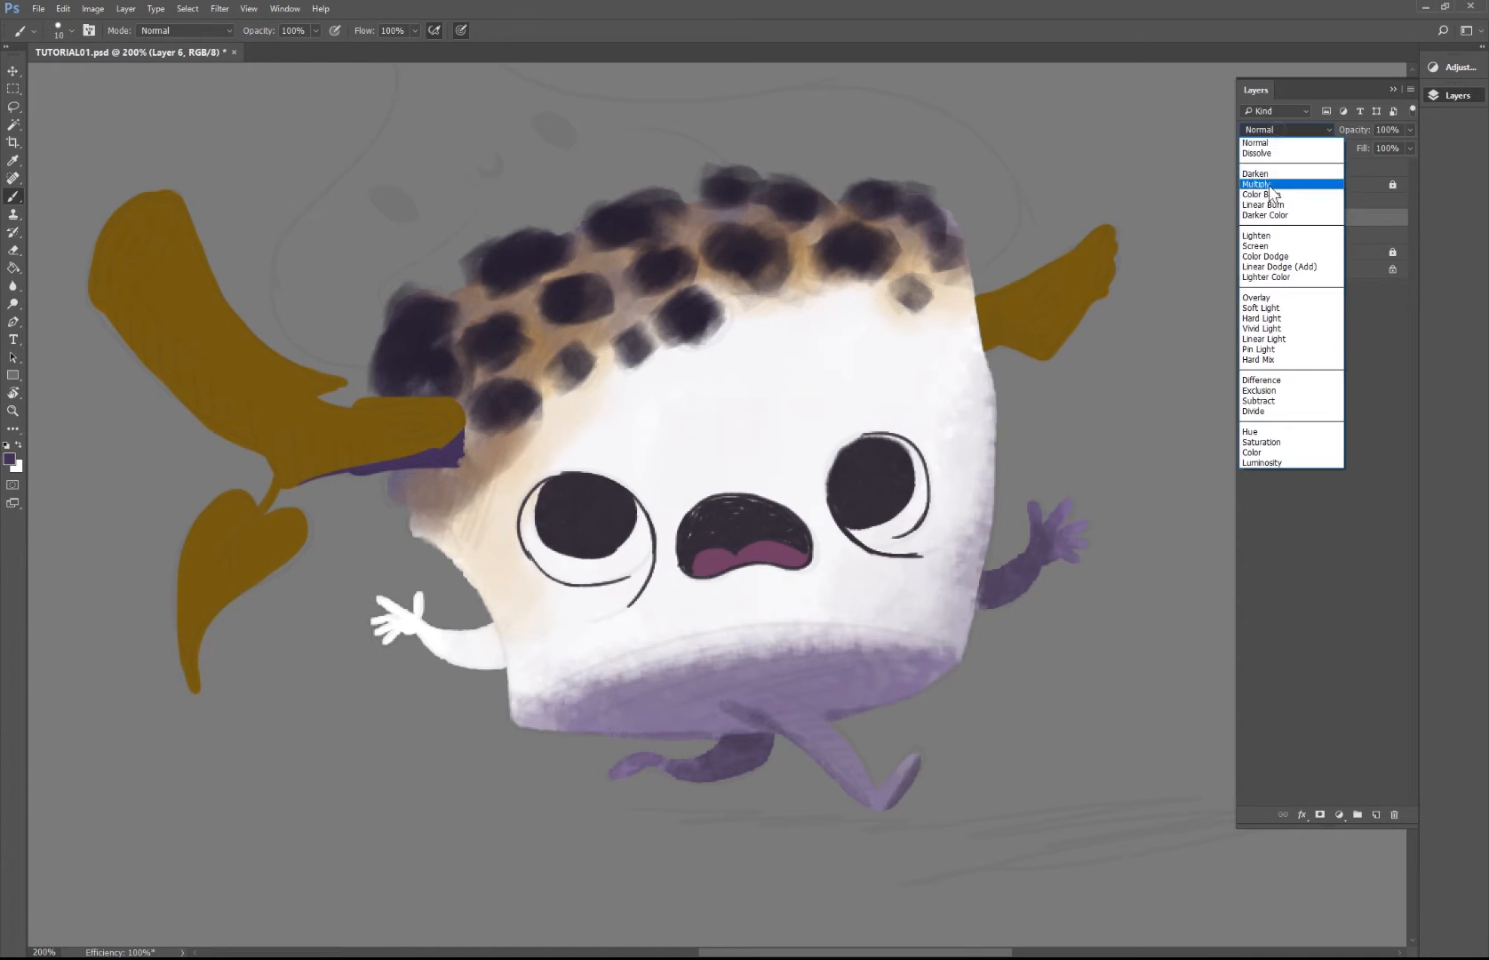
click(1272, 183)
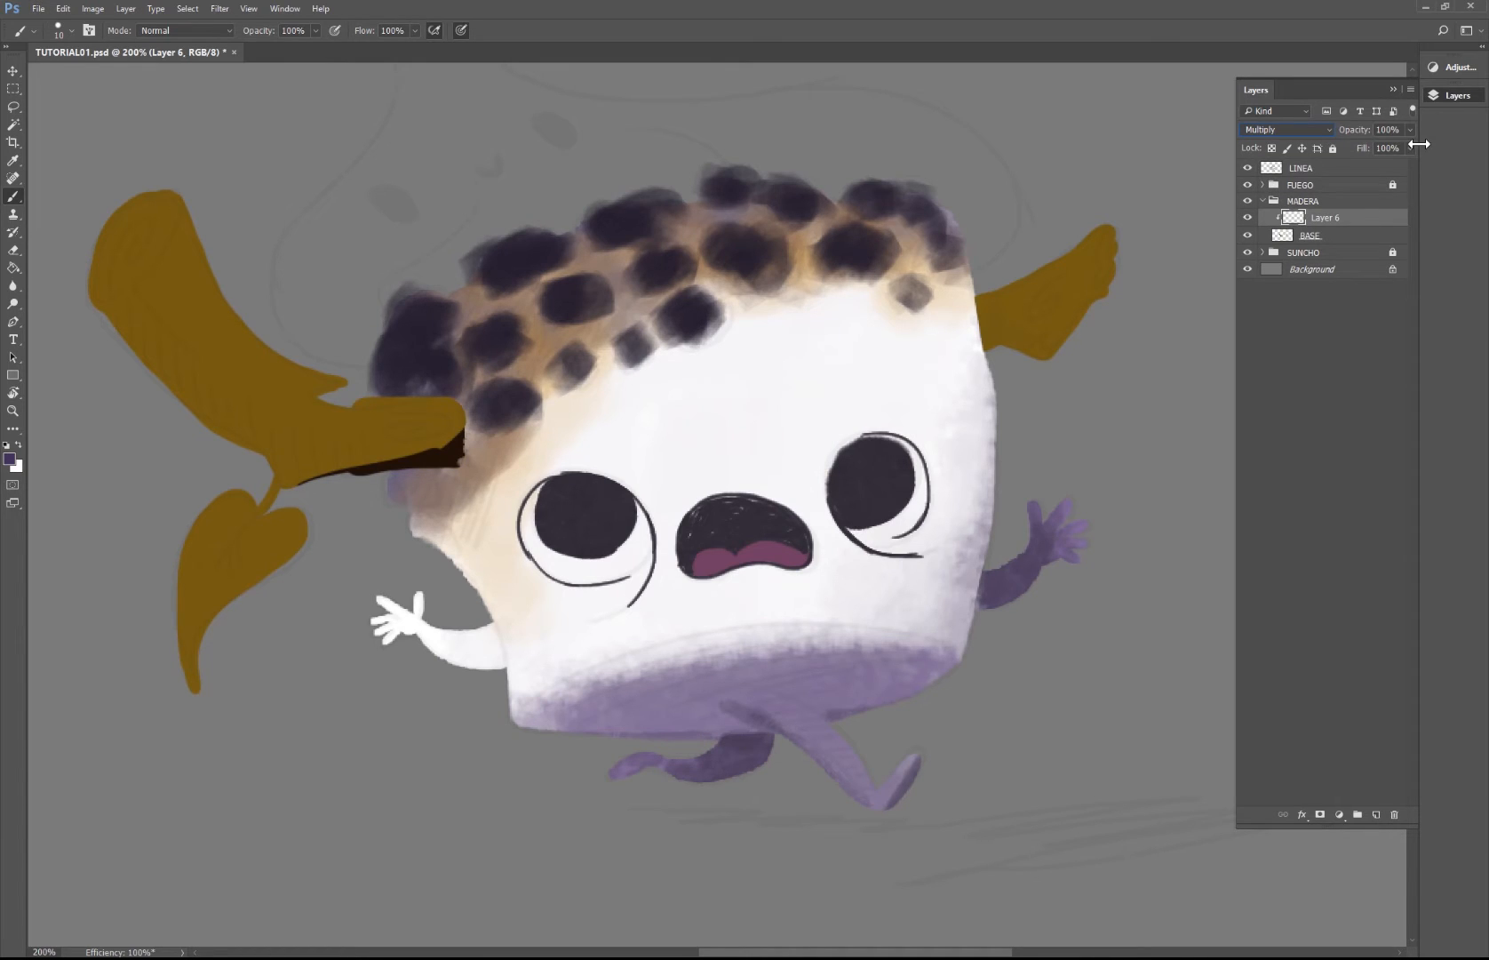
drag(1388, 145, 1362, 144)
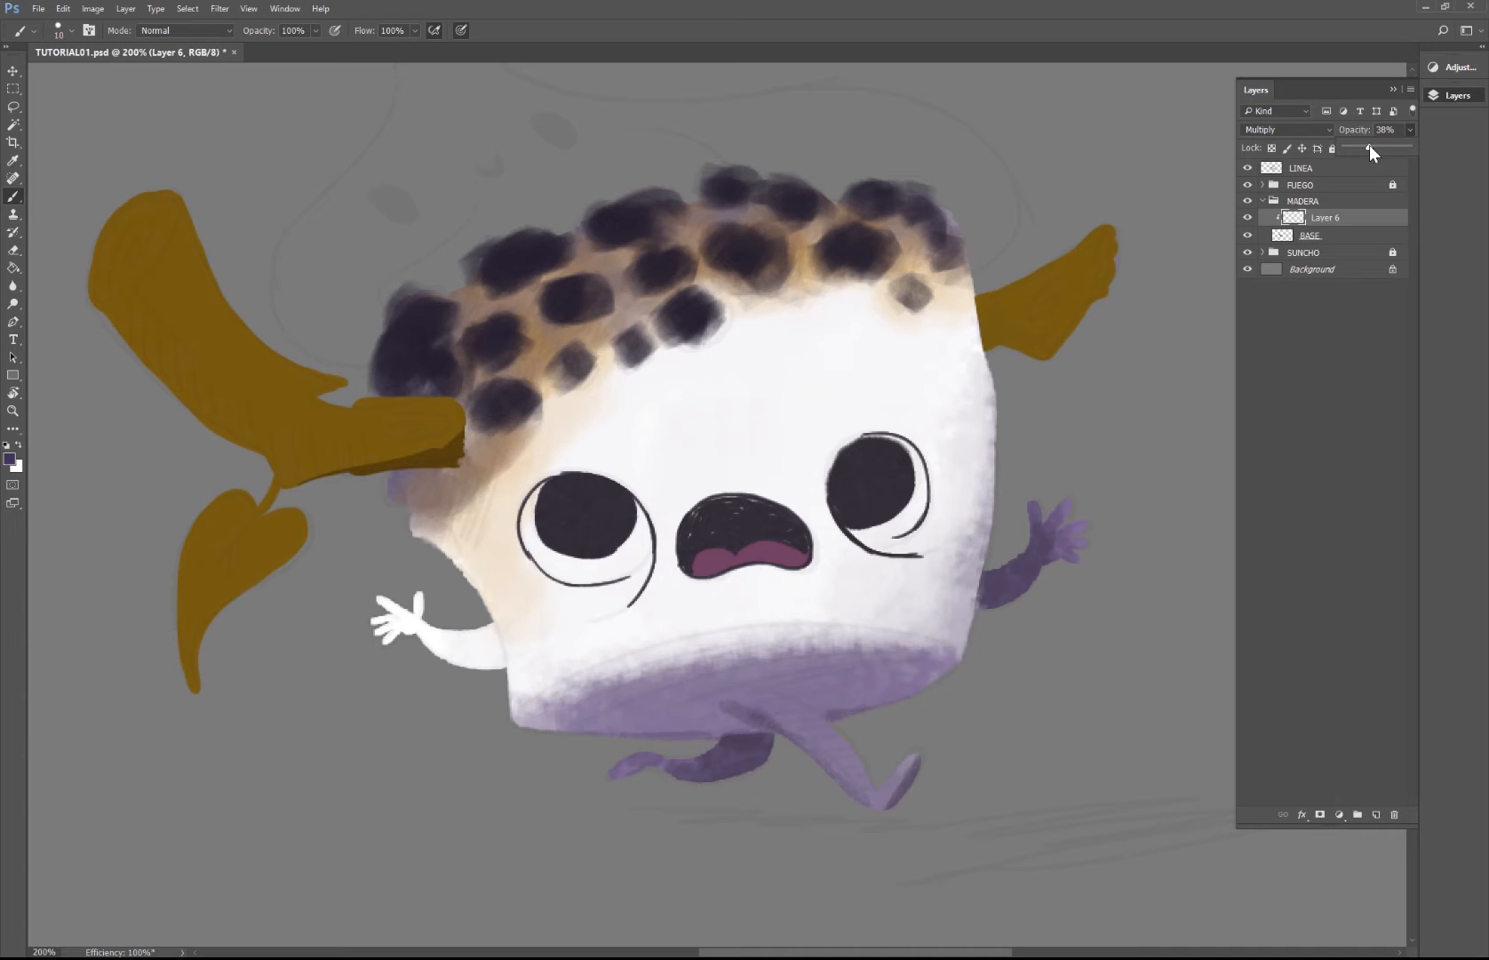
Step: Choose the 86 px textured brush for shading the wood
right_click(335, 468)
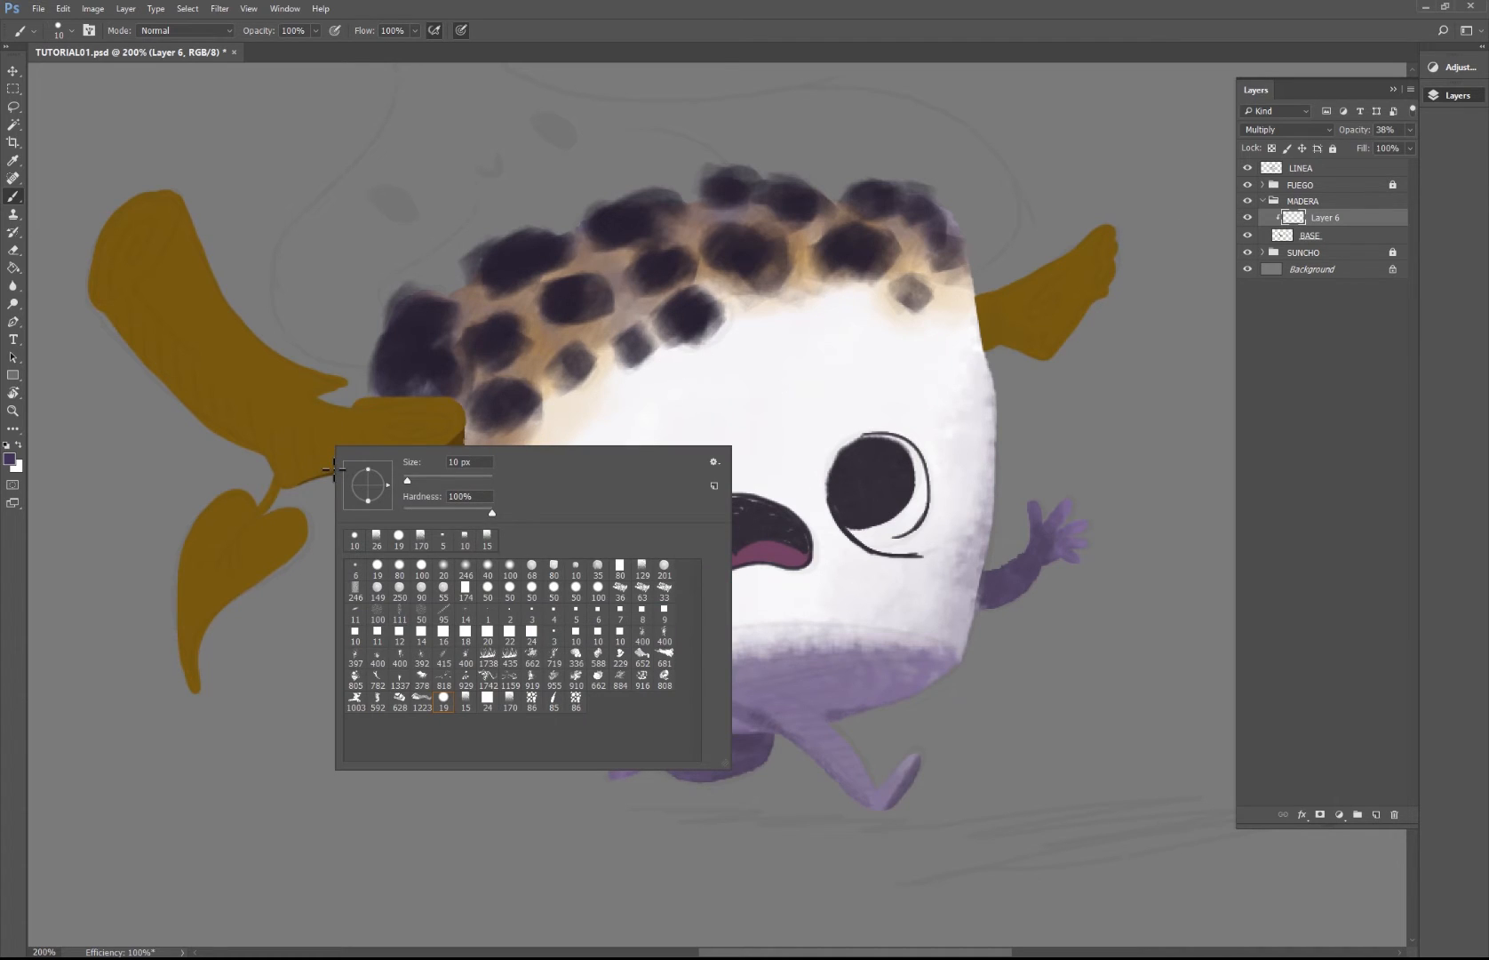
click(532, 701)
click(307, 481)
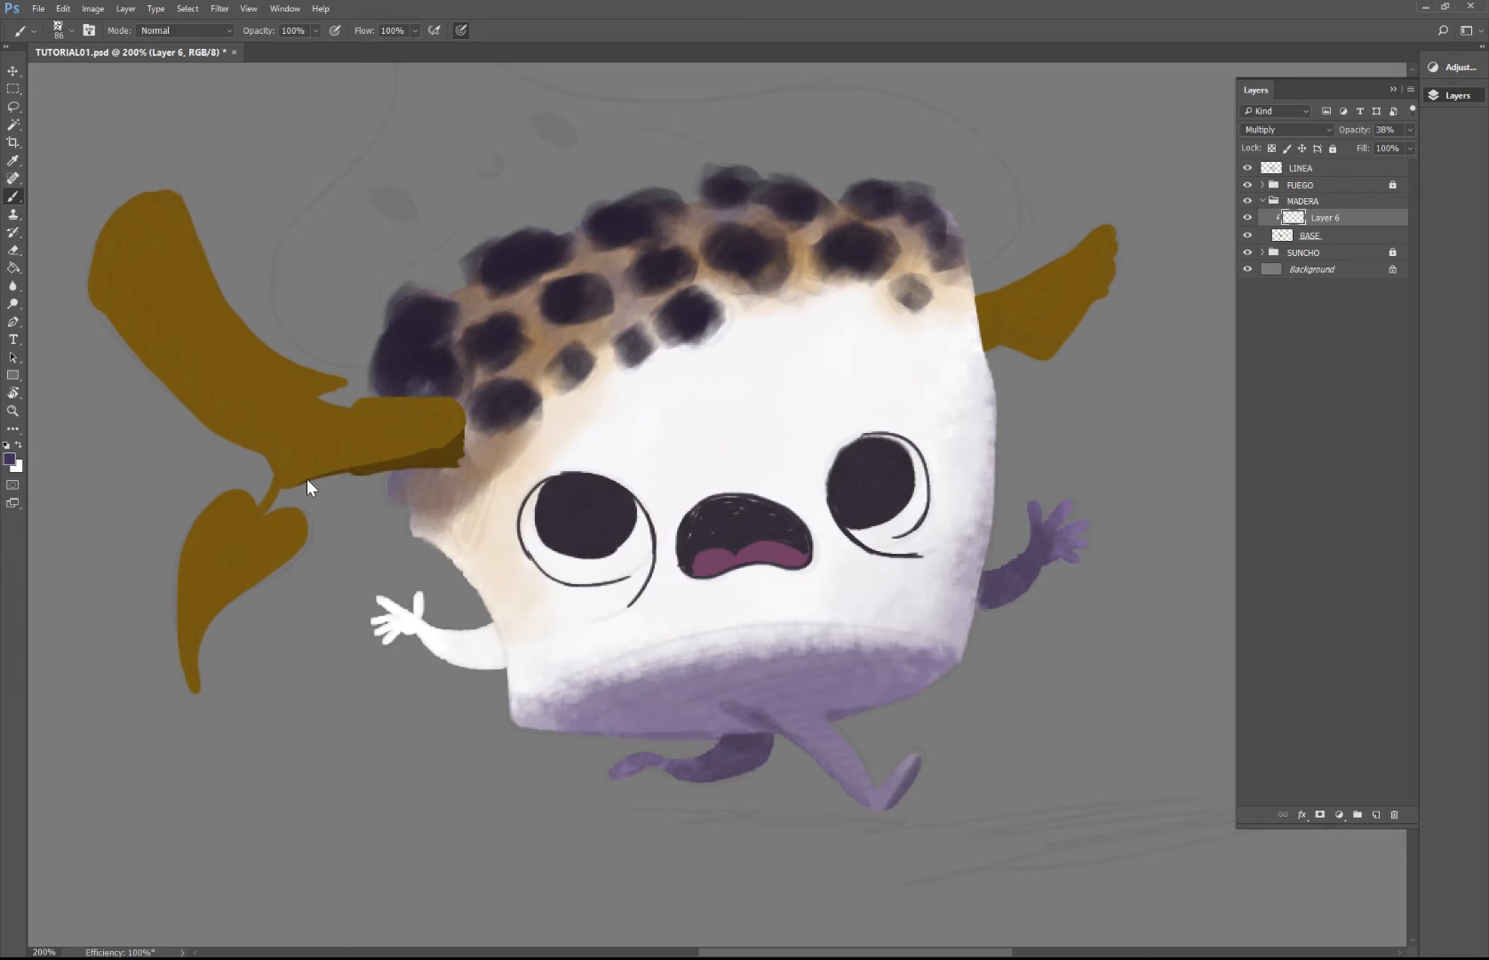
drag(331, 476, 479, 452)
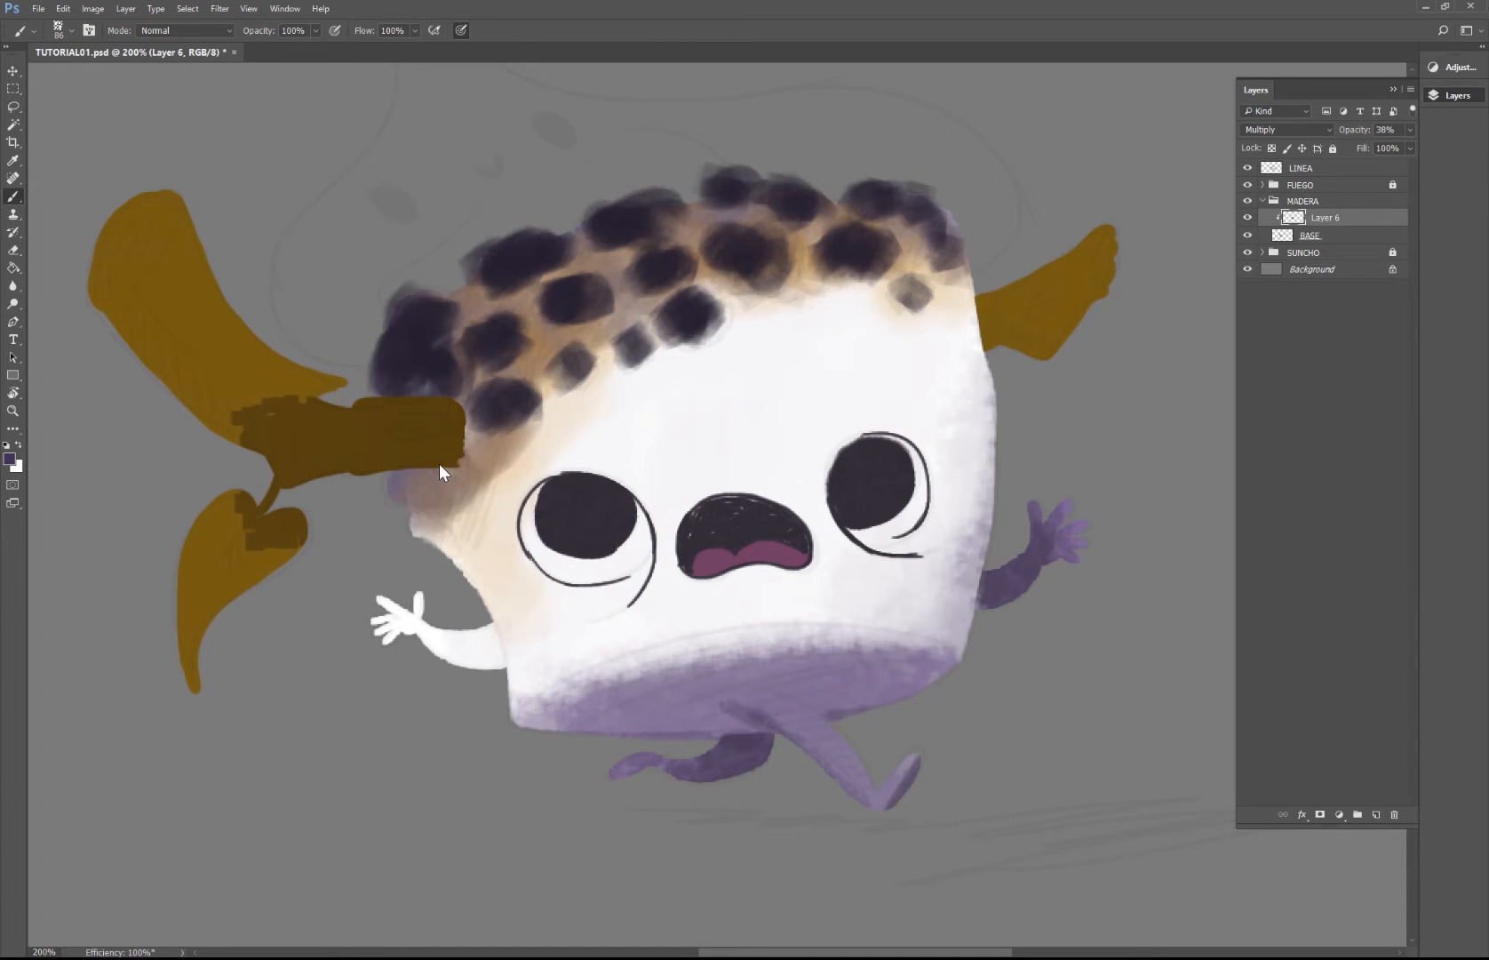
key(ctrl+z)
drag(311, 486, 491, 452)
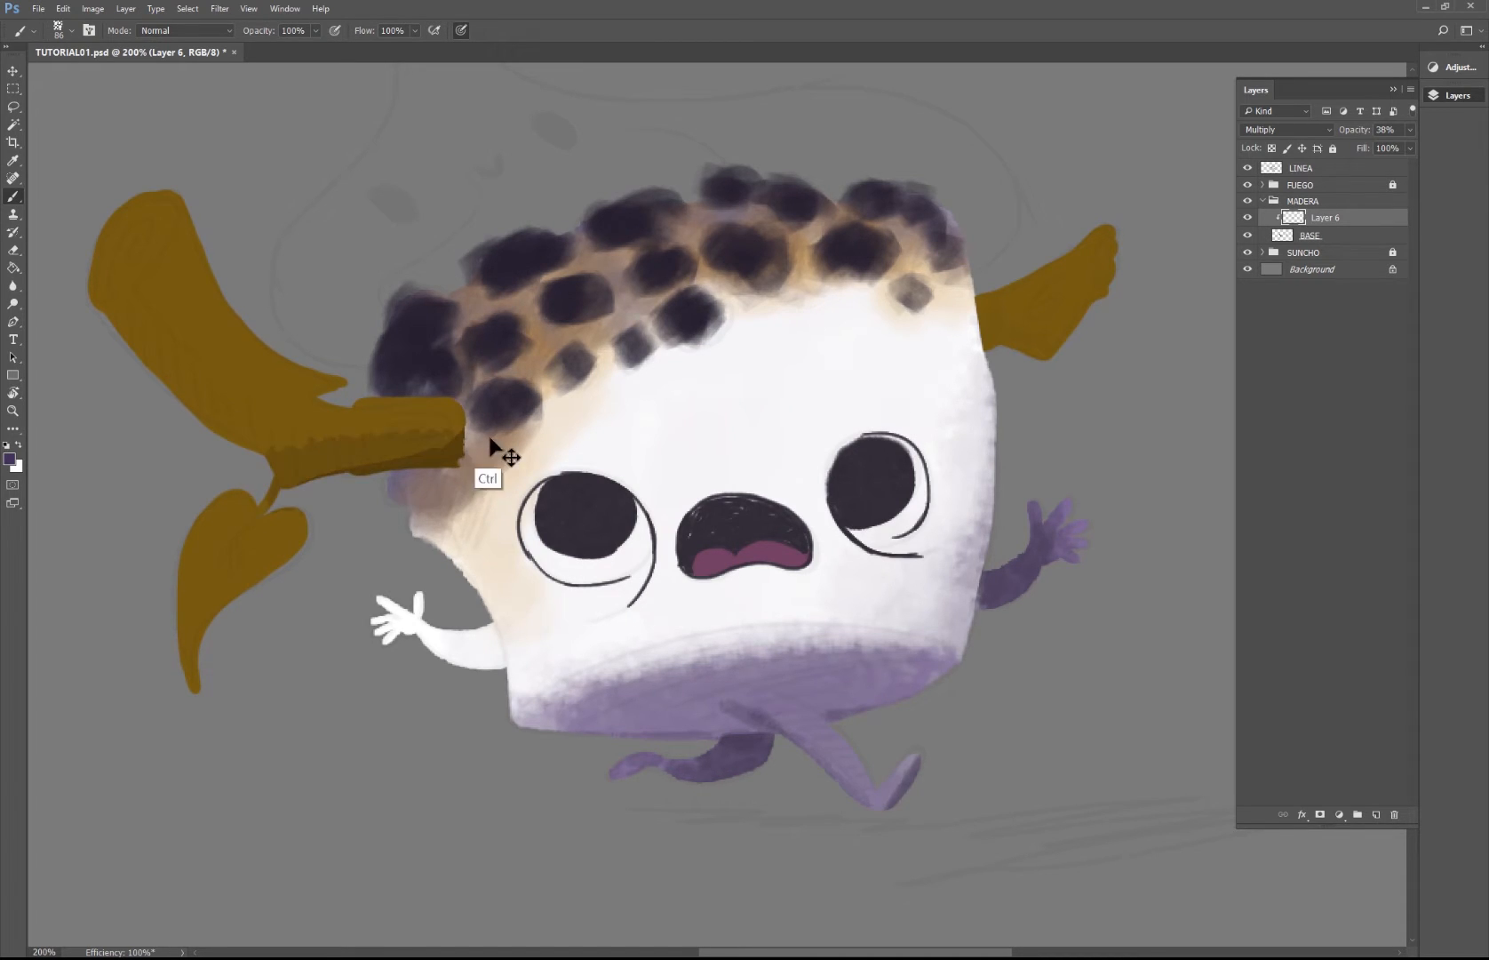
key(ctrl+z)
Step: Set the brush flow to 27% and shade the underside of the large branch and the leaf with textured strokes
click(415, 33)
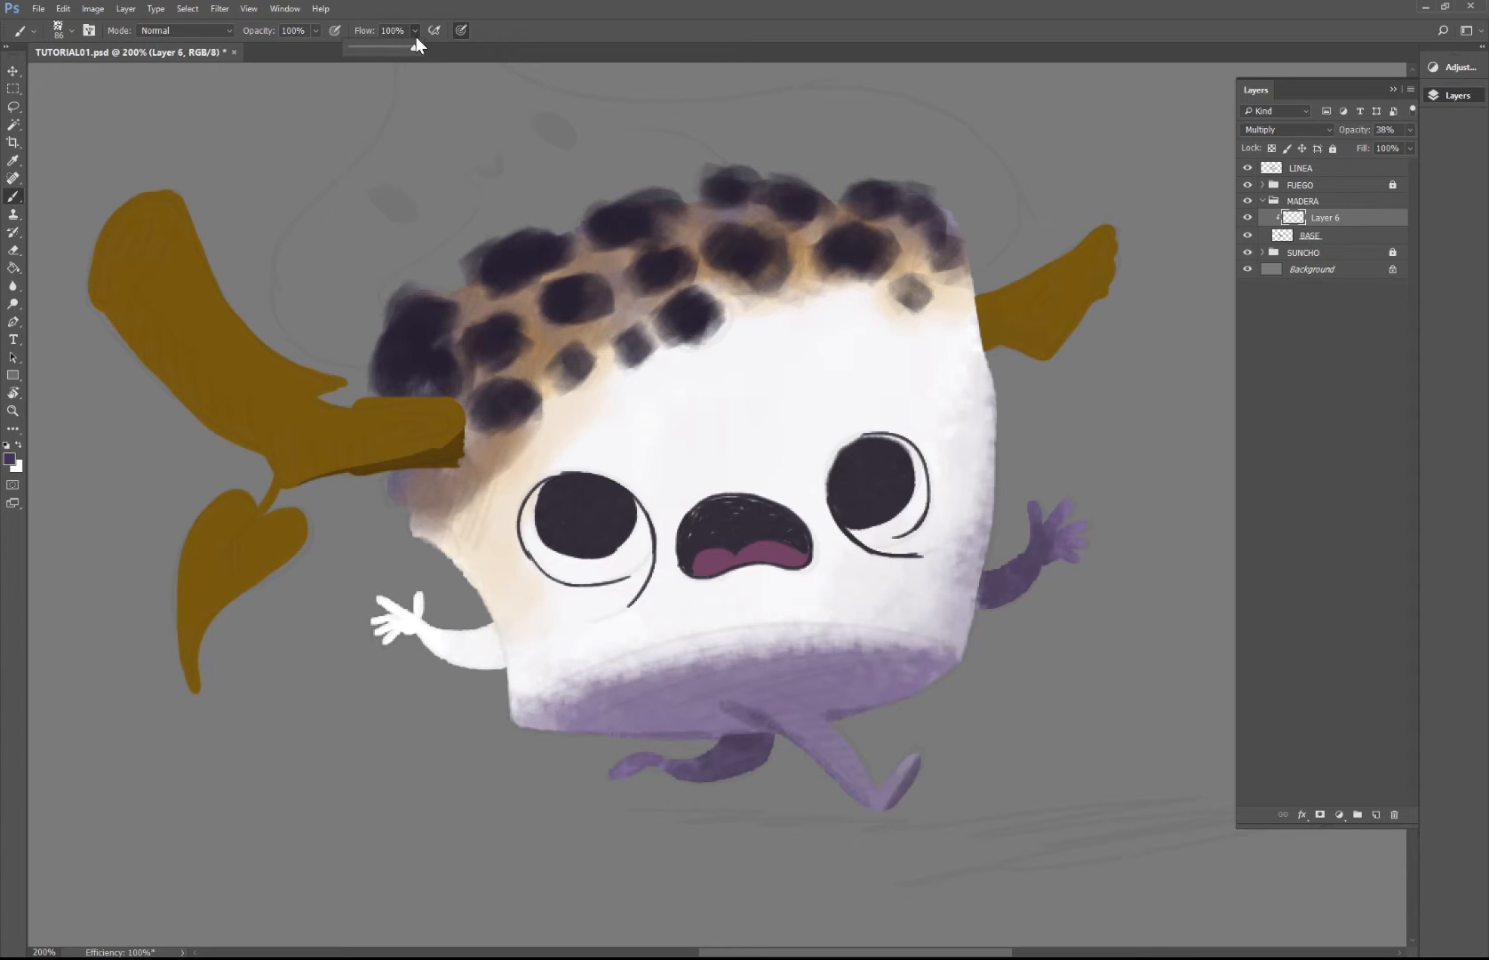
drag(415, 44, 366, 48)
mouse_move(296, 492)
mouse_down()
mouse_move(475, 464)
mouse_move(289, 475)
mouse_move(180, 447)
mouse_move(131, 391)
mouse_move(201, 430)
mouse_up()
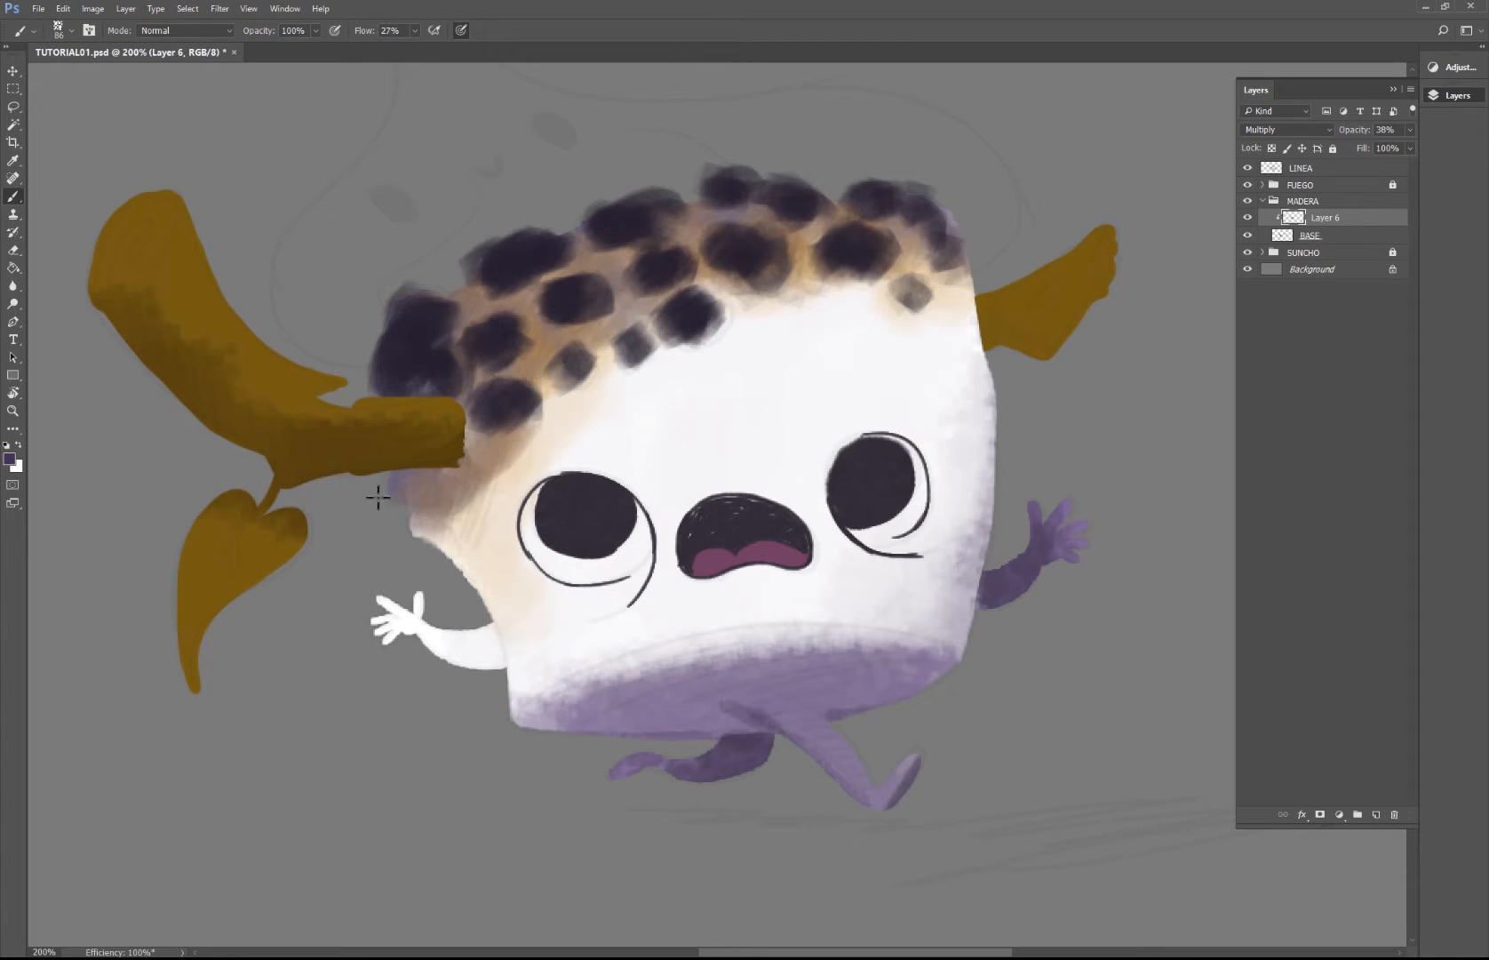
mouse_move(293, 515)
mouse_down()
mouse_move(227, 569)
mouse_move(210, 705)
mouse_up()
Step: Shade the small stick end beside the marshmallow's raised purple arm, and resize the textured brush to 40 px
key(z)
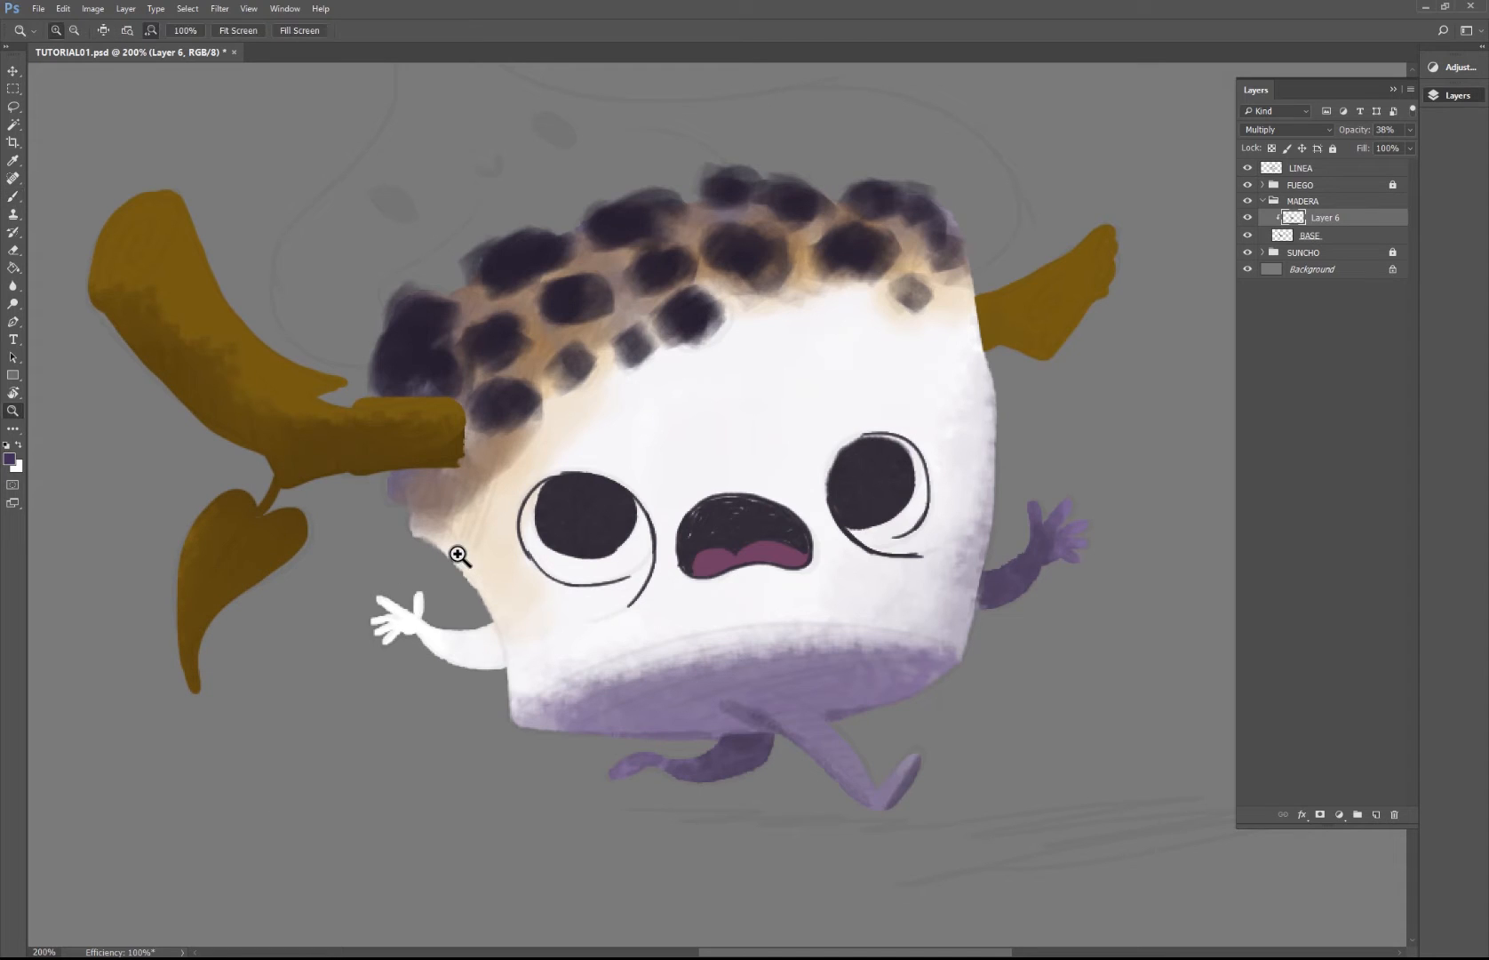
alt+click(458, 574)
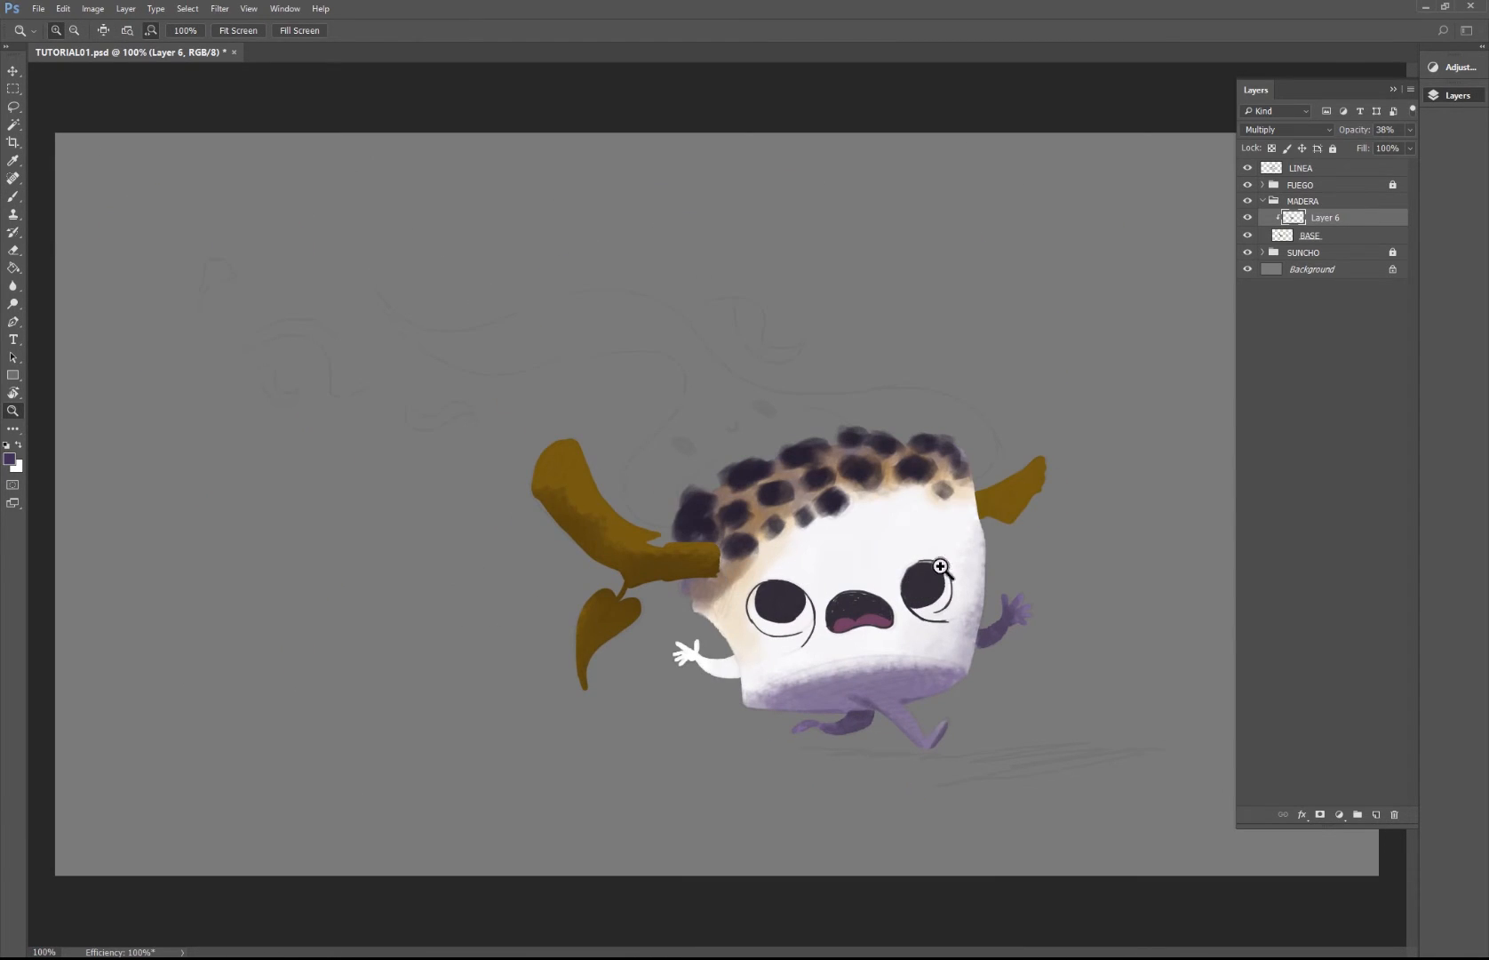
key(b)
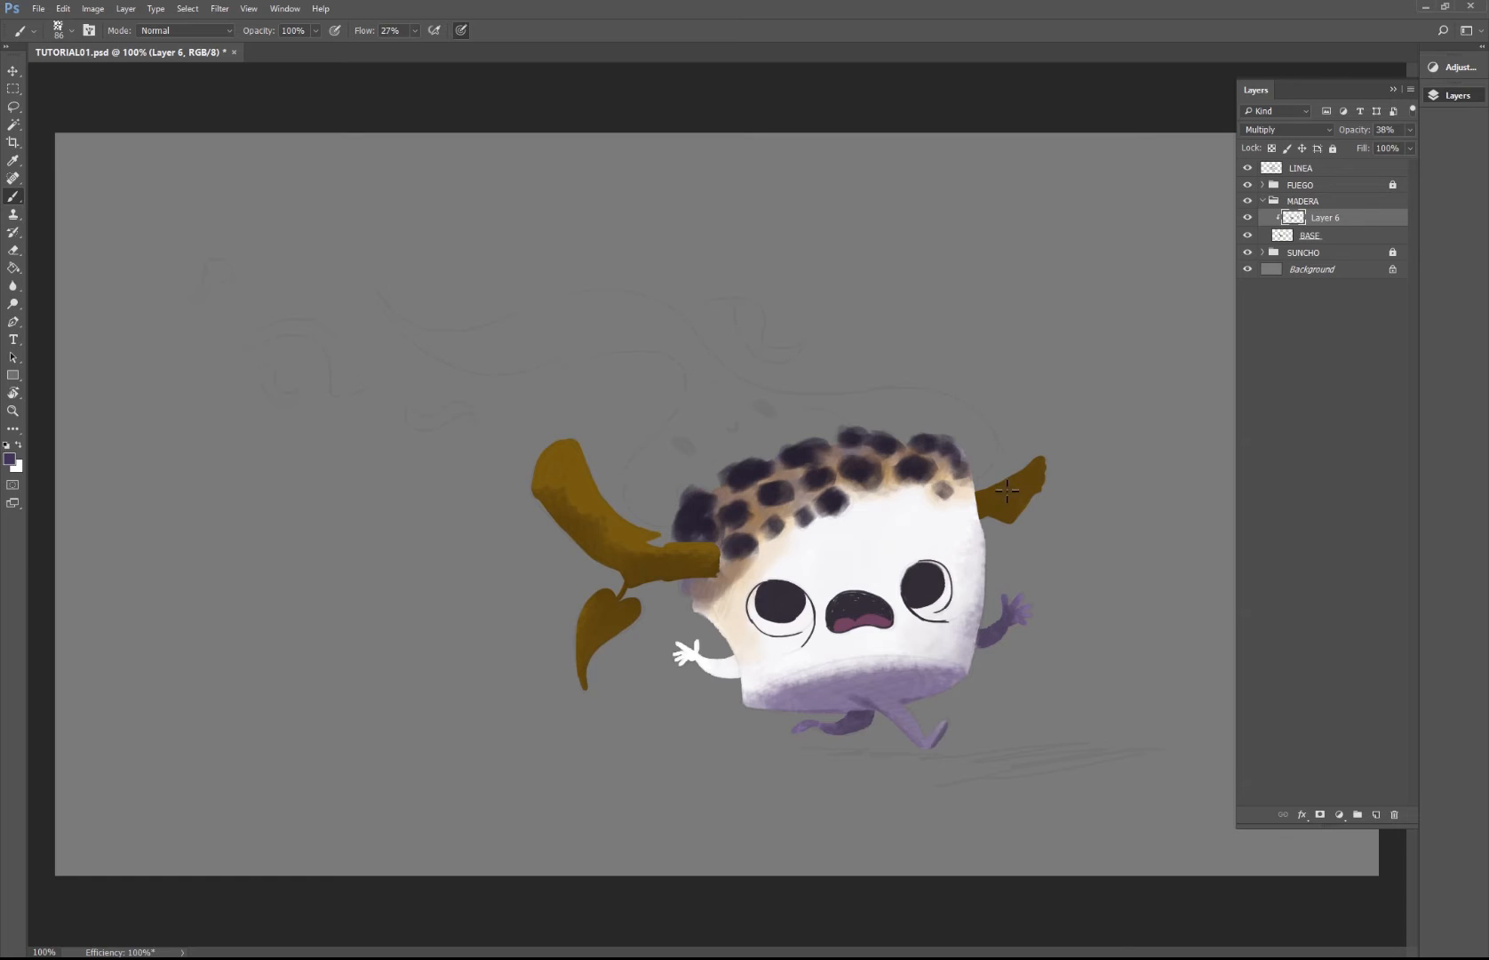
right_click(738, 512)
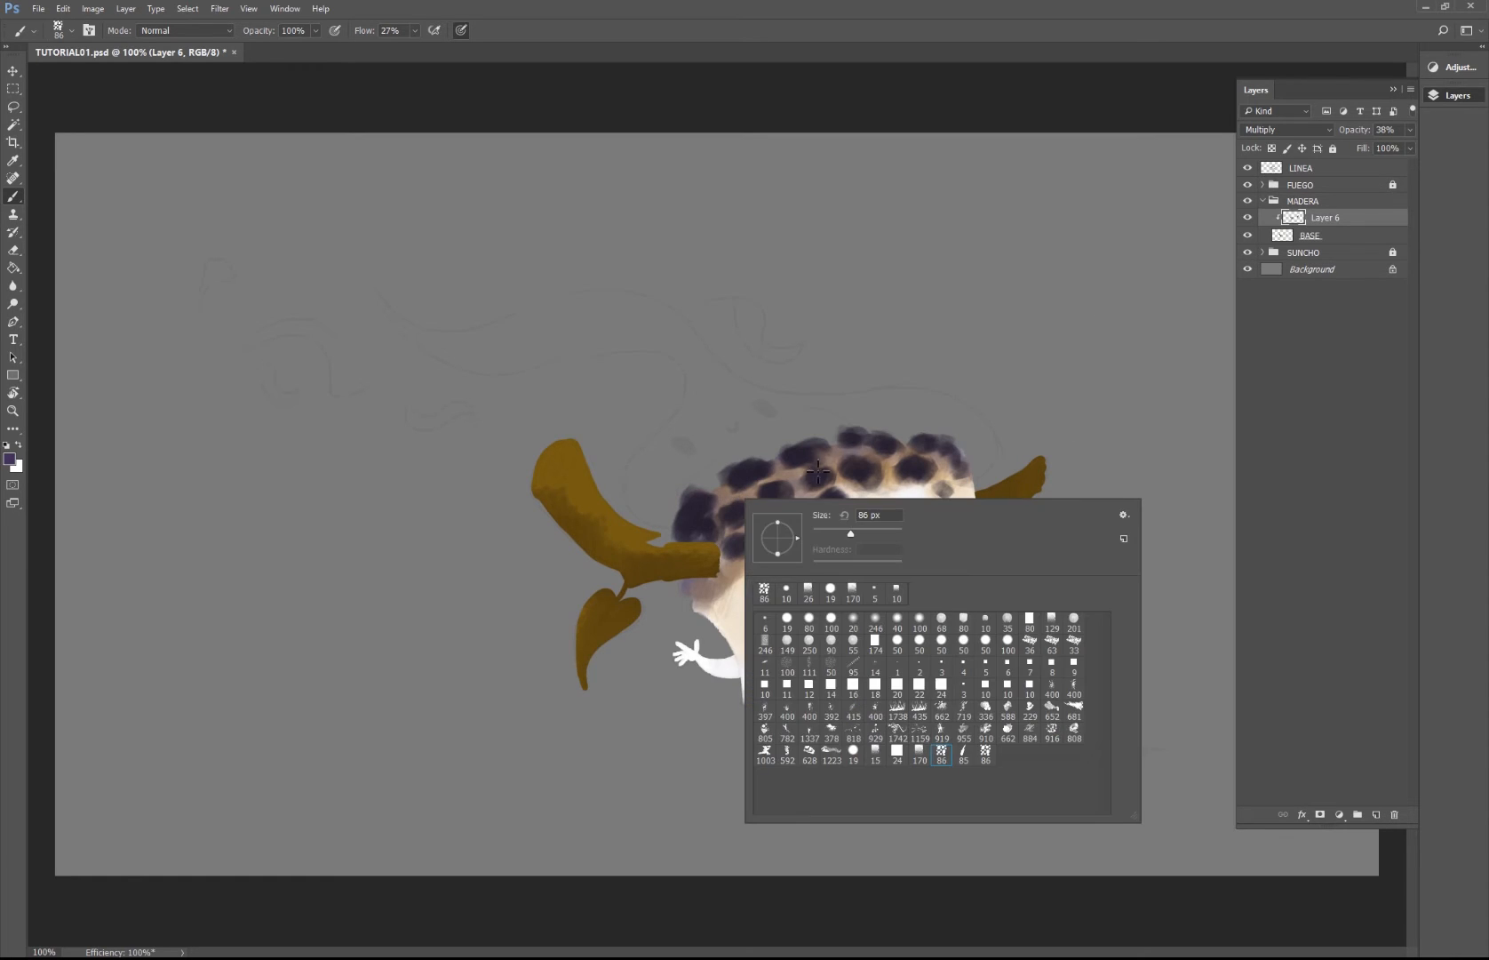
click(723, 578)
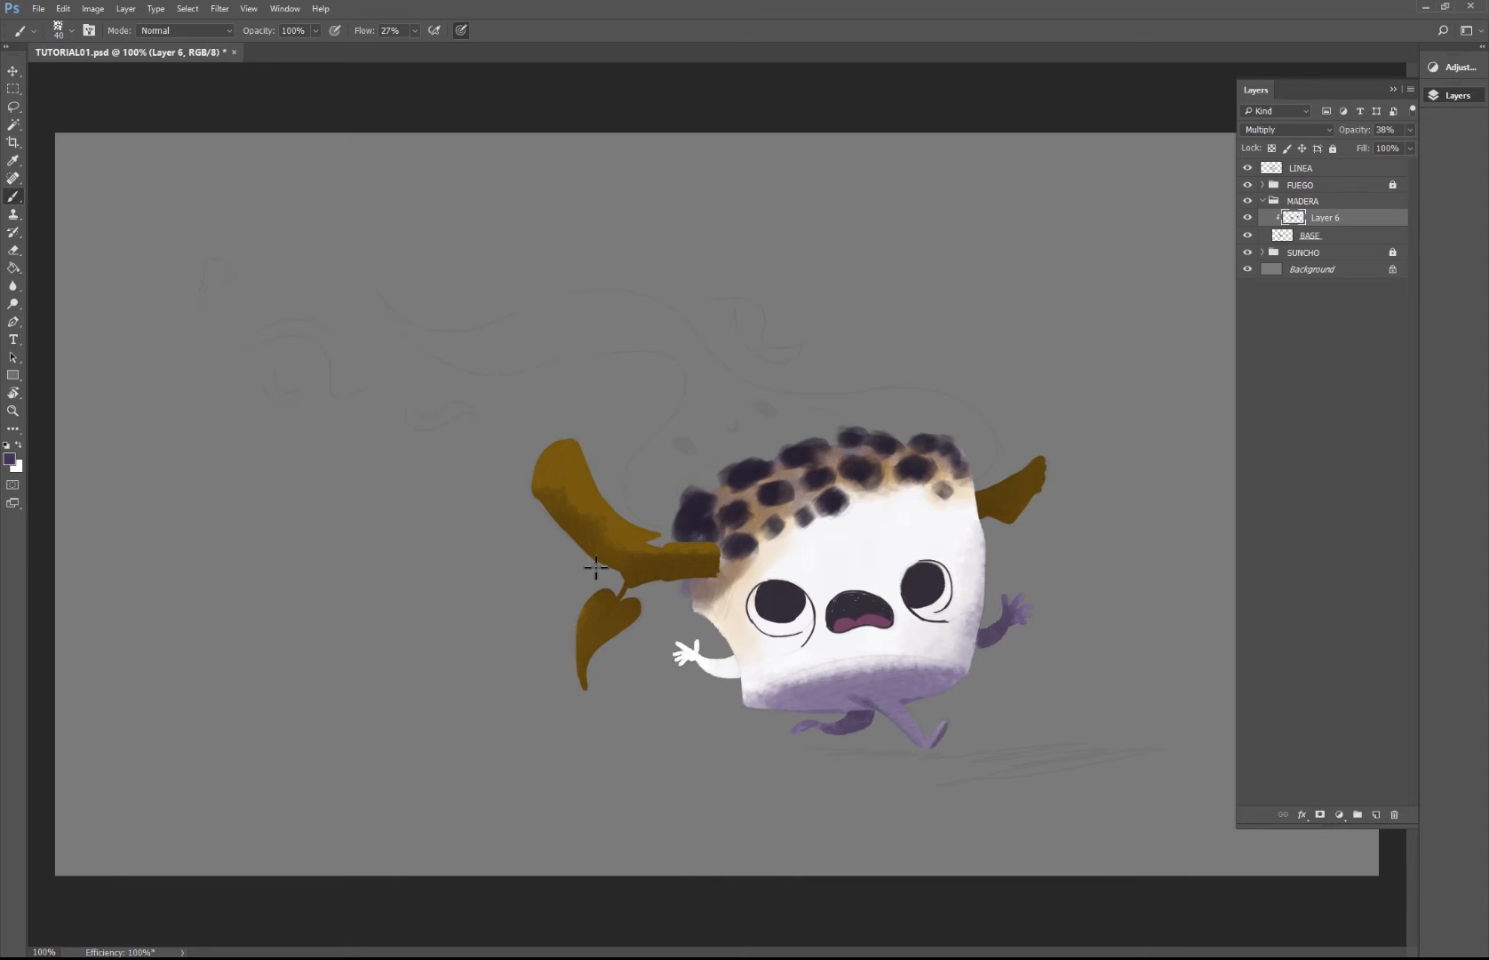
Step: Give the Eraser the 86 px textured brush resized to 40 px and trim the shadow's edge along the large branch
key(e)
right_click(662, 531)
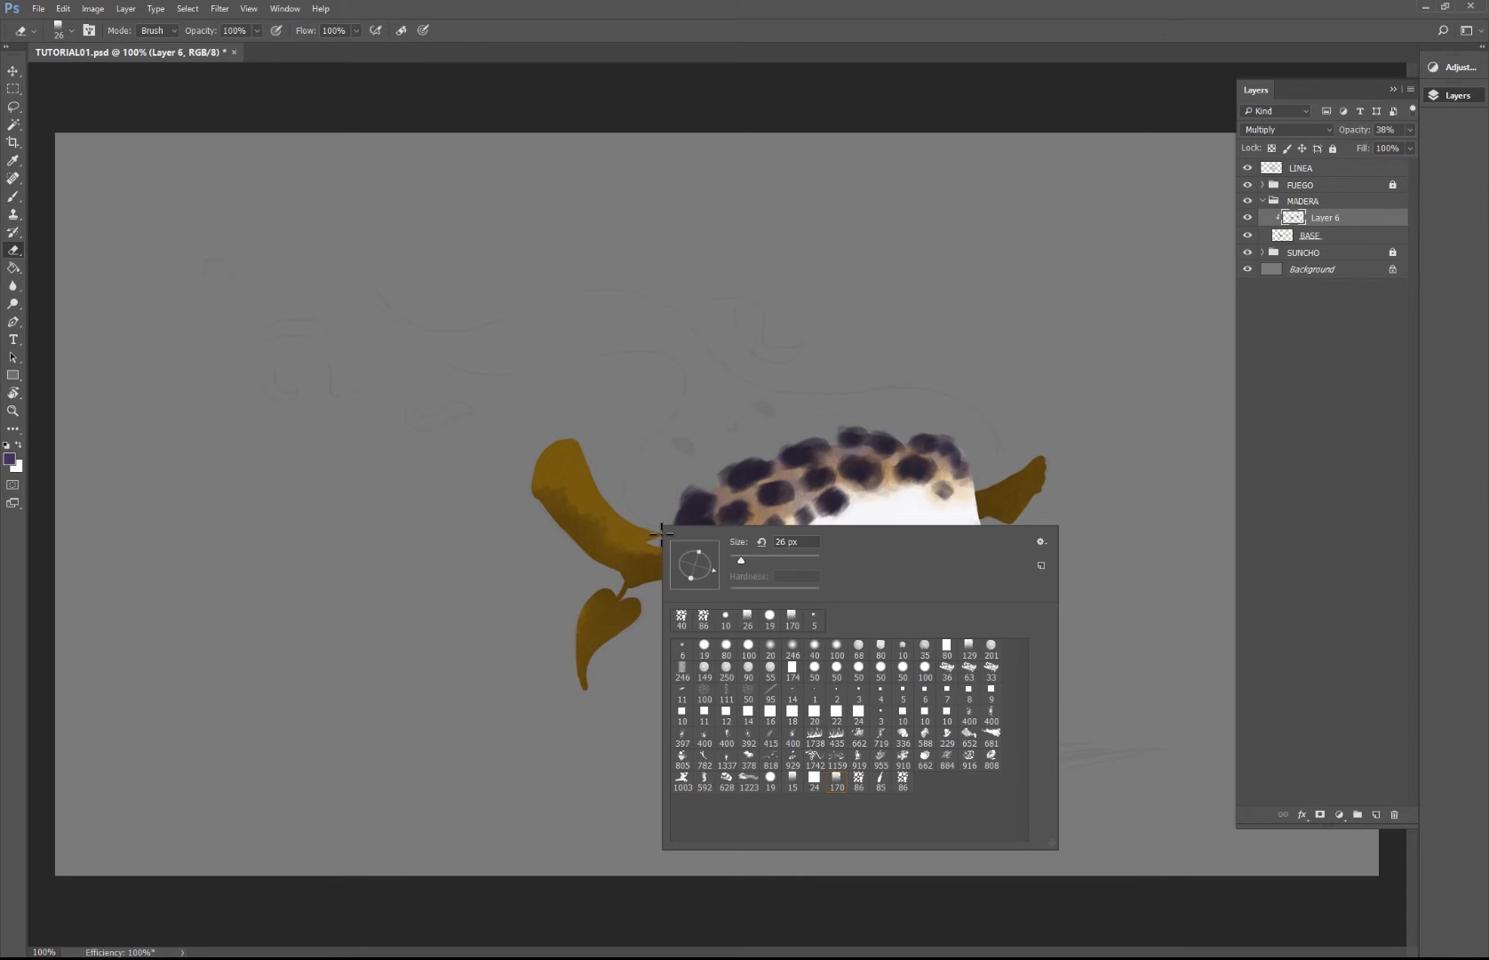
click(859, 778)
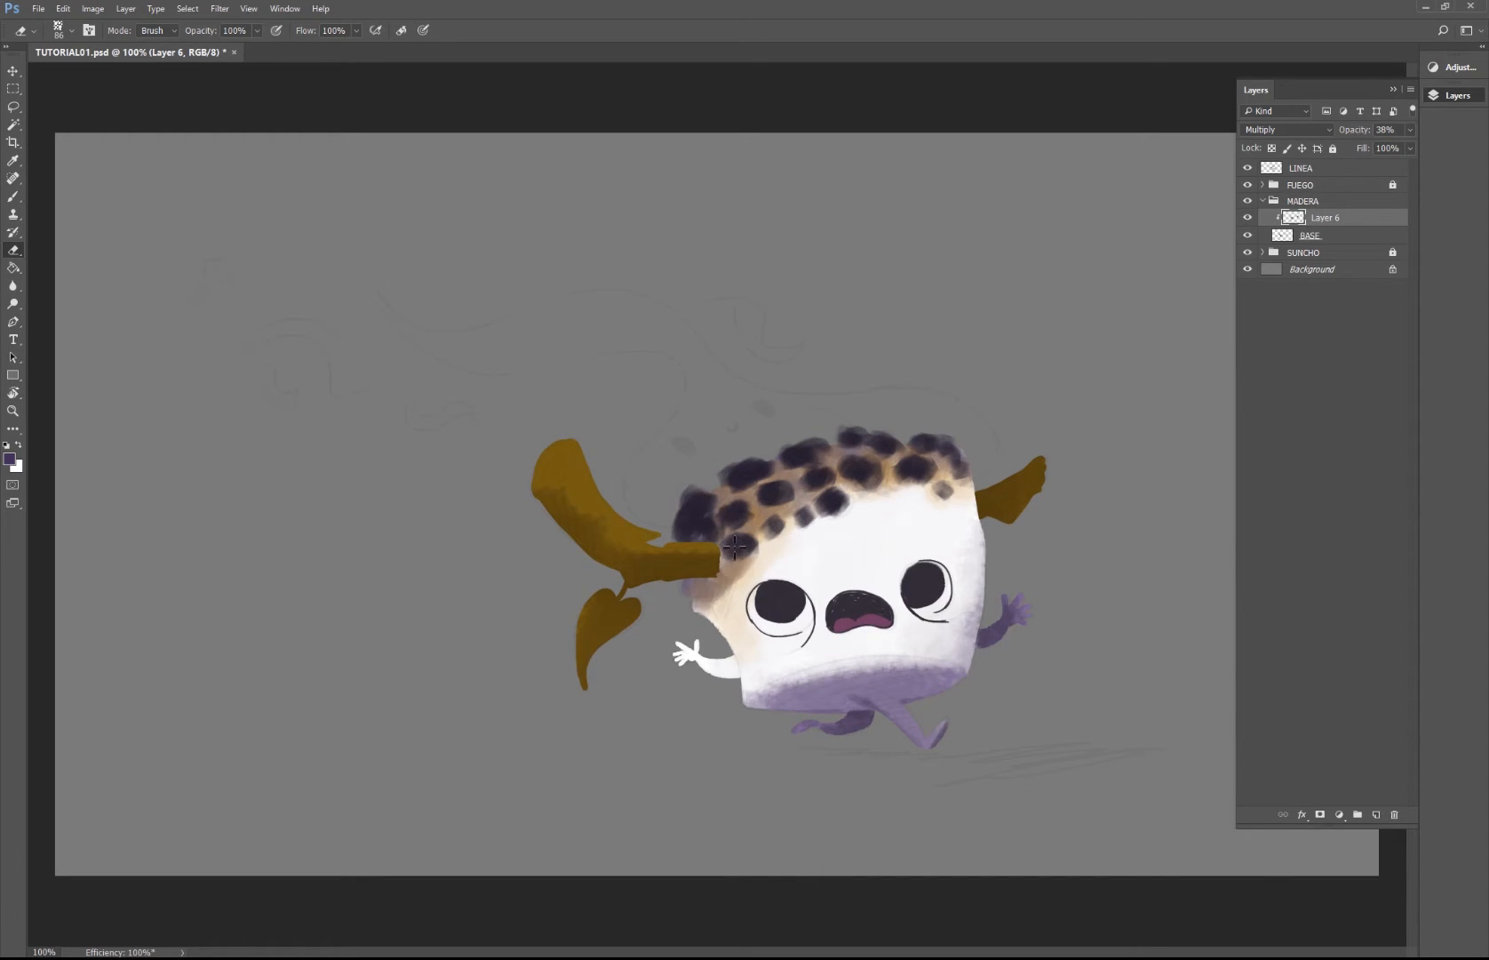
right_click(645, 488)
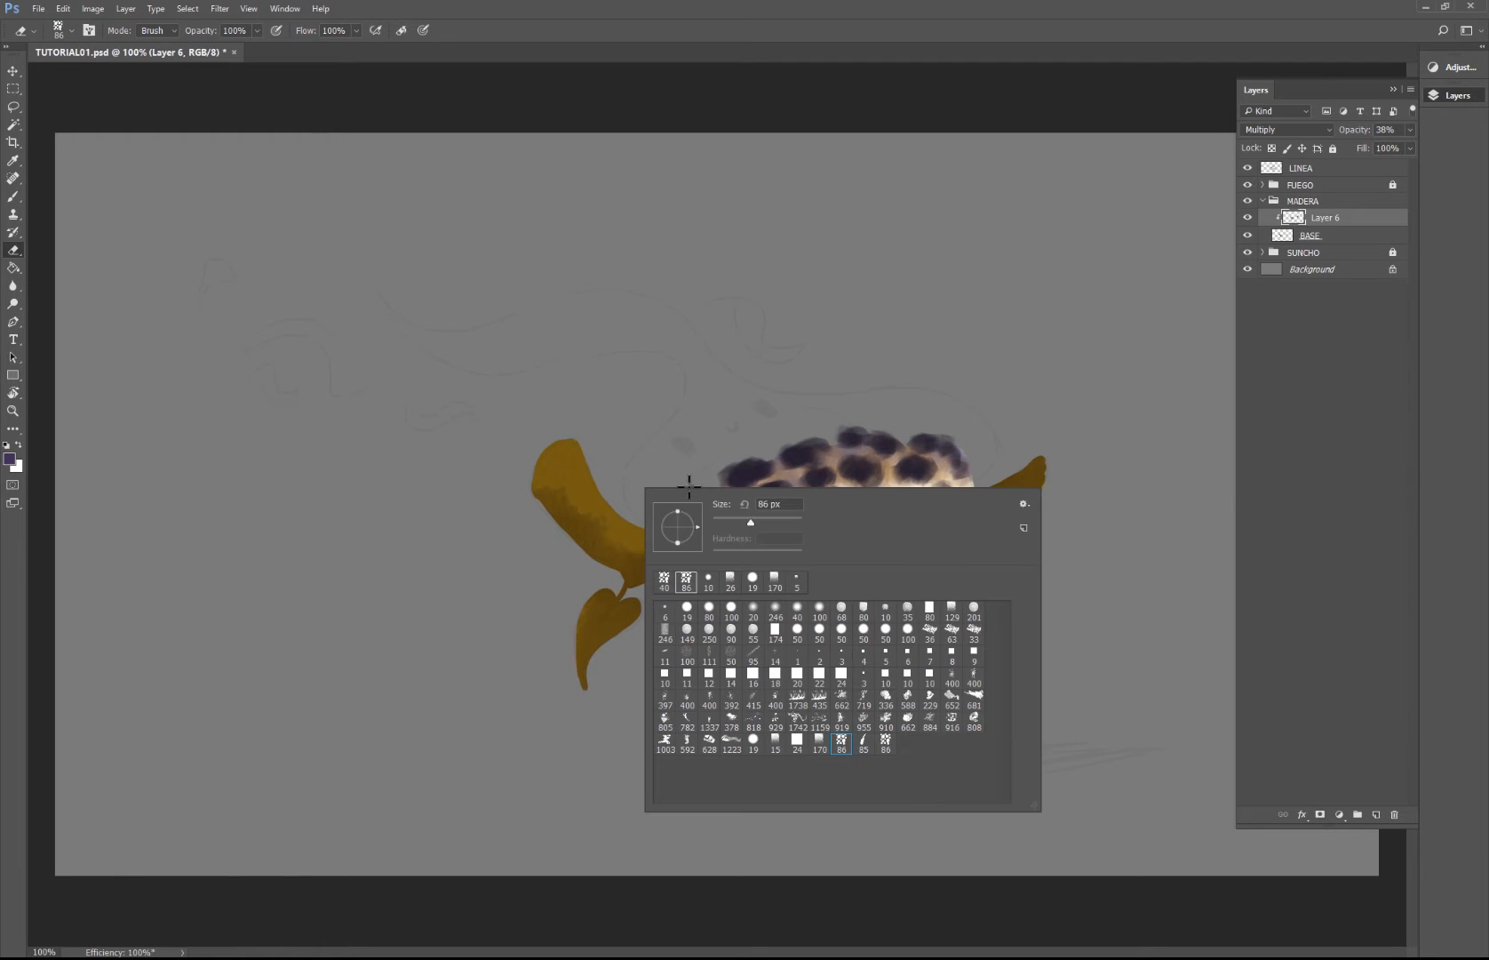
click(765, 519)
click(625, 529)
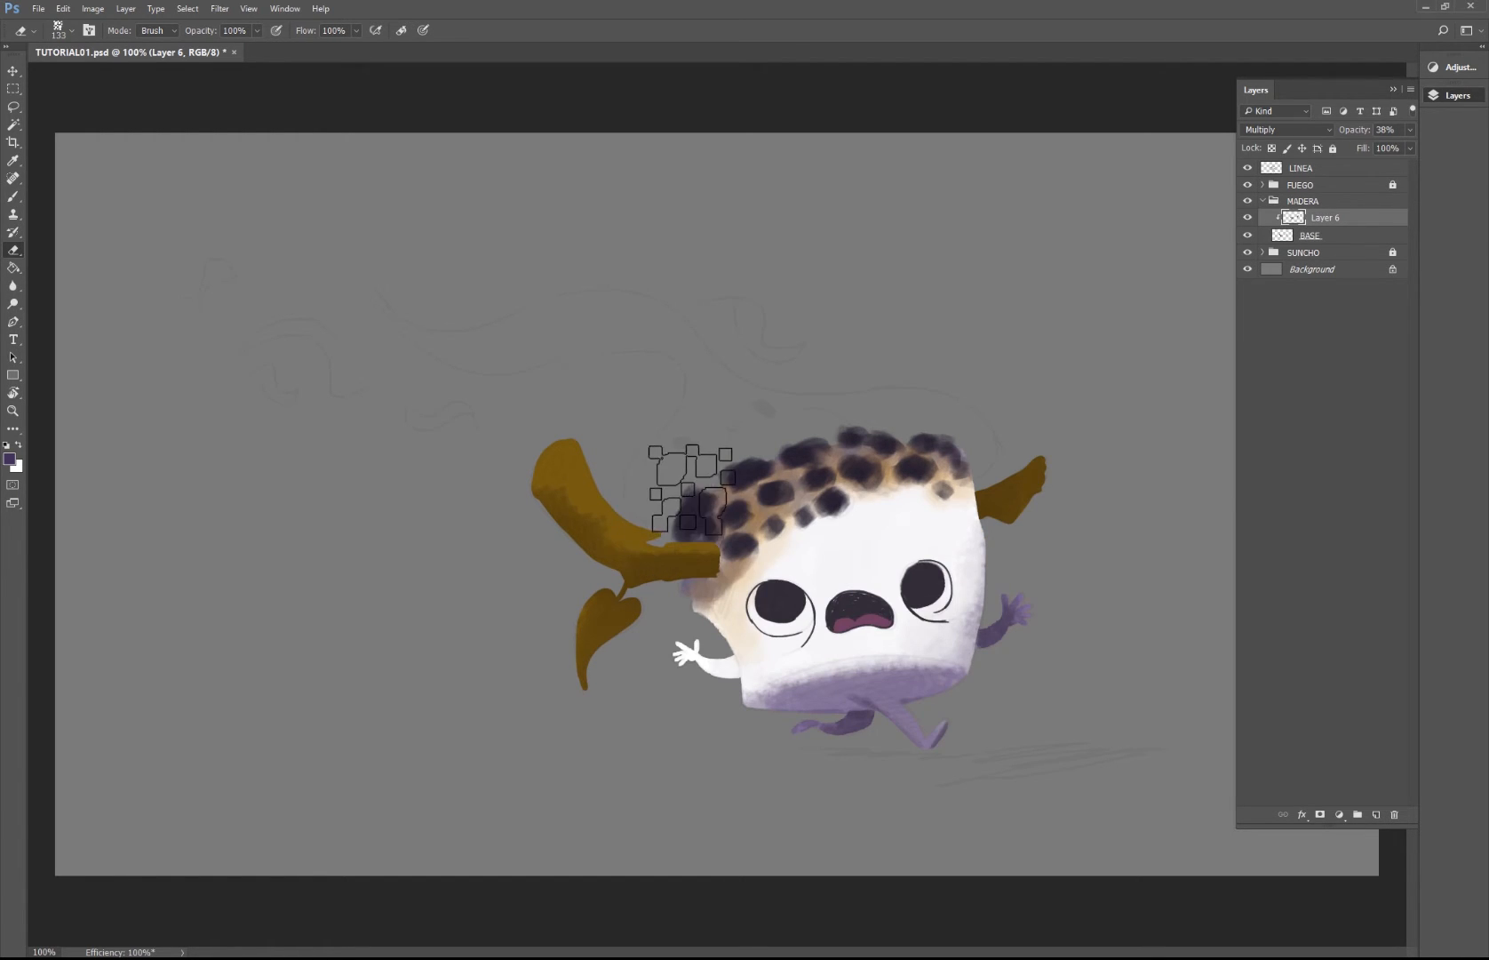
right_click(695, 490)
double_click(718, 582)
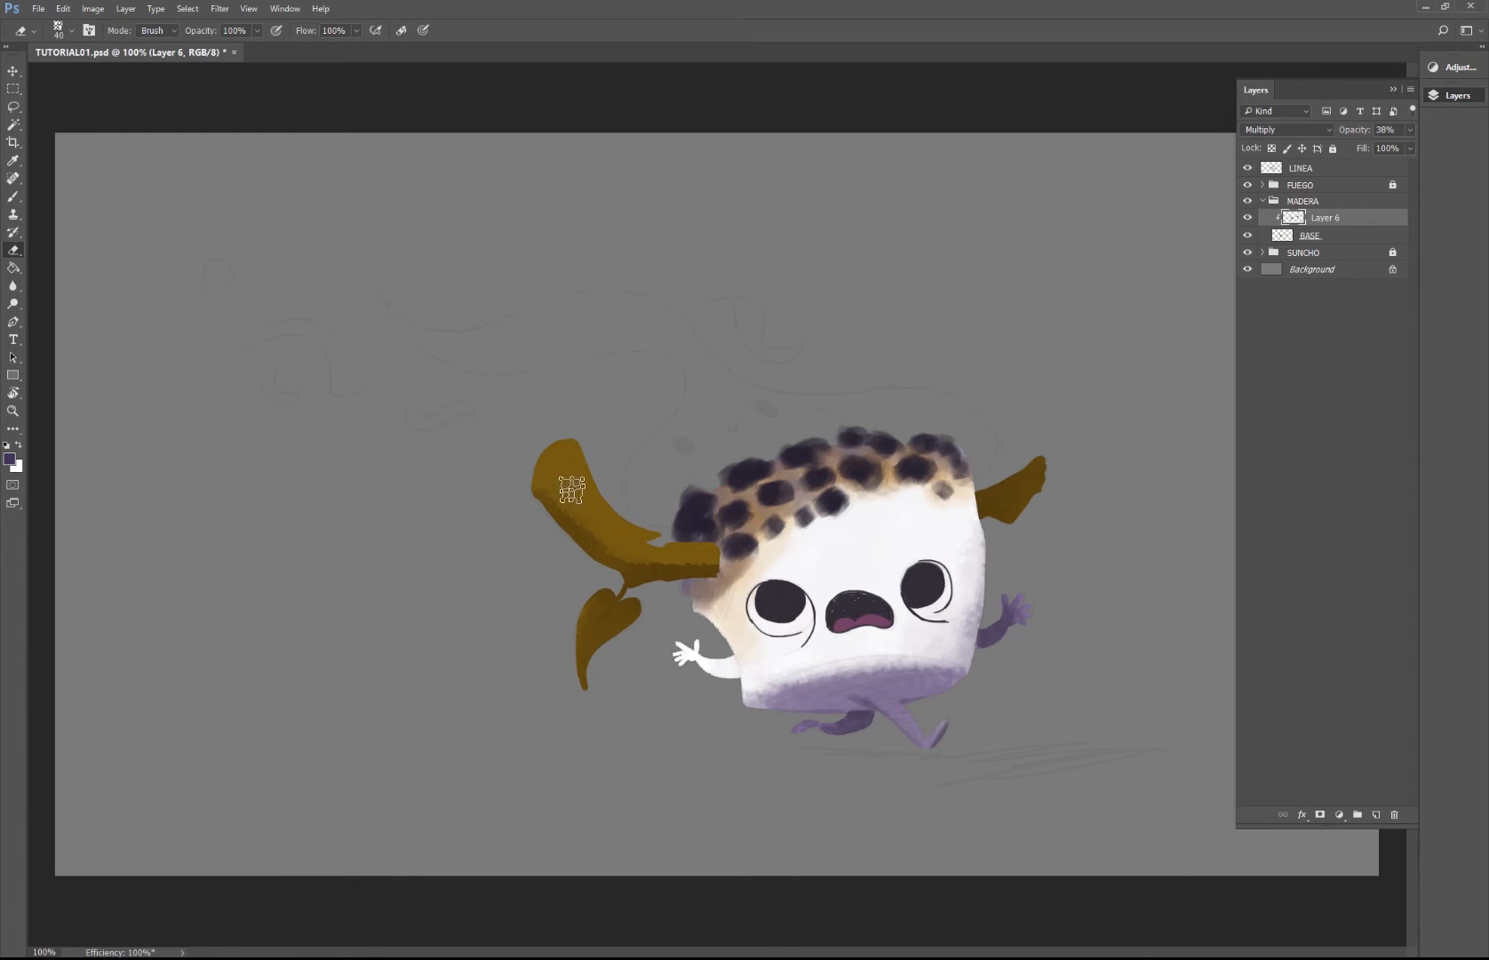
Step: Build up the large branch's shadow with the textured brush and sample dark purple 1e142a from the toasted spots for deeper shading
key(b)
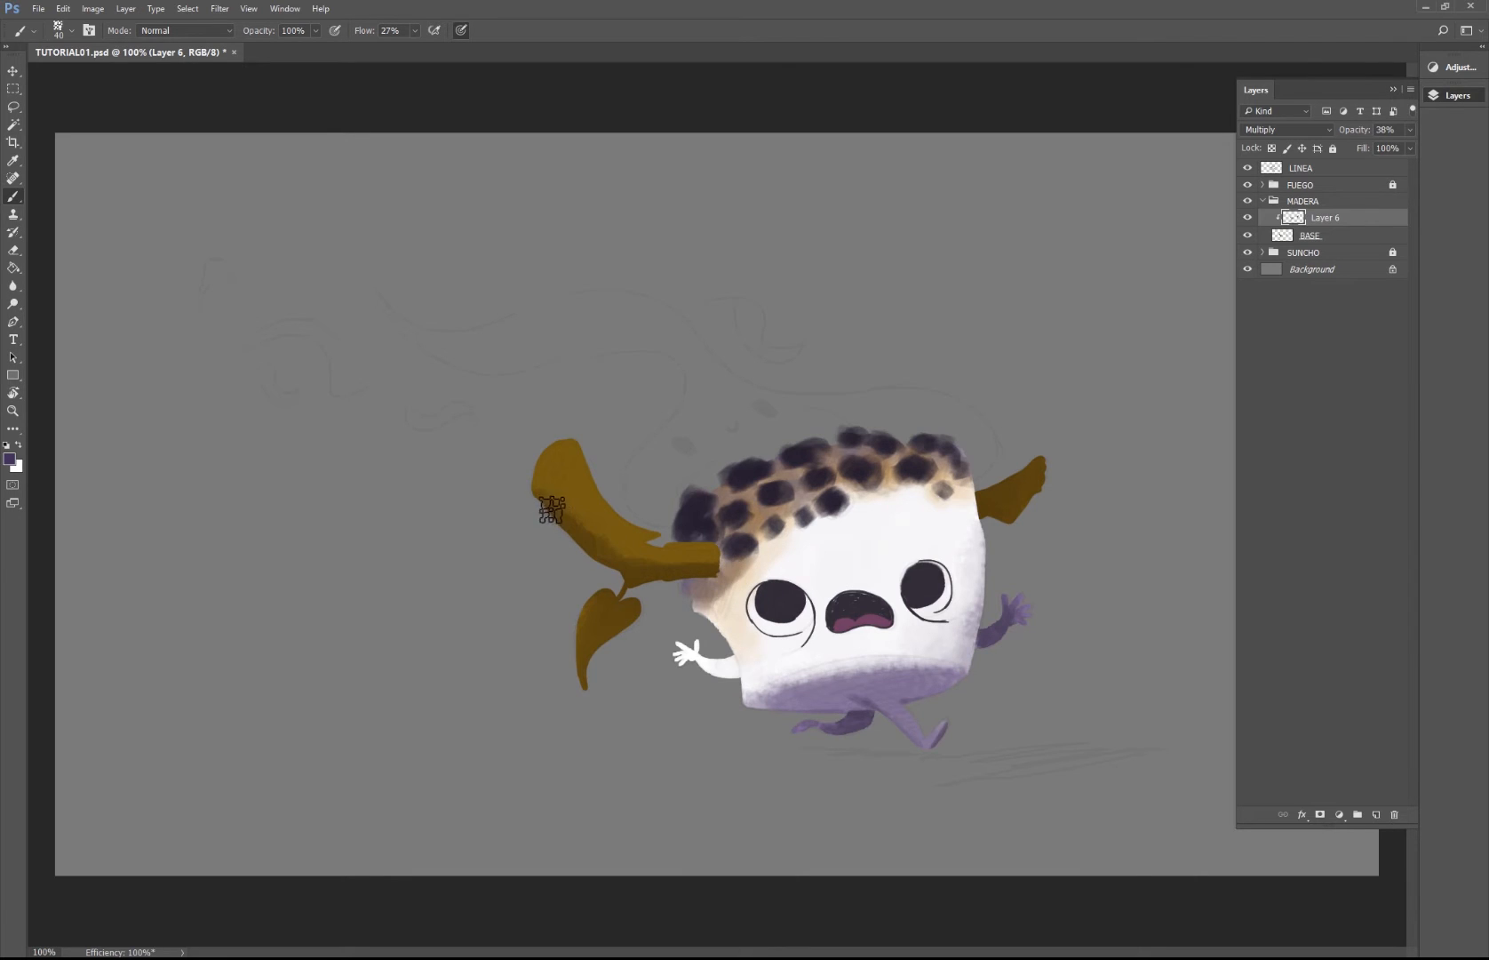
mouse_move(581, 519)
mouse_down()
mouse_move(631, 569)
mouse_move(616, 556)
mouse_move(692, 571)
mouse_up()
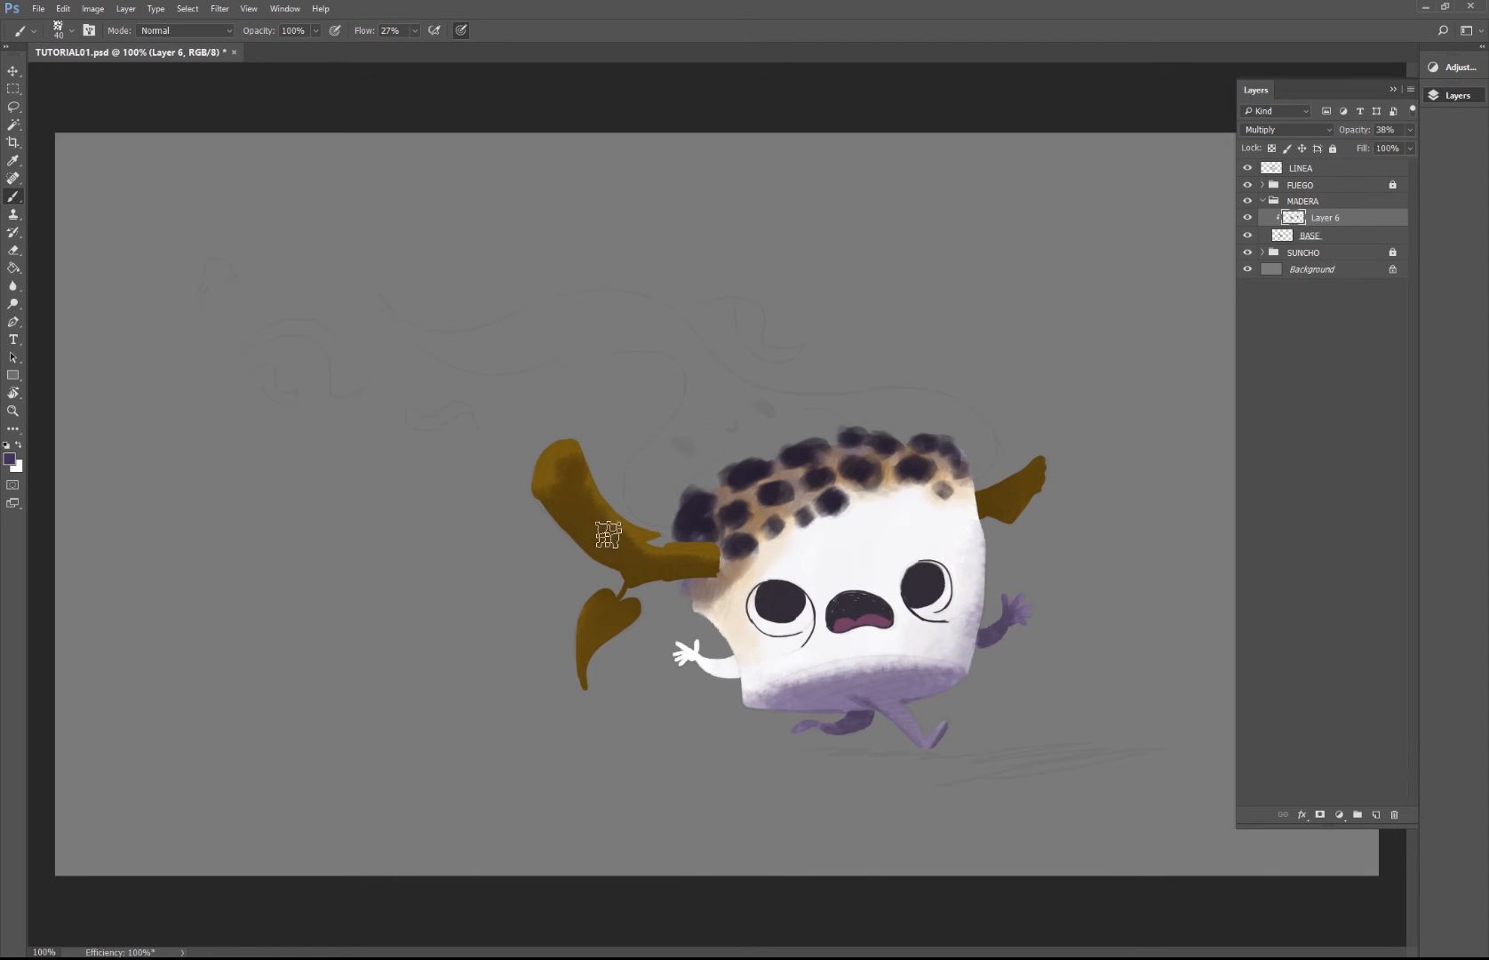
mouse_move(586, 489)
mouse_down()
mouse_move(682, 569)
mouse_move(724, 558)
mouse_move(711, 565)
mouse_up()
key(alt+shift)
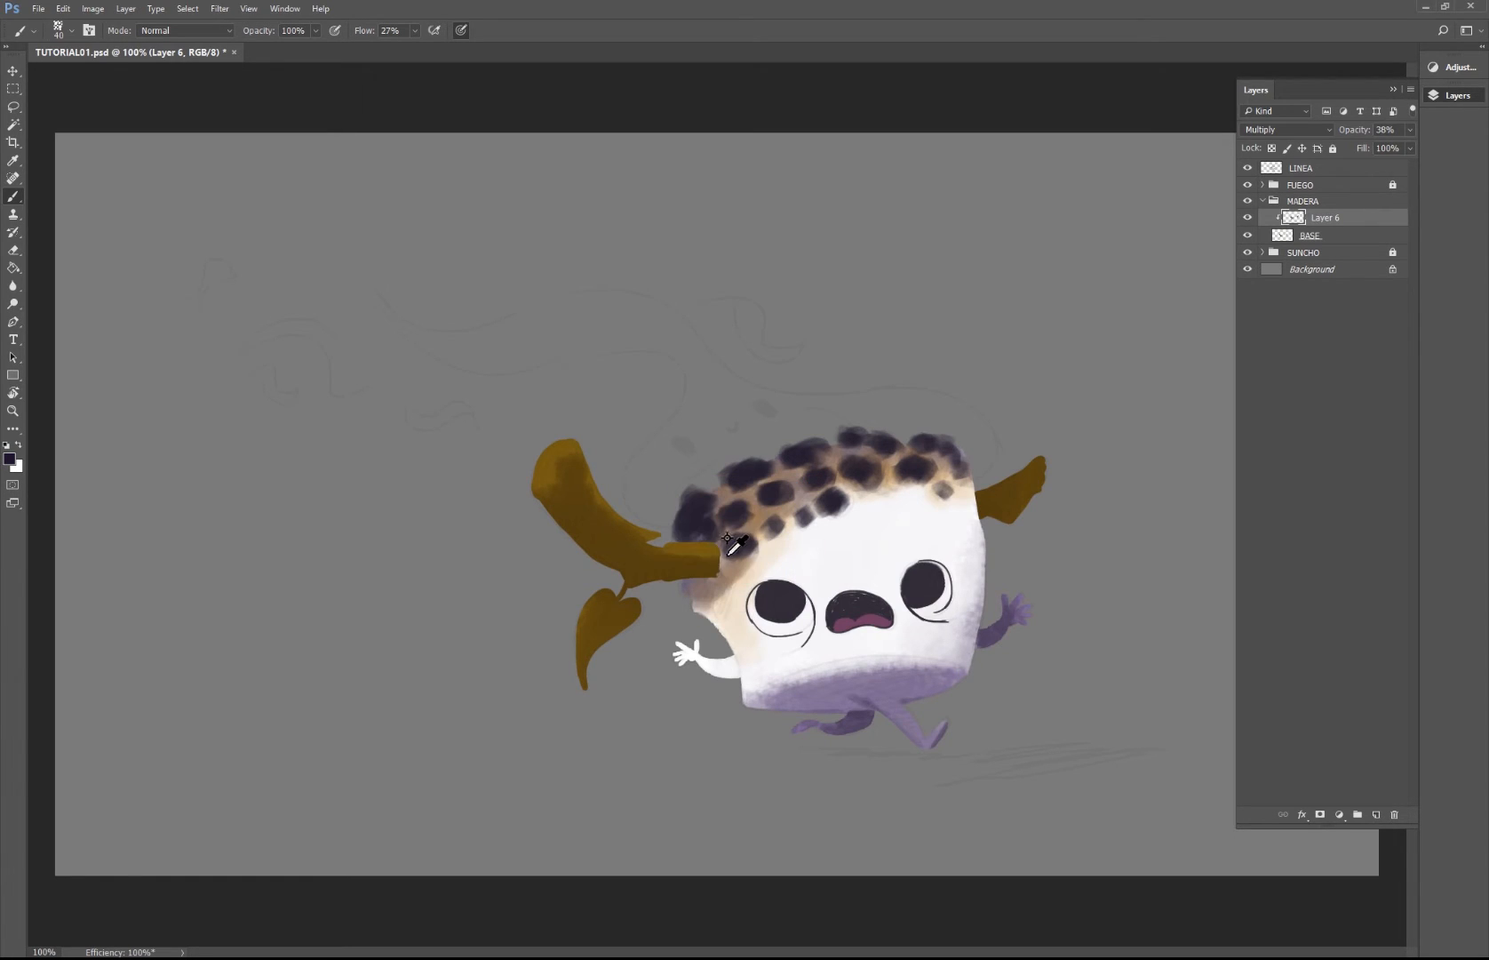
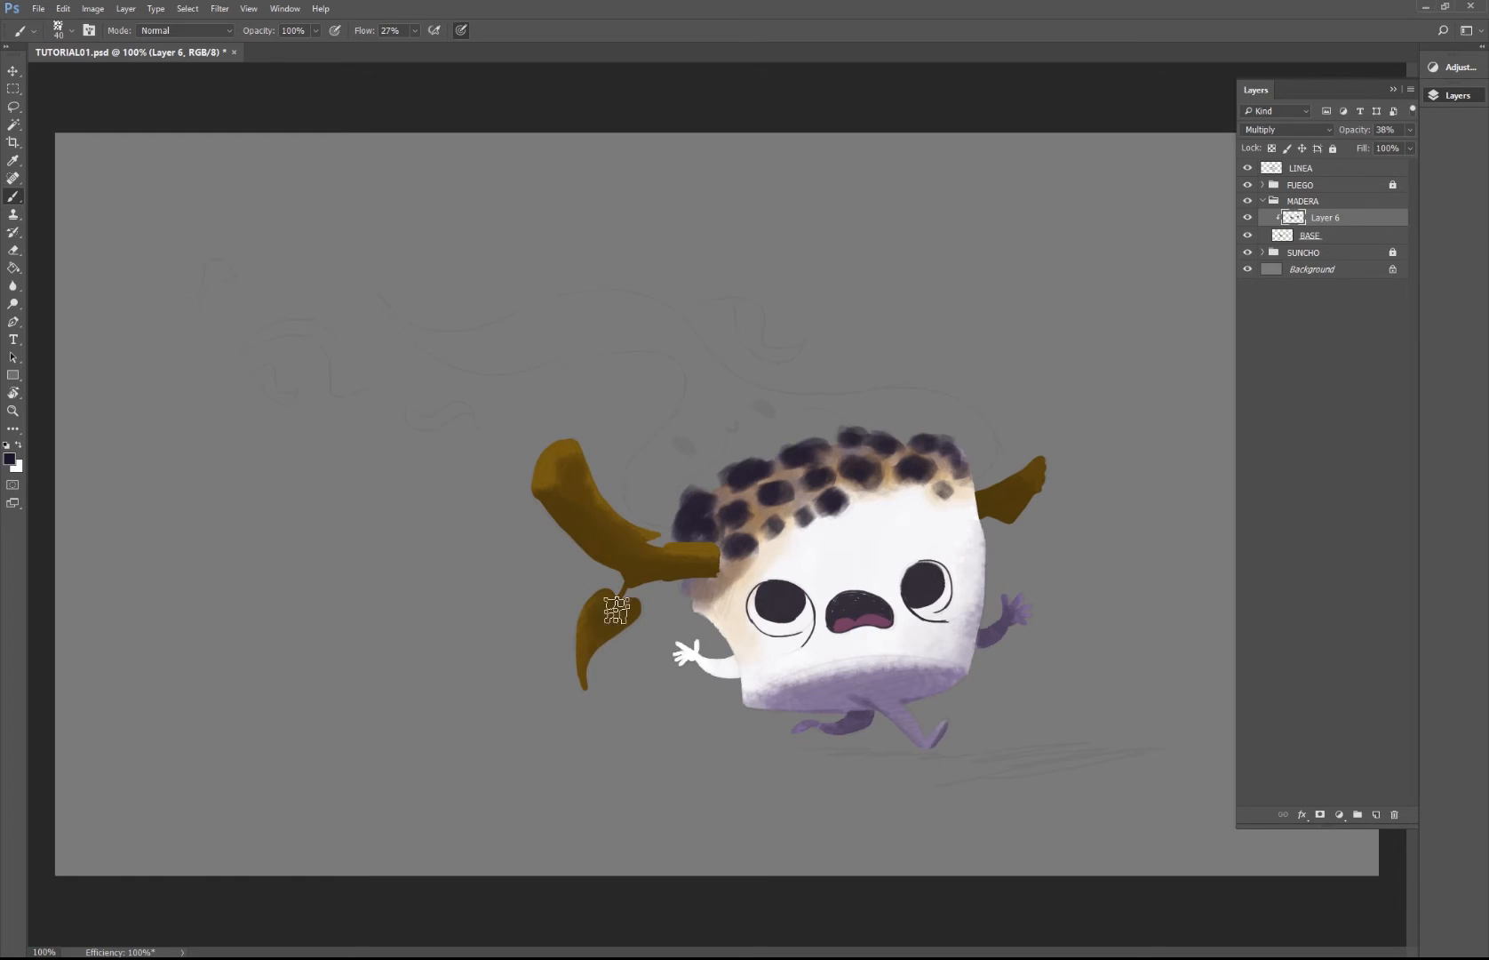
Step: Recolor the leaf on MADERA's BASE layer with green 455921, using the textured brush
click(1328, 236)
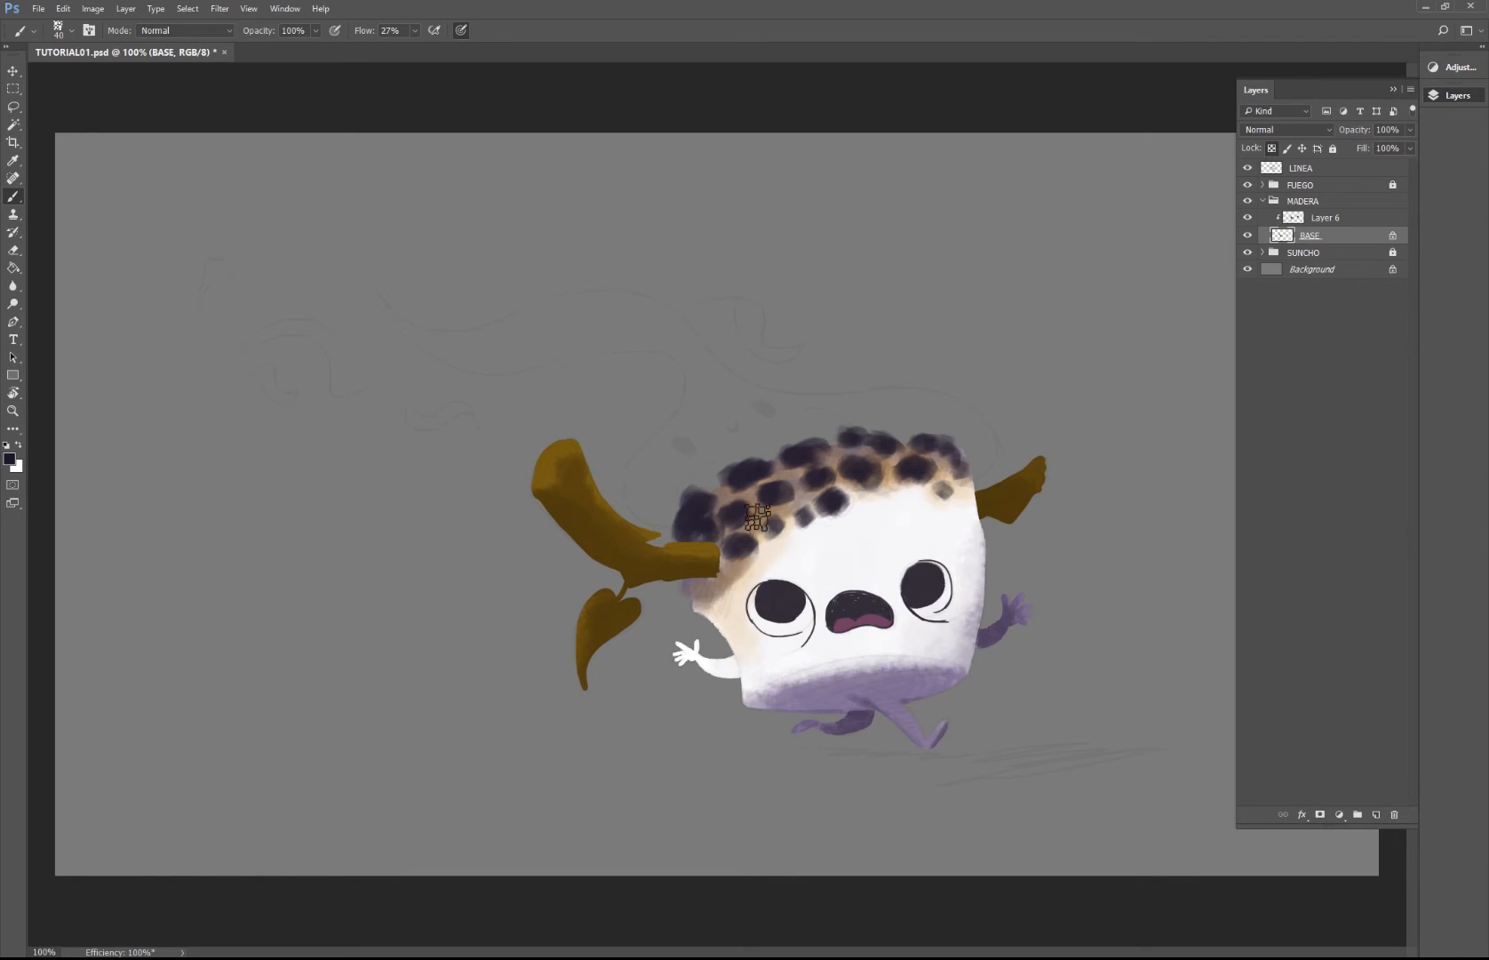
click(10, 457)
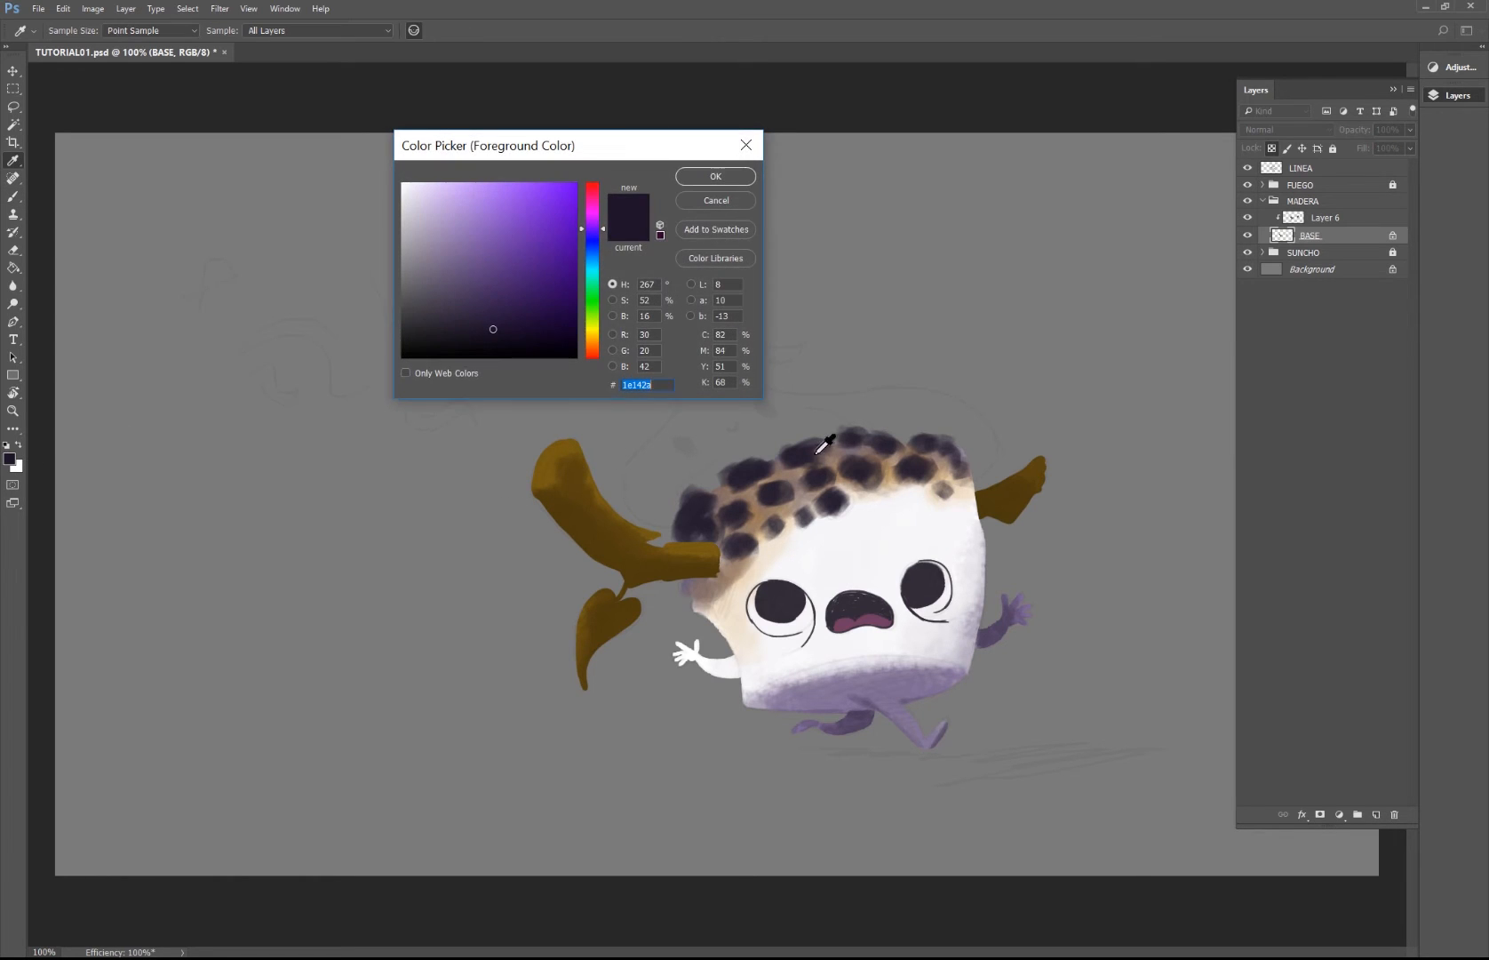
drag(591, 294, 589, 317)
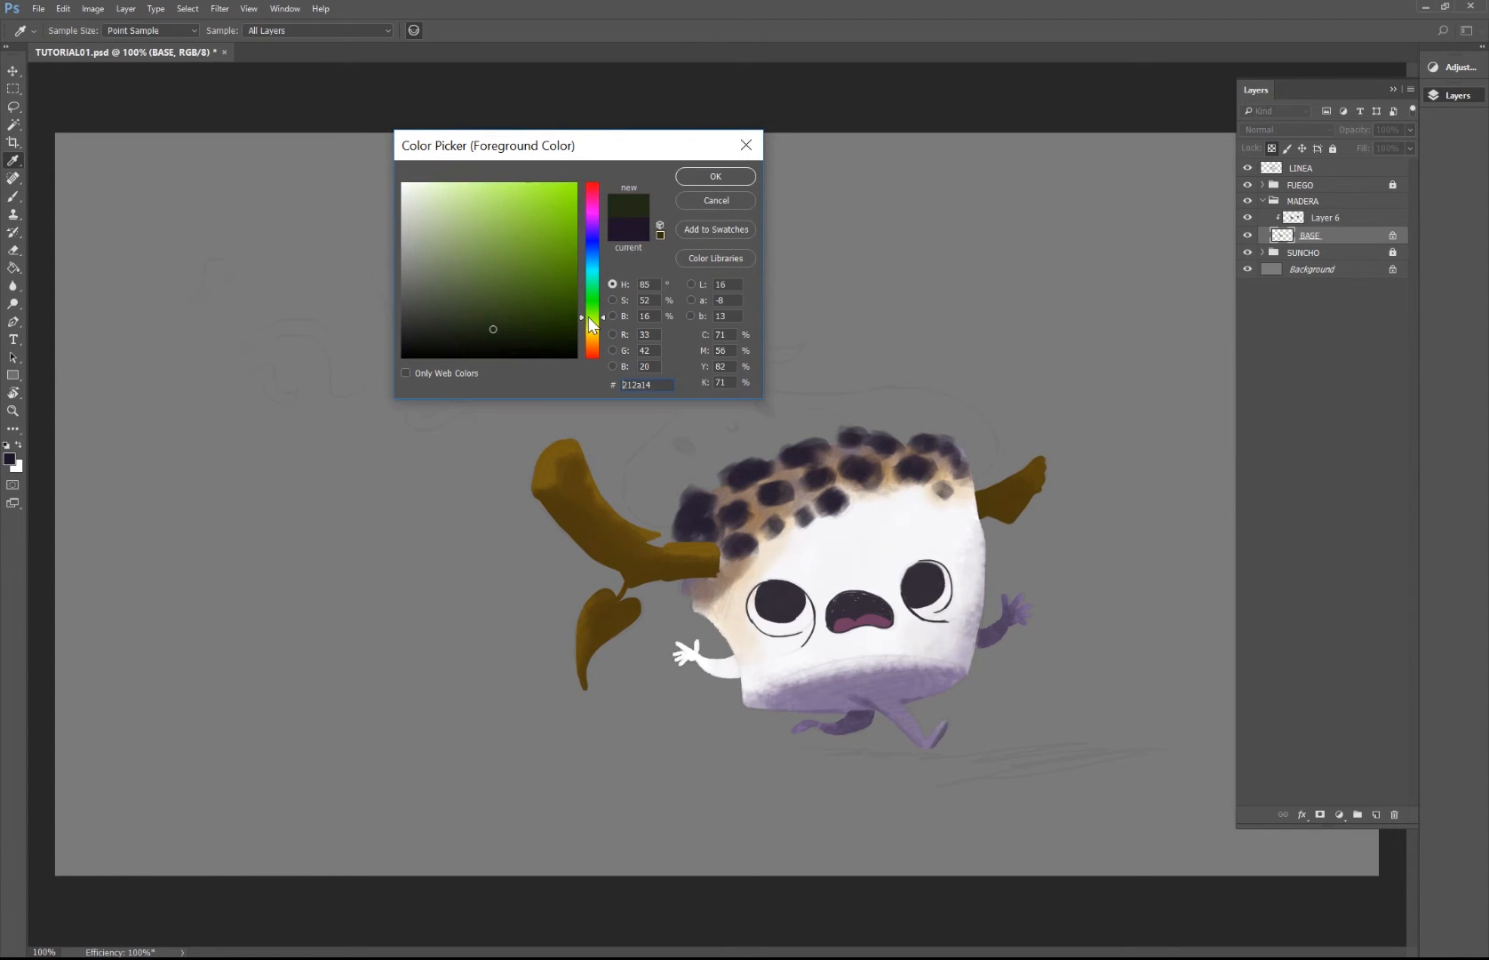
click(515, 293)
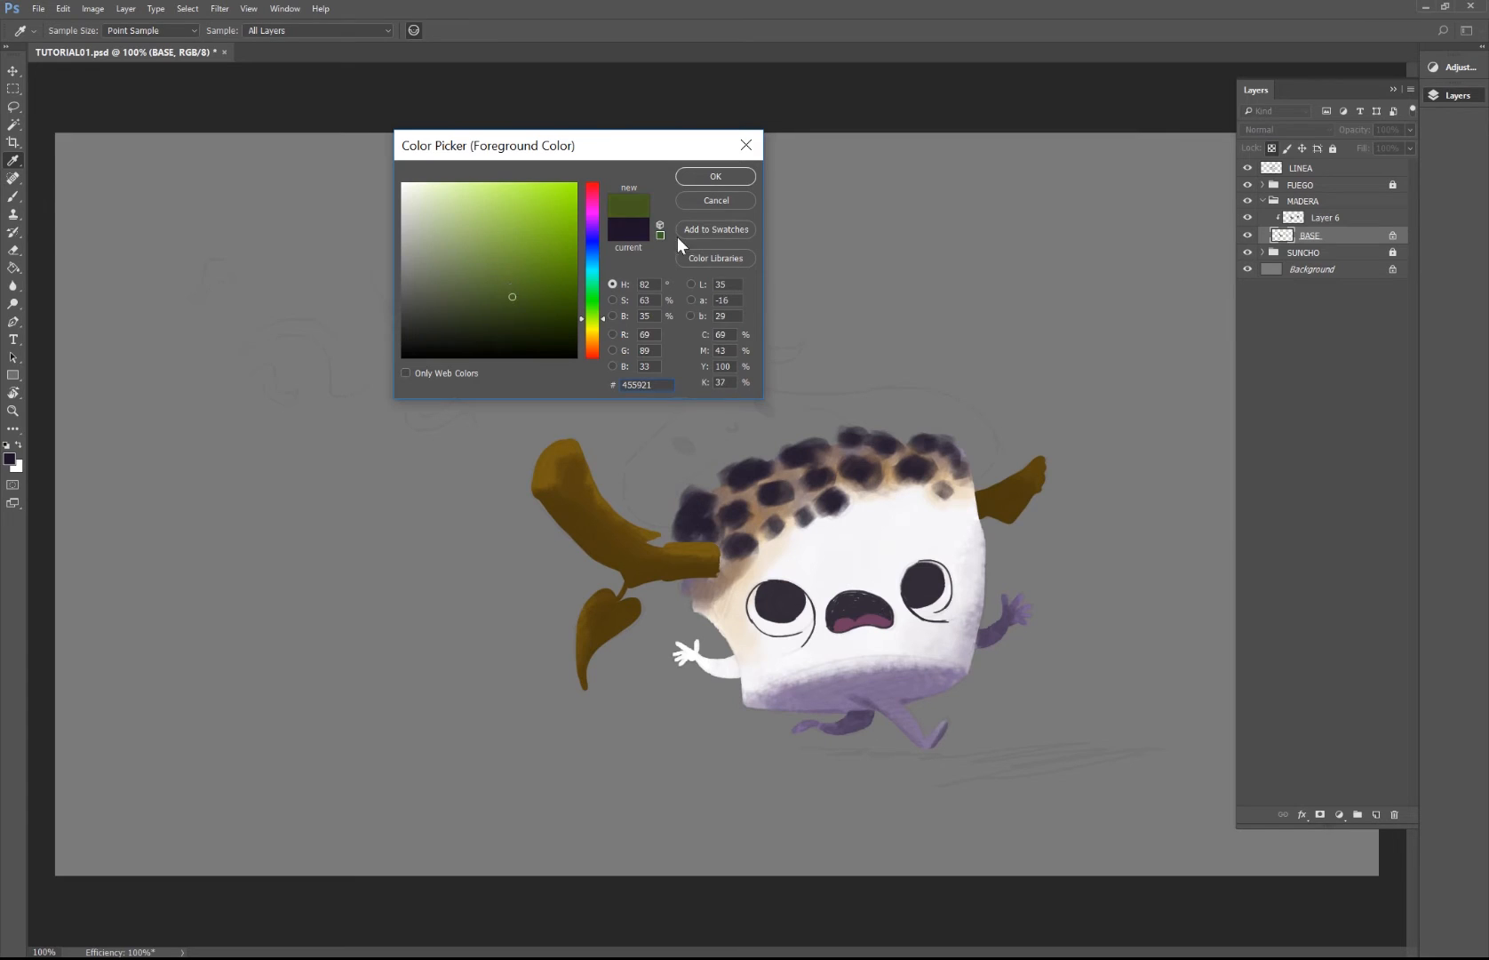
click(698, 174)
key(b)
mouse_move(569, 684)
mouse_down()
mouse_move(587, 645)
mouse_move(612, 632)
mouse_move(595, 603)
mouse_move(639, 614)
mouse_move(612, 599)
mouse_move(625, 655)
mouse_move(588, 655)
mouse_up()
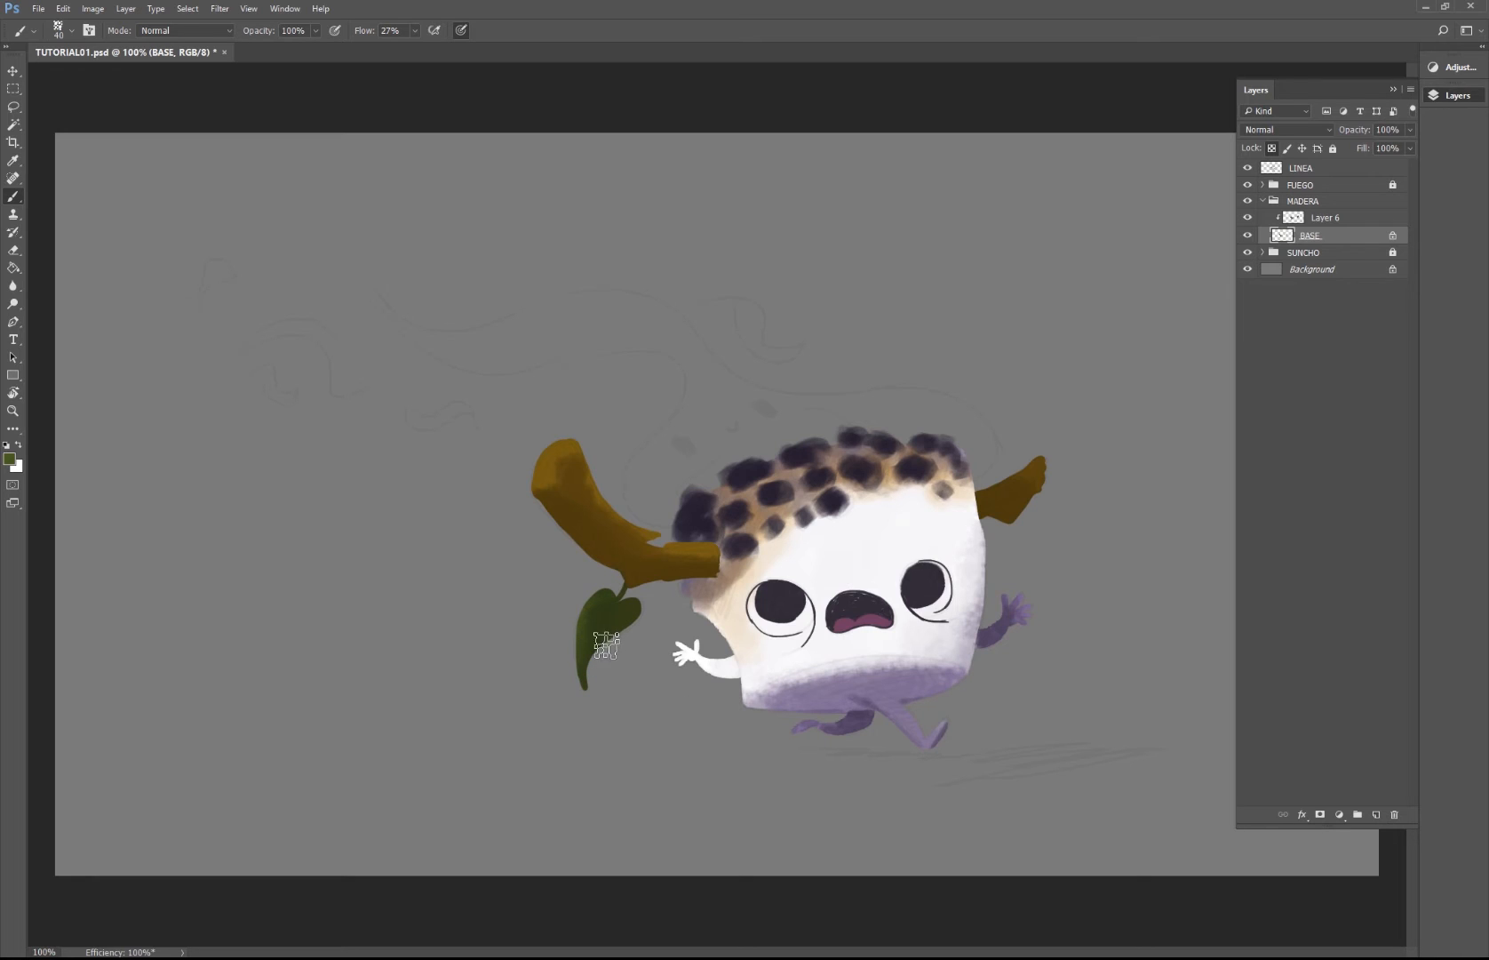
Step: Paint light green on the leaf's outer half, mid green along its middle and dark green on the inner lobe
alt+shift+right_click(597, 549)
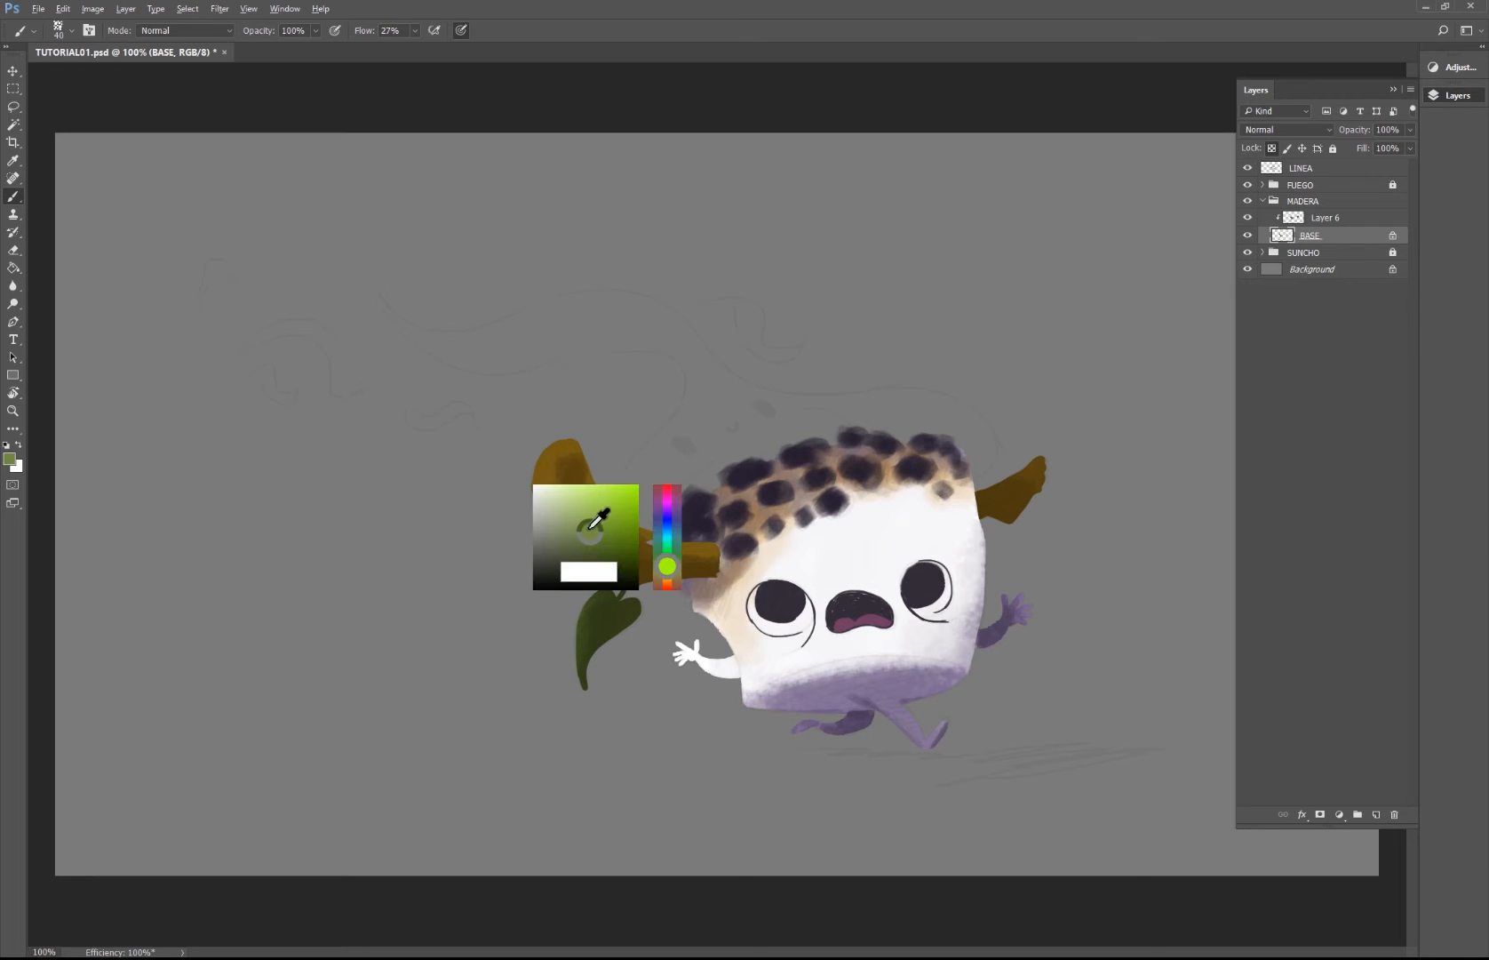
mouse_move(598, 606)
mouse_down()
mouse_move(600, 695)
mouse_move(576, 672)
mouse_up()
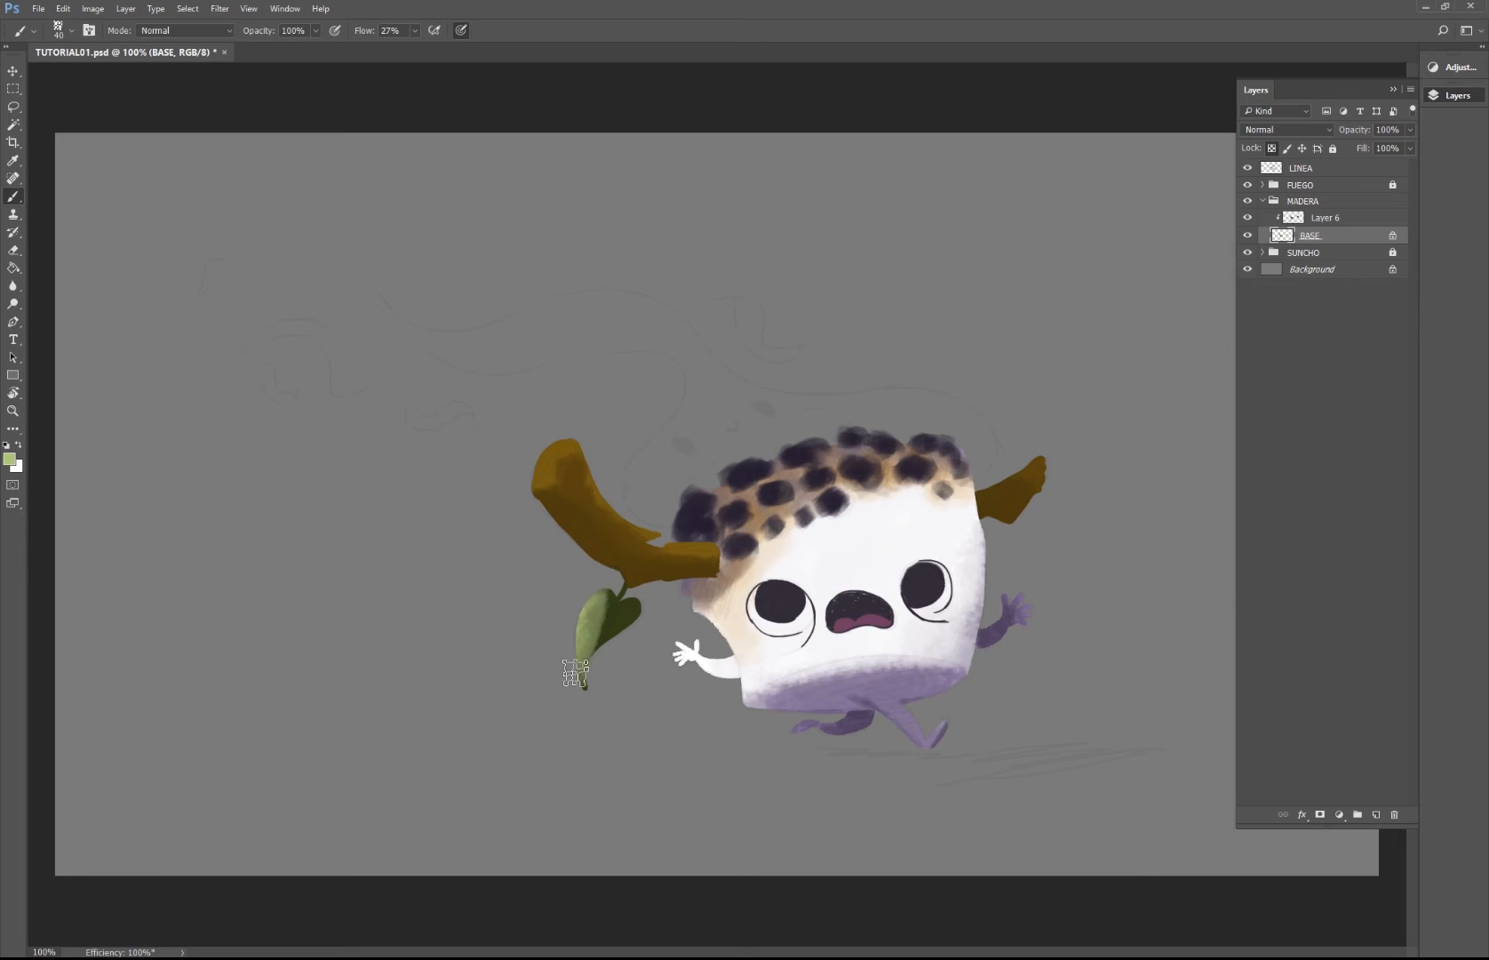
alt+shift+right_click(606, 619)
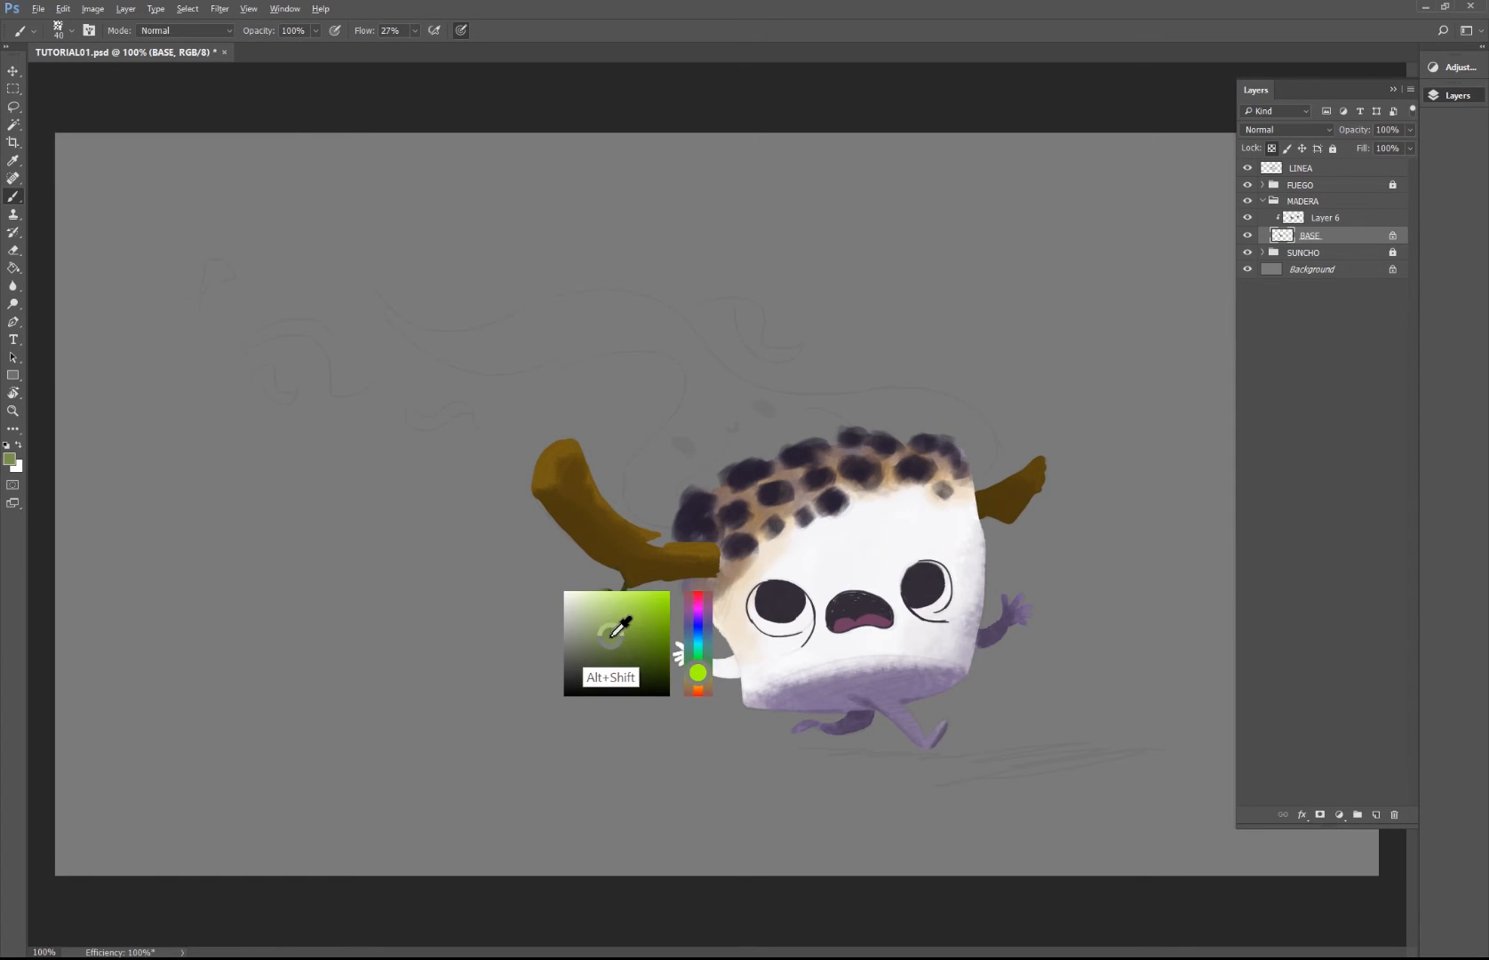
drag(614, 606, 602, 654)
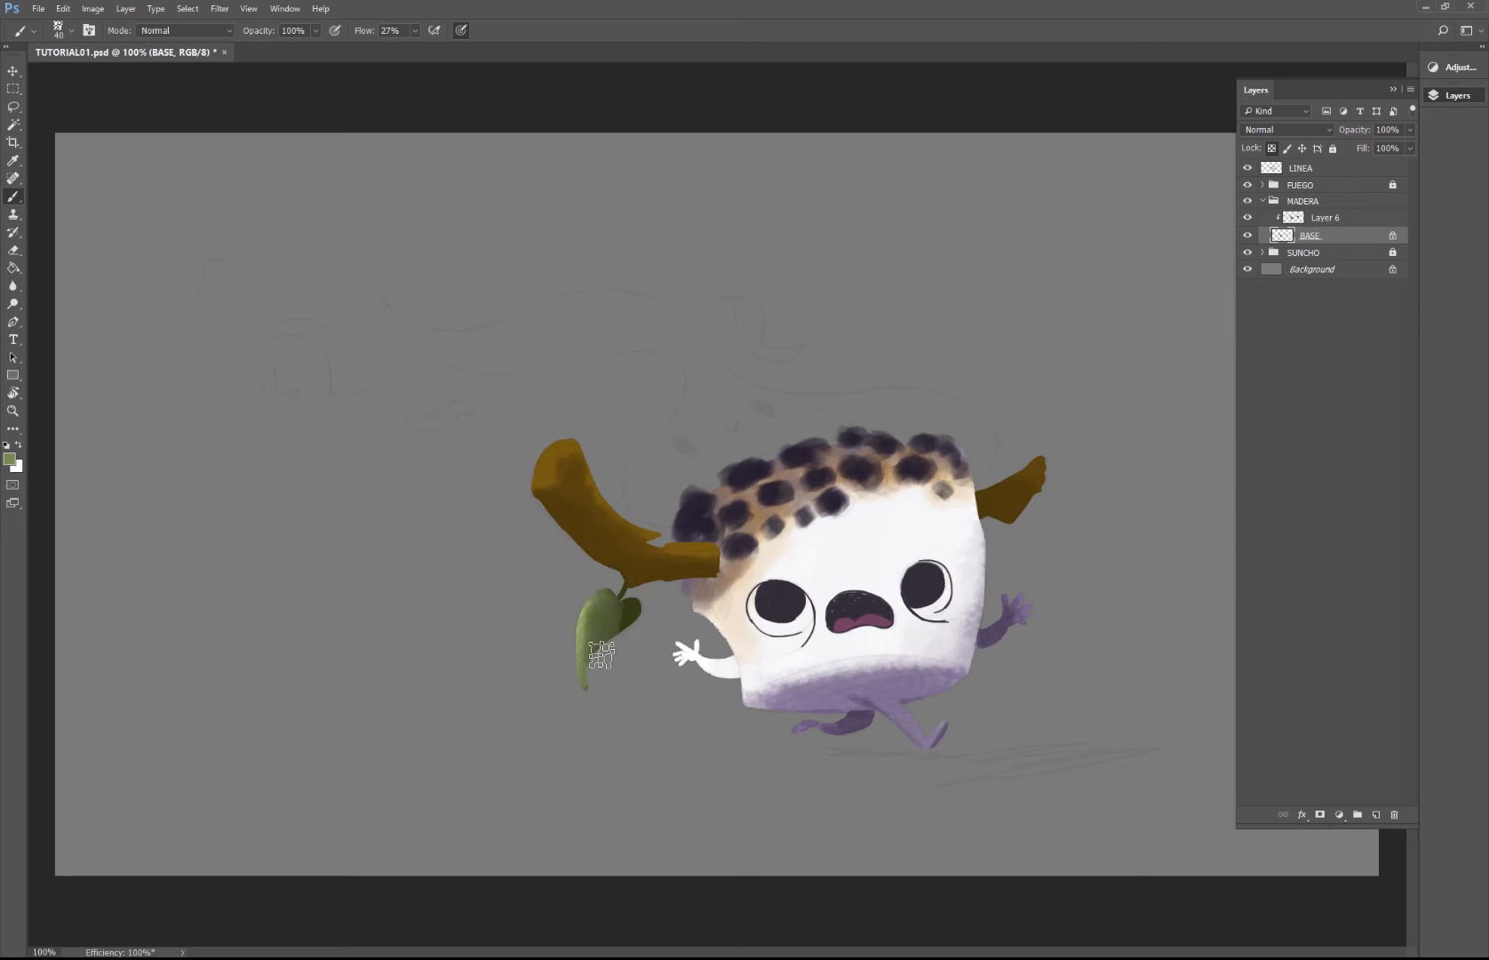
alt+shift+right_click(625, 611)
drag(613, 632, 594, 675)
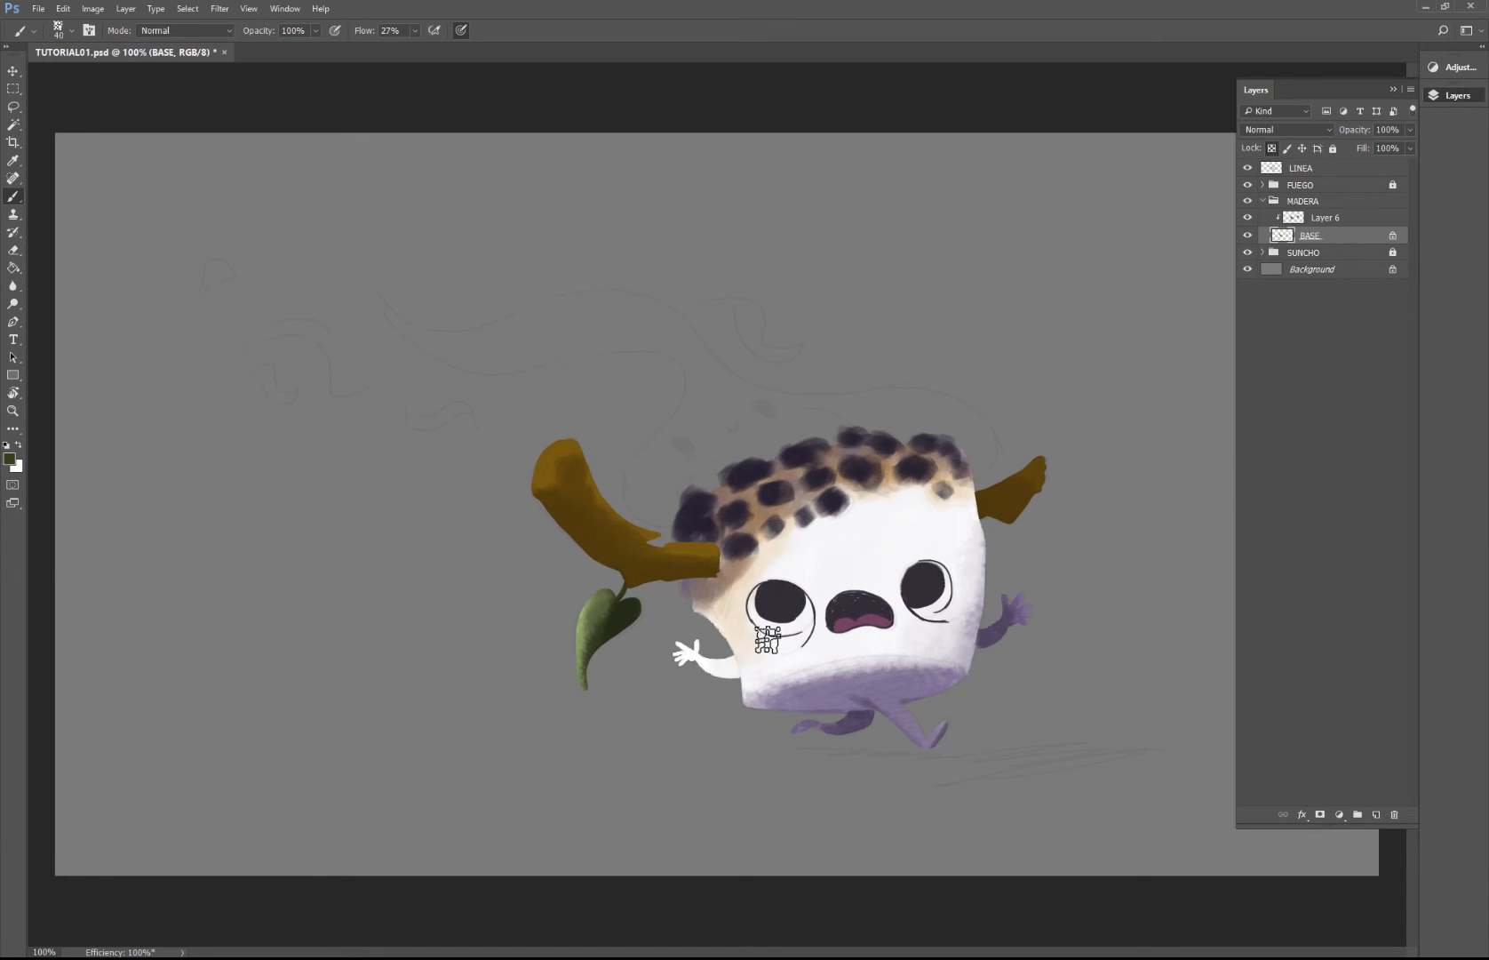
Step: Sample the branch's brown, shift it to the redder 62340b, and repaint the large branch and the small stick on BASE
key(i)
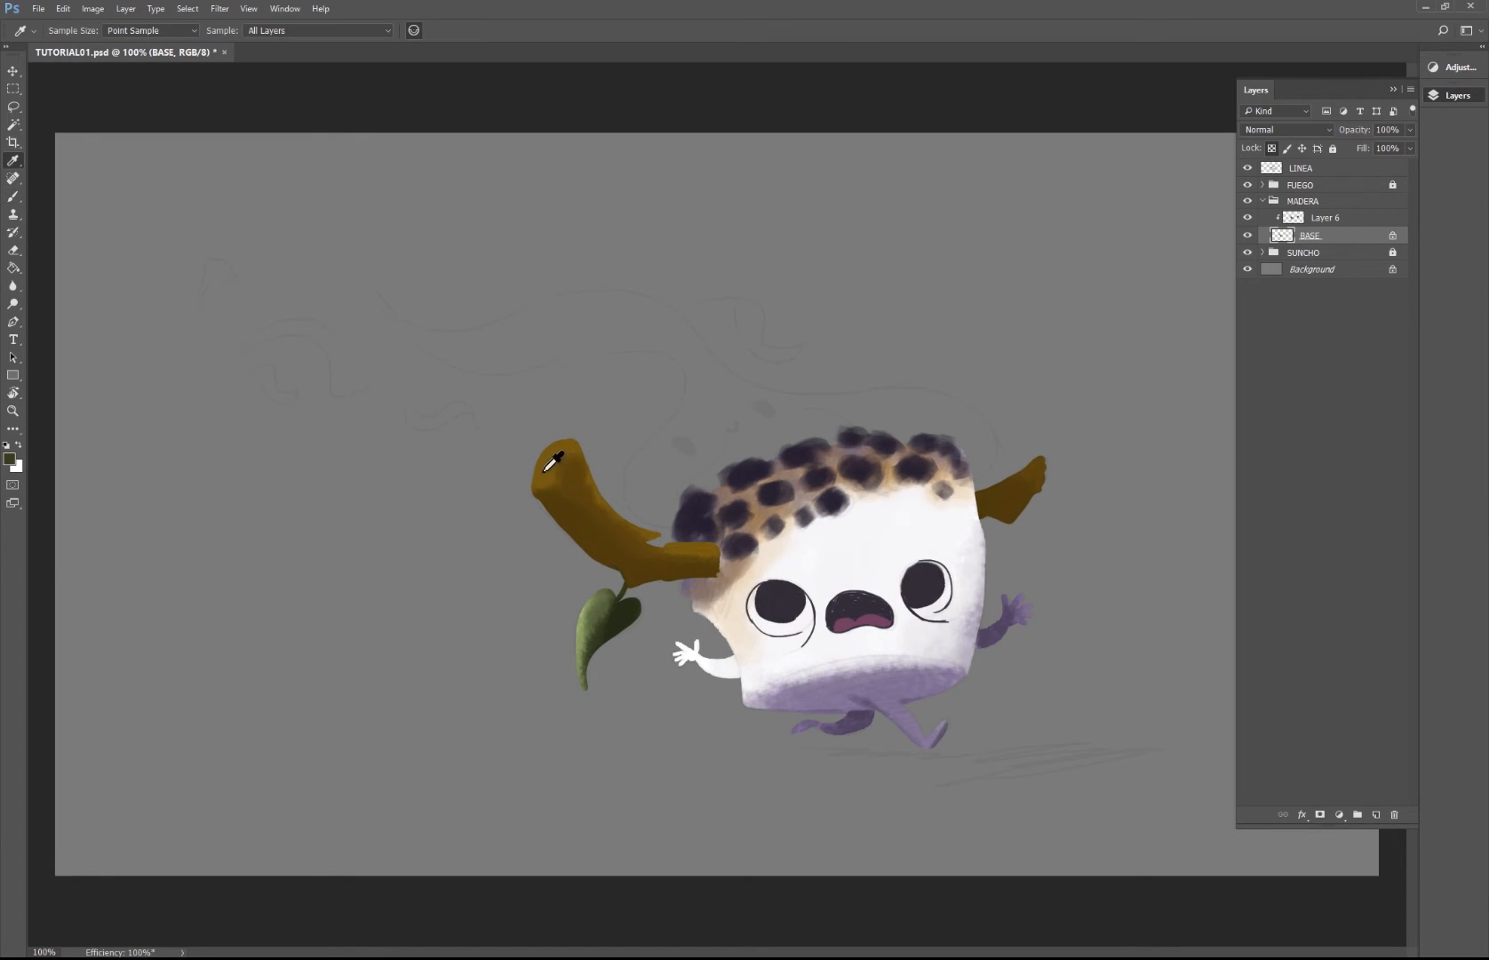
click(549, 469)
mouse_move(603, 492)
mouse_down()
mouse_move(603, 506)
mouse_move(598, 492)
mouse_up()
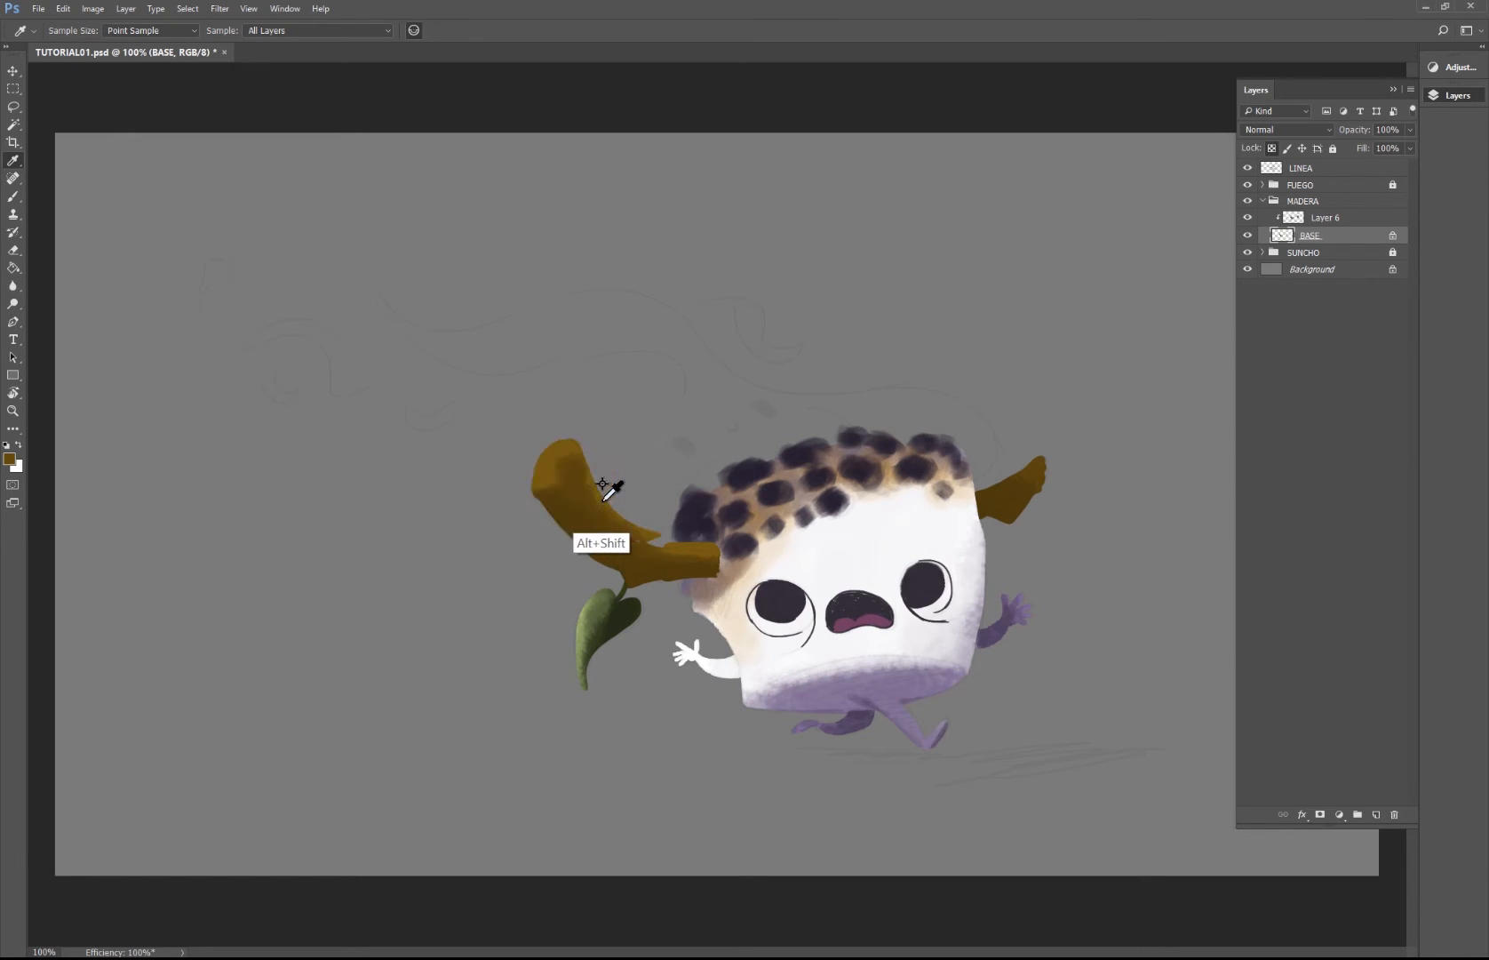
click(11, 460)
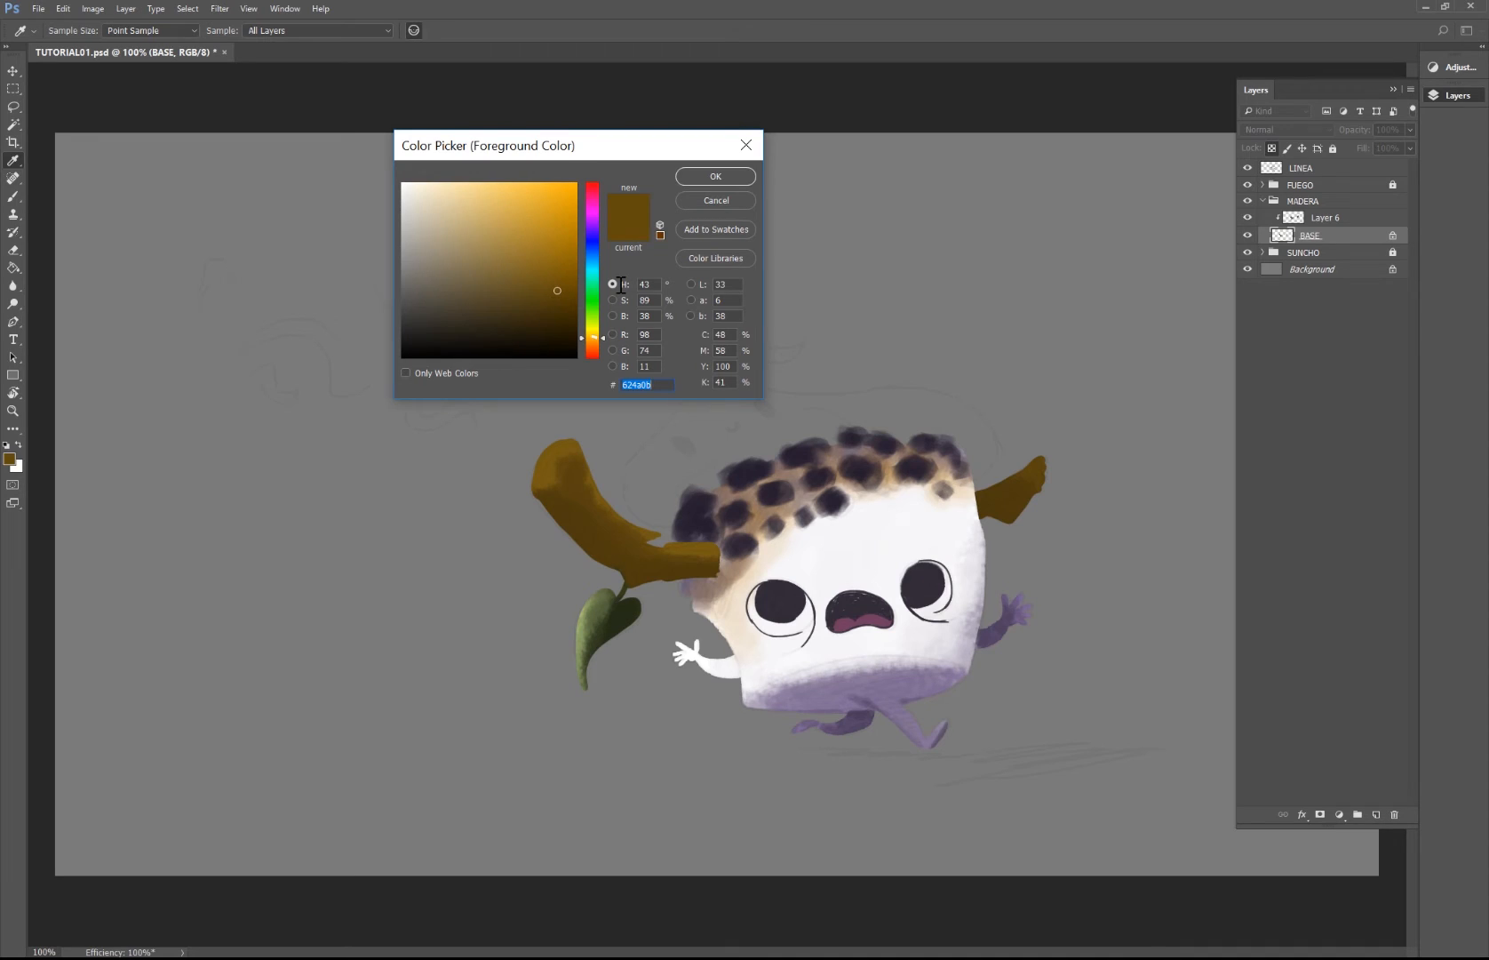
drag(592, 335, 592, 345)
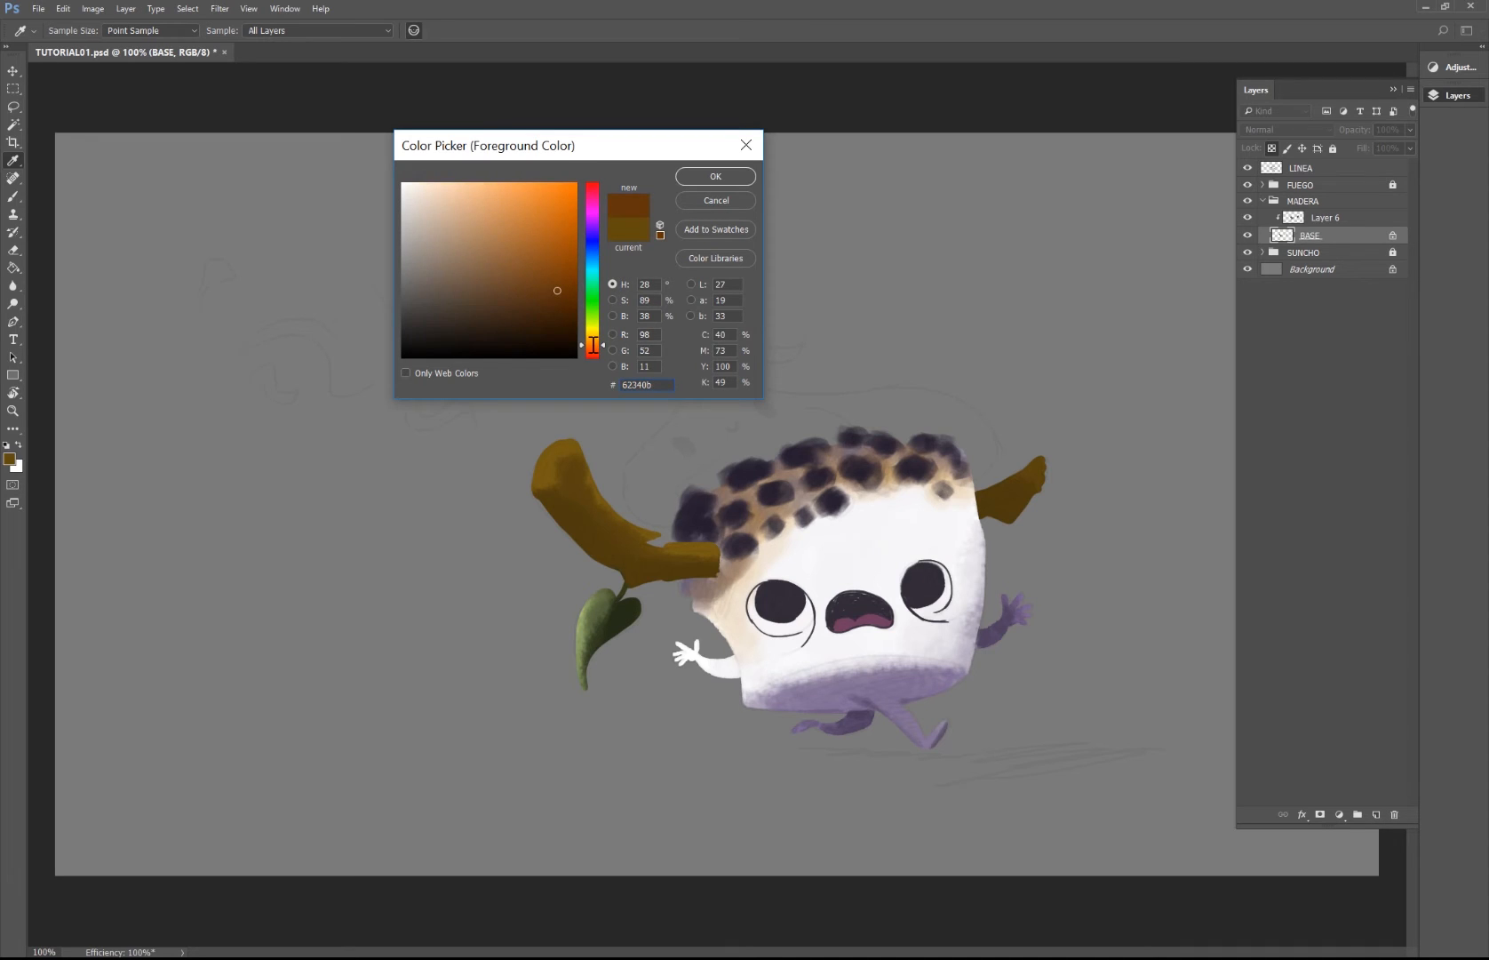
click(685, 177)
key(b)
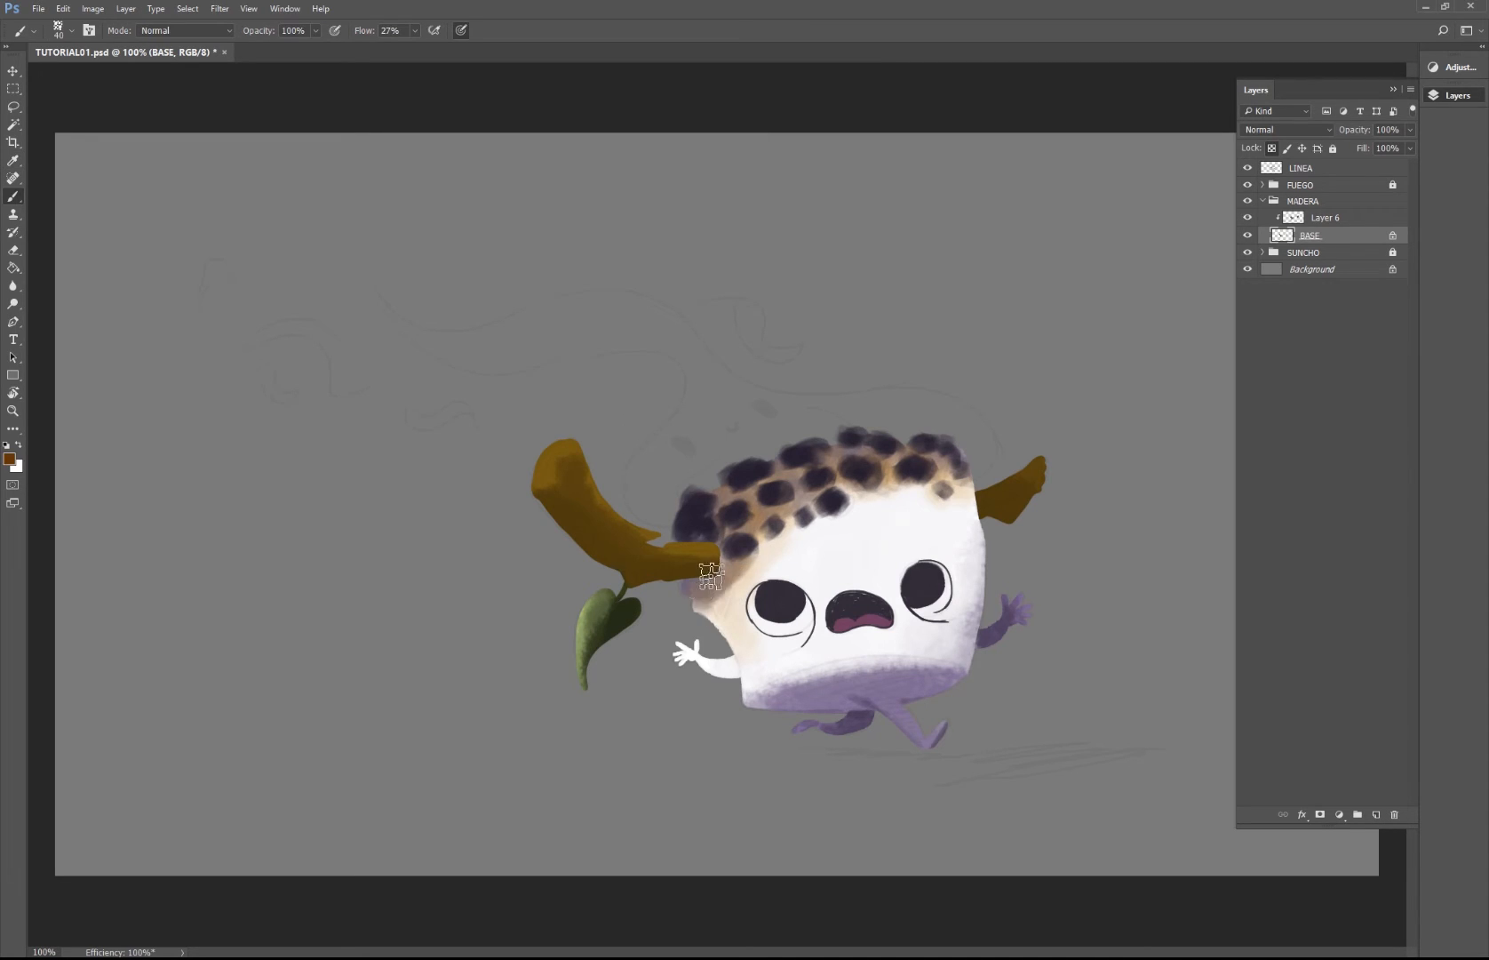
mouse_move(703, 563)
mouse_down()
mouse_move(650, 585)
mouse_move(708, 558)
mouse_move(624, 553)
mouse_move(652, 563)
mouse_move(630, 550)
mouse_move(656, 531)
mouse_move(597, 547)
mouse_move(588, 508)
mouse_move(557, 502)
mouse_move(575, 524)
mouse_move(570, 470)
mouse_move(620, 518)
mouse_move(547, 445)
mouse_up()
mouse_move(1004, 496)
mouse_down()
mouse_move(1013, 508)
mouse_move(1019, 478)
mouse_up()
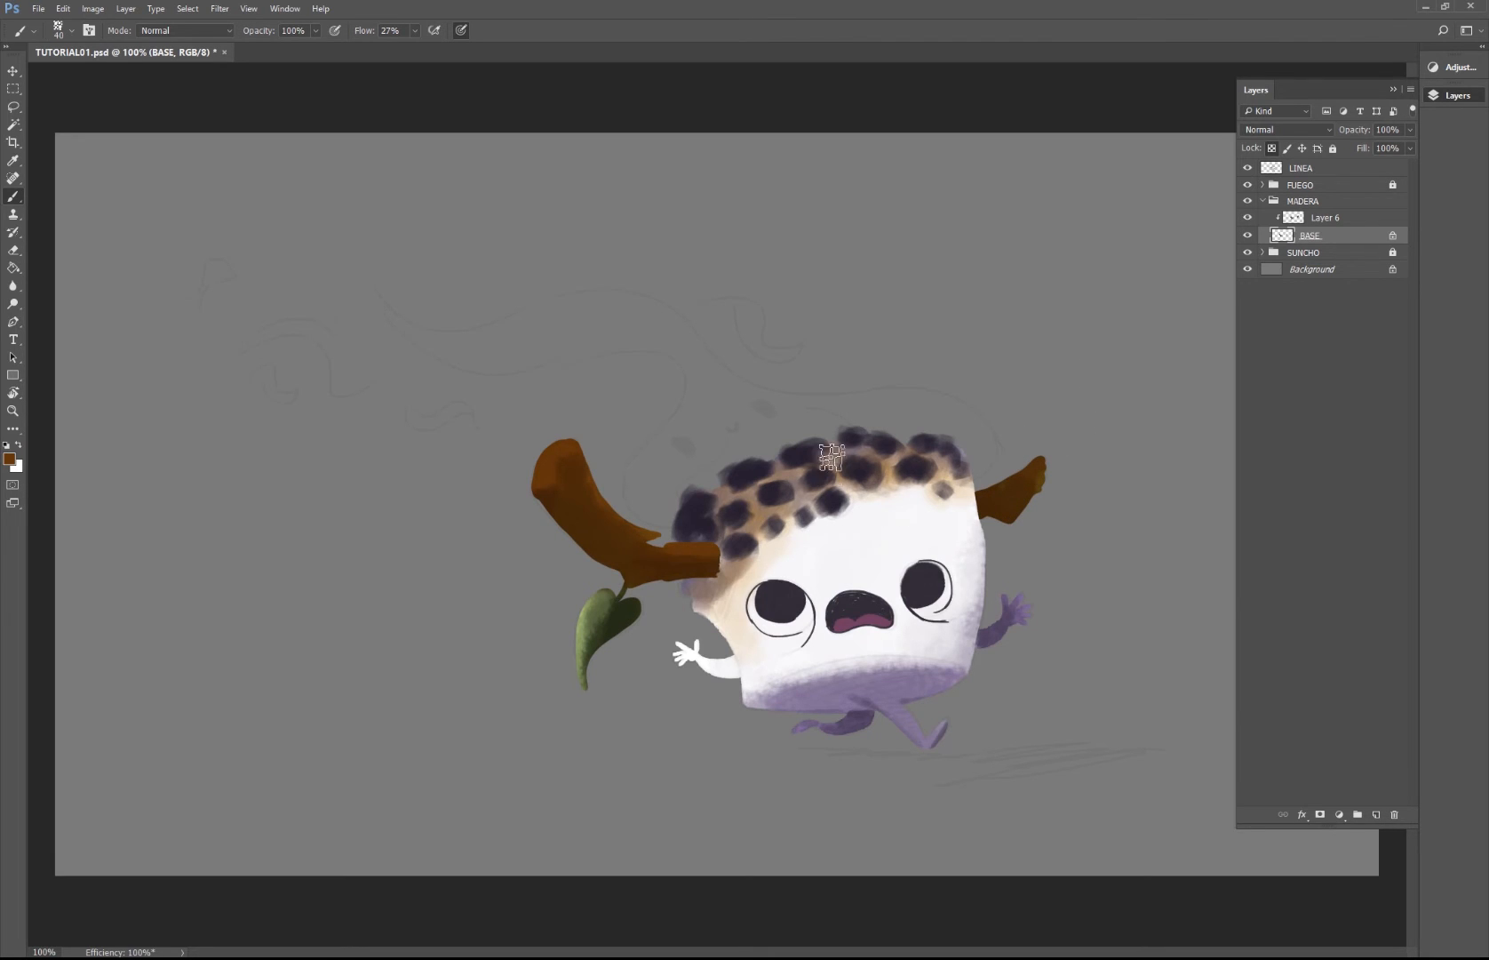
Step: Choose a light tan, resize the textured brush to 20 px and paint the cut face of the large branch
click(9, 458)
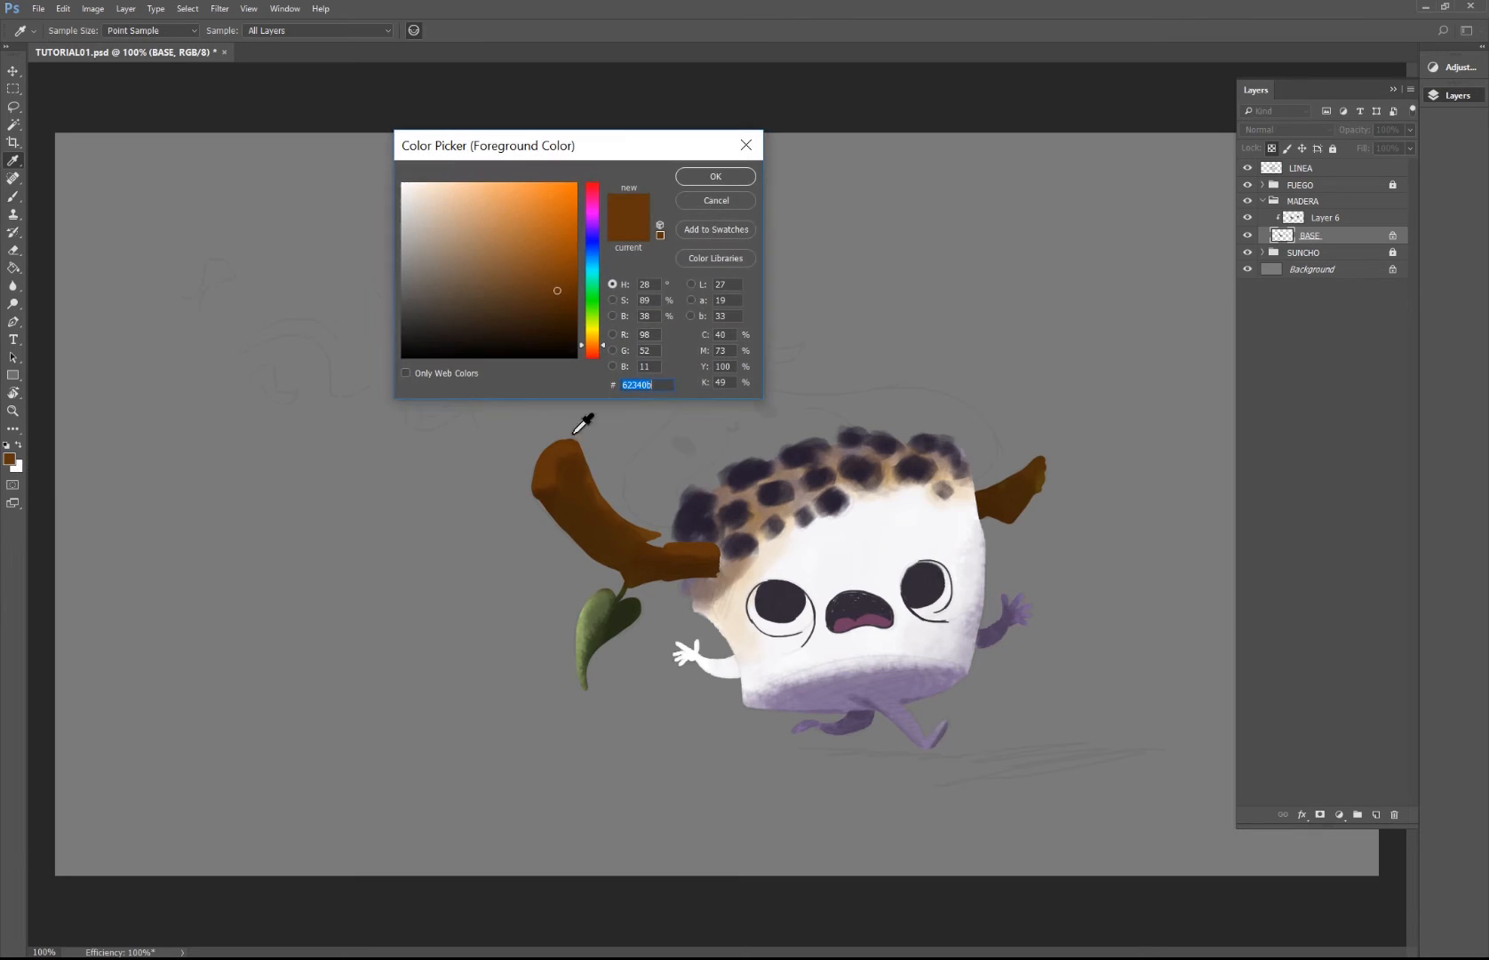
click(489, 240)
click(715, 176)
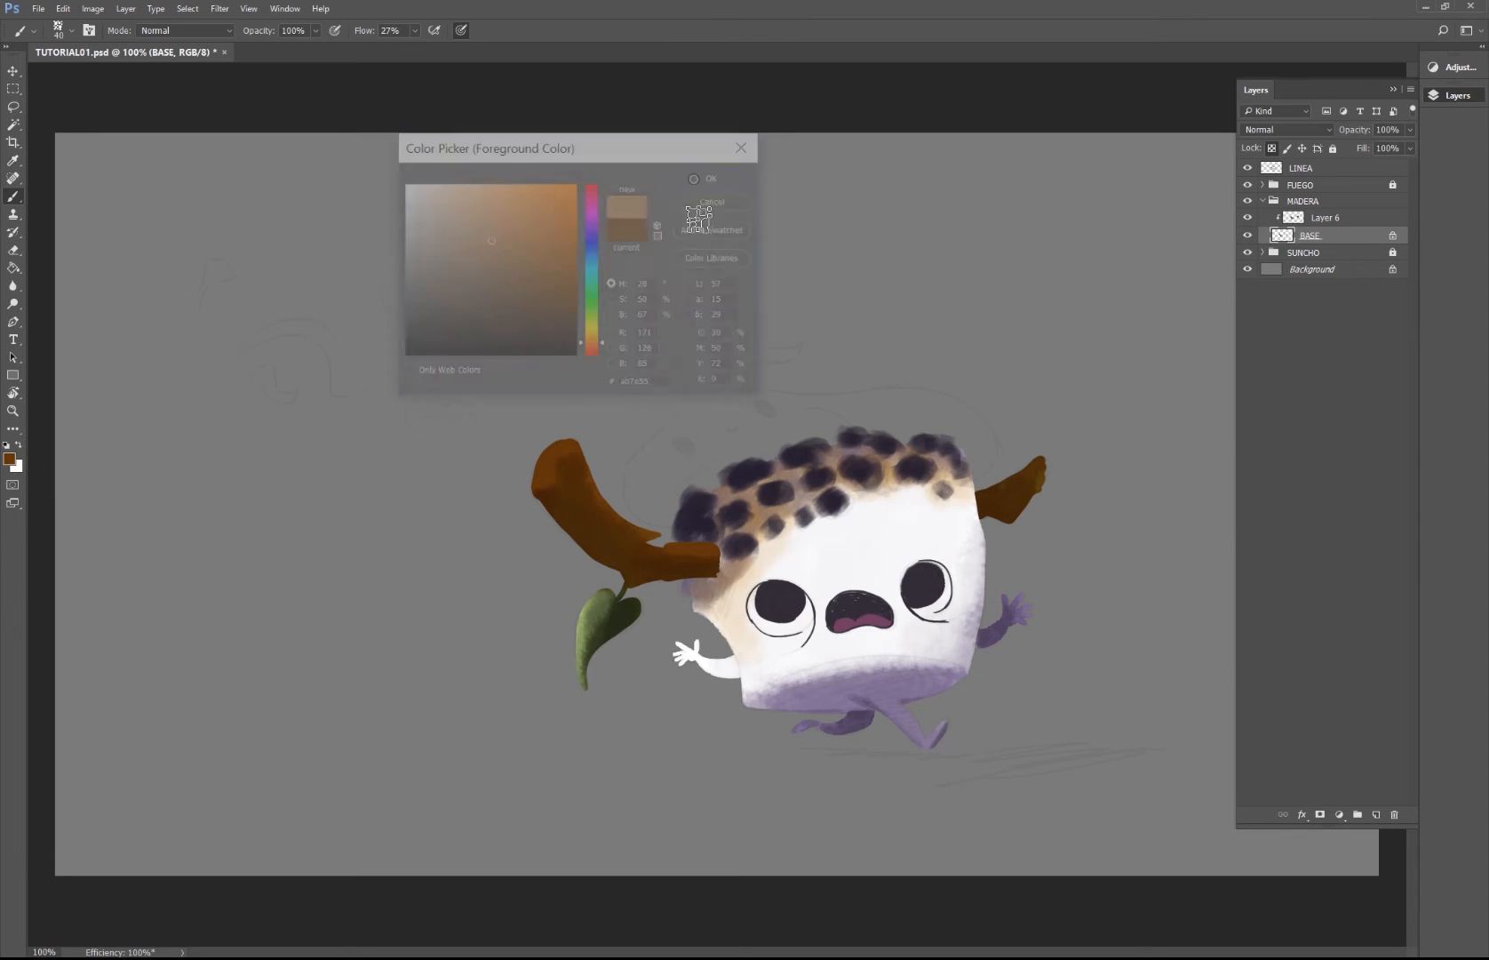
right_click(581, 466)
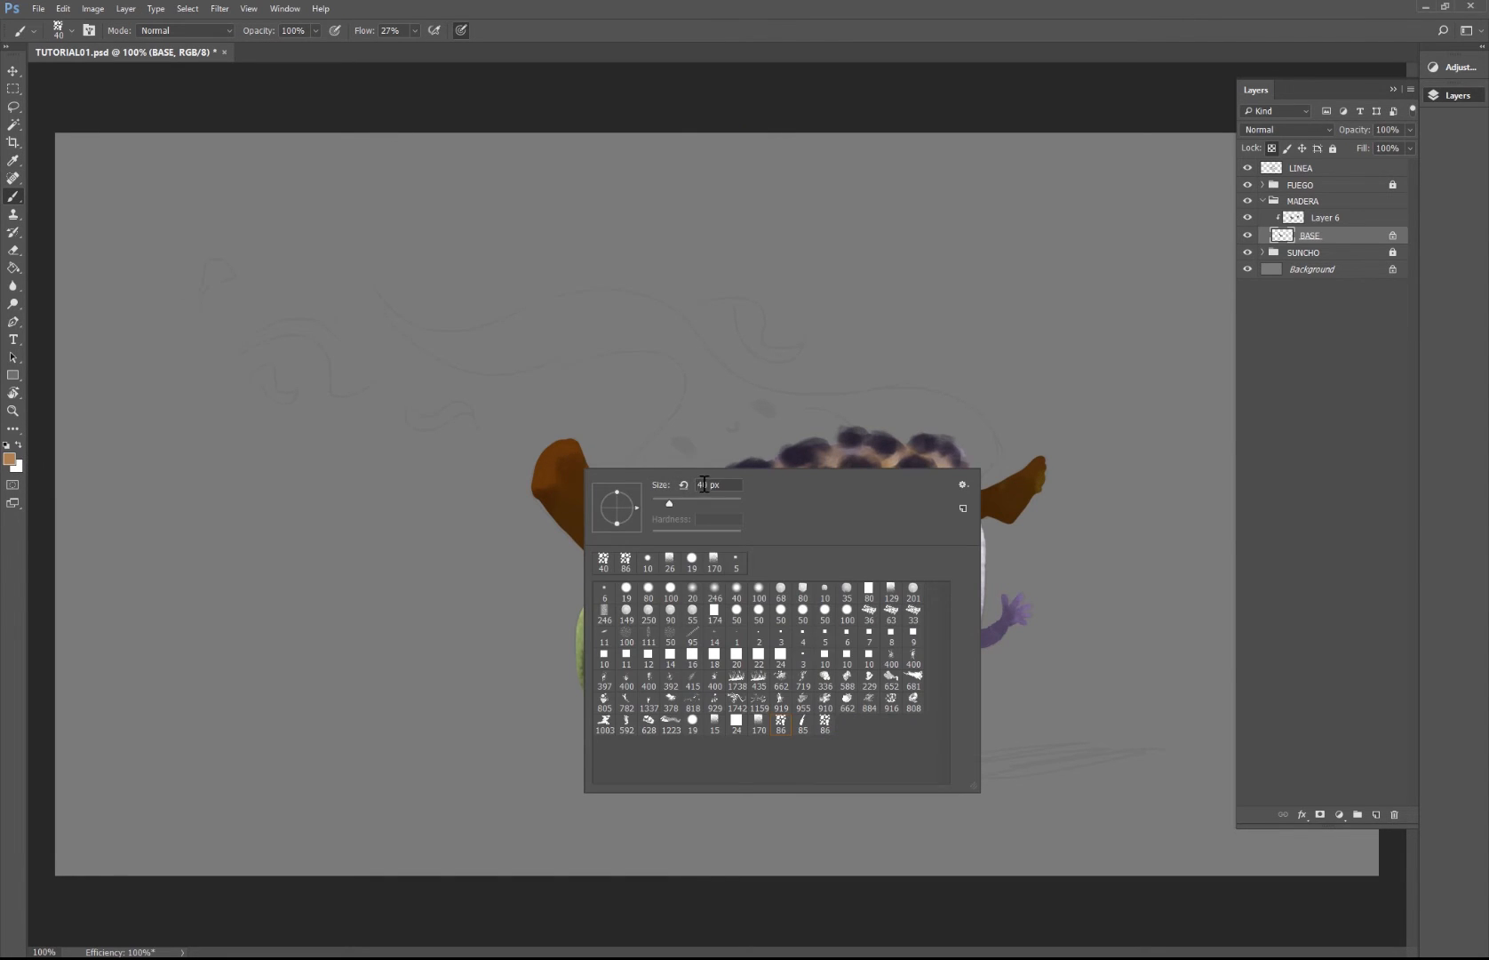
text(20)
key(Return)
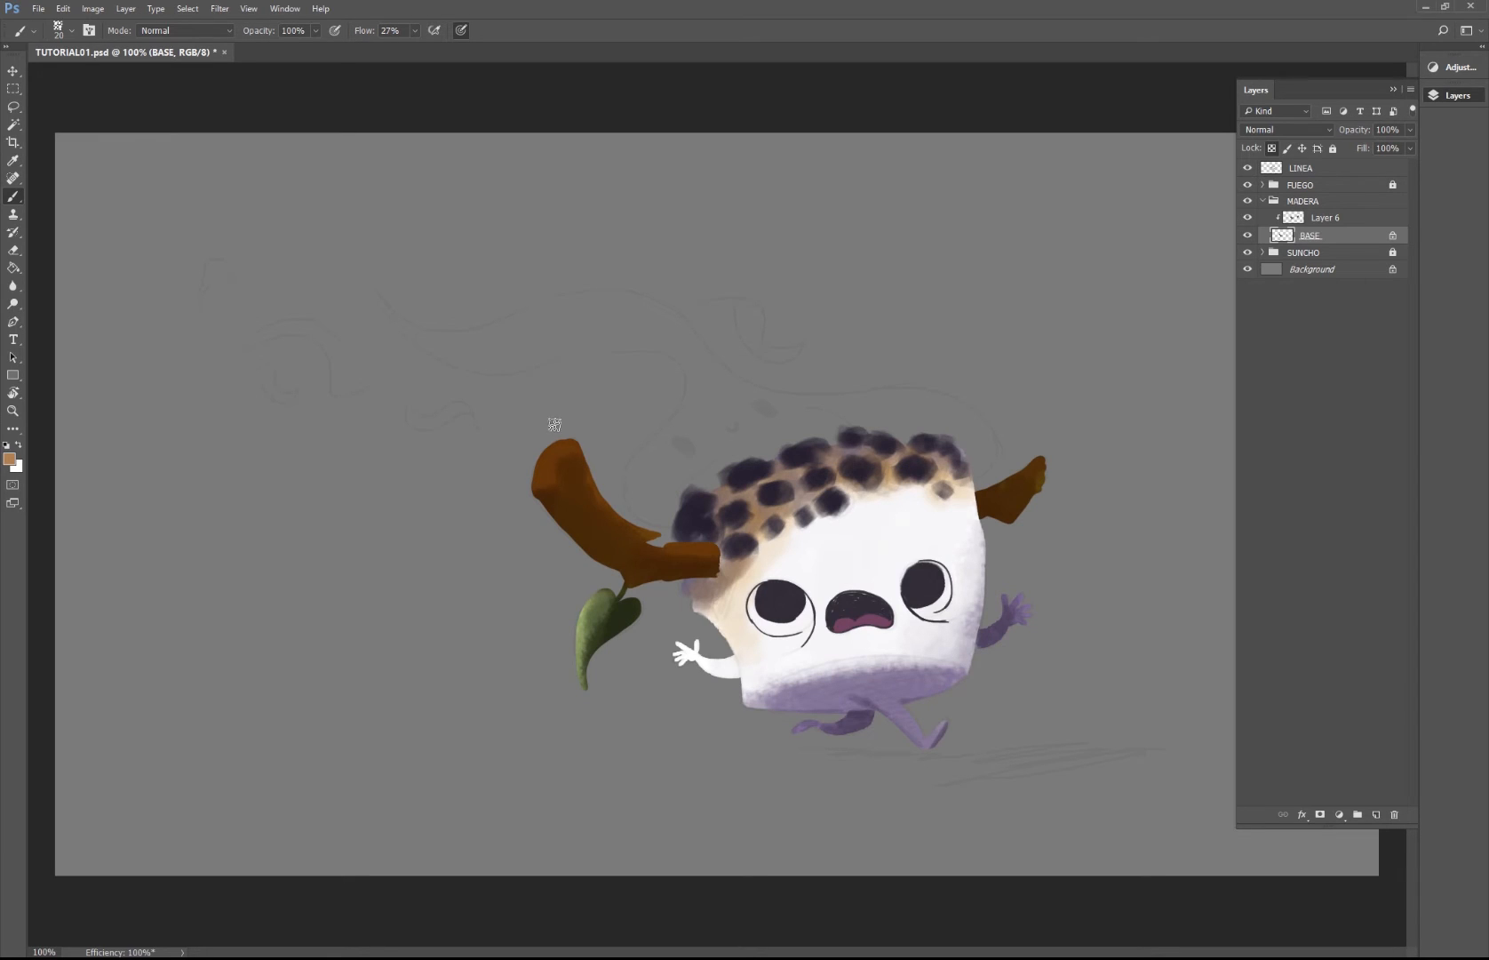
mouse_move(567, 456)
mouse_down()
mouse_move(543, 485)
mouse_move(571, 459)
mouse_up()
Step: Sample browns from the wood to clean the rim of the cut face and darken the small stick
key(i)
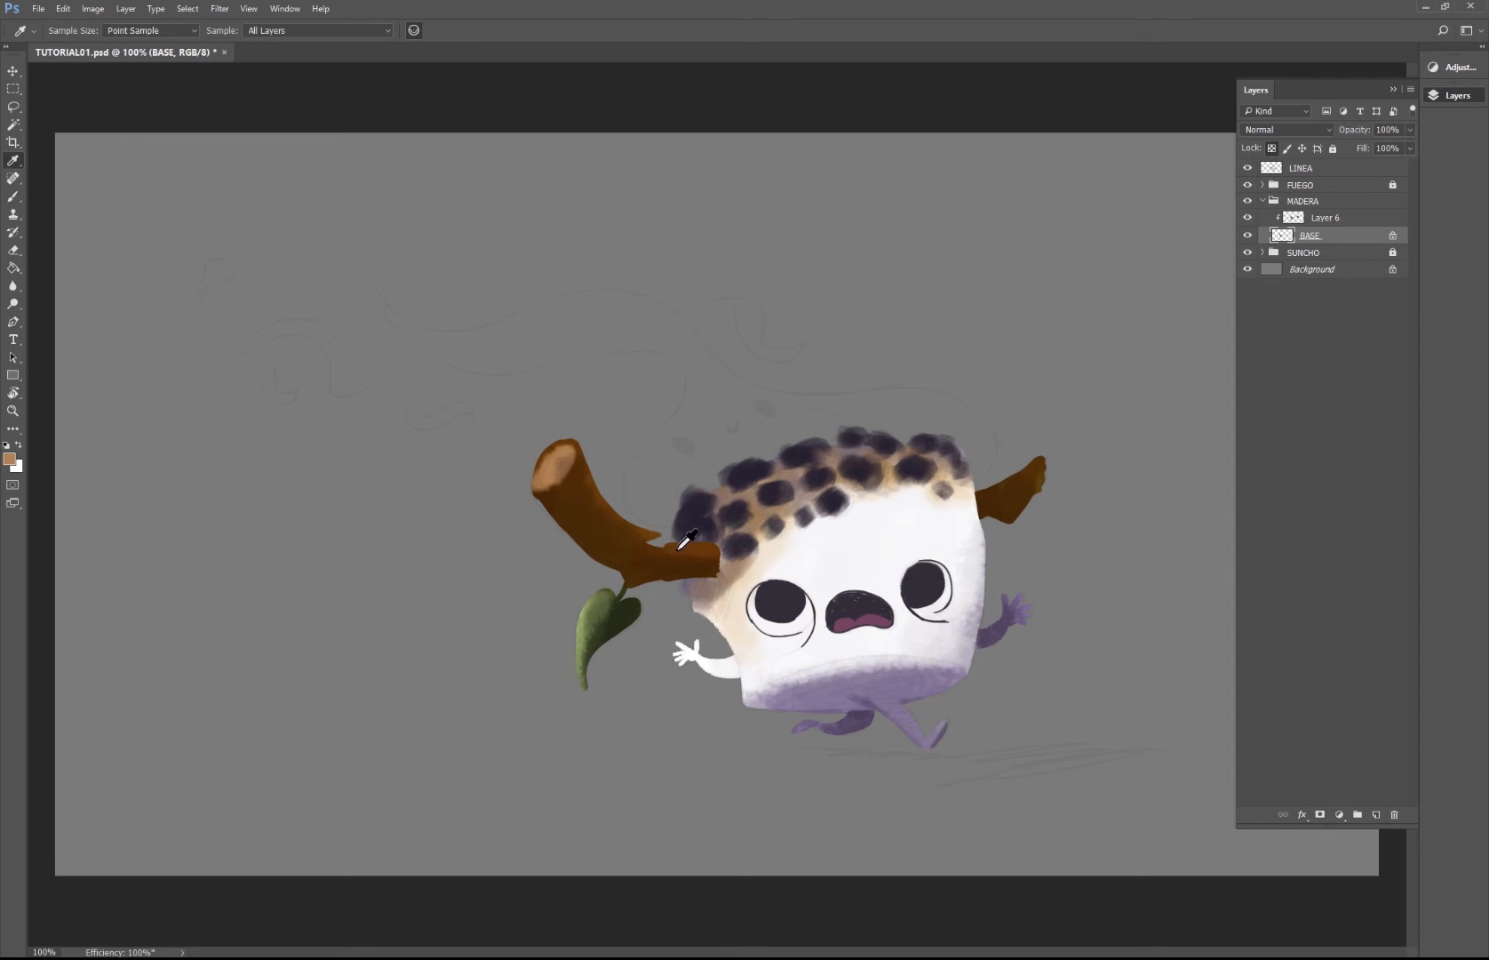
click(715, 546)
key(b)
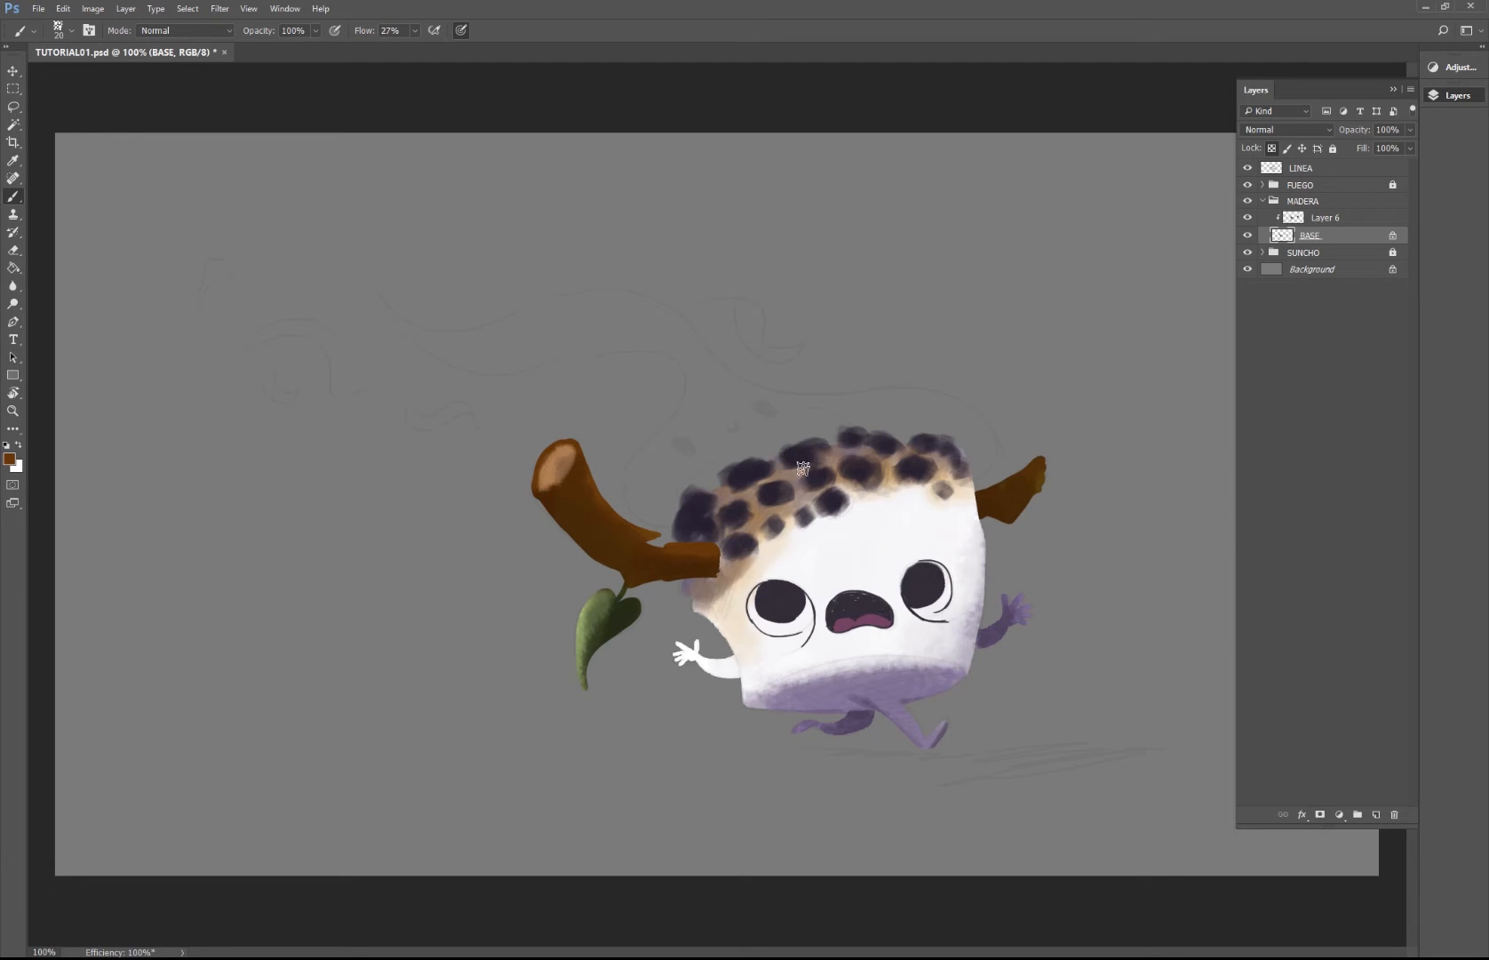
key(i)
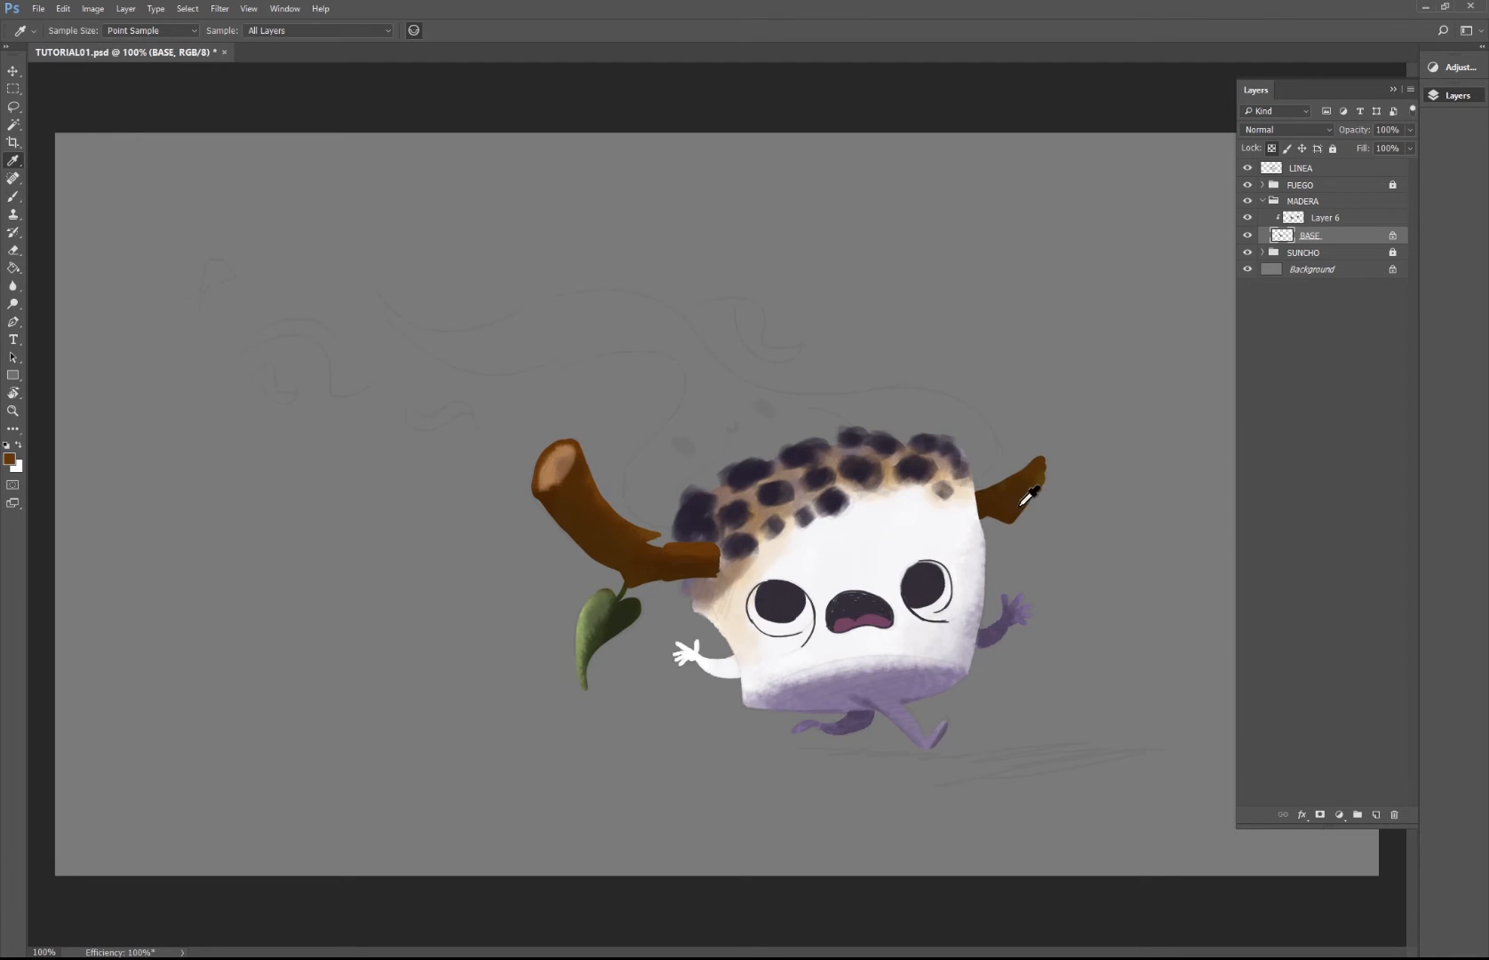
key(b)
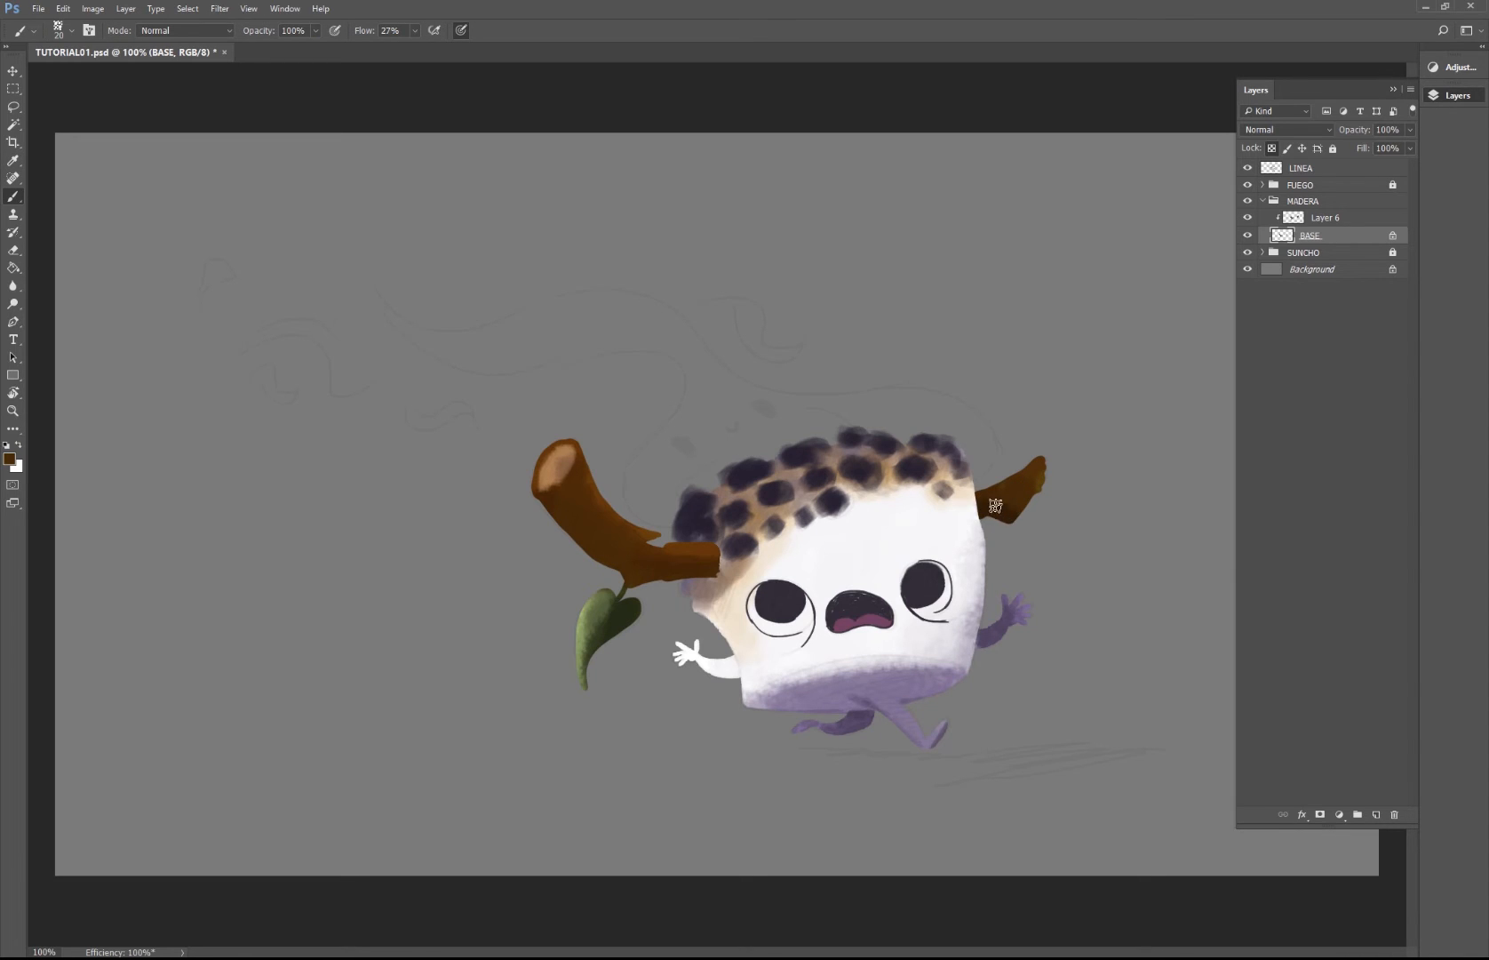
Step: Enable airbrush-style build-up, set the brush flow to 10% and add a layer clipped to MADERA's BASE for wood grain
click(433, 30)
click(414, 32)
click(685, 581)
click(1376, 814)
Step: Resize the textured brush to 5 px for detailing the large branch close up
key(z)
drag(682, 558, 777, 565)
drag(827, 685, 708, 584)
key(b)
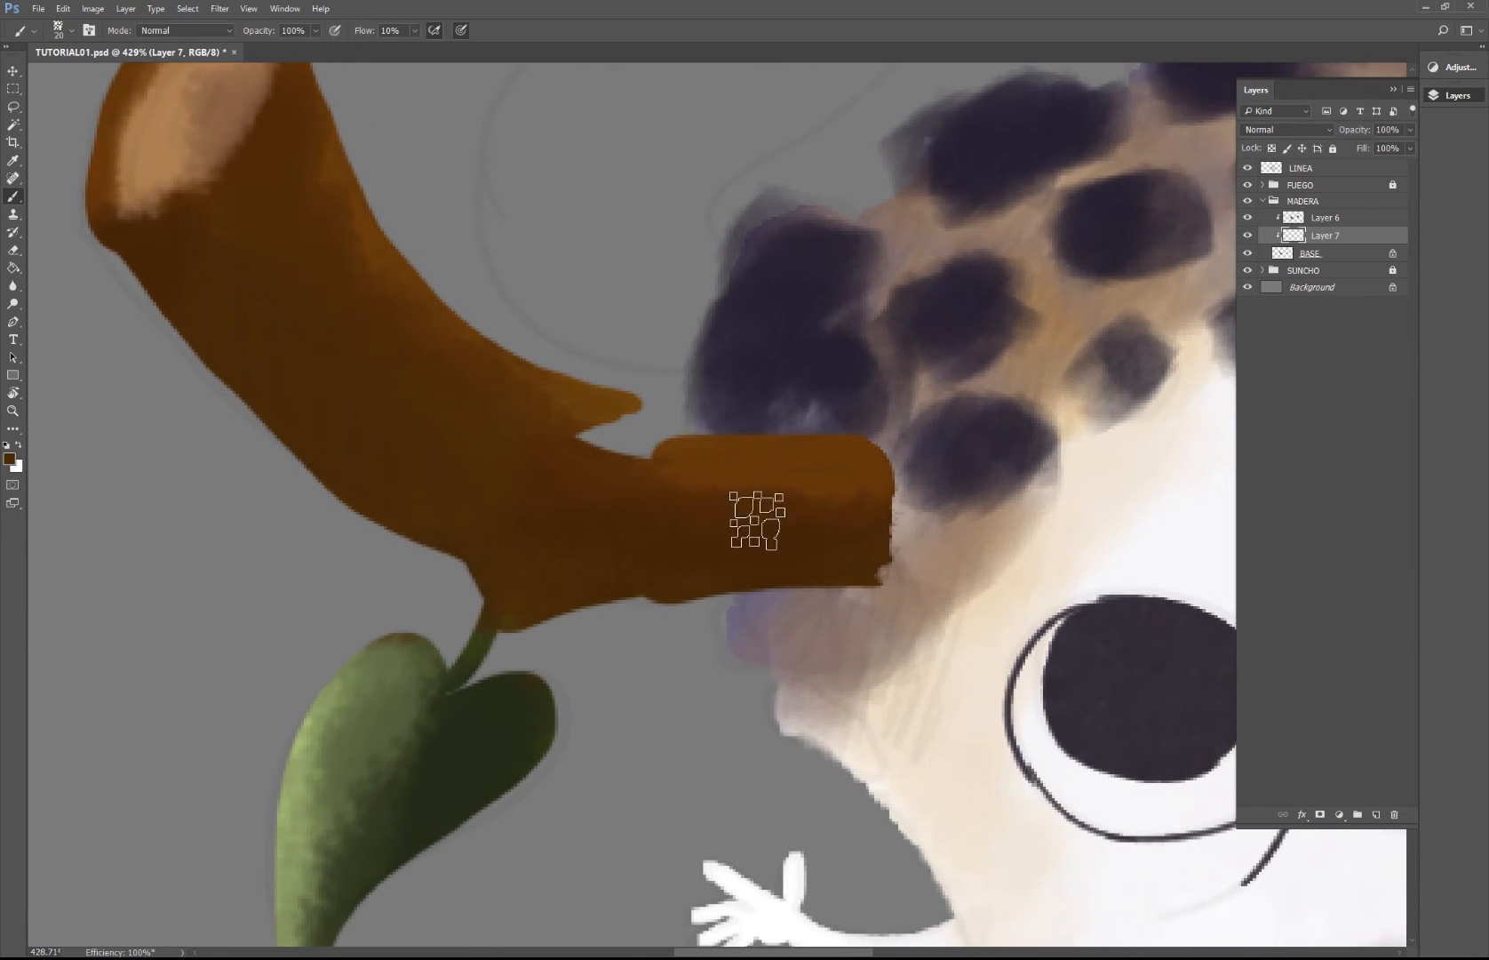
right_click(758, 480)
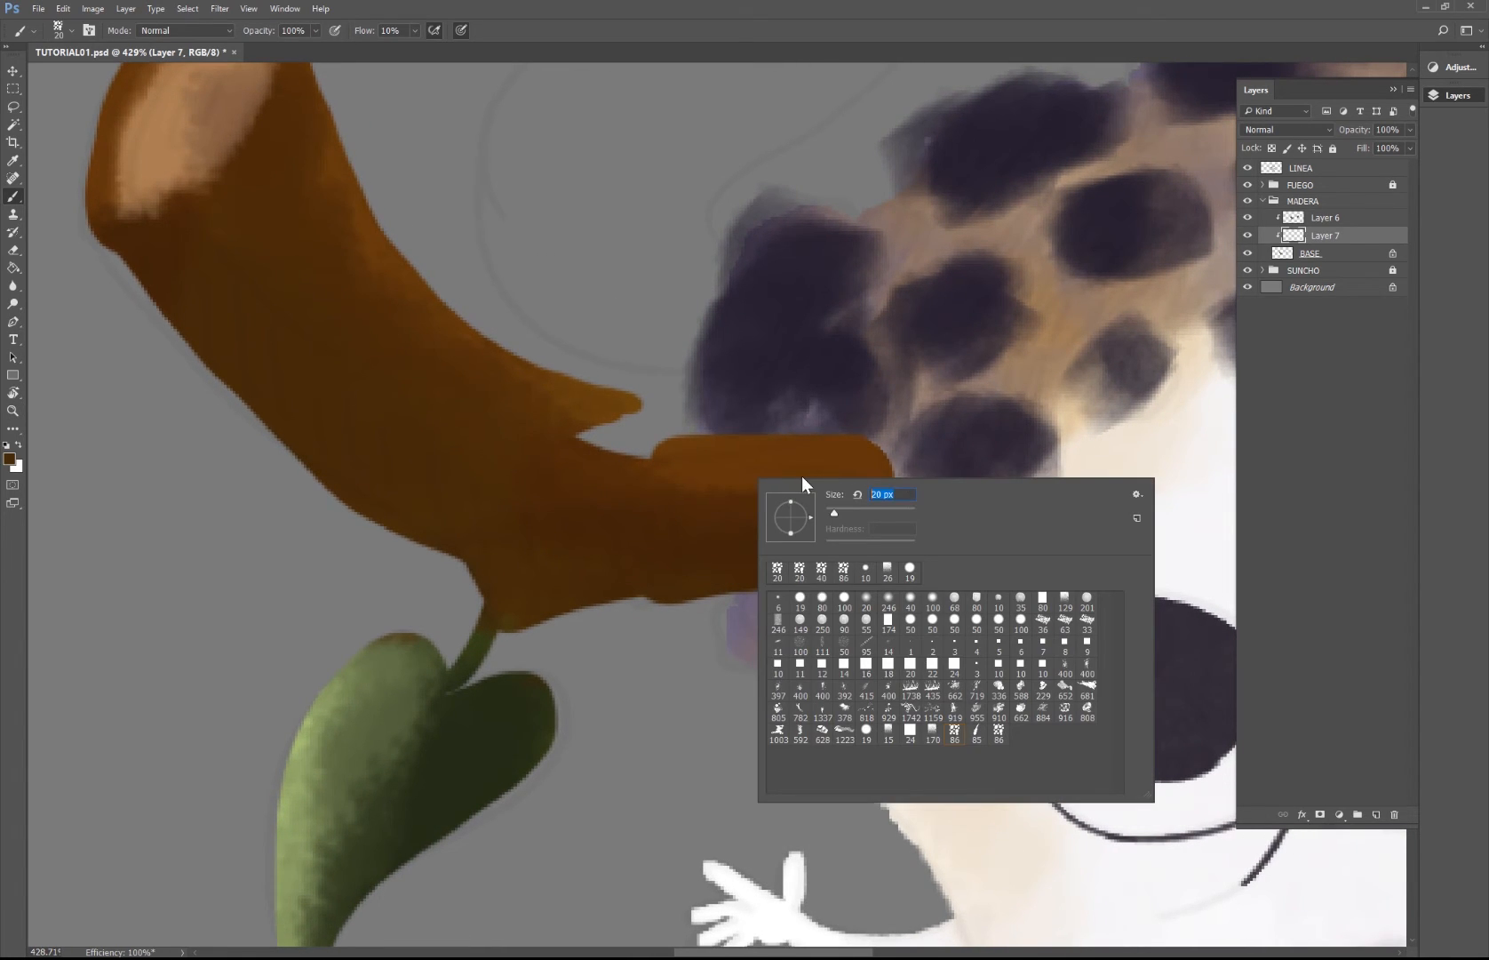
text(5)
key(Return)
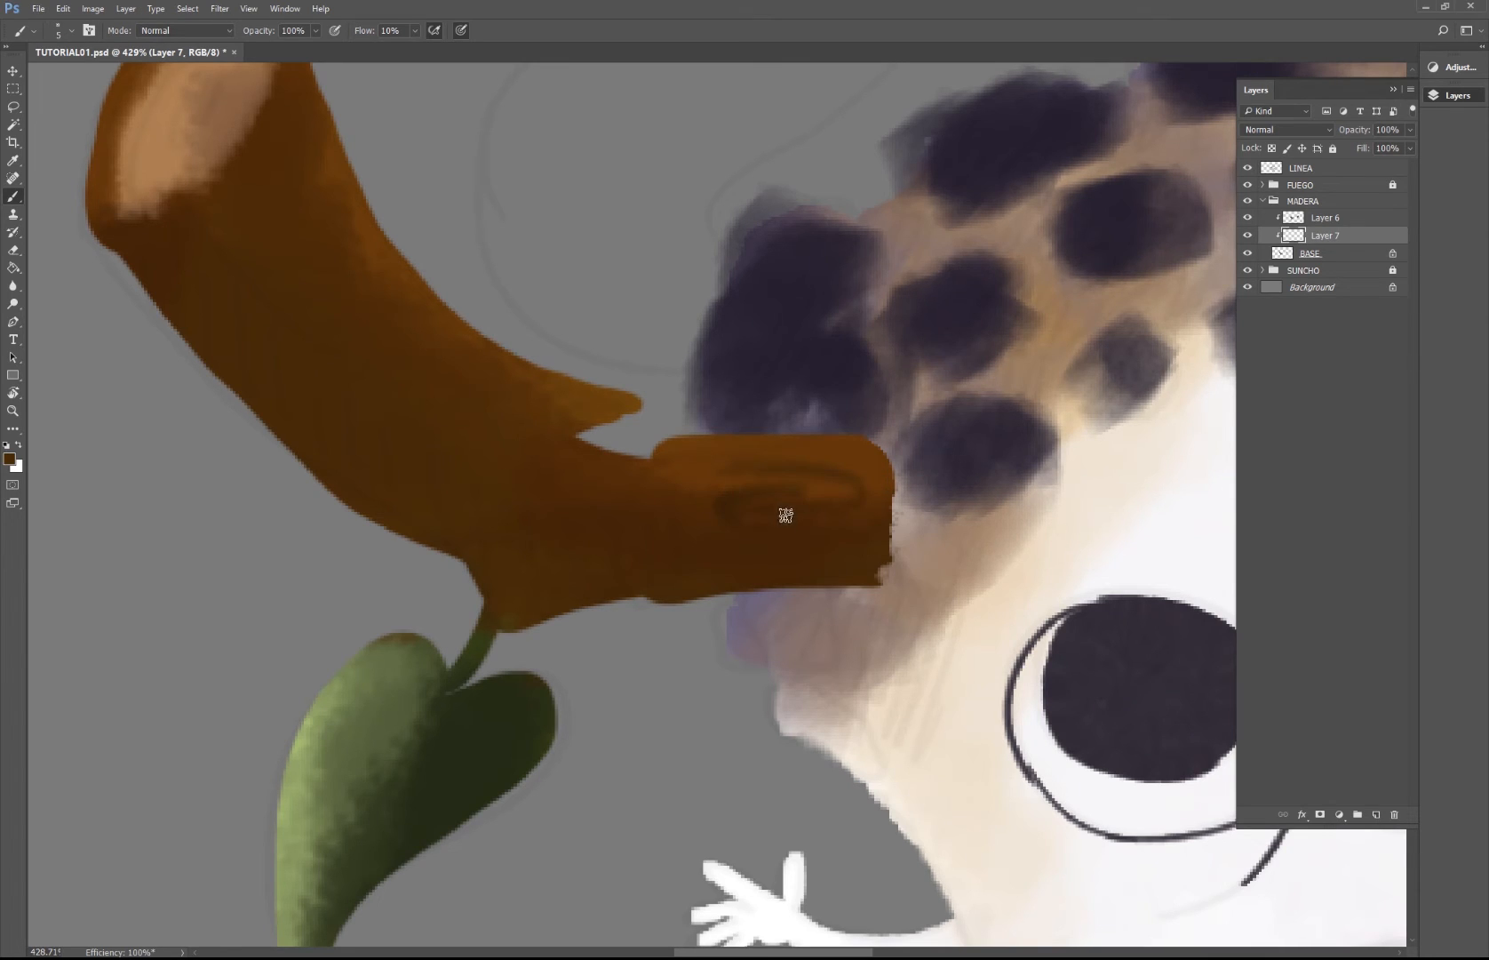
Step: Try a looped grain line on the branch's short section next to the marshmallow, and delete it with a lasso selection
mouse_move(757, 509)
mouse_down()
mouse_move(793, 464)
mouse_move(834, 513)
mouse_move(737, 521)
mouse_move(907, 515)
mouse_move(694, 474)
mouse_up()
key(l)
key(Delete)
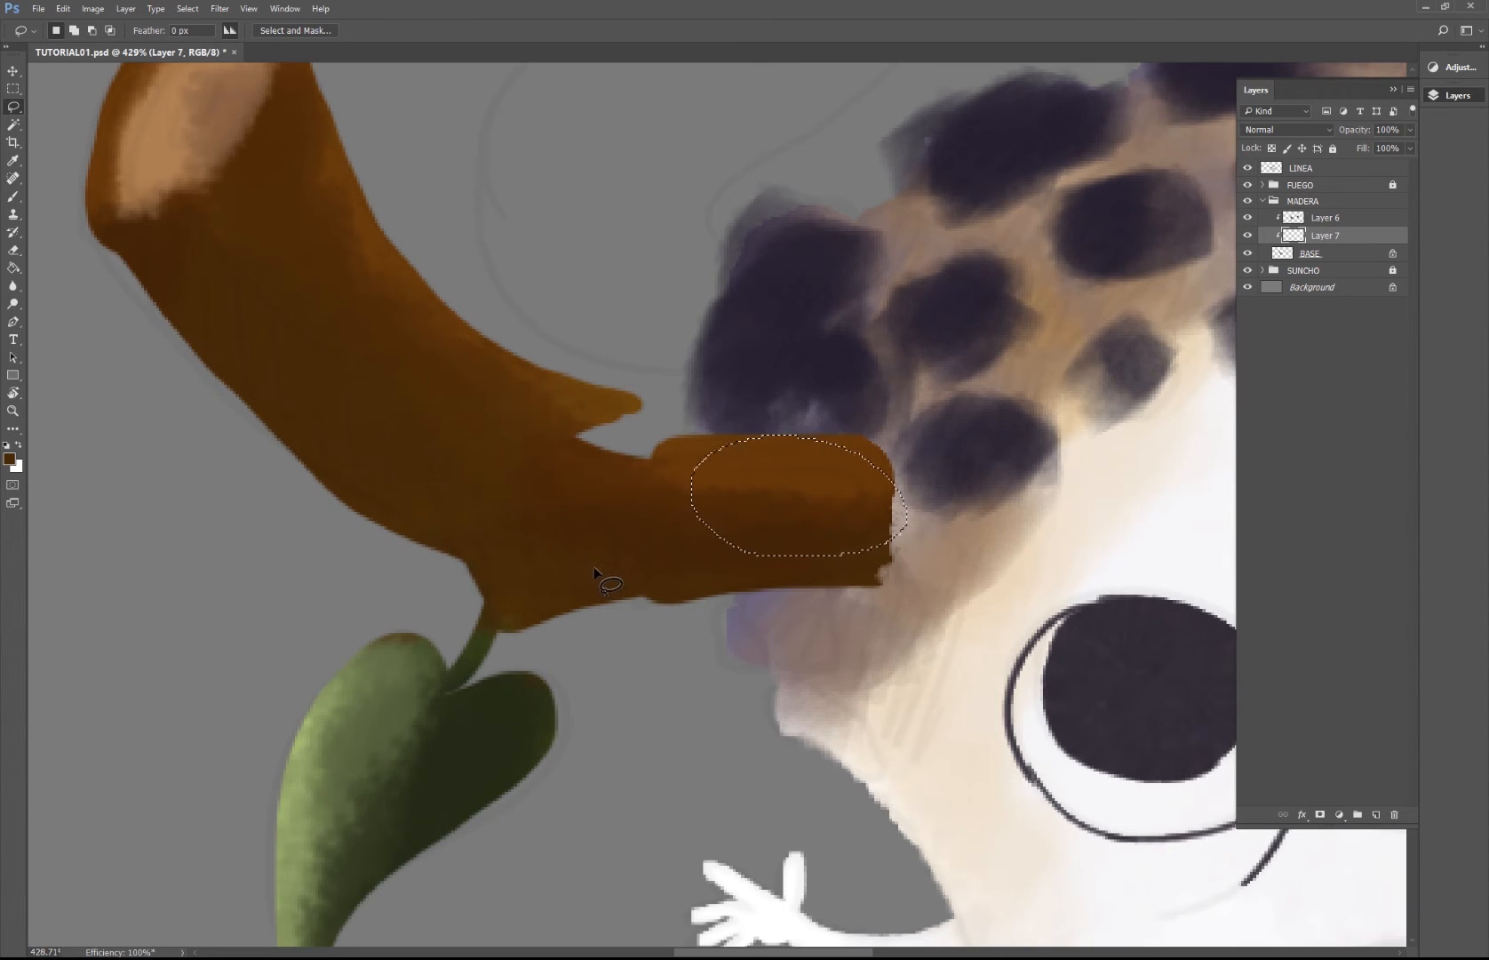
key(ctrl)
Step: Draw a looped dark grain line on the branch's short section next to the marshmallow
key(b)
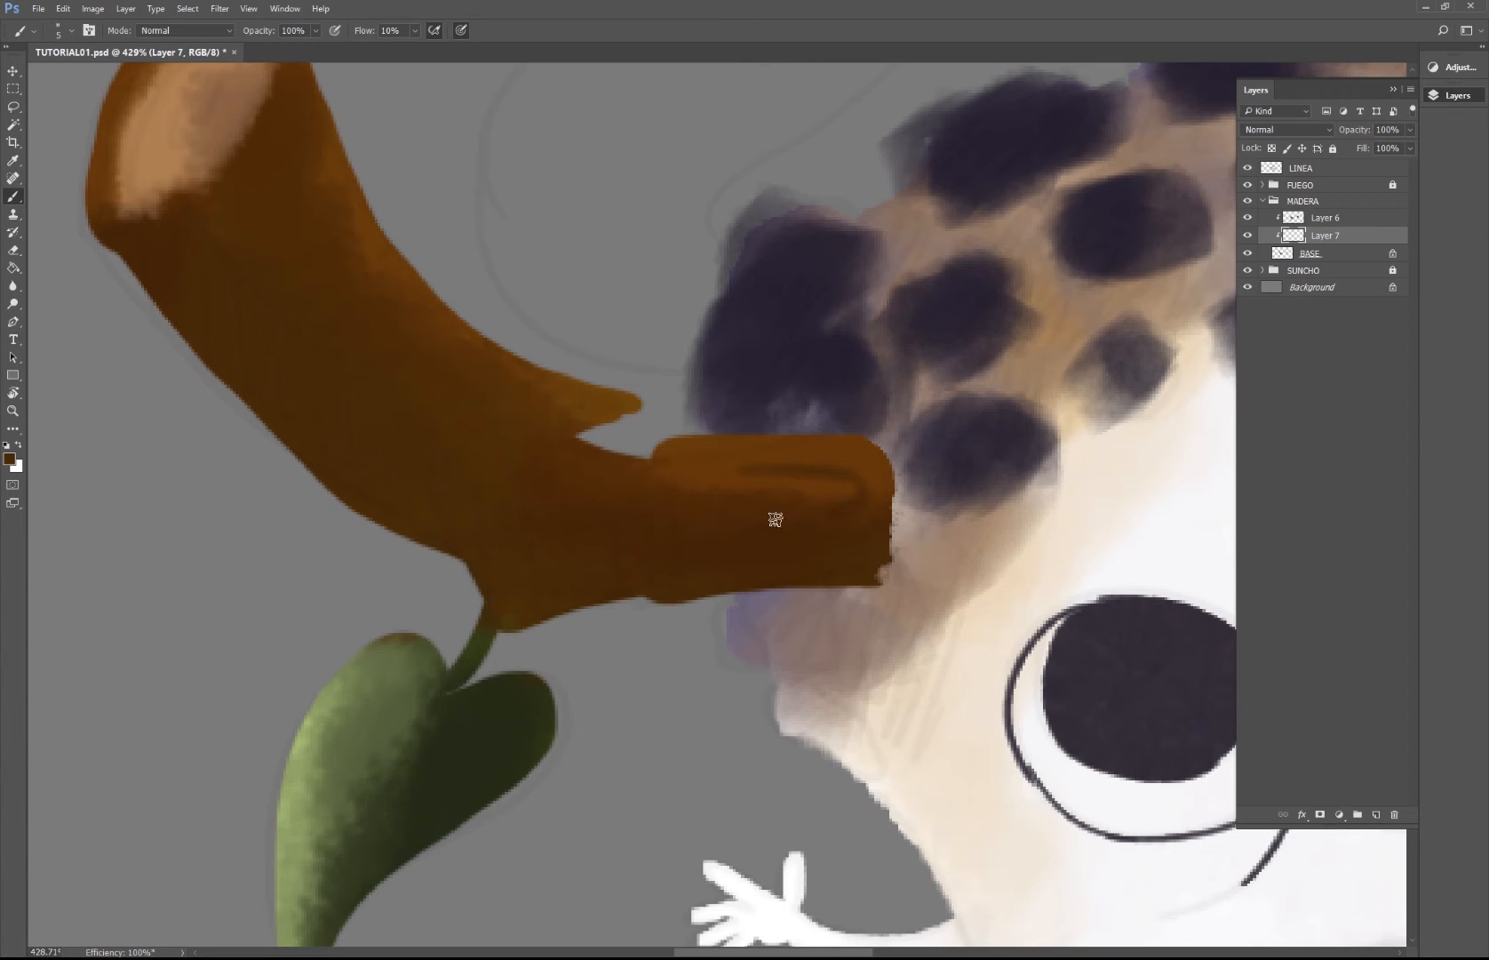
mouse_move(775, 519)
mouse_down()
mouse_move(837, 515)
mouse_move(717, 504)
mouse_move(781, 493)
mouse_move(733, 497)
mouse_move(762, 523)
mouse_move(842, 516)
mouse_move(861, 480)
mouse_move(701, 468)
mouse_up()
Step: Try a dark stroke along the notch at the branch's fork, and undo it
drag(548, 448, 607, 461)
key(z)
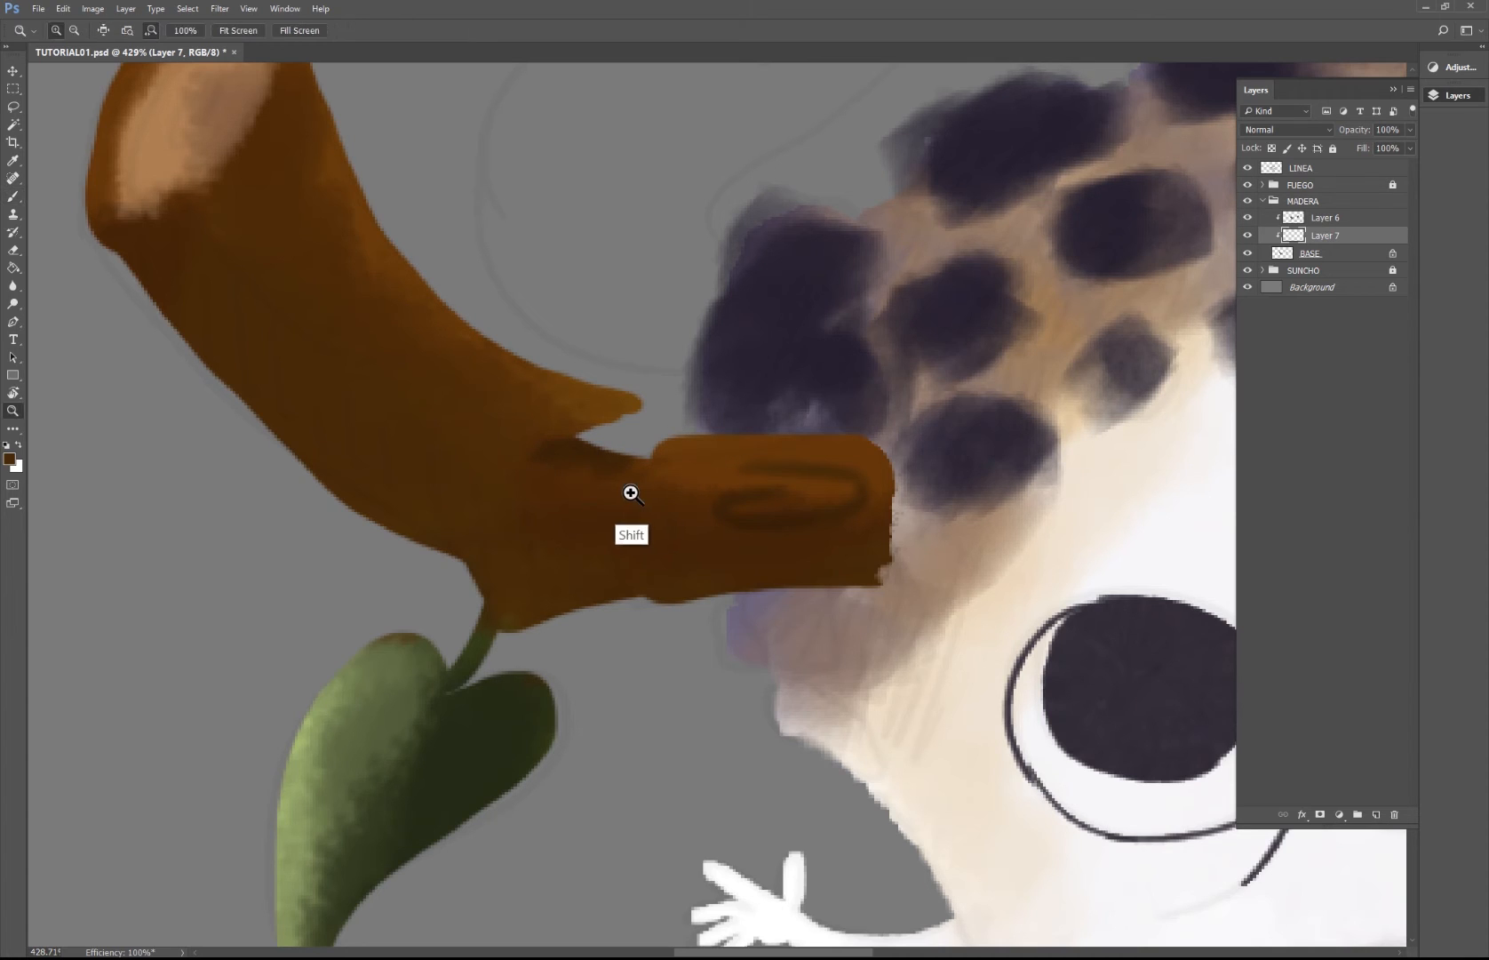
key(ctrl+alt+z)
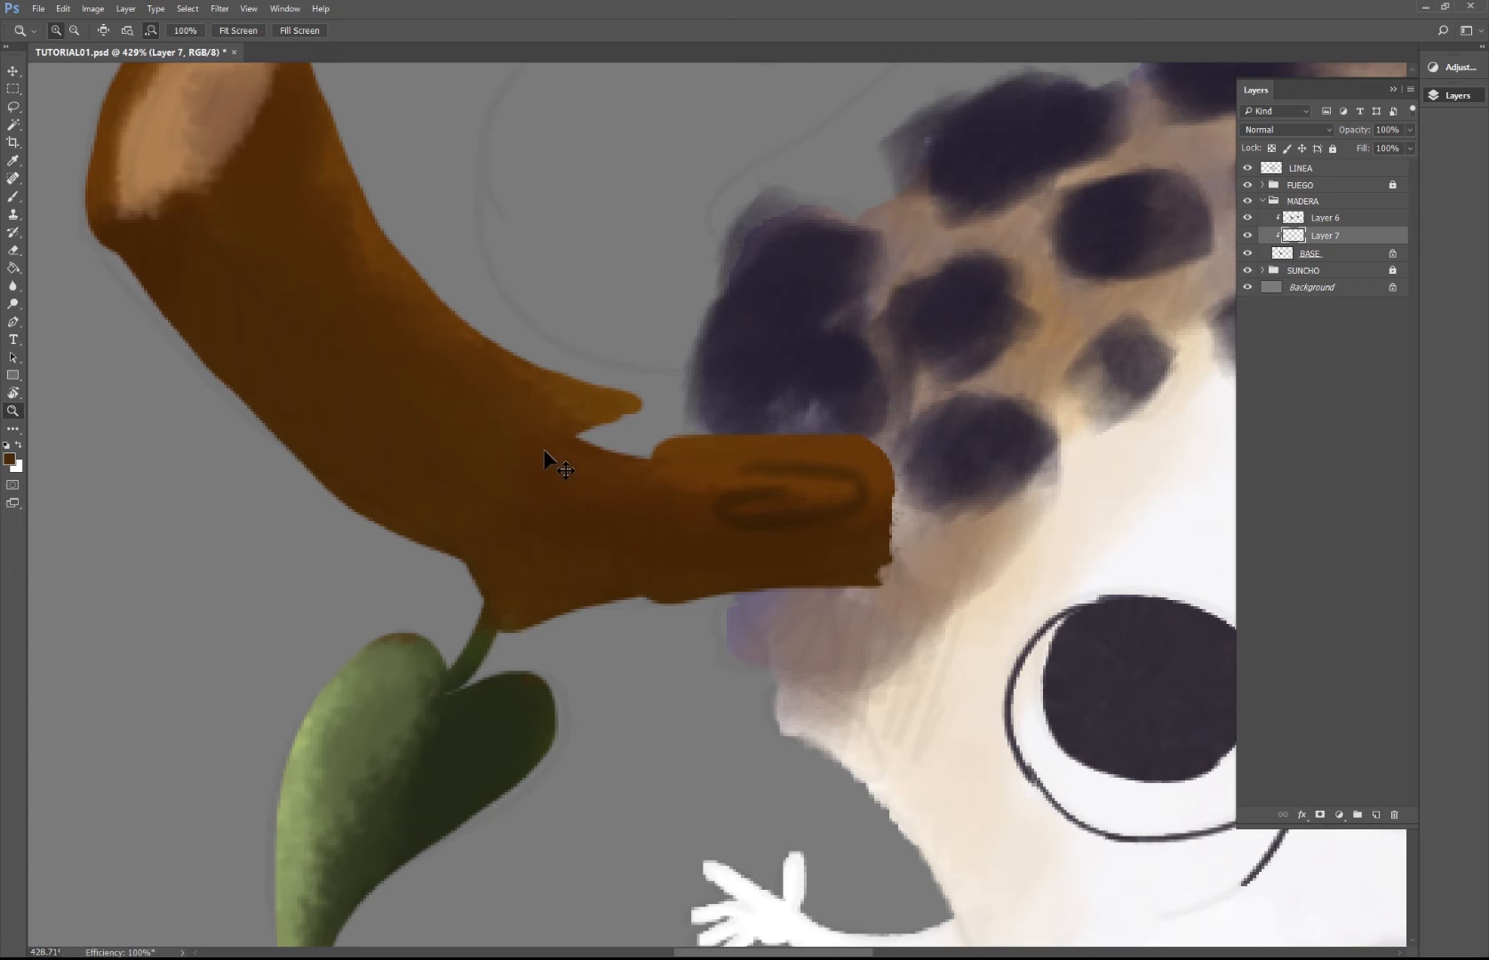
Step: Draw long dark grain lines down the large branch and darken its lower edge around the leaf stem
key(b)
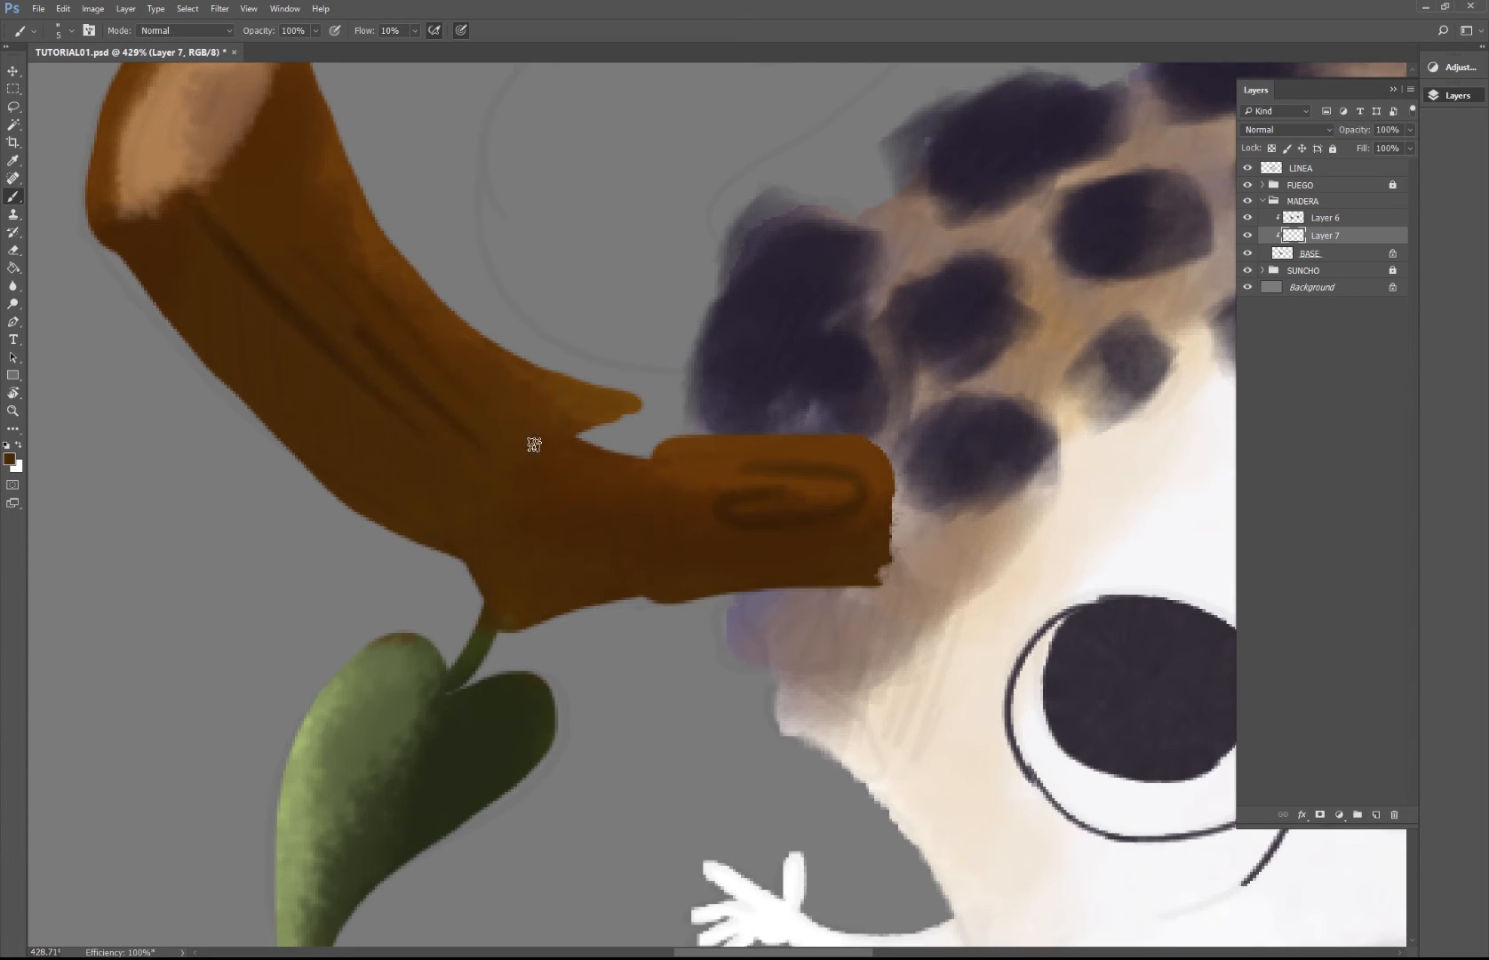
mouse_move(447, 530)
mouse_down()
mouse_move(503, 625)
mouse_move(492, 585)
mouse_move(508, 579)
mouse_up()
key(ctrl+z)
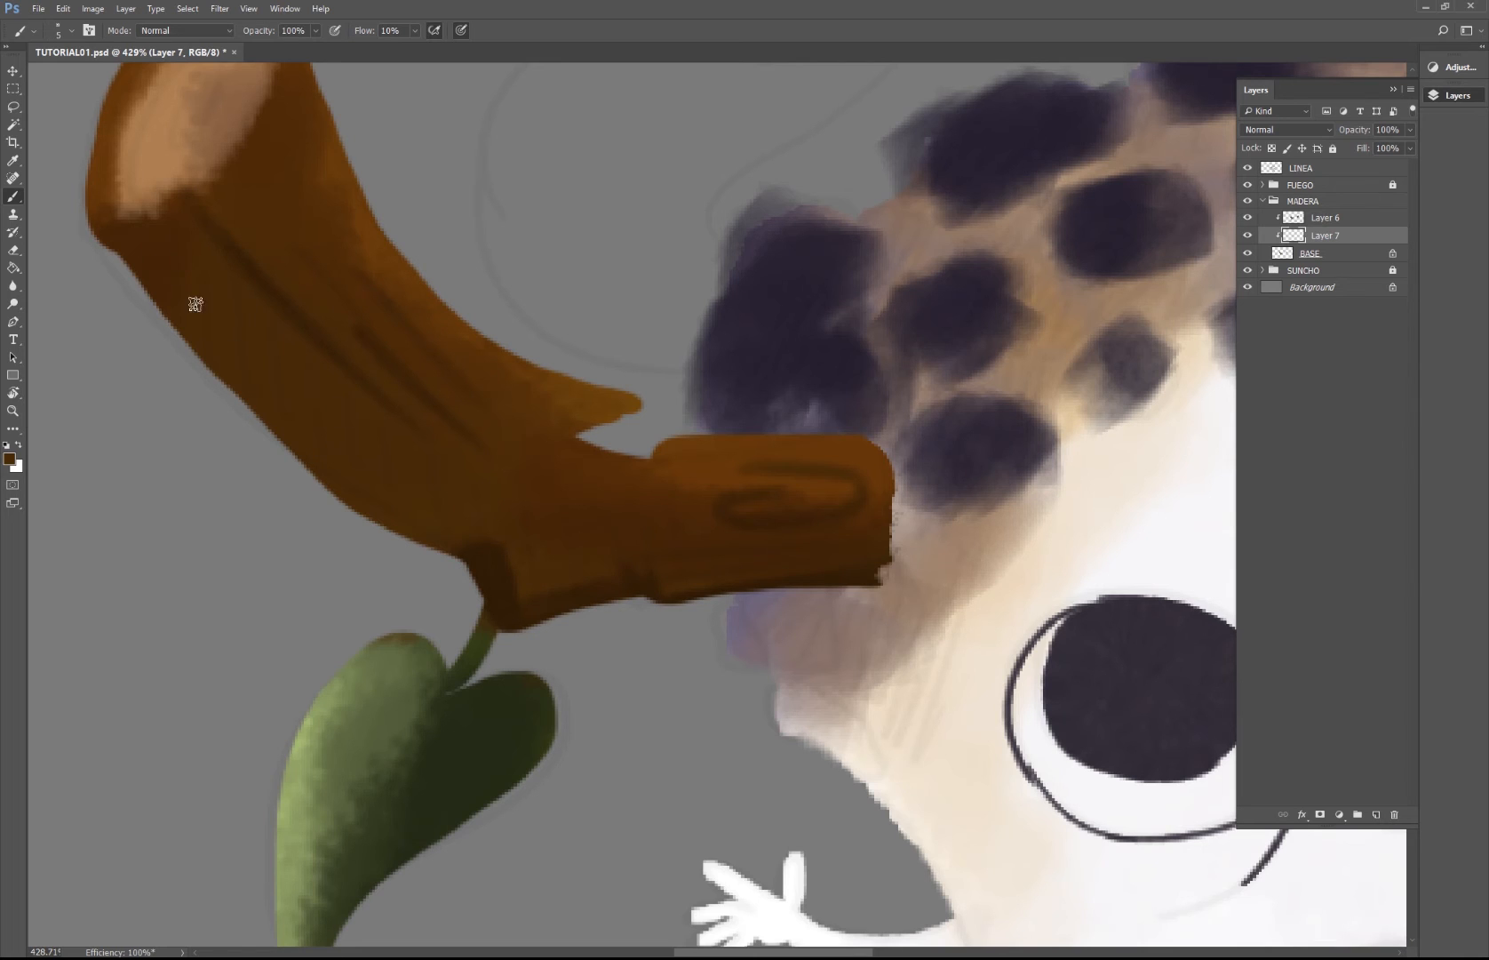
Step: Draw dark spiral growth rings on the tan cut face of the large branch
drag(262, 169, 351, 375)
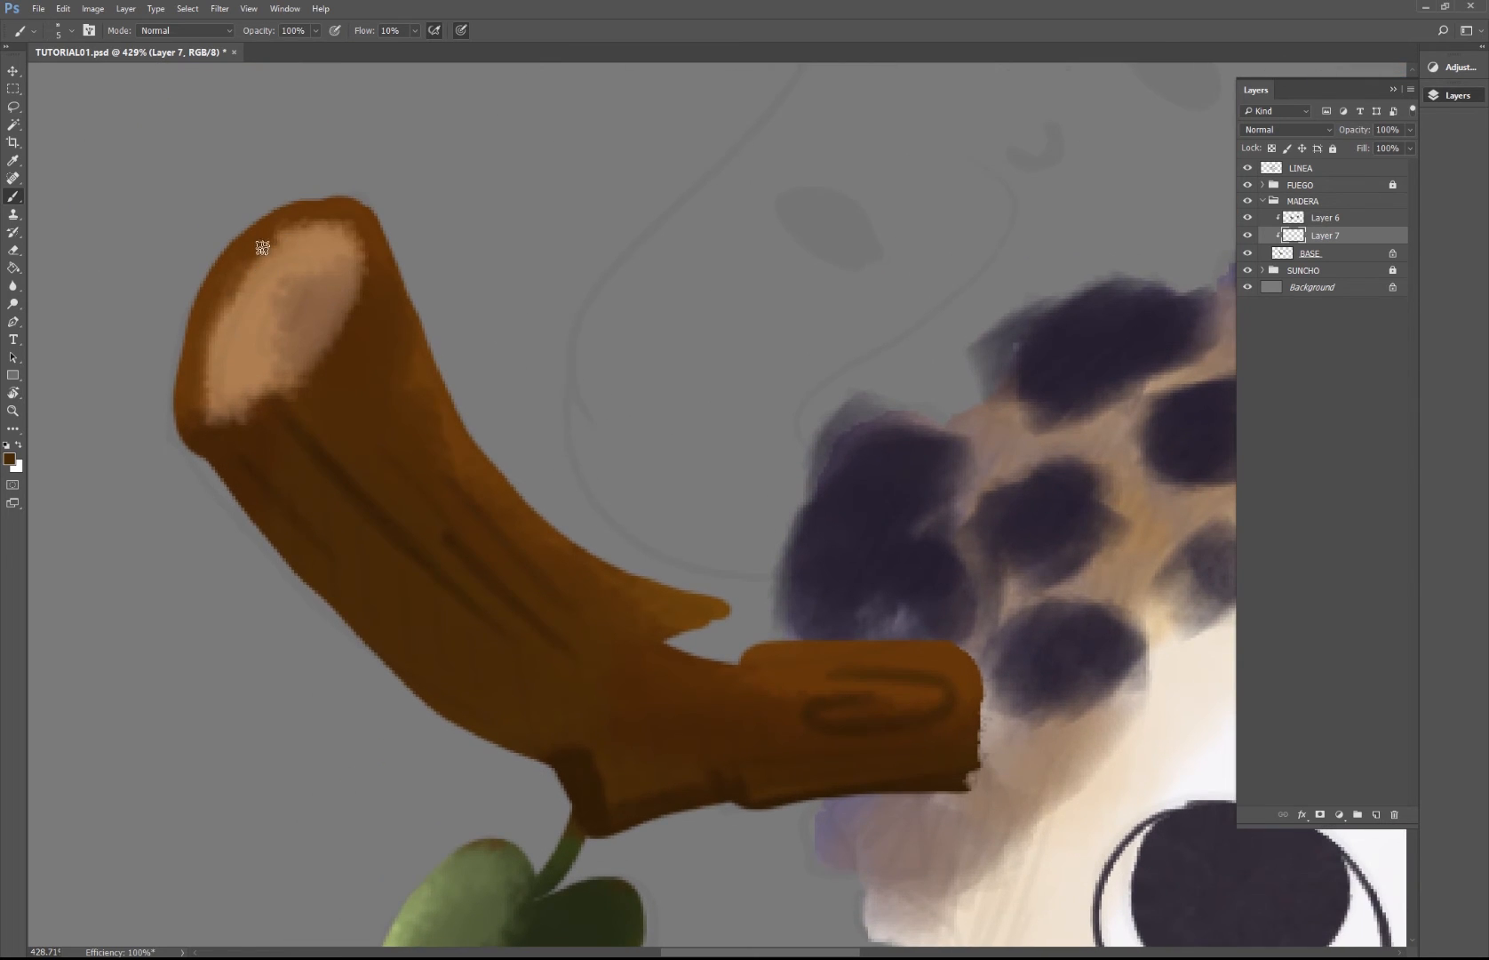
drag(264, 247, 235, 277)
mouse_move(320, 212)
mouse_down()
mouse_move(360, 250)
mouse_move(319, 335)
mouse_move(359, 250)
mouse_move(275, 235)
mouse_up()
mouse_move(190, 356)
mouse_down()
mouse_move(310, 280)
mouse_move(258, 380)
mouse_move(311, 269)
mouse_move(274, 369)
mouse_move(276, 276)
mouse_move(321, 310)
mouse_move(289, 293)
mouse_move(265, 339)
mouse_move(300, 320)
mouse_move(307, 297)
mouse_move(264, 358)
mouse_move(309, 321)
mouse_move(268, 323)
mouse_move(312, 325)
mouse_move(241, 370)
mouse_move(322, 265)
mouse_up()
key(z)
click(631, 524)
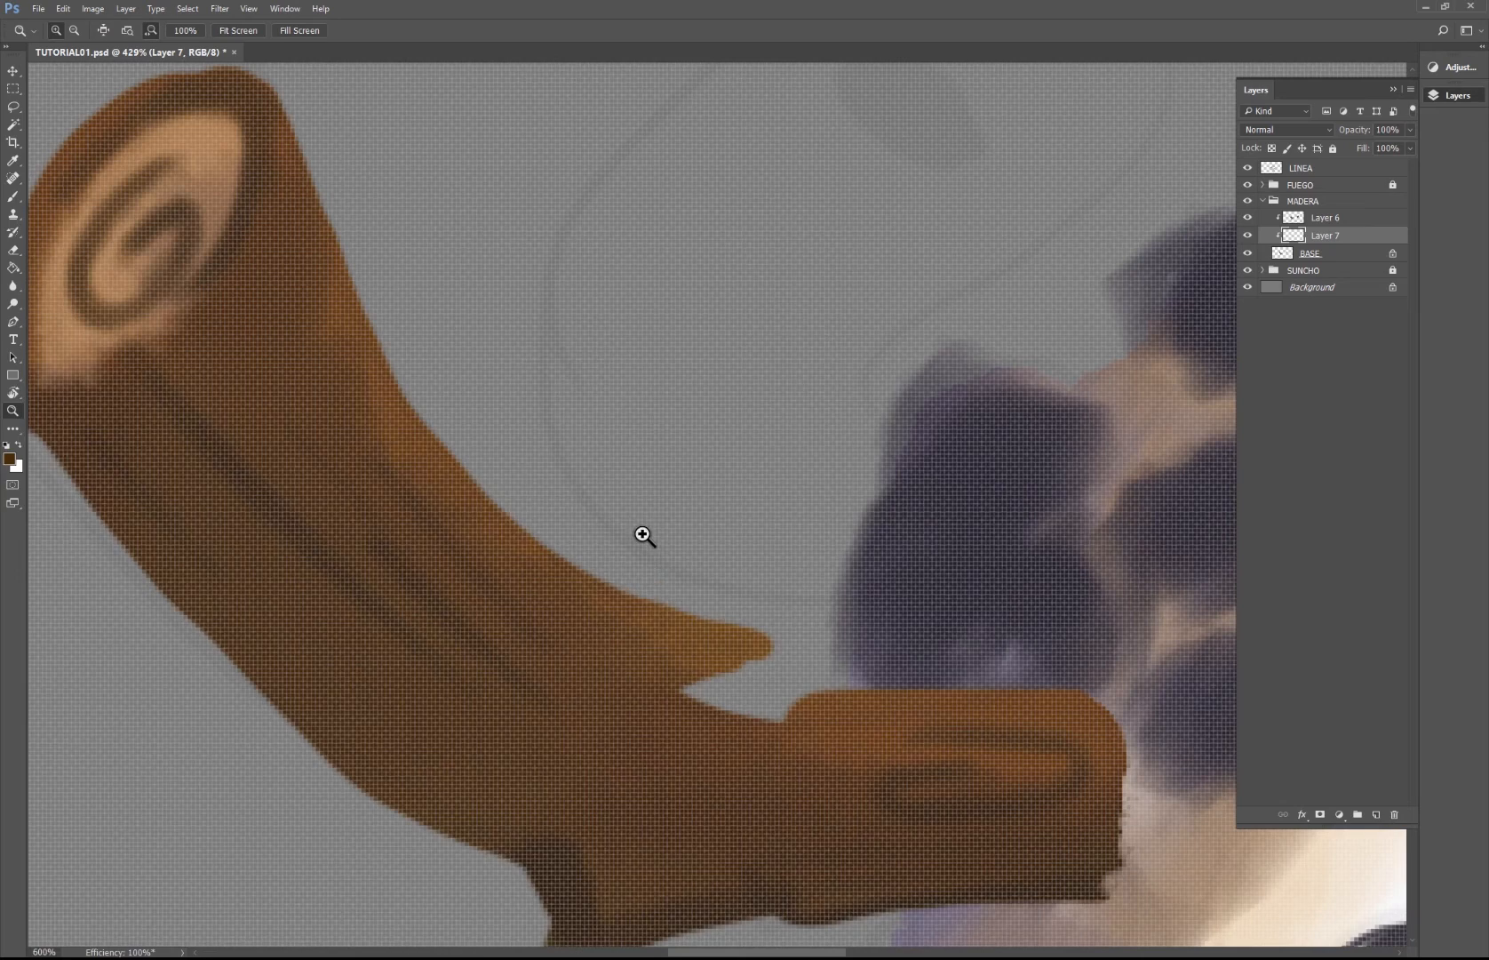
Step: Examine the finished wood-grain details on both branch ends up close and against the whole marshmallow illustration
key(super)
key(super)
alt+click(652, 551)
alt+click(680, 563)
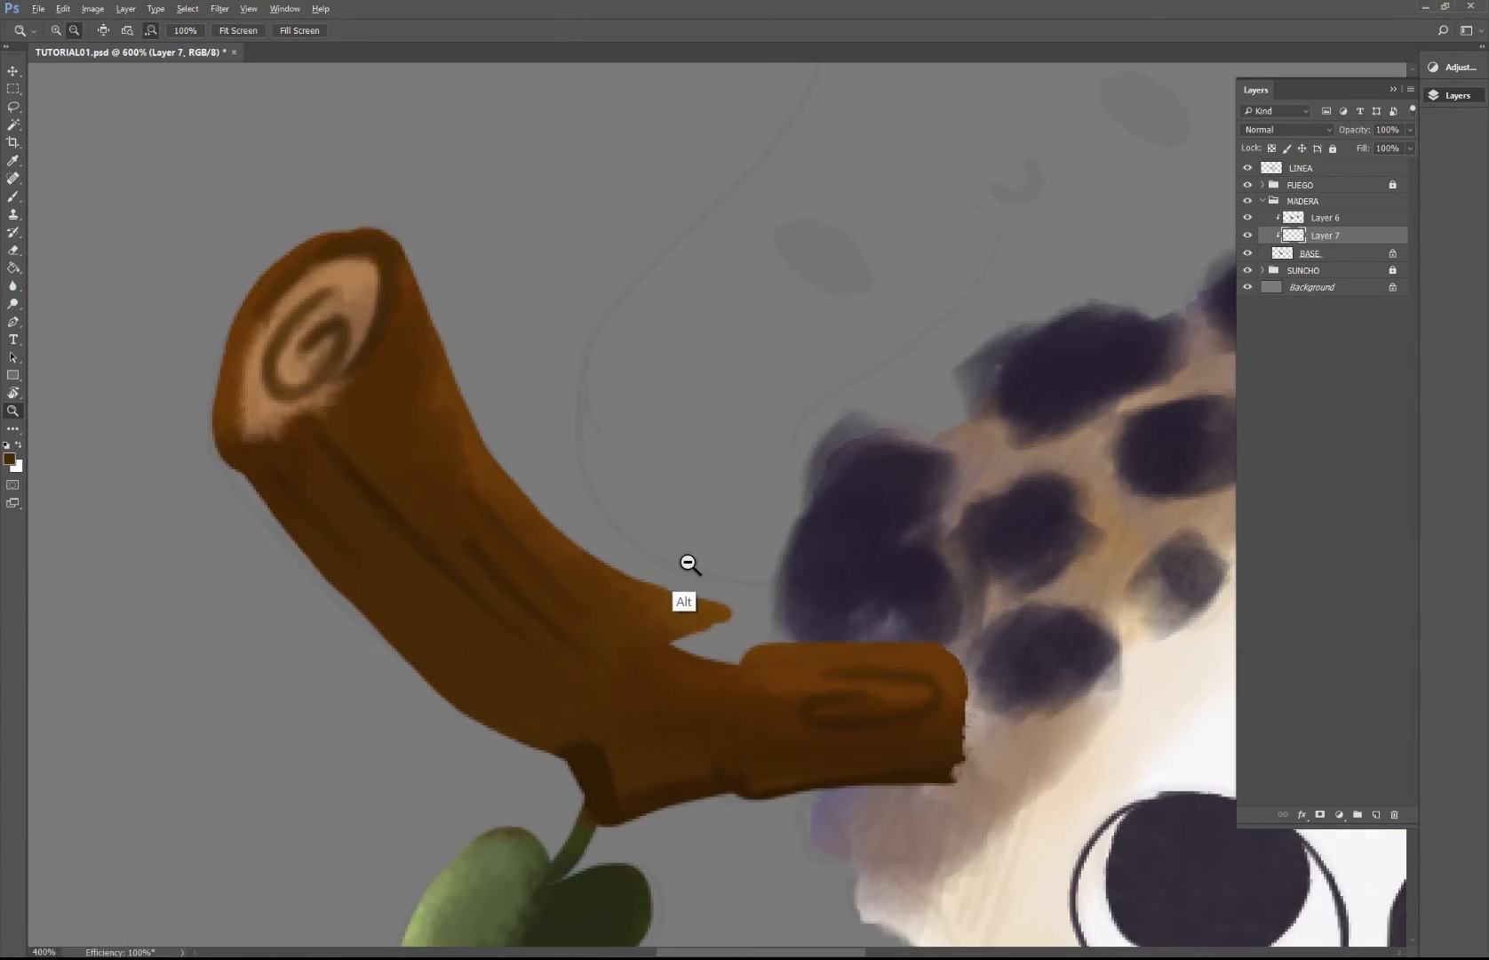
alt+click(702, 571)
alt+click(706, 573)
alt+click(718, 584)
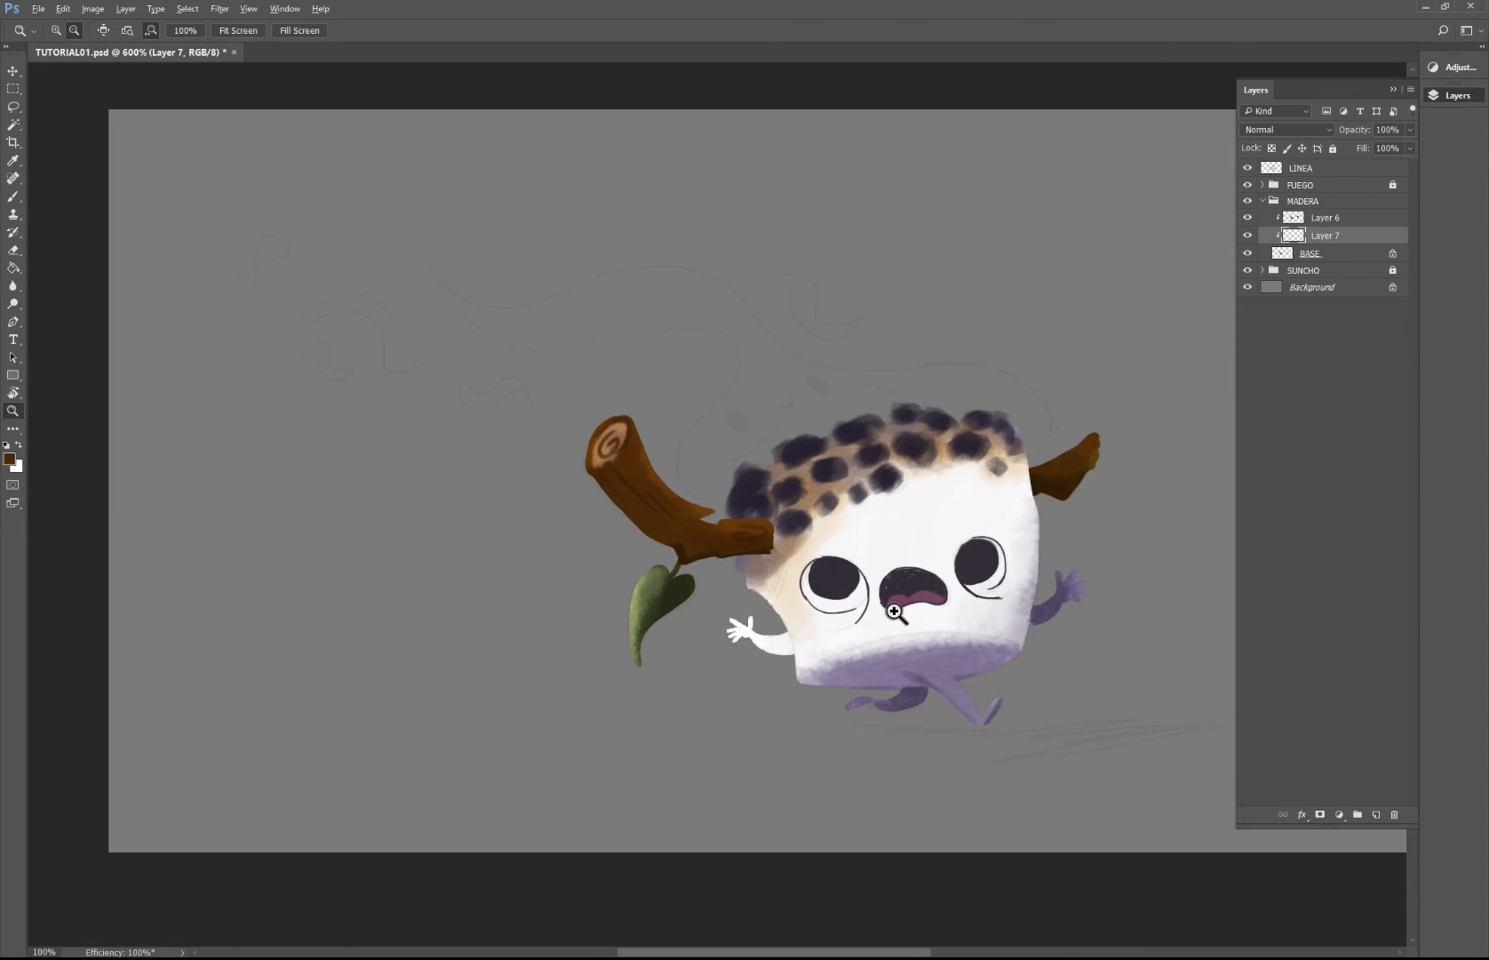
click(732, 614)
drag(831, 598, 745, 562)
drag(879, 489, 802, 424)
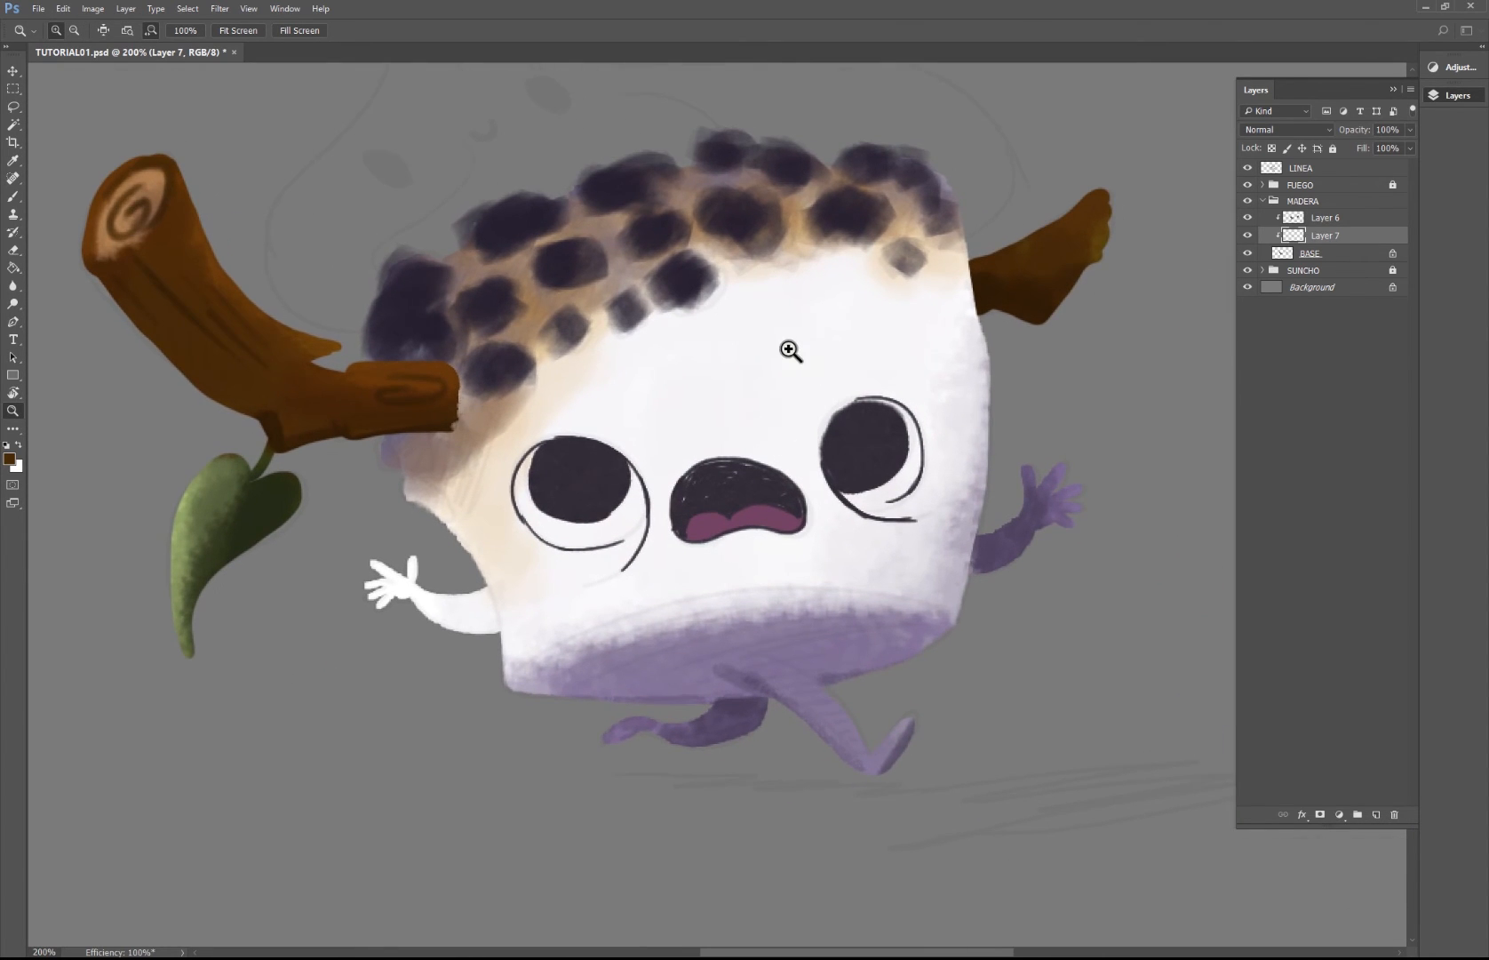
key(b)
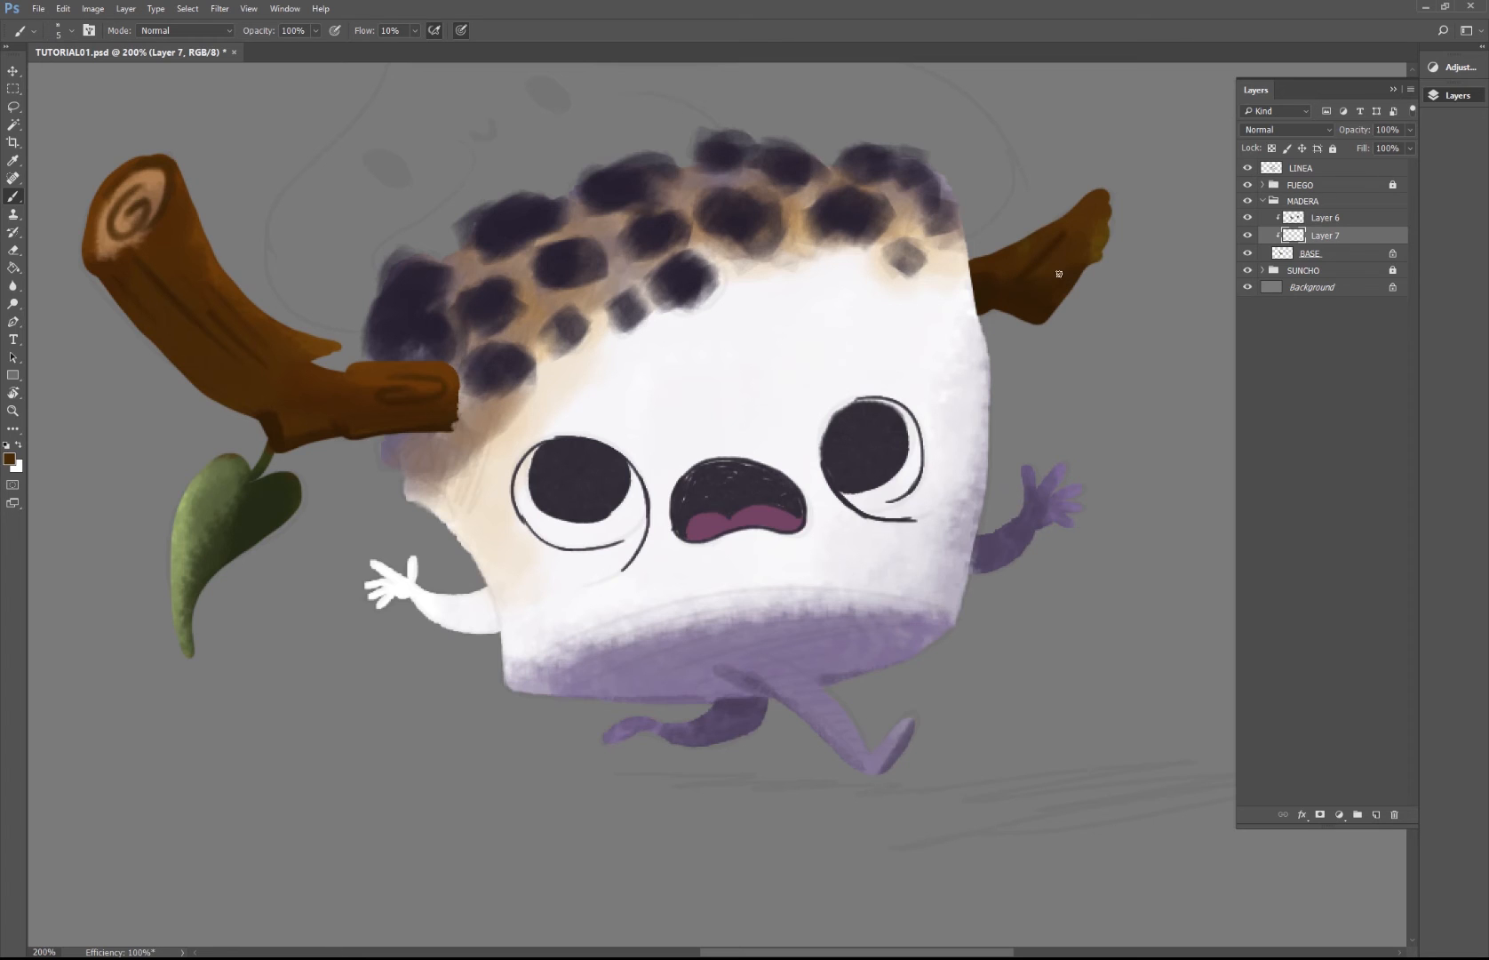
key(z)
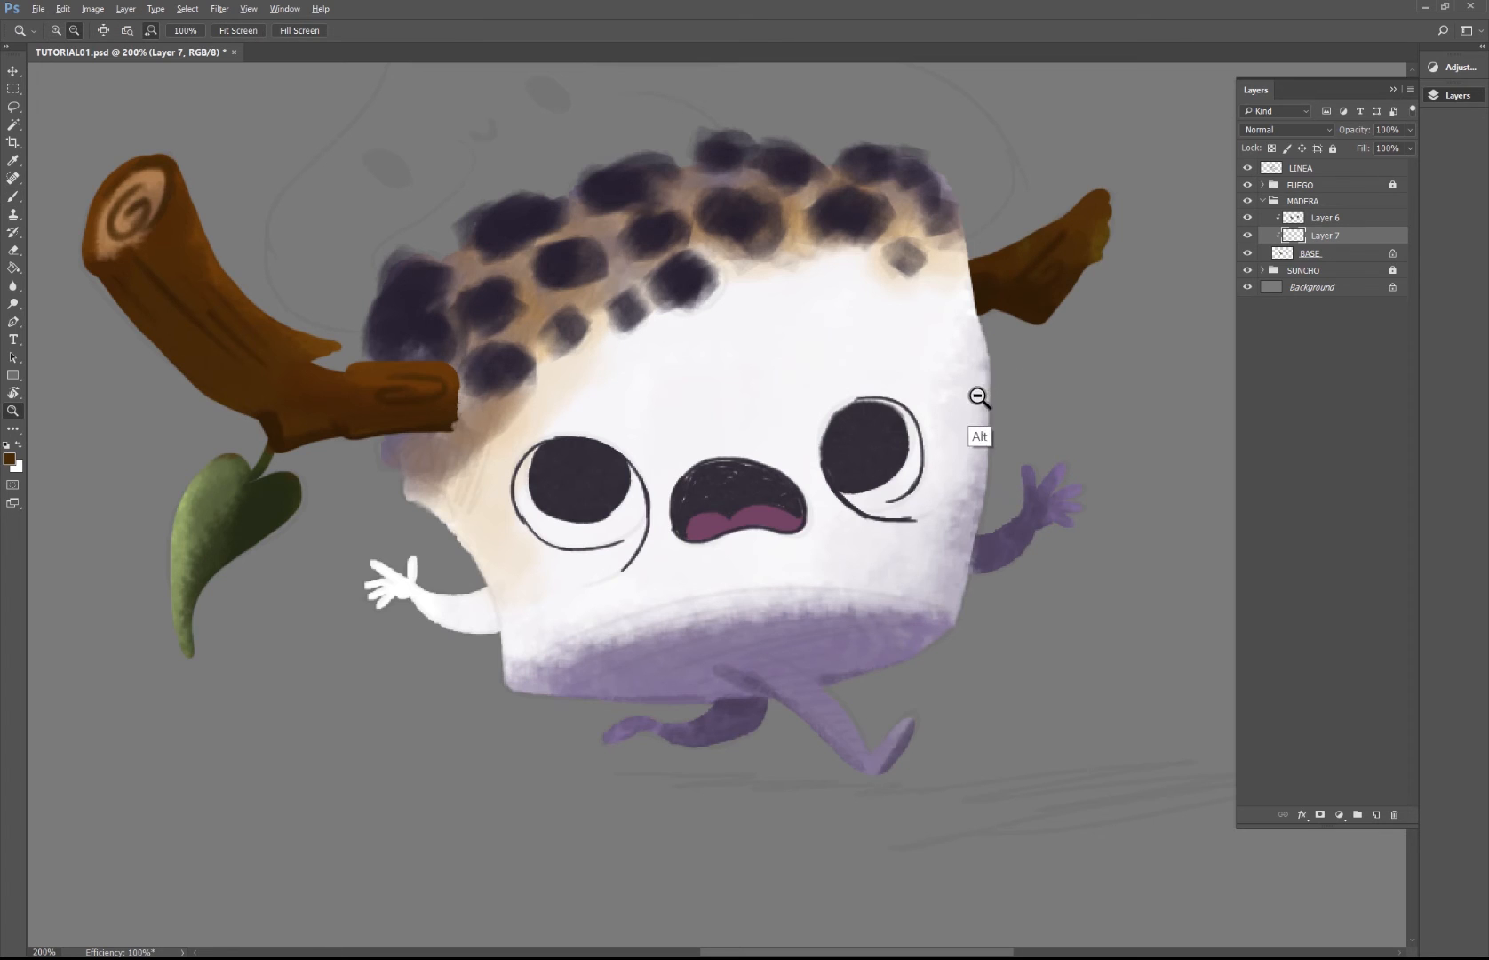
alt+click(984, 399)
alt+click(954, 432)
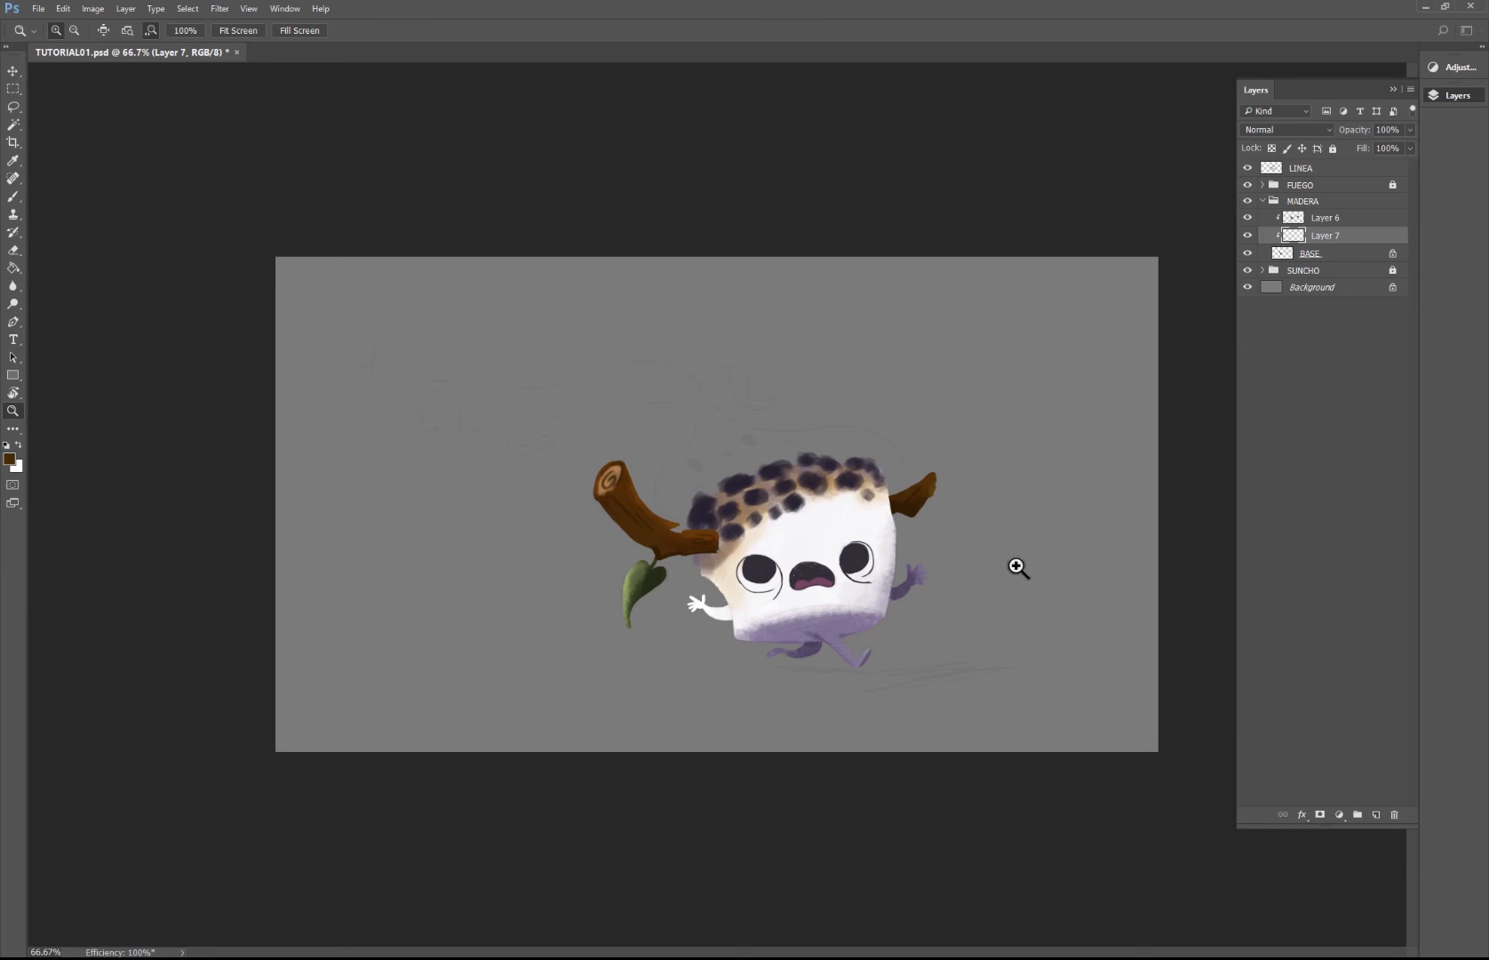
drag(860, 538, 935, 544)
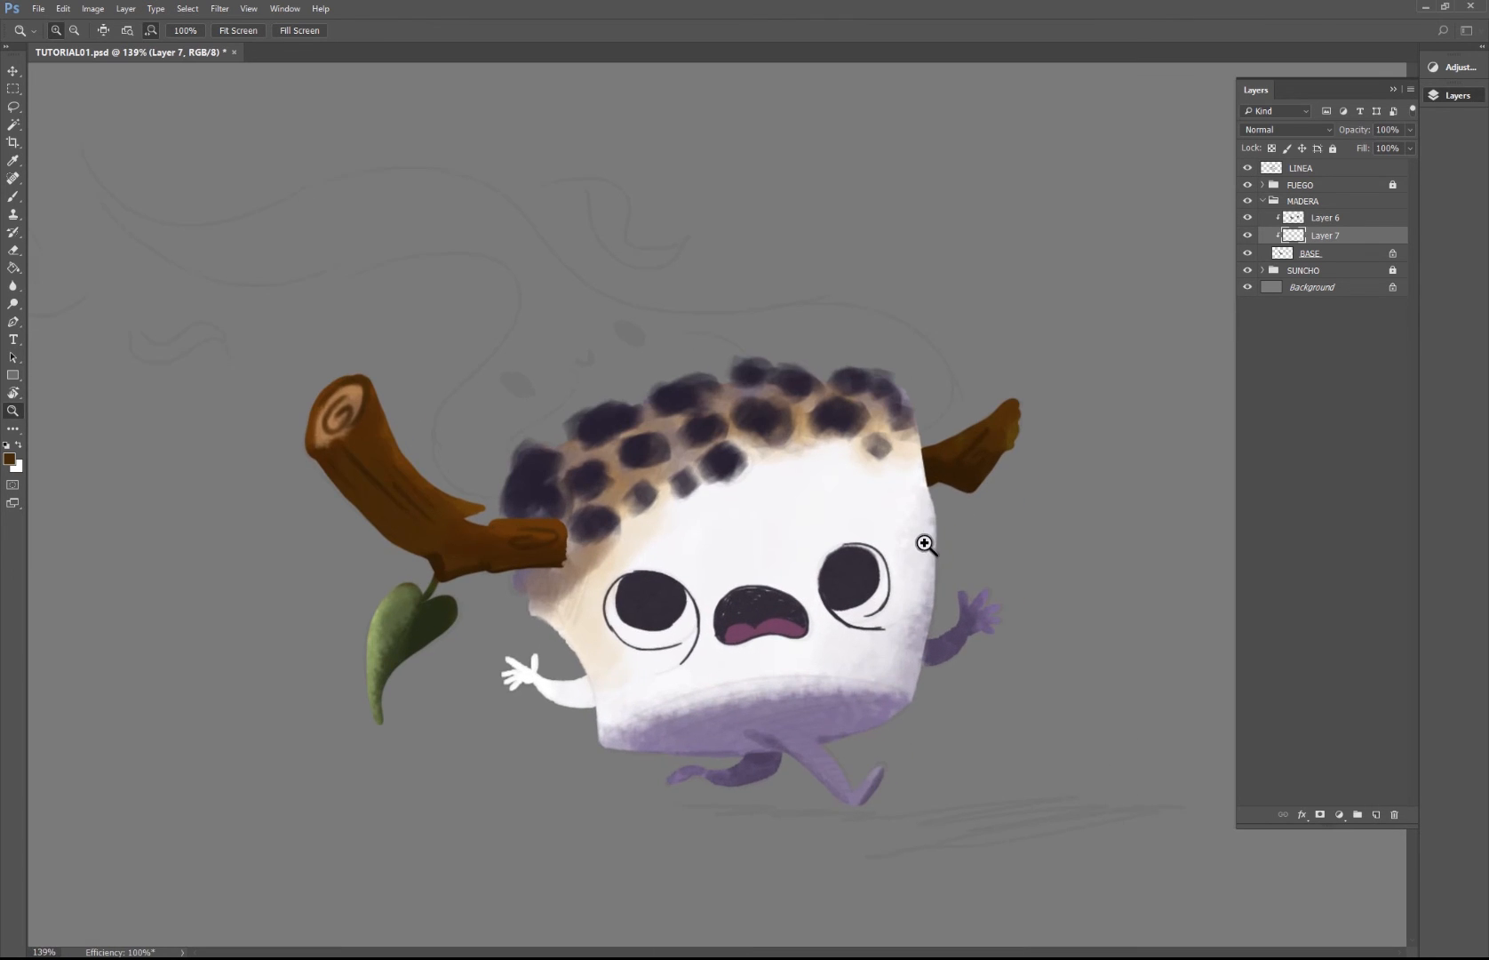
key(b)
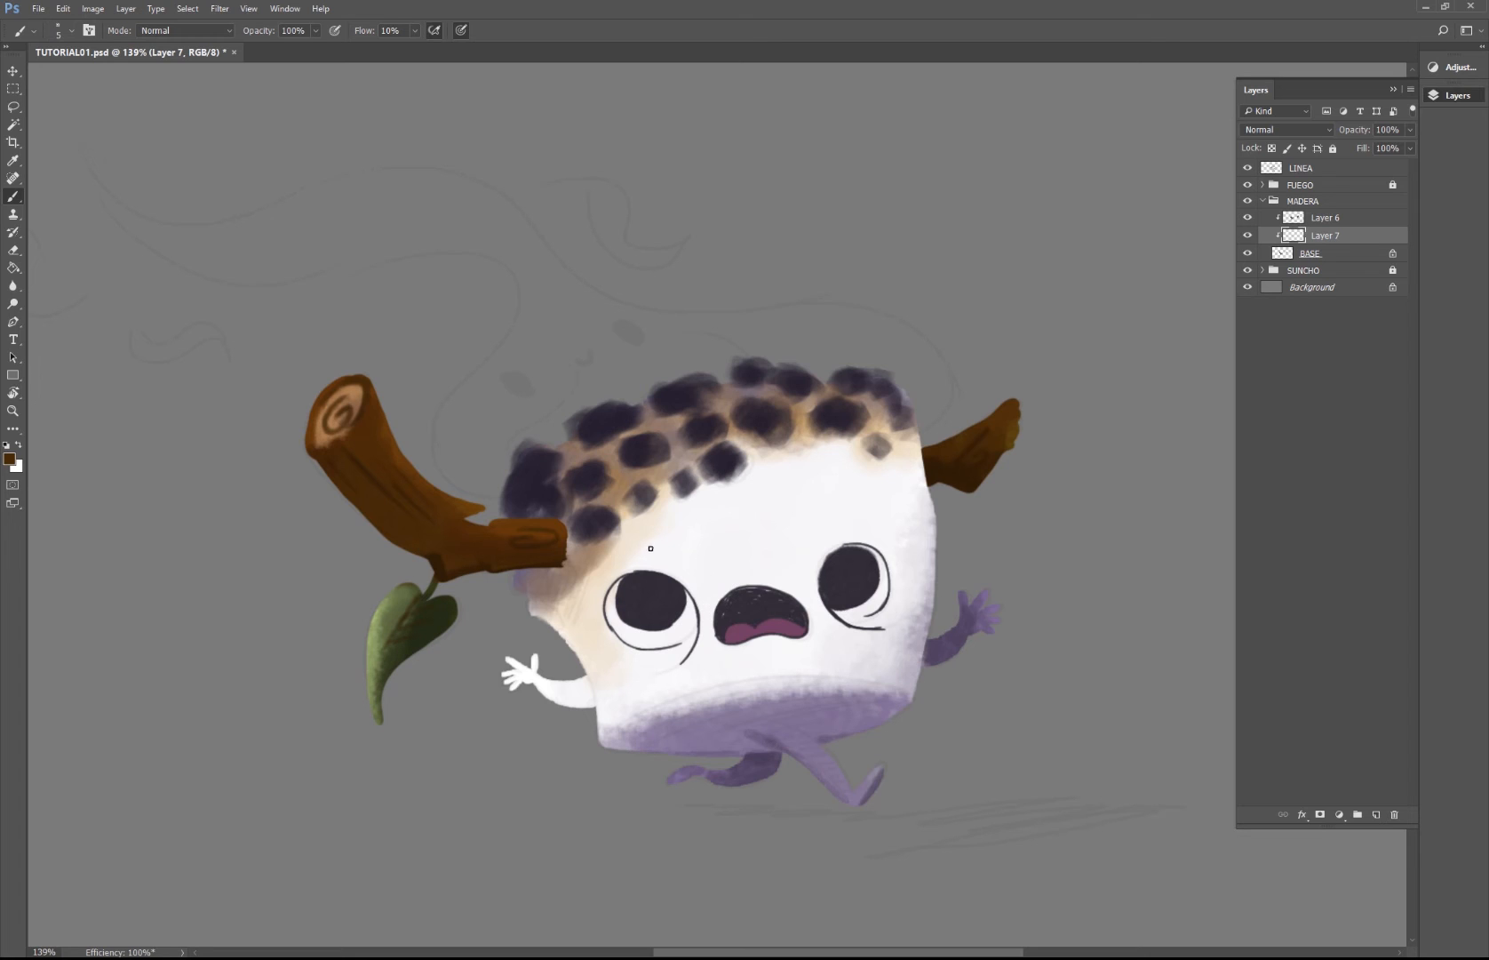
key(z)
alt+click(671, 597)
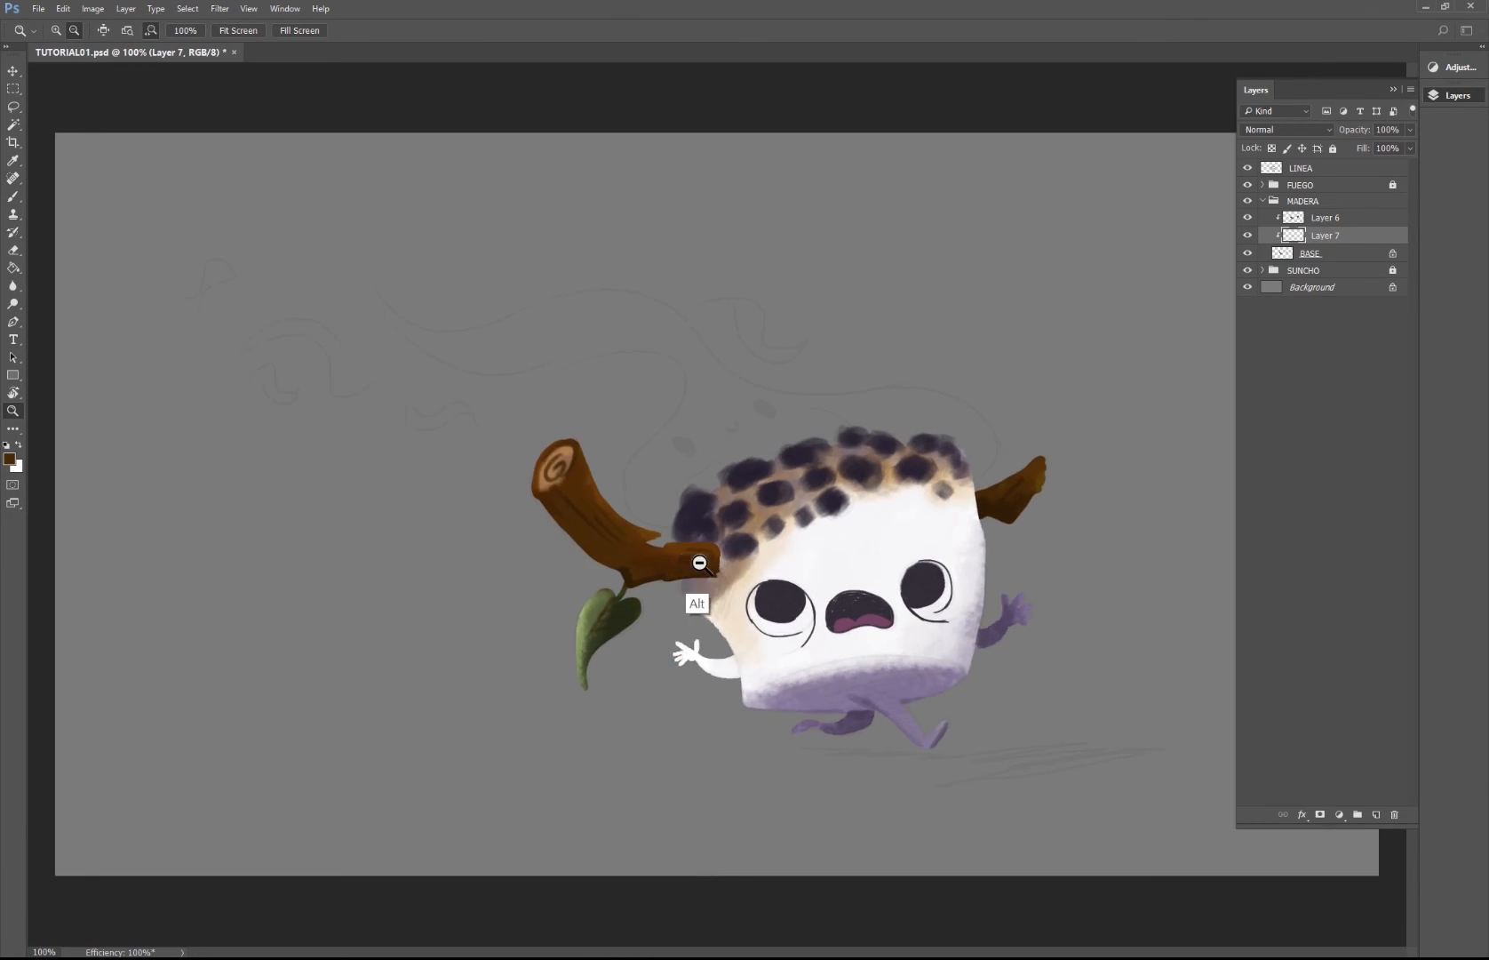
alt+click(691, 604)
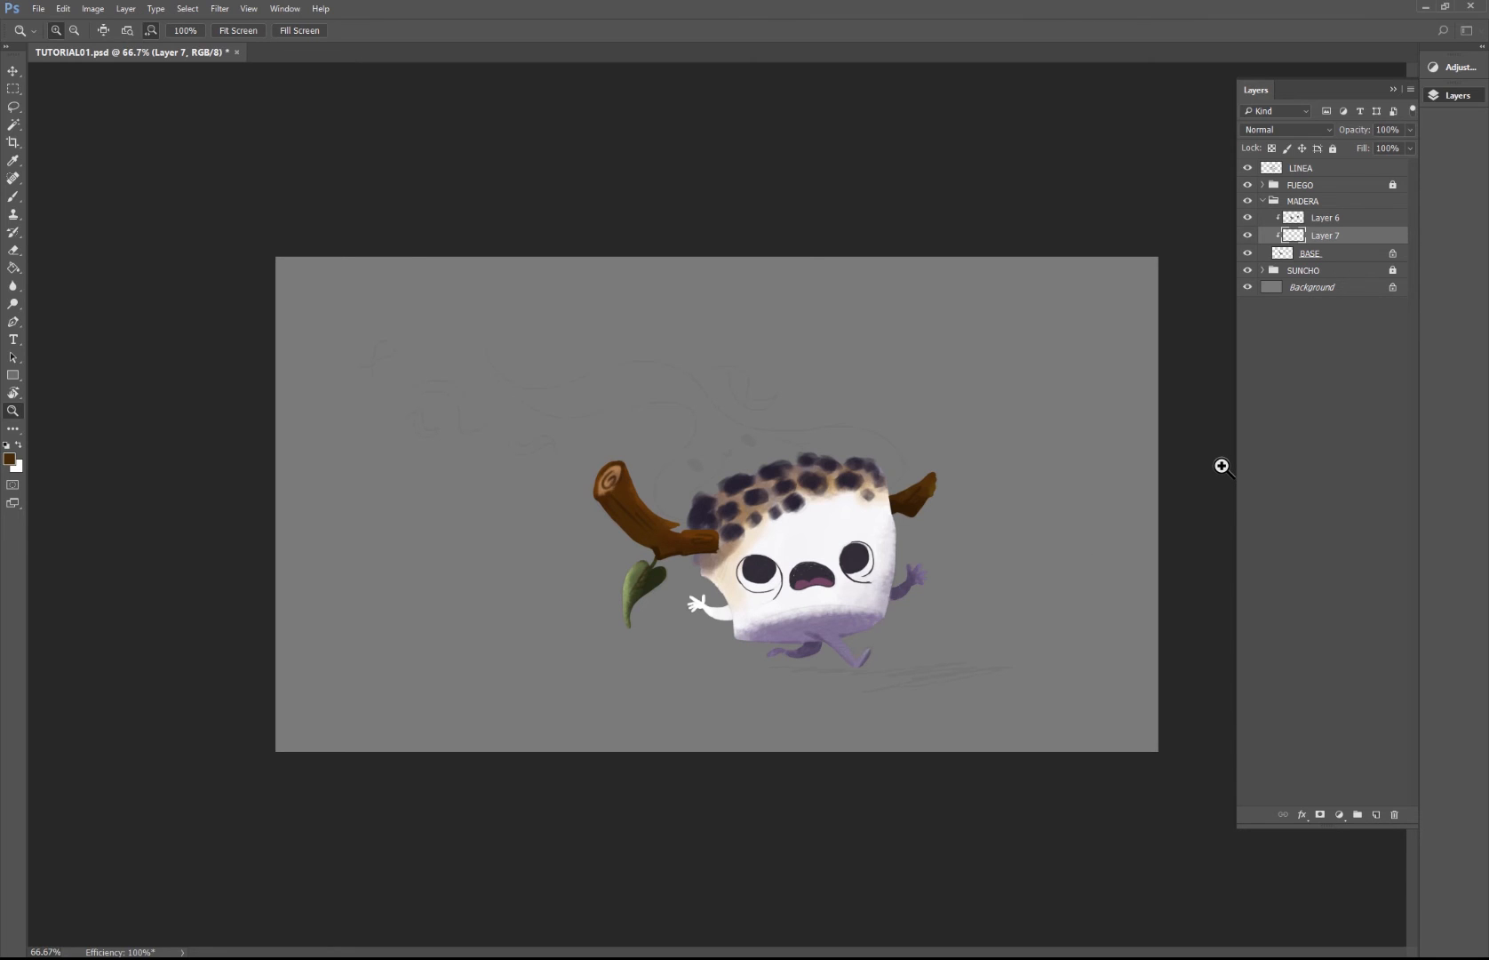
Step: Collapse the MADERA group and make the FUEGO group's BASE layer unlocked and active for painting
click(1268, 204)
click(1262, 201)
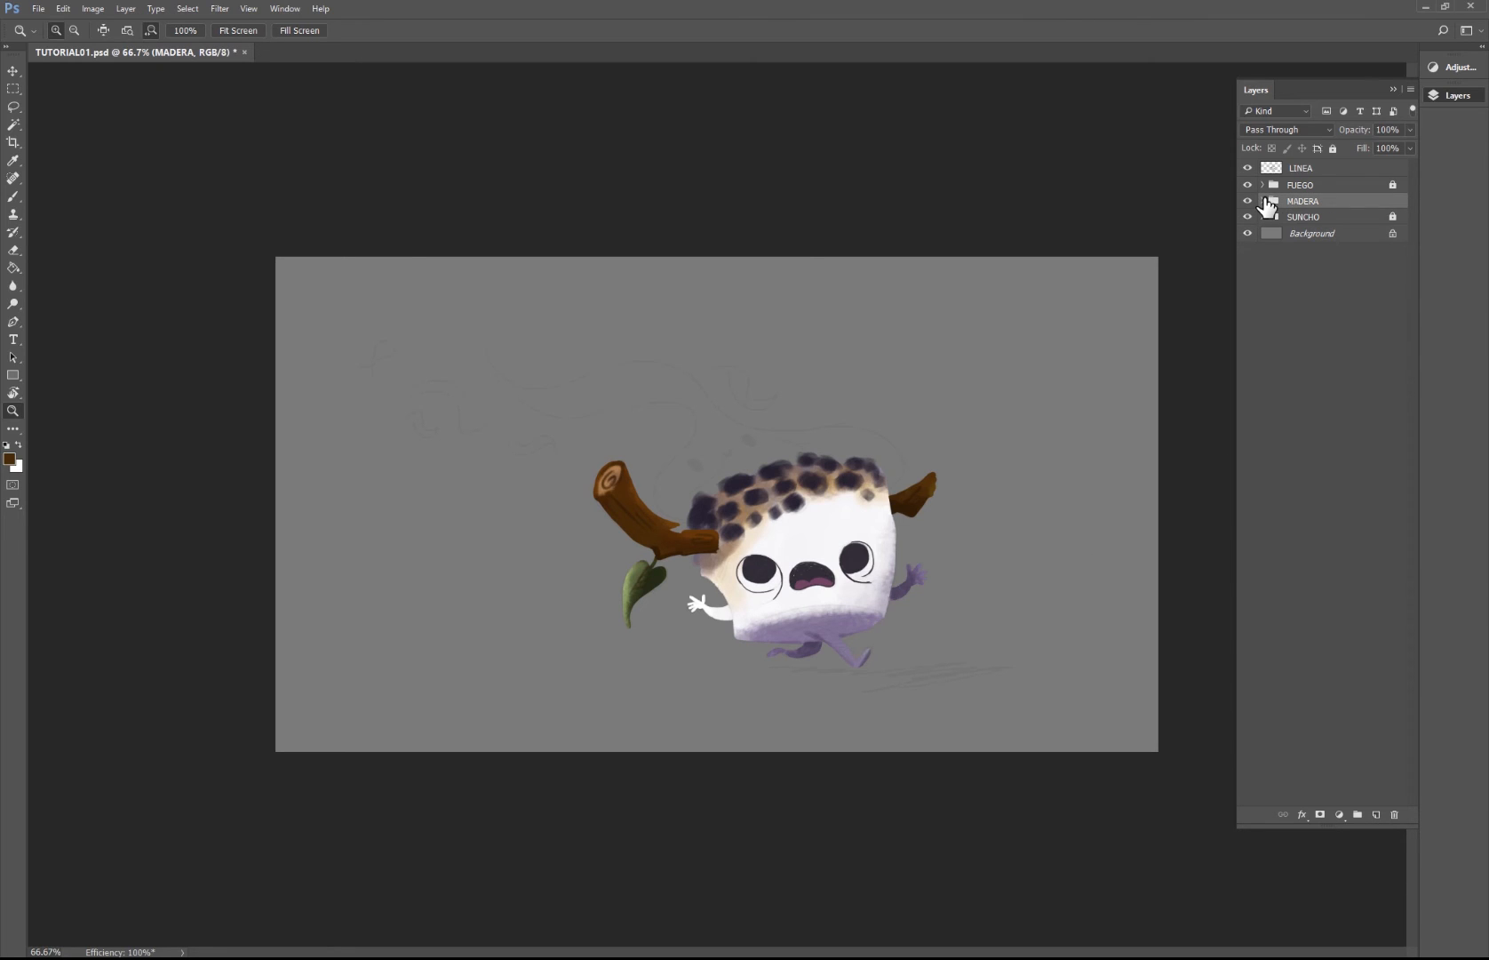
click(1263, 185)
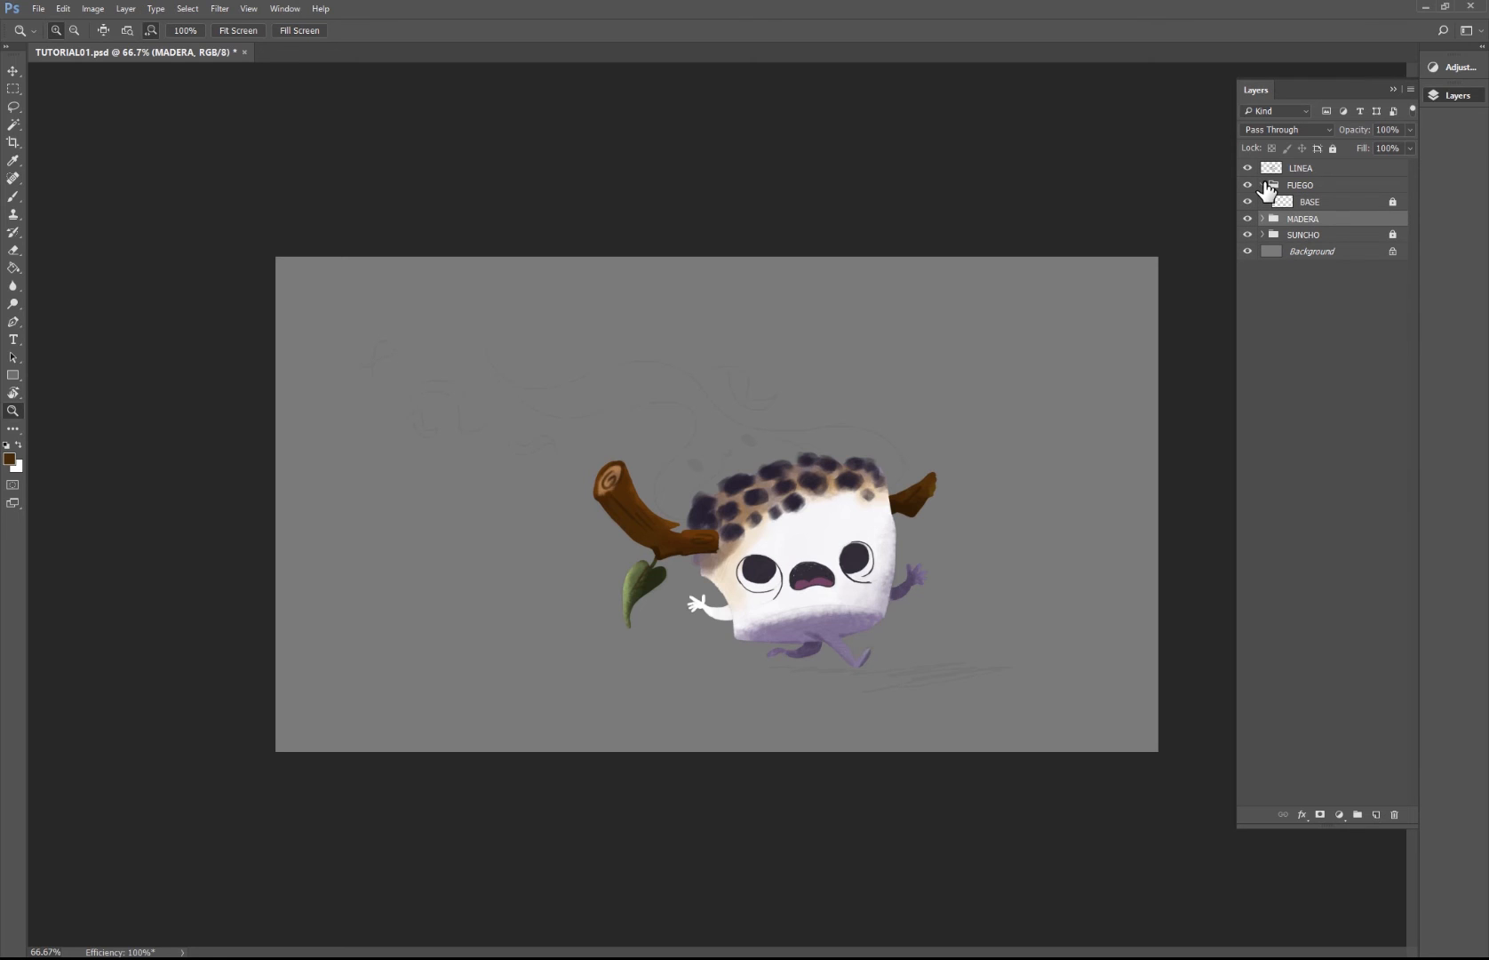
click(1321, 203)
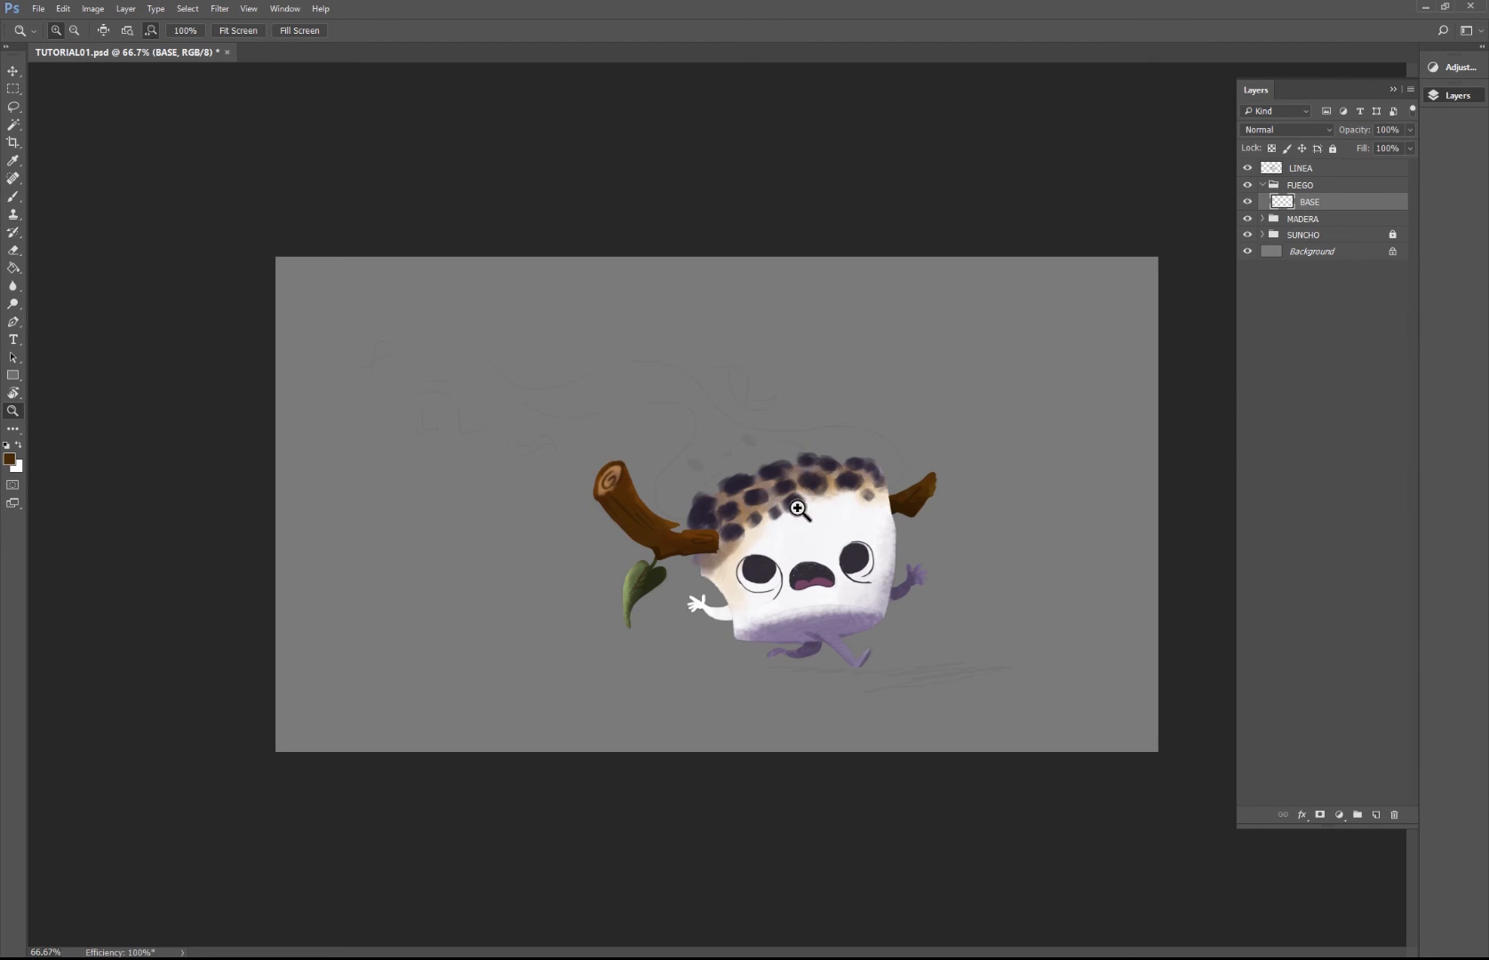
Step: Choose the 170 px textured brush and set the foreground colour to bright orange fb8400
drag(798, 509, 920, 480)
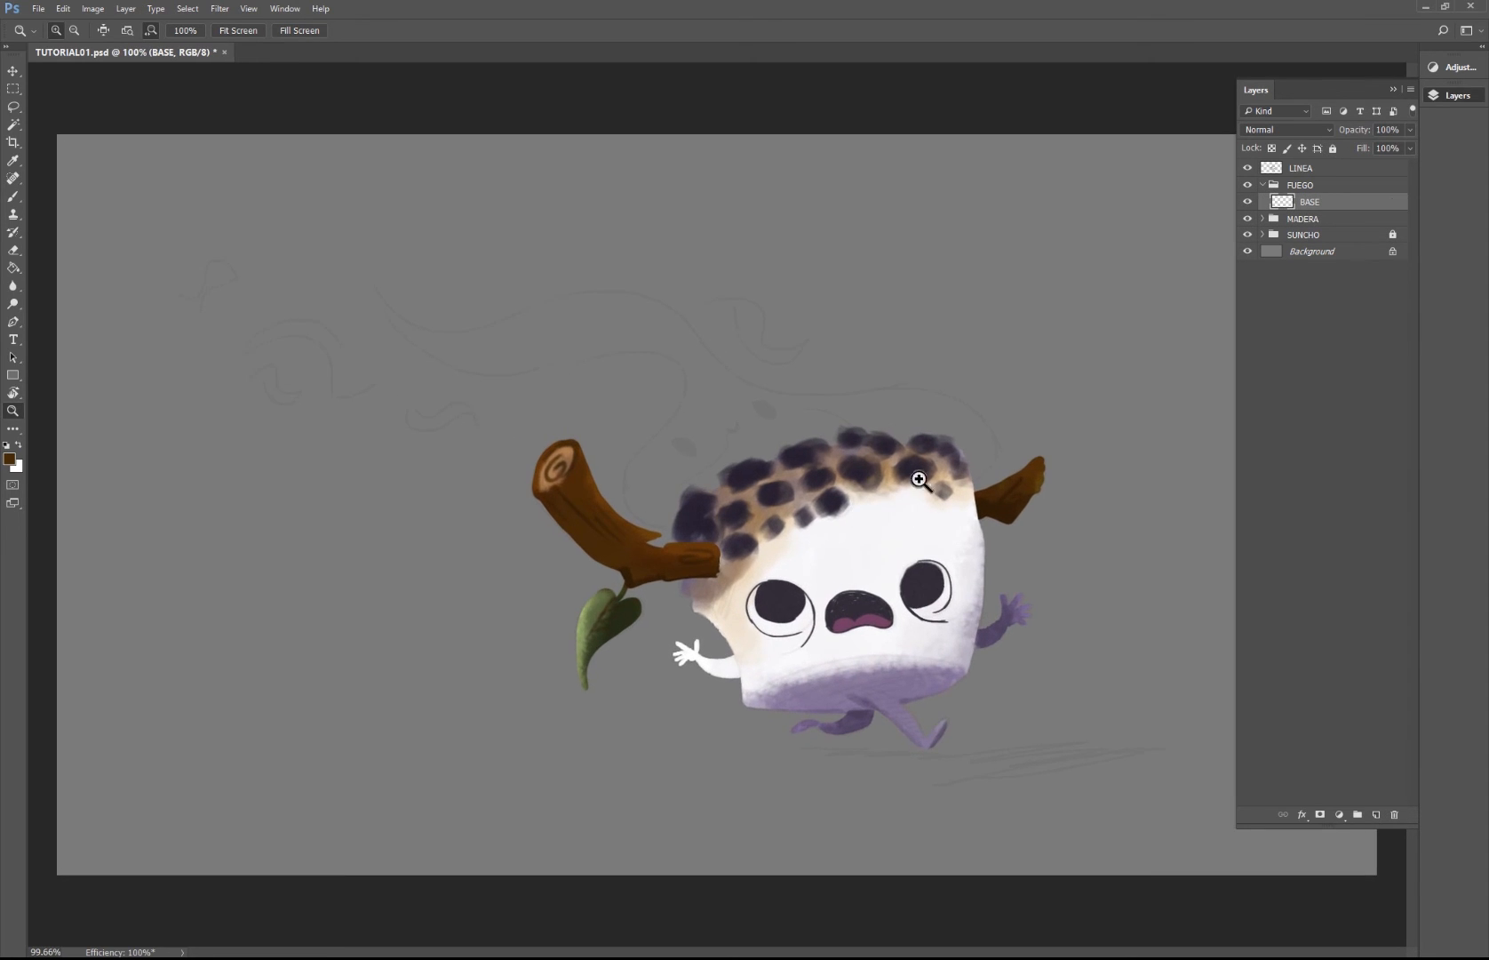
key(b)
right_click(704, 449)
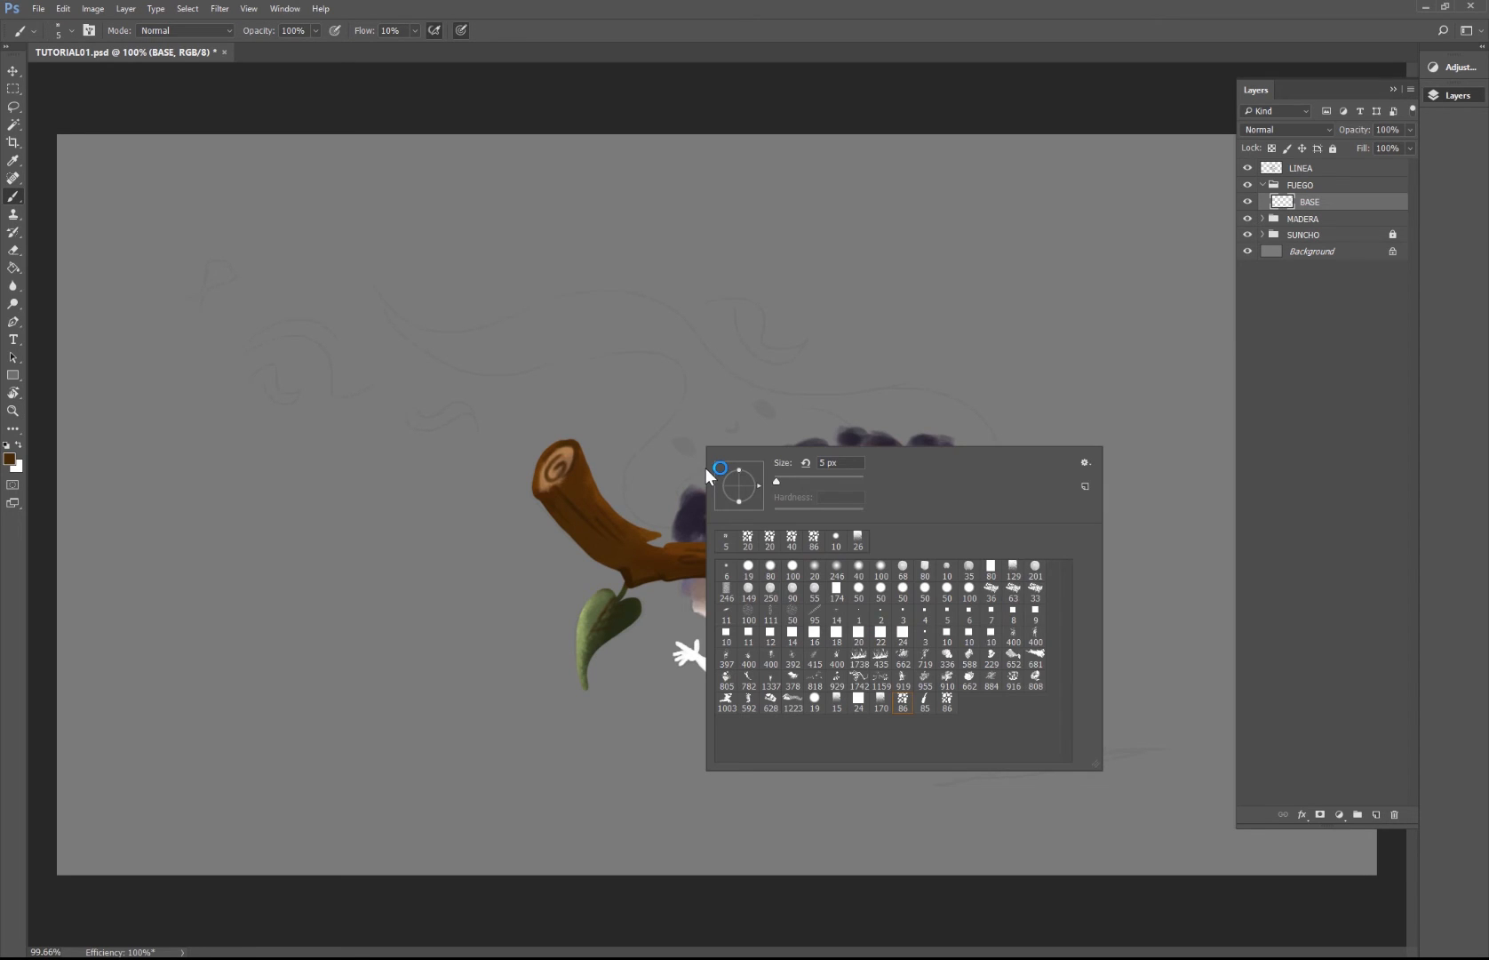
key(Return)
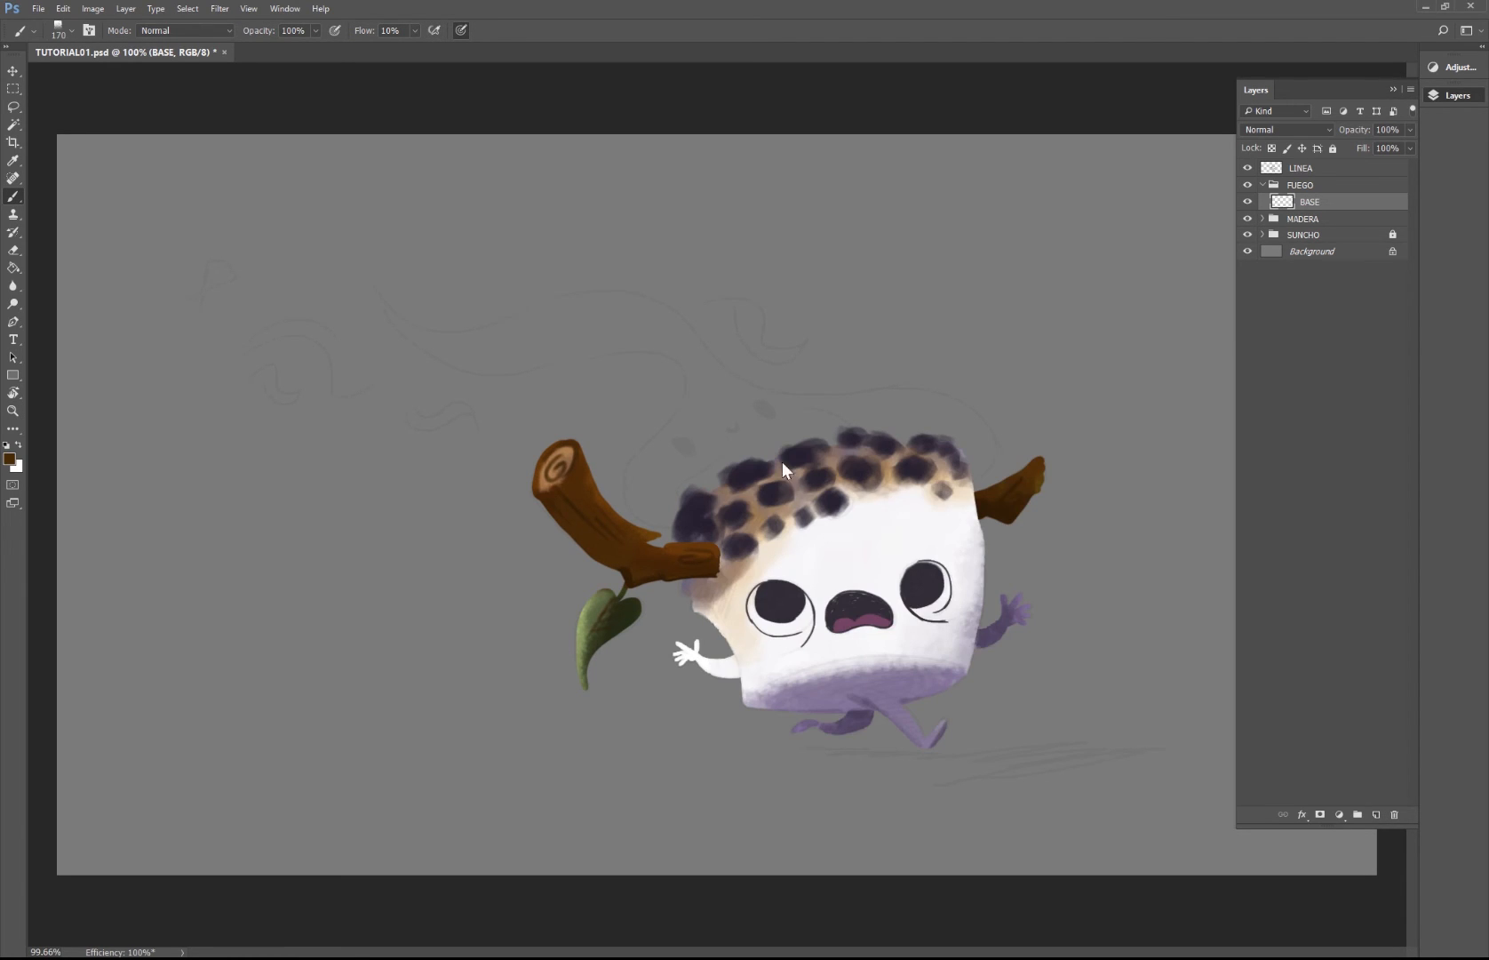
click(8, 459)
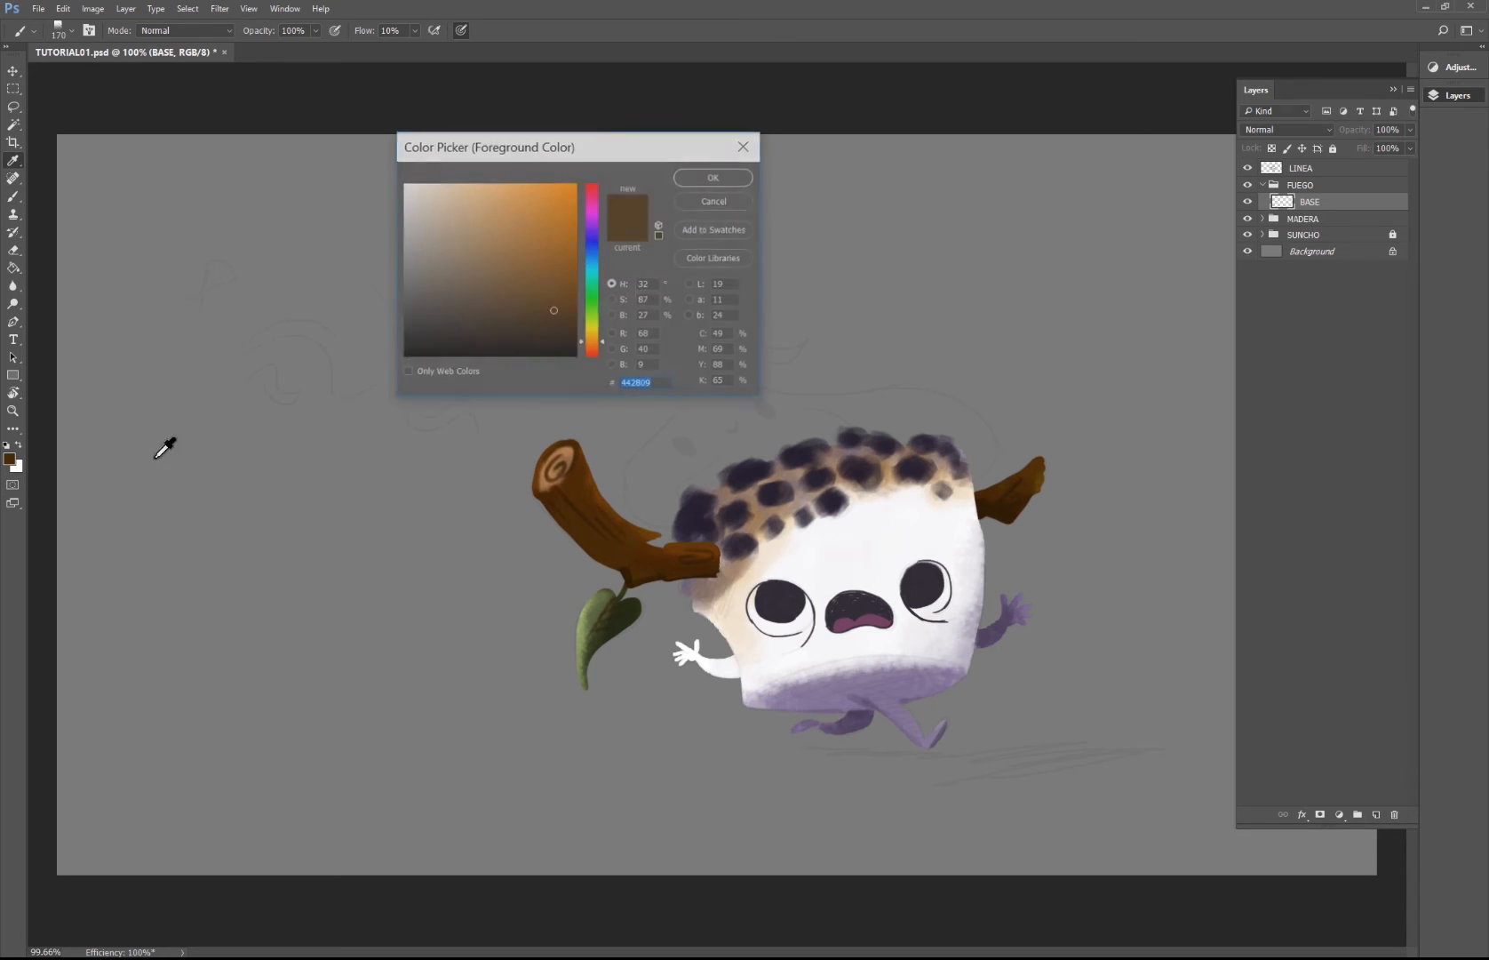
drag(558, 213, 577, 185)
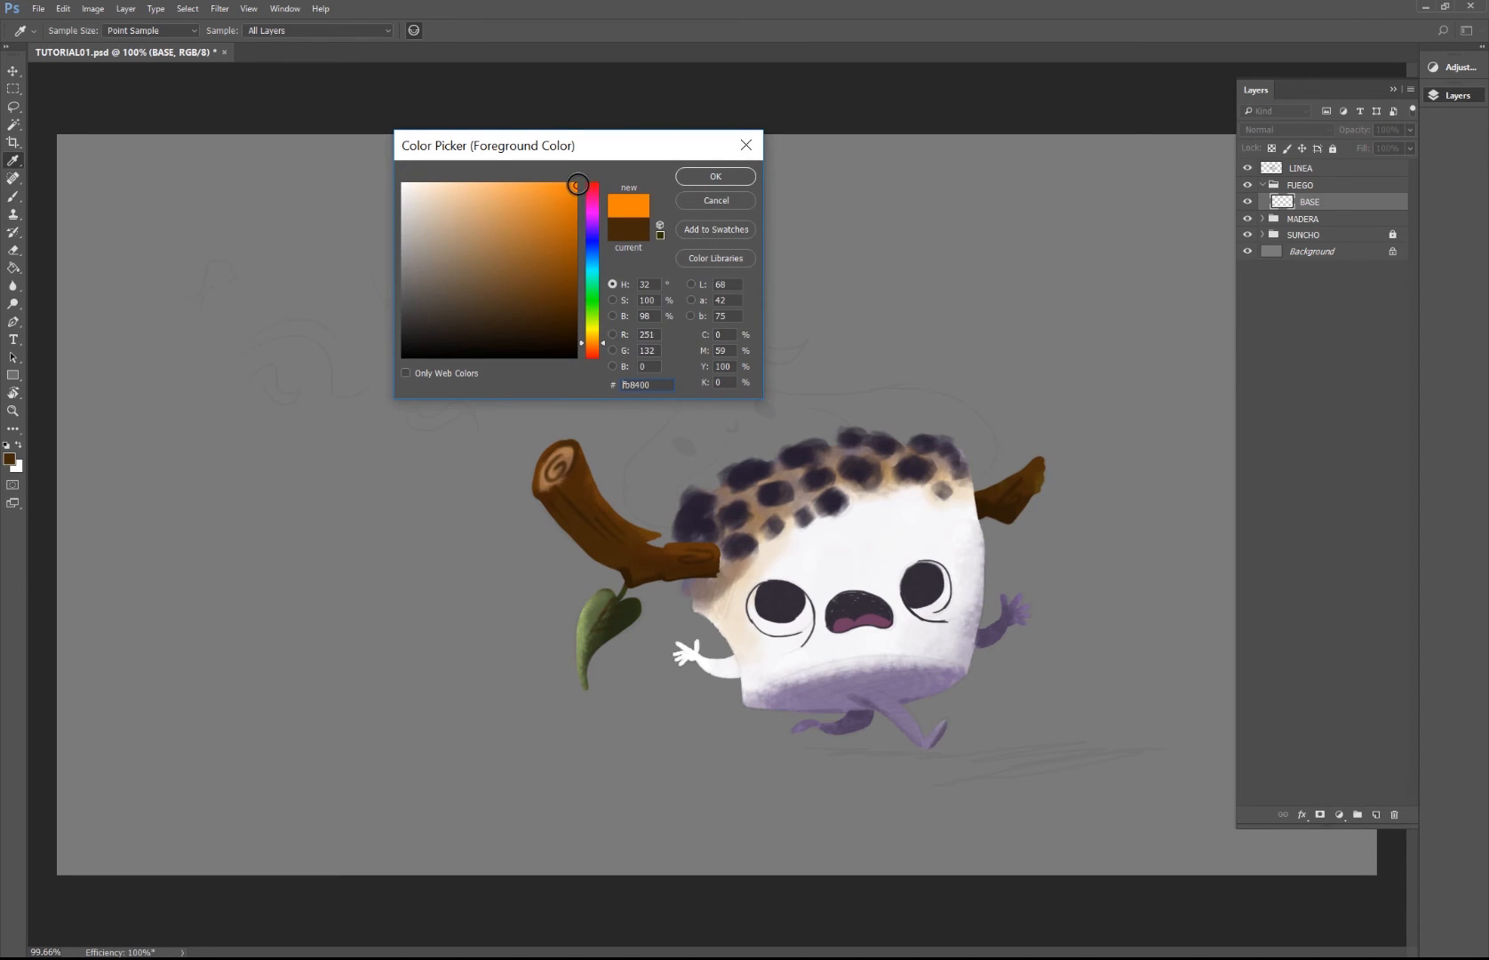
click(715, 176)
Step: Try orange strokes with the 170 px brush over the marshmallow's burnt upper edge, and undo them
mouse_move(689, 490)
mouse_down()
mouse_move(691, 461)
mouse_move(662, 489)
mouse_move(681, 499)
mouse_move(714, 465)
mouse_move(711, 482)
mouse_up()
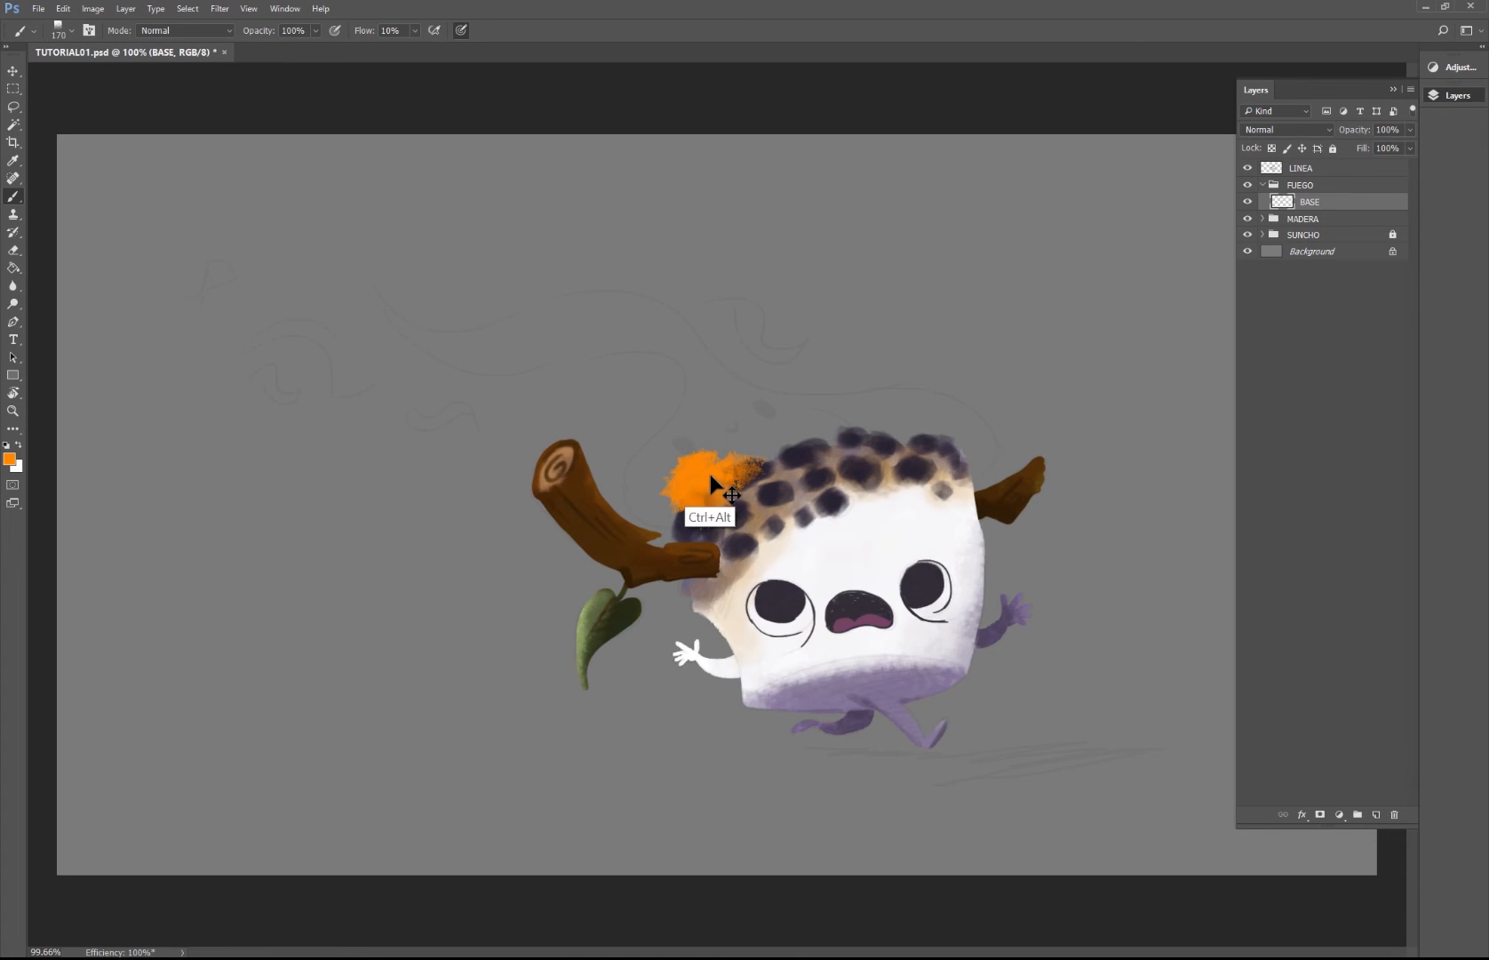
key(ctrl+alt+z)
key(ctrl+alt+z)
key(ctrl+alt+z)
key(ctrl+alt+z)
Step: Paint the main orange flame trailing back from the marshmallow's burnt top with a 69 px textured brush, following the sketch lines
right_click(731, 455)
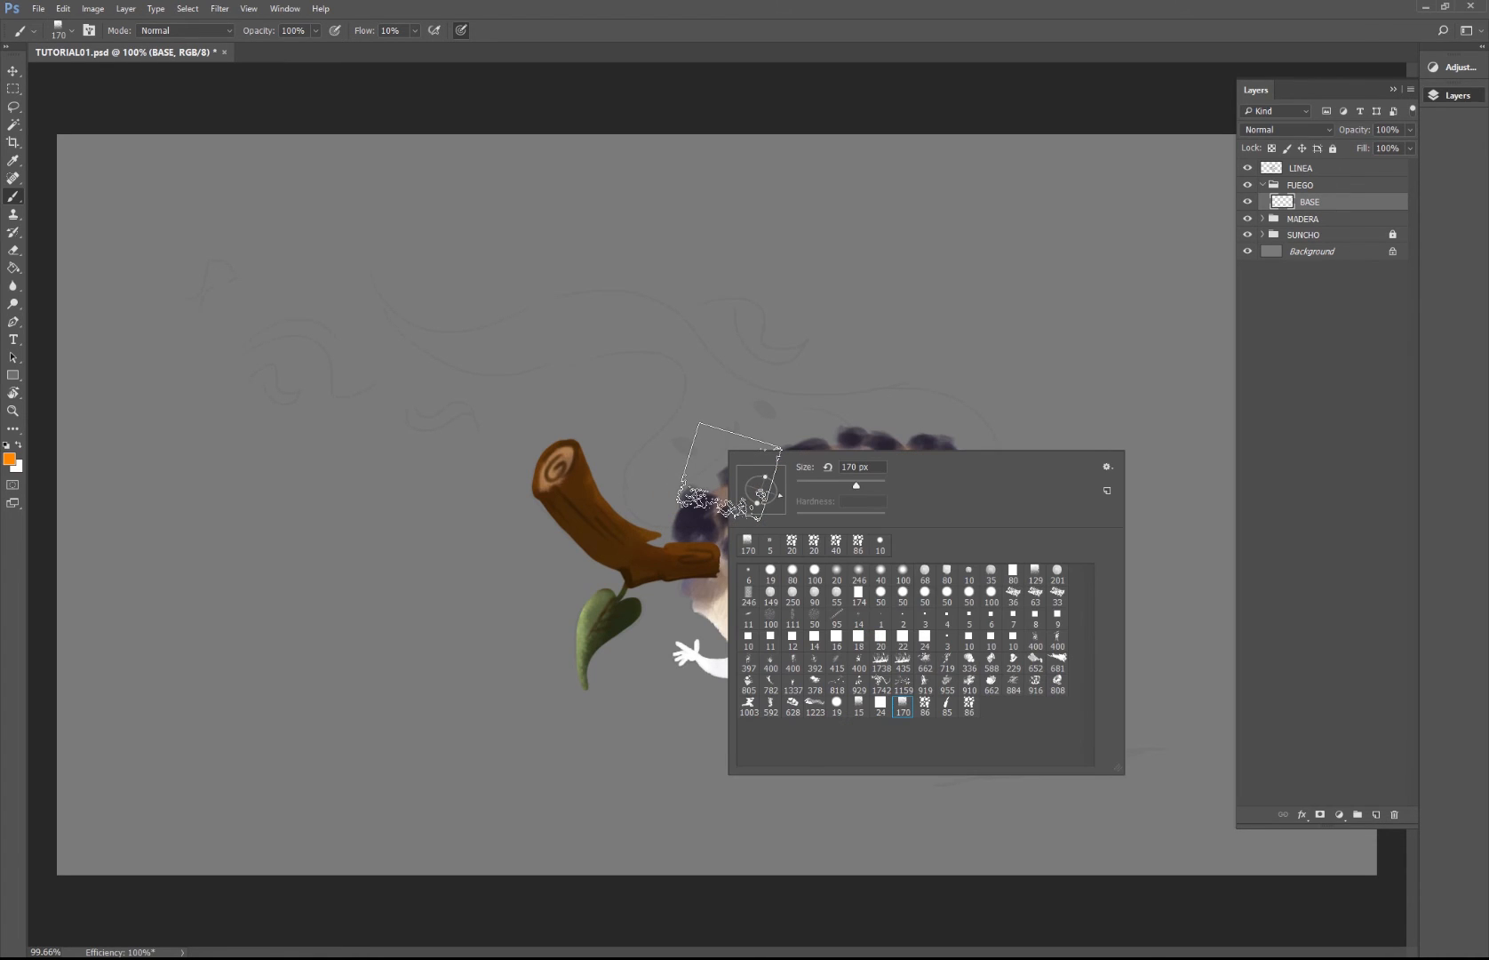
click(858, 705)
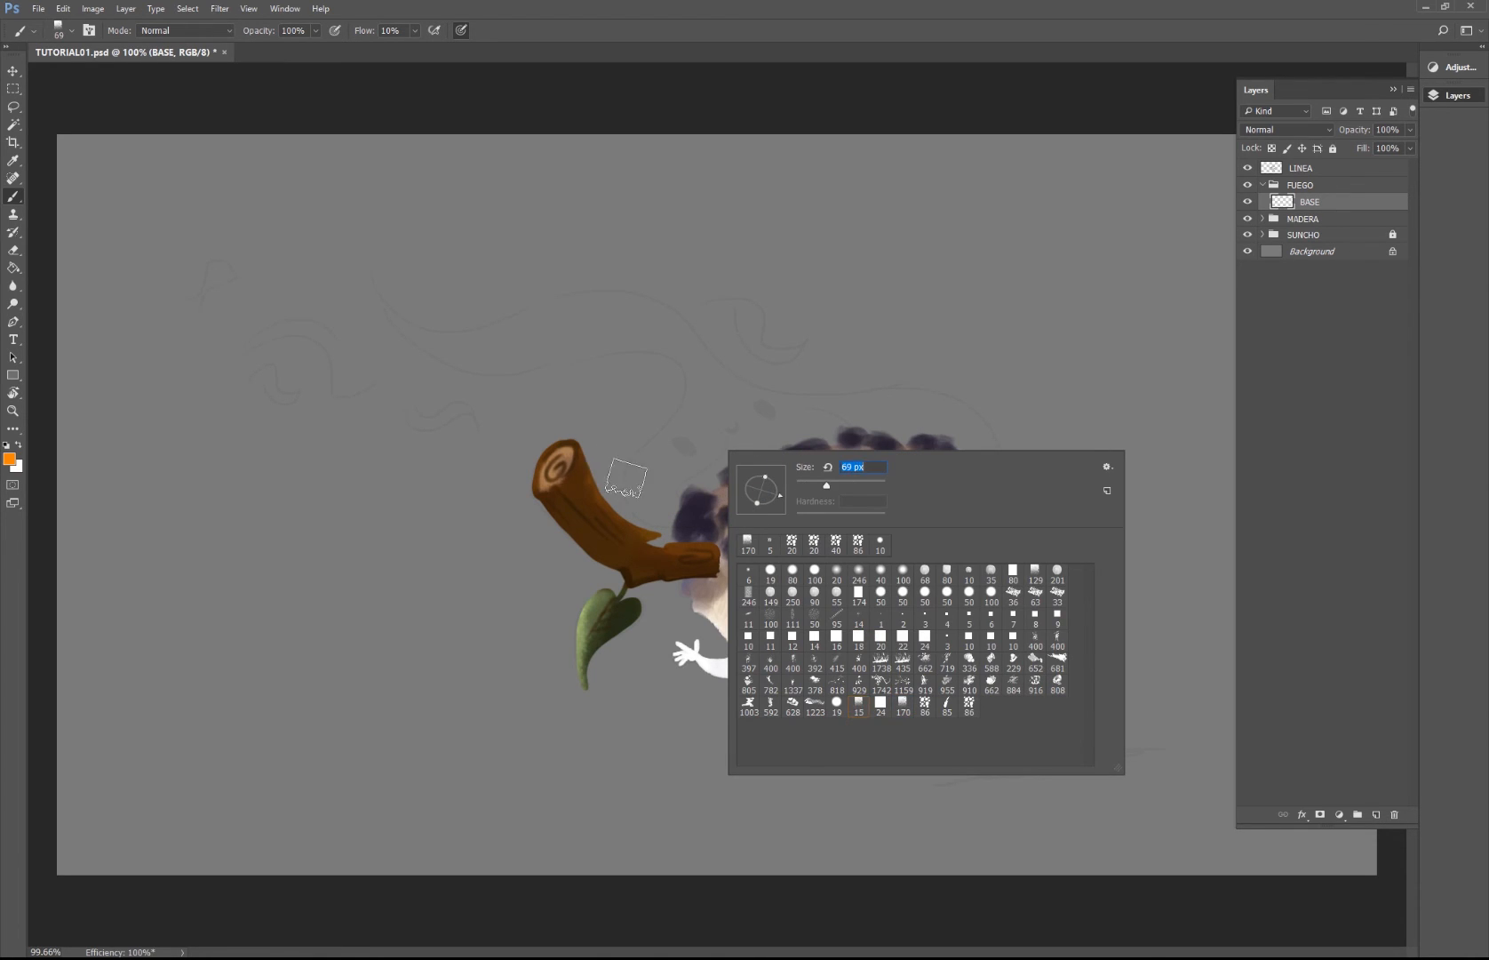
mouse_move(647, 471)
mouse_down()
mouse_move(706, 453)
mouse_move(671, 472)
mouse_move(665, 507)
mouse_move(719, 450)
mouse_move(708, 490)
mouse_move(670, 472)
mouse_move(711, 380)
mouse_move(720, 437)
mouse_move(764, 427)
mouse_move(756, 467)
mouse_move(790, 436)
mouse_move(746, 408)
mouse_move(900, 411)
mouse_move(994, 447)
mouse_move(856, 437)
mouse_move(850, 418)
mouse_move(769, 403)
mouse_move(686, 337)
mouse_move(608, 309)
mouse_move(422, 327)
mouse_move(590, 291)
mouse_move(698, 331)
mouse_move(580, 323)
mouse_move(497, 346)
mouse_move(385, 275)
mouse_move(493, 330)
mouse_move(418, 296)
mouse_move(605, 299)
mouse_move(511, 338)
mouse_move(689, 356)
mouse_move(597, 329)
mouse_move(677, 421)
mouse_move(653, 441)
mouse_move(659, 357)
mouse_move(639, 437)
mouse_move(633, 346)
mouse_move(651, 493)
mouse_move(669, 373)
mouse_move(542, 373)
mouse_move(488, 308)
mouse_move(583, 359)
mouse_move(591, 383)
mouse_move(610, 334)
mouse_move(668, 322)
mouse_move(774, 417)
mouse_move(880, 414)
mouse_move(729, 363)
mouse_move(813, 347)
mouse_up()
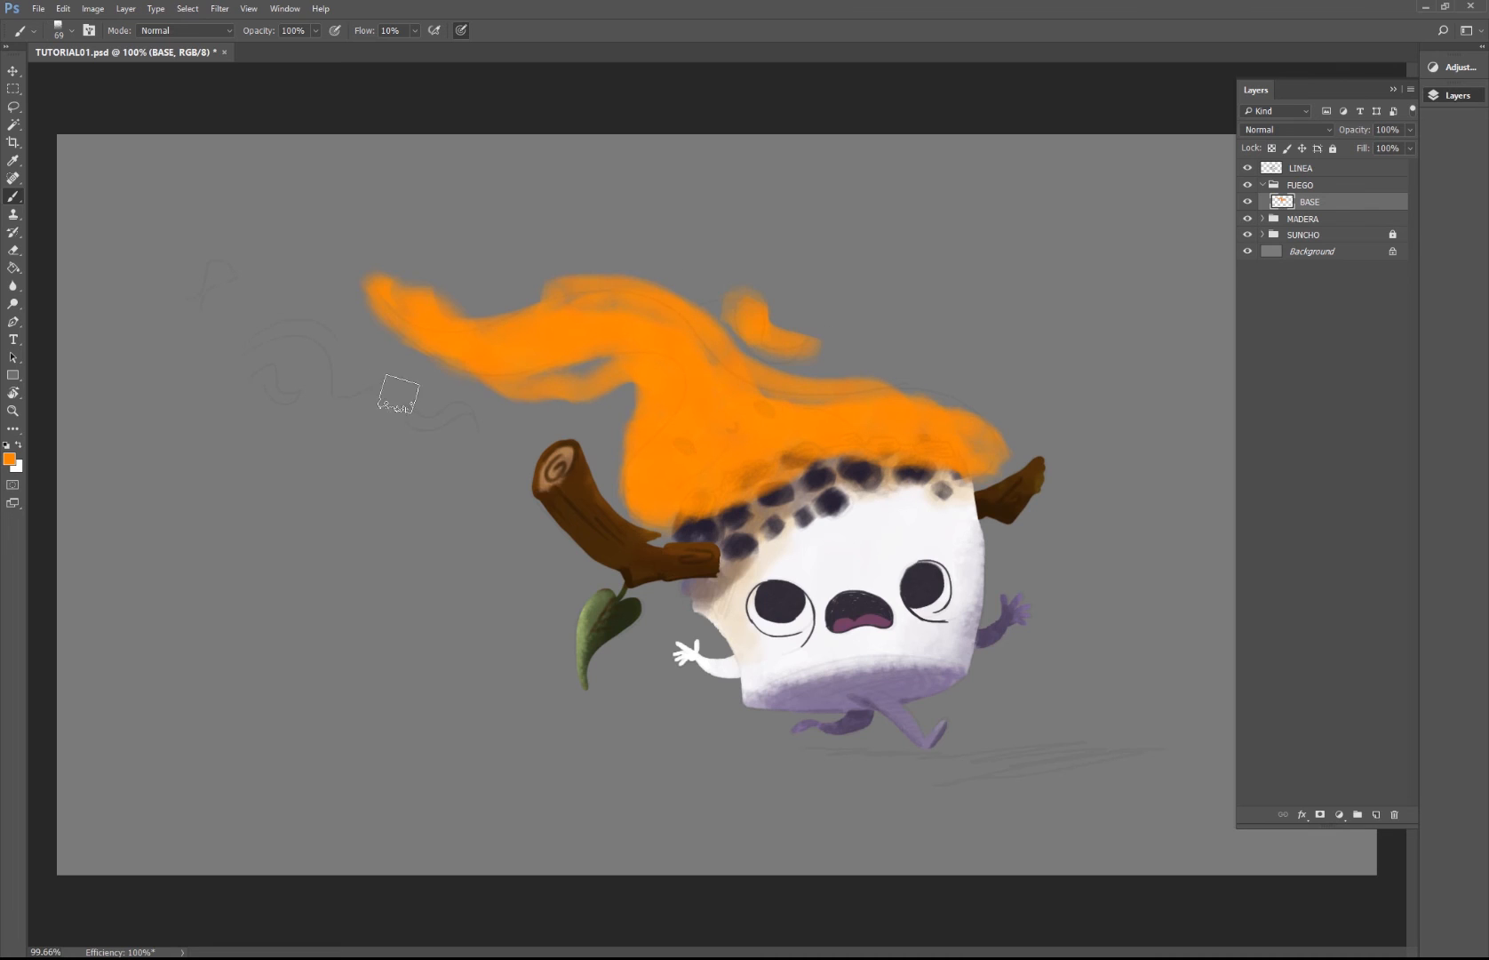
Step: Paint small detached orange flame wisps around and behind the tail of the main flame
mouse_move(455, 411)
mouse_down()
mouse_move(407, 412)
mouse_move(329, 340)
mouse_move(268, 357)
mouse_move(334, 352)
mouse_move(373, 306)
mouse_up()
mouse_move(200, 271)
mouse_down()
mouse_move(243, 270)
mouse_move(180, 267)
mouse_up()
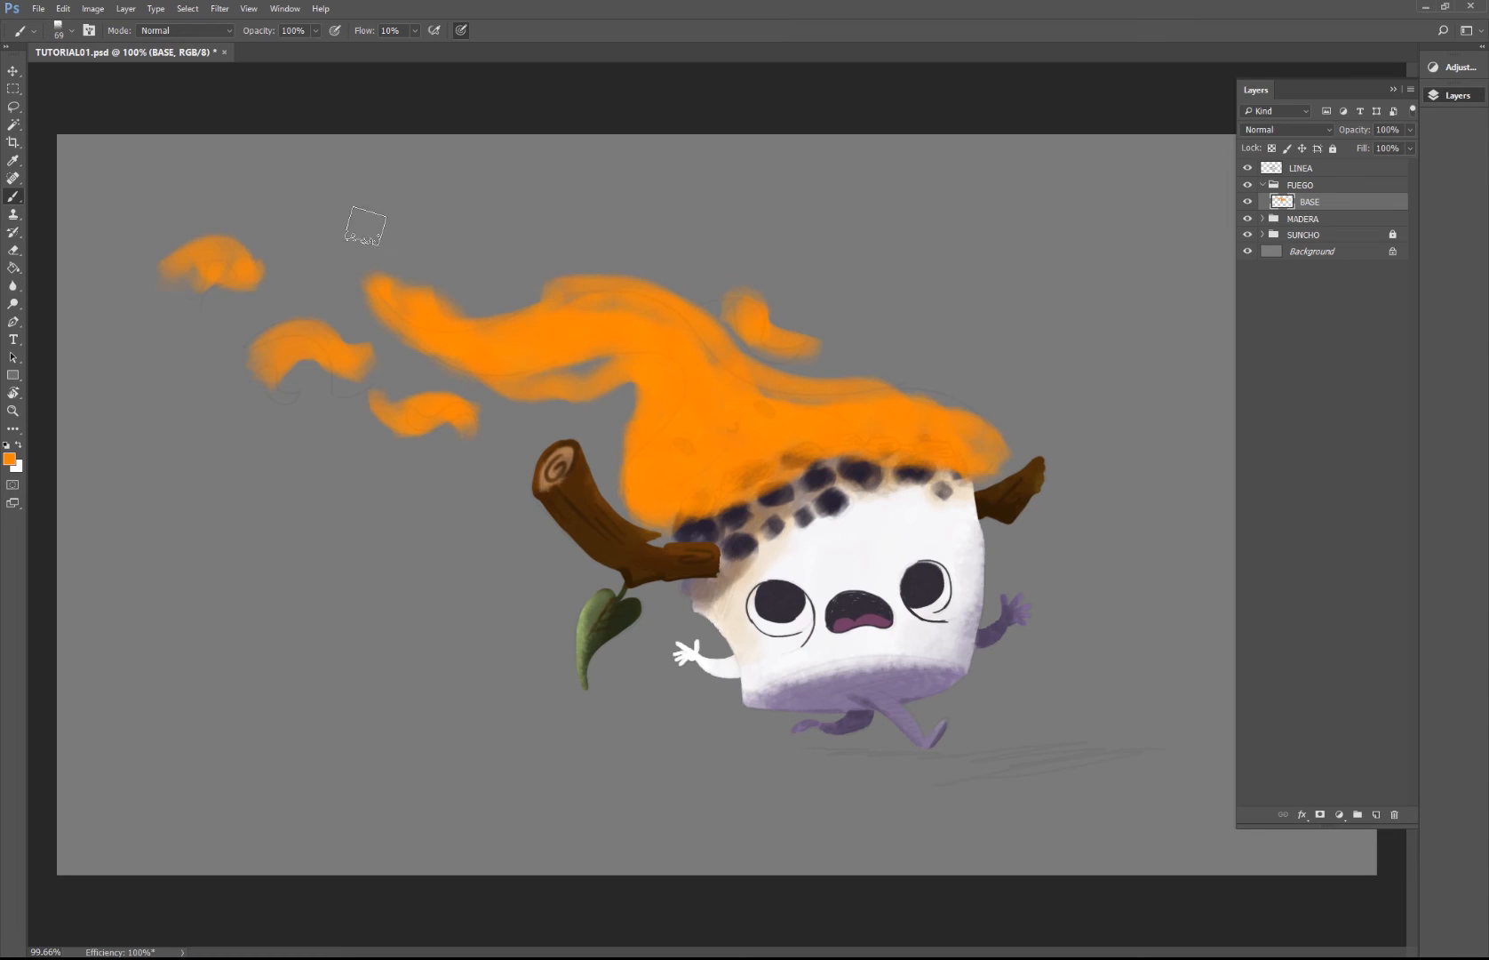
drag(359, 228, 382, 233)
drag(512, 285, 490, 288)
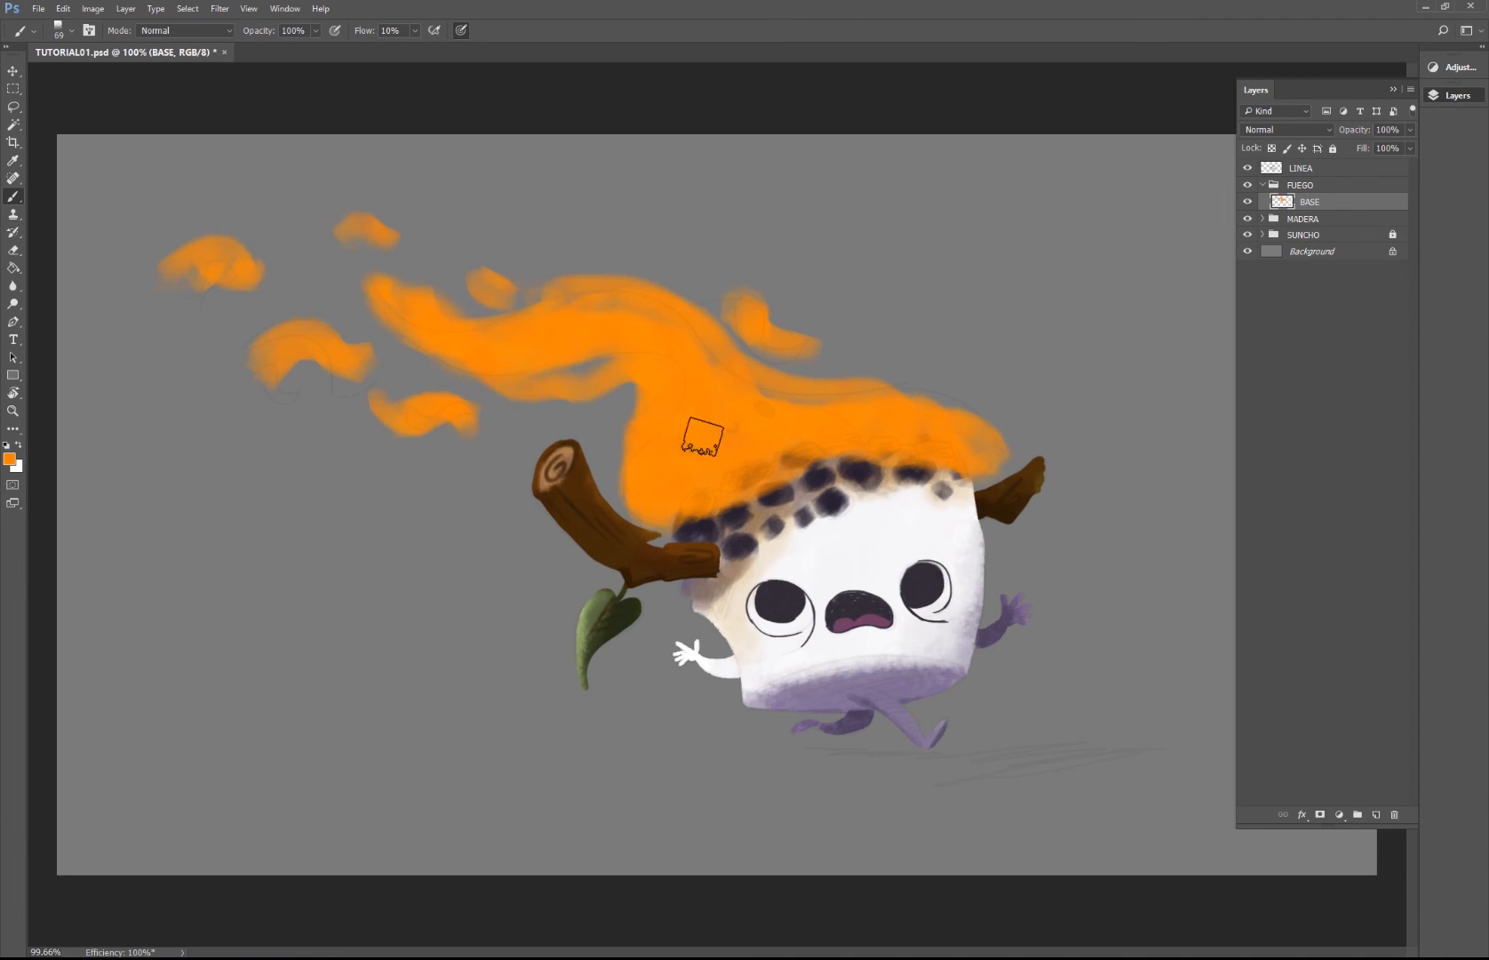
Step: Sample the marshmallow's white and paint a white glow along the base of the flame above the burnt spots
key(z)
alt+click(758, 500)
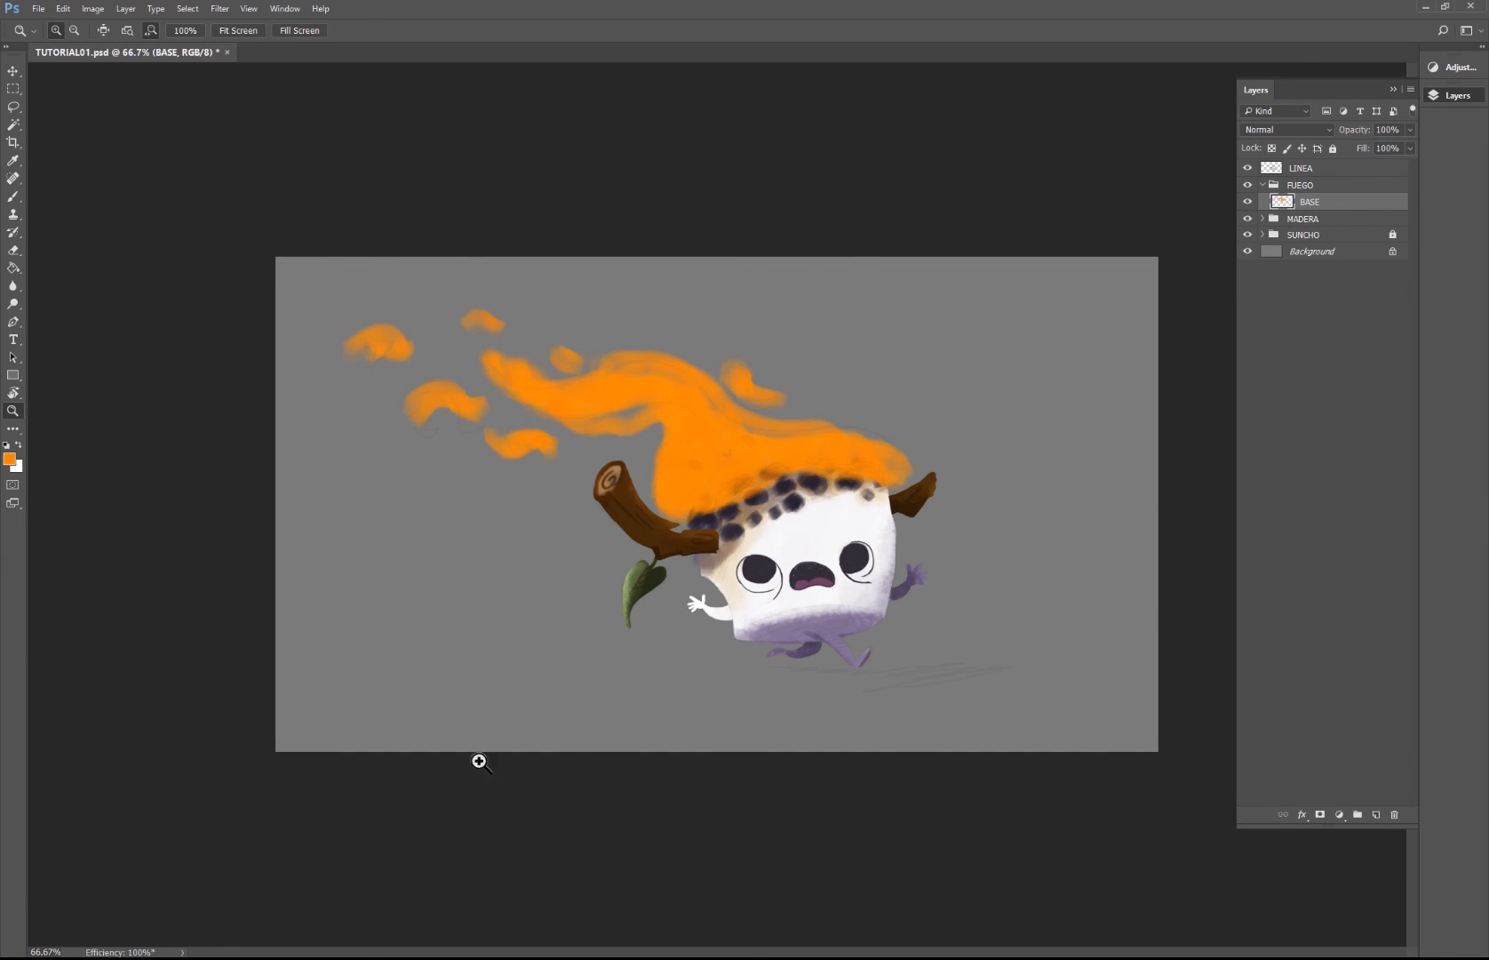
drag(853, 536, 909, 542)
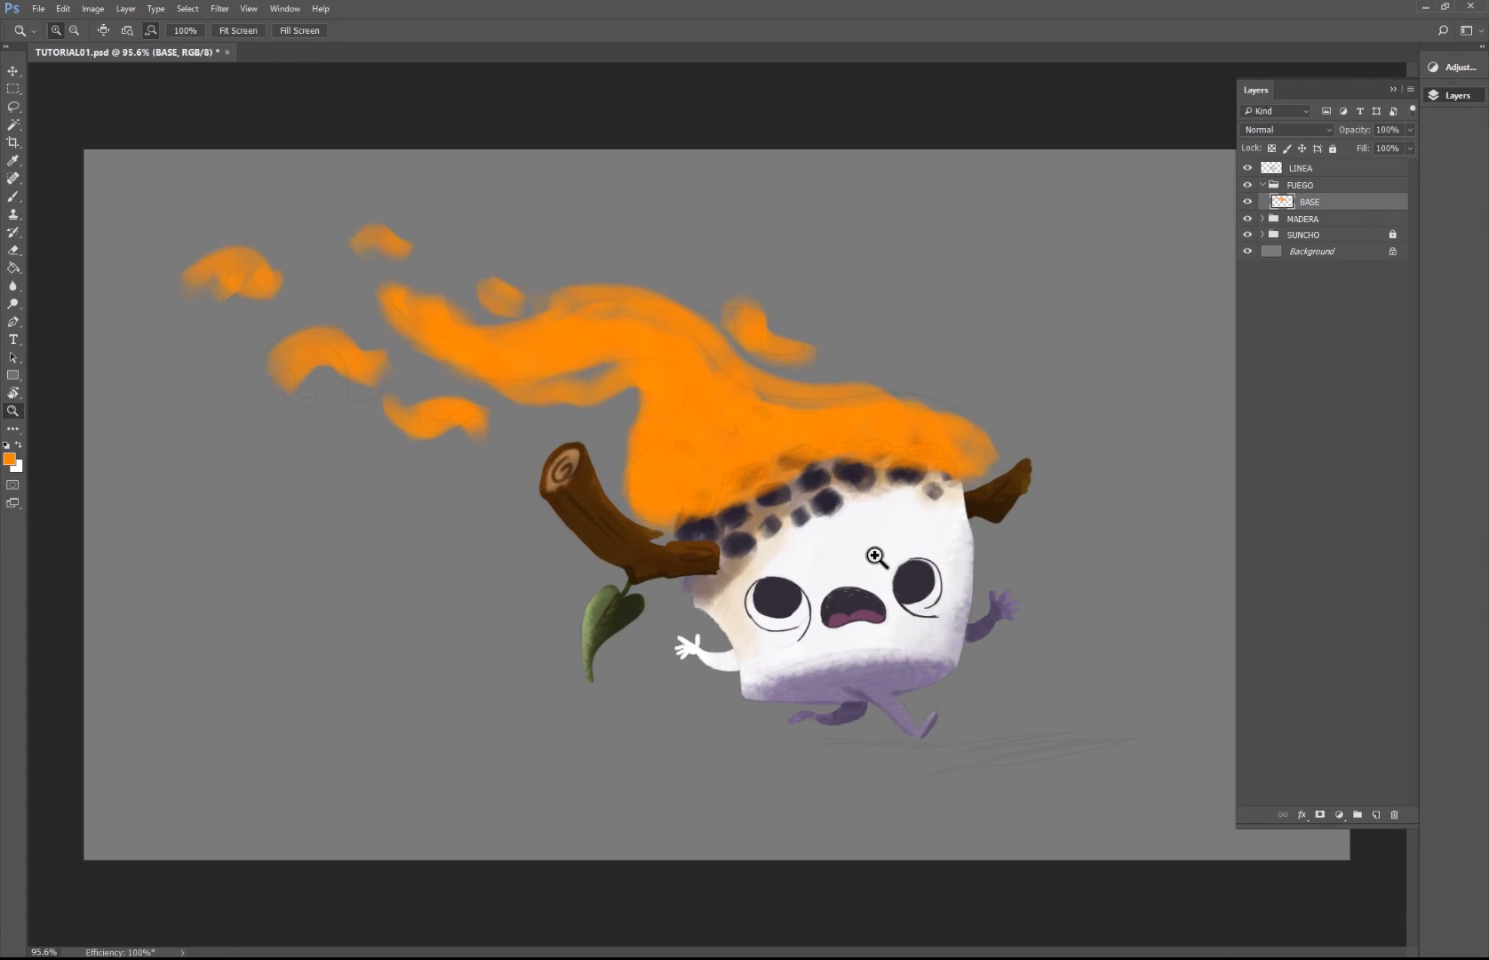
key(i)
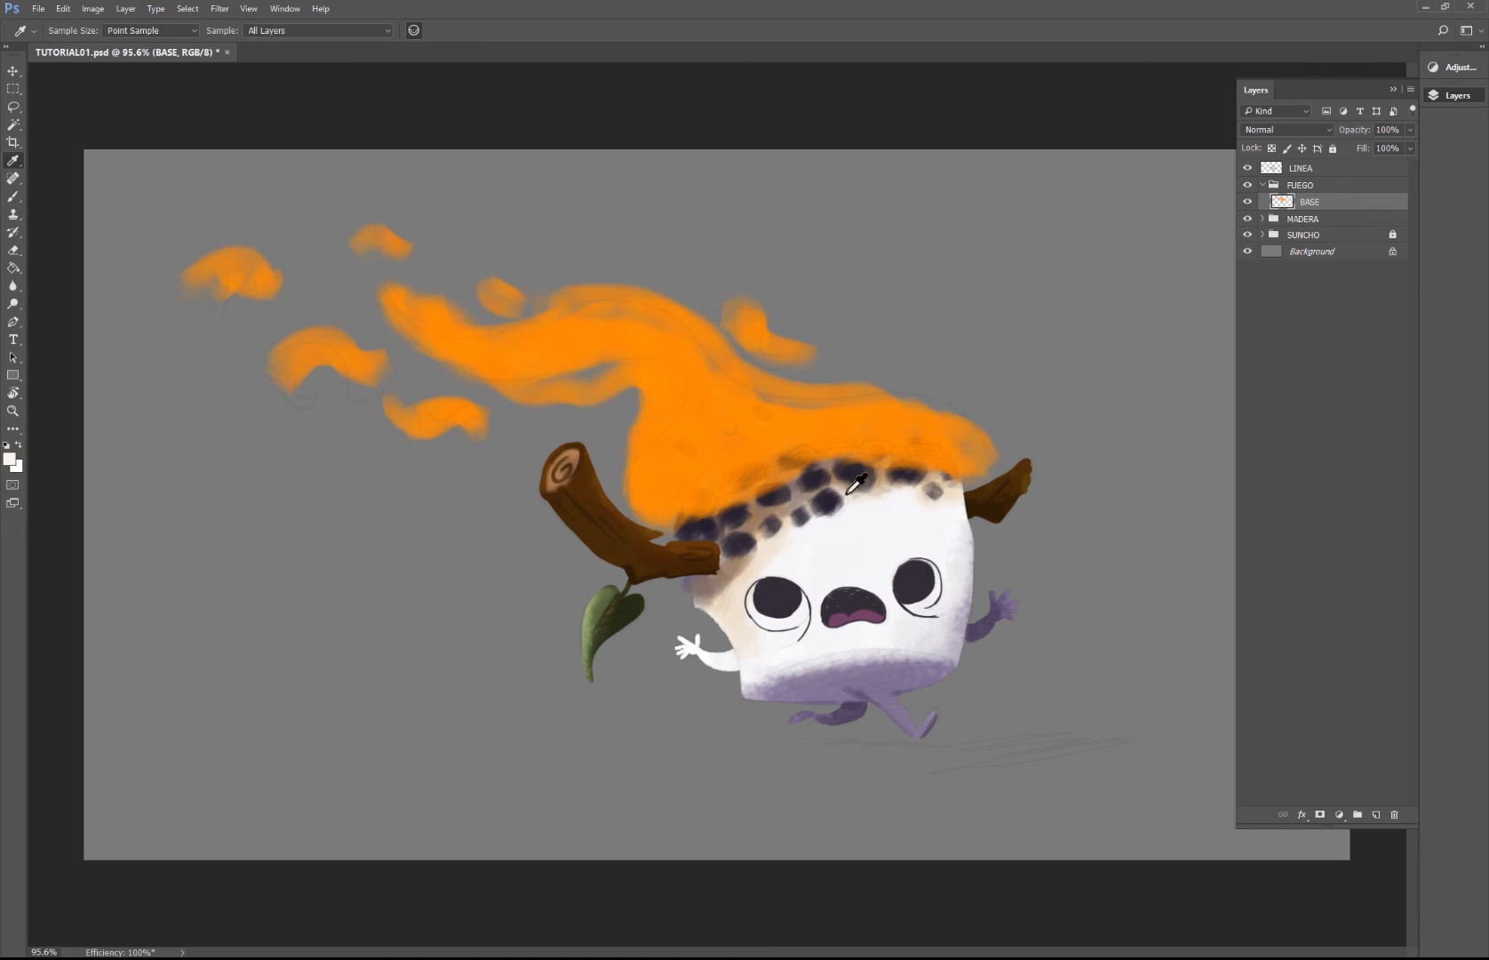
key(b)
mouse_move(709, 478)
mouse_down()
mouse_move(748, 467)
mouse_move(735, 440)
mouse_move(845, 444)
mouse_move(774, 457)
mouse_move(838, 439)
mouse_move(929, 455)
mouse_move(843, 424)
mouse_move(723, 424)
mouse_move(811, 420)
mouse_move(728, 475)
mouse_up()
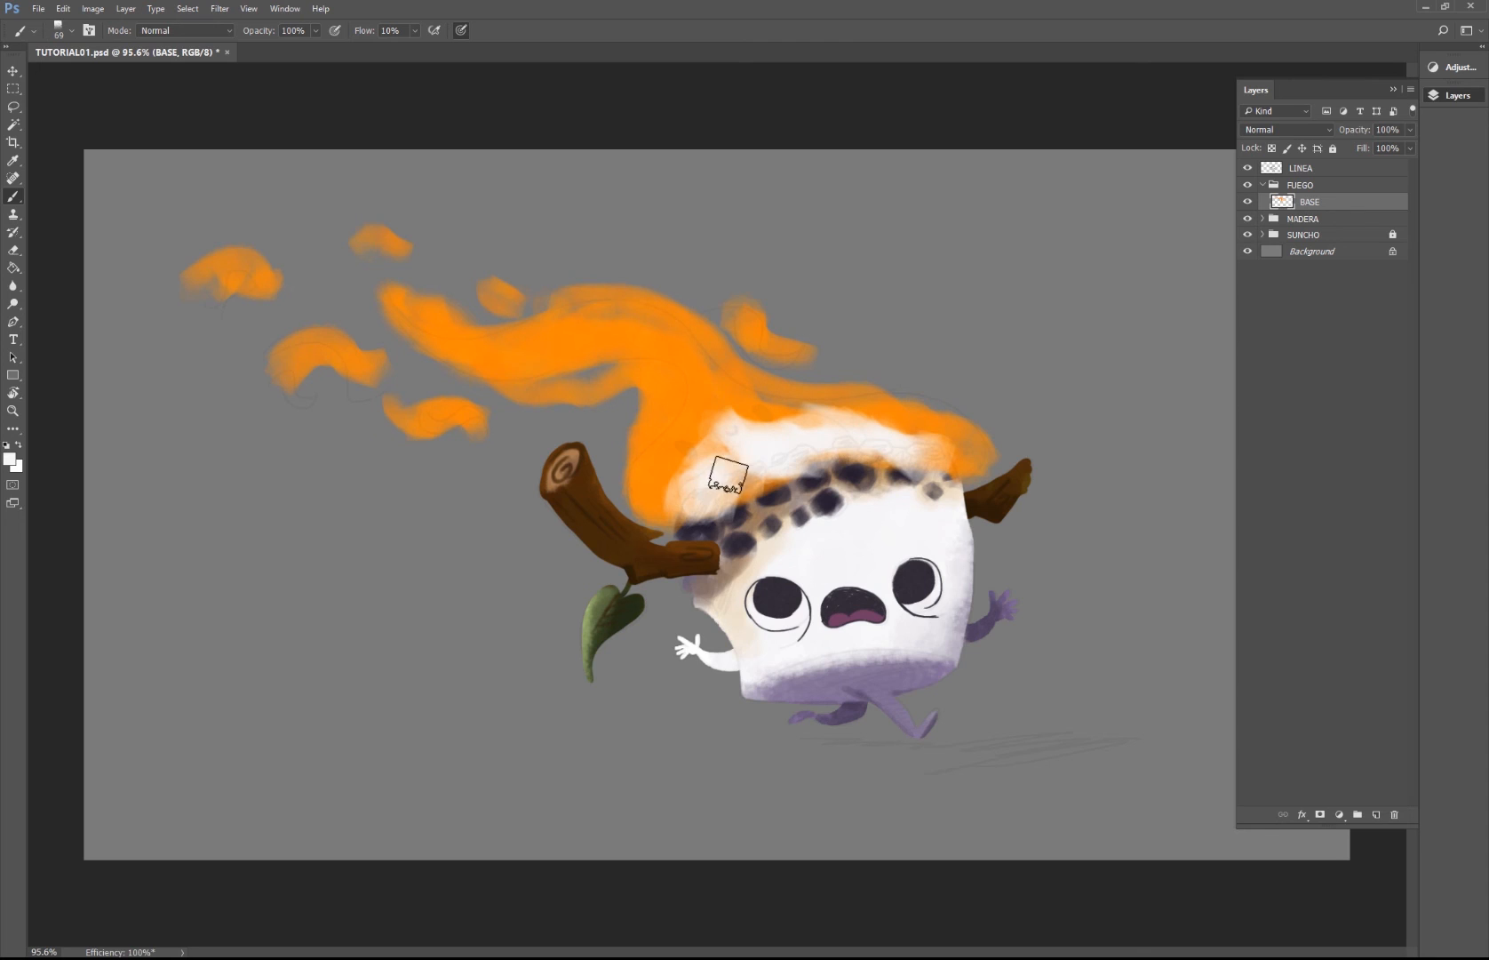
Step: Sample the flame's orange, shift it to a lighter tint, and paint highlights through the flame and its detached wisps
key(i)
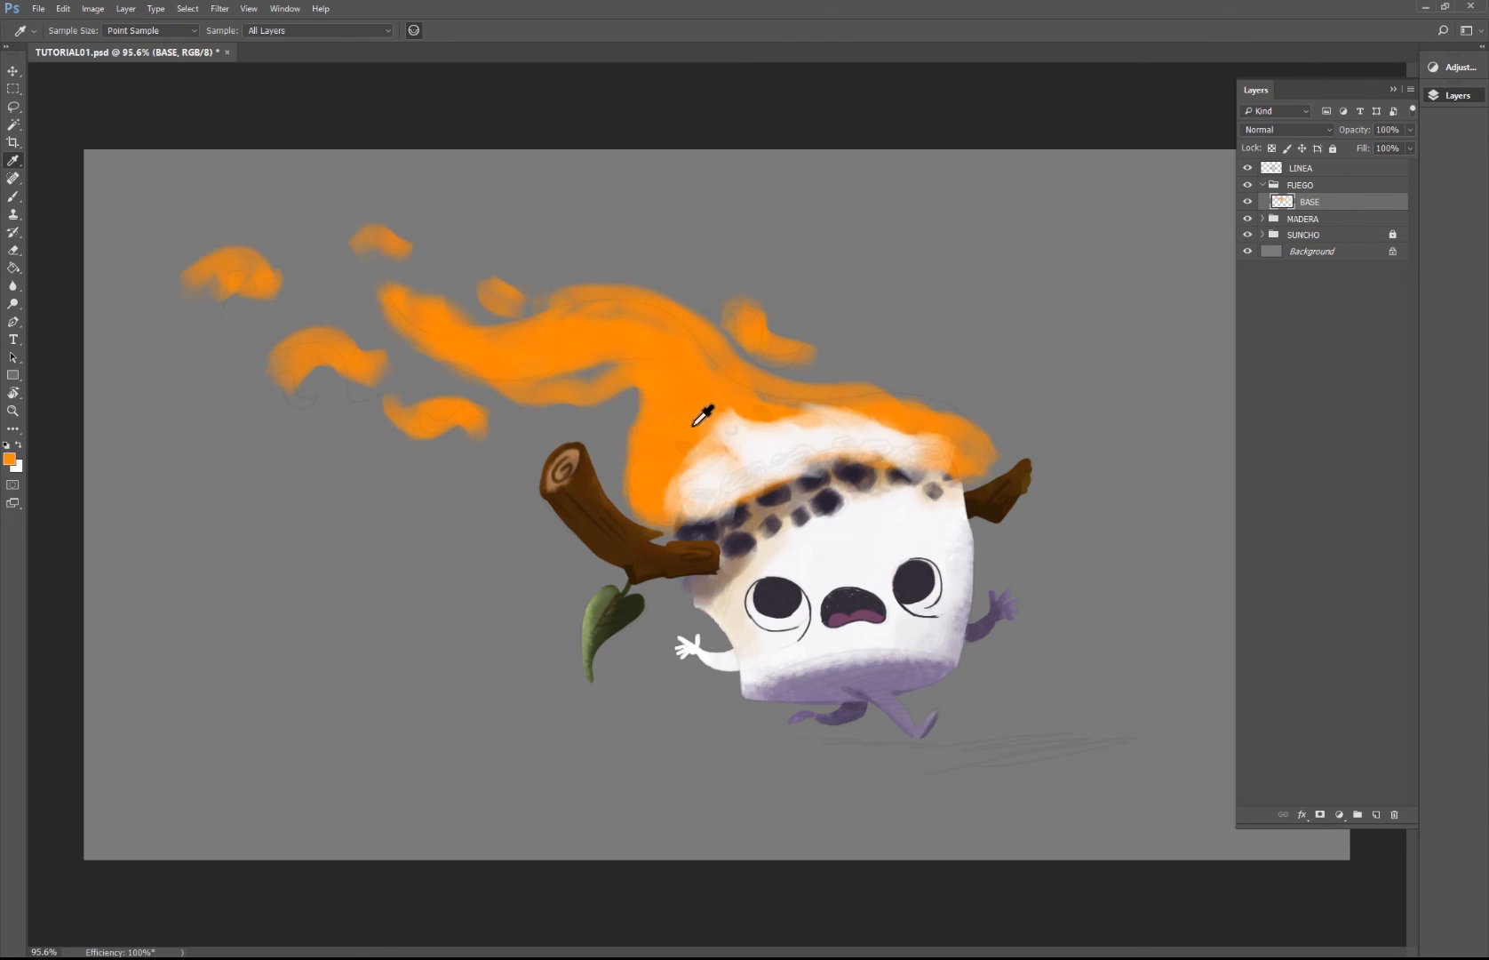
alt+shift+right_click(704, 441)
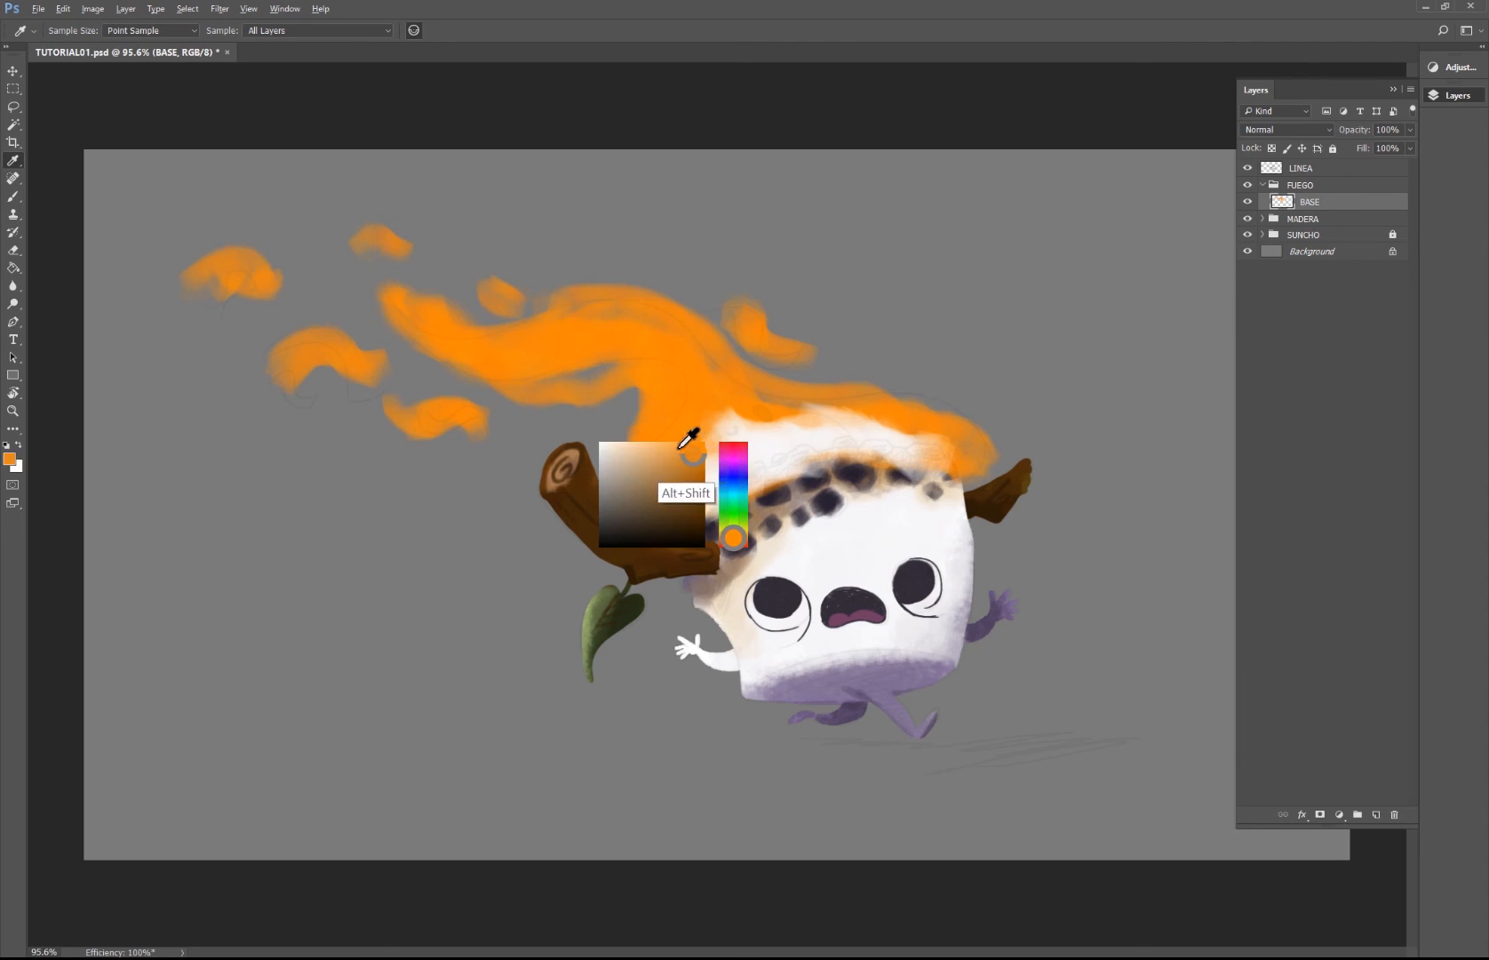
drag(672, 442, 681, 441)
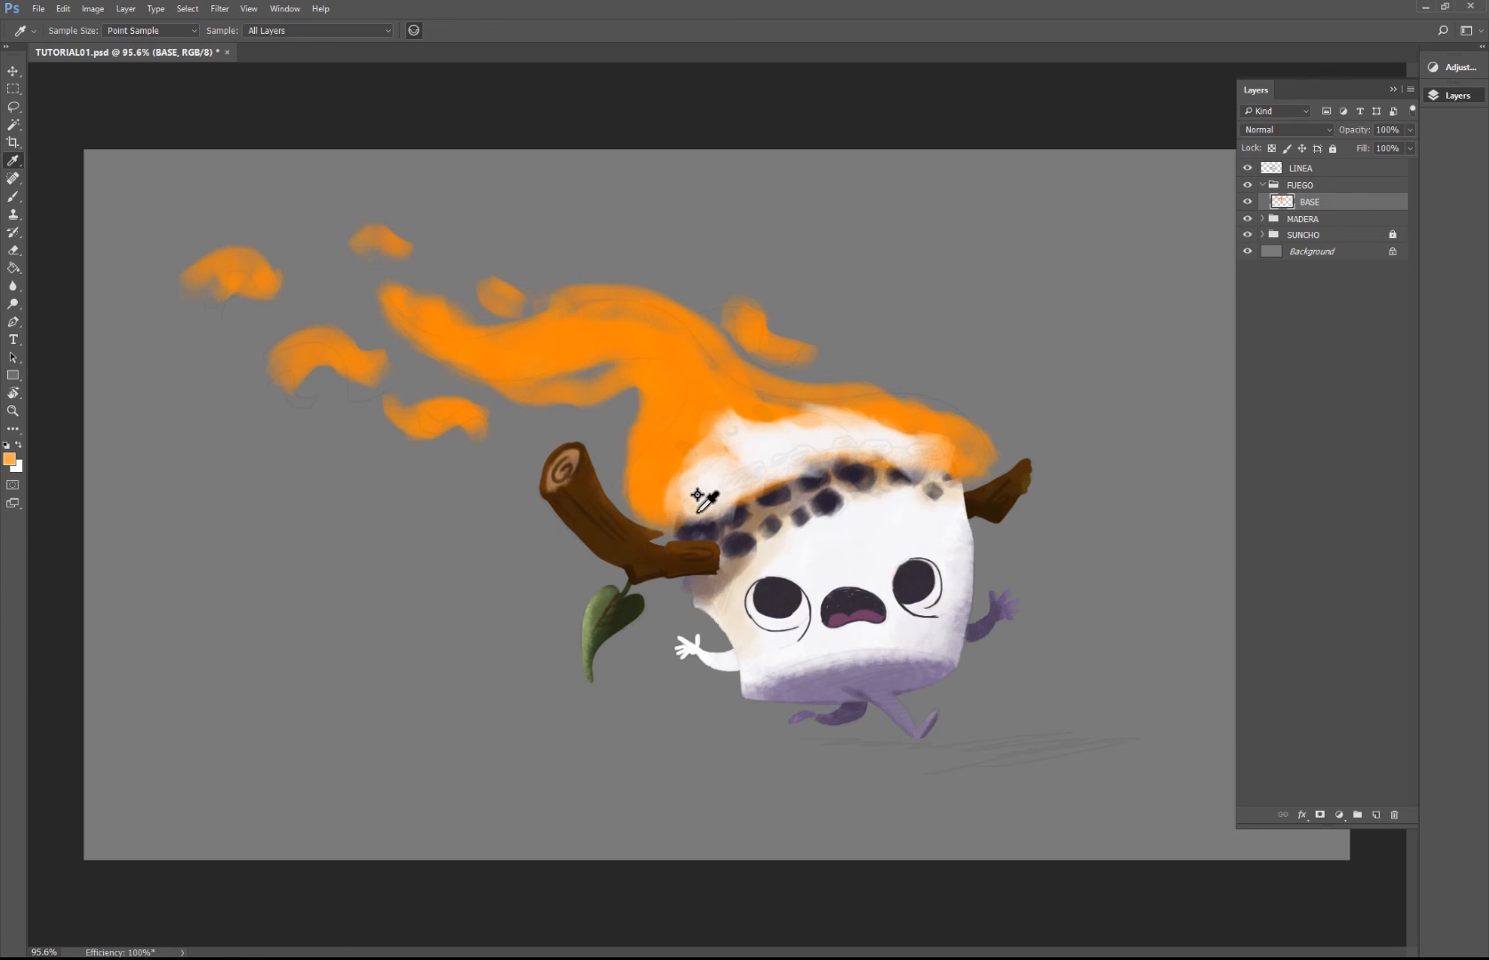
key(b)
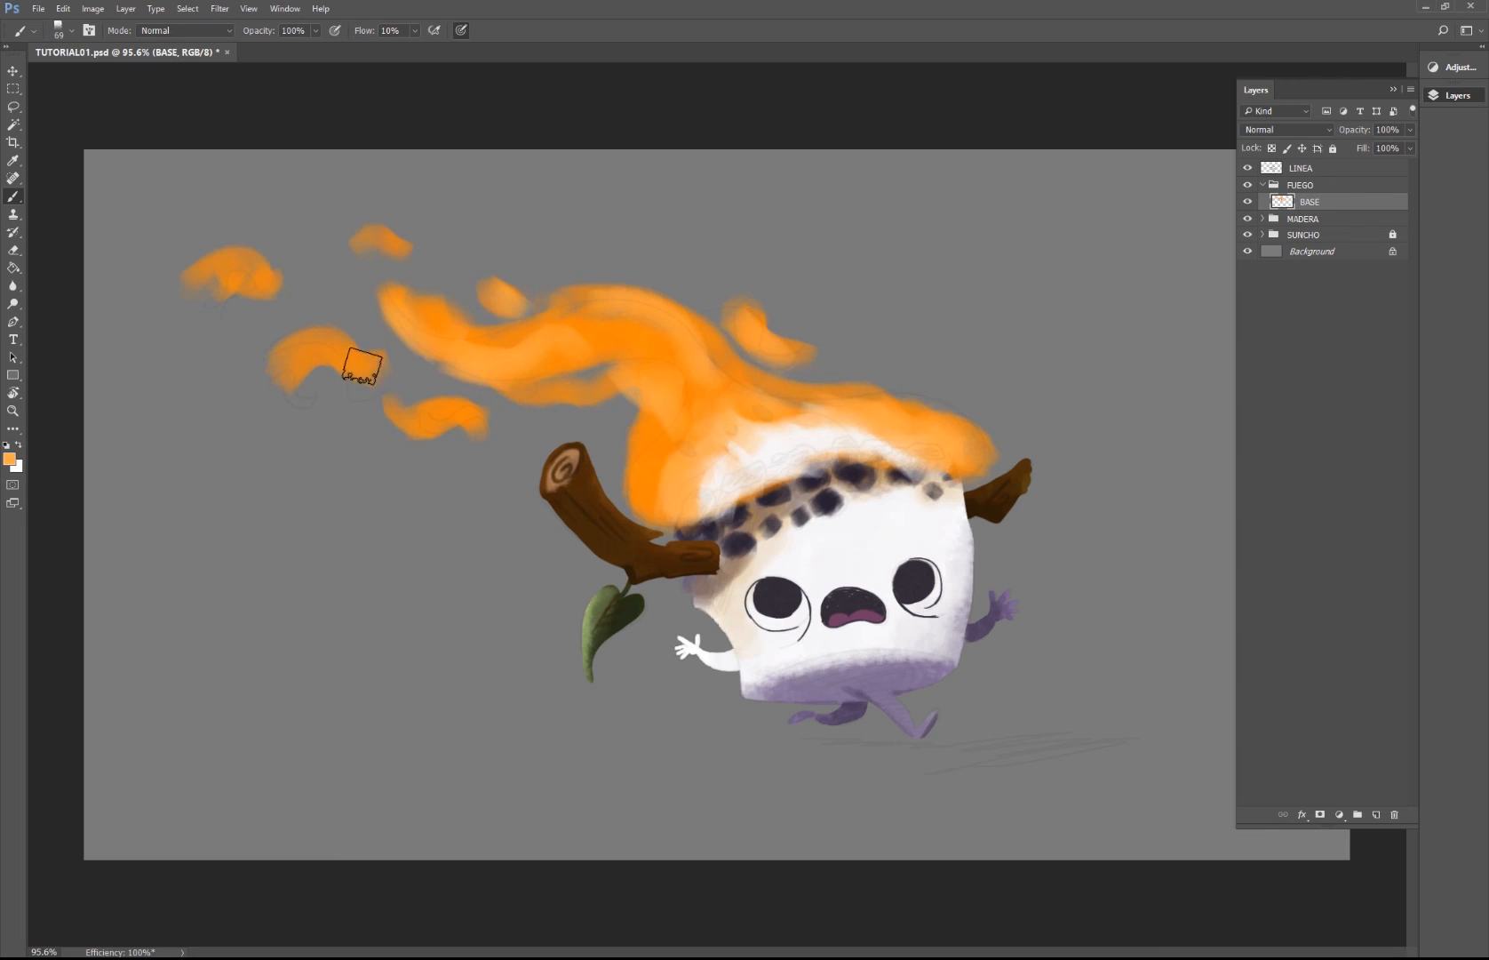
drag(256, 270, 283, 279)
drag(371, 240, 431, 253)
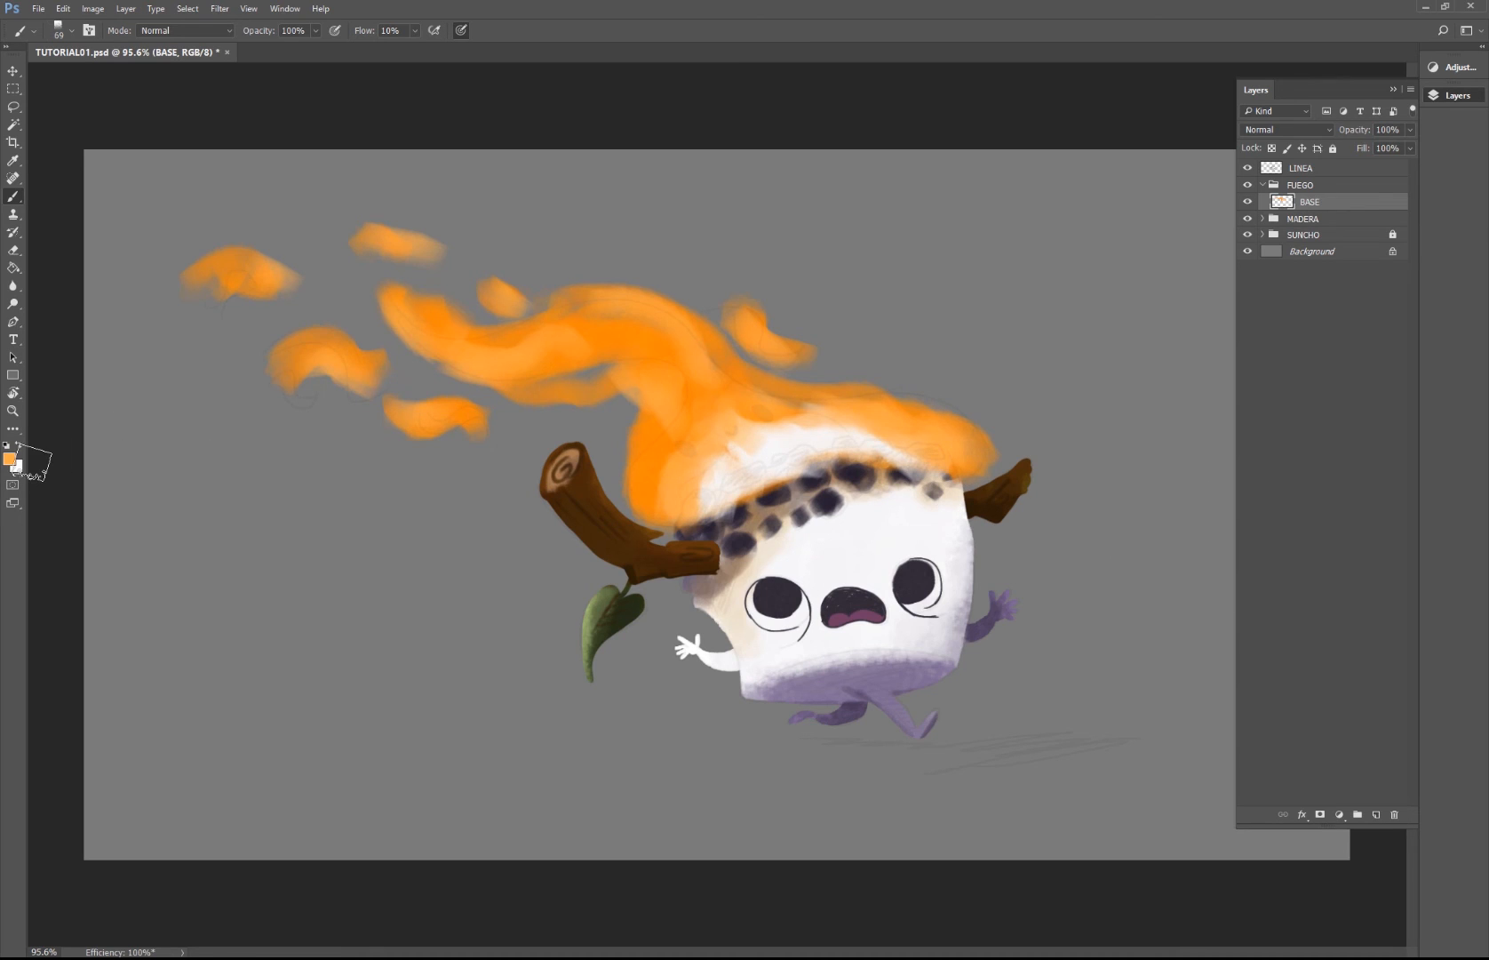
Step: Set the foreground colour to blue 4587ff and add a new layer above BASE in the FUEGO group
click(11, 457)
click(586, 255)
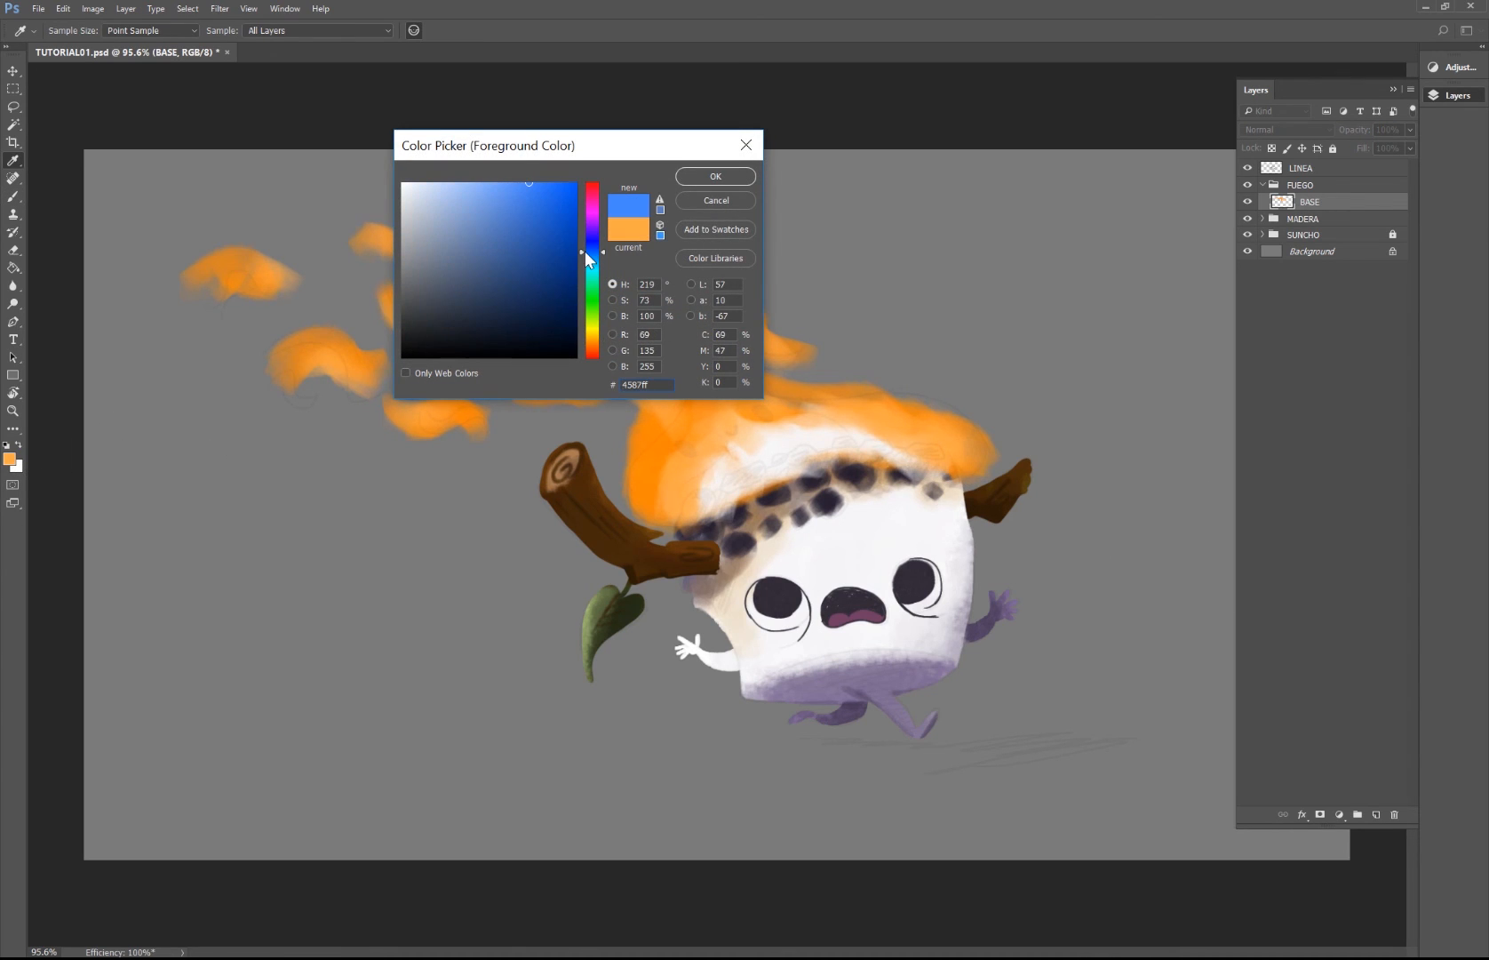
click(695, 178)
click(1374, 814)
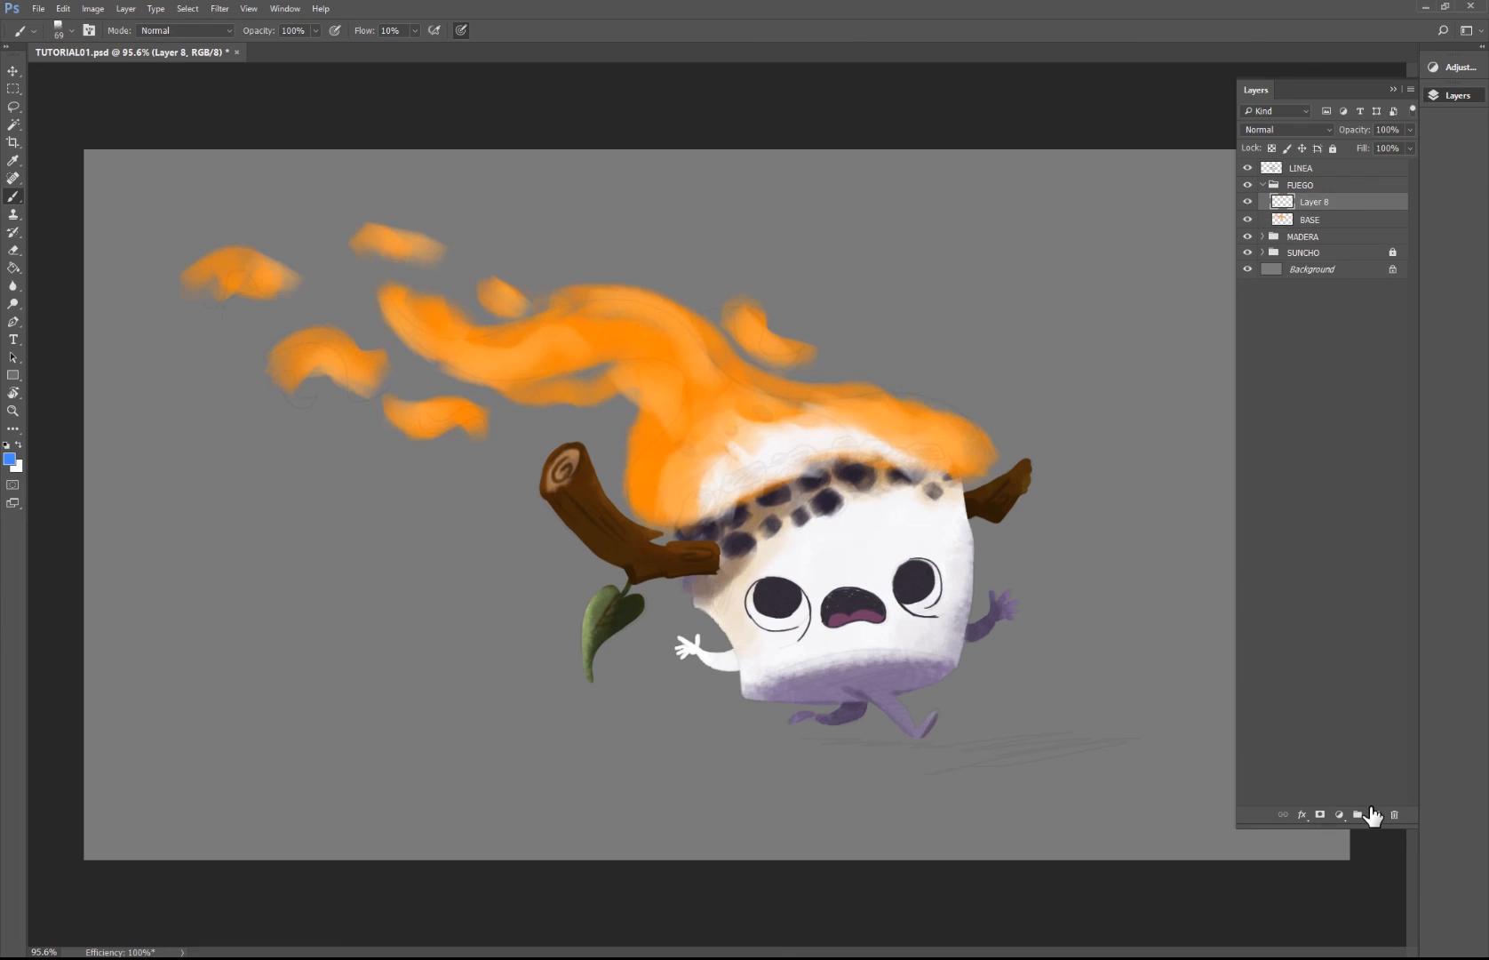
Step: Set the new layer's blend mode to Overlay and paint blue accents along the flame's outer edges and its base
click(1305, 131)
click(1256, 301)
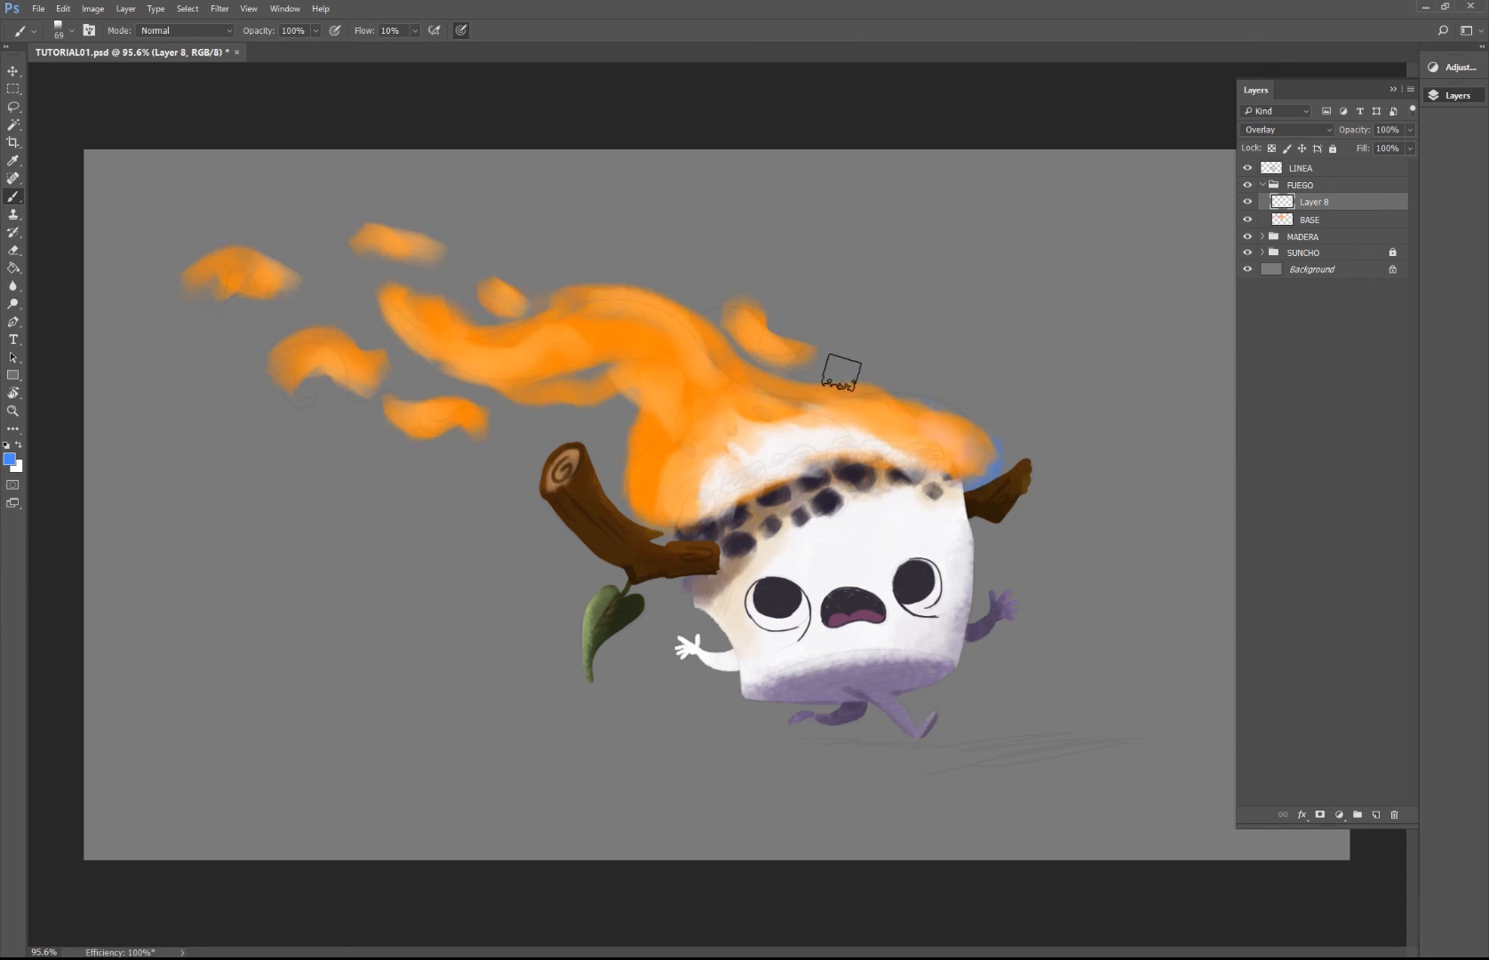
drag(943, 435, 966, 462)
drag(628, 493, 710, 502)
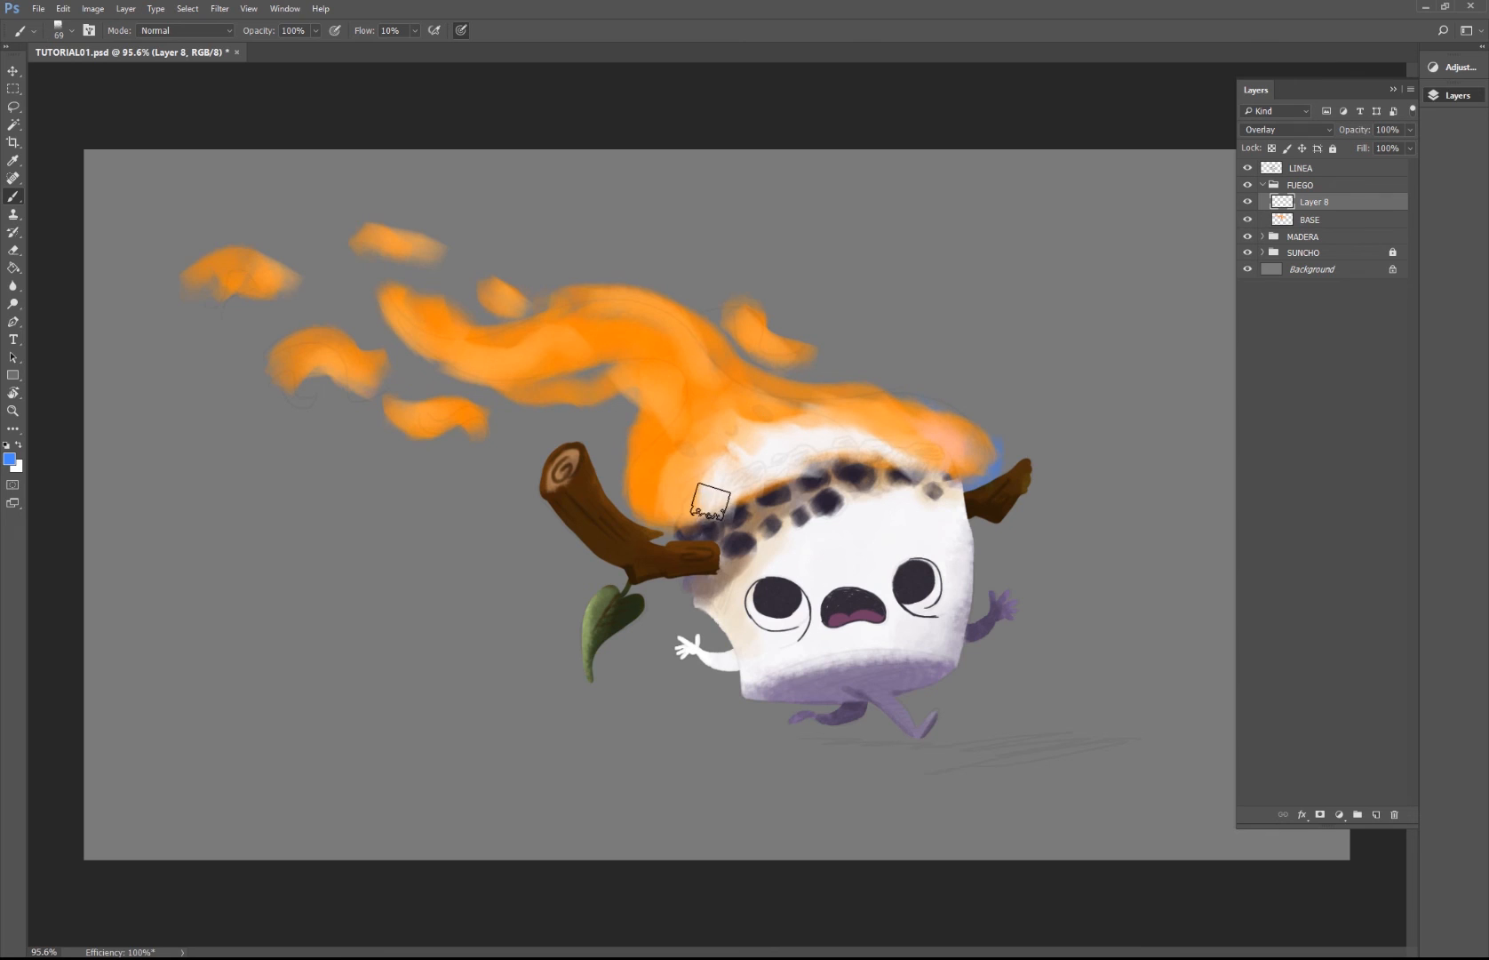
mouse_move(631, 464)
mouse_down()
mouse_move(684, 477)
mouse_move(707, 514)
mouse_move(639, 487)
mouse_move(701, 458)
mouse_move(708, 498)
mouse_move(651, 398)
mouse_move(674, 441)
mouse_move(661, 478)
mouse_move(675, 394)
mouse_move(694, 506)
mouse_move(719, 501)
mouse_move(673, 392)
mouse_up()
key(ctrl+z)
key(ctrl+z)
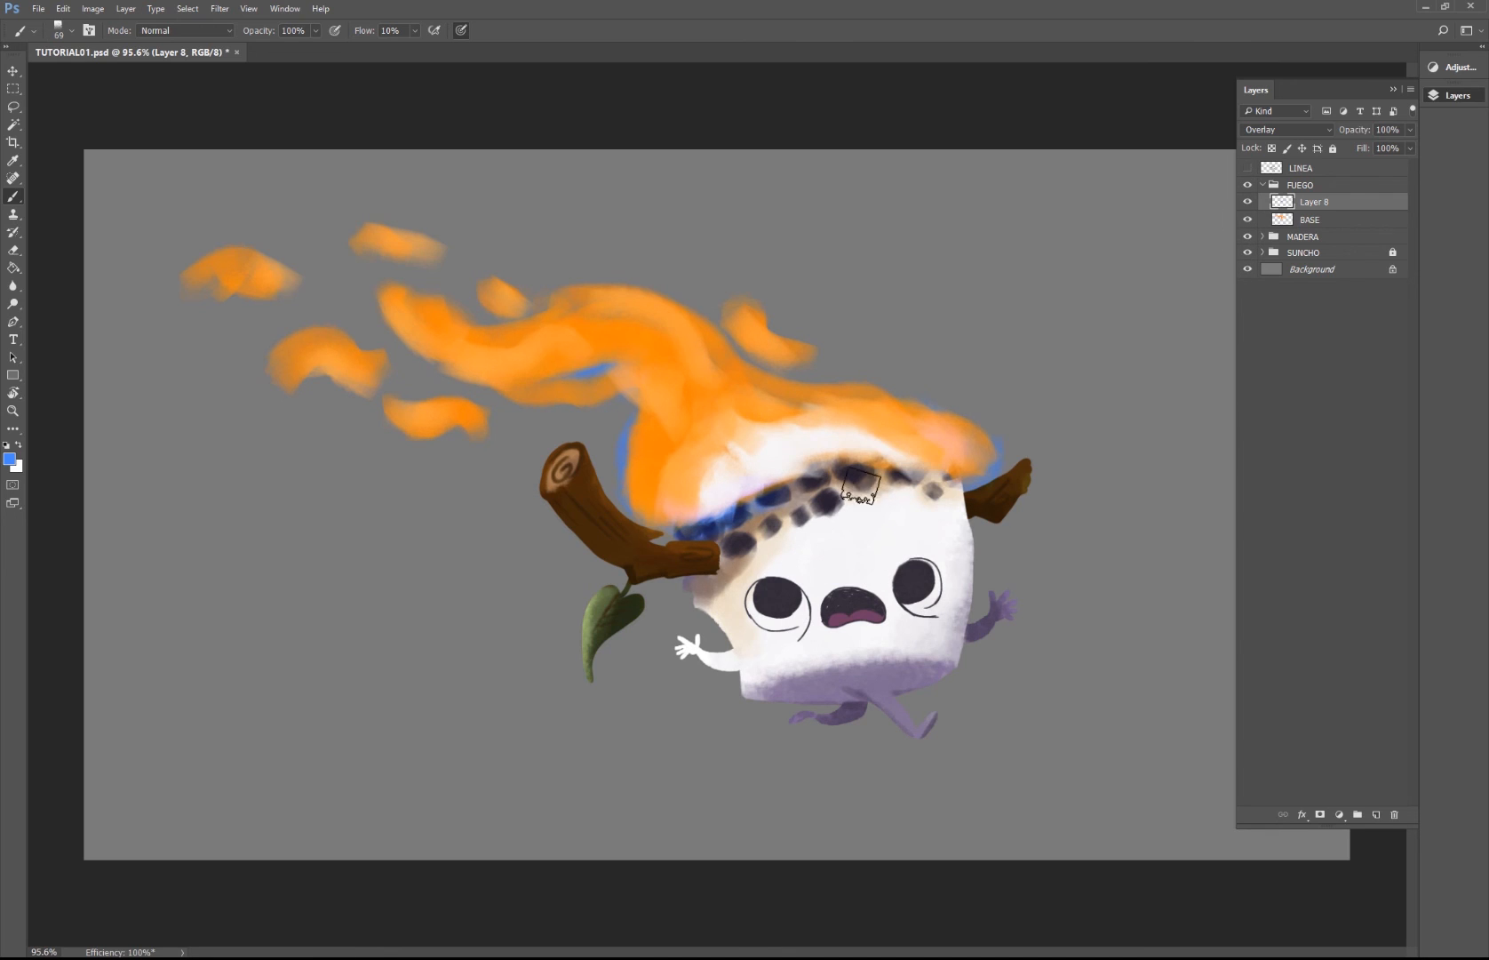
Step: Sample the character's dark violet-black colour and add a new layer above the blue accent layer in the FUEGO group
key(z)
alt+click(860, 602)
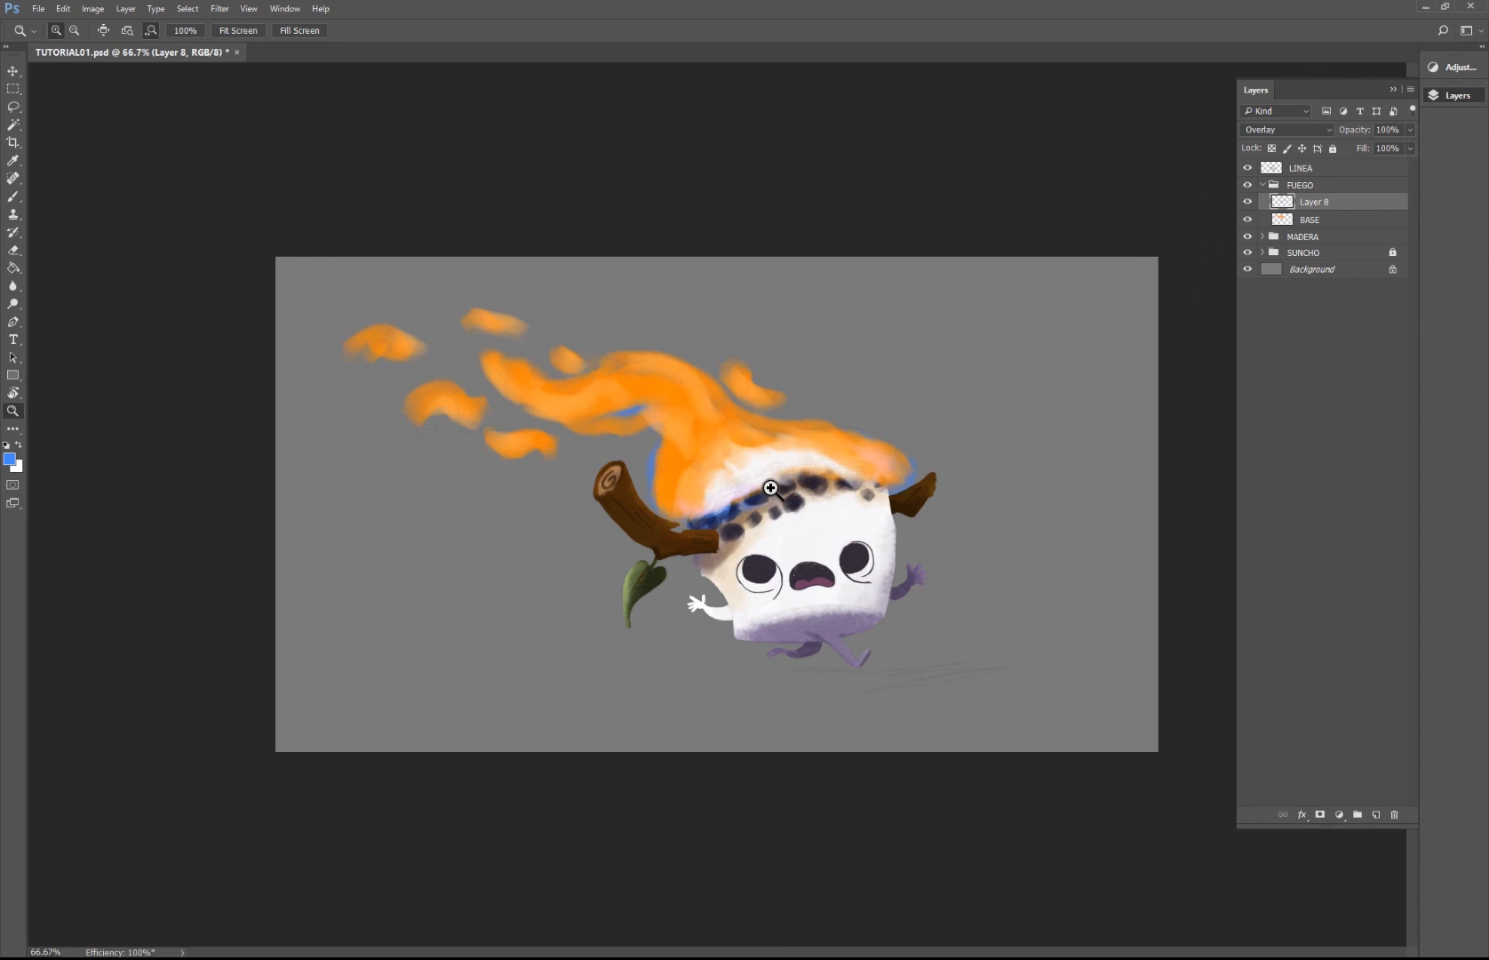
drag(770, 488, 847, 492)
drag(860, 642, 709, 553)
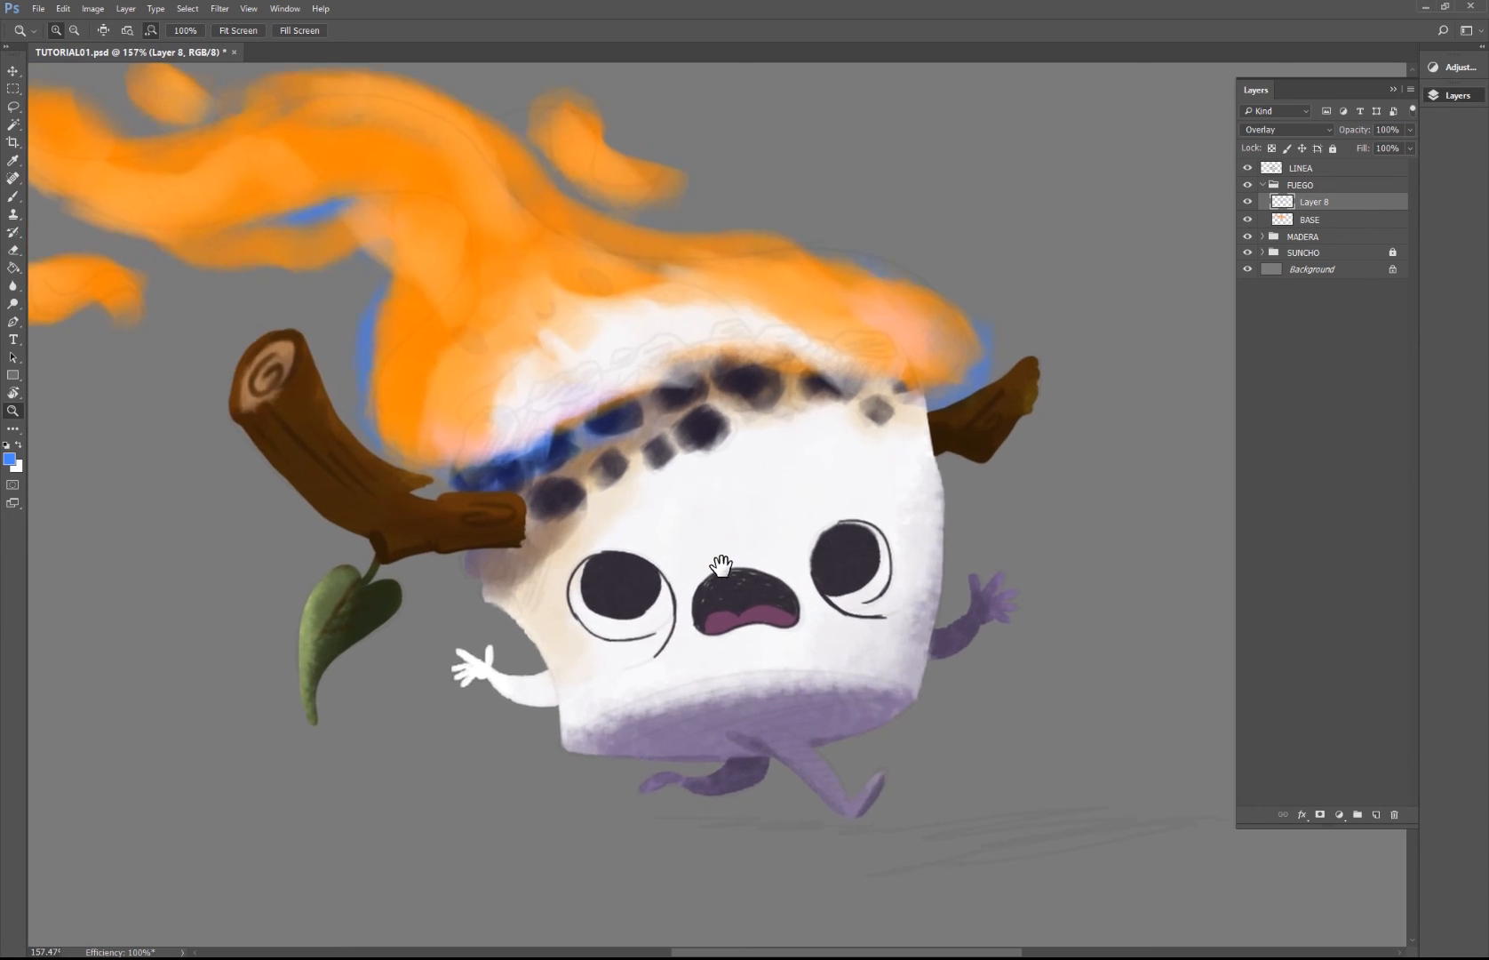
key(i)
key(z)
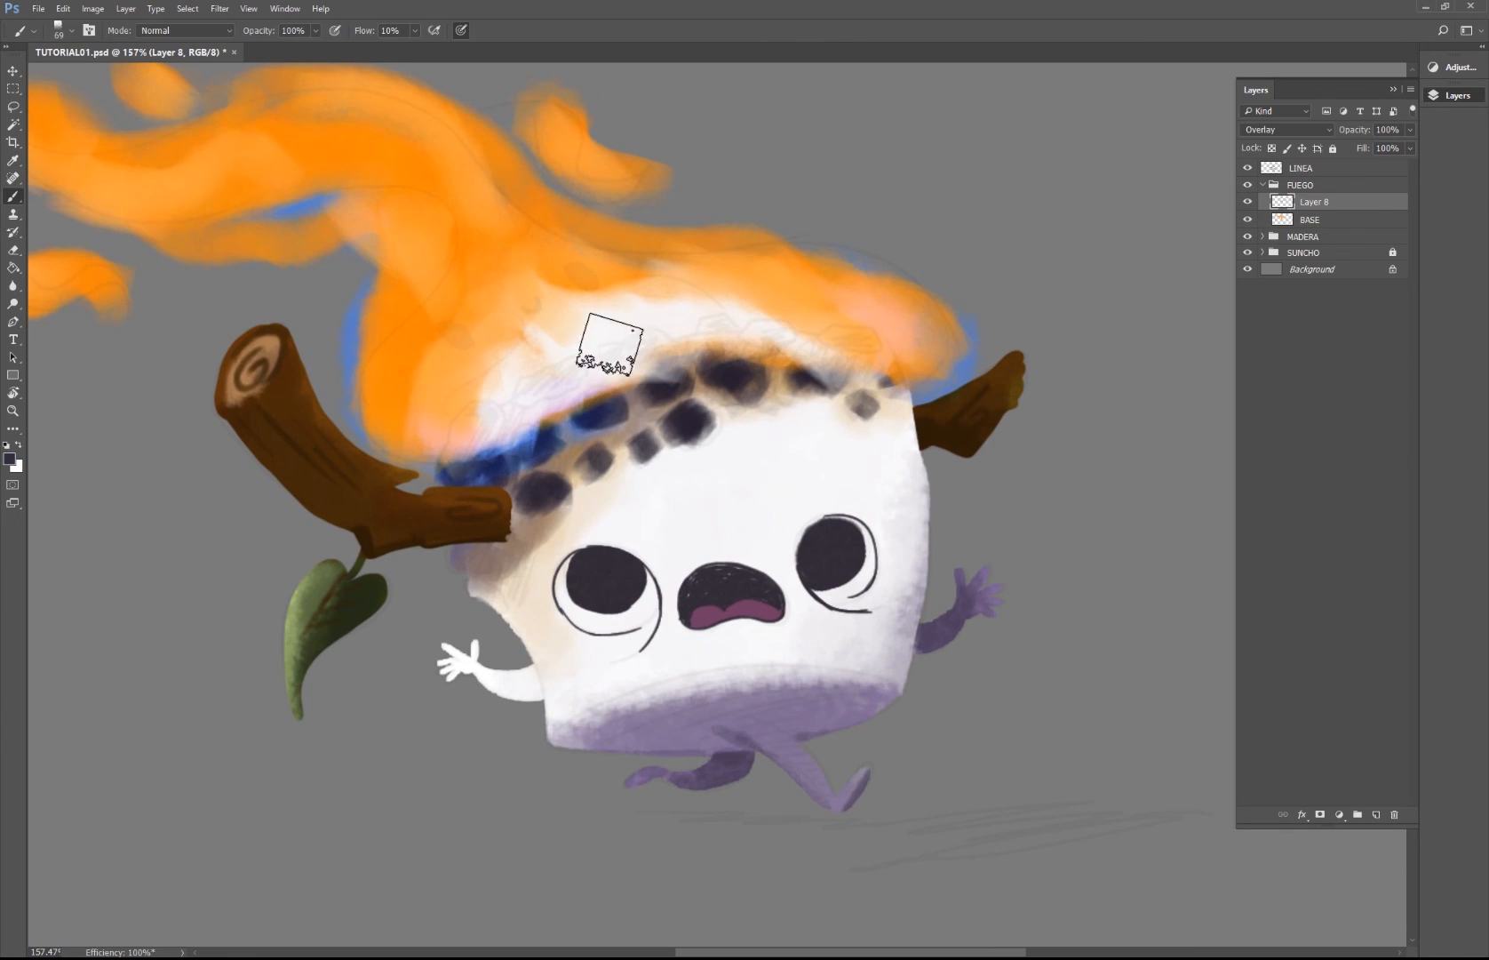
drag(569, 336, 750, 428)
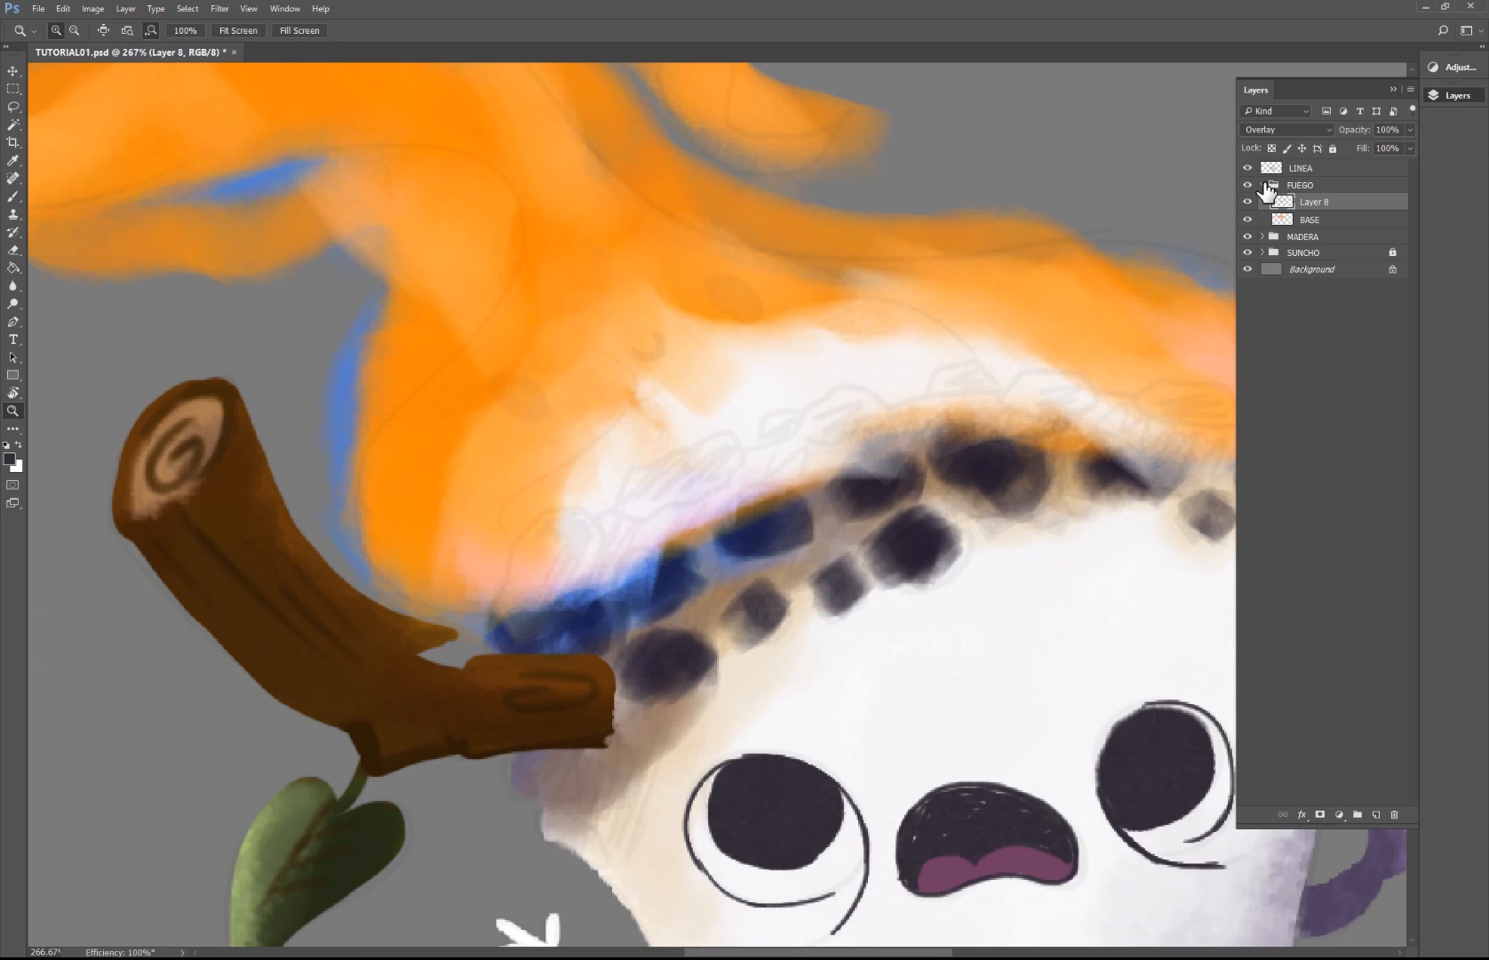
click(1269, 186)
click(1312, 202)
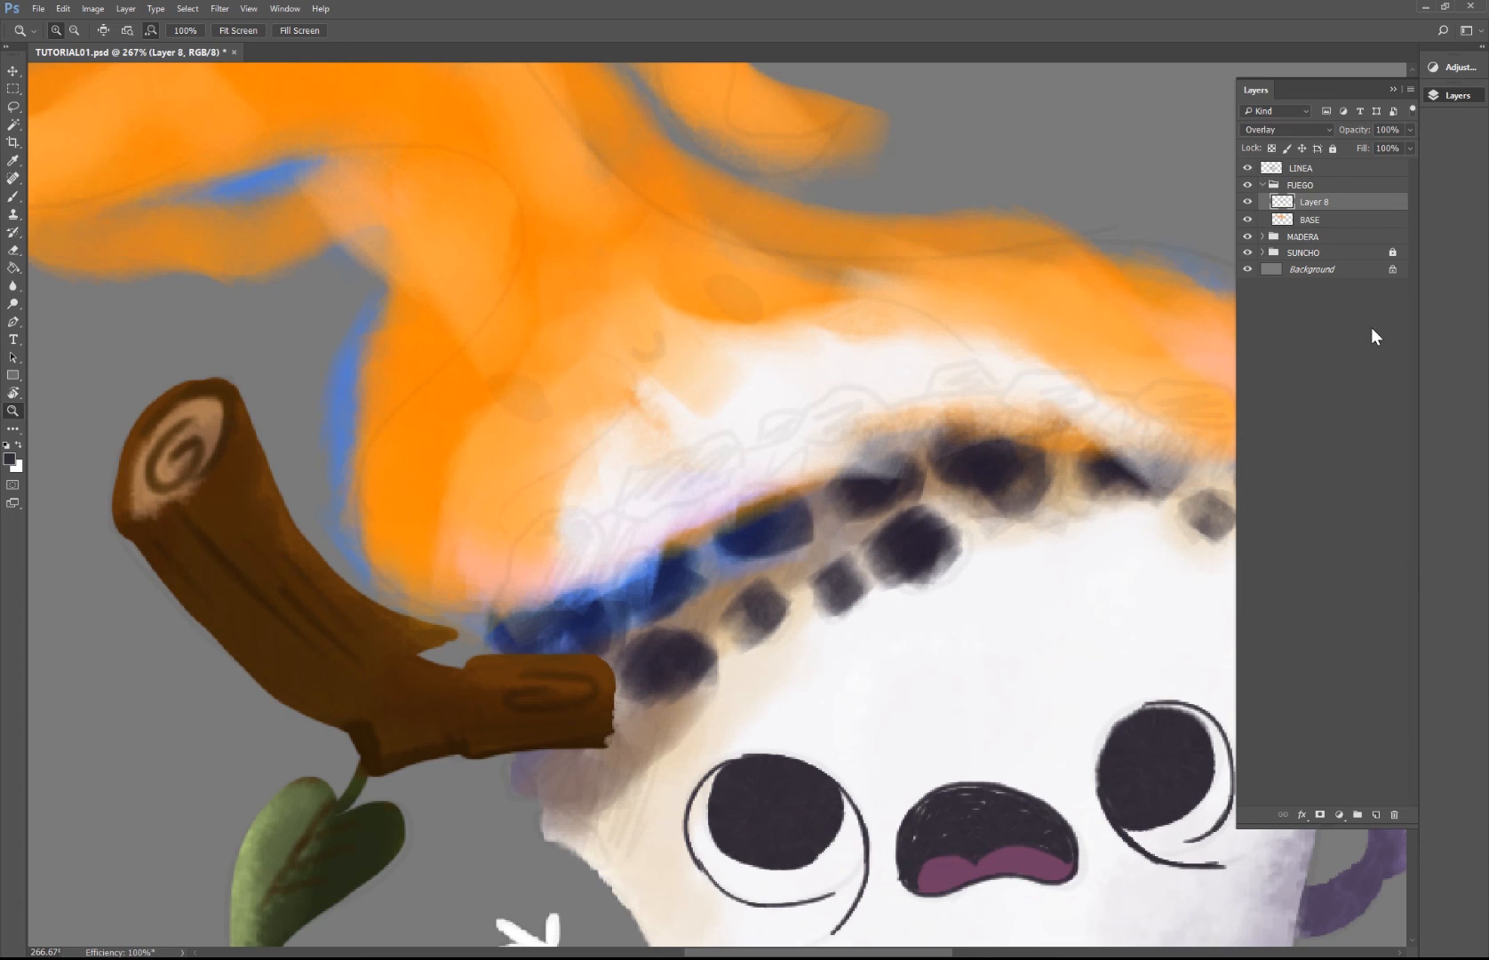
click(1380, 811)
Step: Choose the 19 px hard round brush and paint two slanted oval eyes on the lower body of the flame
key(b)
right_click(633, 407)
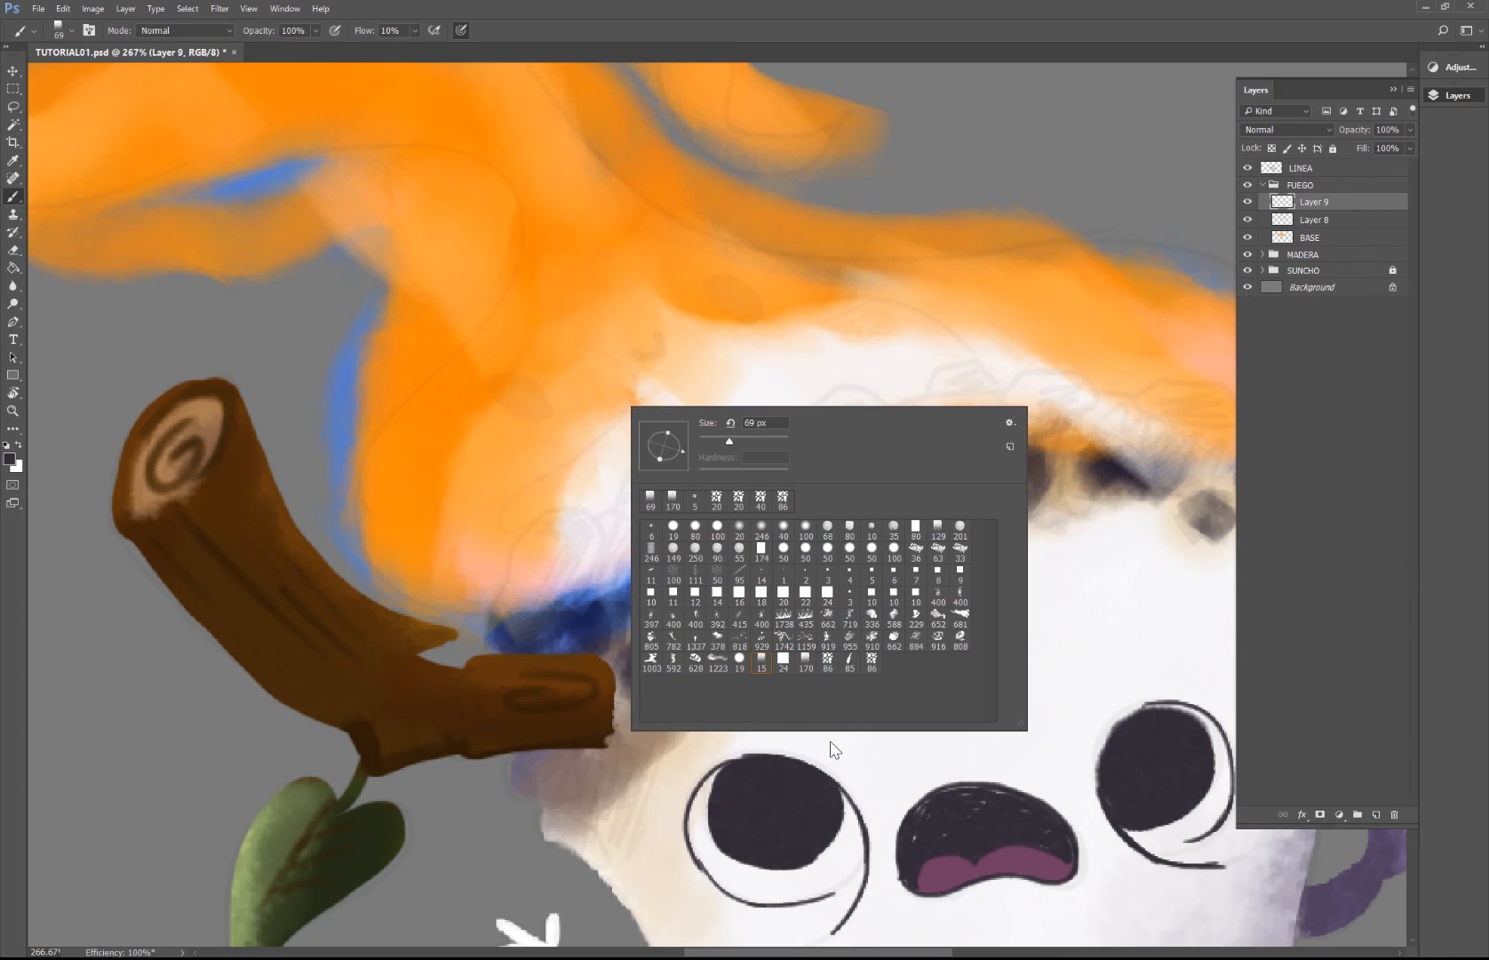
click(740, 660)
drag(533, 402, 508, 370)
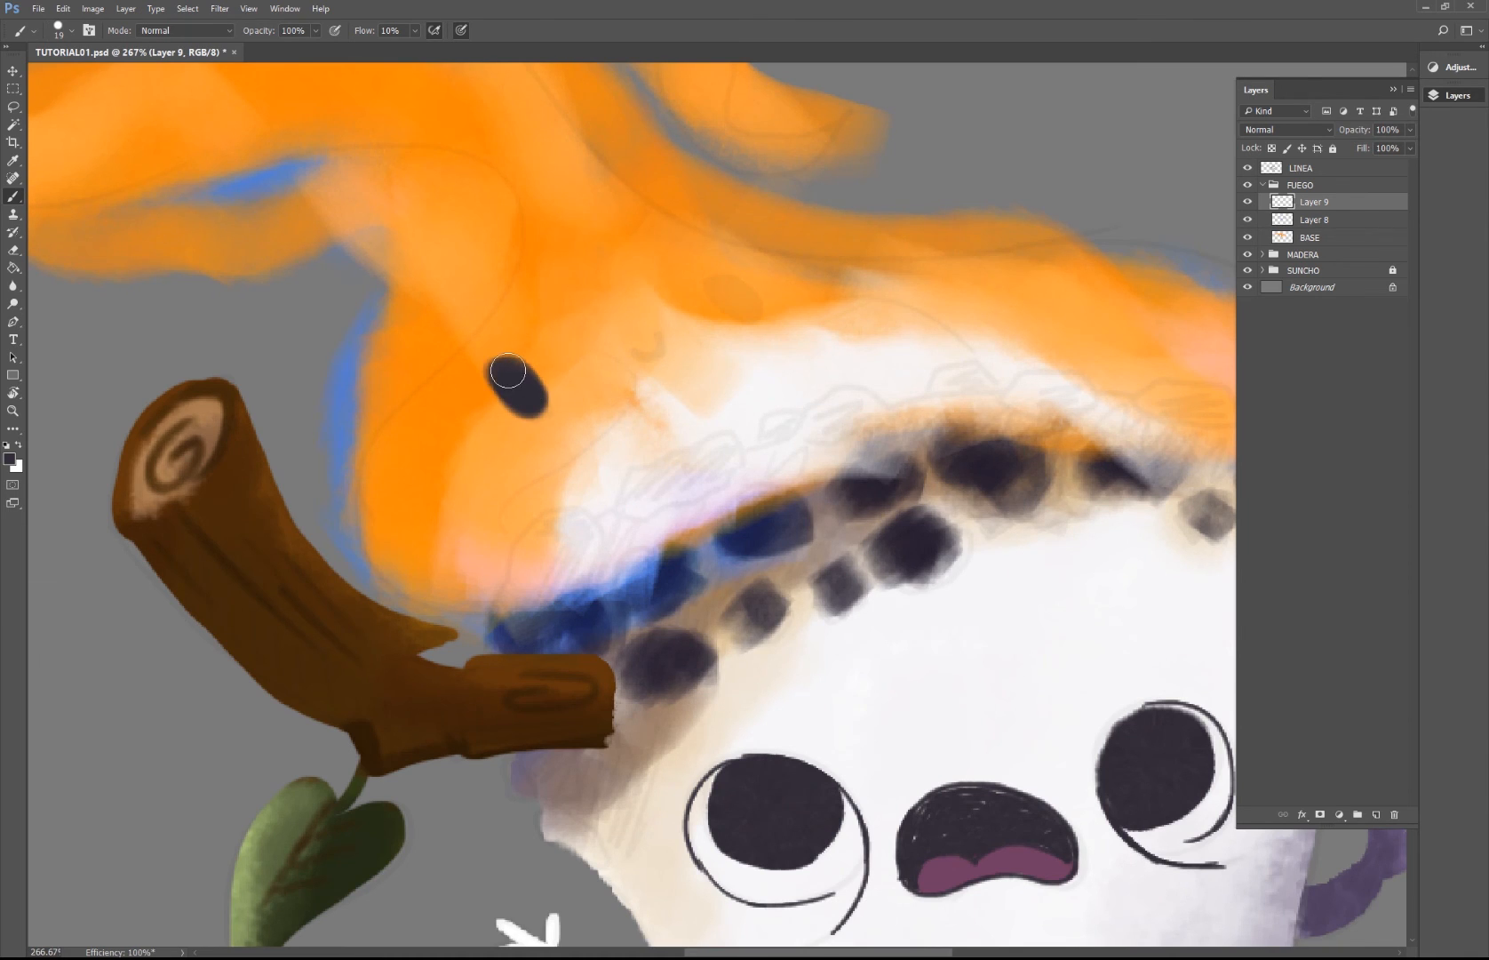
drag(754, 302, 709, 275)
Step: Set the brush size to 10 px and paint a small curved smile between the flame's eyes
mouse_move(622, 356)
mouse_down()
mouse_move(669, 373)
mouse_move(692, 335)
mouse_up()
right_click(702, 335)
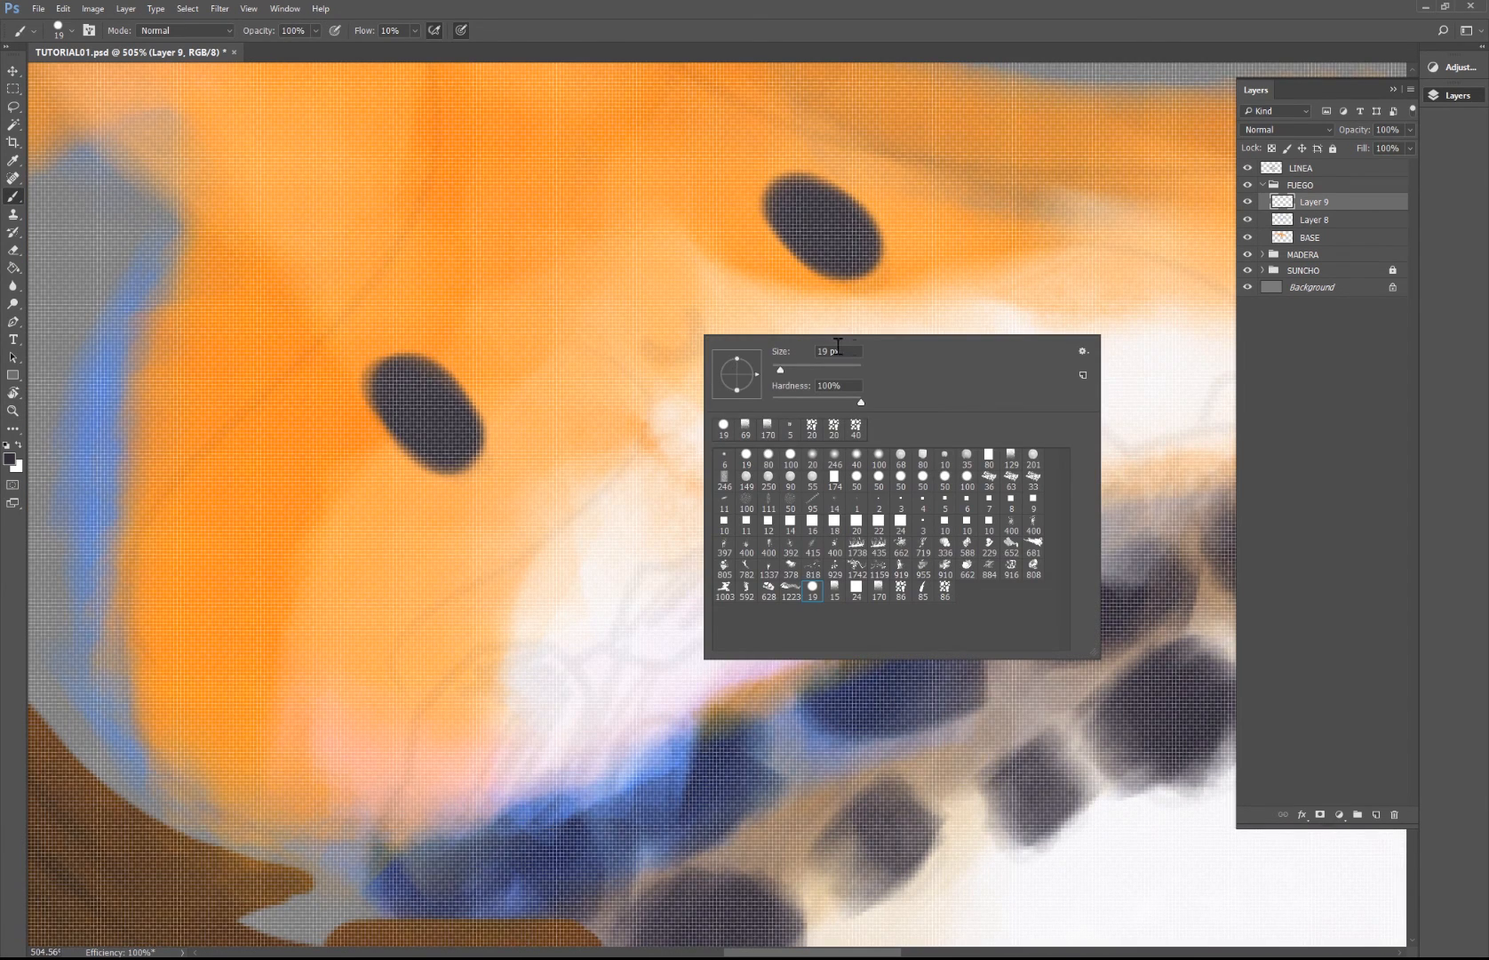
text(10)
key(Return)
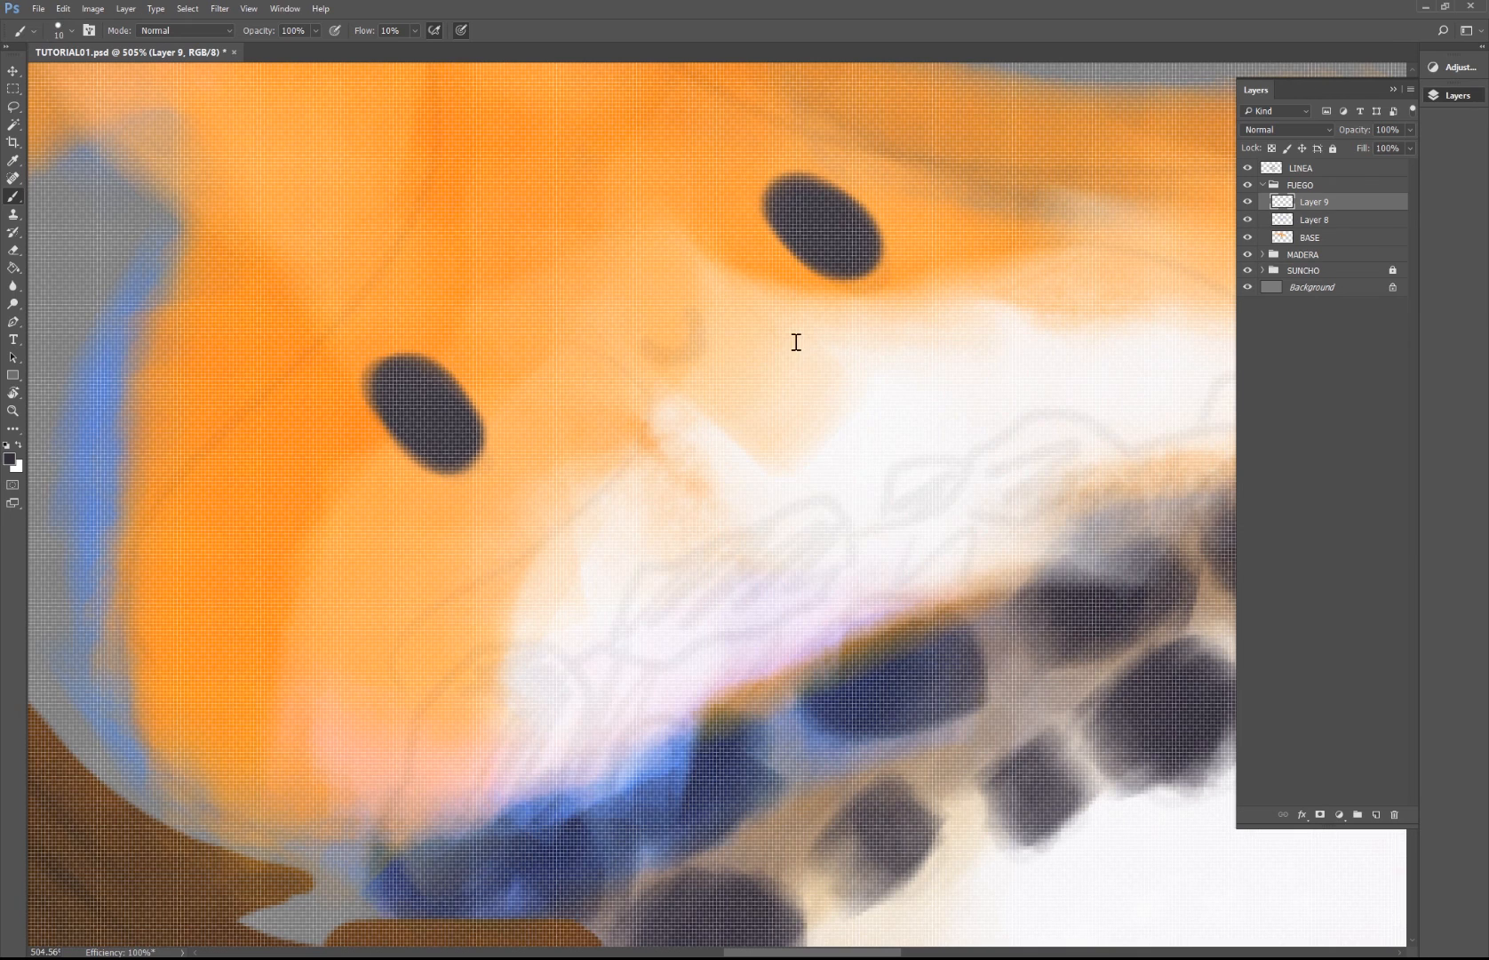
mouse_move(687, 310)
mouse_down()
mouse_move(682, 345)
mouse_move(692, 316)
mouse_move(681, 351)
mouse_up()
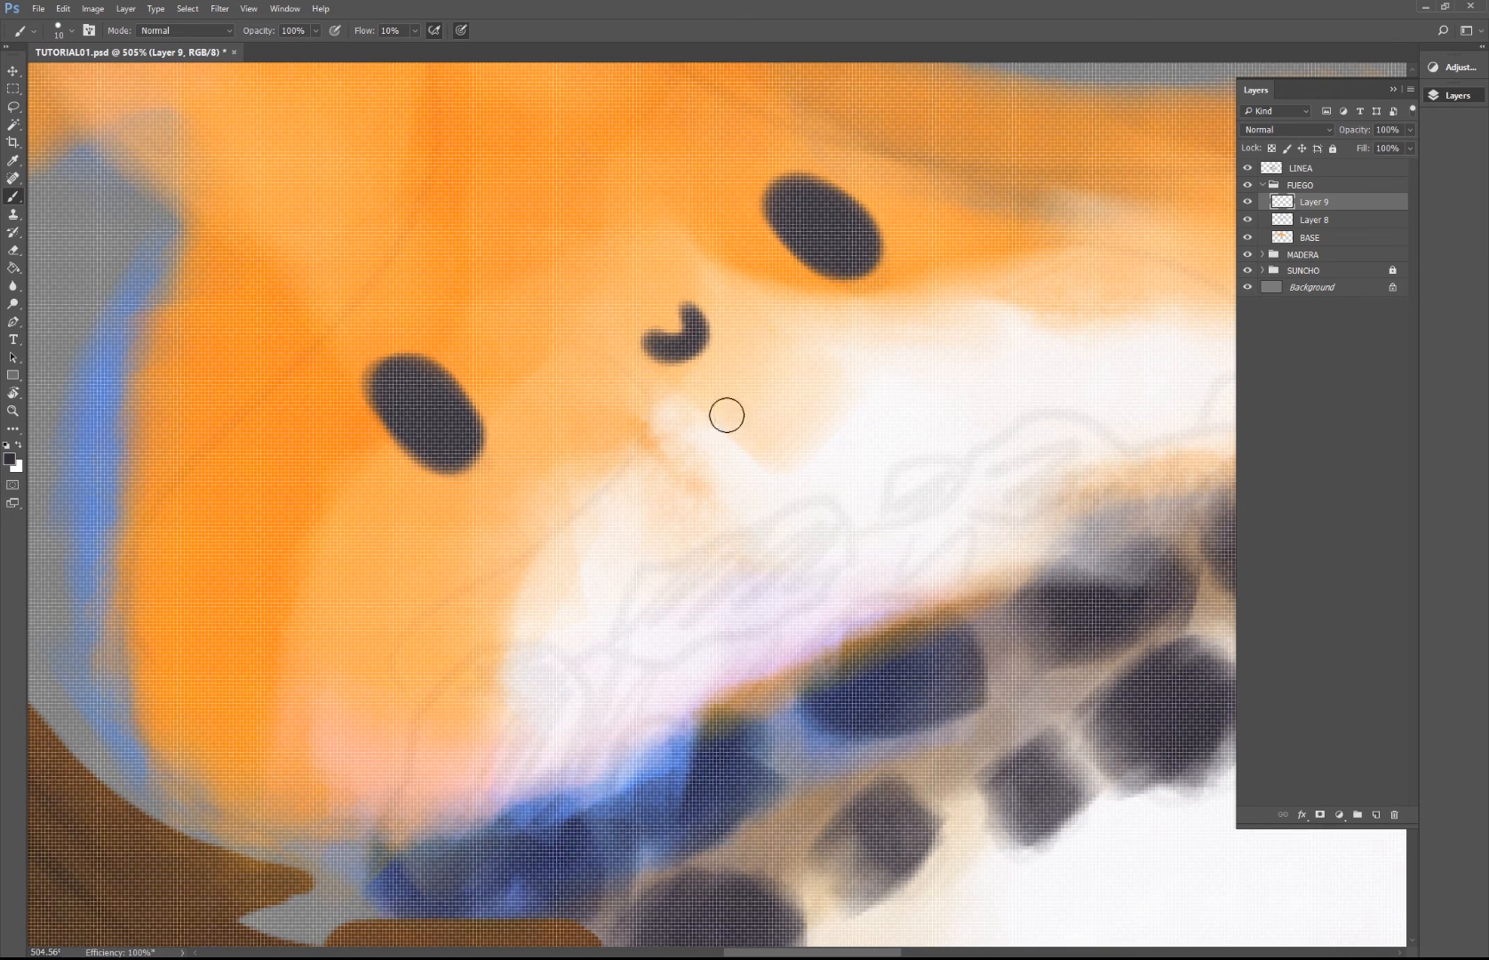
Step: Select the FUEGO group and hide the LINEA sketch layer to view the whole illustration without its lines
key(z)
alt+click(797, 498)
drag(797, 498, 920, 602)
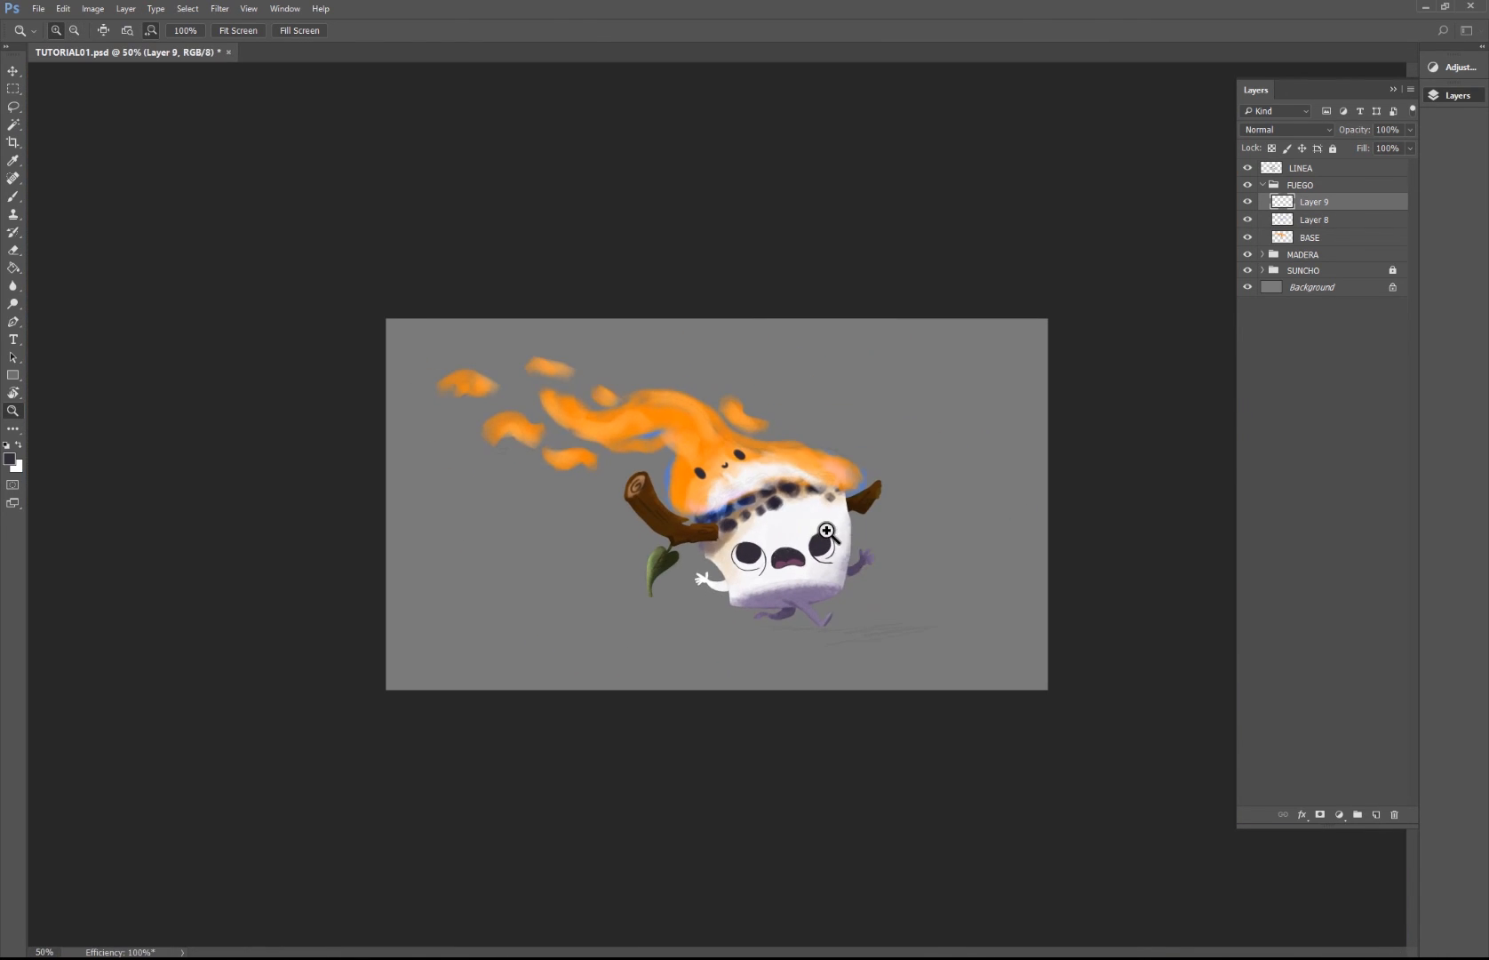
drag(827, 531, 916, 569)
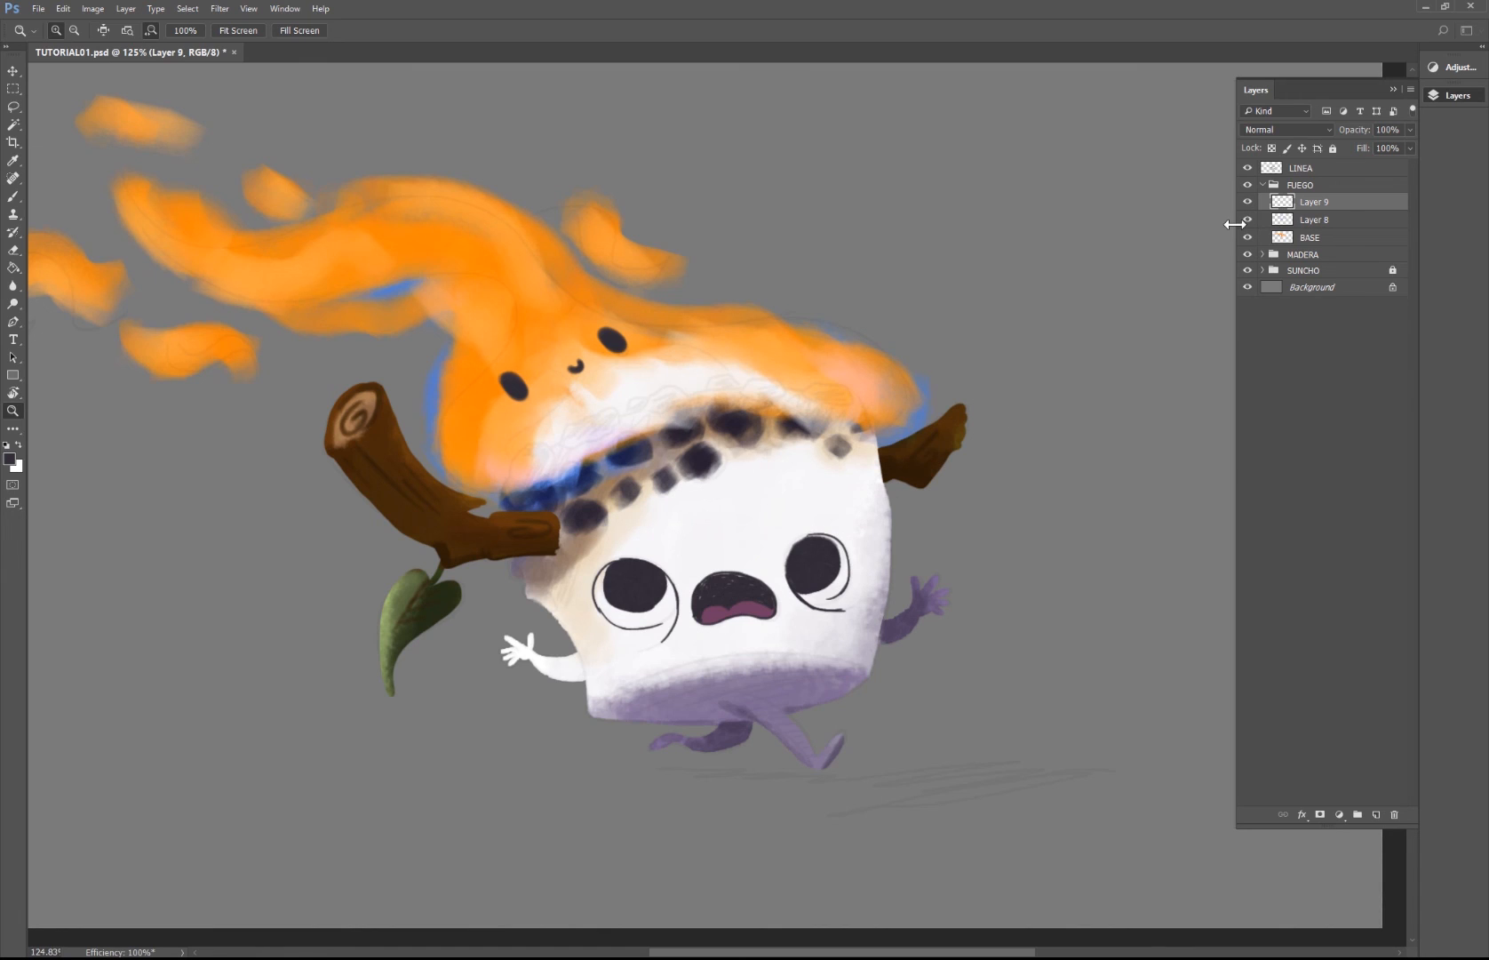
click(1265, 187)
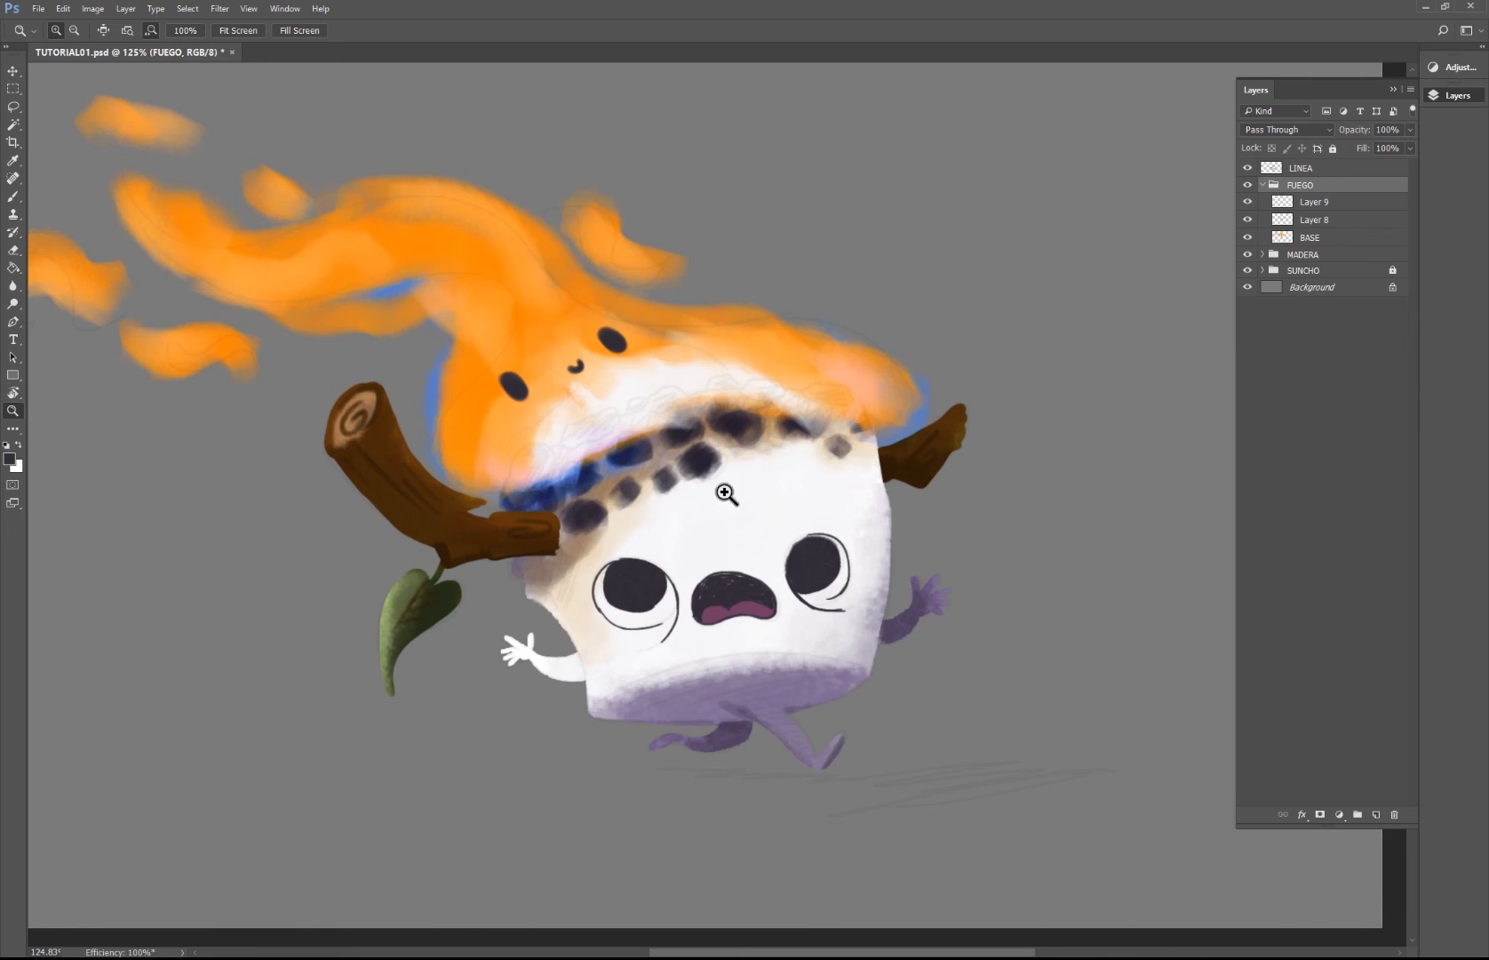
alt+click(745, 496)
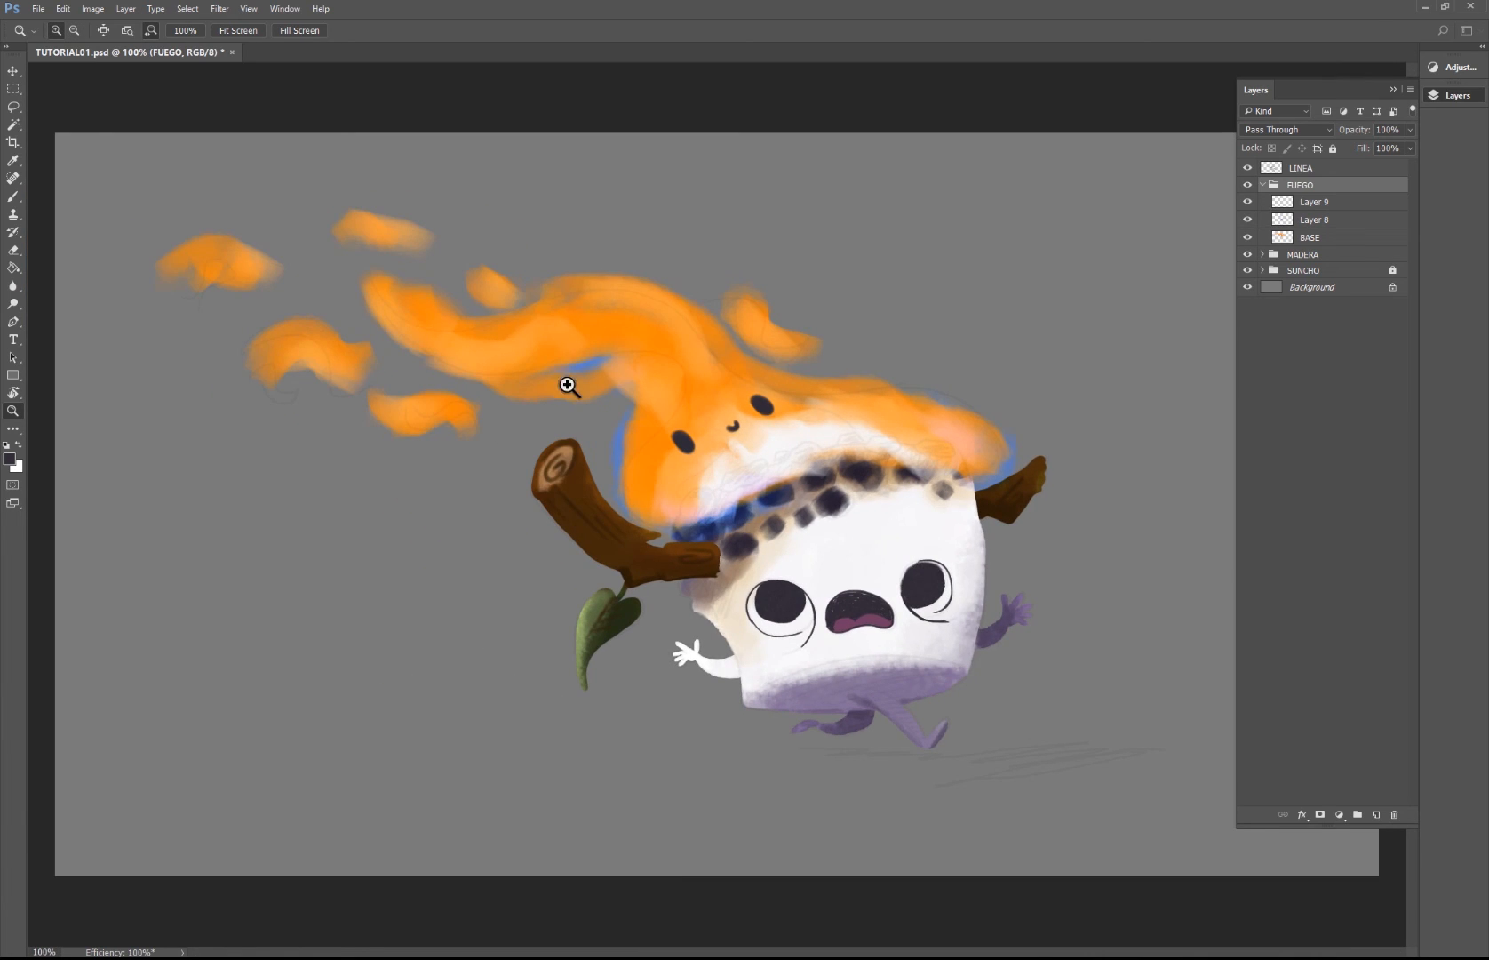
click(1248, 167)
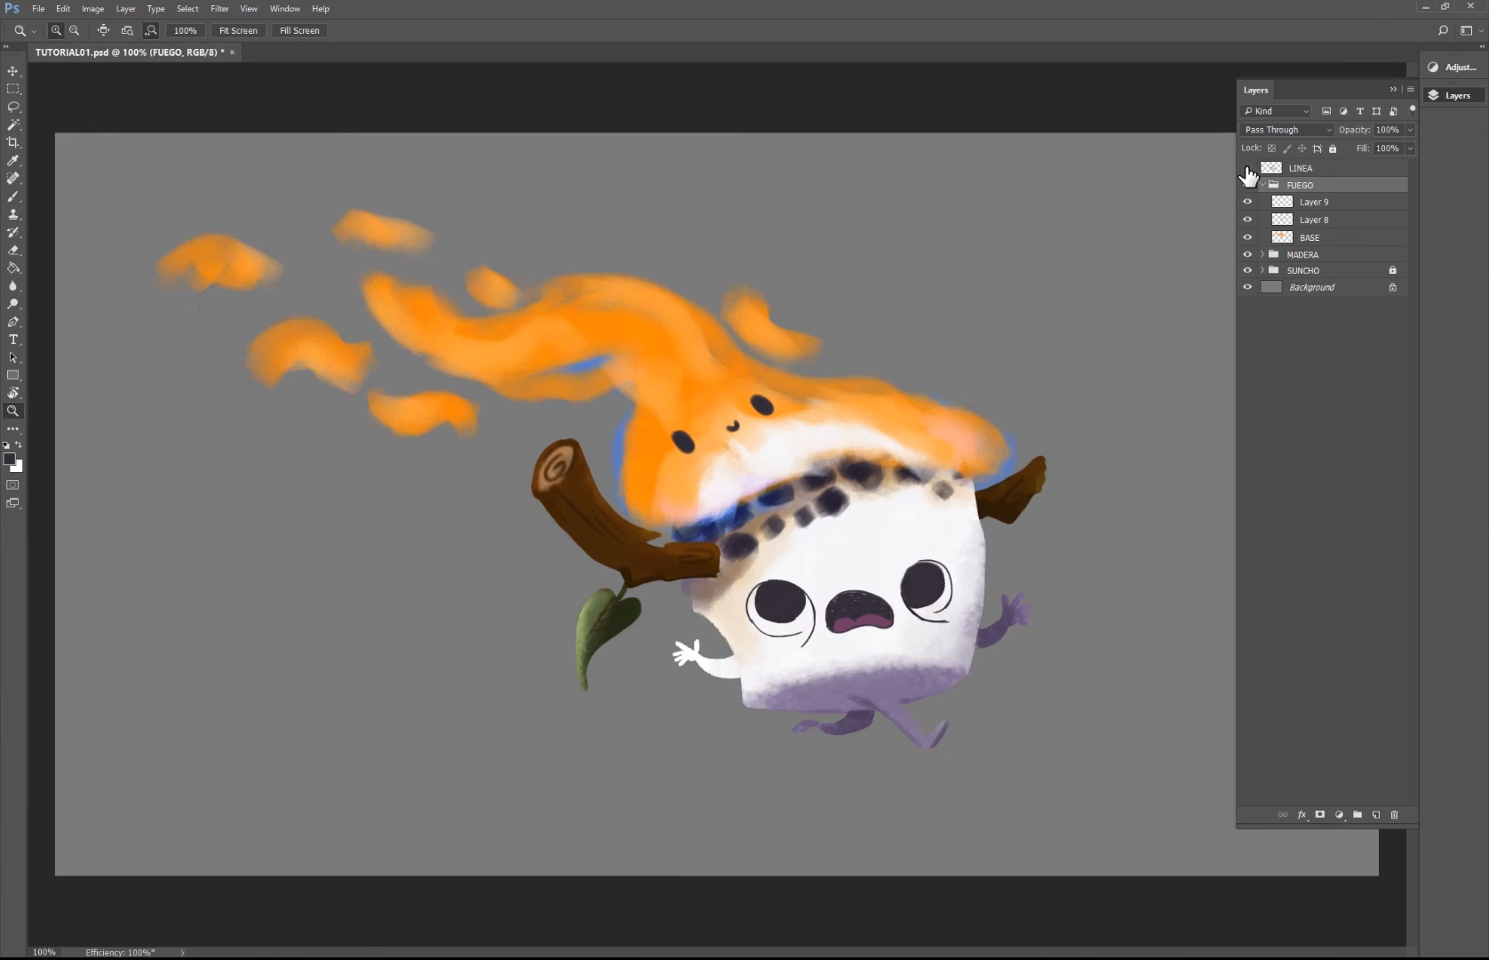